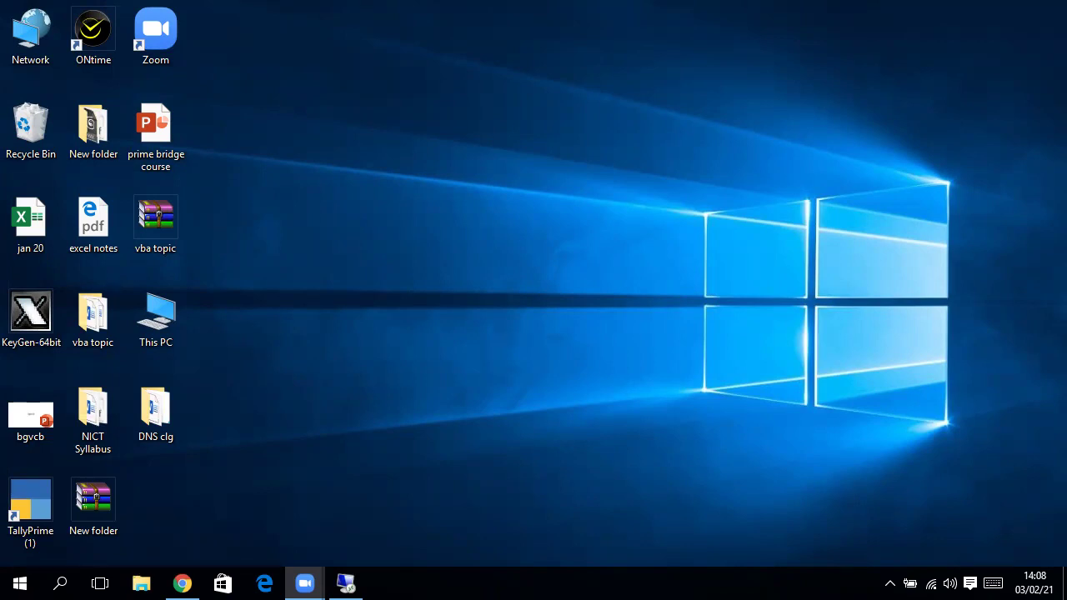
# Refresh the desktop and bring forward the full-screen remote session showing the EXCEL slide
pyautogui.click(346, 581)
pyautogui.rightClick(873, 124)
pyautogui.click(896, 172)
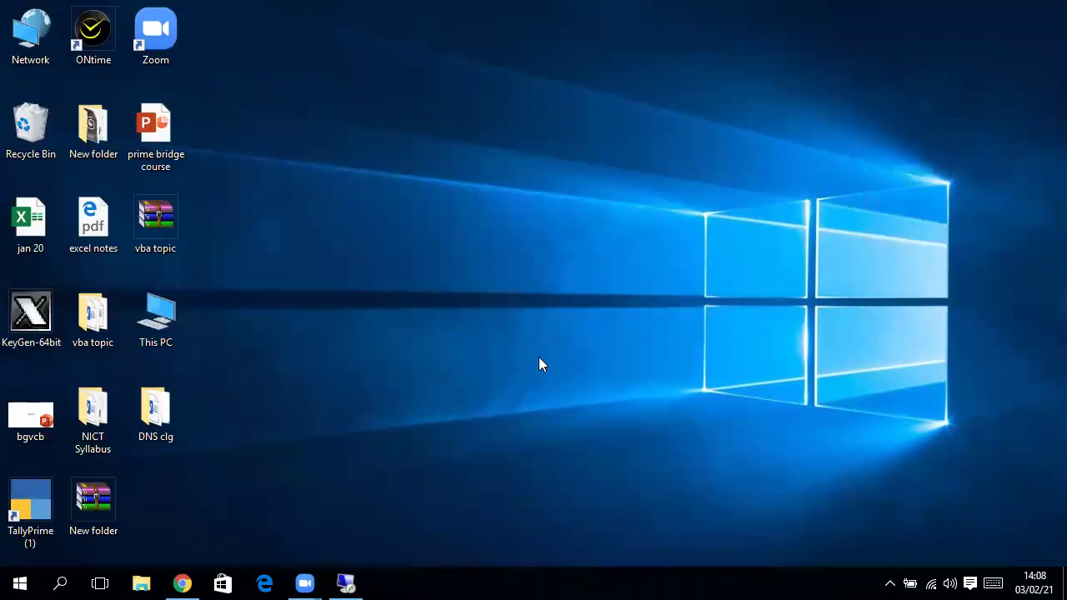
pyautogui.click(354, 578)
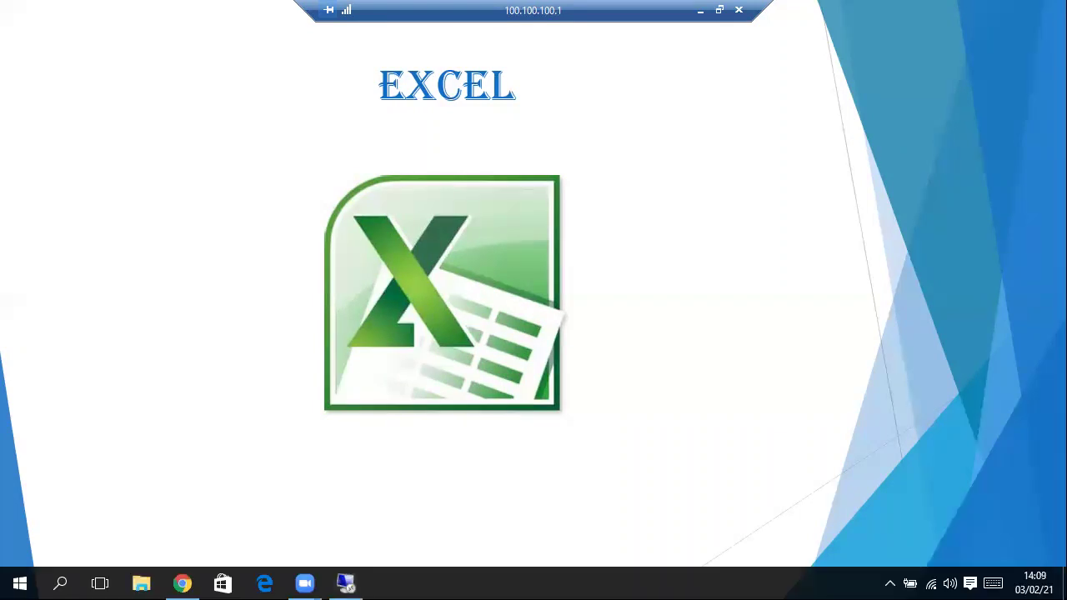
pyautogui.press('super+r')
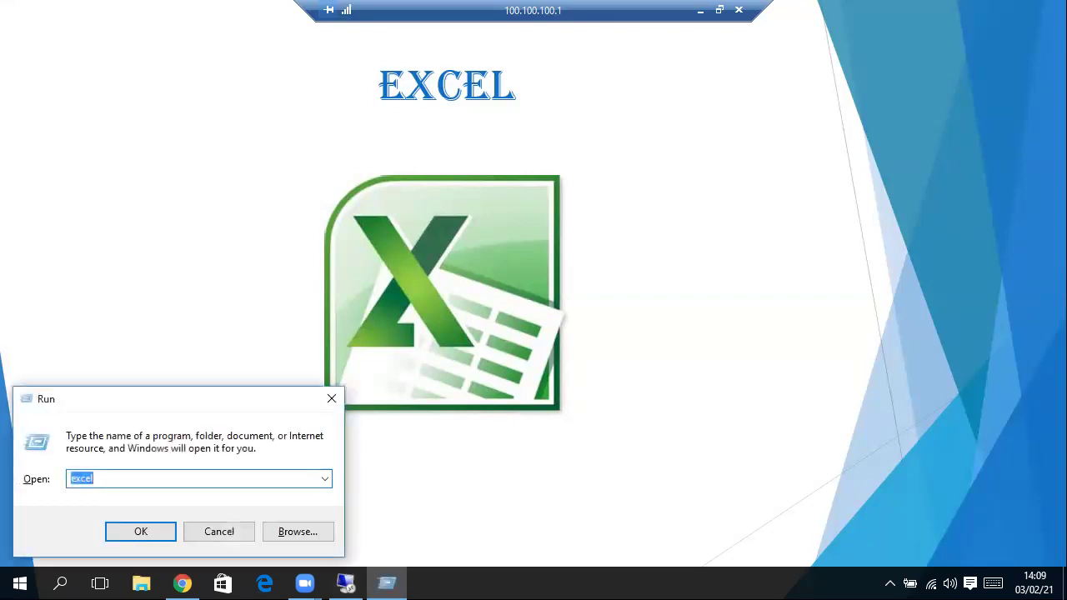
pyautogui.press('Return')
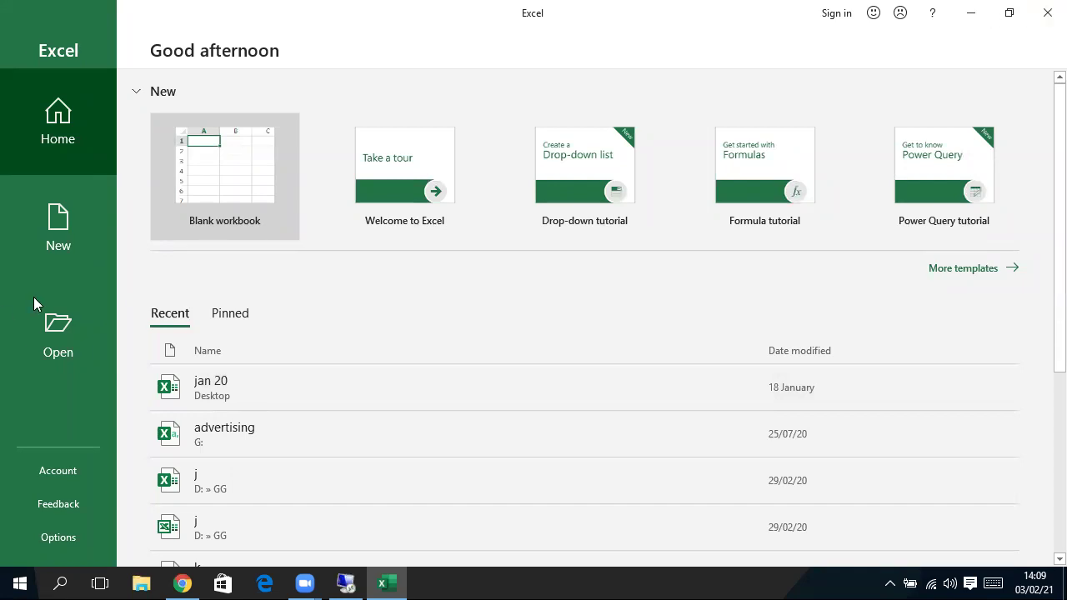
pyautogui.click(173, 209)
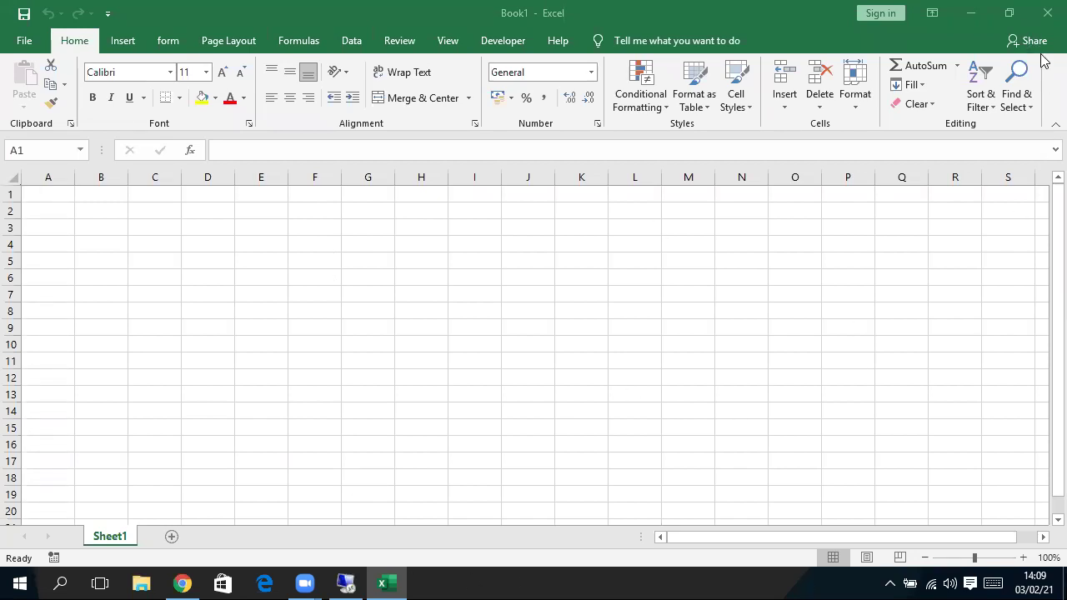
pyautogui.click(1044, 9)
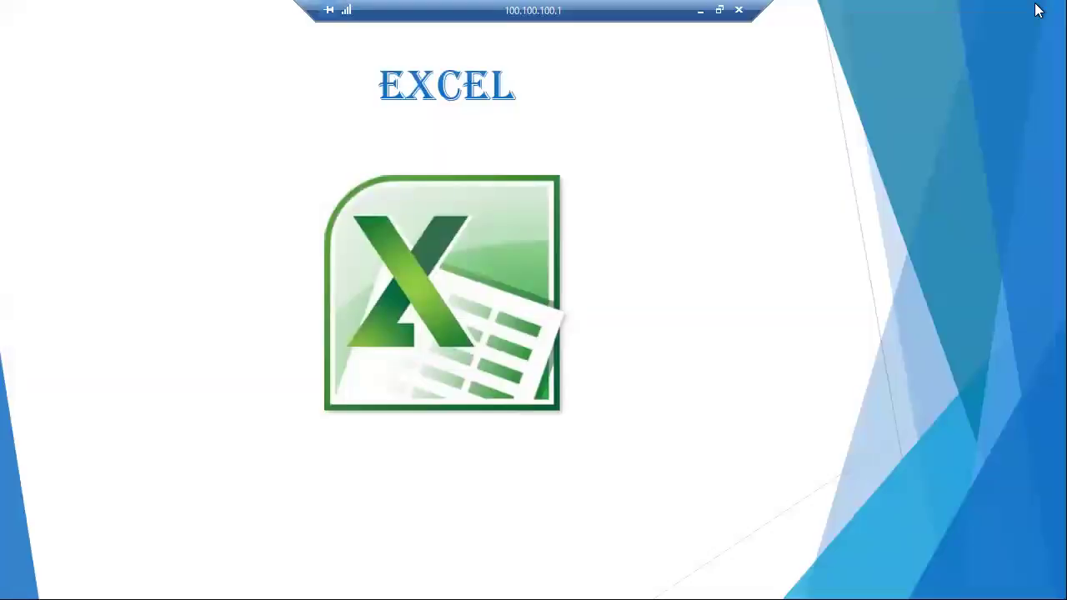
# Minimize the remote Excel workbook and close the DNS clg folder window
pyautogui.click(971, 11)
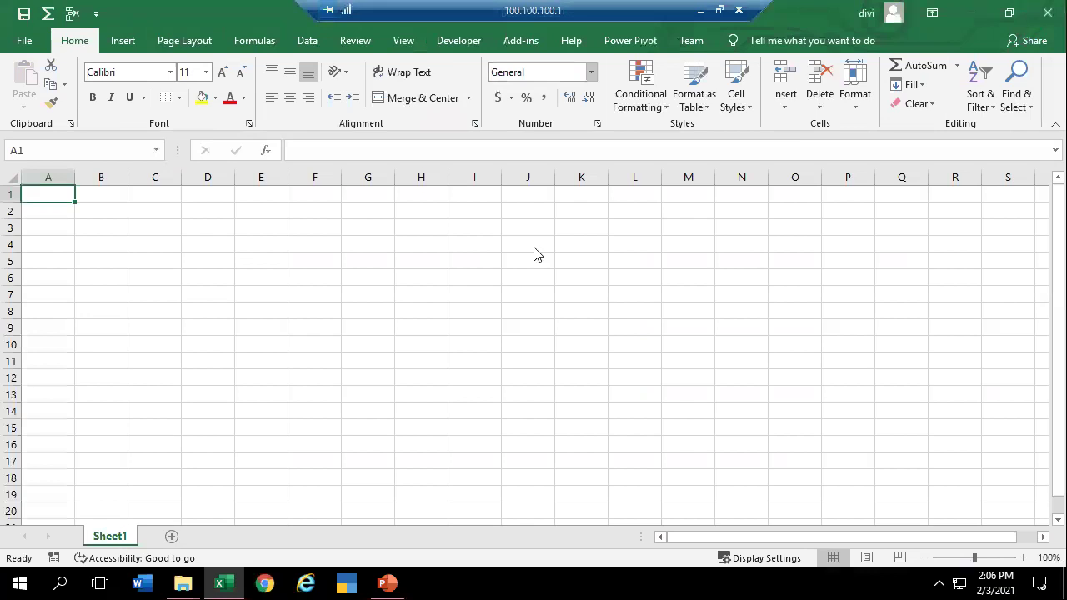
pyautogui.click(814, 248)
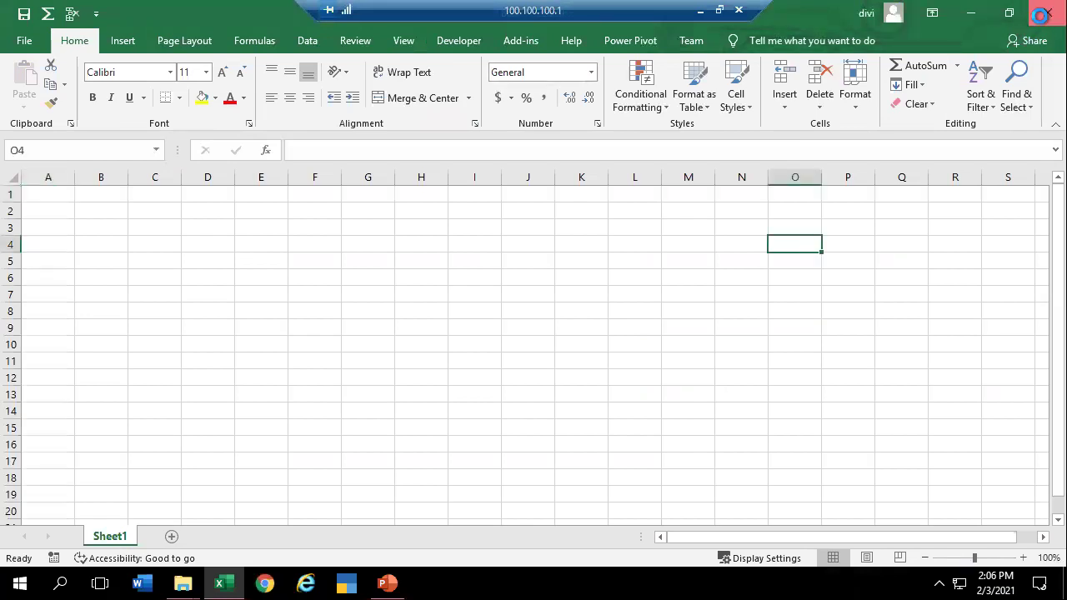
pyautogui.click(971, 11)
pyautogui.click(935, 36)
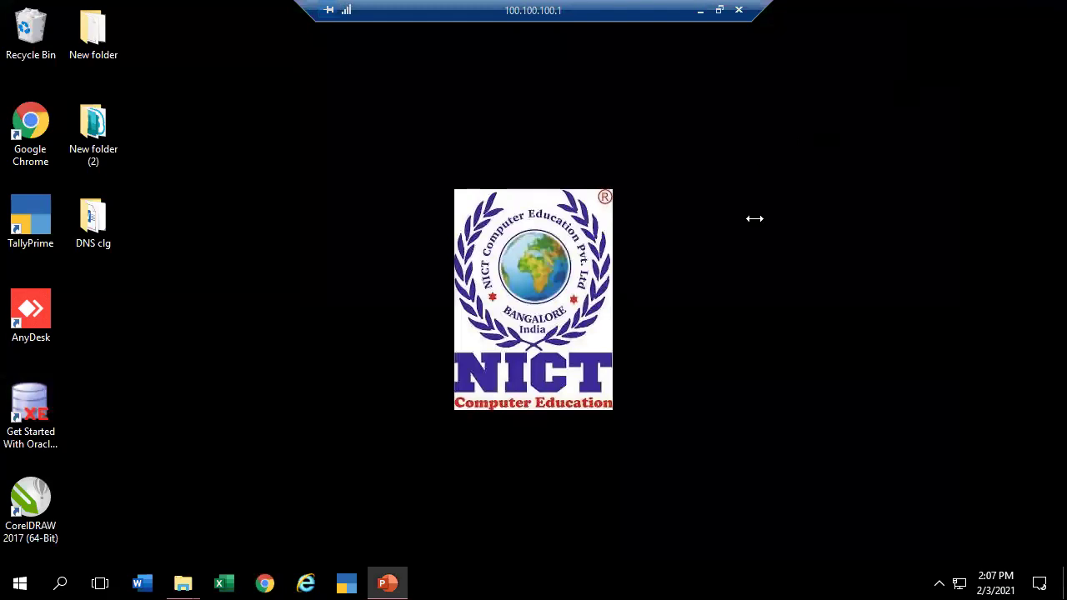
# Launch Excel from the Start menu, open a blank workbook, then close it
pyautogui.click(18, 579)
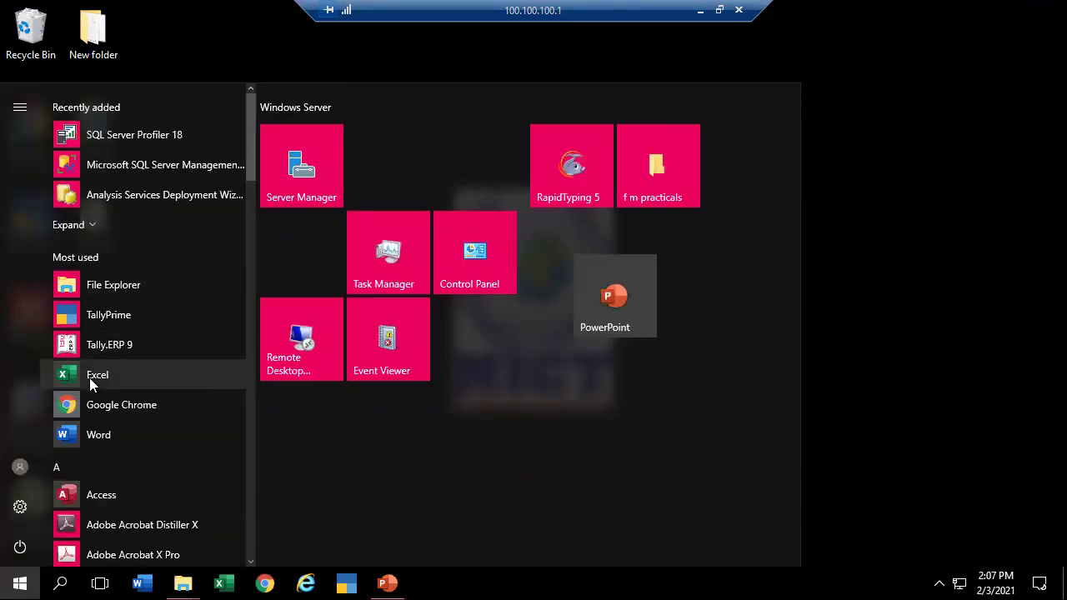
pyautogui.scroll(-4, 100, 316)
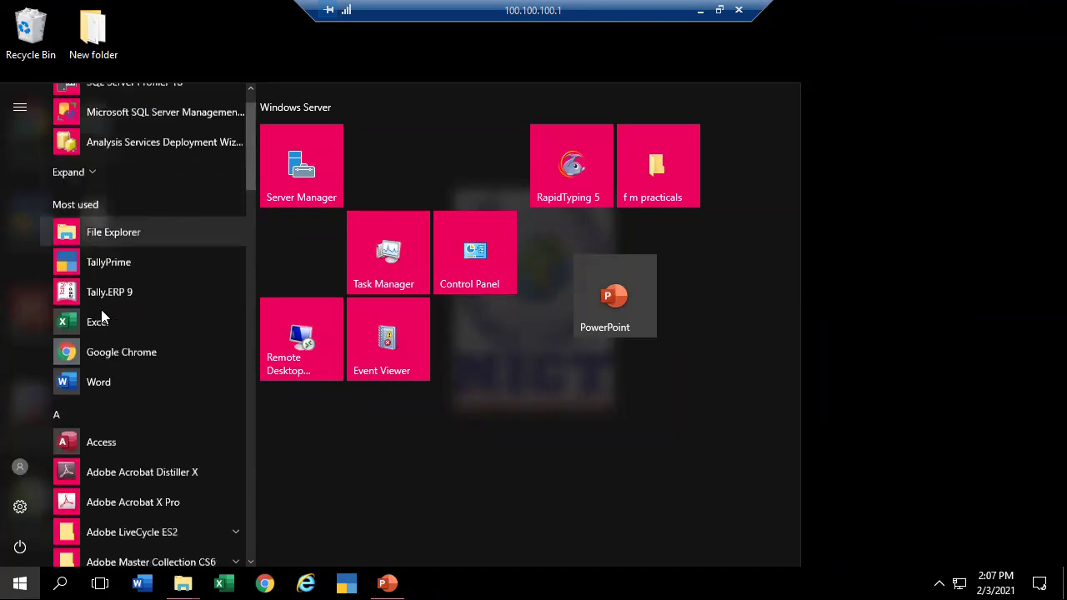
pyautogui.scroll(4, 101, 331)
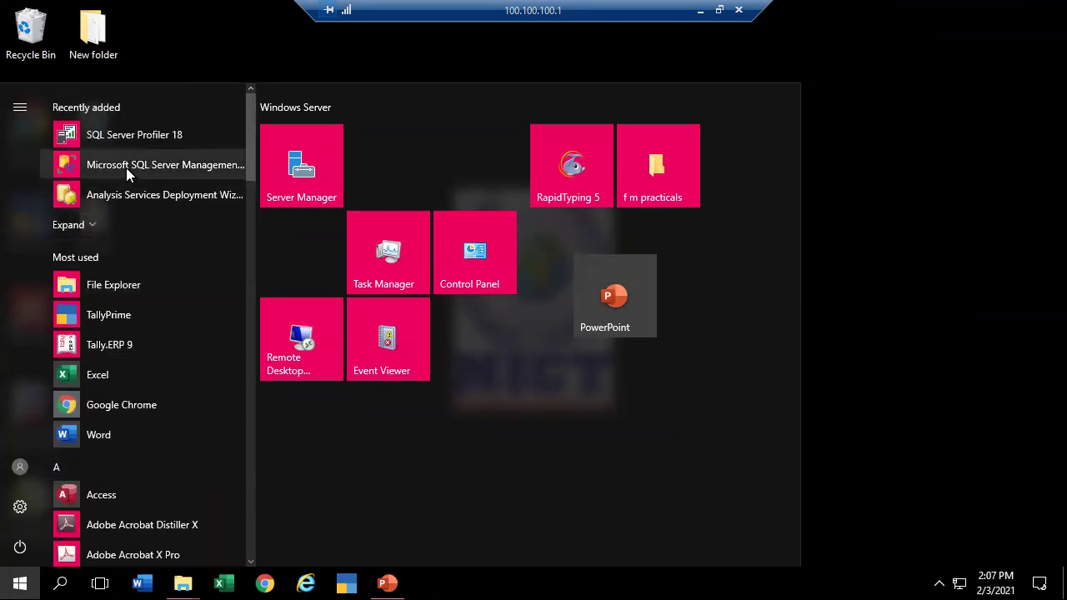
pyautogui.click(95, 374)
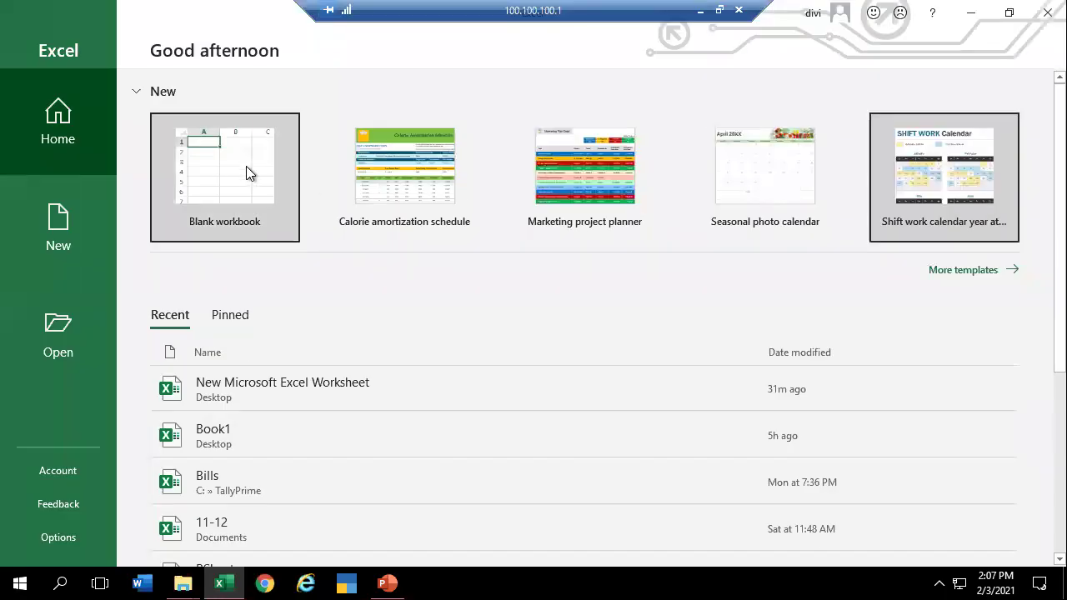
pyautogui.click(246, 166)
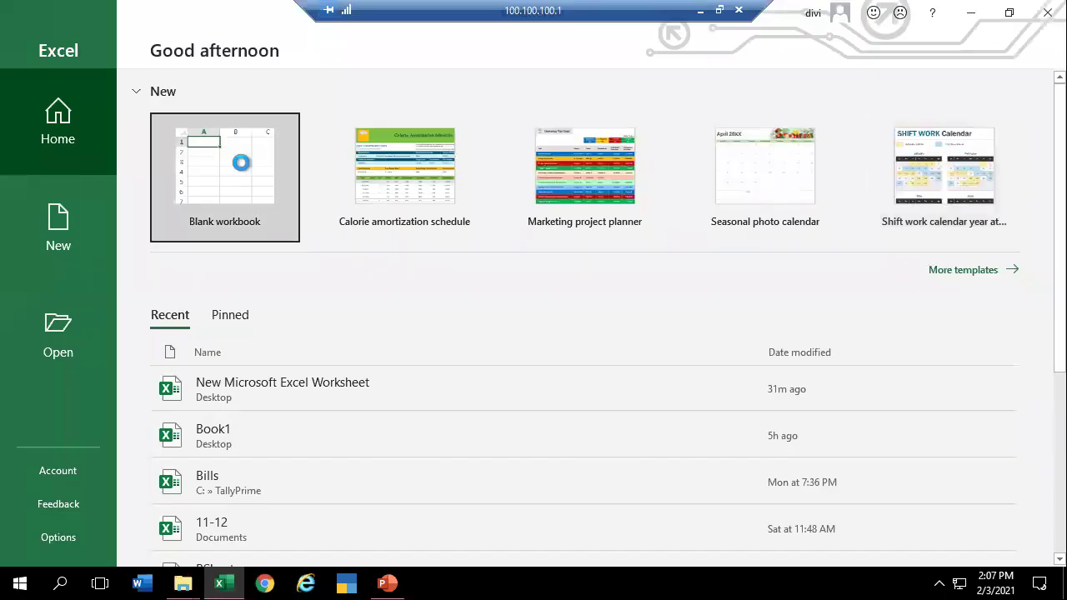
pyautogui.click(1041, 12)
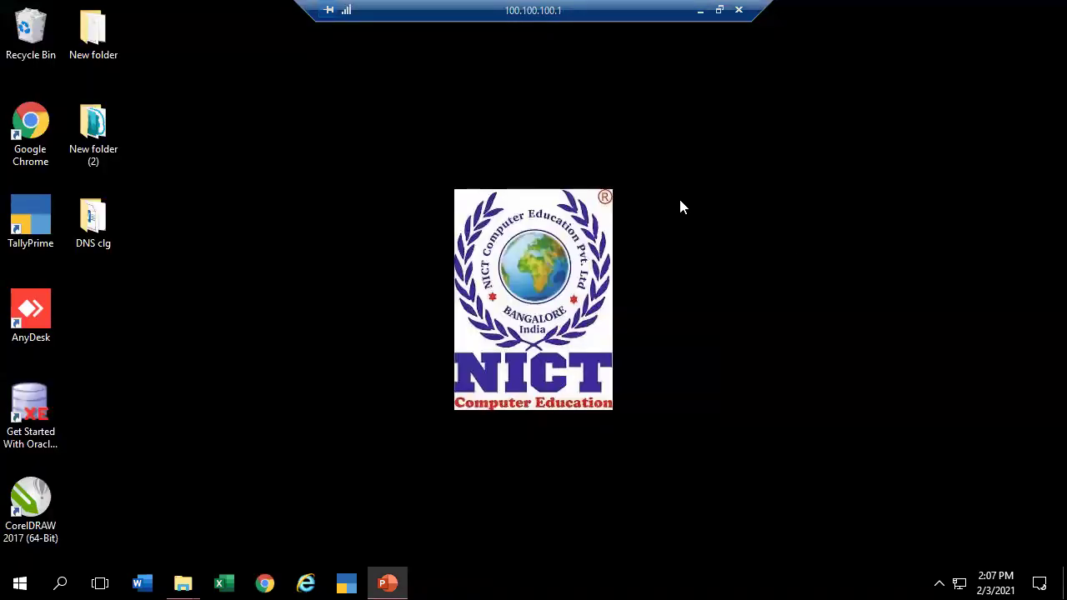
# Start Excel from the Run prompt, open a blank workbook, then minimize it
pyautogui.press('super+r')
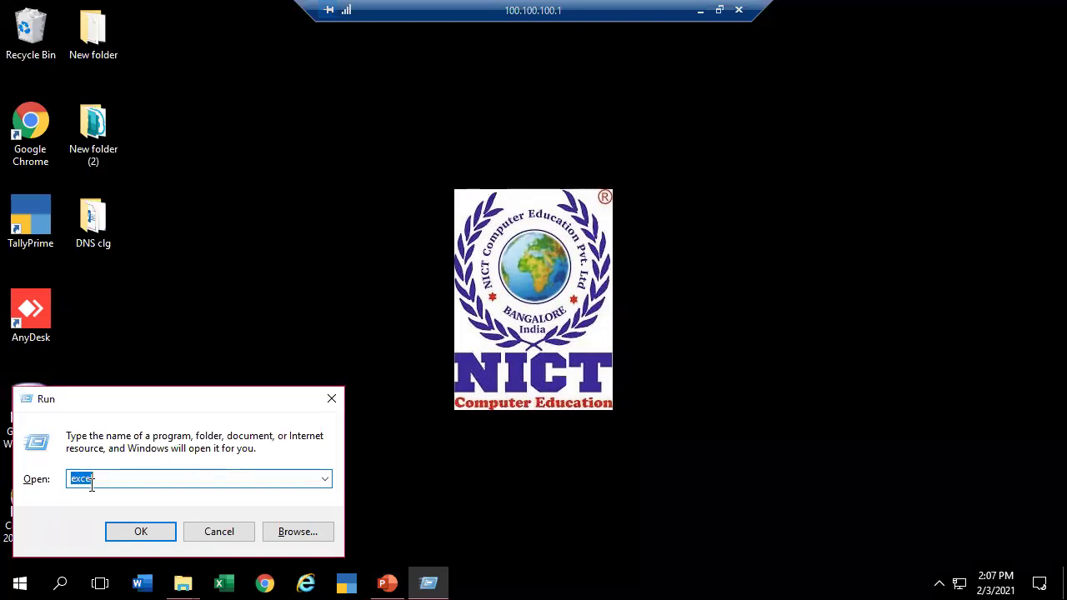
pyautogui.click(143, 538)
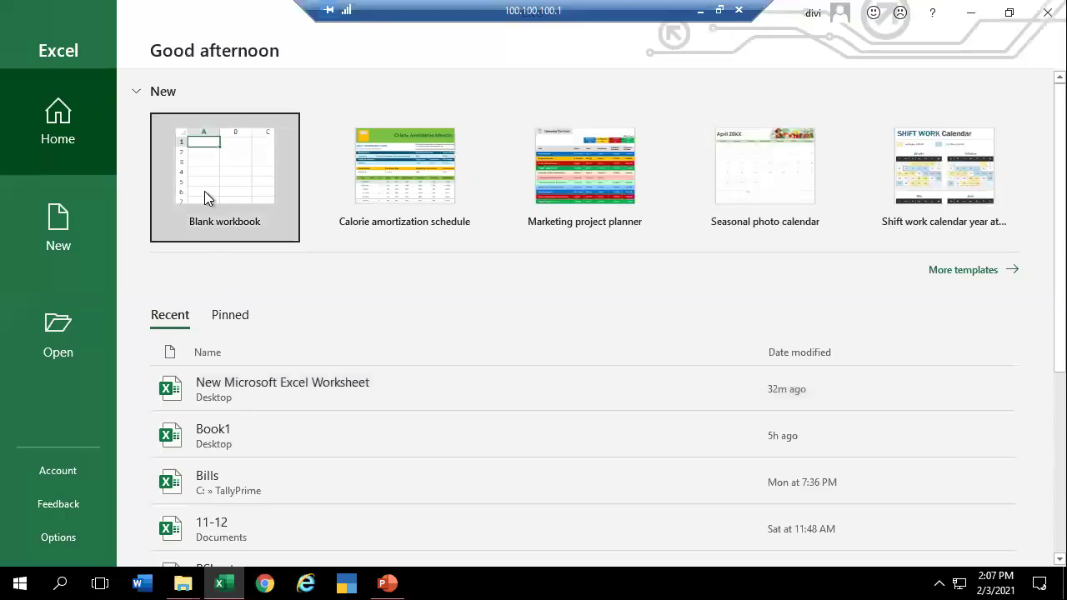
pyautogui.click(208, 201)
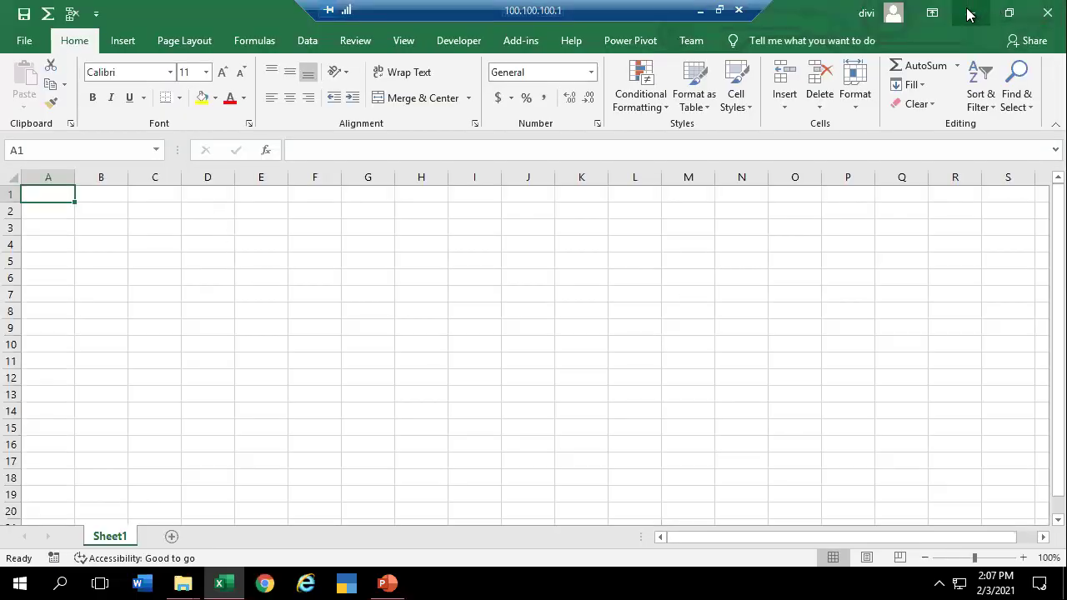
pyautogui.click(968, 12)
pyautogui.rightClick(328, 273)
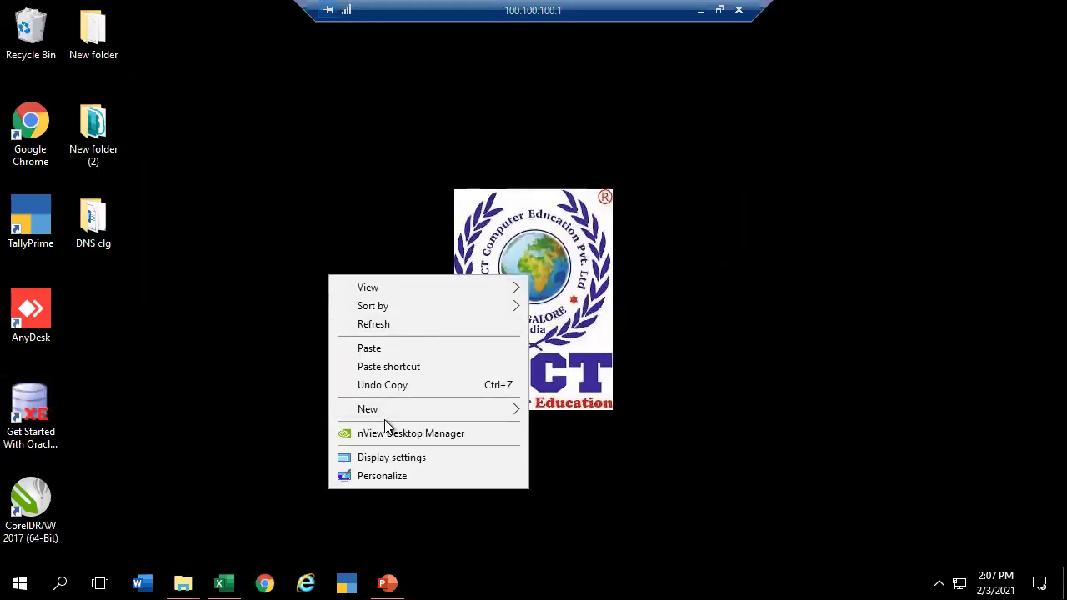
pyautogui.moveTo(371, 408)
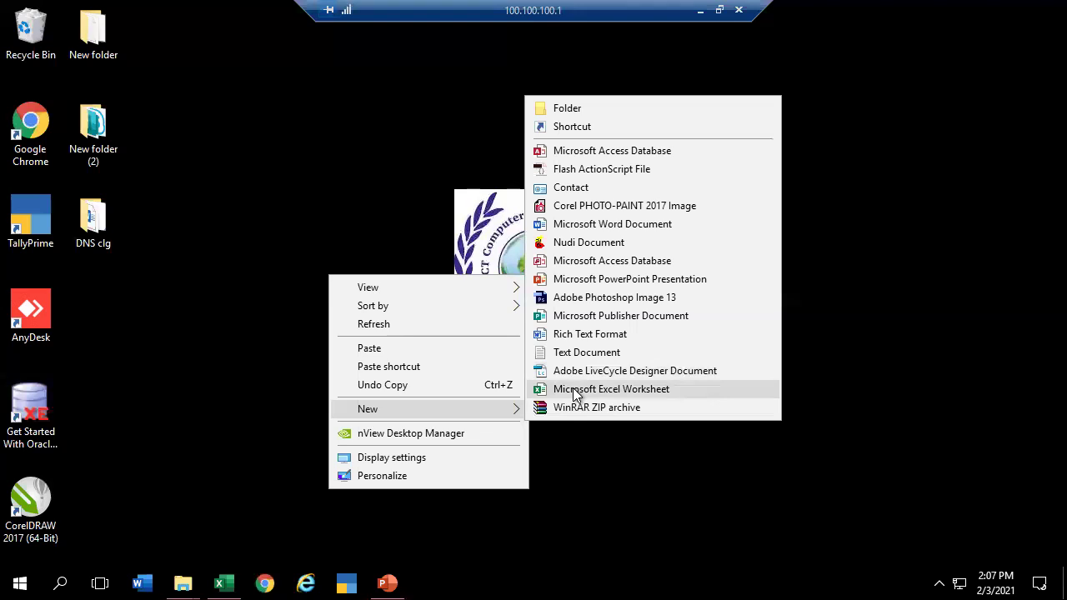
pyautogui.click(574, 389)
pyautogui.press('Return')
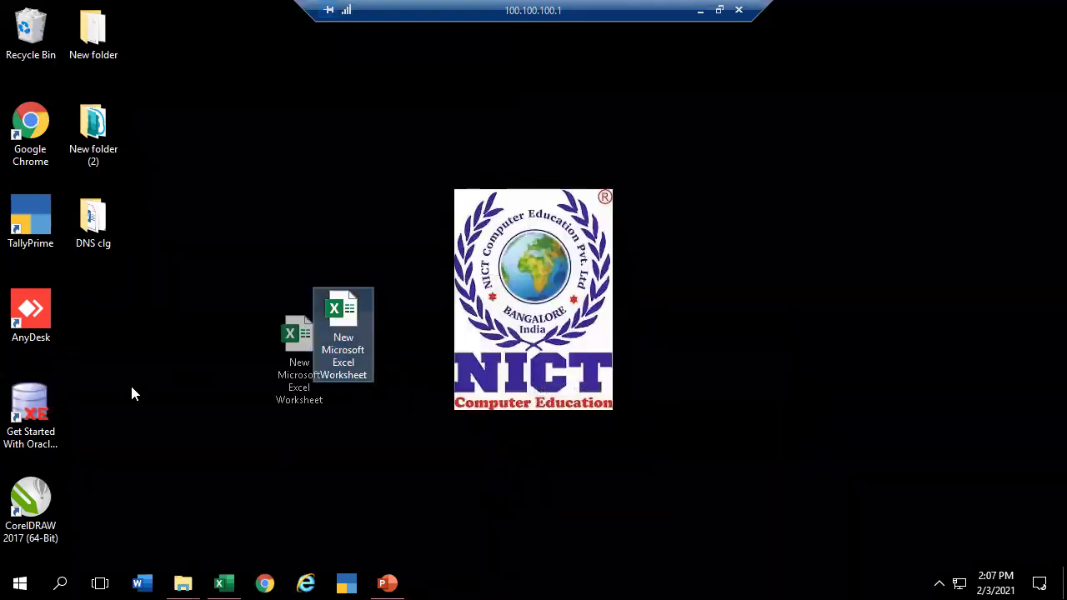
pyautogui.moveTo(133, 394); pyautogui.dragTo(131, 294)
pyautogui.rightClick(279, 283)
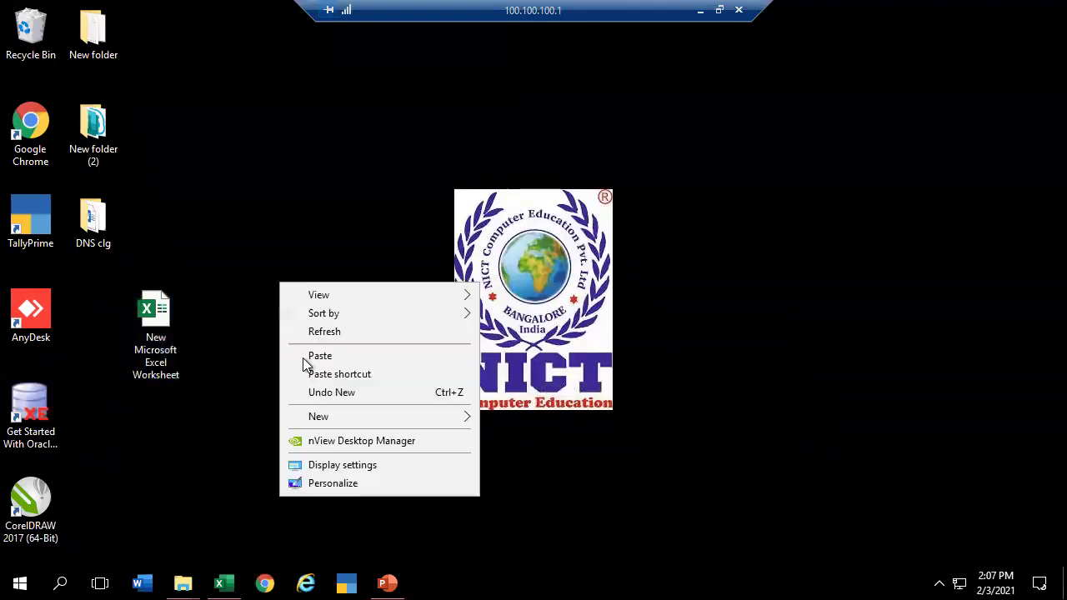
pyautogui.click(114, 325)
pyautogui.moveTo(137, 321); pyautogui.dragTo(79, 325)
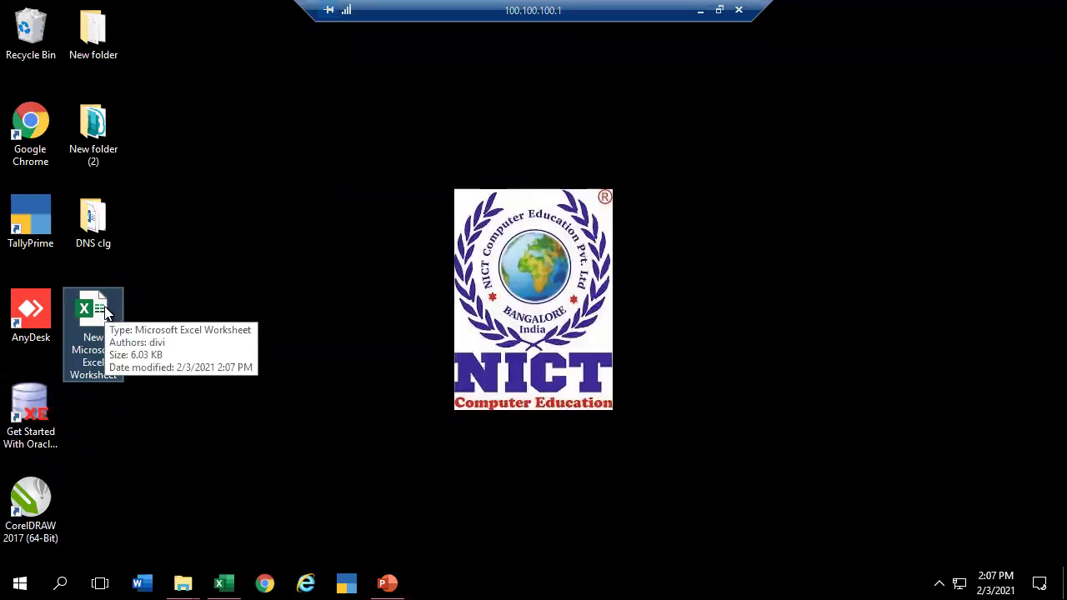
pyautogui.press('Delete')
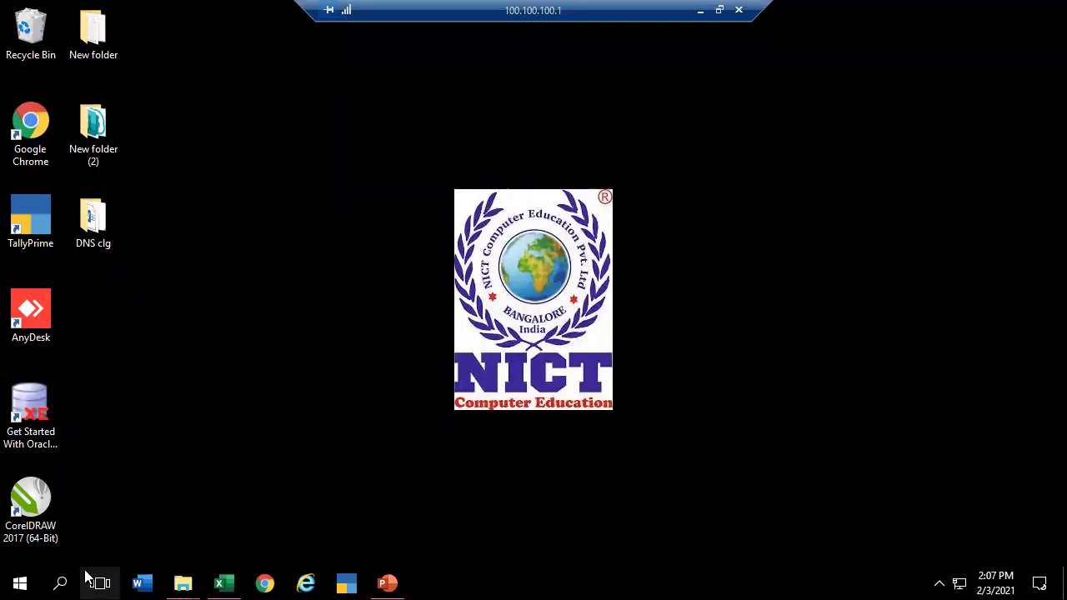
# Run excel from the Win+R prompt and maximize the Excel start screen
pyautogui.press('super+r')
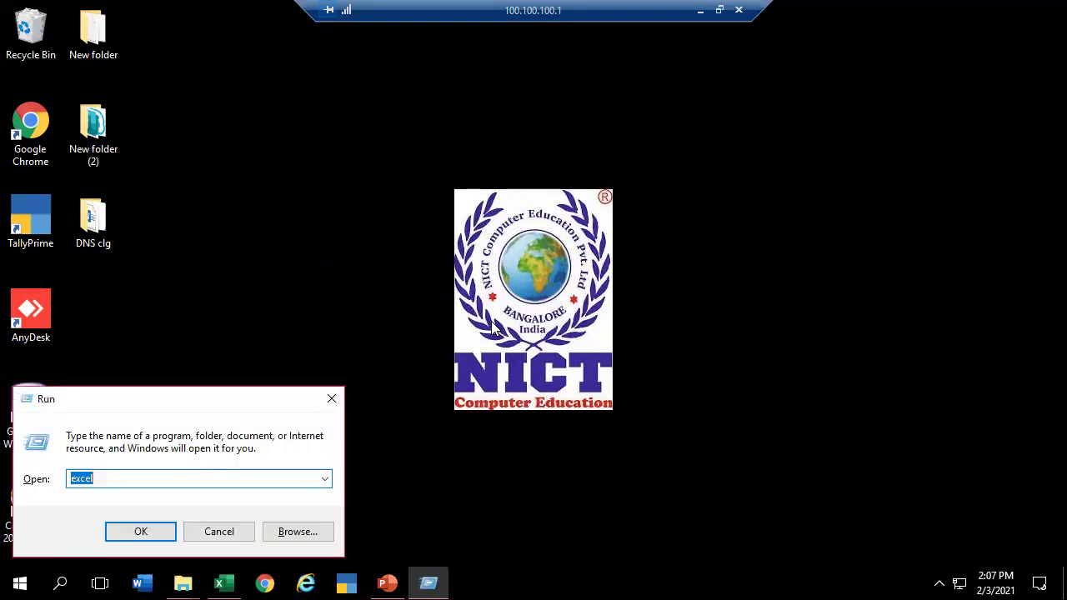
pyautogui.press('Return')
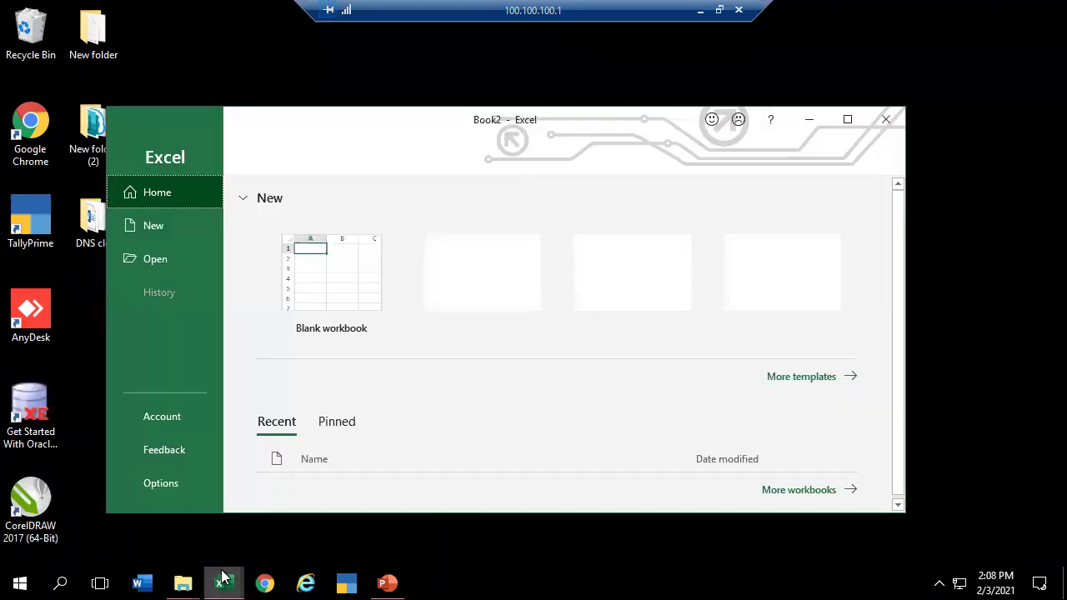
pyautogui.click(848, 119)
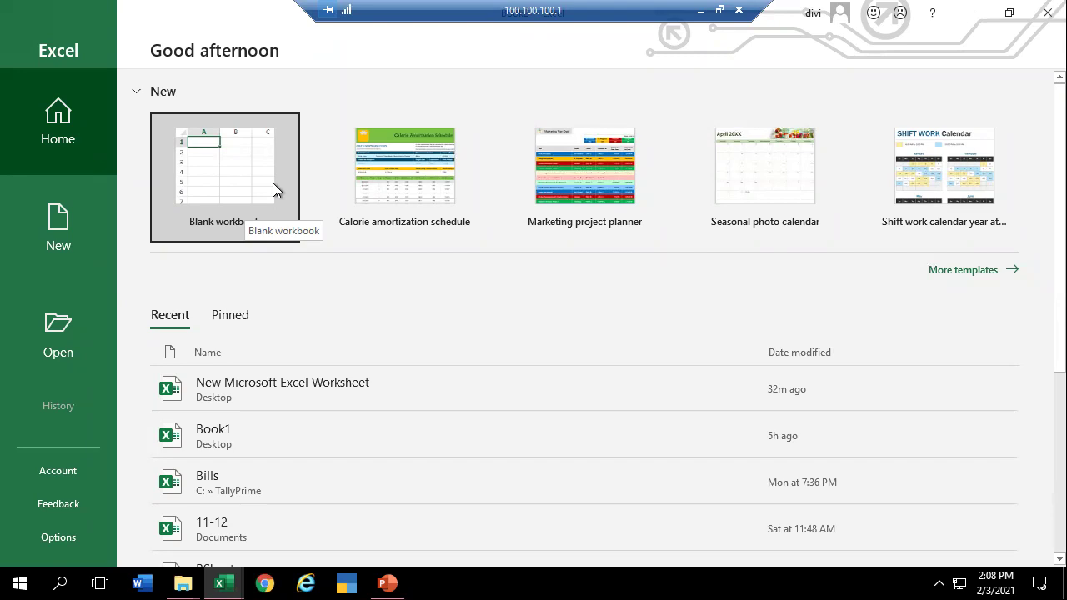
# Open a blank workbook, then enter 'notes' in the Run prompt
pyautogui.click(216, 189)
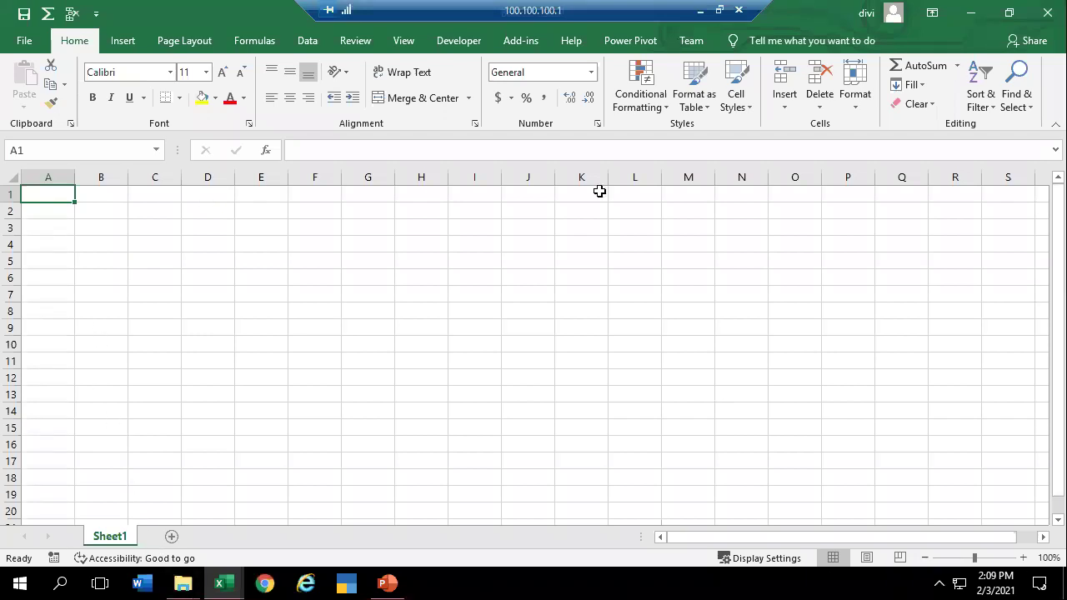
pyautogui.press('super+r')
pyautogui.write('notes')
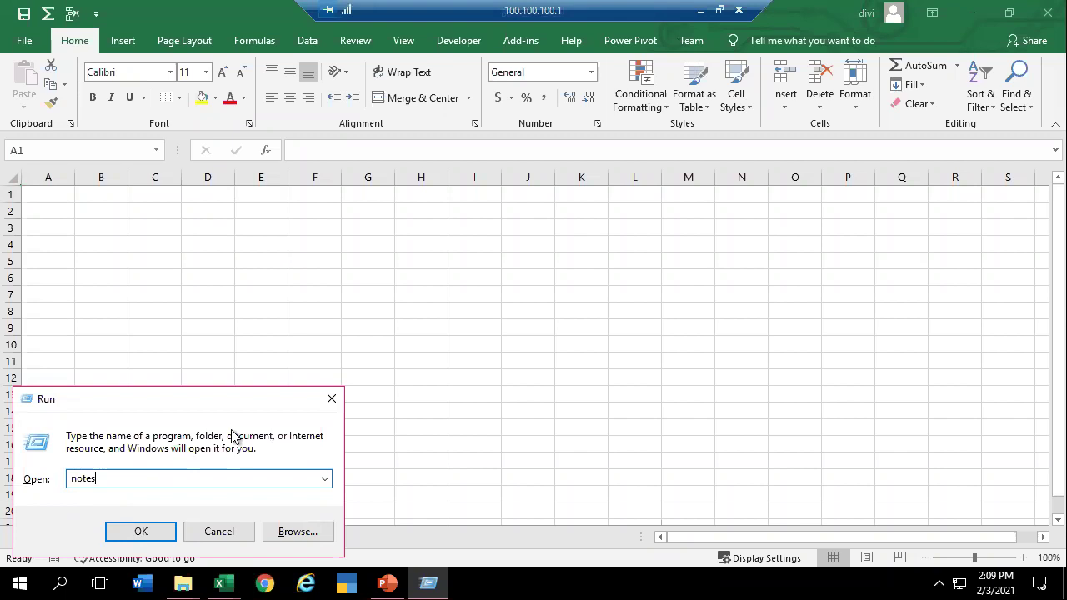
# Correct the Run entry to 'notepad' and launch Notepad
pyautogui.press('BackSpace')
pyautogui.write('pad')
pyautogui.press('Return')
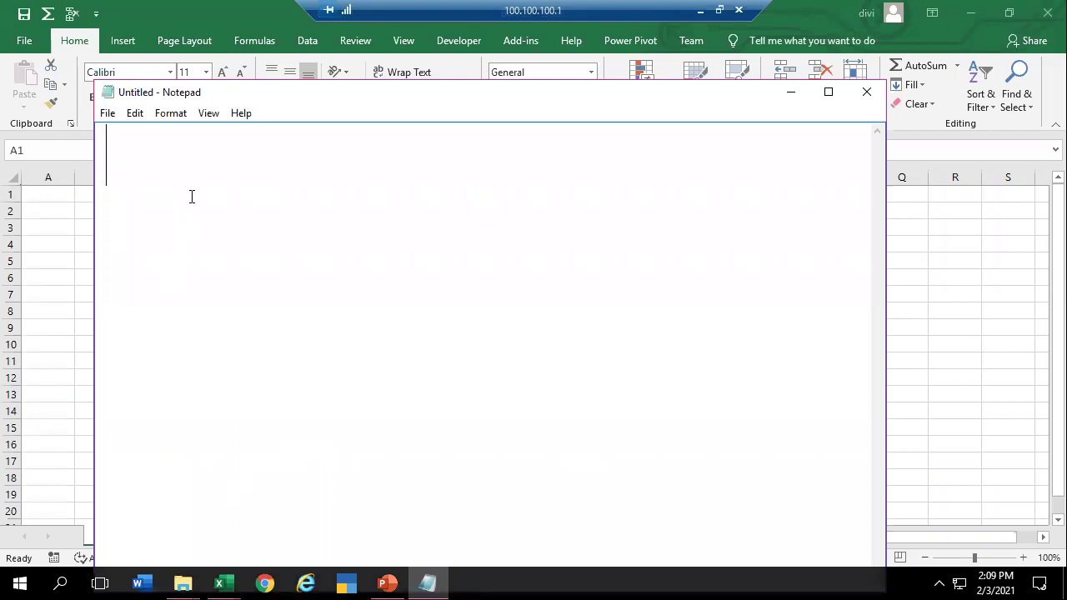
# Write 'screen element' and 'file tab' on two lines, then minimize Notepad
pyautogui.write('s')
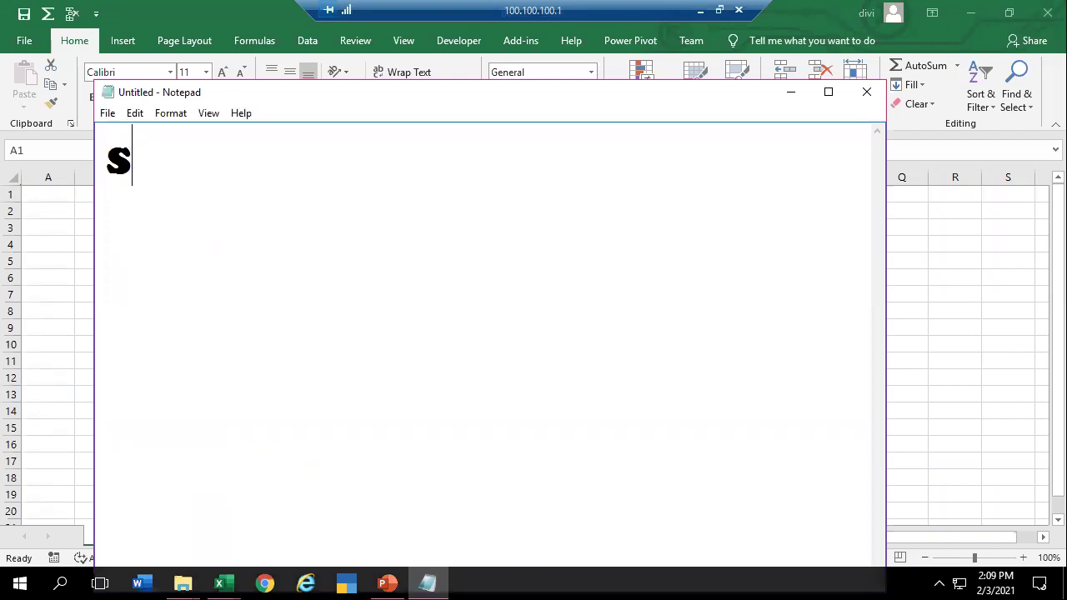
pyautogui.write('ree e')
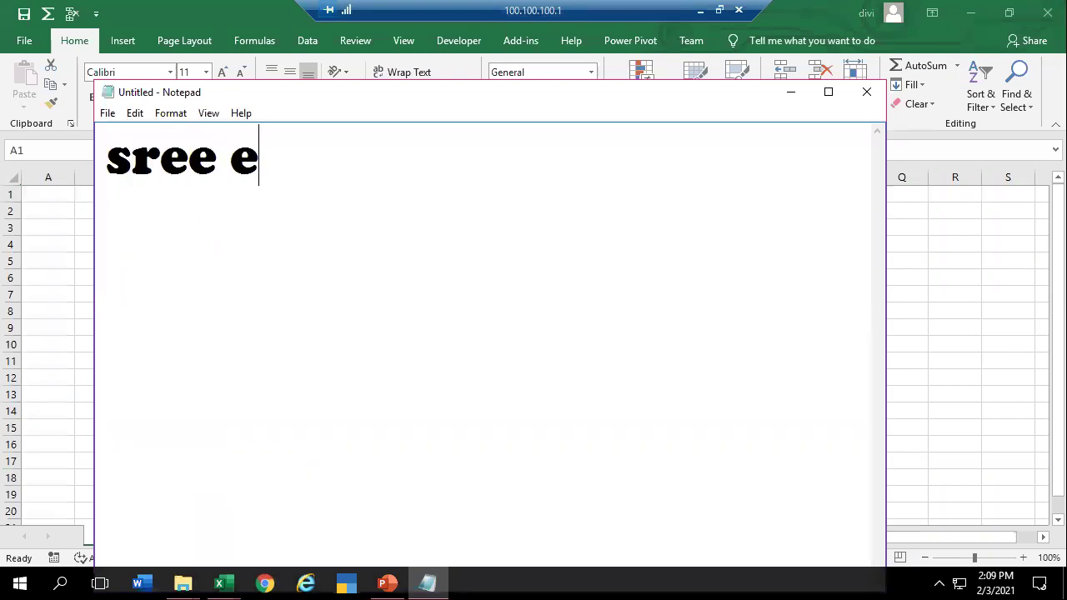
pyautogui.press('BackSpace')
pyautogui.press('BackSpace')
pyautogui.press('BackSpace')
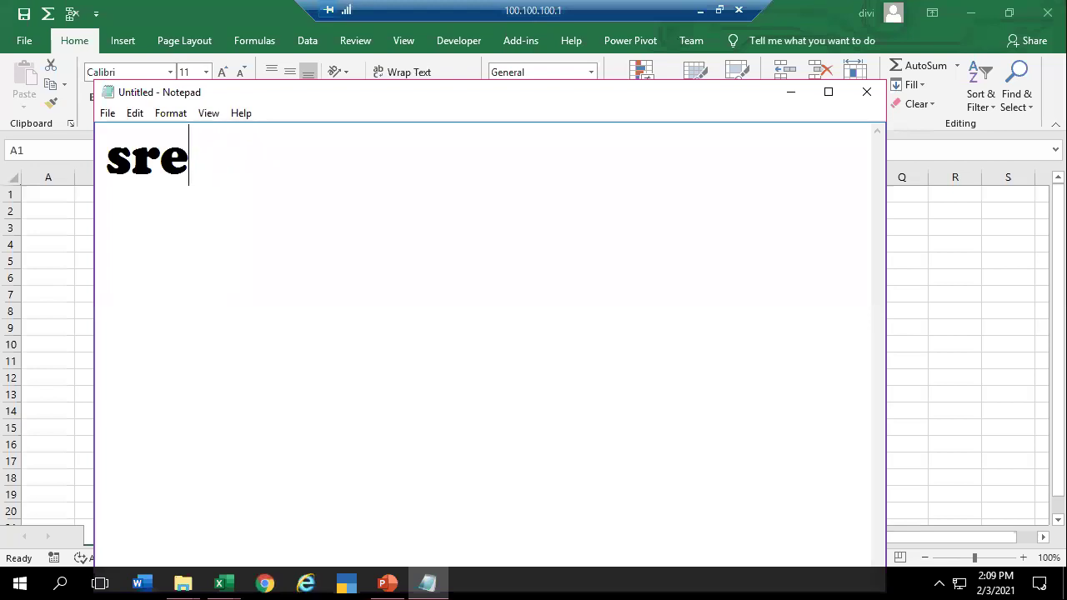
pyautogui.press('BackSpace')
pyautogui.press('BackSpace')
pyautogui.write('cr')
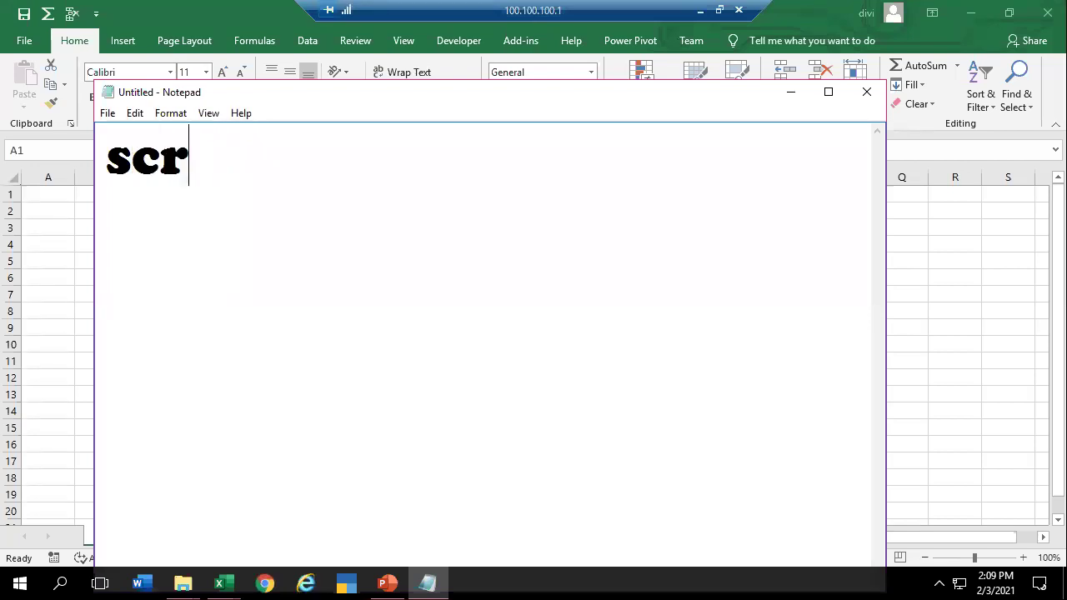
pyautogui.write('en')
pyautogui.press('BackSpace')
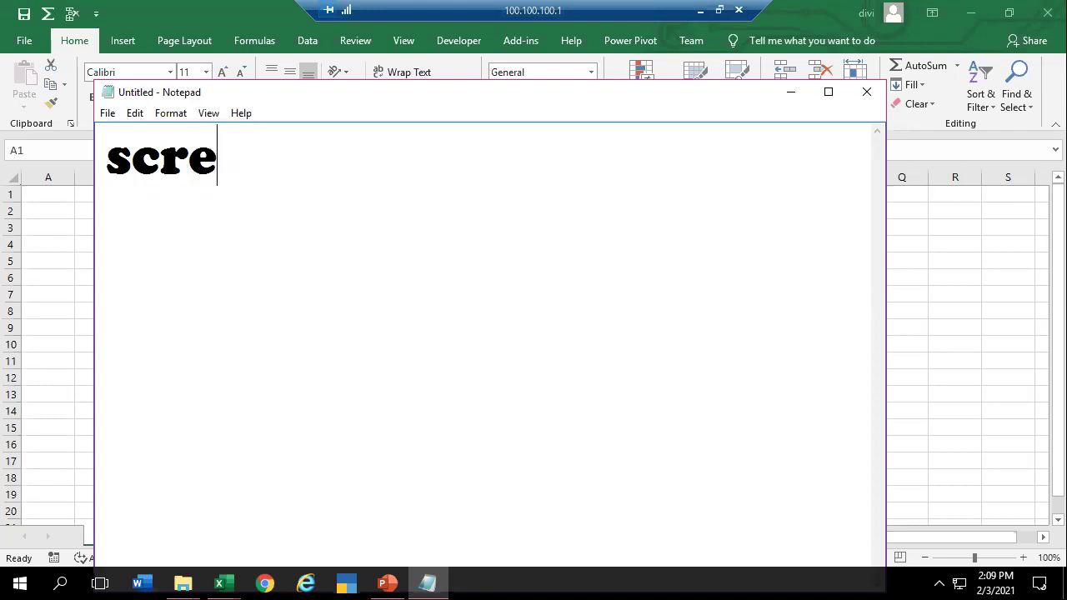
pyautogui.write('en ele')
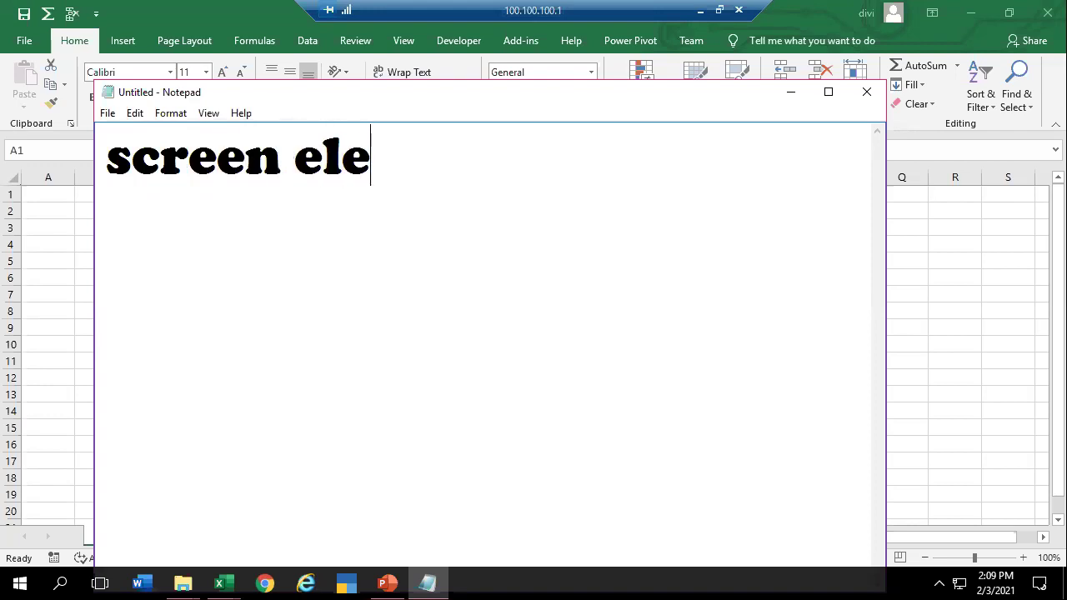
pyautogui.write('ment')
pyautogui.press('Return')
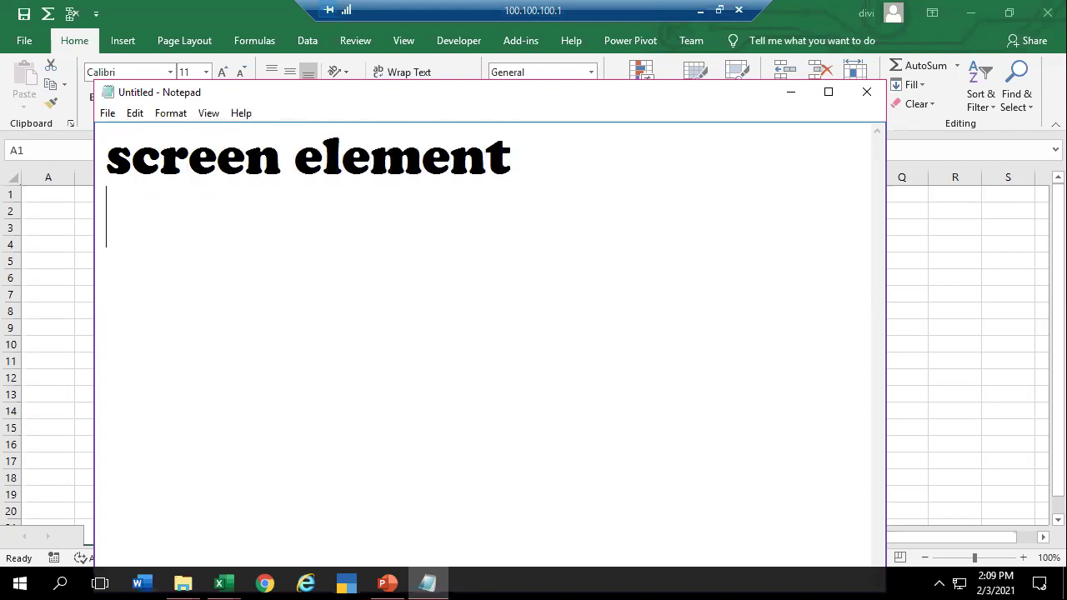
pyautogui.write('fi')
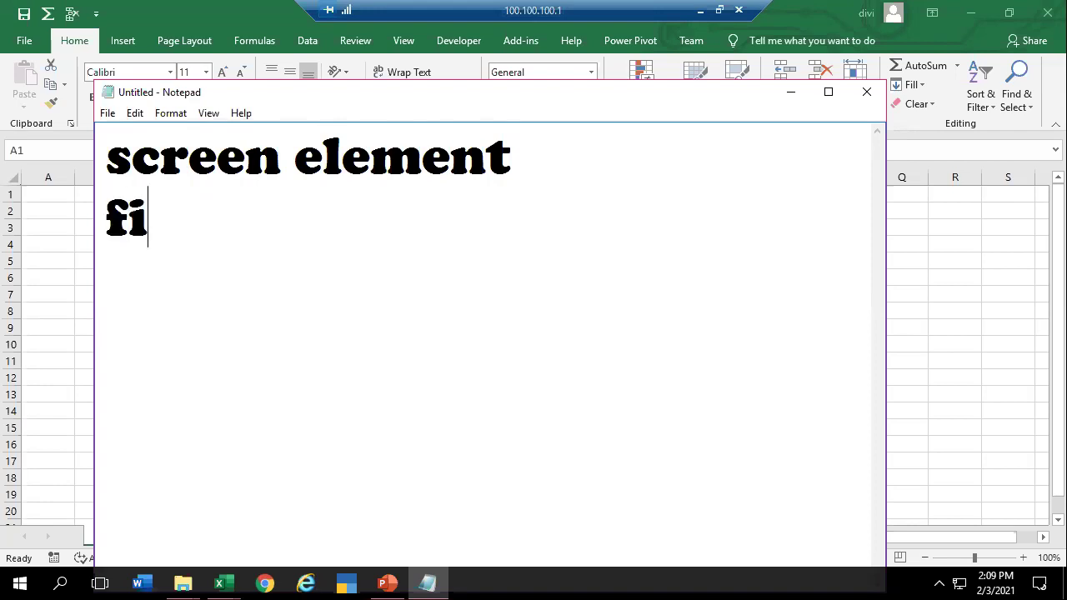
pyautogui.write('le tab')
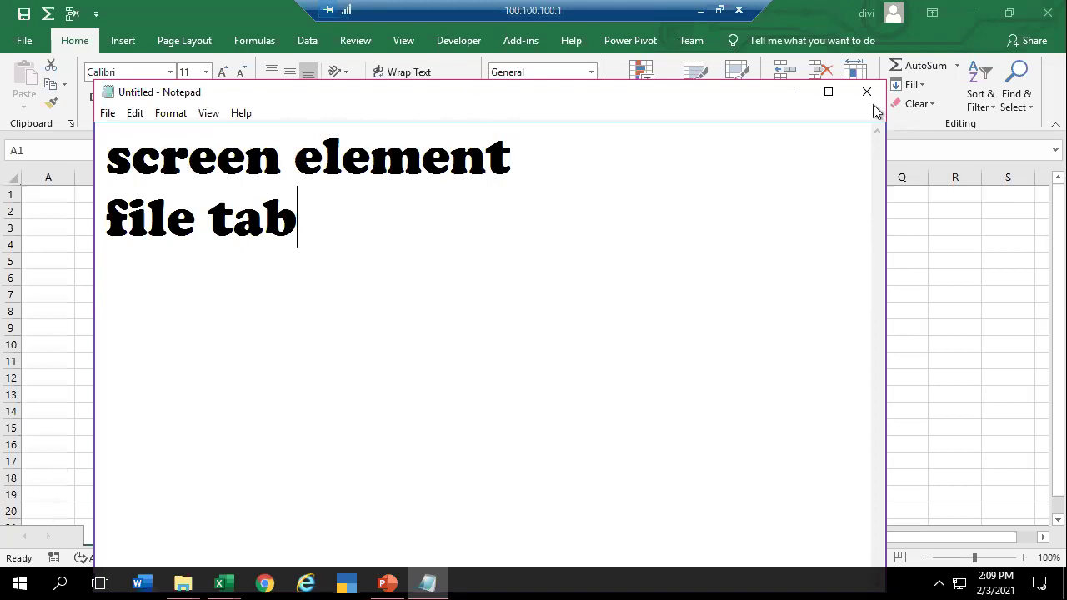
pyautogui.click(792, 94)
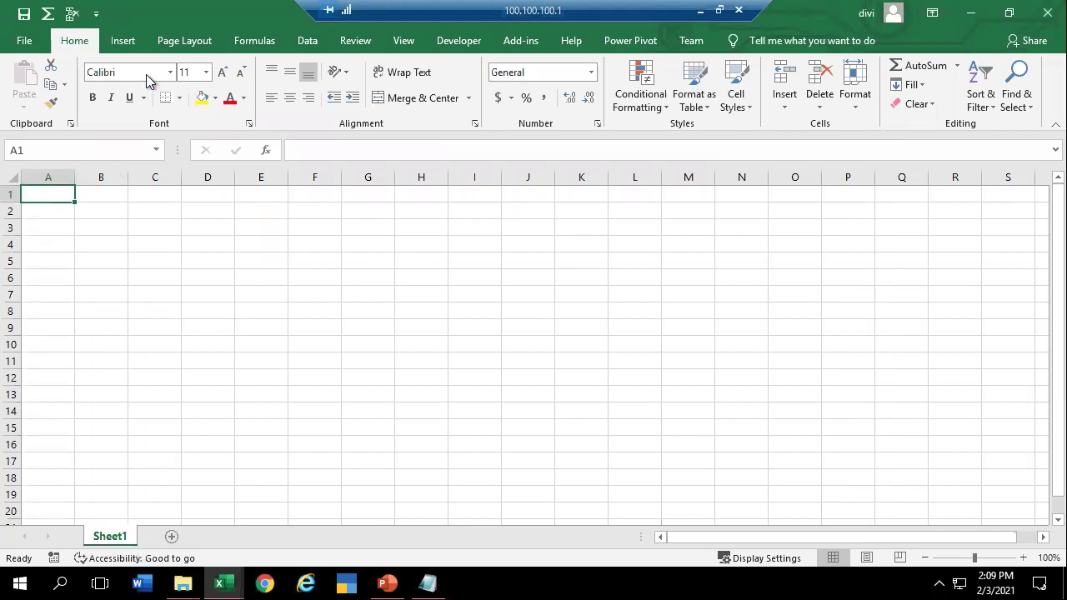
# Select cell I10, then minimize the Excel workbook to the desktop
pyautogui.click(450, 342)
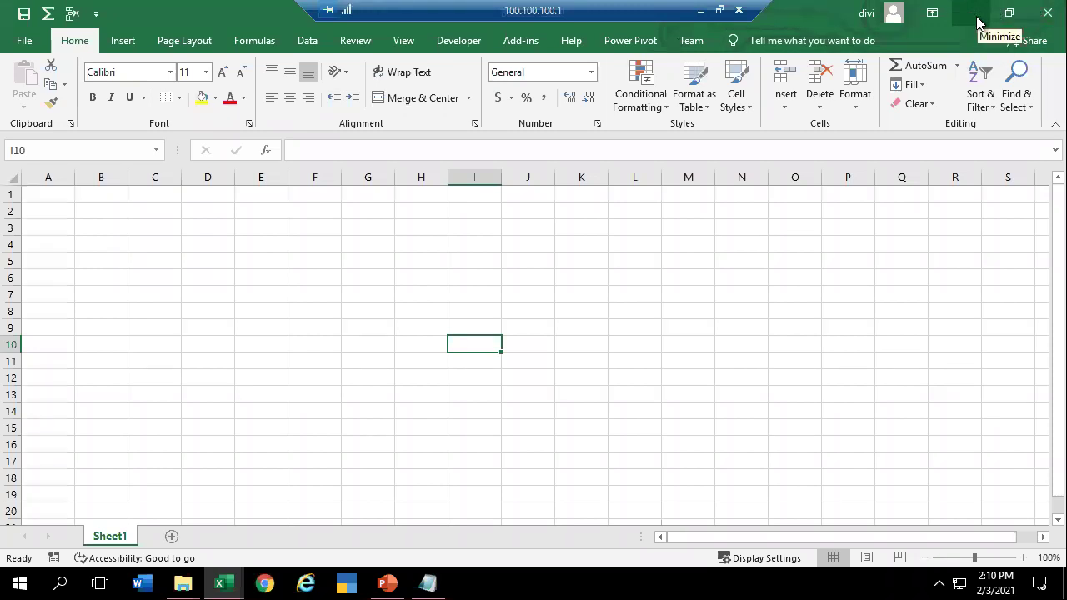
pyautogui.click(972, 19)
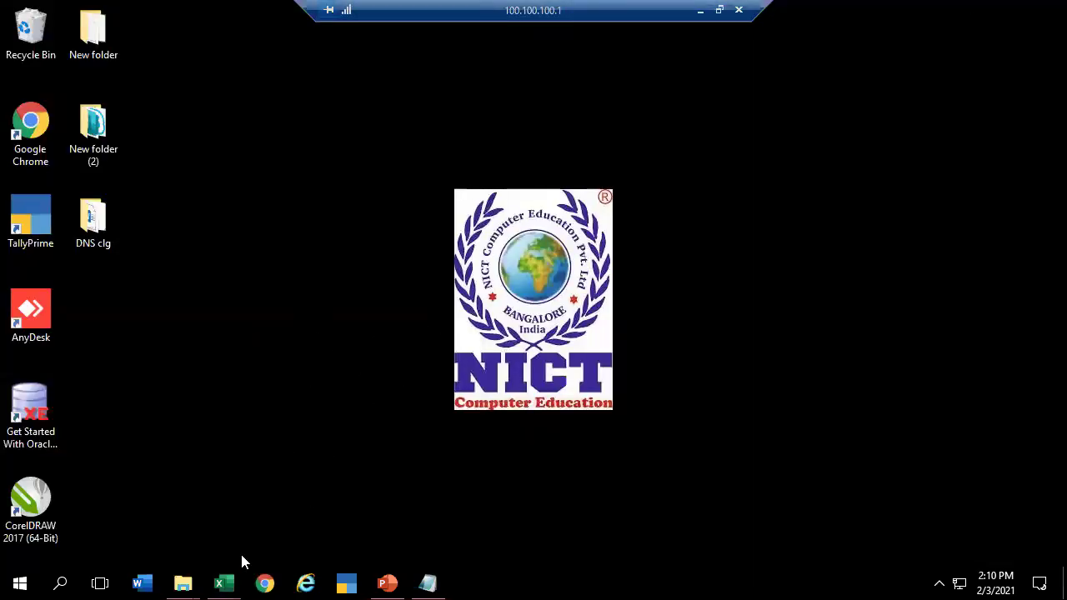
# Restore Book2 from the taskbar preview, then restore down and maximize it again
pyautogui.moveTo(218, 575)
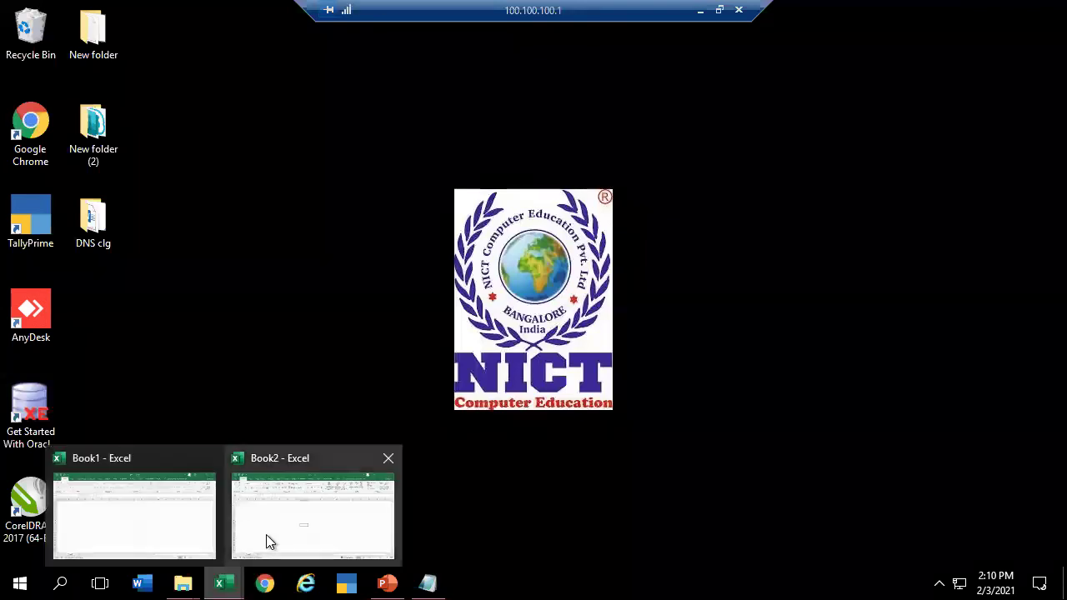
pyautogui.click(266, 534)
pyautogui.click(1007, 13)
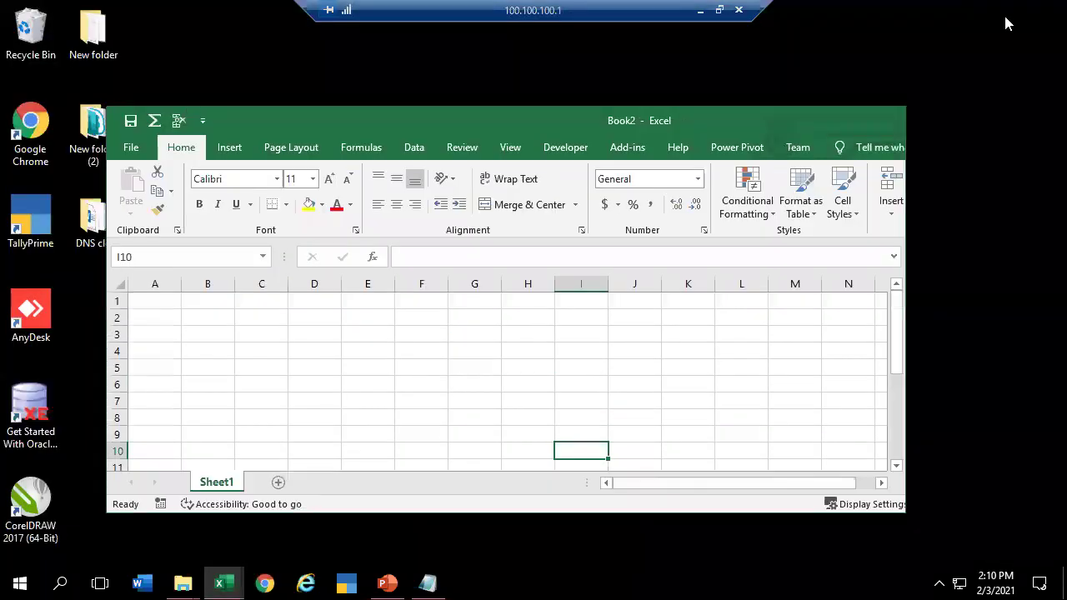
pyautogui.click(842, 125)
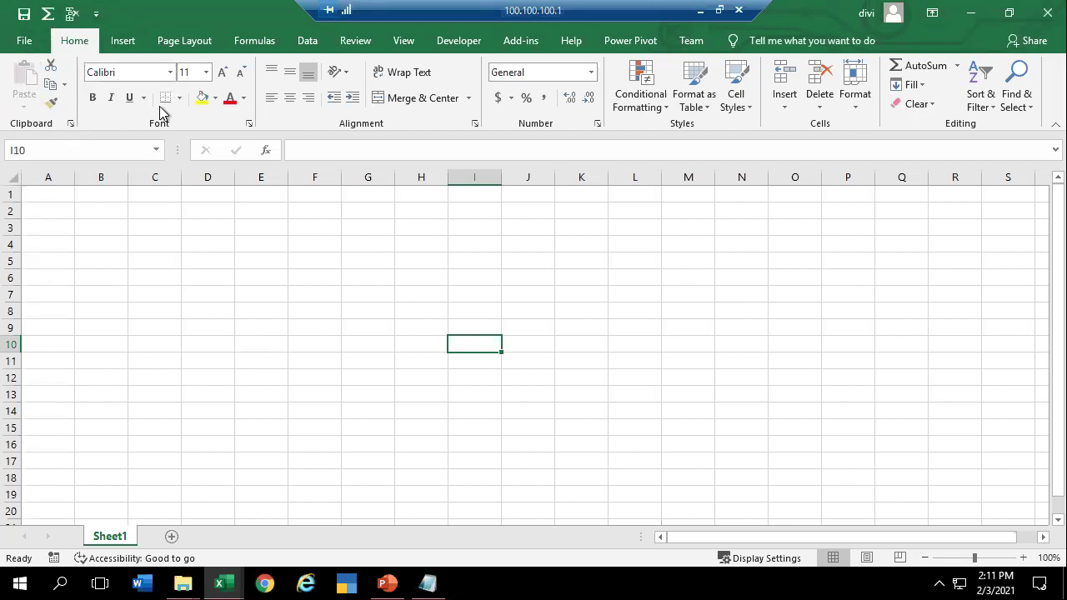
pyautogui.click(931, 16)
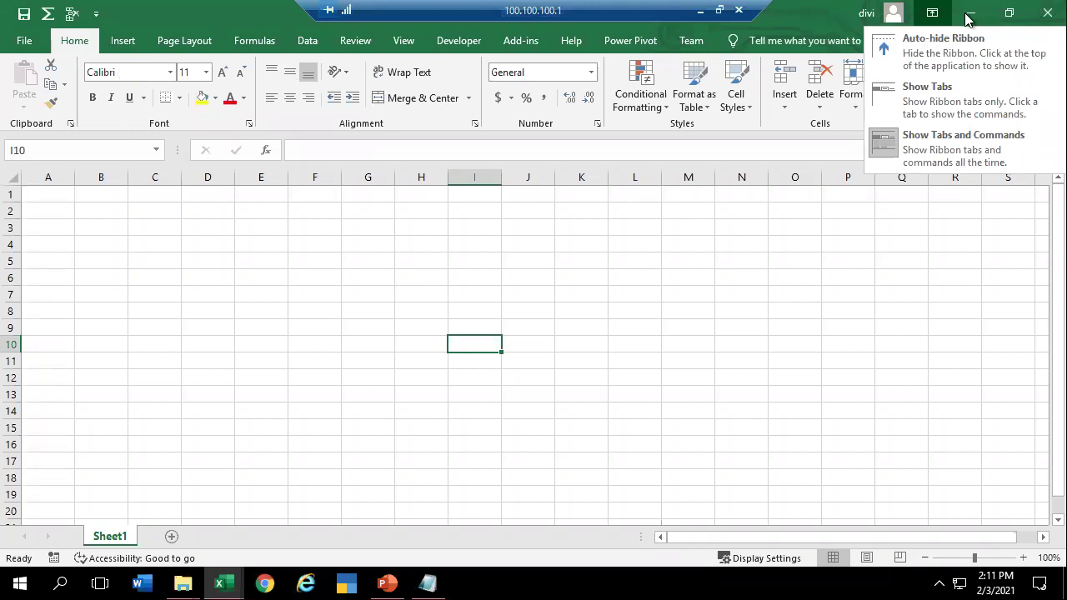
pyautogui.click(927, 58)
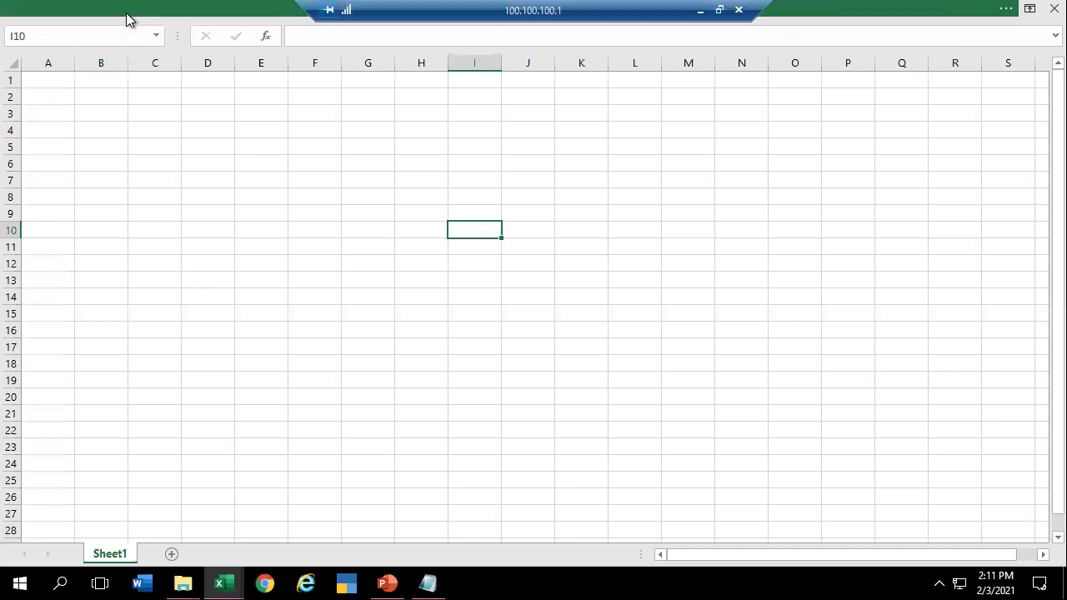
pyautogui.click(1030, 10)
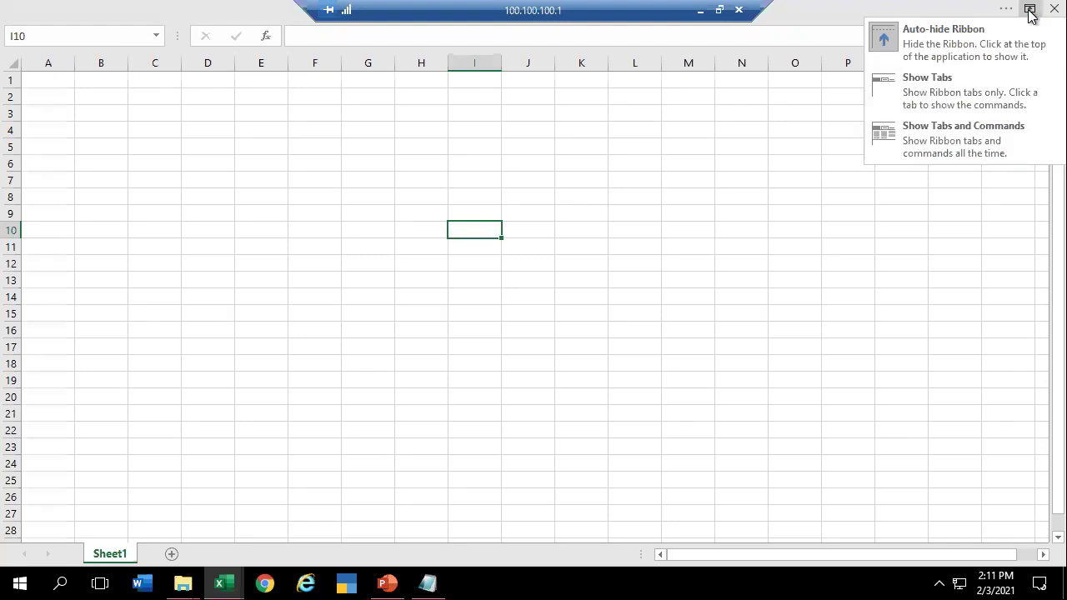
pyautogui.click(939, 92)
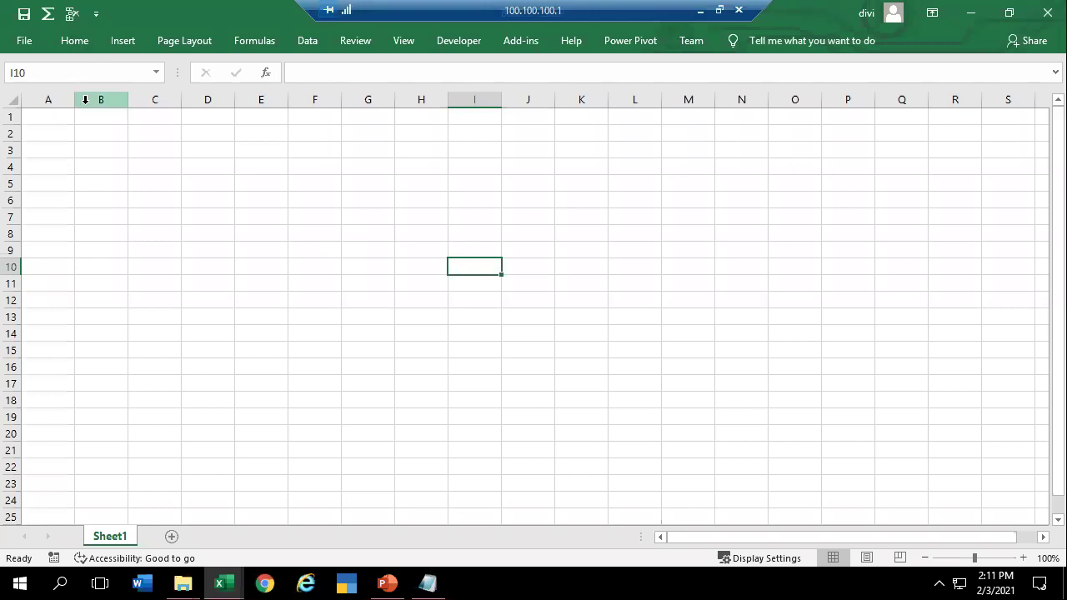
pyautogui.click(933, 14)
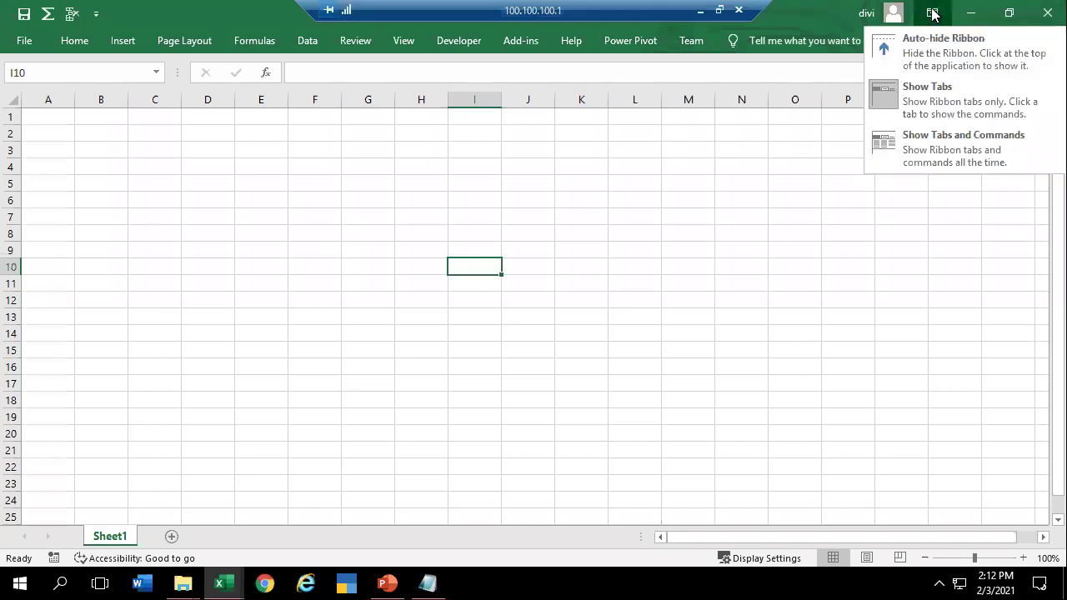
pyautogui.click(906, 144)
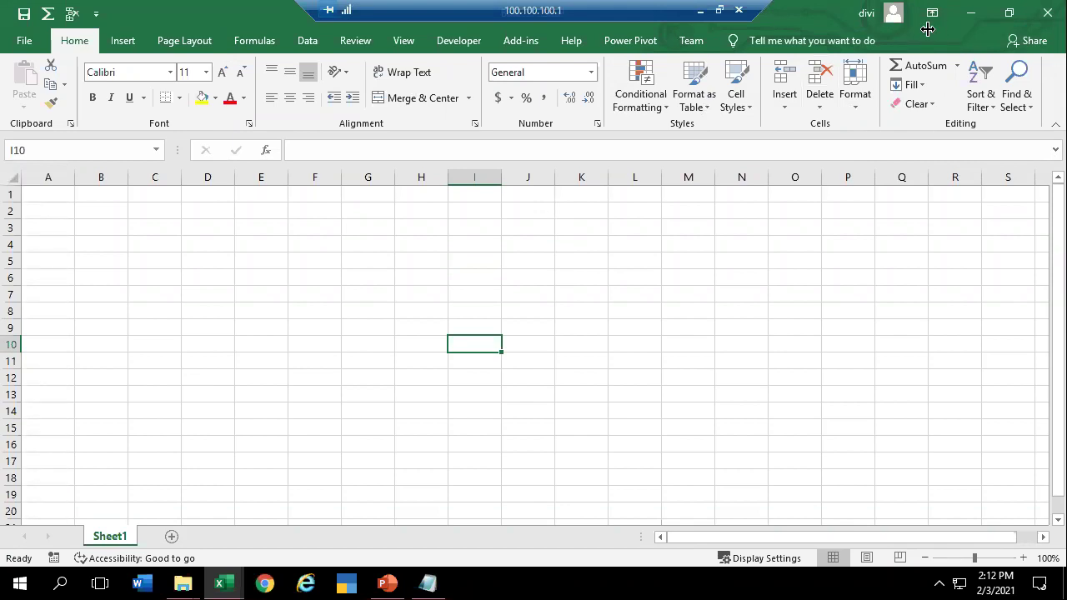
pyautogui.doubleClick(136, 9)
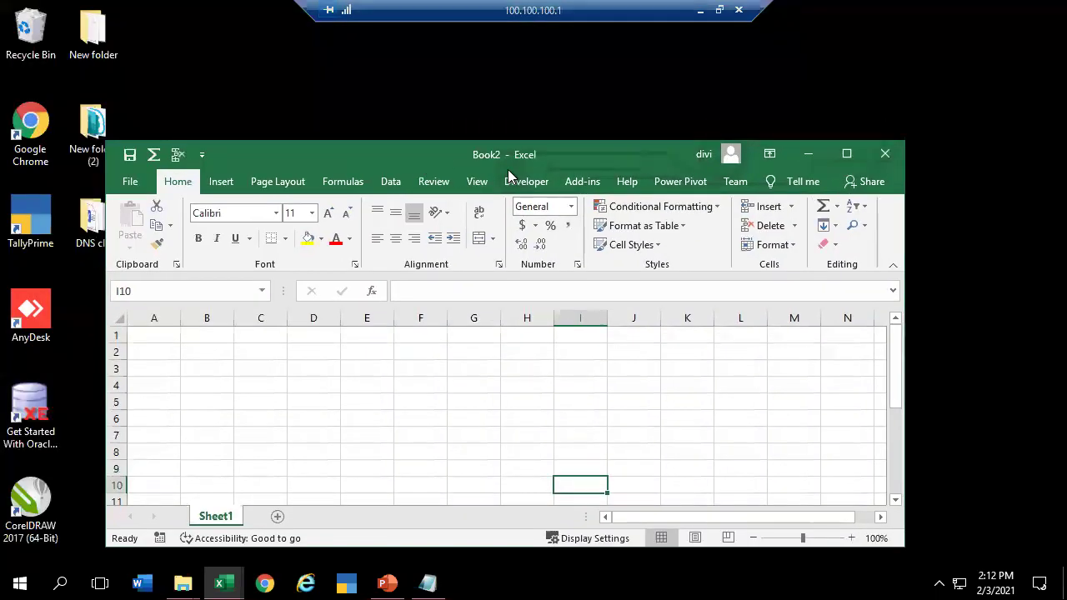
pyautogui.click(843, 154)
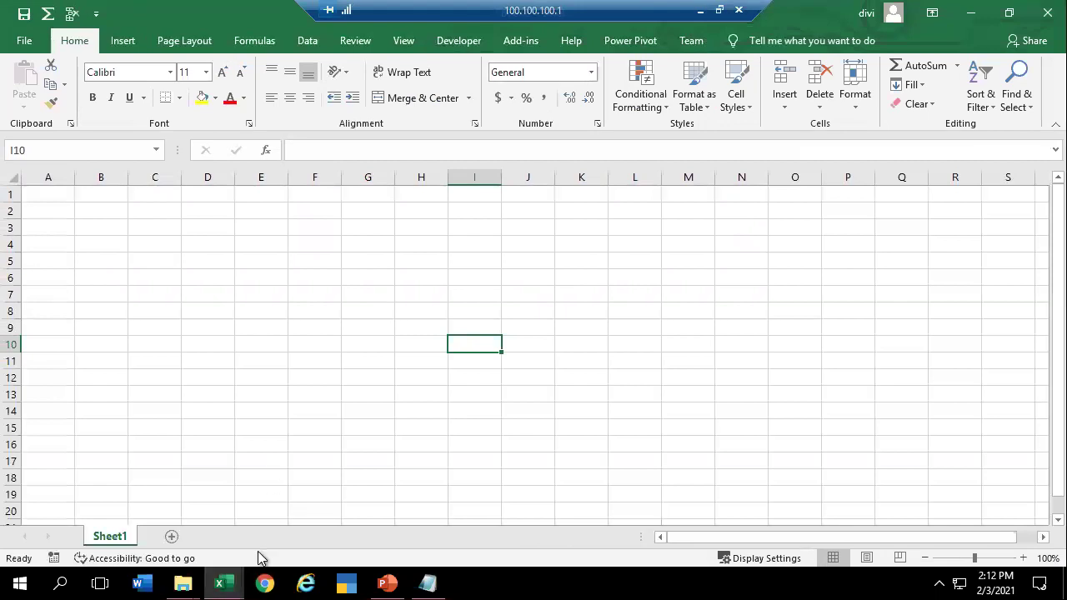
pyautogui.moveTo(224, 578)
pyautogui.click(95, 14)
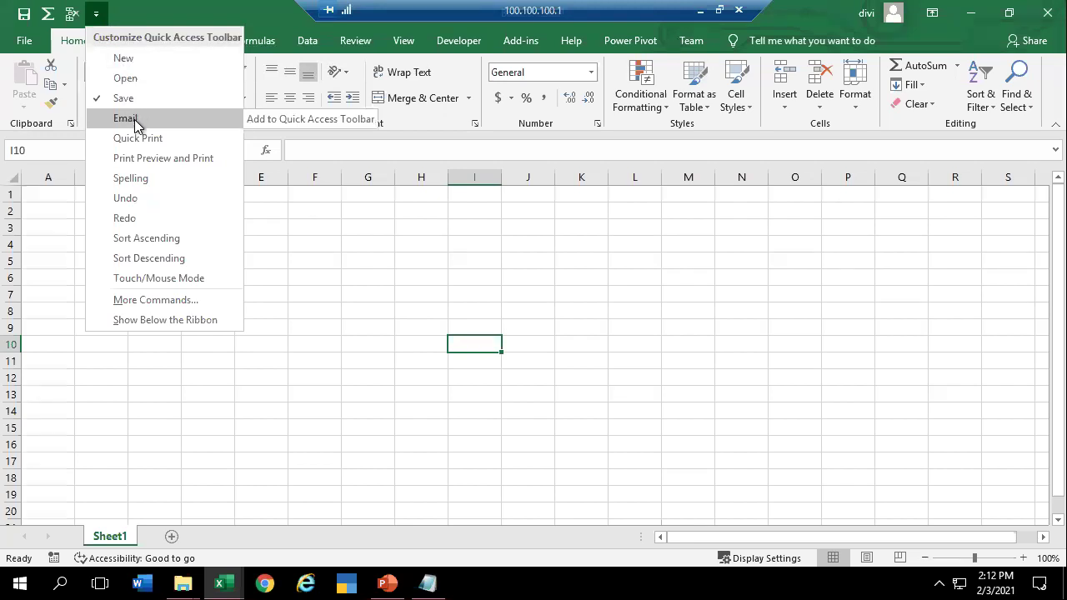
pyautogui.click(273, 237)
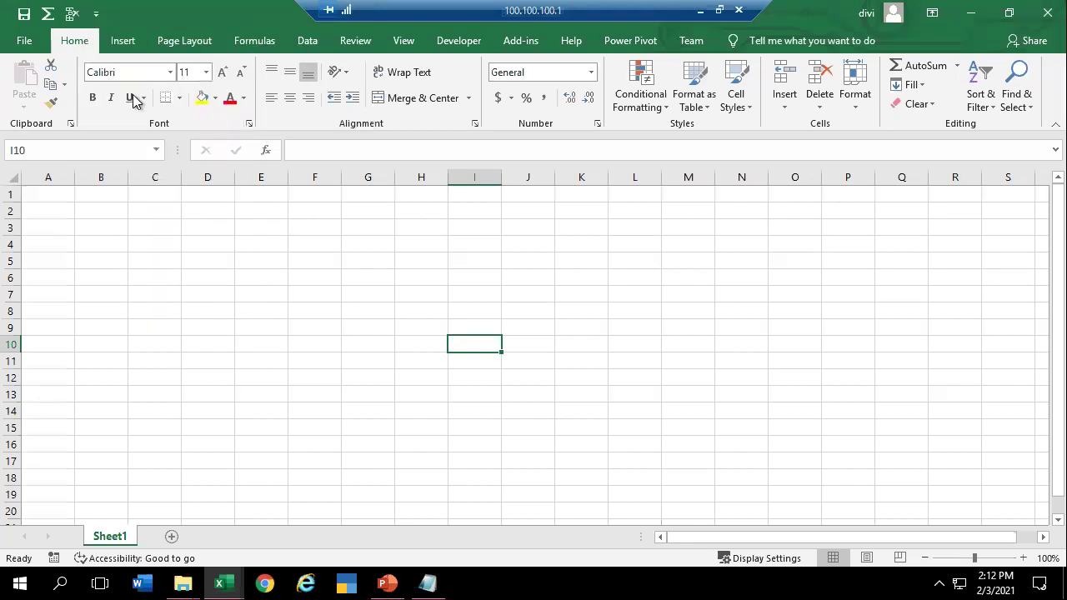
# Switch to the Insert tab and select cells L8 and G2 on the empty sheet
pyautogui.click(118, 41)
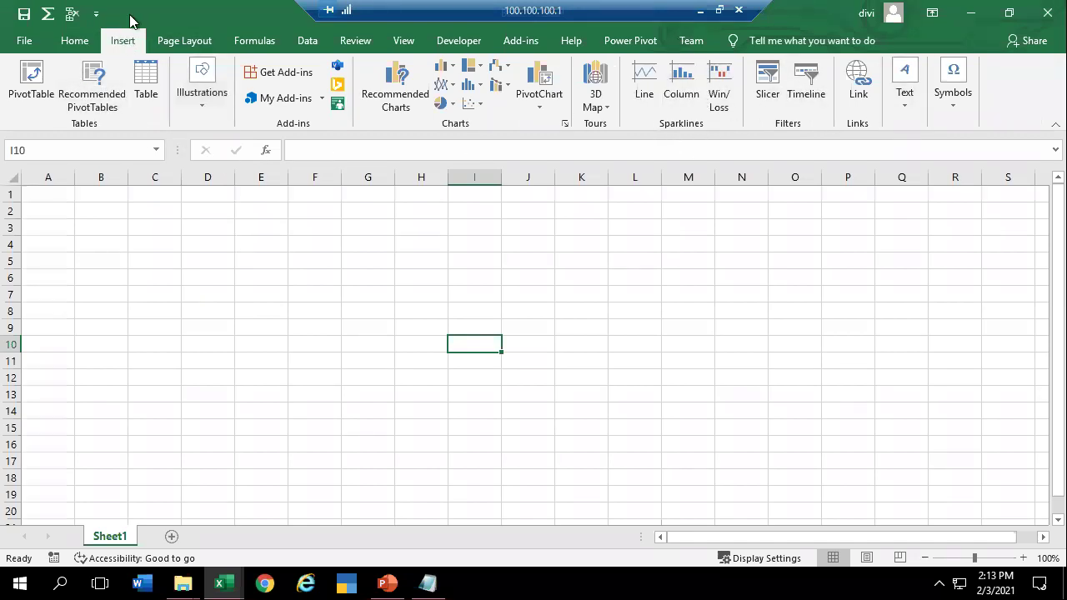
pyautogui.click(631, 310)
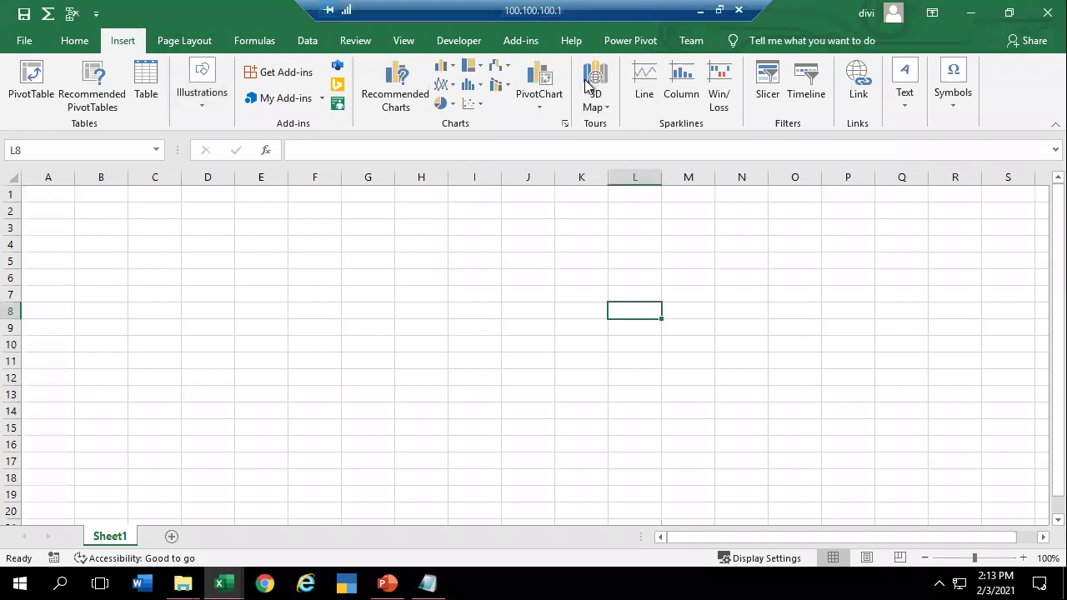
pyautogui.scroll(-2, 586, 83)
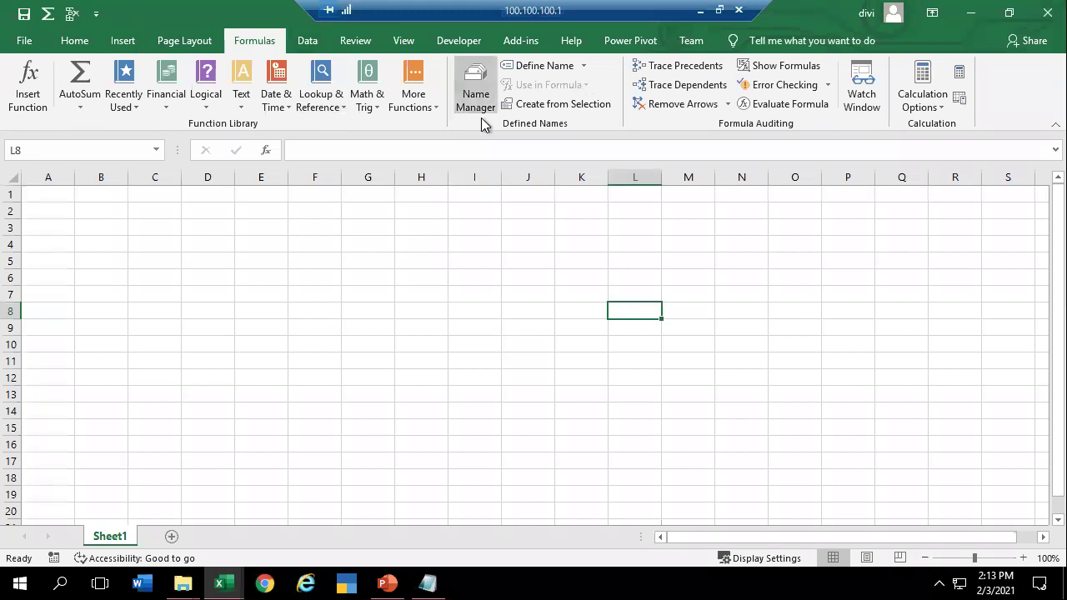
pyautogui.click(377, 210)
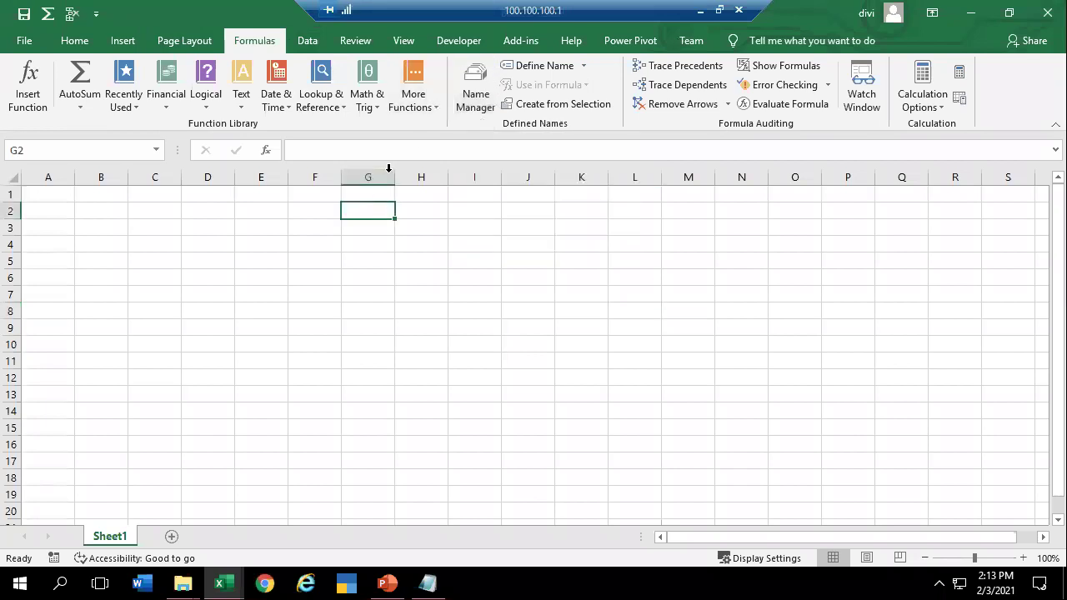
pyautogui.click(122, 42)
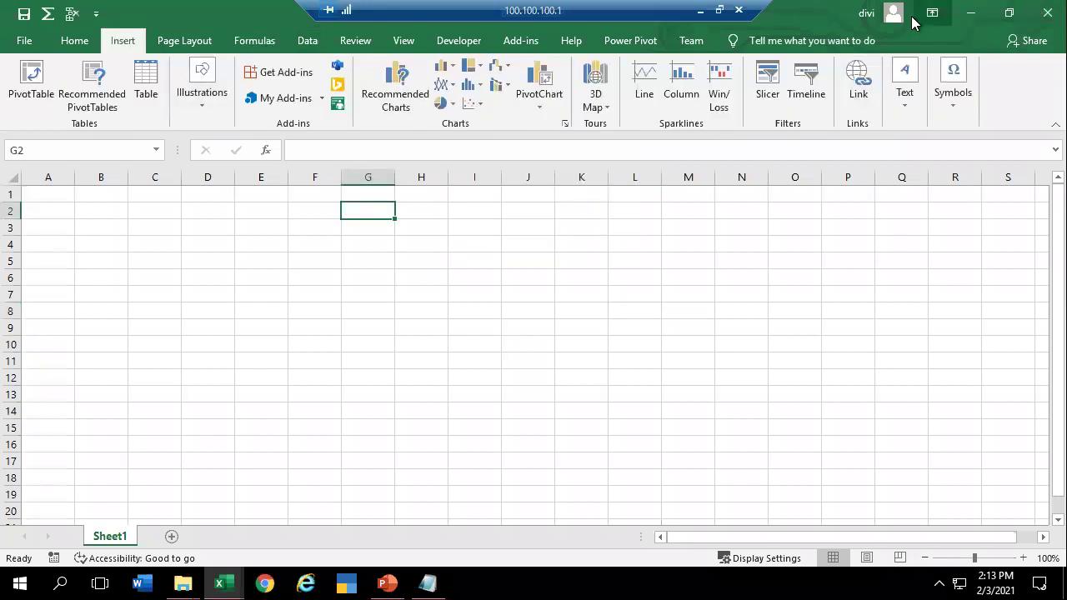
# Maximize the window, select E2:F8 then E2, and return to the Home tab
pyautogui.press('super+Down')
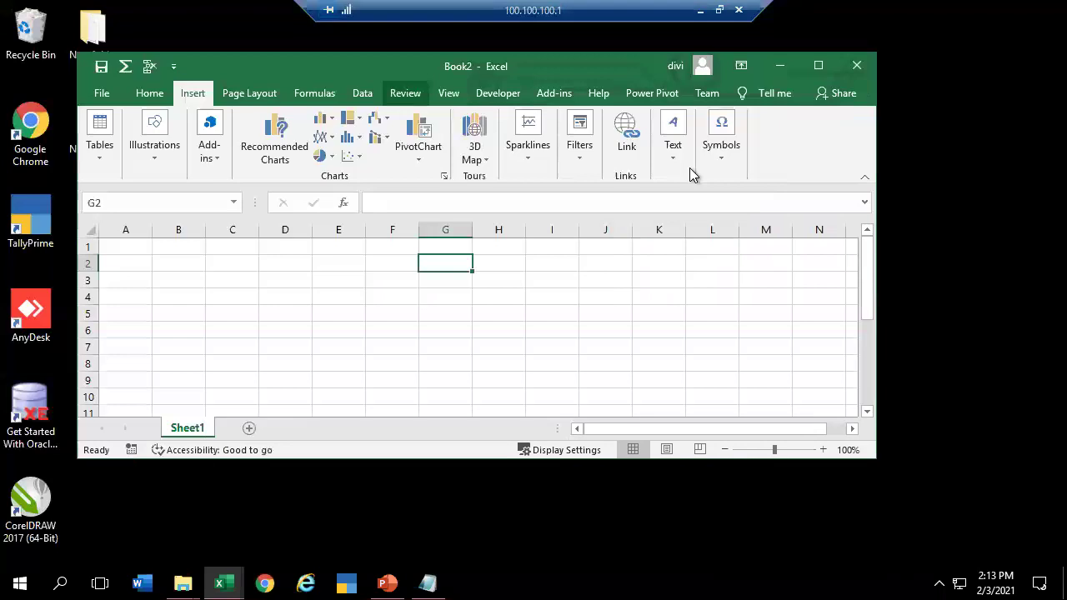
pyautogui.click(404, 95)
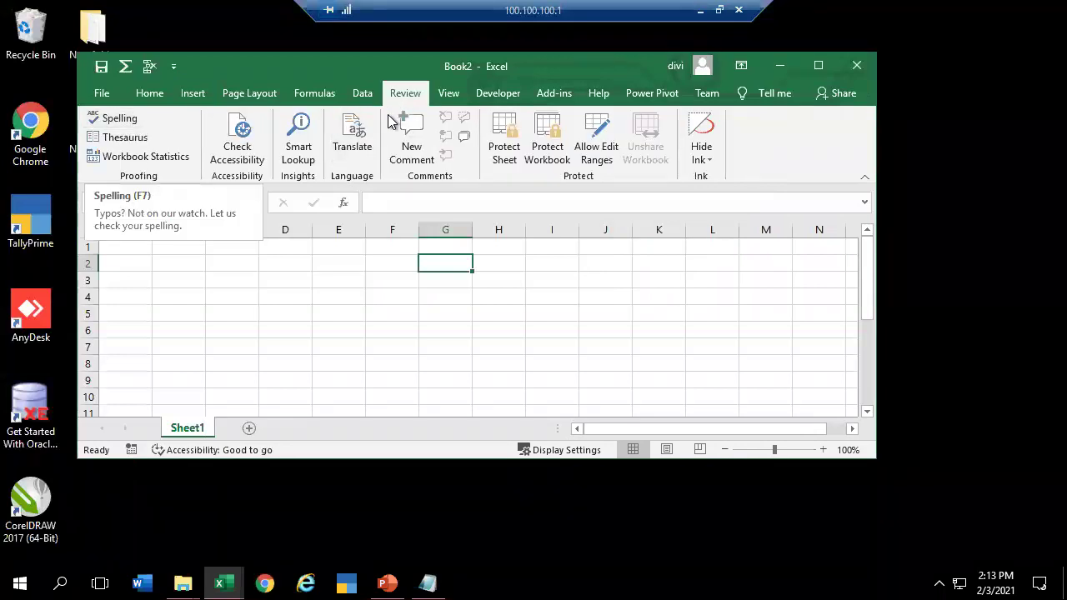
pyautogui.click(236, 279)
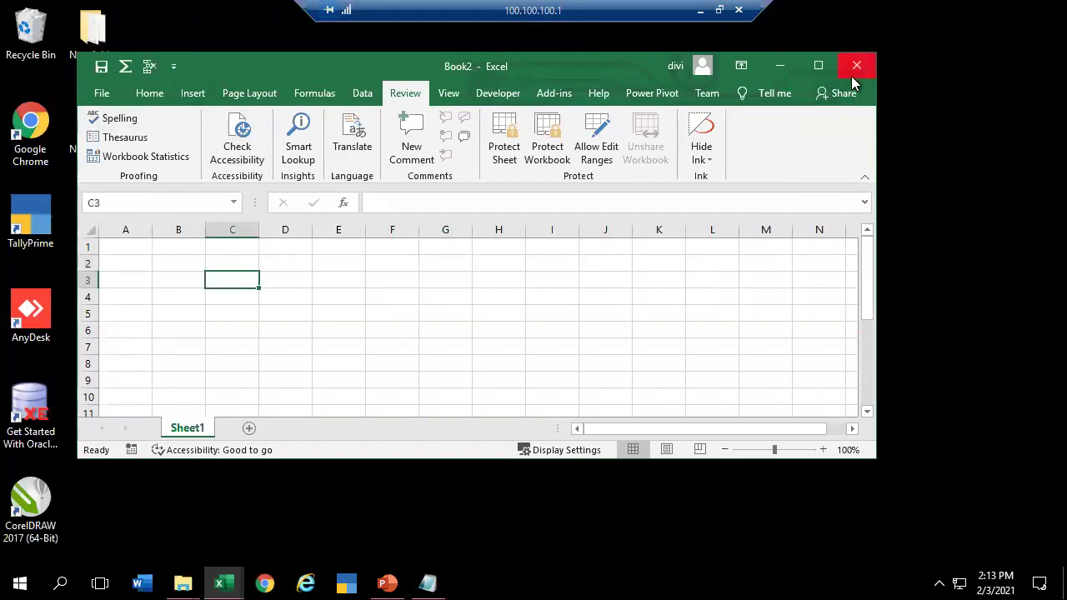
pyautogui.click(818, 65)
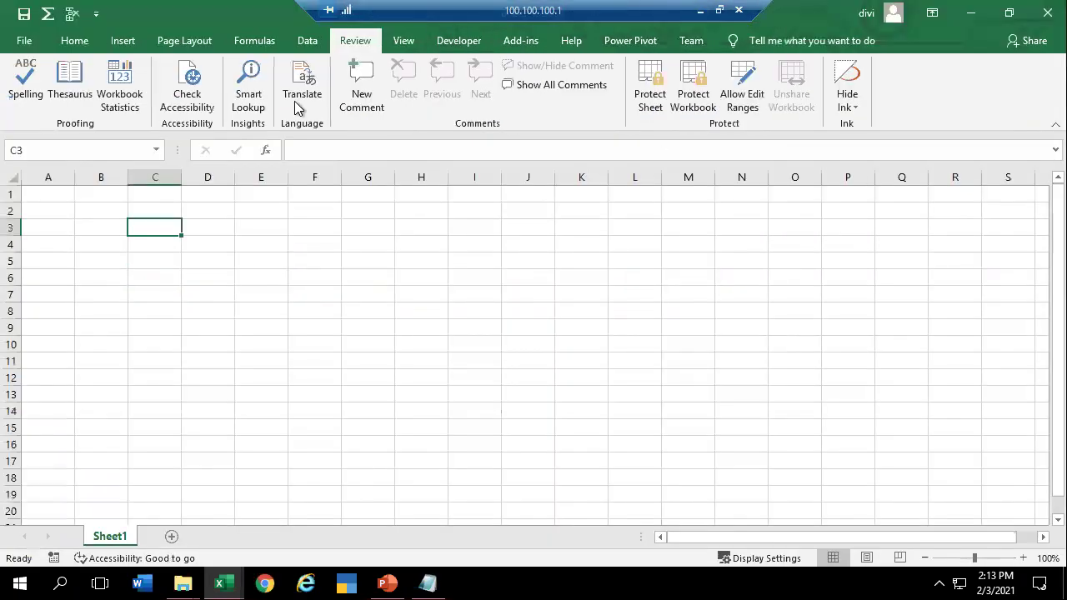
pyautogui.click(222, 227)
pyautogui.moveTo(259, 213); pyautogui.dragTo(288, 313)
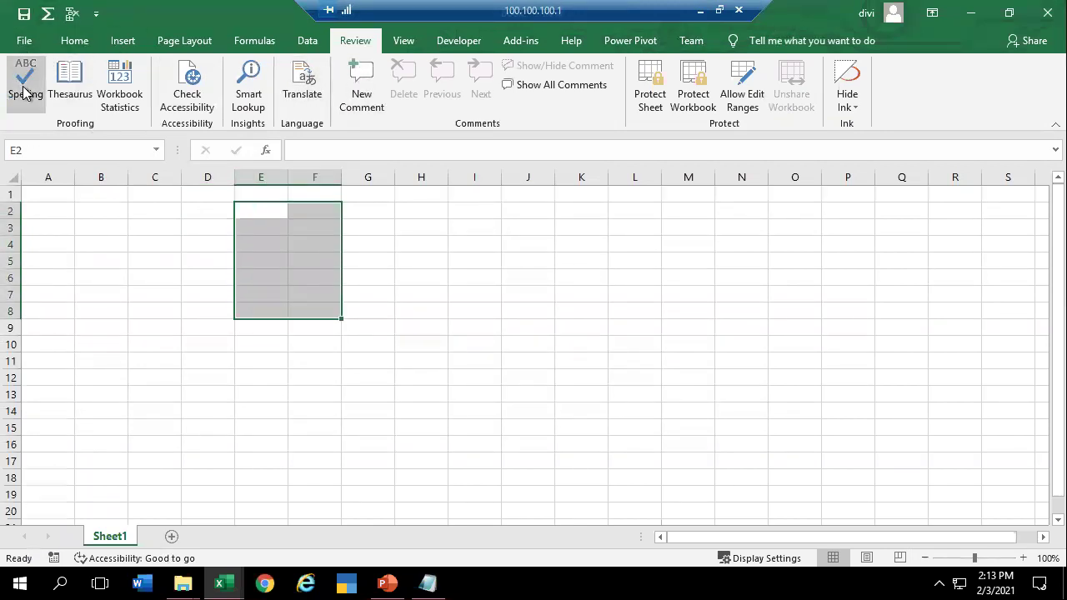
pyautogui.click(243, 210)
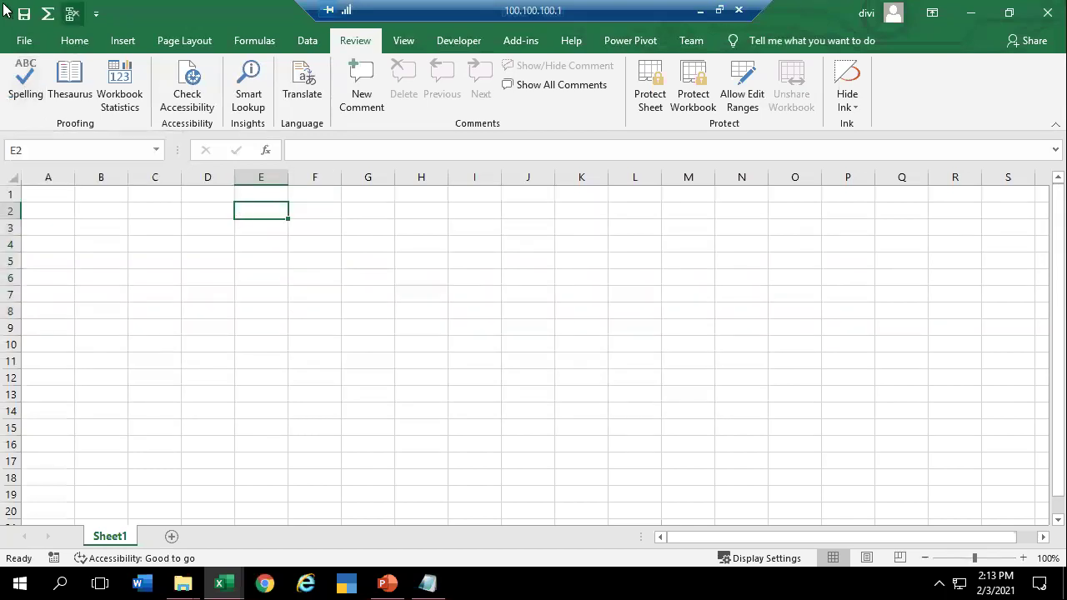
pyautogui.click(77, 40)
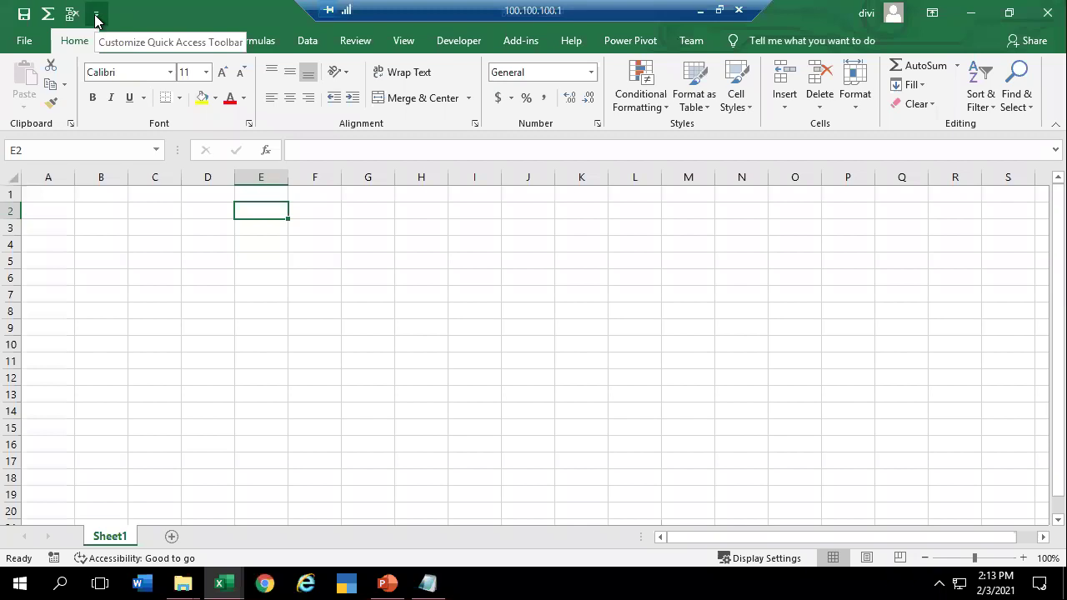
# Add Copy and Custom Sort to the Quick Access Toolbar via More Commands and confirm
pyautogui.click(96, 16)
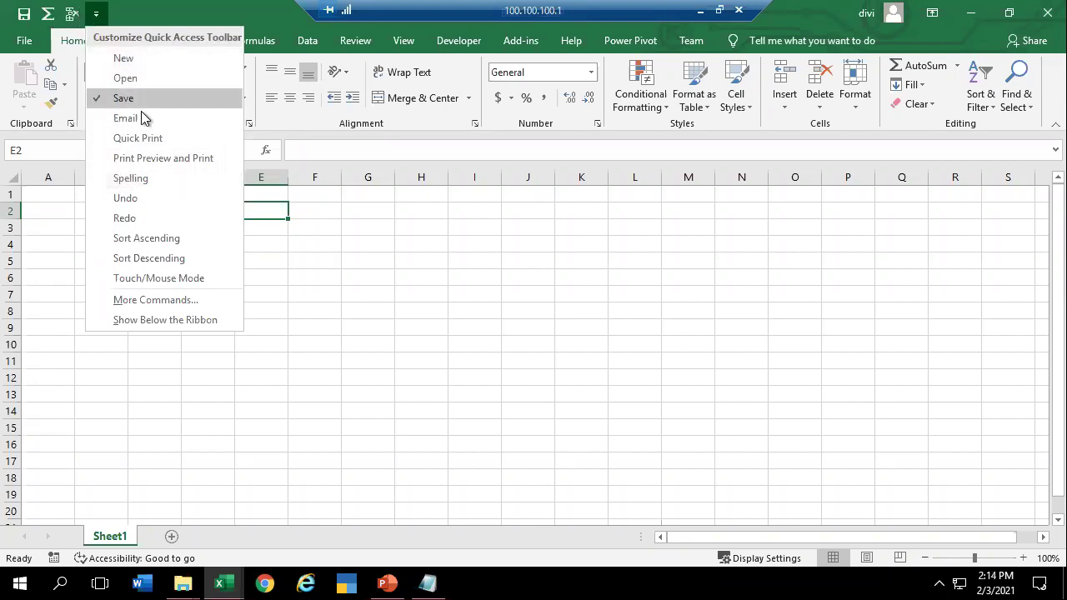
pyautogui.click(150, 301)
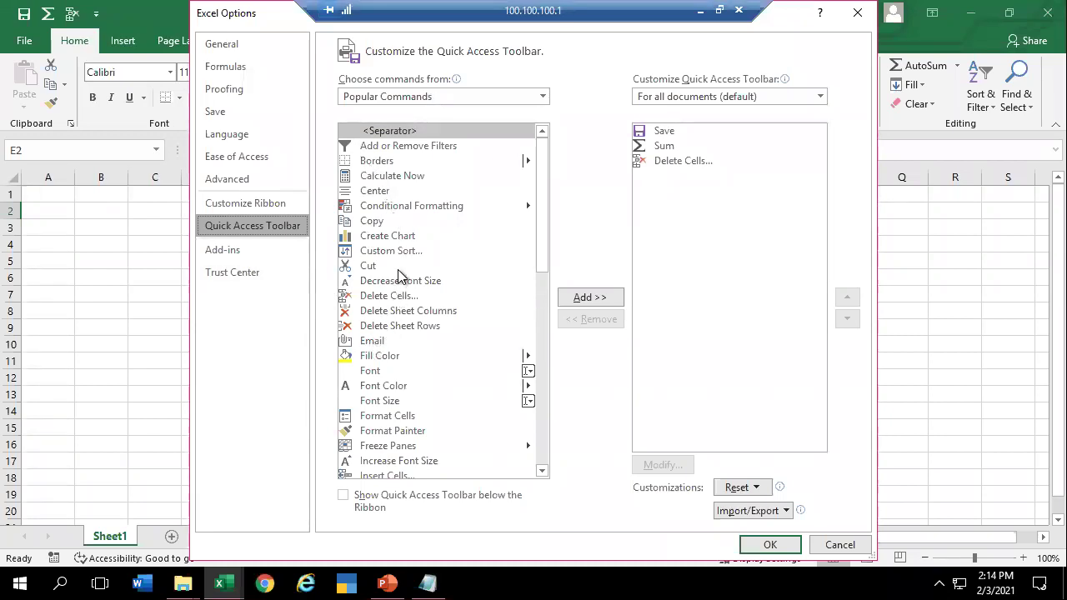
pyautogui.click(372, 225)
pyautogui.click(589, 297)
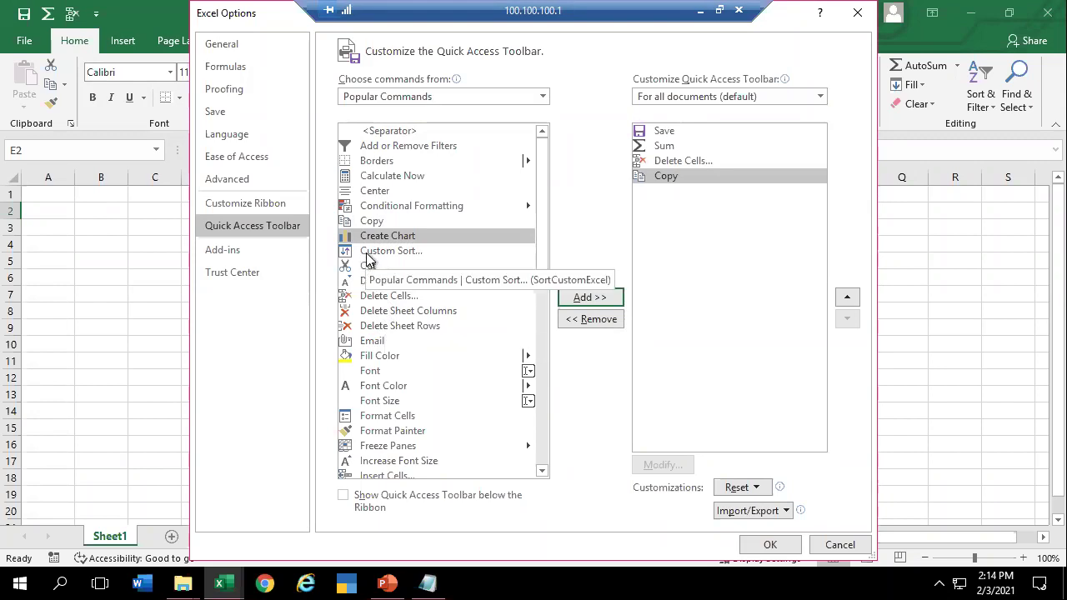
pyautogui.click(367, 254)
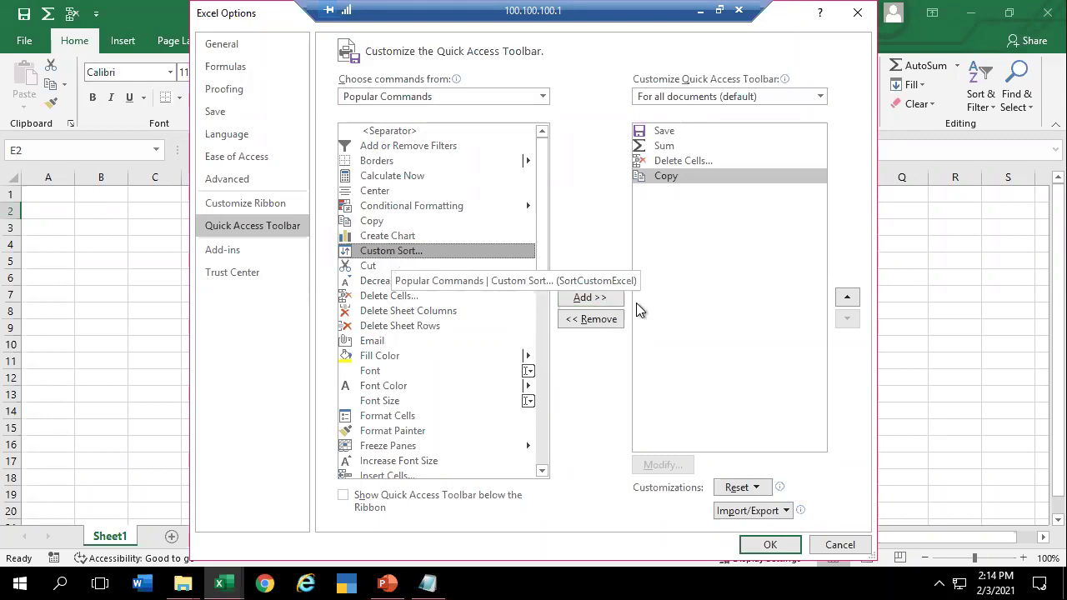
pyautogui.click(583, 298)
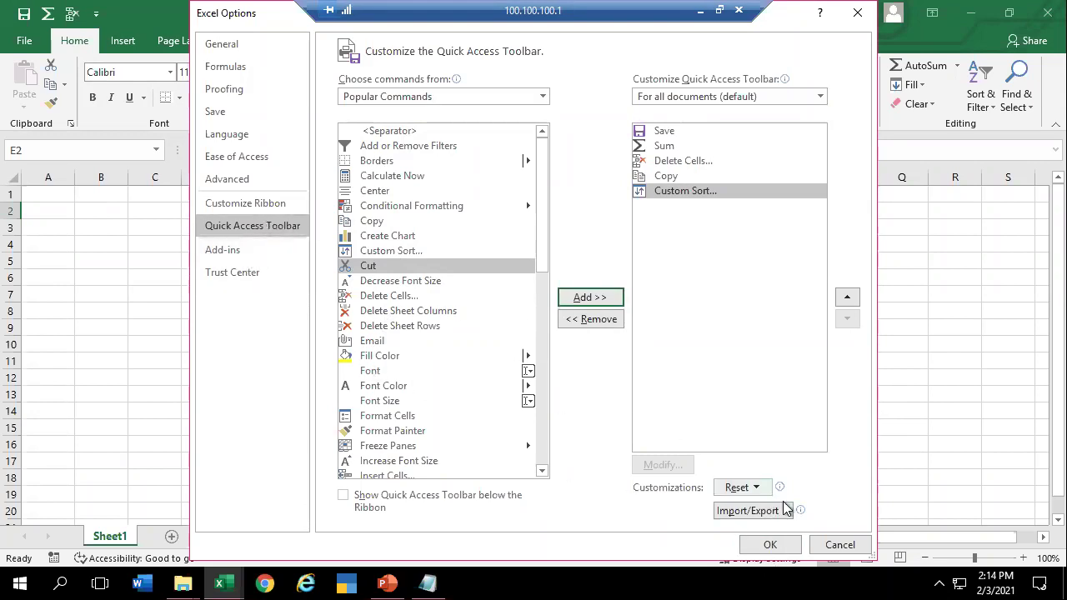
pyautogui.click(765, 546)
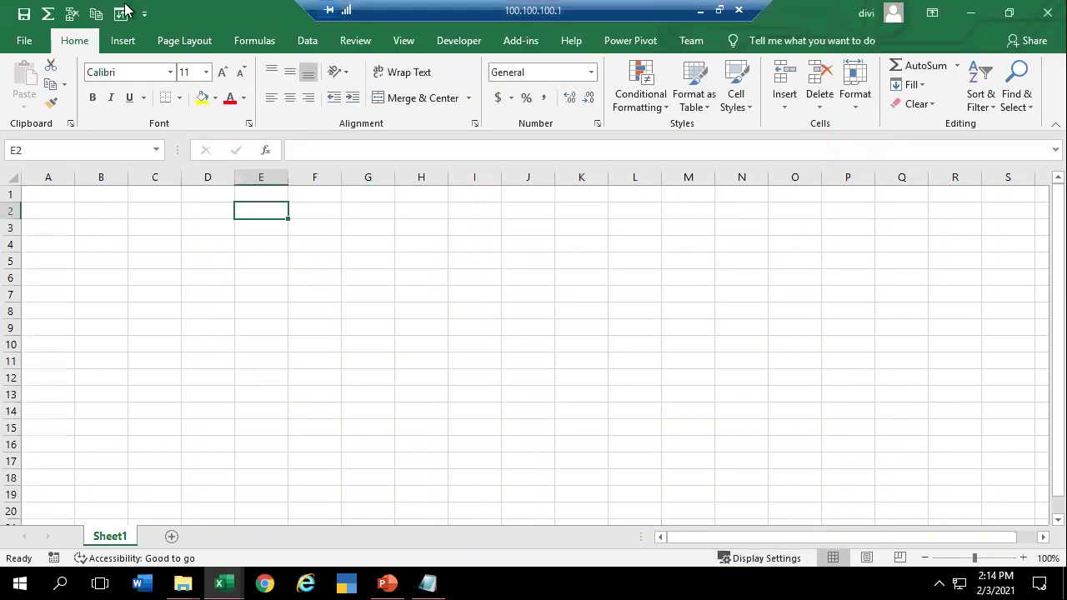
# Type vivo into B2 and oppi into B3
pyautogui.moveTo(95, 207); pyautogui.dragTo(104, 280)
pyautogui.click(98, 210)
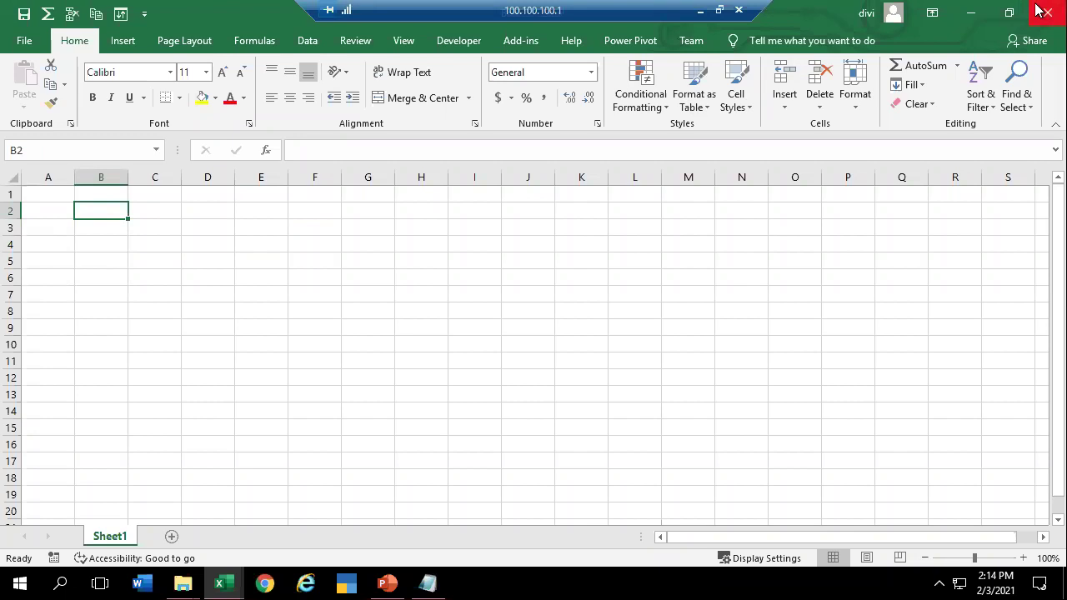
pyautogui.write('vivo')
pyautogui.press('Return')
pyautogui.write('oppi')
pyautogui.press('Return')
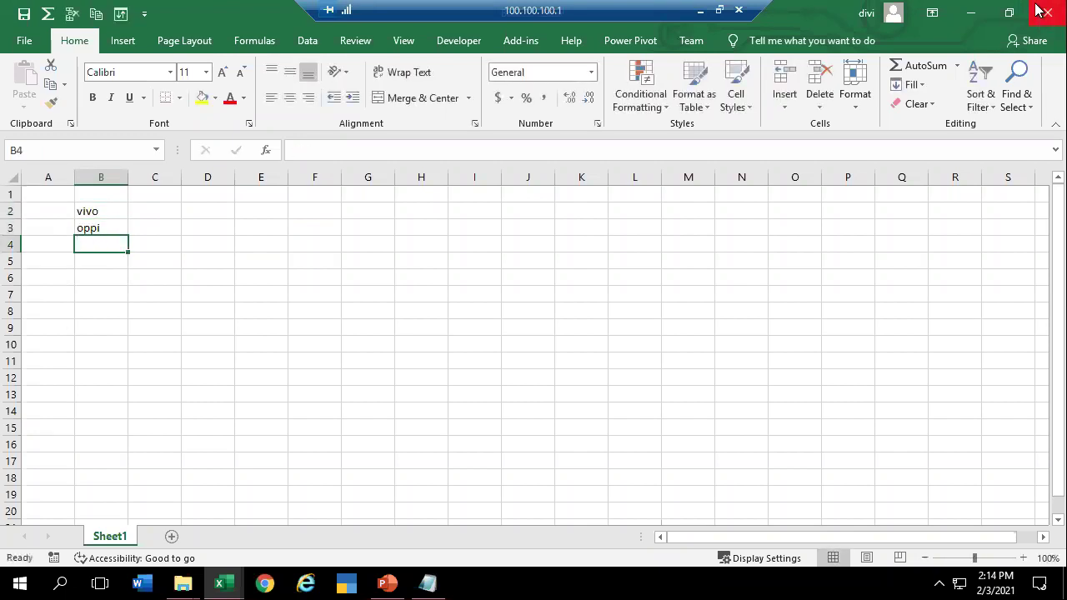
# Correct B3 to oppo, add redme in B4, and select B2:B4
pyautogui.press('Up')
pyautogui.write('op')
pyautogui.press('Return')
pyautogui.scroll(5, 153, 304)
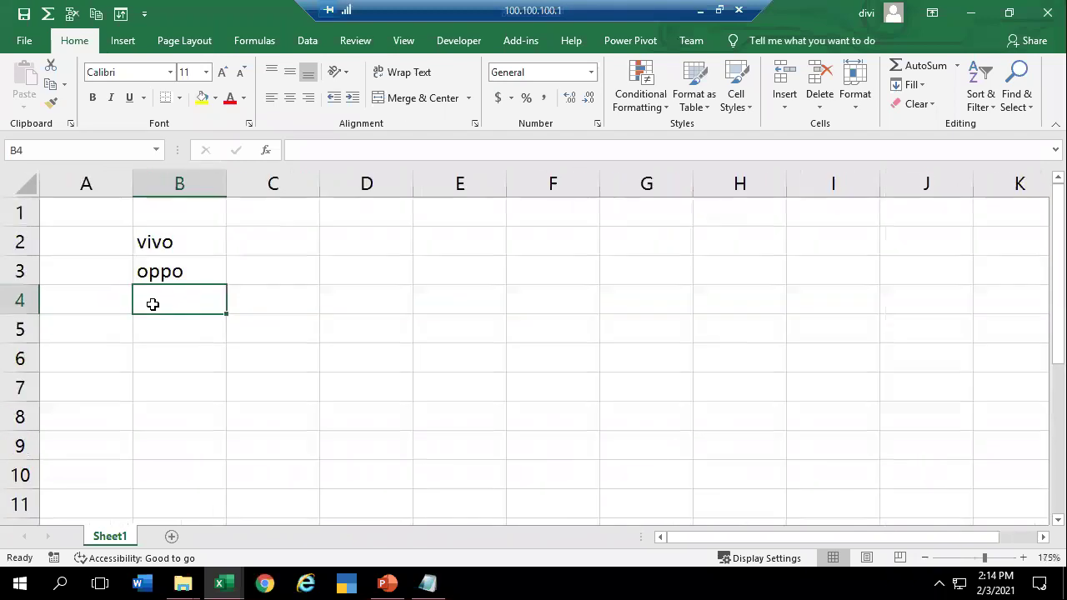
pyautogui.write('redme')
pyautogui.press('Return')
pyautogui.moveTo(171, 242); pyautogui.dragTo(172, 302)
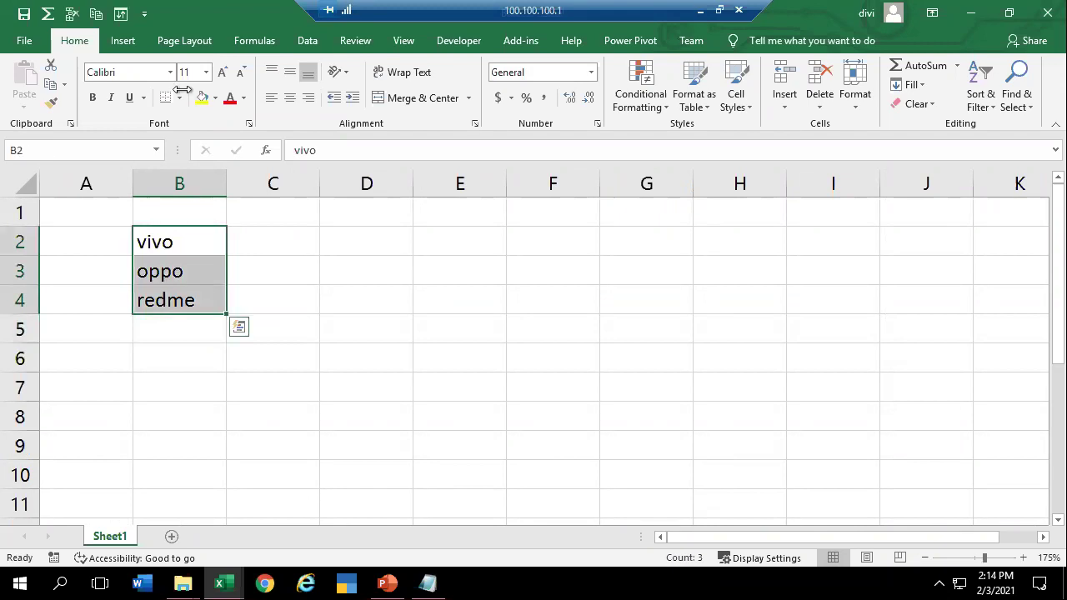
# Sort the B2:B4 brands by cell values in A to Z order with Custom Sort
pyautogui.click(125, 16)
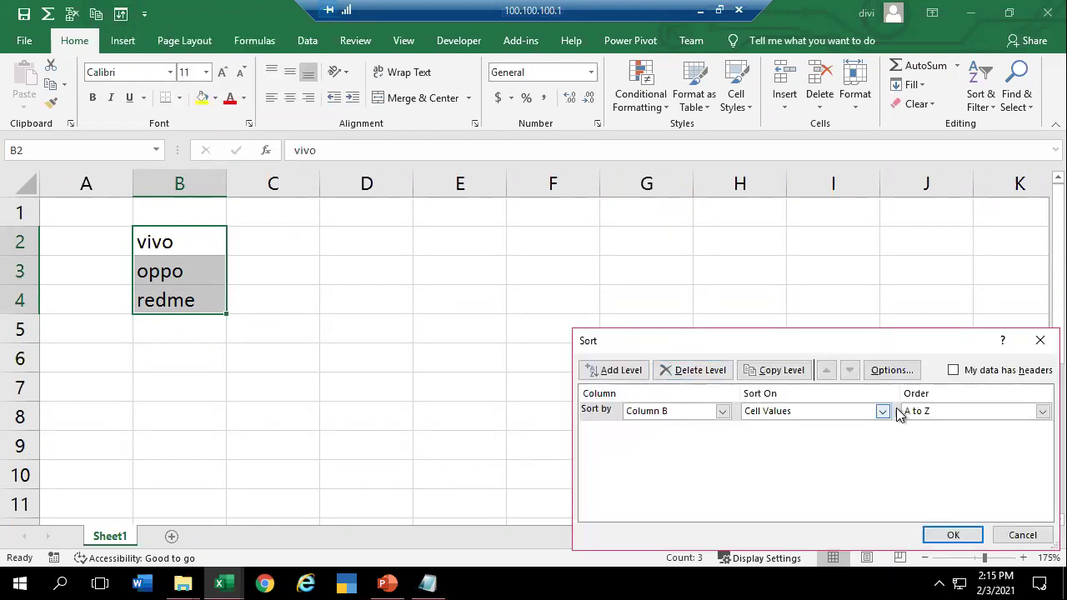
pyautogui.click(1040, 413)
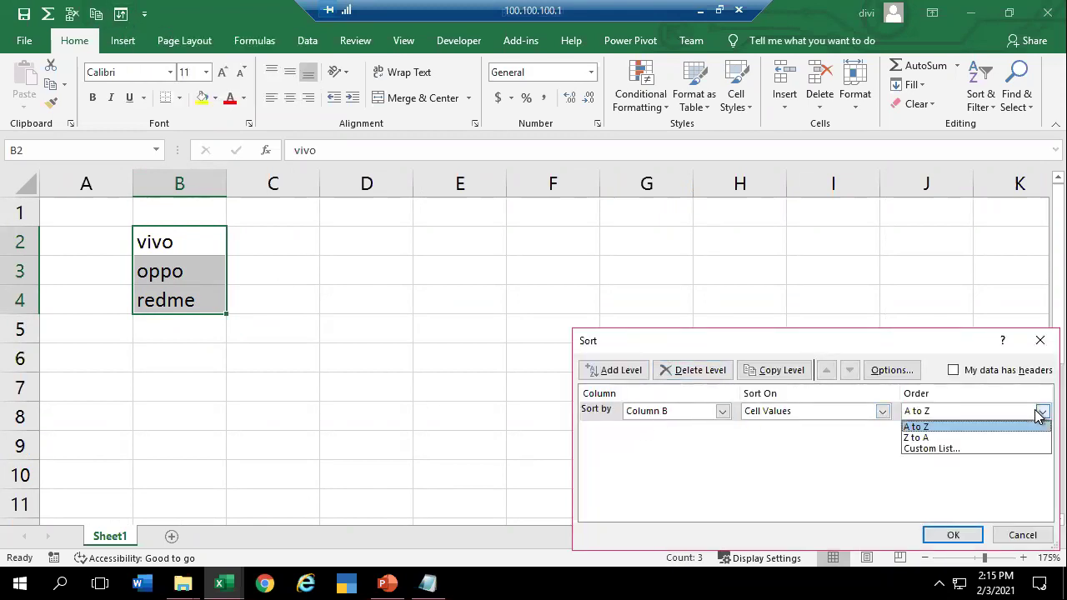
pyautogui.click(916, 427)
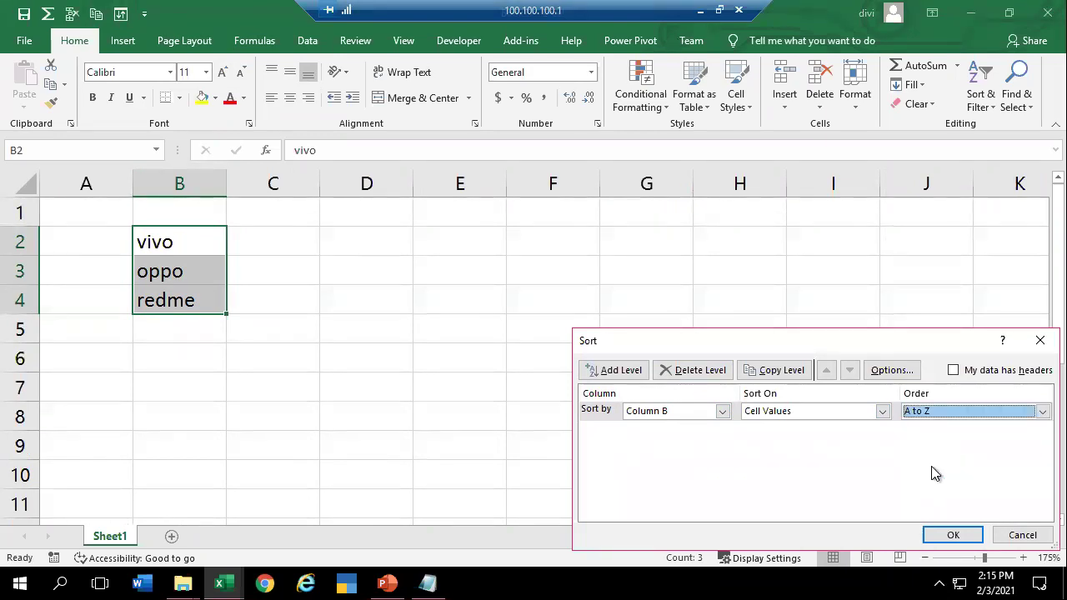
pyautogui.click(952, 535)
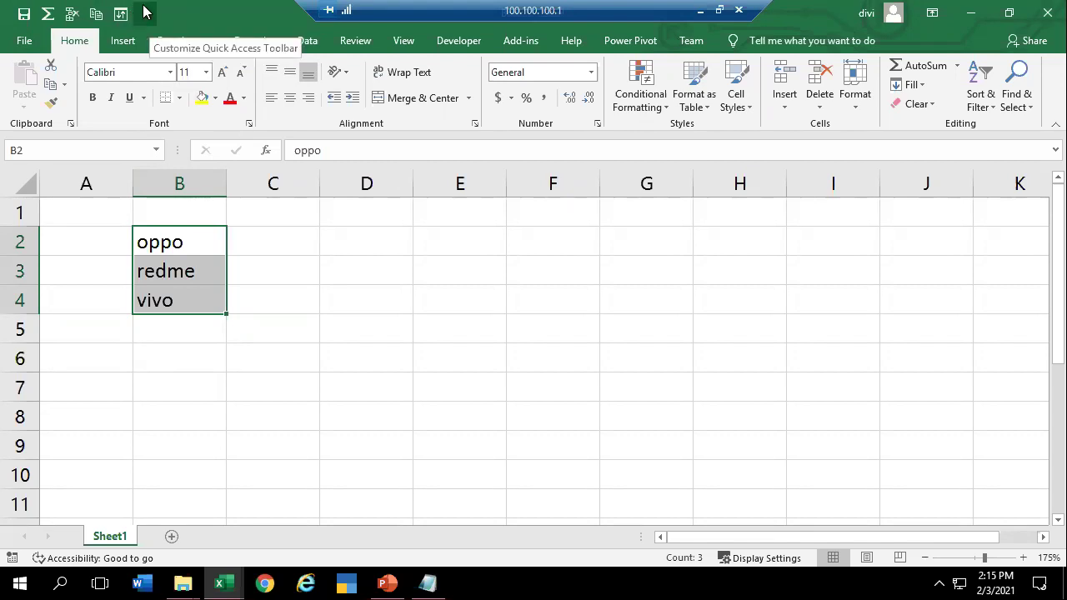
# Drop Copy, Sum and Custom Sort from the Quick Access Toolbar, keeping Save and Delete Cells
pyautogui.click(145, 13)
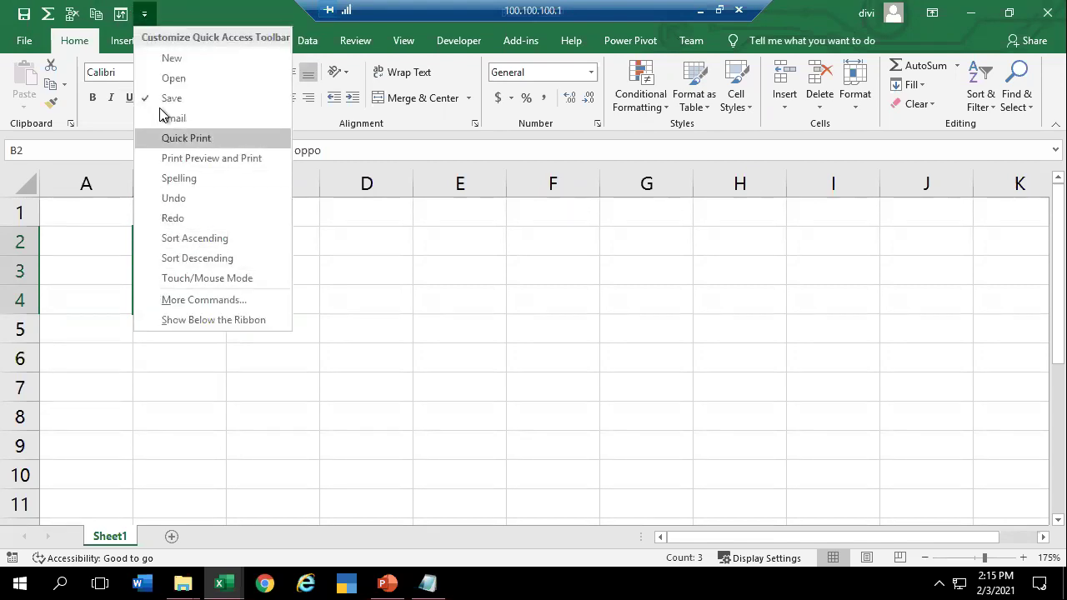
pyautogui.click(185, 302)
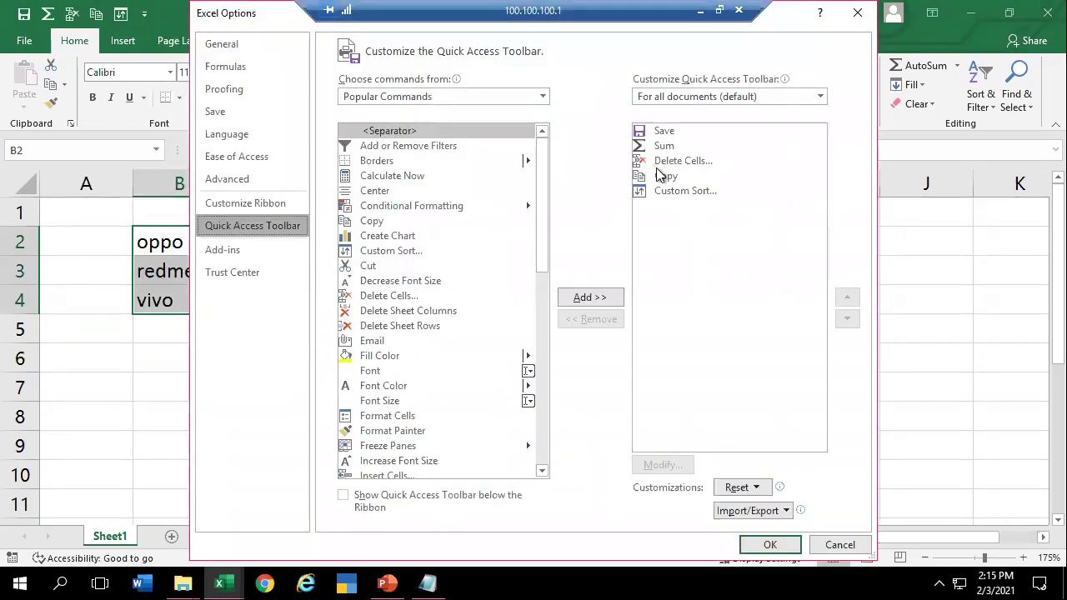
pyautogui.click(667, 176)
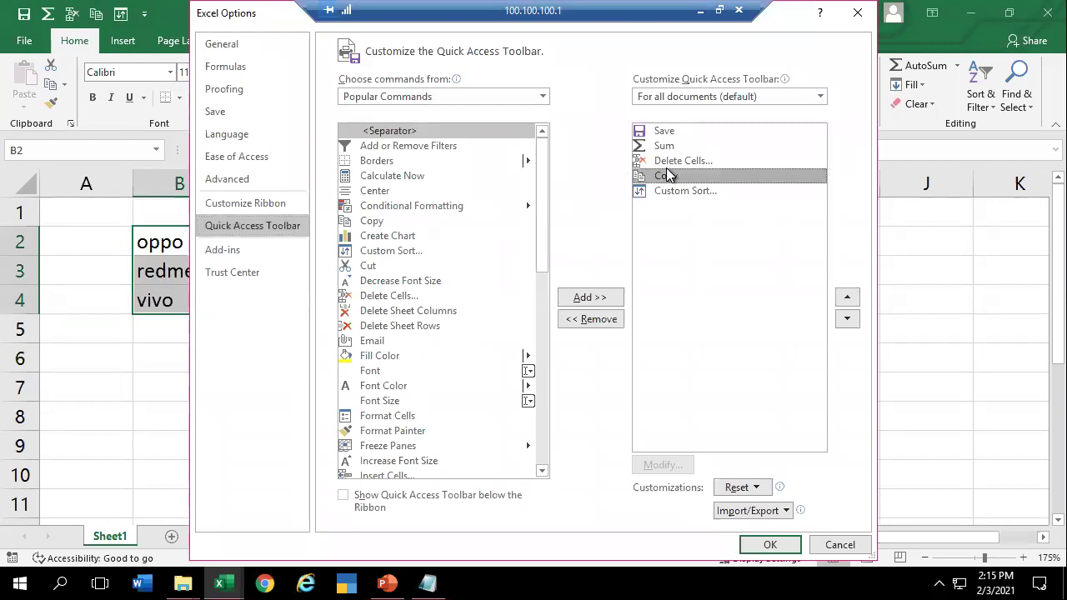
pyautogui.click(613, 321)
pyautogui.click(668, 150)
pyautogui.click(587, 321)
pyautogui.click(671, 160)
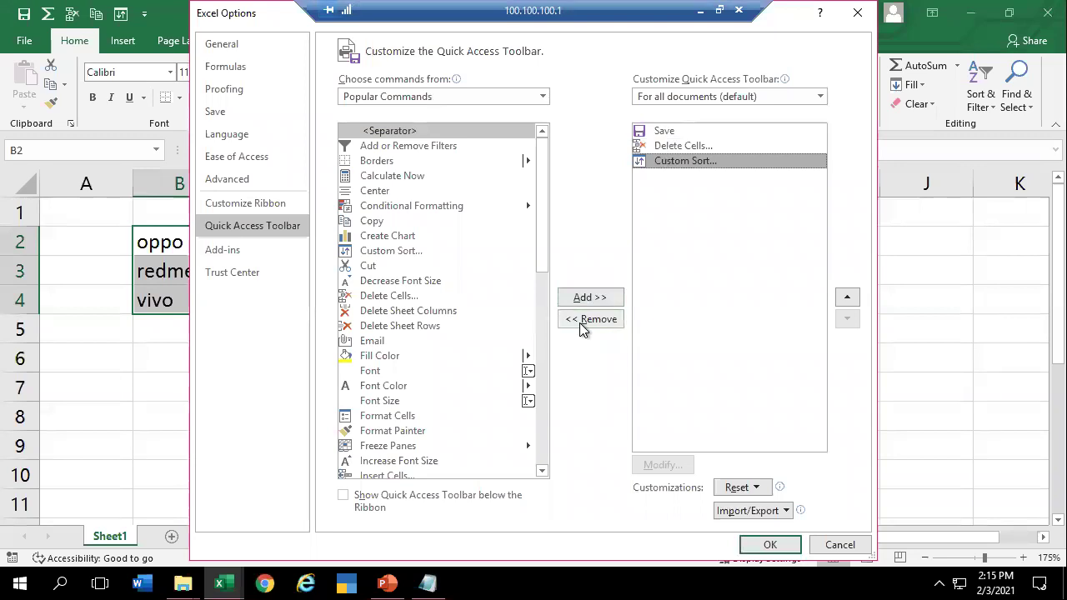
pyautogui.click(583, 321)
pyautogui.click(767, 545)
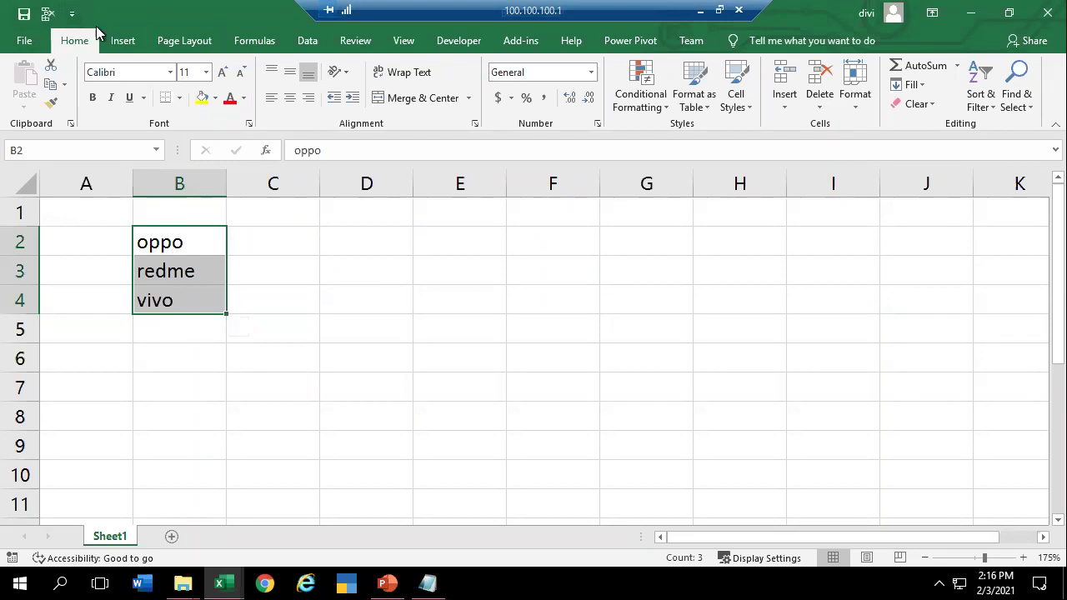
pyautogui.hotkey('ctrl', 'i')
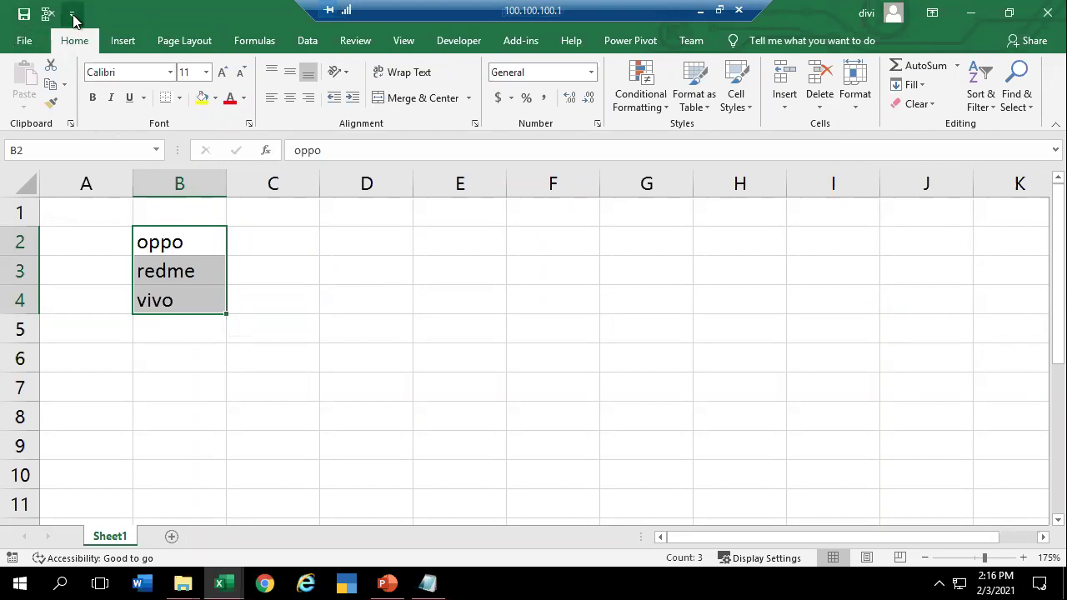
pyautogui.click(71, 15)
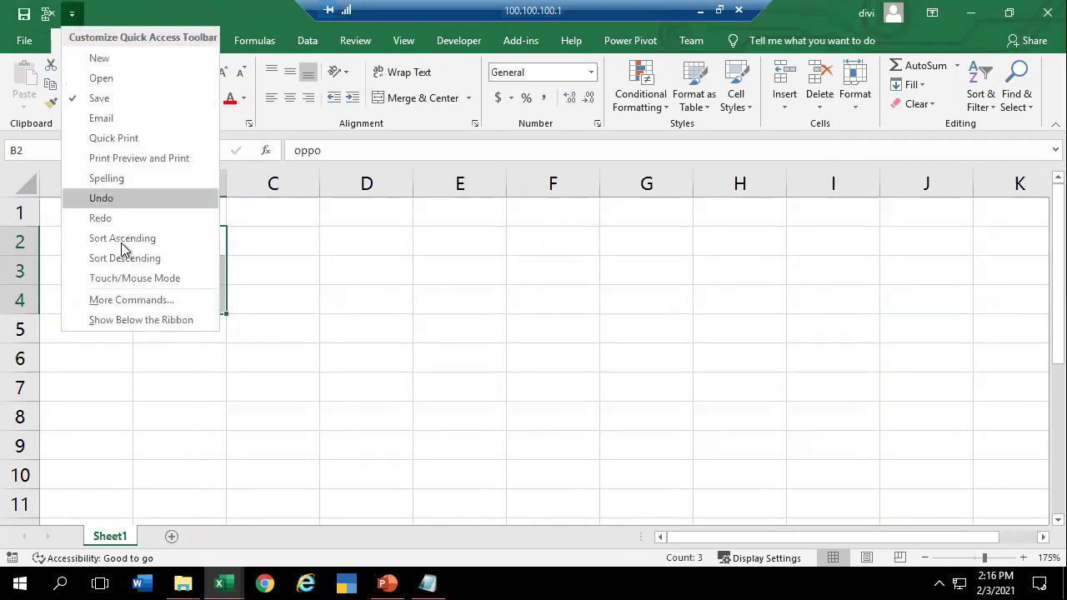
pyautogui.click(128, 320)
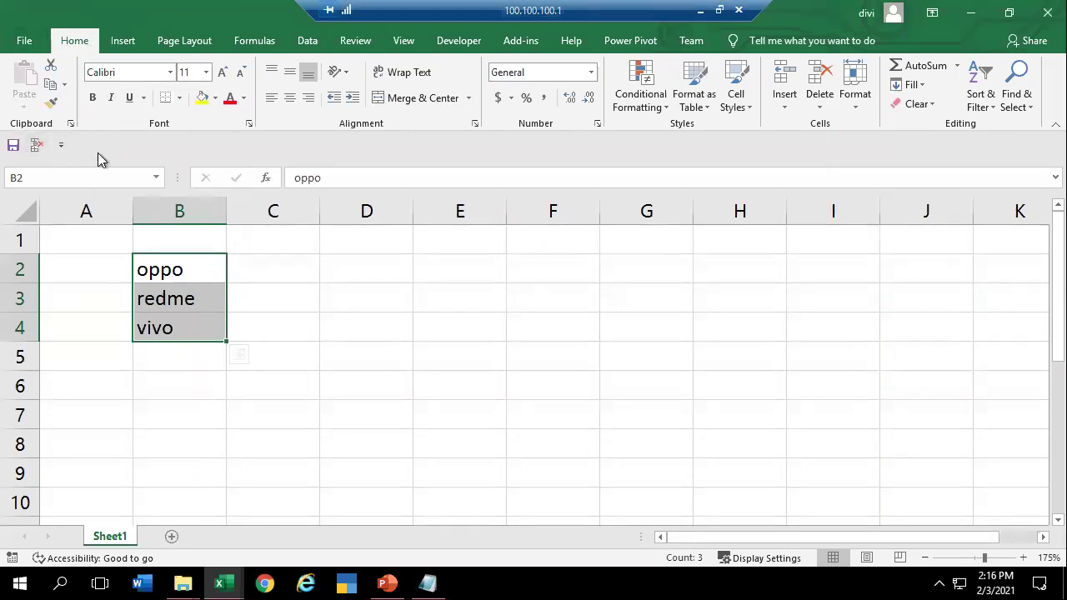
pyautogui.click(64, 146)
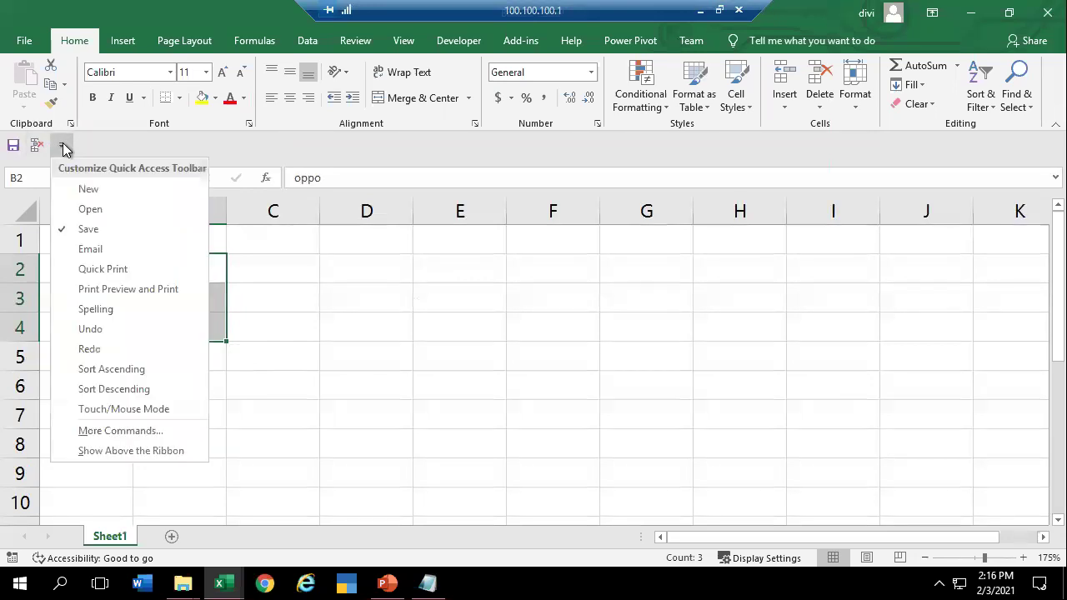
pyautogui.click(134, 450)
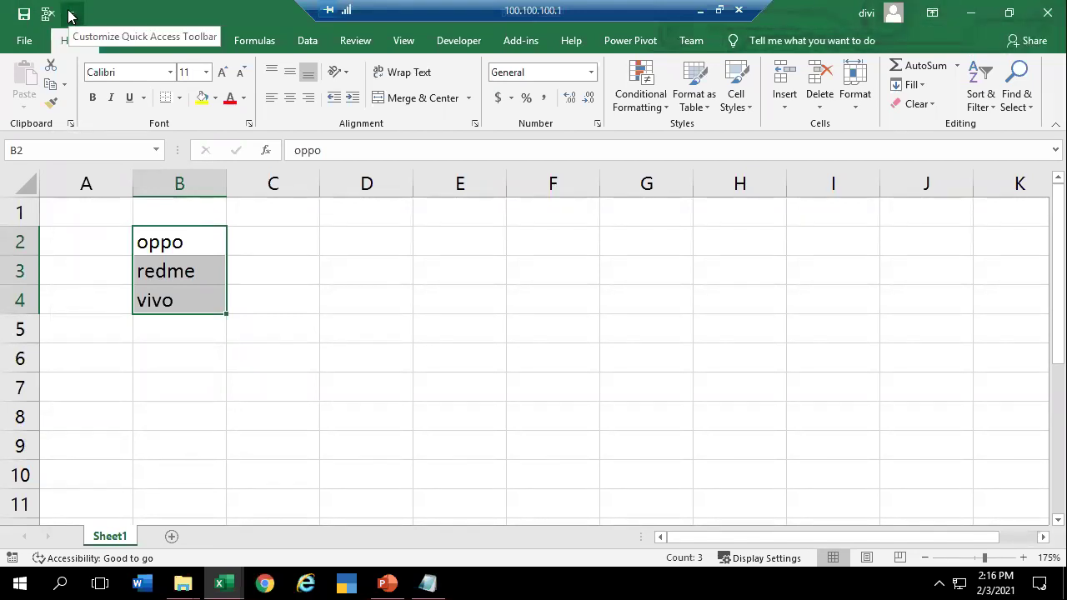
# Peek at the File backstage view, return to Sheet1, and switch to the Home tab
pyautogui.click(24, 42)
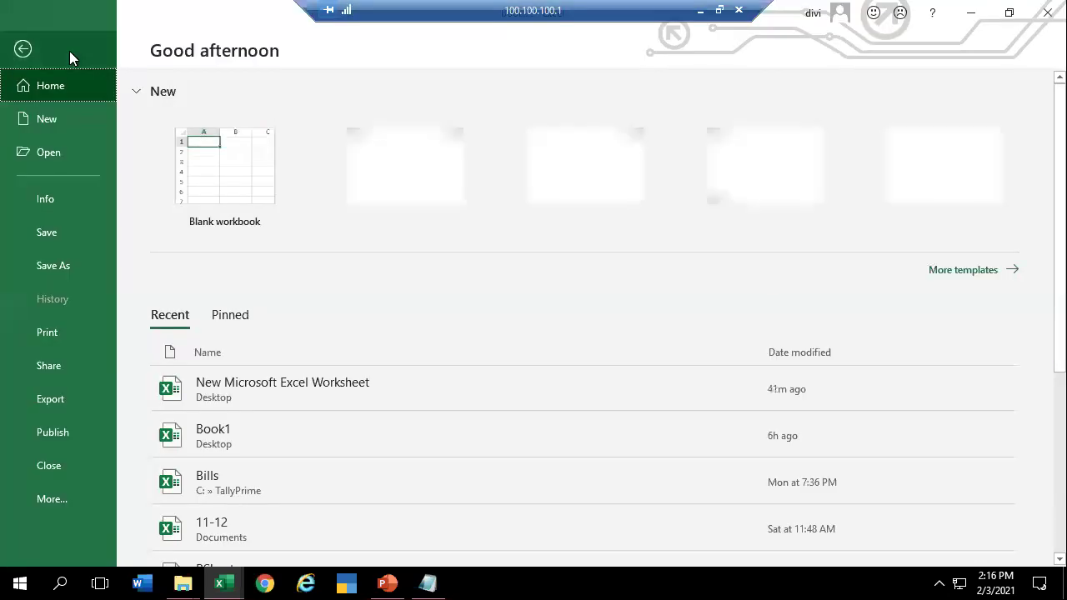
pyautogui.click(23, 48)
pyautogui.click(125, 41)
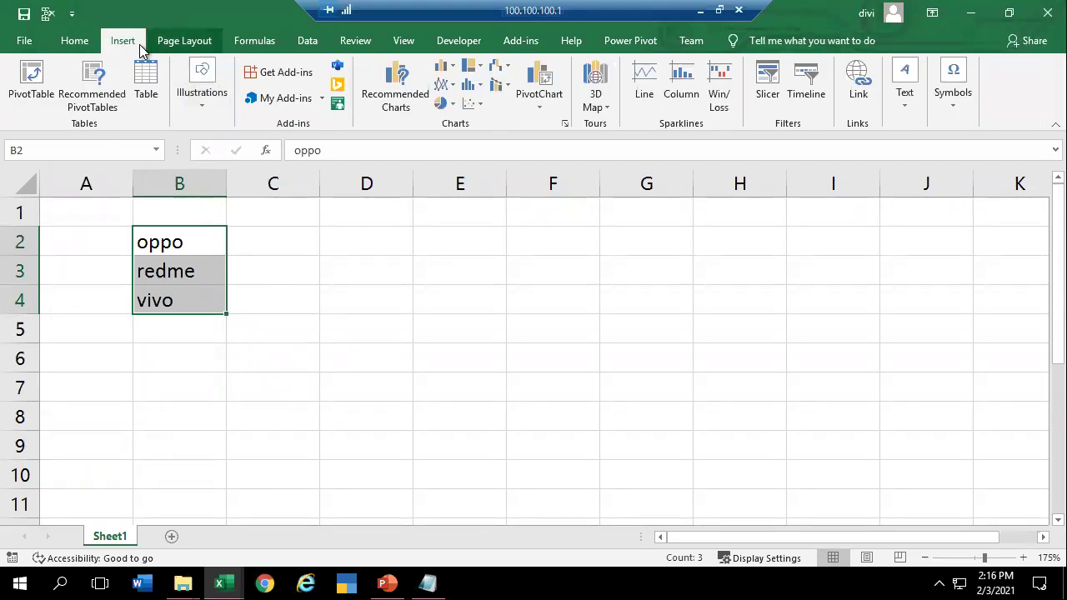
pyautogui.click(21, 41)
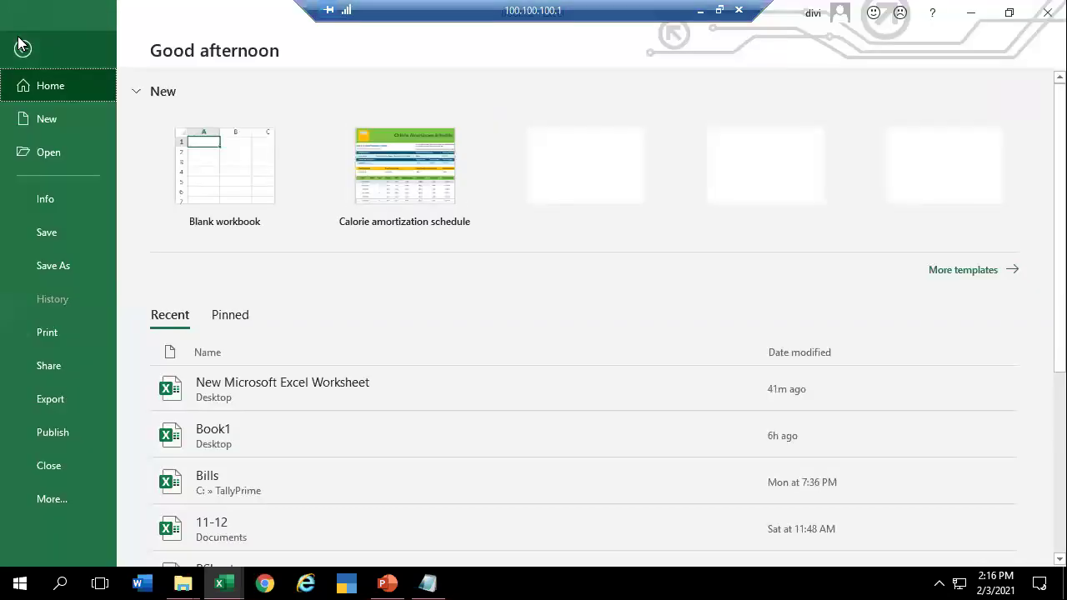
pyautogui.click(26, 50)
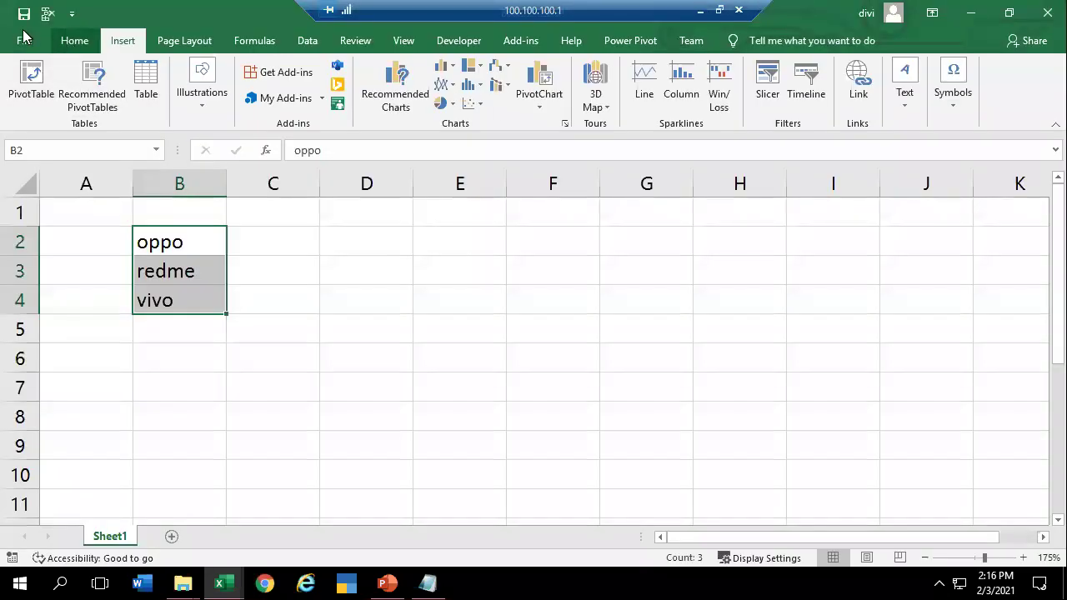
pyautogui.click(25, 41)
pyautogui.click(22, 48)
pyautogui.click(86, 41)
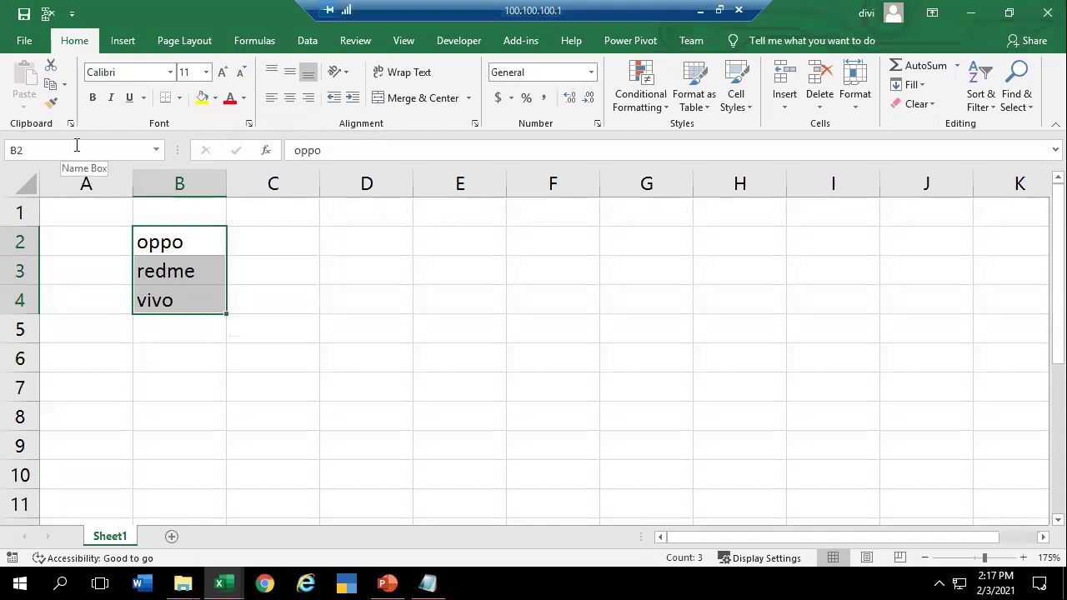
# Select cells around the brand list: B2, B3, C3 and C4
pyautogui.click(330, 150)
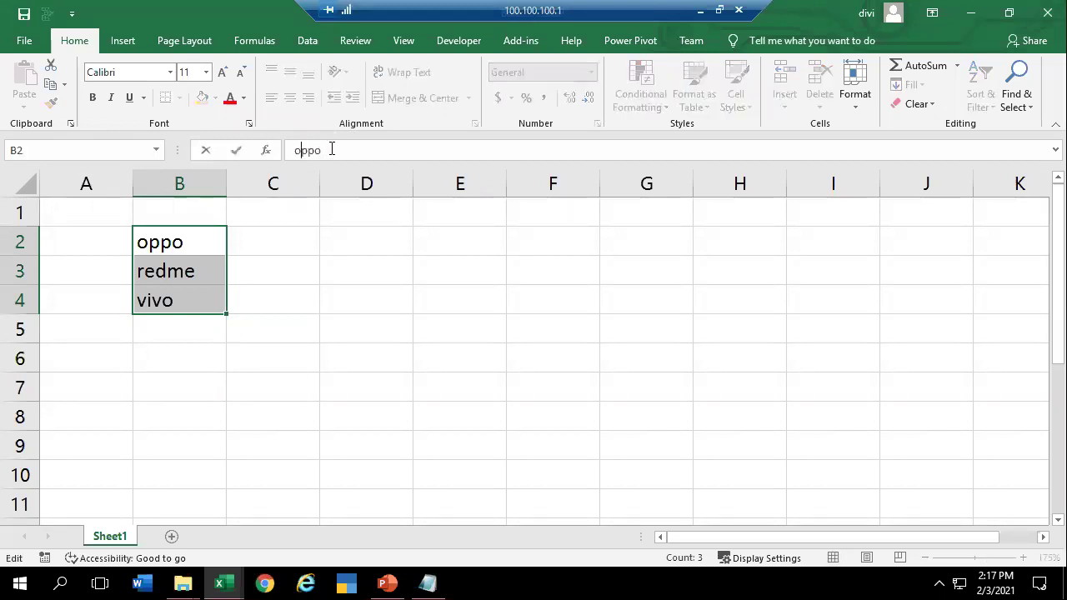
pyautogui.click(196, 265)
pyautogui.click(170, 243)
pyautogui.click(179, 271)
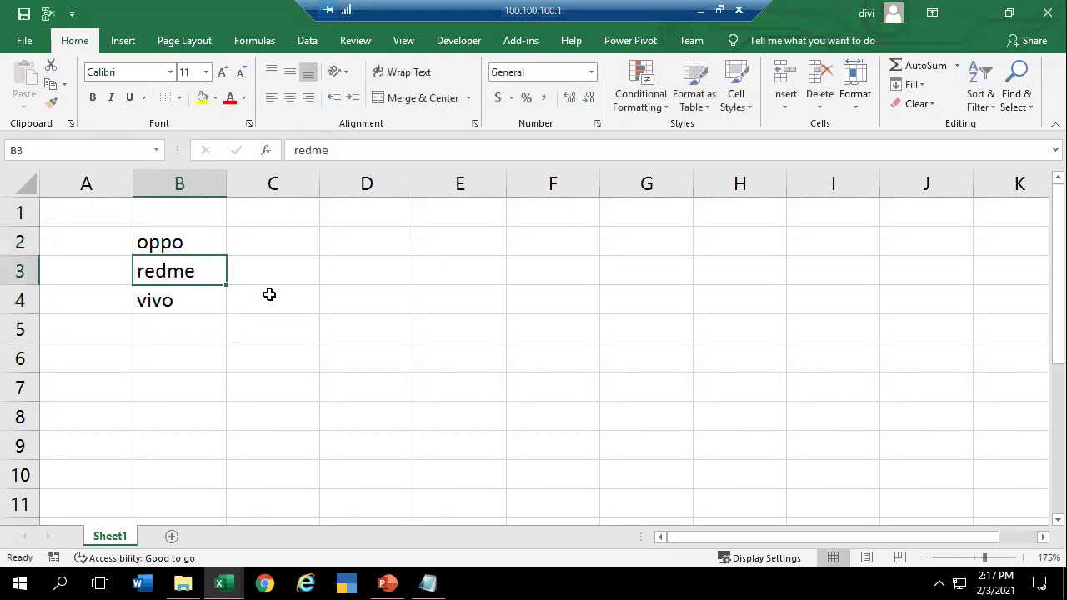
pyautogui.click(258, 282)
pyautogui.click(273, 292)
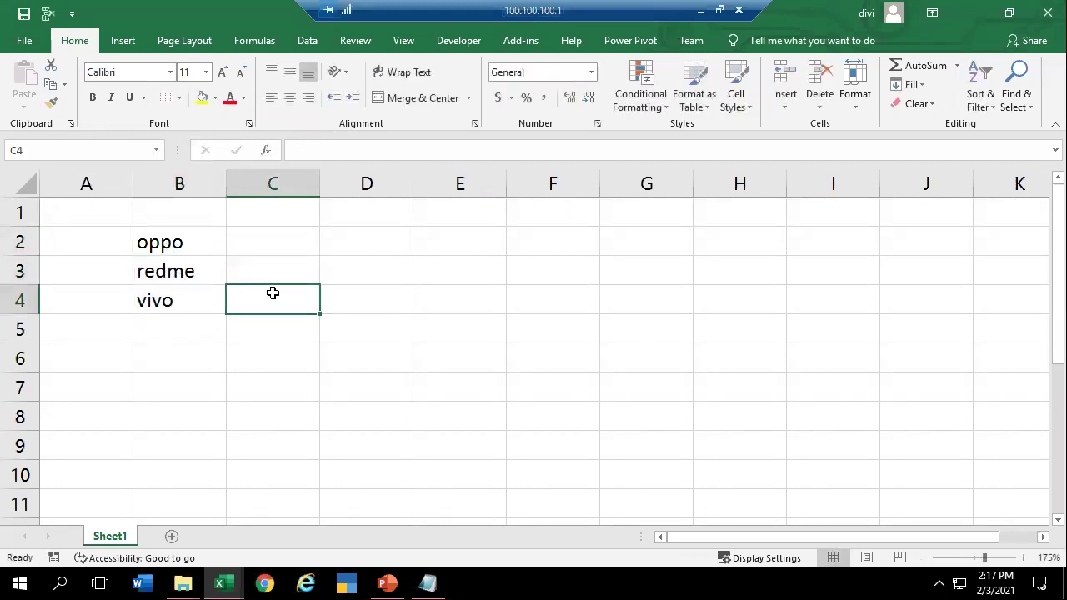
pyautogui.click(186, 252)
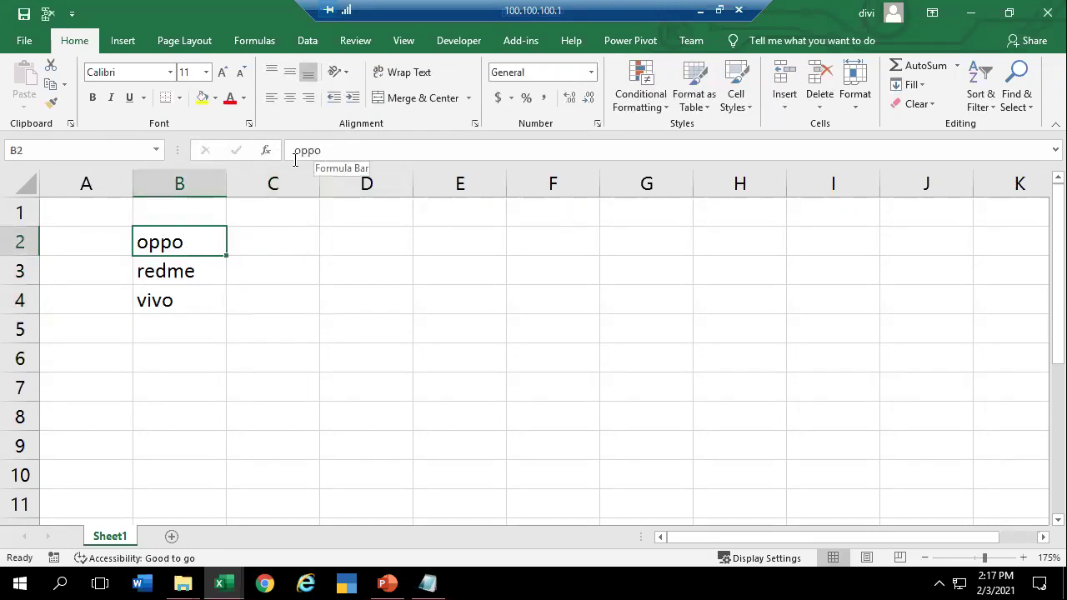
# Enter =RANDBETWEEN(20,30) in C3 via autocomplete, currently showing 21
pyautogui.click(310, 280)
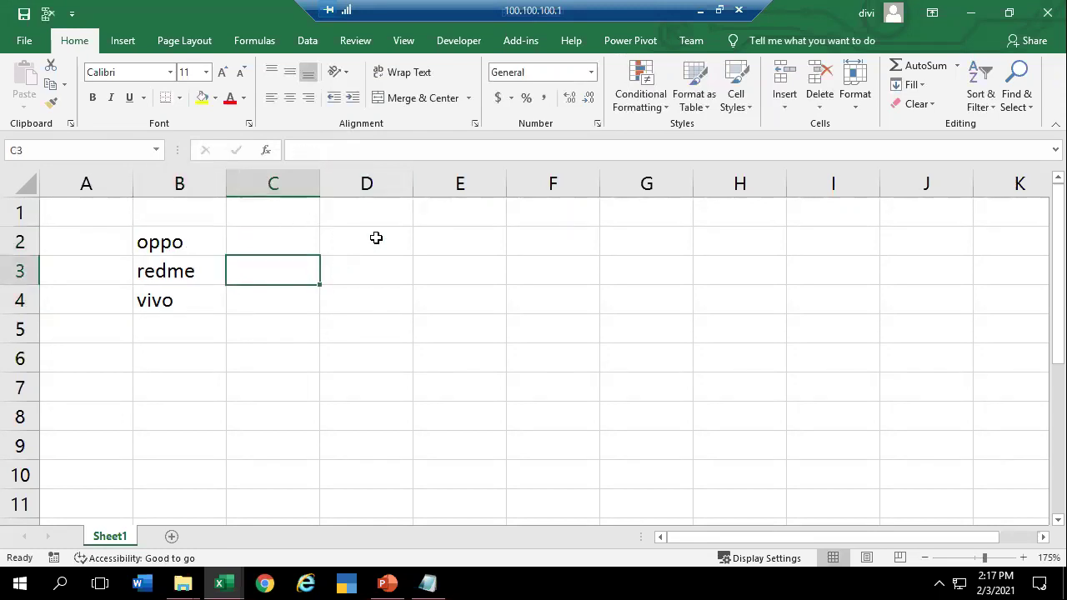
pyautogui.write('=r')
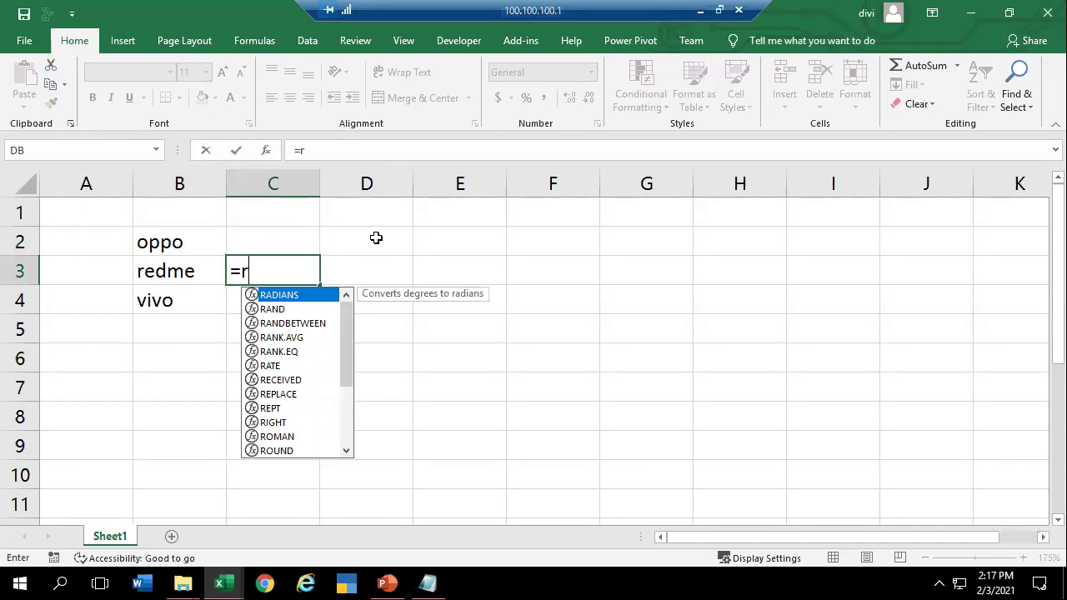
pyautogui.write('and')
pyautogui.press('Down')
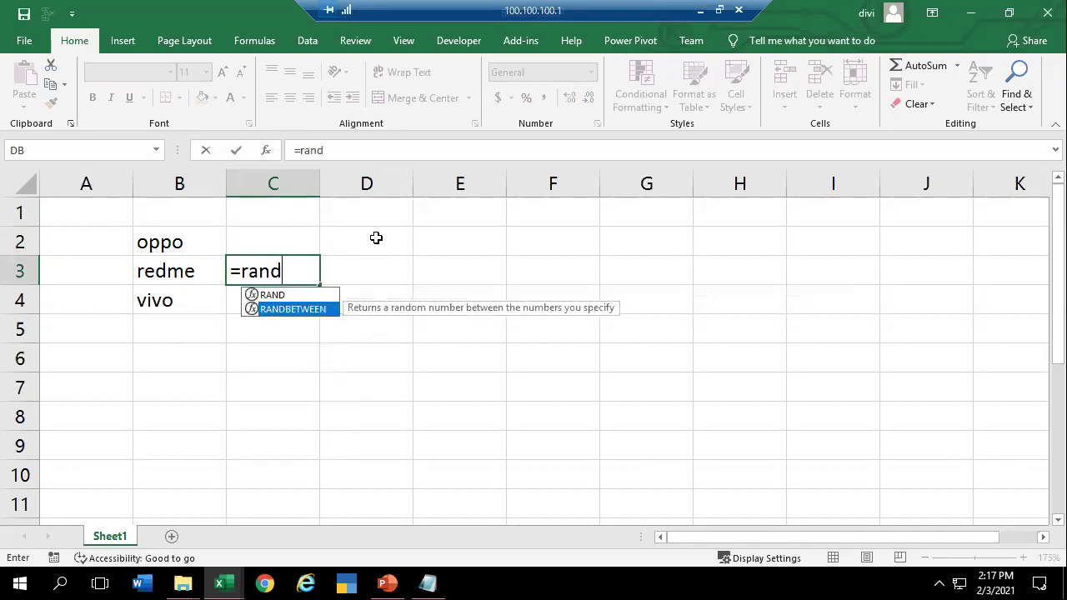
pyautogui.press('Tab')
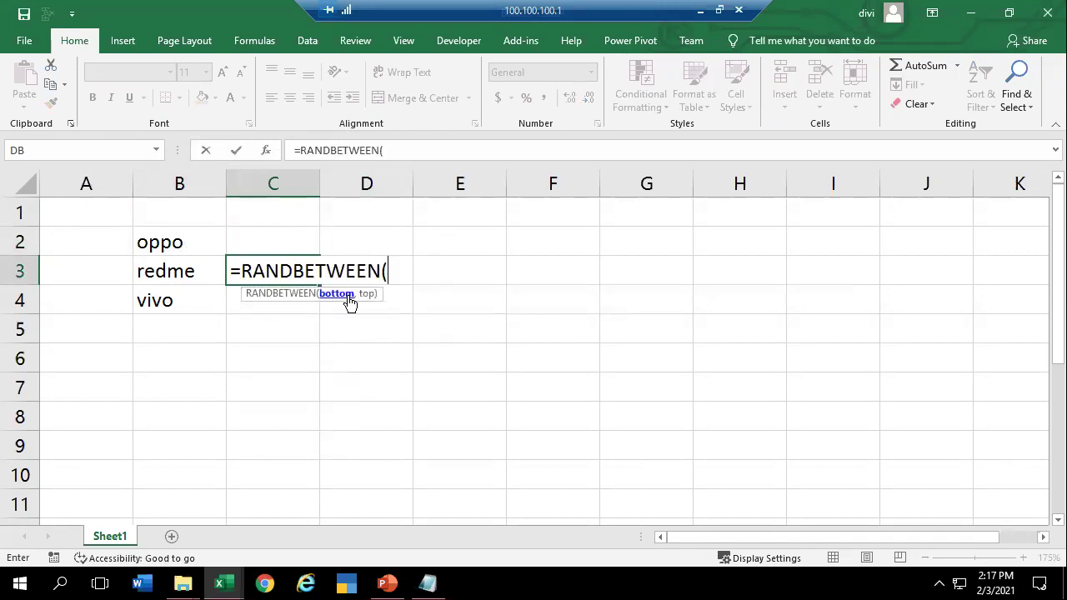
pyautogui.write(',')
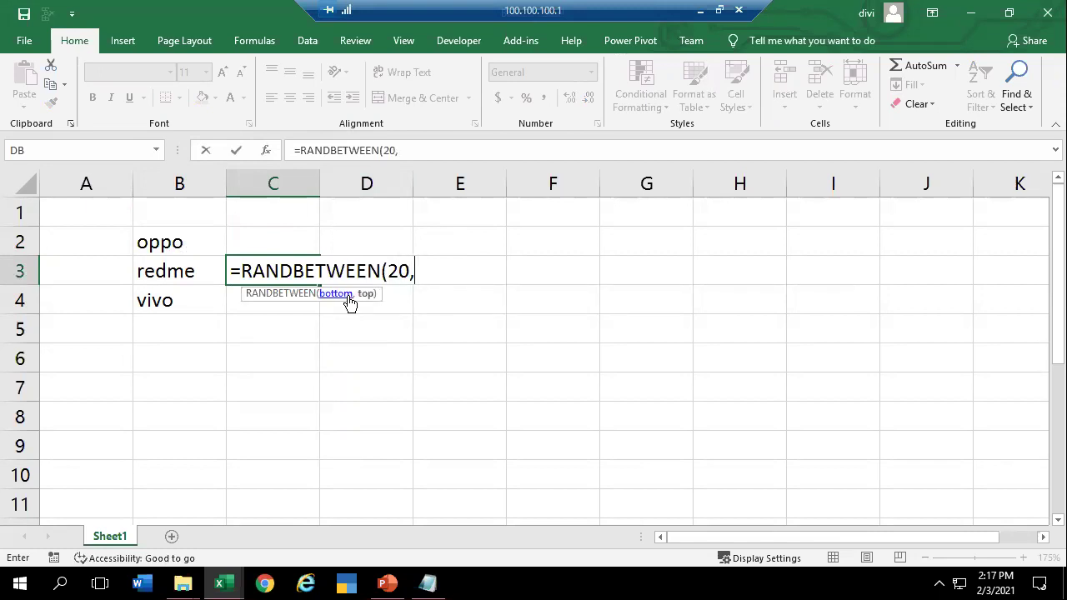
pyautogui.write(')')
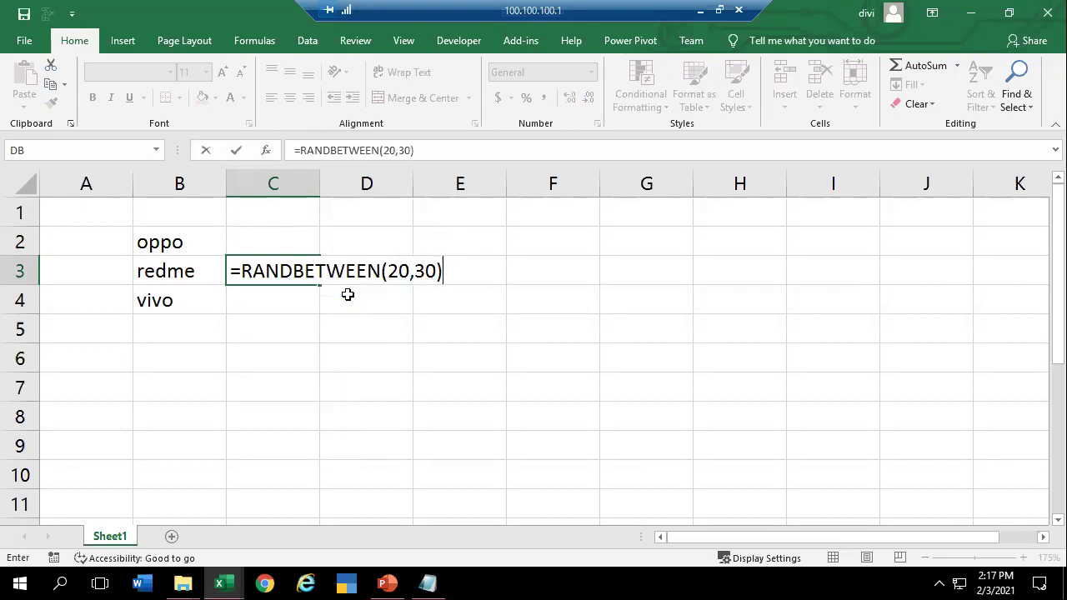
pyautogui.press('Return')
pyautogui.click(321, 277)
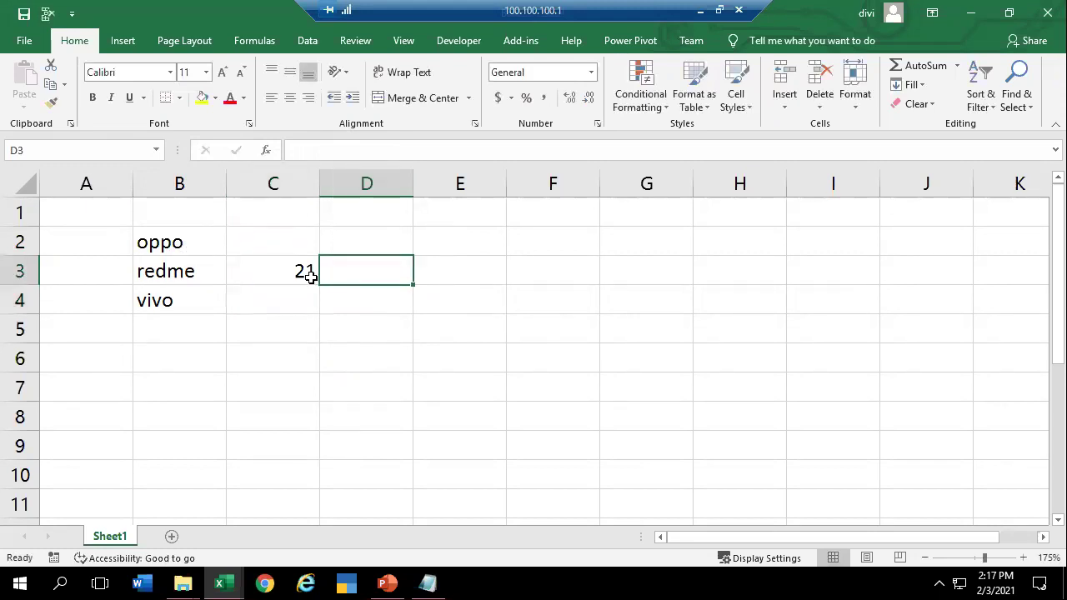
pyautogui.click(305, 274)
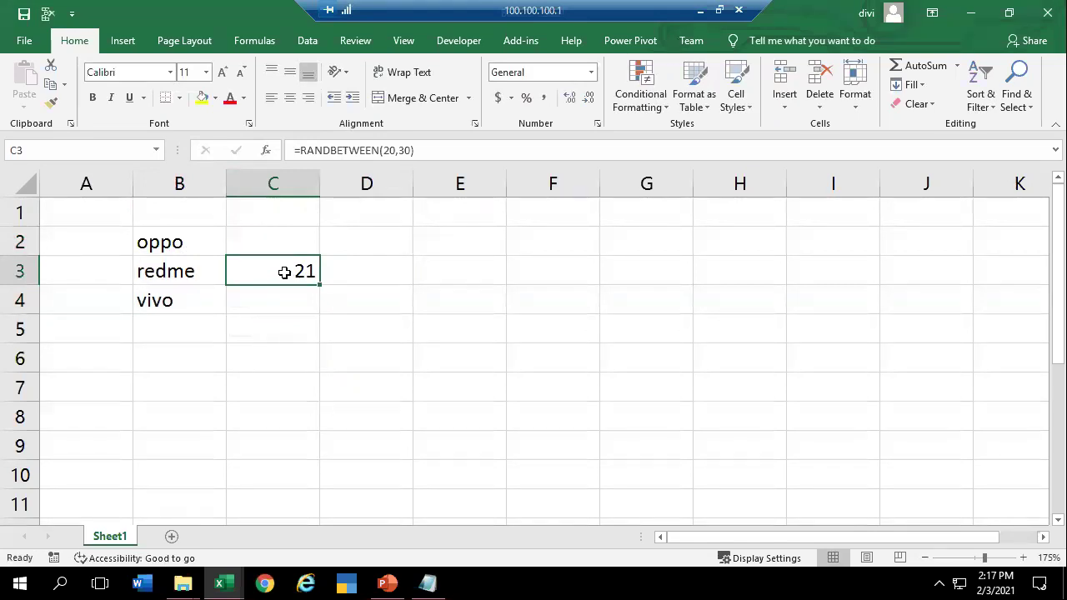
pyautogui.click(51, 151)
pyautogui.click(271, 234)
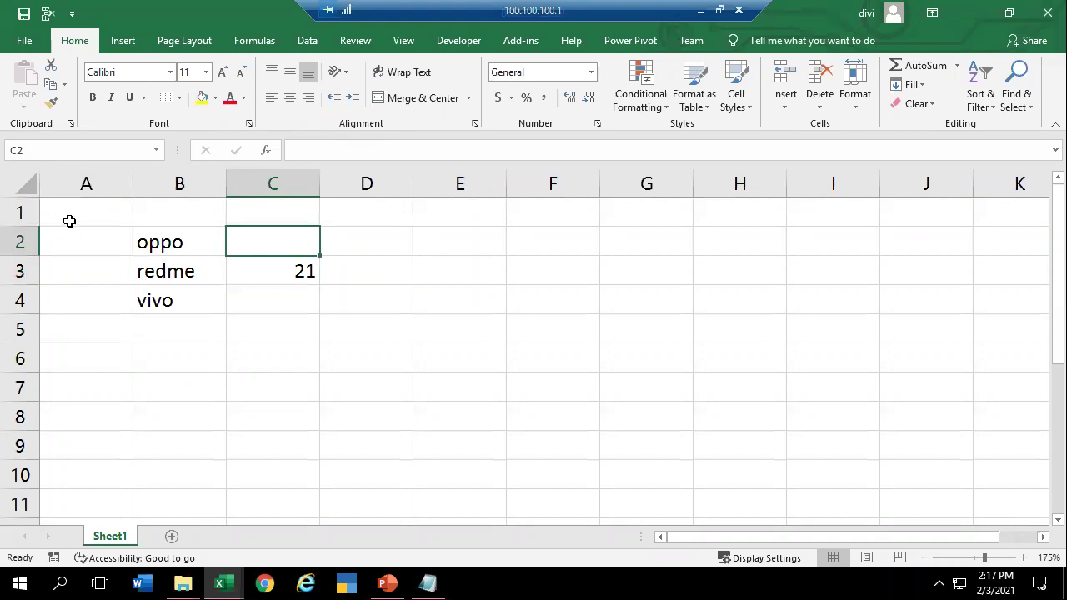
pyautogui.click(68, 210)
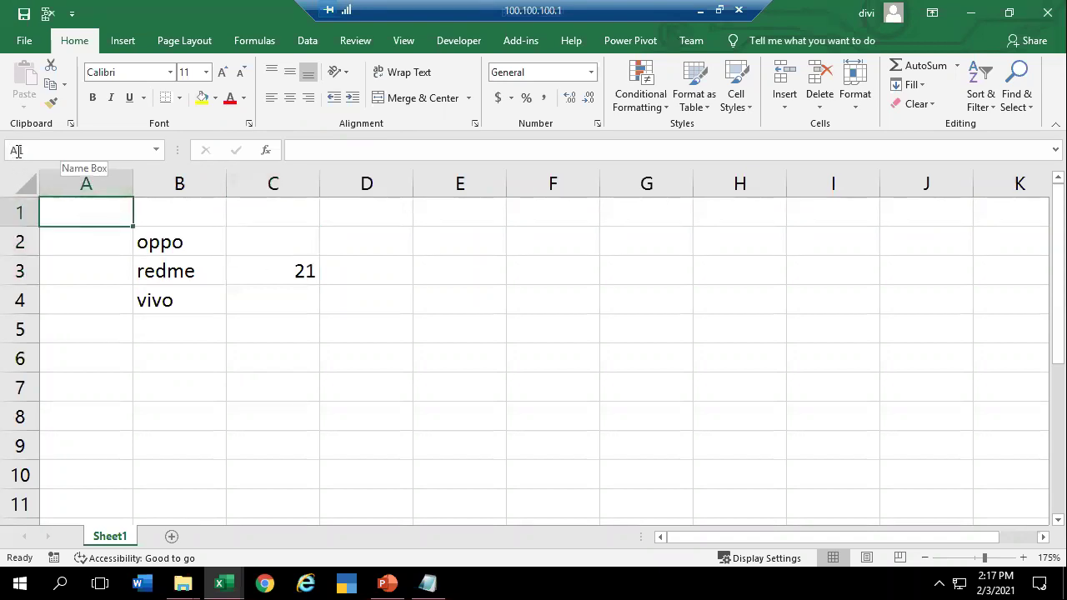
pyautogui.click(547, 300)
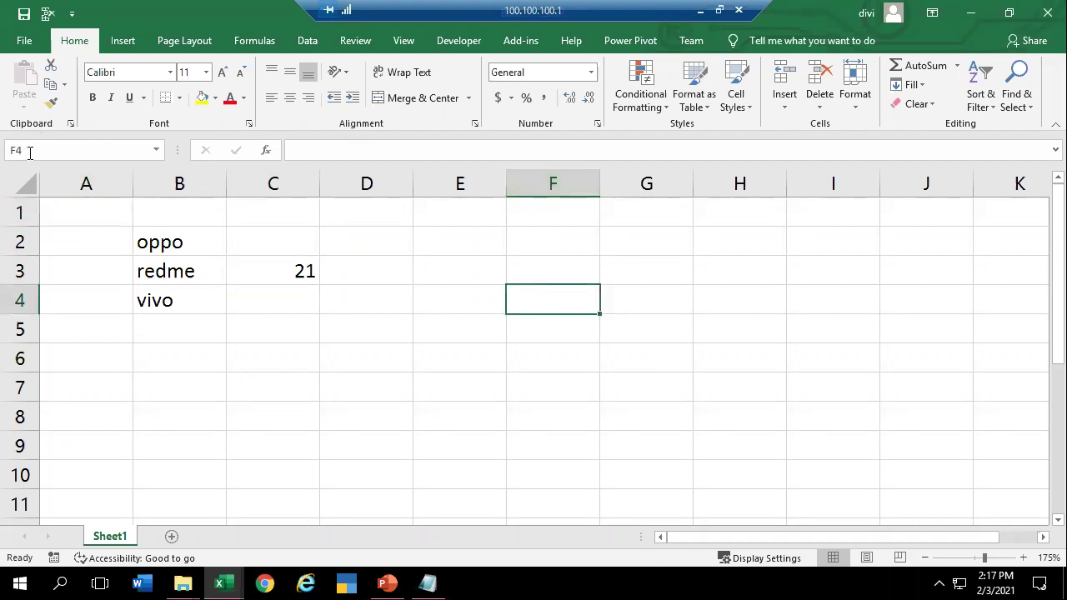
pyautogui.click(30, 152)
pyautogui.write('H6')
pyautogui.press('Return')
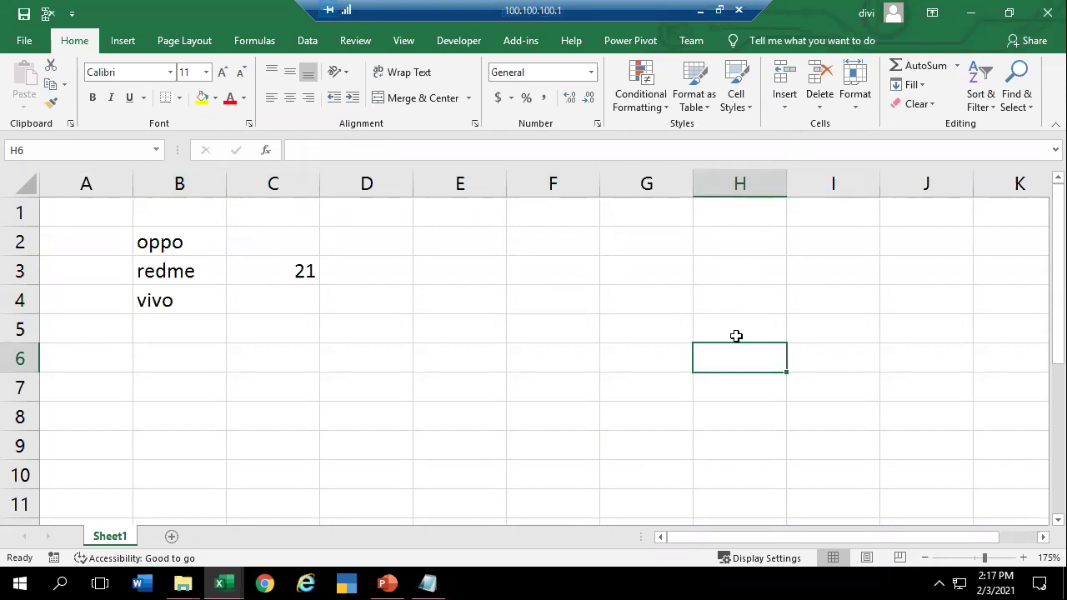
pyautogui.click(46, 148)
pyautogui.write('i2')
pyautogui.press('Return')
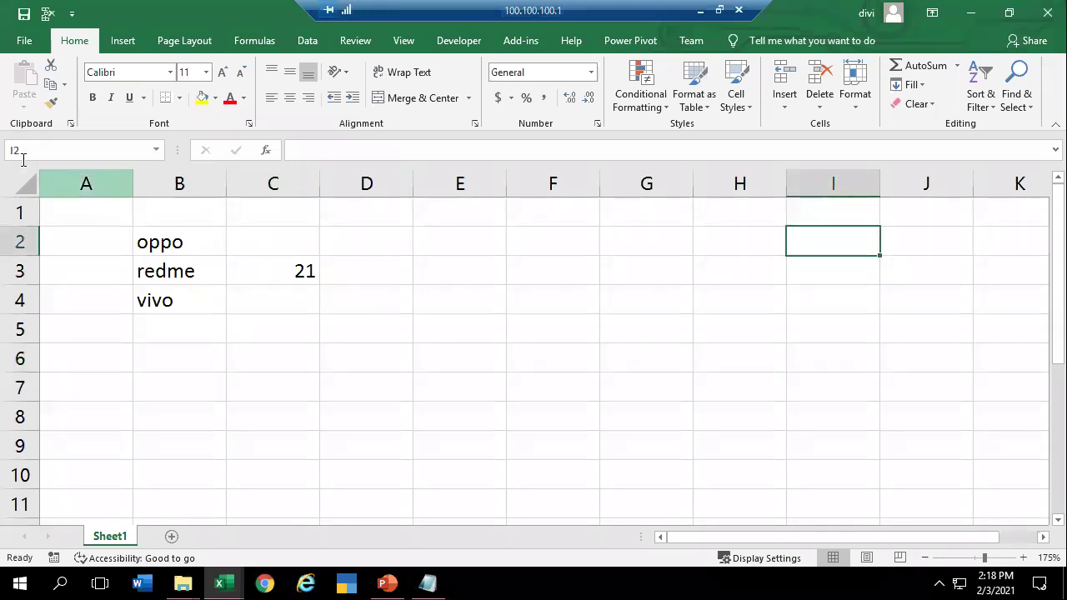
pyautogui.press('BackSpace')
pyautogui.moveTo(107, 178)
pyautogui.mouseDown()
pyautogui.moveTo(487, 209)
pyautogui.moveTo(964, 209)
pyautogui.mouseUp()
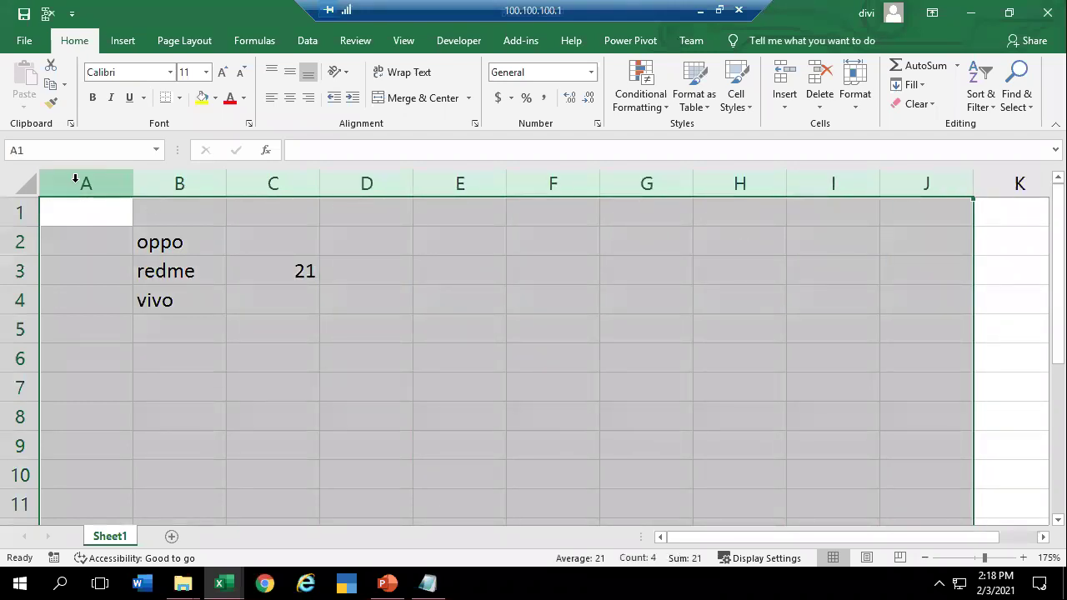
pyautogui.click(75, 179)
pyautogui.click(179, 204)
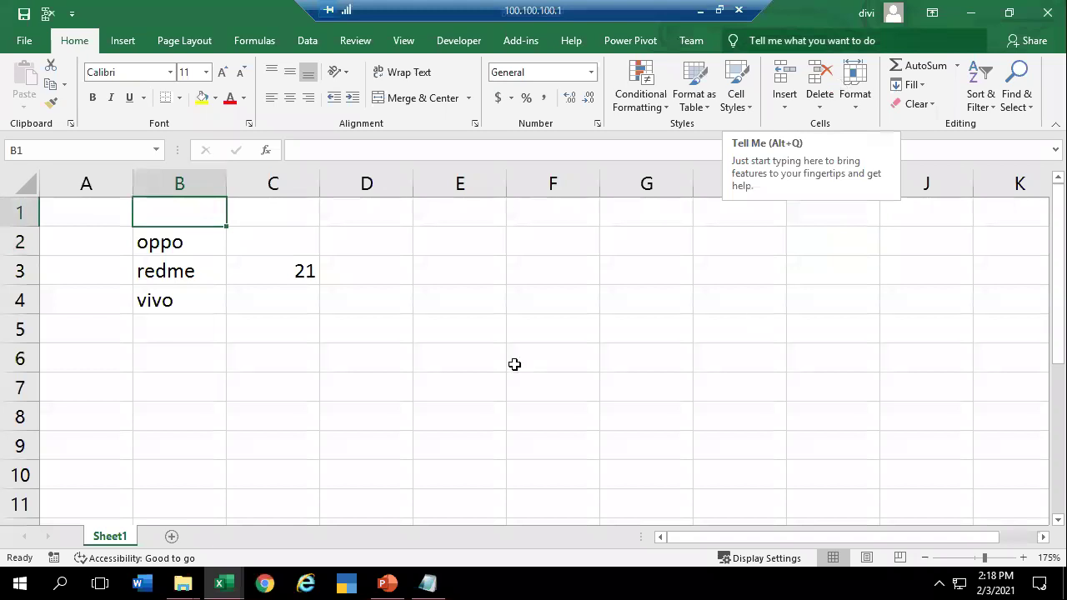
pyautogui.click(12, 215)
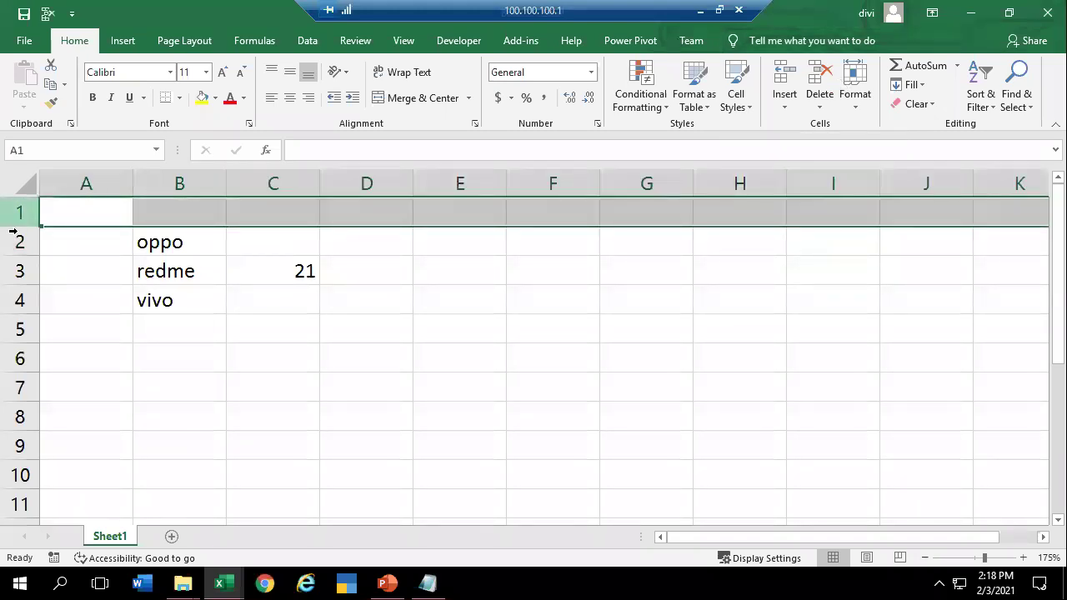
pyautogui.click(19, 242)
pyautogui.click(19, 271)
pyautogui.click(19, 300)
pyautogui.click(40, 151)
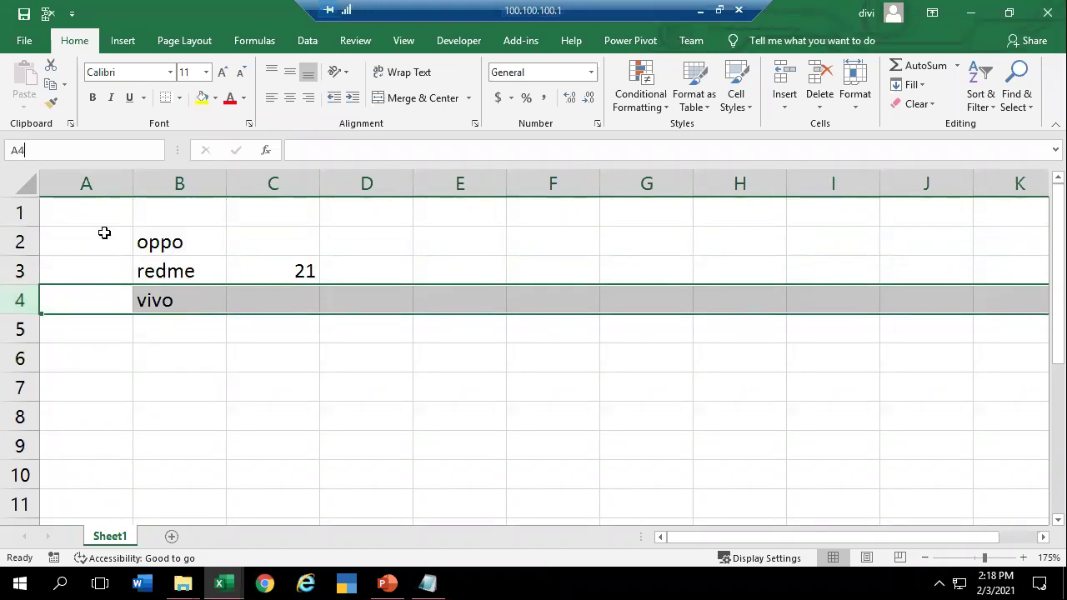
pyautogui.click(105, 234)
pyautogui.click(26, 150)
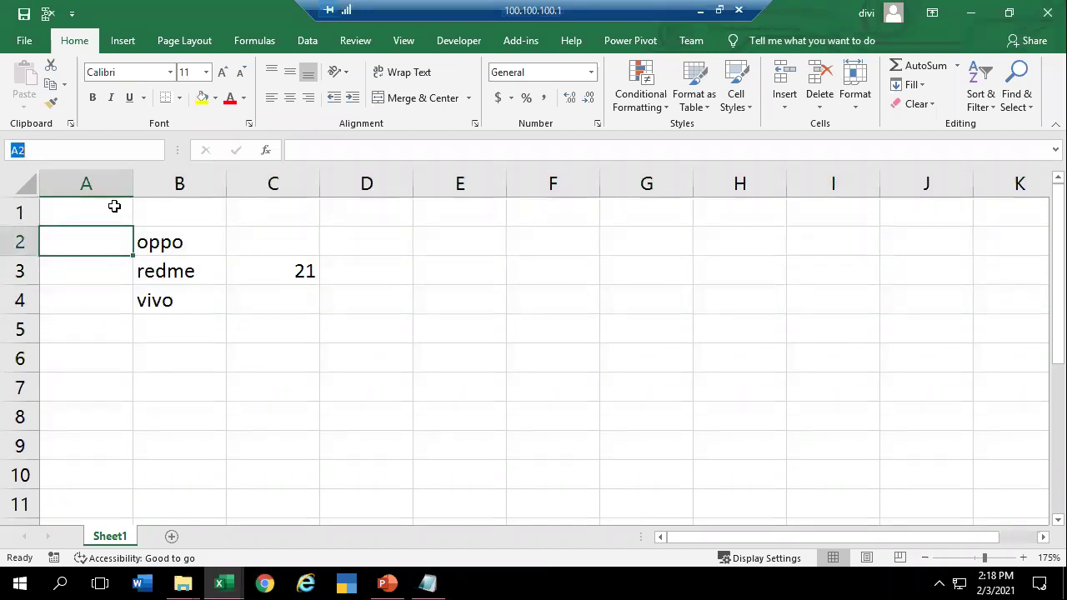
pyautogui.click(62, 153)
pyautogui.click(219, 273)
pyautogui.click(31, 149)
pyautogui.press('BackSpace')
pyautogui.write('j3')
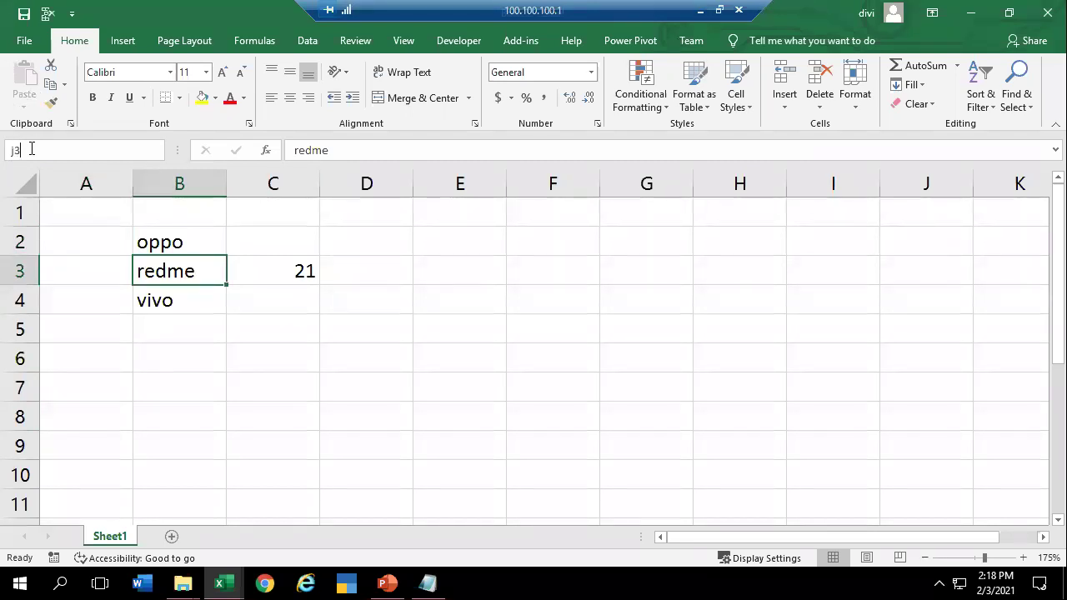
pyautogui.press('Return')
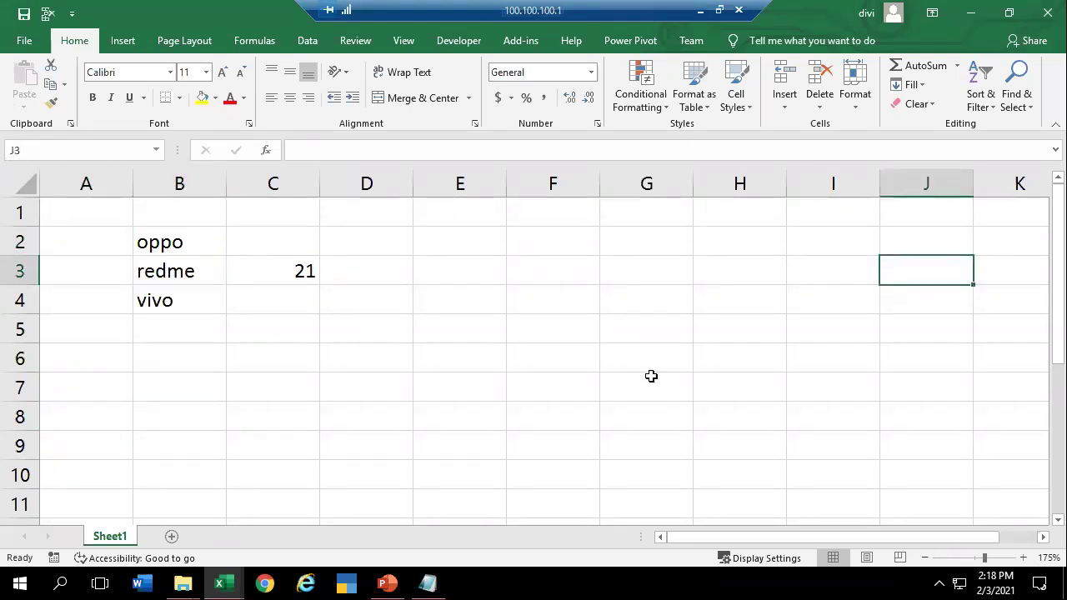
pyautogui.click(37, 154)
pyautogui.click(552, 330)
pyautogui.click(366, 416)
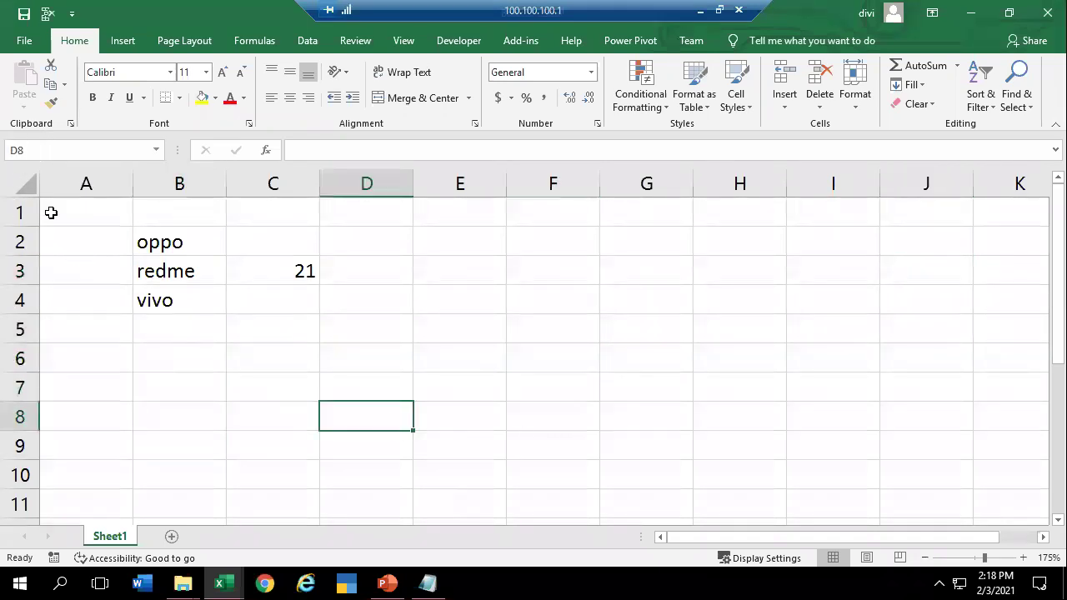
pyautogui.click(33, 150)
pyautogui.click(34, 150)
pyautogui.click(79, 202)
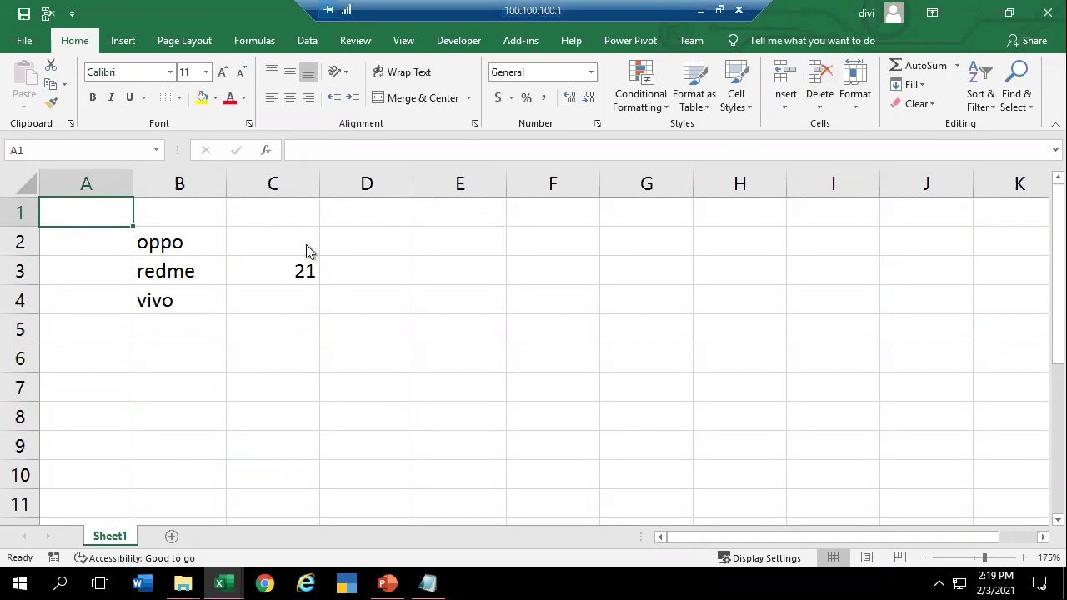
pyautogui.click(252, 237)
pyautogui.click(355, 210)
pyautogui.press('Right')
pyautogui.press('Right')
pyautogui.press('Right')
pyautogui.press('Right')
pyautogui.press('Right')
pyautogui.press('Right')
pyautogui.press('Right')
pyautogui.press('Right')
pyautogui.press('Right')
pyautogui.press('Right')
pyautogui.press('Right')
pyautogui.press('Right')
pyautogui.press('Right')
pyautogui.press('Right')
pyautogui.press('Right')
pyautogui.press('Right')
pyautogui.press('Right')
pyautogui.press('Right')
pyautogui.press('Right')
pyautogui.press('Right')
pyautogui.press('Right')
pyautogui.press('Right')
pyautogui.press('Right')
pyautogui.press('Right')
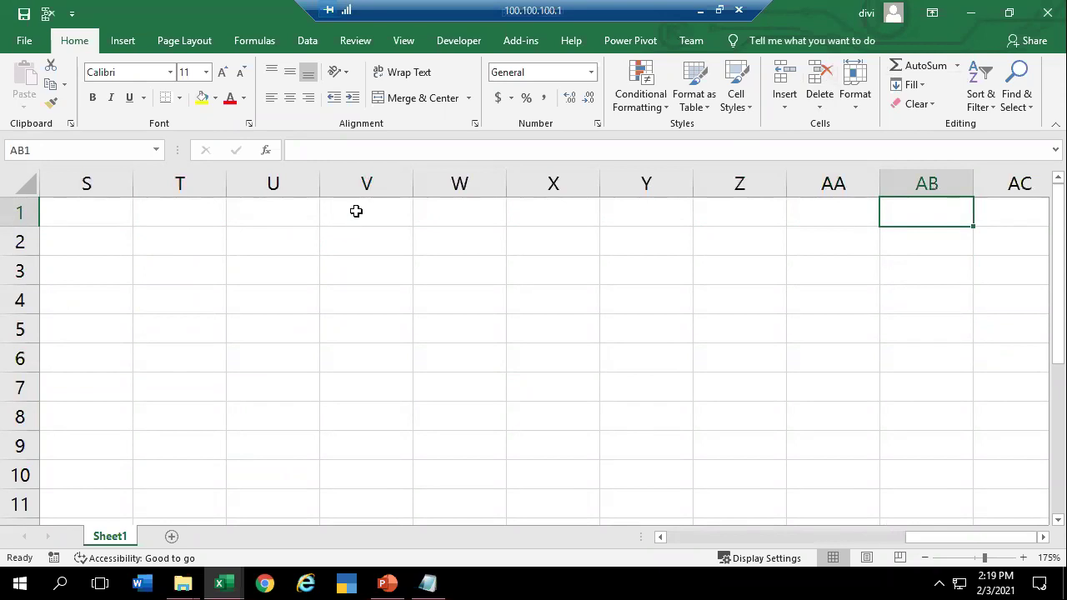
pyautogui.press('Right')
pyautogui.press('Right')
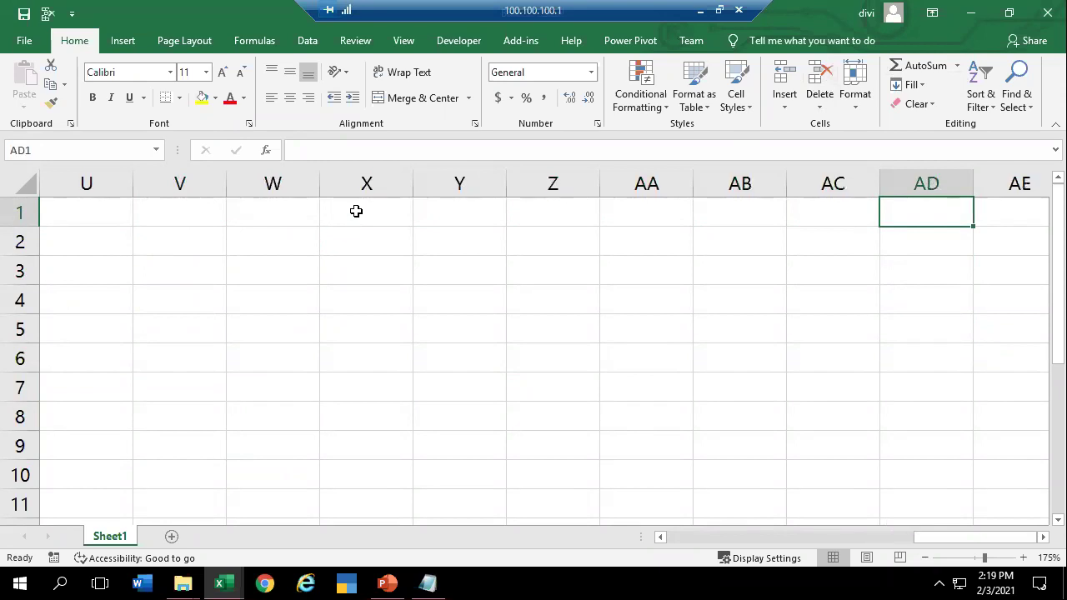
pyautogui.hotkey('ctrl', 'Right')
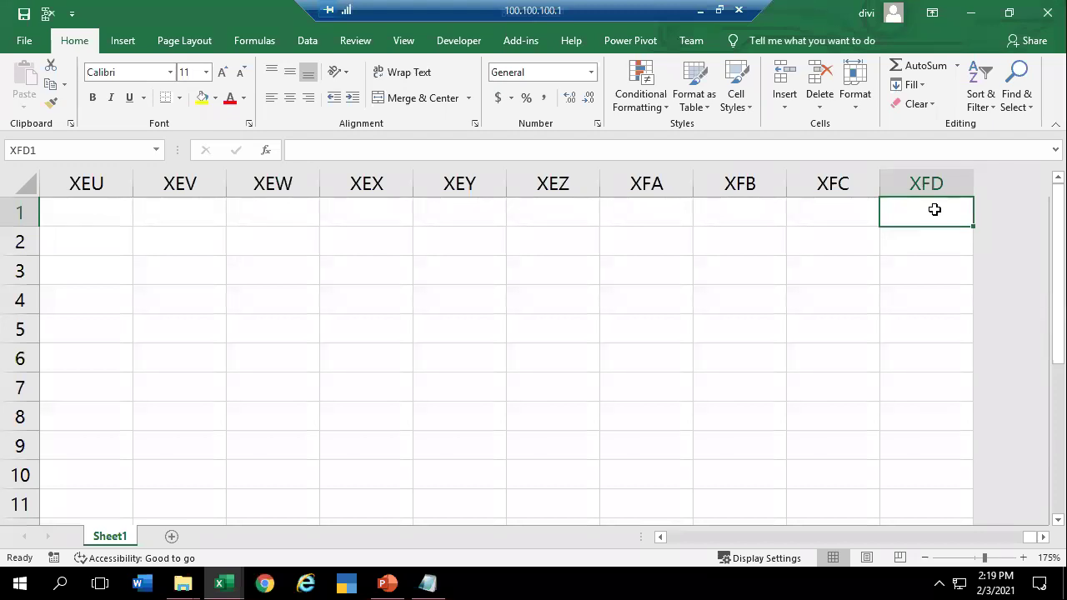
pyautogui.hotkey('ctrl', 'Home')
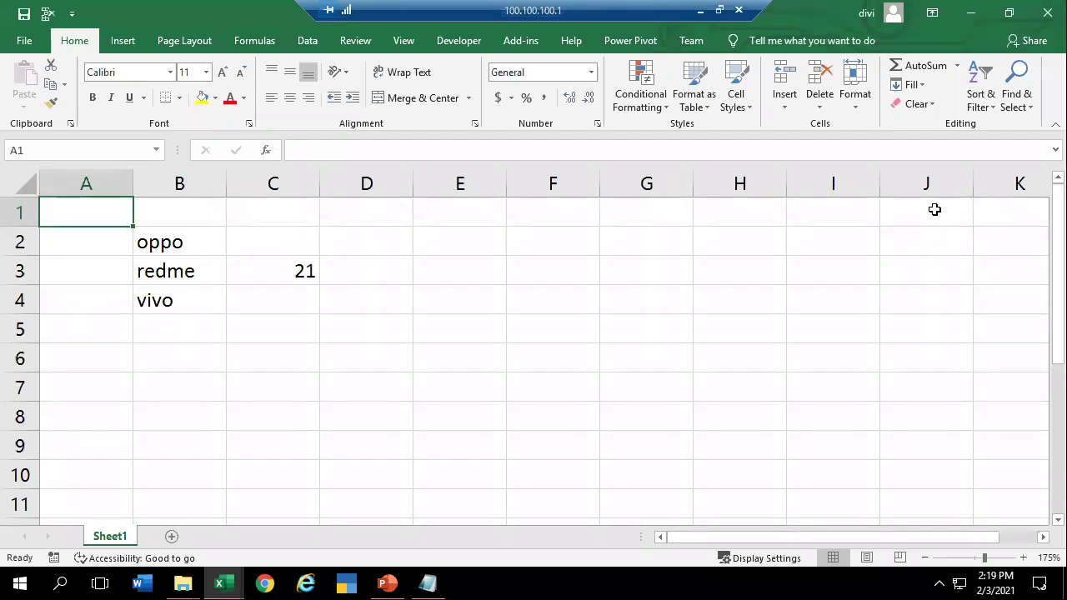
pyautogui.hotkey('ctrl', 'Down')
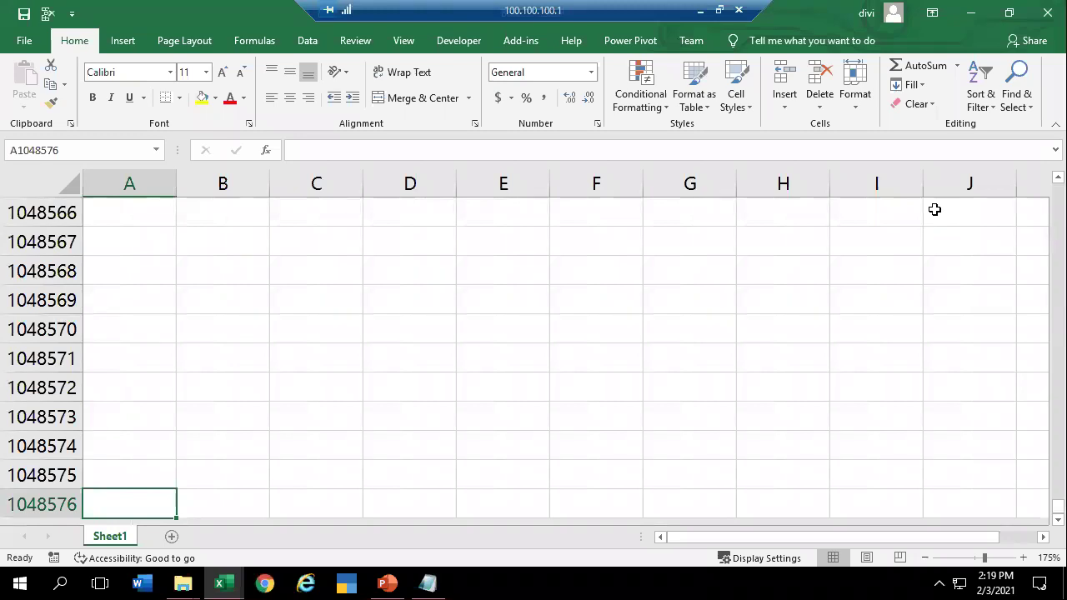
pyautogui.hotkey('ctrl', 'Right')
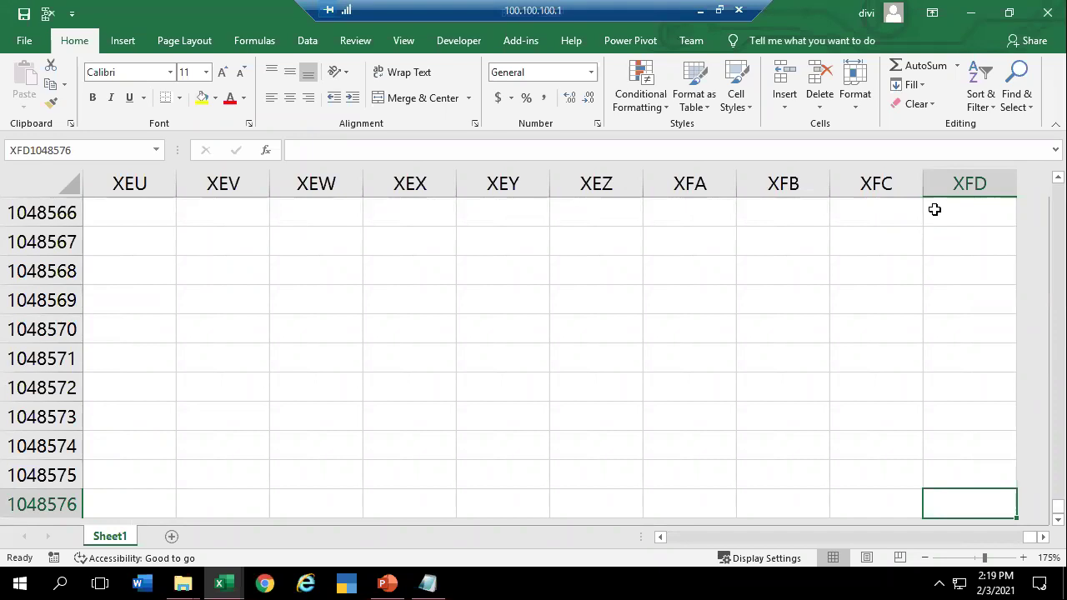
pyautogui.hotkey('ctrl', 'Up')
pyautogui.hotkey('ctrl', 'Left')
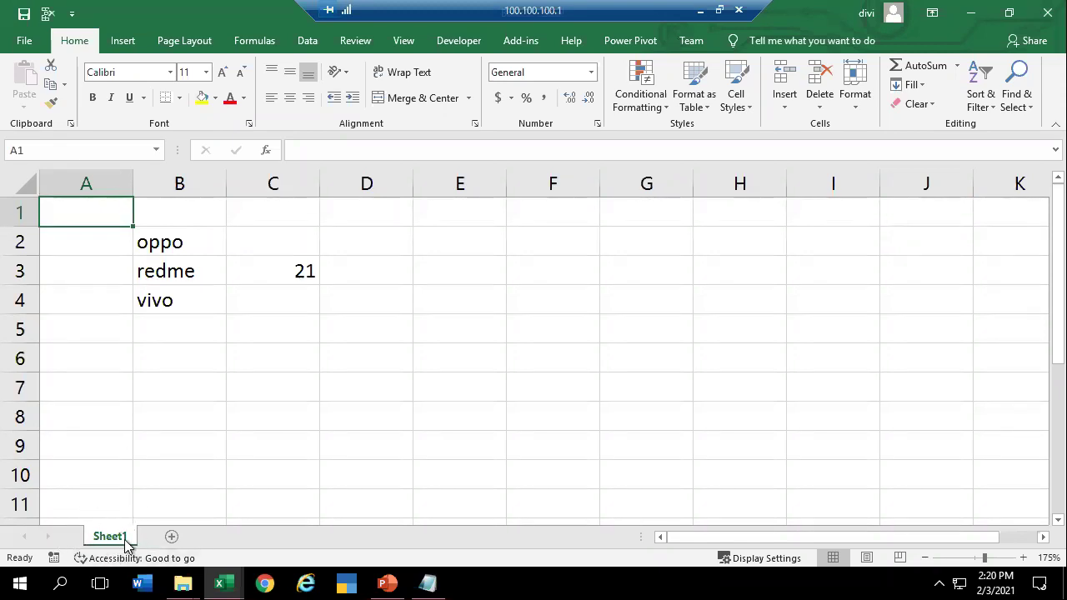
# Add Sheet2 through Sheet5 with the new-sheet button and Insert > Worksheet
pyautogui.click(173, 538)
pyautogui.click(223, 537)
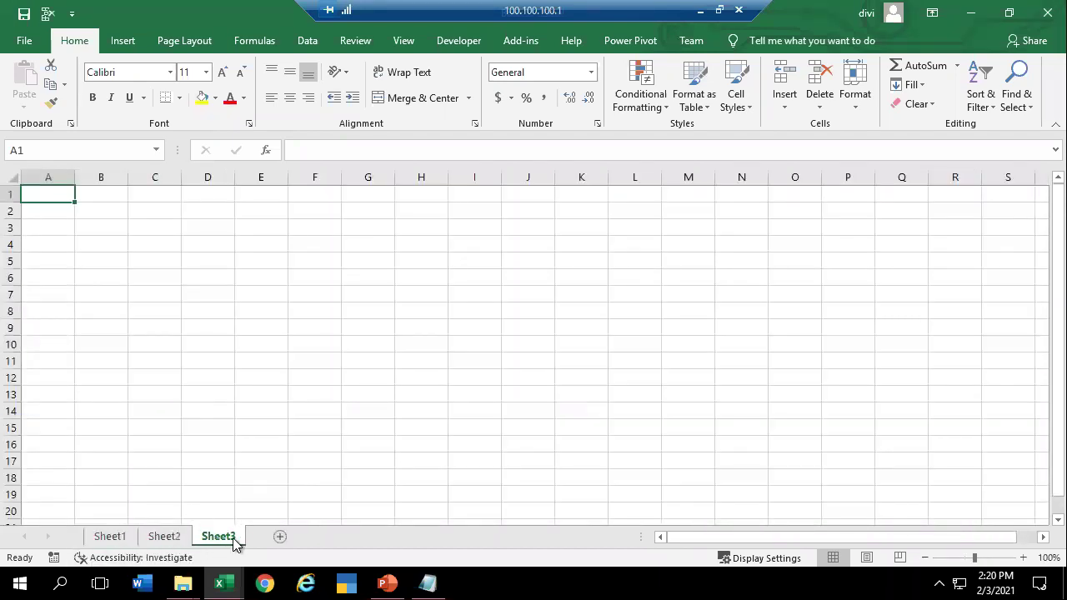
pyautogui.click(281, 537)
pyautogui.rightClick(275, 540)
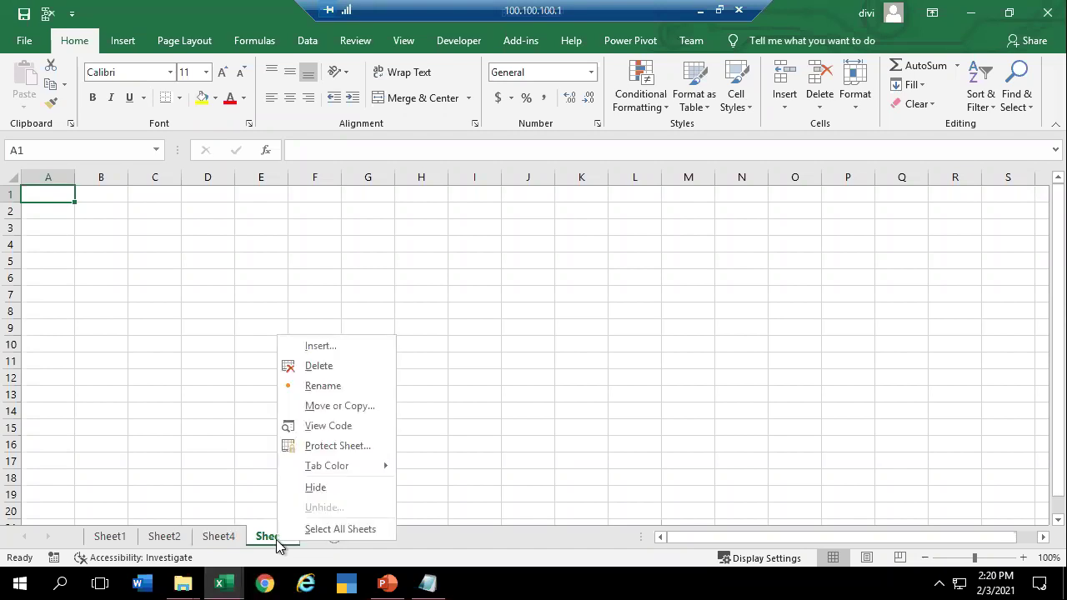
pyautogui.click(329, 344)
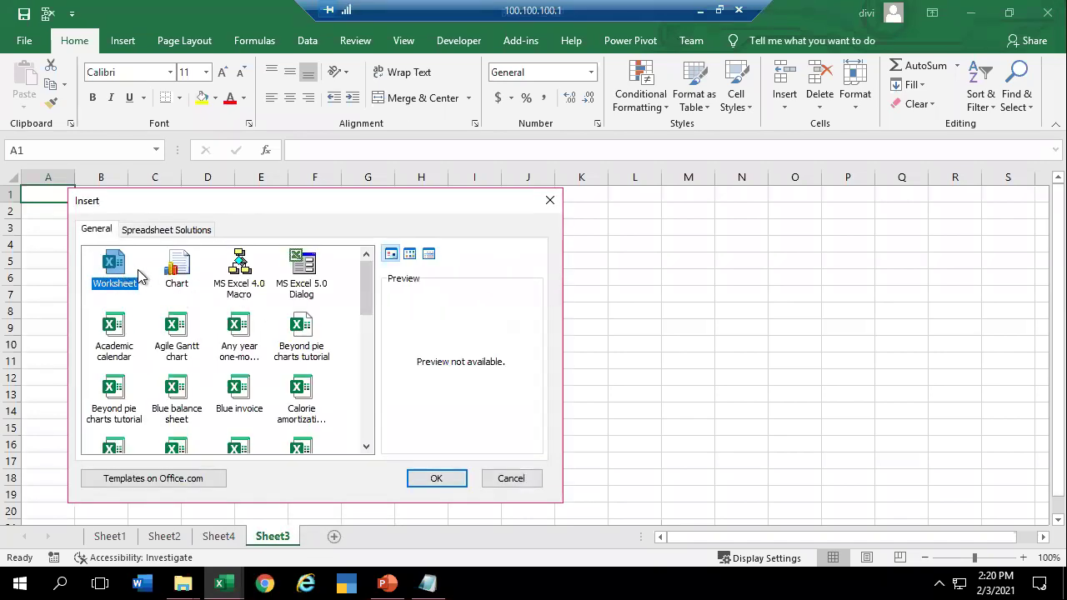
pyautogui.click(450, 478)
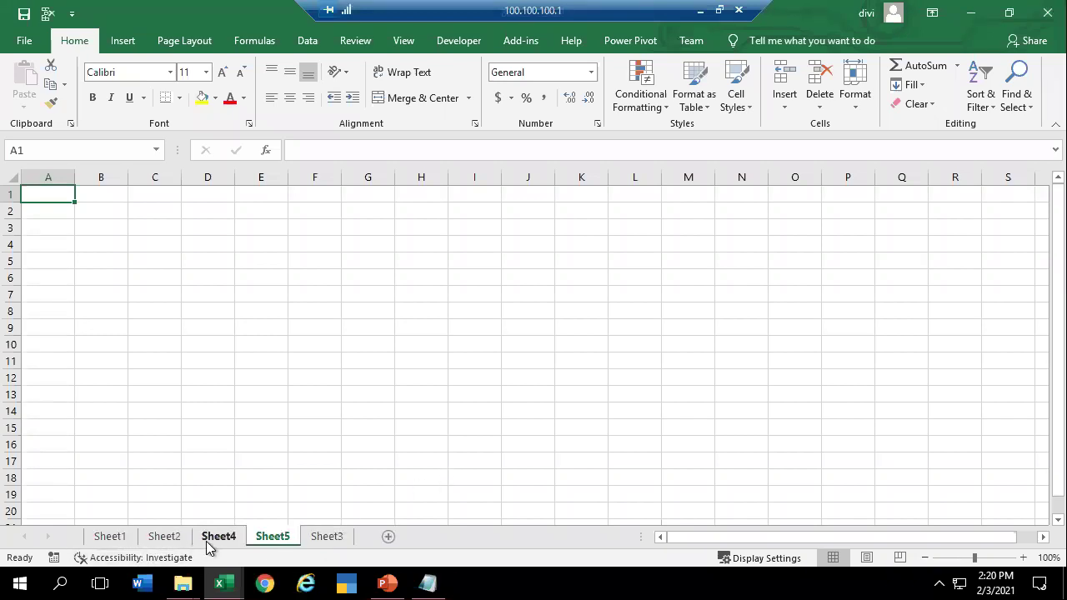
# Add Sheet6 through Sheet8 using the new-sheet button, Shift+F11 and Insert > Worksheet
pyautogui.click(389, 538)
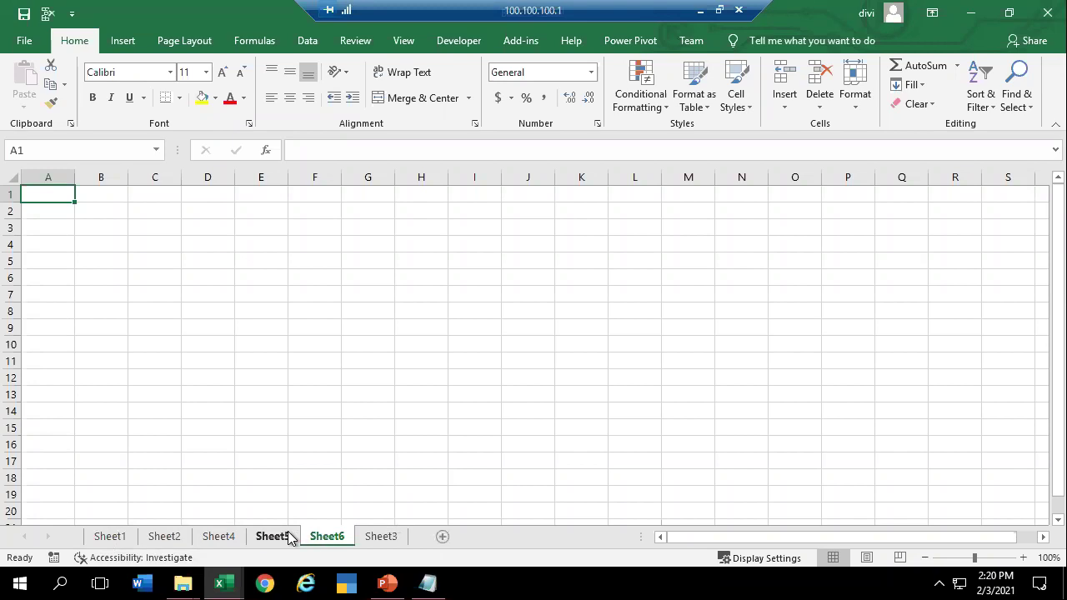
pyautogui.hotkey('shift', 'F11')
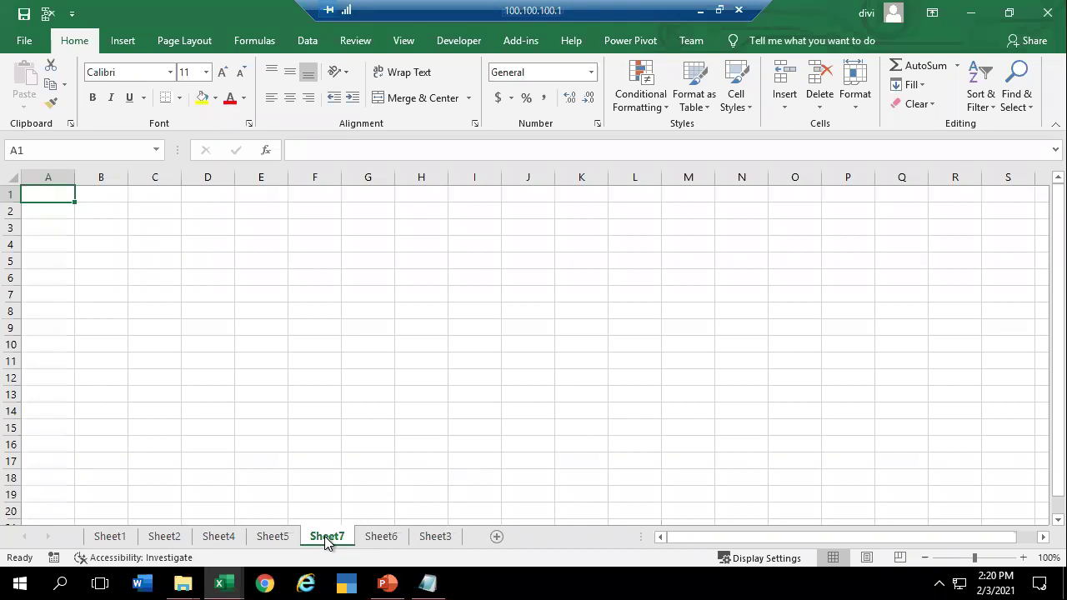
pyautogui.rightClick(324, 536)
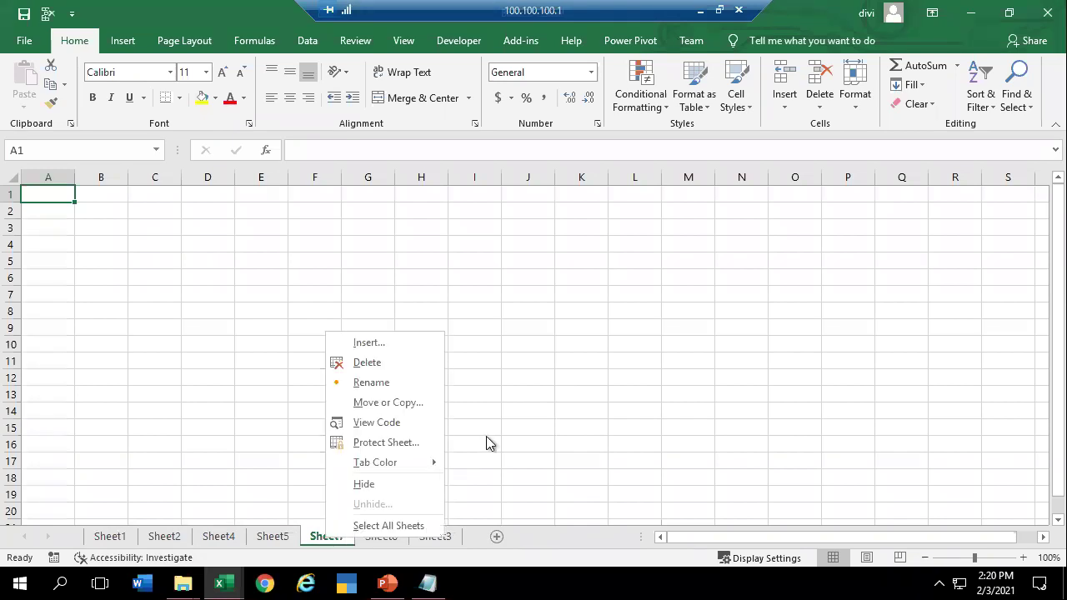
pyautogui.click(384, 344)
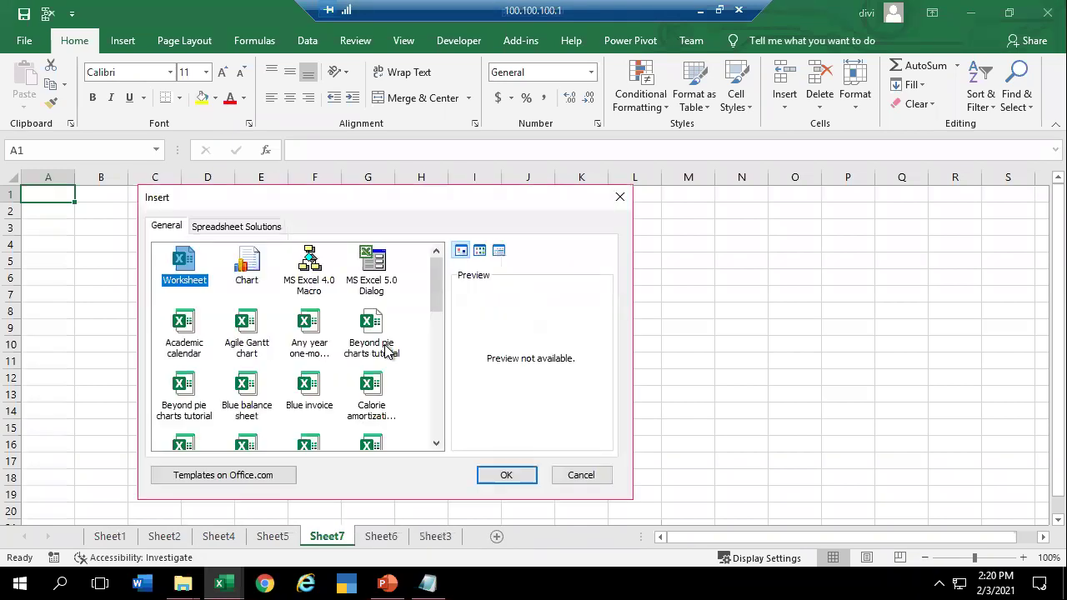
pyautogui.click(506, 475)
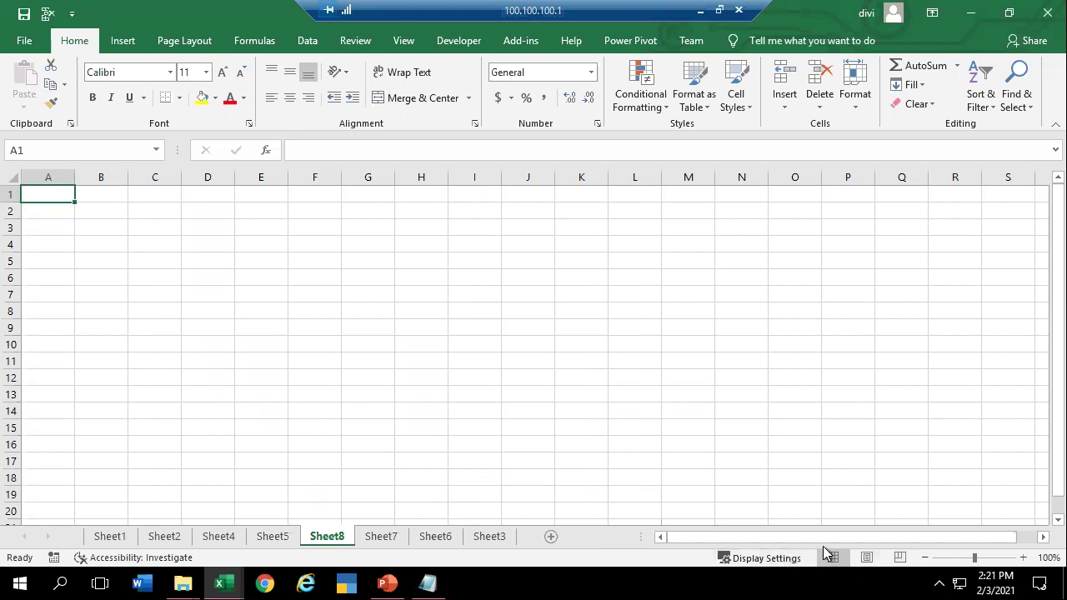
pyautogui.click(865, 559)
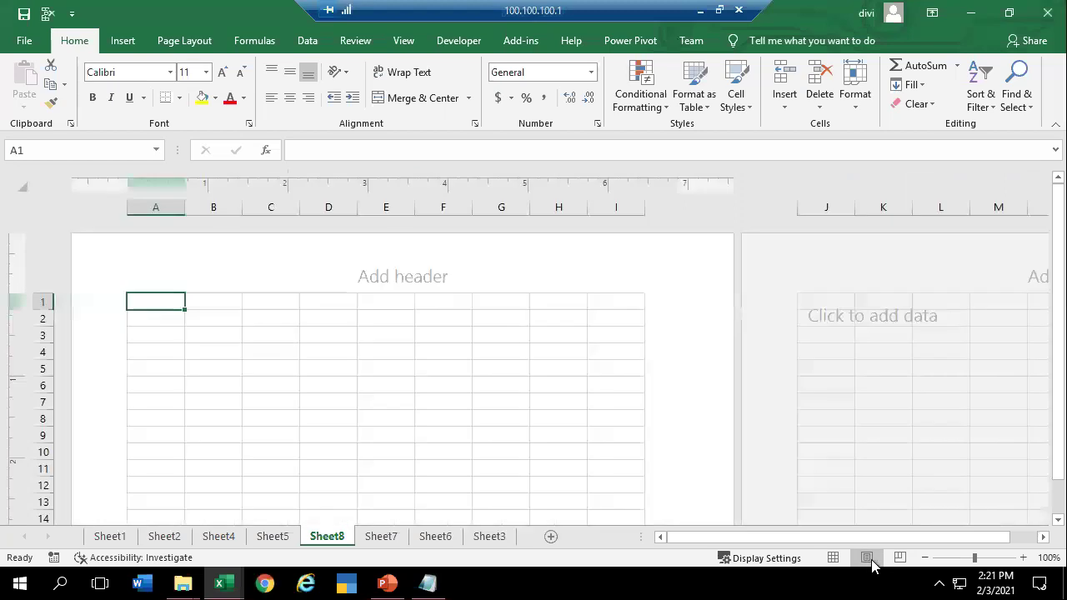
pyautogui.click(836, 558)
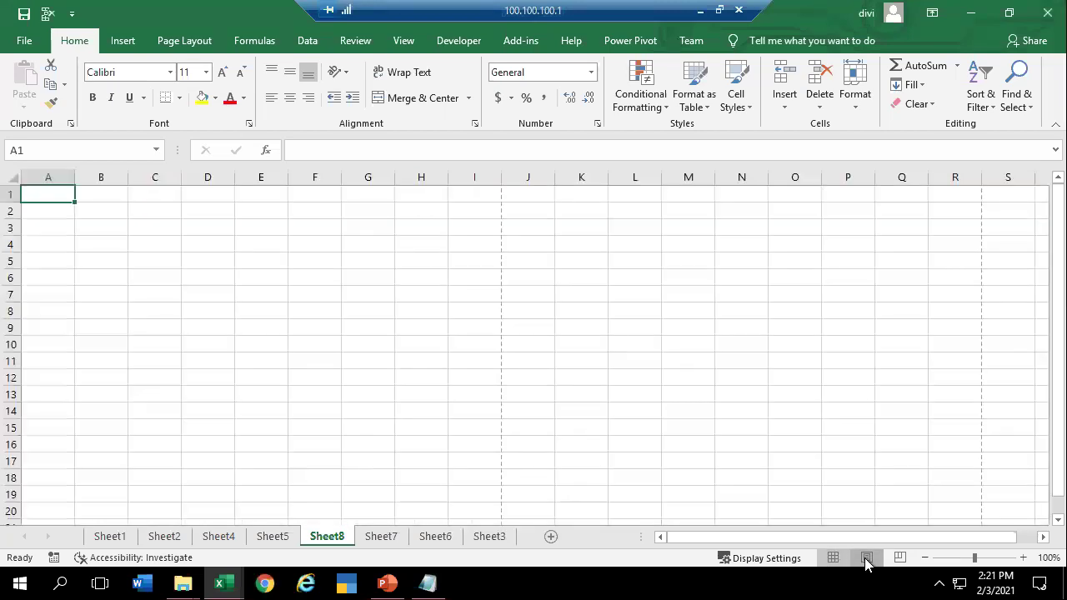
pyautogui.click(865, 559)
pyautogui.click(900, 558)
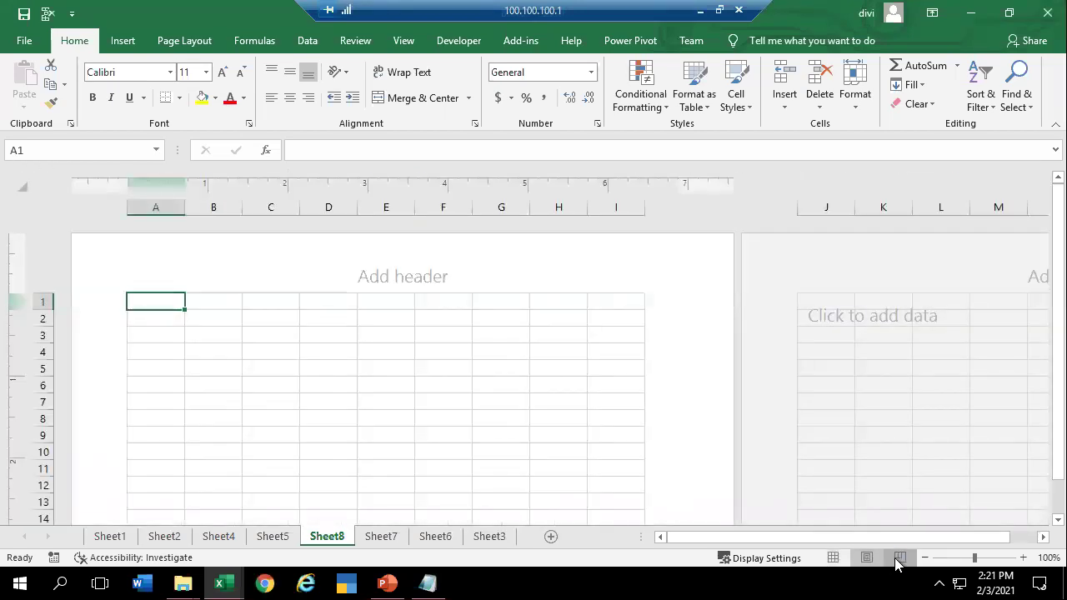
pyautogui.click(834, 558)
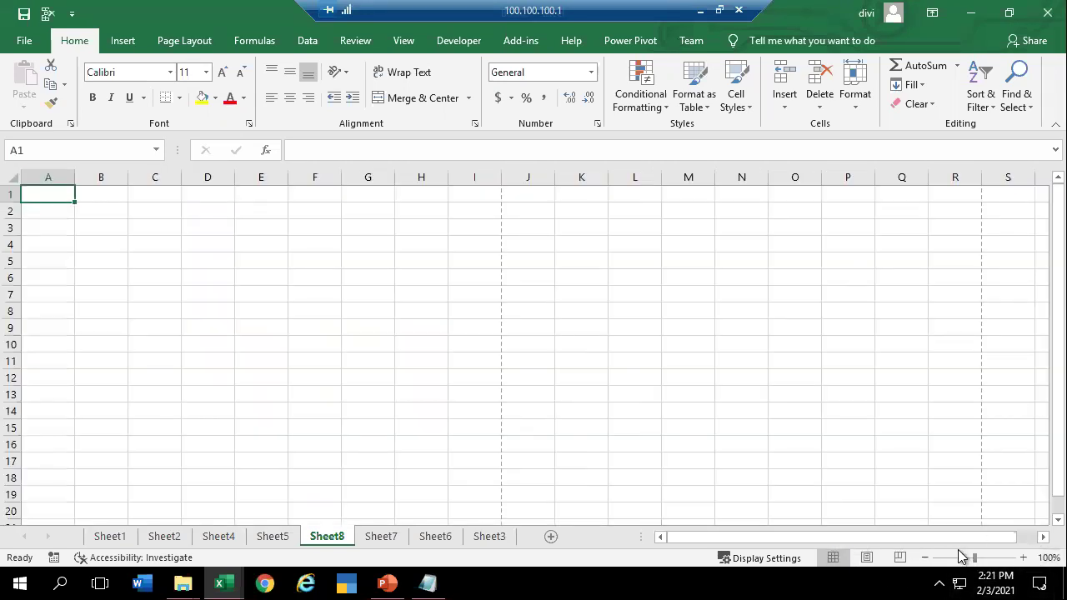
pyautogui.click(984, 561)
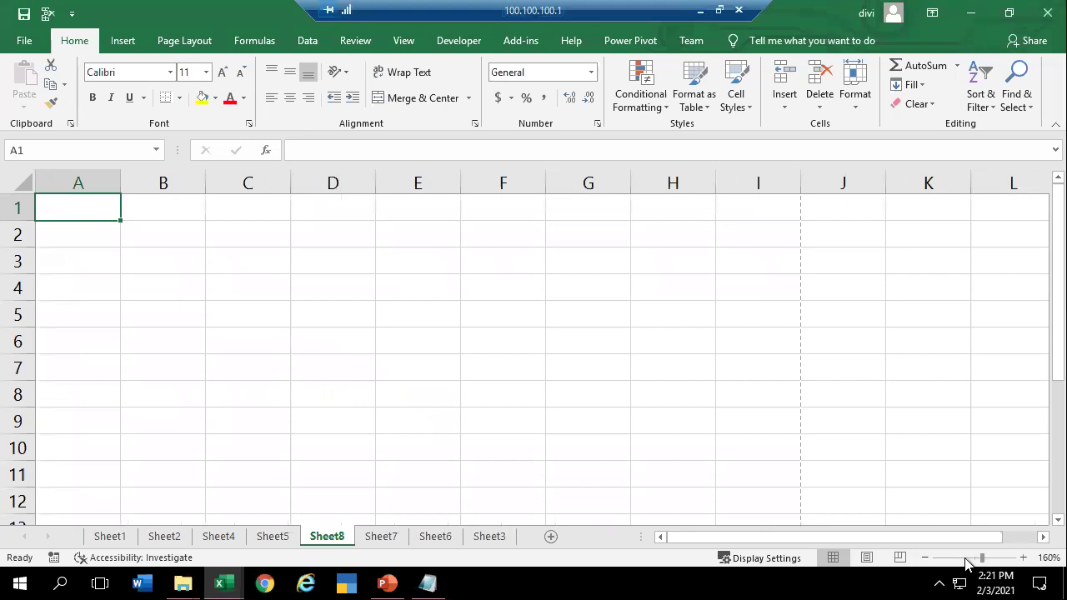
pyautogui.click(967, 563)
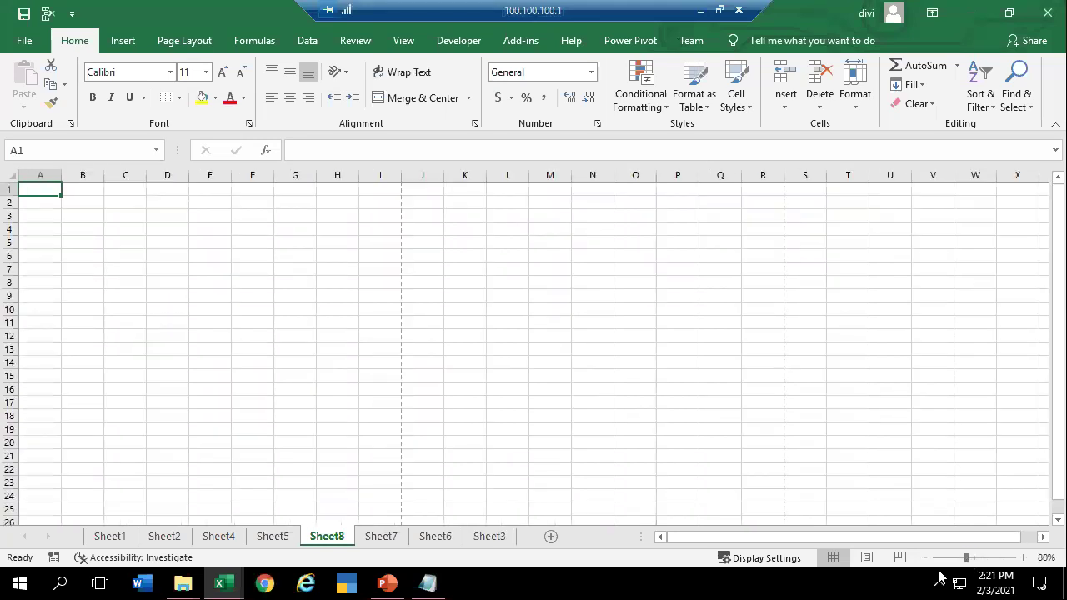
pyautogui.click(982, 558)
pyautogui.click(966, 560)
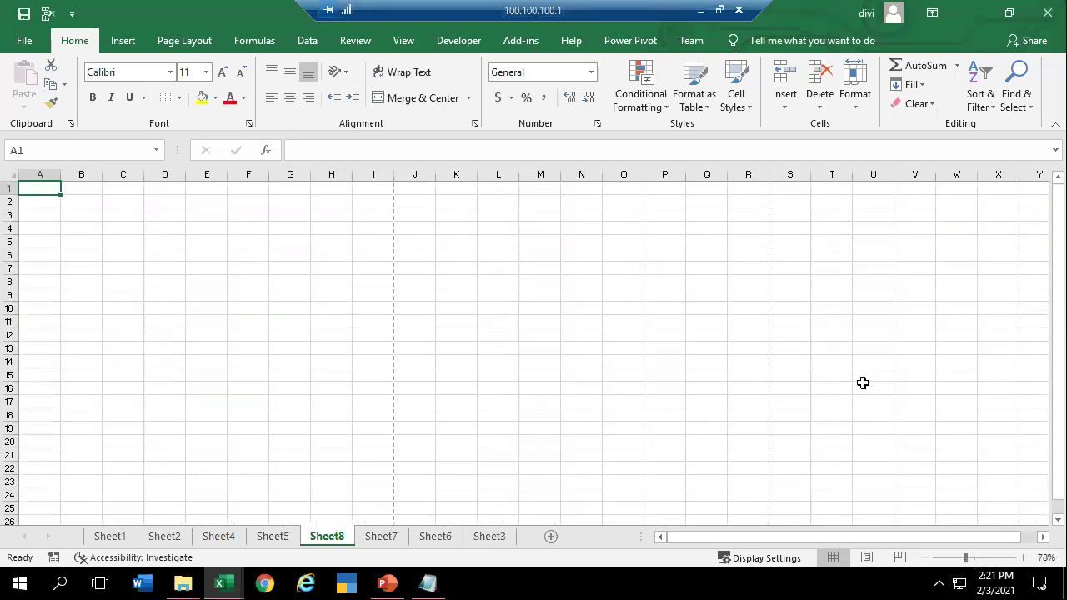
pyautogui.keyDown('ctrl'); pyautogui.scroll(-1, 667, 342); pyautogui.keyUp('ctrl')
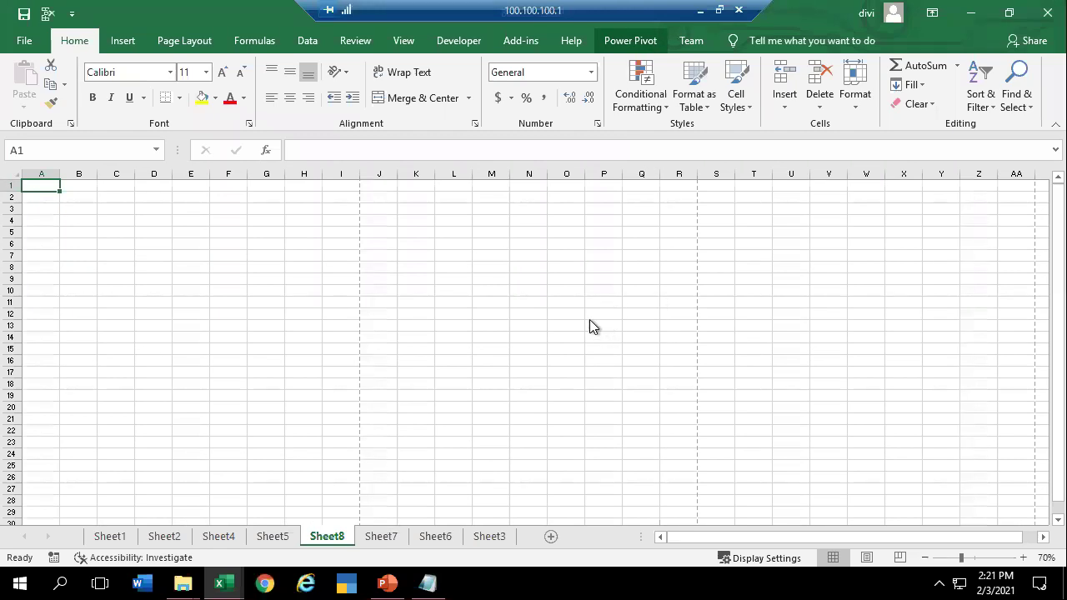
pyautogui.click(514, 323)
pyautogui.keyDown('ctrl'); pyautogui.scroll(3, 520, 326); pyautogui.keyUp('ctrl')
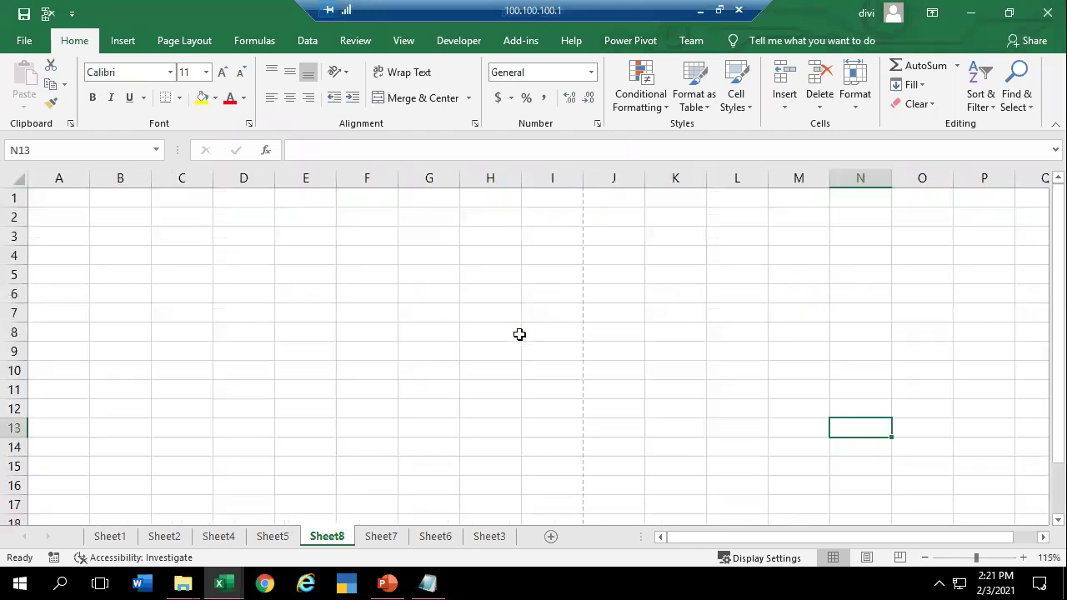
pyautogui.keyDown('ctrl'); pyautogui.scroll(-3, 525, 339); pyautogui.keyUp('ctrl')
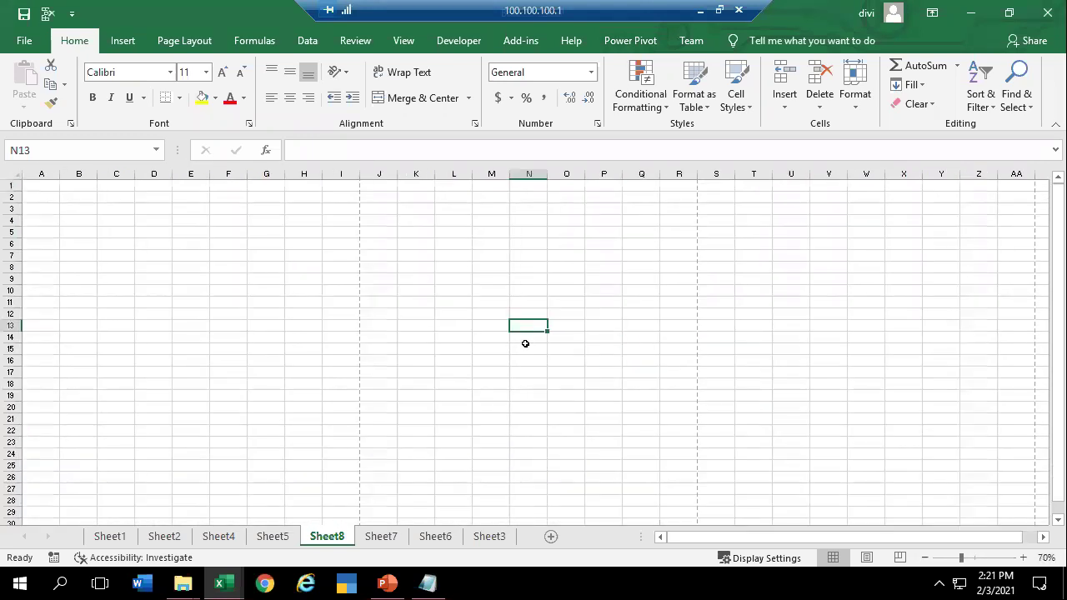
pyautogui.keyDown('ctrl'); pyautogui.scroll(-3, 527, 347); pyautogui.keyUp('ctrl')
pyautogui.keyDown('ctrl'); pyautogui.scroll(5, 496, 346); pyautogui.keyUp('ctrl')
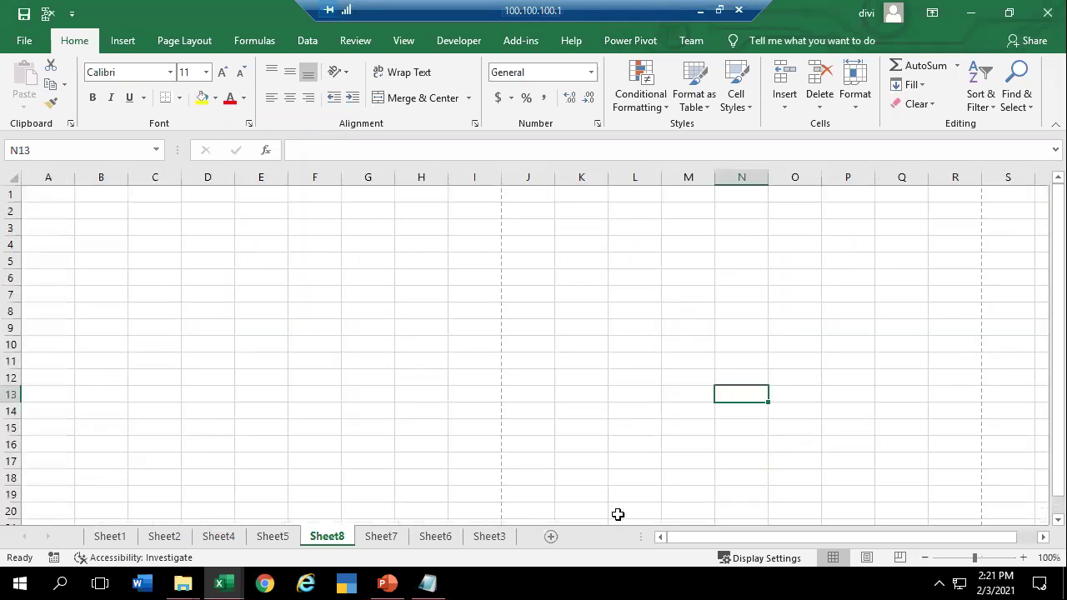
pyautogui.keyDown('ctrl'); pyautogui.scroll(2, 617, 512); pyautogui.keyUp('ctrl')
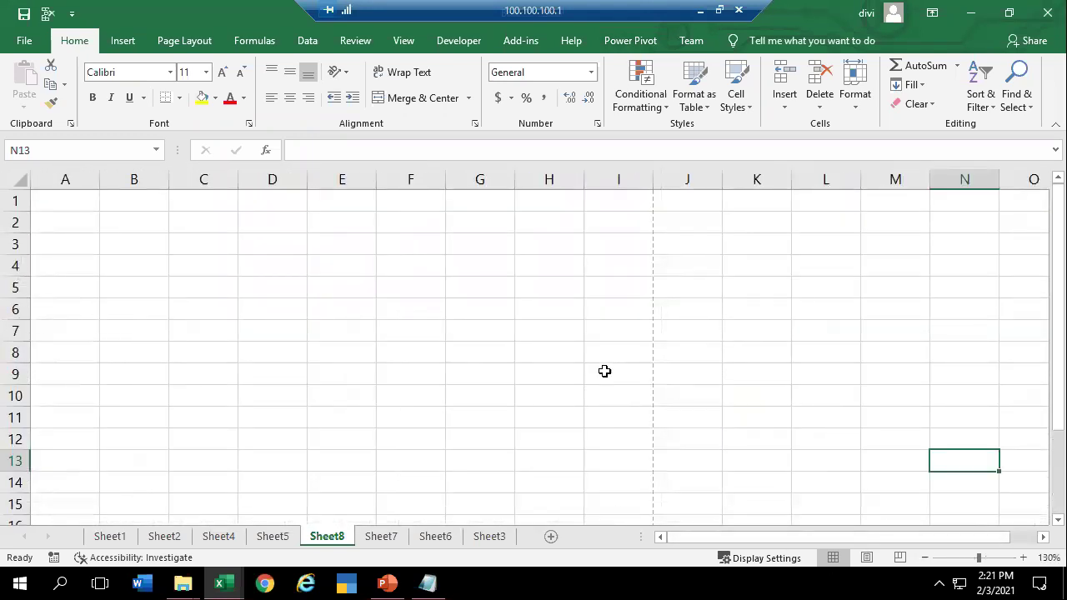
pyautogui.keyDown('ctrl'); pyautogui.scroll(6, 578, 403); pyautogui.keyUp('ctrl')
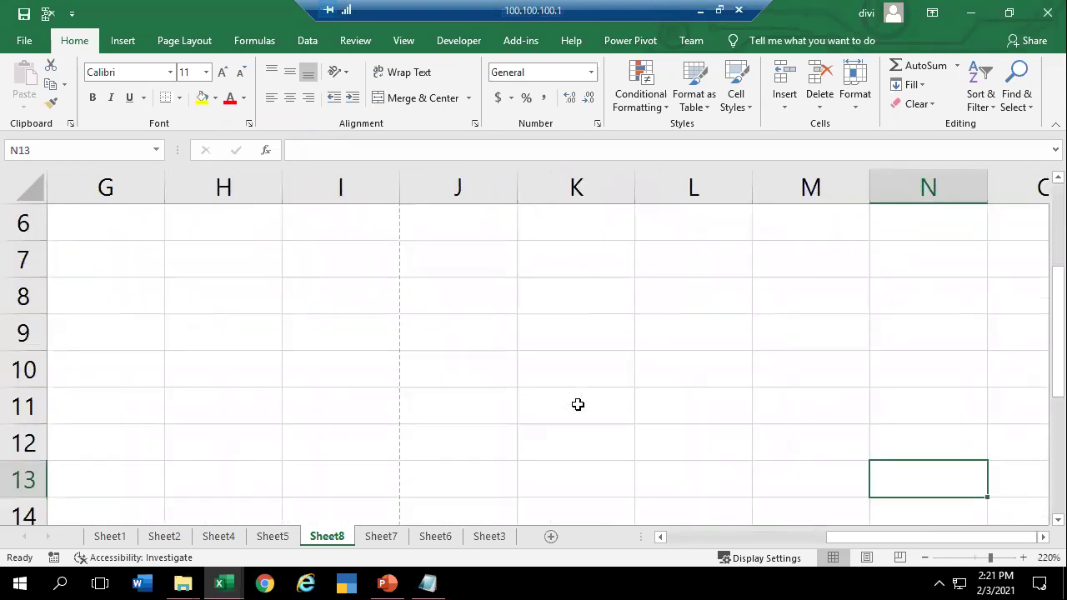
pyautogui.keyDown('ctrl'); pyautogui.scroll(-3, 578, 404); pyautogui.keyUp('ctrl')
pyautogui.keyDown('ctrl'); pyautogui.scroll(-2, 579, 410); pyautogui.keyUp('ctrl')
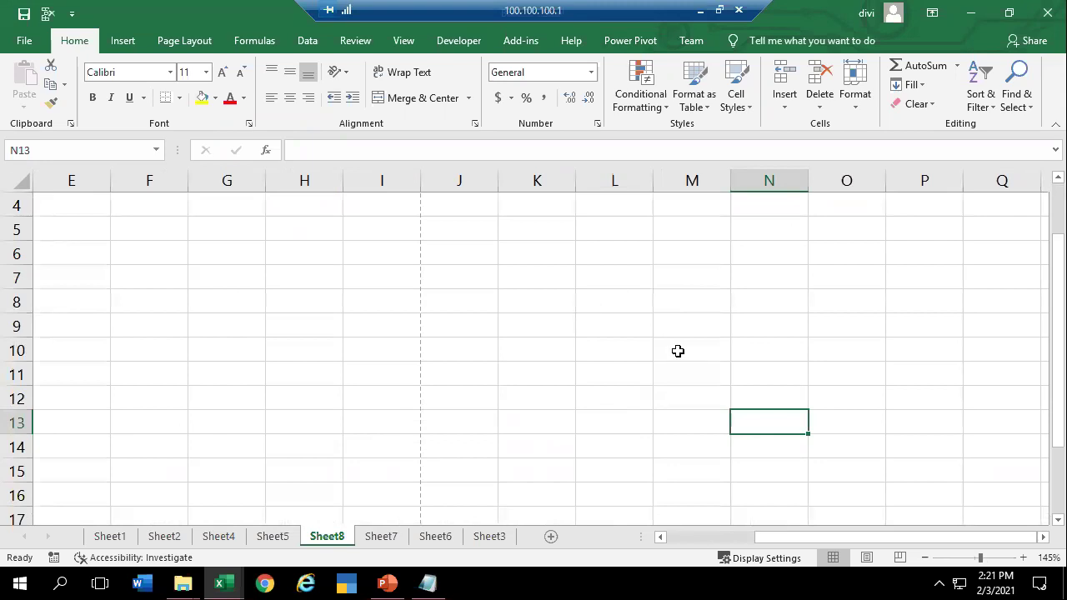
pyautogui.rightClick(317, 317)
pyautogui.press('Escape')
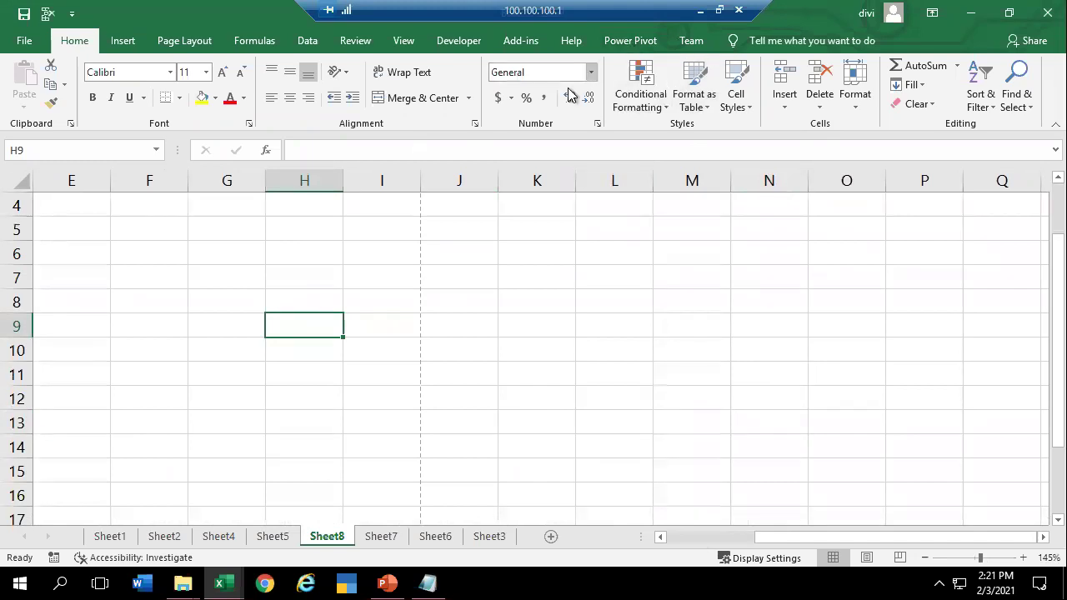
pyautogui.click(23, 41)
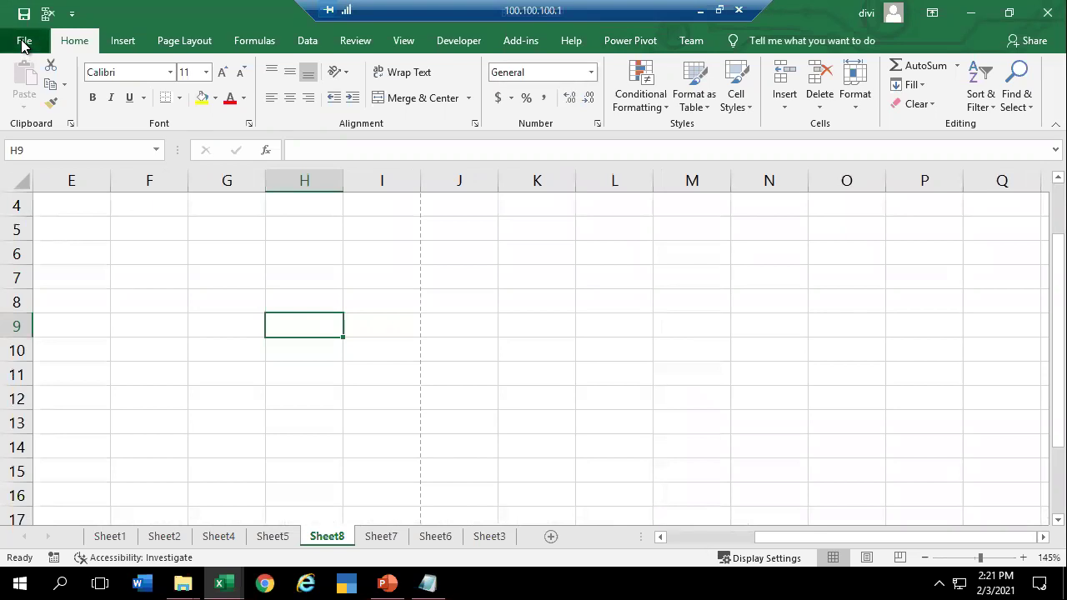
pyautogui.click(21, 45)
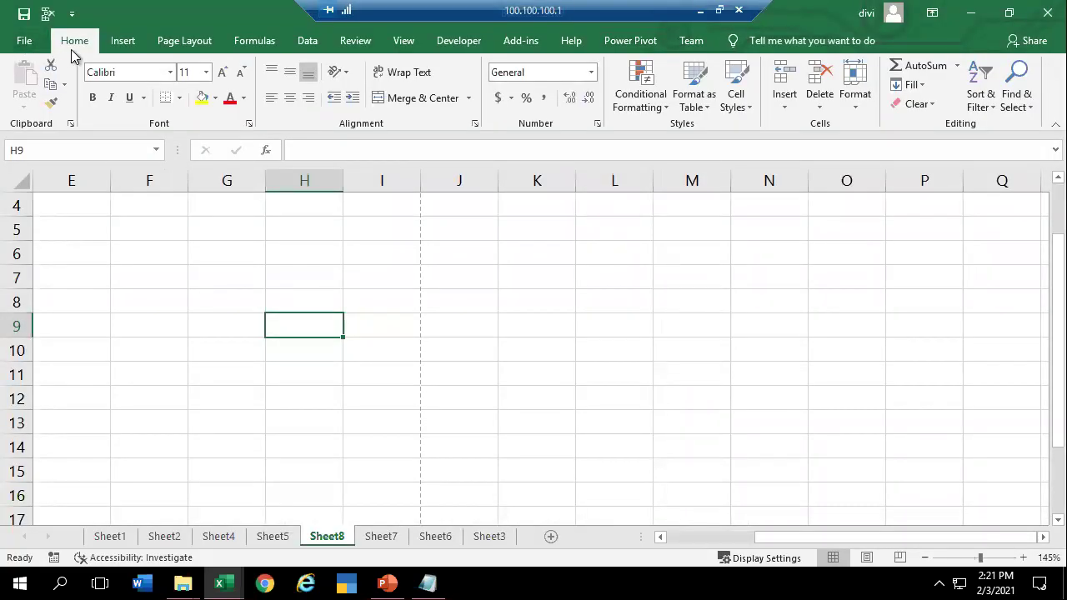
pyautogui.click(27, 41)
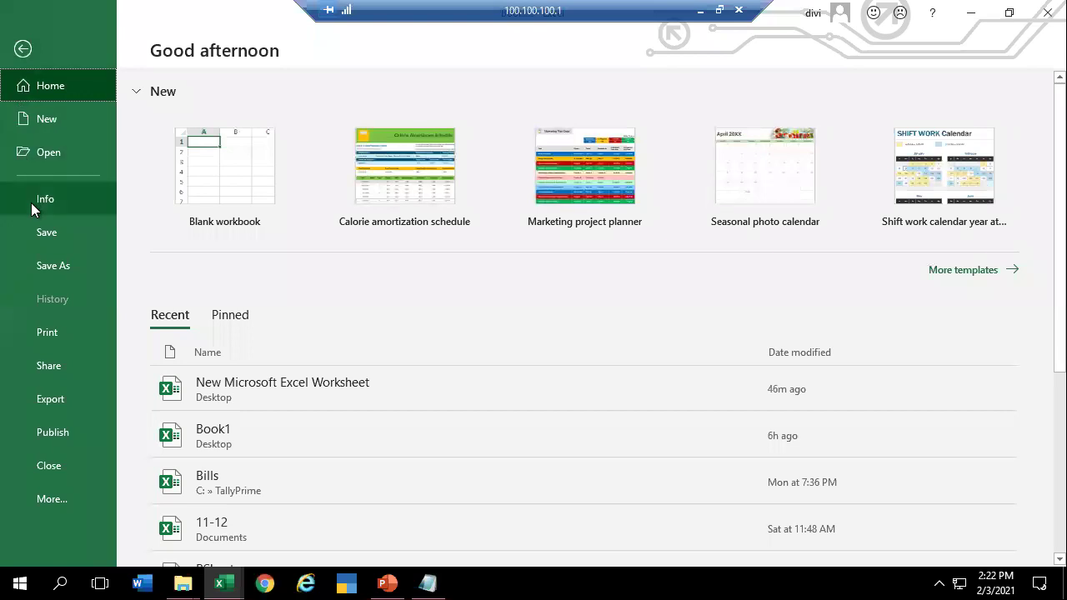
pyautogui.click(24, 48)
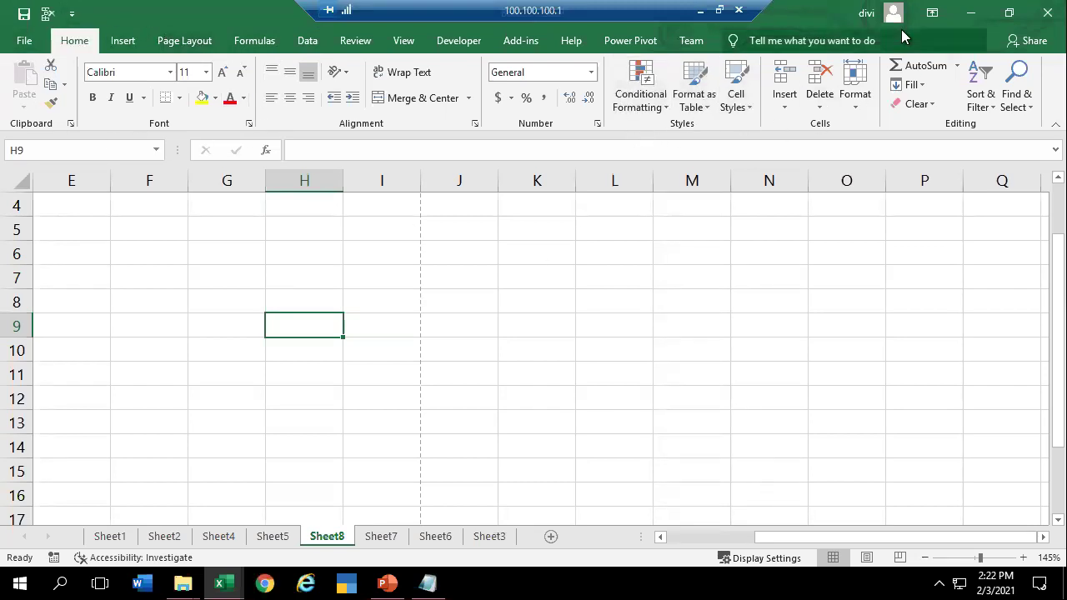
# Preview the Page Layout margin presets without changing them, then show the Formulas commands
pyautogui.click(114, 40)
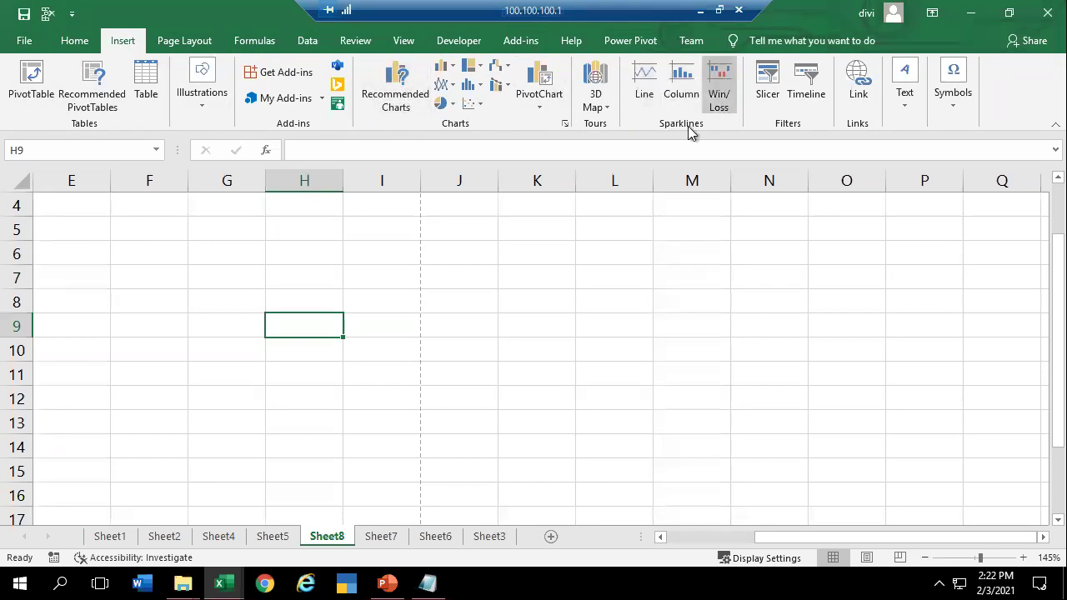
pyautogui.click(174, 41)
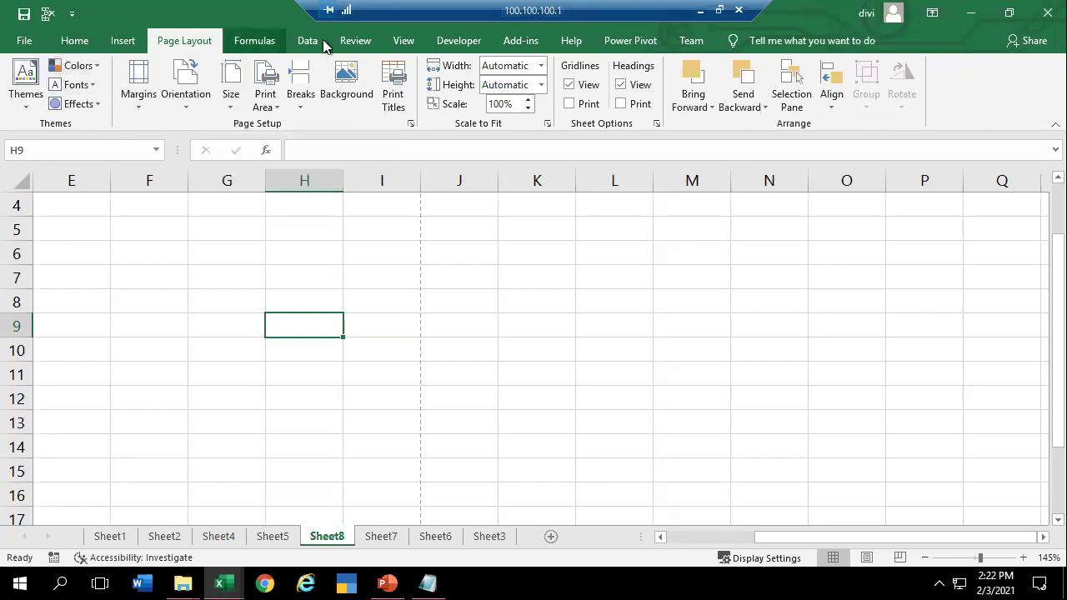
pyautogui.click(133, 109)
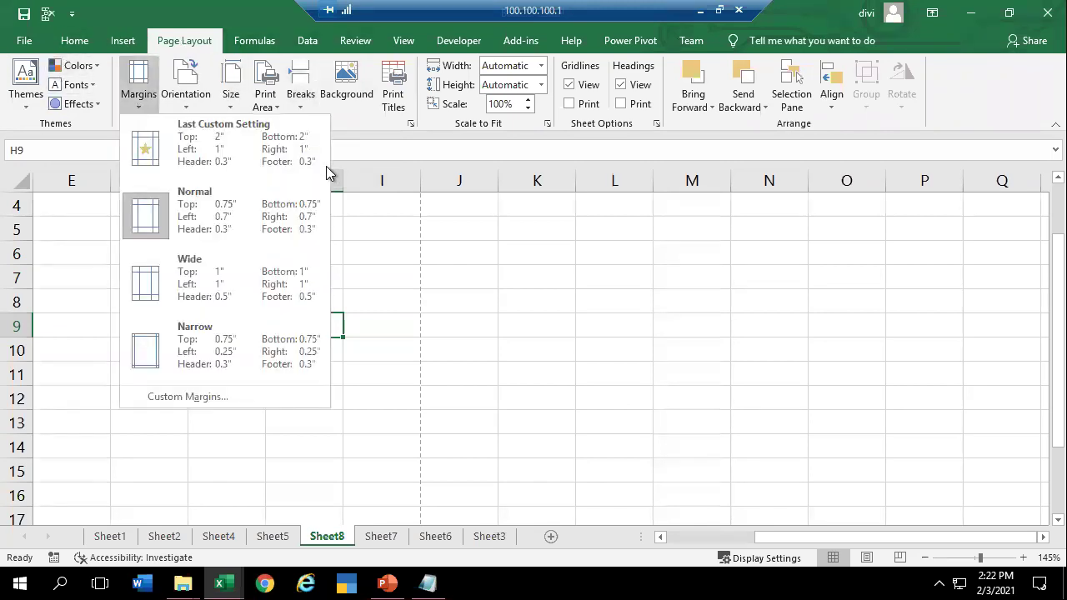
pyautogui.click(401, 230)
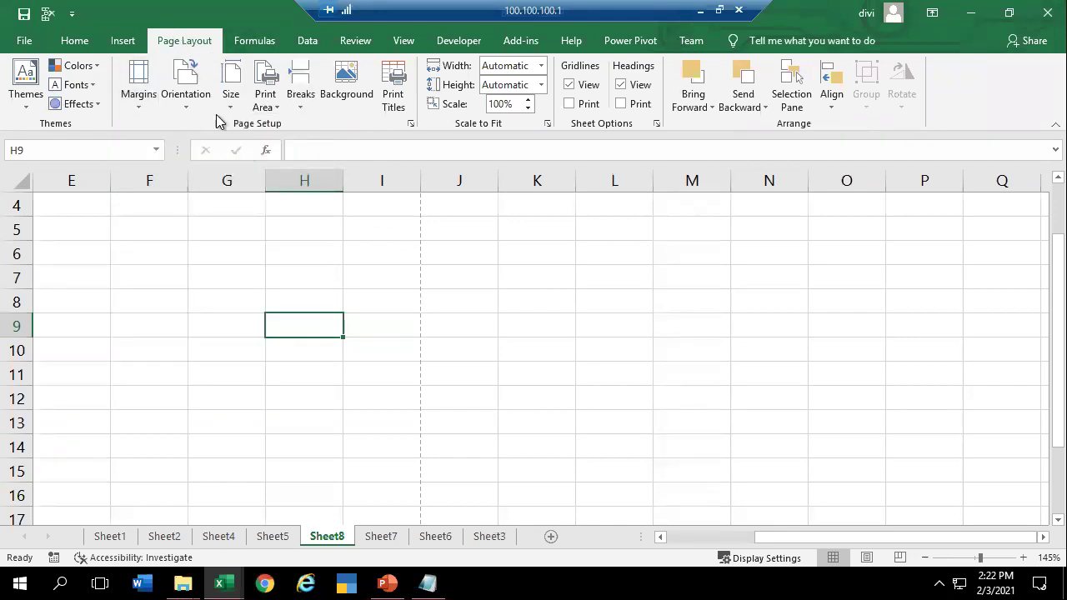
pyautogui.click(240, 52)
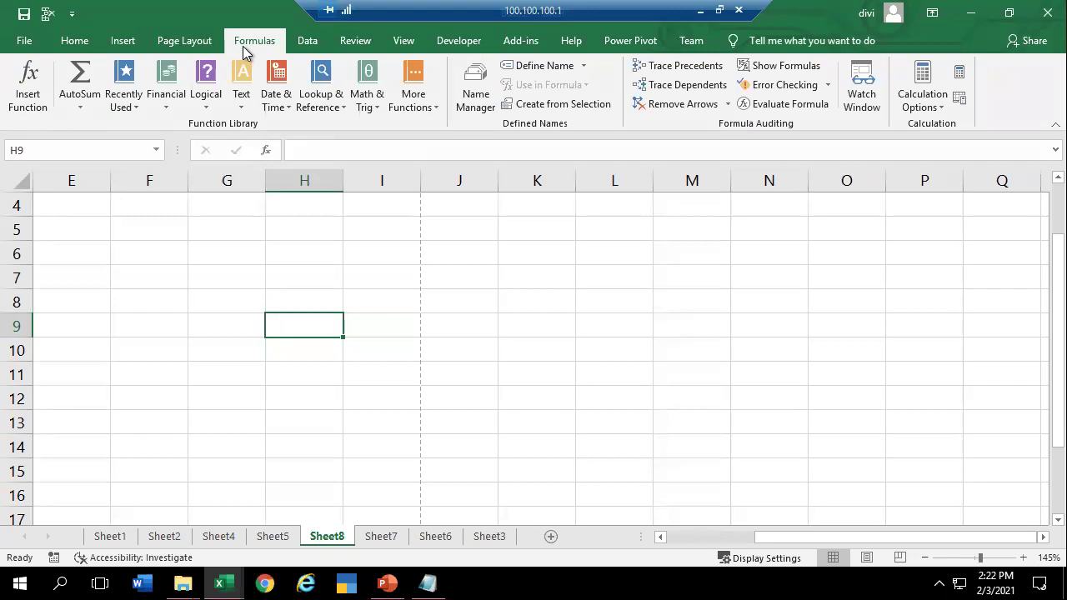
# Look over the Data tab's What-If Analysis options, then the Review and View commands
pyautogui.click(309, 42)
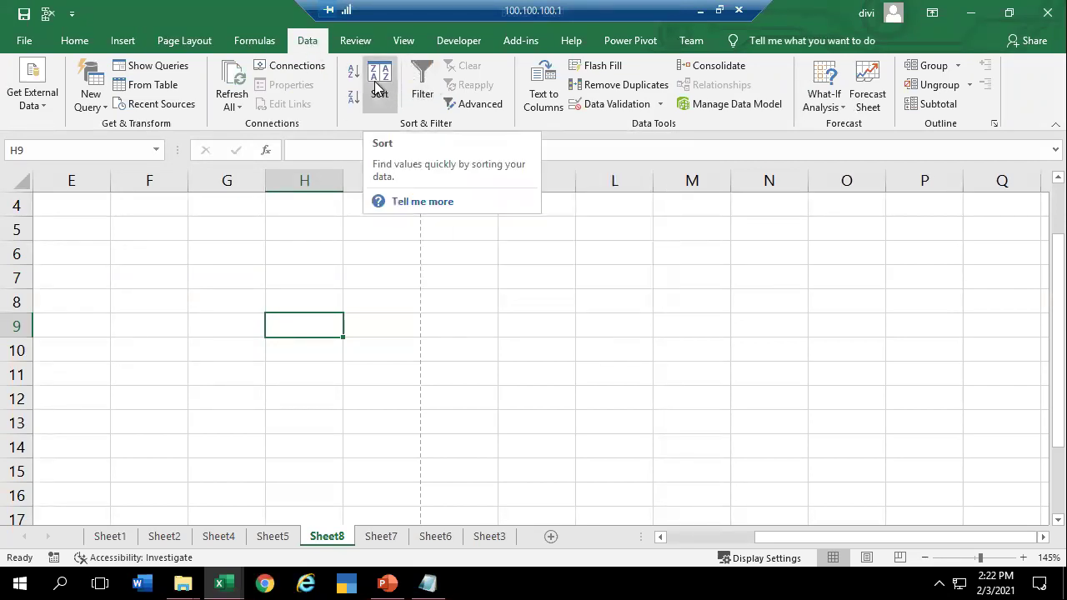
pyautogui.click(840, 108)
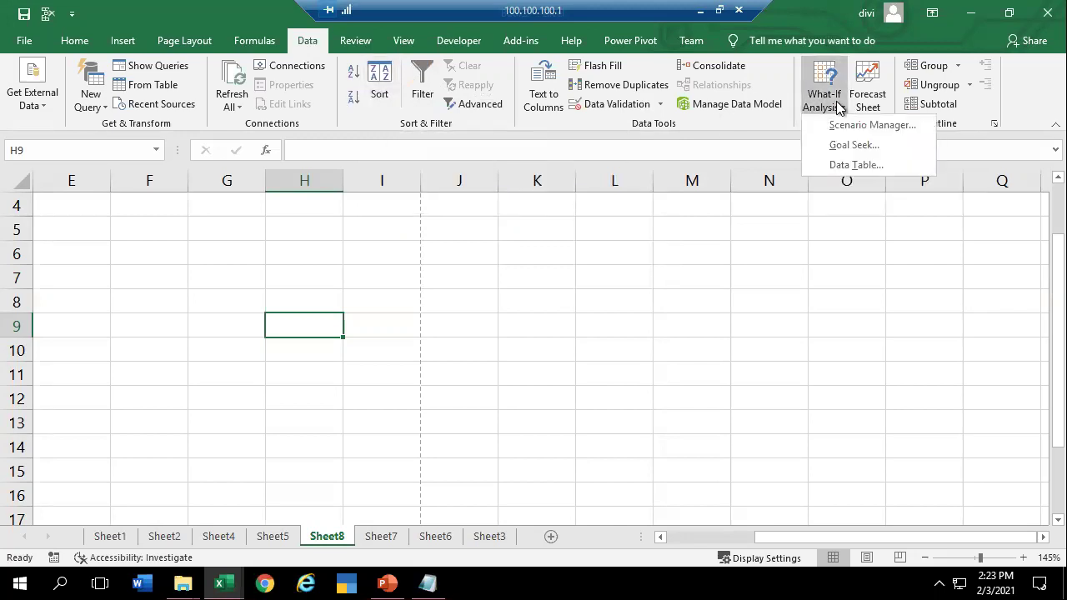
pyautogui.click(491, 250)
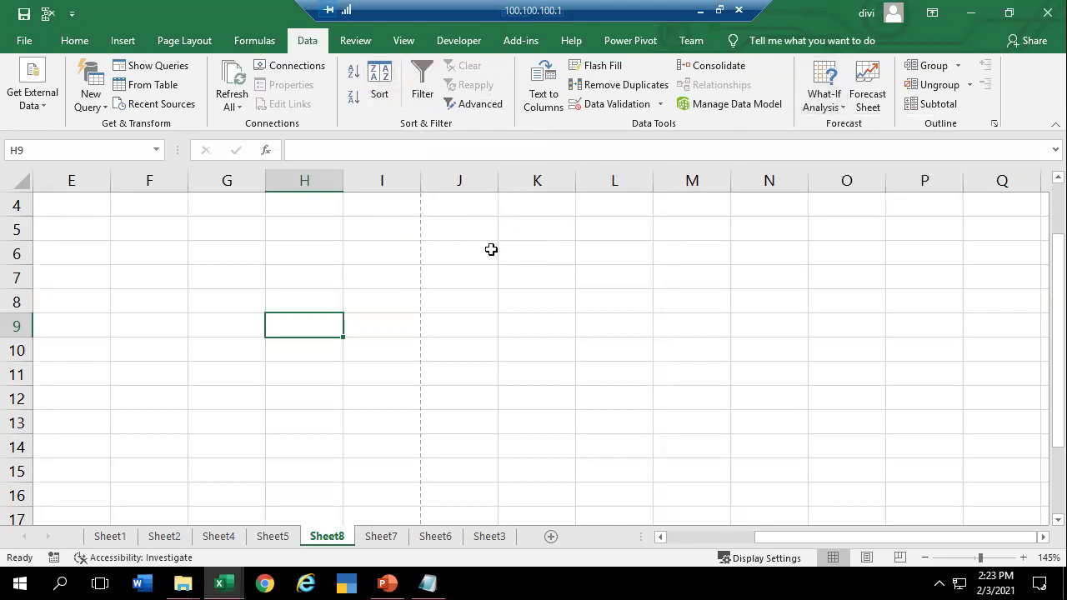
pyautogui.click(362, 43)
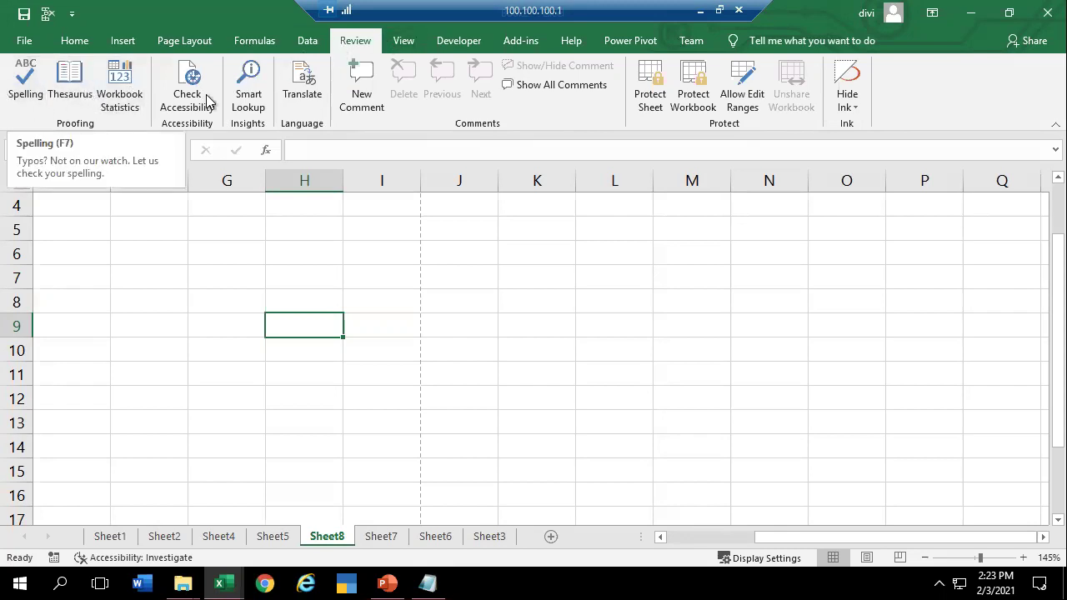
pyautogui.click(402, 46)
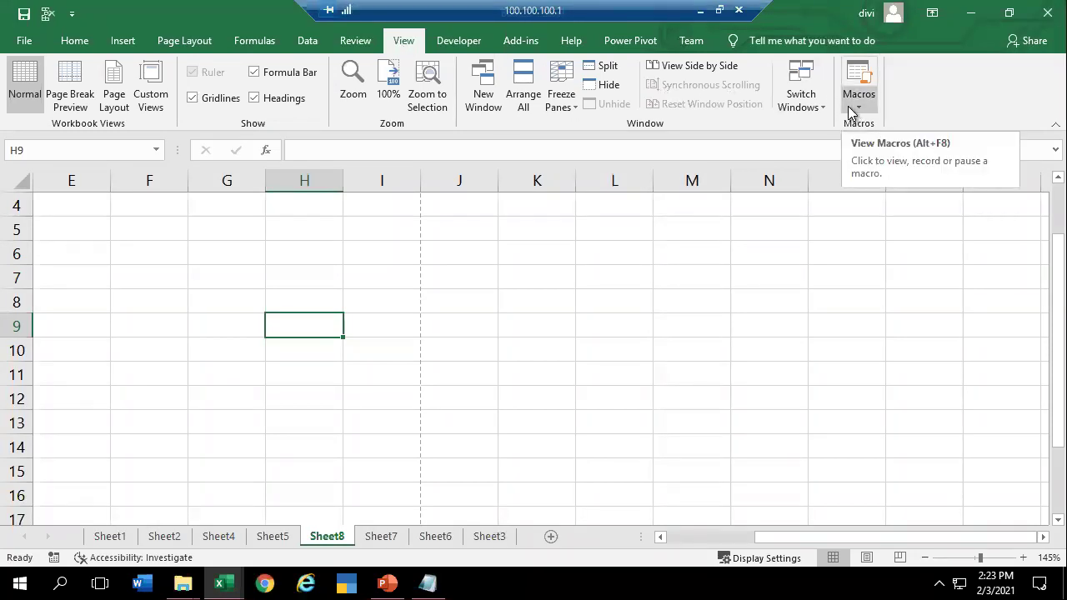
# Select F5:G12 on Sheet8, then pick cells E4 and E1
pyautogui.moveTo(692, 253); pyautogui.dragTo(692, 277)
pyautogui.moveTo(133, 230); pyautogui.dragTo(260, 404)
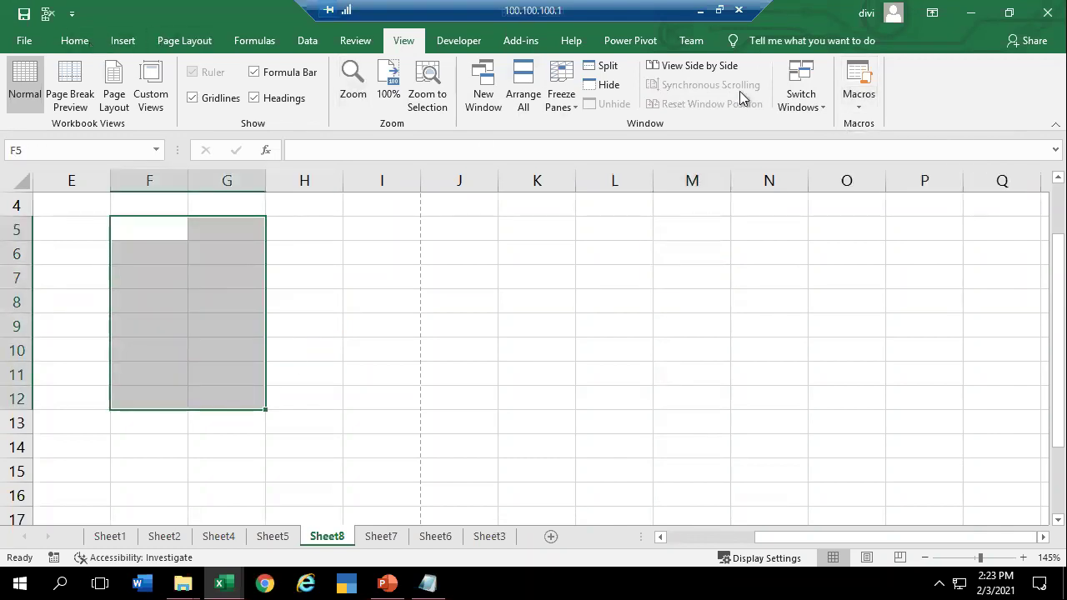
pyautogui.click(72, 205)
pyautogui.scroll(1, 74, 270)
pyautogui.click(47, 204)
# Scan the recent workbooks in Backstage, then show the New page with Blank workbook and templates
pyautogui.click(24, 41)
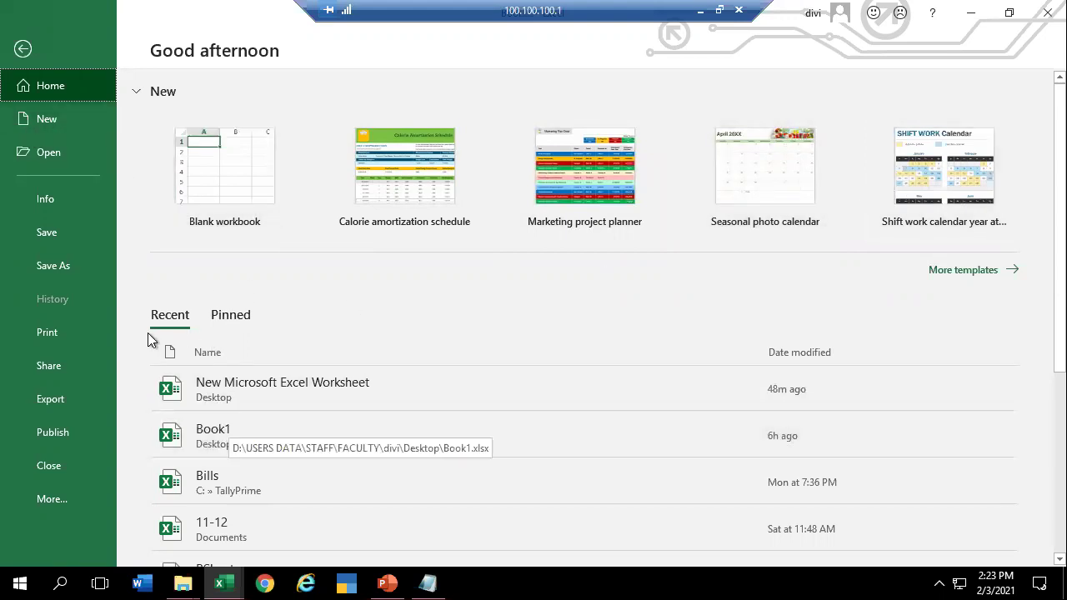
pyautogui.scroll(-3, 246, 438)
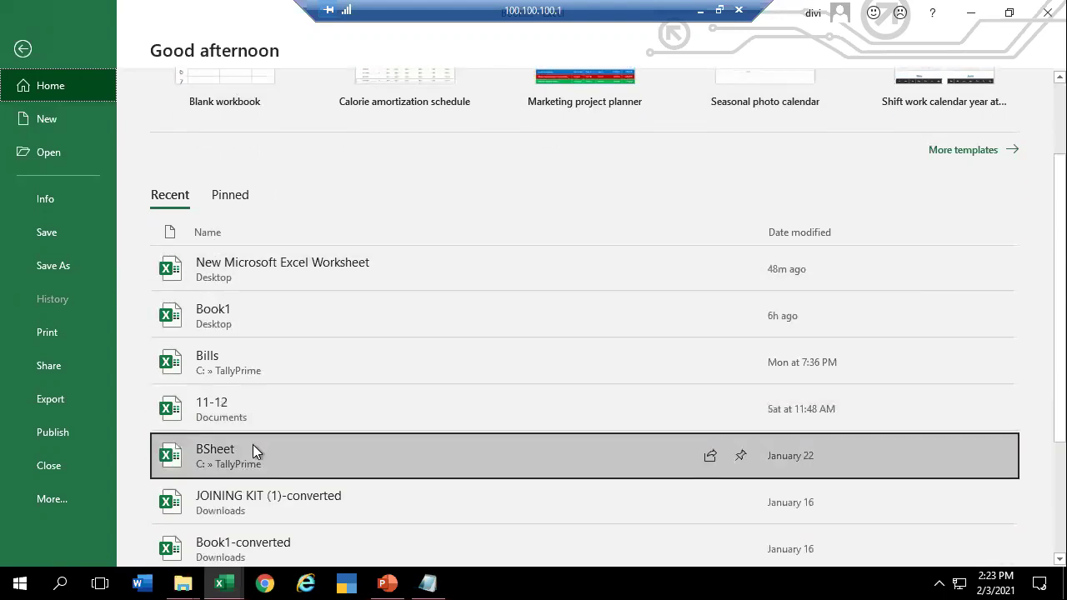
pyautogui.scroll(3, 253, 445)
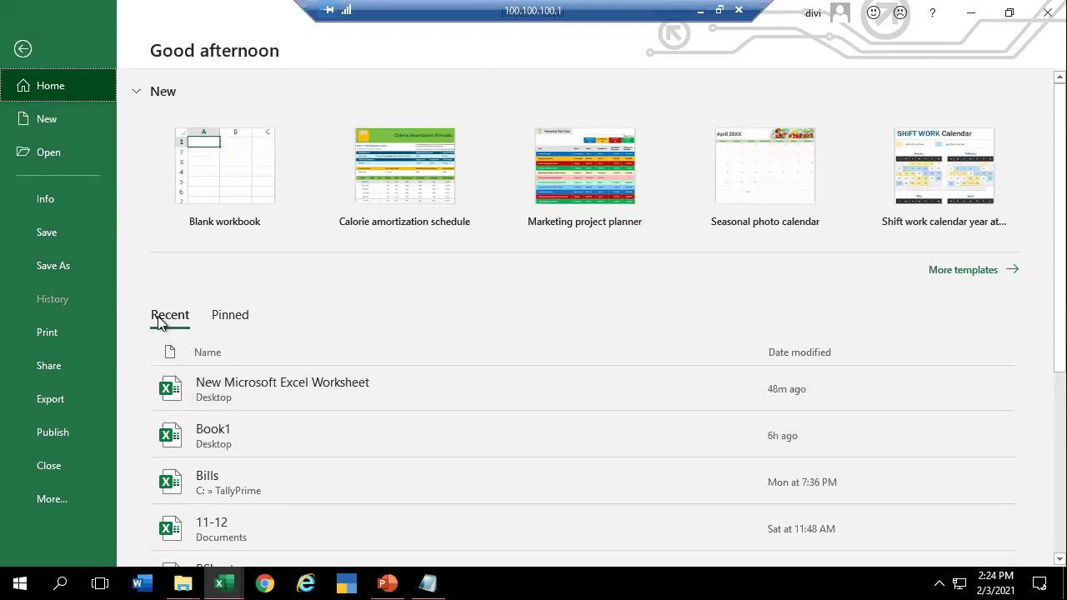
pyautogui.scroll(-4, 254, 419)
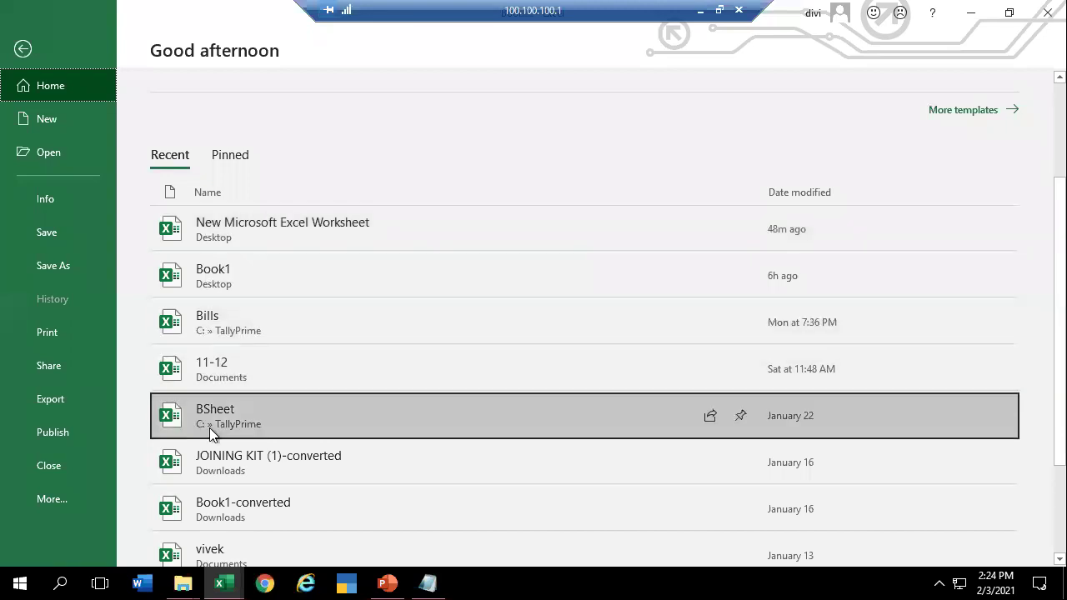
pyautogui.scroll(3, 248, 500)
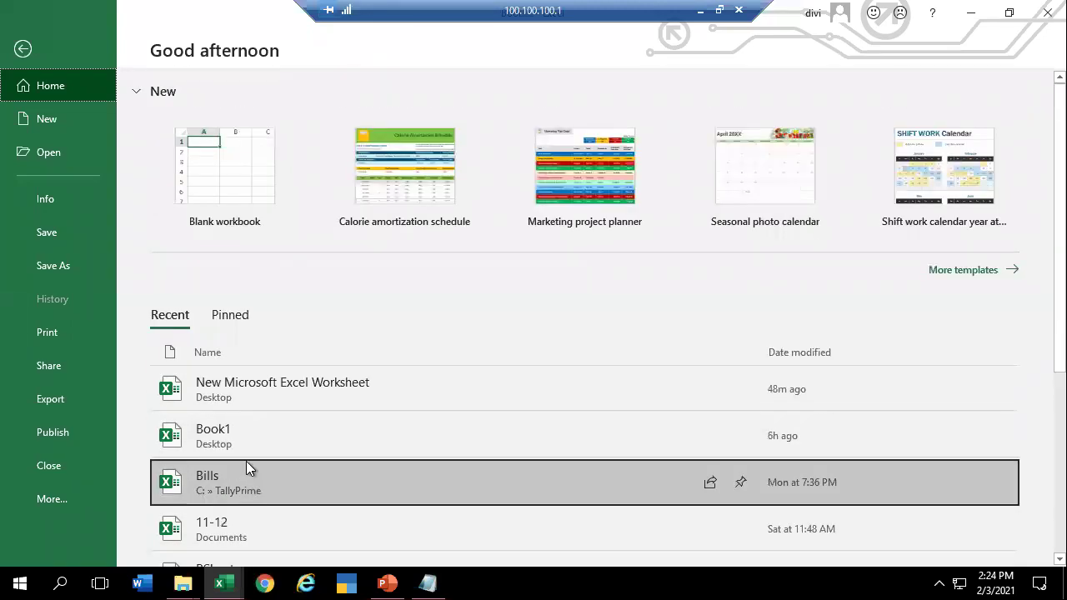
pyautogui.scroll(-3, 214, 509)
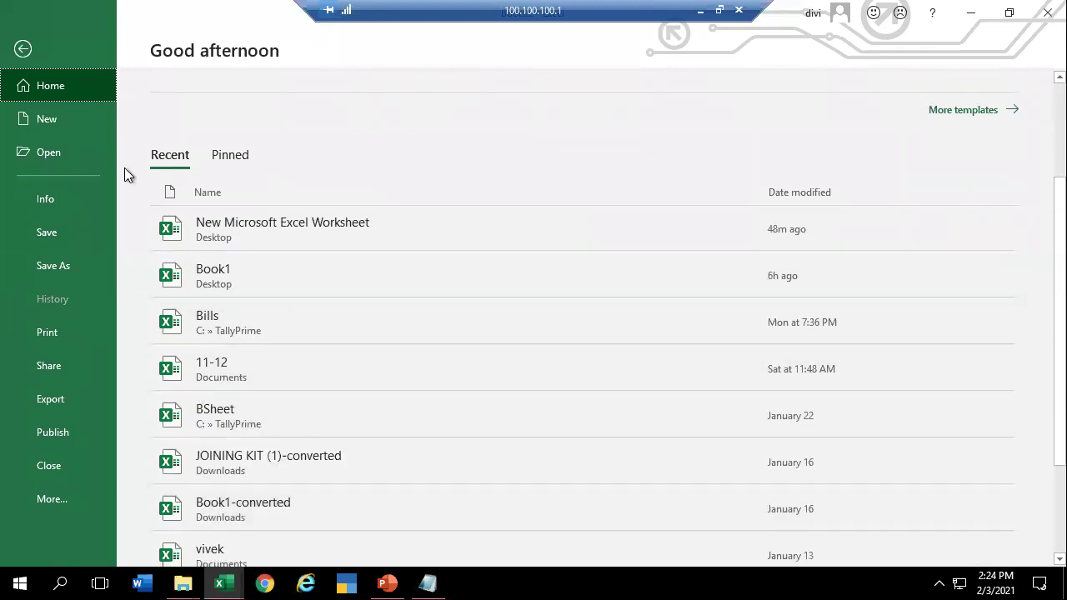
pyautogui.click(31, 118)
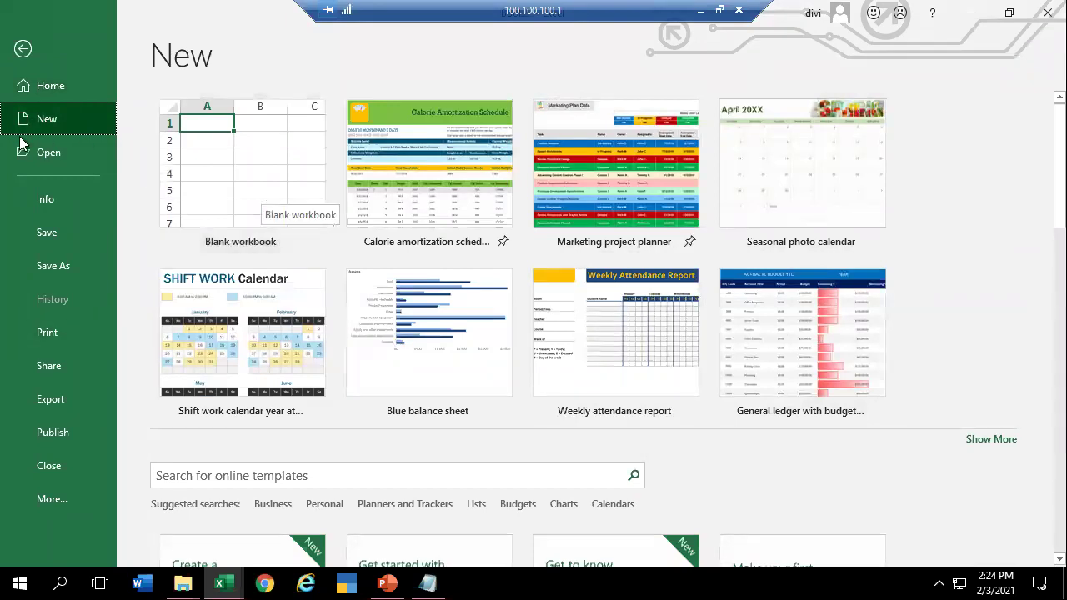
# On the Open page, view the recent Folders list, then the Workbooks list again
pyautogui.click(56, 153)
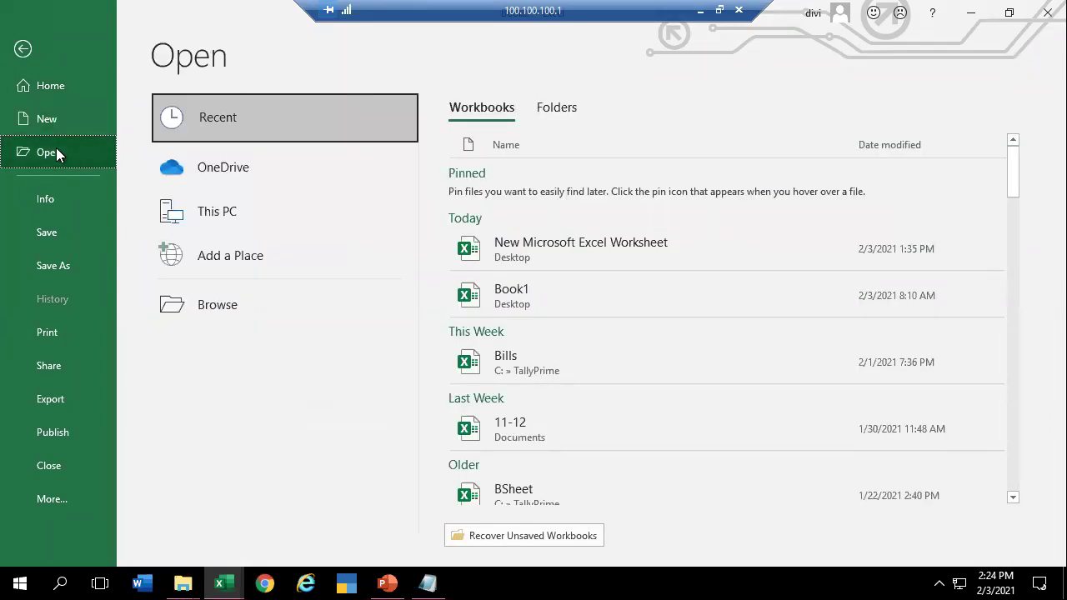
pyautogui.click(554, 111)
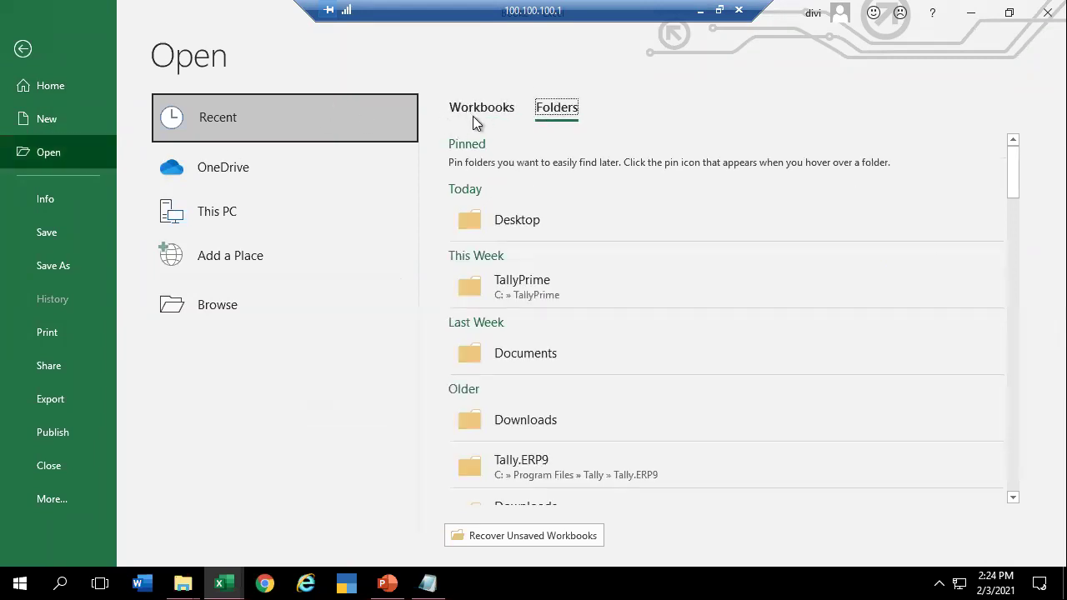
pyautogui.scroll(-3, 616, 309)
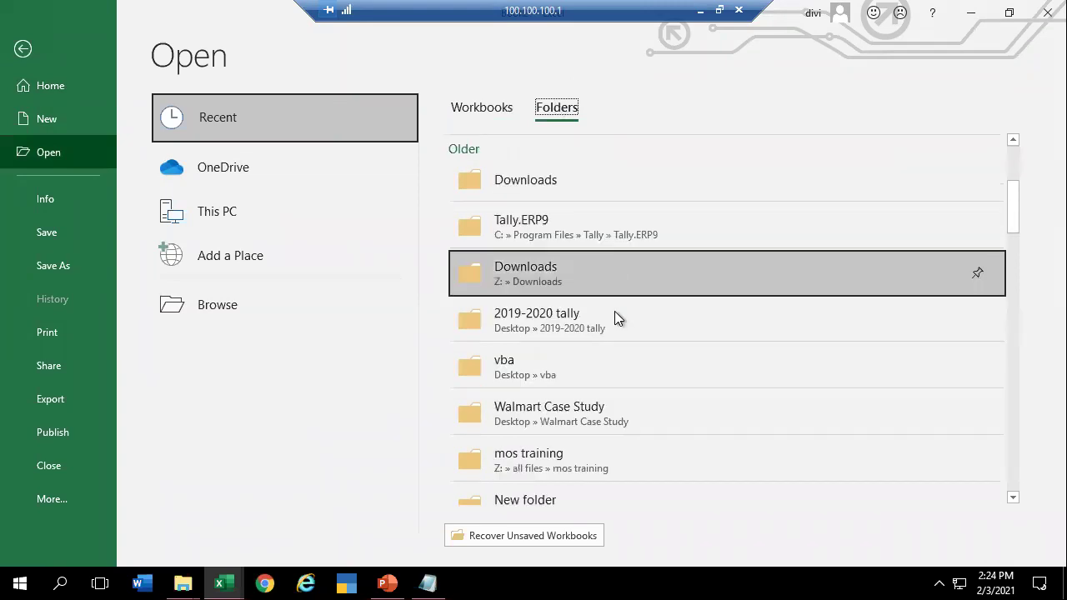
pyautogui.scroll(3, 600, 304)
pyautogui.click(490, 114)
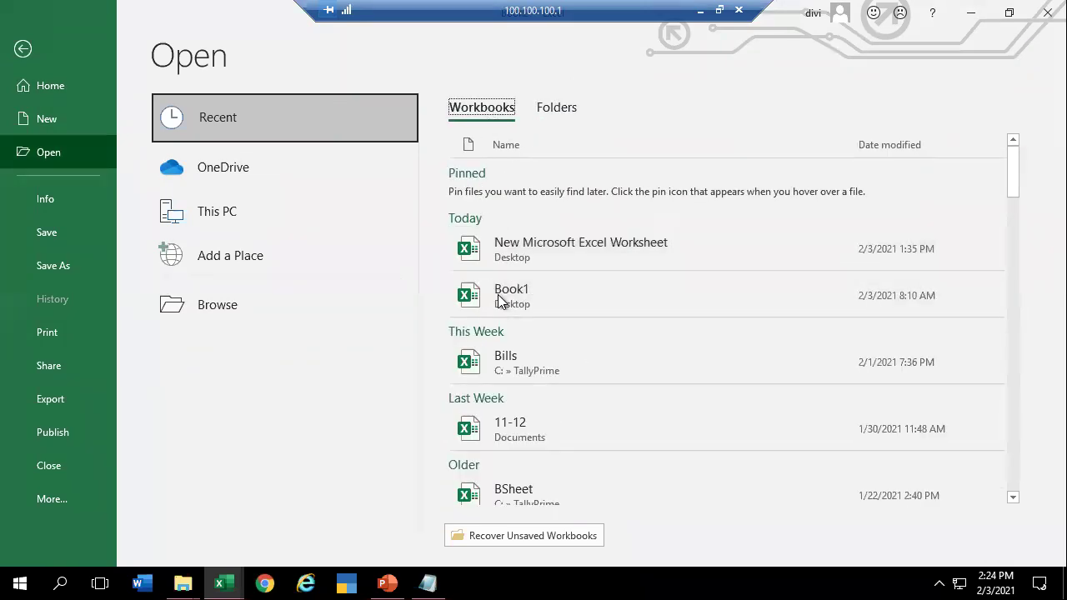
# Scroll through the recent workbooks, then return to the Sheet8 worksheet
pyautogui.scroll(-1, 524, 301)
pyautogui.scroll(-1, 524, 300)
pyautogui.scroll(-1, 508, 278)
pyautogui.scroll(-1, 510, 278)
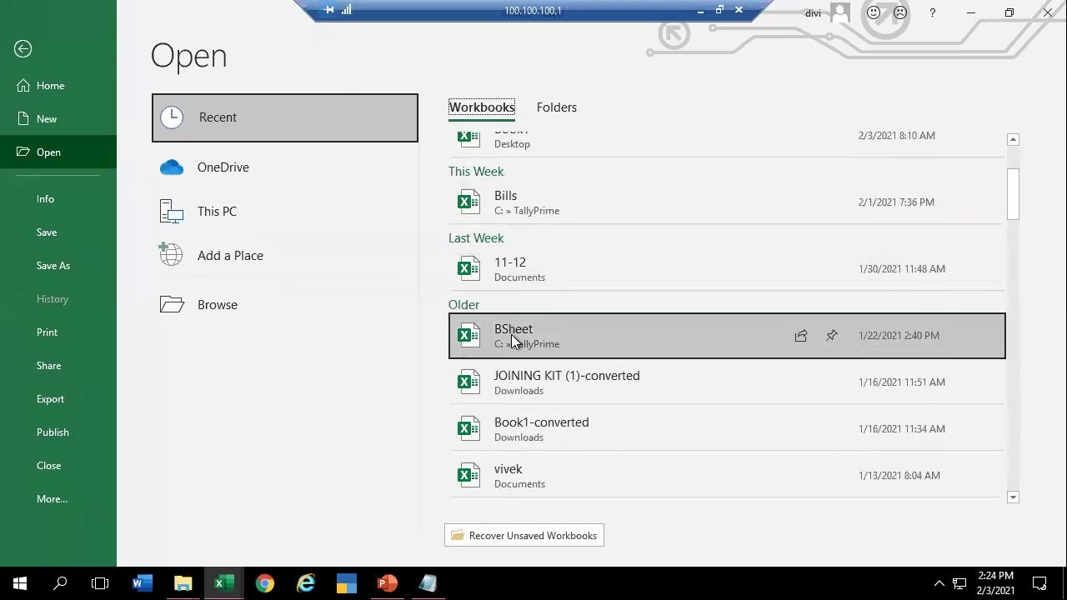
pyautogui.scroll(-2, 511, 334)
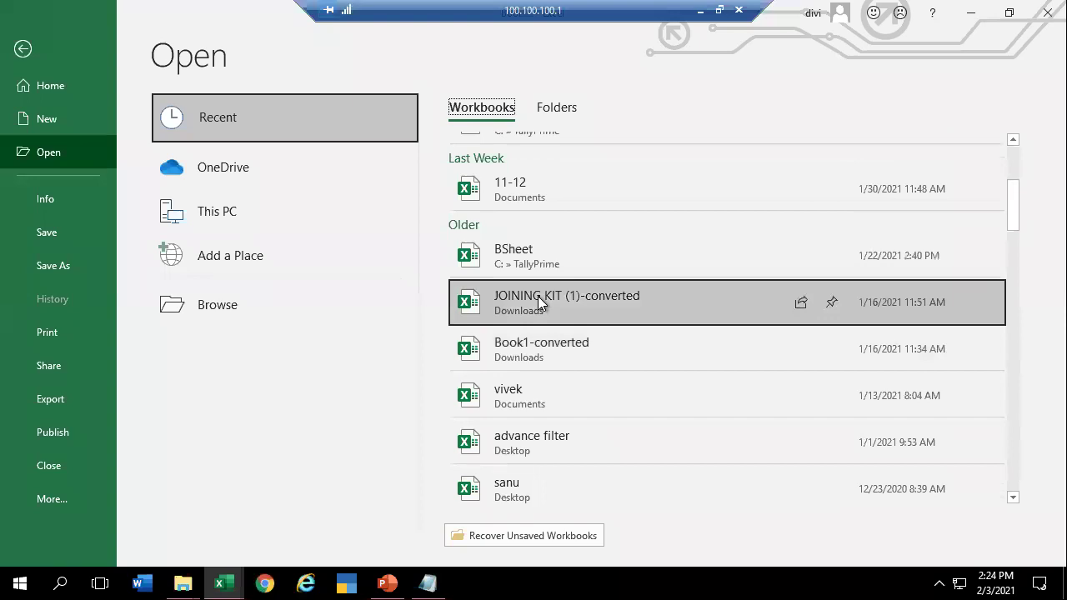
pyautogui.scroll(-1, 538, 301)
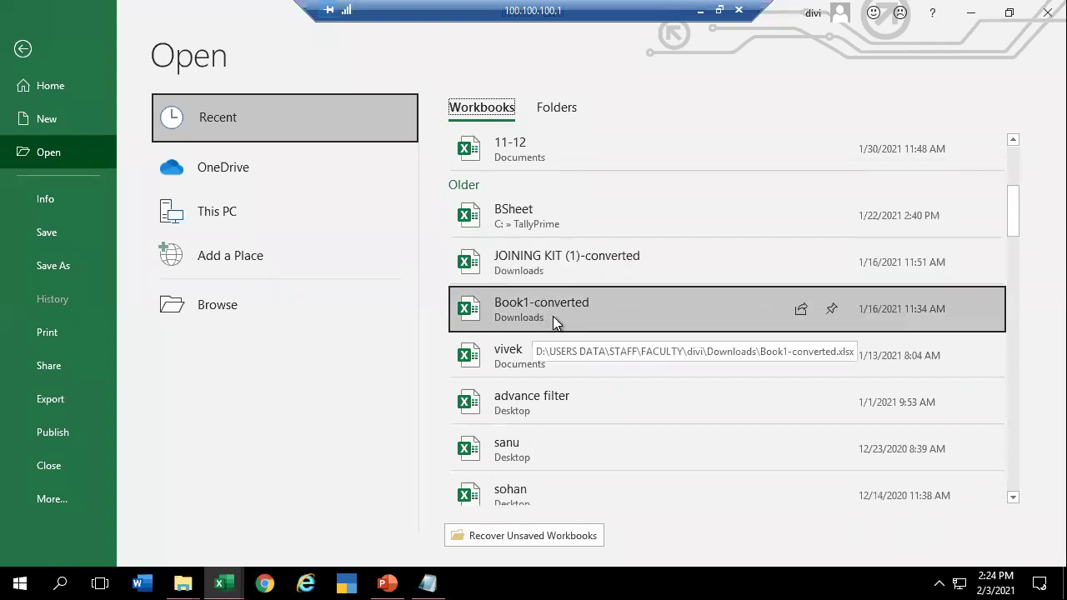
pyautogui.scroll(-1, 544, 372)
pyautogui.scroll(-2, 523, 404)
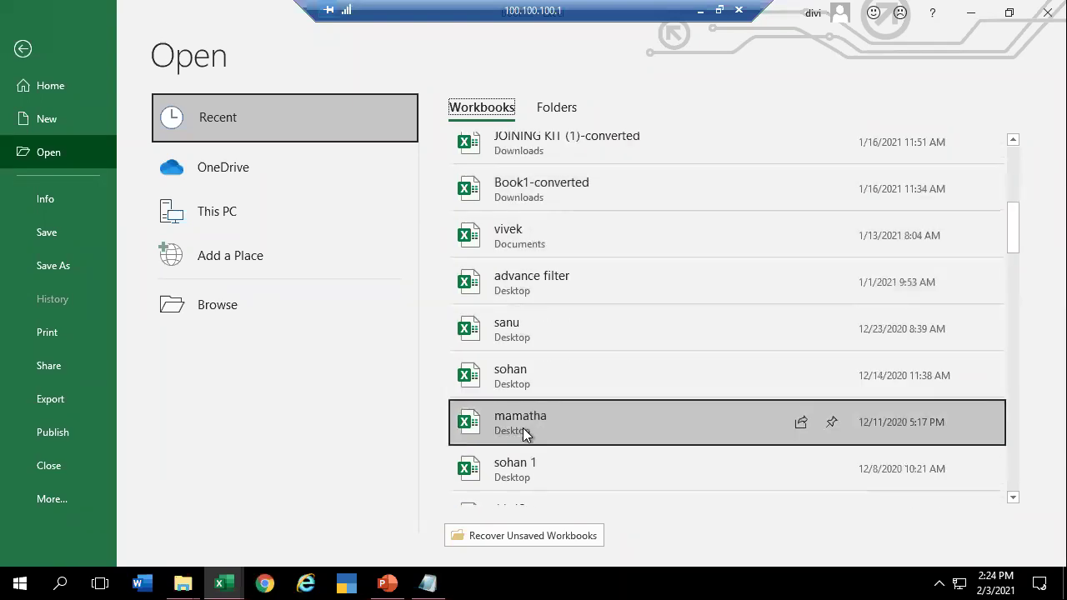
pyautogui.scroll(-1, 526, 427)
pyautogui.scroll(-2, 534, 392)
pyautogui.scroll(3, 533, 440)
pyautogui.scroll(3, 500, 353)
pyautogui.scroll(3, 503, 294)
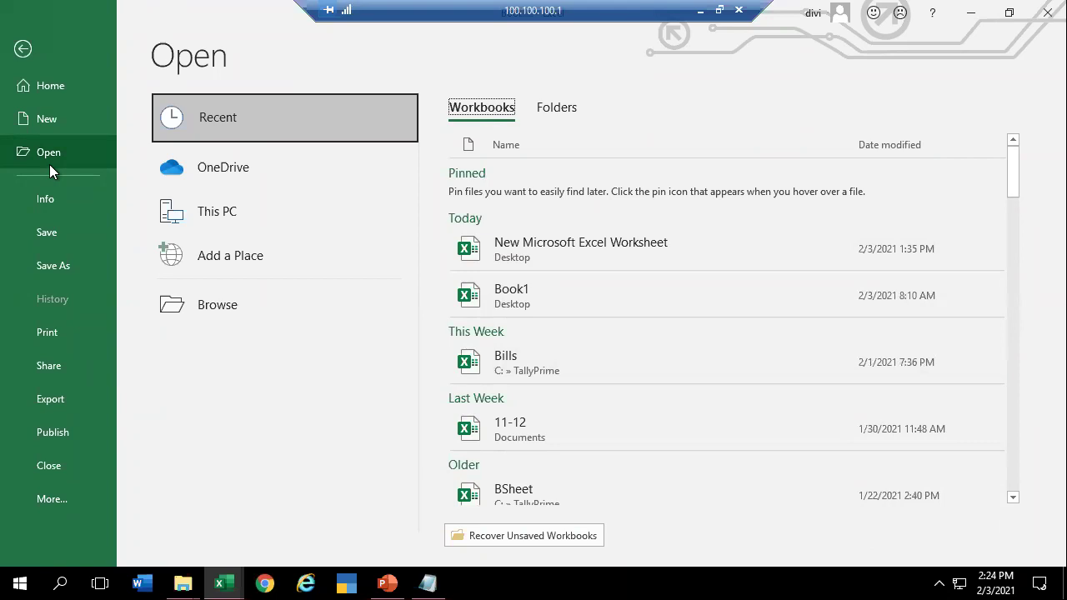
pyautogui.click(23, 49)
# Launch Notepad with Win+R, write 'ctrl+n' as the first line, minimize it and select H5 in Excel
pyautogui.press('super+r')
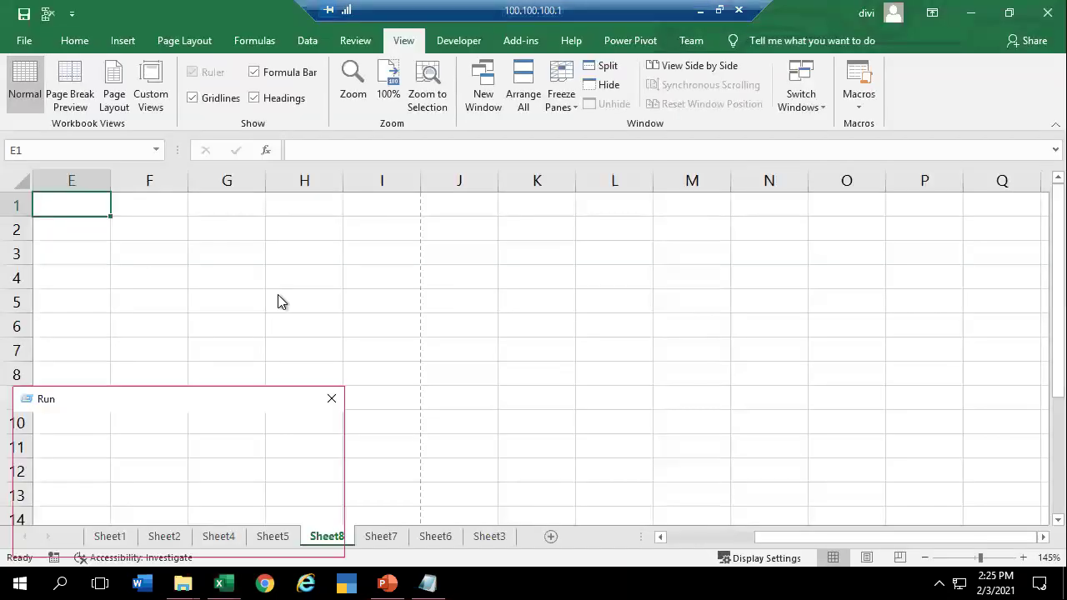
pyautogui.click(114, 537)
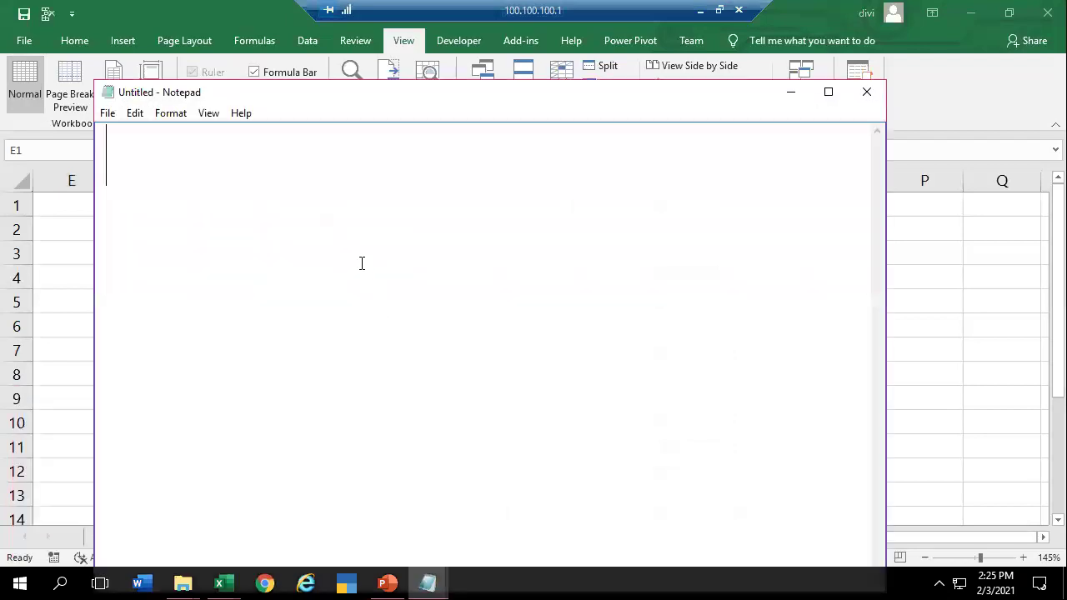
pyautogui.write('c')
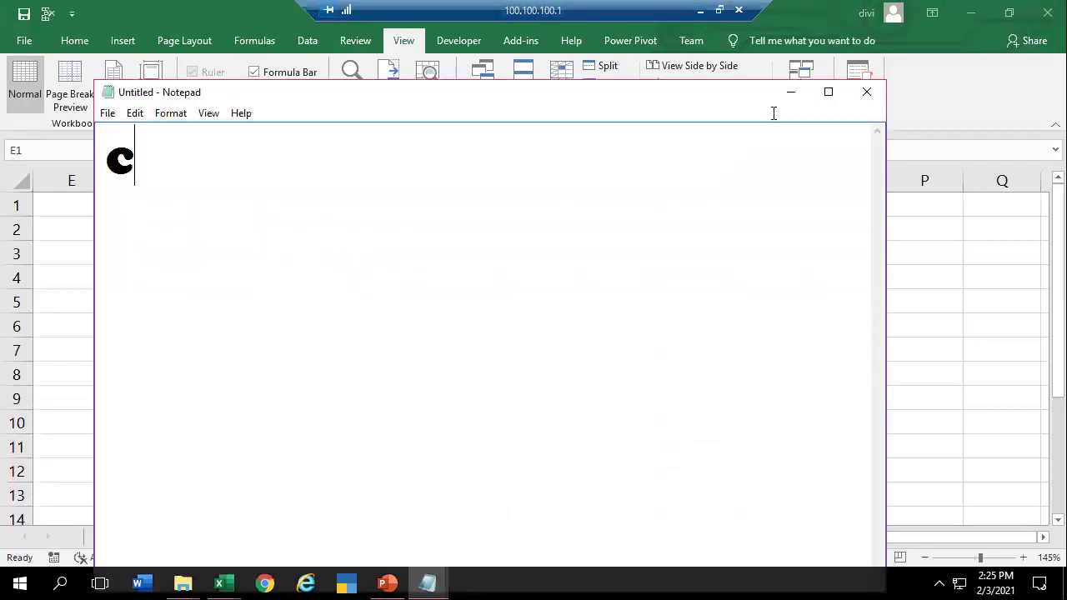
pyautogui.write('trl')
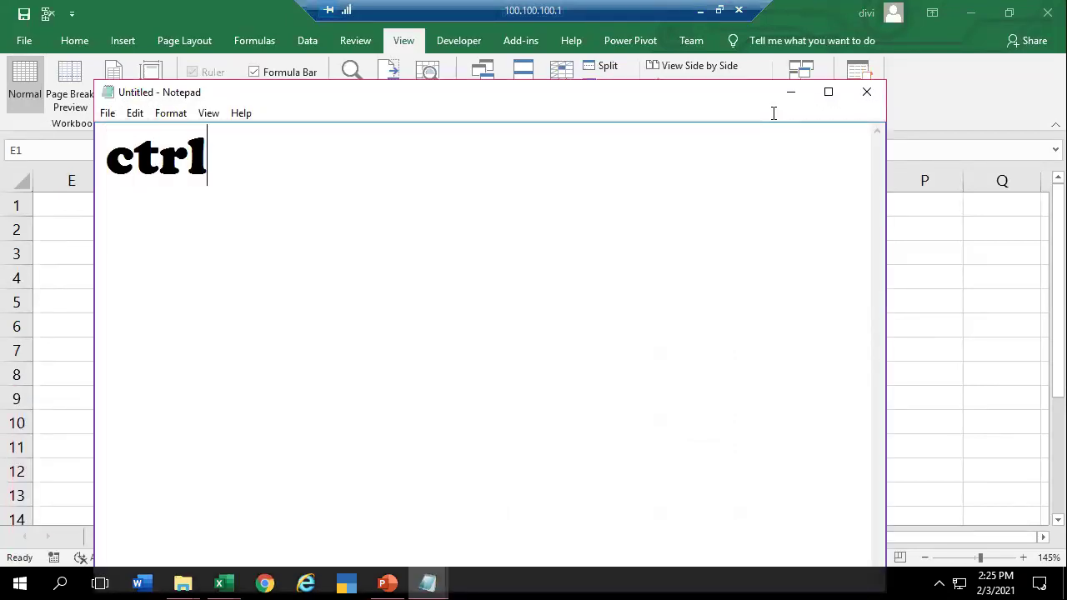
pyautogui.write('+n')
pyautogui.press('Return')
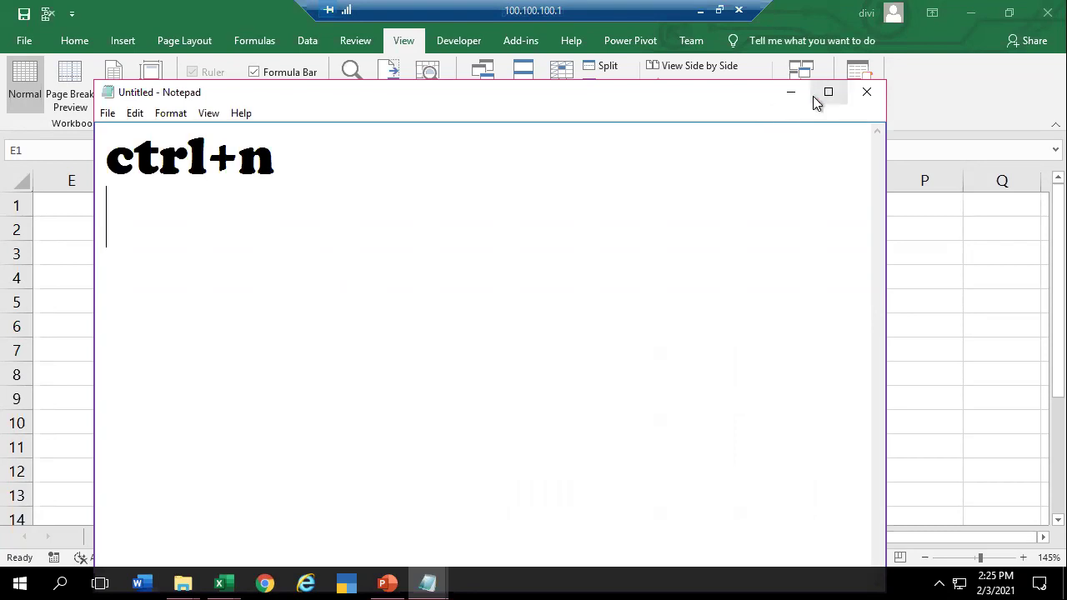
pyautogui.click(280, 172)
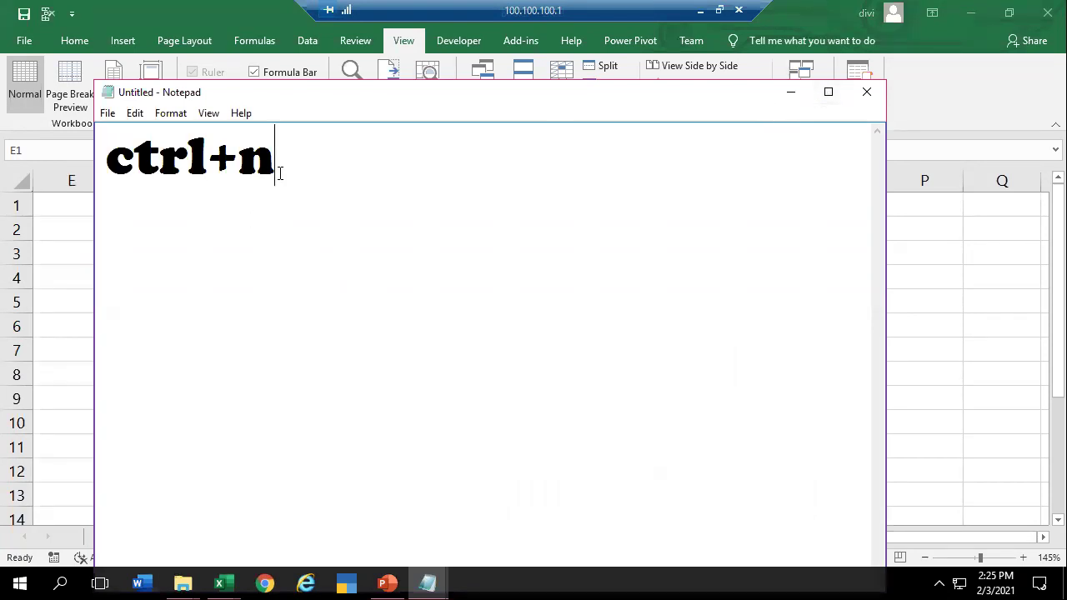
pyautogui.press('Down')
pyautogui.click(793, 93)
pyautogui.click(311, 308)
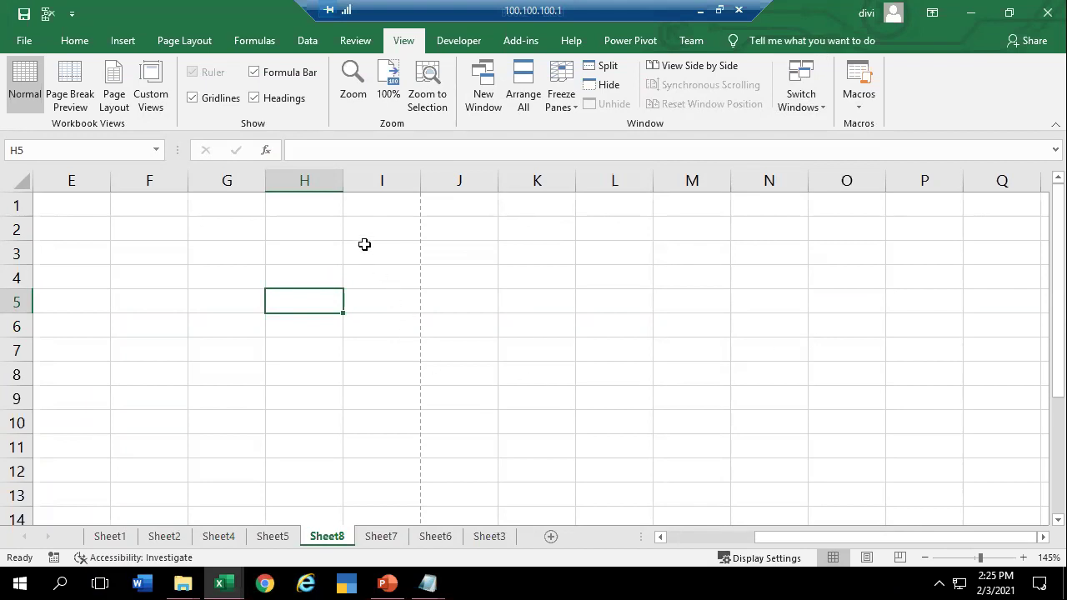
# Open the recent BSheet workbook from the Open page's Recent list
pyautogui.click(249, 234)
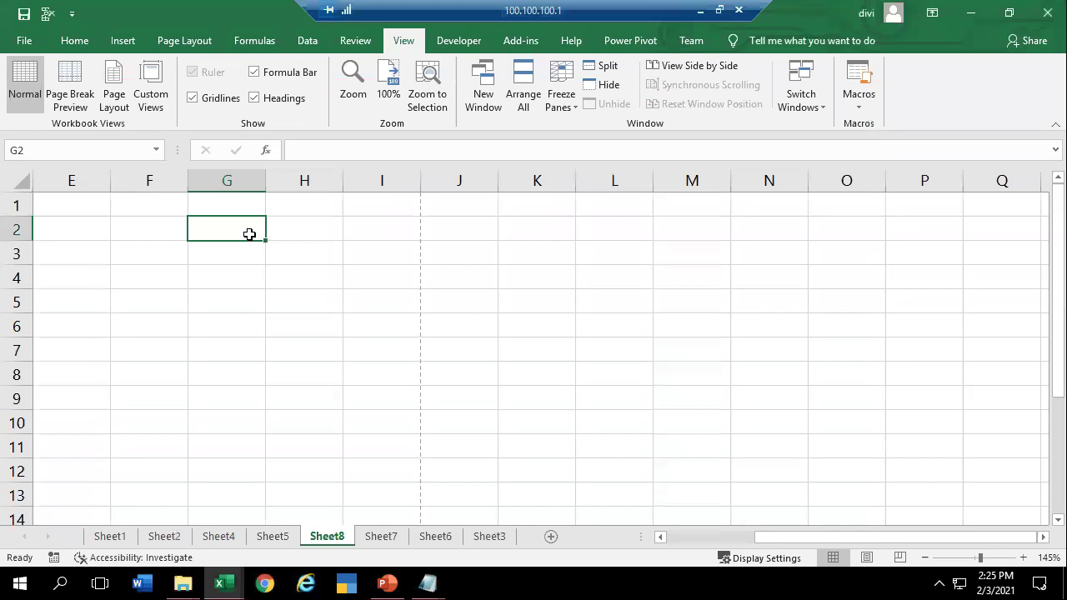
pyautogui.hotkey('ctrl', 'o')
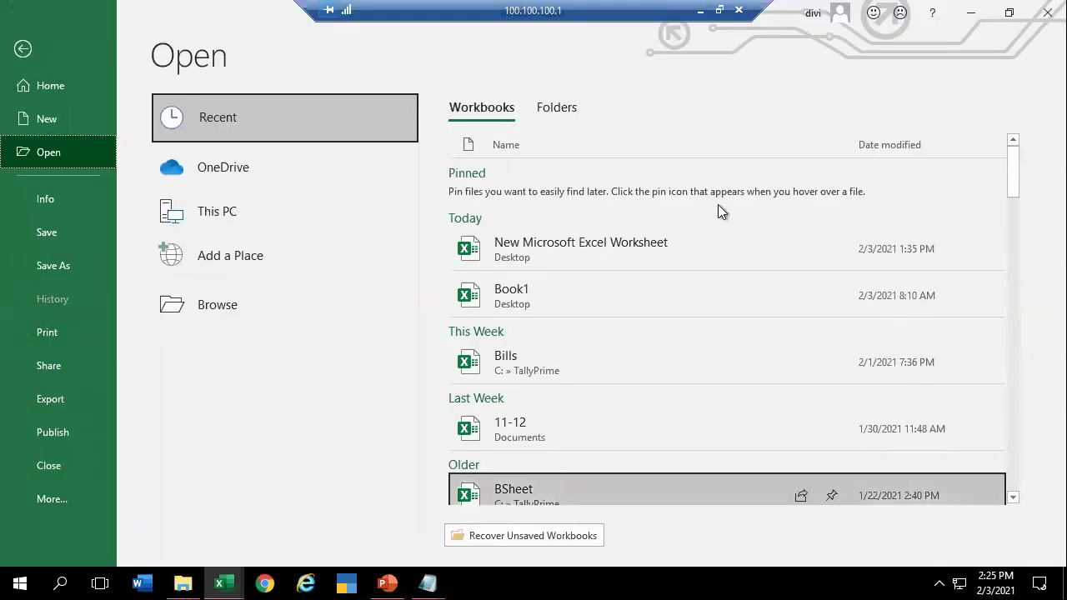
pyautogui.scroll(-1, 694, 442)
pyautogui.scroll(-1, 695, 451)
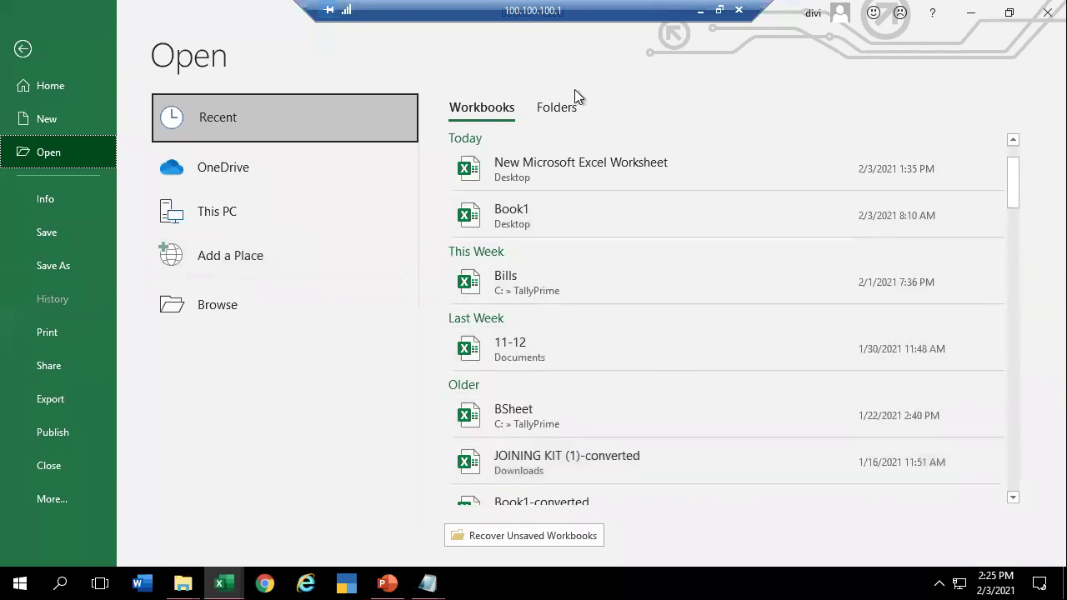
pyautogui.scroll(-2, 611, 331)
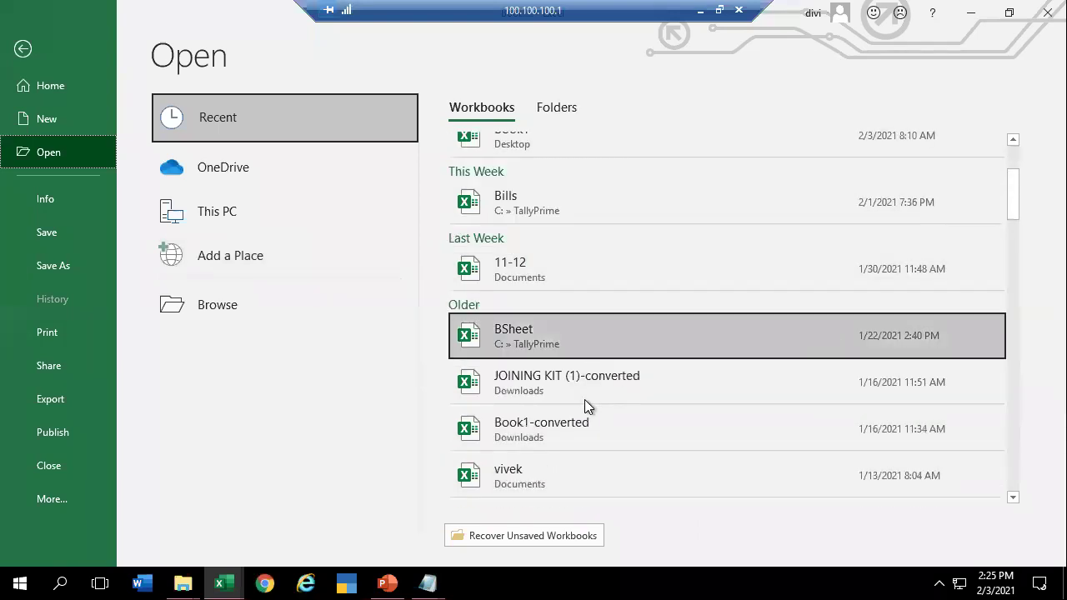
pyautogui.click(505, 335)
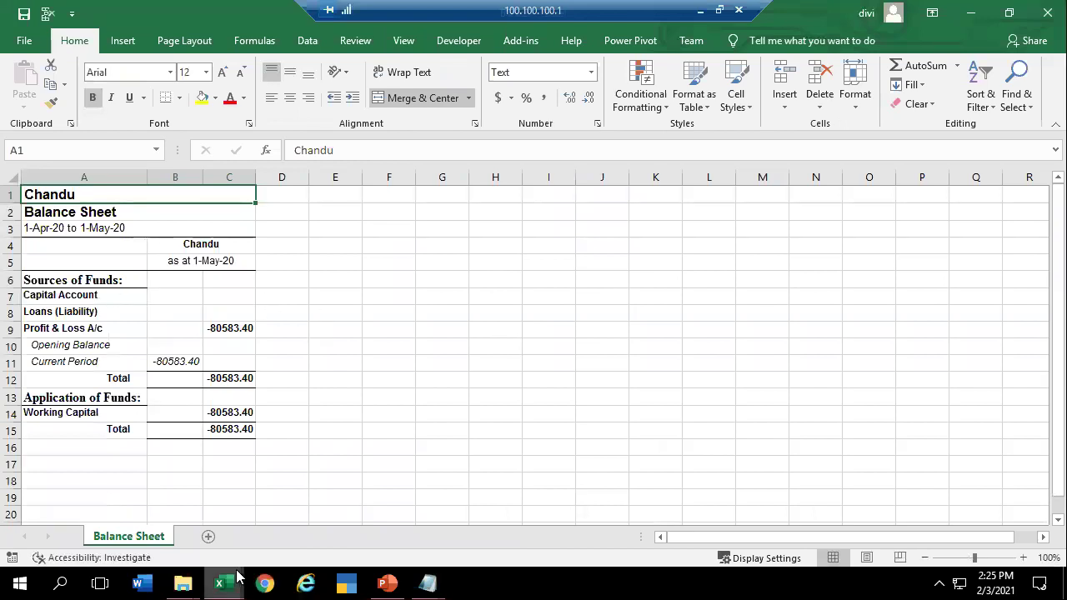
# Switch back to Book2's blank Sheet8 and select cell H9
pyautogui.moveTo(224, 581)
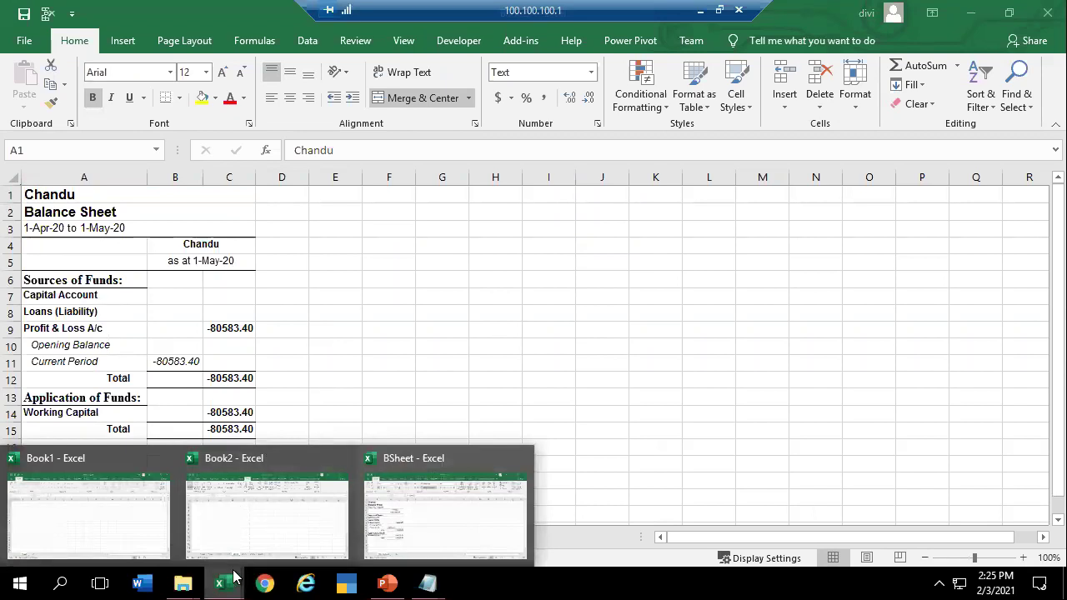
pyautogui.click(234, 510)
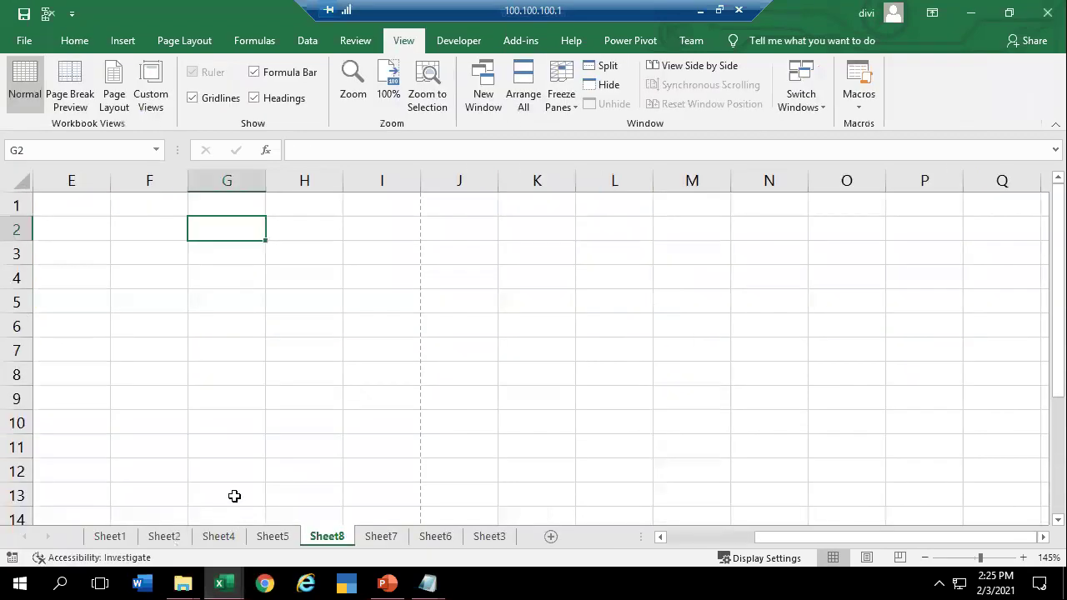
pyautogui.click(274, 397)
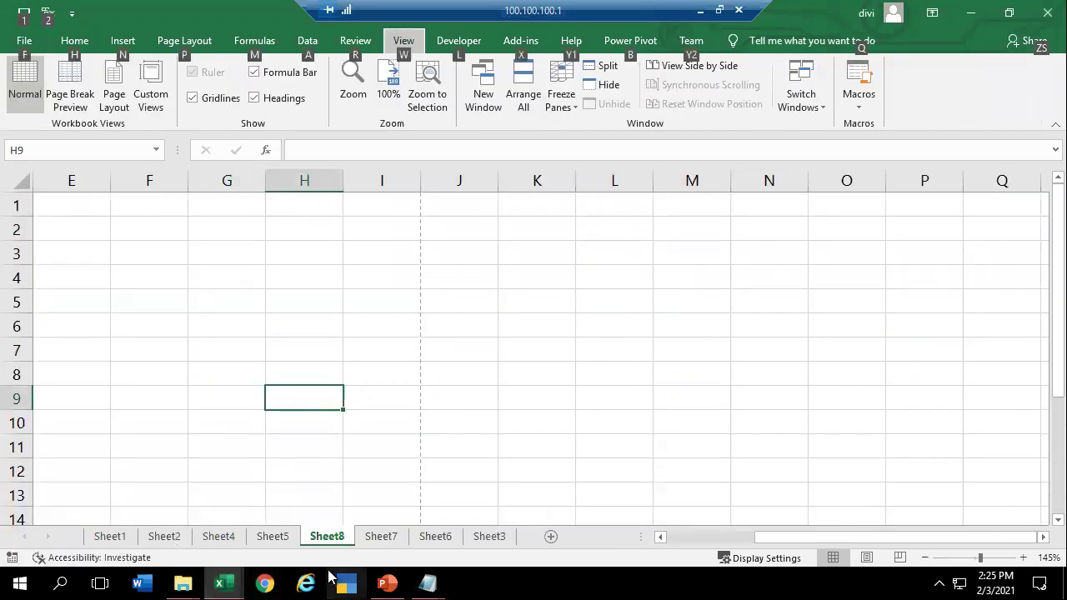
# Bring the shortcut notes forward, add a 'ctrl+o' line and describe ctrl+n as 'new work book'
pyautogui.click(427, 583)
pyautogui.click(513, 529)
pyautogui.write('c')
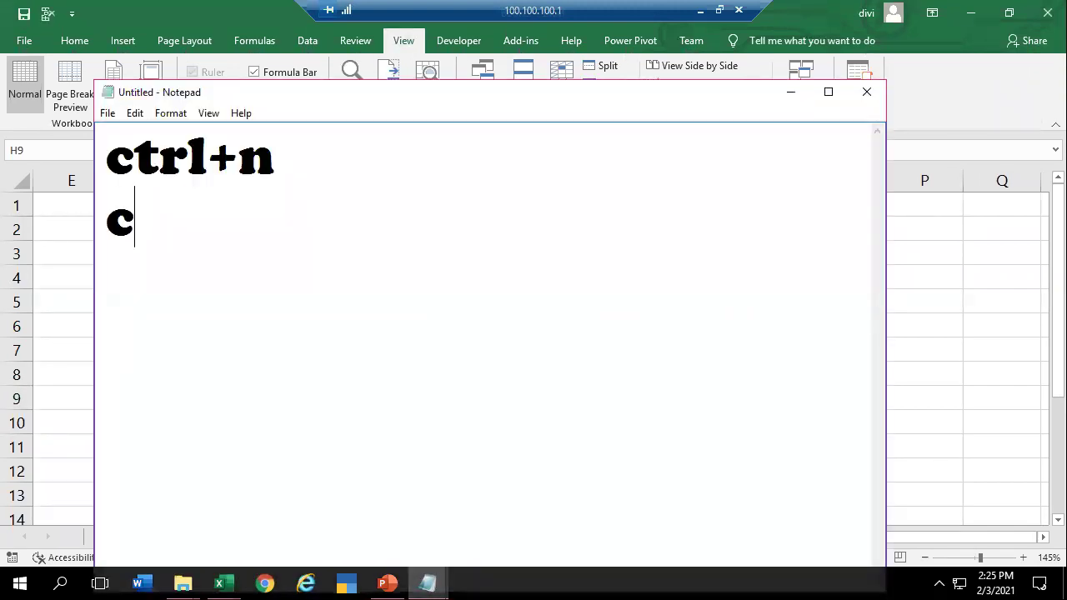
pyautogui.write('t')
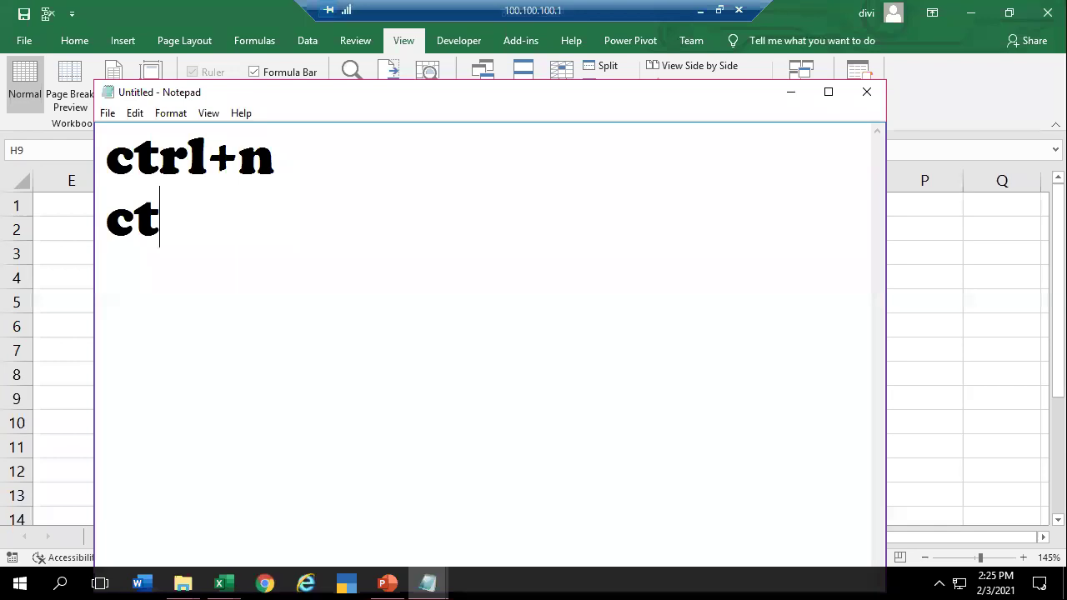
pyautogui.write('rl+')
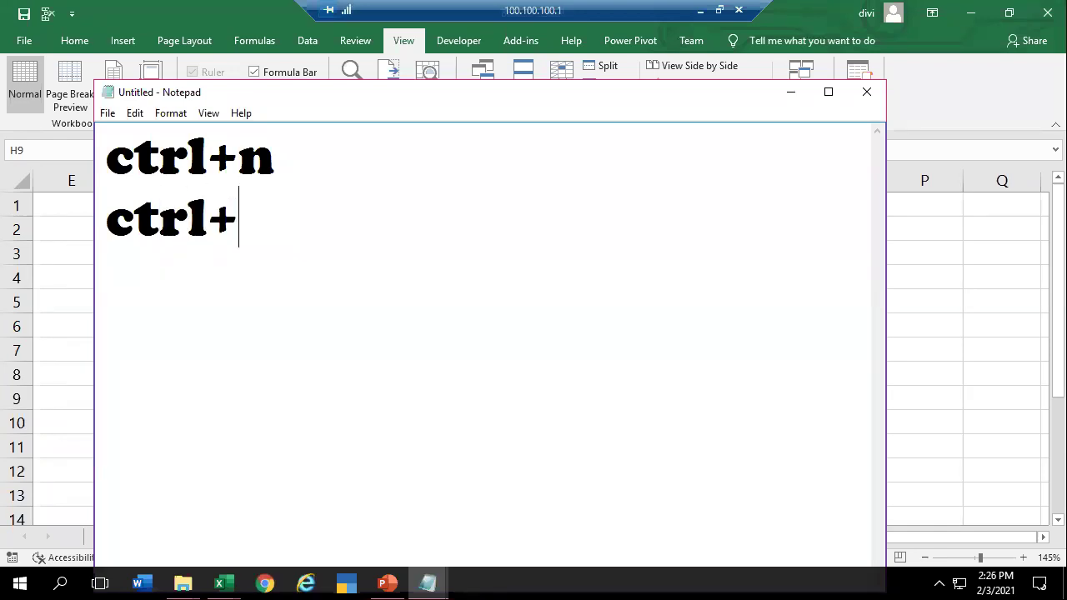
pyautogui.write('o')
pyautogui.press('Return')
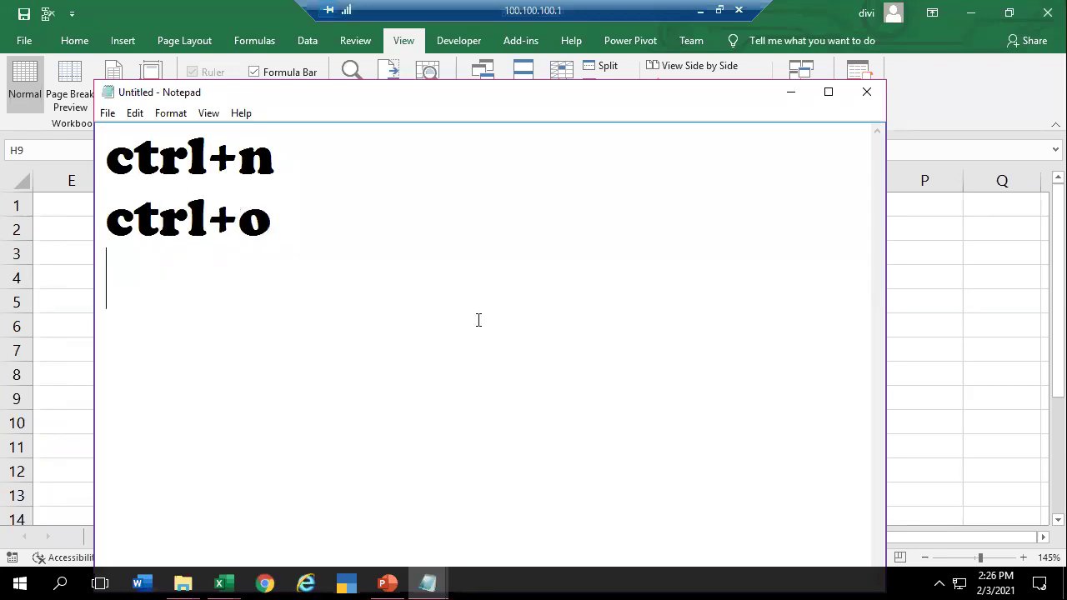
pyautogui.click(298, 153)
pyautogui.write('opr')
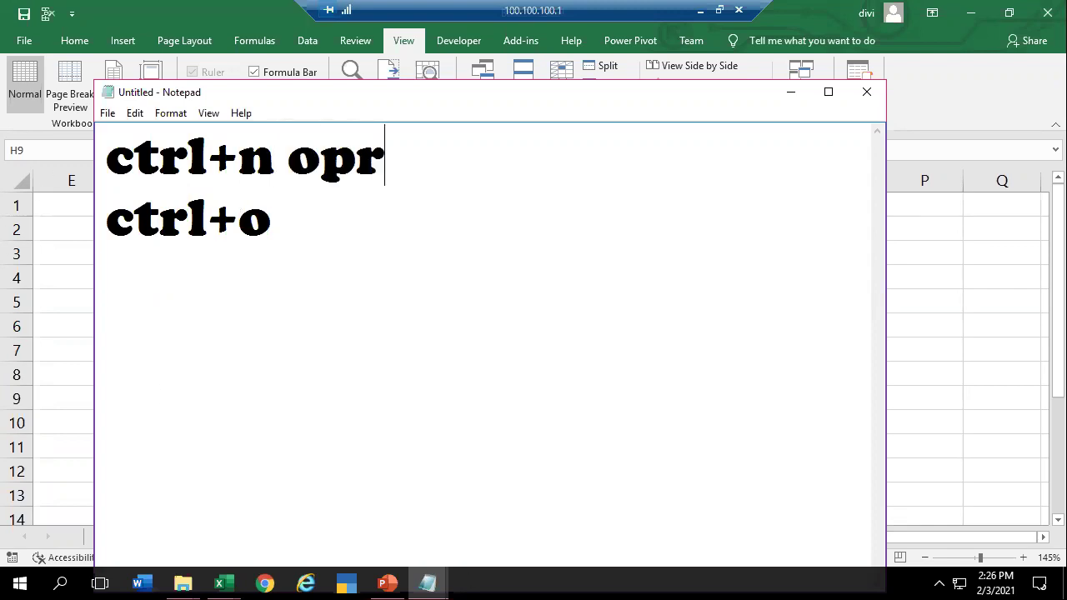
pyautogui.write('n')
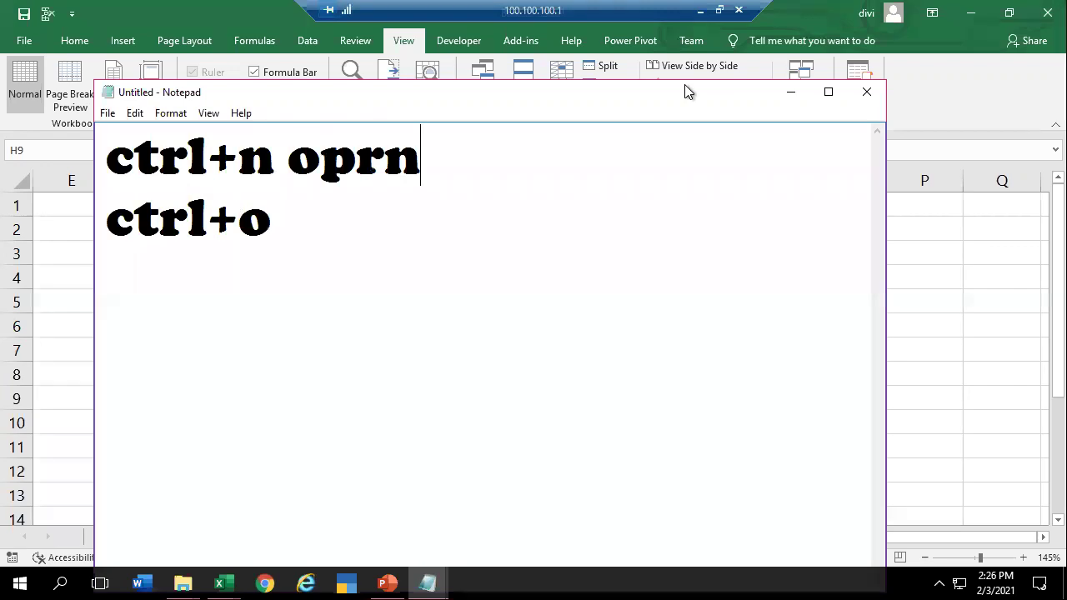
pyautogui.press('BackSpace')
pyautogui.press('BackSpace')
pyautogui.write('en')
pyautogui.press('BackSpace')
pyautogui.press('BackSpace')
pyautogui.press('BackSpace')
pyautogui.press('BackSpace')
pyautogui.write('n')
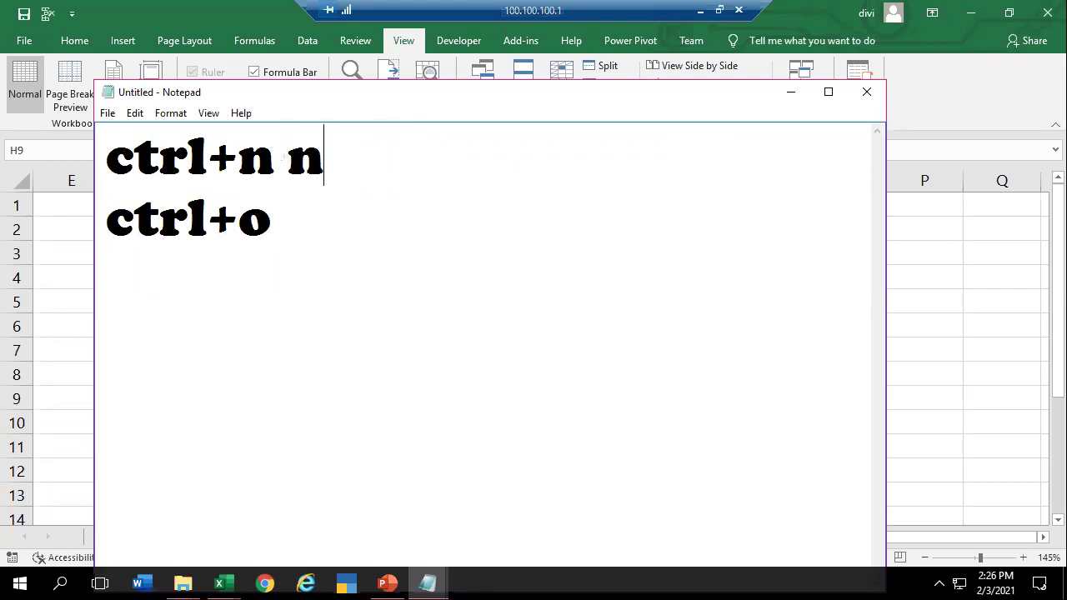
pyautogui.write('ew wo')
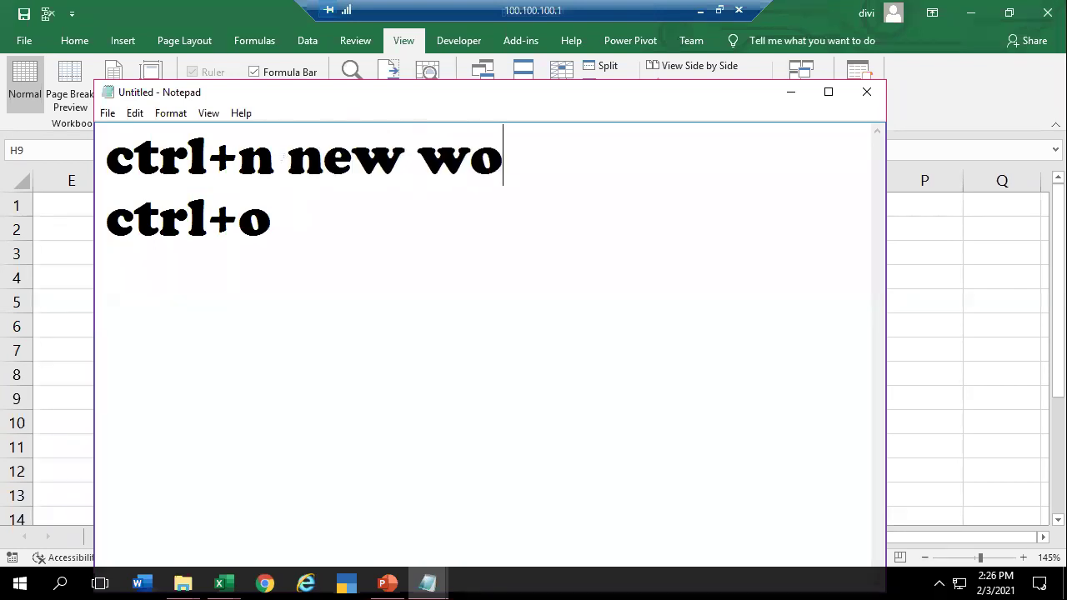
pyautogui.write('rk b')
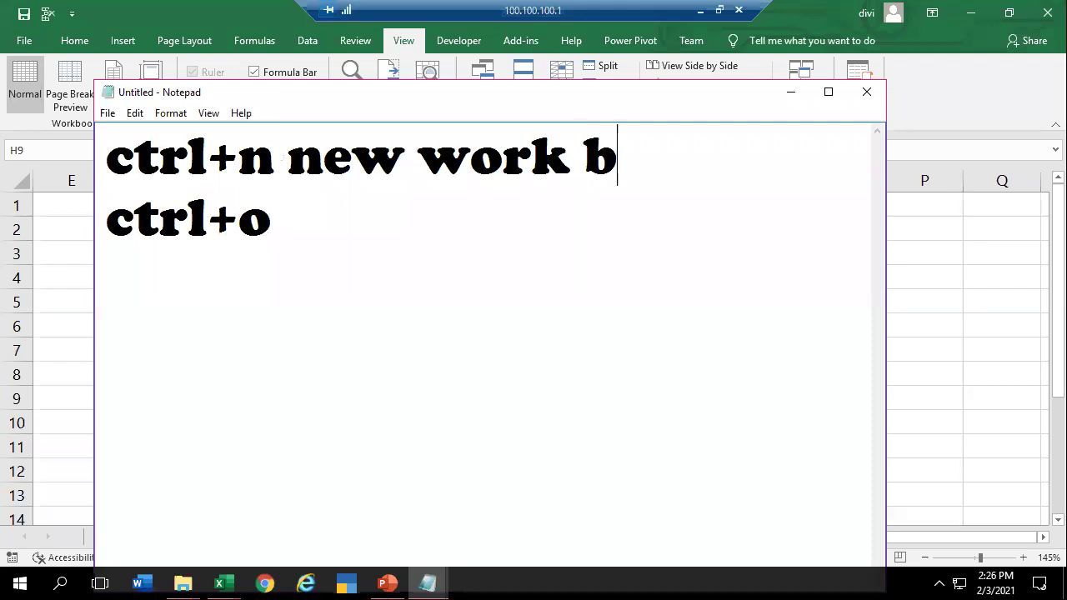
pyautogui.write('ook')
# Describe the ctrl+o line as 'open', correcting the 'oprn' typo
pyautogui.click(288, 230)
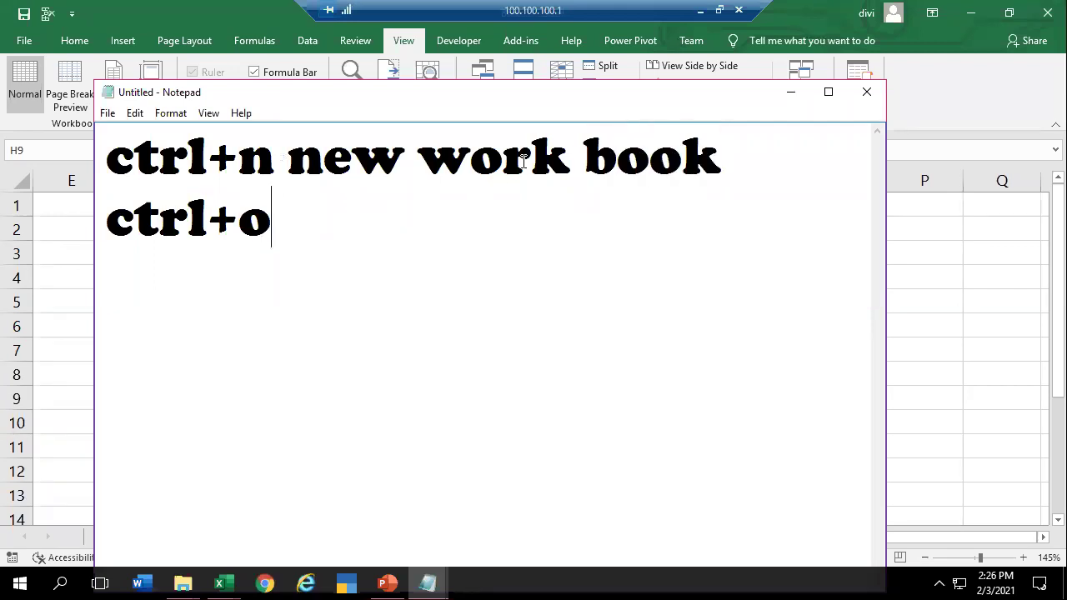
pyautogui.write('o')
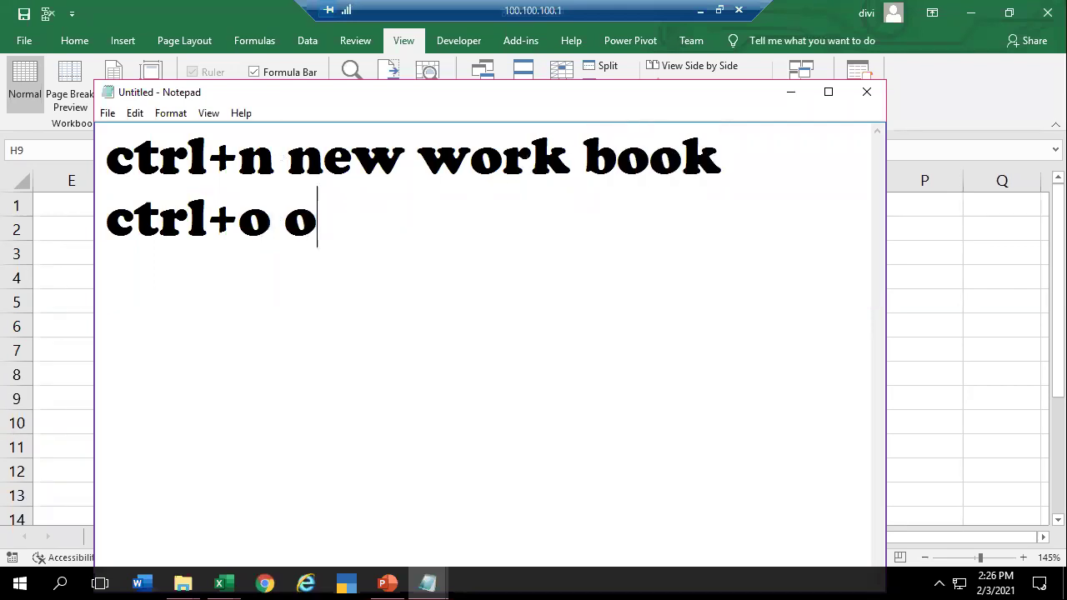
pyautogui.write('prn')
pyautogui.press('Return')
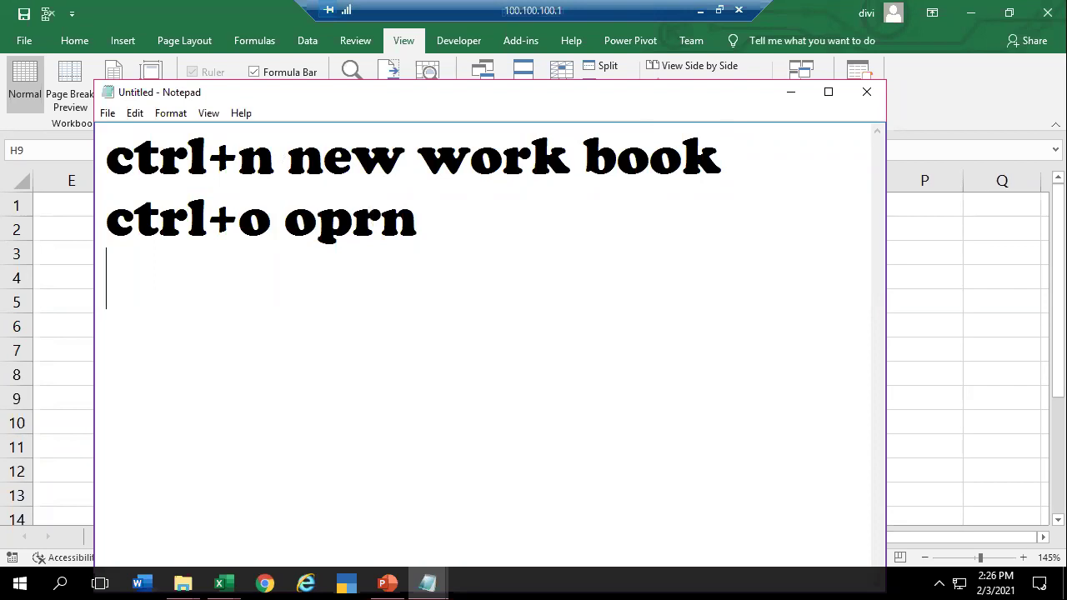
pyautogui.click(394, 235)
pyautogui.press('BackSpace')
pyautogui.write('e')
pyautogui.click(433, 232)
pyautogui.press('Return')
# Add the entries 'ctrl+s save' and 'f12 save as' to the list
pyautogui.write('ctr')
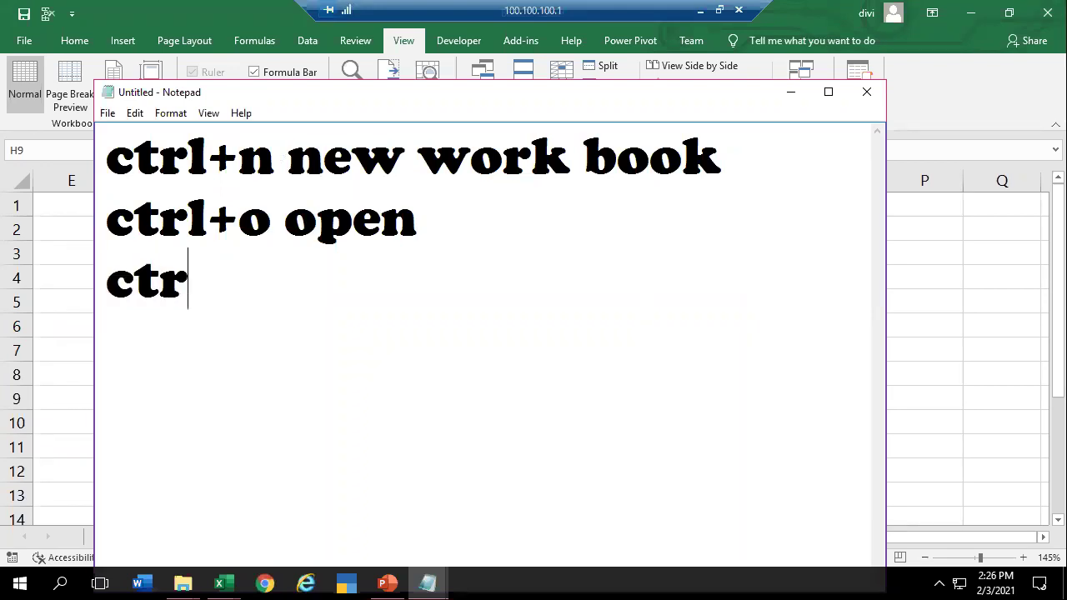
pyautogui.write('l+s')
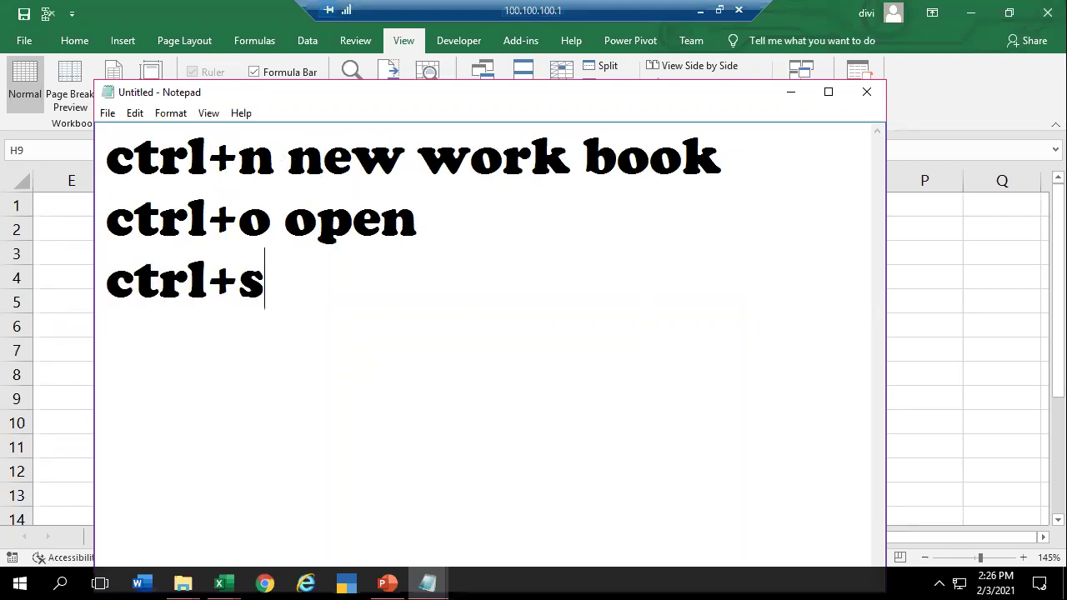
pyautogui.press('Return')
pyautogui.click(391, 281)
pyautogui.write('s')
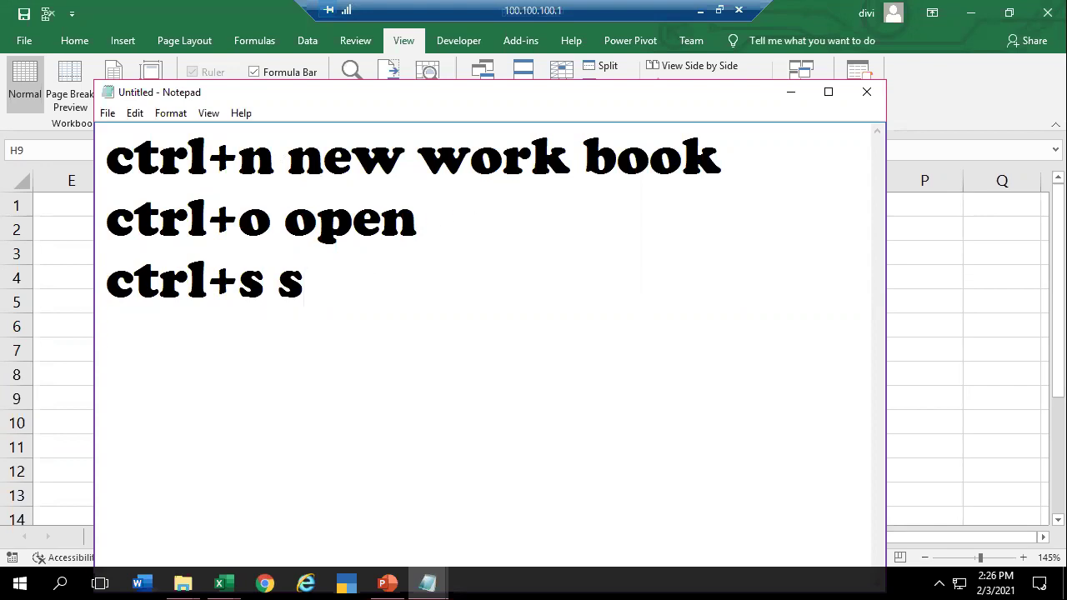
pyautogui.write('ave')
pyautogui.press('Return')
pyautogui.press('Return')
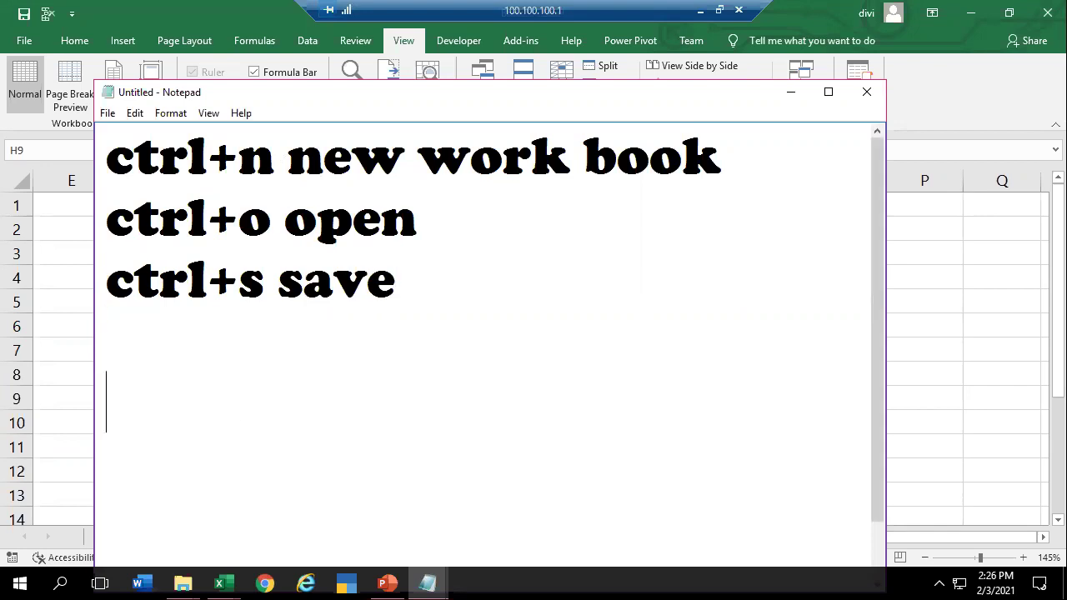
pyautogui.press('BackSpace')
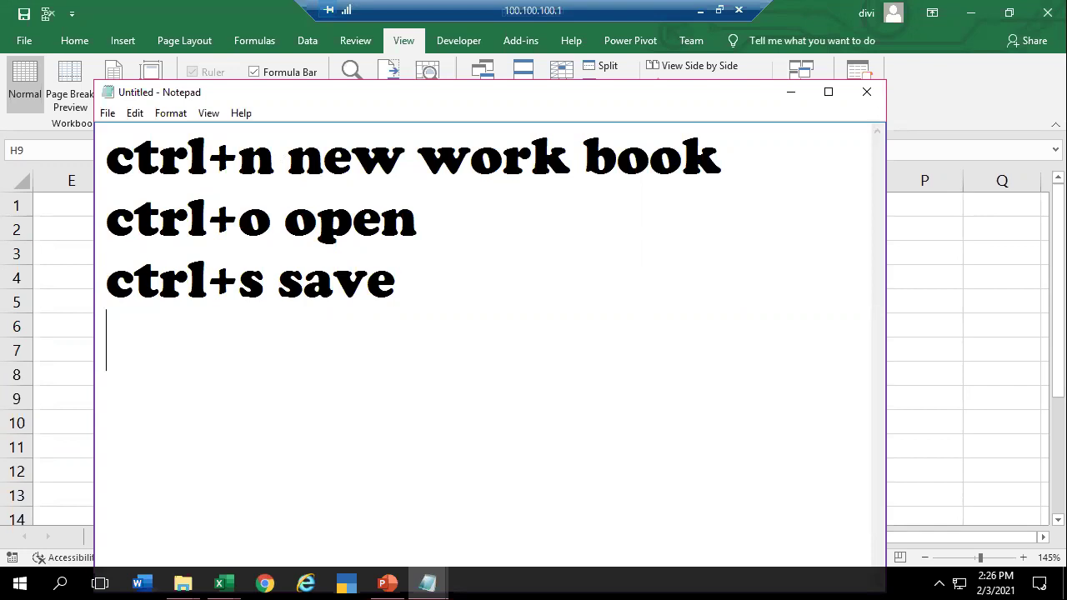
pyautogui.write('f1')
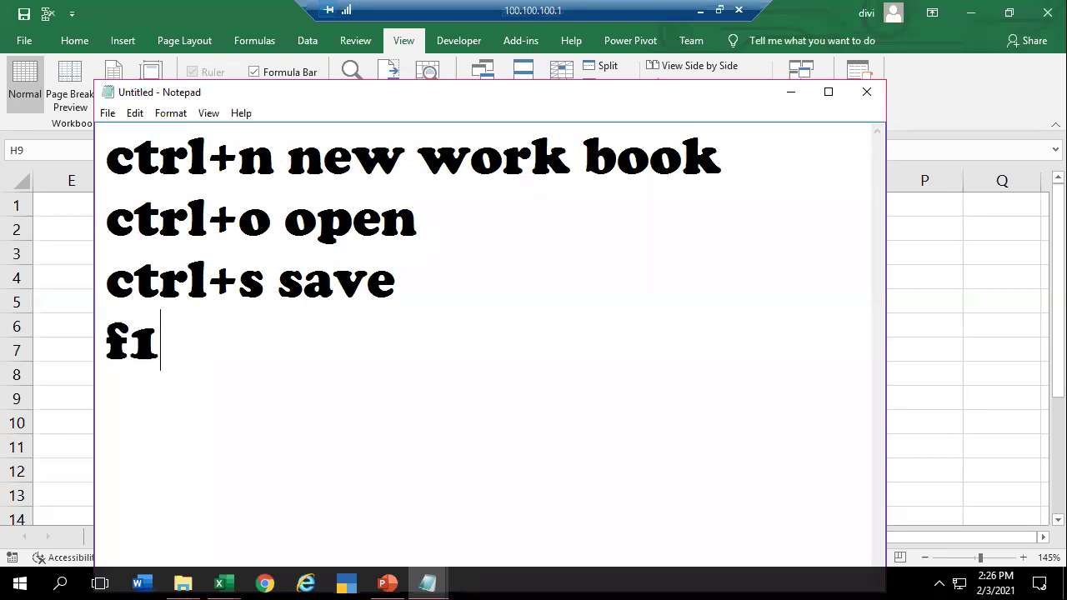
pyautogui.write('2')
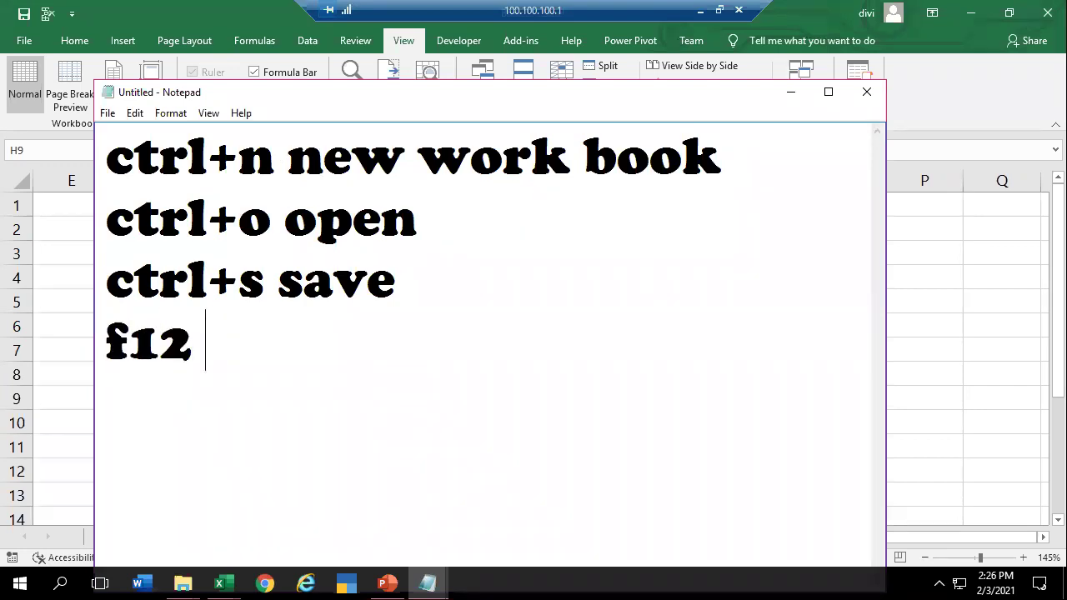
pyautogui.write(' save ')
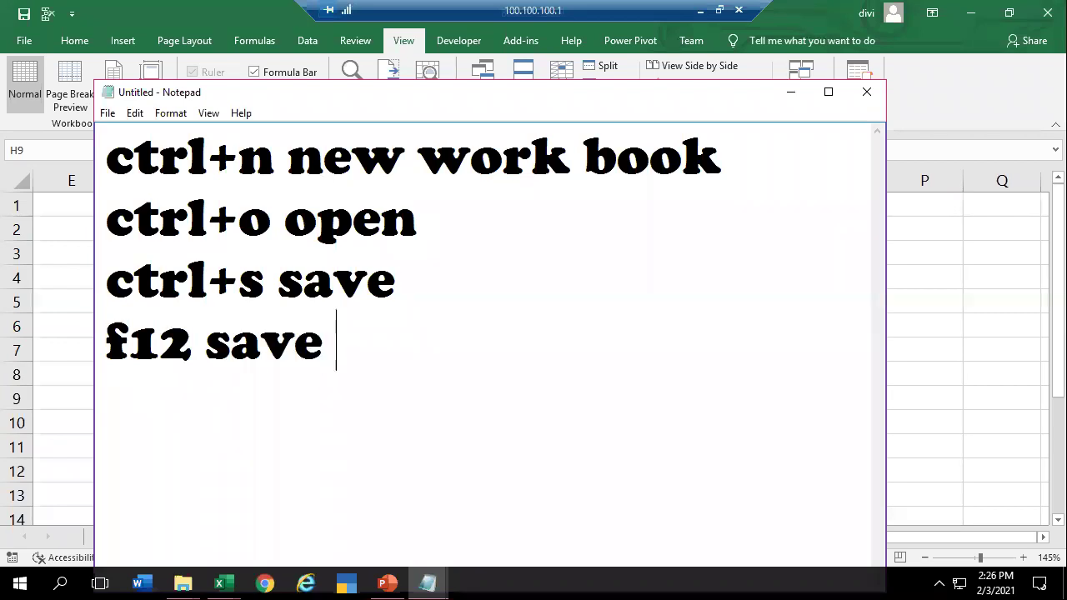
pyautogui.write('a')
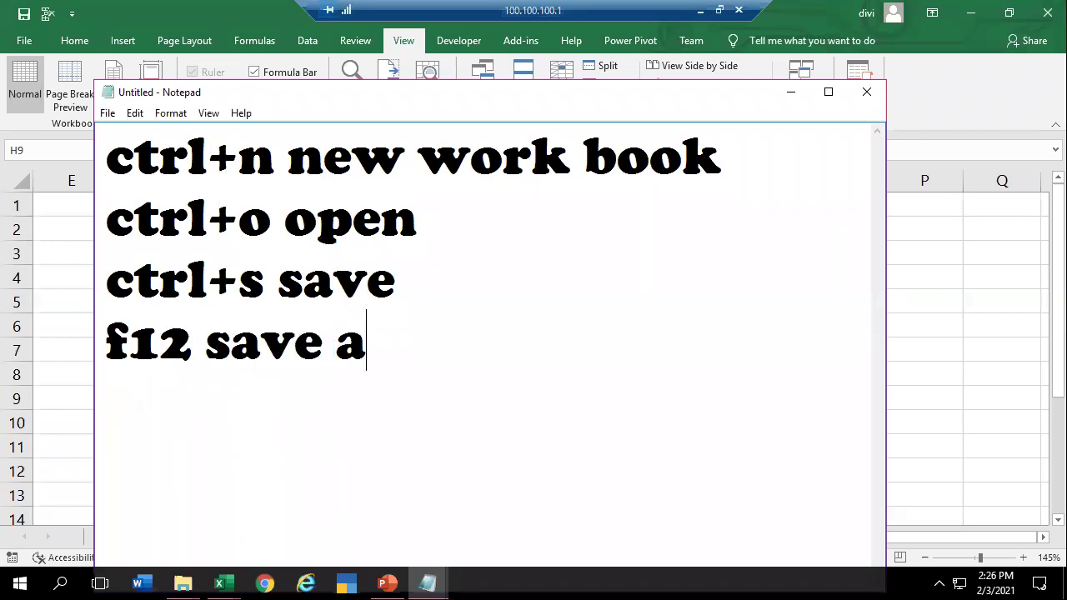
pyautogui.write('s')
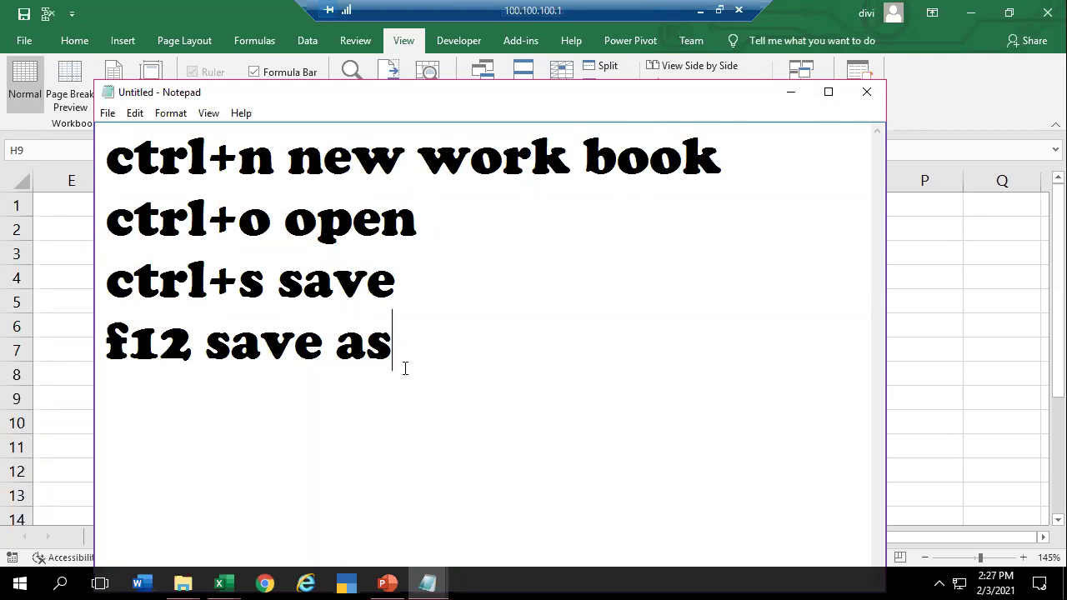
# Add a blank line below 'f12 save as' and minimize Notepad
pyautogui.moveTo(405, 369); pyautogui.dragTo(107, 157)
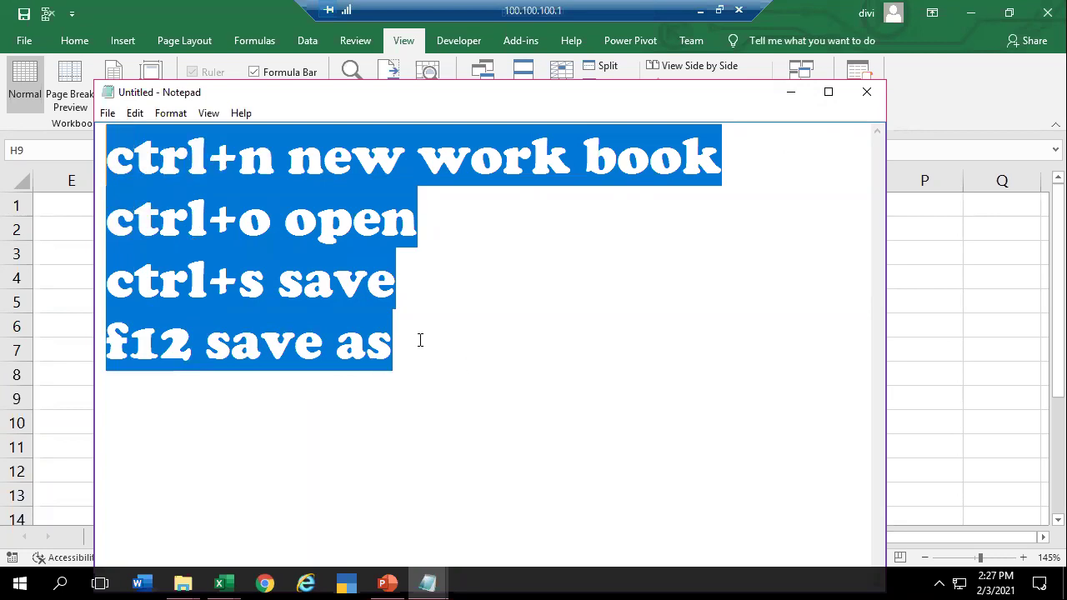
pyautogui.click(398, 335)
pyautogui.press('Return')
pyautogui.click(790, 92)
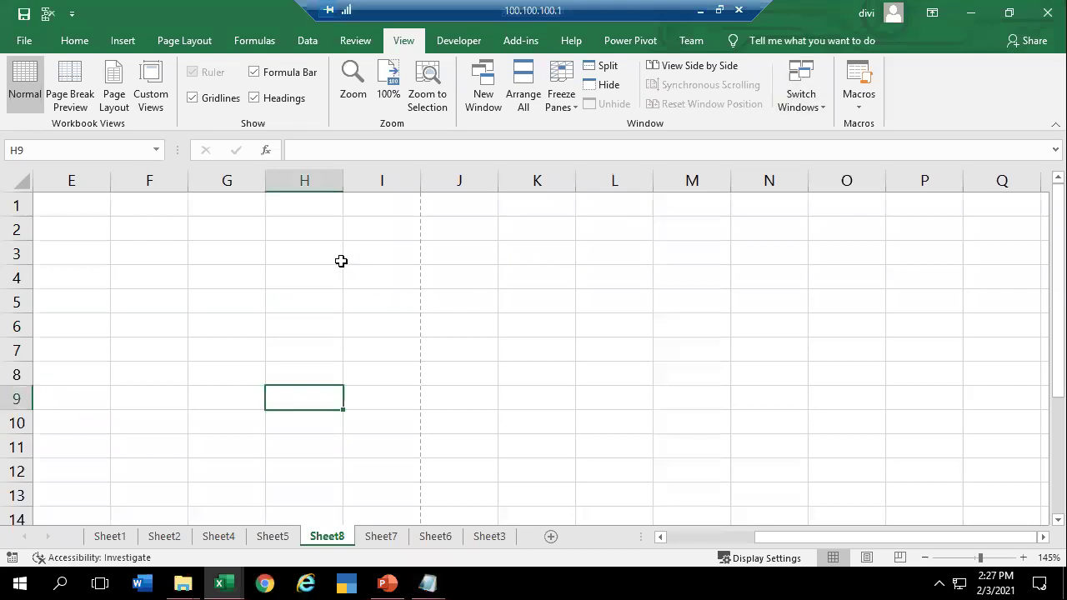
# After checking the File view, go to Sheet1's oppo/redme/vivo list and trigger Save As with Ctrl+S
pyautogui.click(318, 243)
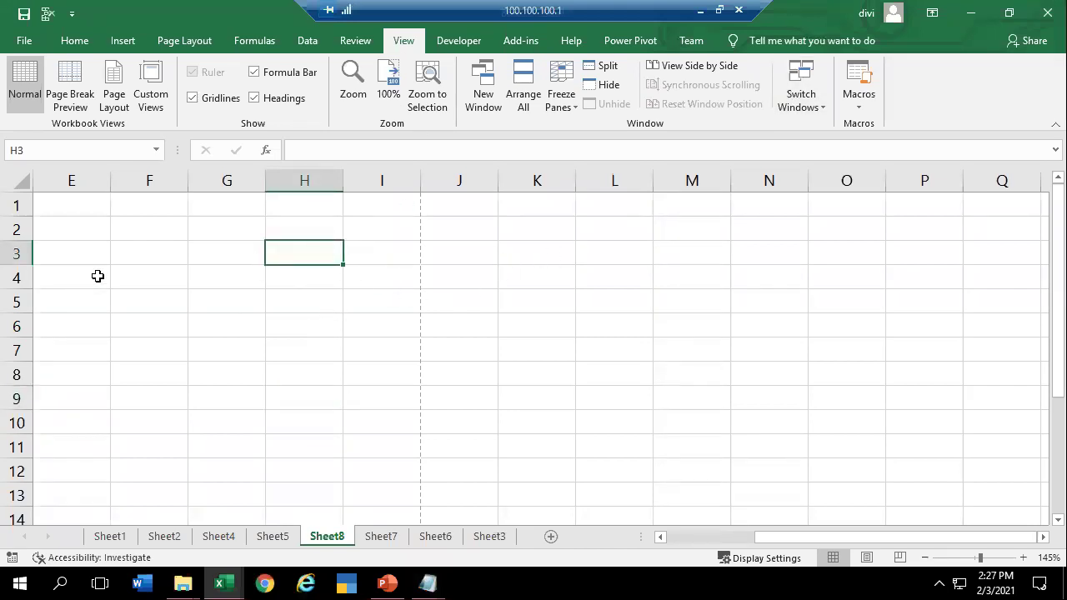
pyautogui.click(73, 208)
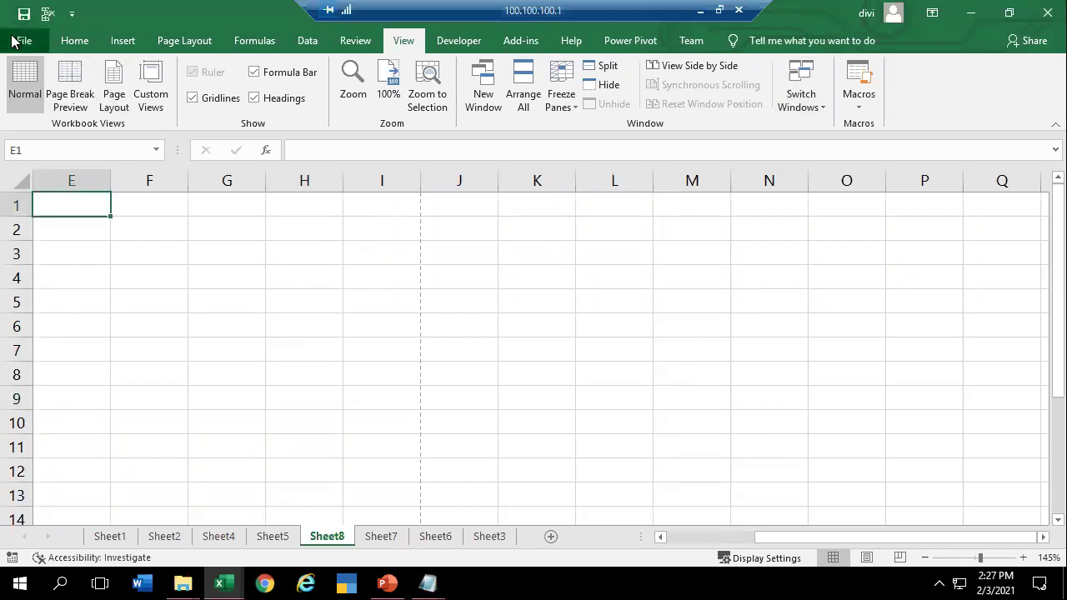
pyautogui.click(24, 40)
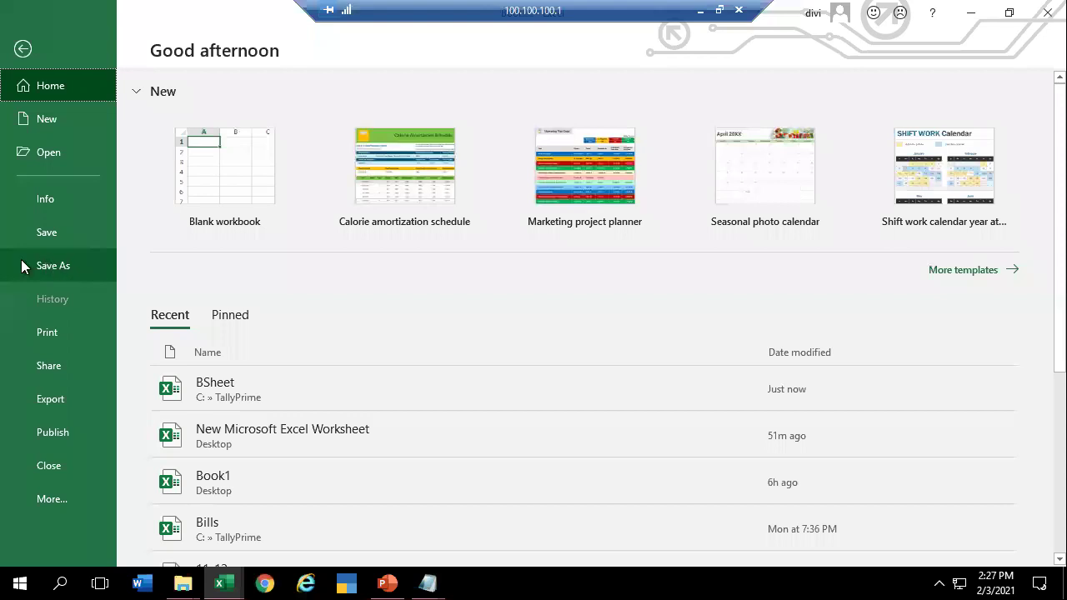
pyautogui.click(22, 50)
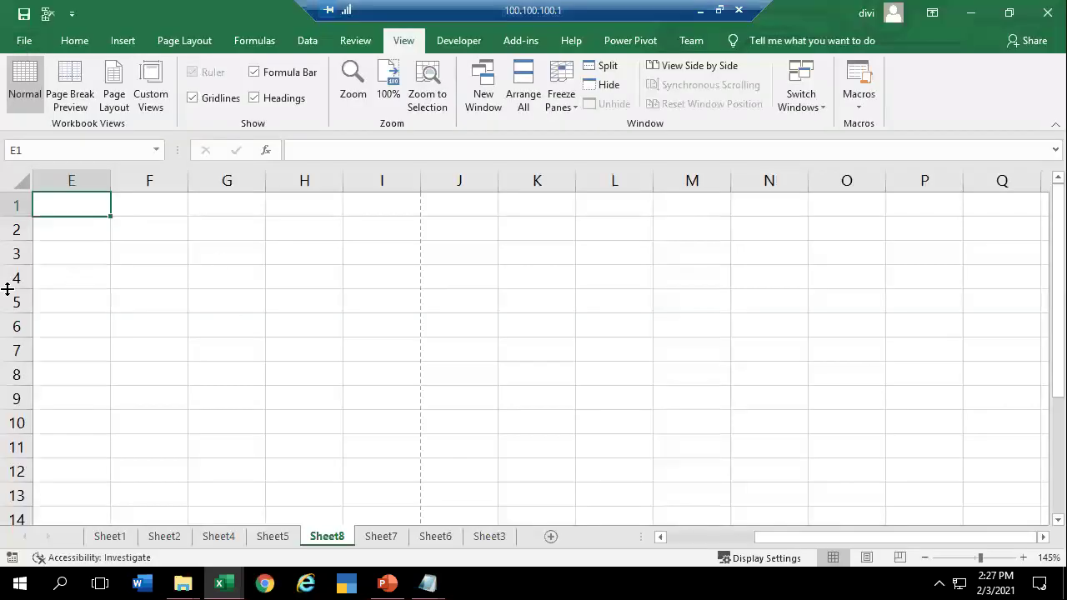
pyautogui.click(127, 538)
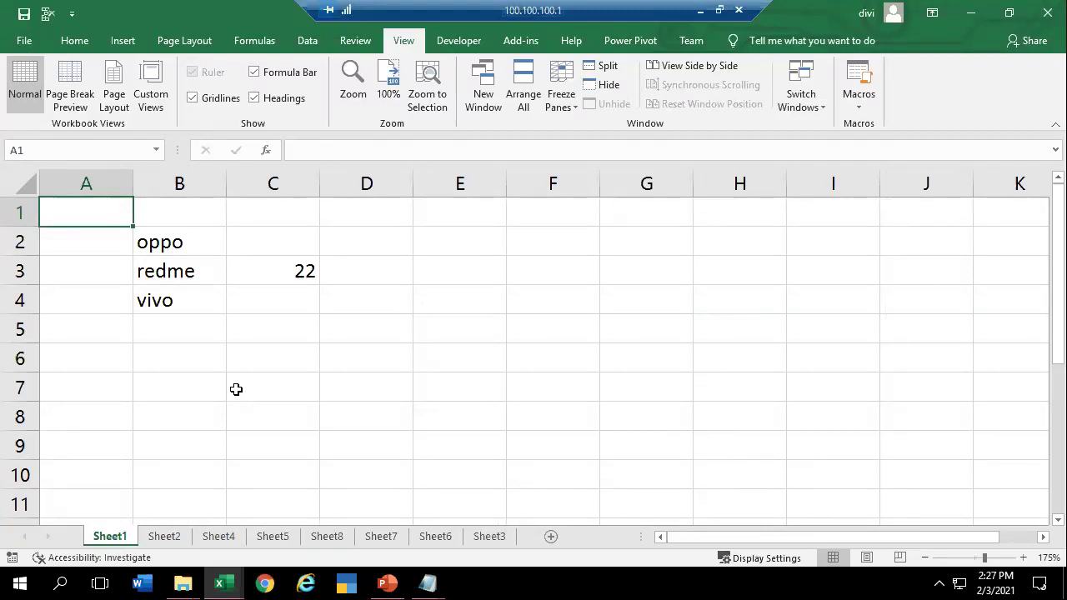
pyautogui.hotkey('ctrl', 's')
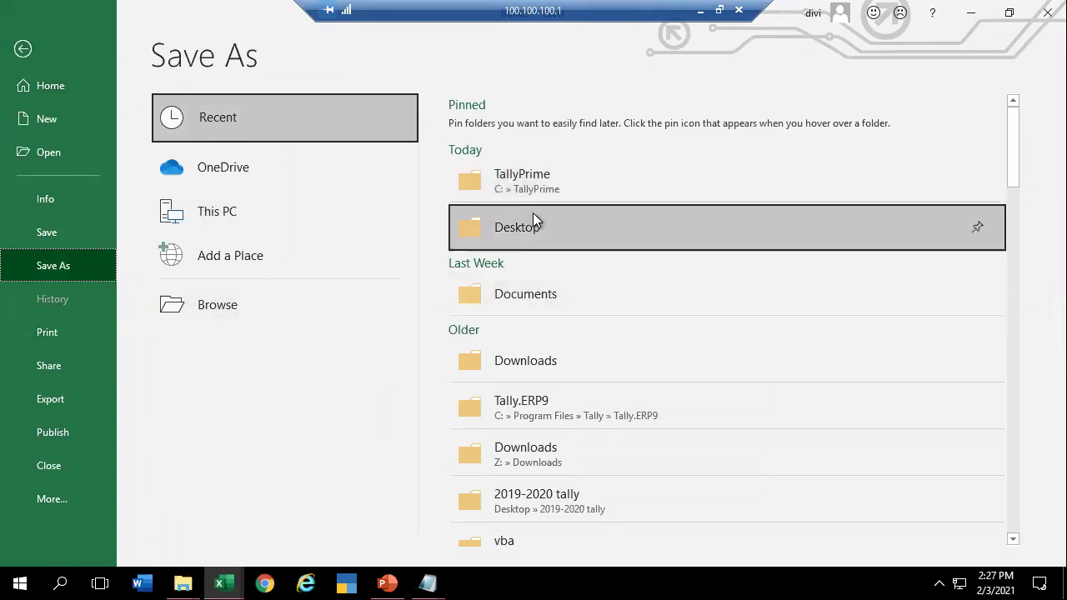
# Browse to the Desktop as the save location in the full Save As dialog
pyautogui.click(245, 306)
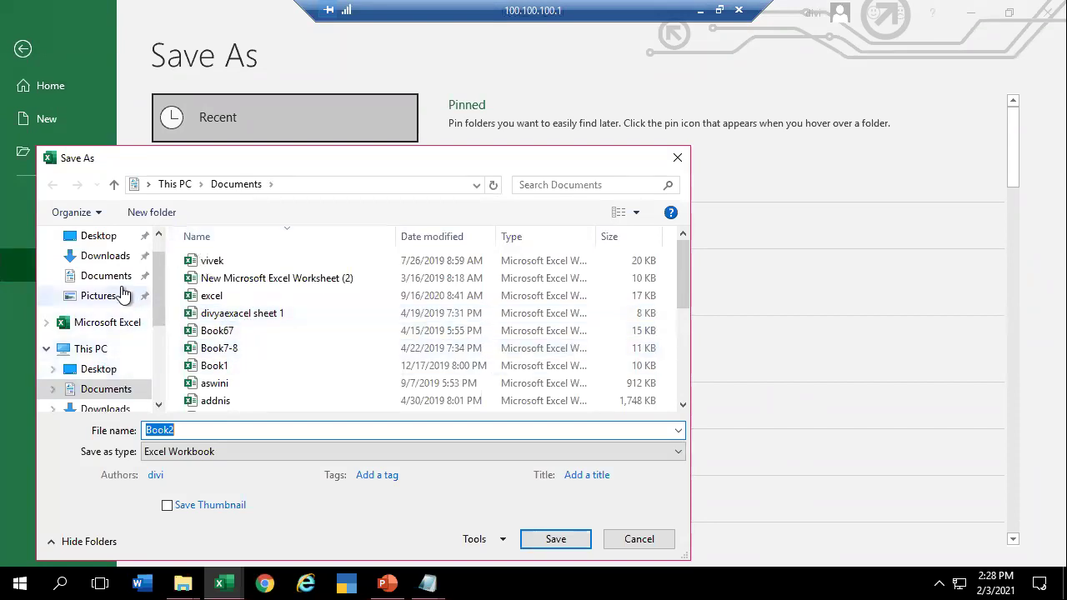
pyautogui.click(97, 274)
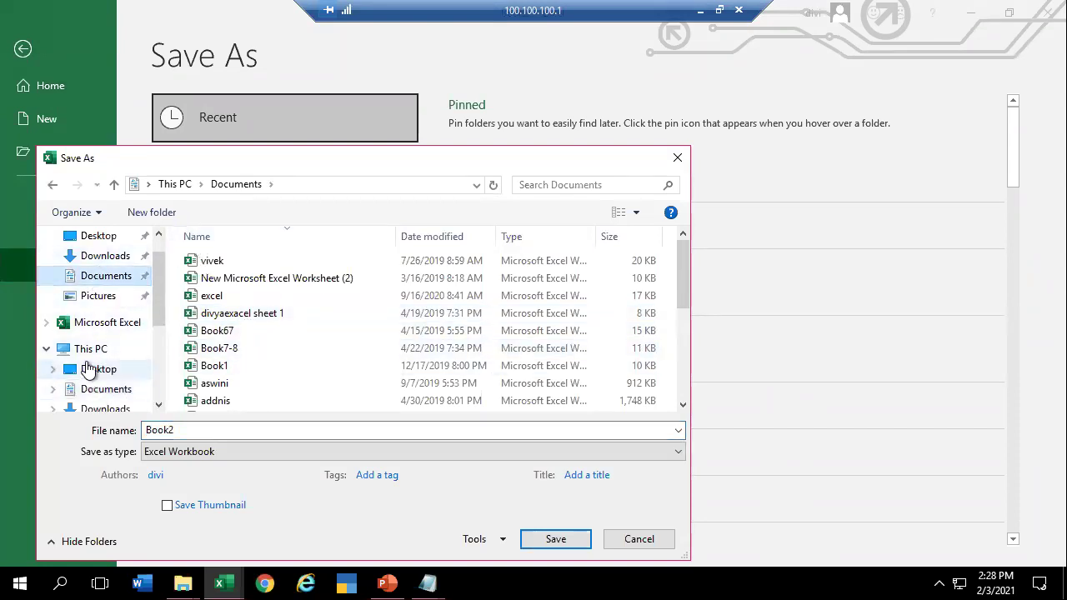
pyautogui.click(87, 369)
pyautogui.scroll(-1, 112, 374)
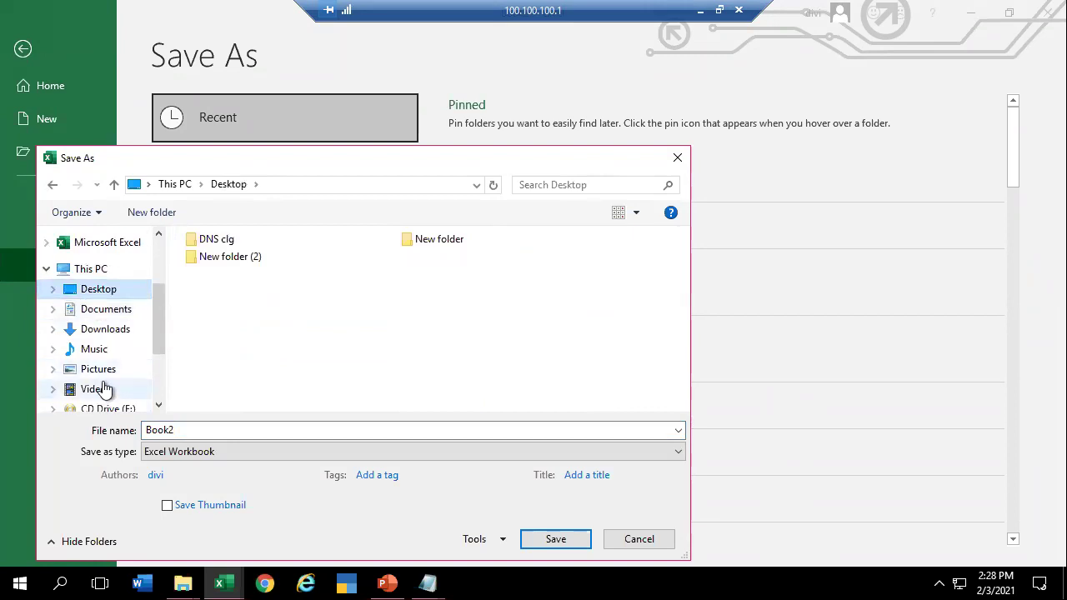
pyautogui.scroll(-1, 111, 389)
pyautogui.scroll(1, 114, 367)
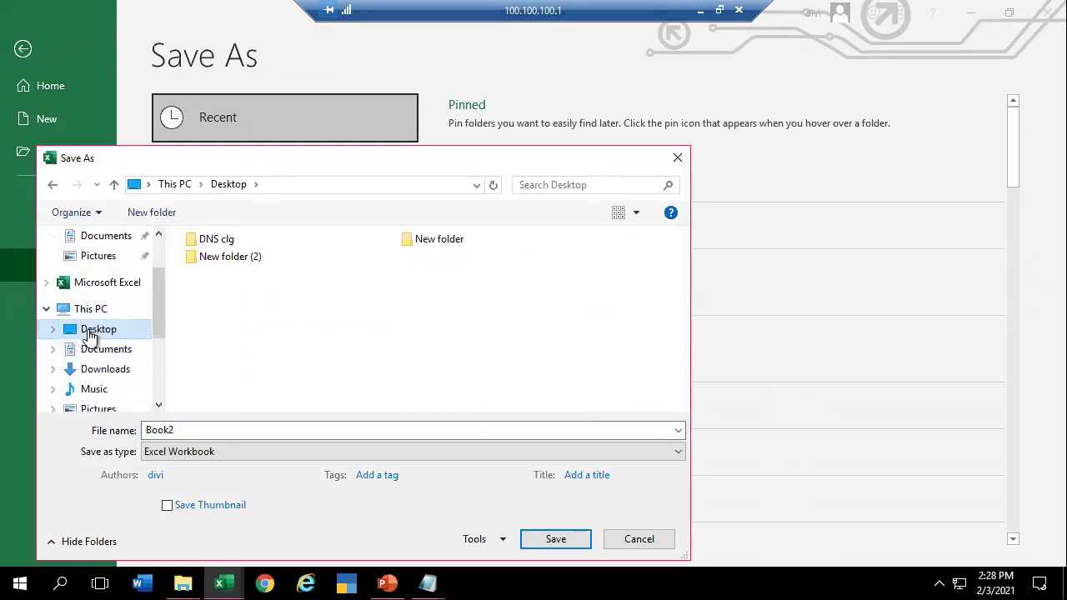
# Replace Book2 with the file name 'marks sheet.xlsx', fixing the extension, and save
pyautogui.doubleClick(181, 428)
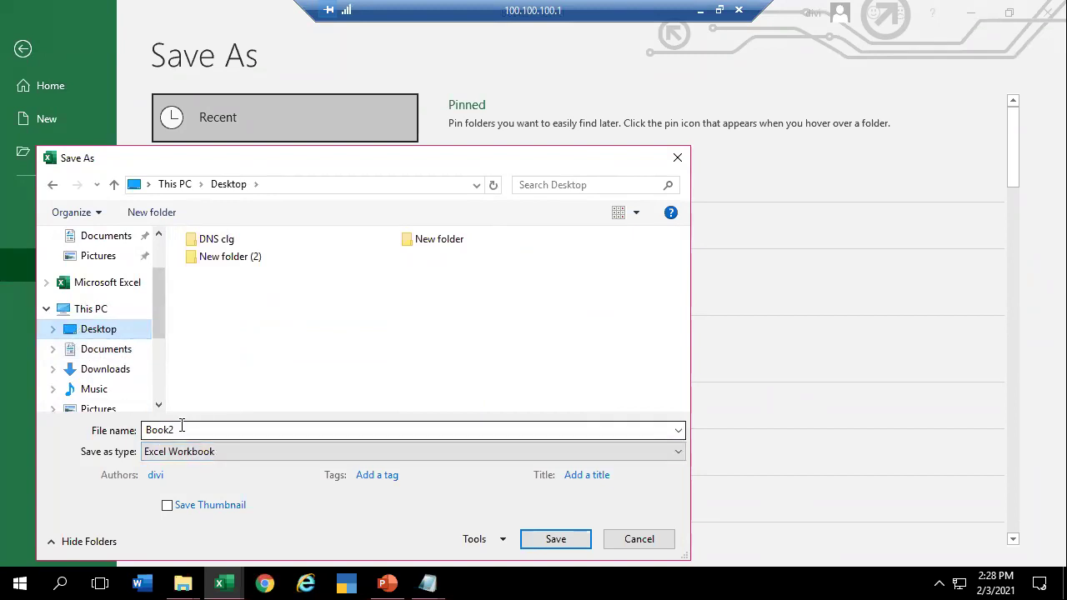
pyautogui.press('BackSpace')
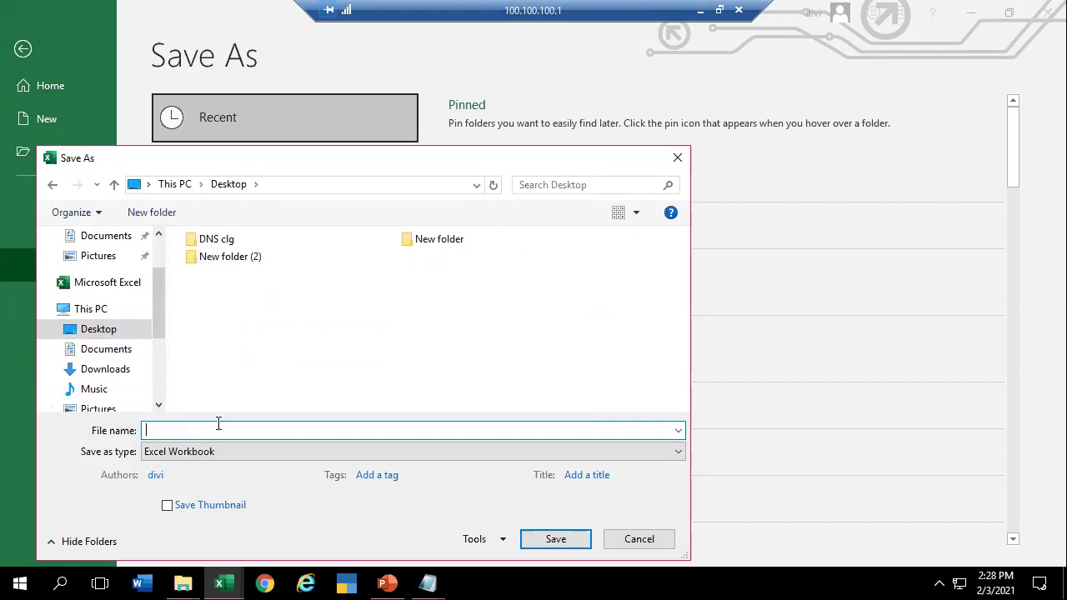
pyautogui.write('marks sheet')
pyautogui.write('.')
pyautogui.write('exls')
pyautogui.press('BackSpace')
pyautogui.press('BackSpace')
pyautogui.press('BackSpace')
pyautogui.press('BackSpace')
pyautogui.write('xlsx')
pyautogui.click(560, 540)
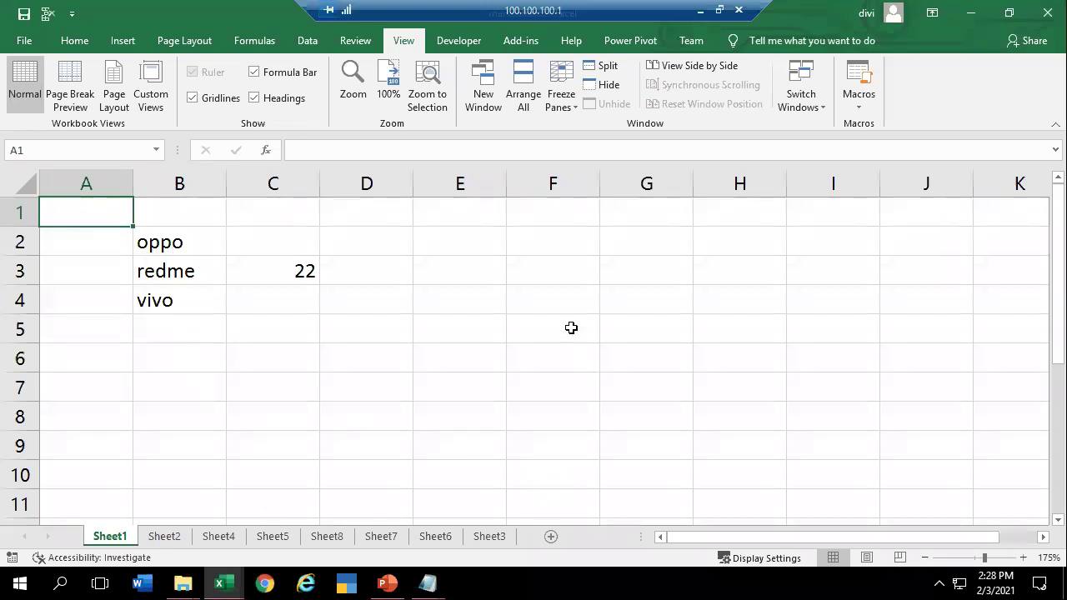
# Close both open workbooks and reopen 'marks sheet' from its Desktop icon
pyautogui.click(1037, 12)
pyautogui.click(1037, 15)
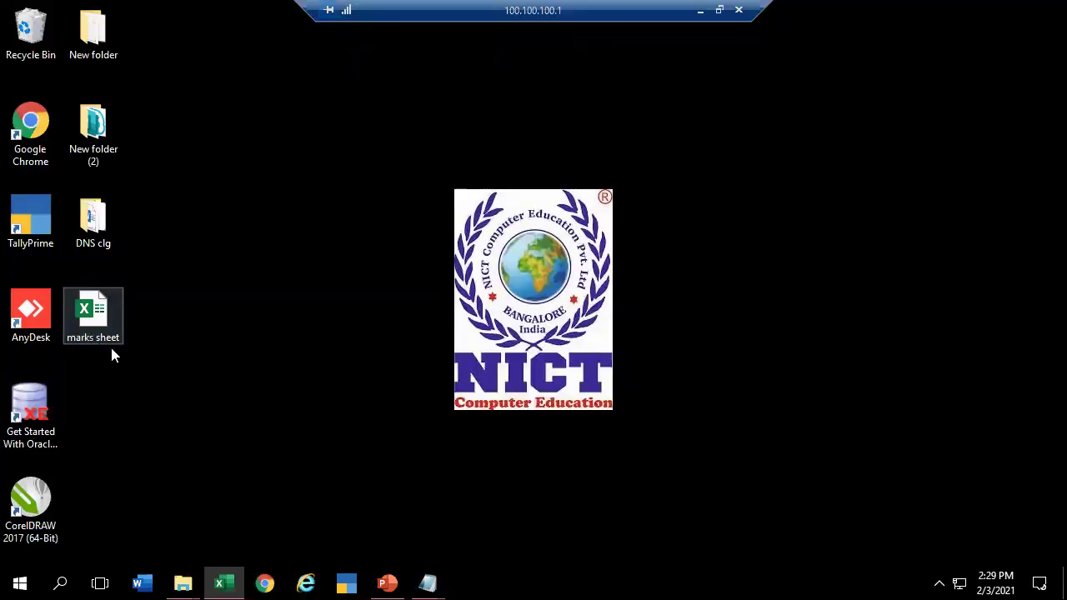
pyautogui.doubleClick(90, 321)
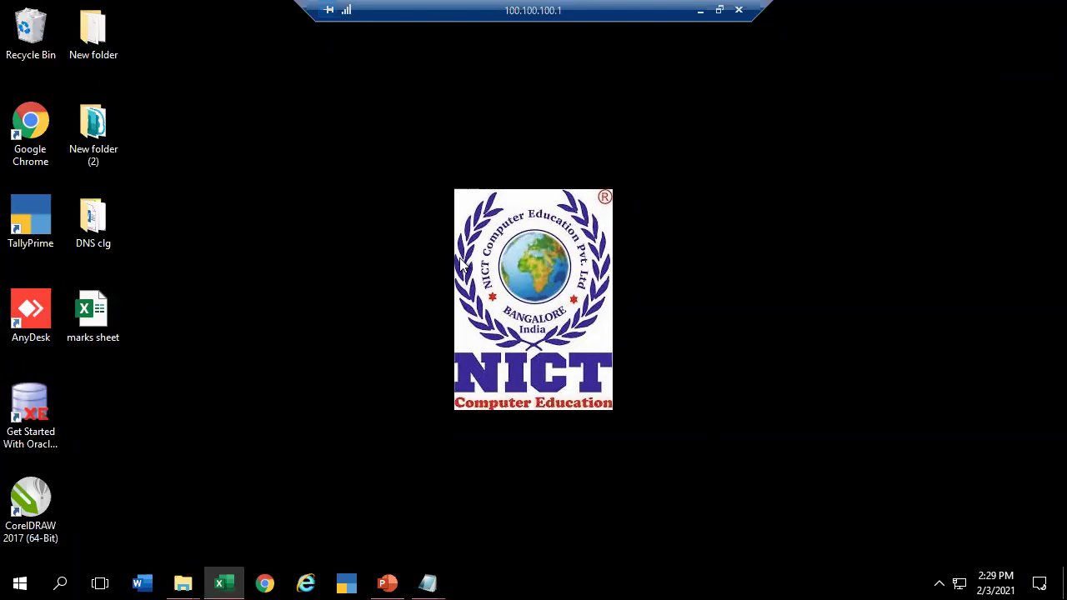
pyautogui.doubleClick(104, 313)
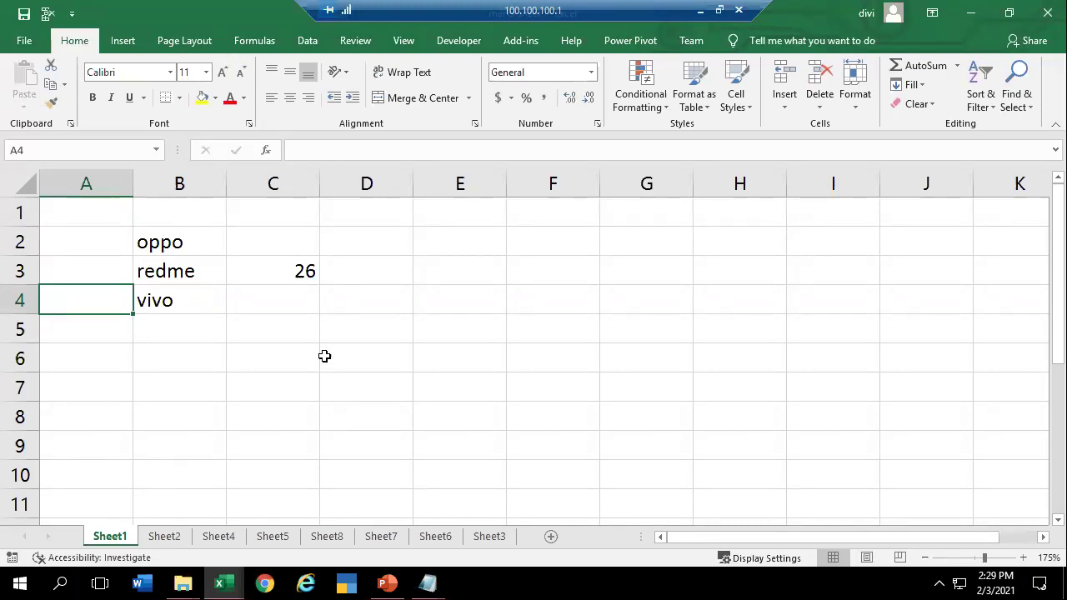
# Enter 'hanor' in B5 below vivo, fixing a mistyped start, and move to C5
pyautogui.click(178, 327)
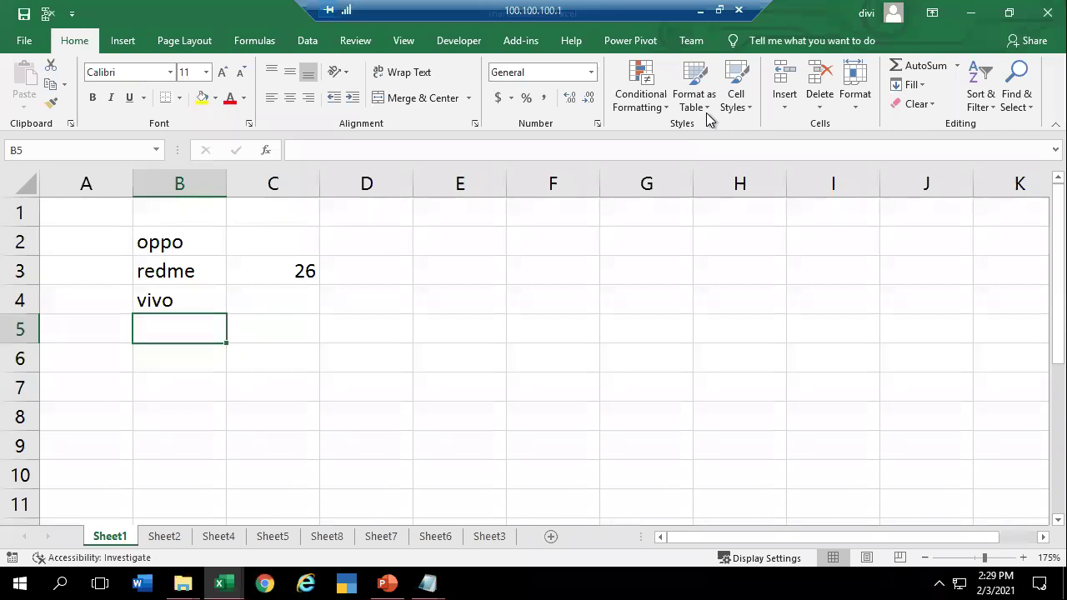
pyautogui.write('ge')
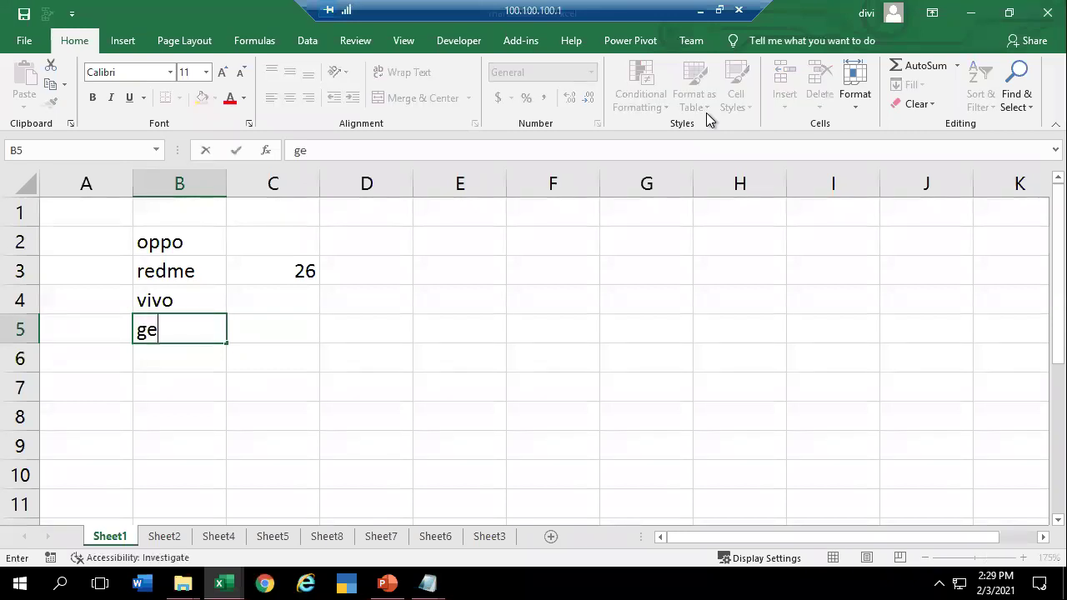
pyautogui.press('BackSpace')
pyautogui.press('BackSpace')
pyautogui.write('hanor')
pyautogui.click(279, 336)
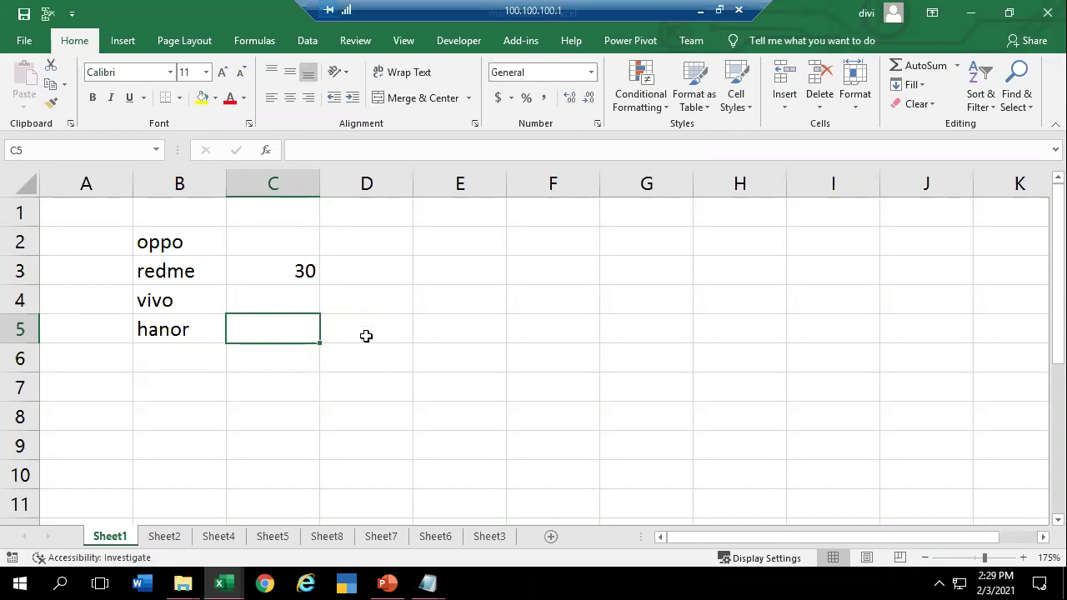
# Reopen Save As with F12, keep the name 'marks sheet', choose Documents, and save
pyautogui.press('F12')
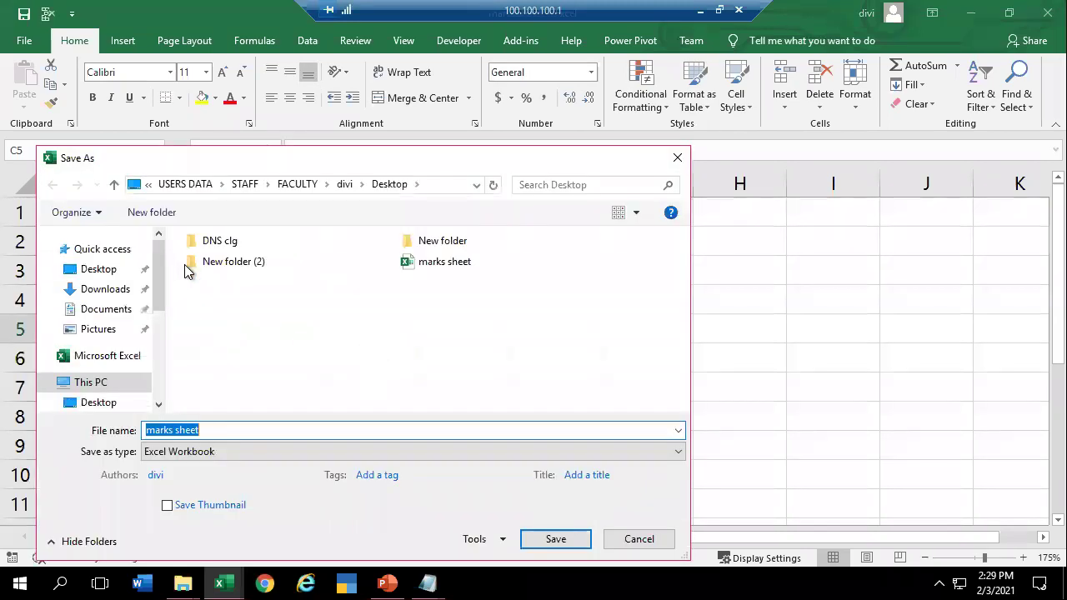
pyautogui.click(679, 157)
pyautogui.click(626, 287)
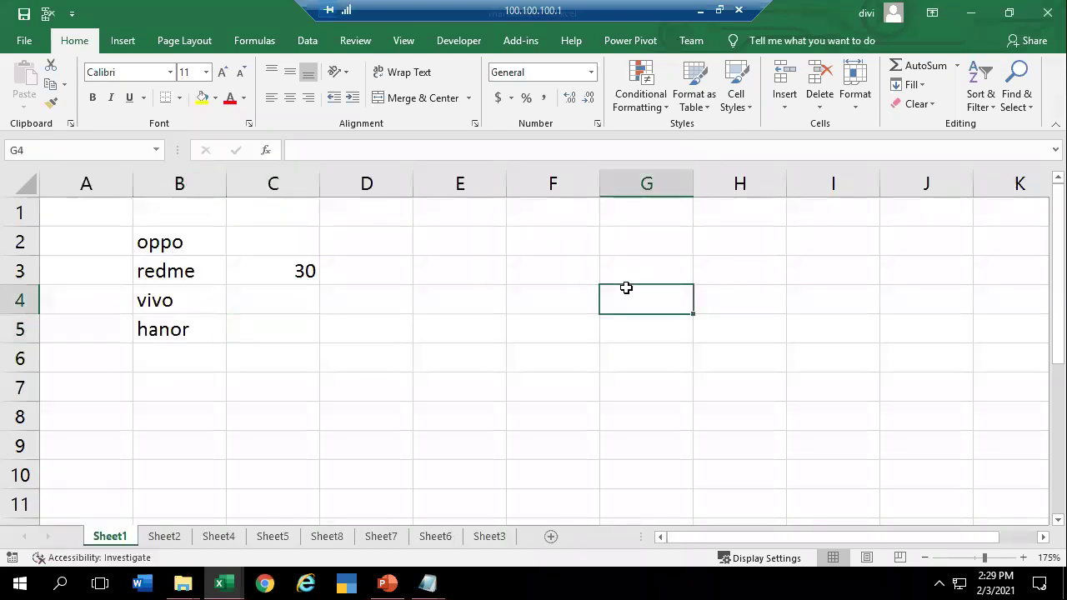
pyautogui.press('F12')
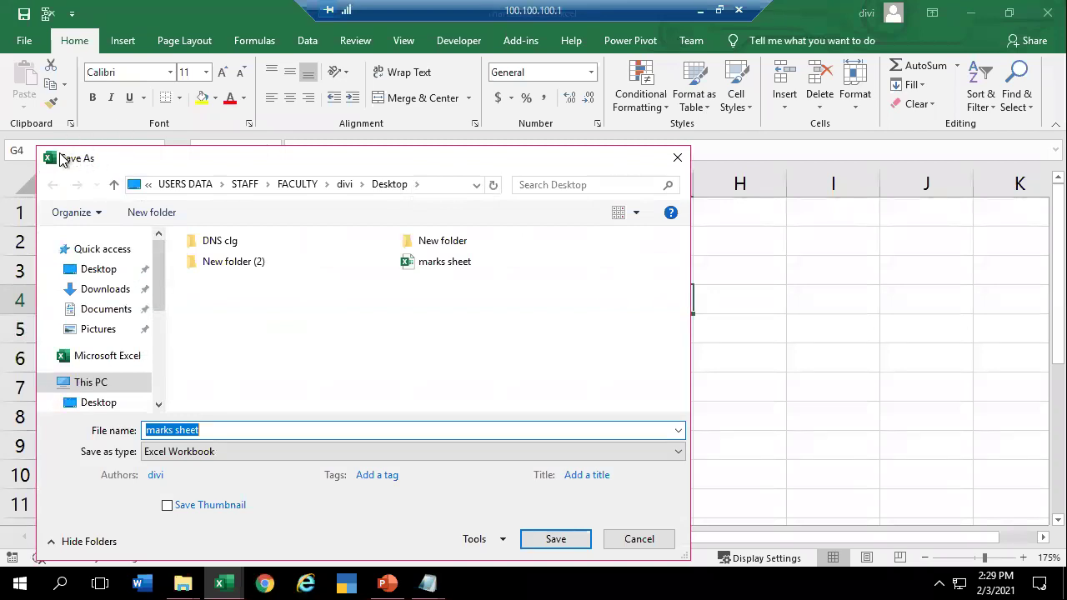
pyautogui.click(207, 430)
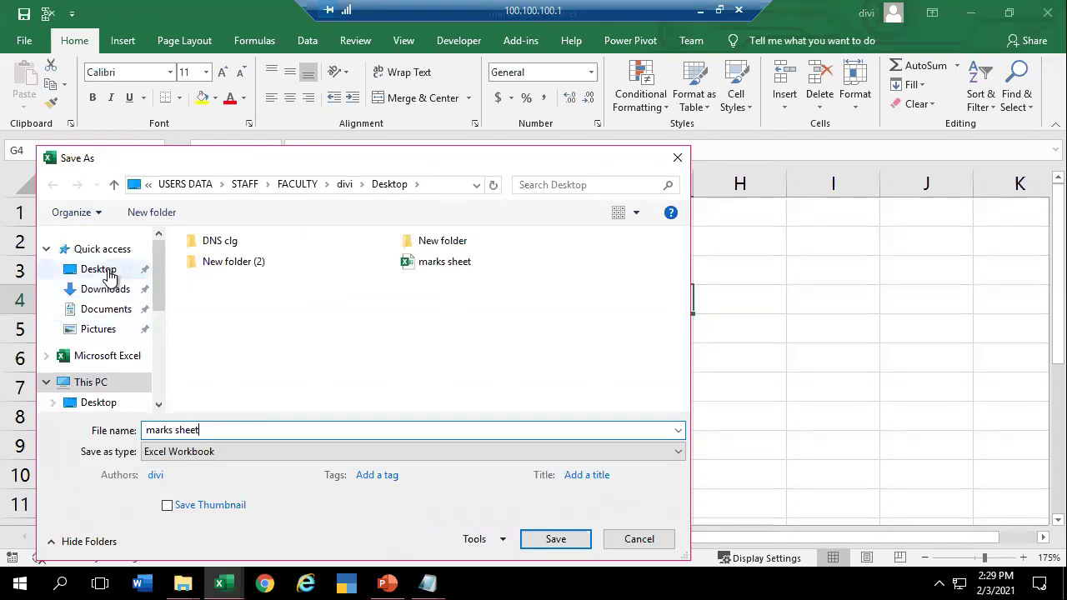
pyautogui.click(107, 310)
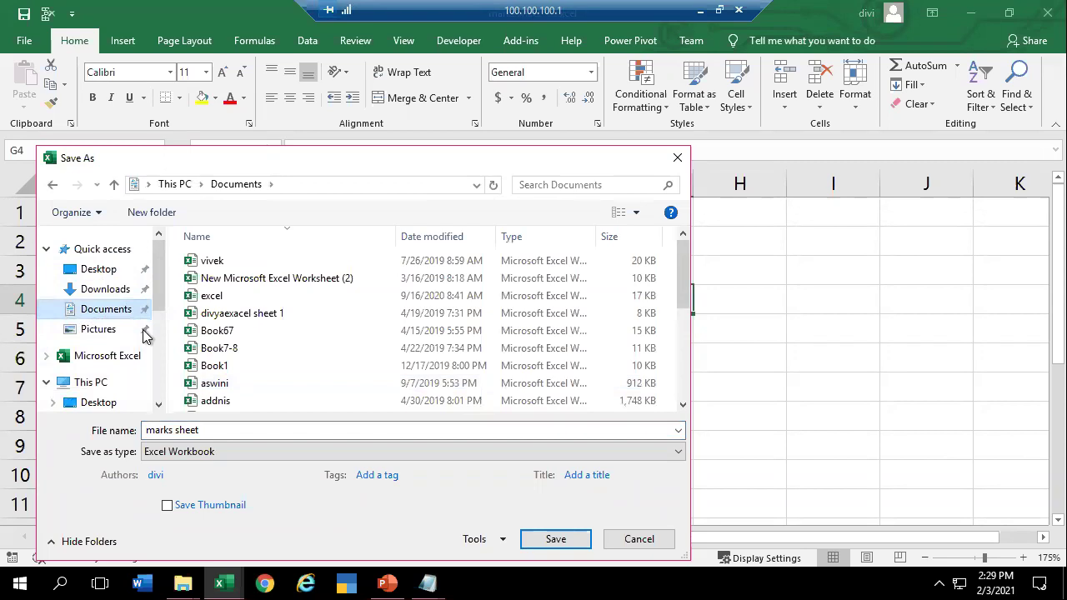
pyautogui.click(560, 539)
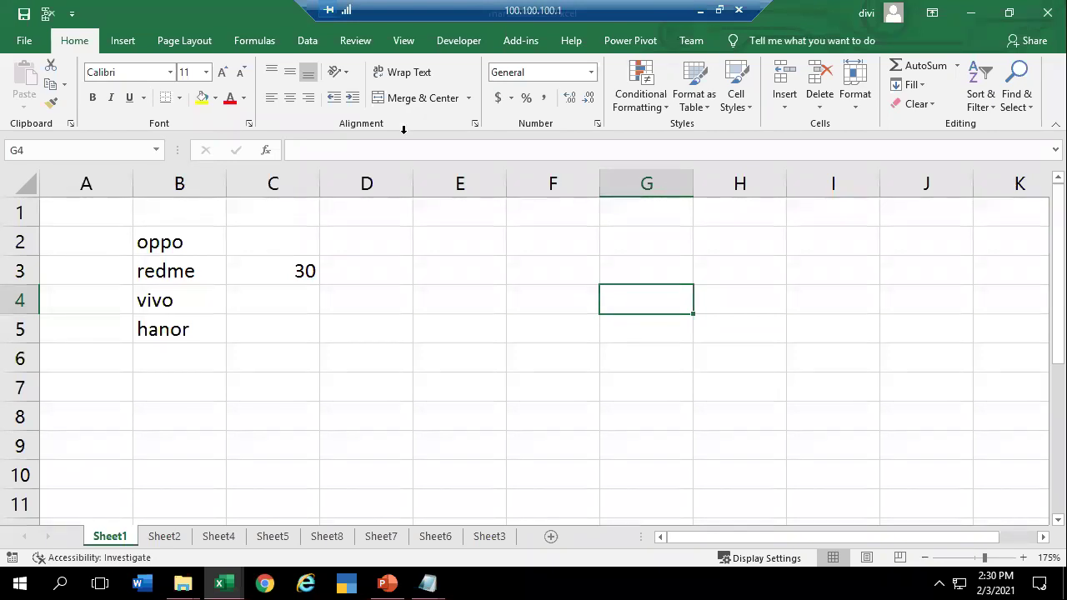
pyautogui.click(23, 38)
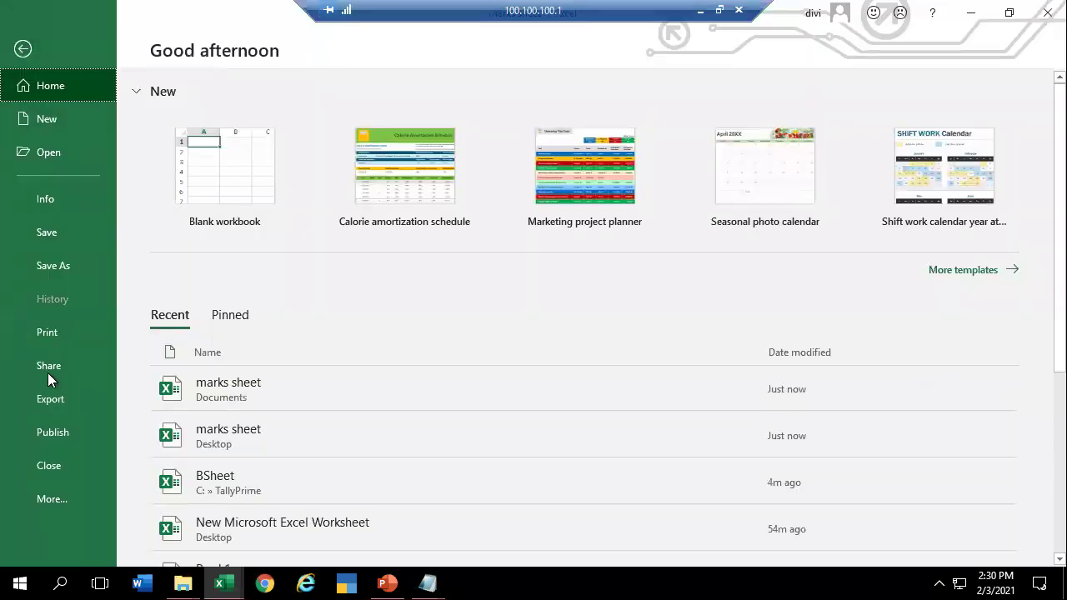
pyautogui.click(23, 54)
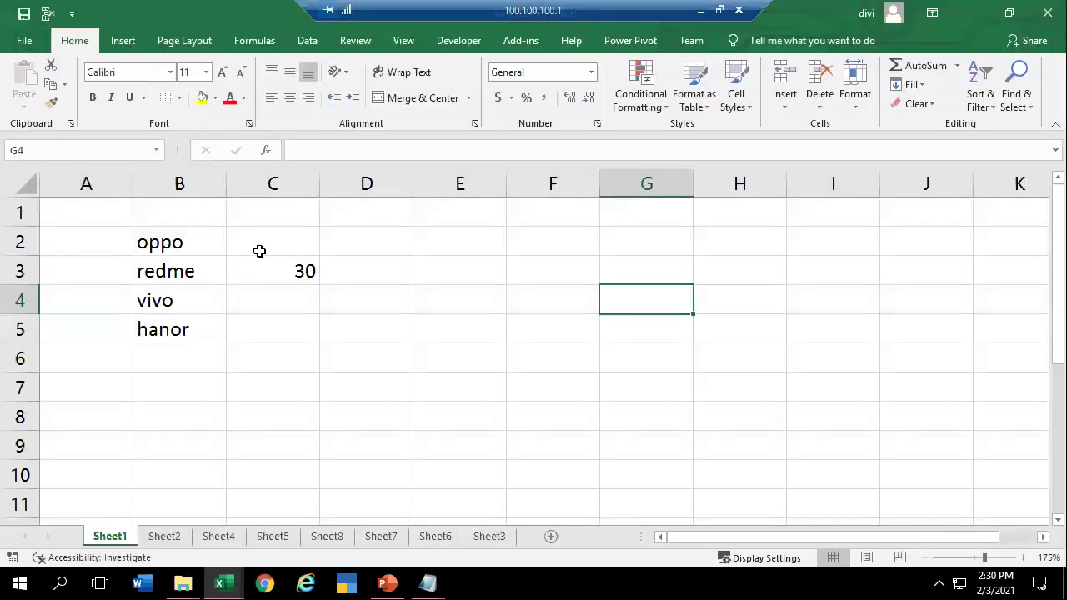
pyautogui.click(352, 272)
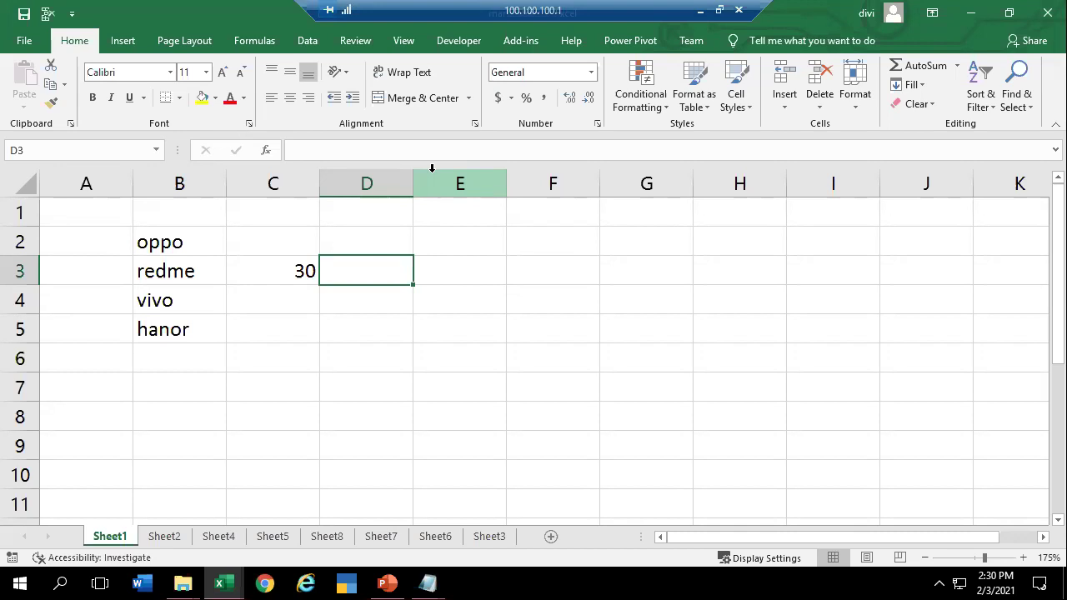
pyautogui.click(346, 349)
pyautogui.click(14, 43)
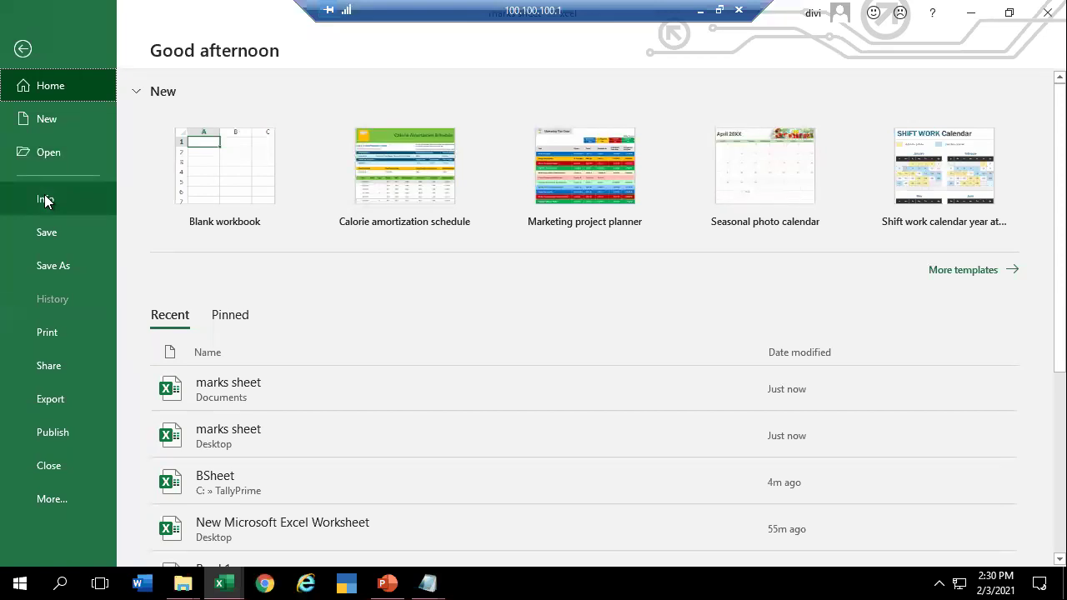
pyautogui.click(18, 49)
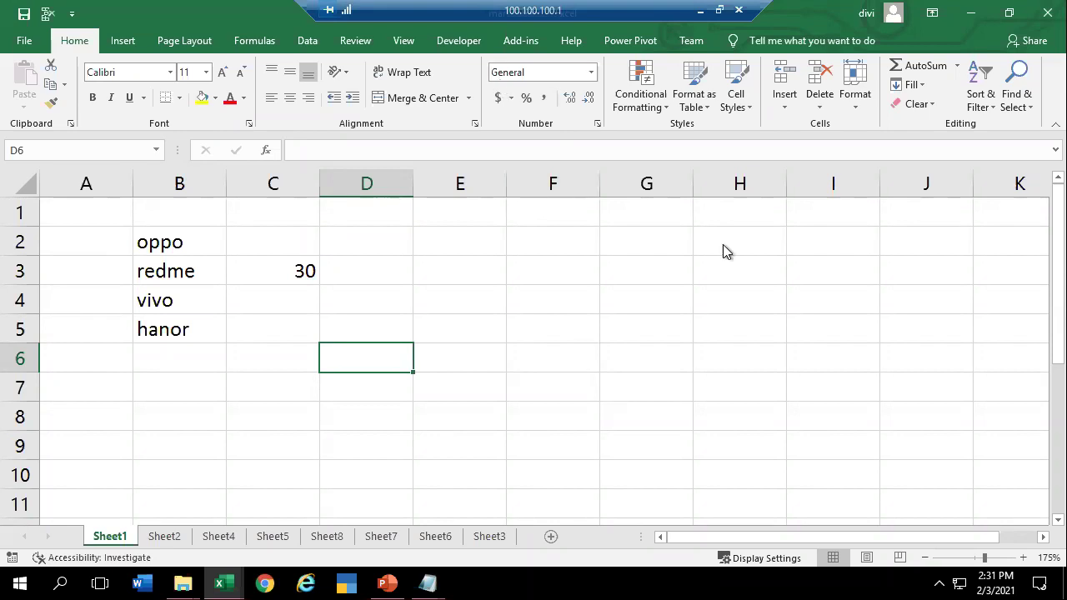
# Select cell G8, then bring the Notepad shortcut notes in front of the marks sheet
pyautogui.click(607, 406)
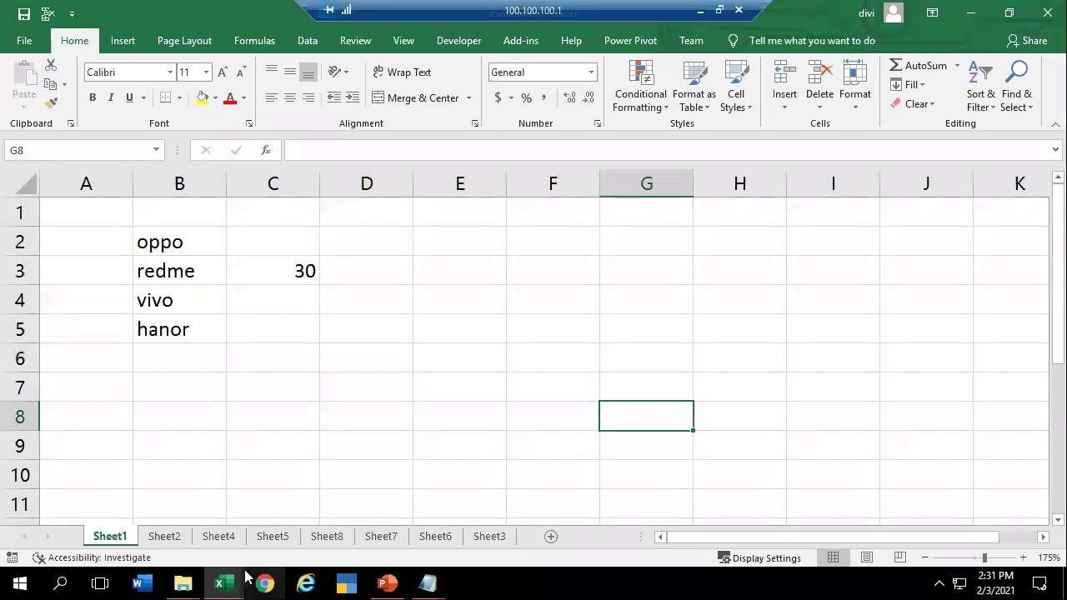
pyautogui.click(445, 577)
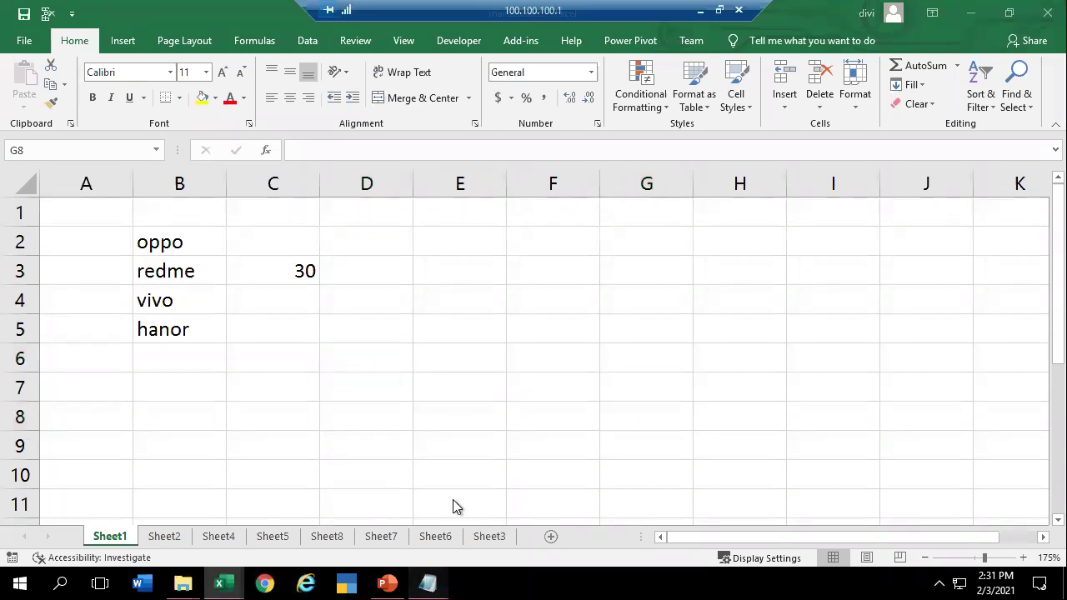
pyautogui.click(511, 512)
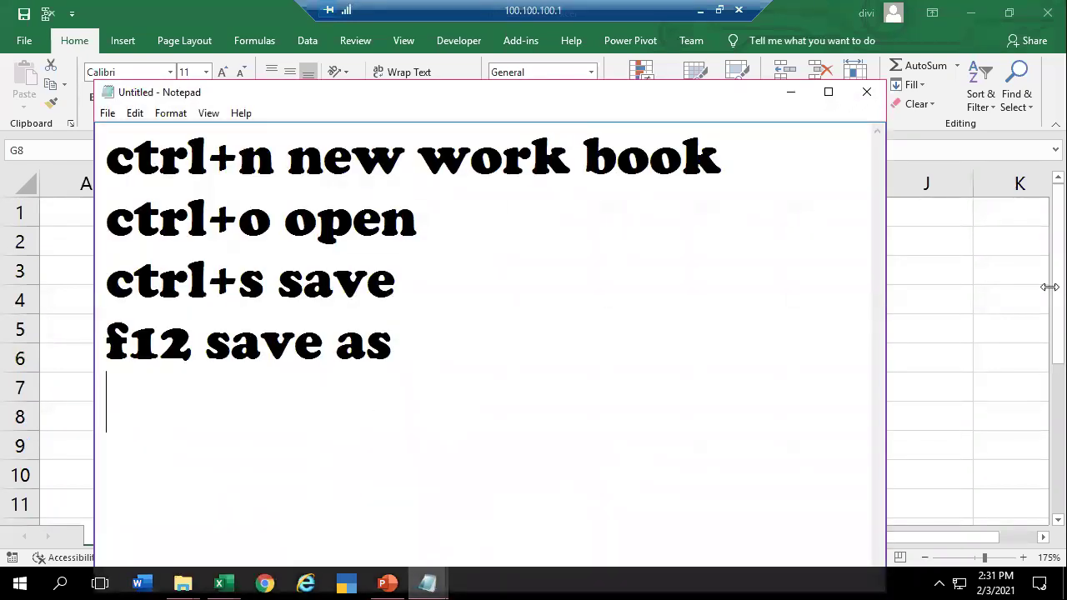
# Add the words workbook, sheet and stu on separate new lines below the shortcut list
pyautogui.press('Return')
pyautogui.write('w')
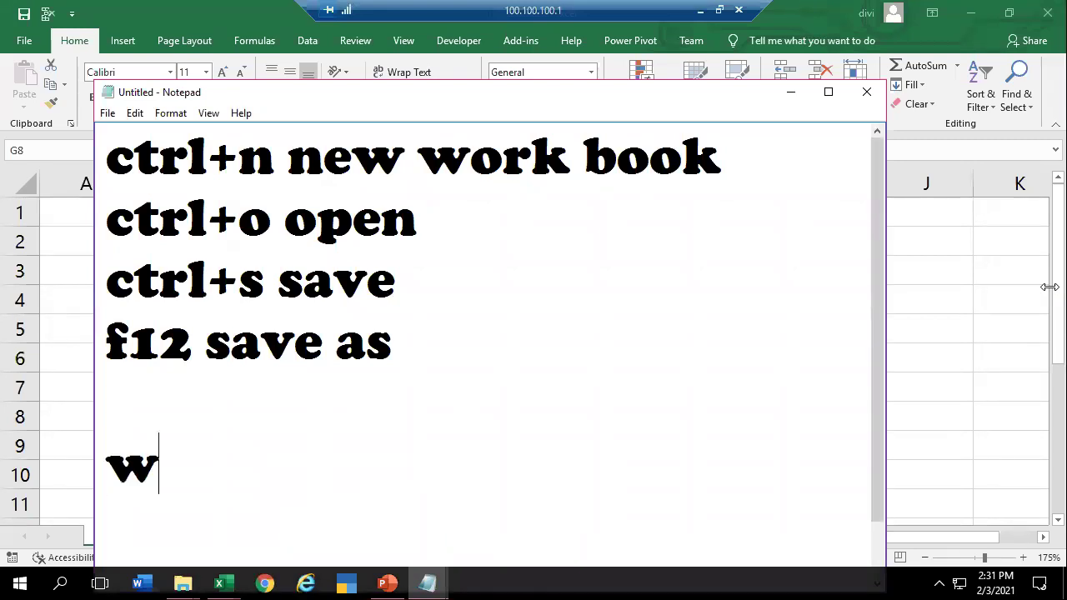
pyautogui.write('ork')
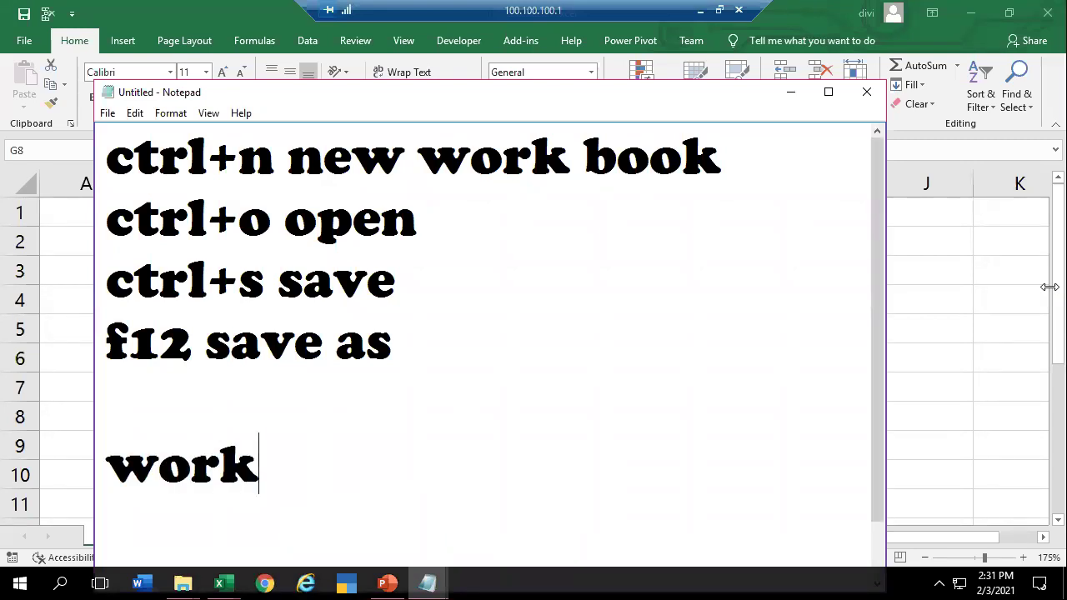
pyautogui.write('book')
pyautogui.press('Return')
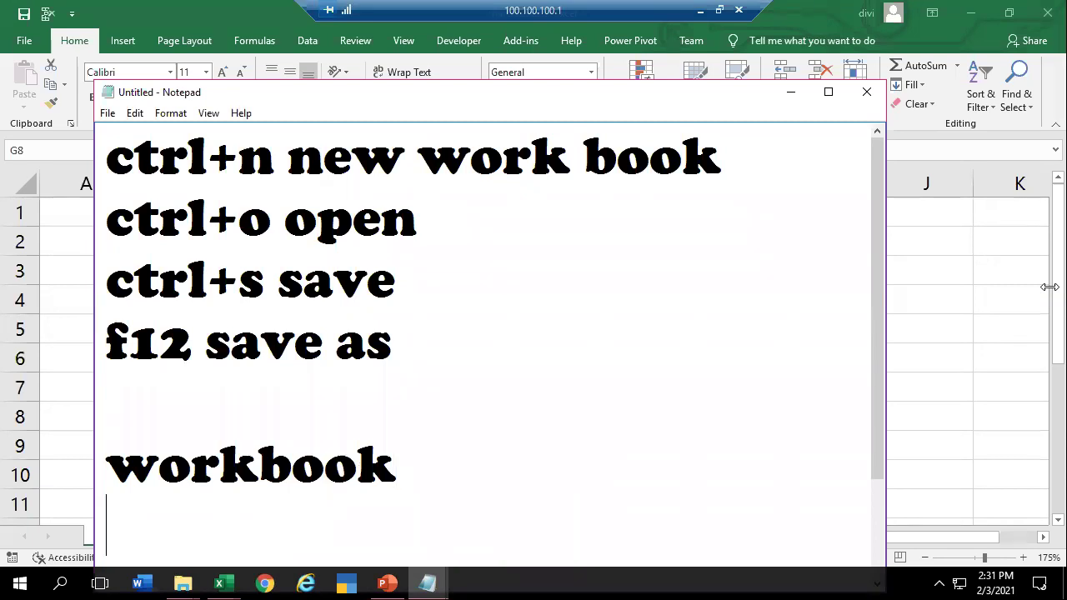
pyautogui.write('shee')
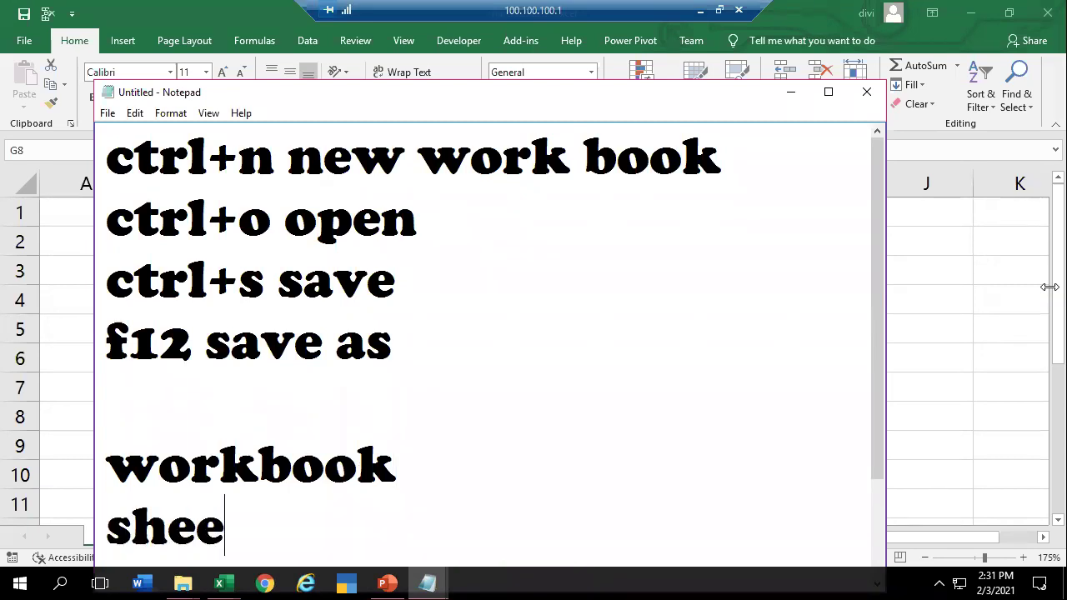
pyautogui.write('t')
pyautogui.press('Return')
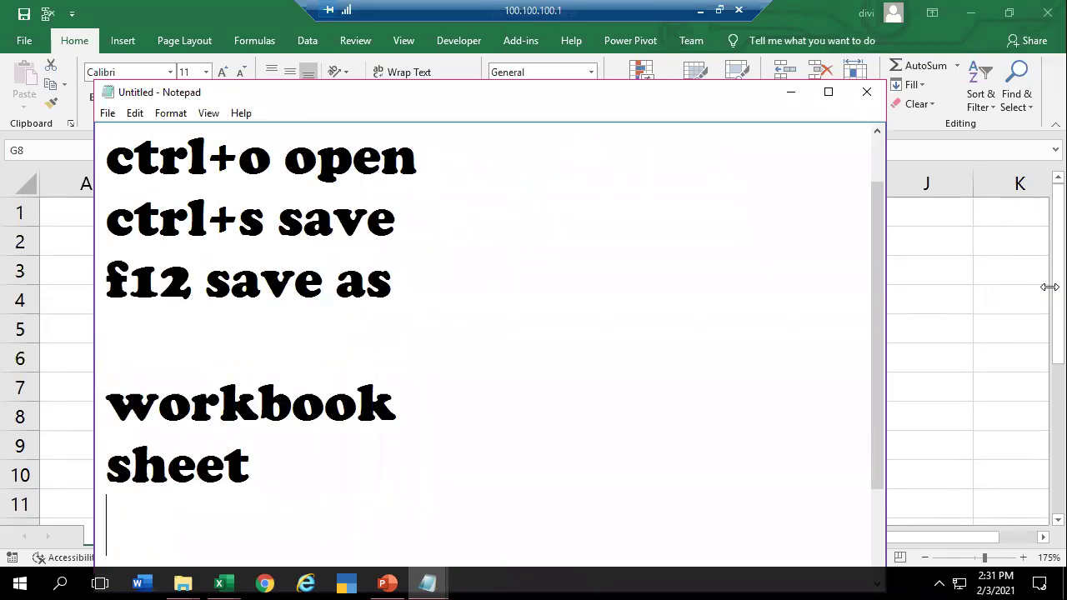
pyautogui.write('stu')
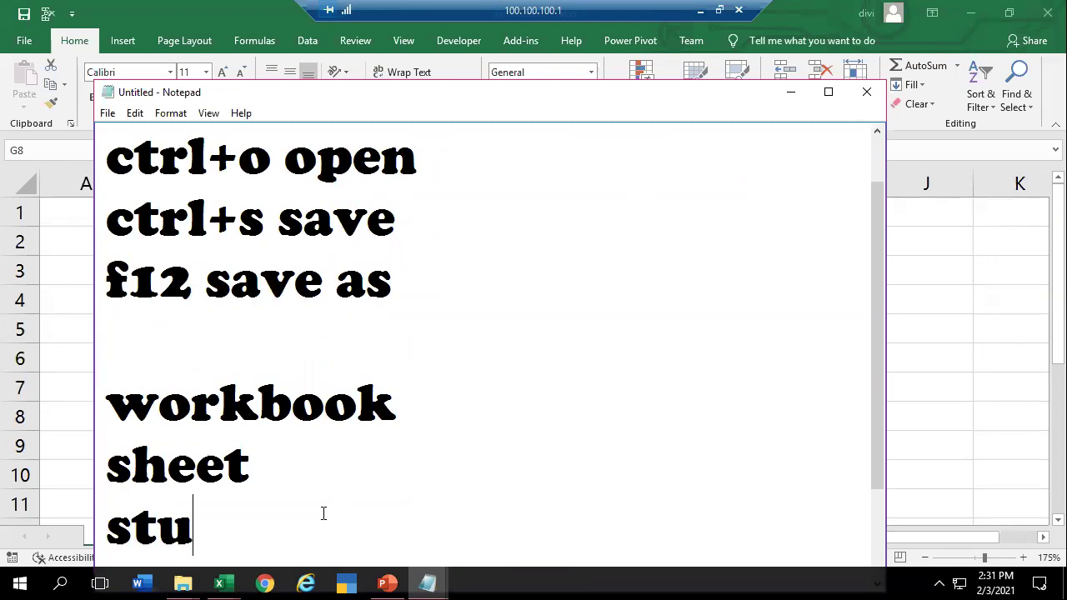
# Select parts of the newly typed words, then minimise Notepad to reveal Excel
pyautogui.moveTo(315, 509); pyautogui.dragTo(127, 375)
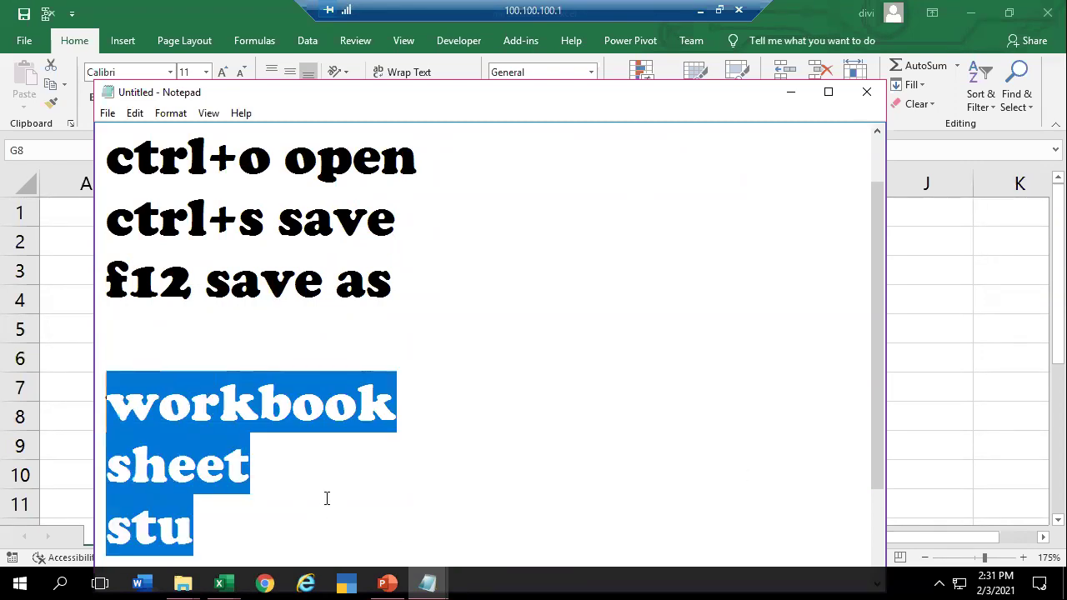
pyautogui.click(326, 498)
pyautogui.moveTo(122, 395)
pyautogui.mouseDown()
pyautogui.moveTo(364, 432)
pyautogui.moveTo(250, 487)
pyautogui.moveTo(124, 454)
pyautogui.mouseUp()
pyautogui.click(258, 498)
pyautogui.click(265, 481)
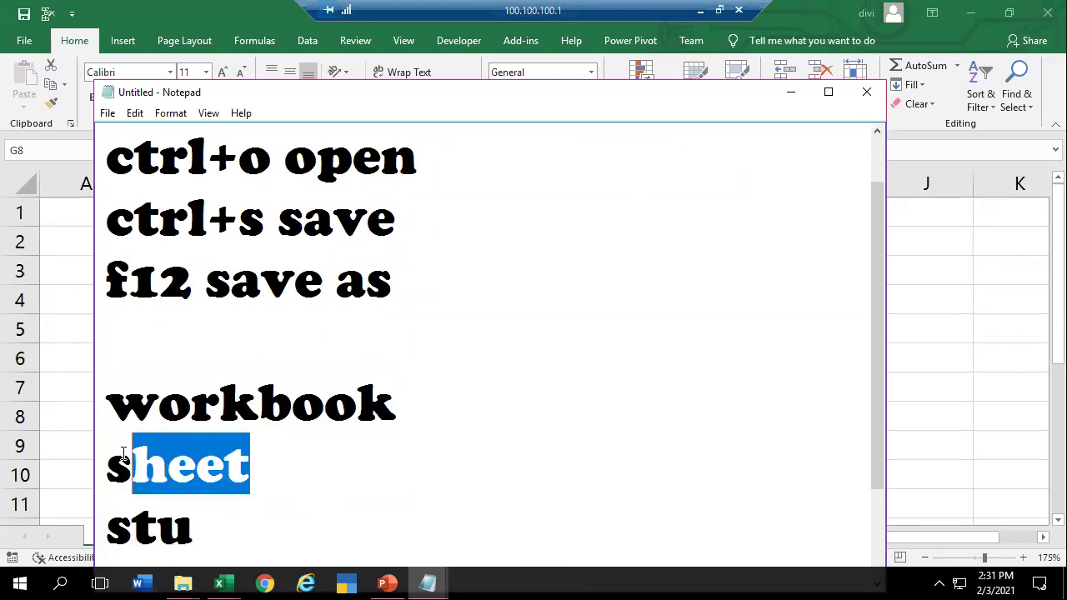
pyautogui.moveTo(192, 514); pyautogui.dragTo(158, 519)
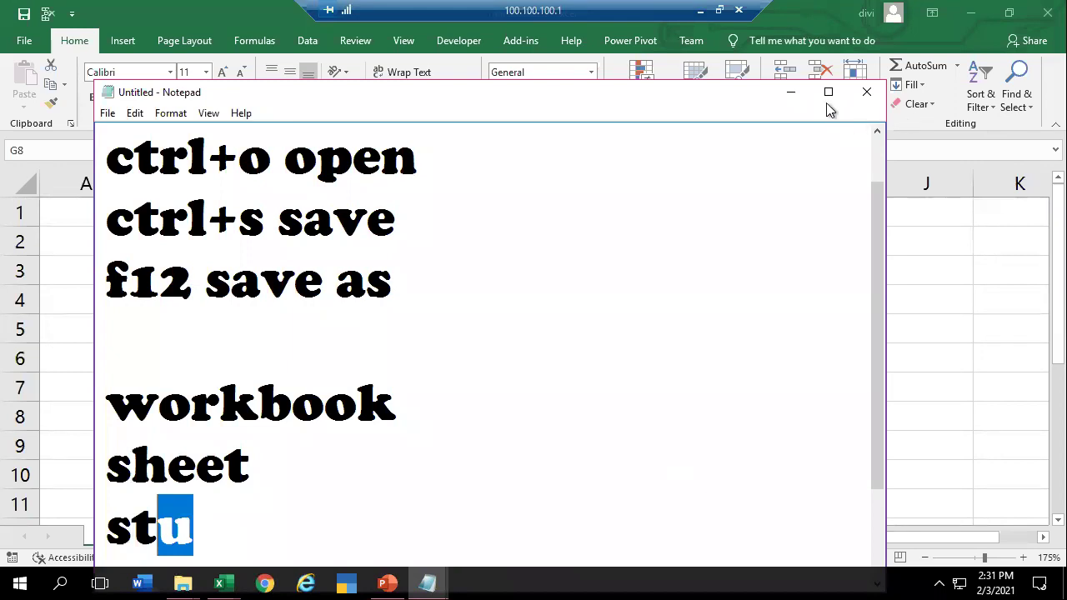
pyautogui.click(791, 91)
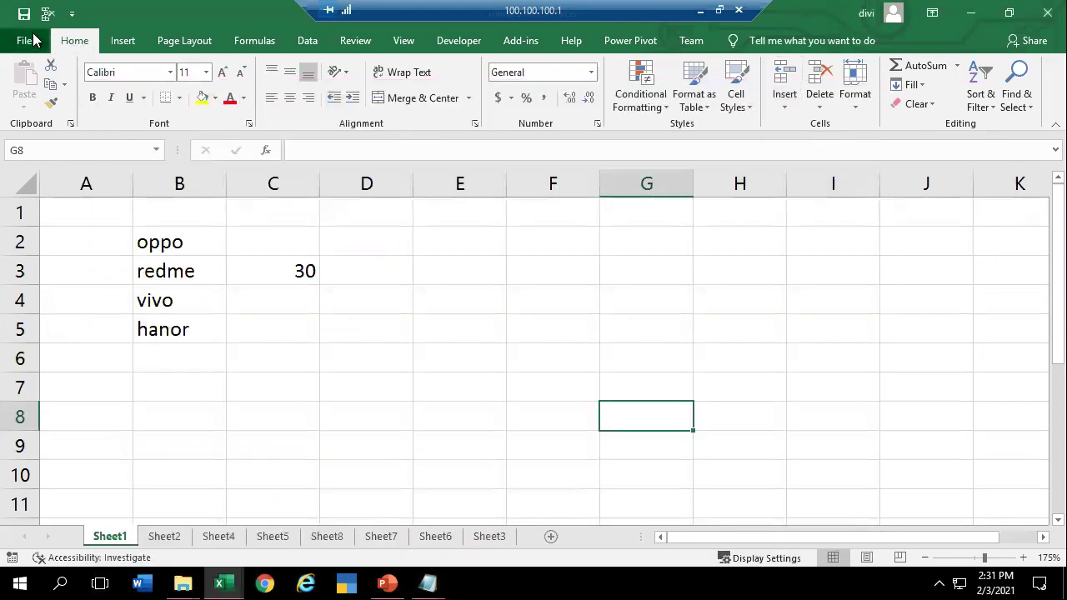
# Enable Always Open Read-Only under Protect Workbook for marks sheet, then close the workbook
pyautogui.click(32, 36)
pyautogui.click(23, 53)
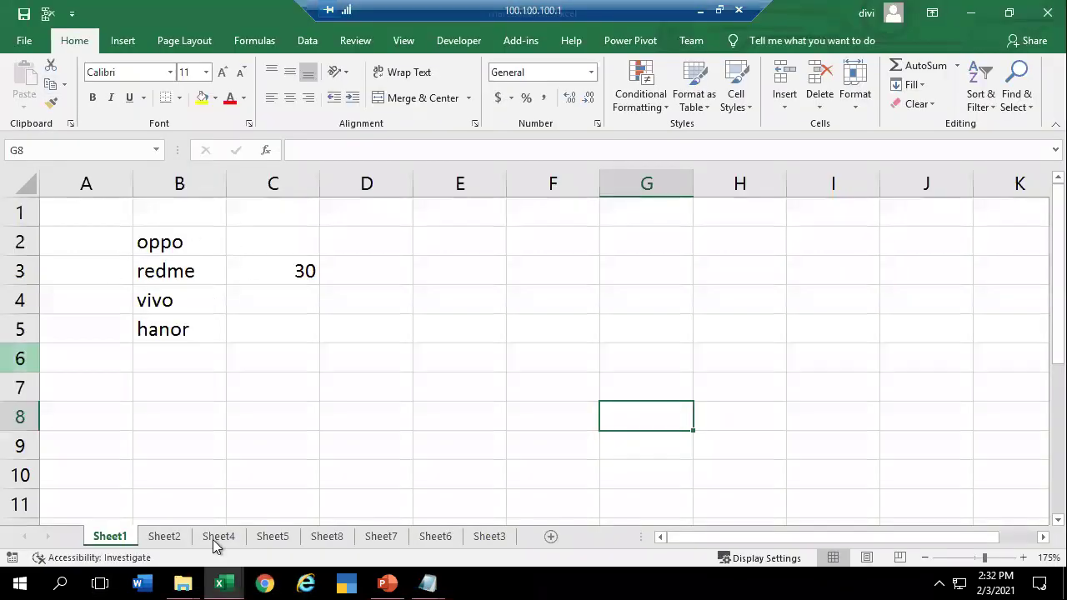
pyautogui.click(23, 43)
pyautogui.click(43, 200)
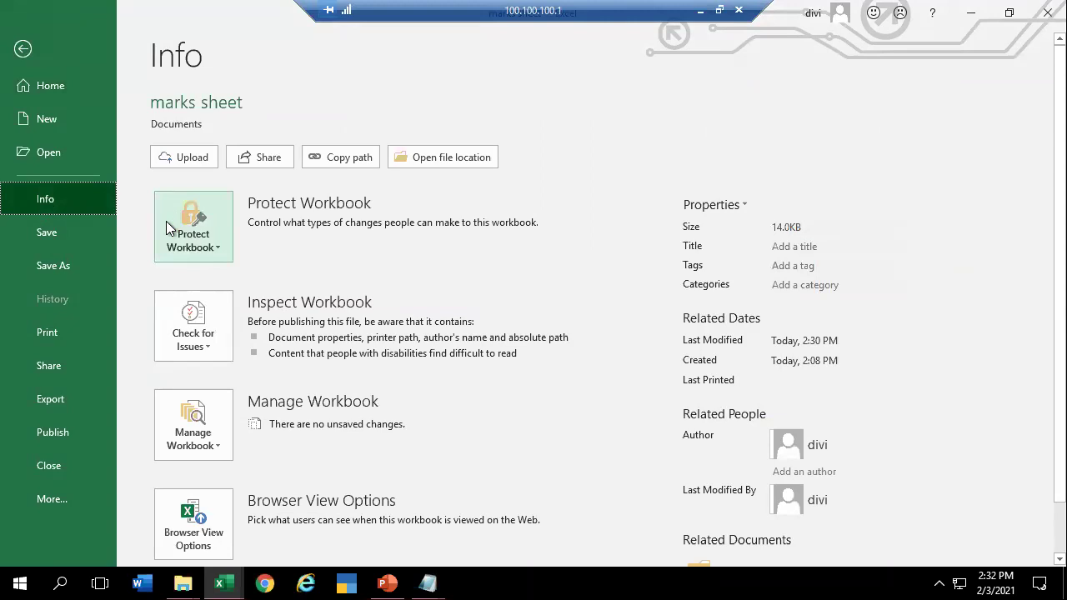
pyautogui.click(193, 250)
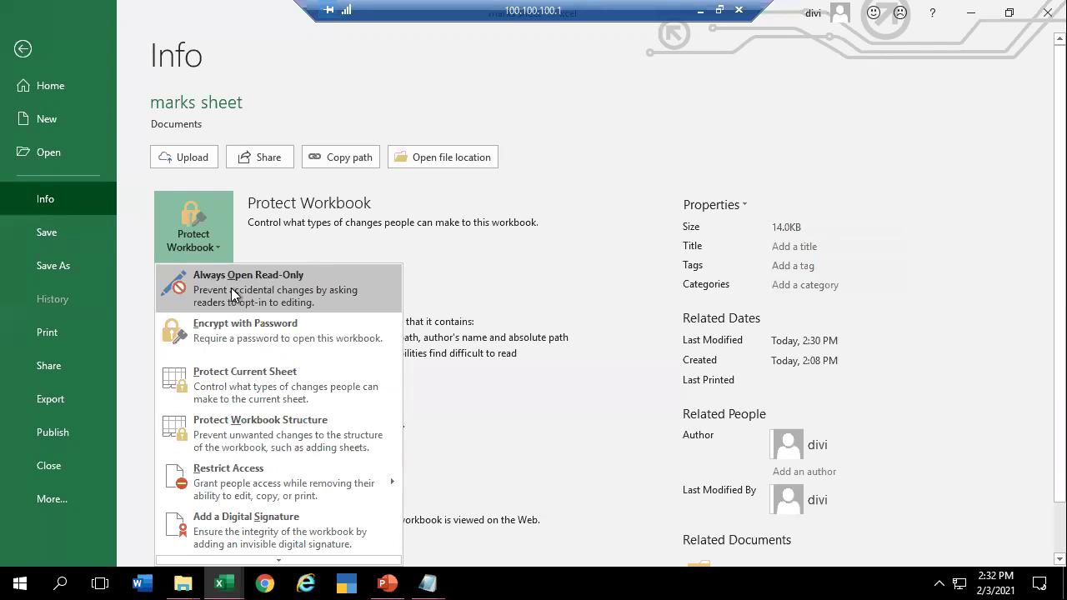
pyautogui.click(232, 293)
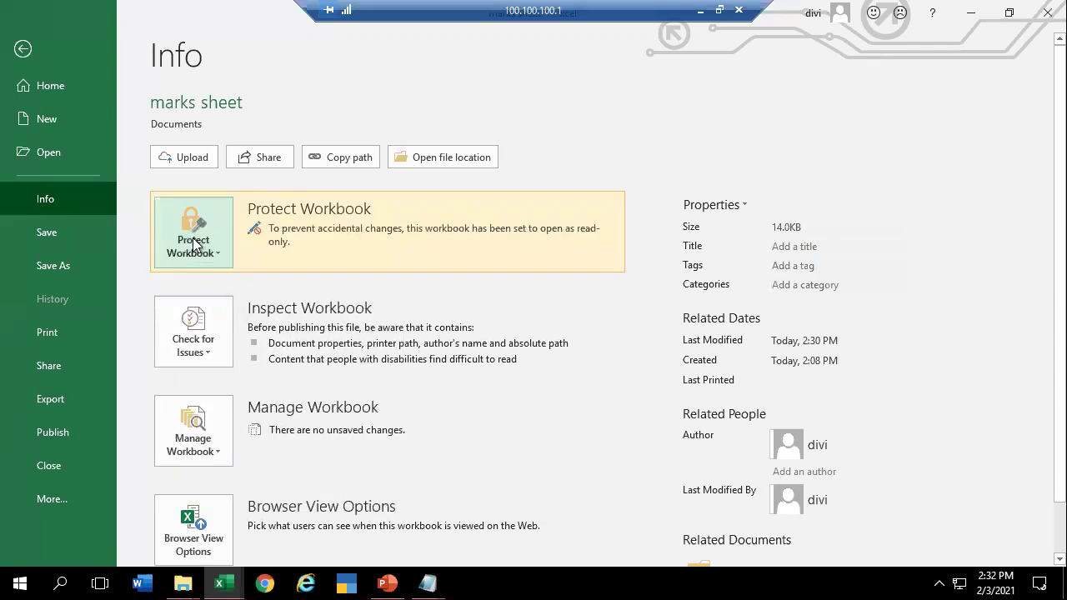
pyautogui.click(46, 233)
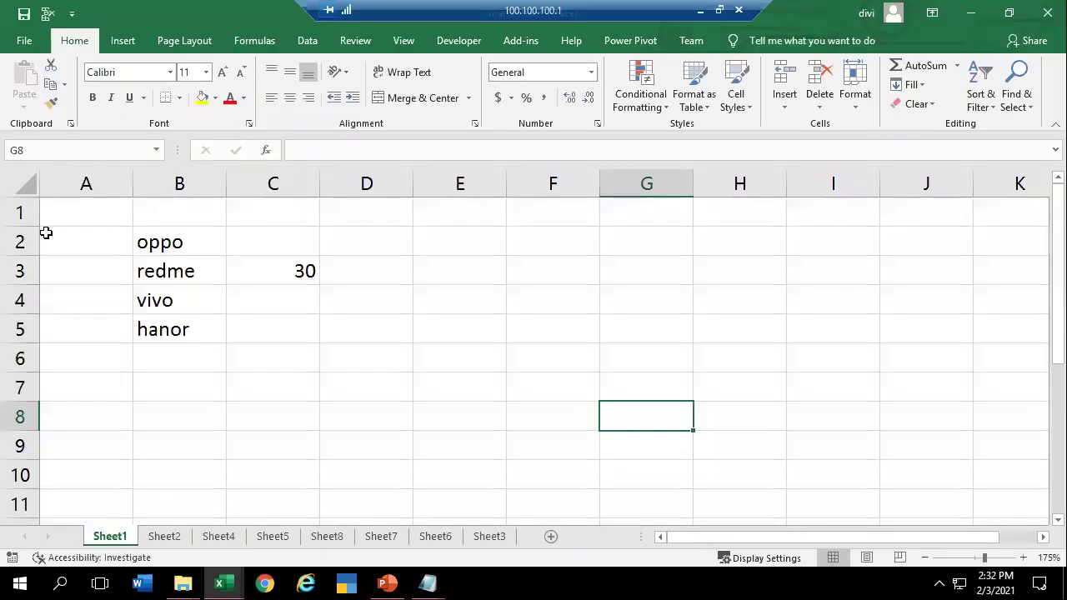
pyautogui.click(1041, 11)
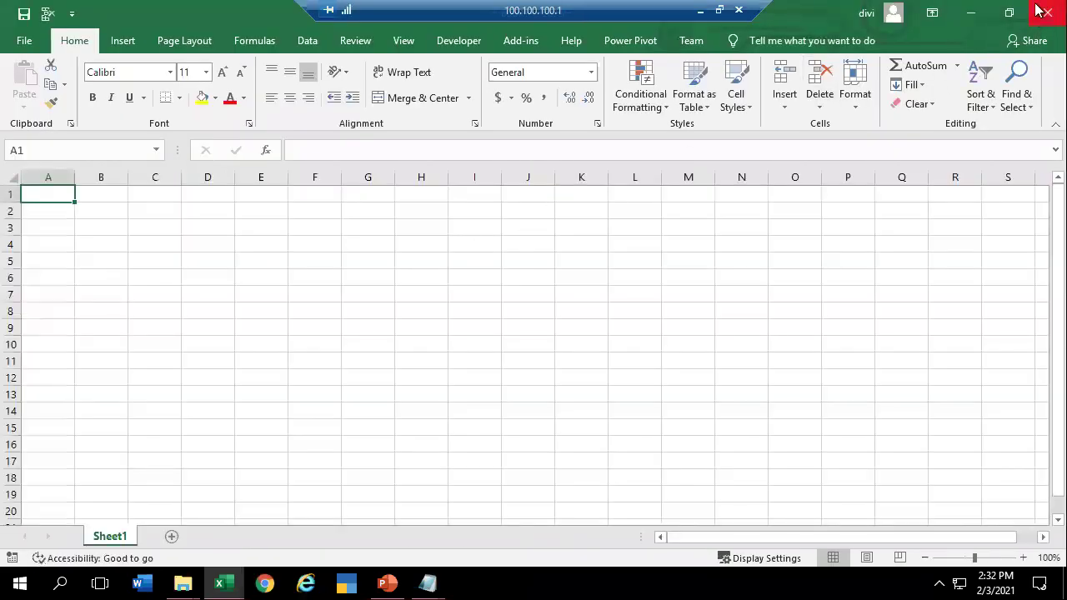
# Reopen marks sheet from the desktop and enable Always Open Read-Only in Protect Workbook
pyautogui.click(1042, 12)
pyautogui.doubleClick(83, 311)
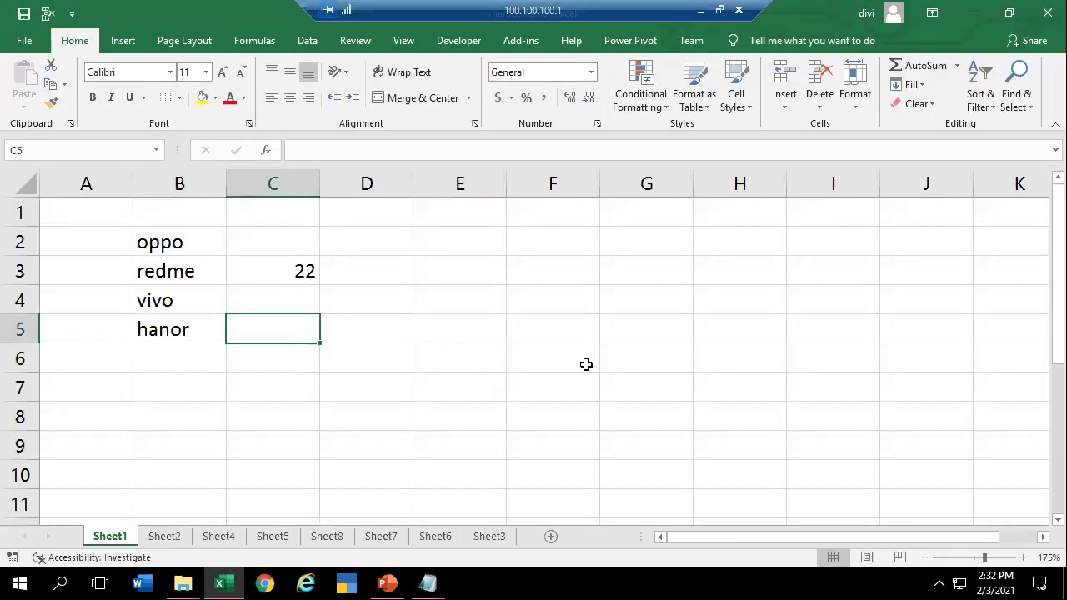
pyautogui.click(24, 40)
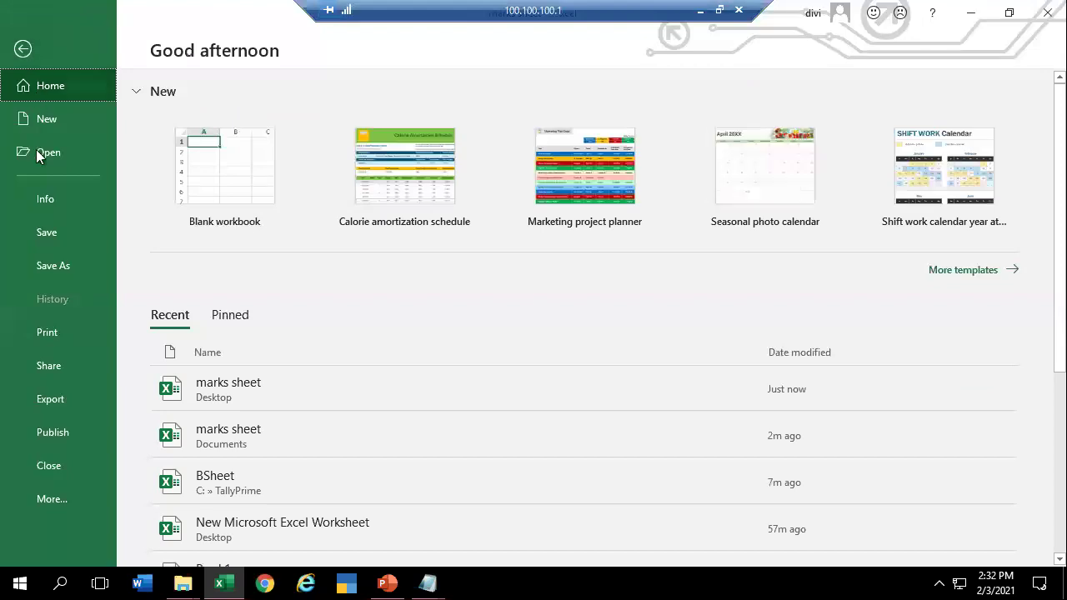
pyautogui.click(42, 201)
pyautogui.click(200, 223)
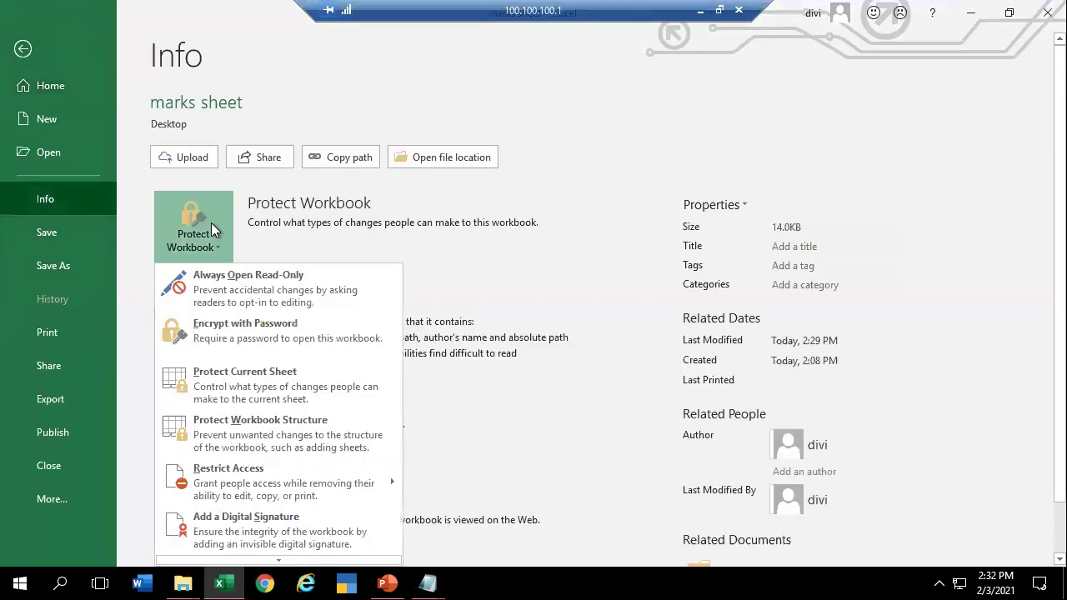
pyautogui.click(208, 286)
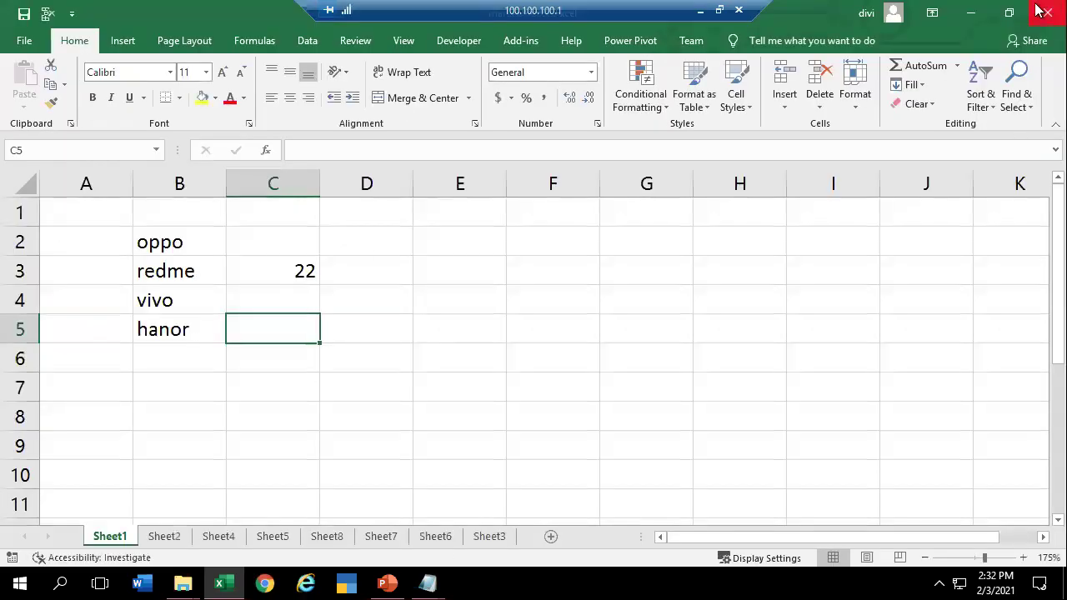
# Save and close the workbook, then reopen it, answering No to the read-only prompt
pyautogui.click(1047, 12)
pyautogui.doubleClick(113, 304)
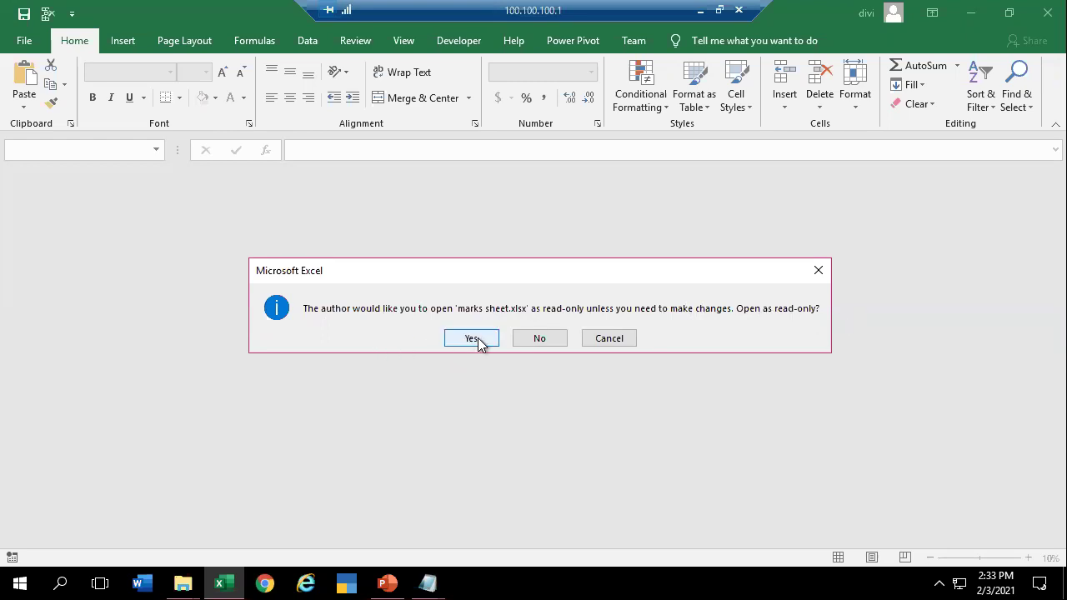
pyautogui.click(527, 340)
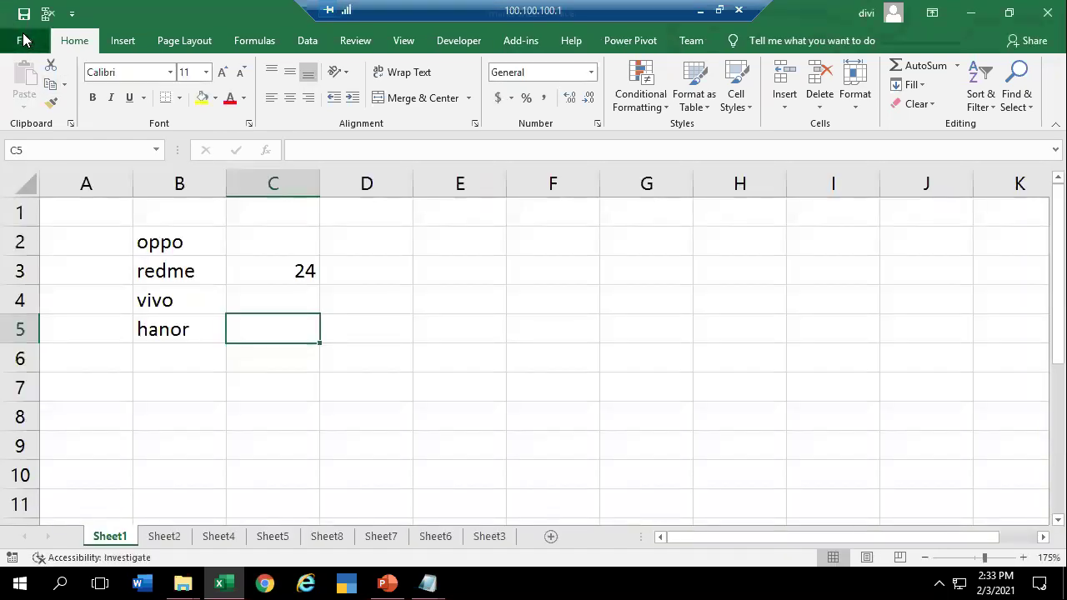
# Switch off the marks sheet's Always Open Read-Only protection on the Info page
pyautogui.click(25, 40)
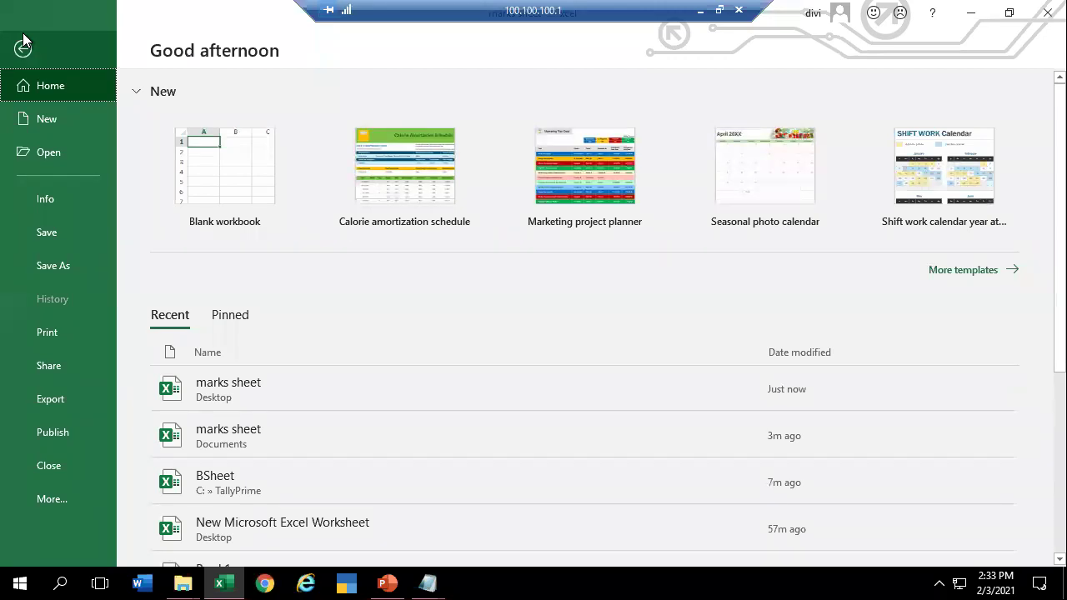
pyautogui.click(47, 200)
pyautogui.click(193, 241)
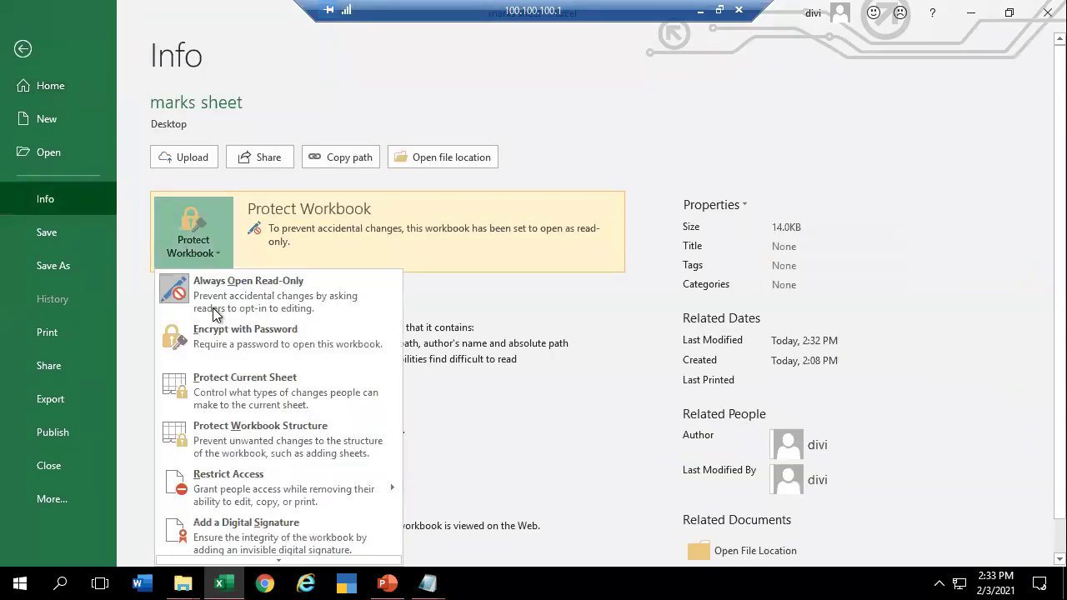
pyautogui.click(238, 279)
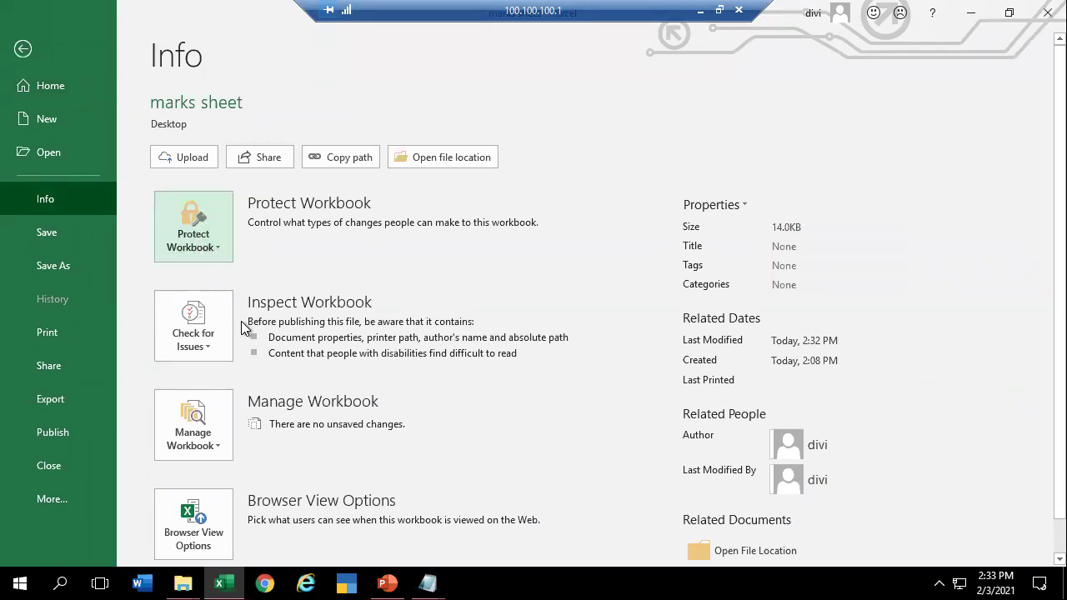
# Start Protect Current Sheet, then cancel the sheet protection without applying it
pyautogui.click(180, 250)
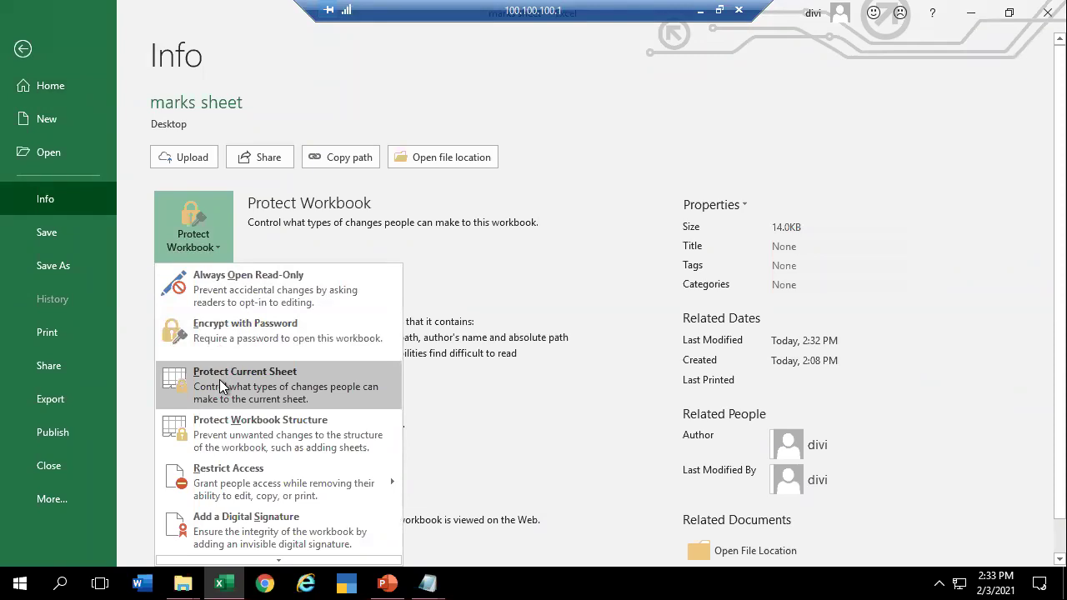
pyautogui.click(219, 379)
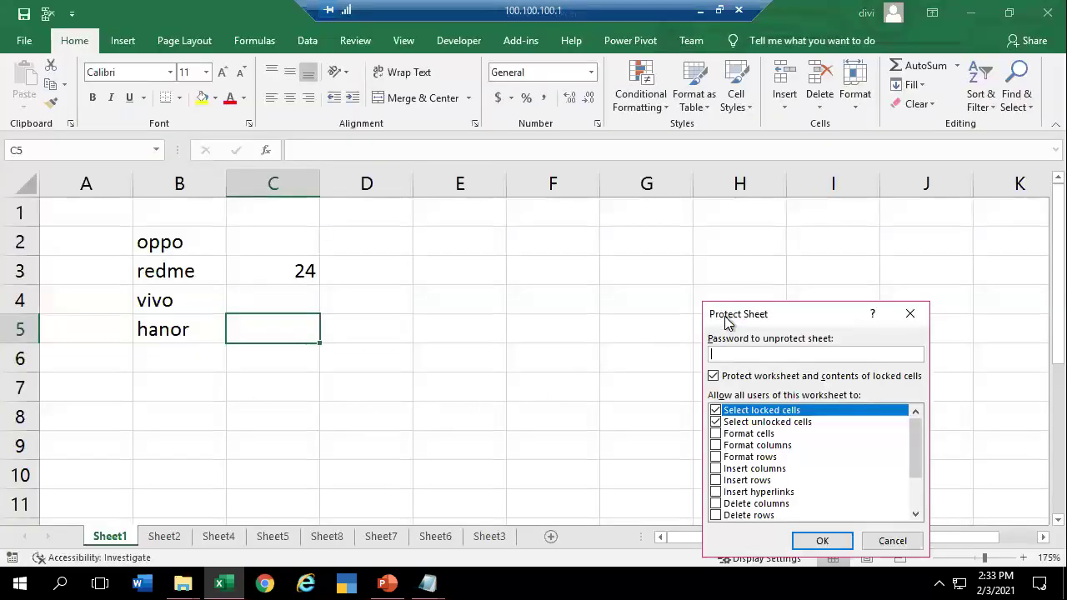
pyautogui.moveTo(726, 318); pyautogui.dragTo(453, 296)
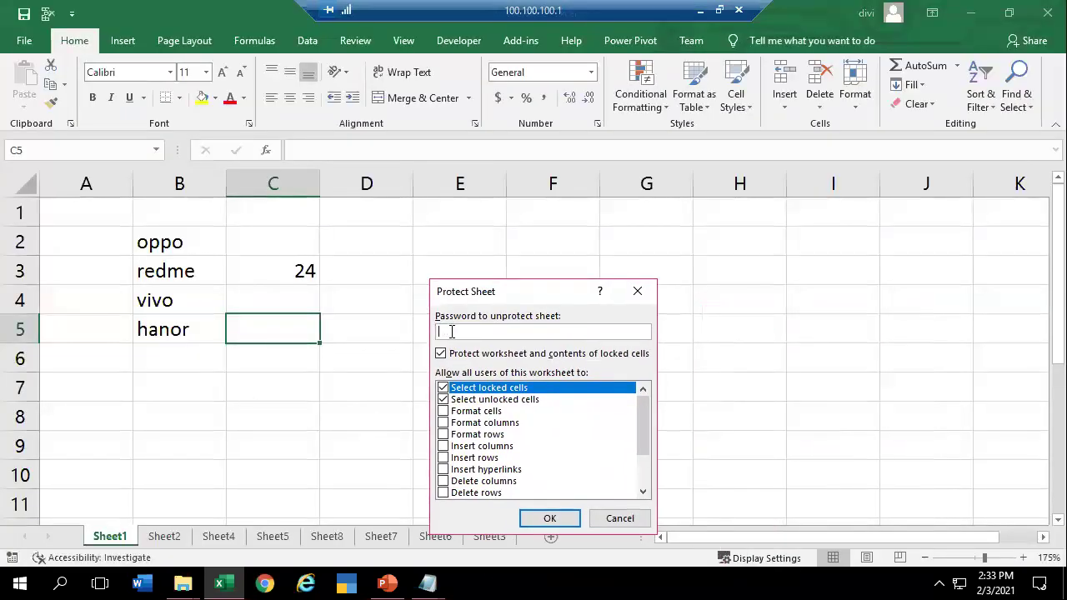
pyautogui.click(637, 291)
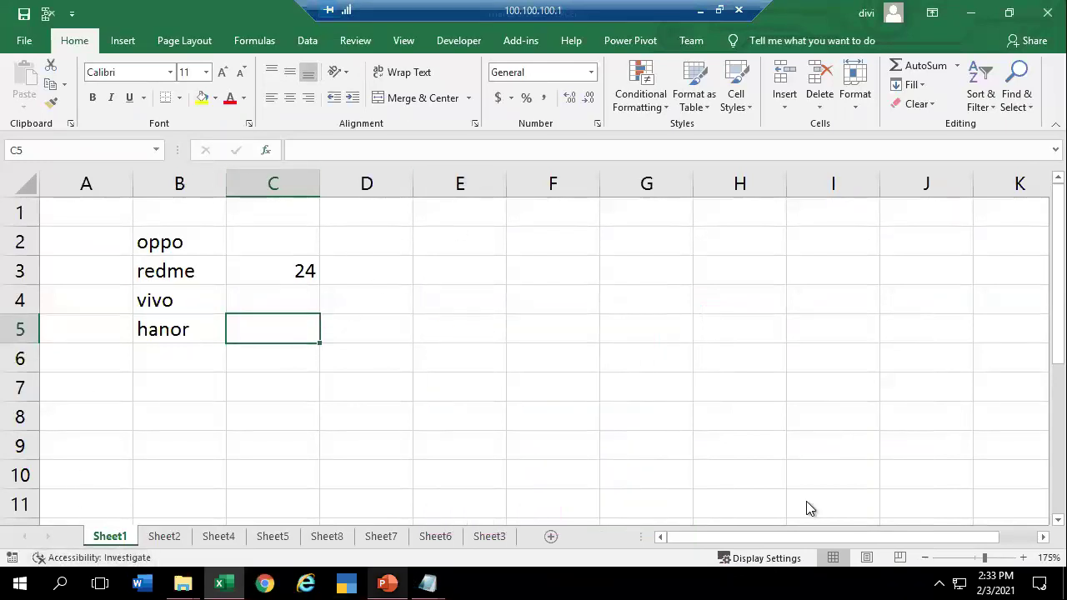
# Flip through the sheet tabs and settle on the empty Sheet4, selecting cell G11
pyautogui.keyDown('ctrl'); pyautogui.click(167, 541); pyautogui.keyUp('ctrl')
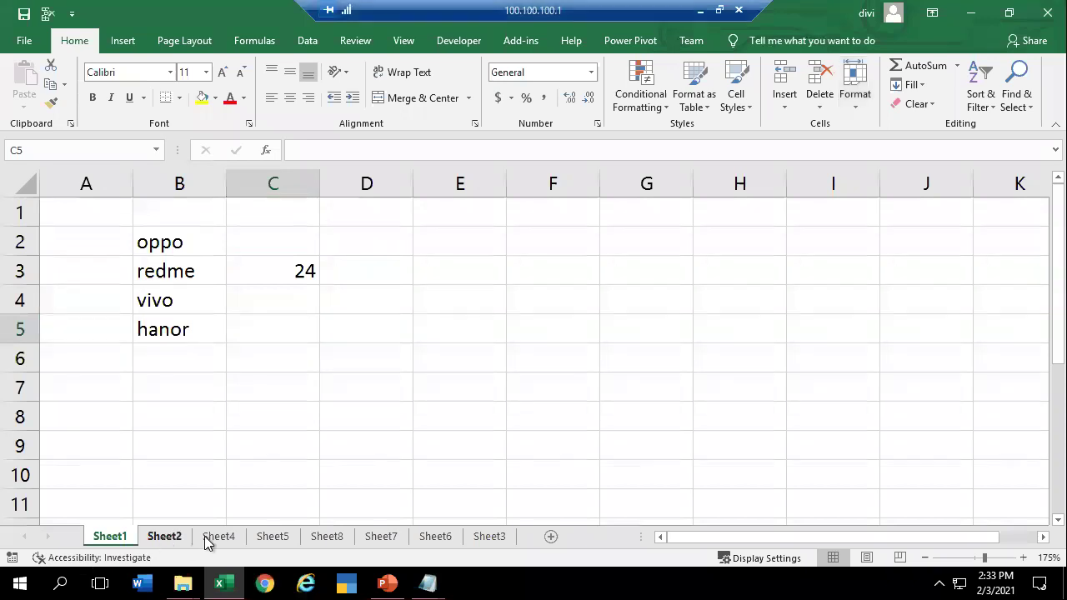
pyautogui.click(209, 539)
pyautogui.click(254, 539)
pyautogui.keyDown('ctrl'); pyautogui.click(108, 537); pyautogui.keyUp('ctrl')
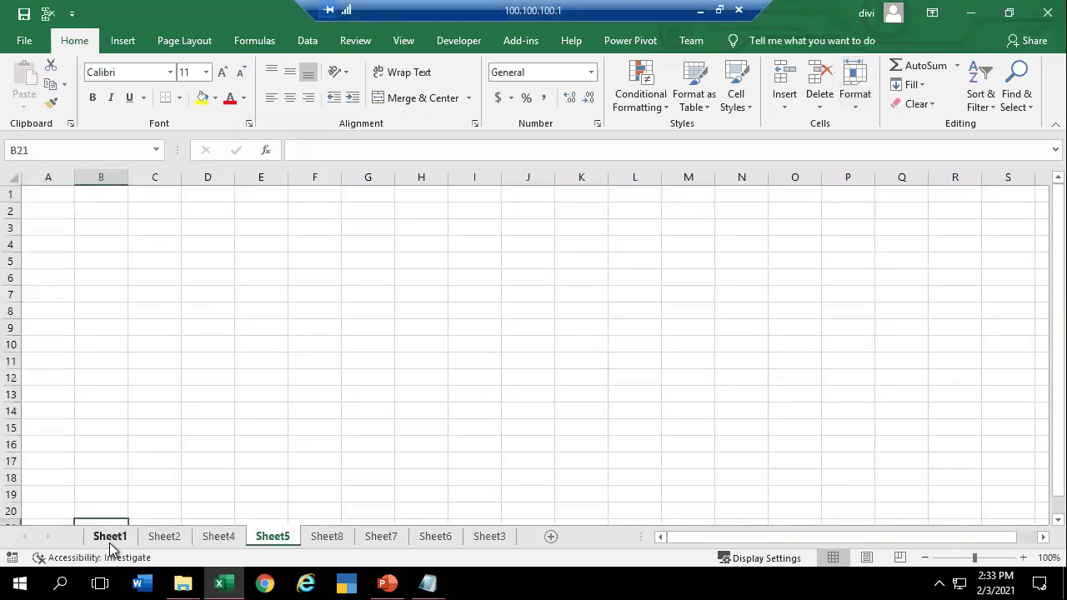
pyautogui.click(164, 539)
pyautogui.click(212, 539)
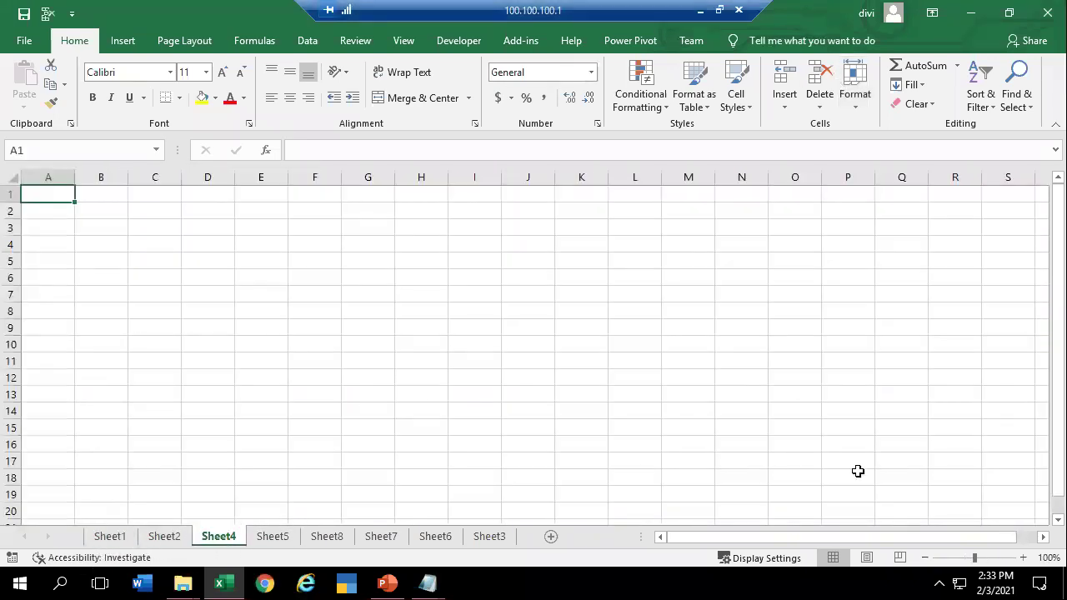
pyautogui.click(379, 361)
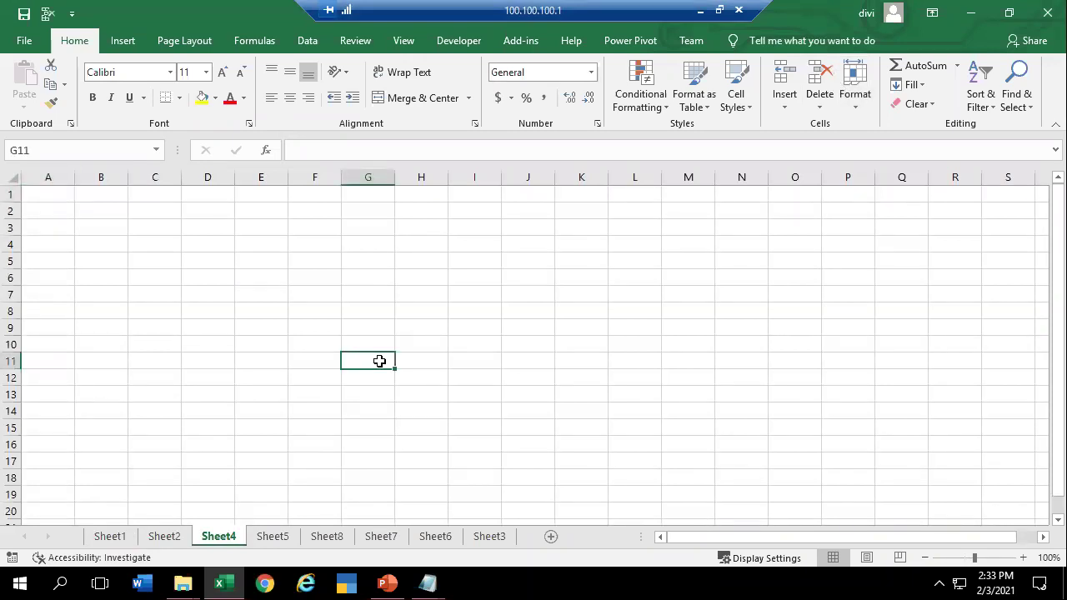
# Encrypt marks sheet with a password, re-enter it to confirm, and save the workbook
pyautogui.click(24, 42)
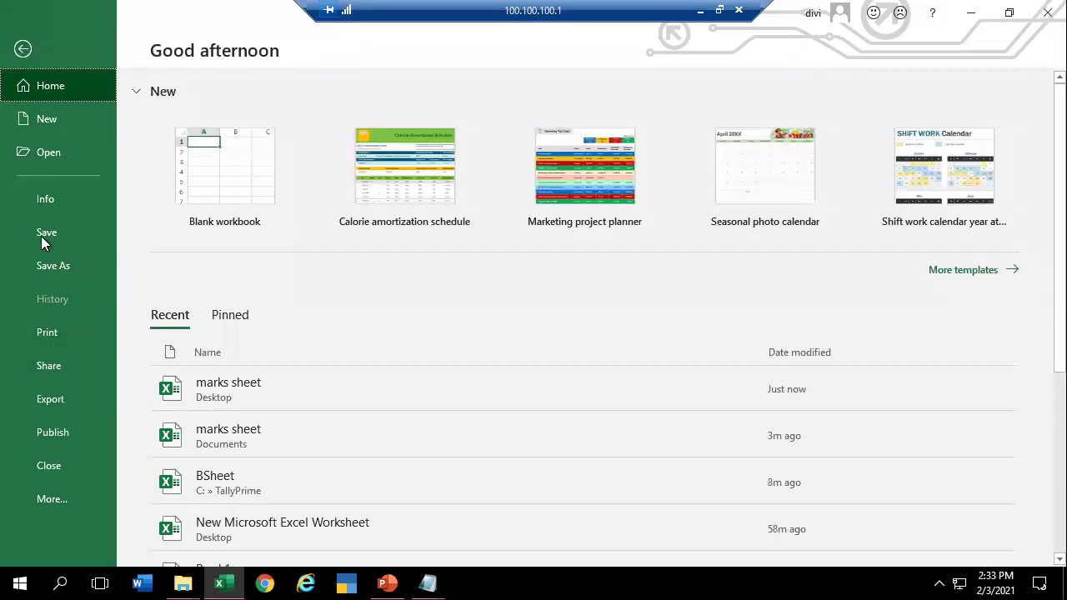
pyautogui.click(39, 199)
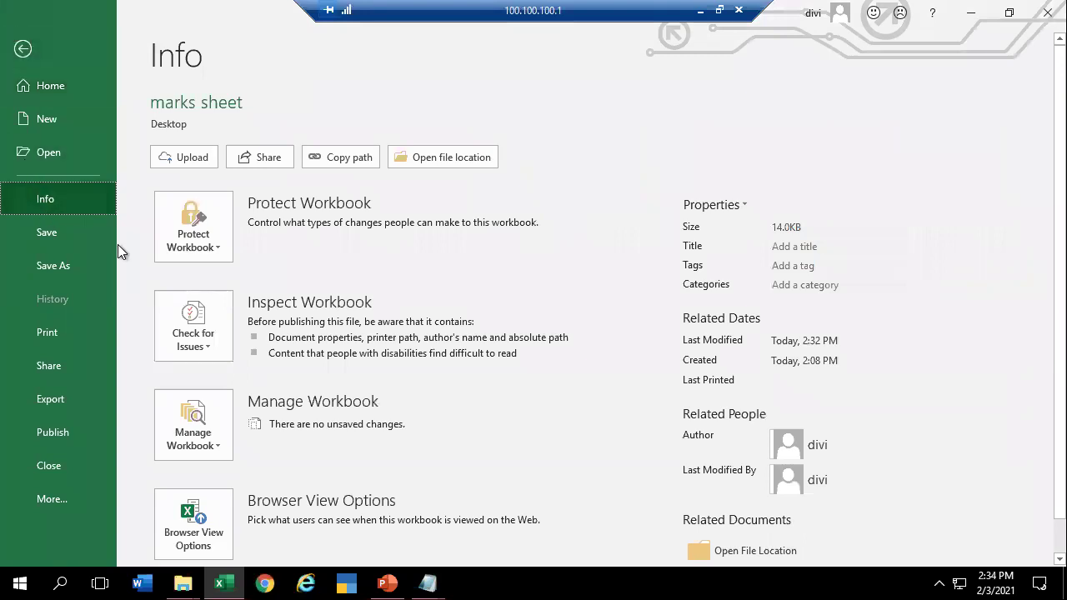
pyautogui.click(187, 248)
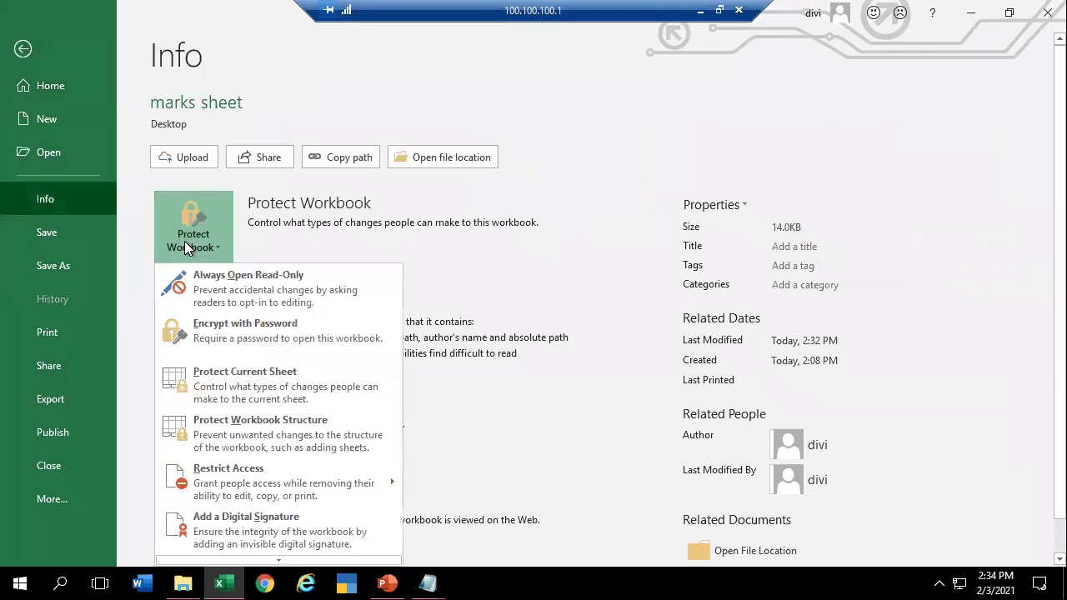
pyautogui.click(225, 336)
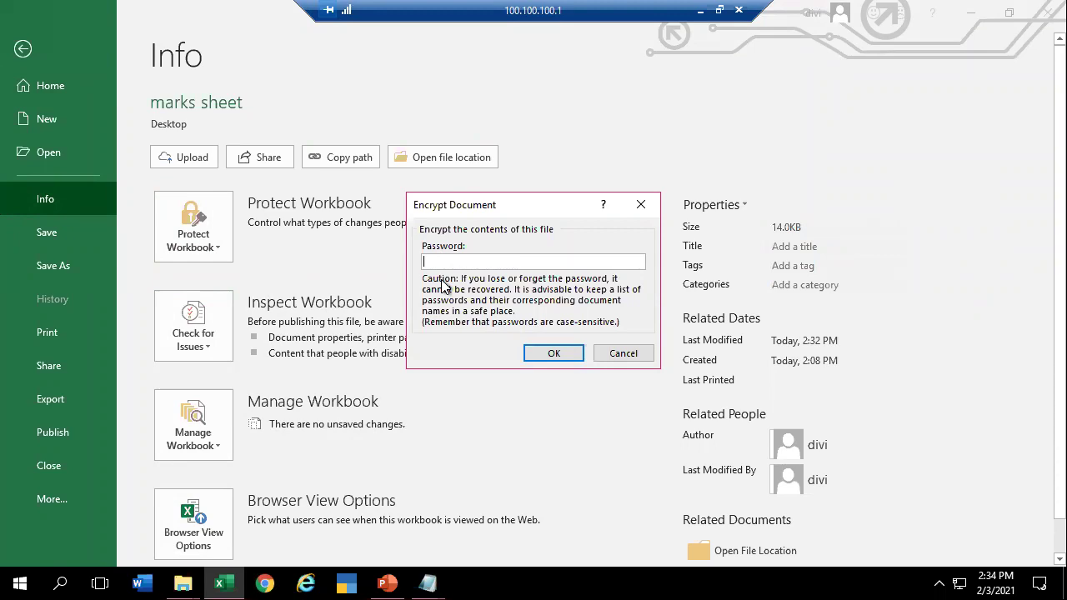
pyautogui.press('Return')
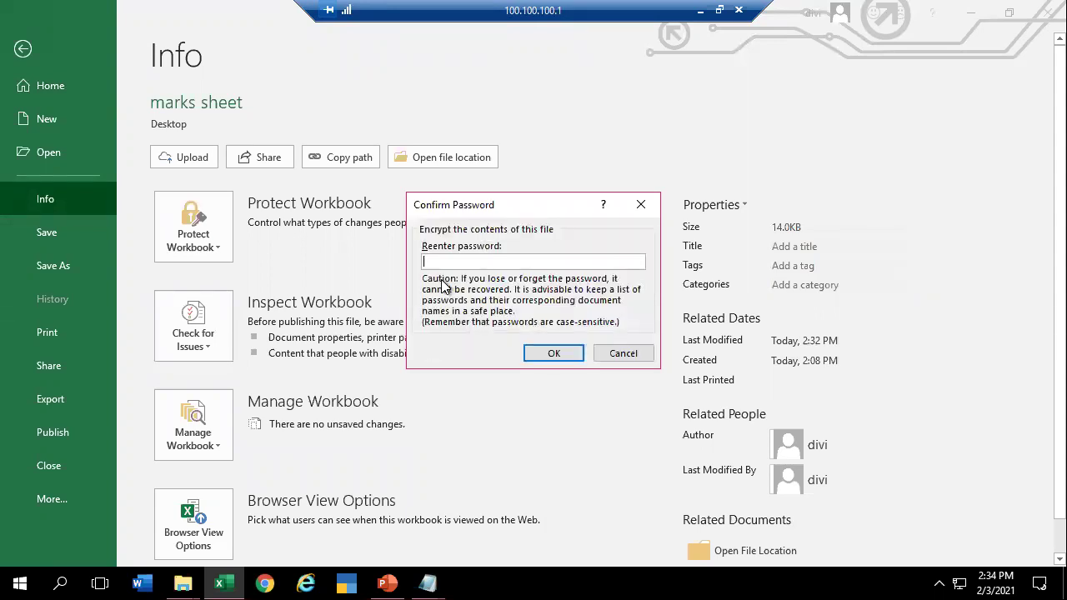
pyautogui.press('Return')
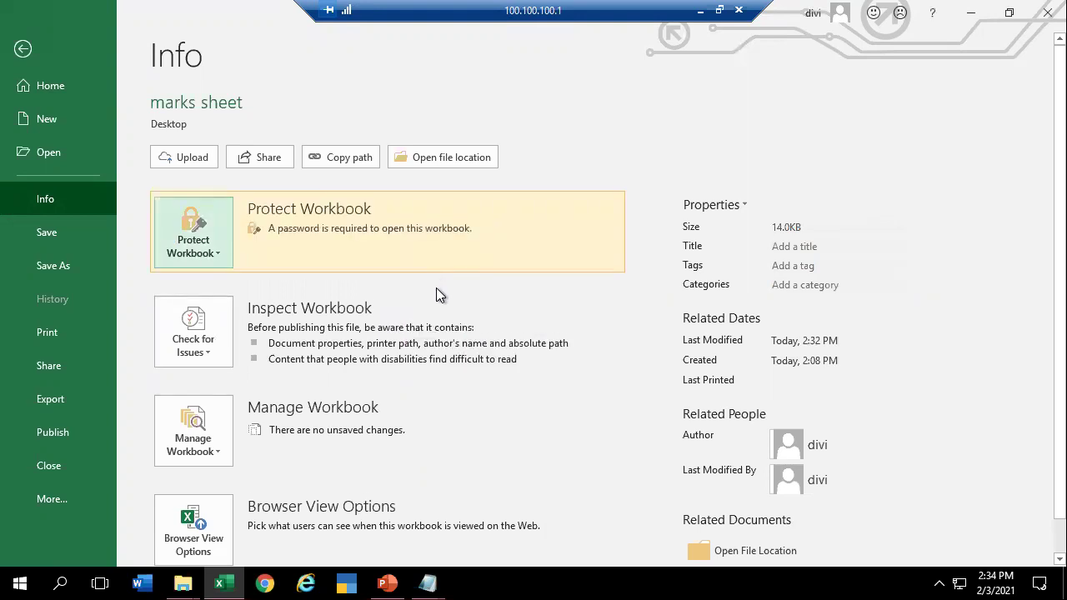
pyautogui.click(54, 221)
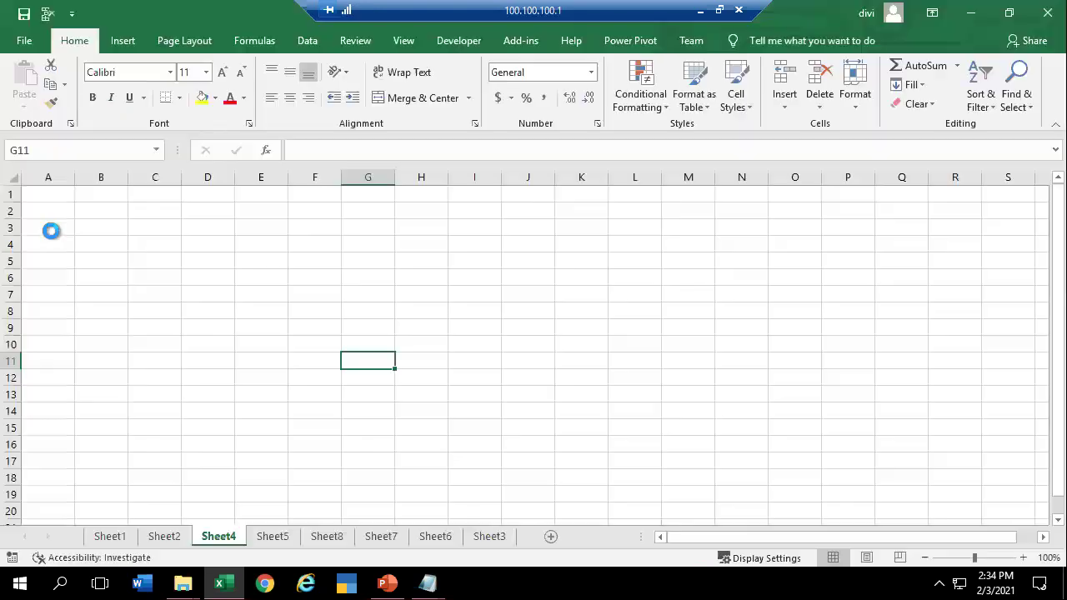
# Close and reopen marks sheet, submit a wrong password, dismiss the error, and close Excel
pyautogui.click(1041, 12)
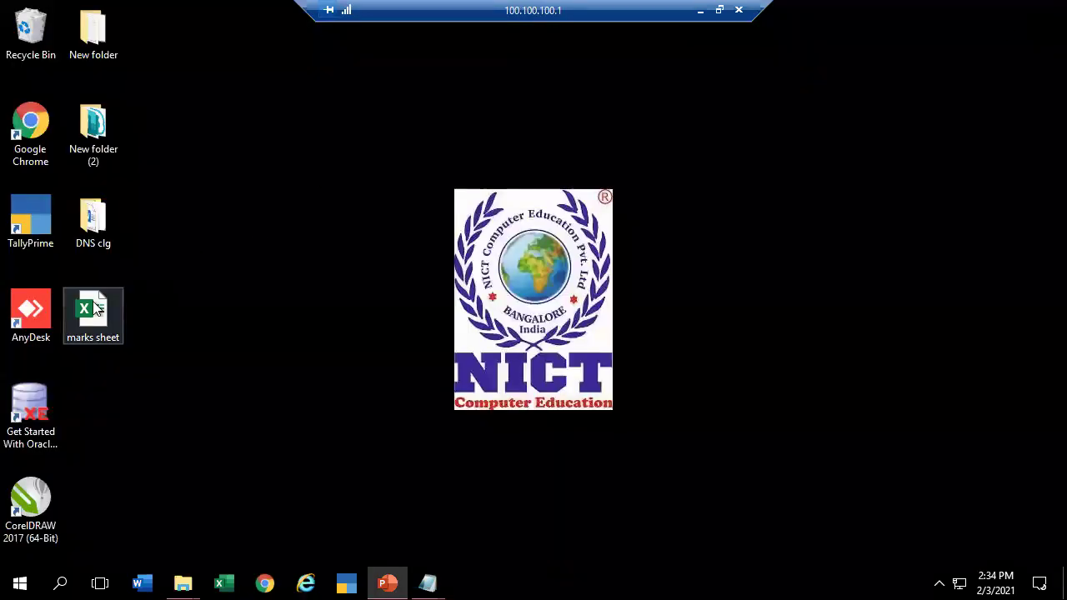
pyautogui.doubleClick(96, 309)
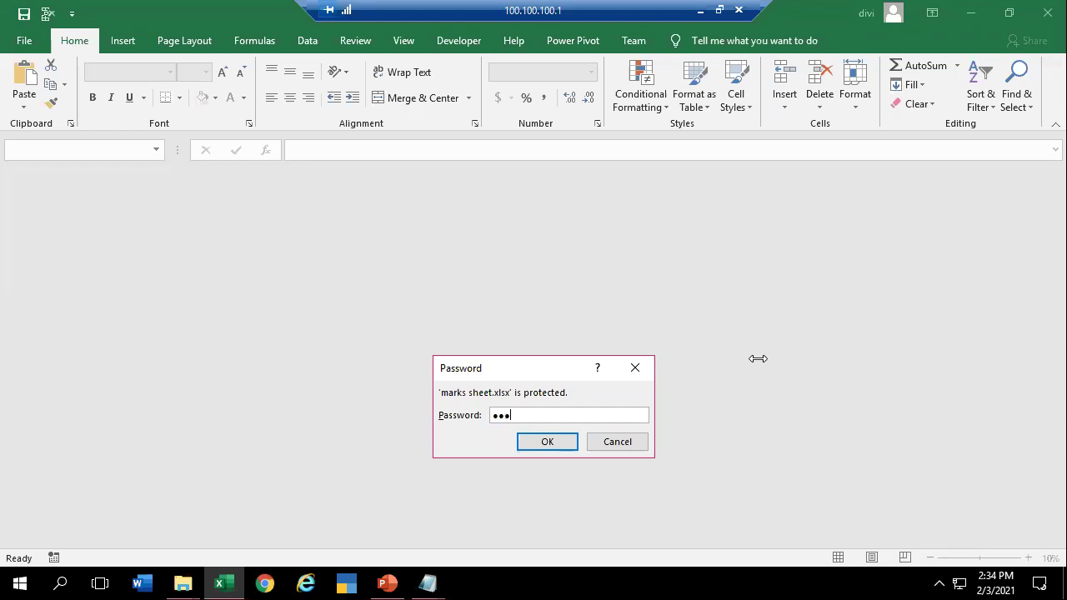
pyautogui.press('Return')
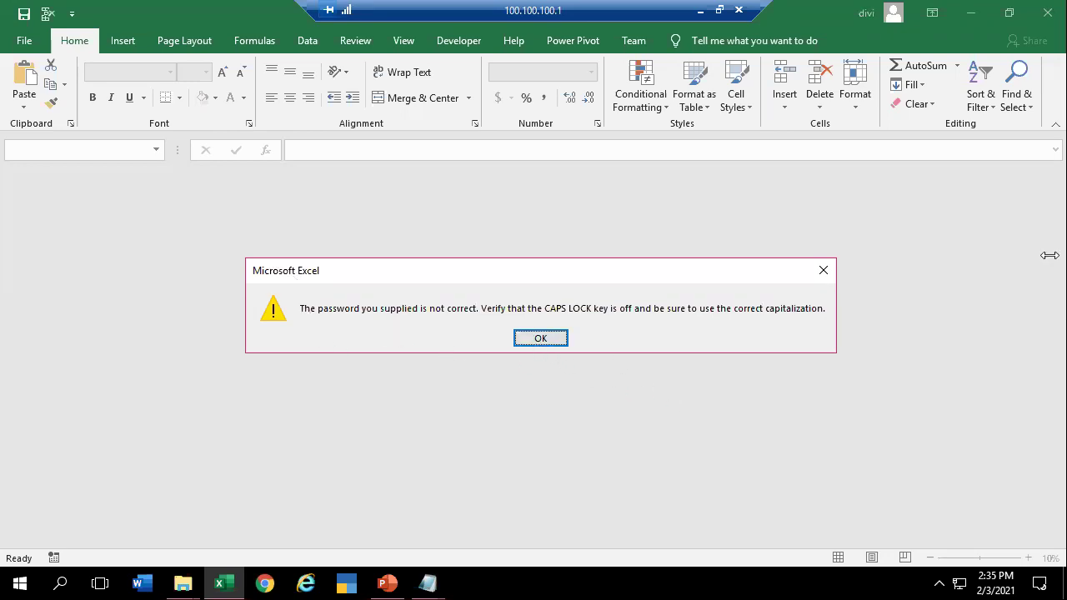
pyautogui.click(538, 338)
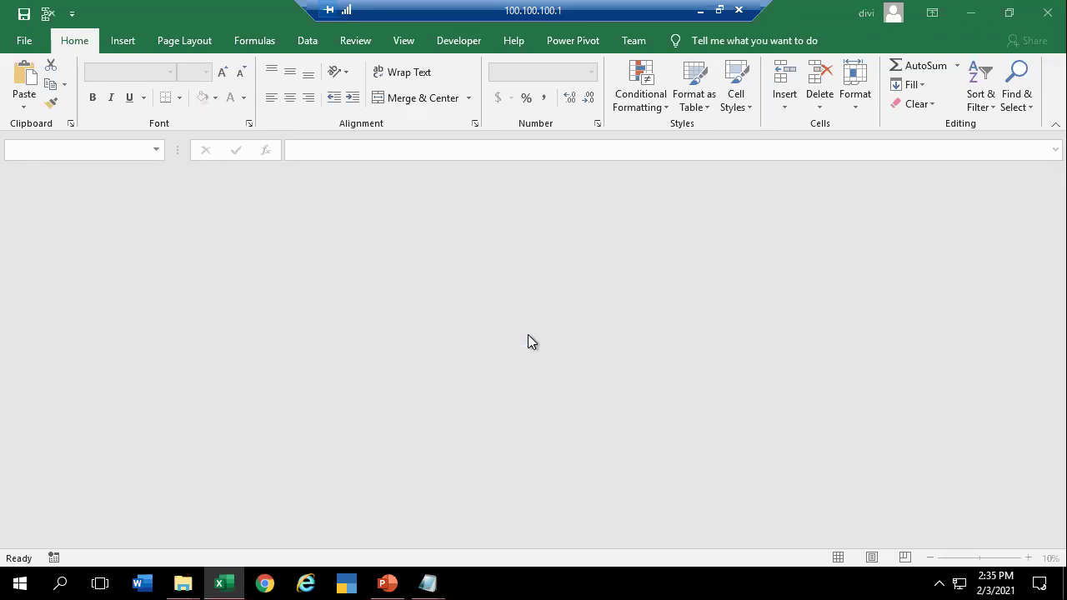
pyautogui.click(1041, 16)
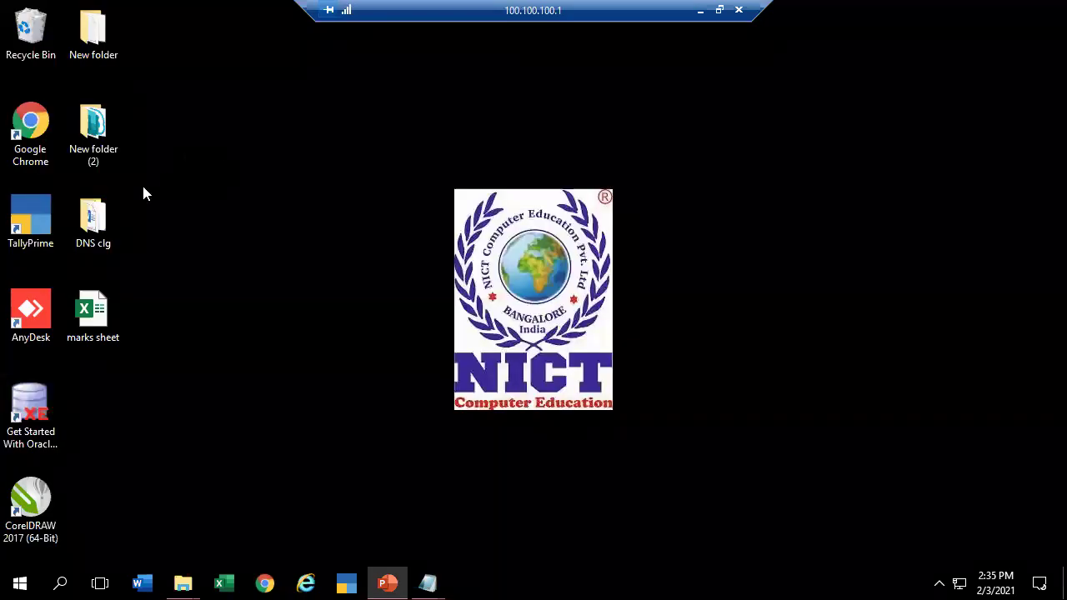
# Open marks sheet with the correct password, move through the tabs to Sheet5, and select C2:E9
pyautogui.doubleClick(97, 310)
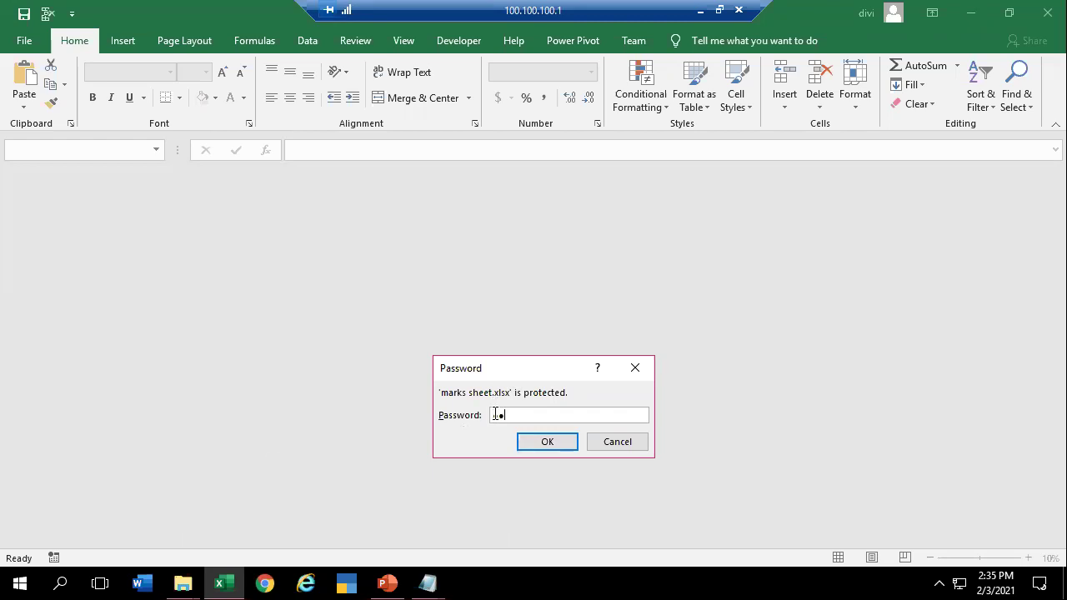
pyautogui.press('Return')
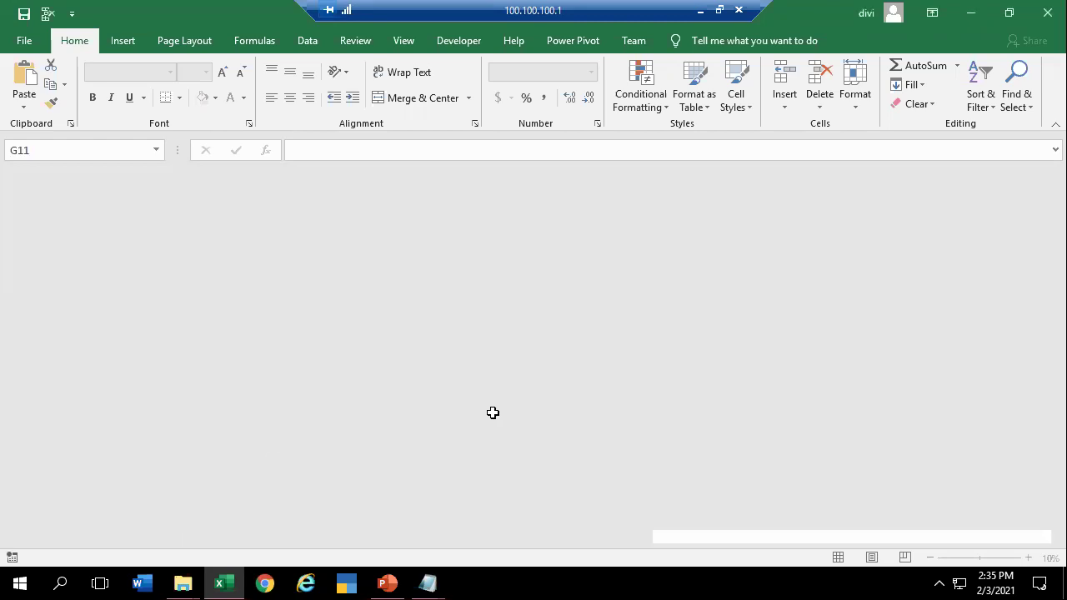
pyautogui.click(109, 538)
pyautogui.click(166, 537)
pyautogui.click(215, 537)
pyautogui.click(264, 537)
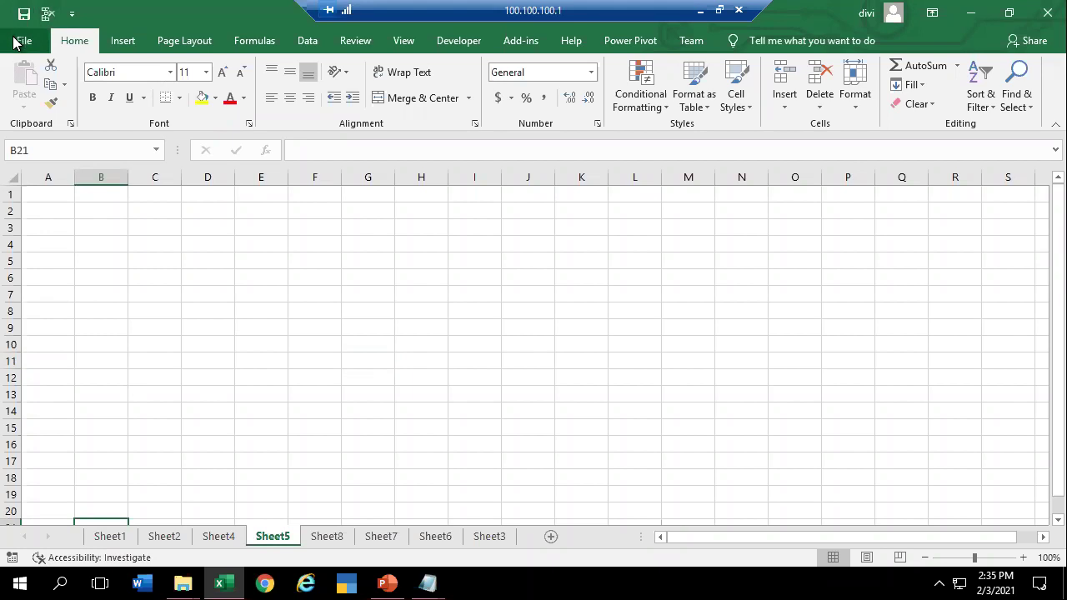
pyautogui.moveTo(138, 214); pyautogui.dragTo(247, 325)
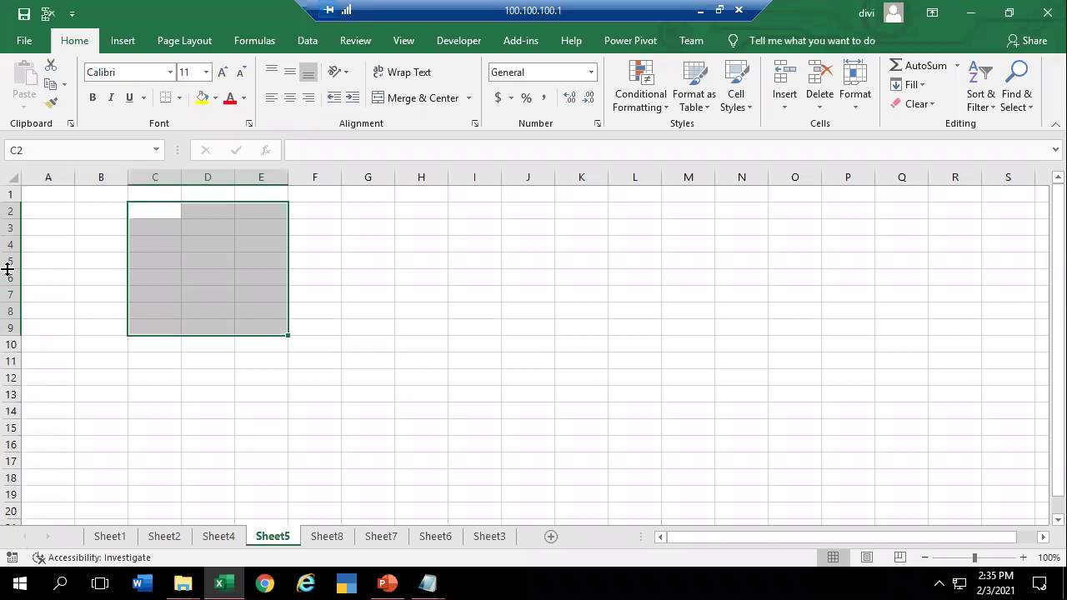
# Inspect the Encrypt with Password window without changes, then select cell E4
pyautogui.click(25, 46)
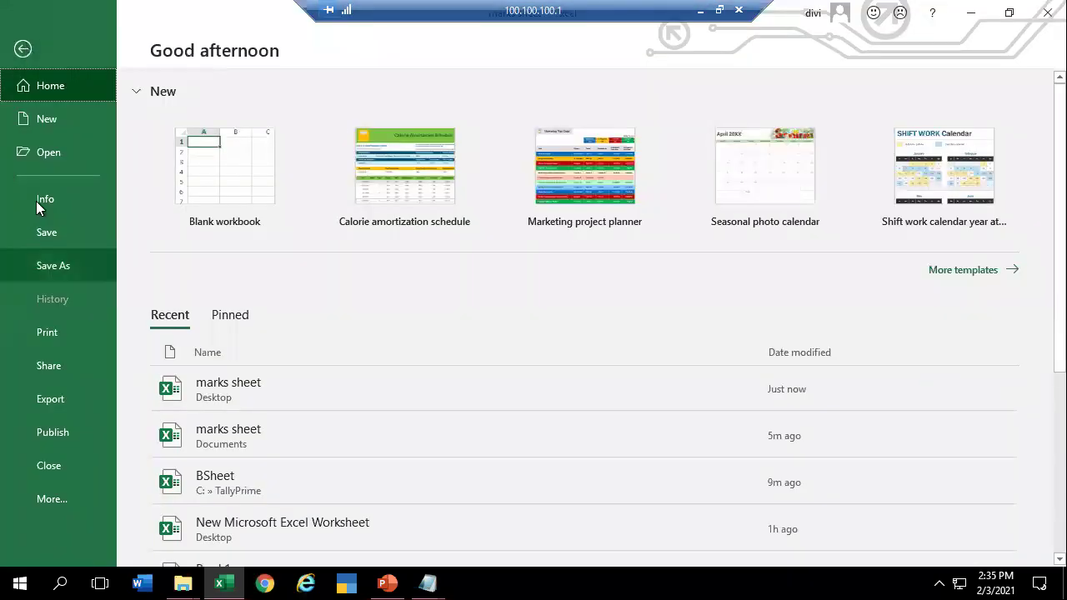
pyautogui.click(36, 201)
pyautogui.click(173, 250)
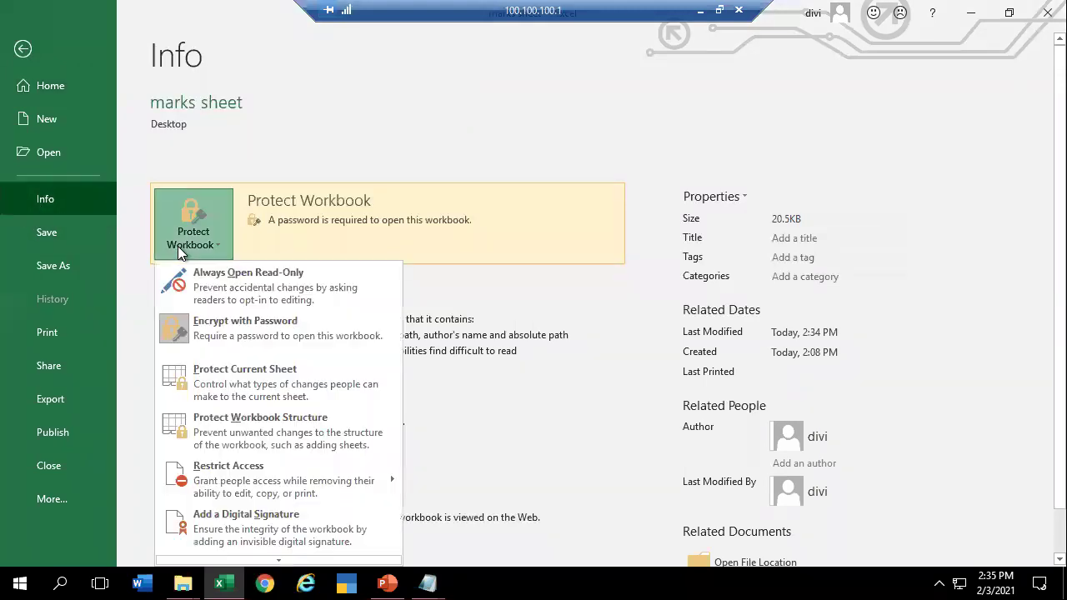
pyautogui.click(198, 334)
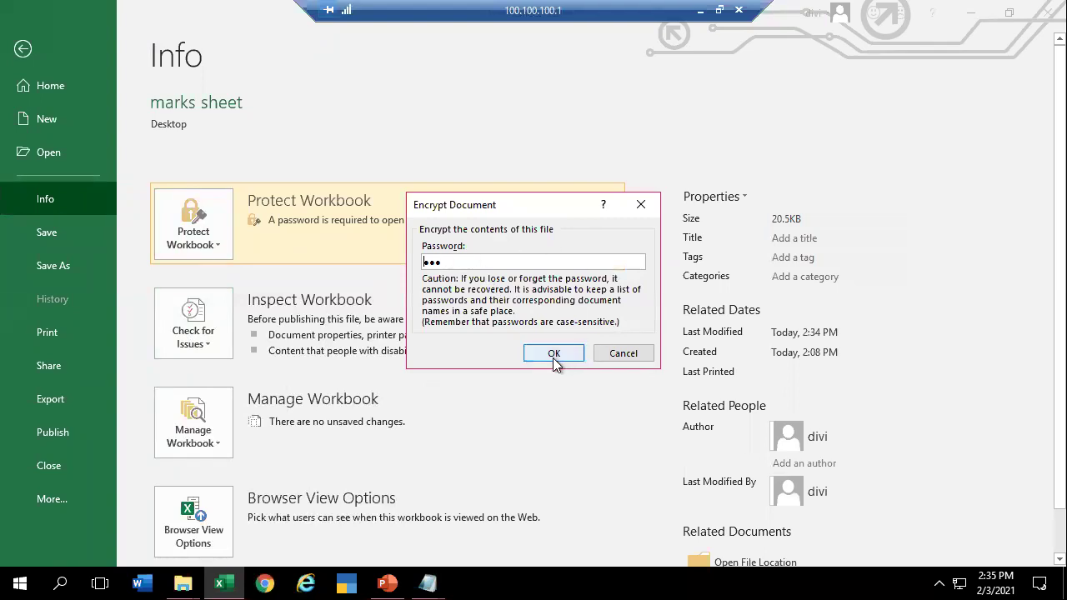
pyautogui.click(640, 204)
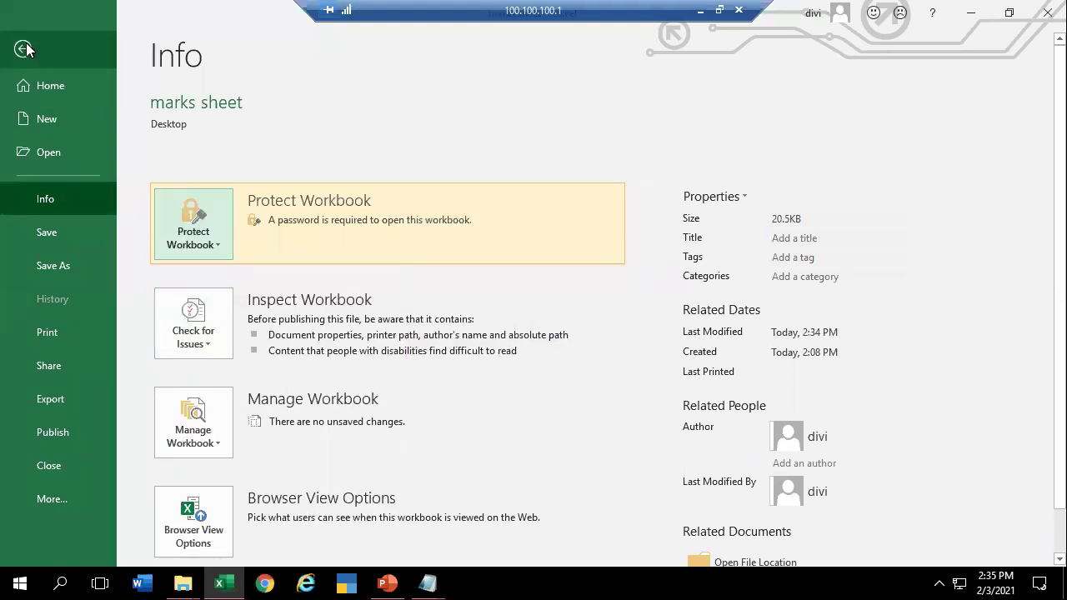
pyautogui.click(32, 48)
pyautogui.click(257, 238)
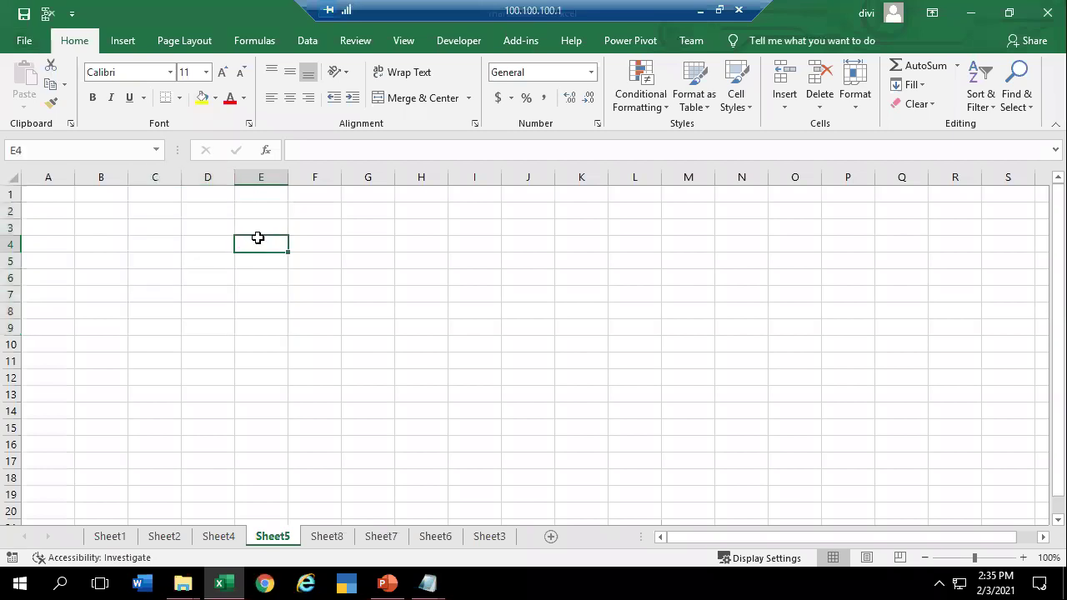
# Clear the workbook's encryption password and save marks sheet without password protection
pyautogui.click(24, 40)
pyautogui.click(48, 197)
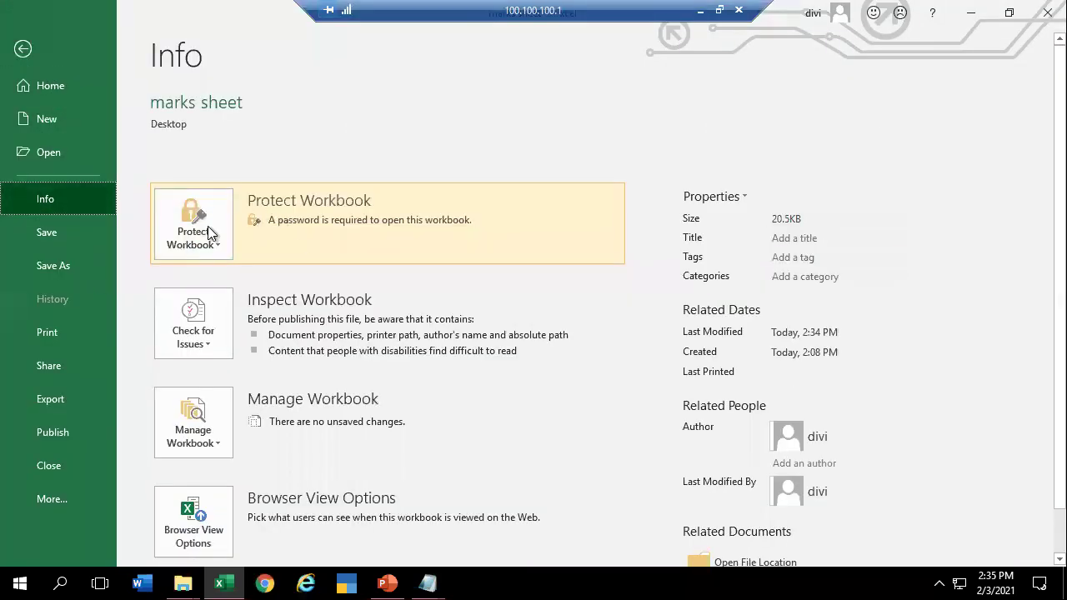
pyautogui.click(198, 237)
pyautogui.click(189, 326)
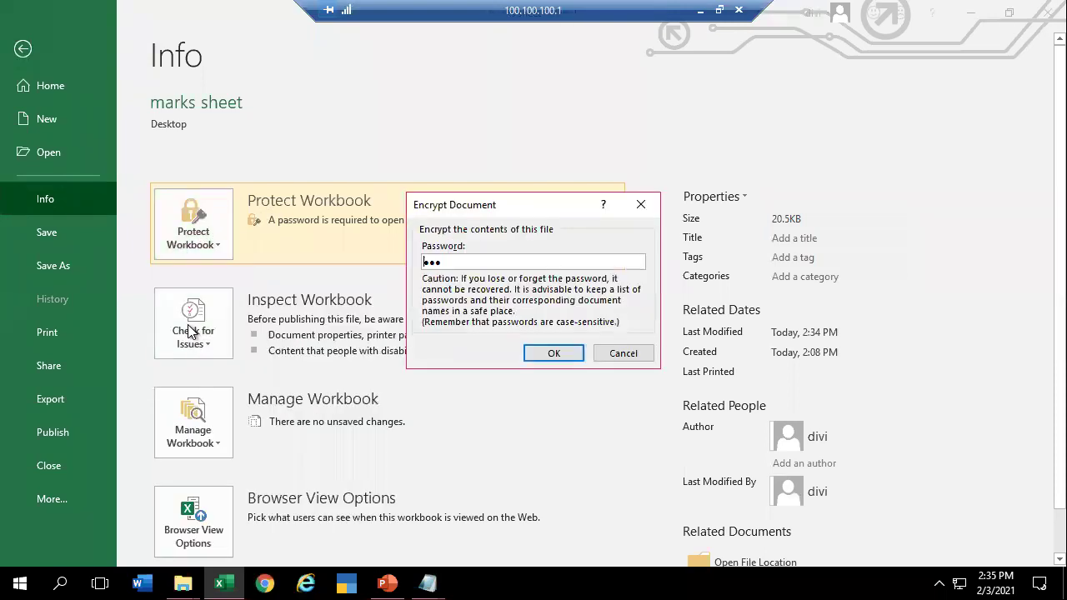
pyautogui.moveTo(472, 261); pyautogui.dragTo(413, 272)
pyautogui.press('BackSpace')
pyautogui.click(546, 352)
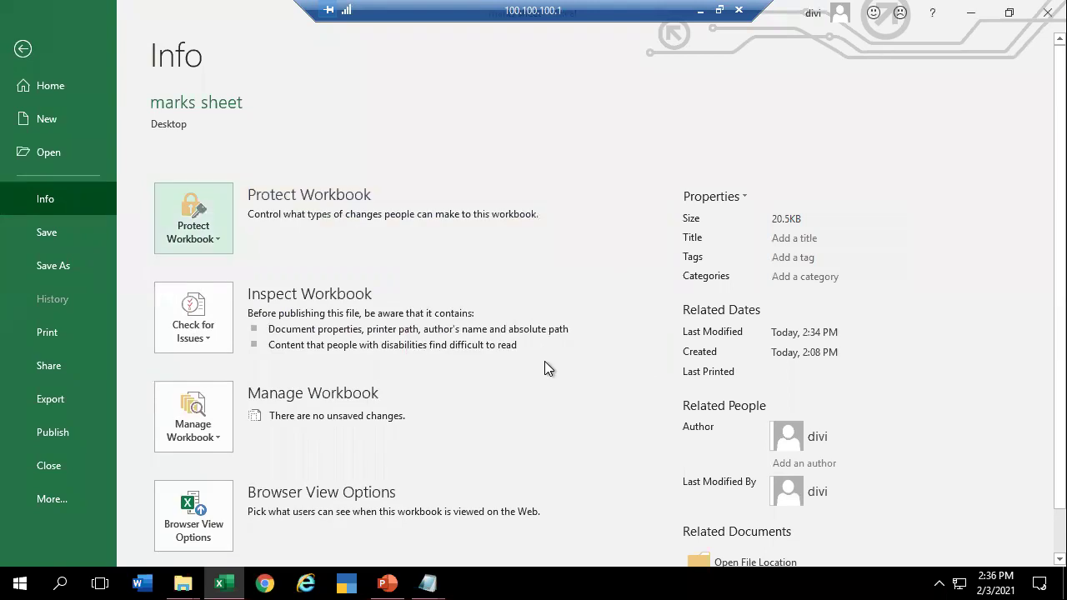
pyautogui.click(57, 231)
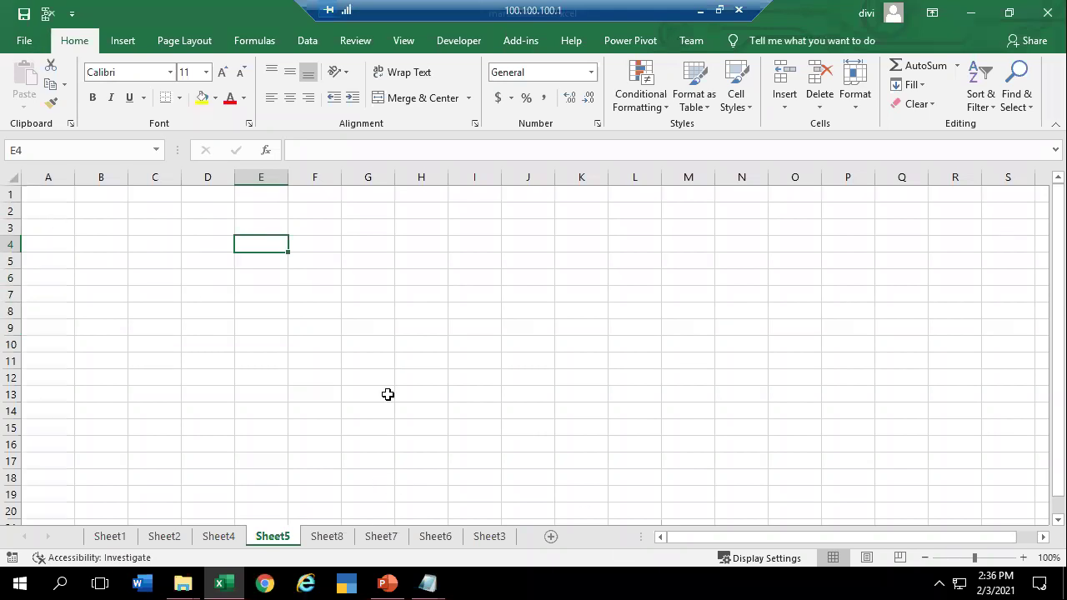
# Review the Protect Workbook choices again, then return to Sheet1's phone brand list
pyautogui.click(24, 43)
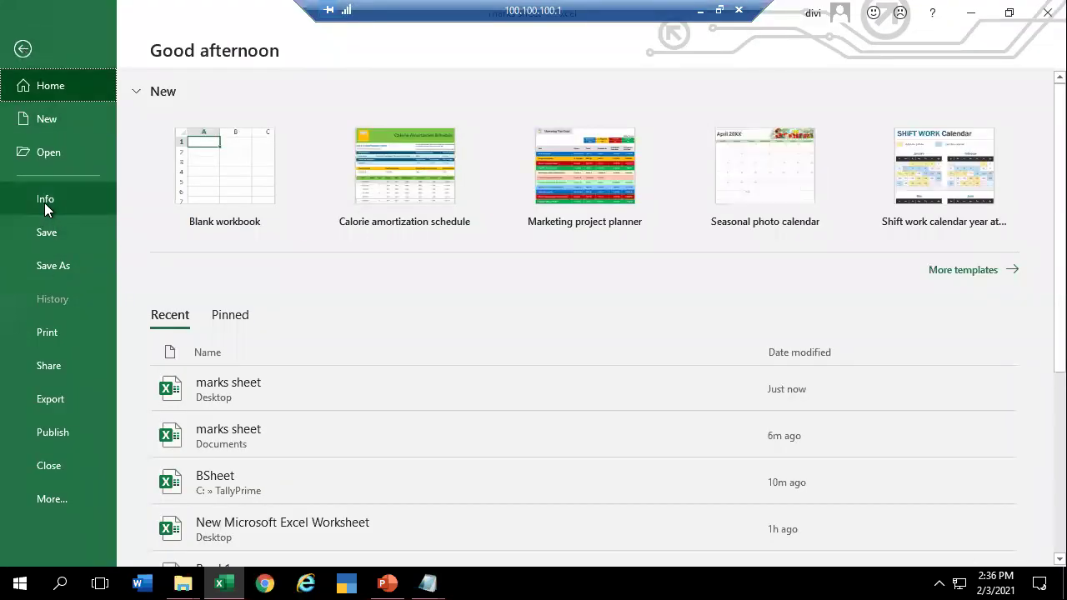
pyautogui.click(45, 202)
pyautogui.click(185, 235)
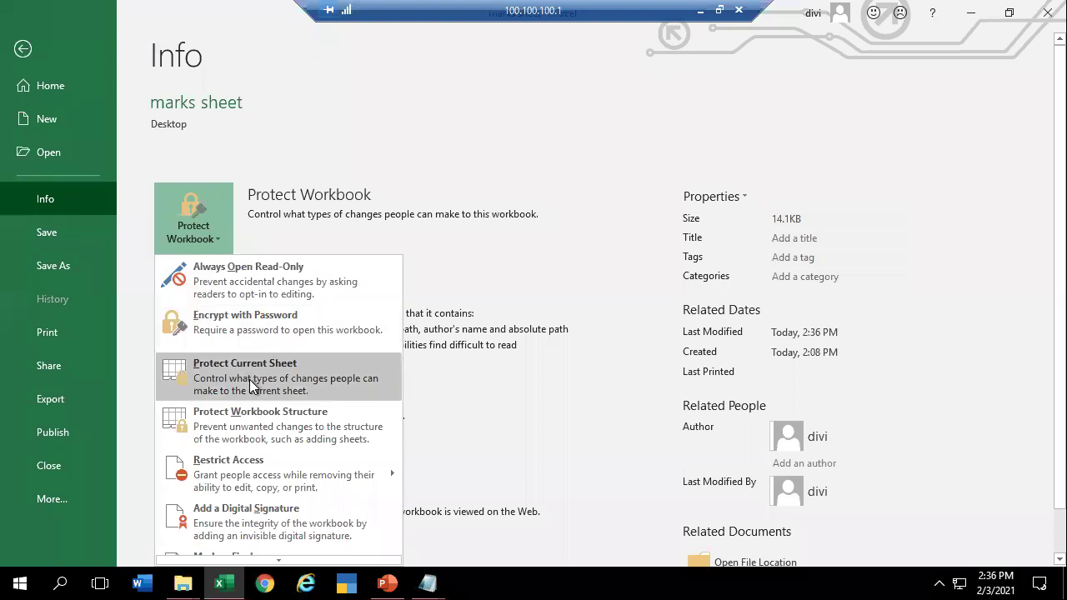
pyautogui.click(20, 52)
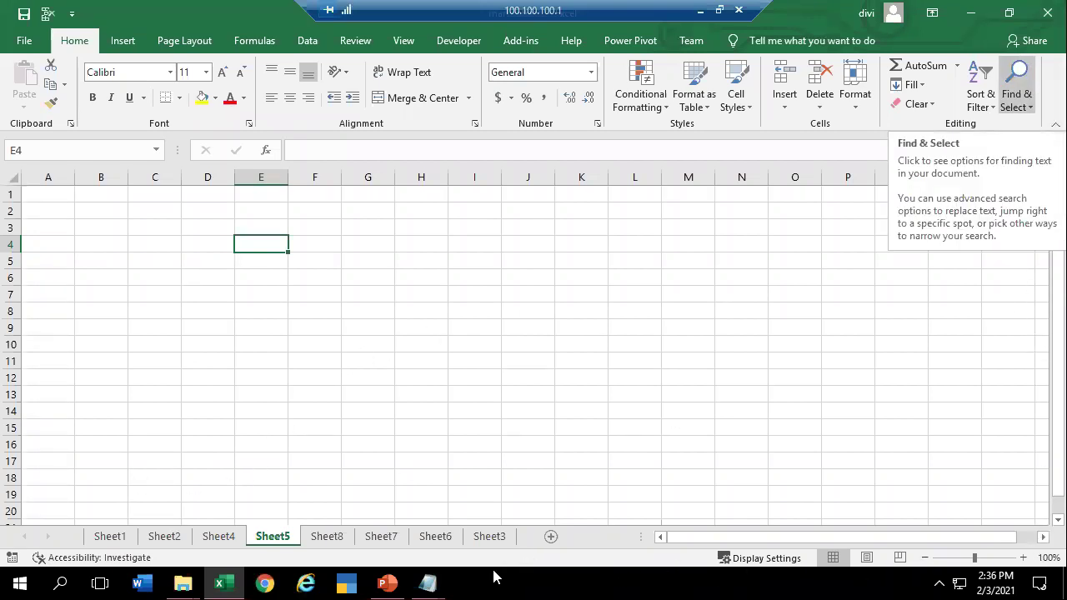
pyautogui.click(100, 535)
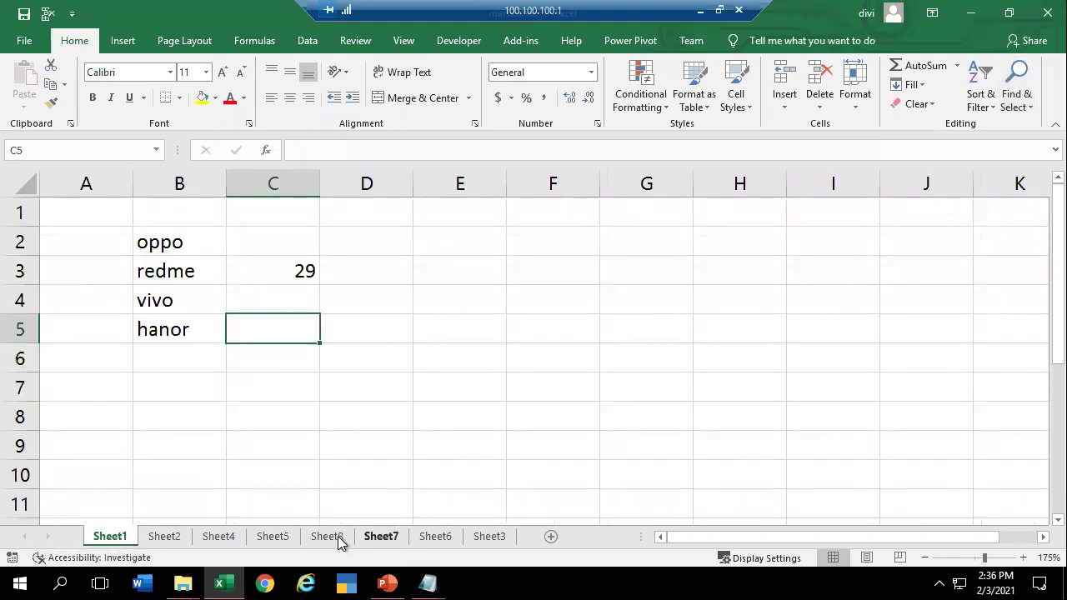
# On Sheet2, enter hema in A1 and suma in B1, correcting a mistyped =rand
pyautogui.click(165, 538)
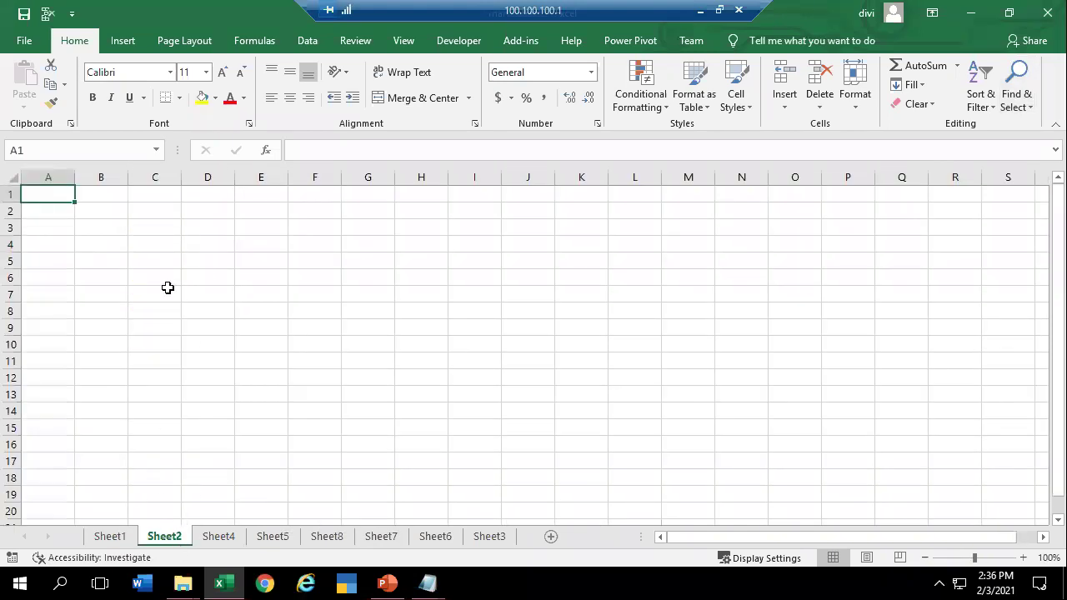
pyautogui.hotkey('shift', 'Right')
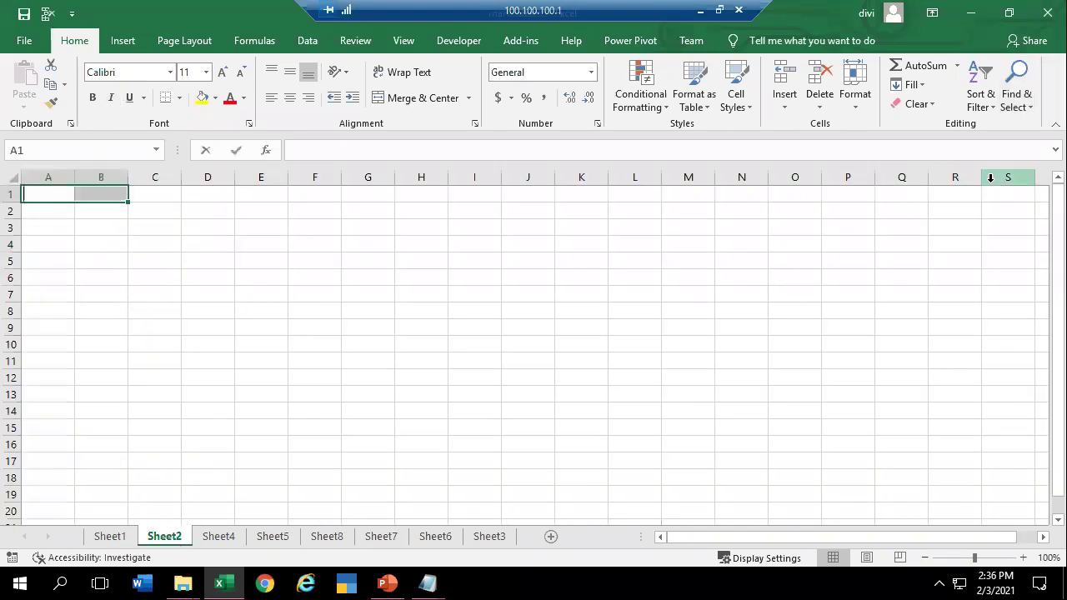
pyautogui.write('=rand')
pyautogui.press('BackSpace')
pyautogui.press('BackSpace')
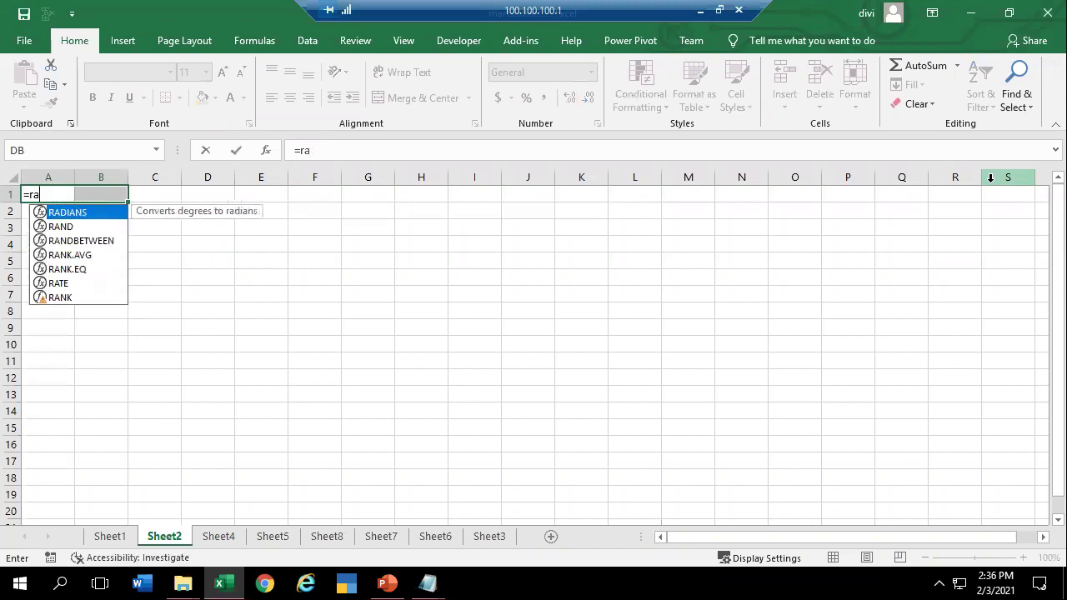
pyautogui.press('BackSpace')
pyautogui.press('BackSpace')
pyautogui.press('BackSpace')
pyautogui.write('a')
pyautogui.press('Return')
pyautogui.write('suma')
pyautogui.press('Return')
pyautogui.write('hema')
pyautogui.press('Return')
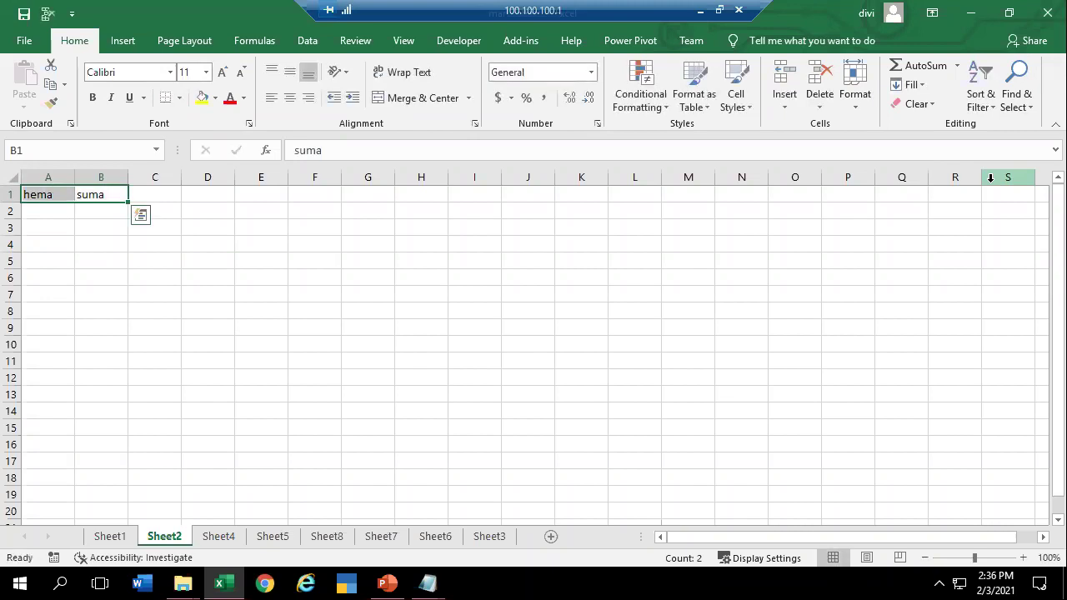
# Add anu and karthik in B2:B3, then flip through Sheet1 and Sheet4 back to Sheet2
pyautogui.press('Down')
pyautogui.write('anu')
pyautogui.press('Return')
pyautogui.write('karthik')
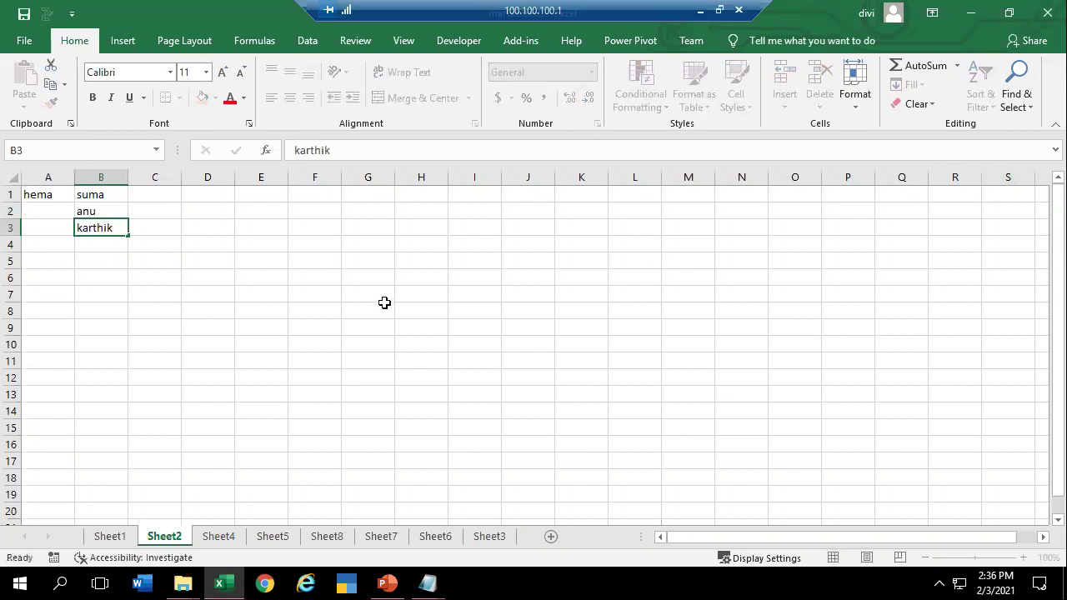
pyautogui.moveTo(382, 298); pyautogui.dragTo(384, 311)
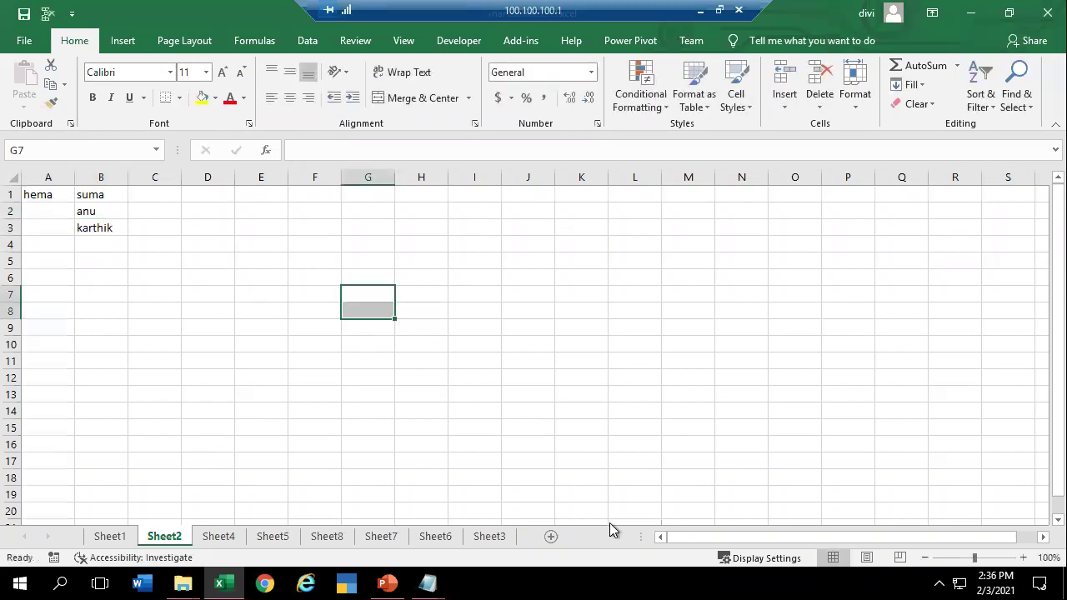
pyautogui.click(77, 292)
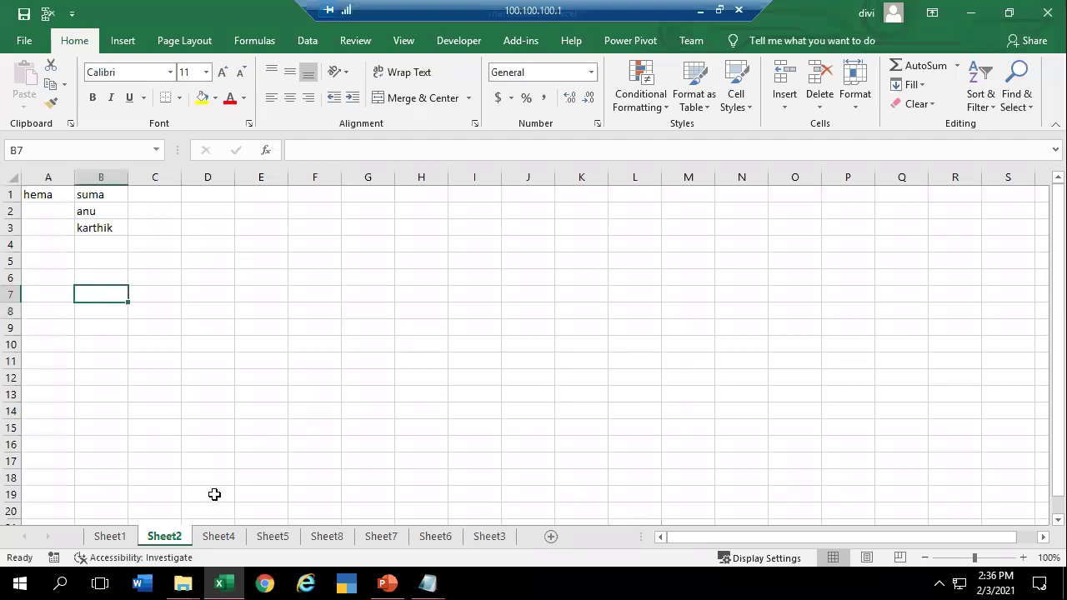
pyautogui.click(111, 538)
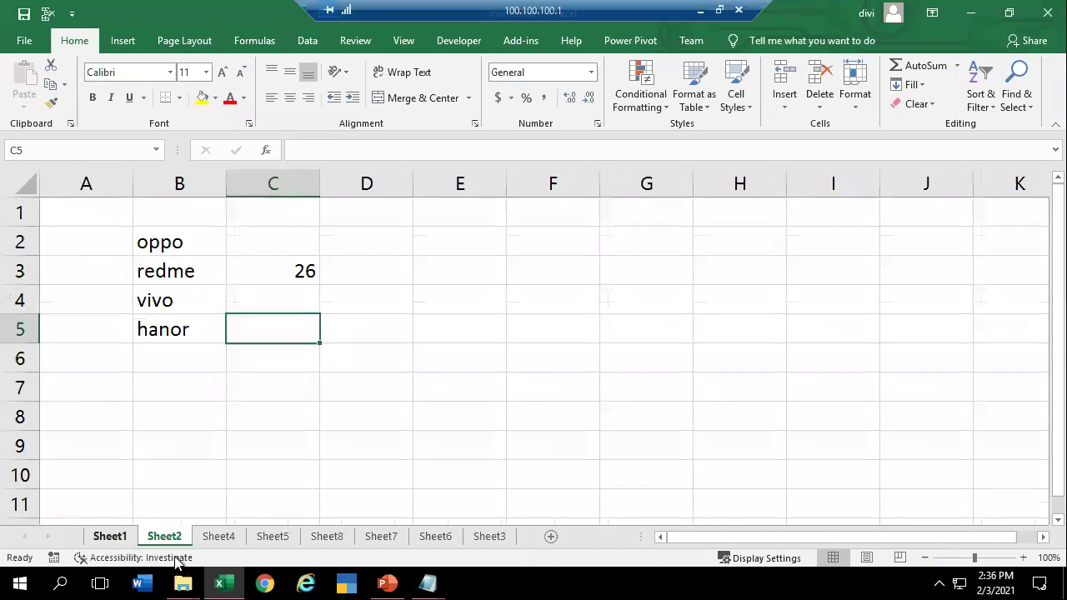
pyautogui.click(213, 538)
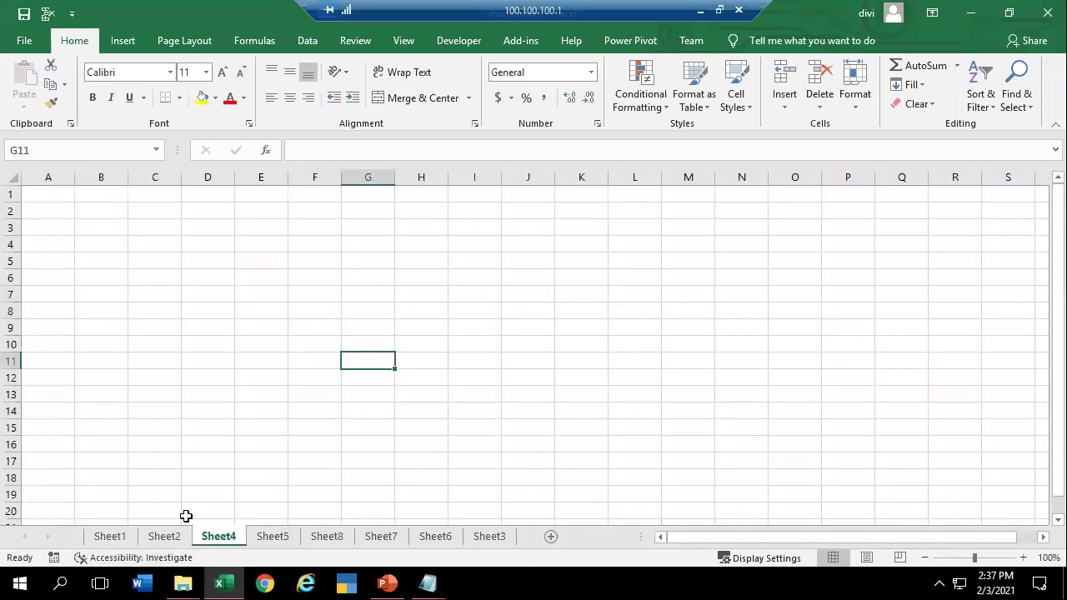
pyautogui.click(172, 539)
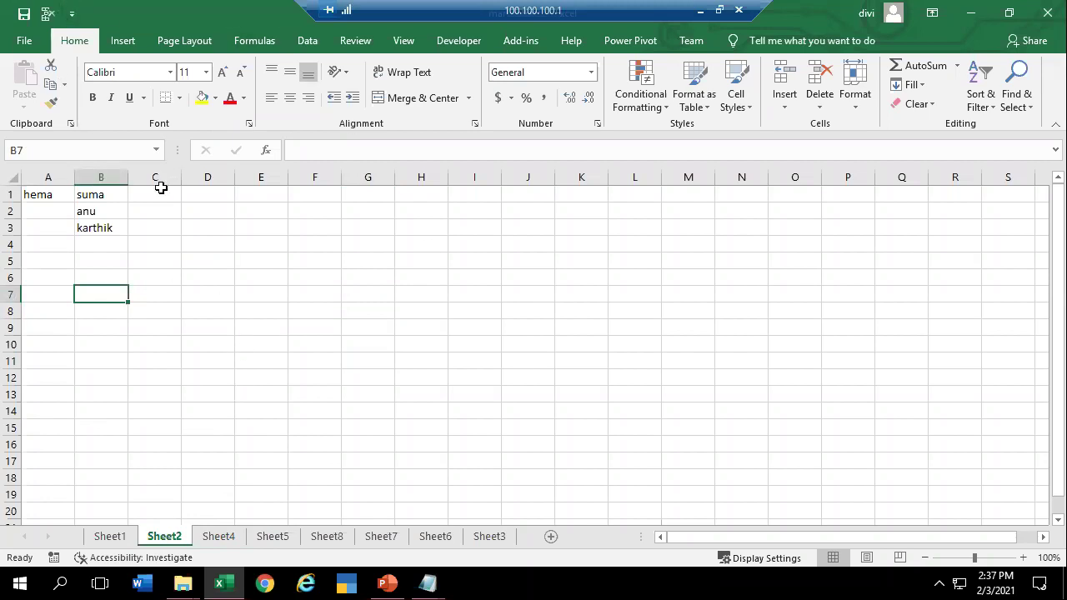
pyautogui.moveTo(158, 192); pyautogui.dragTo(189, 257)
# Start Protect Current Sheet from File > Info, keeping locked-cell selection allowed
pyautogui.click(24, 42)
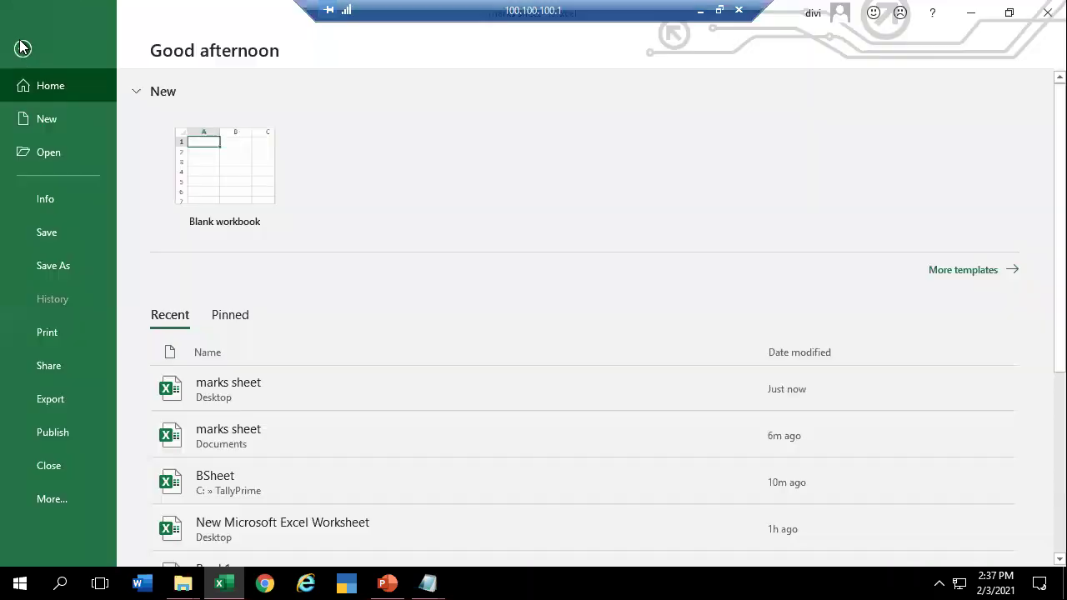
pyautogui.click(24, 196)
pyautogui.click(175, 238)
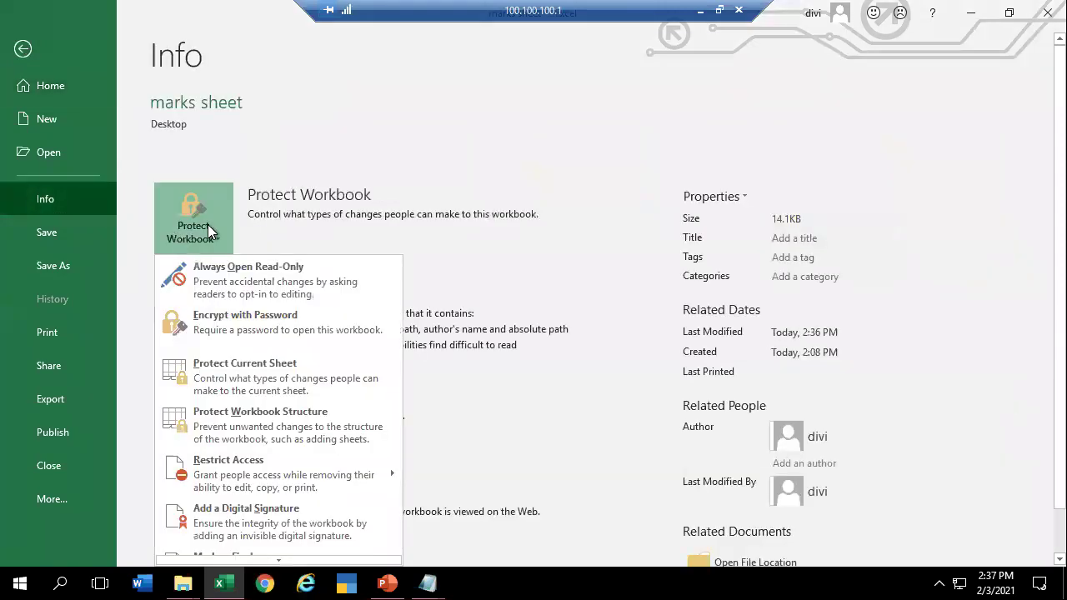
pyautogui.click(205, 384)
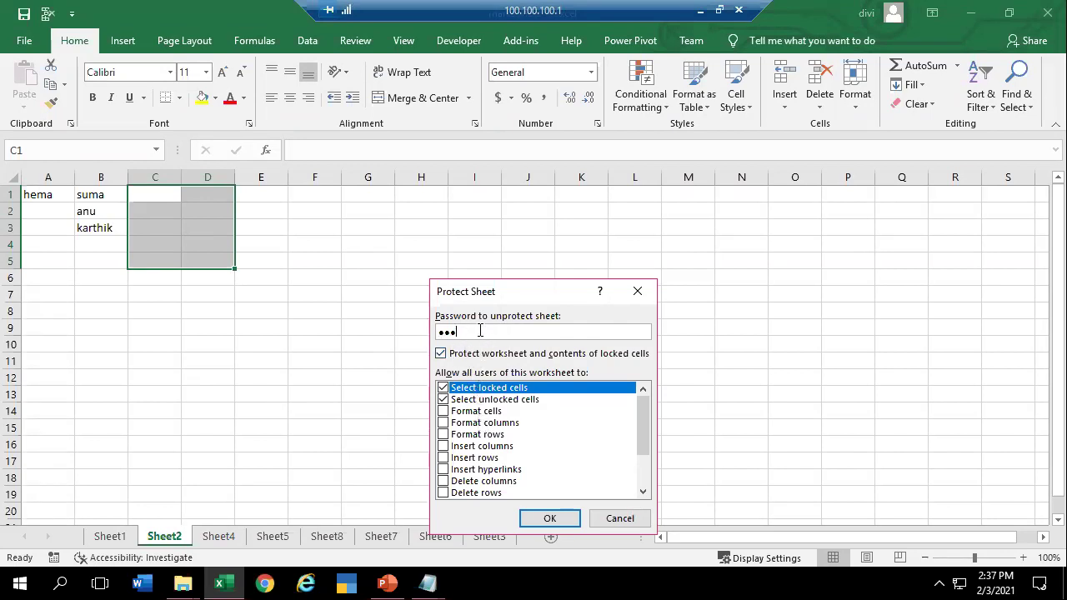
pyautogui.click(442, 387)
pyautogui.click(443, 388)
pyautogui.click(553, 520)
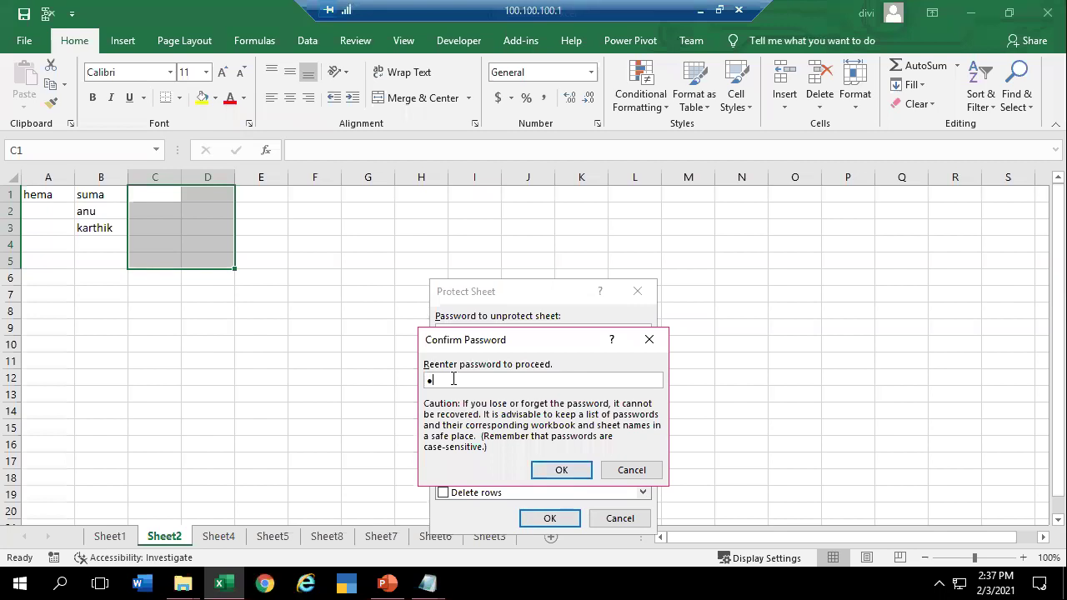
# Fix the password mismatch and confirm the matching password to protect Sheet2
pyautogui.click(544, 466)
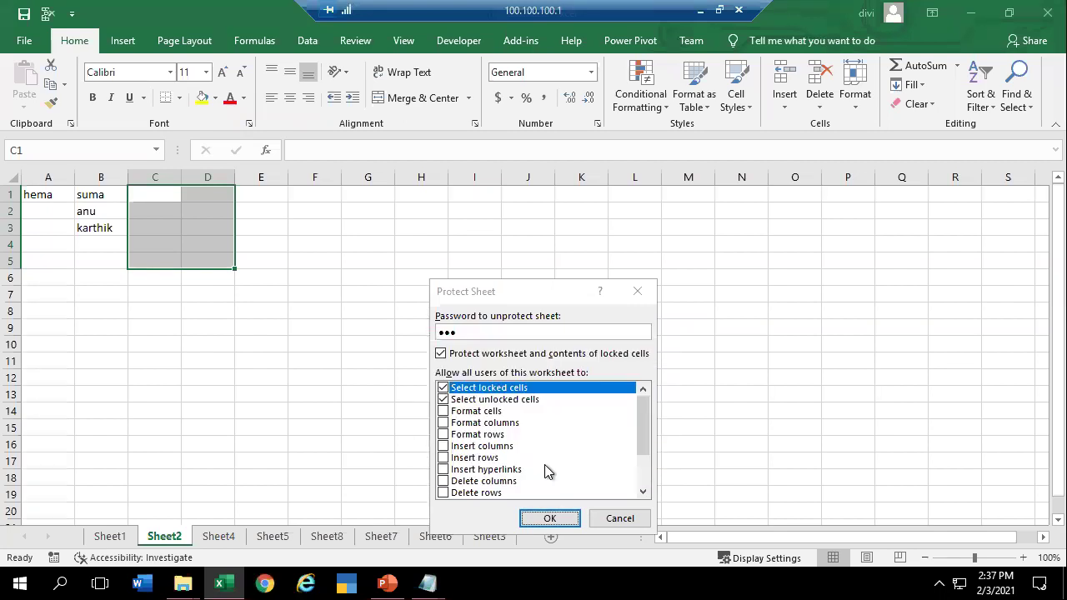
pyautogui.click(533, 339)
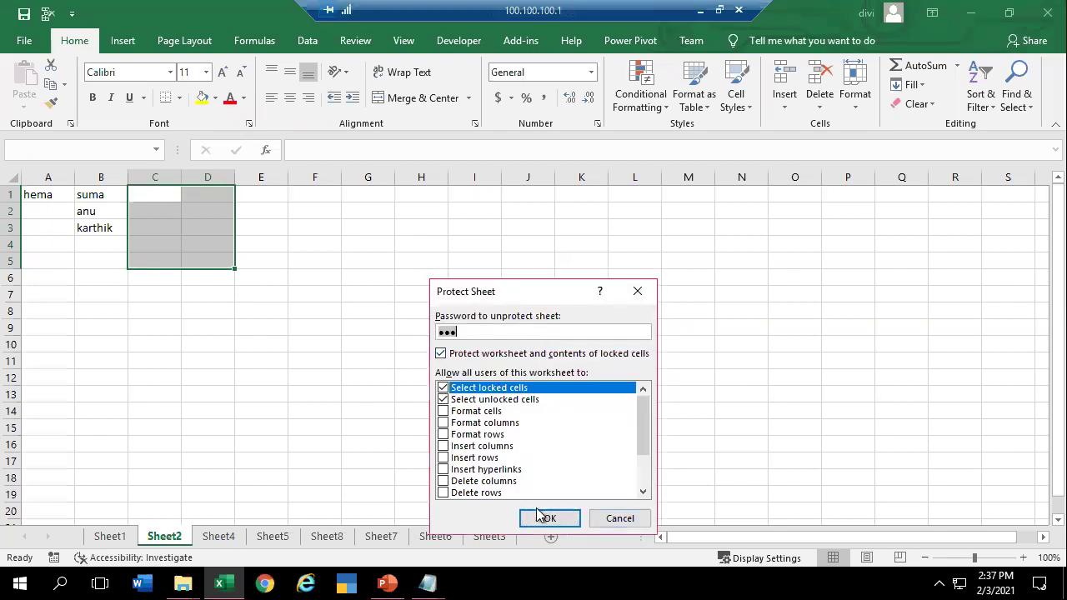
pyautogui.click(468, 331)
pyautogui.click(547, 517)
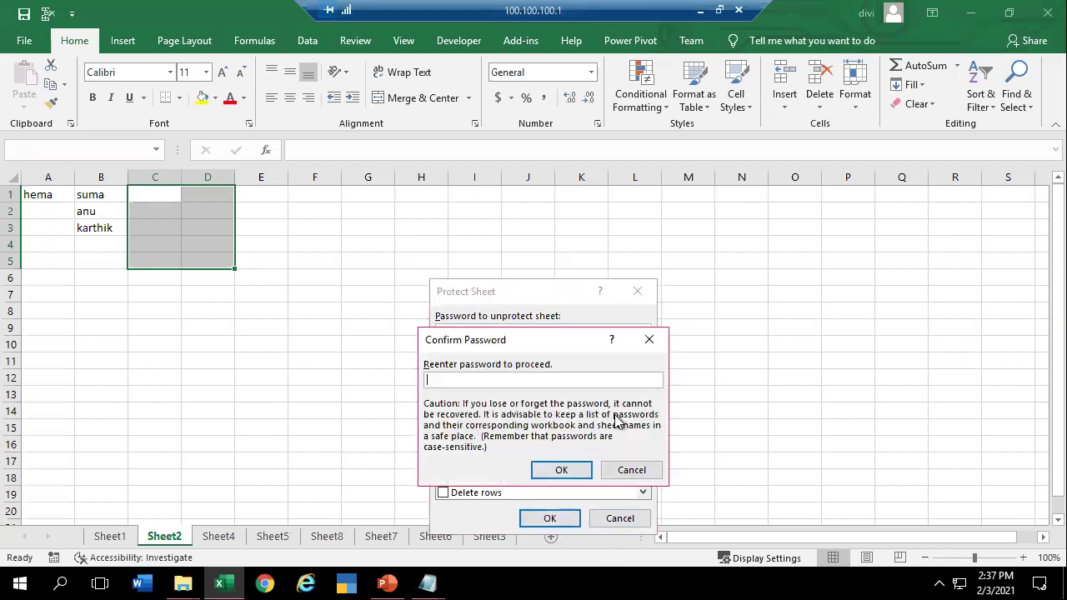
pyautogui.press('Return')
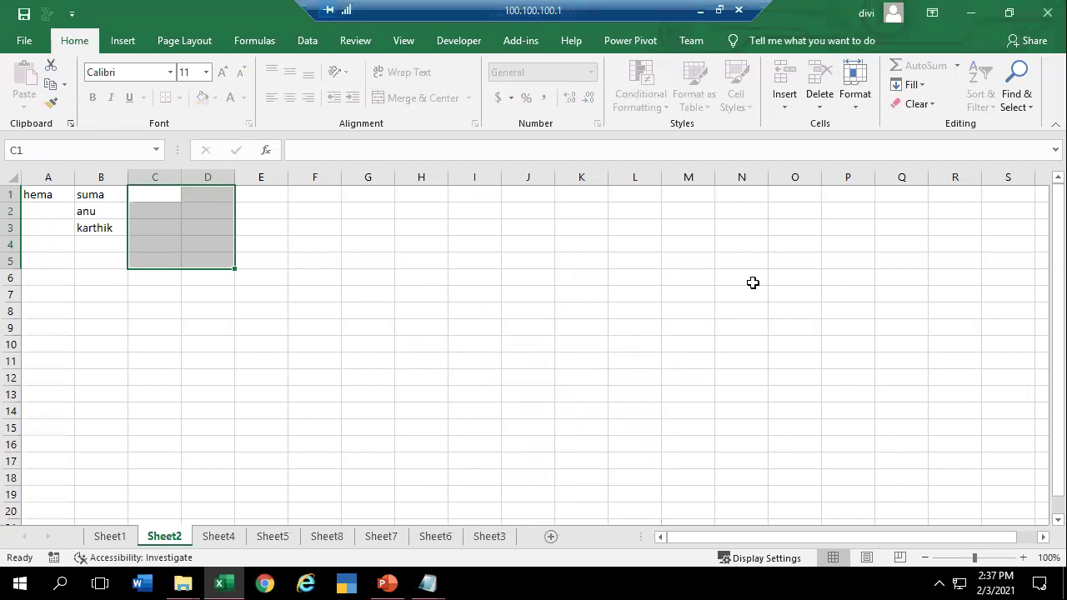
# Enter test values yutyu and rtyrty on Sheet1 and tert on Sheet4
pyautogui.click(113, 535)
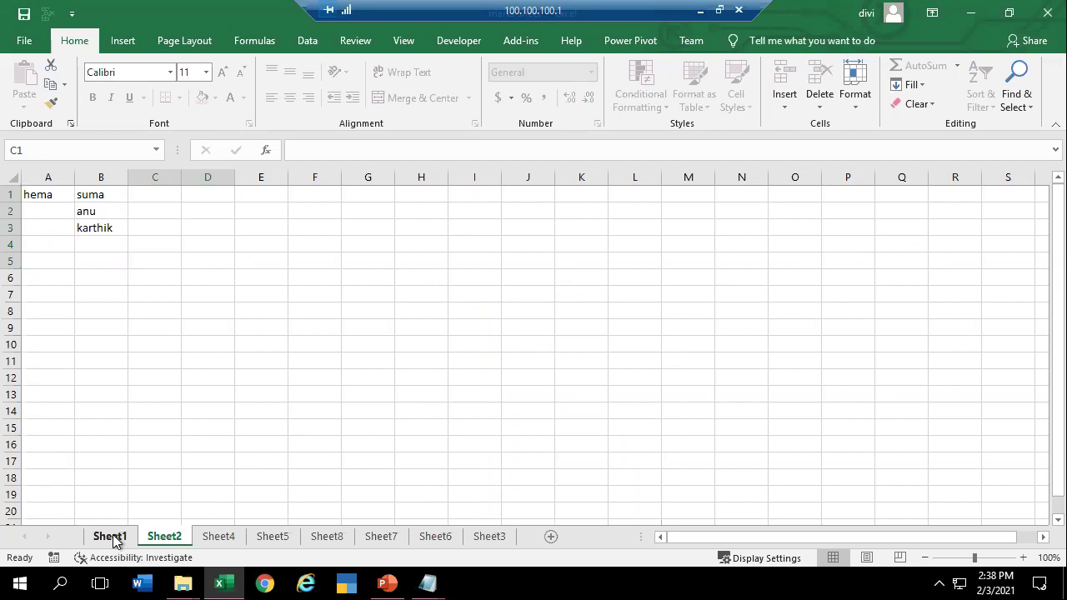
pyautogui.click(424, 441)
pyautogui.write('yutyu')
pyautogui.click(618, 421)
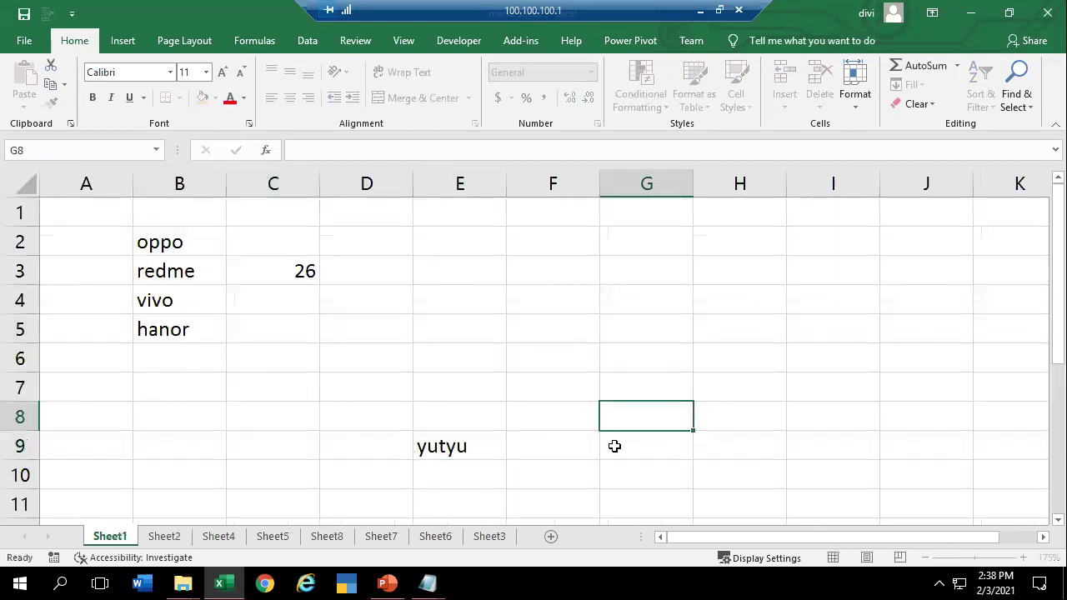
pyautogui.write('rtyrty')
pyautogui.click(239, 531)
pyautogui.click(274, 381)
pyautogui.write('tert')
# Try editing A4, F5 and H11 on Sheet2 and dismiss each protected-sheet warning
pyautogui.click(175, 542)
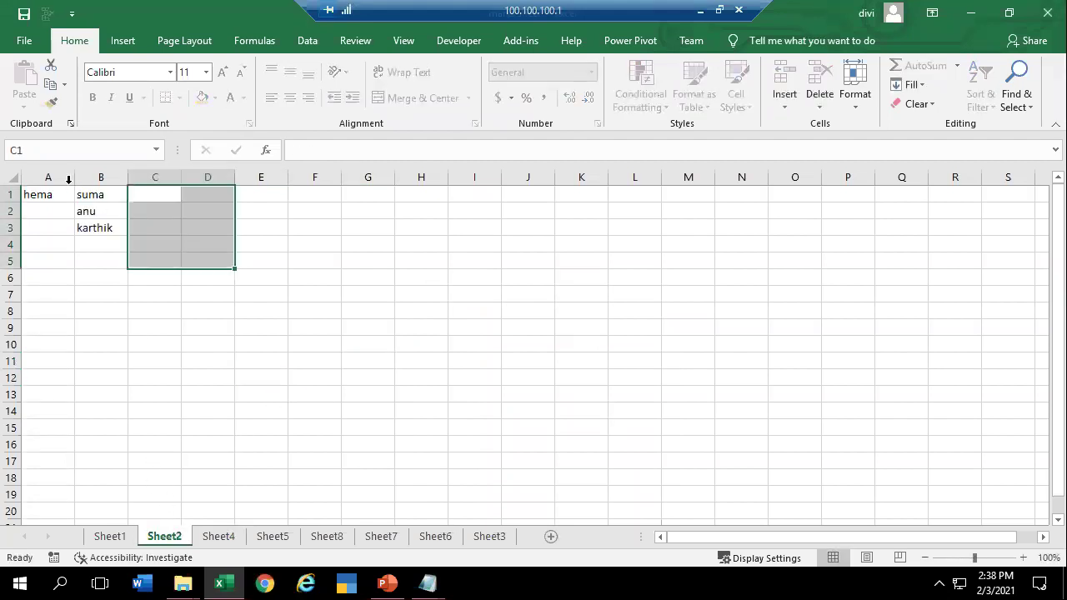
pyautogui.doubleClick(74, 244)
pyautogui.click(553, 339)
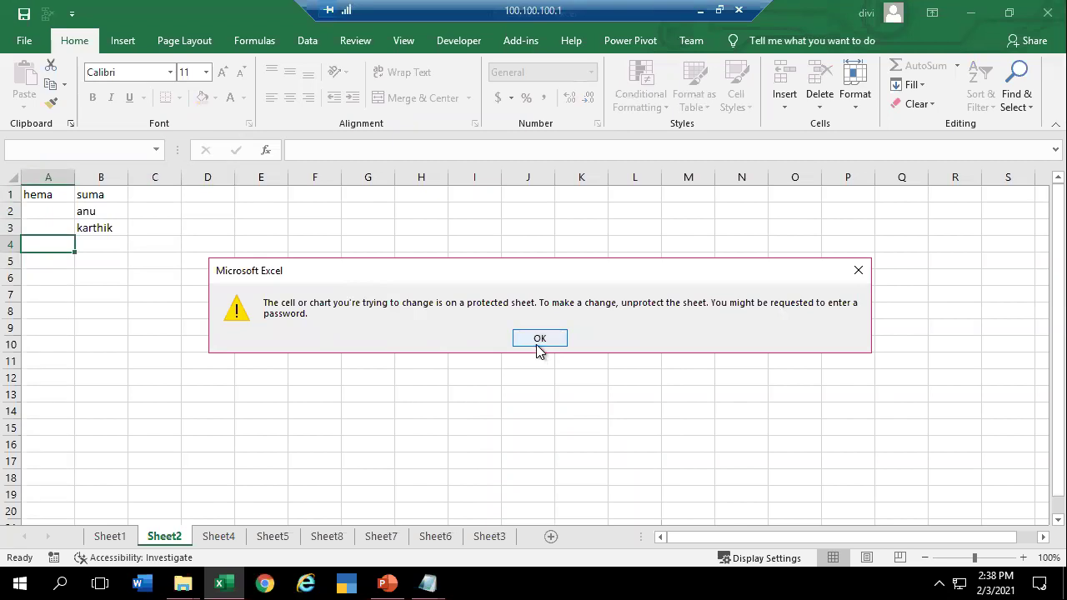
pyautogui.click(539, 339)
pyautogui.click(331, 262)
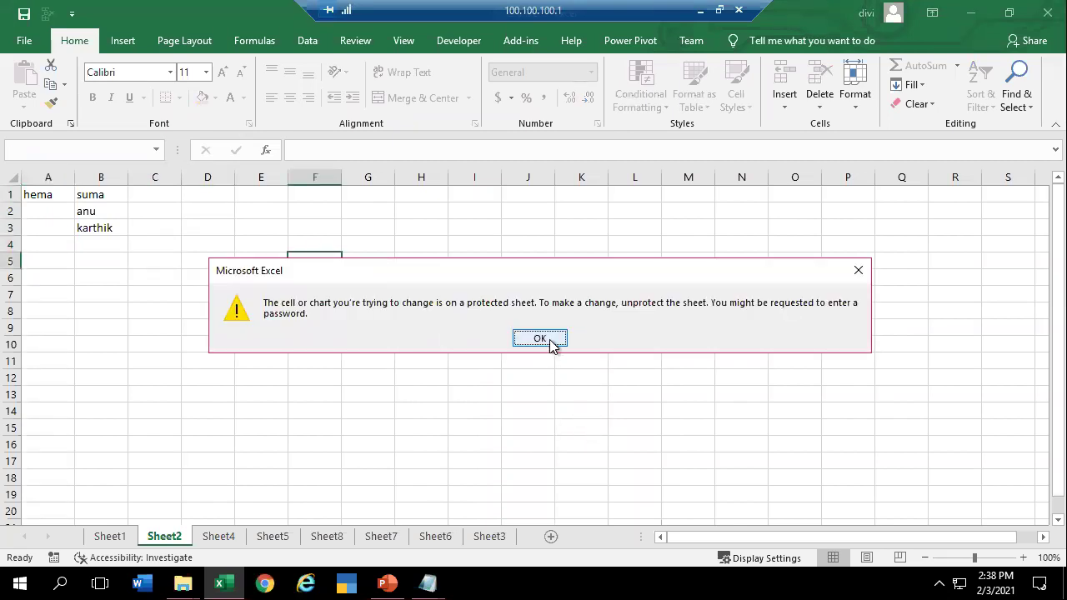
pyautogui.click(543, 338)
pyautogui.click(419, 357)
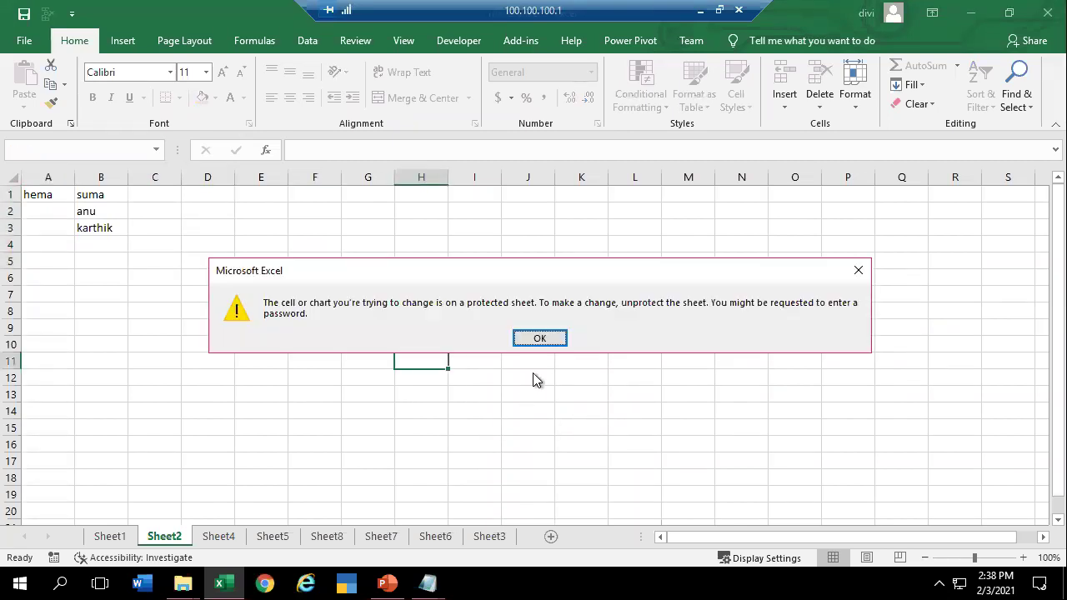
pyautogui.click(540, 340)
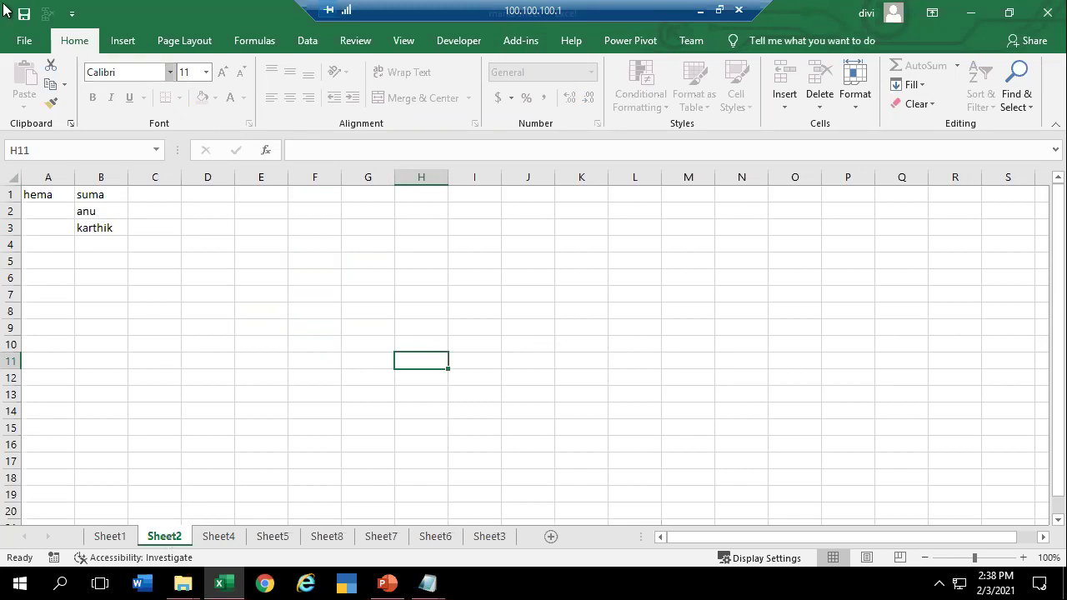
# Unprotect Sheet2 from File > Info > Protect Workbook by entering the sheet password
pyautogui.click(21, 44)
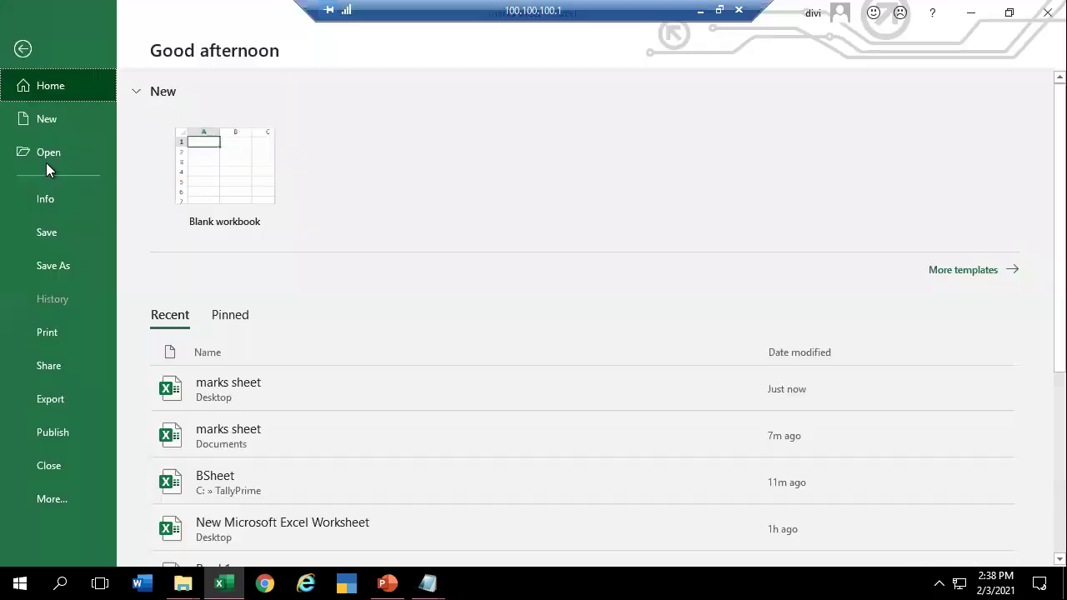
pyautogui.click(46, 206)
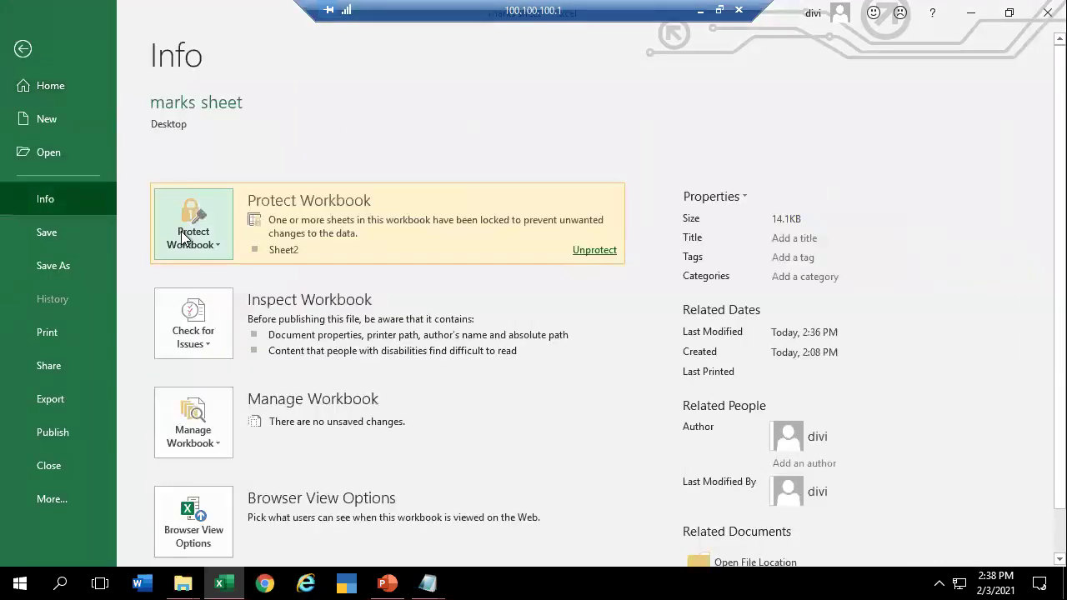
pyautogui.click(188, 236)
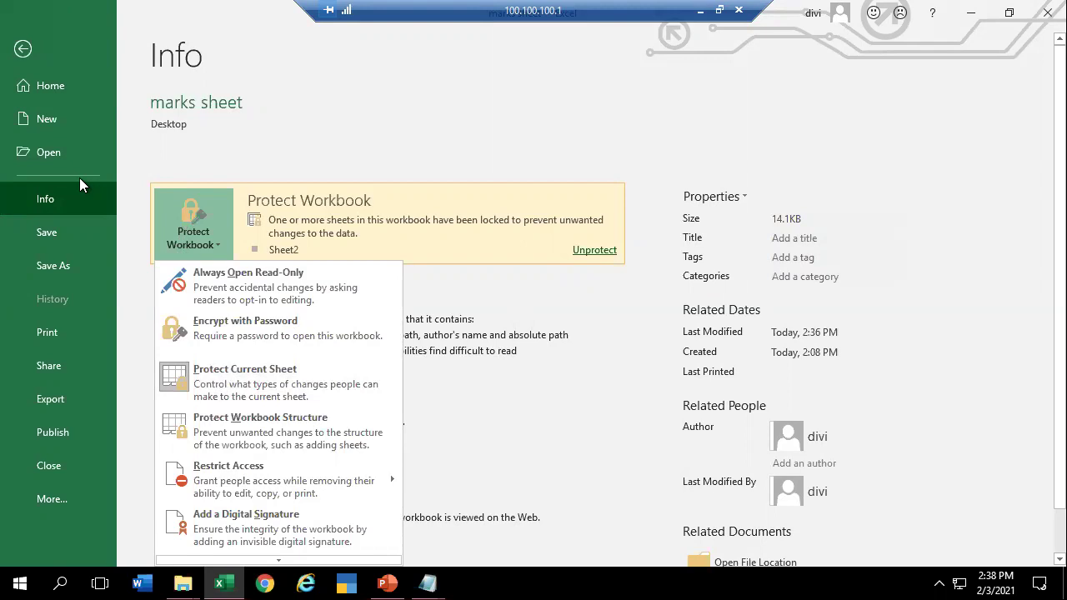
pyautogui.click(210, 377)
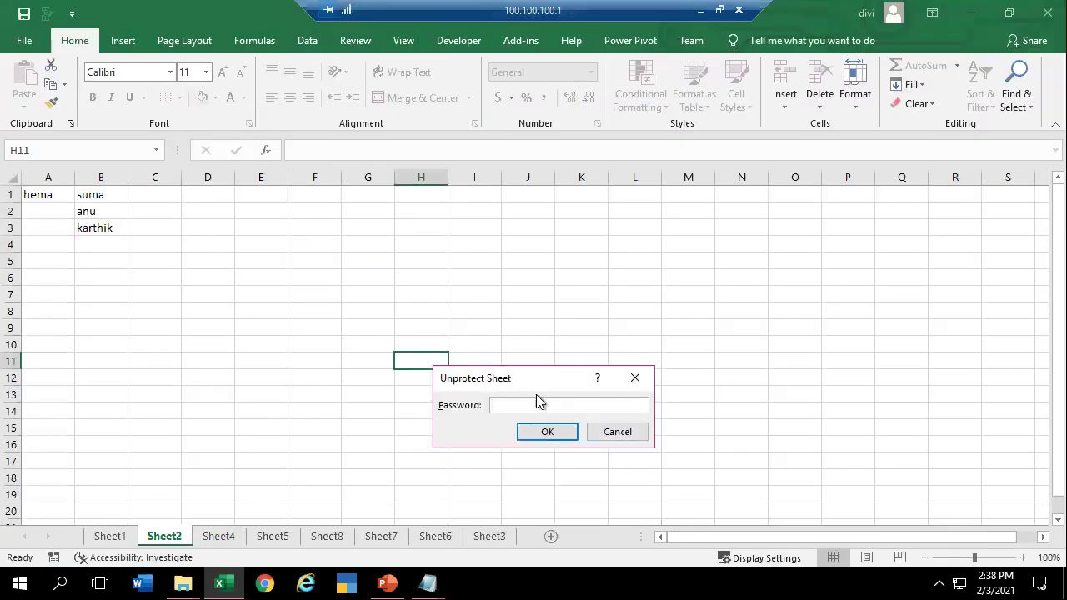
pyautogui.press('Return')
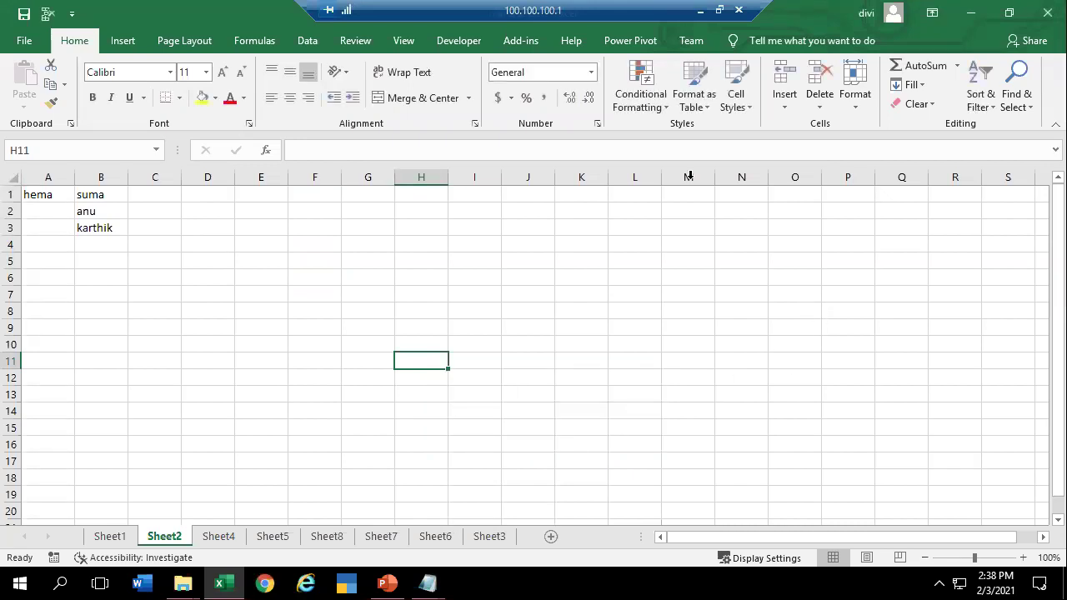
pyautogui.click(50, 198)
pyautogui.moveTo(111, 228); pyautogui.dragTo(209, 279)
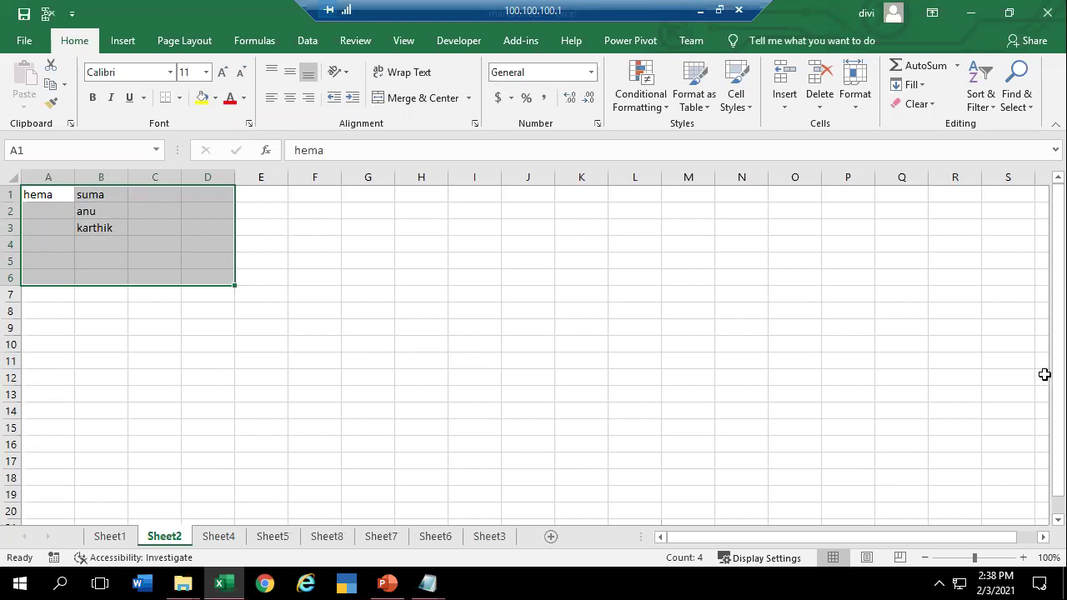
pyautogui.rightClick(600, 350)
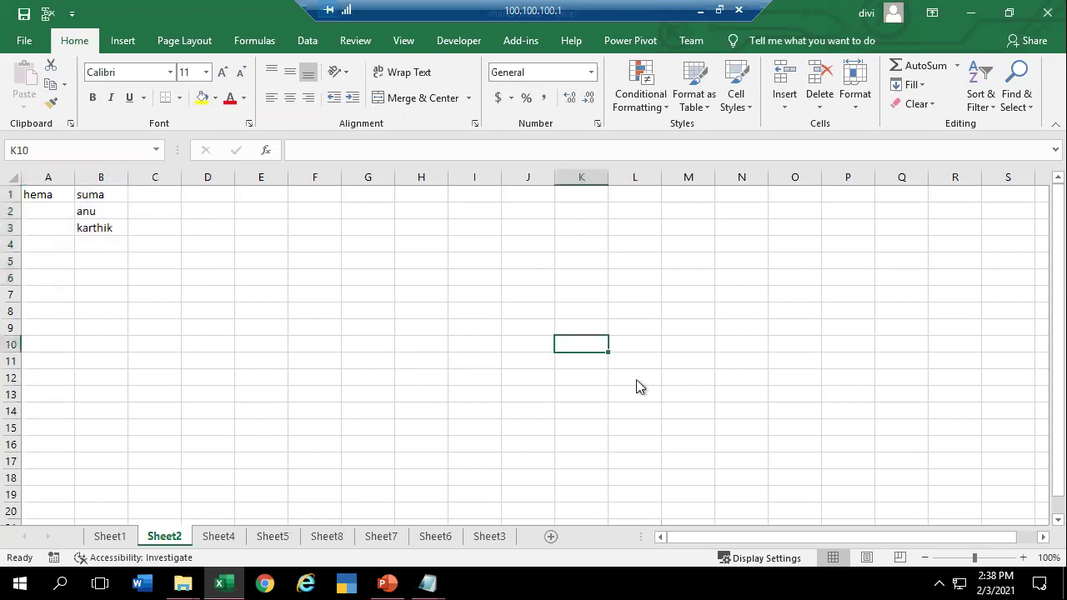
pyautogui.click(508, 254)
pyautogui.click(24, 41)
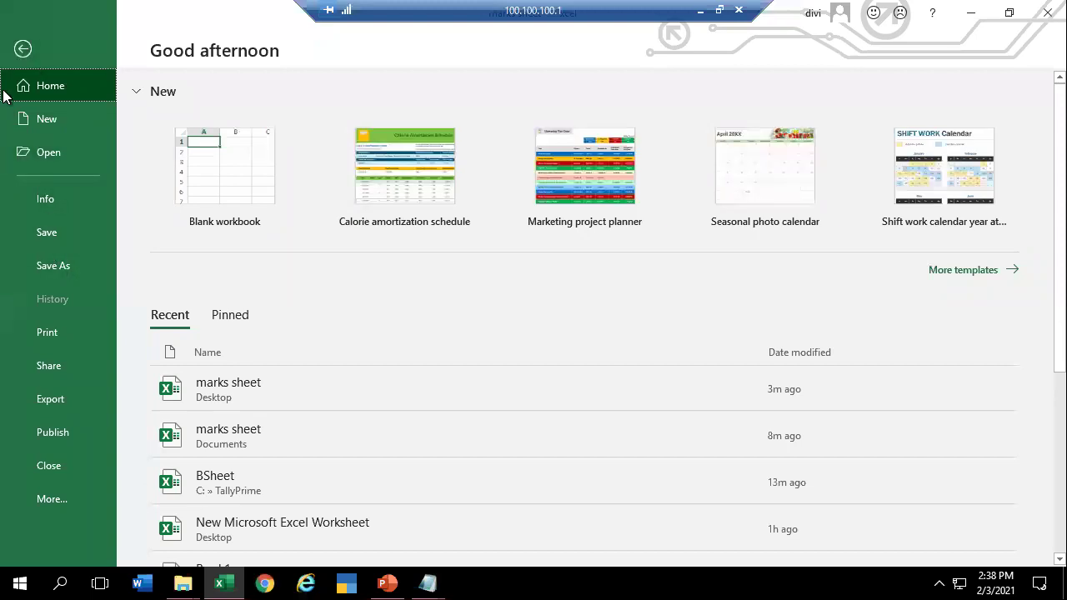
pyautogui.click(23, 50)
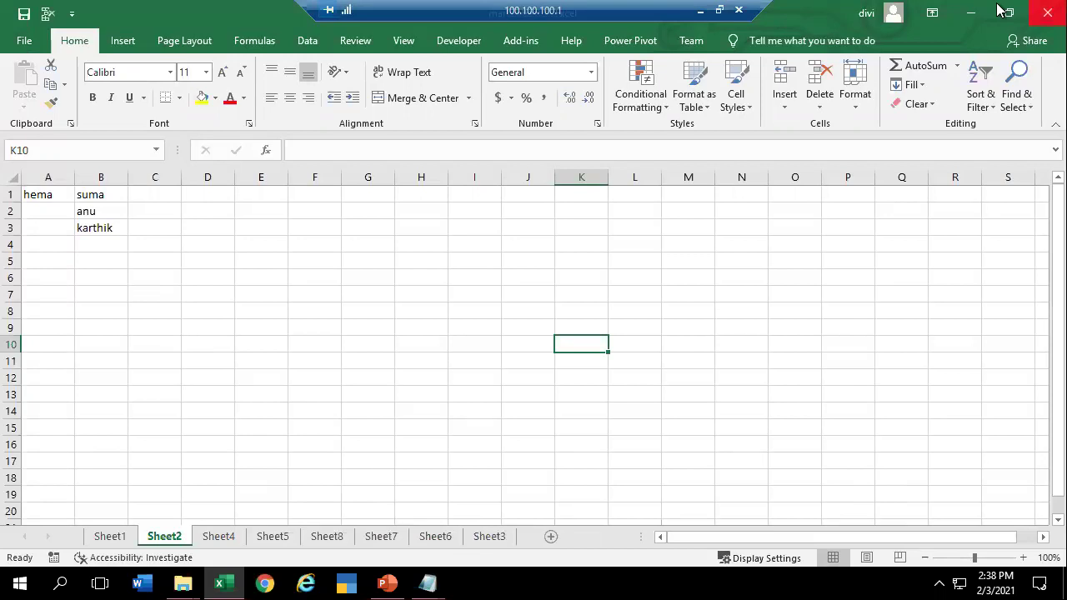
# Go to Sheet5 and insert a new sheet after it
pyautogui.click(111, 537)
pyautogui.click(219, 536)
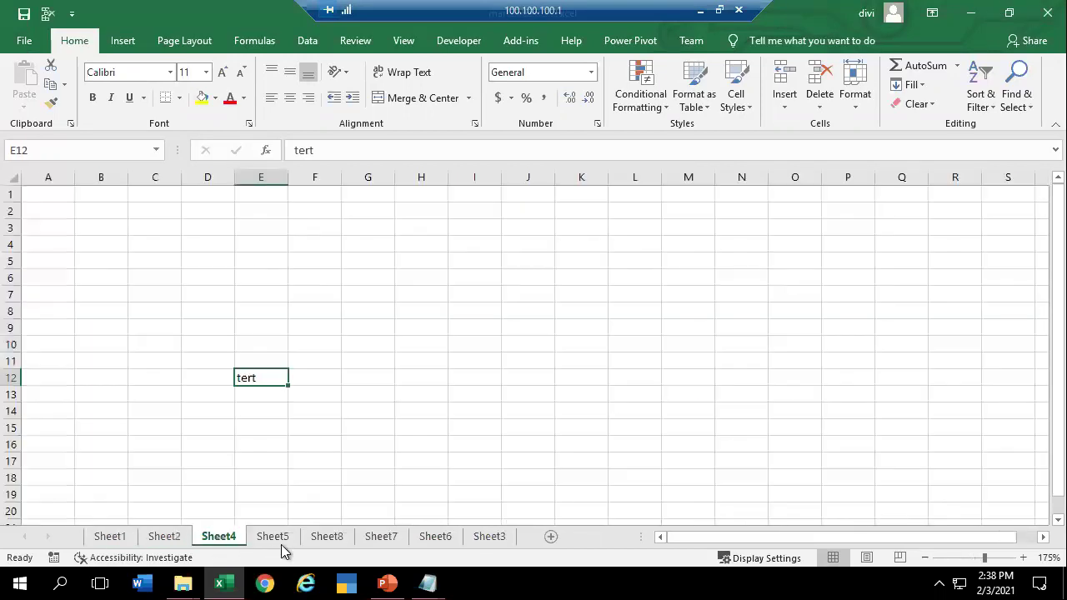
pyautogui.click(281, 542)
pyautogui.click(550, 536)
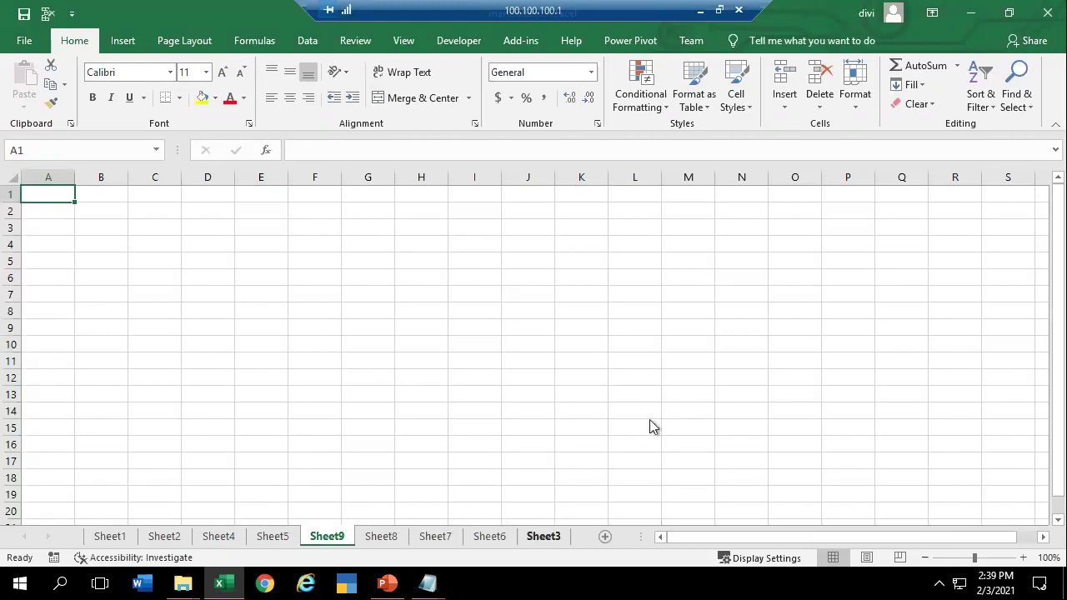
# Delete Sheet3 and Sheet7 from the workbook
pyautogui.rightClick(533, 536)
pyautogui.click(552, 361)
pyautogui.rightClick(434, 537)
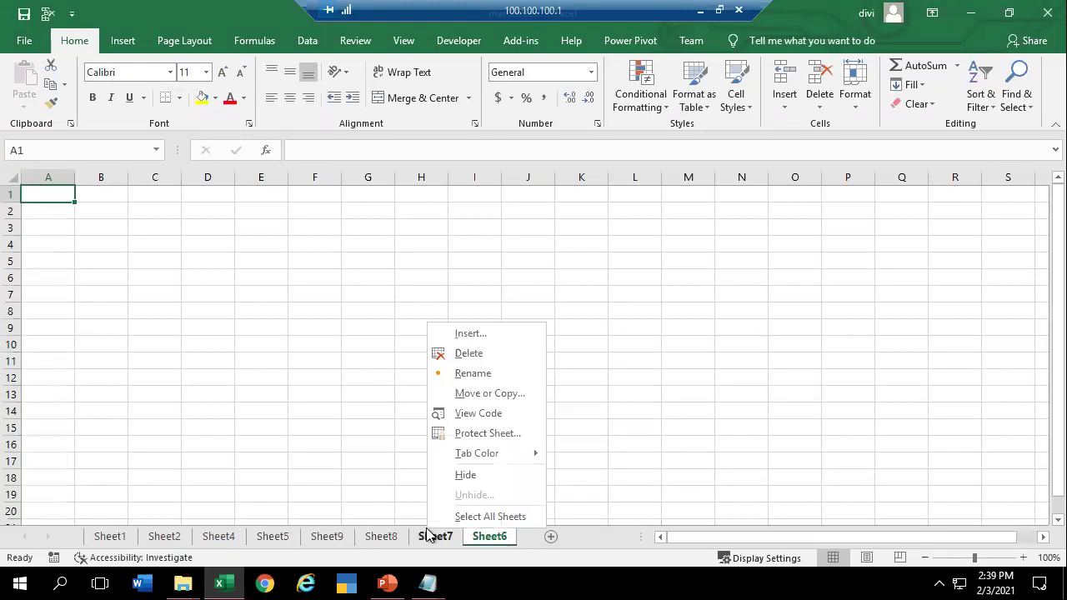
pyautogui.click(457, 354)
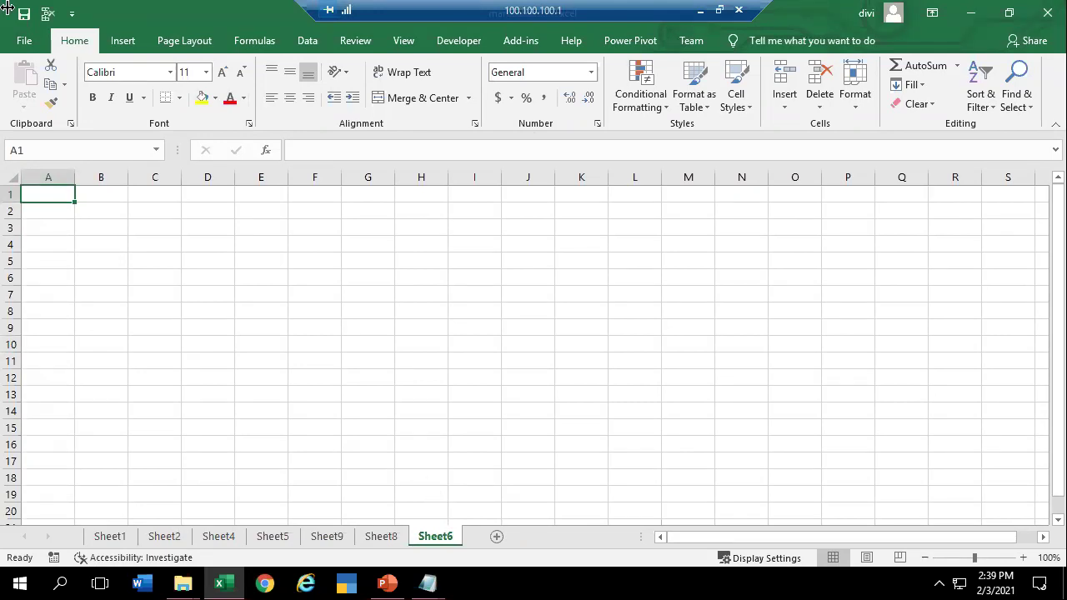
pyautogui.click(24, 40)
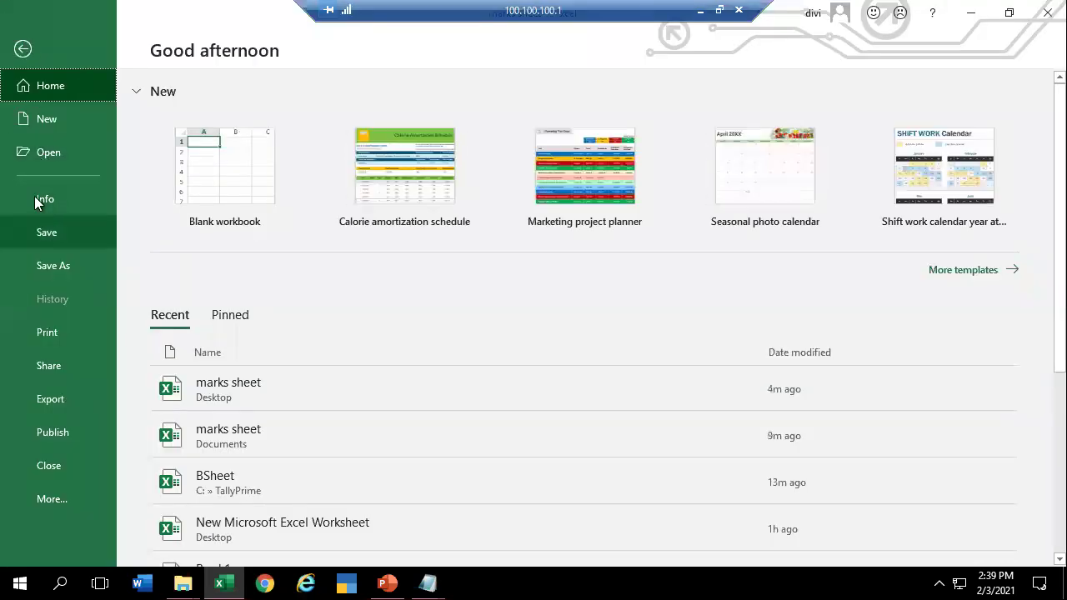
pyautogui.click(35, 196)
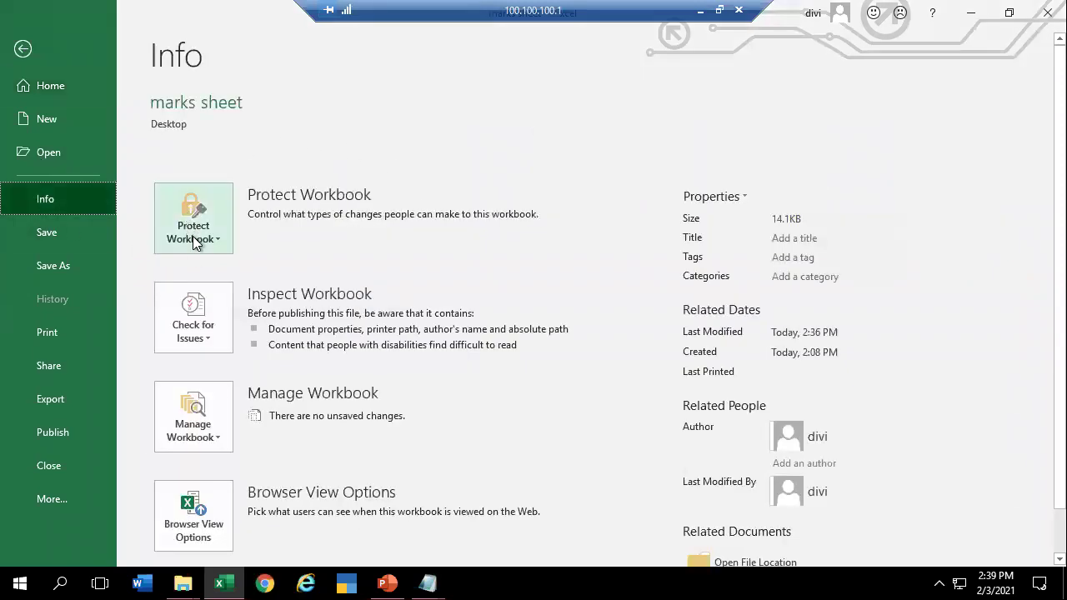
pyautogui.click(192, 236)
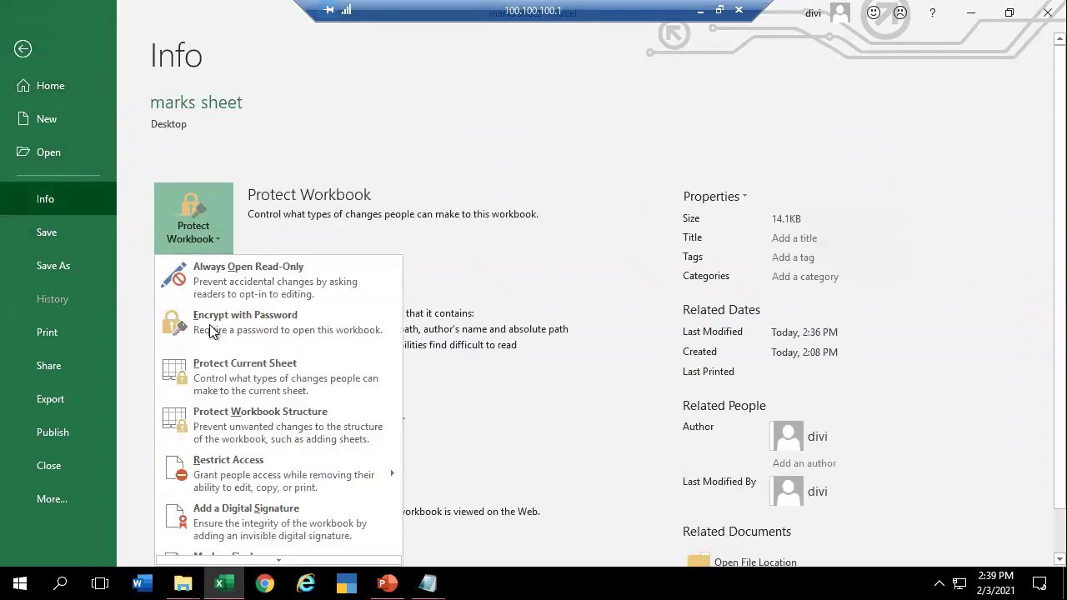
pyautogui.click(229, 422)
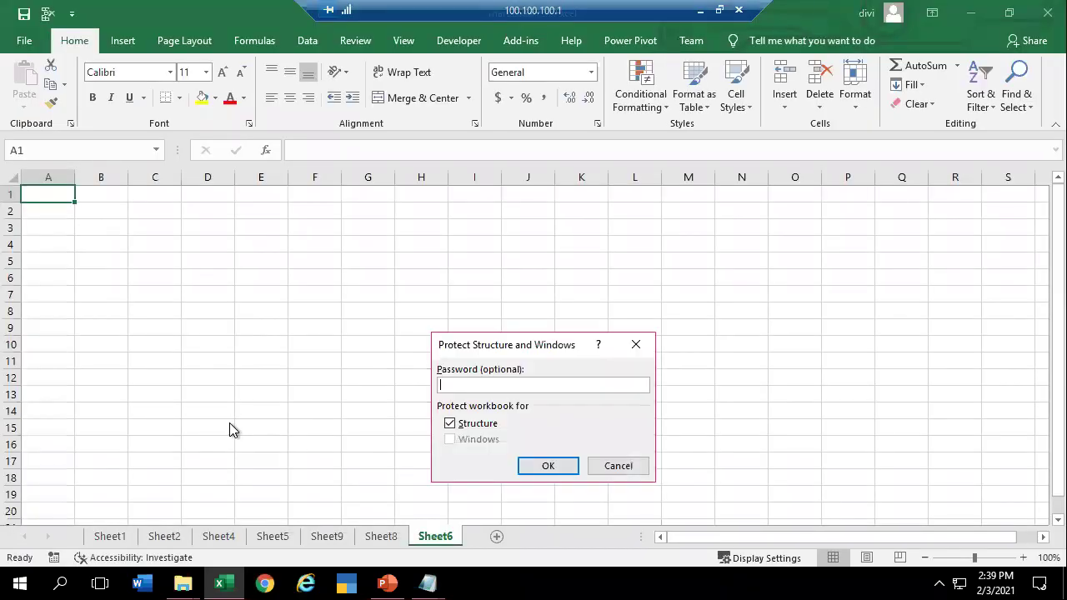
pyautogui.click(549, 466)
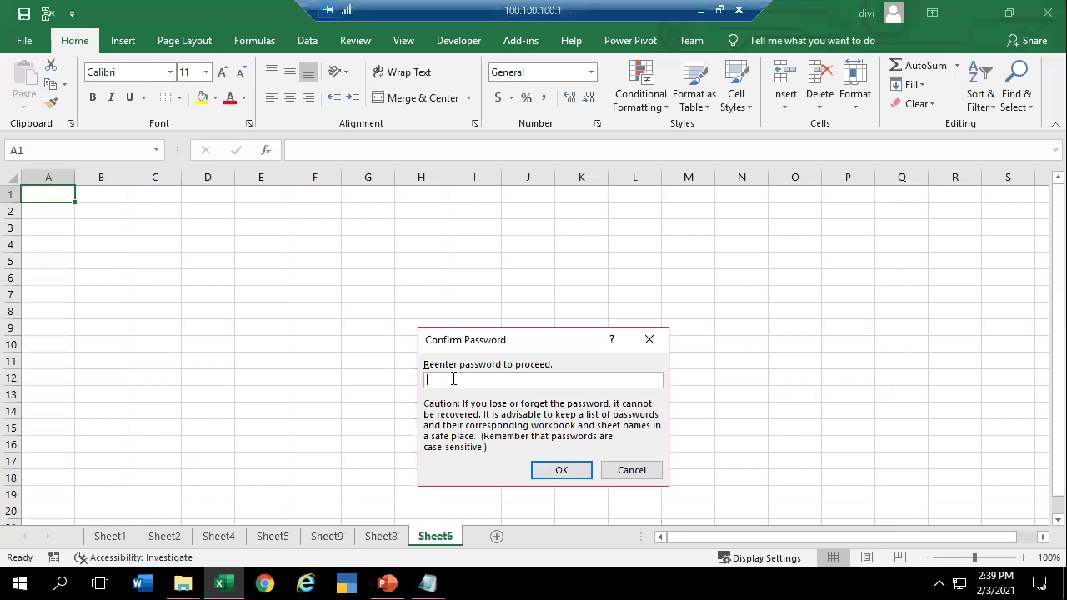
pyautogui.press('Return')
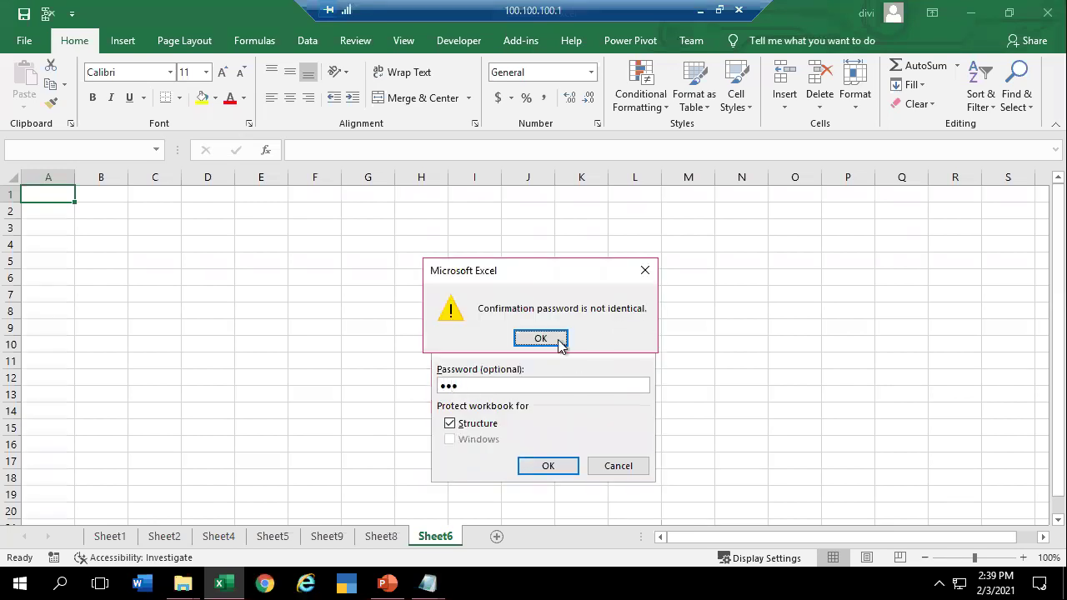
pyautogui.click(557, 342)
pyautogui.click(546, 466)
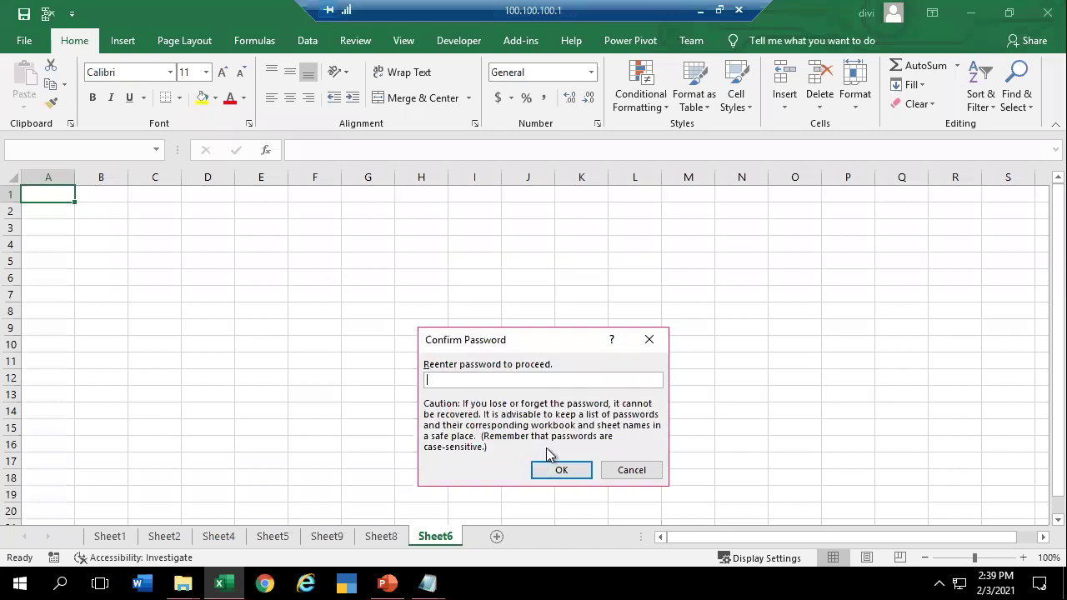
pyautogui.click(556, 468)
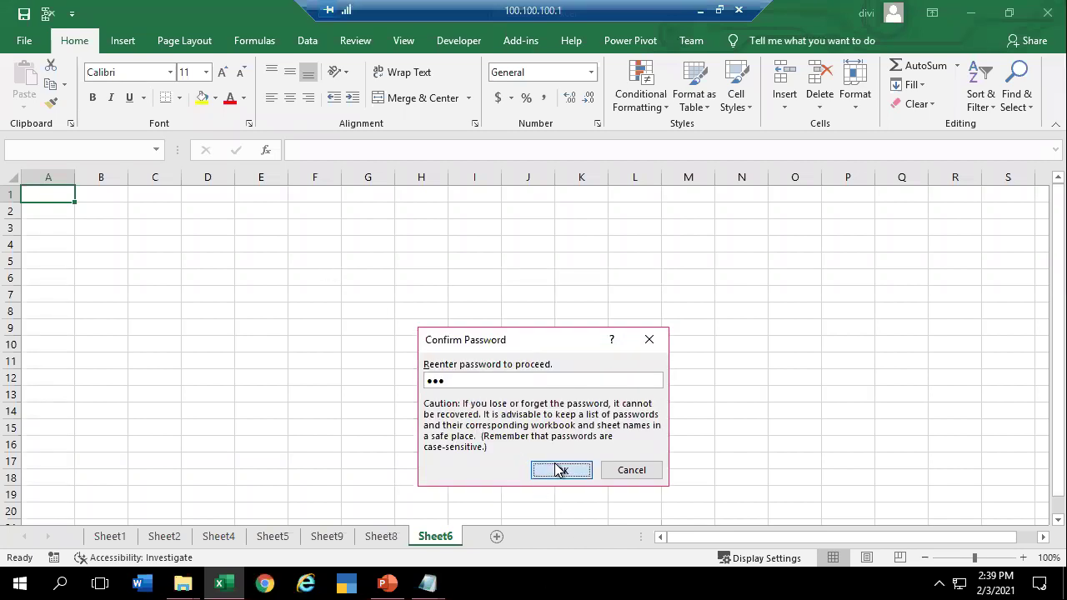
pyautogui.click(530, 337)
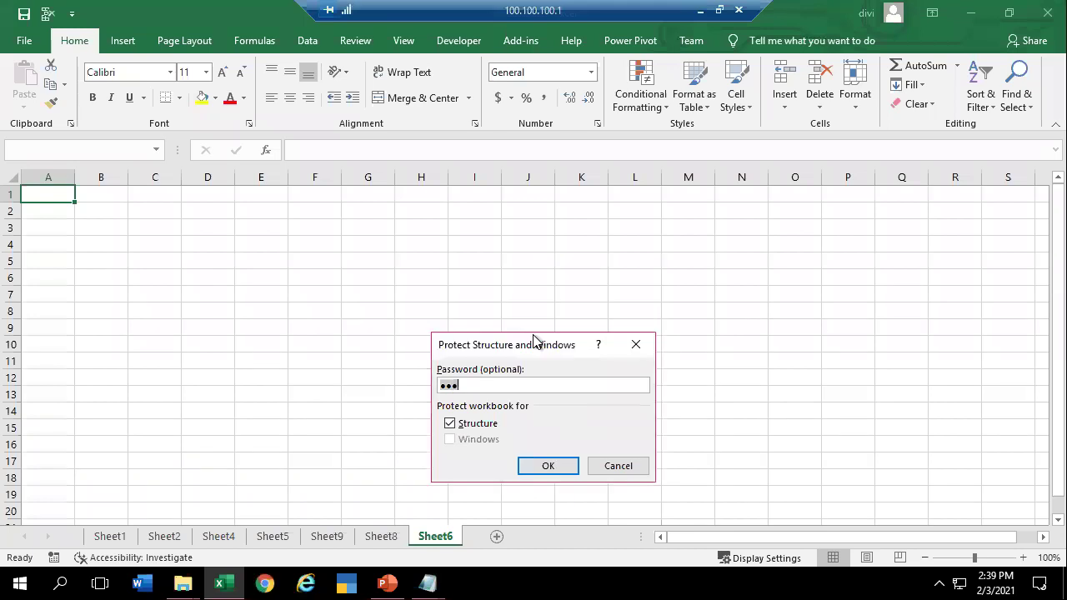
pyautogui.click(631, 338)
pyautogui.click(199, 309)
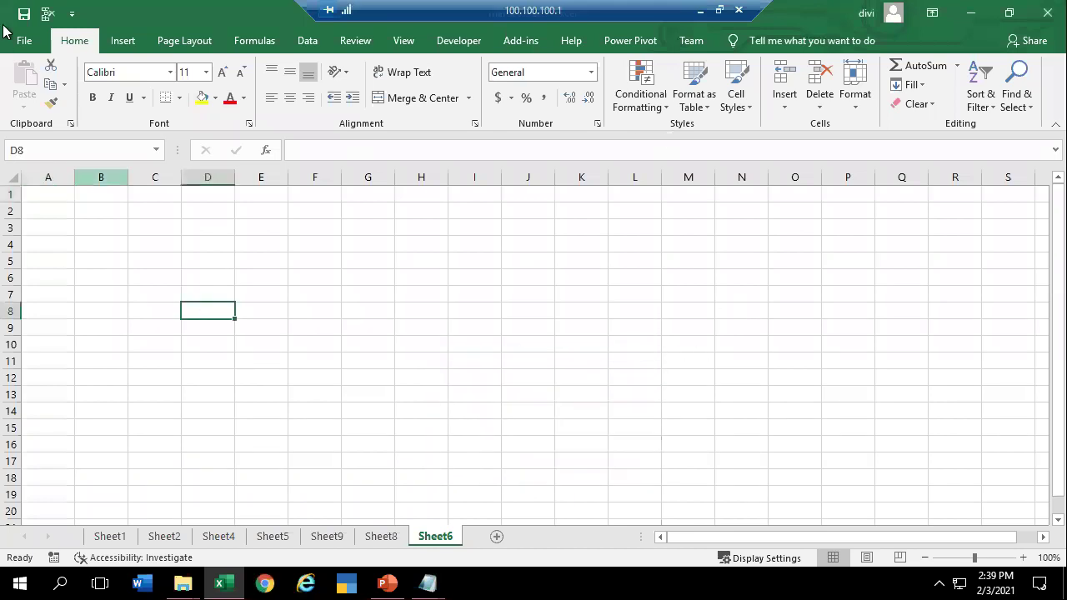
# From Sheet1, apply Protect Workbook Structure, entering and confirming the password
pyautogui.click(109, 536)
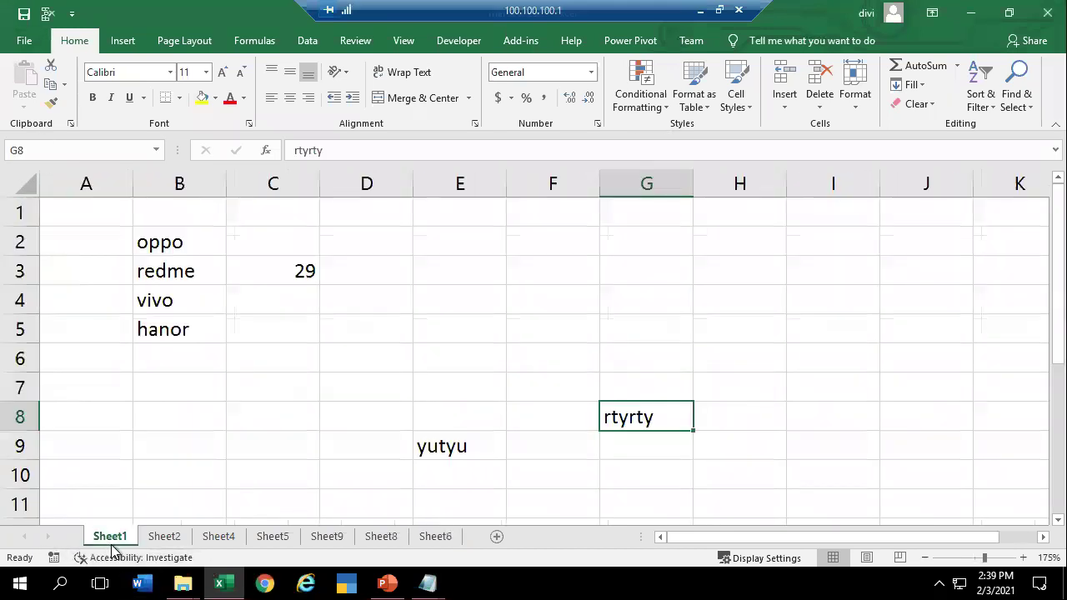
pyautogui.click(24, 40)
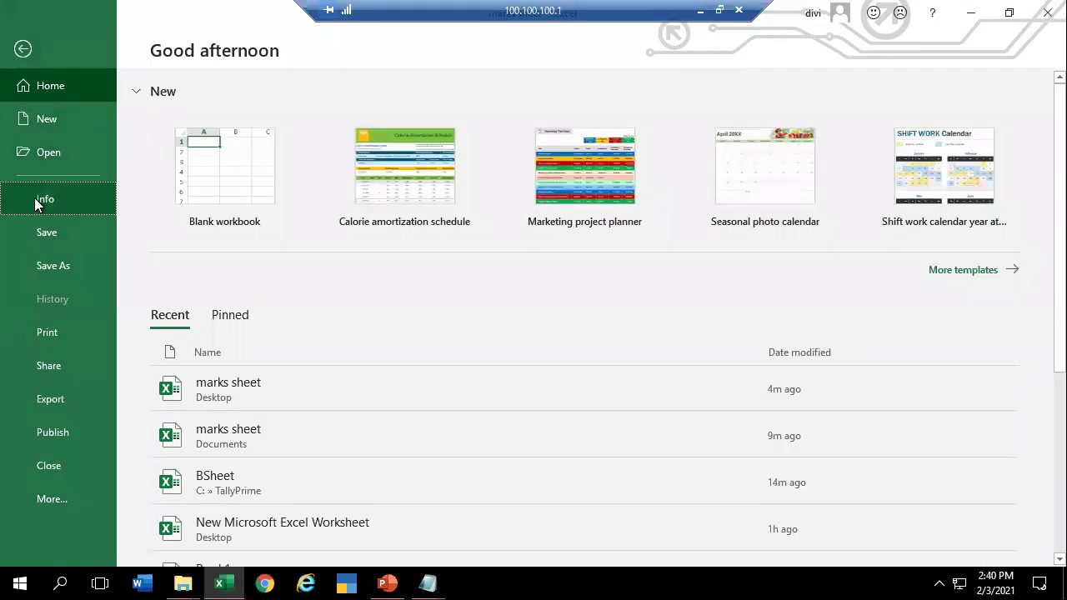
pyautogui.click(34, 198)
pyautogui.click(162, 221)
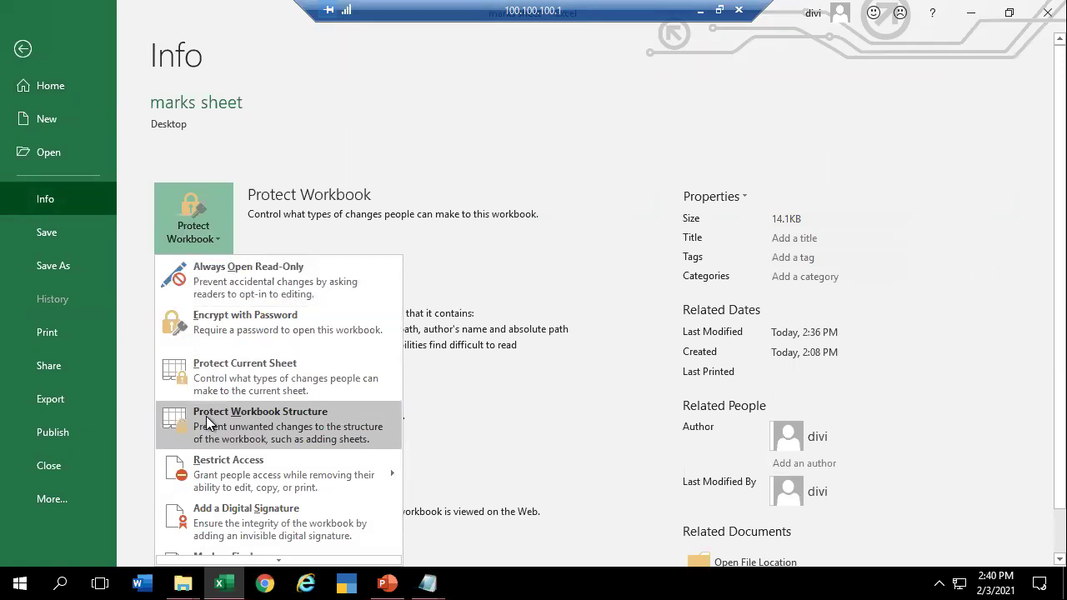
pyautogui.click(209, 423)
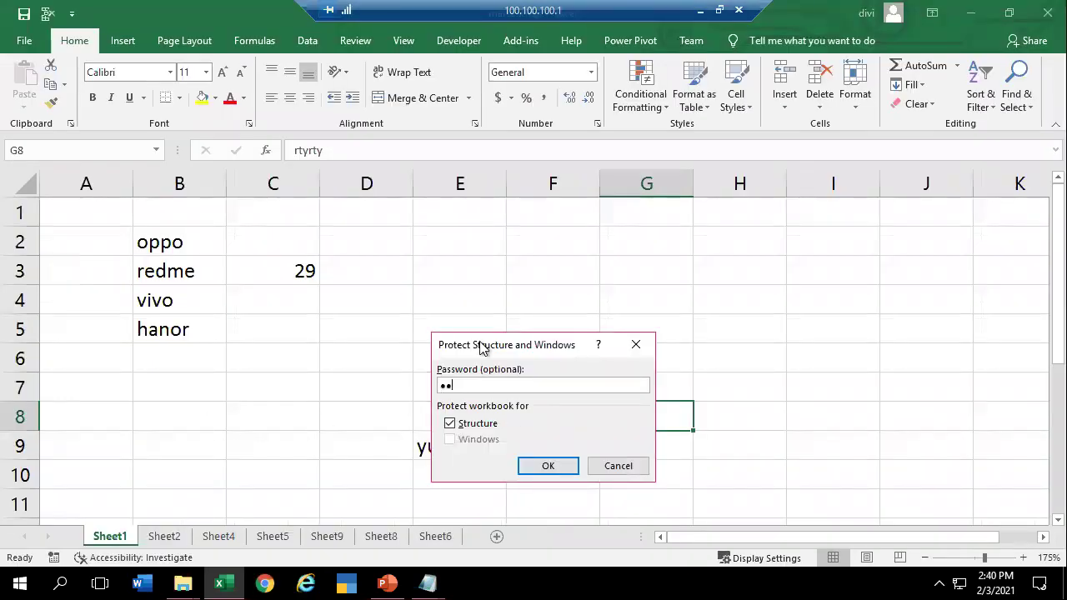
pyautogui.click(548, 468)
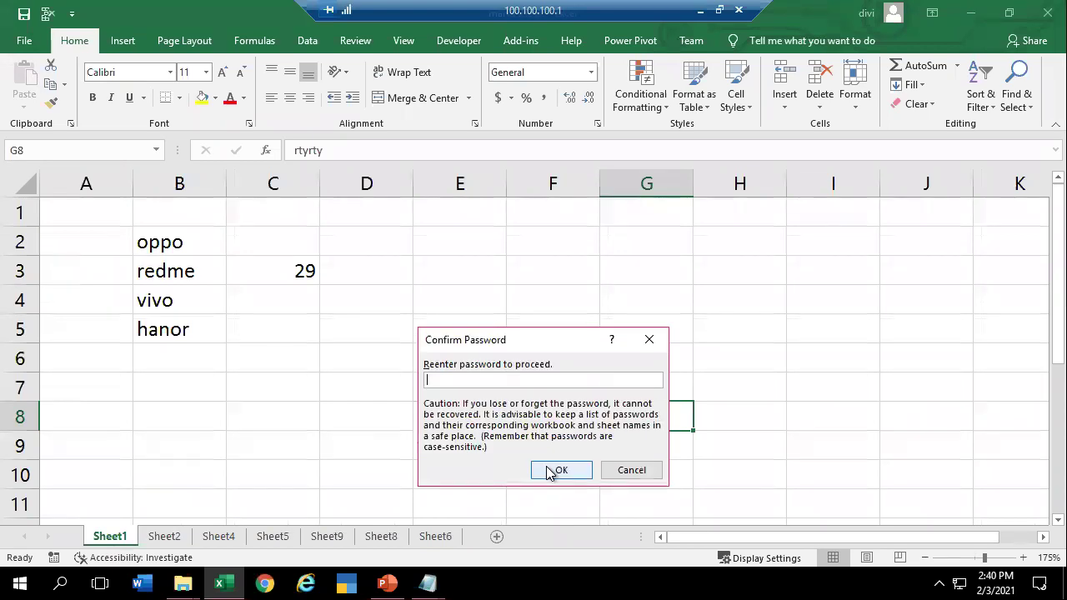
pyautogui.click(550, 471)
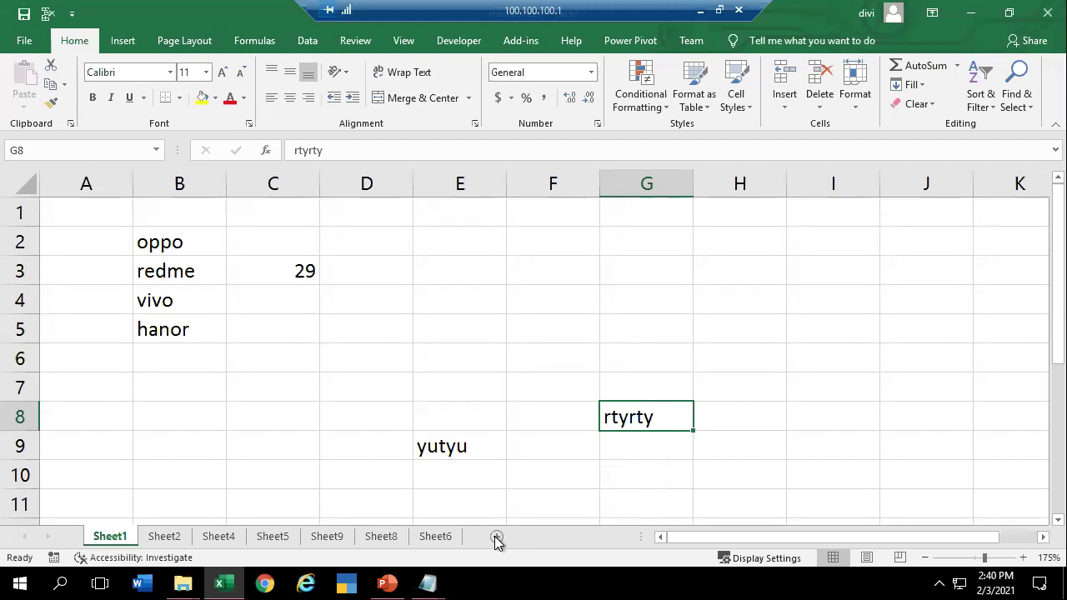
# Confirm the Sheet6 tab menu greys out insert, delete and rename, then show the file start page
pyautogui.rightClick(426, 541)
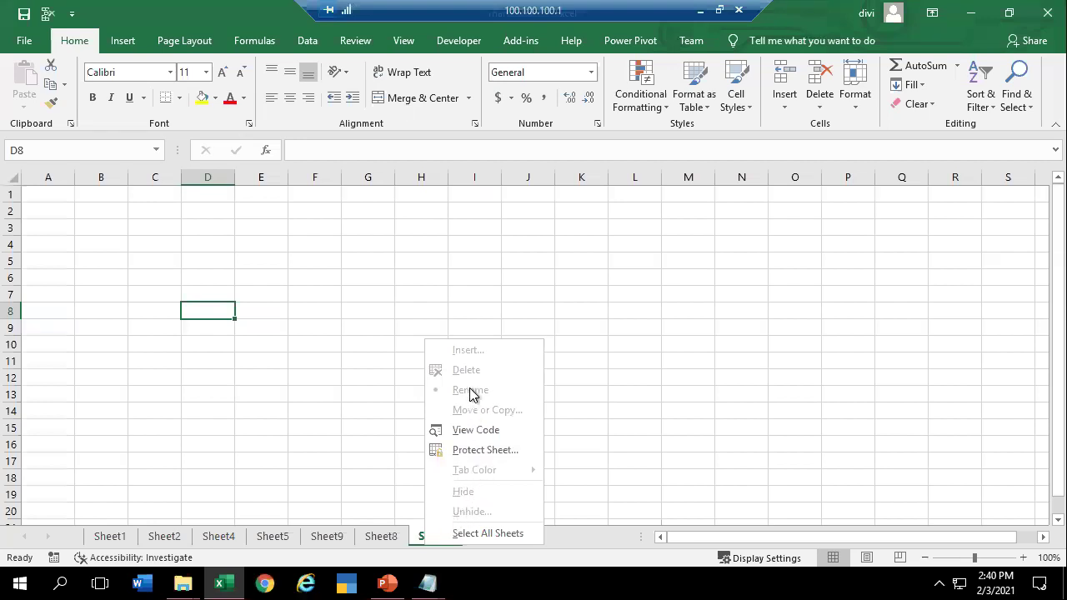
pyautogui.click(578, 534)
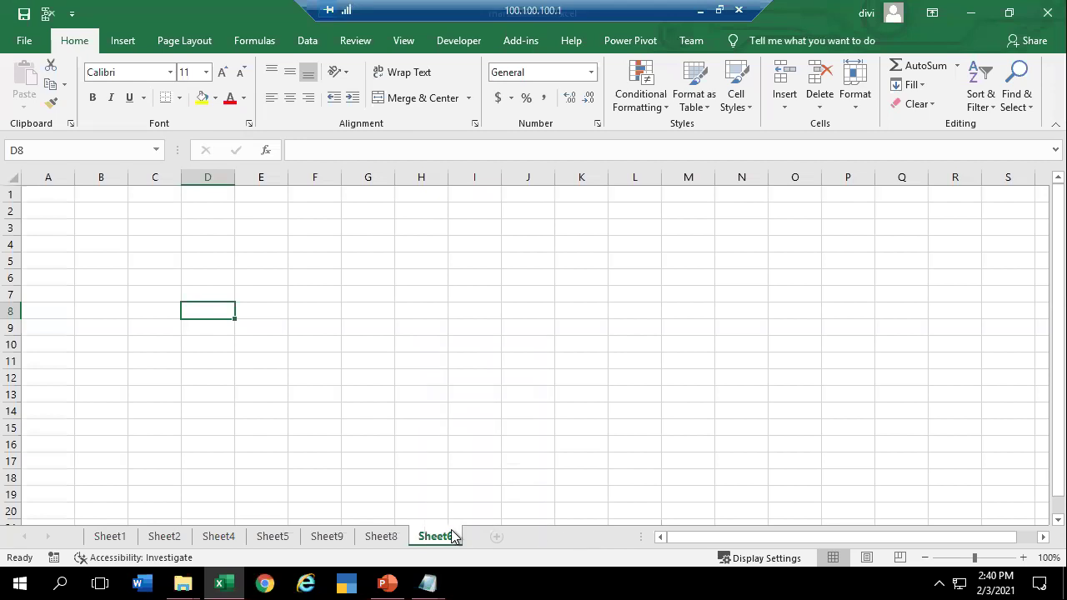
pyautogui.click(21, 39)
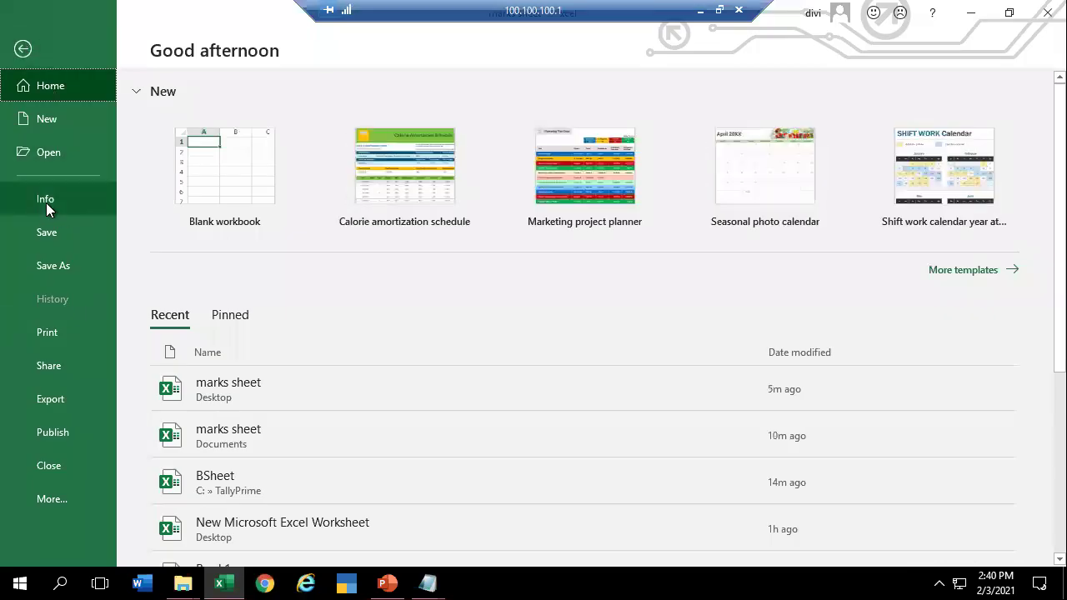
# Review the Protect Workbook status on the Info page, then save the marks sheet workbook
pyautogui.click(46, 202)
pyautogui.click(200, 223)
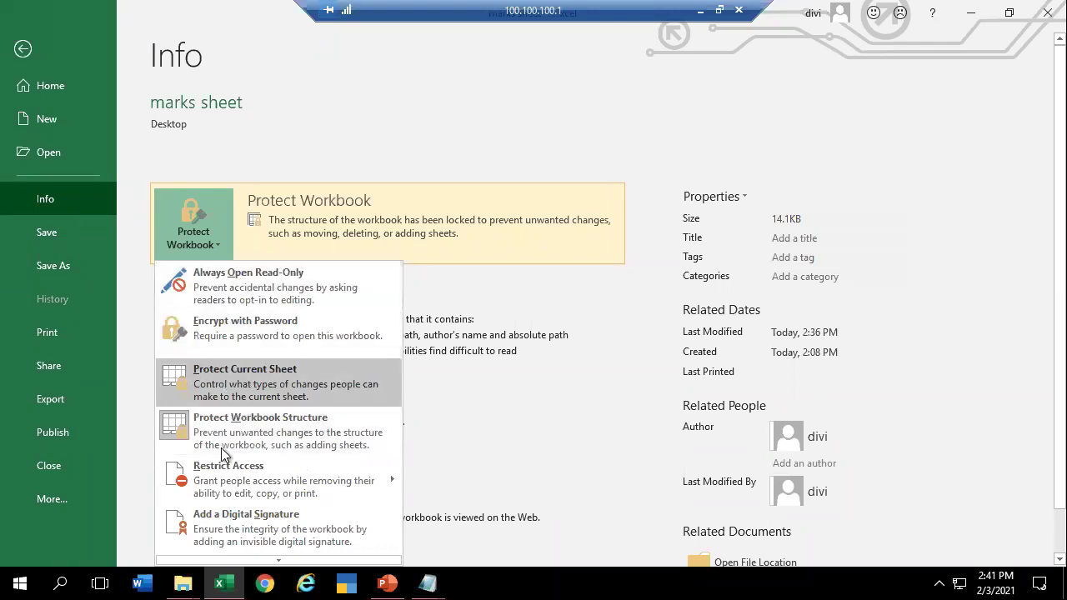
pyautogui.moveTo(223, 464)
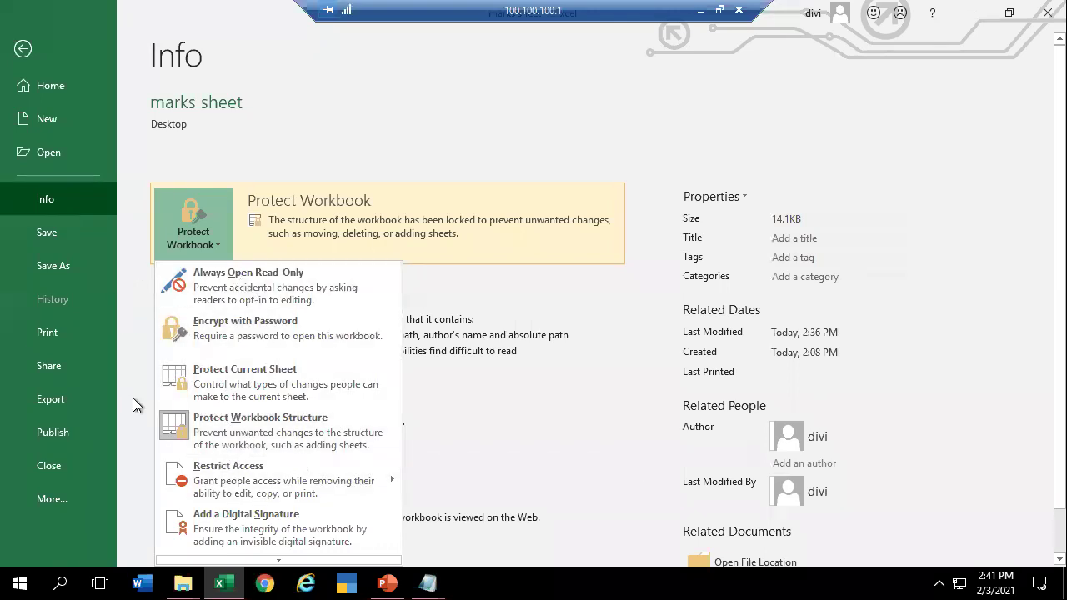
pyautogui.click(149, 490)
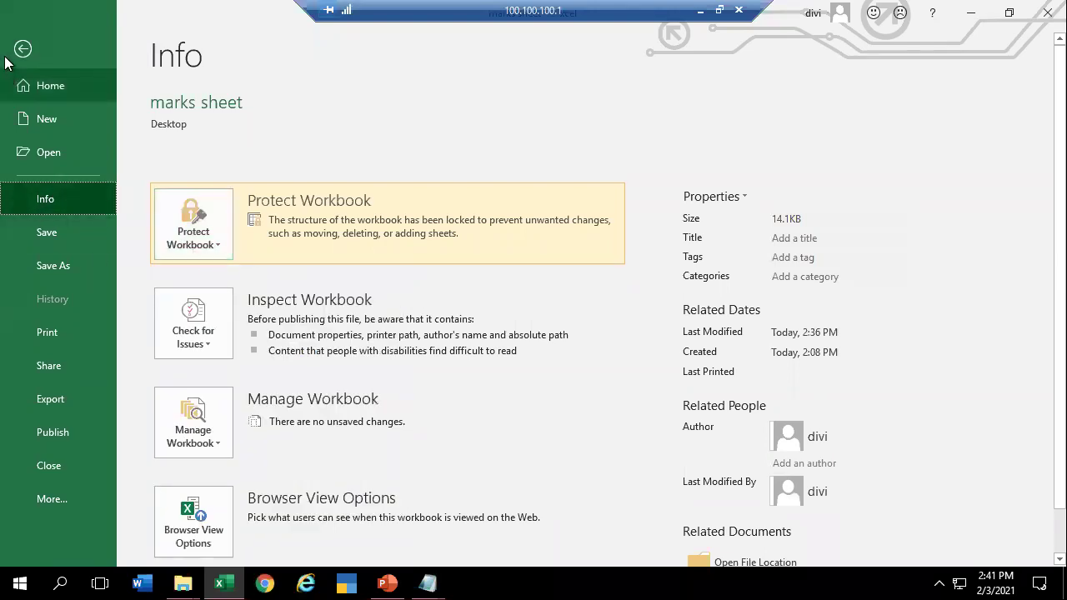
pyautogui.click(57, 239)
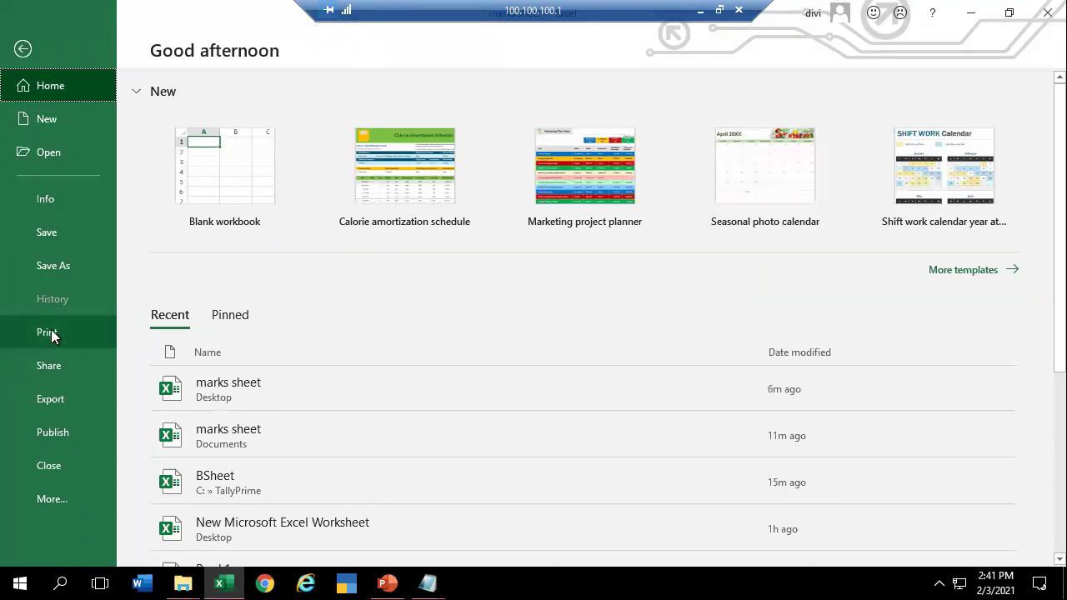
# Set Copies to 100 on the Print page, leaving the printer and print scope unchanged
pyautogui.click(51, 331)
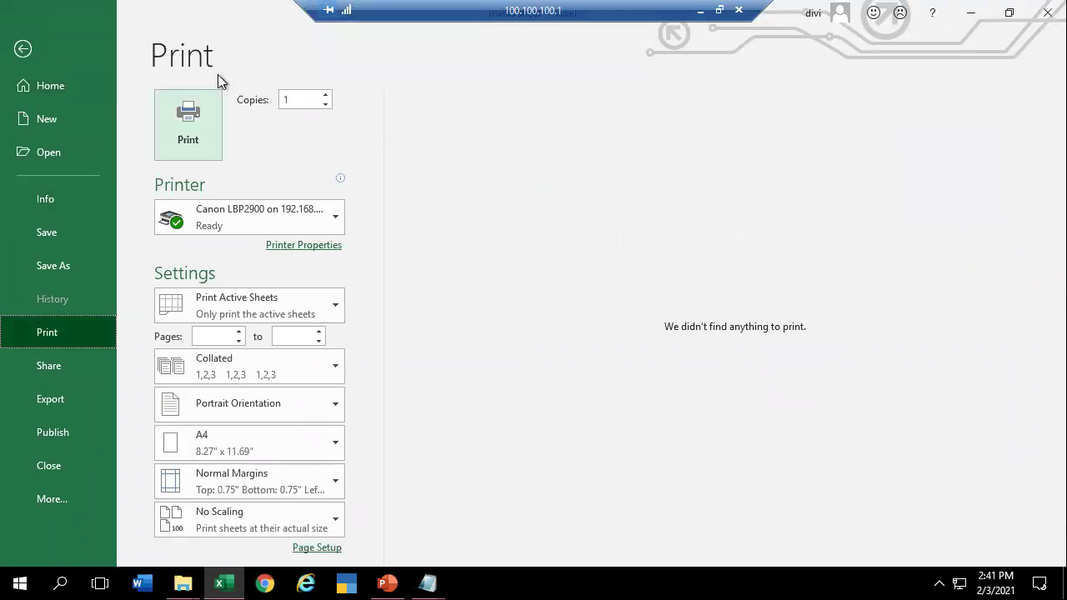
pyautogui.click(296, 104)
pyautogui.write('00')
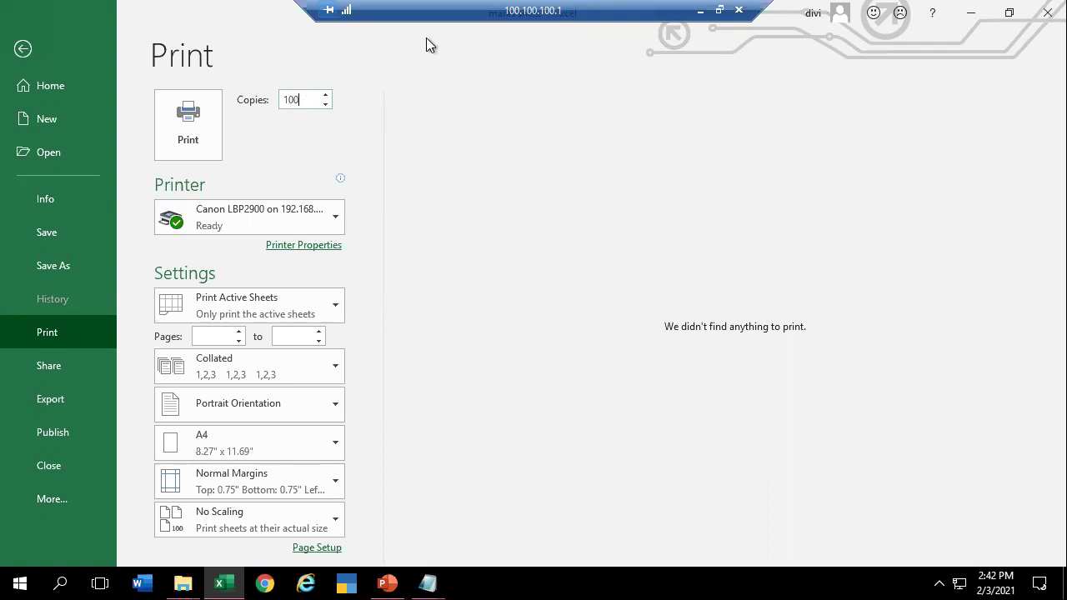
pyautogui.click(276, 214)
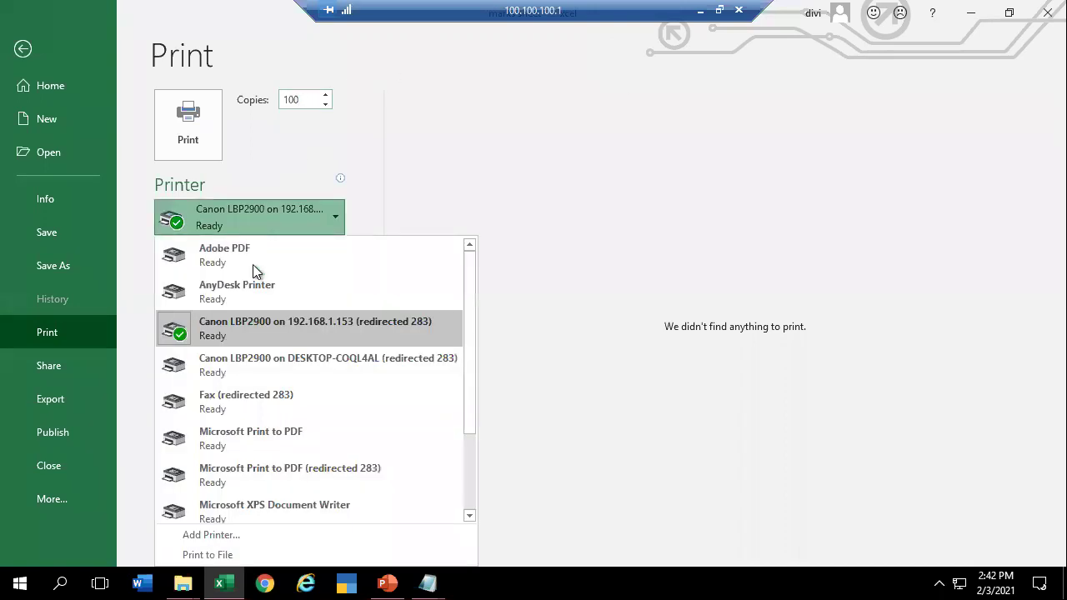
pyautogui.click(364, 225)
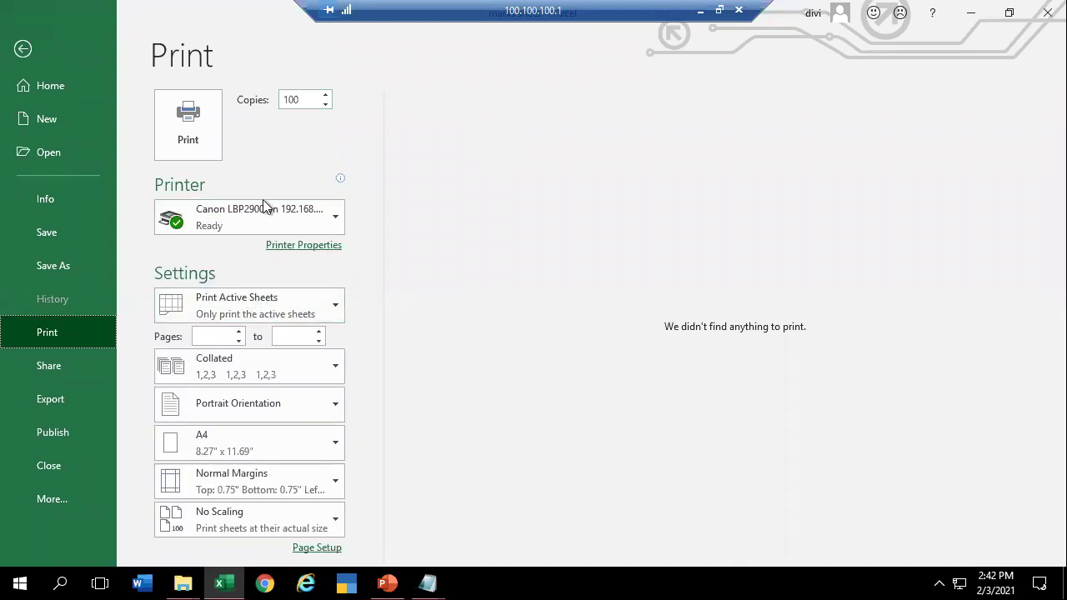
pyautogui.click(222, 315)
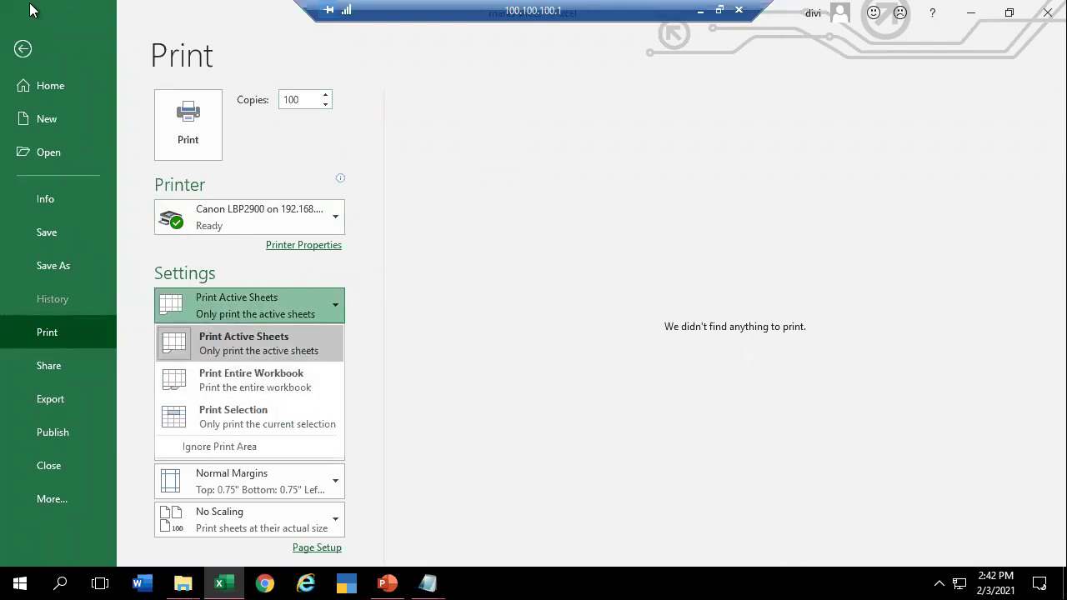
pyautogui.click(22, 49)
# Return to the worksheet, then reopen the Print page via the file start page and Info
pyautogui.click(22, 49)
pyautogui.click(27, 41)
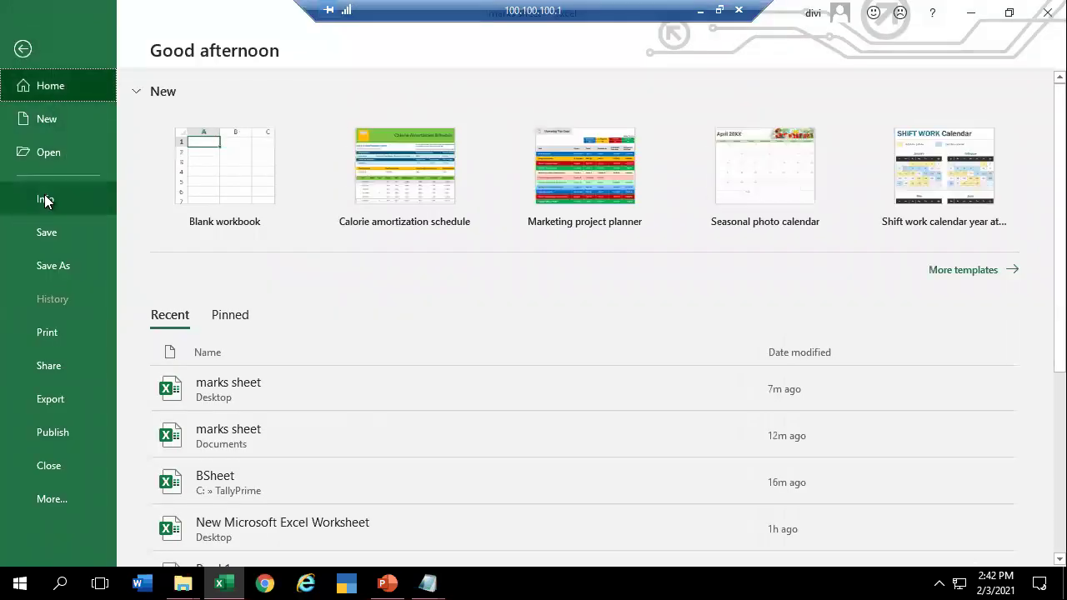
pyautogui.click(46, 199)
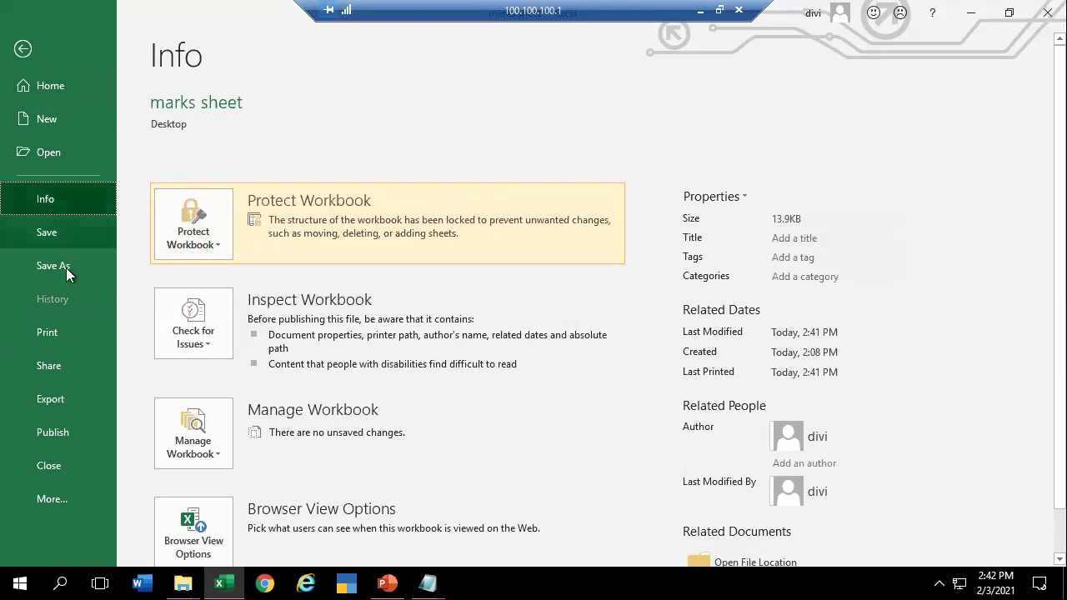
pyautogui.click(54, 325)
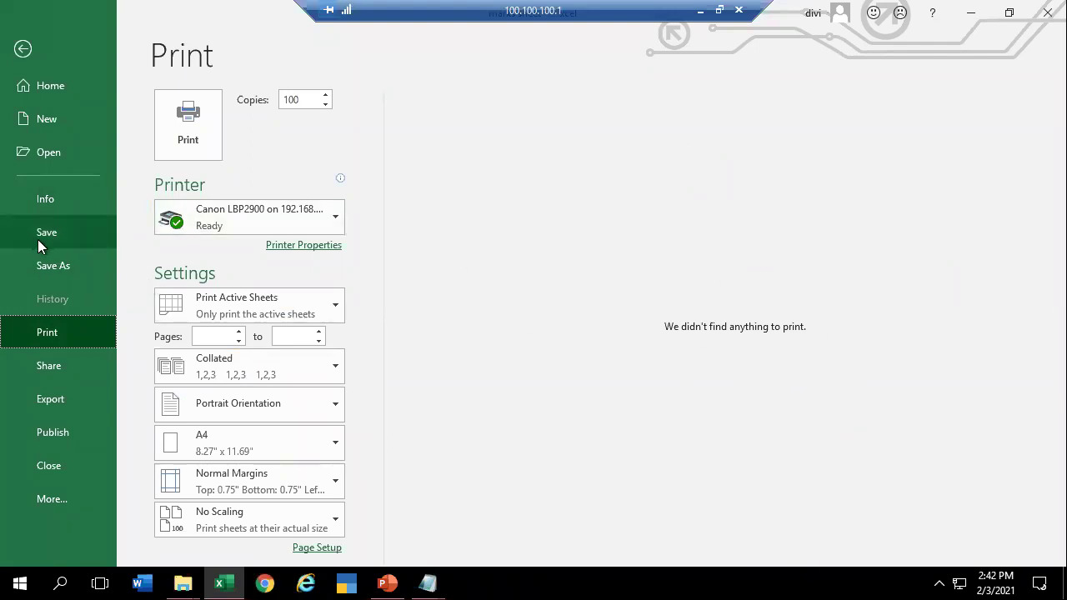
# Turn off Protect Workbook Structure on the Info page by confirming the password
pyautogui.click(51, 199)
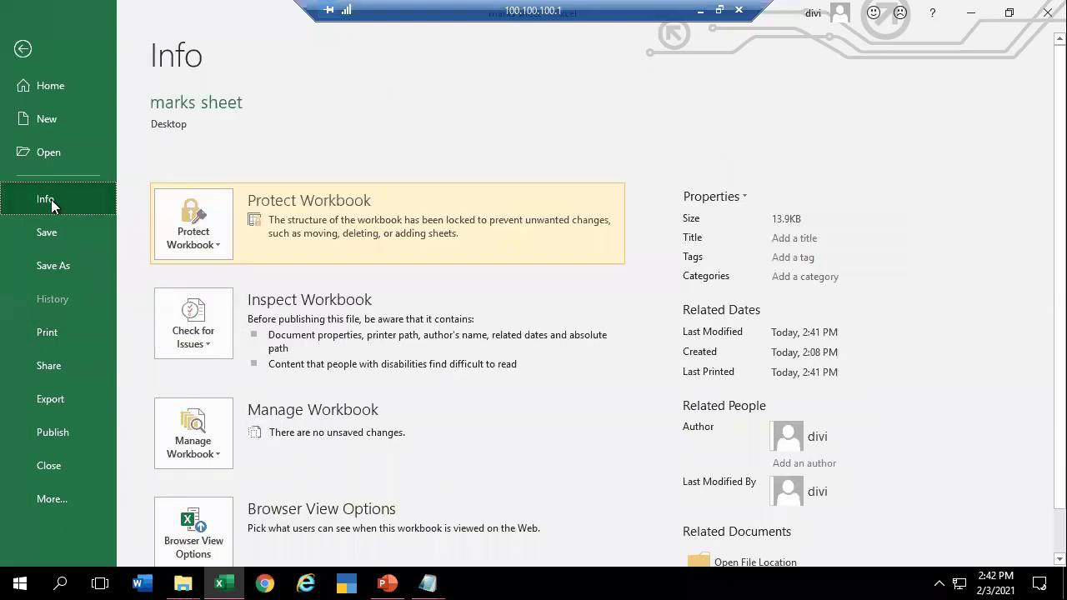
pyautogui.click(198, 238)
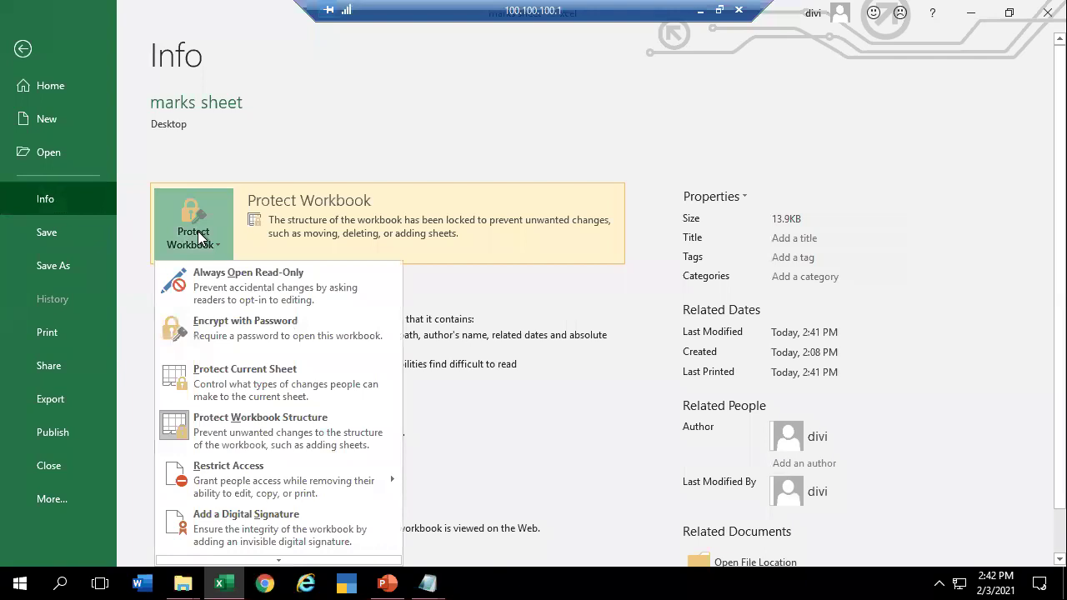
pyautogui.click(223, 421)
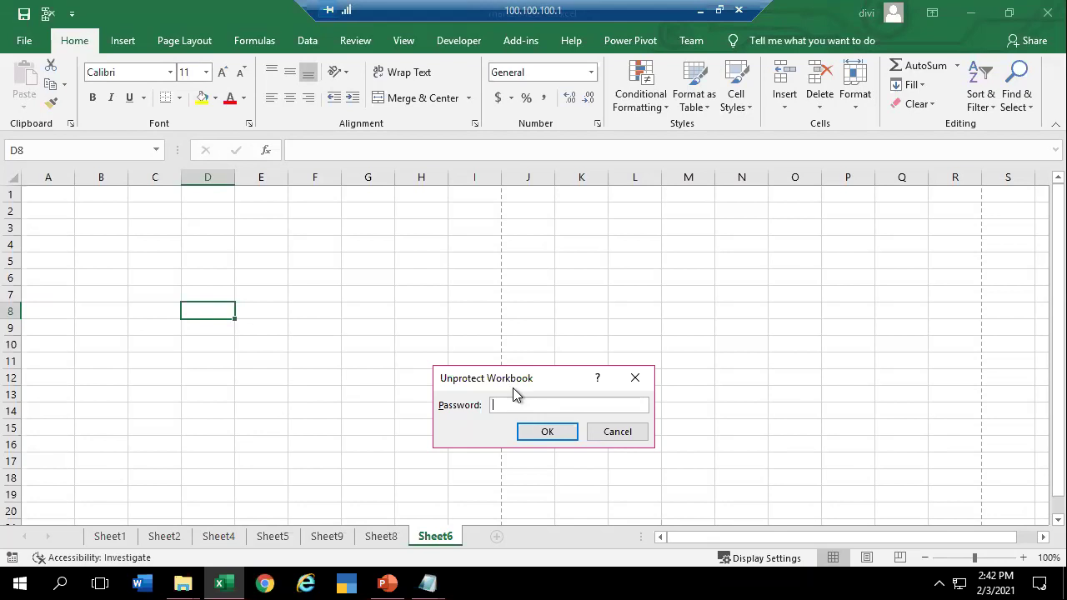
pyautogui.press('Return')
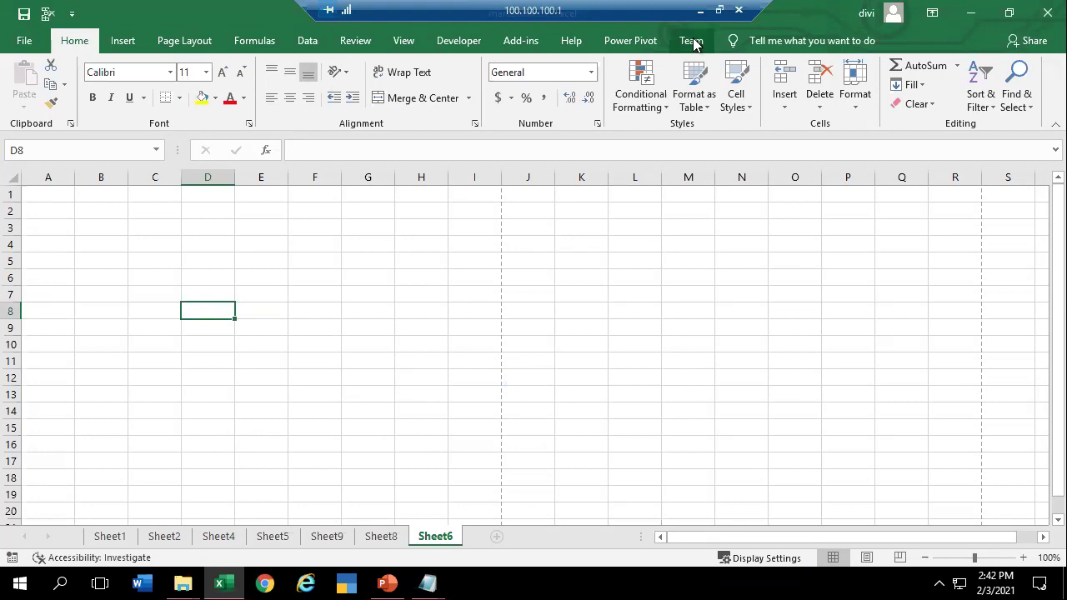
# Go to File > Print and look over the what-to-print and printer lists
pyautogui.click(23, 42)
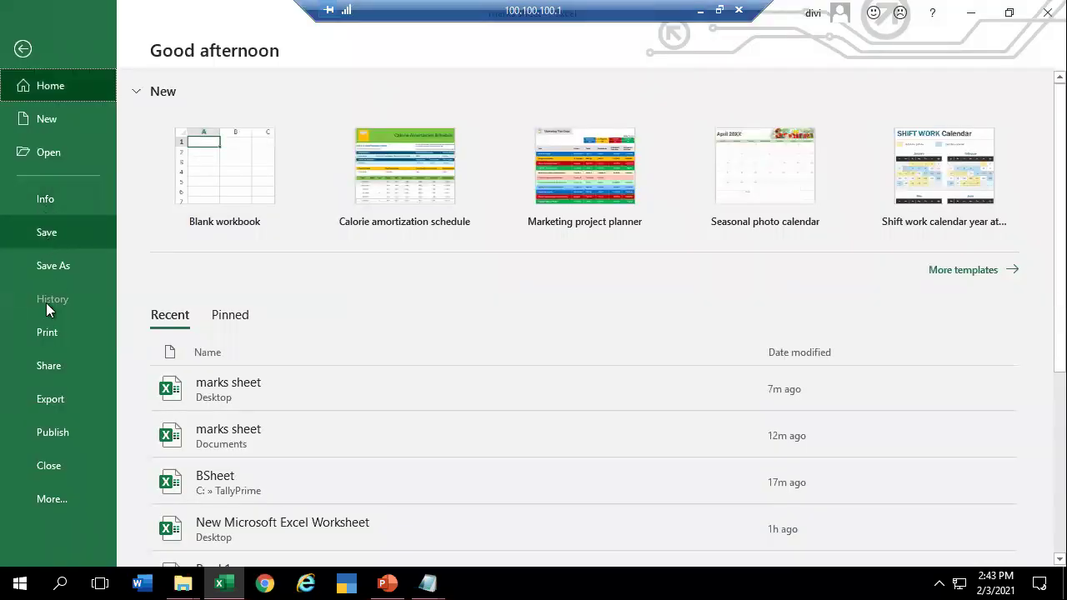
pyautogui.click(31, 331)
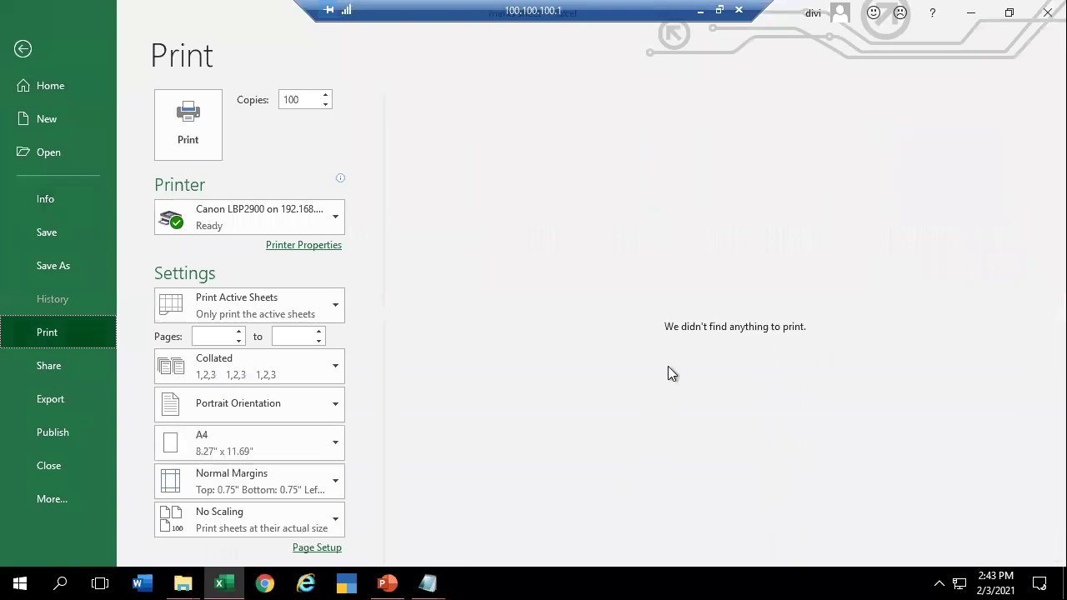
pyautogui.click(38, 199)
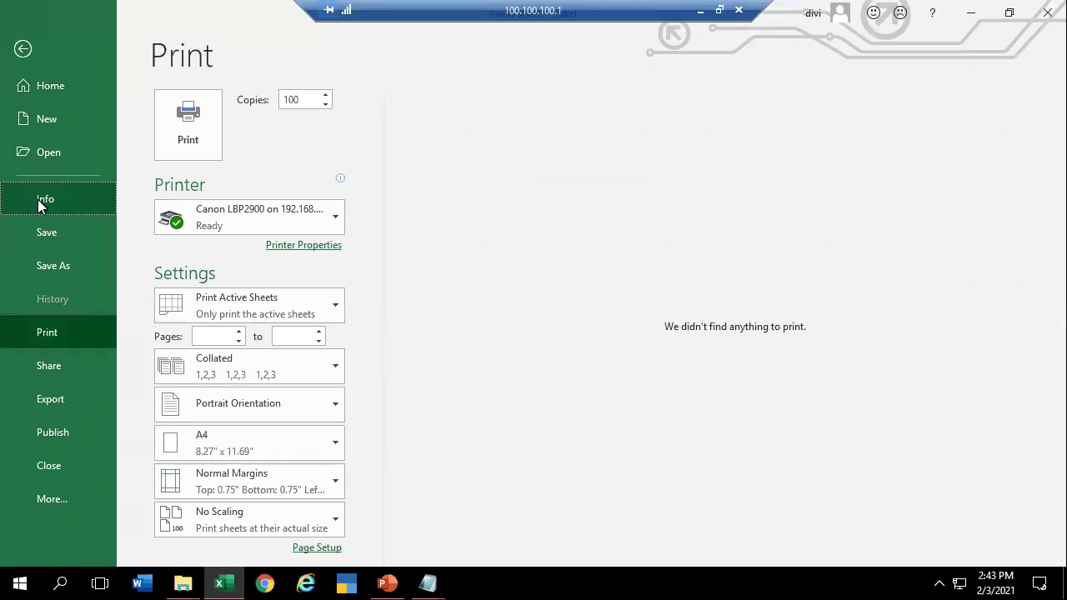
pyautogui.click(61, 334)
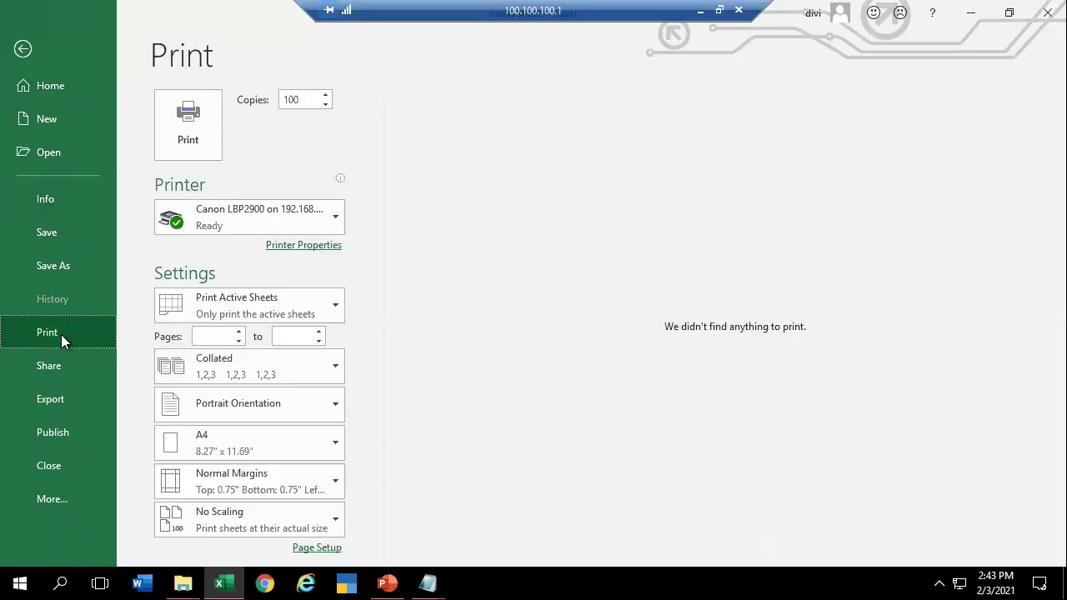
pyautogui.click(215, 310)
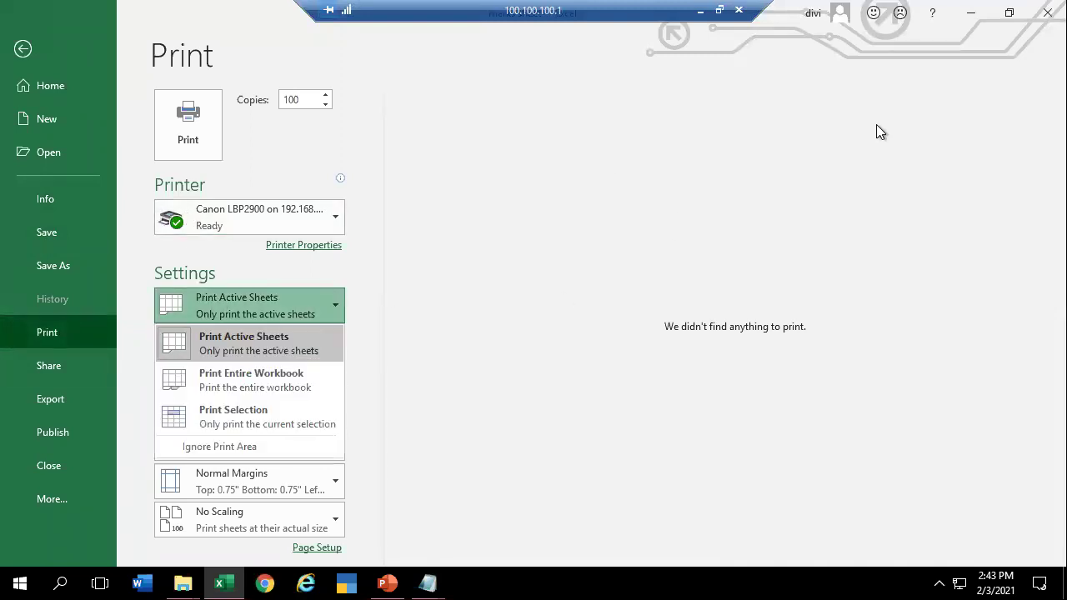
pyautogui.click(250, 213)
# Change Copies from 100 to 1, print, and dismiss the 'We didn't find anything to print' warning
pyautogui.click(301, 101)
pyautogui.press('BackSpace')
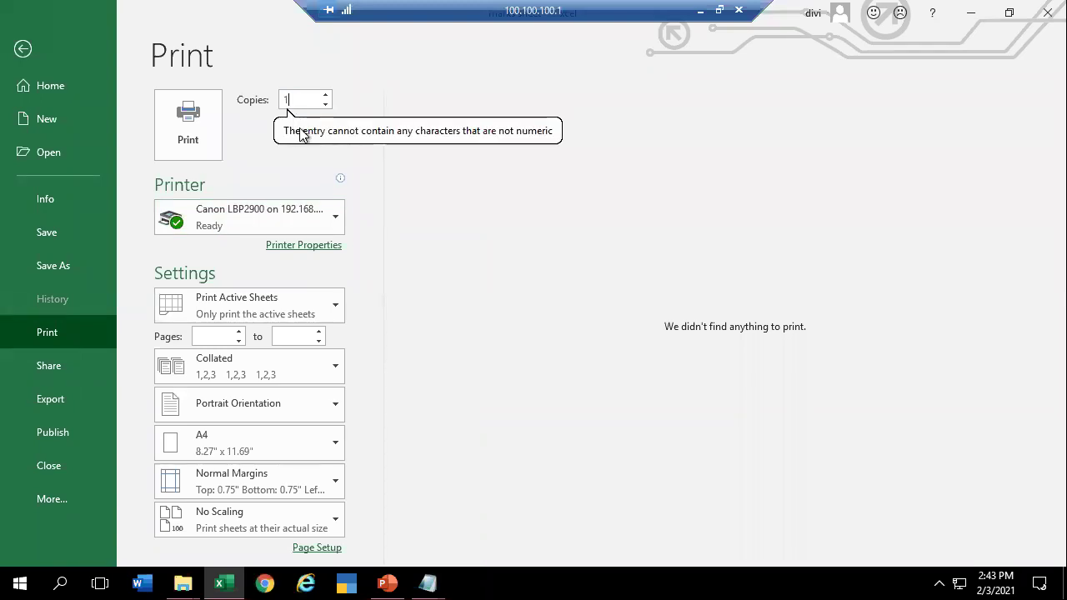
pyautogui.press('Return')
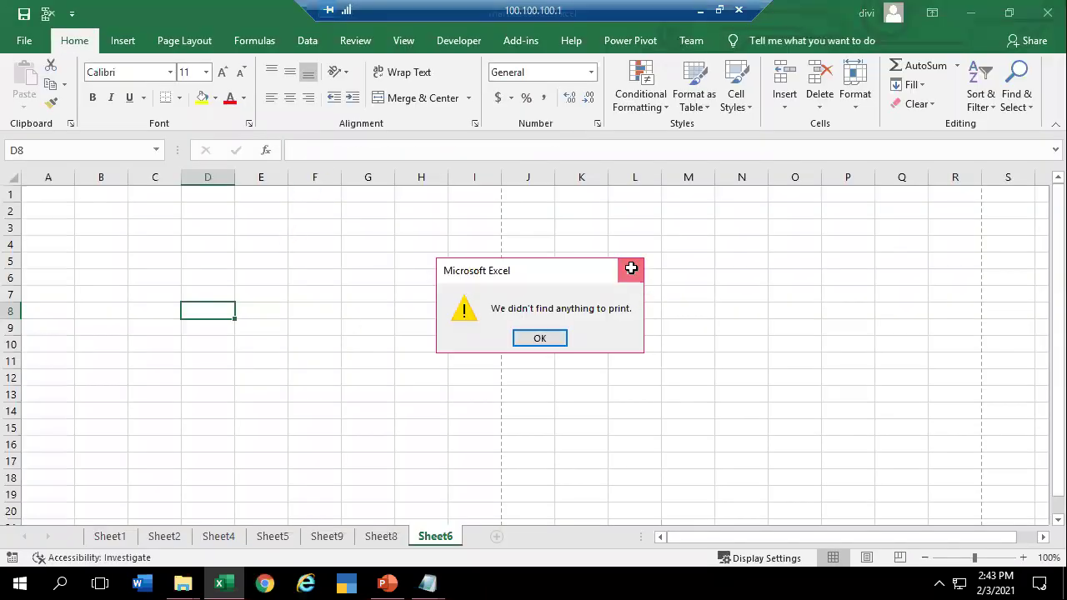
pyautogui.click(631, 271)
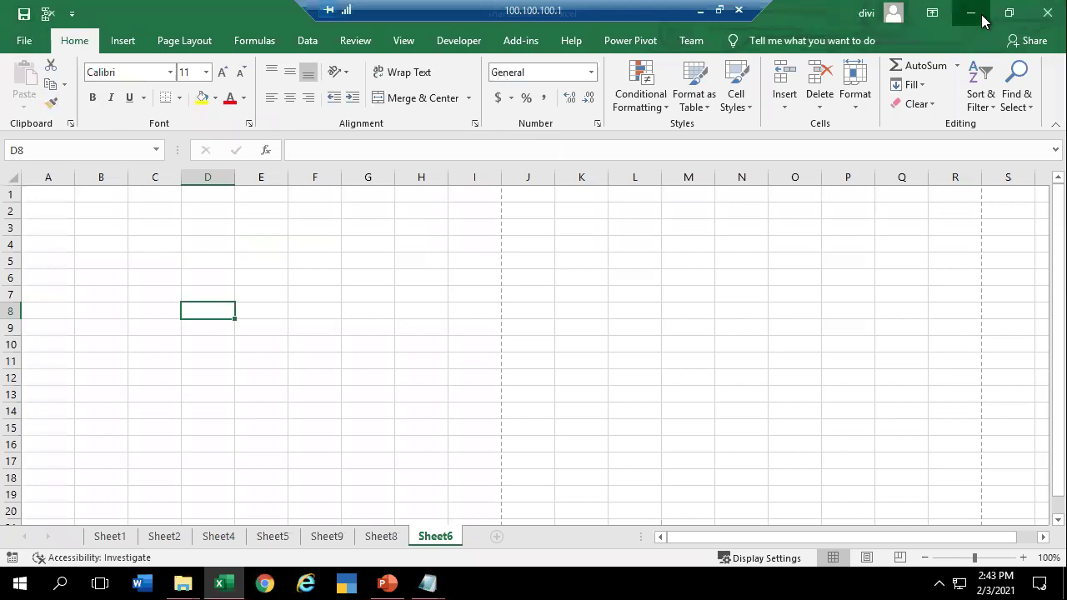
# Minimize Excel and launch a new, maximized blank Excel workbook through the Run prompt
pyautogui.click(981, 15)
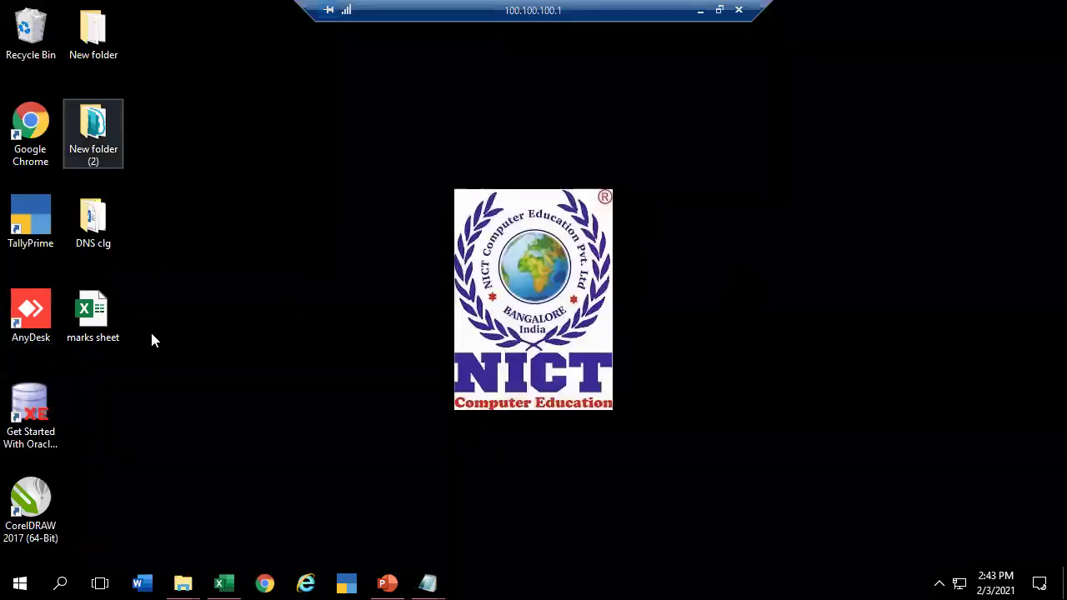
pyautogui.press('super+r')
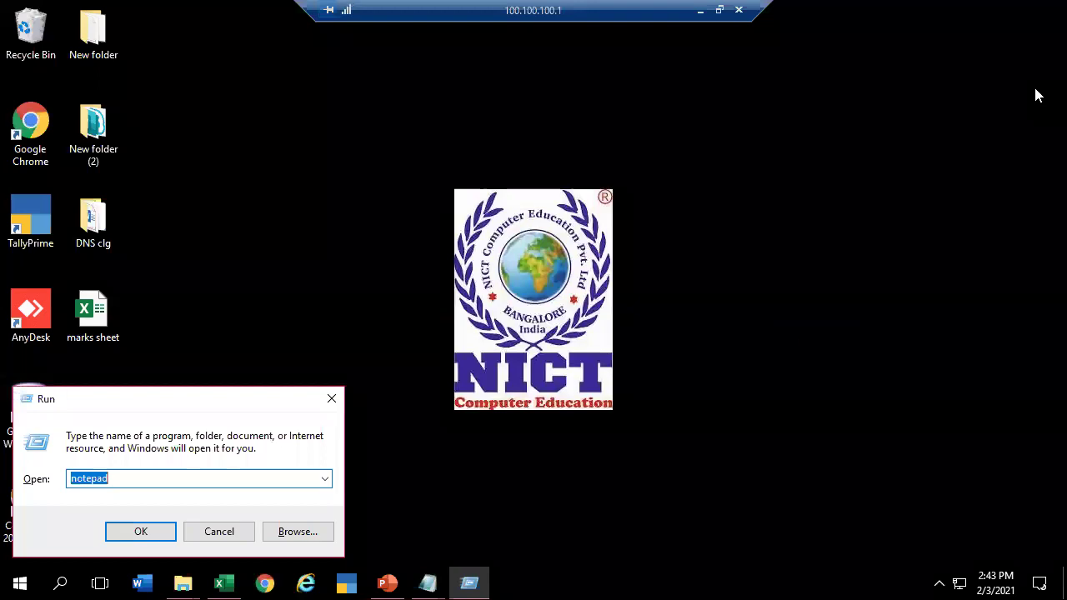
pyautogui.write('e')
pyautogui.write('el')
pyautogui.press('Return')
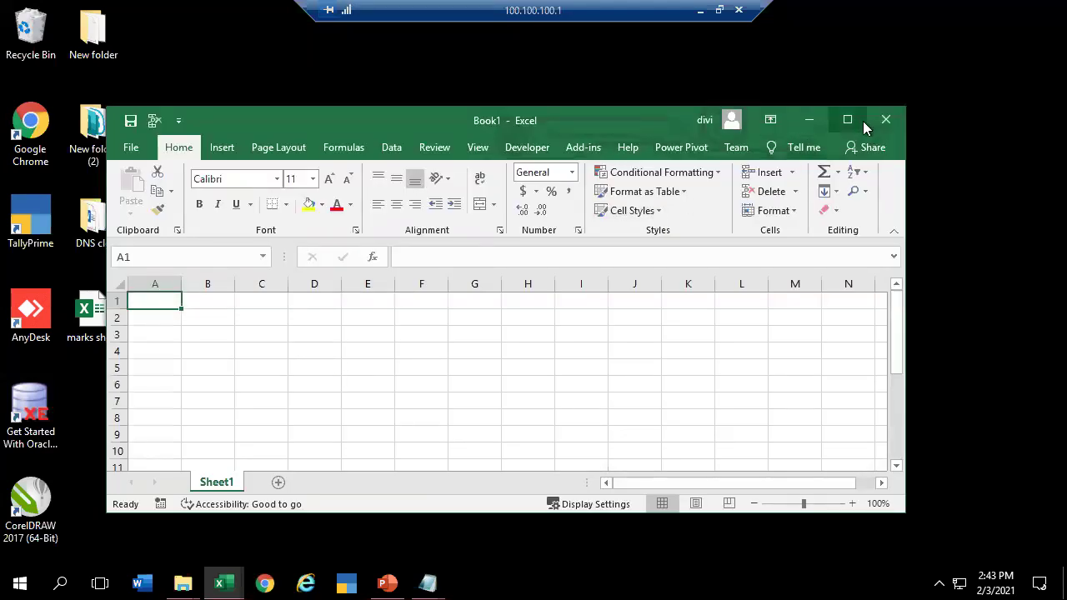
pyautogui.click(863, 121)
# View Book1's print settings, then return to its empty worksheet
pyautogui.click(10, 43)
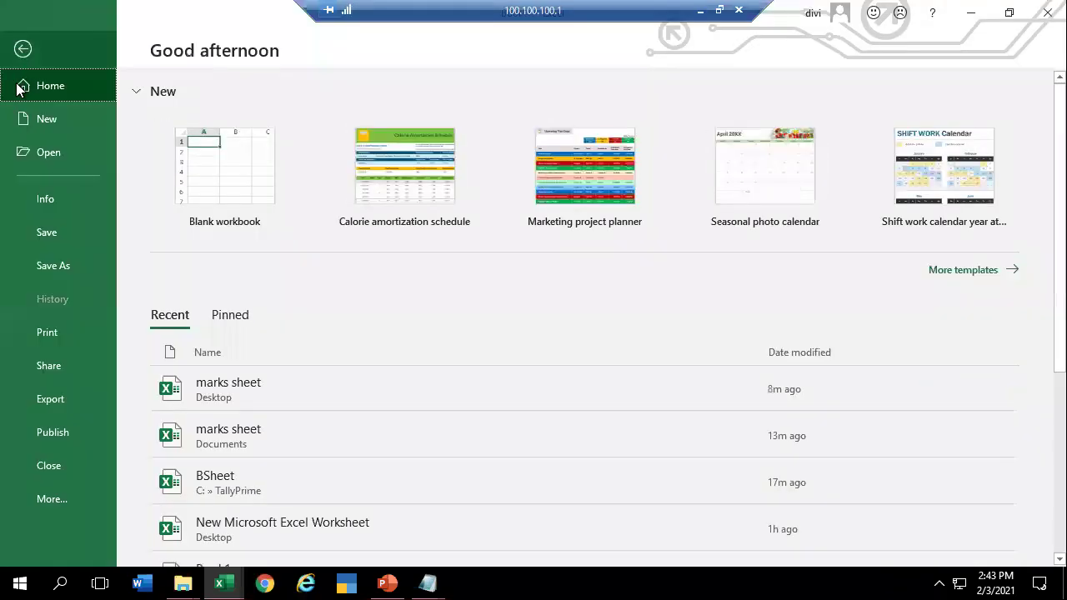
pyautogui.click(56, 330)
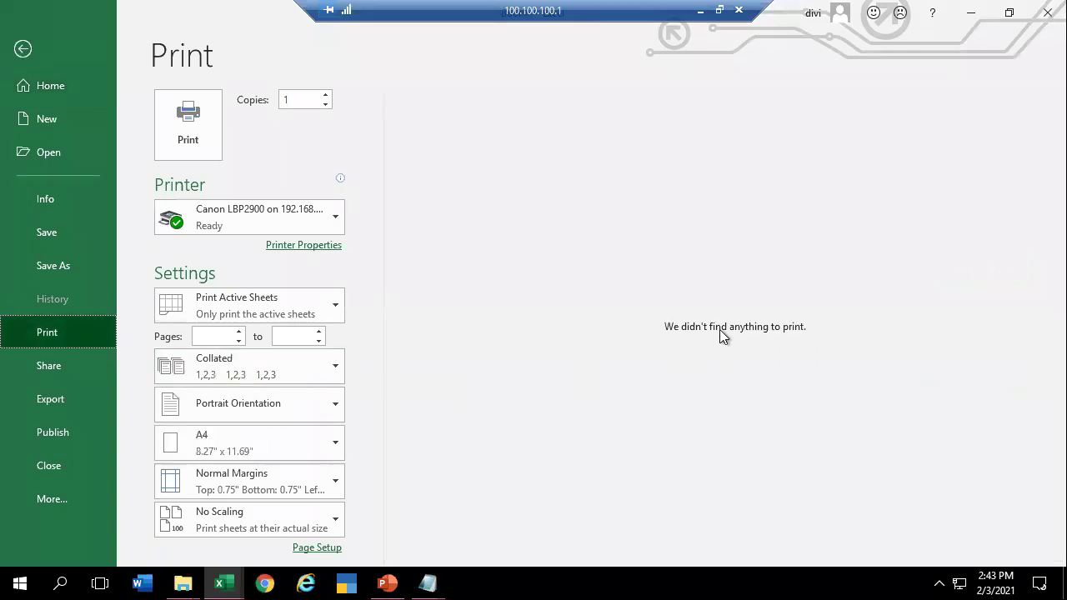
pyautogui.click(23, 48)
# Enter =RANDBETWEEN(20,100) in cell A1
pyautogui.write('=r')
pyautogui.press('BackSpace')
pyautogui.write('rand')
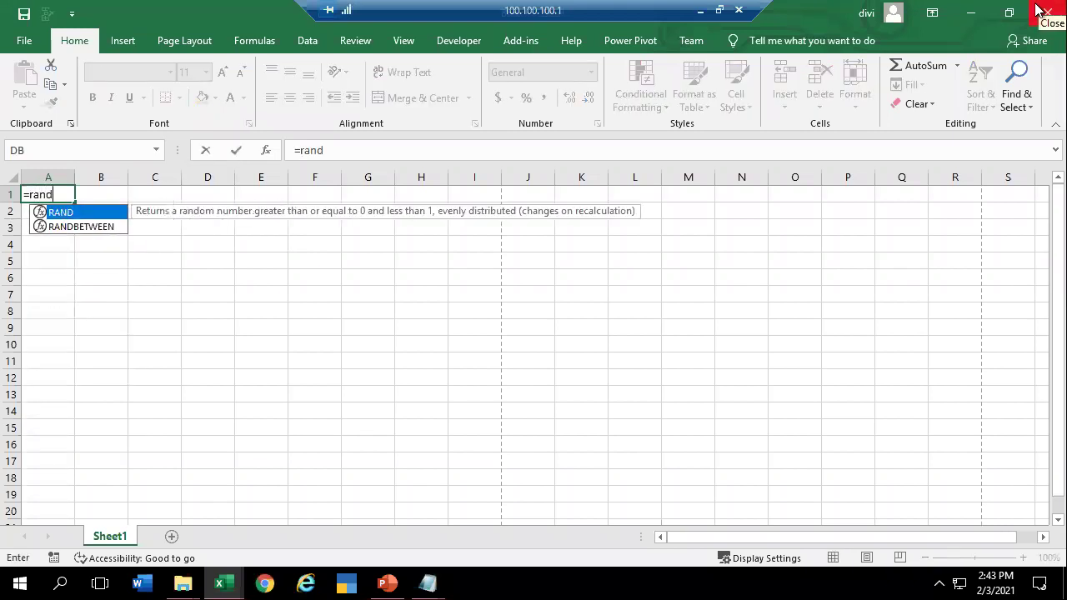
pyautogui.press('Tab')
pyautogui.press('BackSpace')
pyautogui.write('b')
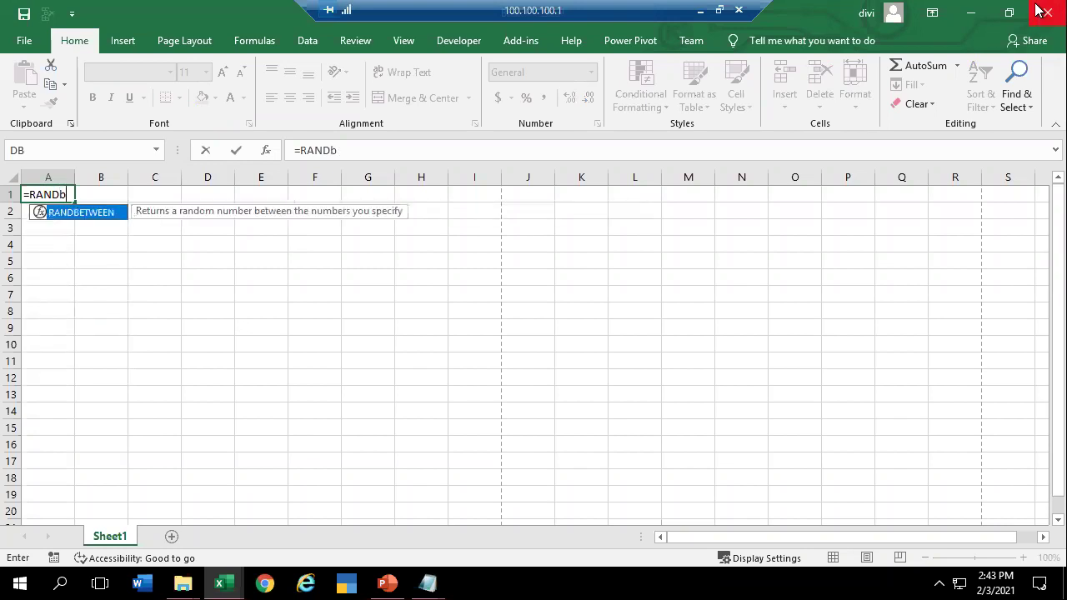
pyautogui.press('Tab')
pyautogui.write('20,100')
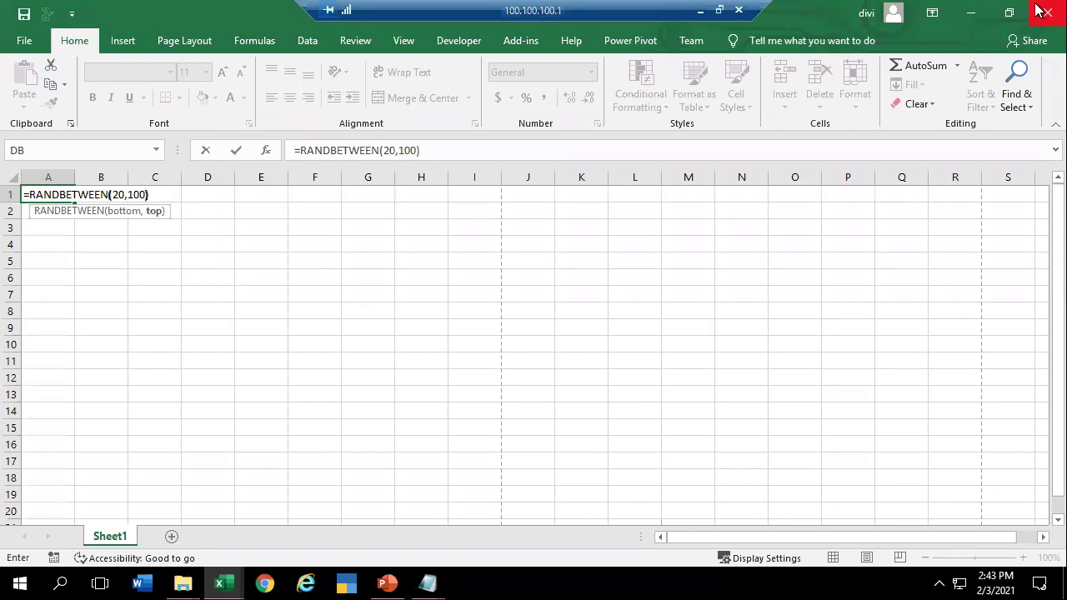
pyautogui.press('Return')
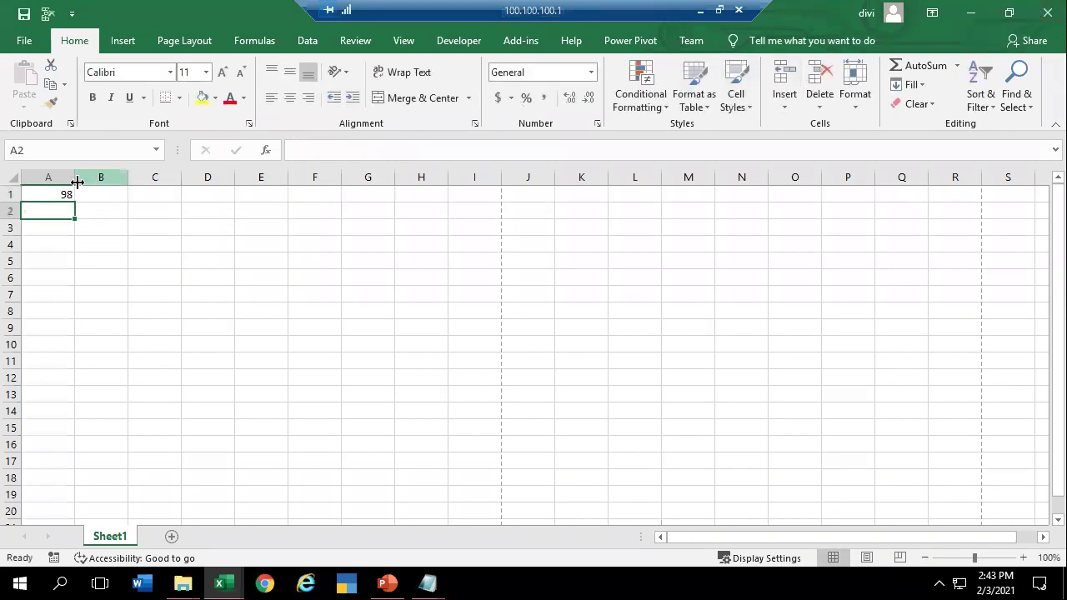
# Fill the RANDBETWEEN formula across A1:J12 and bring up the File page
pyautogui.click(58, 192)
pyautogui.moveTo(79, 200)
pyautogui.mouseDown()
pyautogui.moveTo(550, 198)
pyautogui.moveTo(571, 379)
pyautogui.mouseUp()
pyautogui.click(605, 214)
pyautogui.hotkey('shift', 'Down')
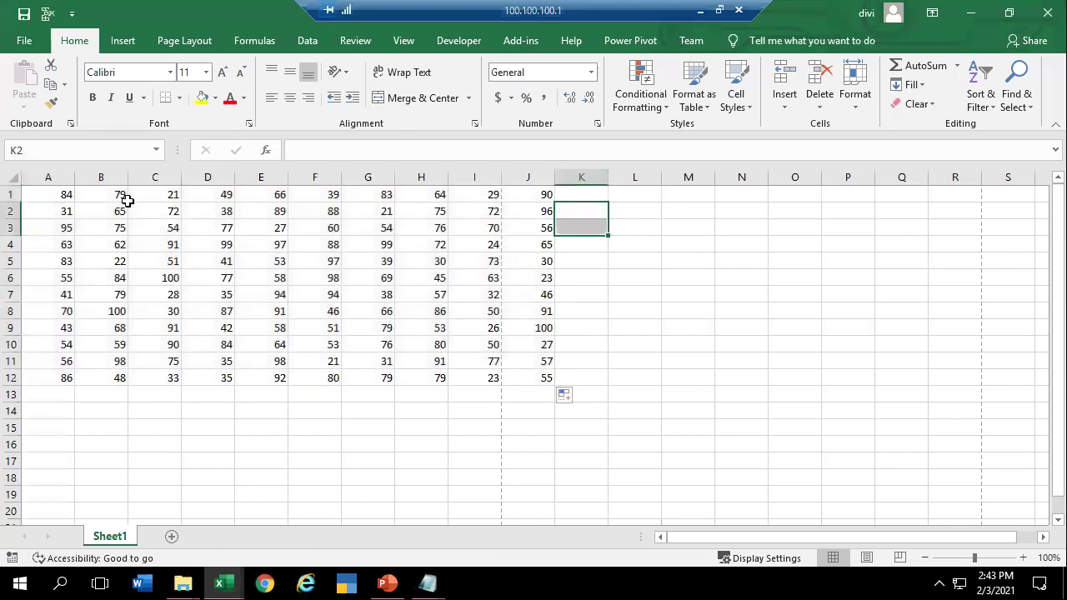
pyautogui.click(21, 41)
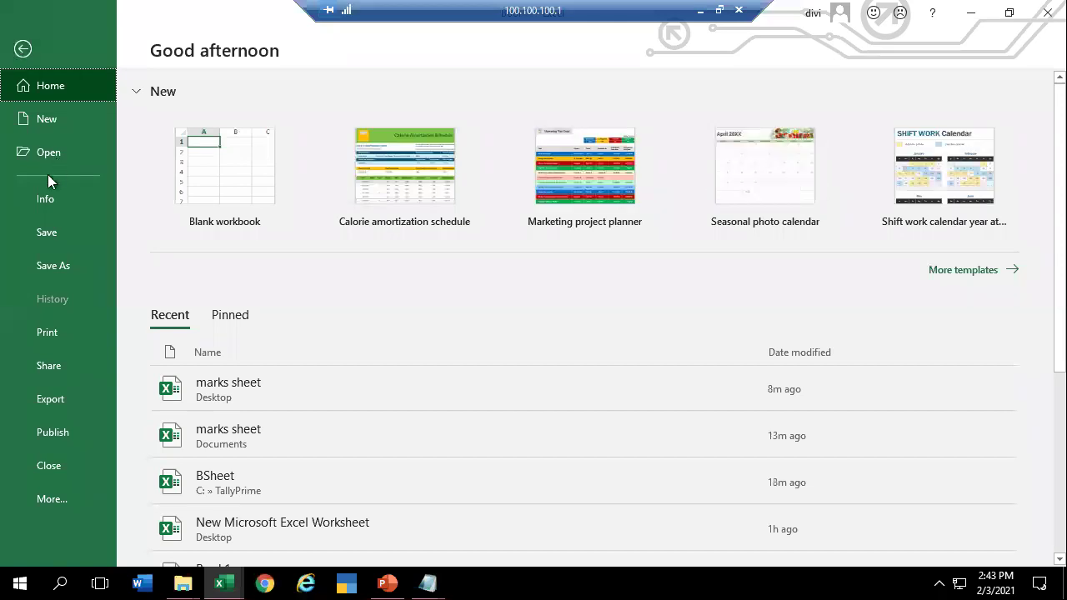
# Preview Book1's random numbers in Print and close the print-scope list unchanged
pyautogui.click(57, 332)
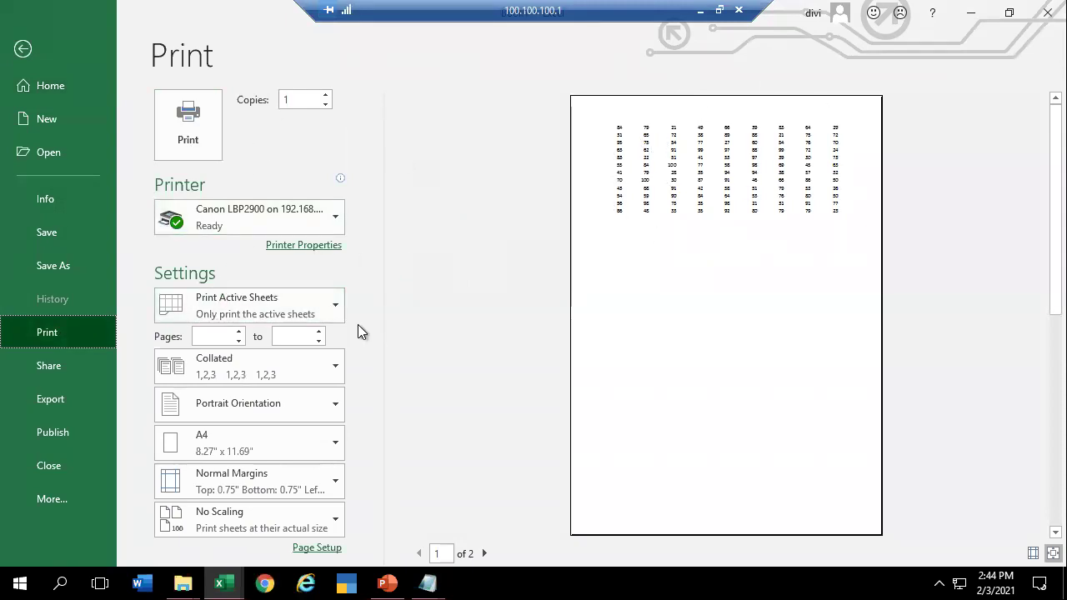
pyautogui.click(216, 302)
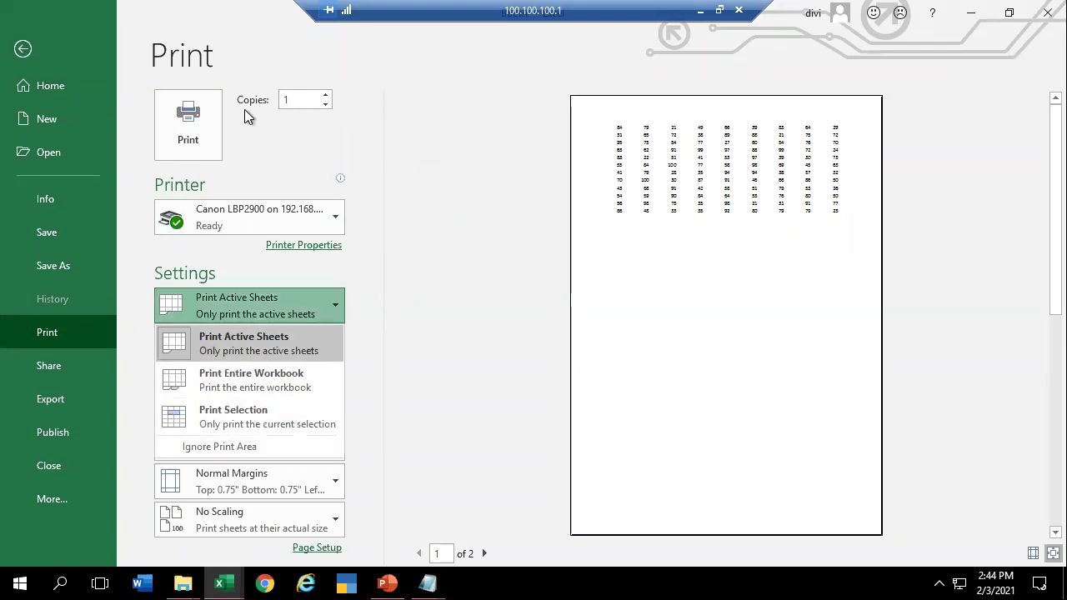
pyautogui.click(386, 238)
# Minimize Excel and open the Book1 workbook from New folder on the desktop
pyautogui.click(969, 11)
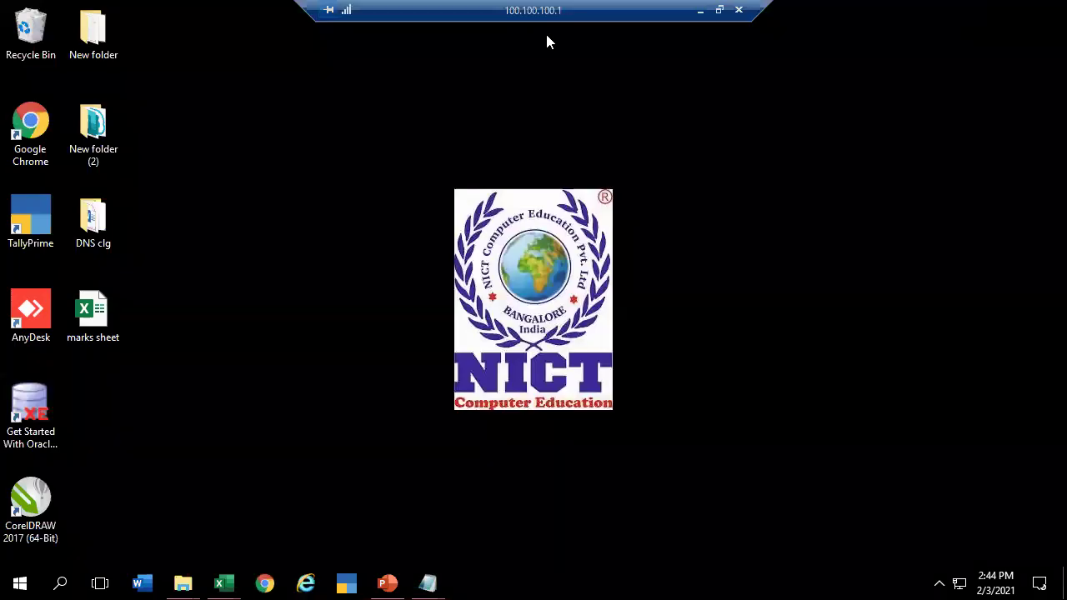
pyautogui.doubleClick(92, 56)
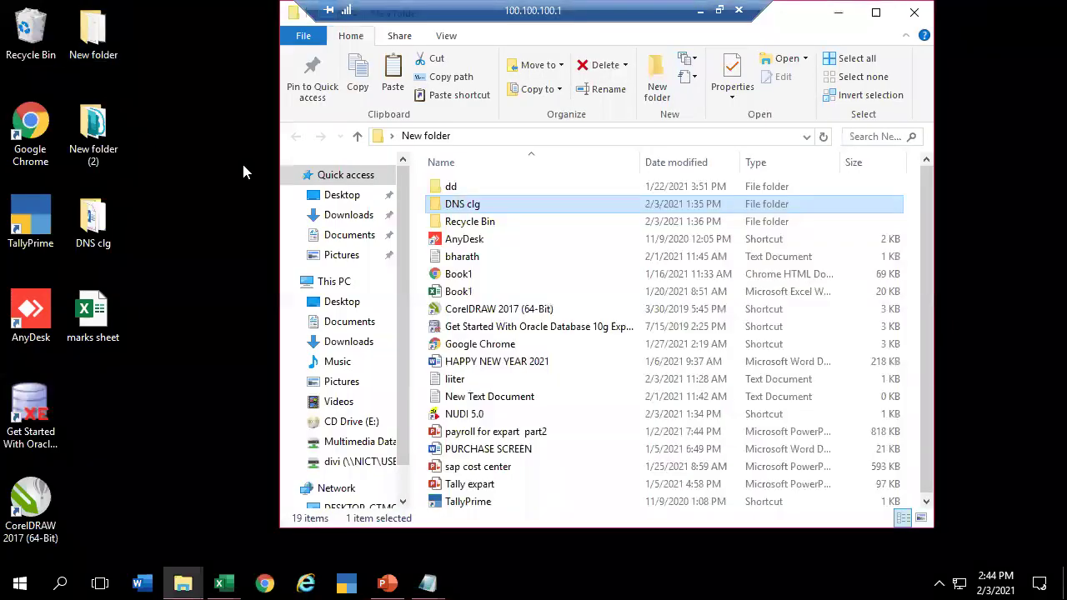
pyautogui.doubleClick(457, 292)
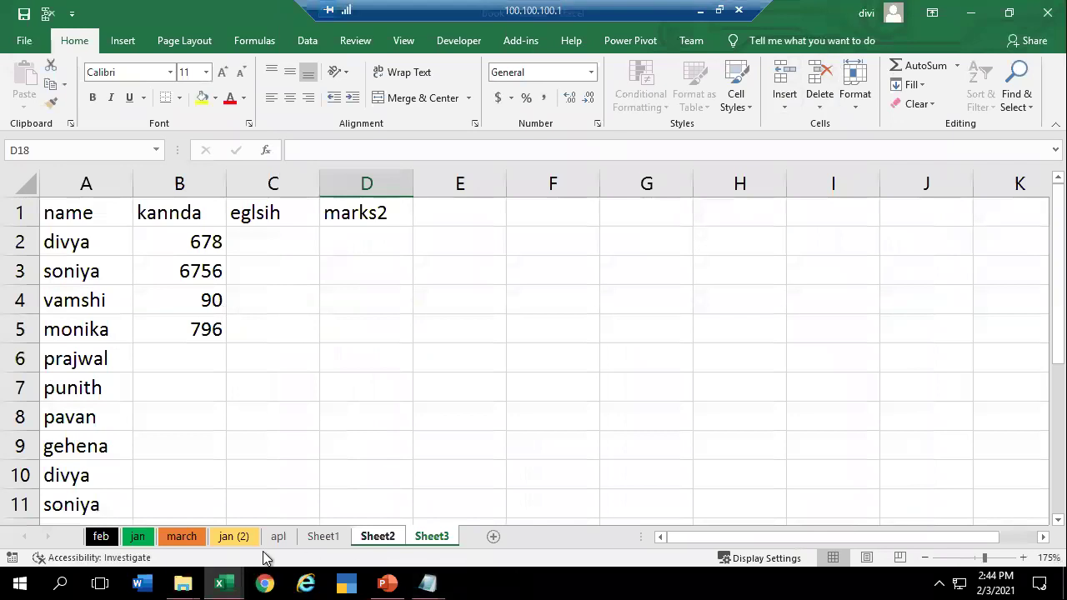
# Switch to the apl sheet and scroll through the student marks table
pyautogui.click(277, 536)
pyautogui.scroll(-4, 791, 392)
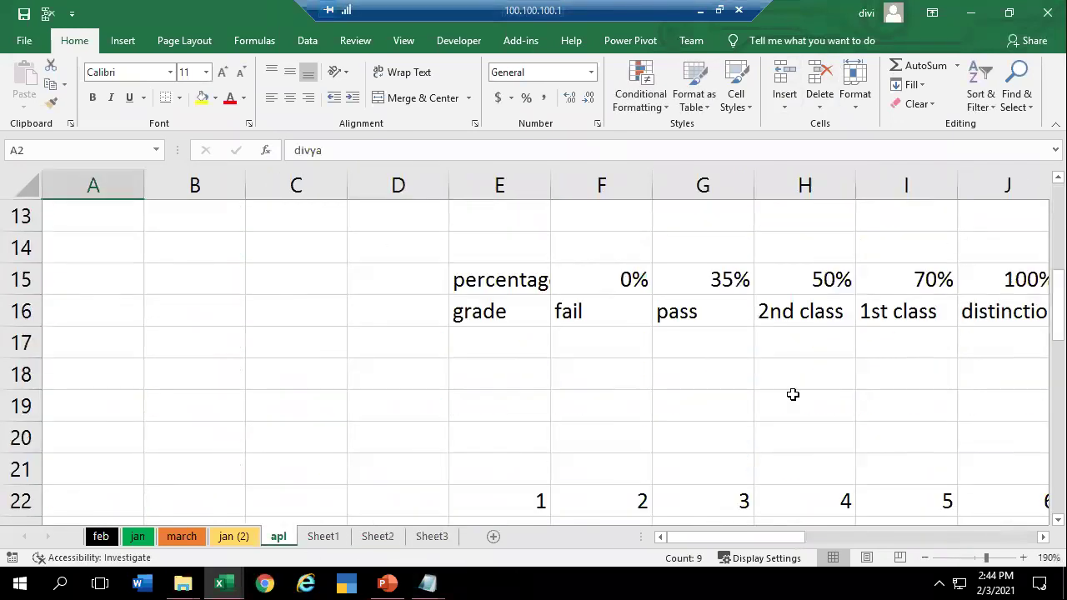
pyautogui.scroll(-4, 789, 391)
pyautogui.rightClick(789, 391)
pyautogui.press('Escape')
pyautogui.scroll(6, 650, 359)
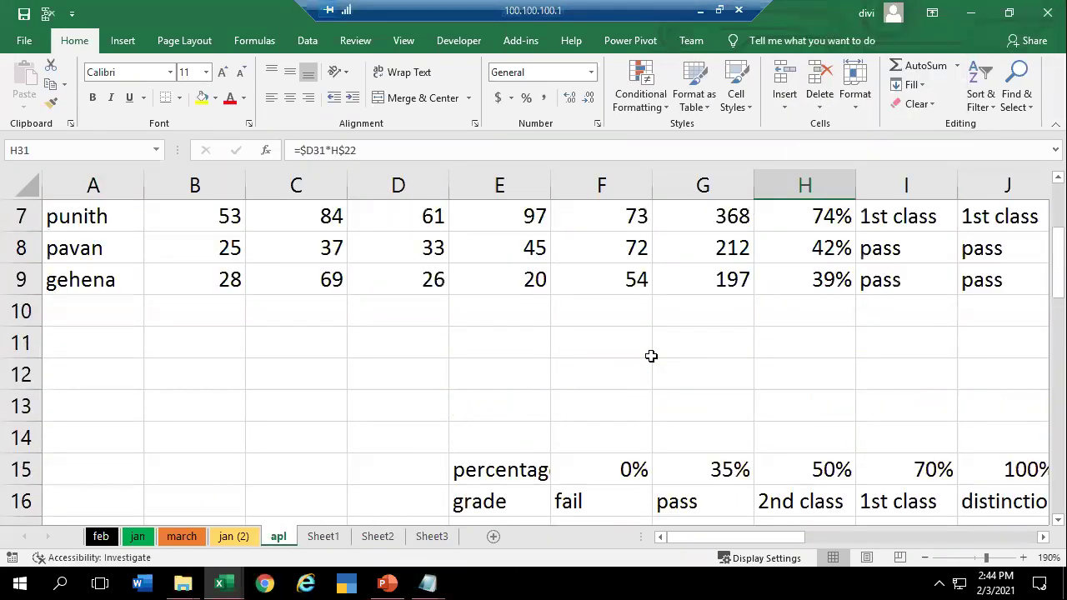
pyautogui.scroll(2, 586, 365)
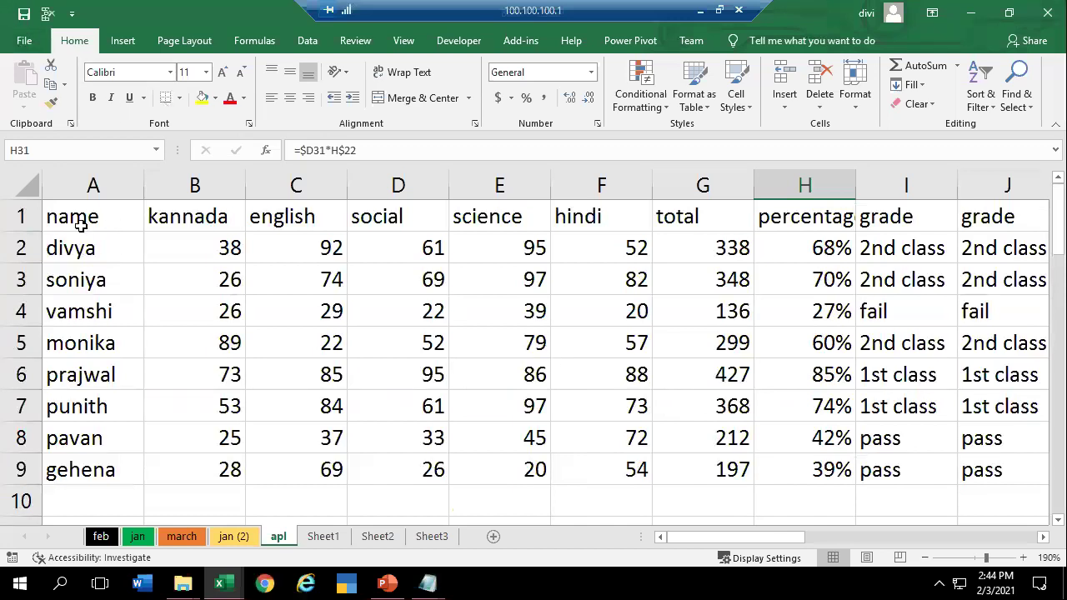
# Select the marks table A1:H9, reset the selection to A1, and bring up File
pyautogui.click(84, 224)
pyautogui.moveTo(87, 233); pyautogui.dragTo(825, 408)
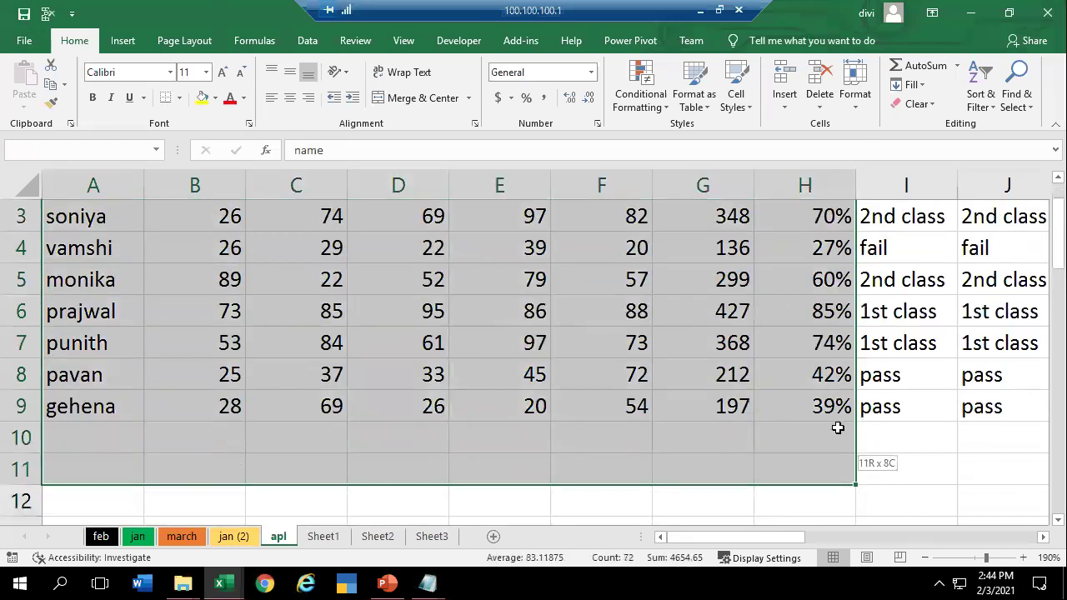
pyautogui.scroll(1, 825, 408)
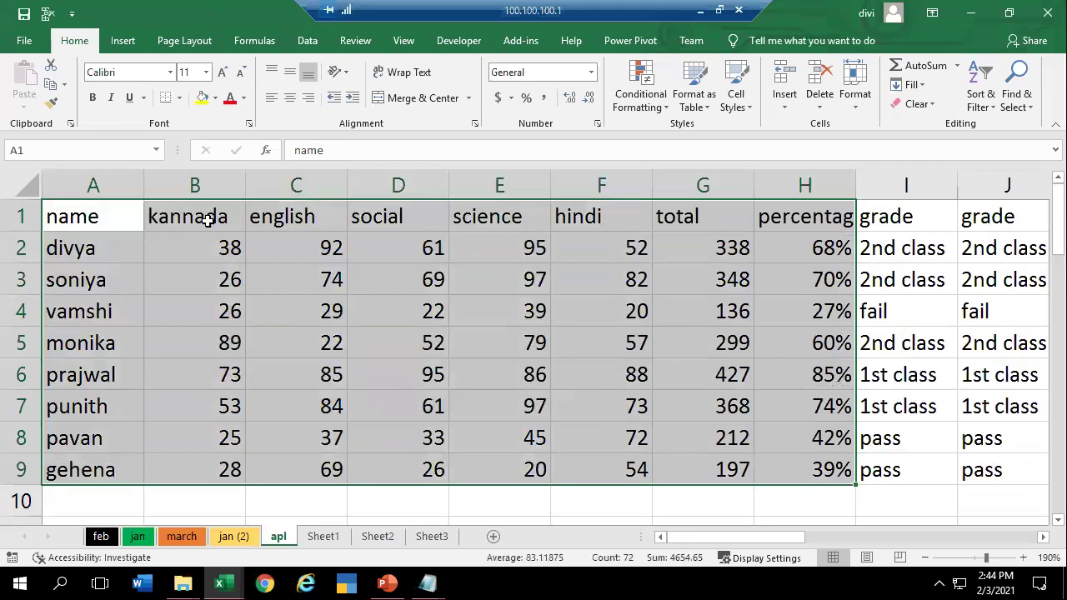
pyautogui.click(97, 225)
pyautogui.click(24, 40)
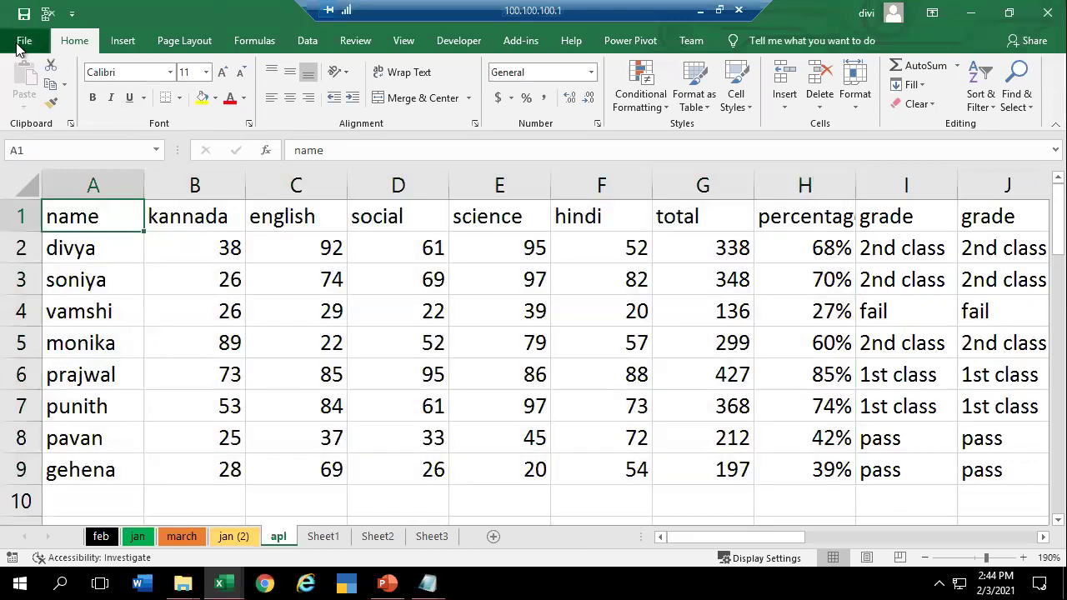
# Page through the three-page print preview of the apl sheet, ending on page 1
pyautogui.click(45, 332)
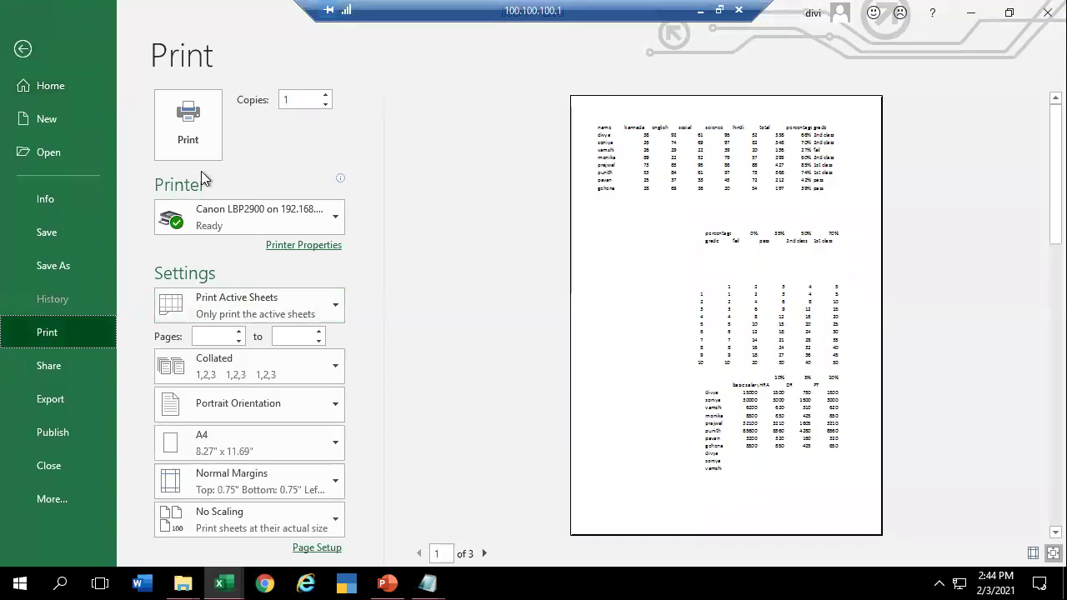
pyautogui.click(224, 307)
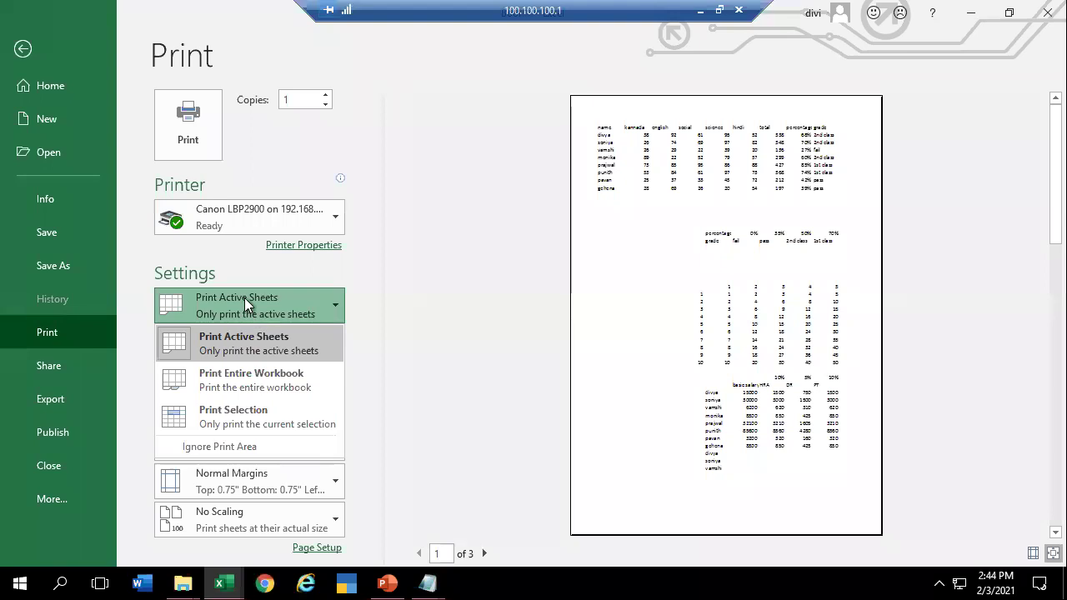
pyautogui.click(484, 554)
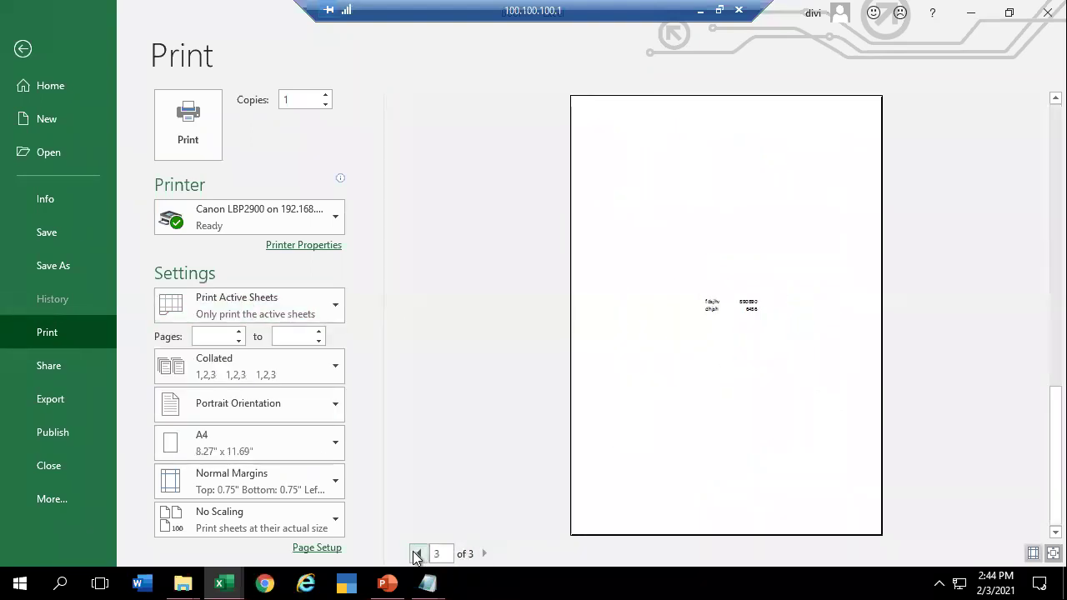
pyautogui.click(418, 553)
pyautogui.click(418, 554)
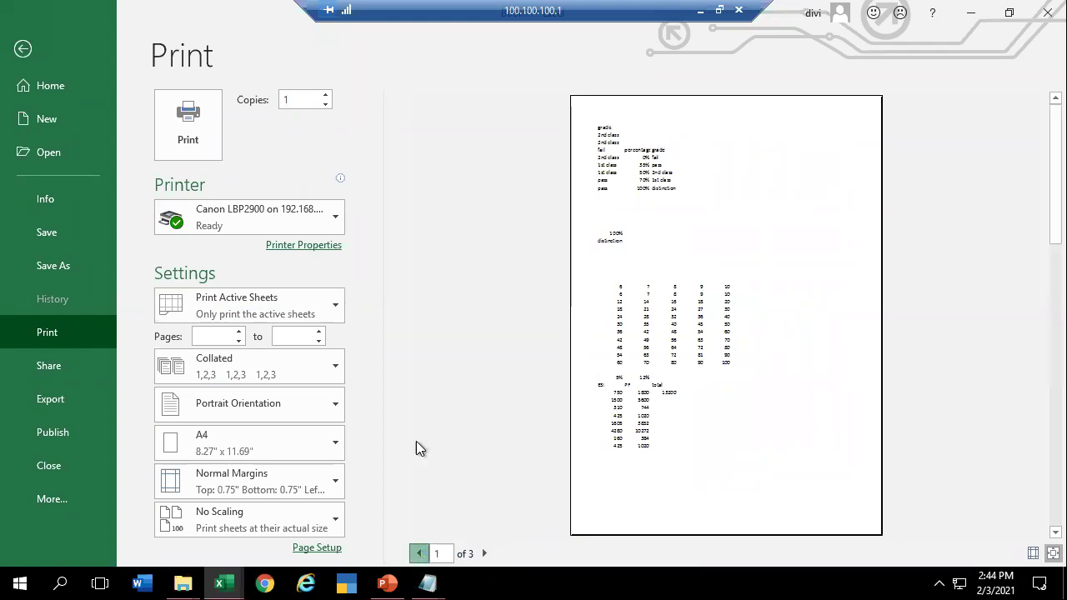
# Review the what-to-print choices, keeping Print Active Sheets
pyautogui.click(259, 295)
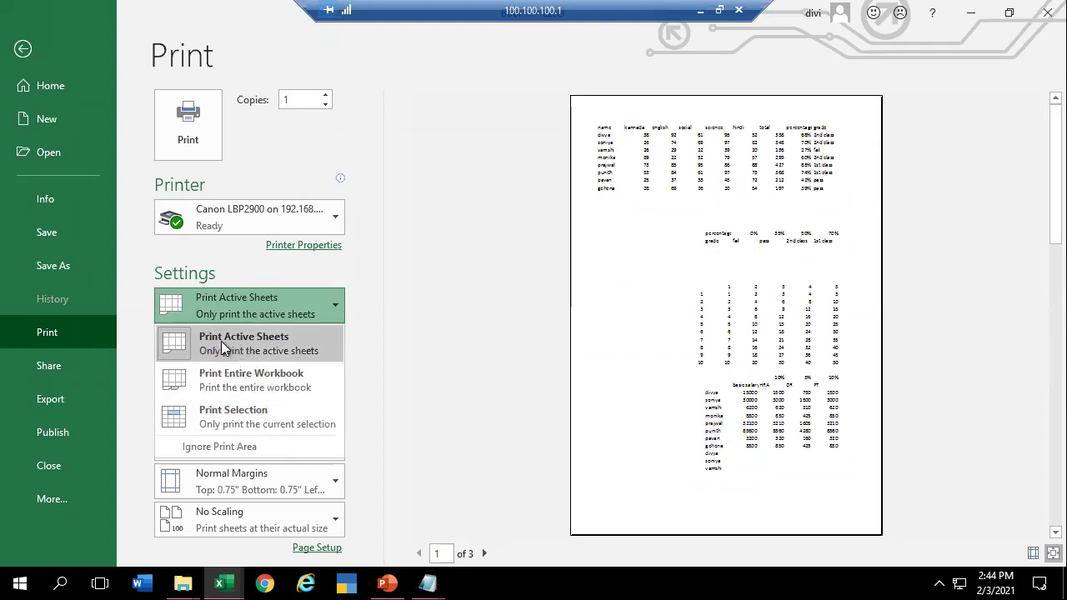
pyautogui.click(625, 357)
pyautogui.click(312, 310)
pyautogui.click(681, 332)
pyautogui.click(331, 309)
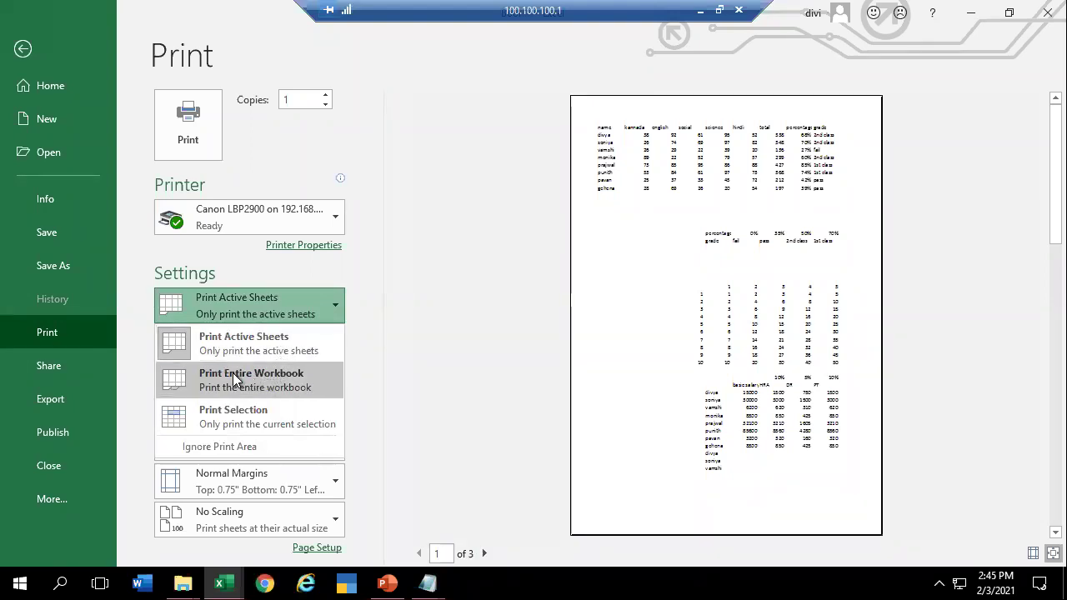
# Choose Print Selection with pages 1 to 5, keeping copies Collated
pyautogui.press('Escape')
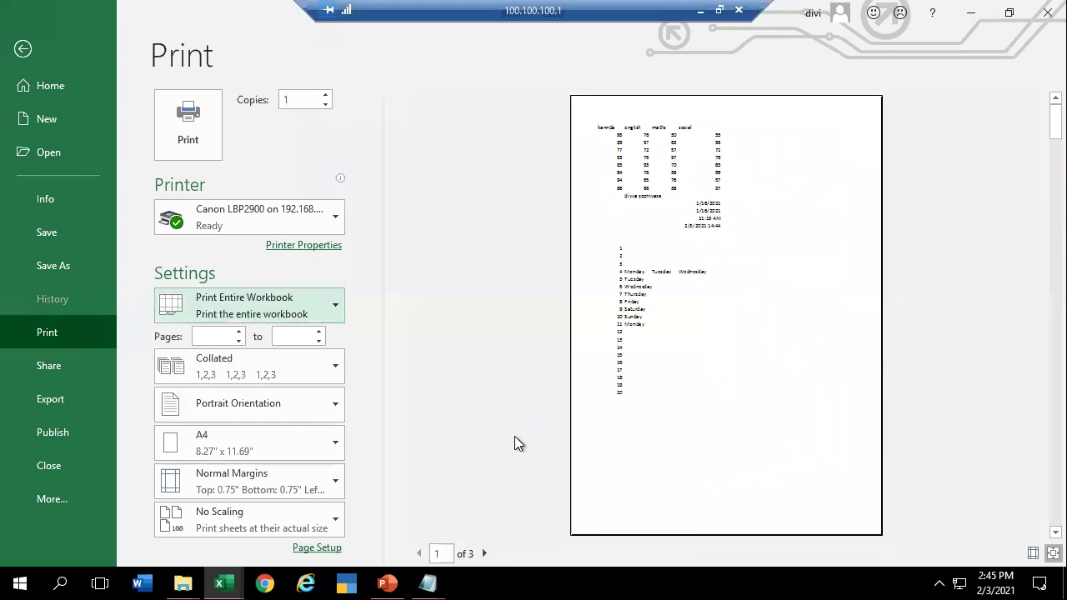
pyautogui.click(280, 312)
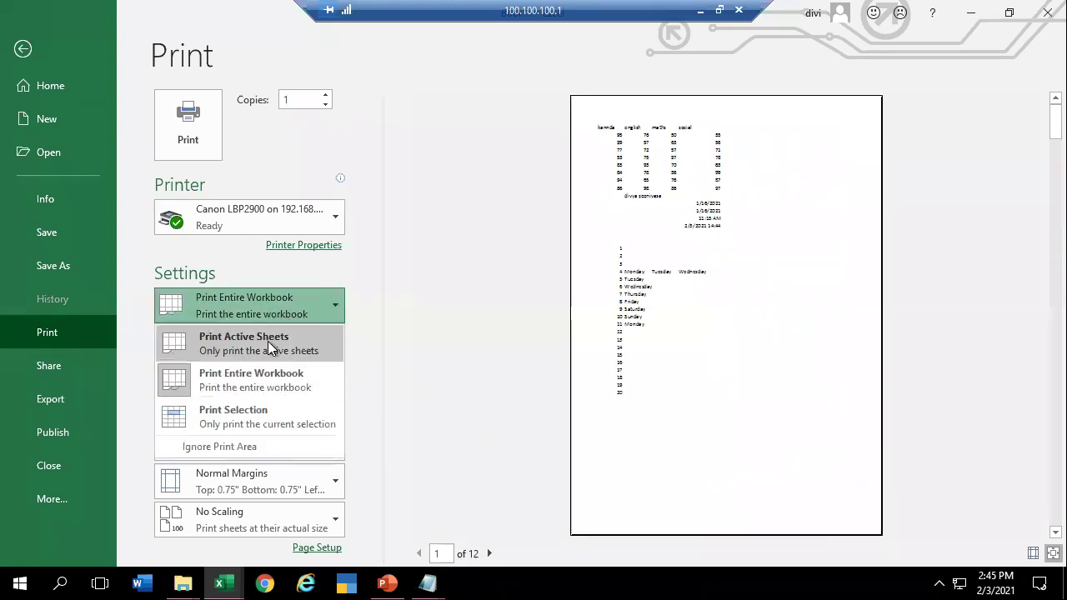
pyautogui.click(246, 415)
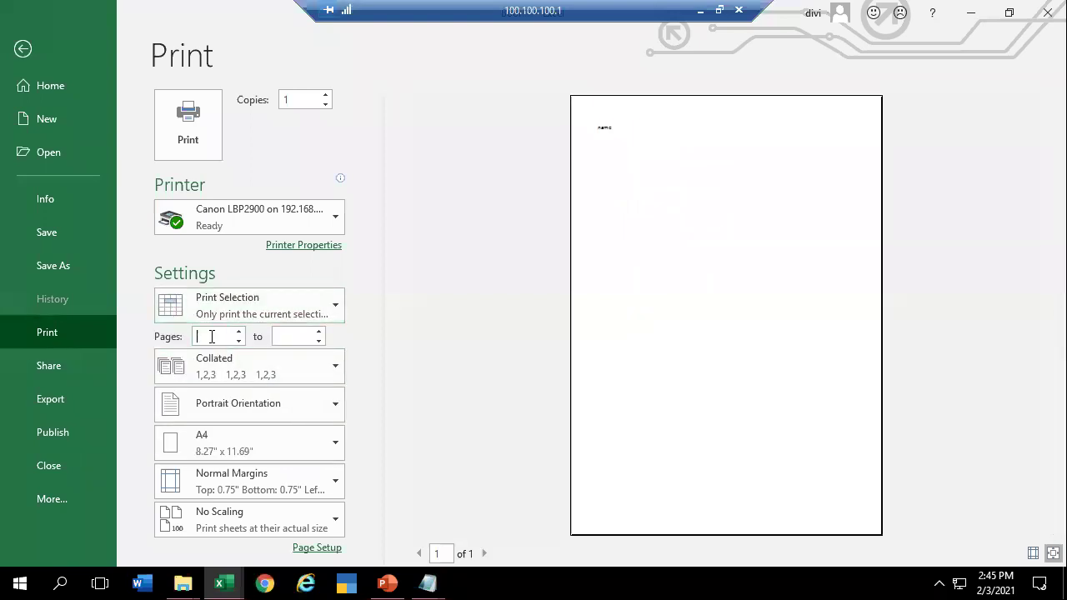
pyautogui.write('1')
pyautogui.click(297, 337)
pyautogui.write('5')
pyautogui.doubleClick(291, 339)
pyautogui.click(256, 376)
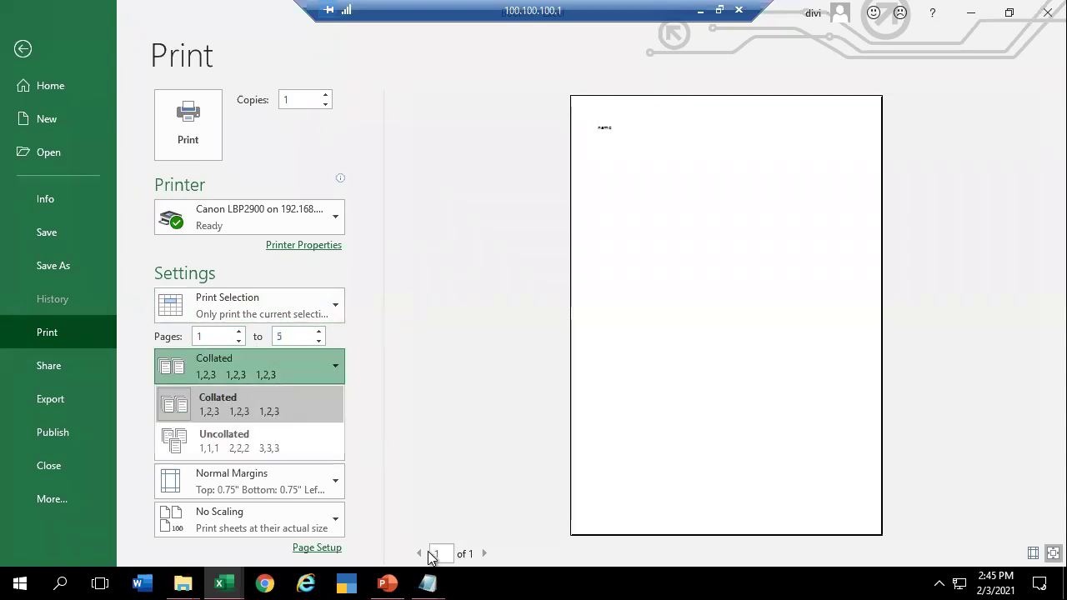
pyautogui.click(484, 570)
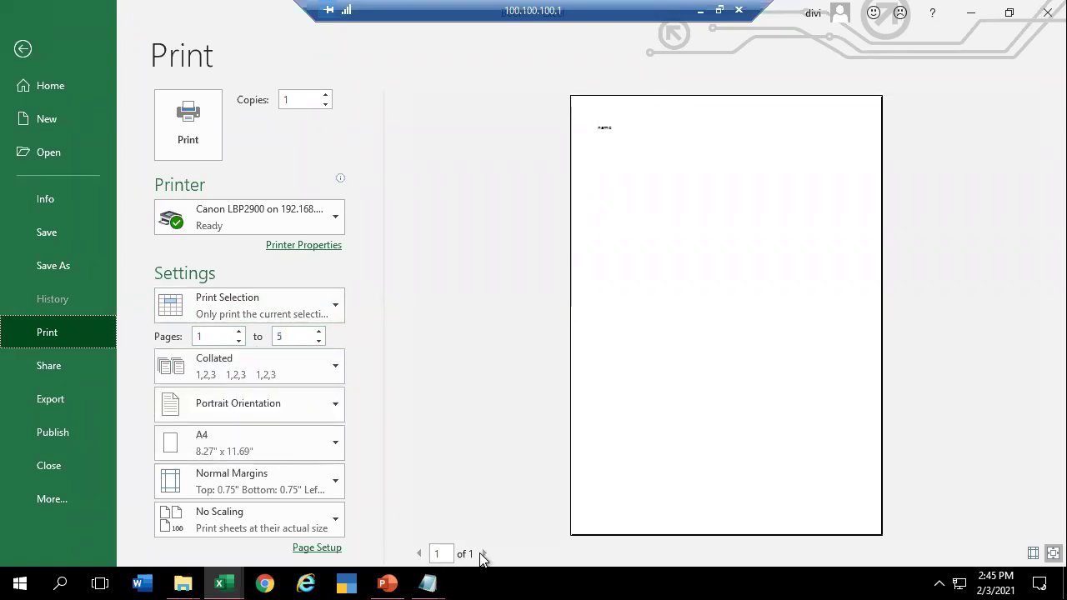
pyautogui.click(296, 366)
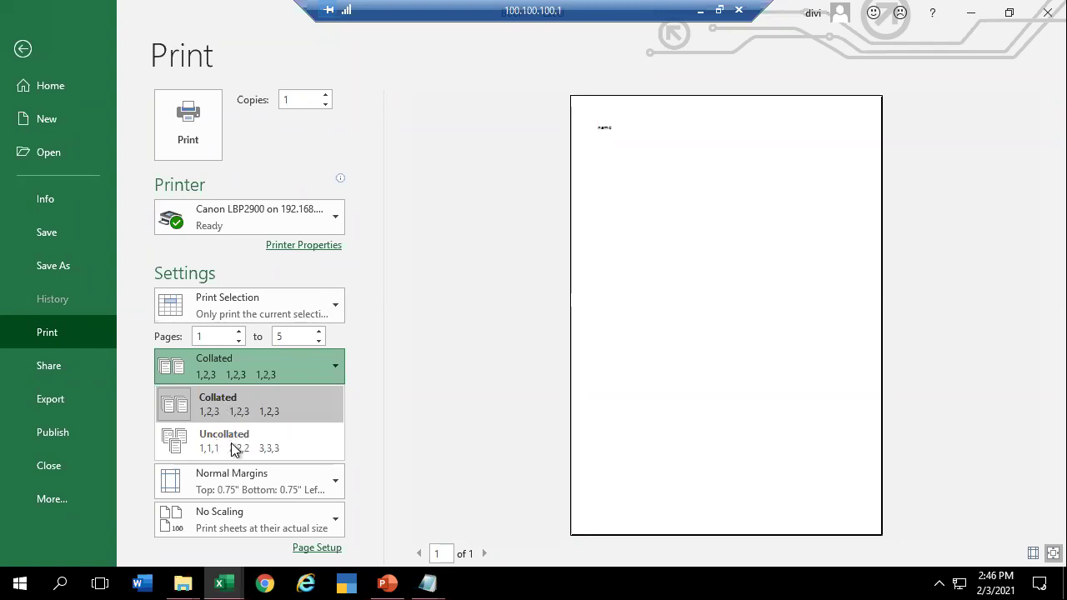
# Preview the printout in Landscape Orientation
pyautogui.click(423, 409)
pyautogui.click(220, 401)
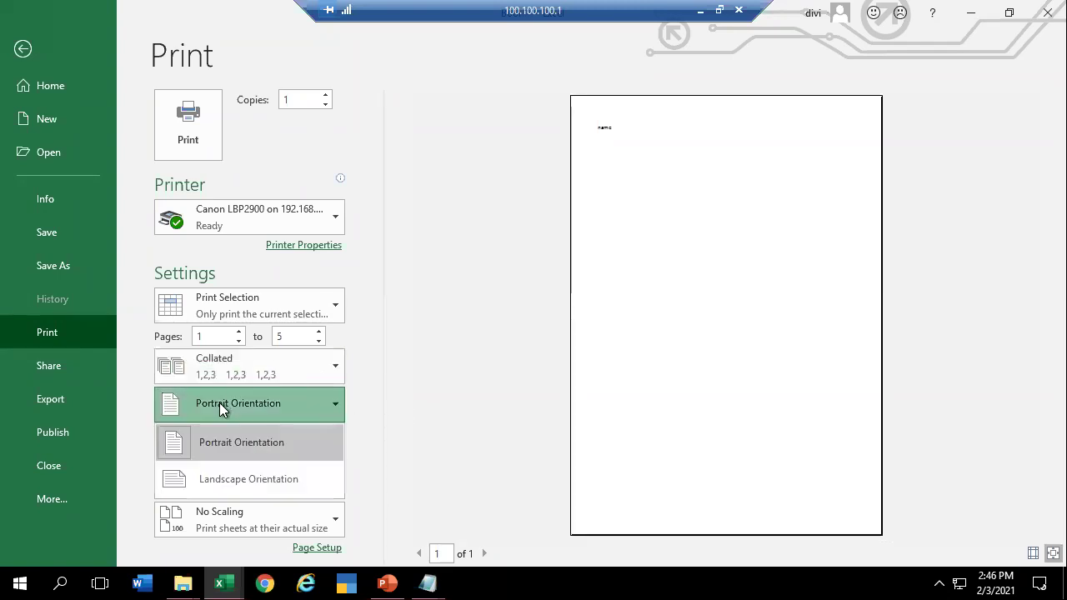
pyautogui.click(371, 395)
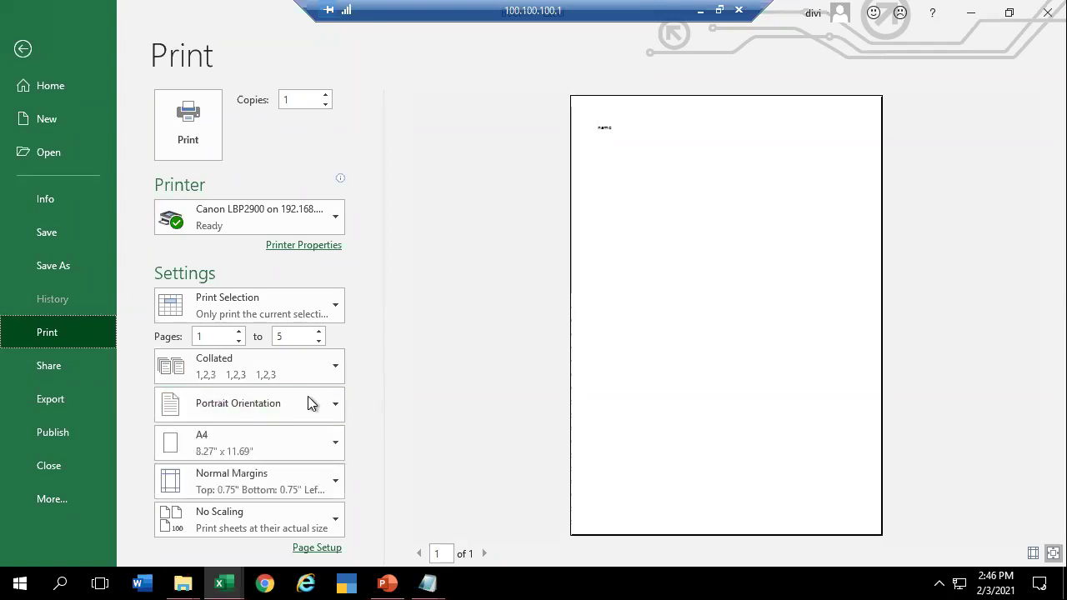
pyautogui.click(198, 409)
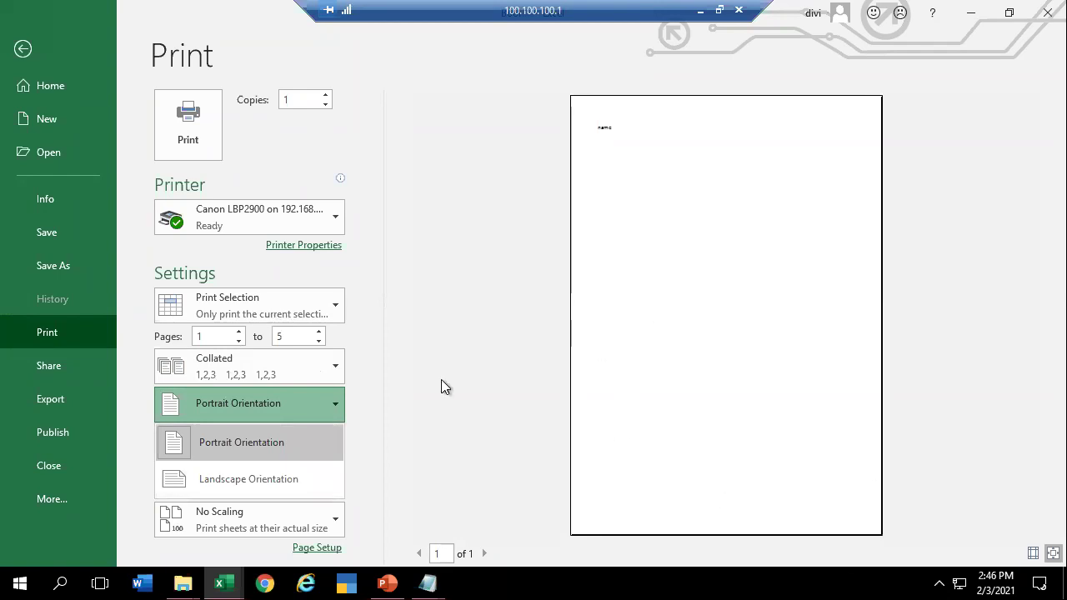
pyautogui.click(258, 434)
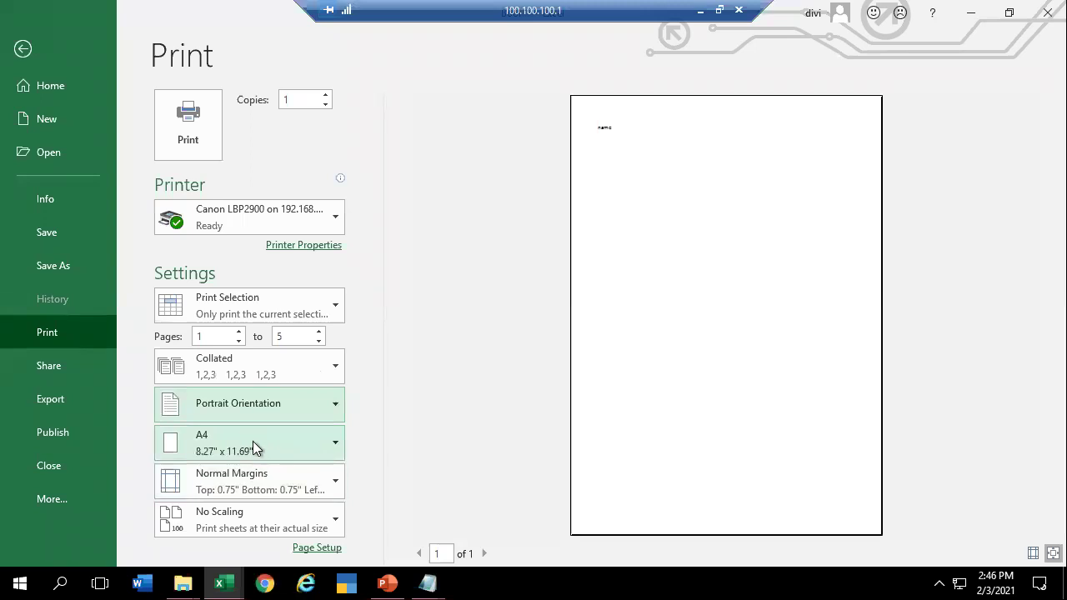
pyautogui.click(268, 409)
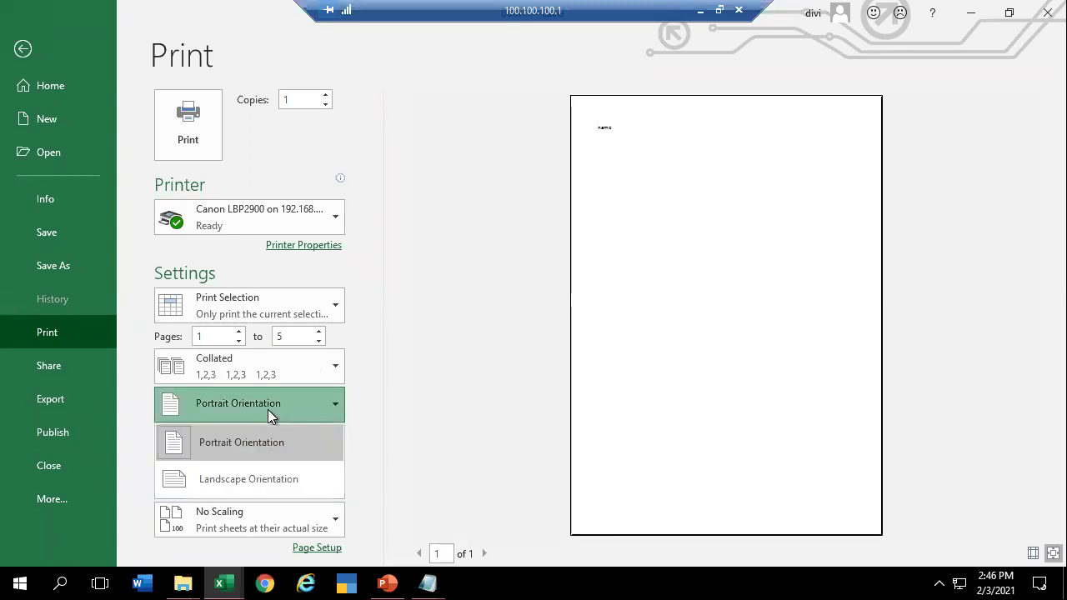
pyautogui.click(241, 474)
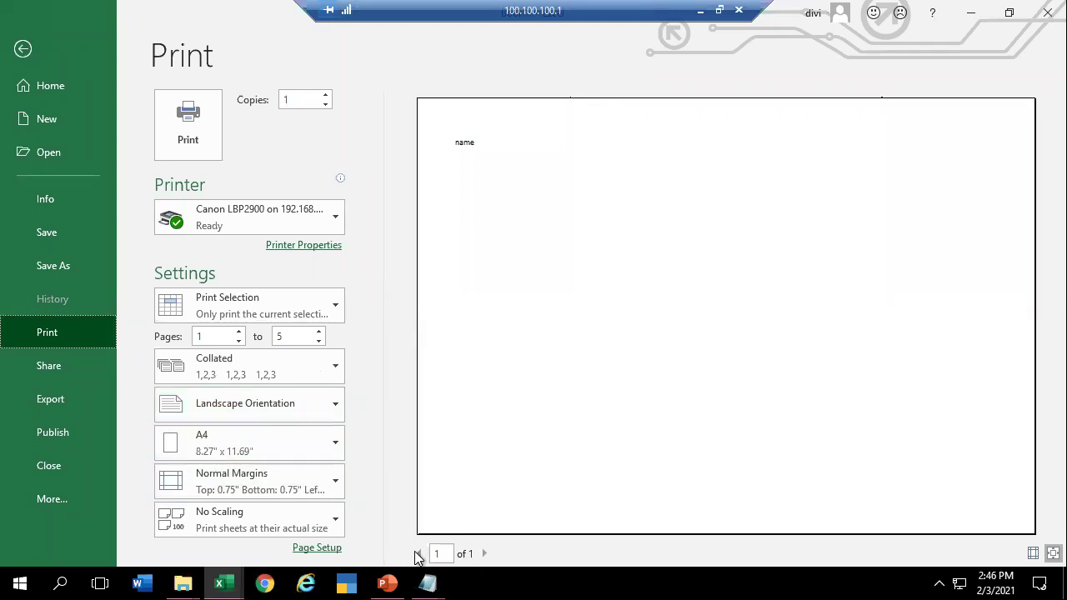
# Switch to Print Active Sheets and set the orientation back to Portrait
pyautogui.click(225, 305)
pyautogui.click(233, 338)
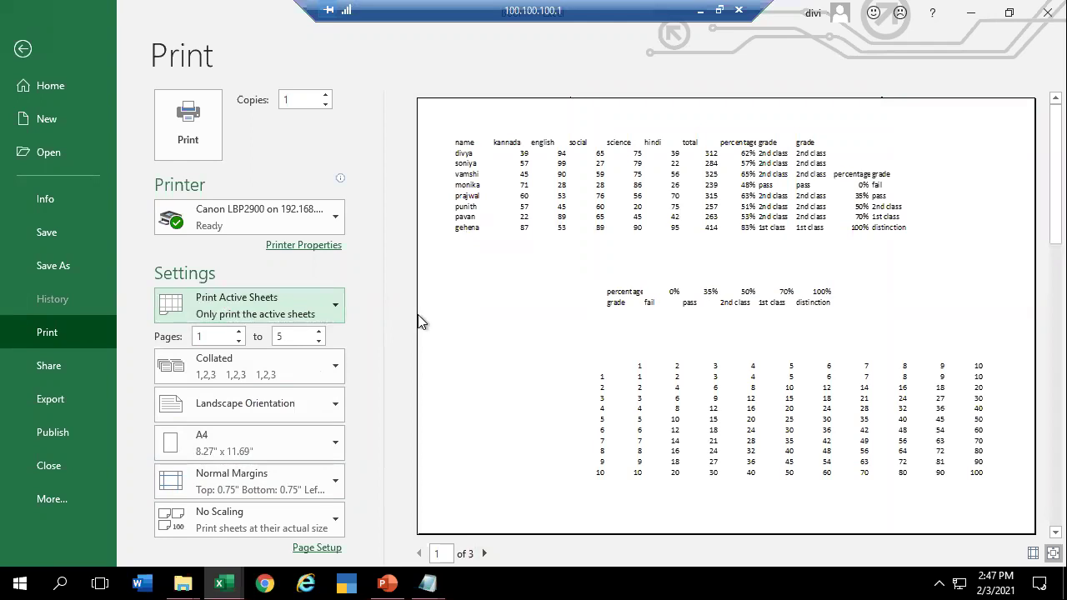
pyautogui.click(279, 404)
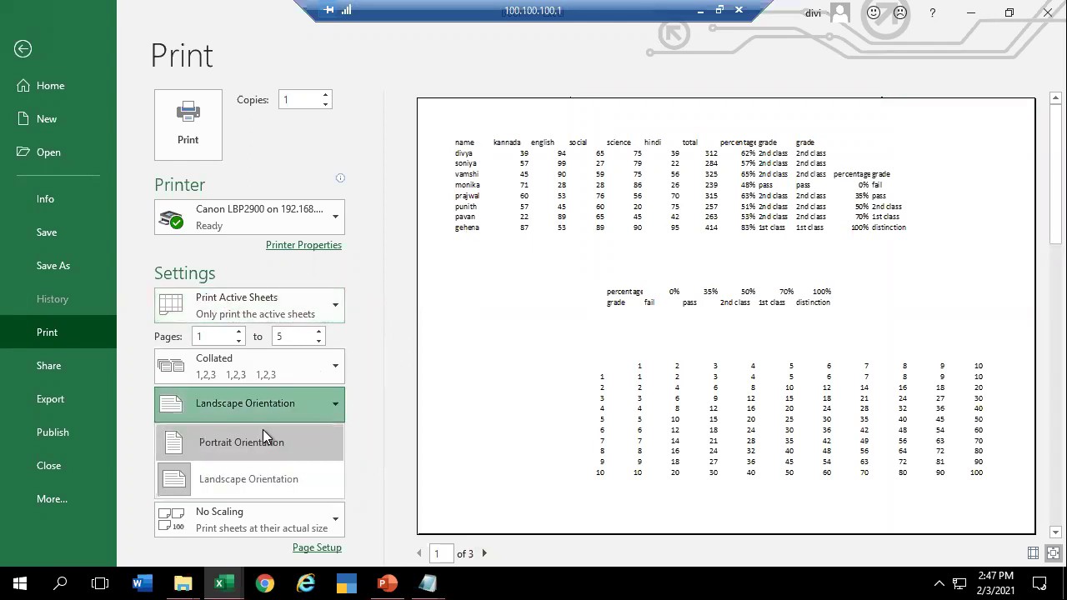
pyautogui.click(254, 439)
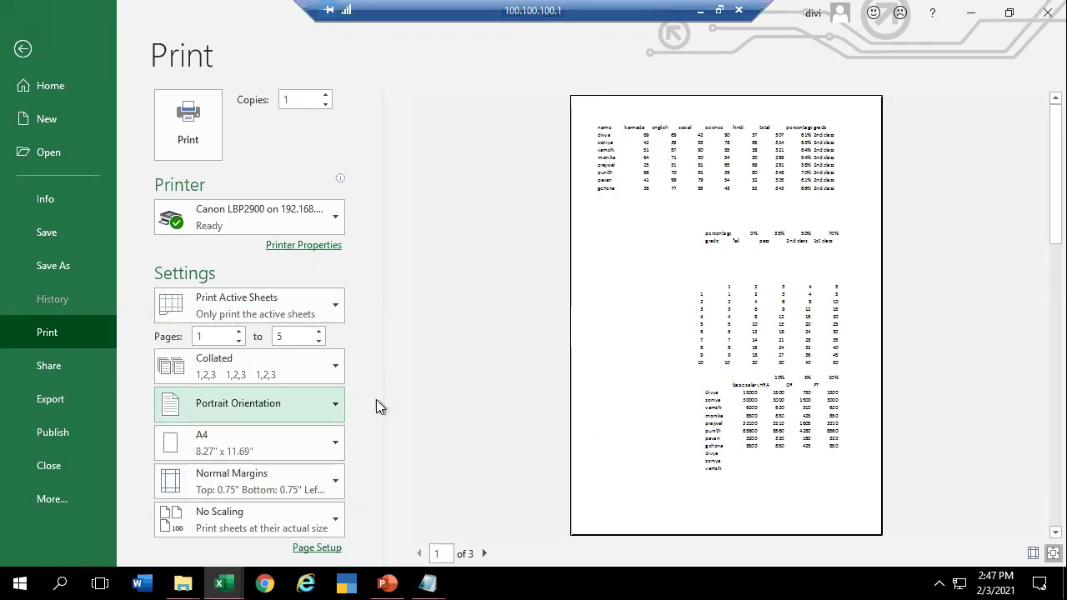
# Keep A4 paper (8.27 x 11.69 in) and display the margin presets list
pyautogui.click(285, 444)
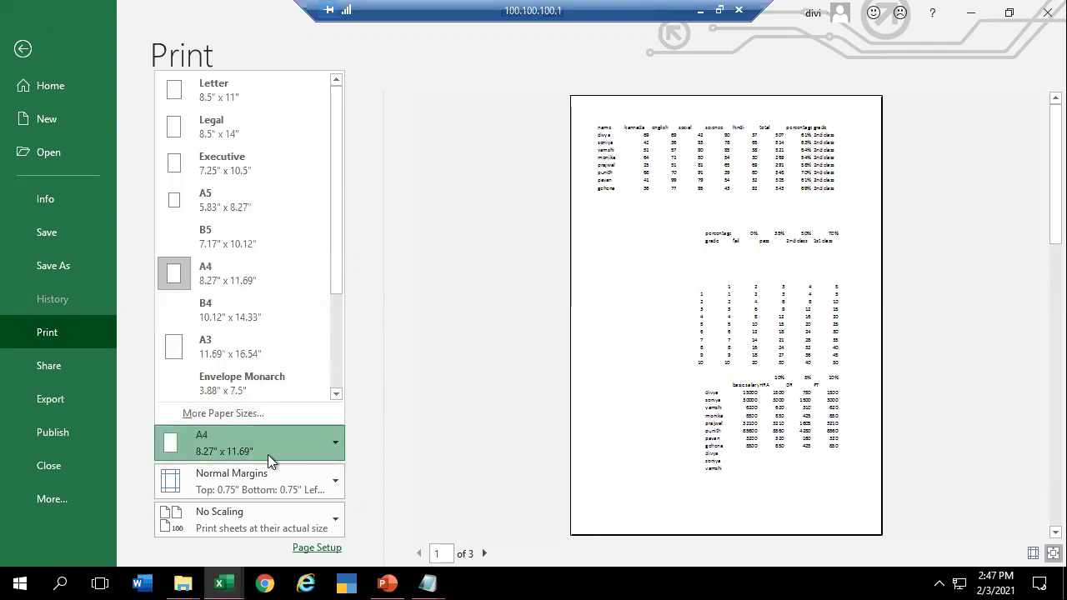
pyautogui.click(236, 436)
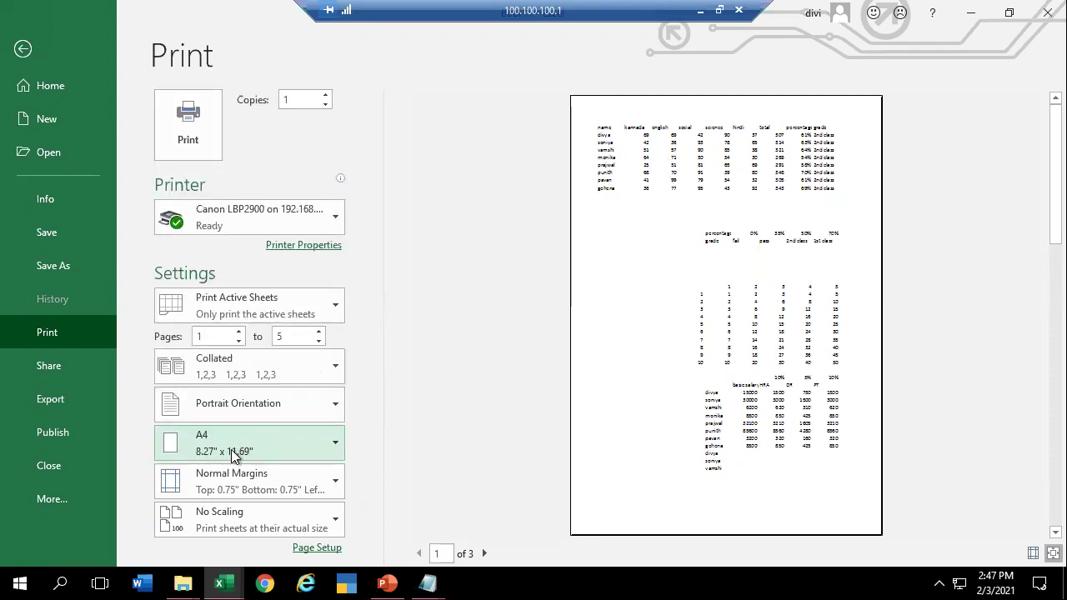
pyautogui.click(249, 446)
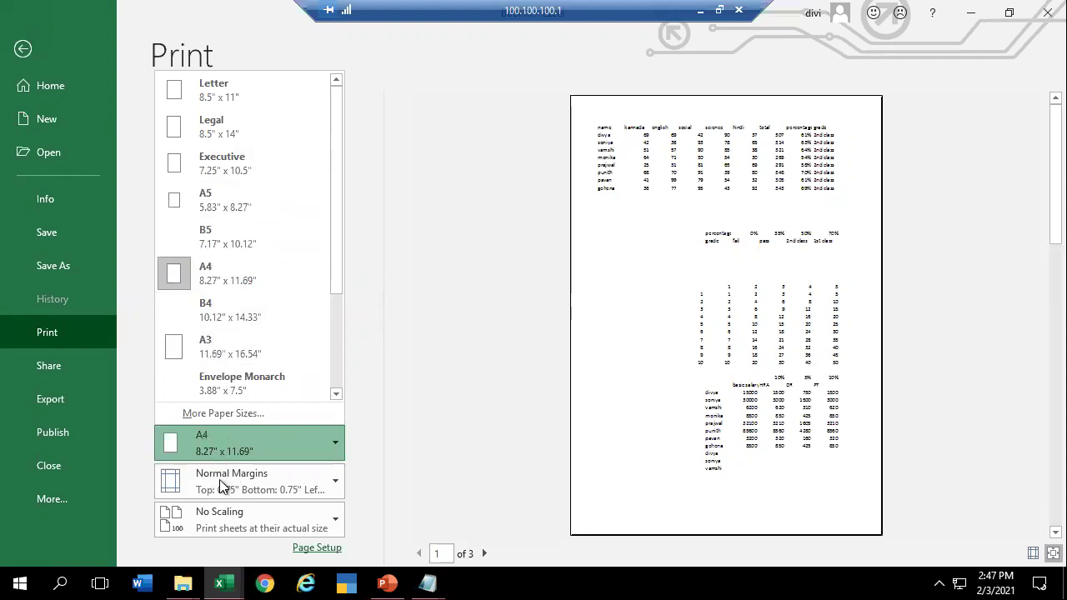
pyautogui.click(200, 273)
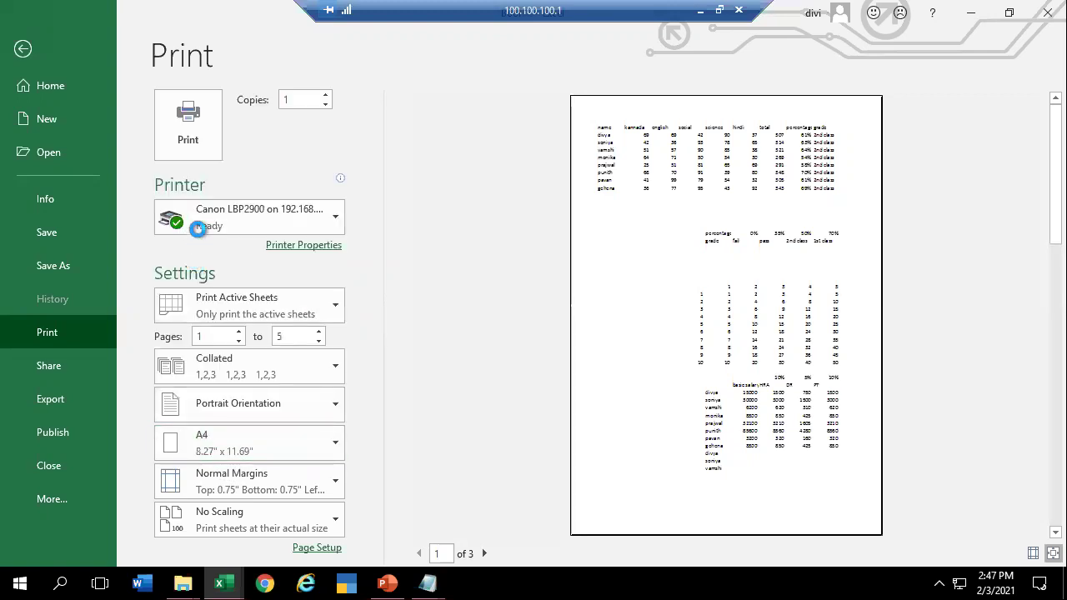
pyautogui.click(236, 495)
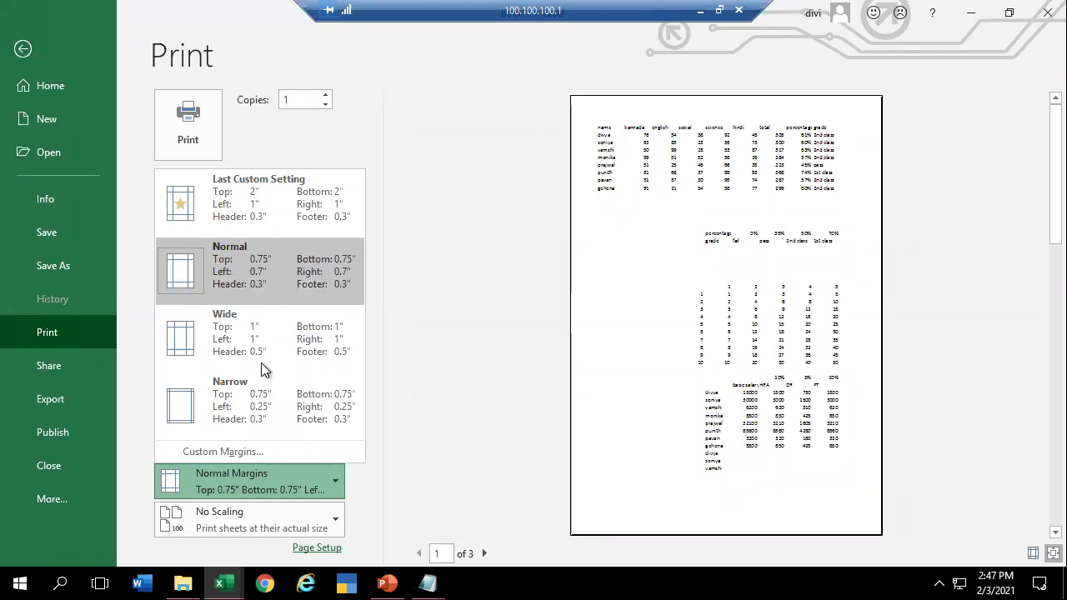
# Apply custom page margins with a 1-inch top margin and a 0.8-inch header
pyautogui.click(241, 450)
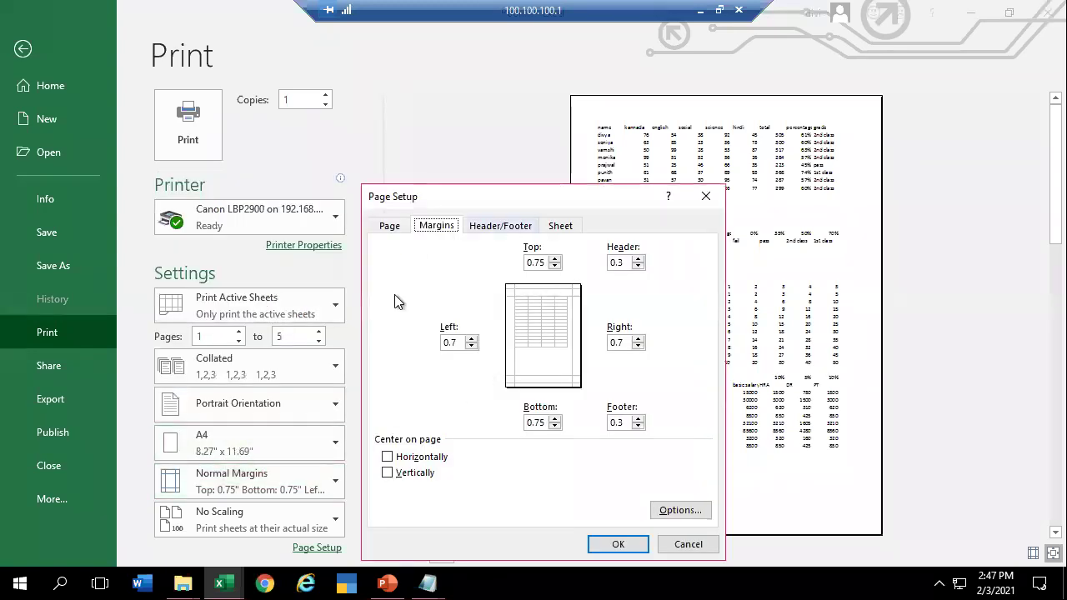
pyautogui.click(556, 265)
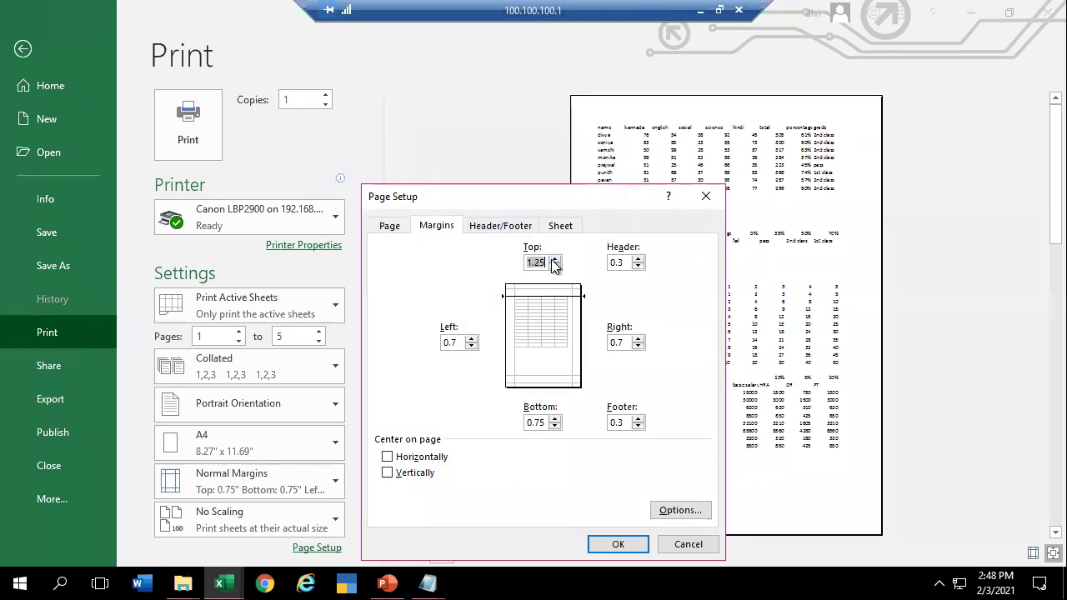
pyautogui.click(554, 259)
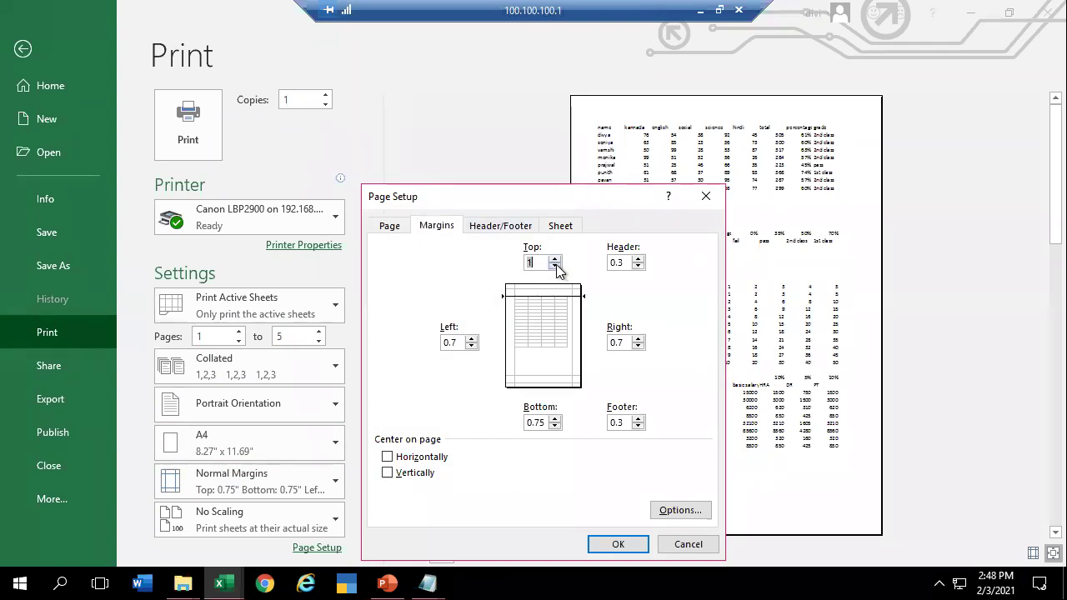
pyautogui.click(638, 259)
pyautogui.click(637, 267)
pyautogui.click(640, 264)
pyautogui.click(639, 263)
pyautogui.click(639, 264)
pyautogui.click(639, 263)
pyautogui.click(639, 263)
pyautogui.click(616, 544)
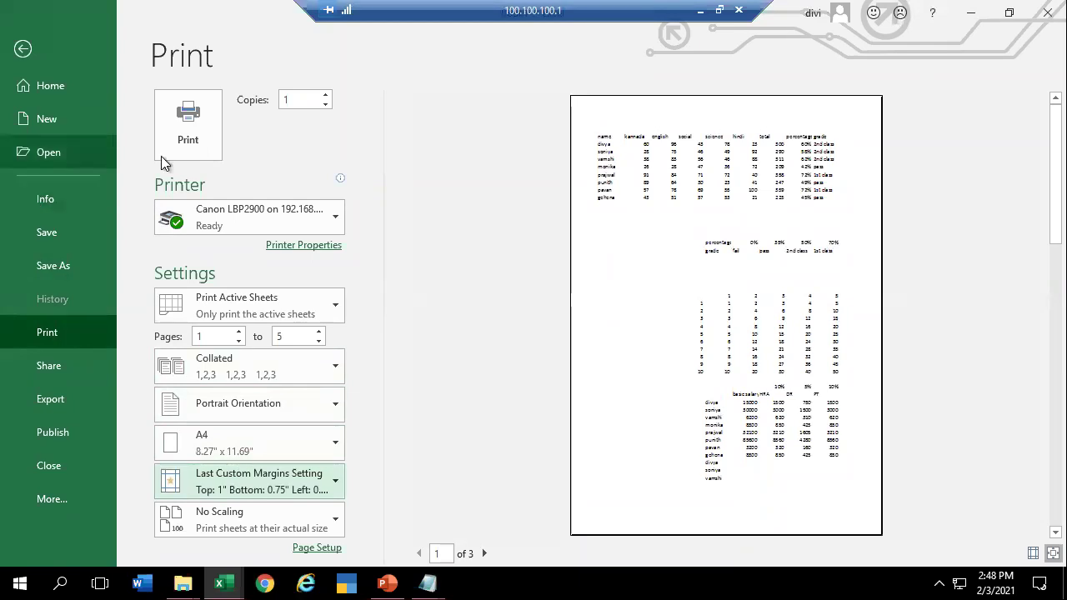
pyautogui.click(59, 337)
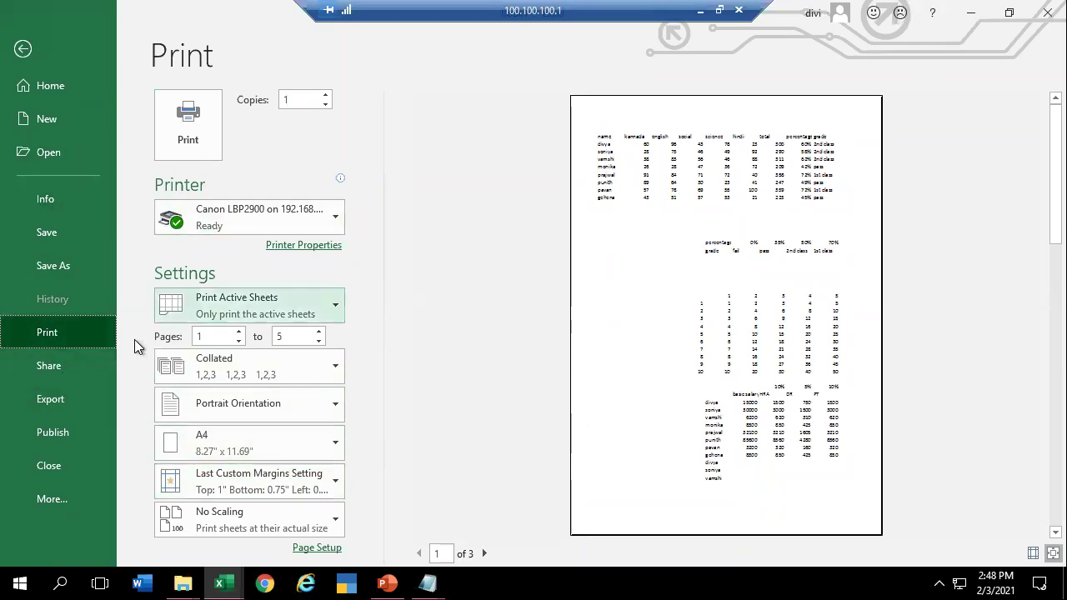
# Start an Outlook email carrying Book1.xlsx as an attachment from Share > Email
pyautogui.click(83, 359)
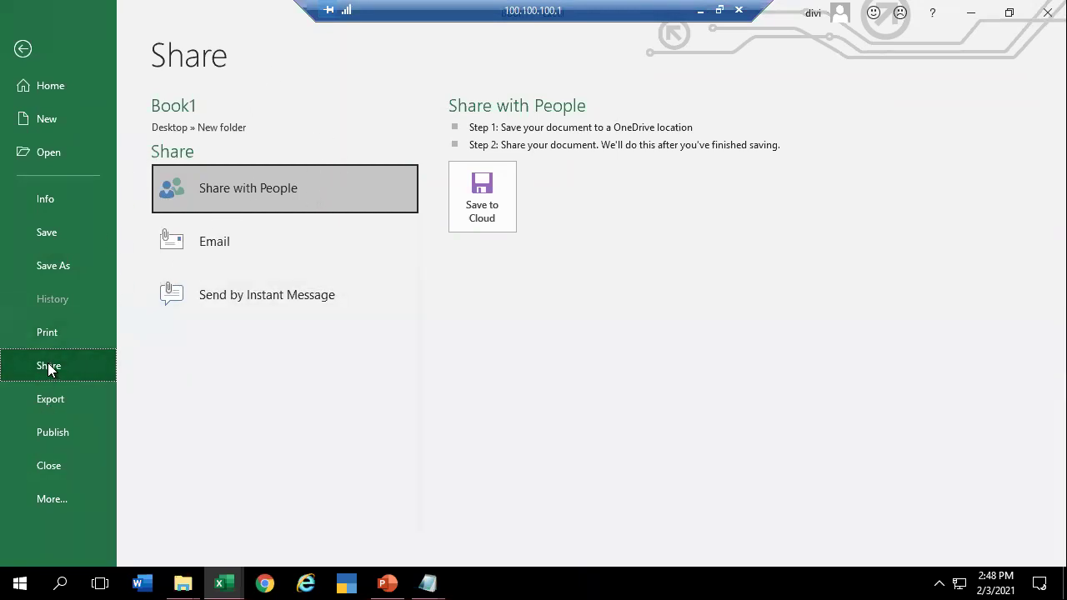
pyautogui.click(209, 249)
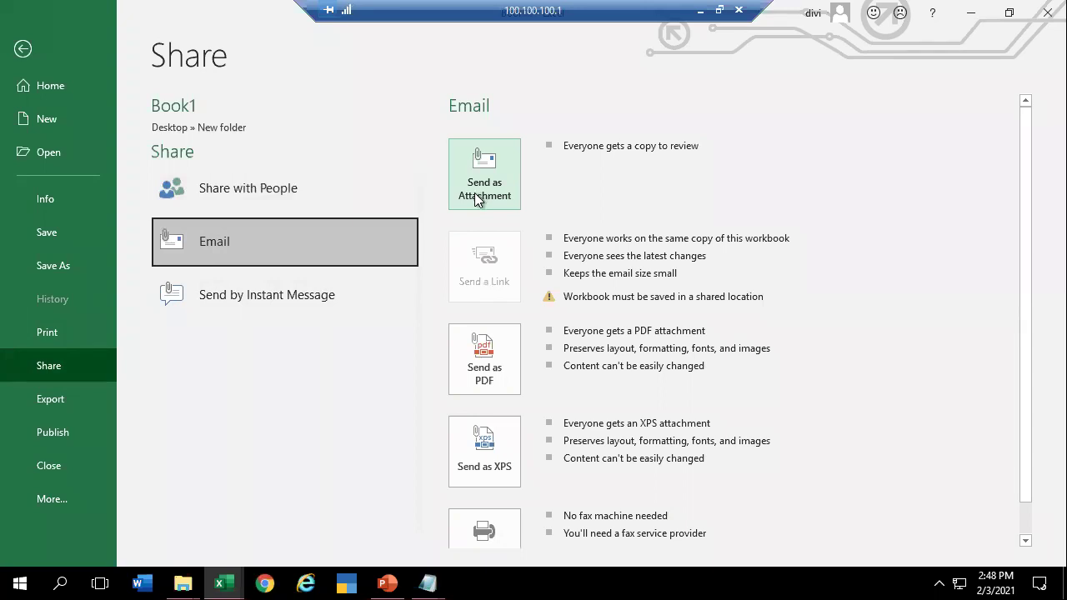
pyautogui.click(477, 369)
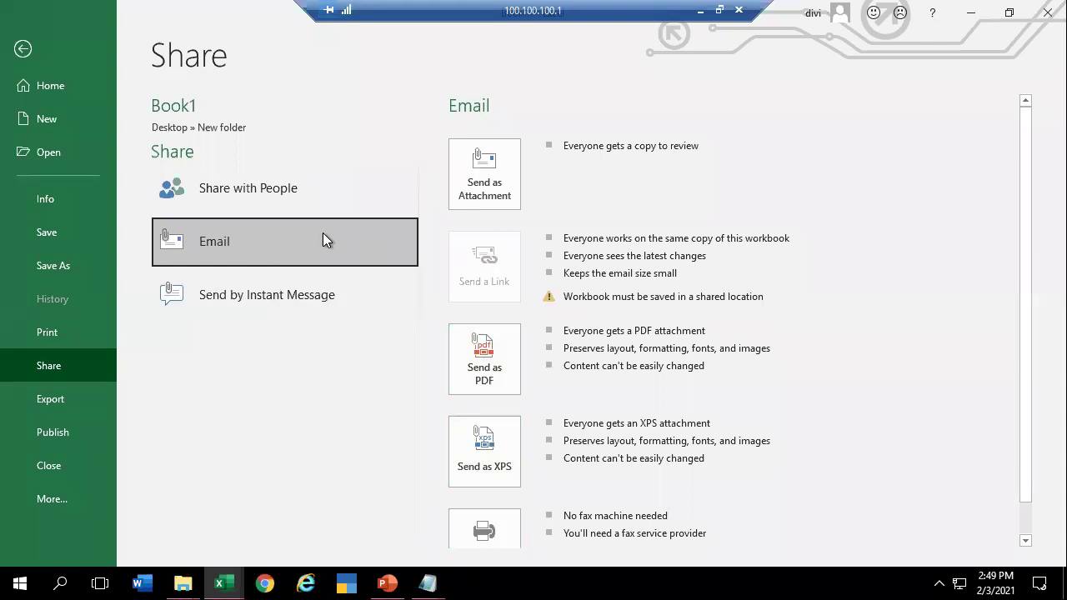
pyautogui.click(486, 186)
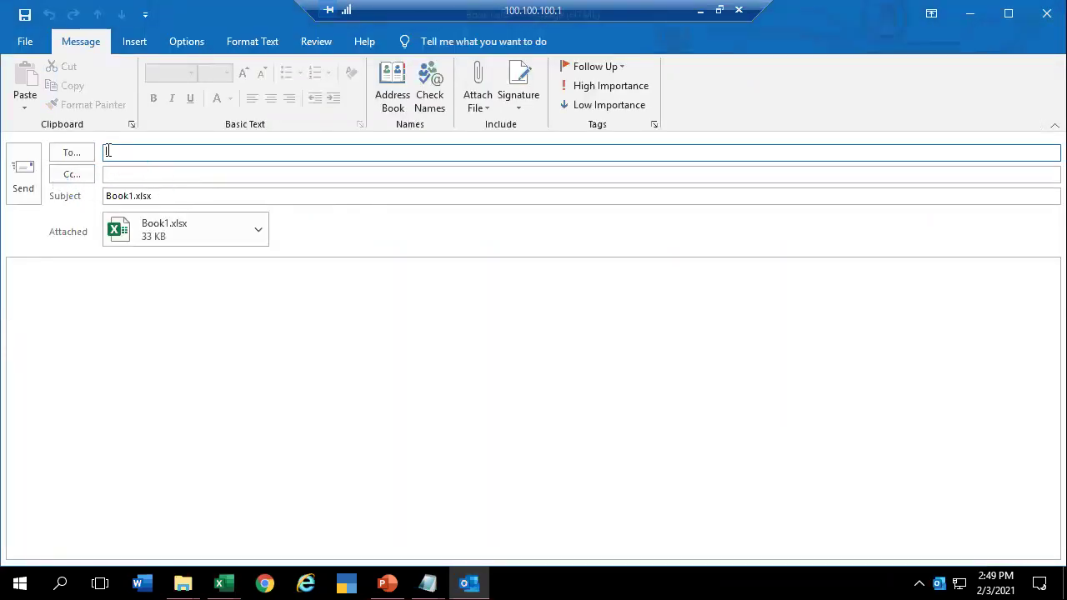
# Address the Book1.xlsx email to the suggested recipient and send it
pyautogui.write('divy')
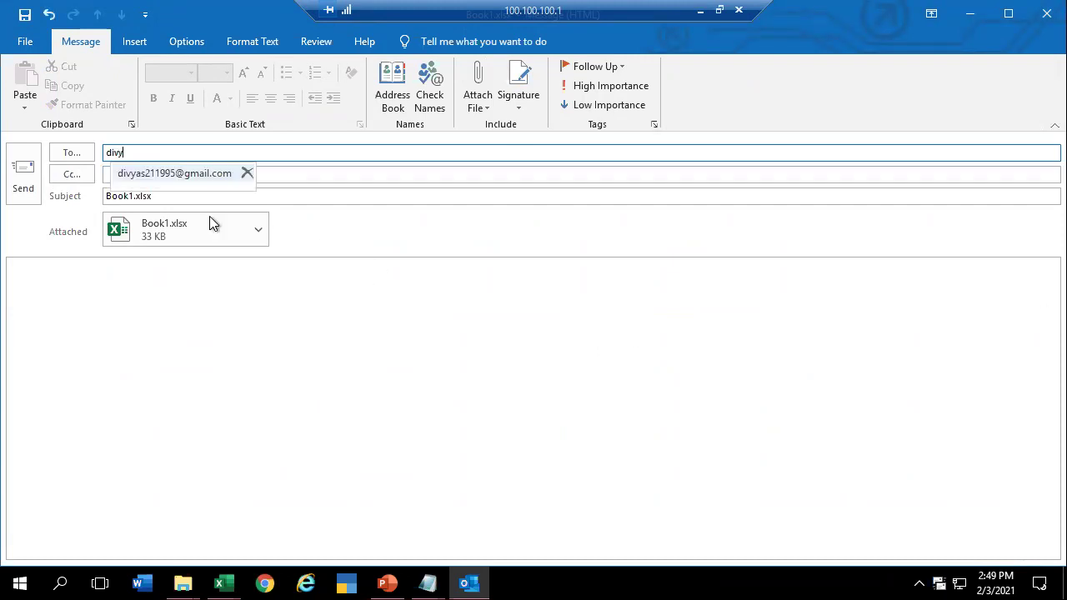
pyautogui.click(175, 173)
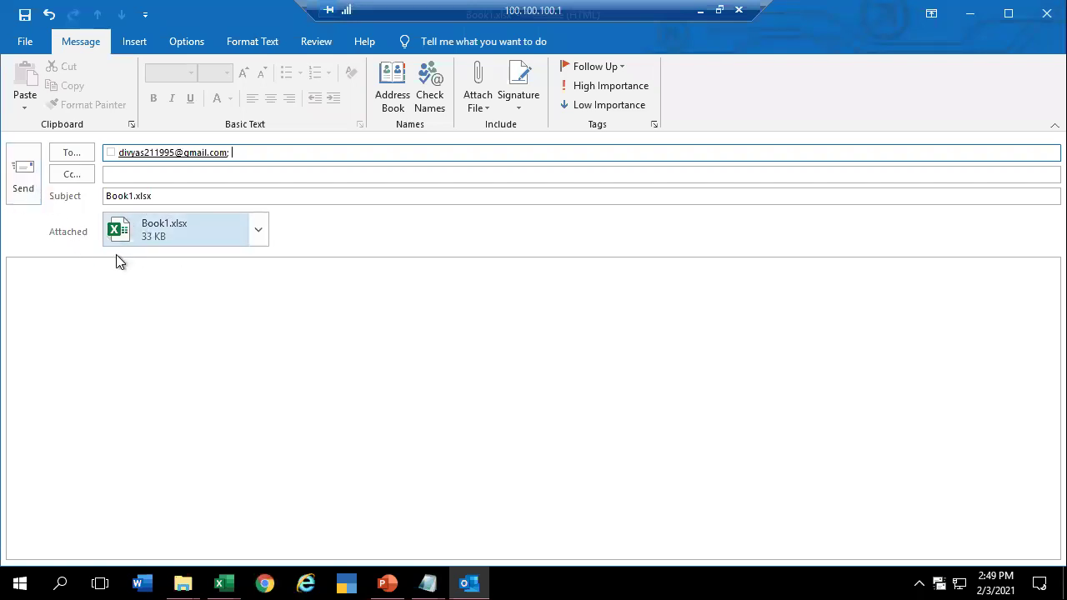
pyautogui.click(17, 183)
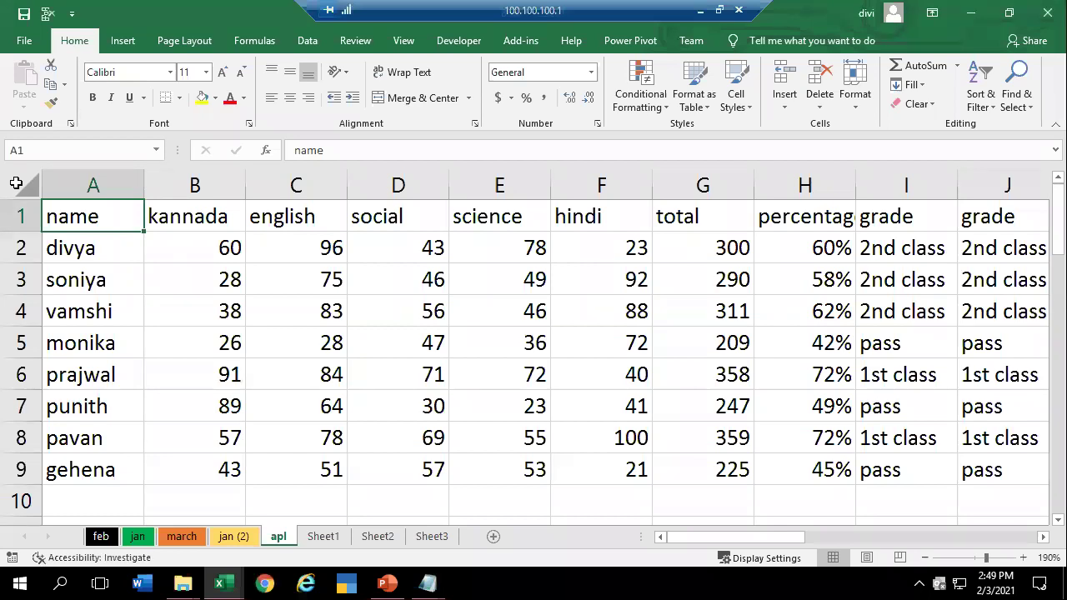
# Create an Outlook draft with Book1.pdf attached, then minimize the message window
pyautogui.click(34, 42)
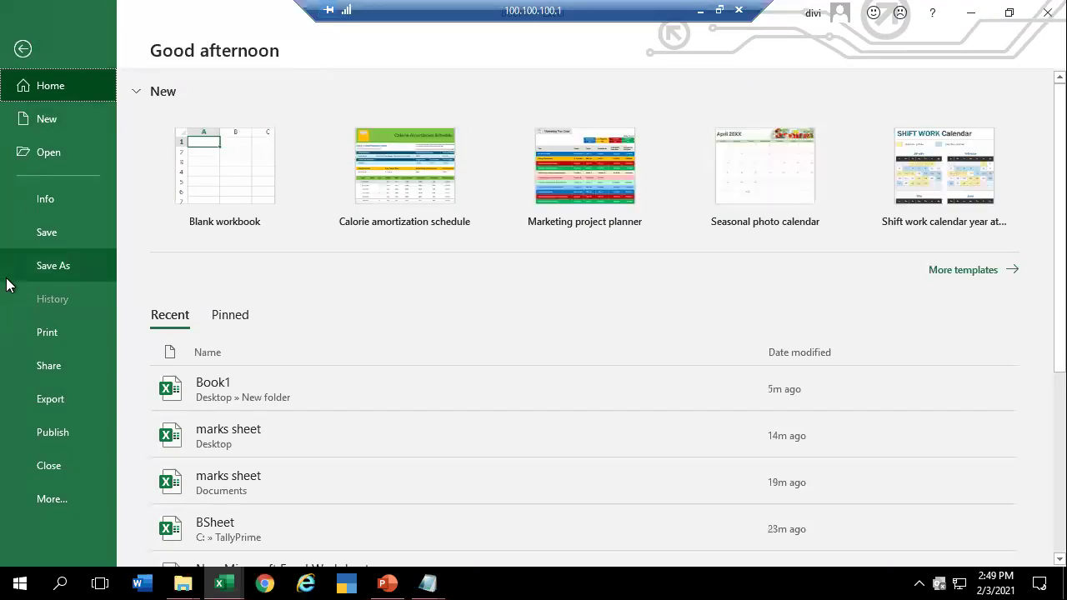
pyautogui.click(37, 358)
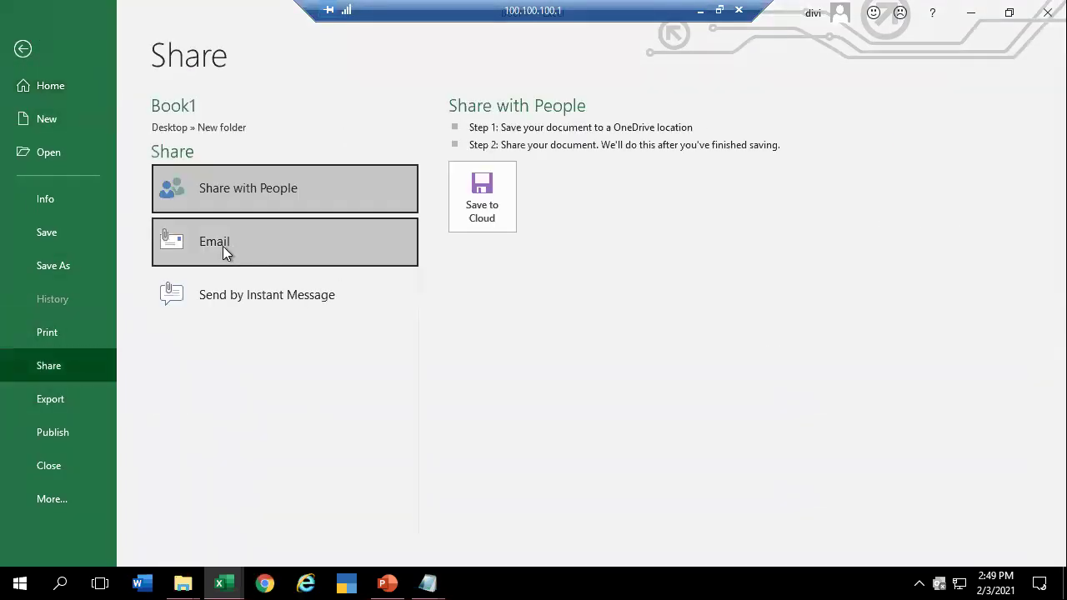
pyautogui.click(222, 247)
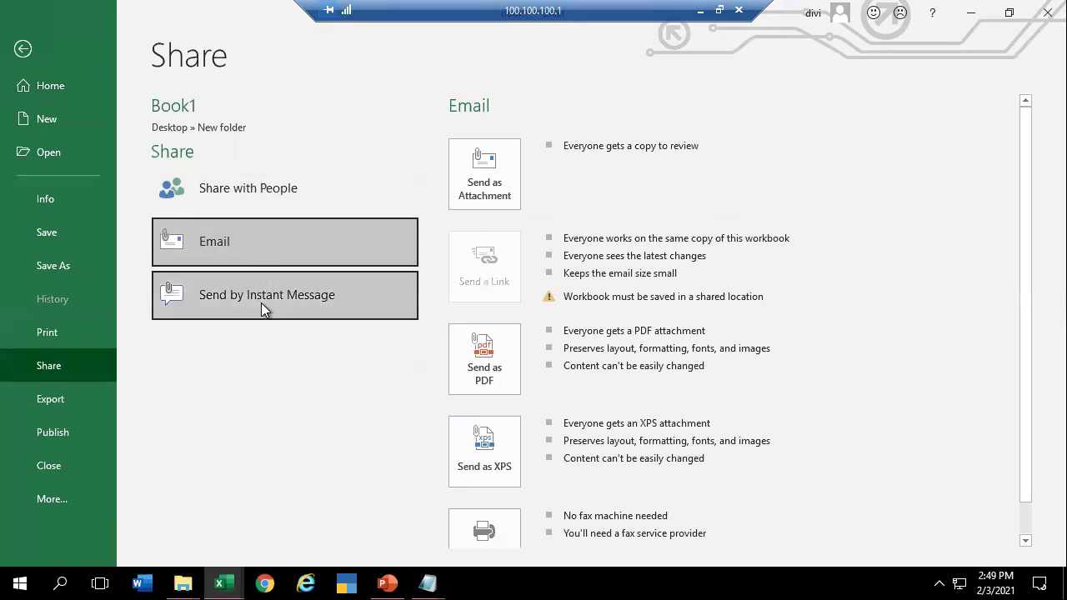
pyautogui.click(489, 373)
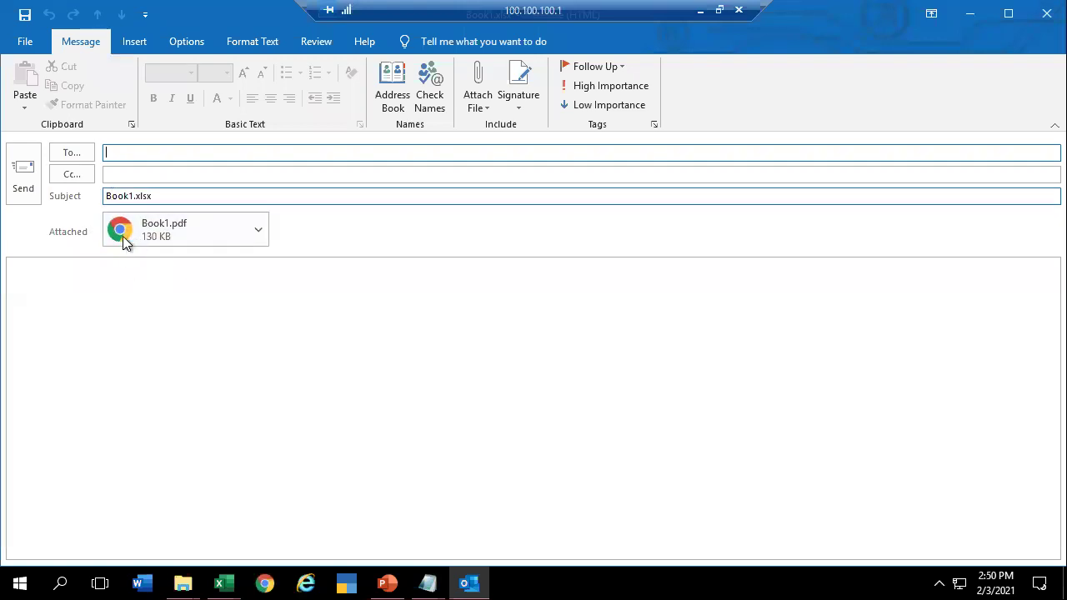
pyautogui.click(970, 14)
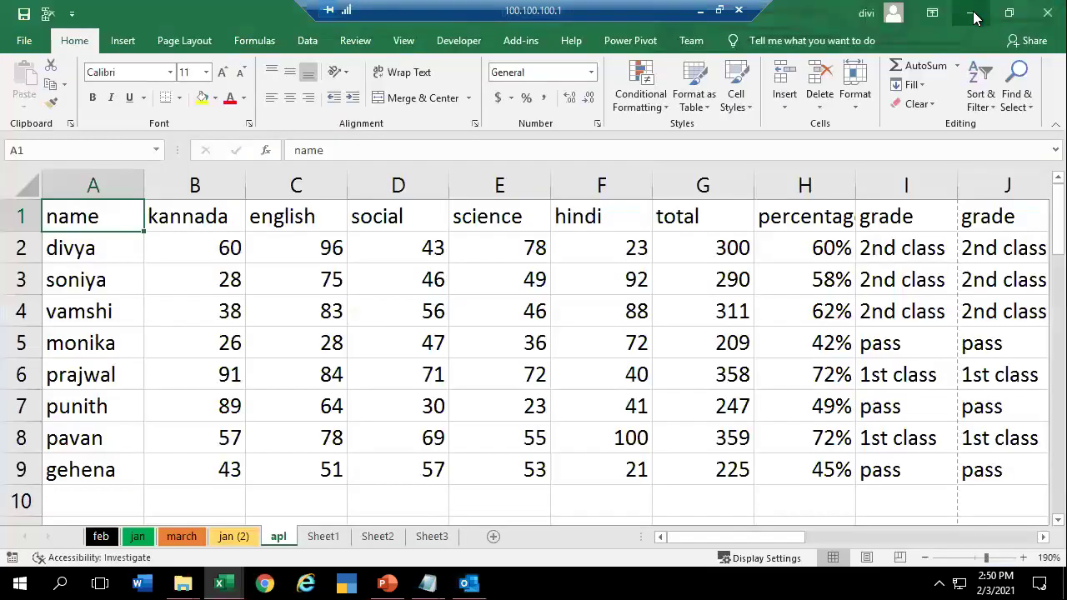
# Return to the Print preview of the apl marks table after browsing Share and Export
pyautogui.click(24, 40)
pyautogui.click(51, 367)
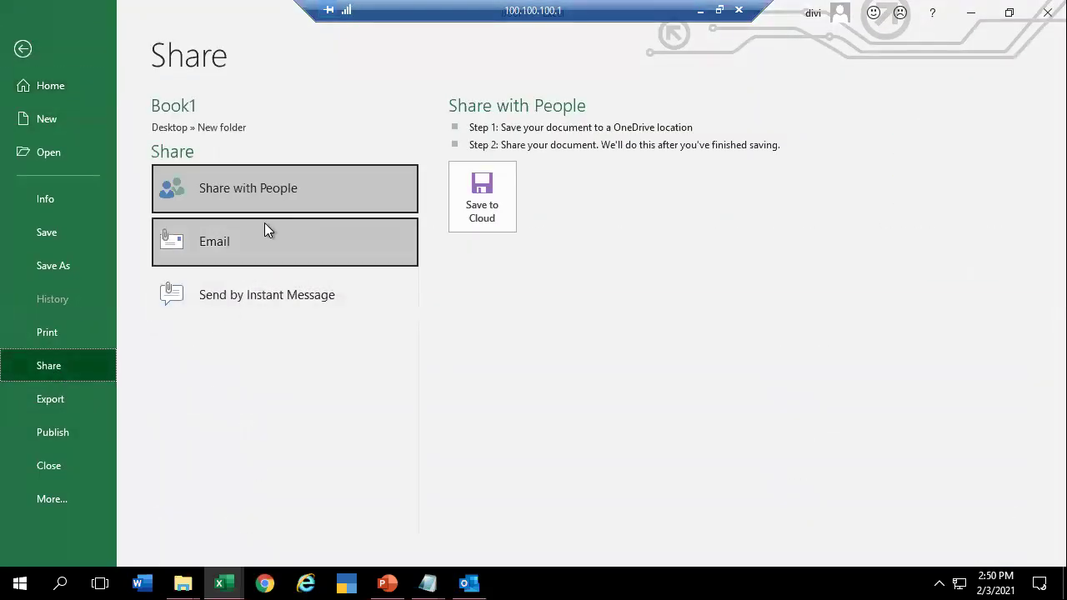
pyautogui.click(41, 407)
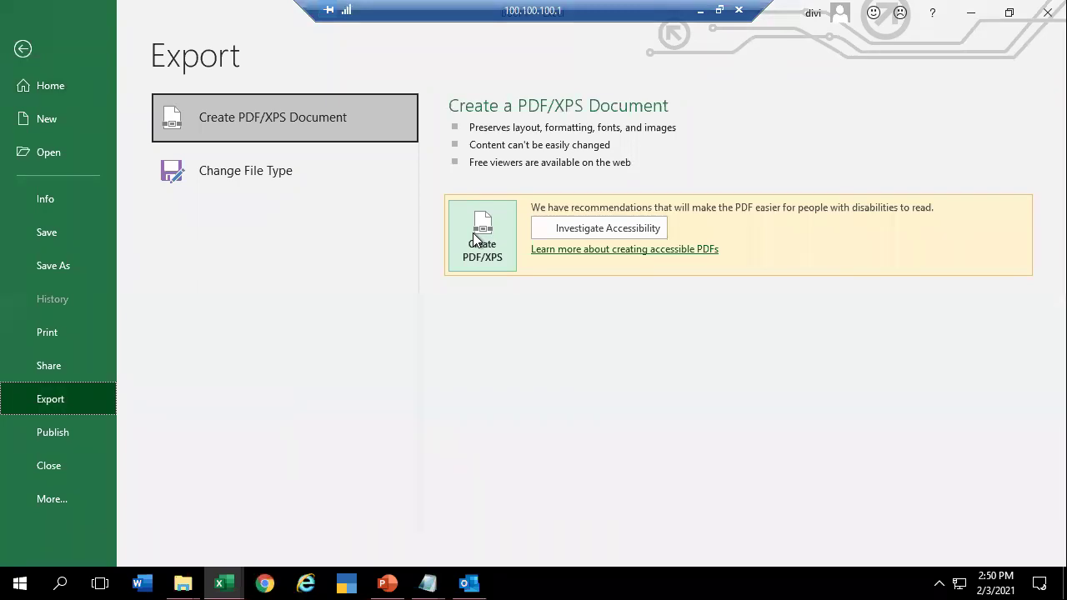
pyautogui.click(46, 331)
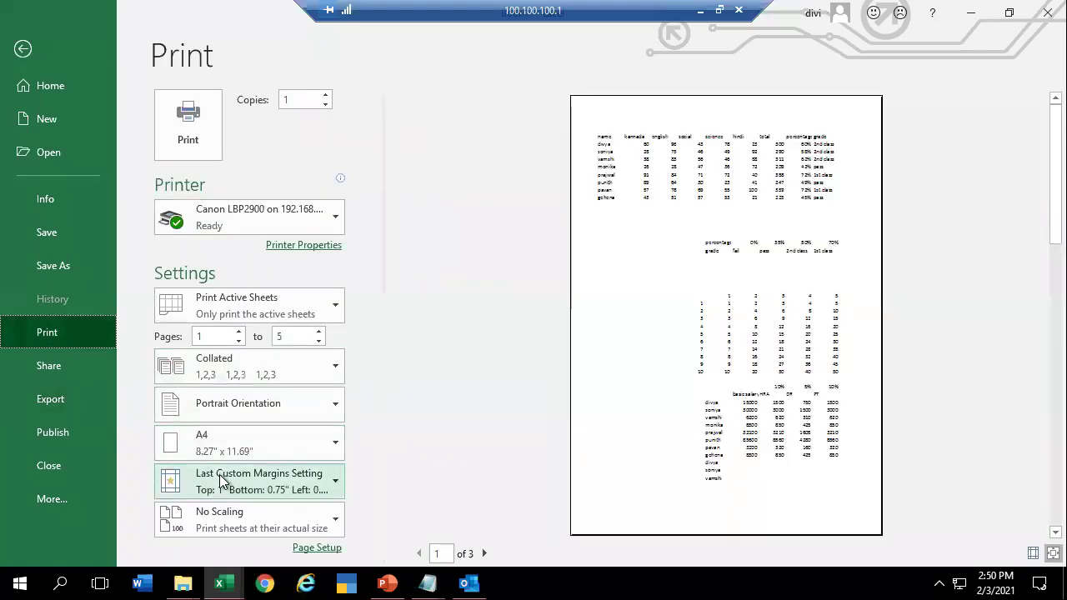
# Switch the printout to Wide 1-inch margins, then show the PDF/XPS Export page
pyautogui.click(221, 472)
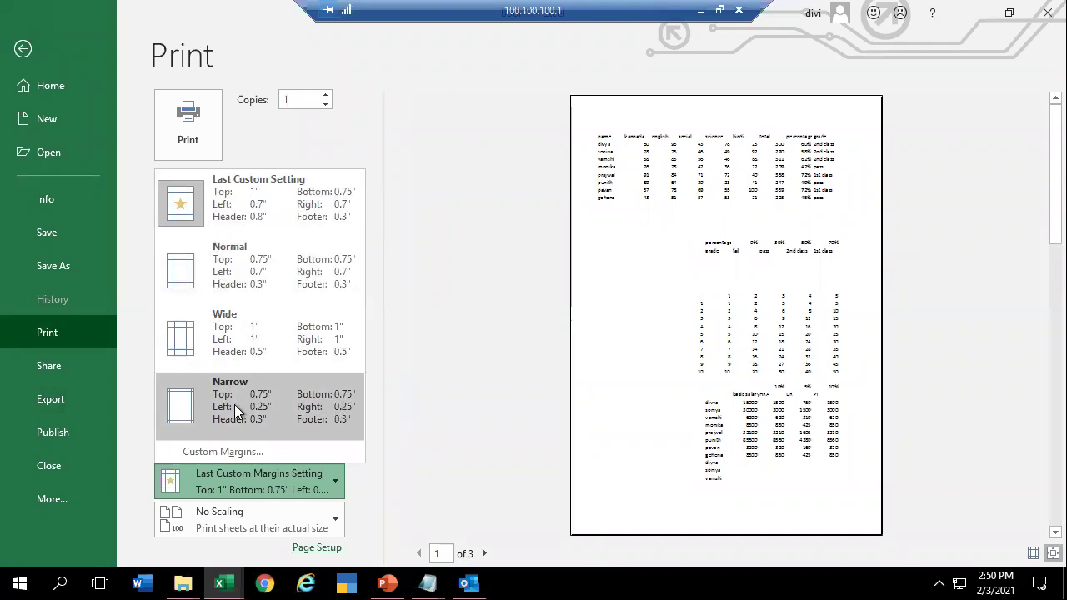
pyautogui.click(265, 338)
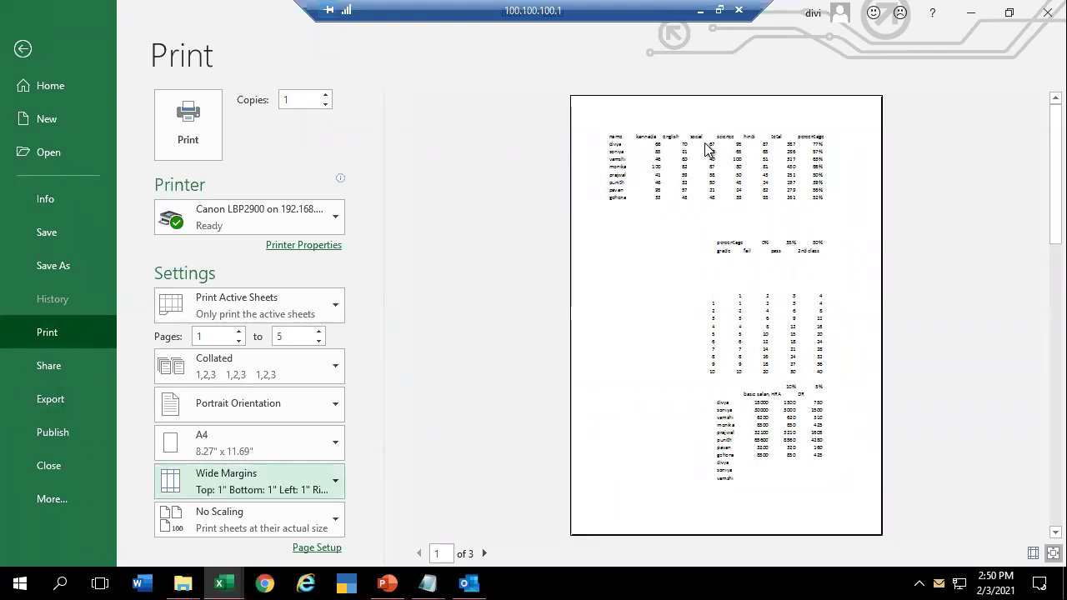
pyautogui.click(640, 185)
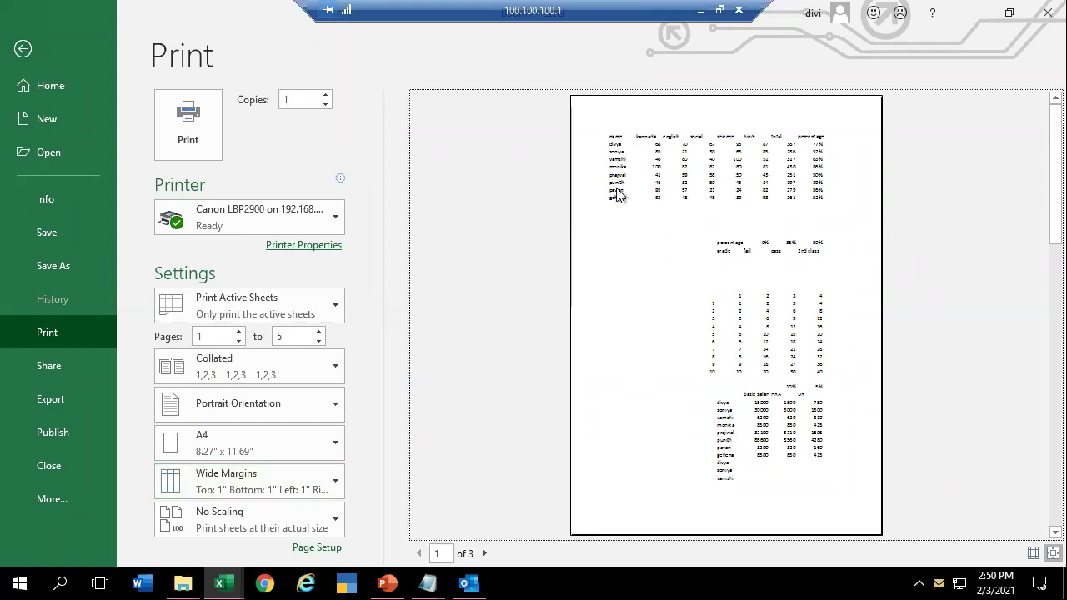
pyautogui.click(55, 400)
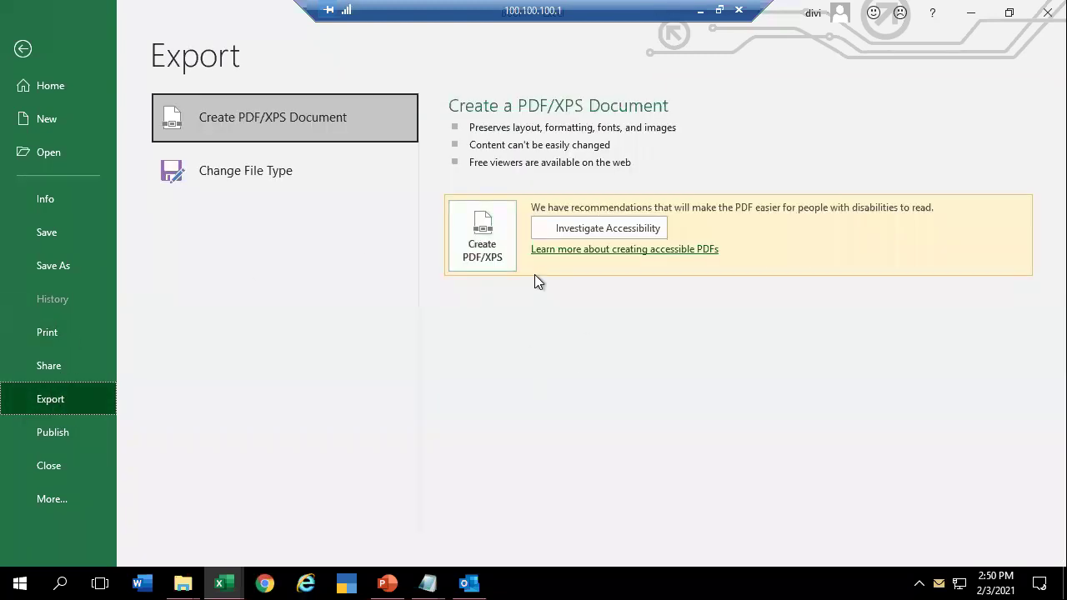
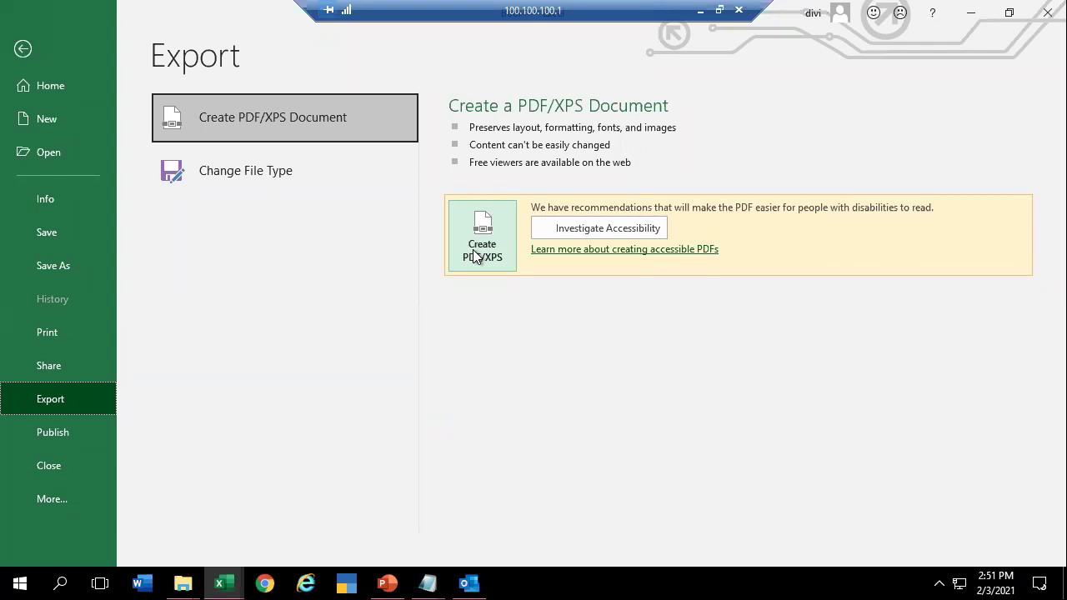
# Export the apl marks sheet as a PDF named Book1 on the Desktop
pyautogui.click(473, 255)
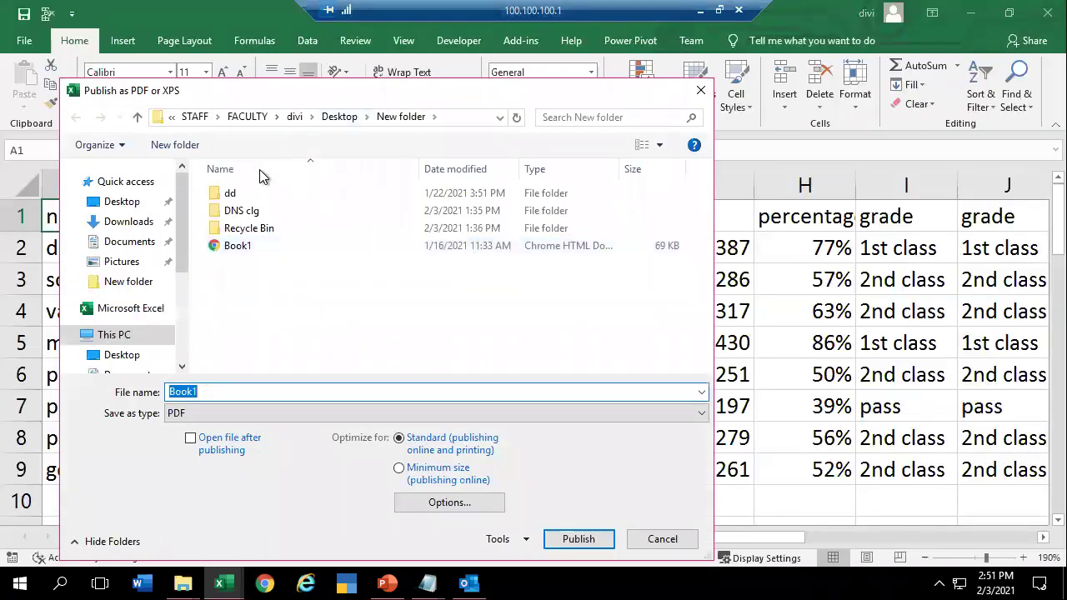
pyautogui.click(118, 204)
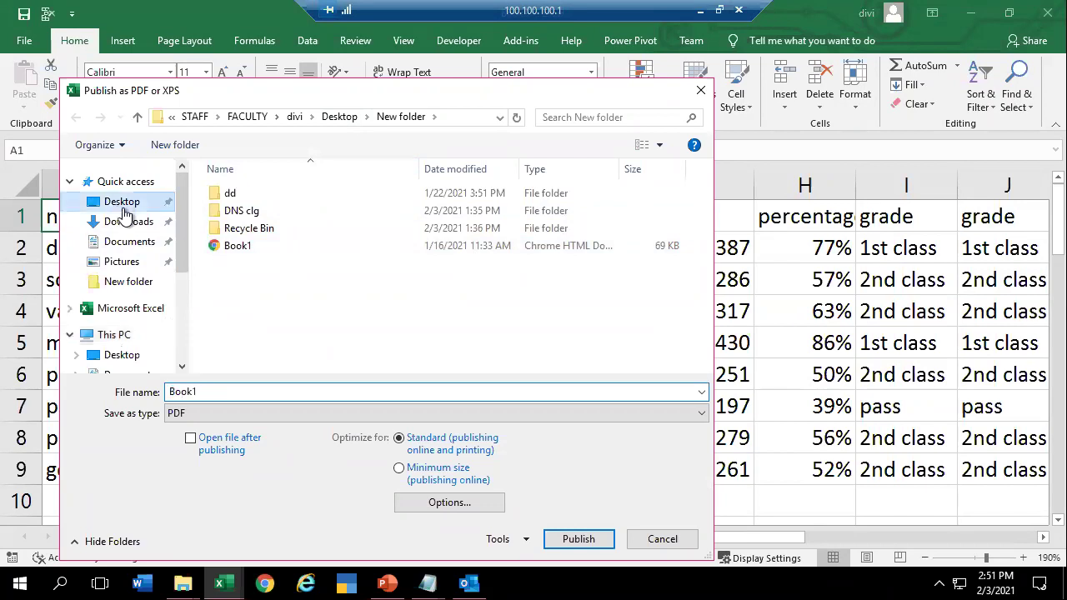
pyautogui.click(180, 391)
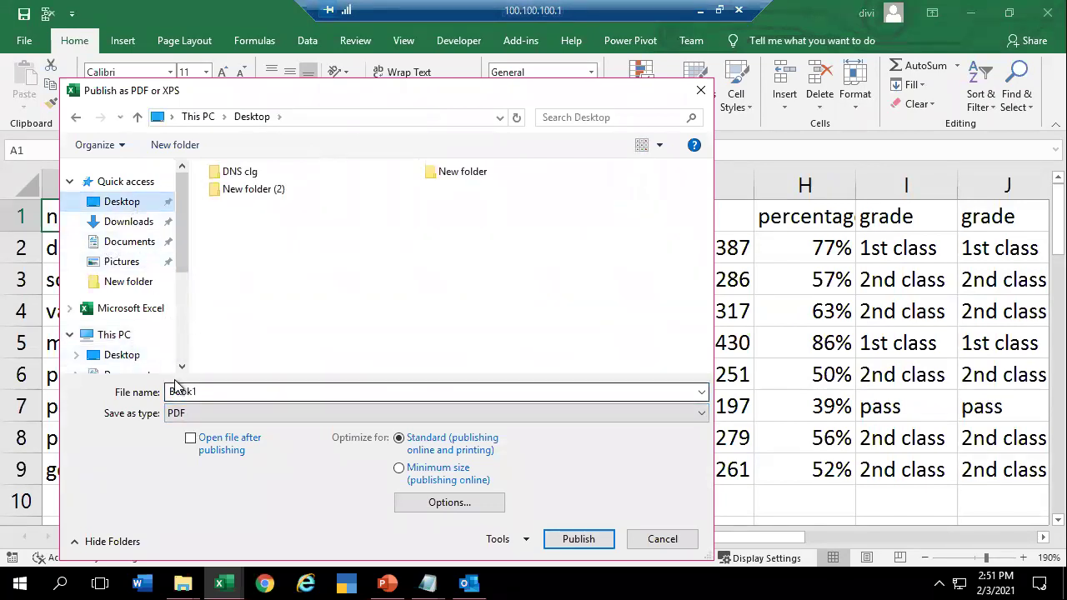
pyautogui.click(565, 541)
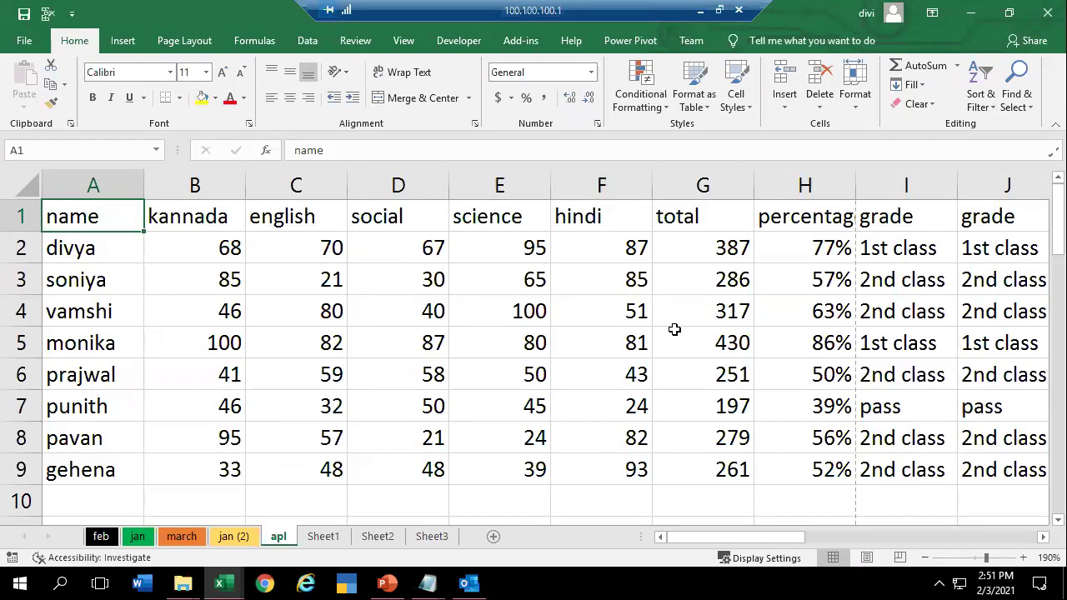
# Close the New folder window and minimize both Excel windows
pyautogui.click(968, 12)
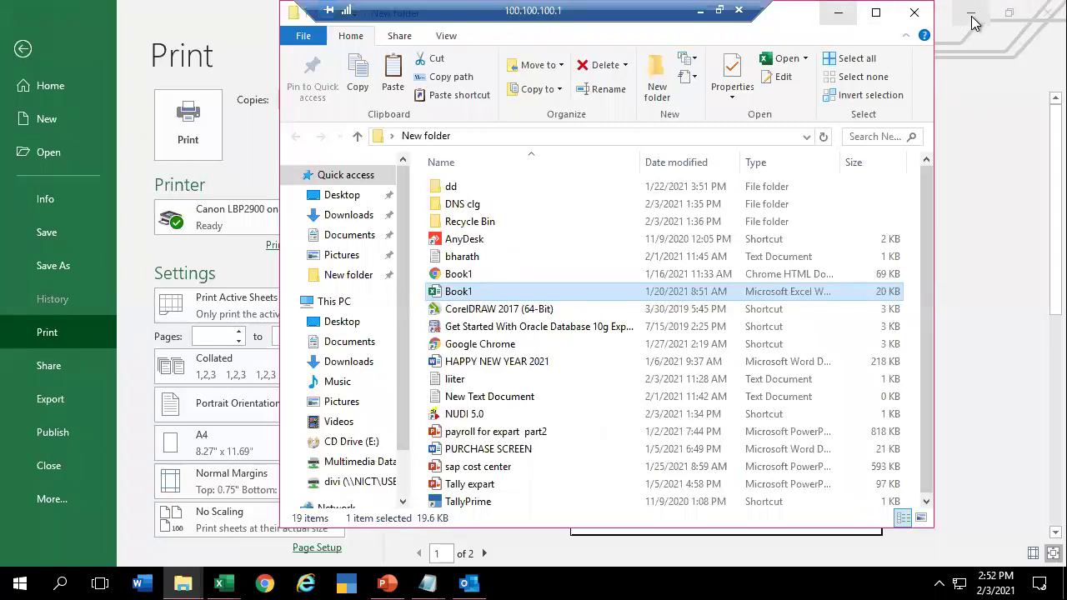
pyautogui.click(915, 12)
pyautogui.click(970, 13)
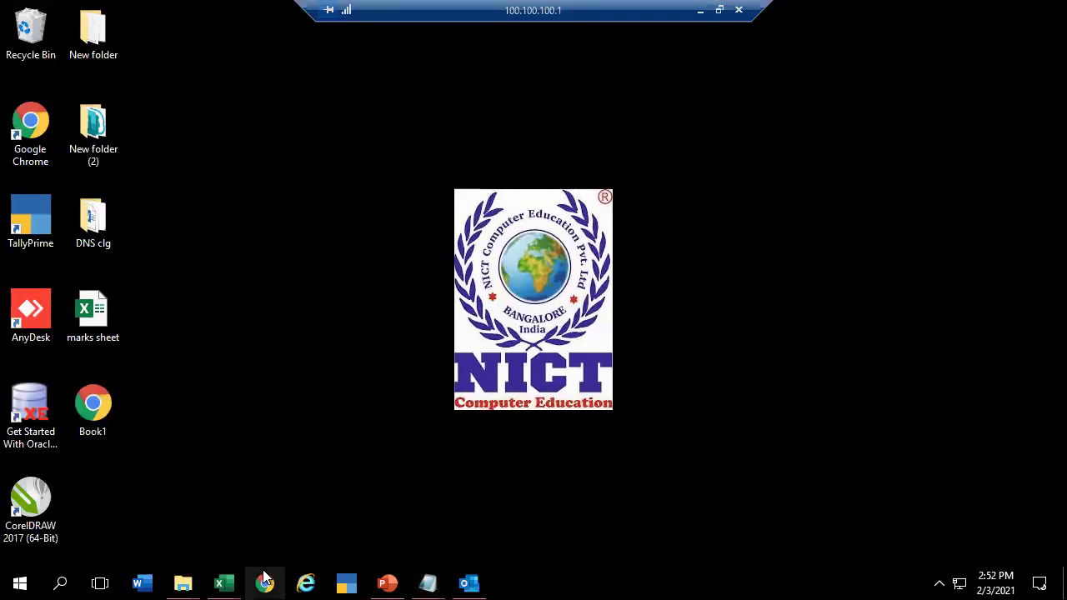
# Bring back the Book1 apl workbook from the taskbar and go to its File screen
pyautogui.moveTo(229, 580)
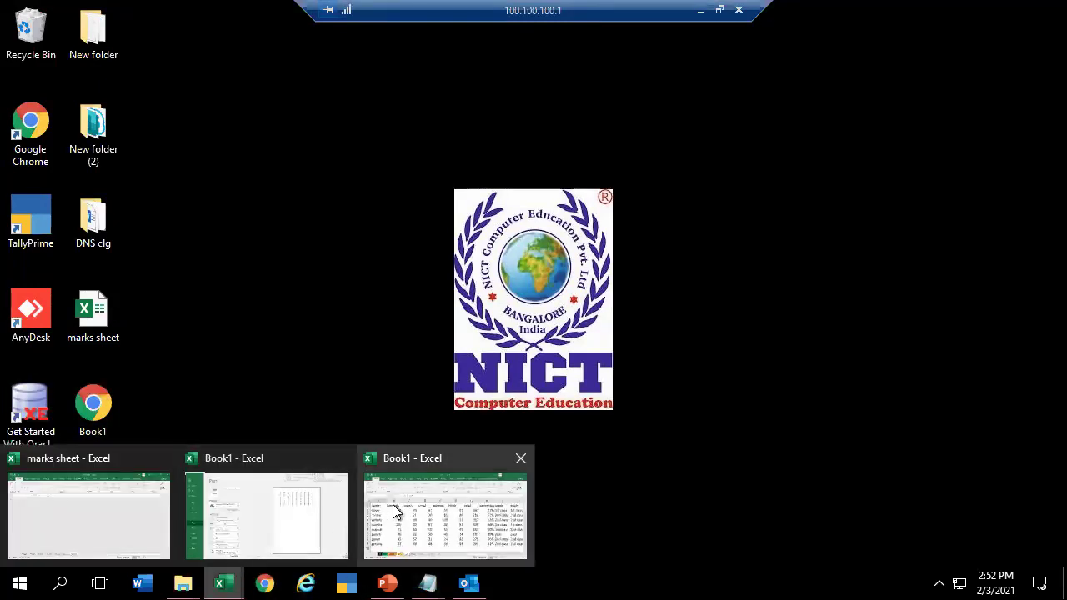
pyautogui.click(394, 512)
pyautogui.click(19, 42)
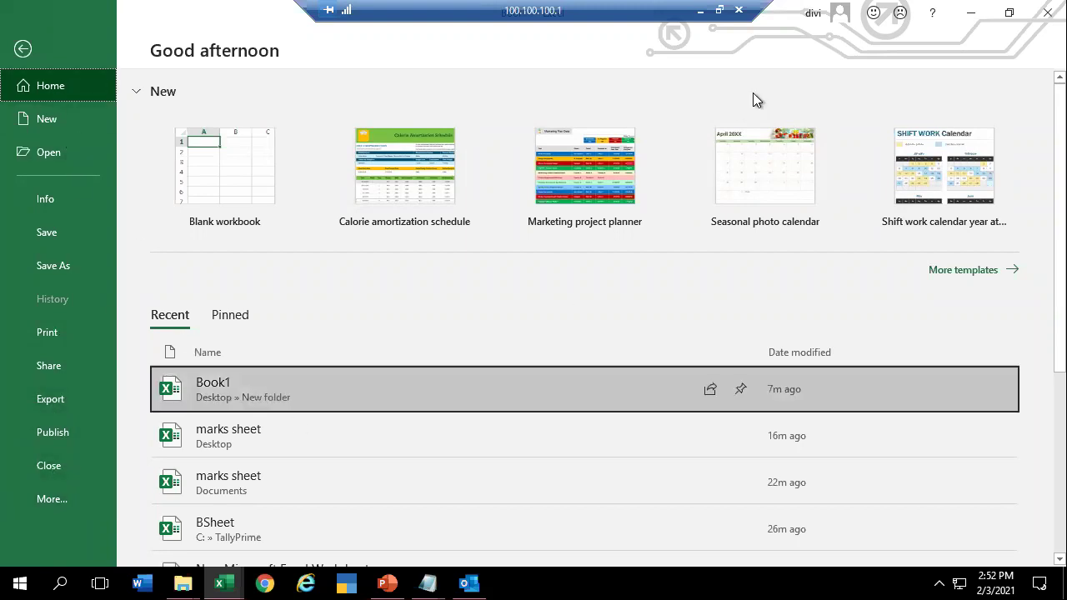
pyautogui.click(23, 49)
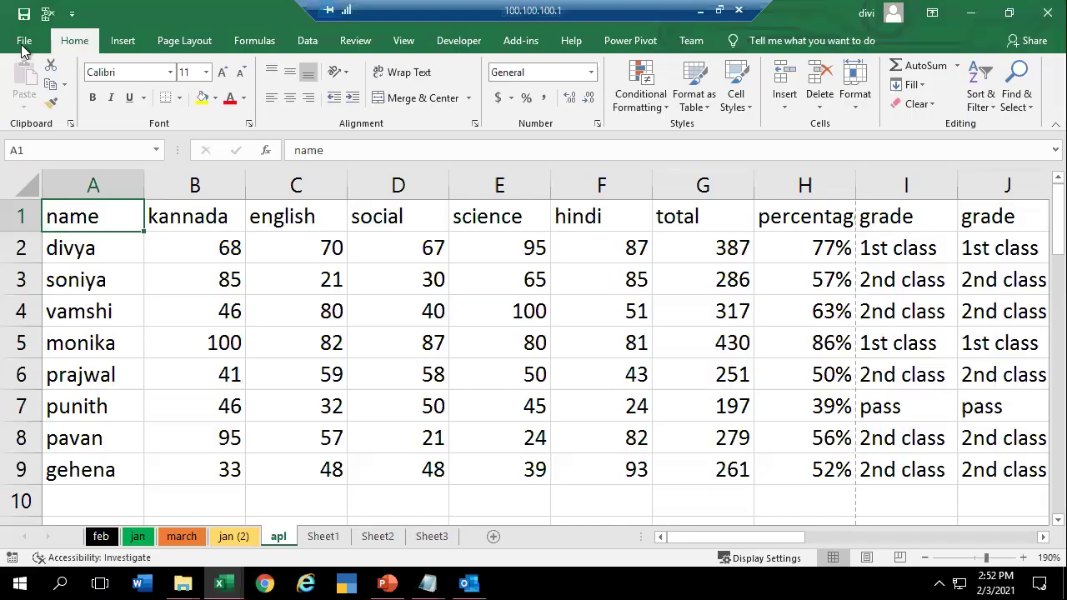
pyautogui.click(24, 40)
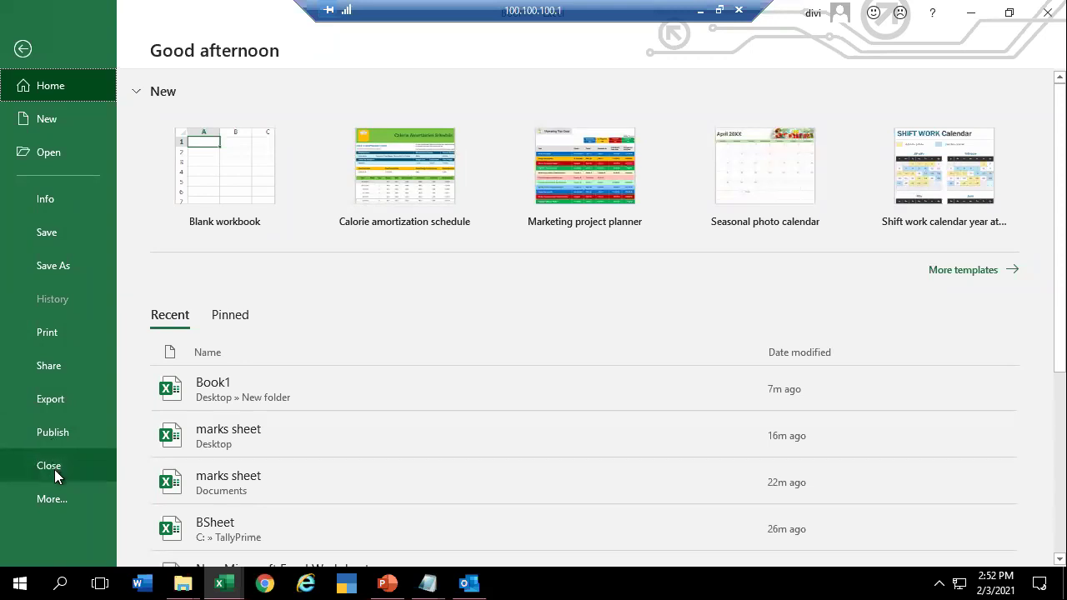
pyautogui.click(54, 498)
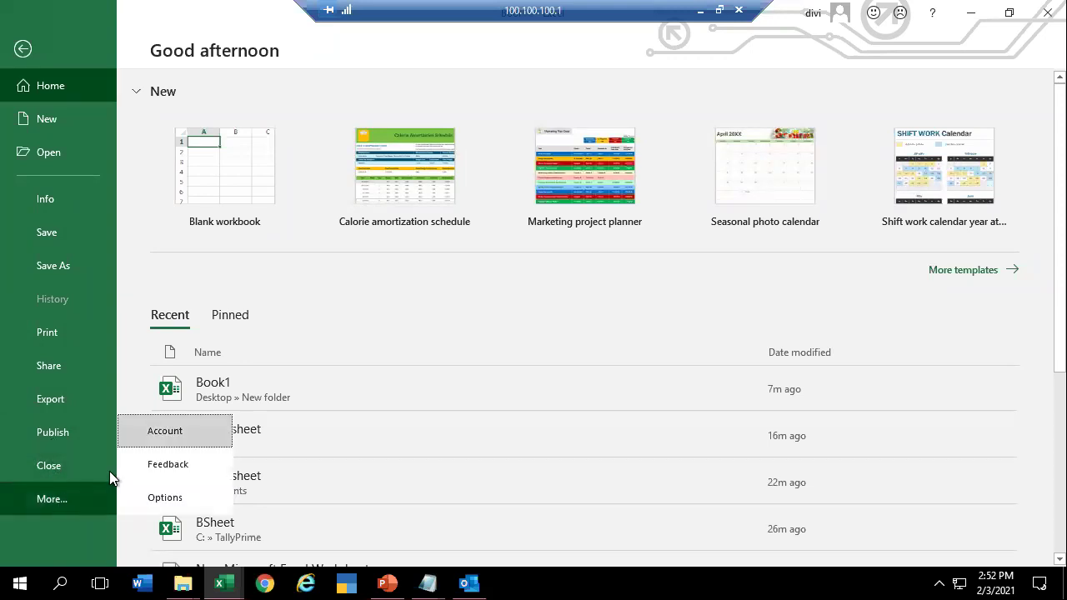
pyautogui.click(169, 432)
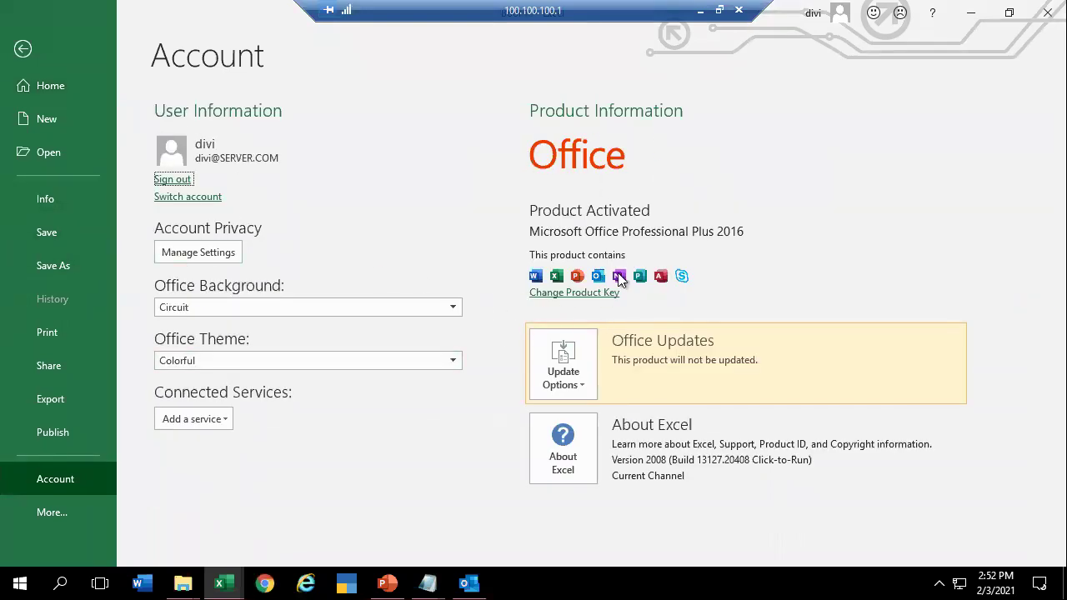
pyautogui.click(44, 484)
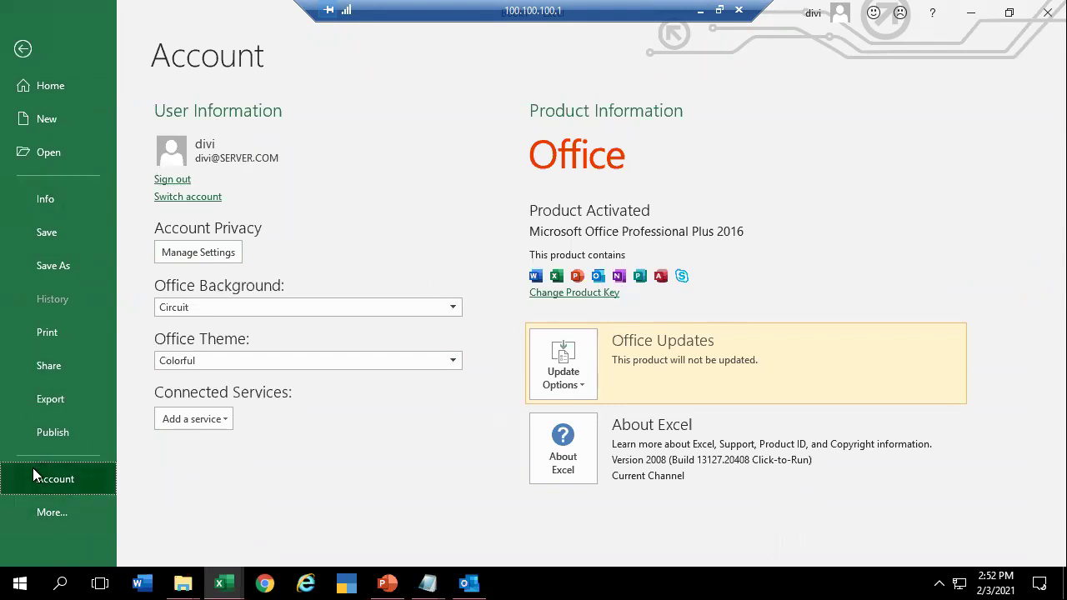
pyautogui.click(48, 512)
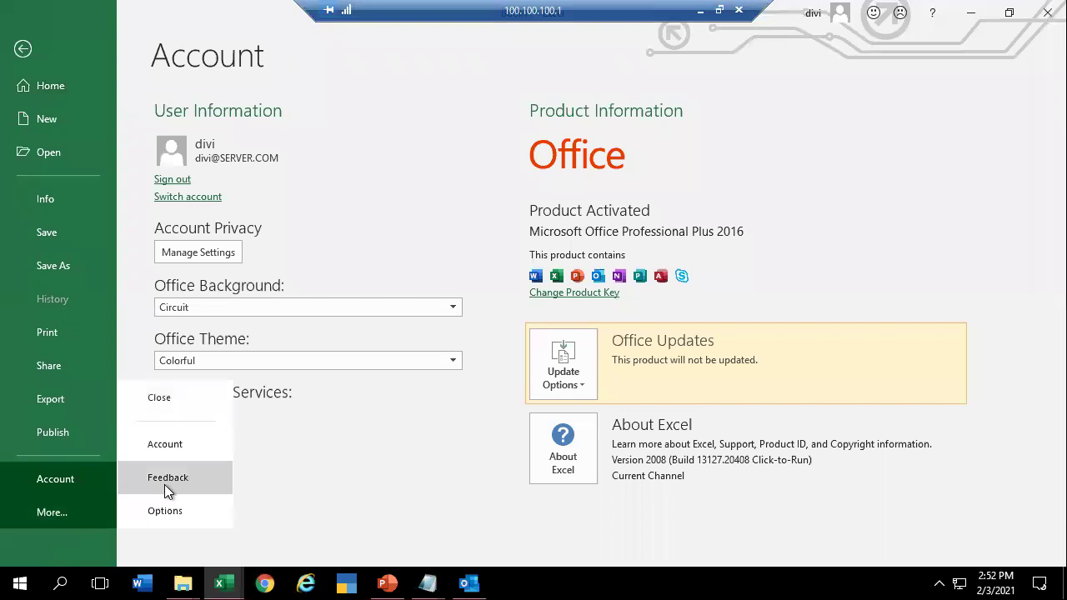
pyautogui.click(165, 483)
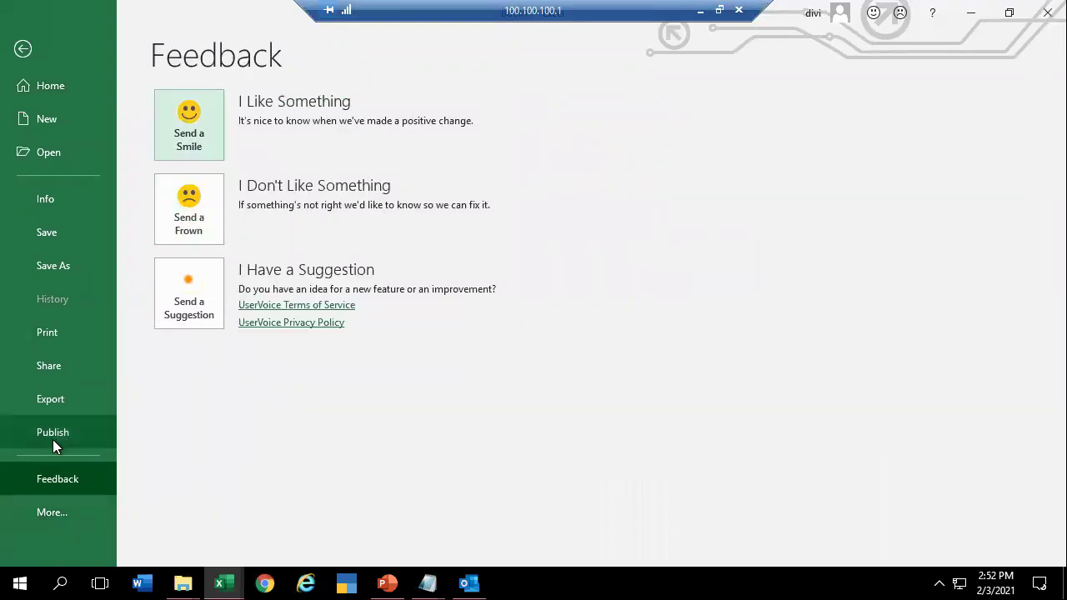
pyautogui.click(52, 515)
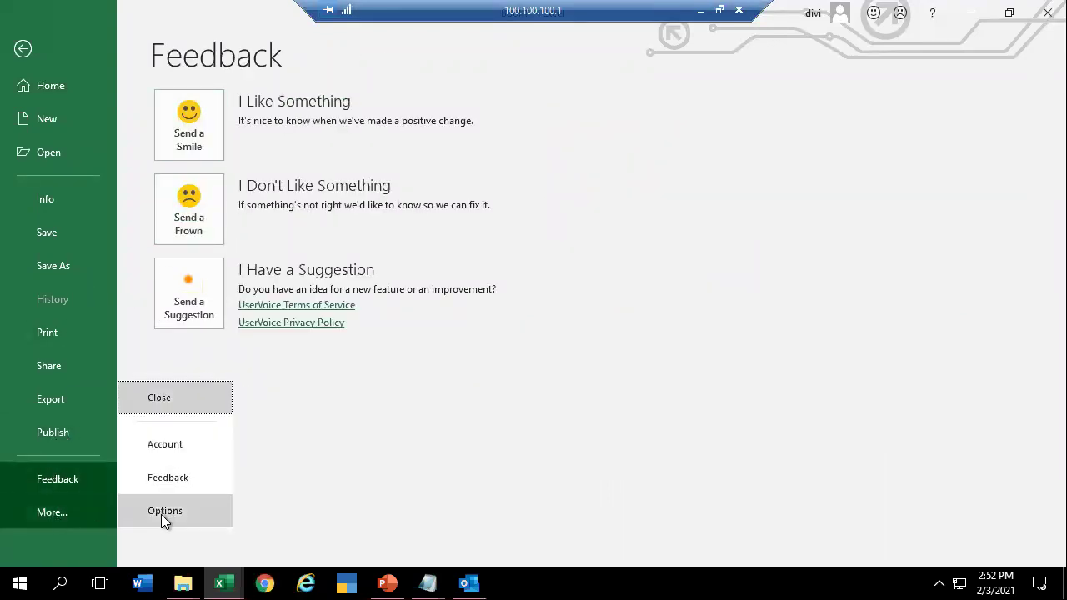
pyautogui.click(161, 512)
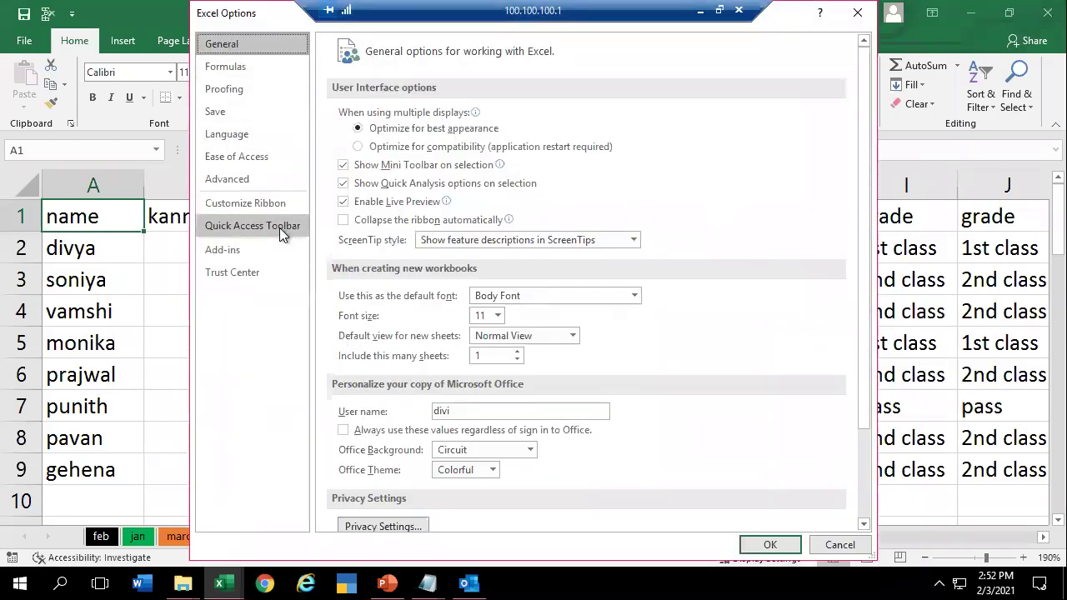
pyautogui.click(856, 12)
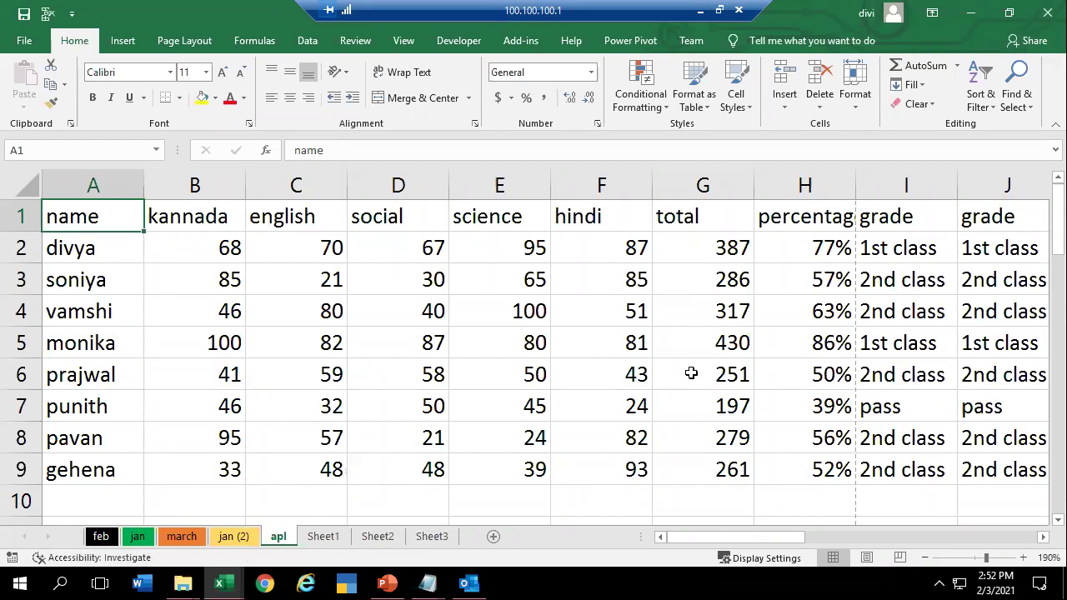
# Check the RANDBETWEEN formula in cell D9
pyautogui.click(392, 469)
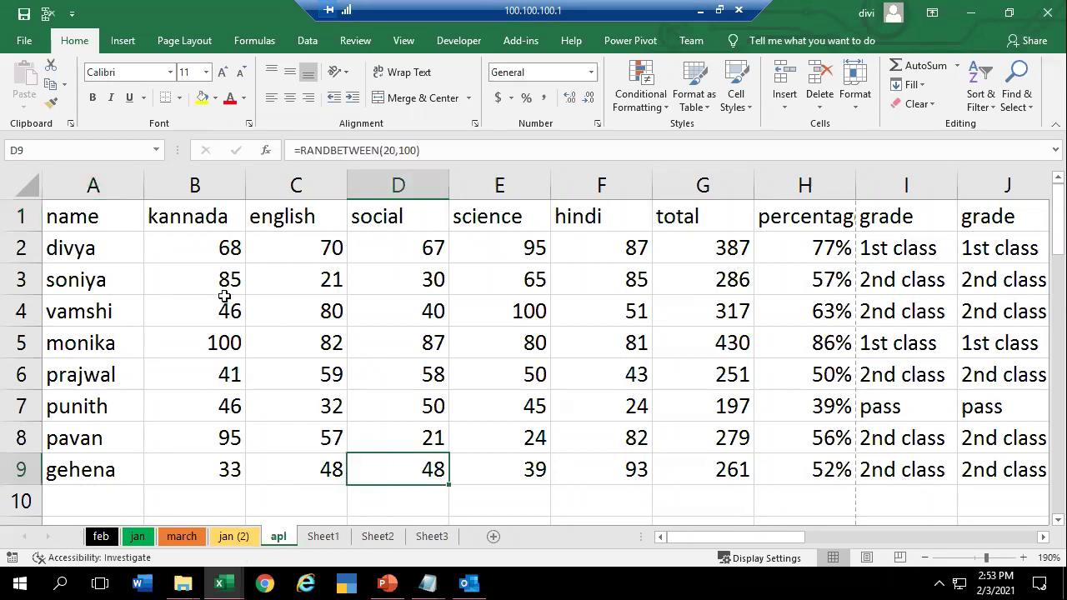
pyautogui.scroll(-3, 245, 287)
pyautogui.scroll(3, 246, 287)
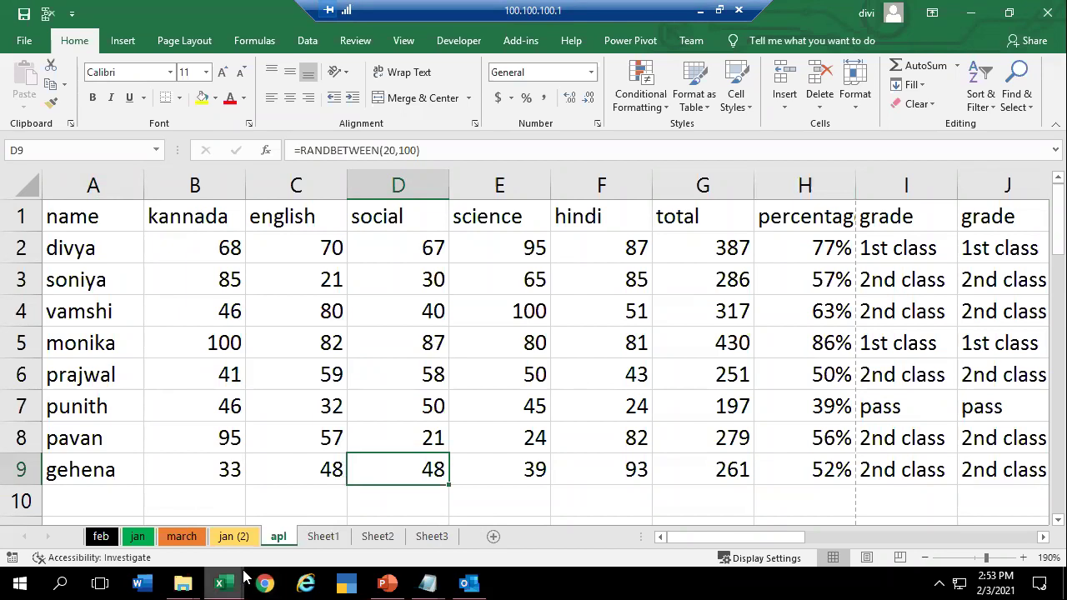
# Launch a new blank Excel workbook by running 'excel' from the Run box
pyautogui.press('super+r')
pyautogui.write('e')
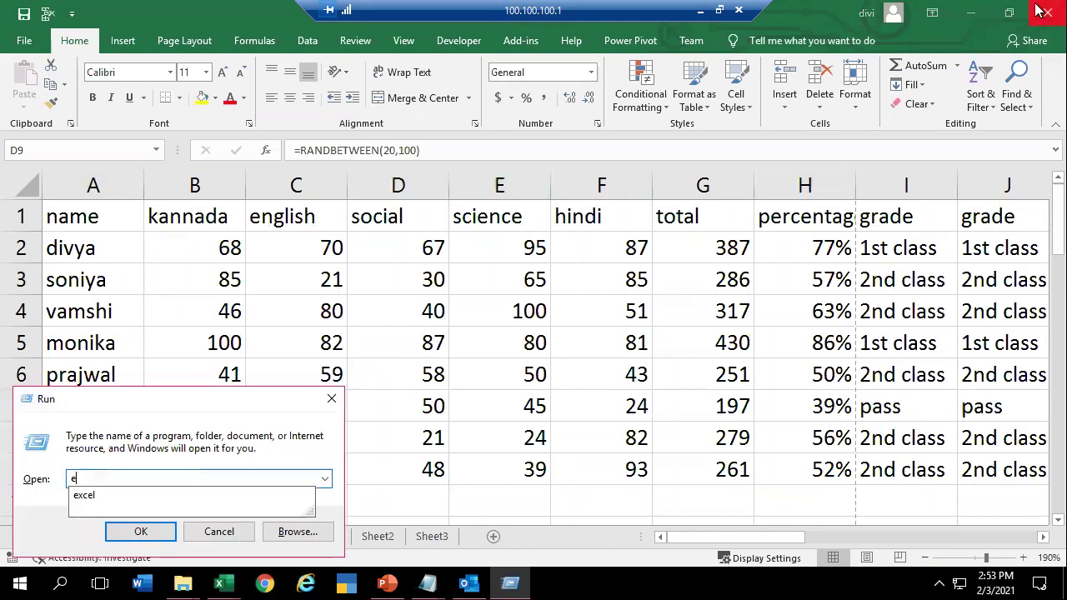
pyautogui.write('xcel')
pyautogui.press('Return')
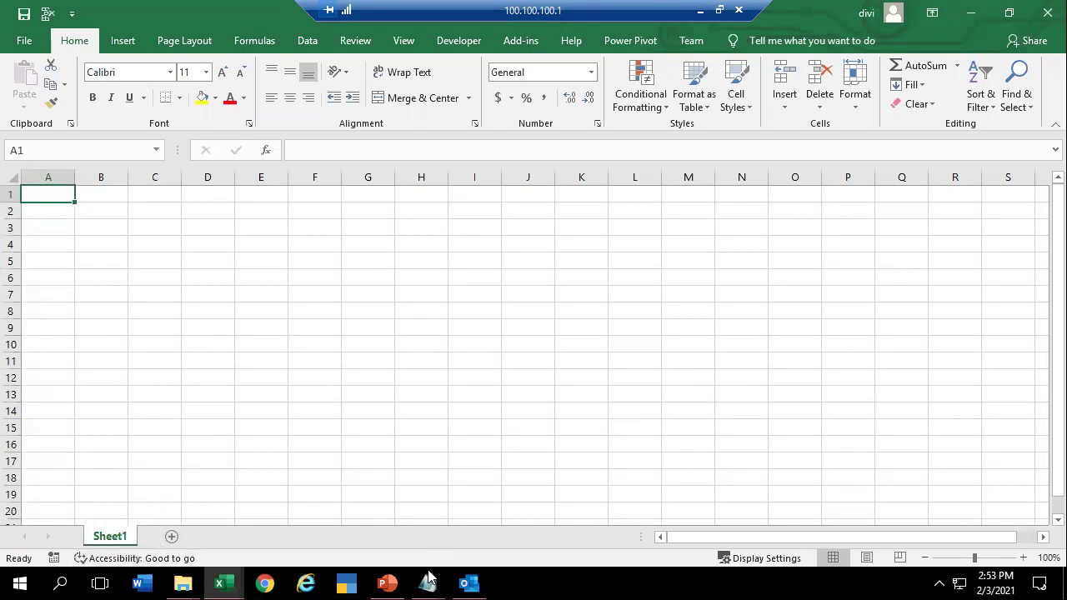
# In Notepad, correct the last line to read 'before 2007 3worksheet'
pyautogui.moveTo(427, 584)
pyautogui.click(457, 449)
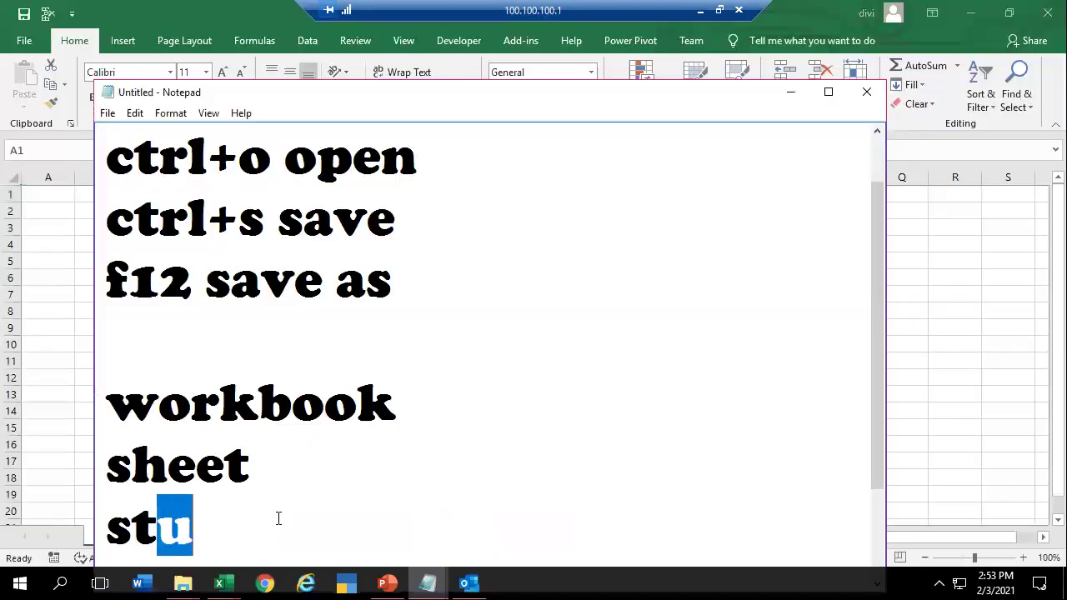
pyautogui.press('BackSpace')
pyautogui.press('BackSpace')
pyautogui.press('BackSpace')
pyautogui.write('b')
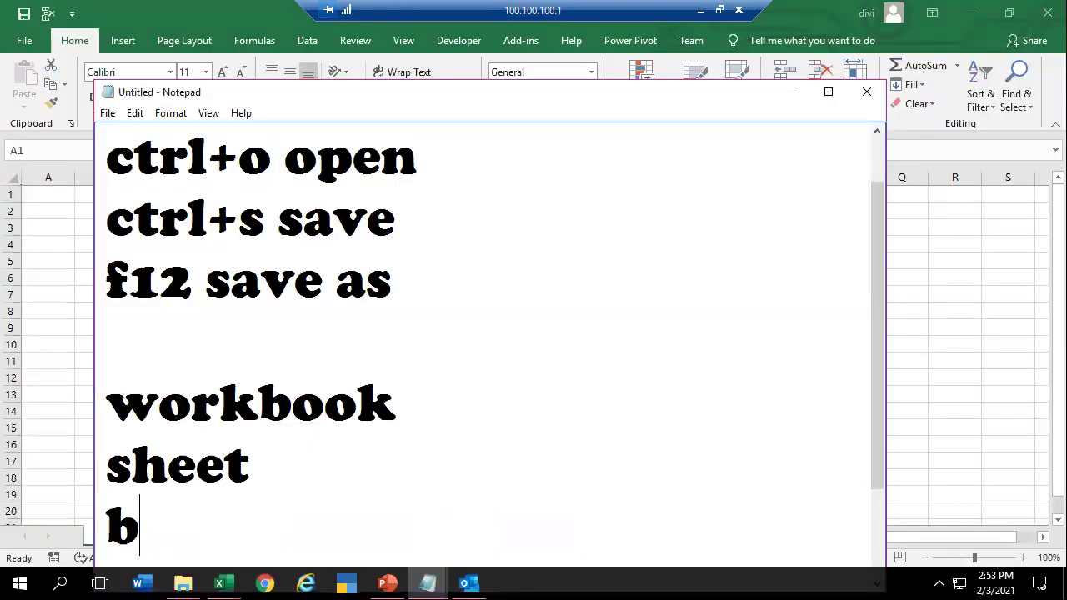
pyautogui.write('efor')
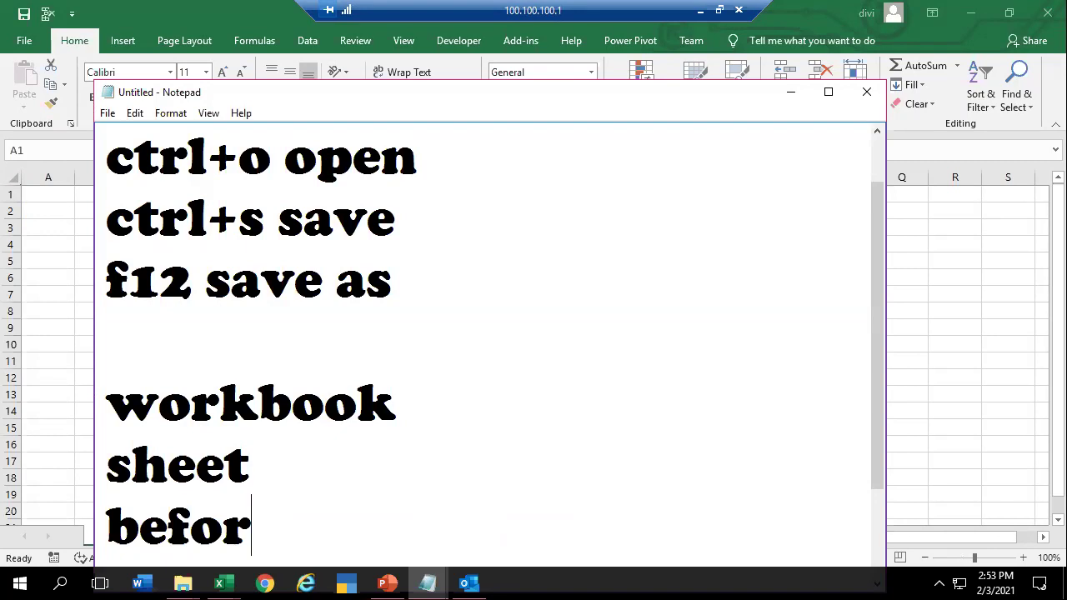
pyautogui.write('e 200')
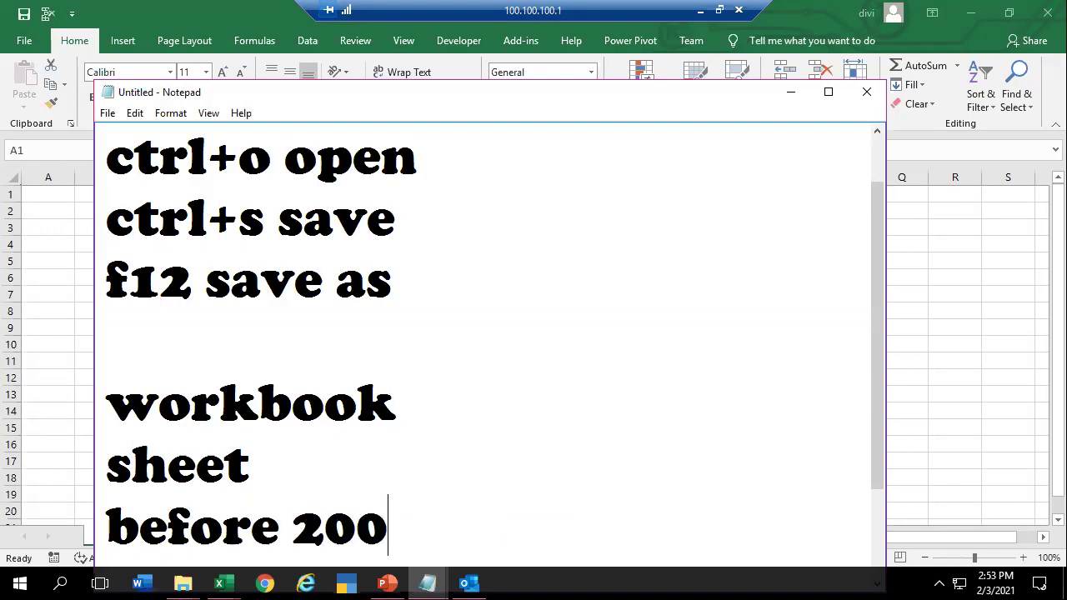
pyautogui.write('7')
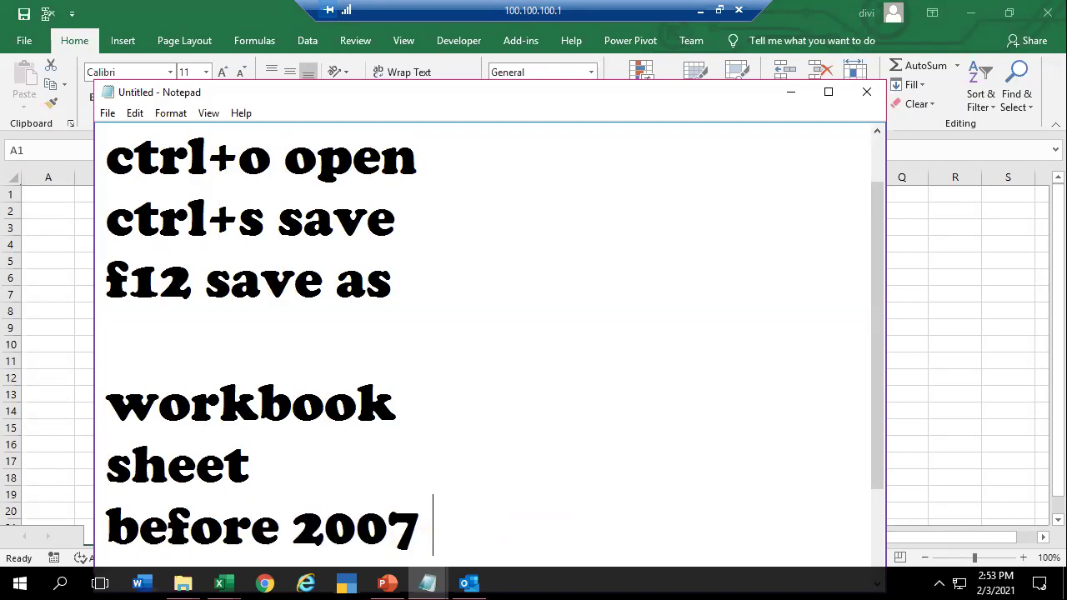
pyautogui.write(' 3w')
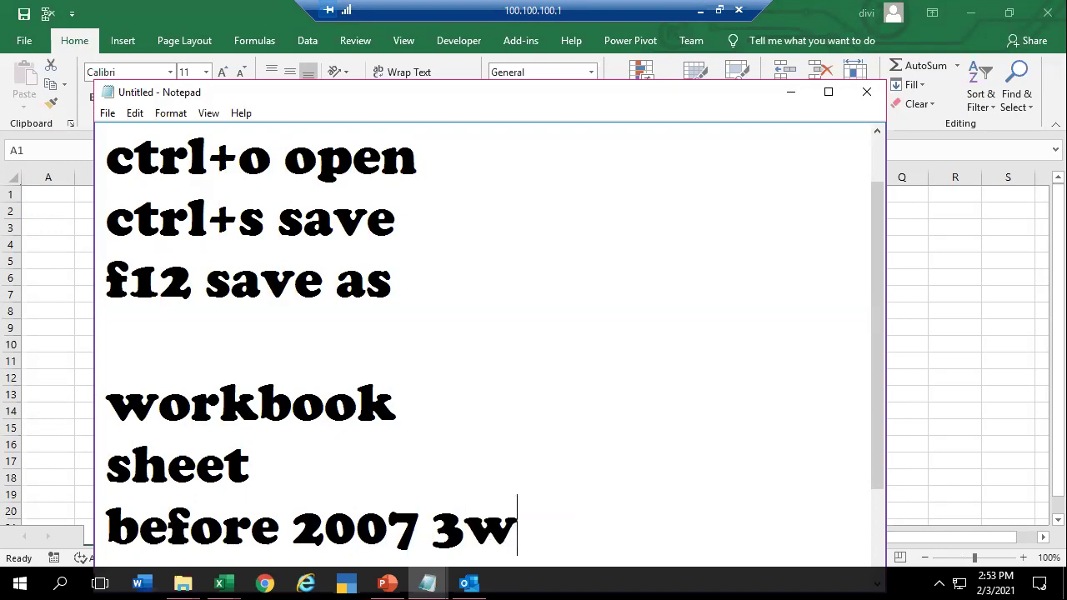
pyautogui.write('oor')
pyautogui.press('BackSpace')
pyautogui.press('BackSpace')
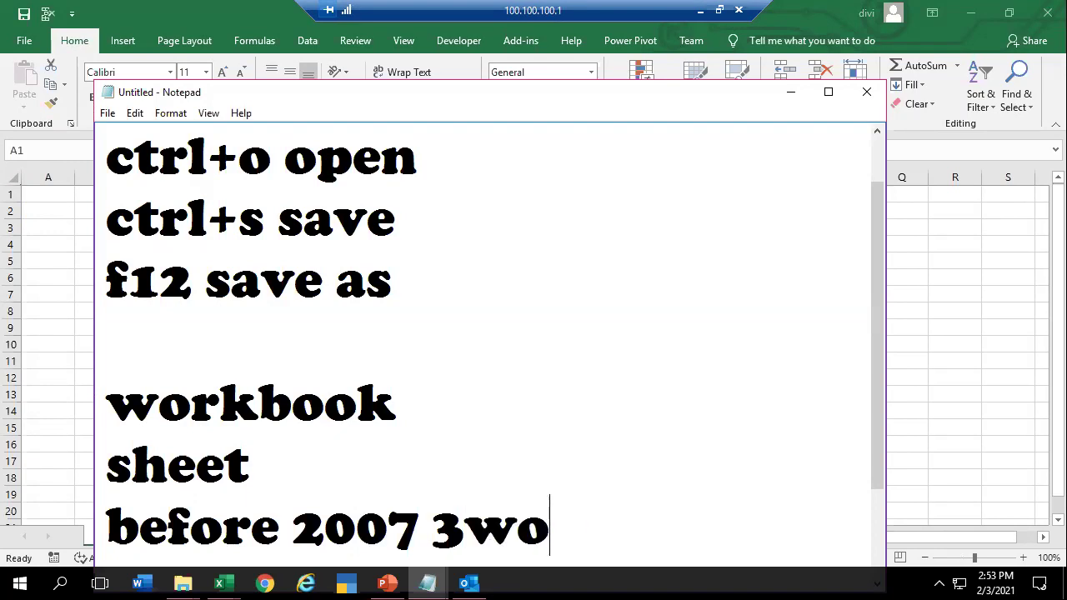
pyautogui.write('rkshhe')
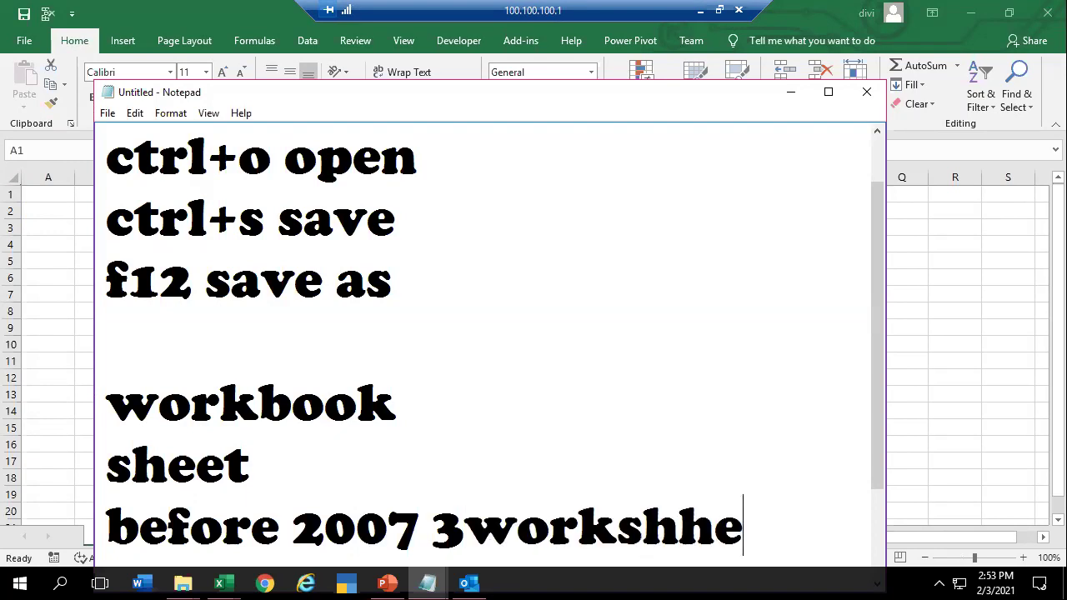
pyautogui.press('BackSpace')
pyautogui.press('BackSpace')
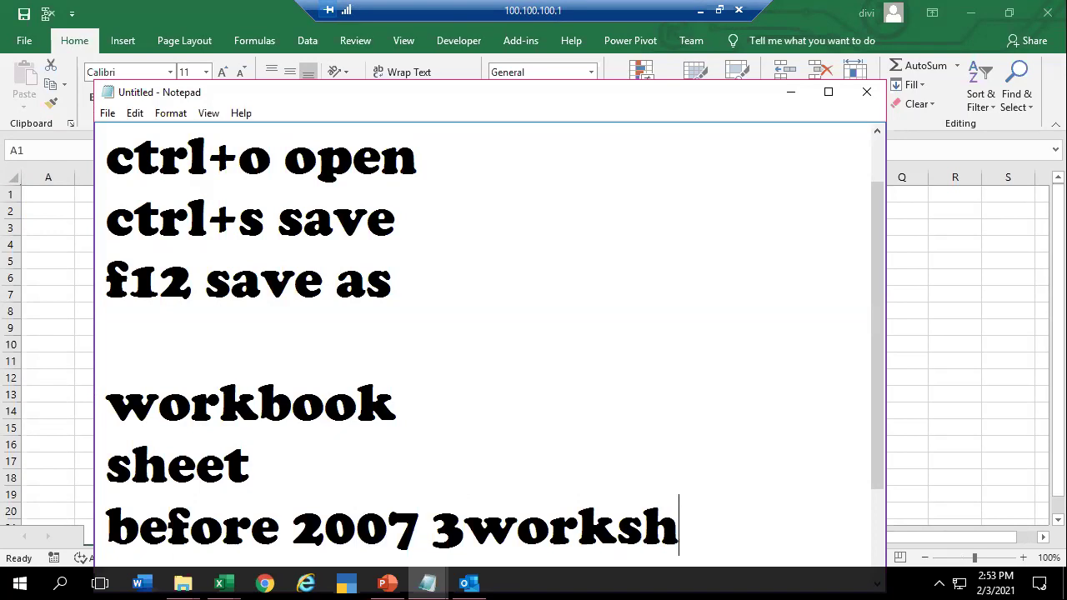
pyautogui.write('e')
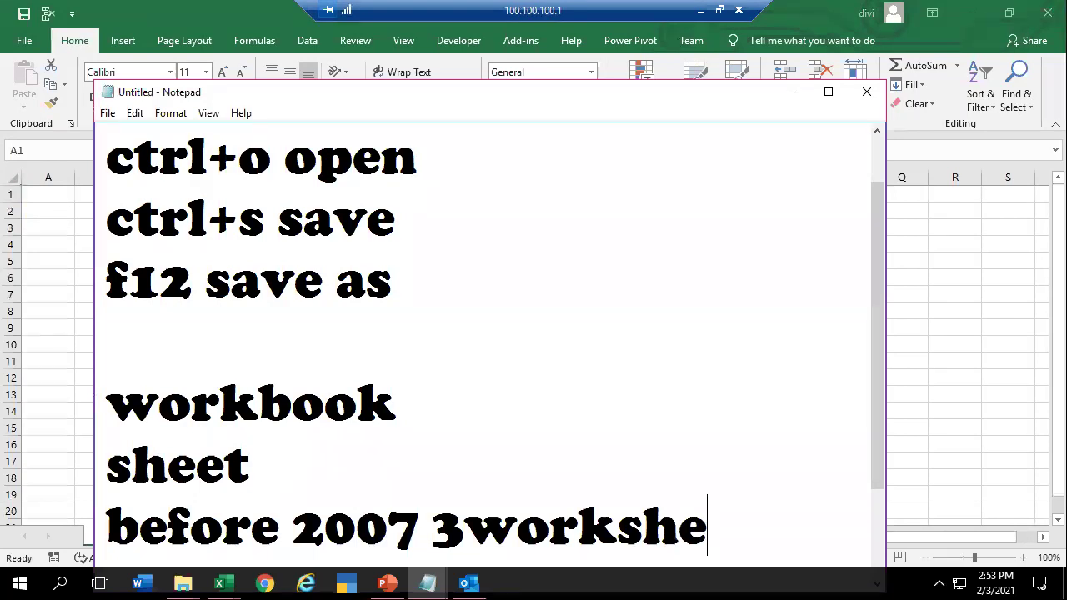
pyautogui.write('e')
pyautogui.write('t')
pyautogui.press('Return')
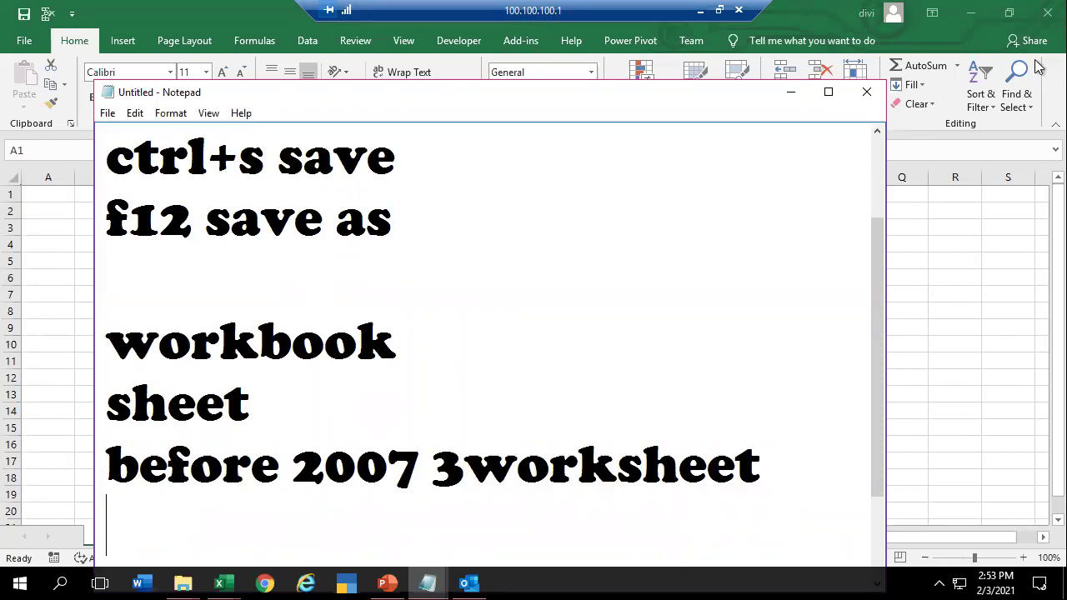
# Add a new line reading '1 sheet after 2007'
pyautogui.write('2')
pyautogui.press('BackSpace')
pyautogui.write('1 ')
pyautogui.write('sheet a')
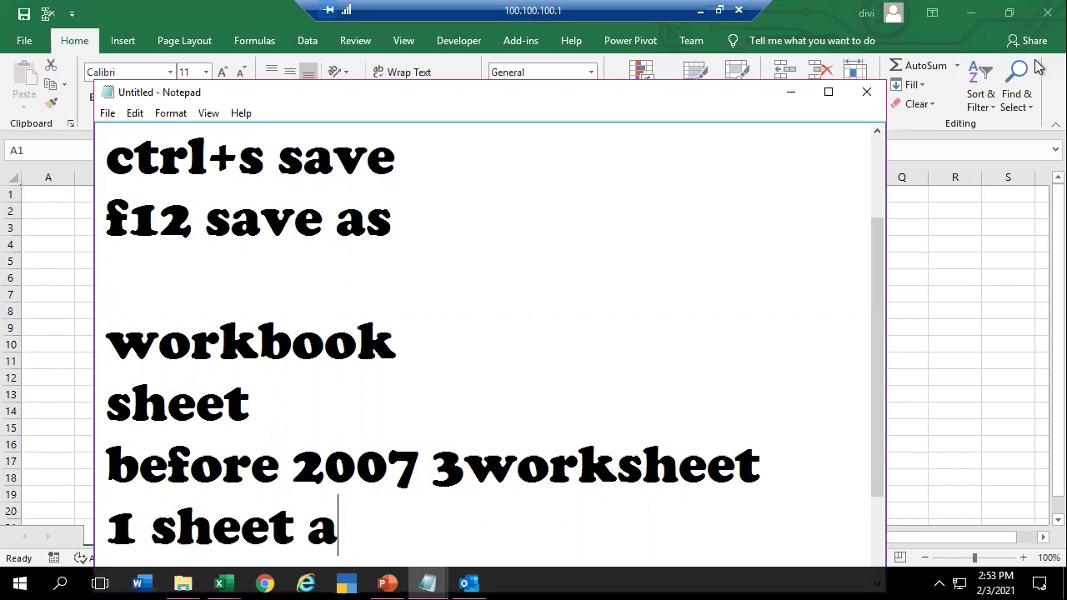
pyautogui.write('fter 2')
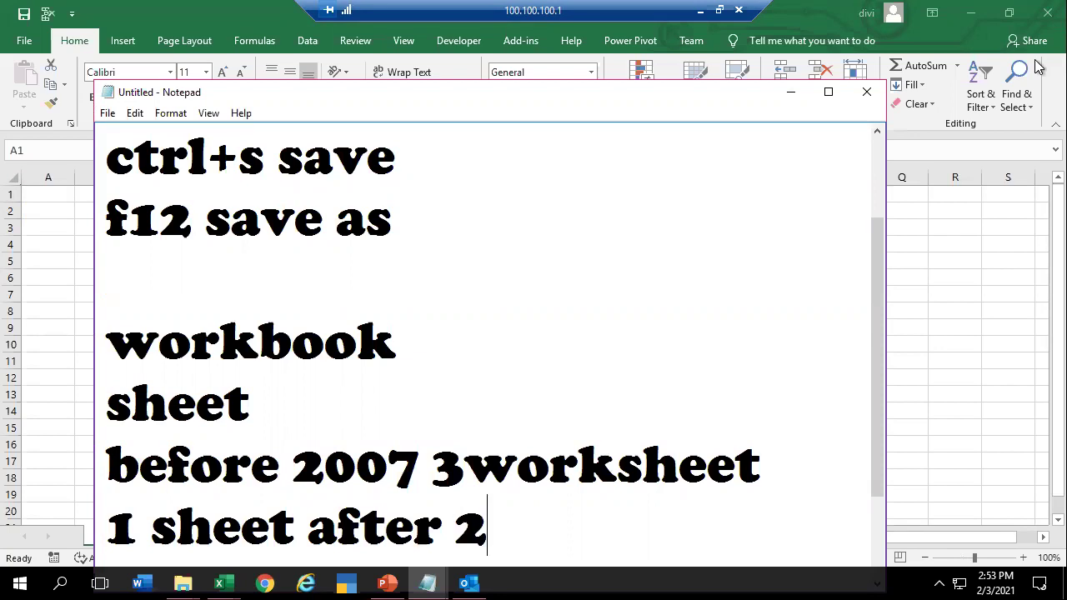
pyautogui.write('007')
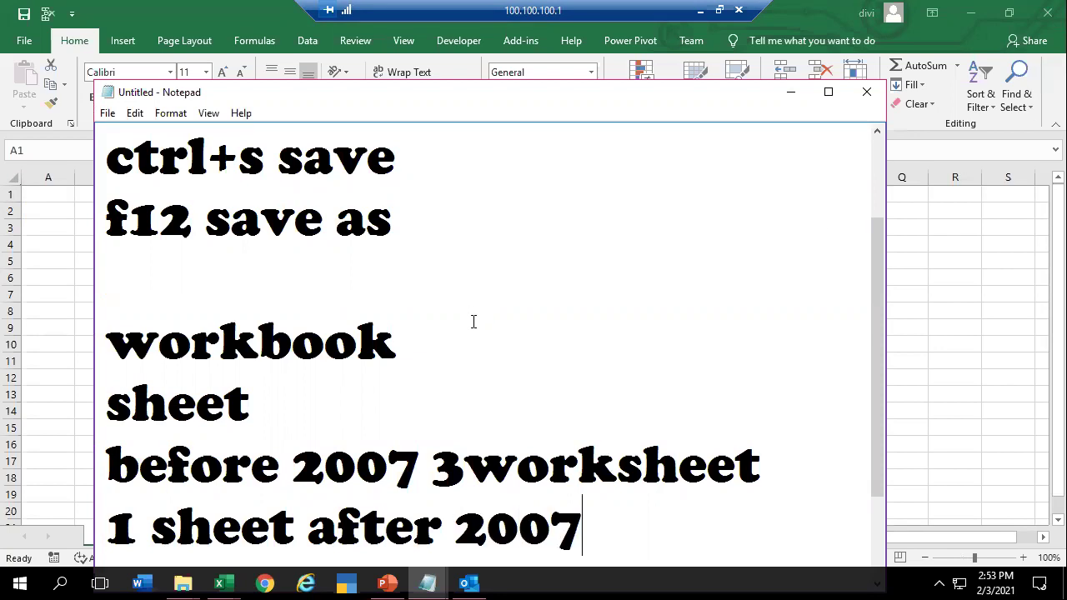
# Hide Notepad and add Sheet2 to the new workbook
pyautogui.click(791, 92)
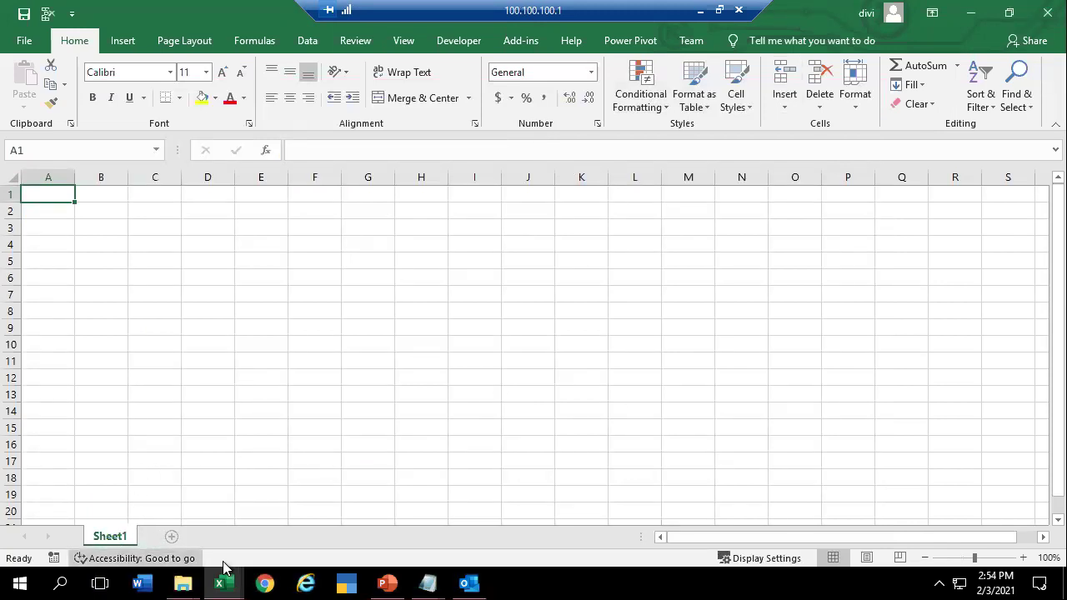
pyautogui.click(172, 538)
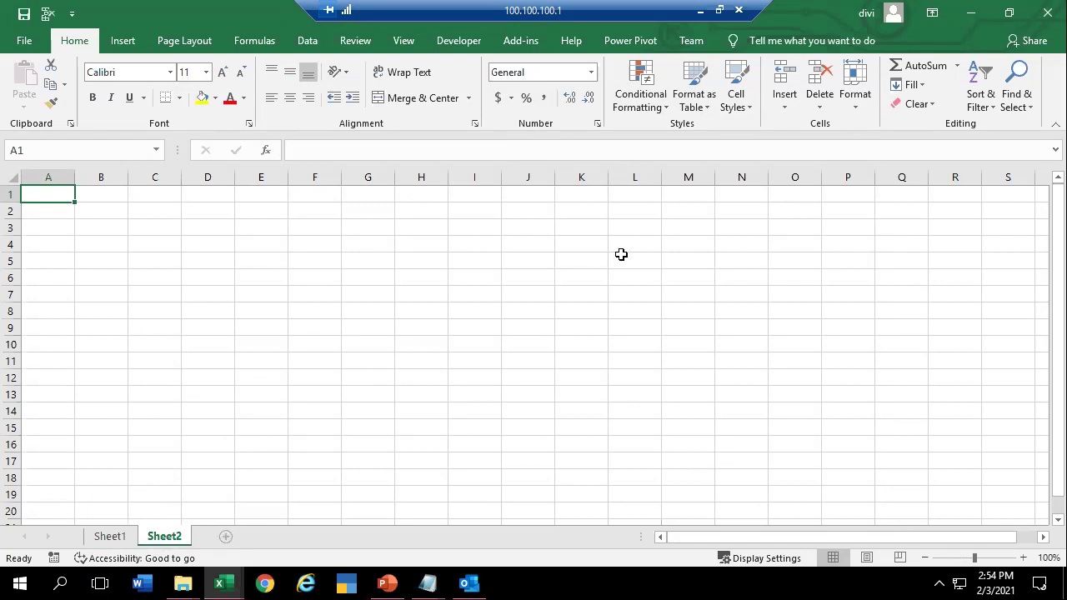
pyautogui.rightClick(105, 537)
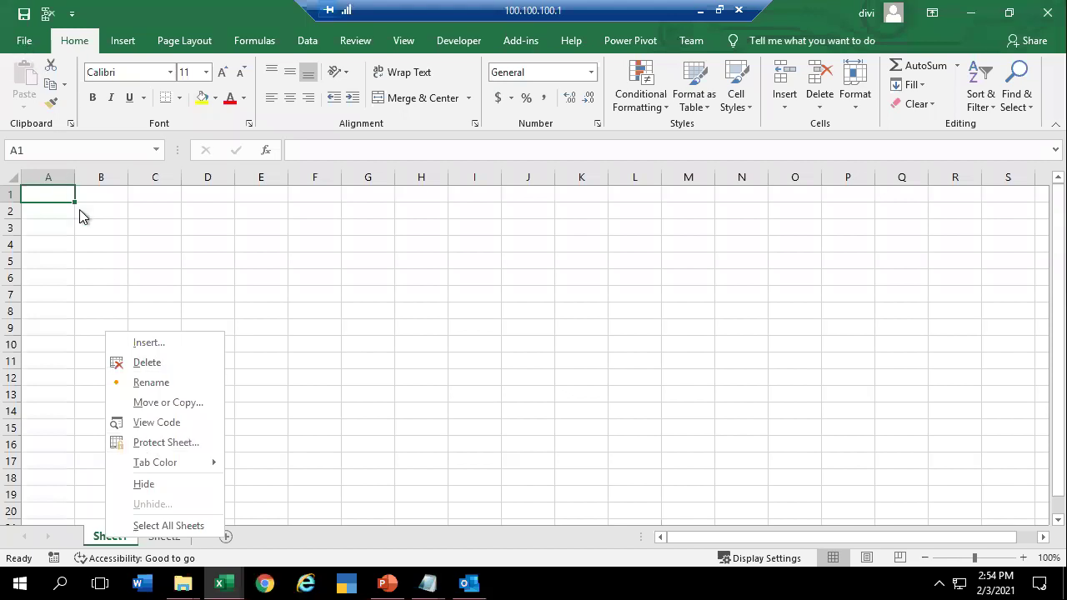
pyautogui.moveTo(155, 464)
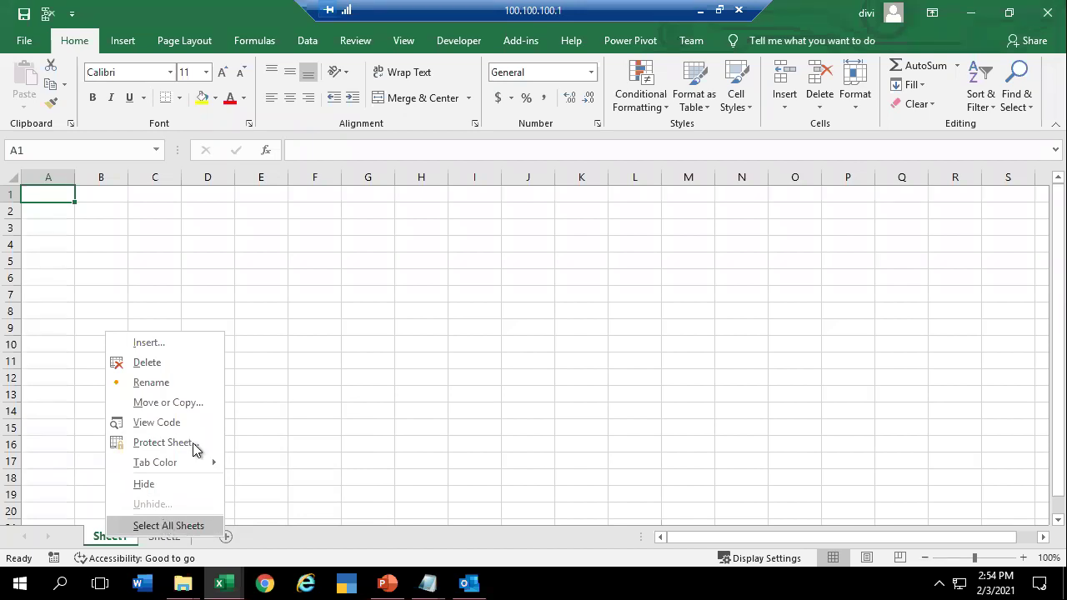
pyautogui.press('Escape')
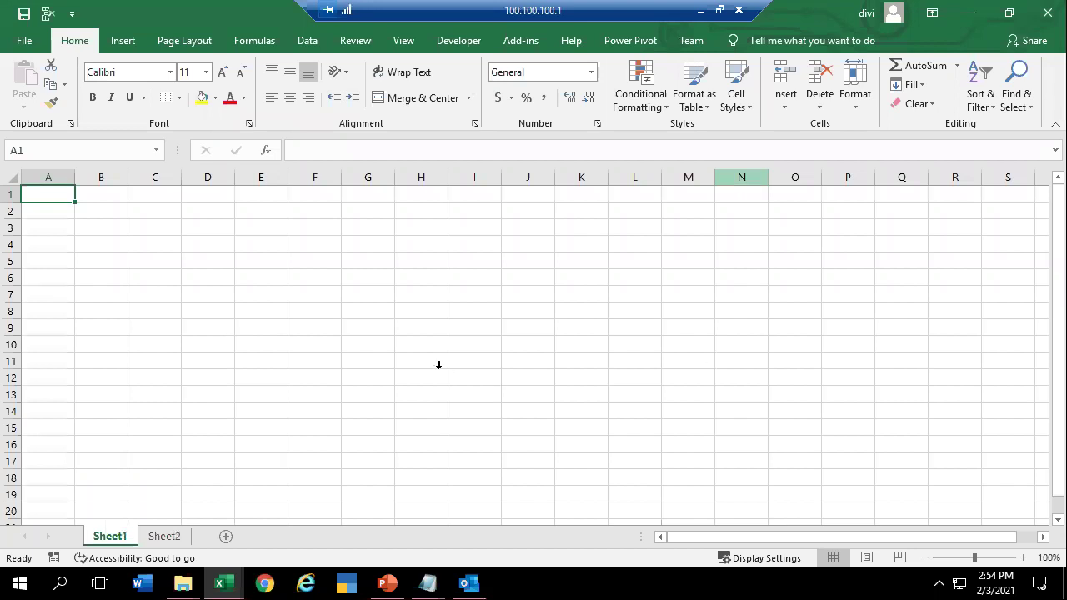
# Open the Insert dialog from the Sheet1 tab's menu
pyautogui.click(155, 344)
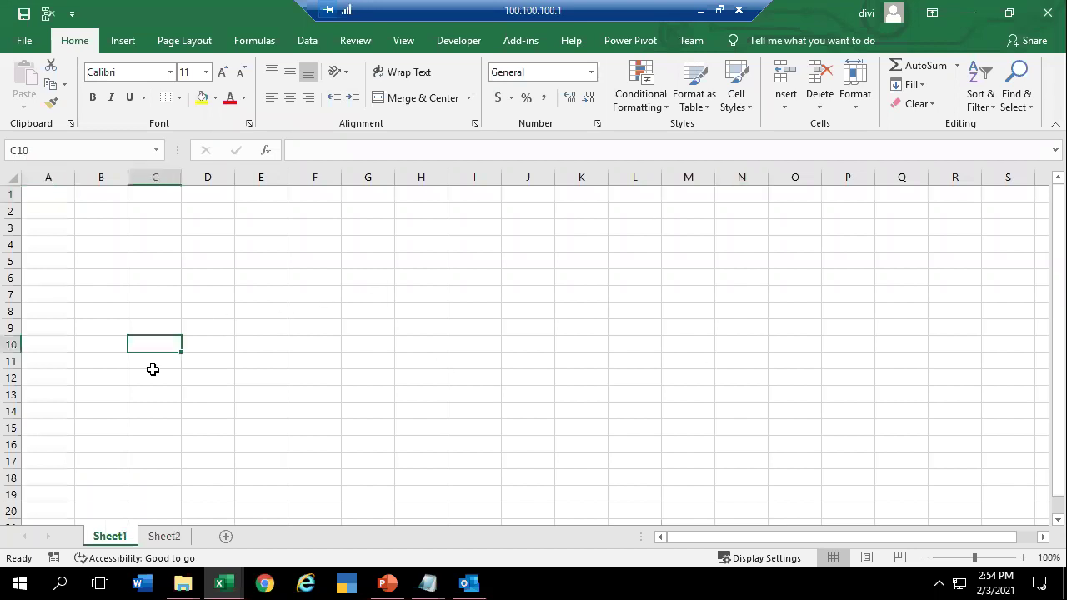
pyautogui.rightClick(101, 540)
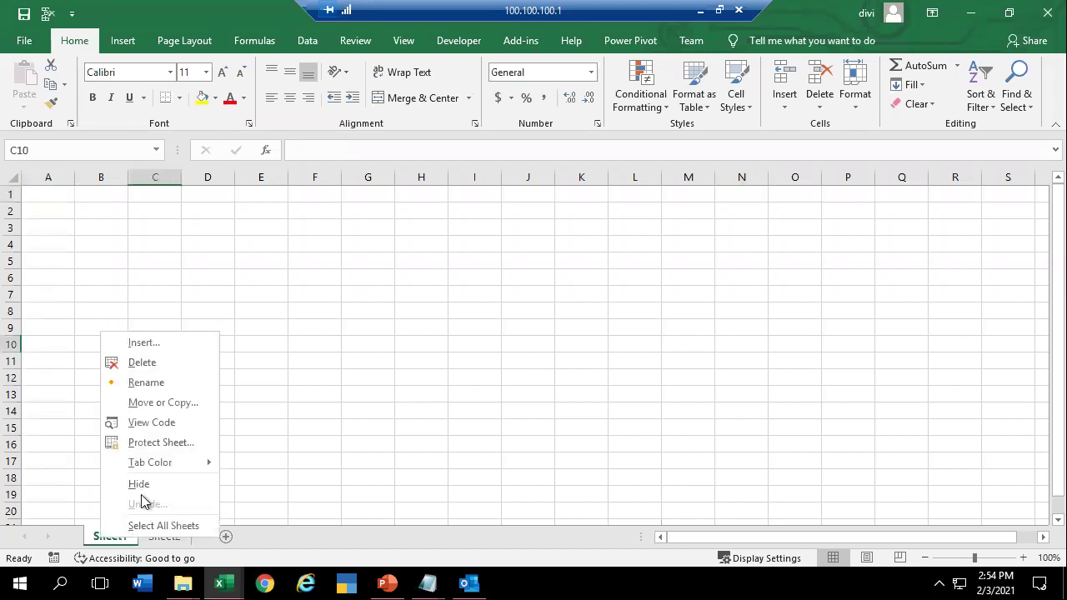
pyautogui.click(145, 345)
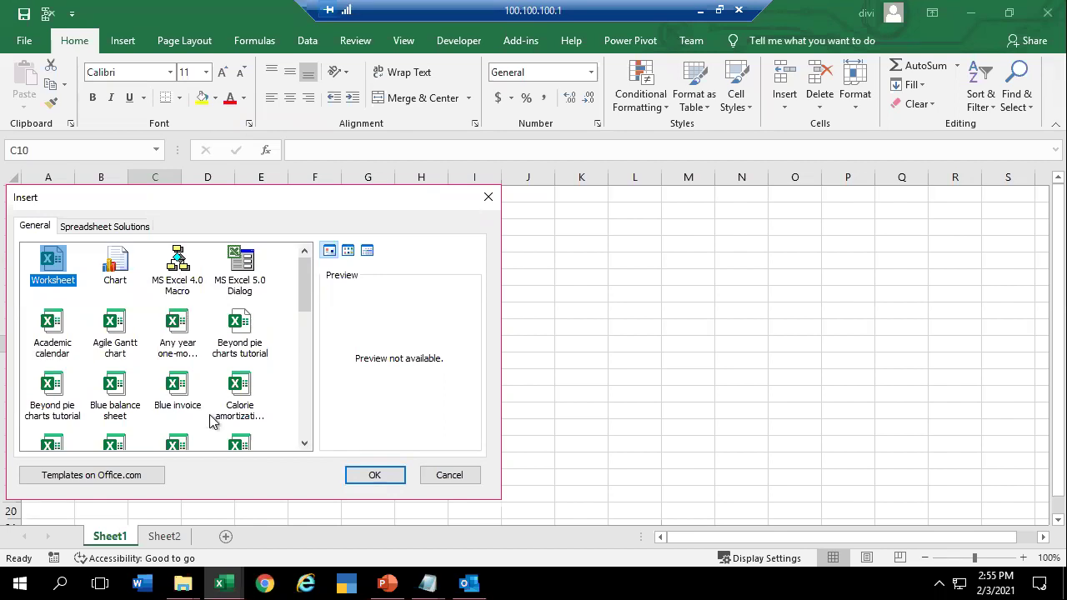
# Choose Chart in the Insert dialog's General tab to add the Chart1 sheet
pyautogui.scroll(-3, 211, 421)
pyautogui.scroll(3, 167, 391)
pyautogui.scroll(-2, 184, 384)
pyautogui.scroll(-1, 171, 375)
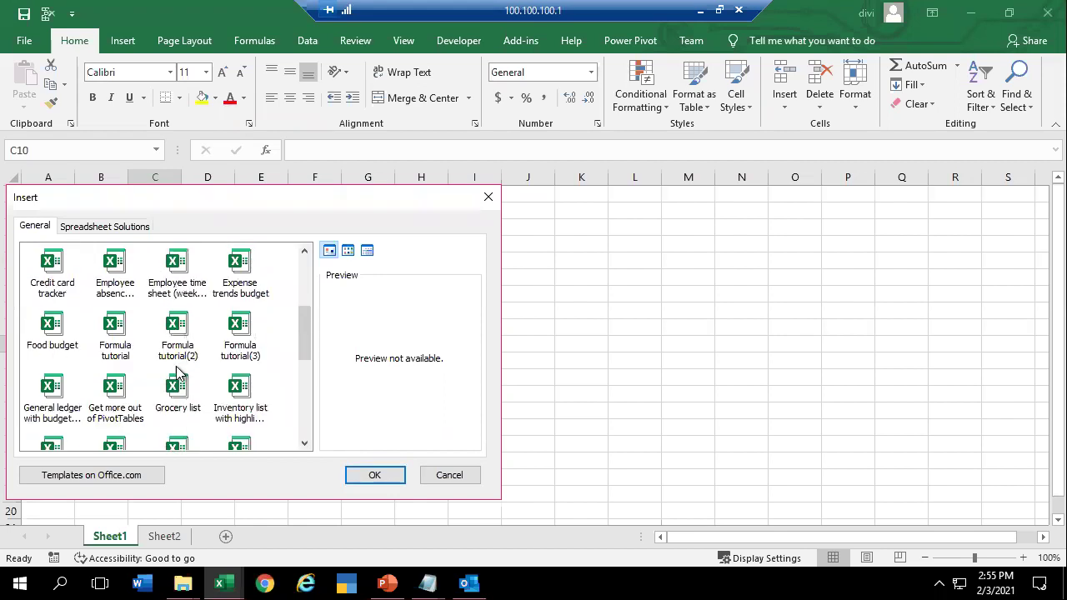
pyautogui.scroll(3, 150, 406)
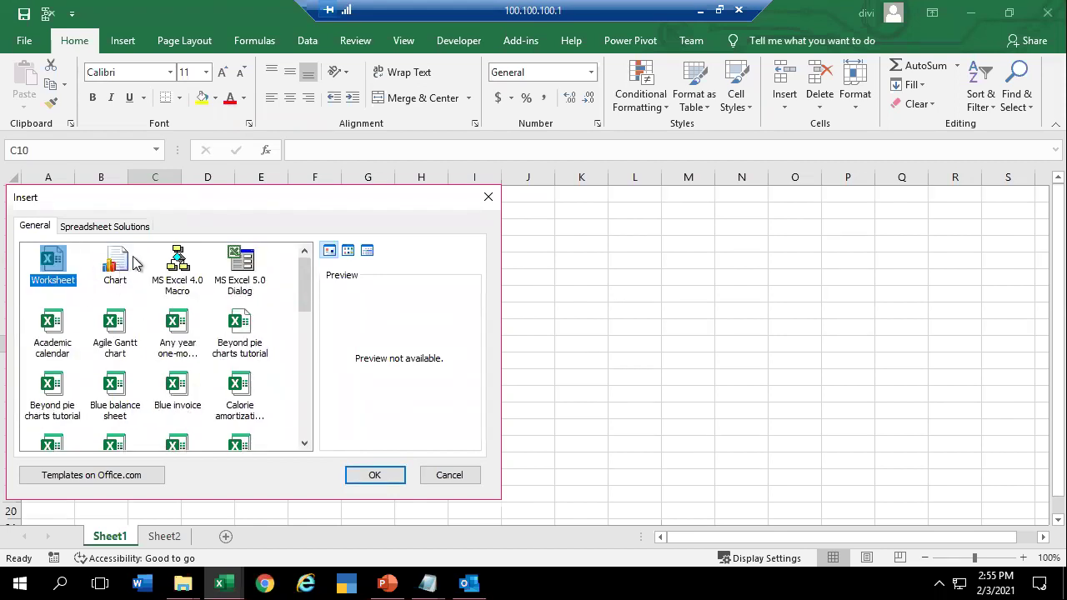
pyautogui.click(117, 272)
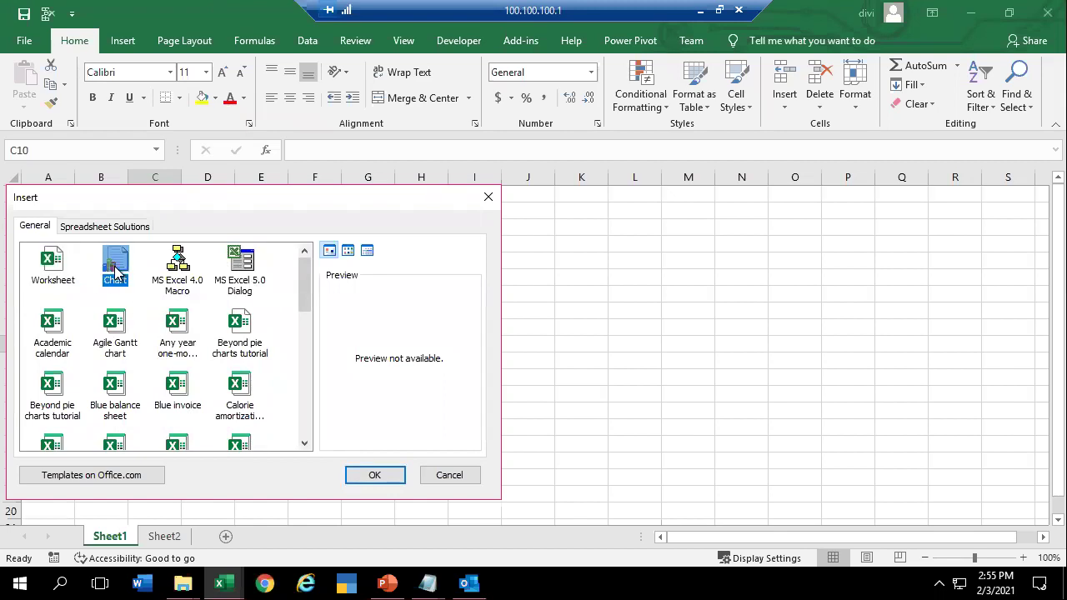
pyautogui.click(374, 474)
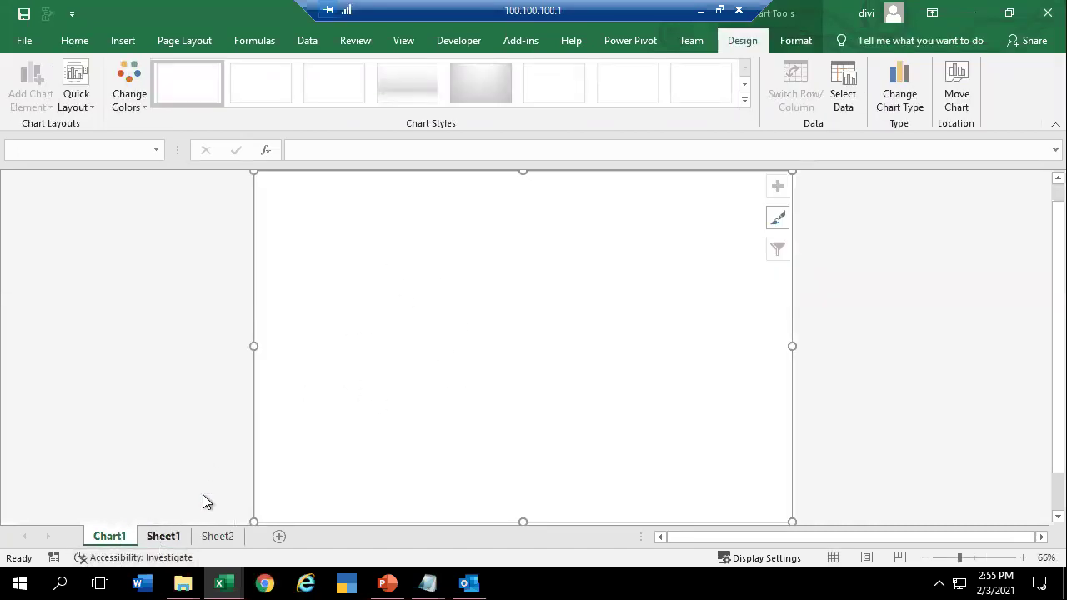
# Return to Sheet1, select cell C8 and look over the Sheet1 tab's menu
pyautogui.click(117, 46)
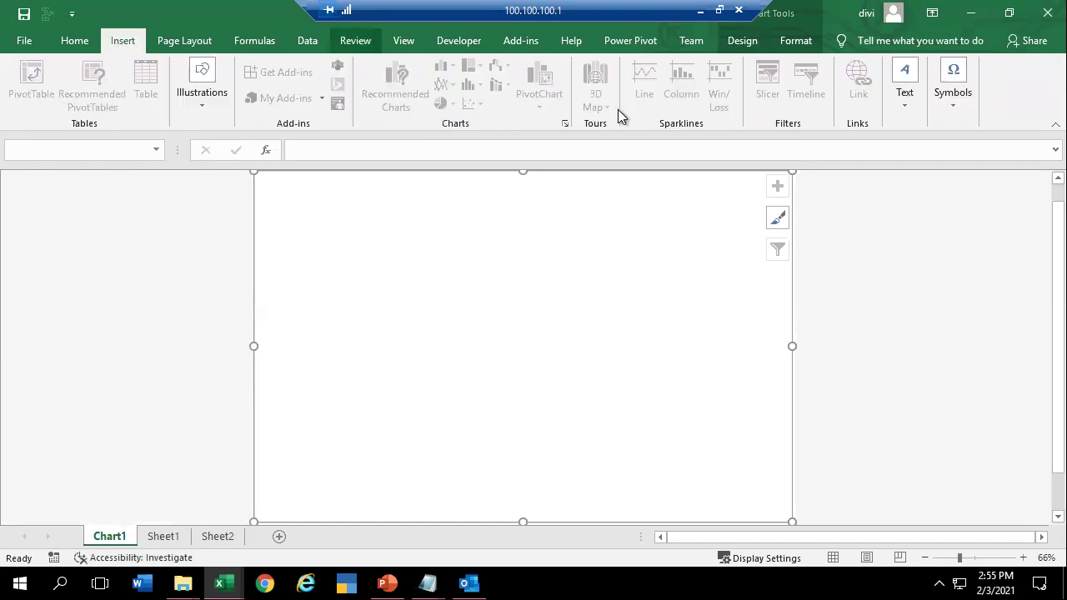
pyautogui.click(153, 540)
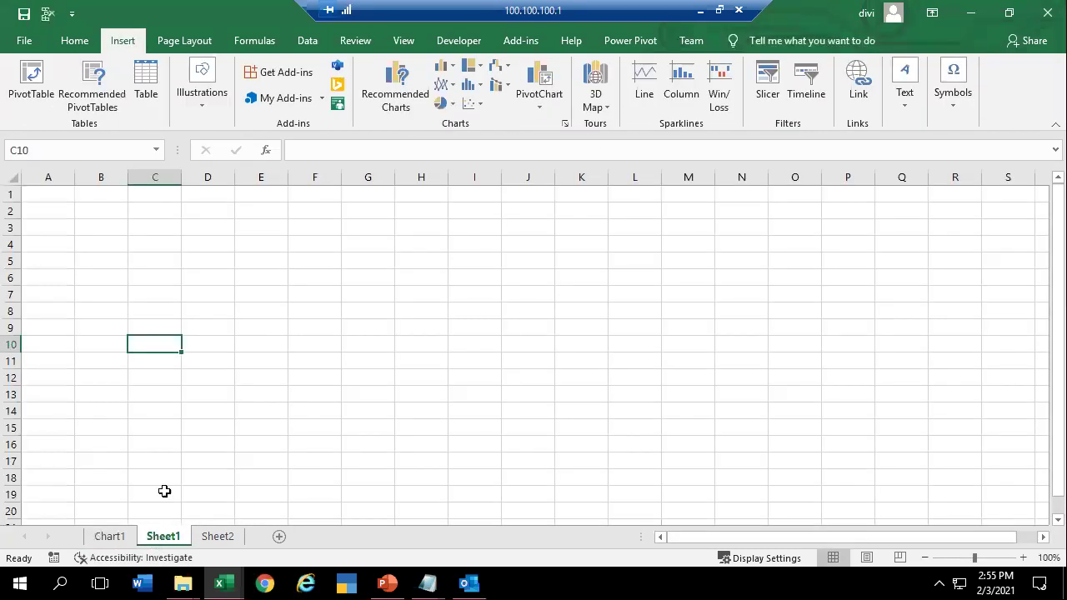
pyautogui.click(133, 305)
pyautogui.rightClick(166, 542)
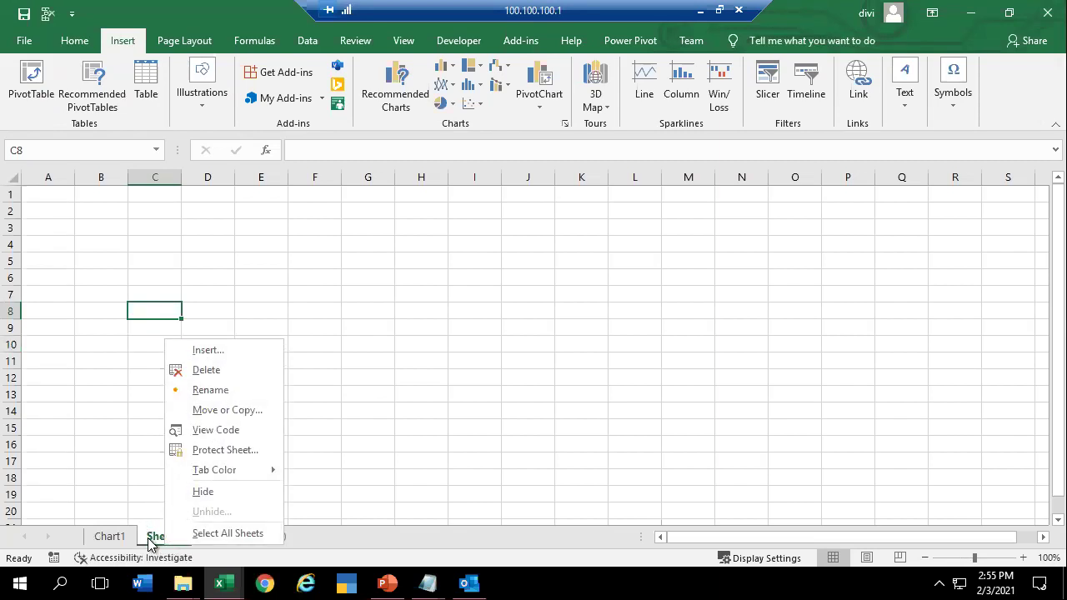
pyautogui.click(147, 540)
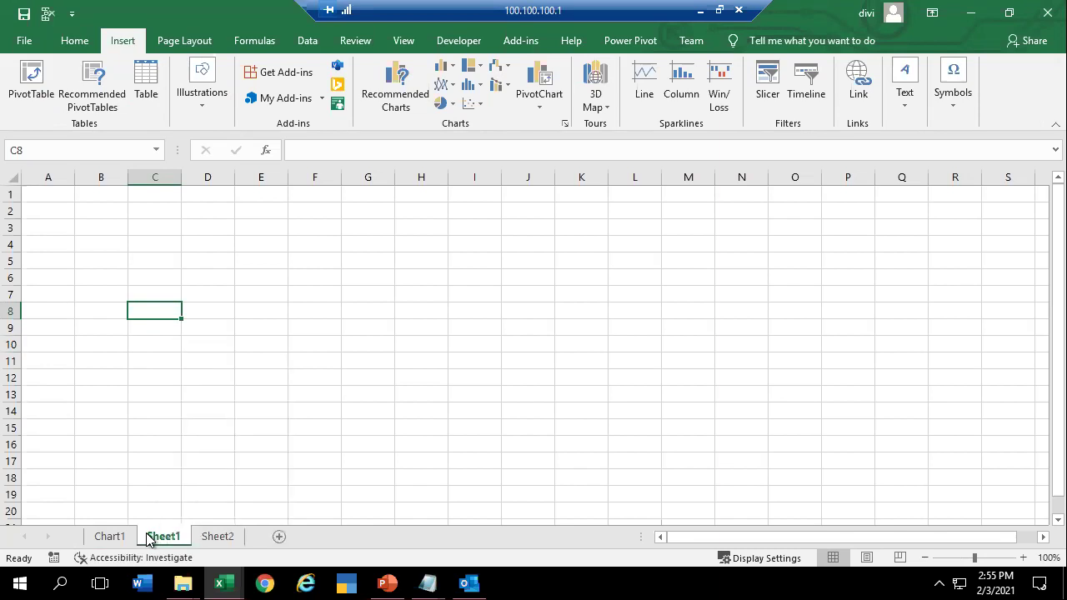
pyautogui.rightClick(149, 539)
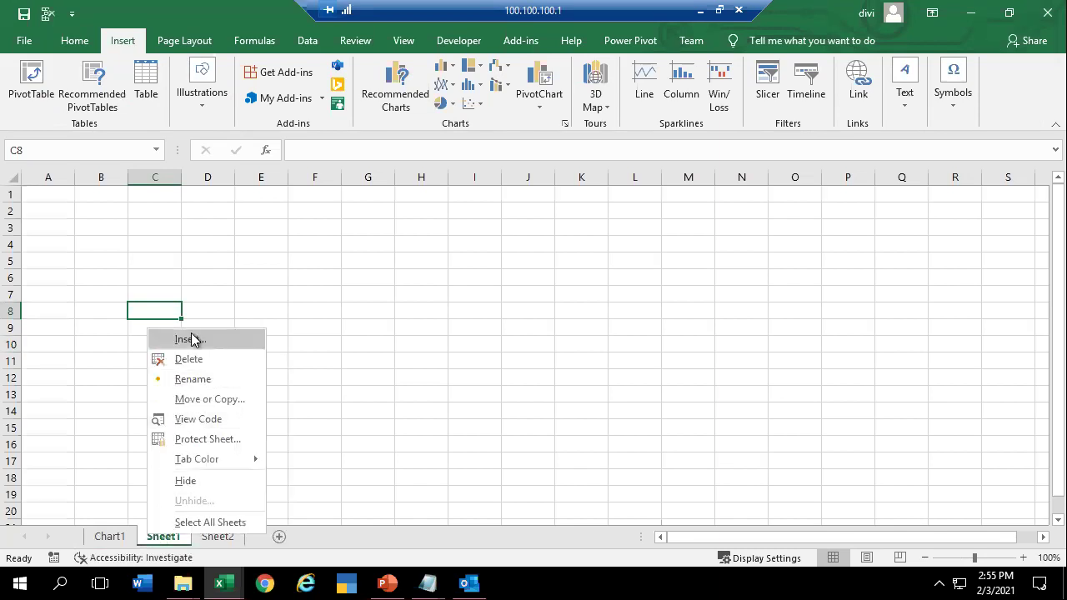
pyautogui.moveTo(200, 459)
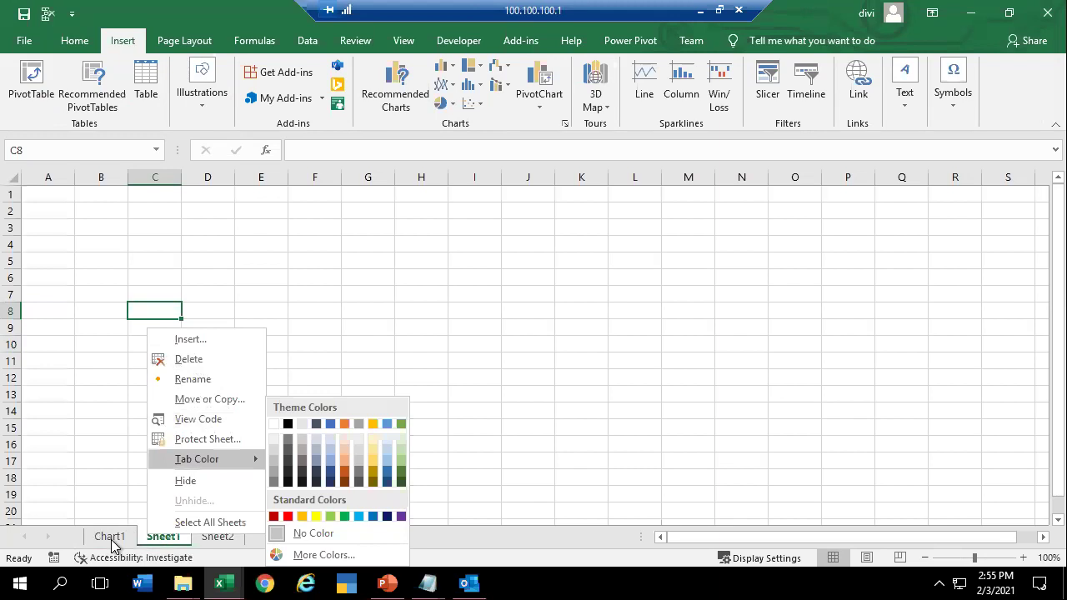
# Delete the Chart1 sheet and confirm the permanent deletion
pyautogui.rightClick(112, 541)
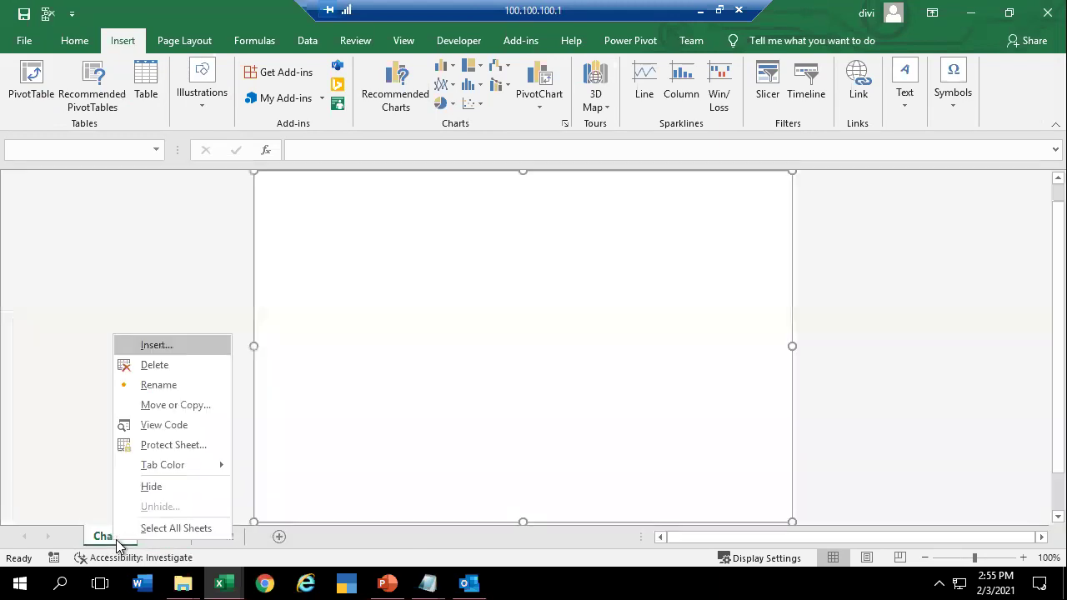
pyautogui.click(151, 368)
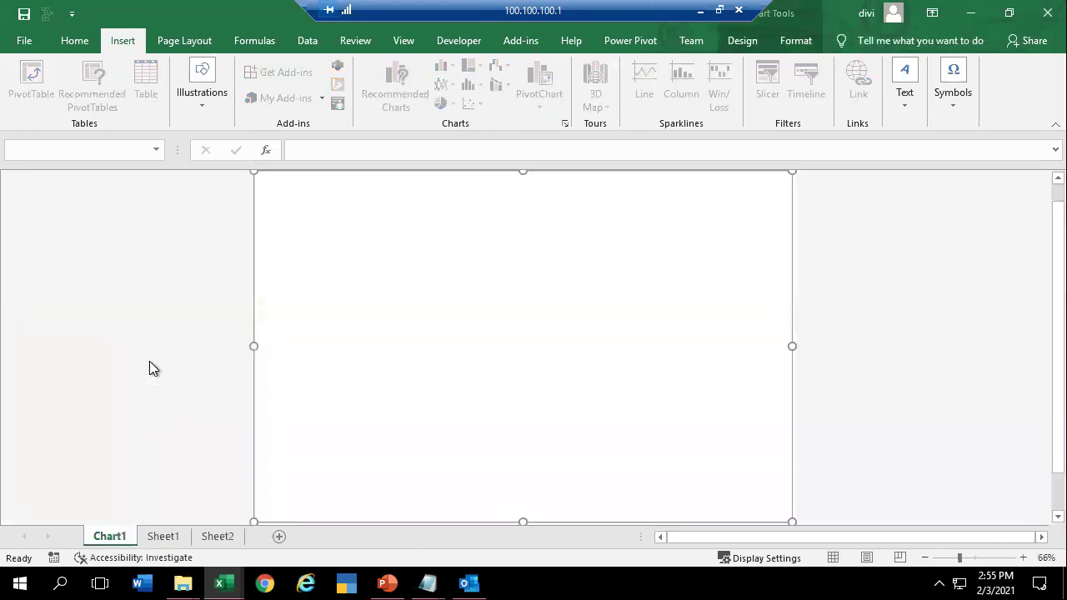
pyautogui.click(483, 343)
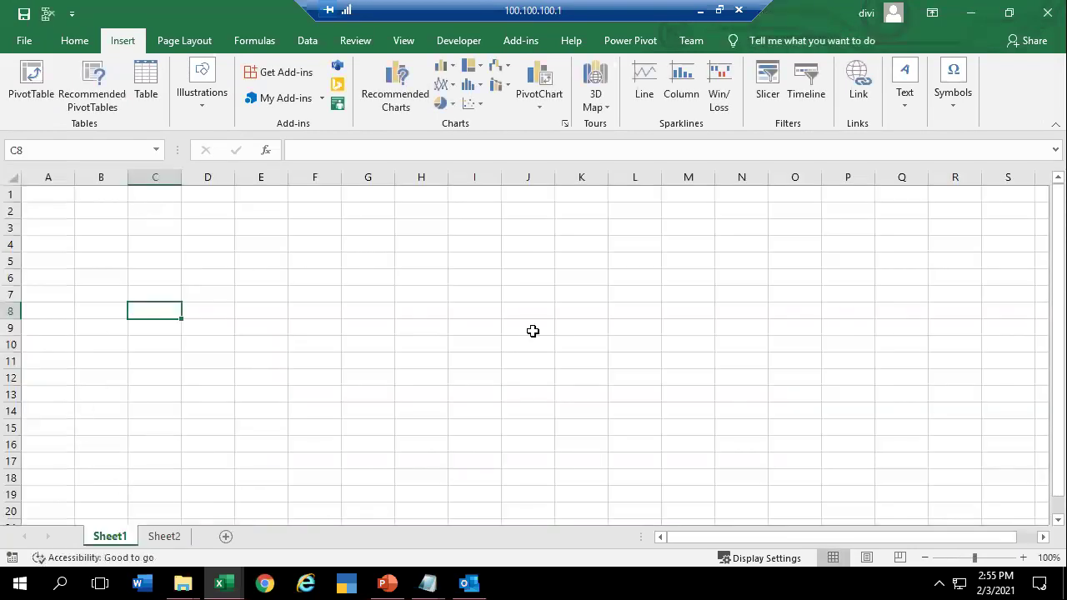
pyautogui.rightClick(108, 536)
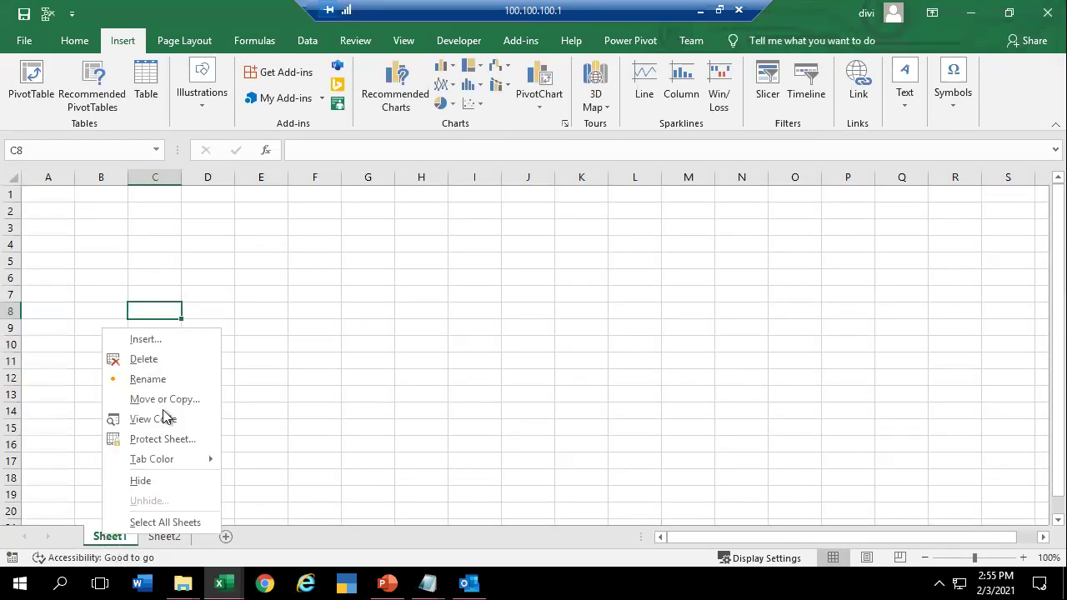
pyautogui.rightClick(93, 535)
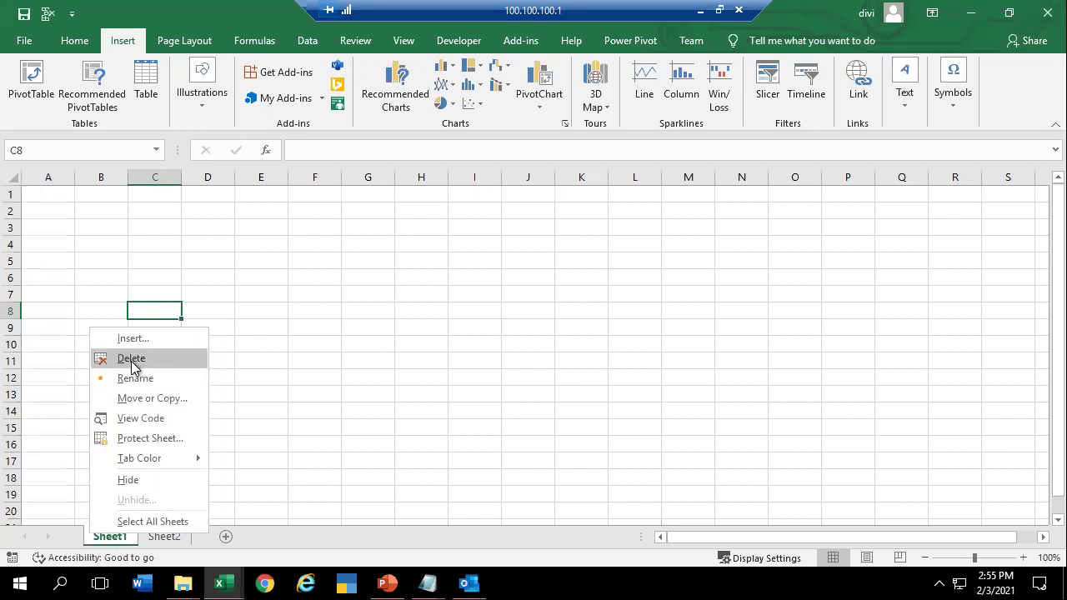
# Delete Sheet1 and rename Sheet2 to marks1
pyautogui.click(131, 360)
pyautogui.rightClick(108, 542)
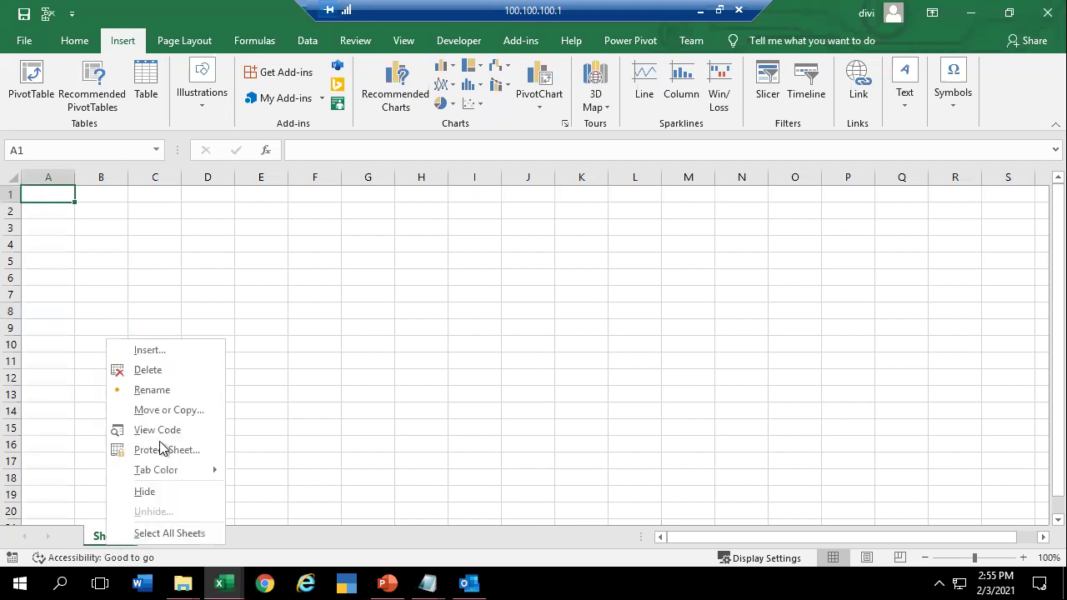
pyautogui.click(140, 391)
pyautogui.press('BackSpace')
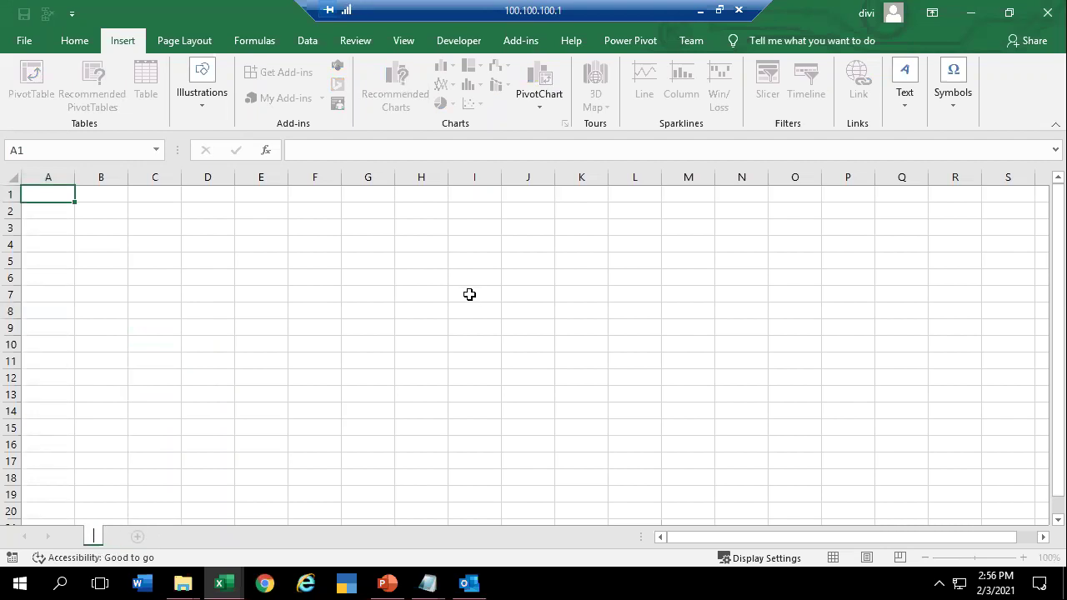
pyautogui.write('marks1')
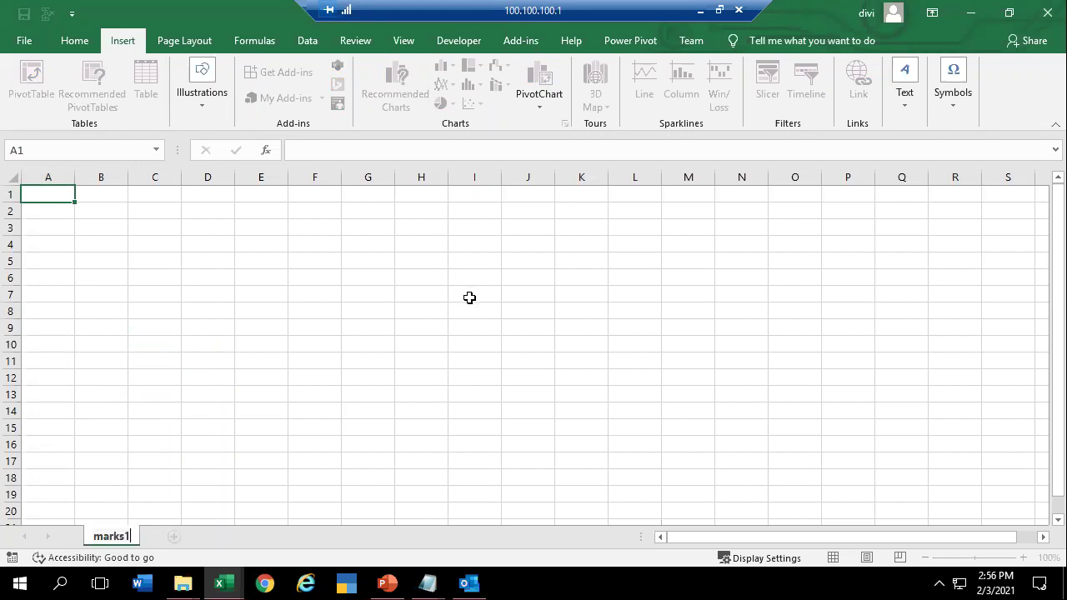
pyautogui.click(176, 537)
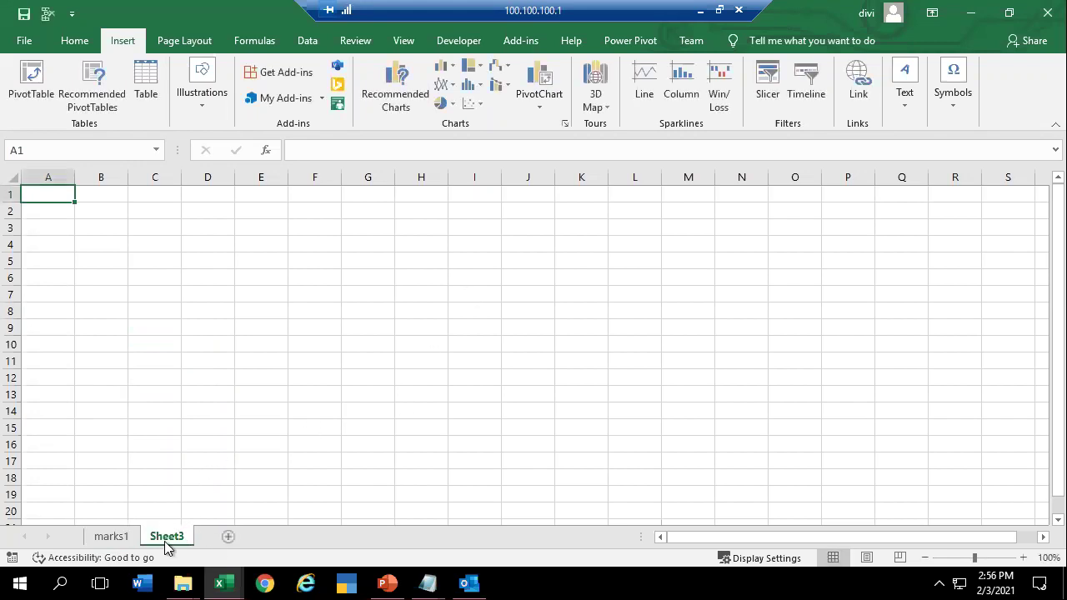
# Rename the new Sheet3 to marks2
pyautogui.doubleClick(168, 538)
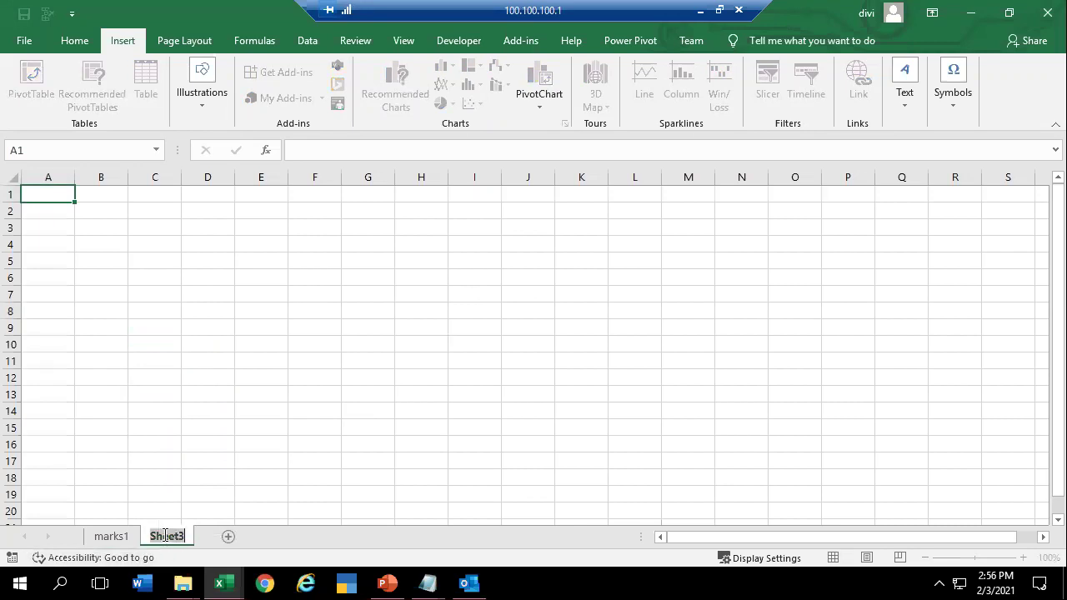
pyautogui.rightClick(190, 538)
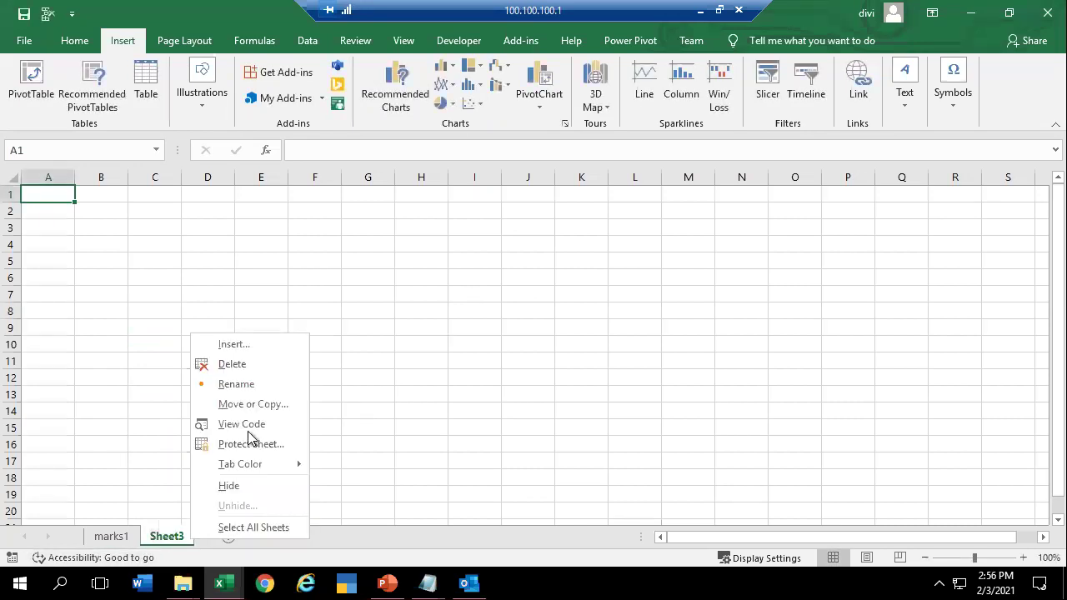
pyautogui.click(184, 541)
pyautogui.doubleClick(185, 538)
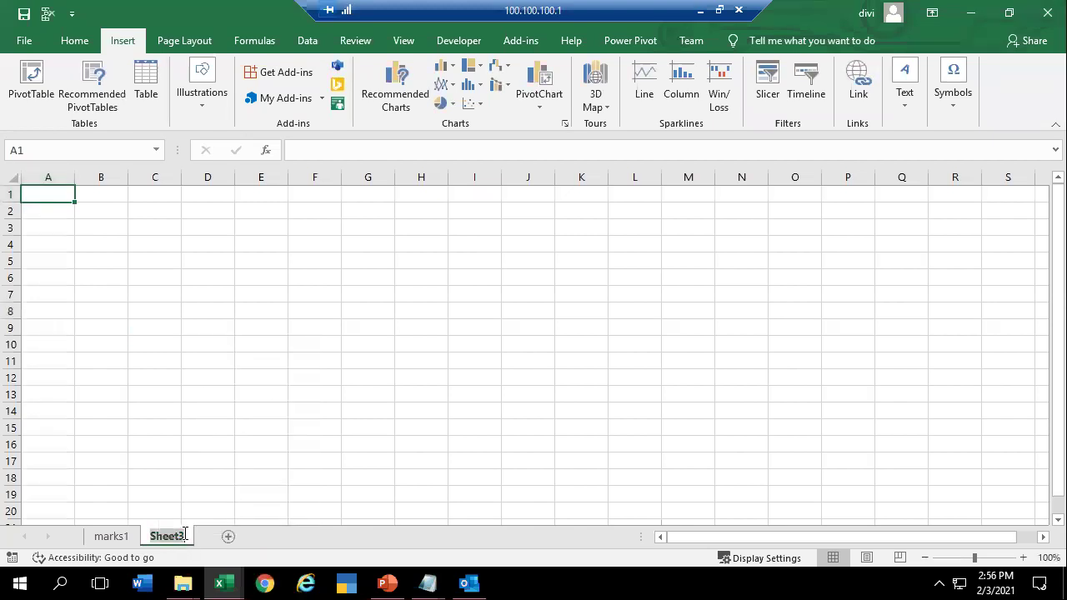
pyautogui.press('BackSpace')
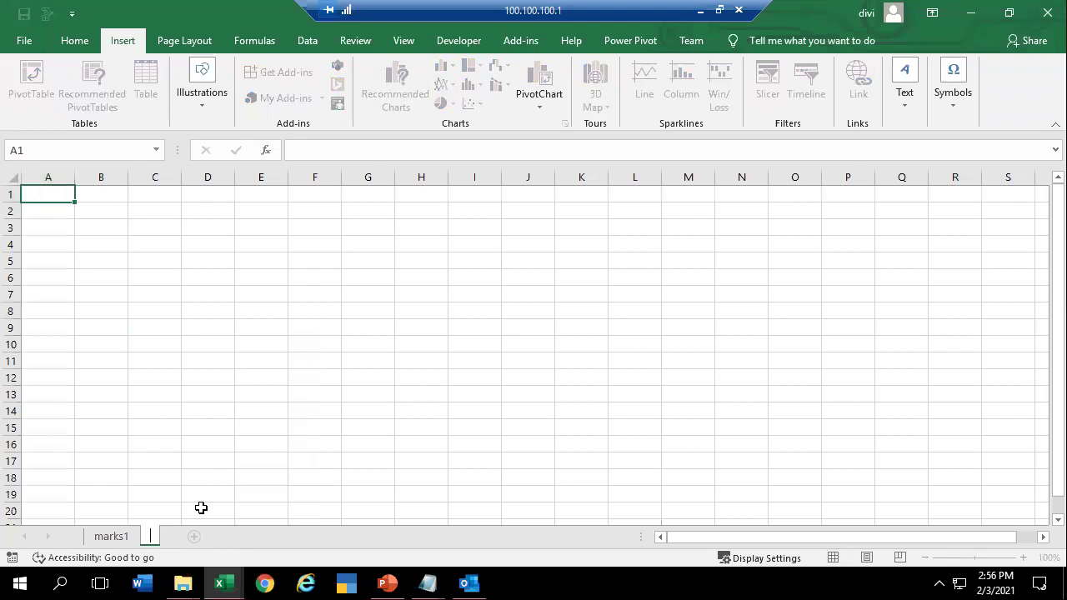
pyautogui.write('marks2')
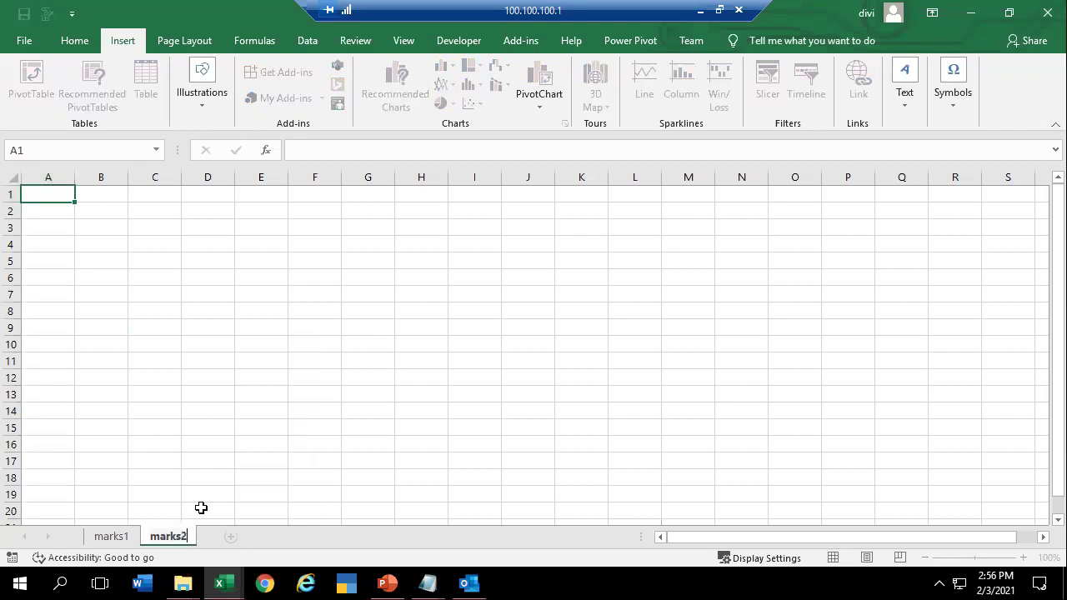
pyautogui.press('Return')
# Add another sheet and name it marks3
pyautogui.click(236, 543)
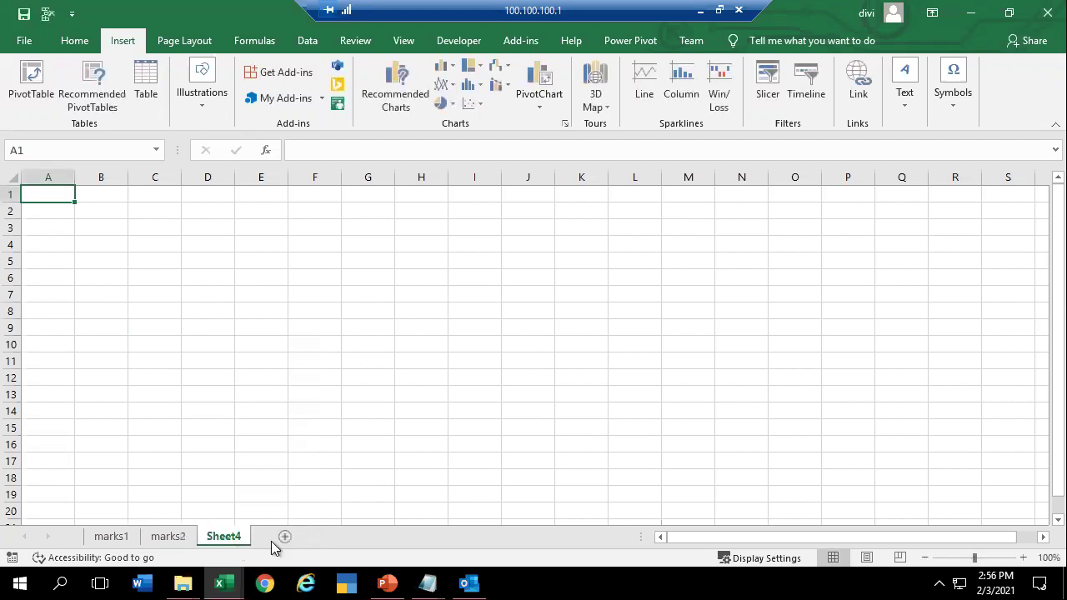
pyautogui.doubleClick(233, 536)
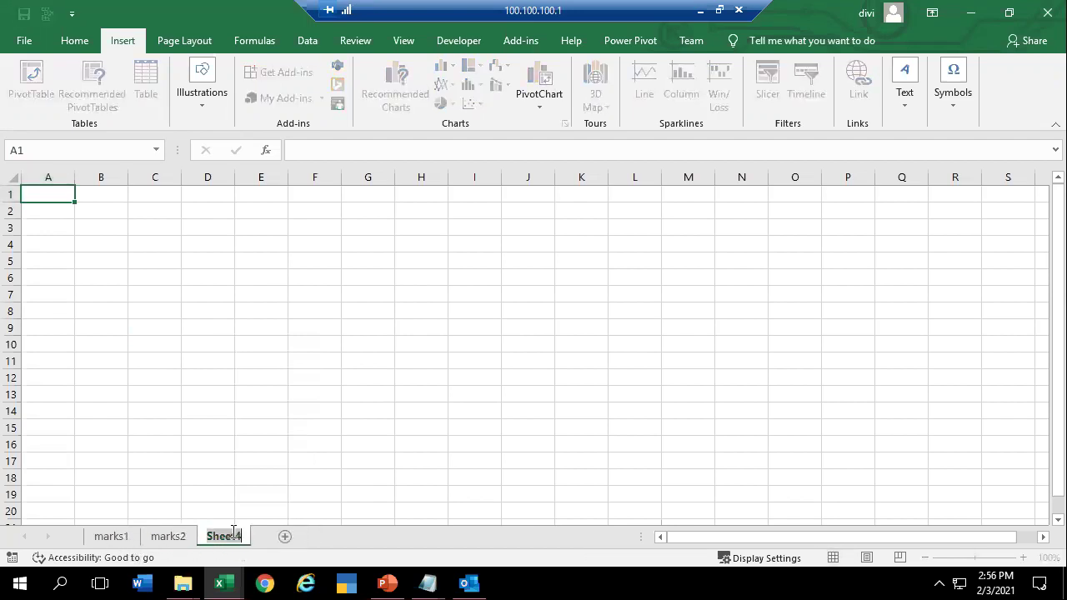
pyautogui.write('marks3')
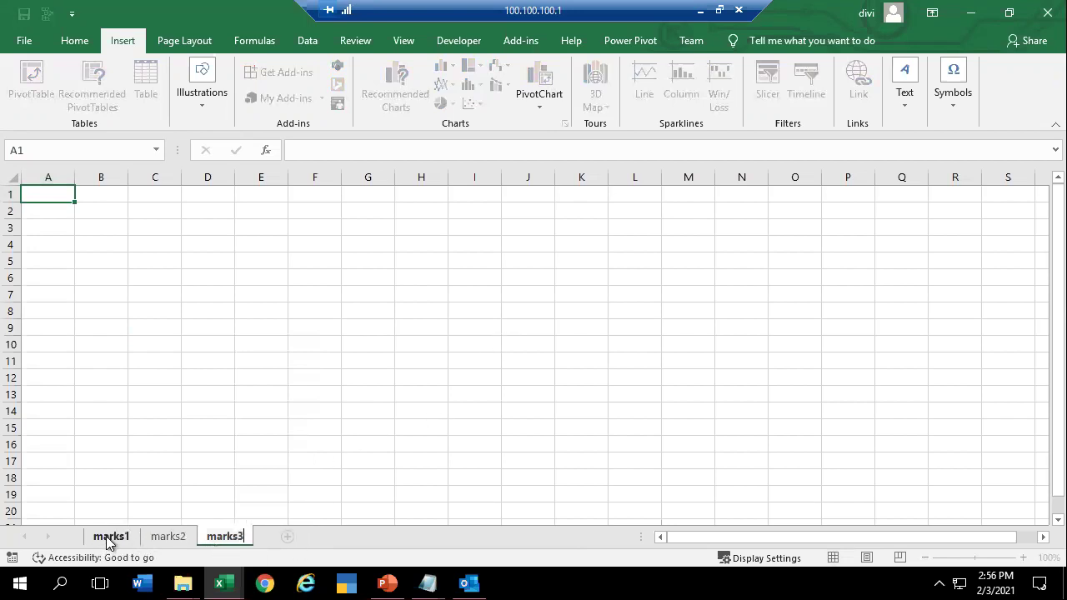
# Select the marks1 tab and group marks2 together with it
pyautogui.rightClick(106, 536)
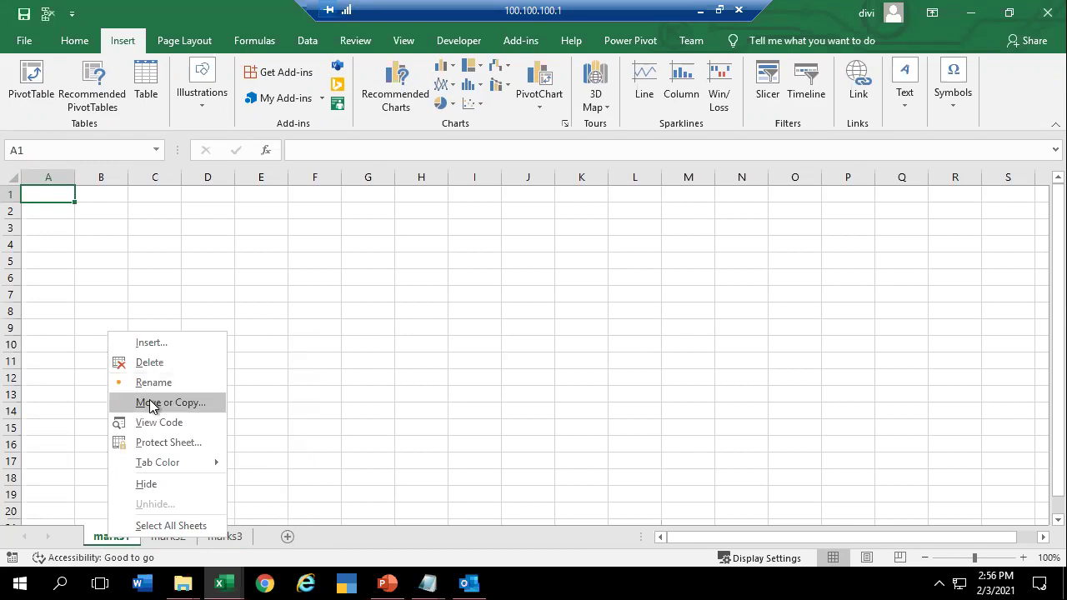
pyautogui.click(278, 435)
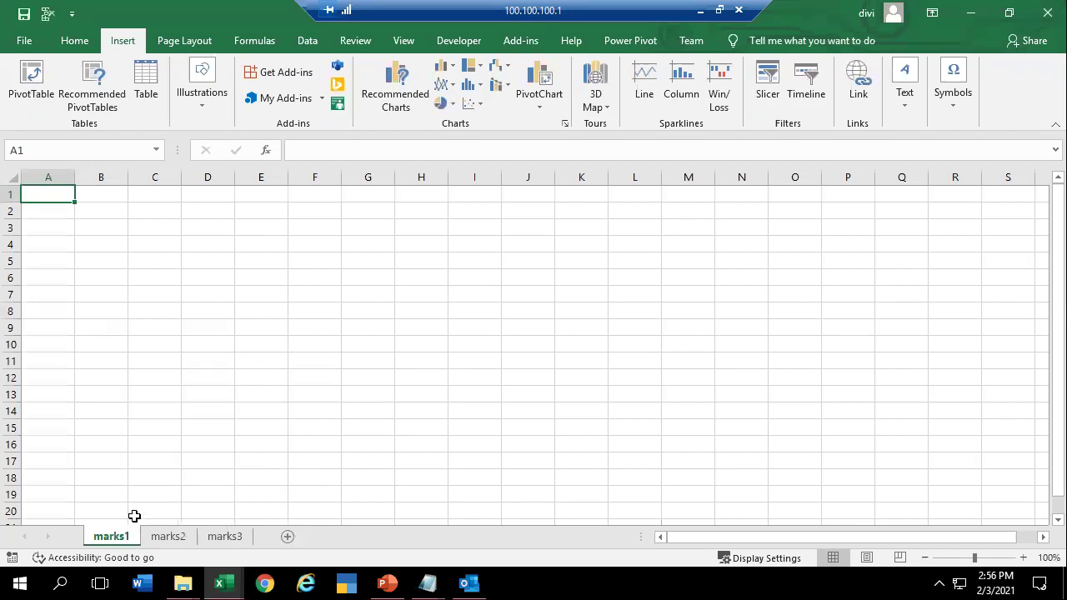
pyautogui.click(114, 538)
pyautogui.keyDown('ctrl'); pyautogui.click(180, 542); pyautogui.keyUp('ctrl')
# Move marks1 before marks3 using Move or Copy
pyautogui.rightClick(122, 538)
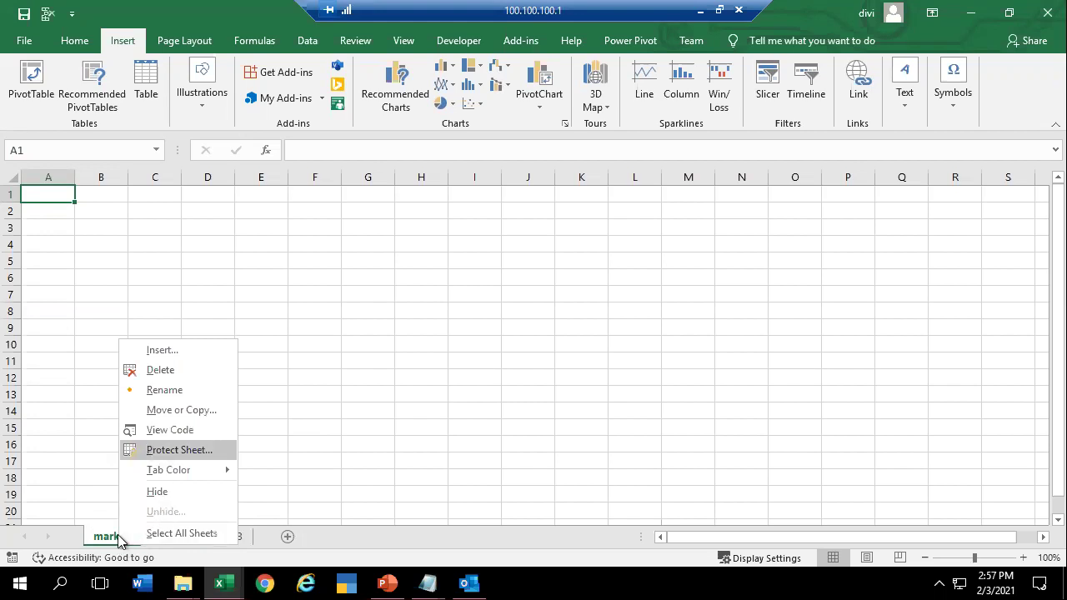
pyautogui.click(106, 537)
pyautogui.rightClick(107, 538)
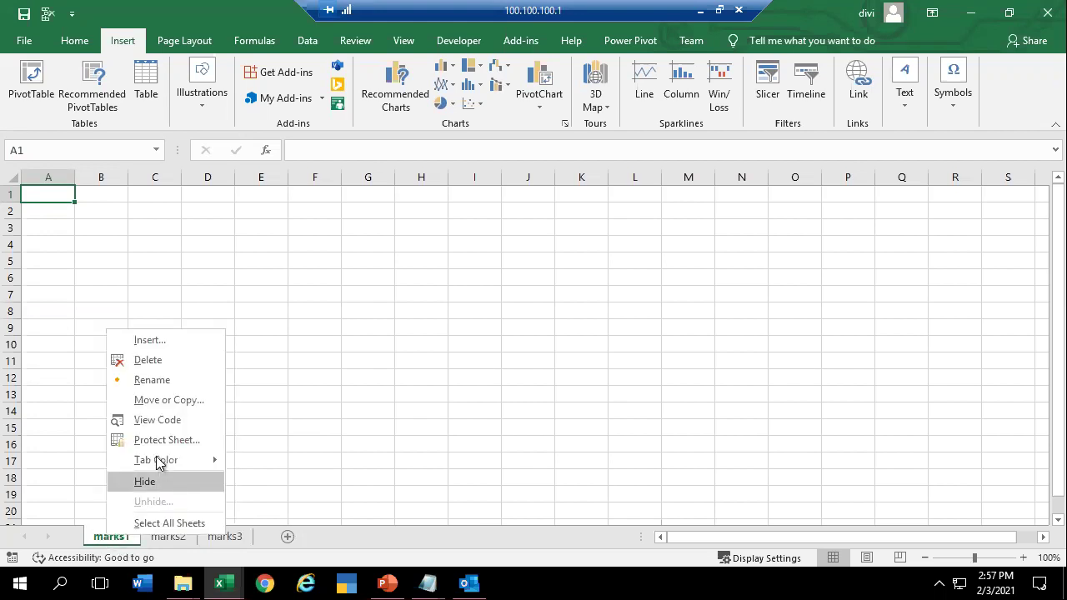
pyautogui.click(161, 404)
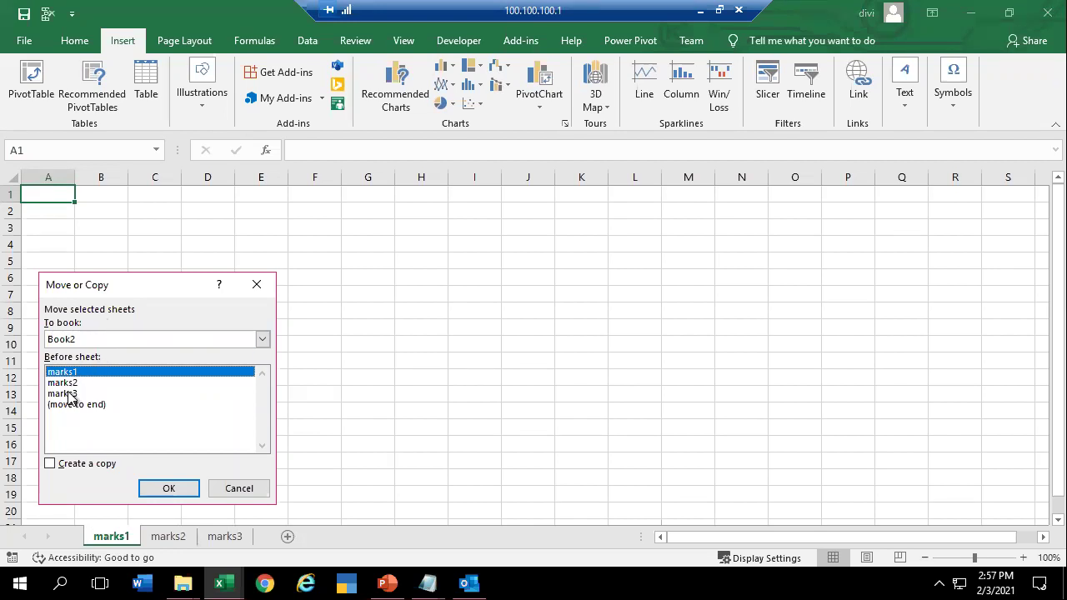
pyautogui.click(70, 397)
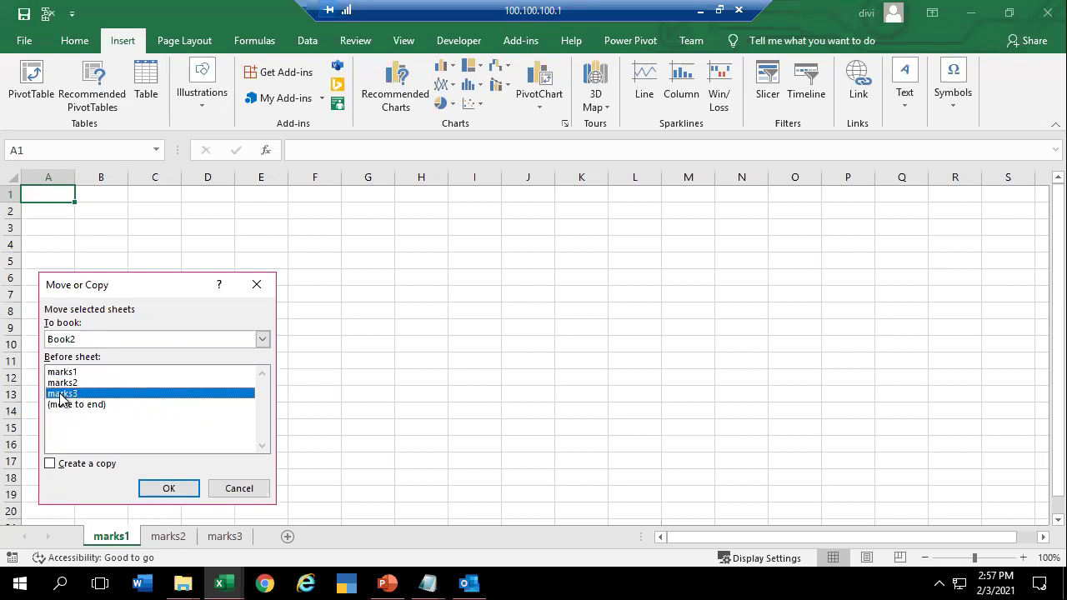
pyautogui.click(168, 493)
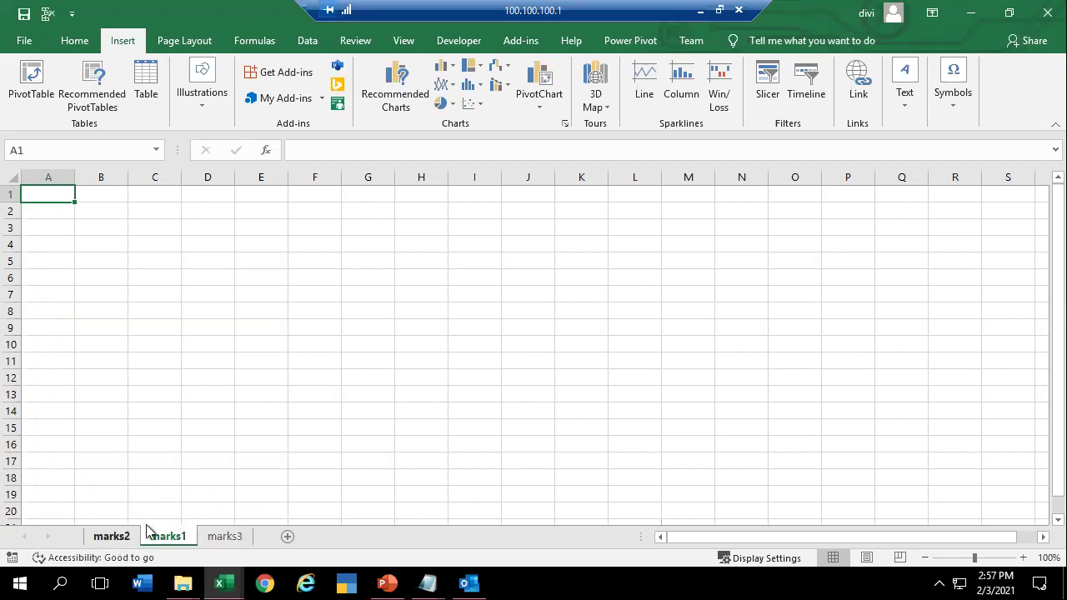
# Move marks3 before marks1 using Move or Copy
pyautogui.rightClick(224, 538)
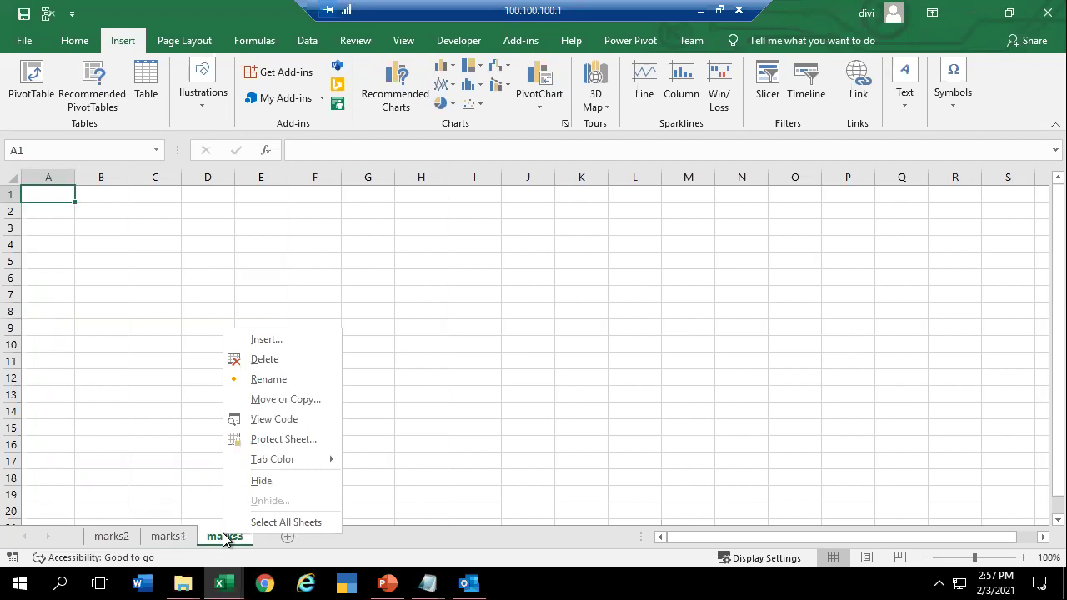
pyautogui.click(276, 402)
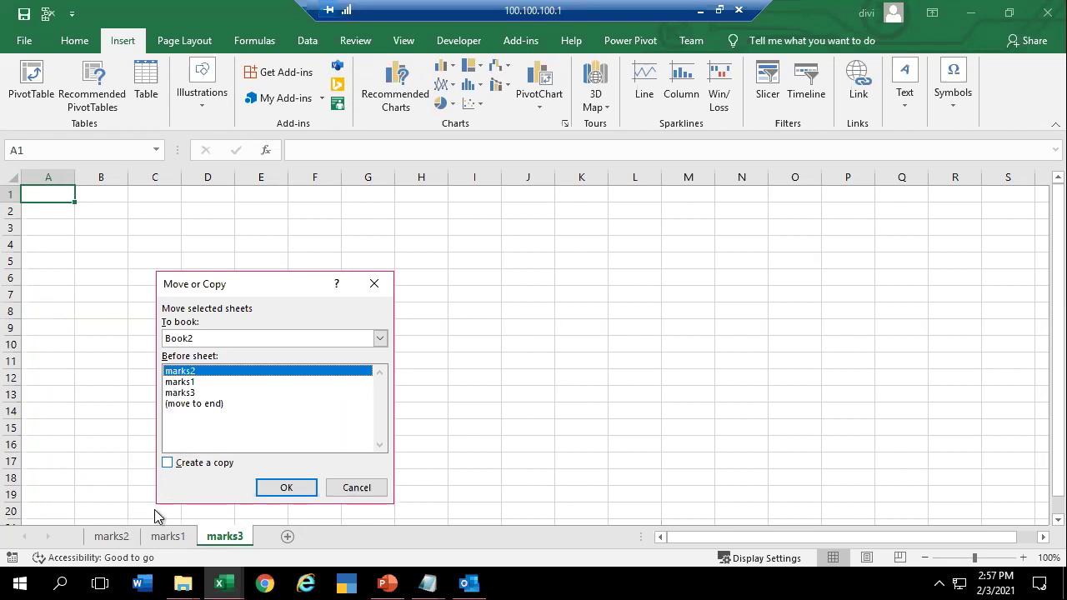
pyautogui.click(180, 383)
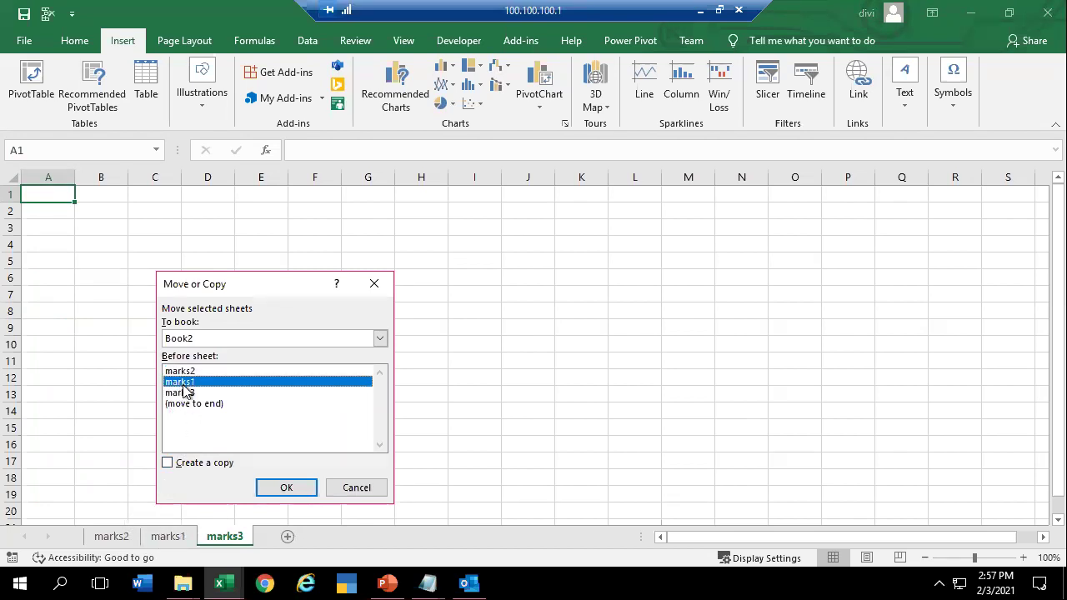
pyautogui.click(286, 486)
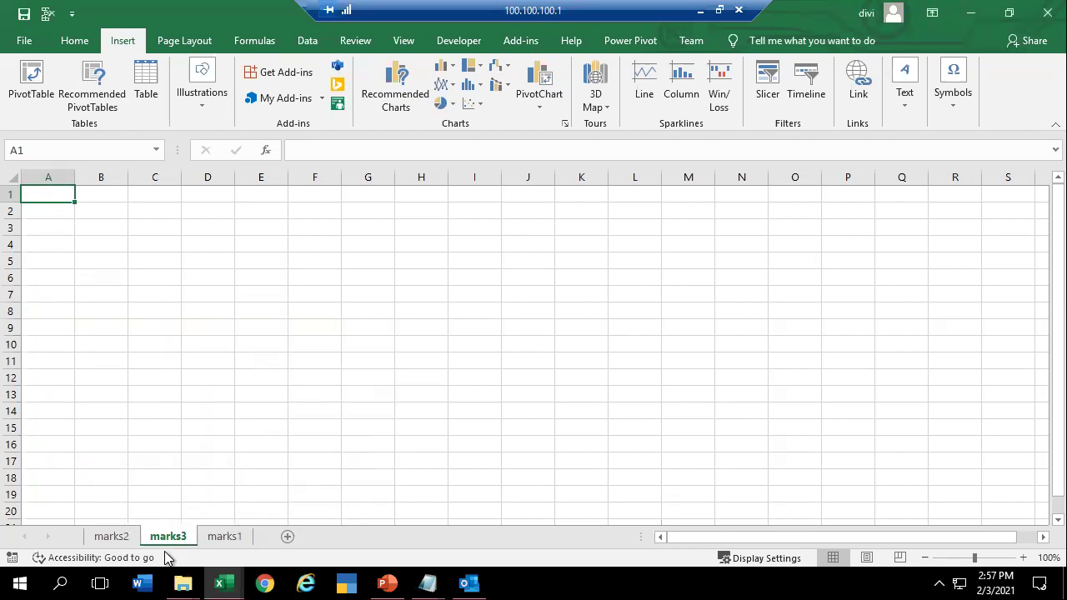
# Open Protect Sheet and Tab Color for marks2 and dismiss both without changes
pyautogui.rightClick(118, 536)
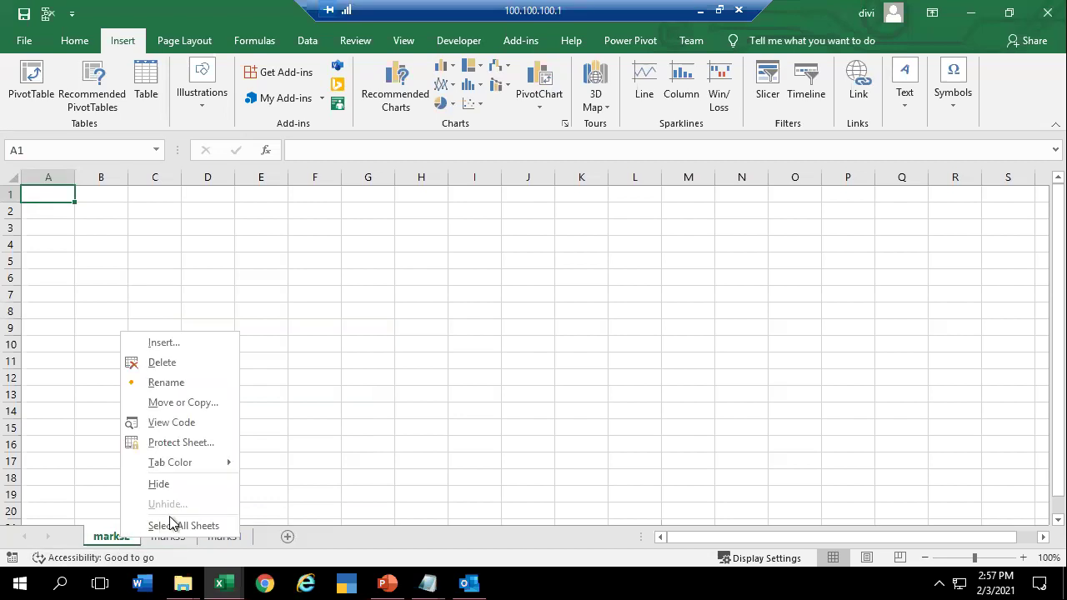
pyautogui.click(178, 442)
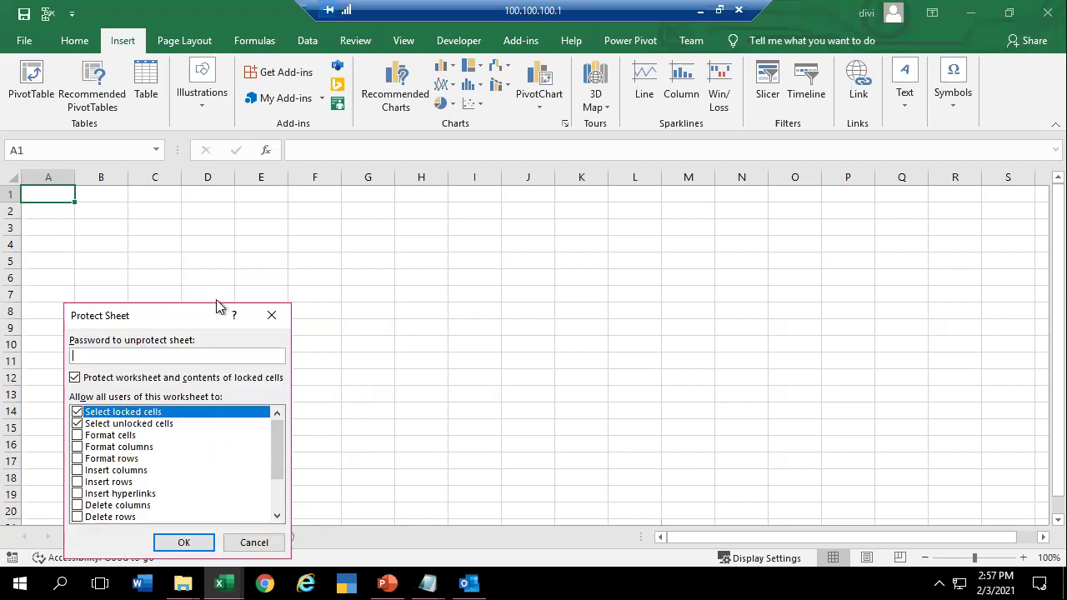
pyautogui.click(265, 322)
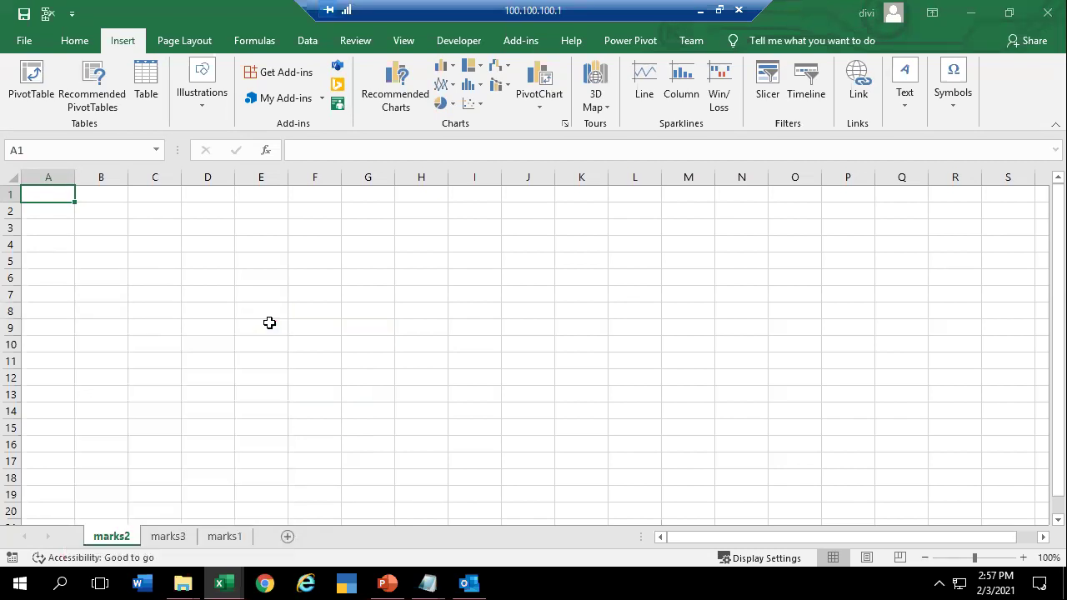
pyautogui.rightClick(121, 536)
pyautogui.moveTo(171, 460)
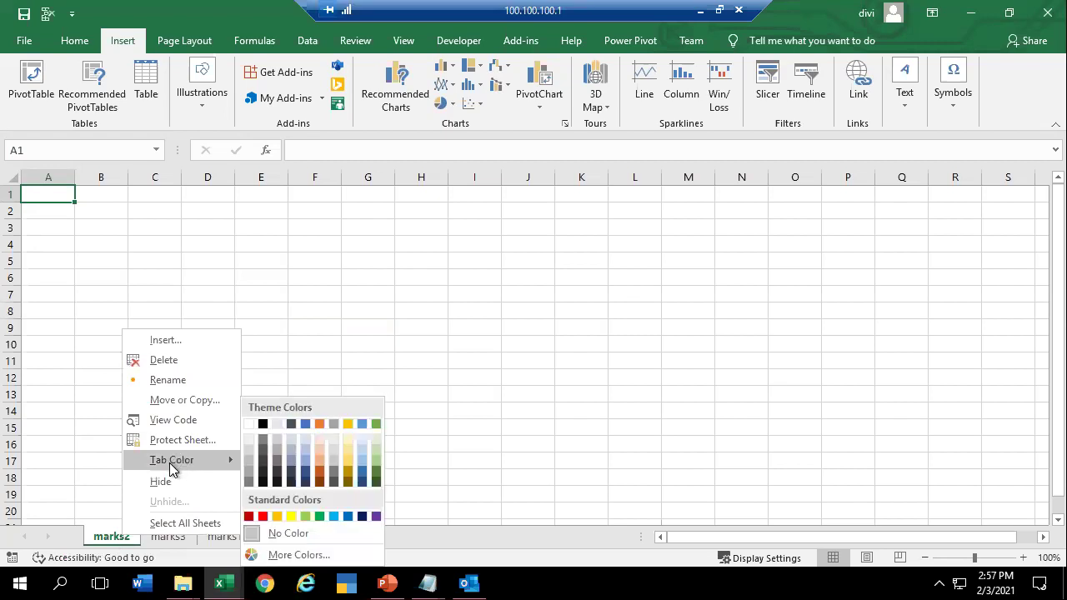
pyautogui.click(471, 385)
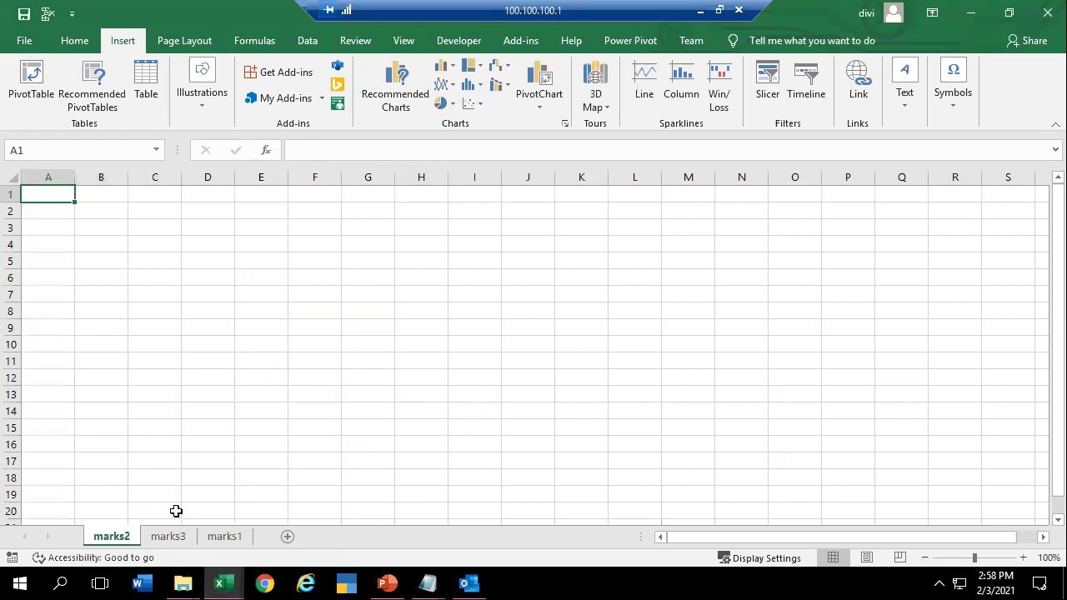
pyautogui.rightClick(91, 540)
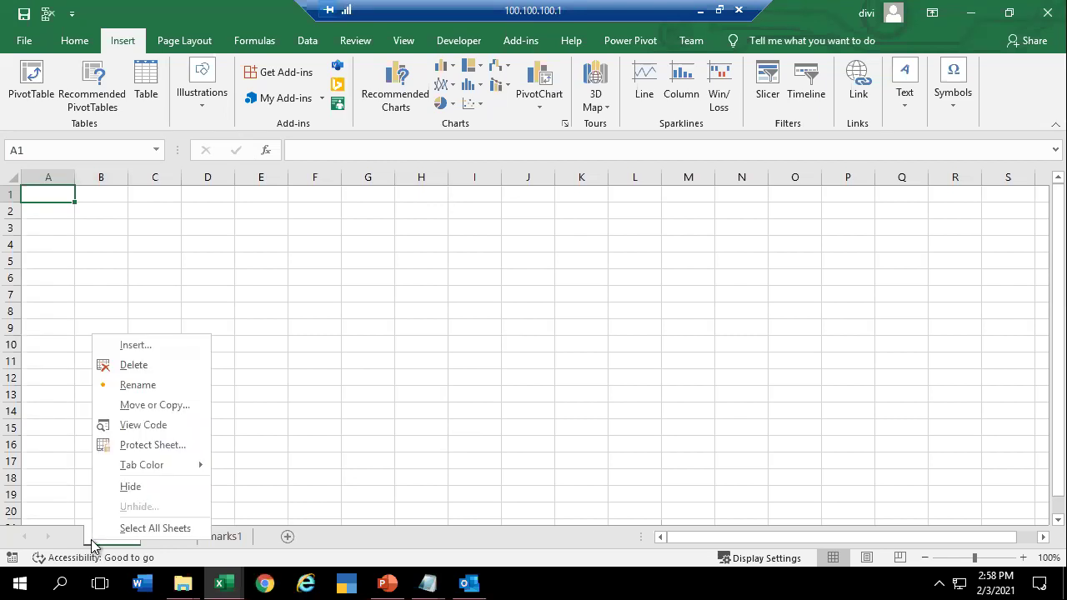
# Select range B3:K18 with all sheets selected, then switch to marks1 and marks3
pyautogui.click(157, 530)
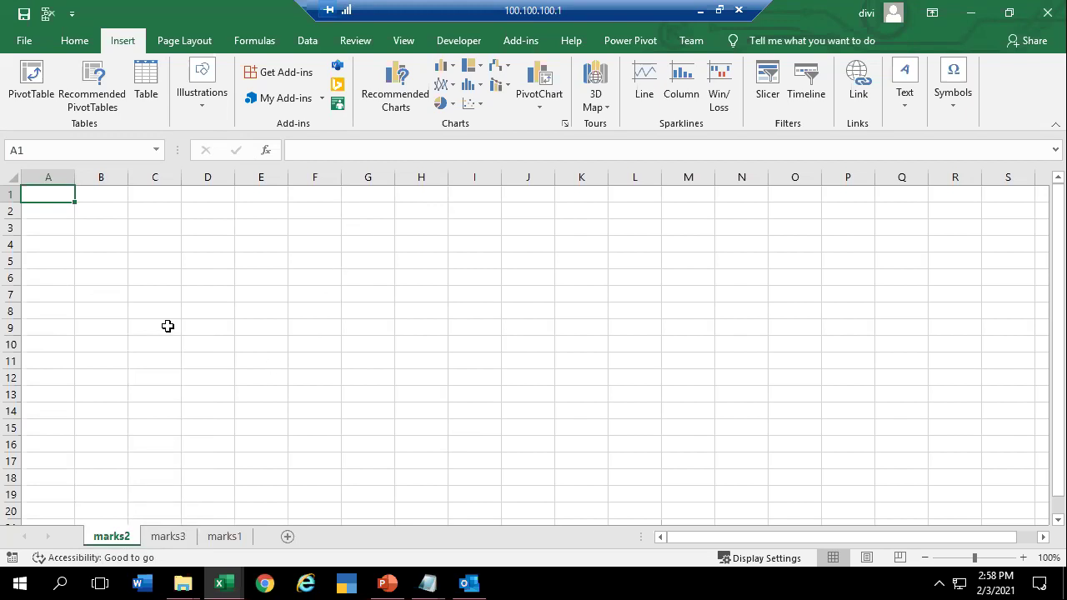
pyautogui.moveTo(101, 228); pyautogui.dragTo(584, 479)
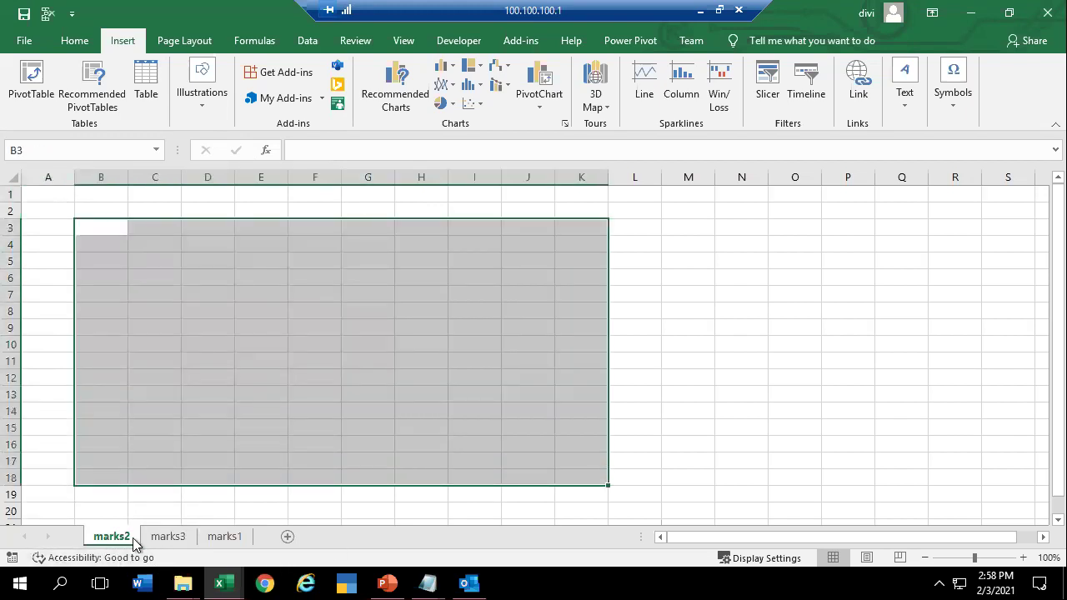
pyautogui.click(207, 542)
pyautogui.click(150, 542)
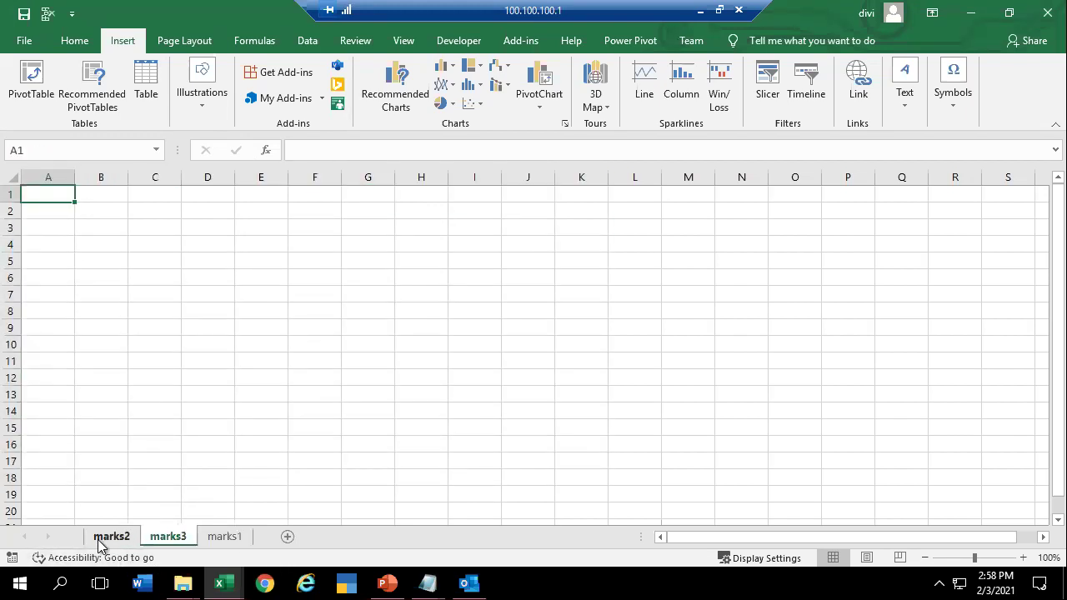
# Give the marks2 sheet tab an orange colour
pyautogui.rightClick(98, 539)
pyautogui.moveTo(163, 469)
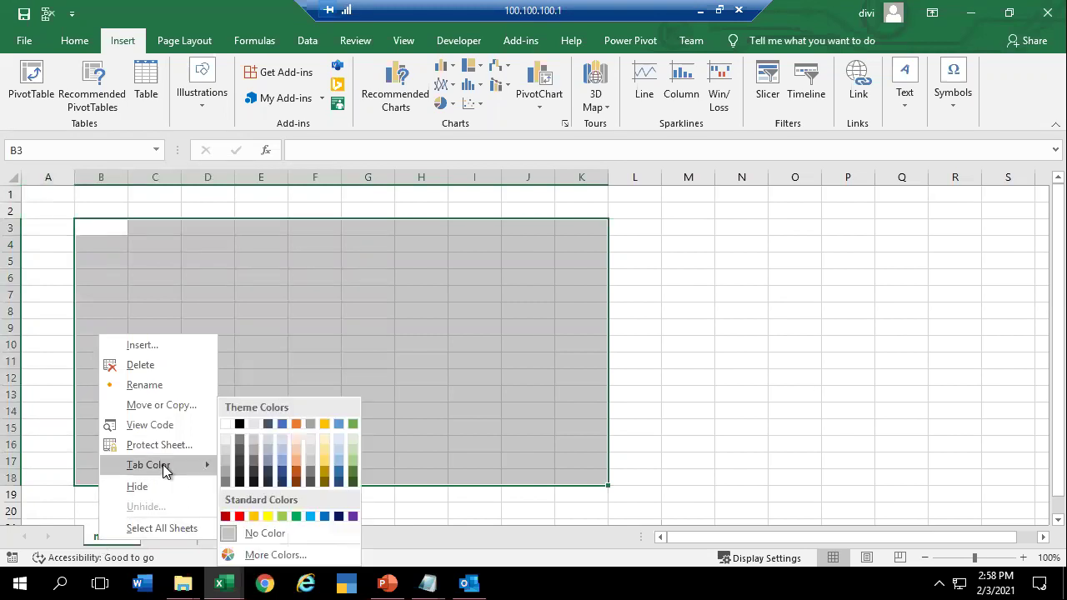
pyautogui.click(293, 467)
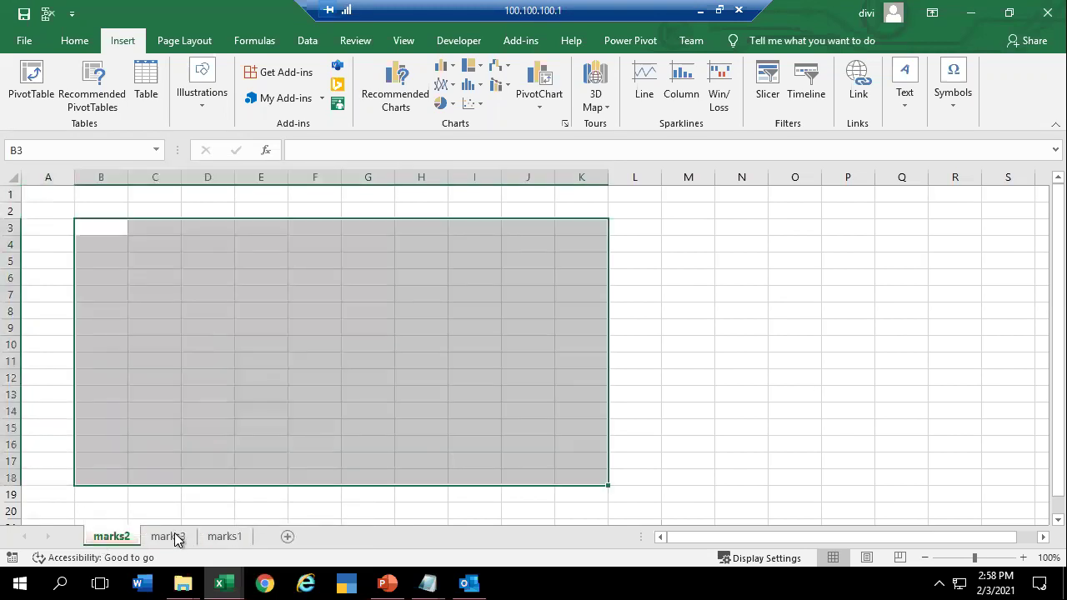
# Colour the marks3 and marks1 sheet tabs light blue
pyautogui.rightClick(175, 540)
pyautogui.moveTo(233, 459)
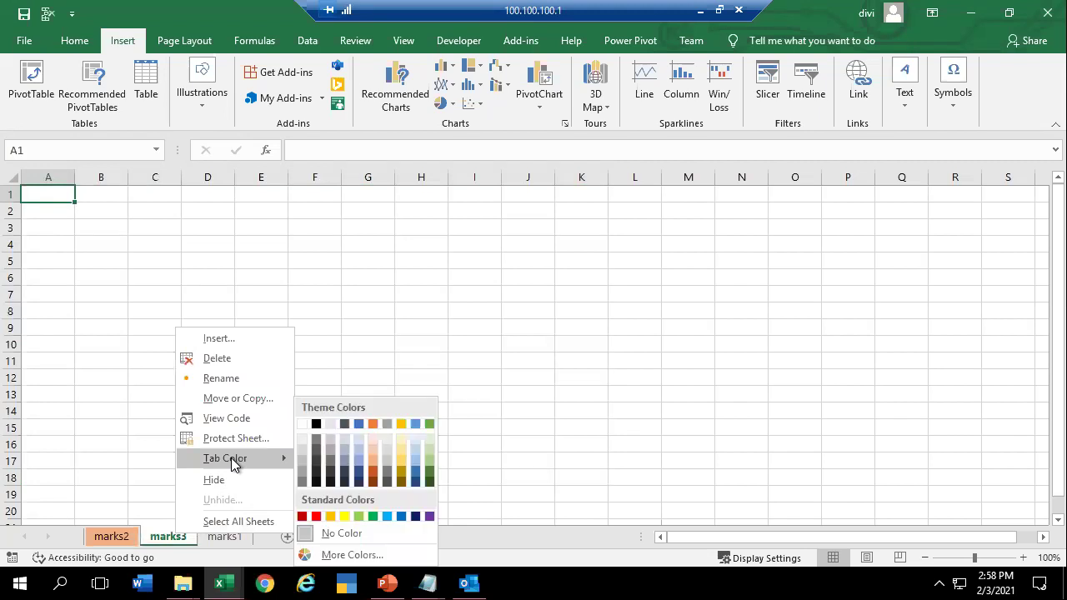
pyautogui.click(416, 457)
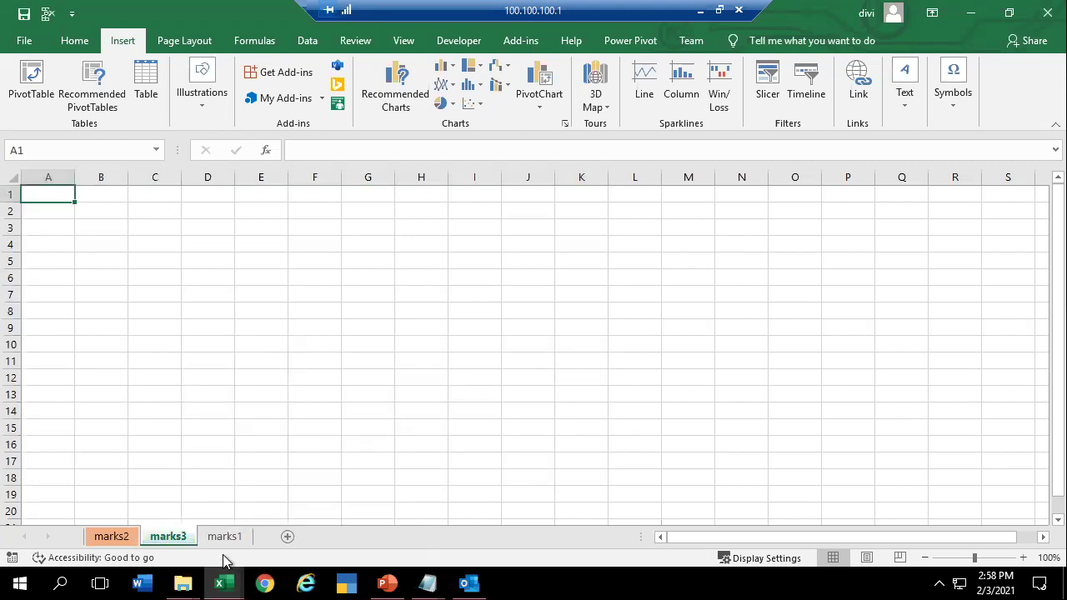
pyautogui.rightClick(216, 537)
pyautogui.moveTo(265, 469)
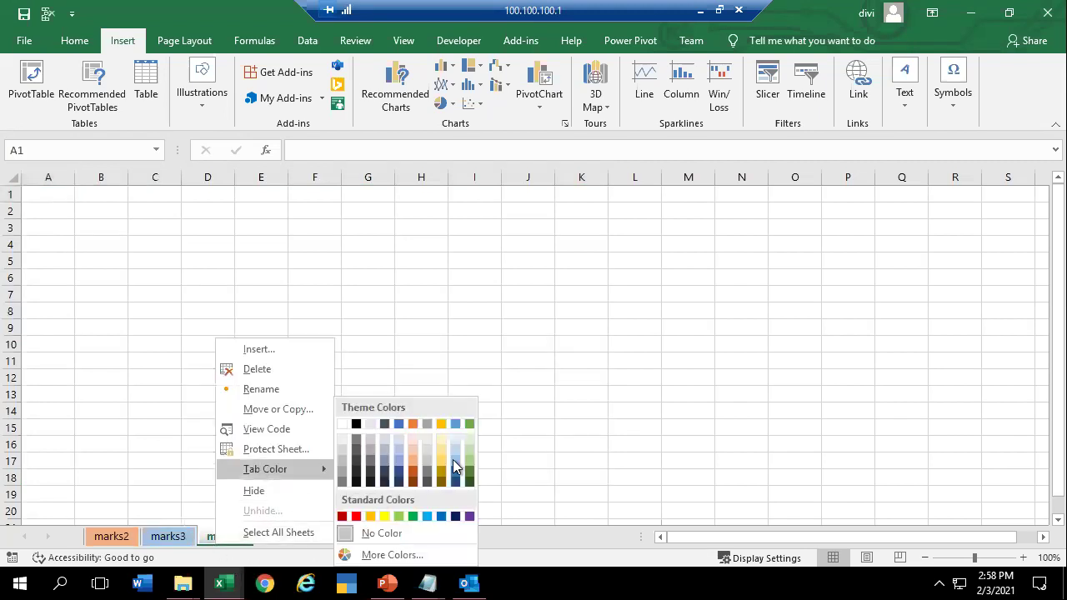
pyautogui.click(392, 453)
# Switch between sheets to view the new tab colours, ending on marks2
pyautogui.click(249, 498)
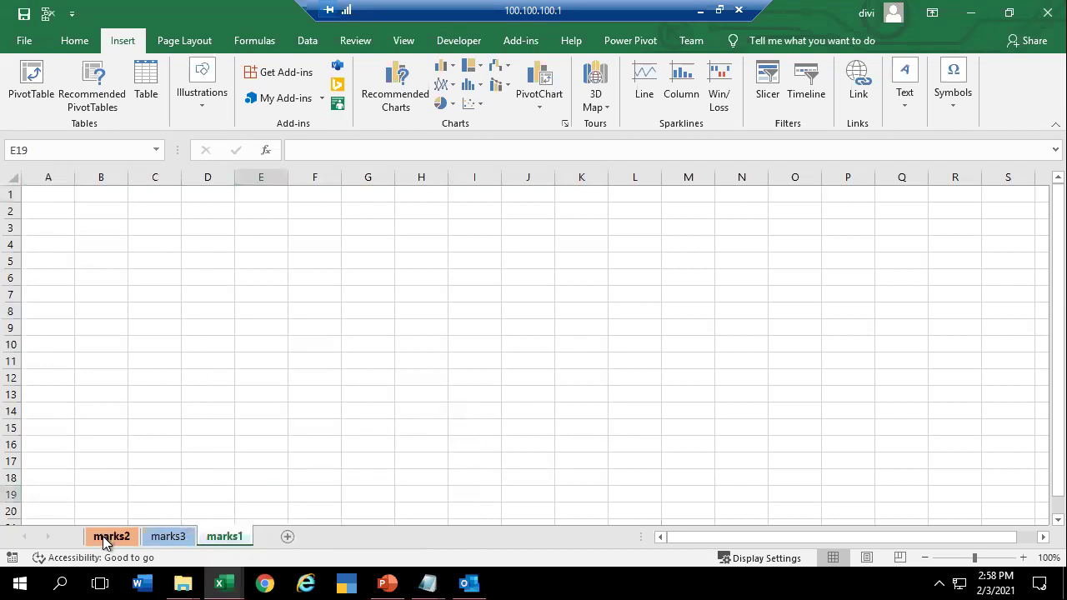
pyautogui.click(172, 535)
pyautogui.click(129, 543)
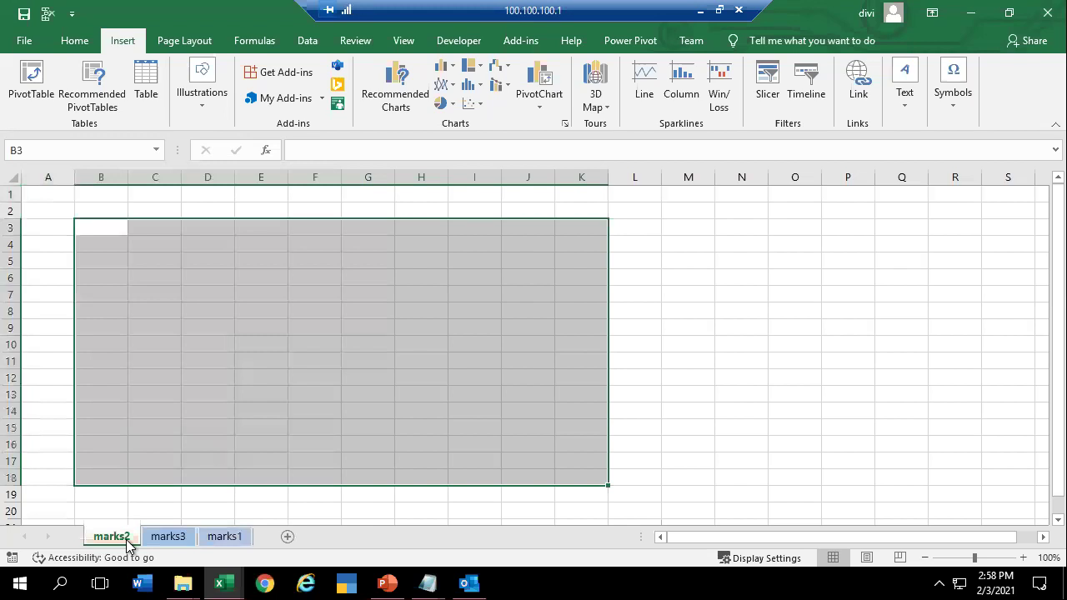
pyautogui.click(158, 546)
# Hide the marks3 sheet after twice dismissing the marks2 tab menu unchanged
pyautogui.rightClick(109, 539)
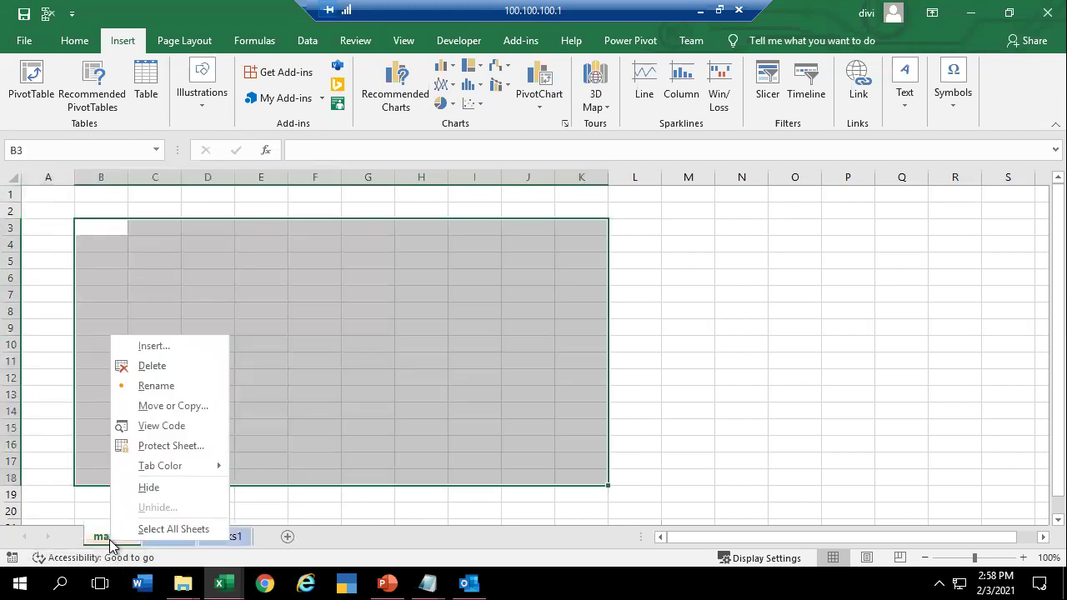
pyautogui.moveTo(145, 471)
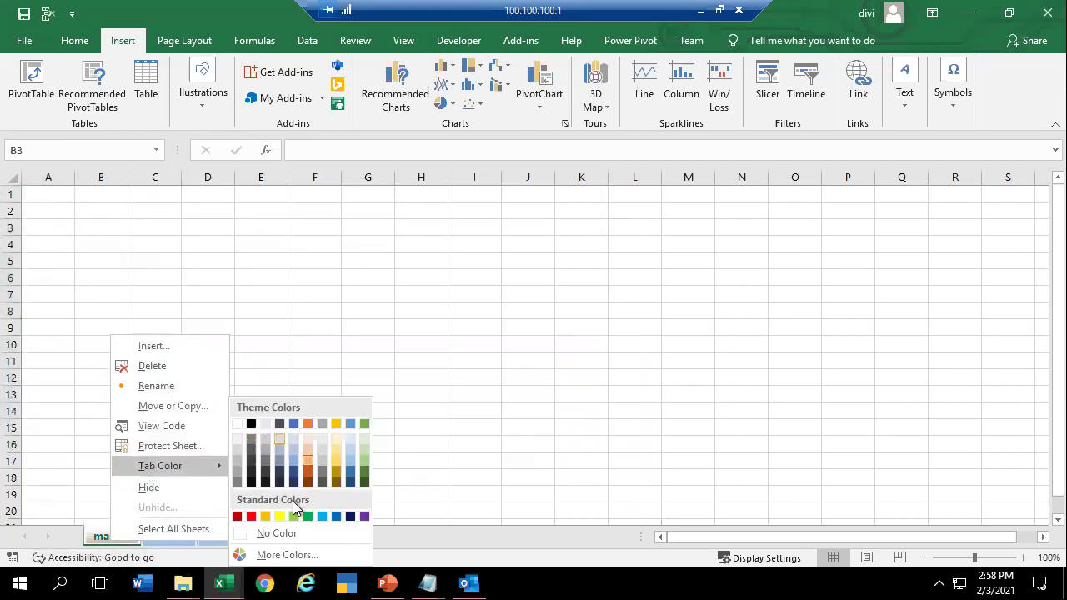
pyautogui.click(151, 549)
pyautogui.rightClick(123, 541)
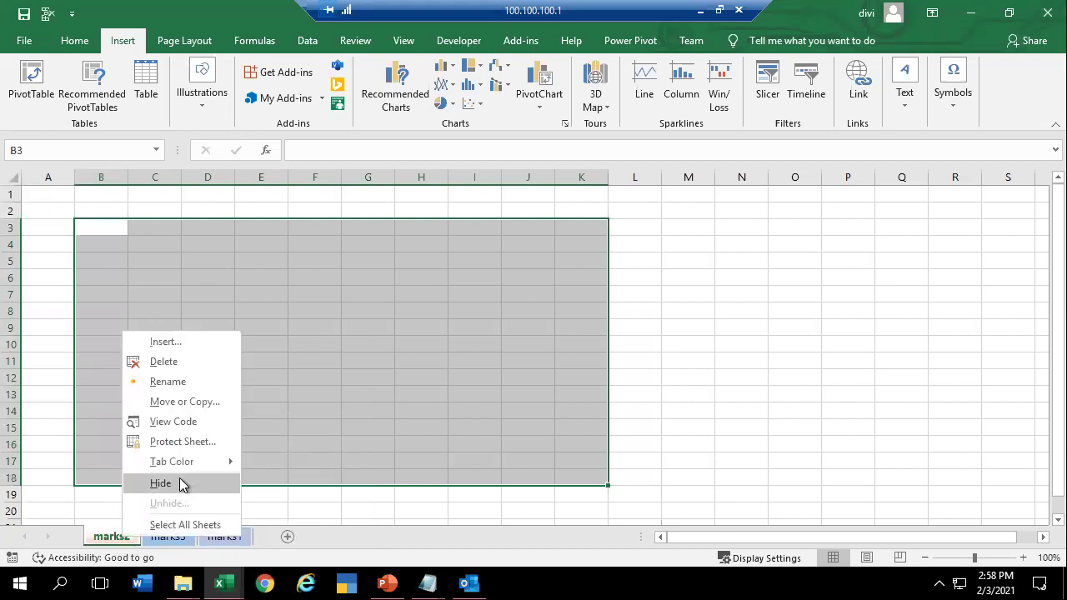
pyautogui.moveTo(185, 465)
pyautogui.click(123, 550)
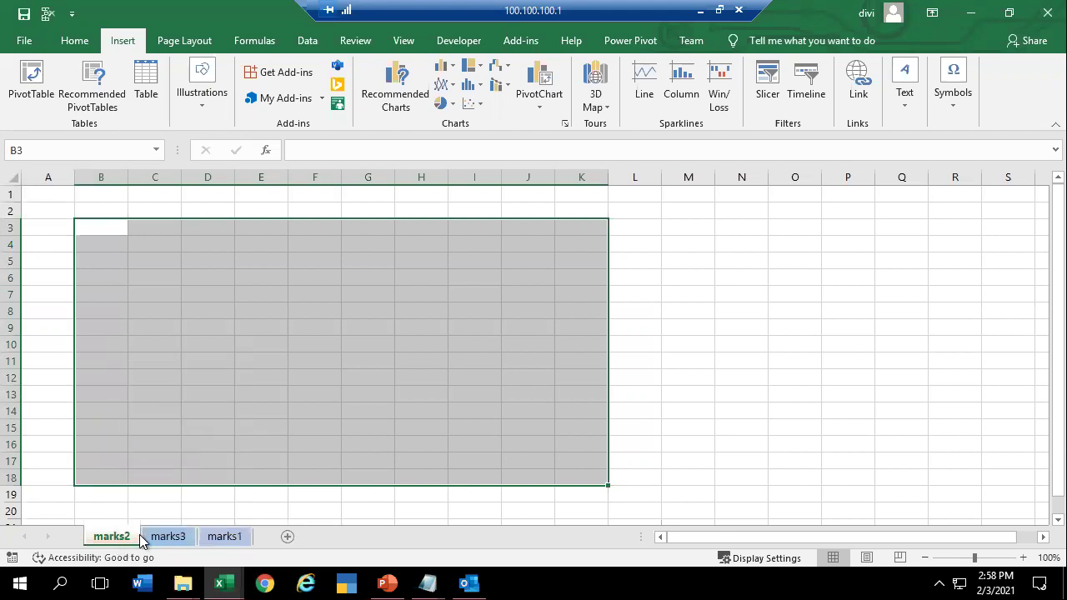
pyautogui.rightClick(168, 540)
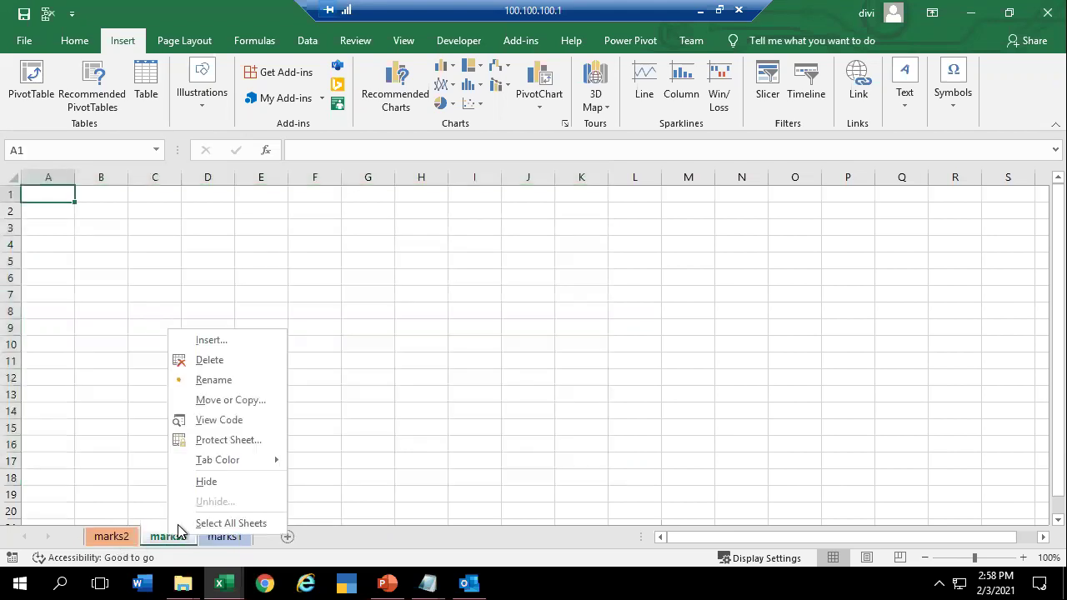
pyautogui.click(202, 483)
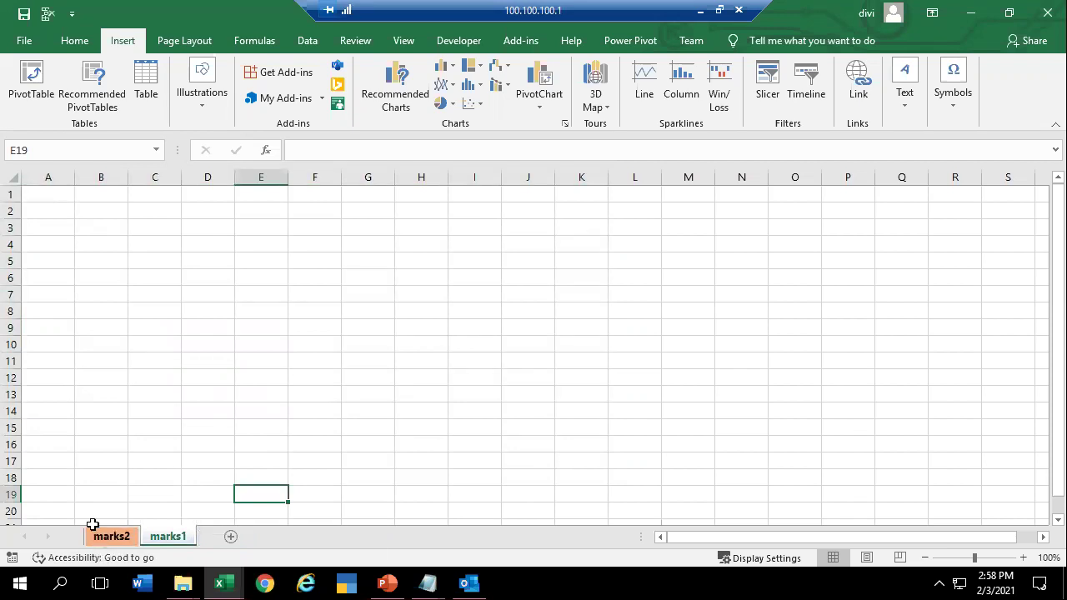
# Unhide marks3 from the Unhide list, then switch to marks1
pyautogui.rightClick(136, 540)
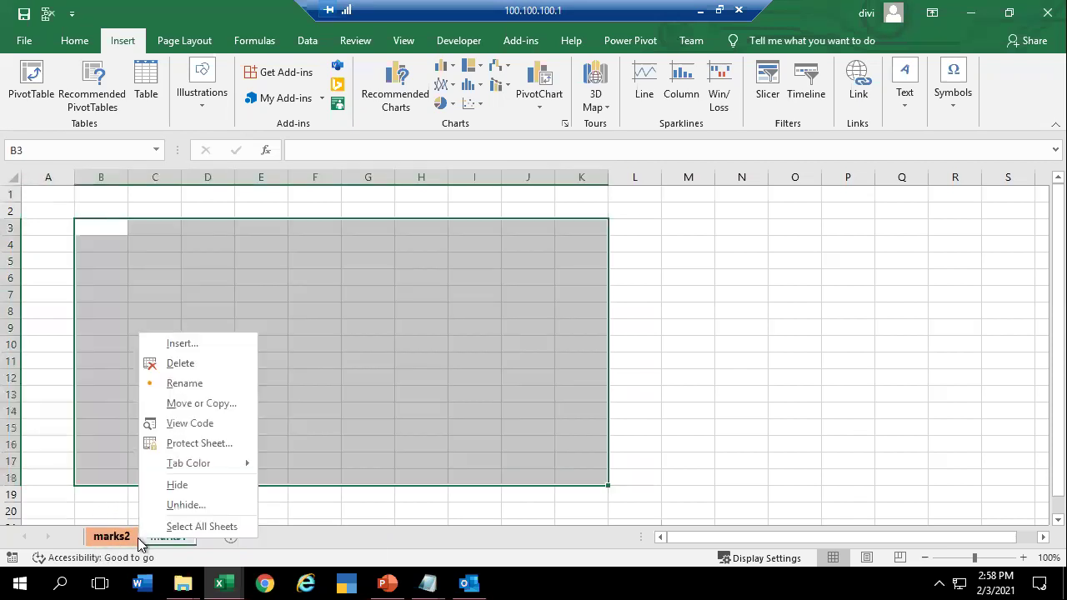
pyautogui.click(188, 506)
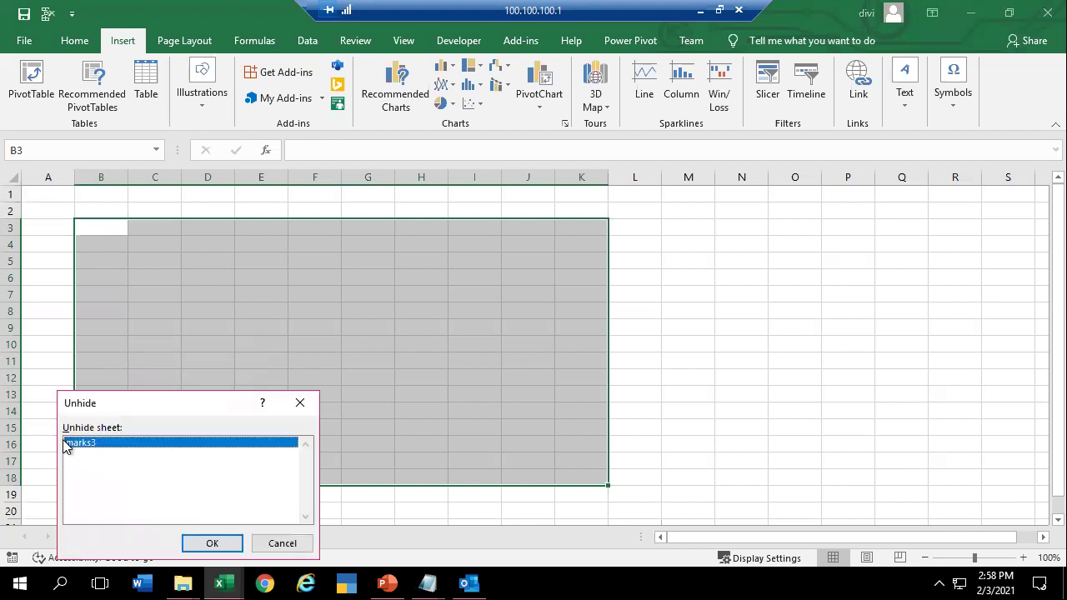
pyautogui.click(194, 542)
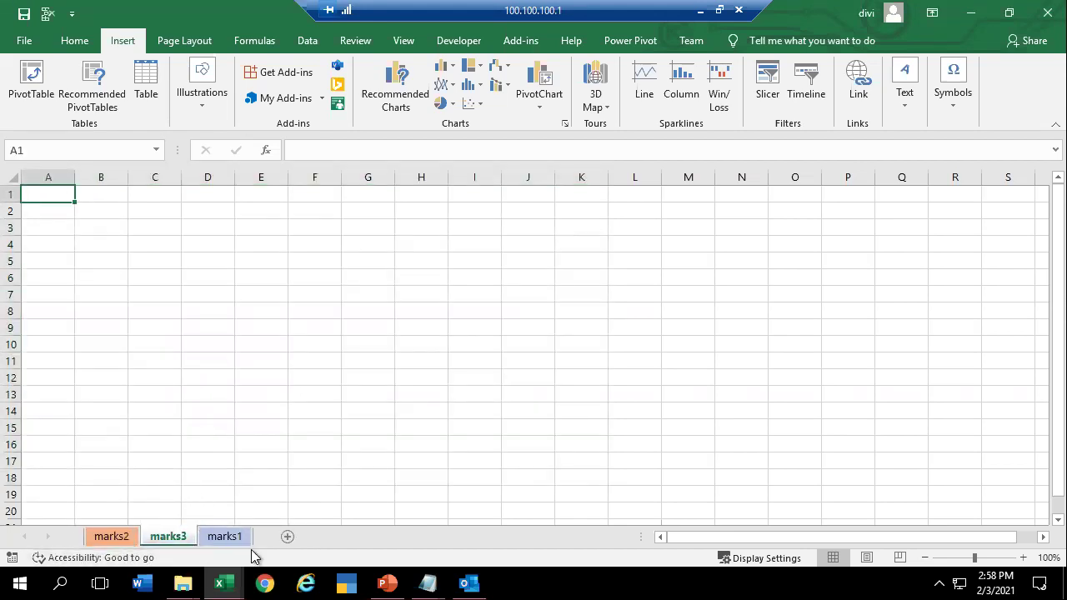
pyautogui.click(223, 536)
# Copy marks1 via Move or Copy with Create a copy, placing marks1 (2) before marks2
pyautogui.rightClick(225, 537)
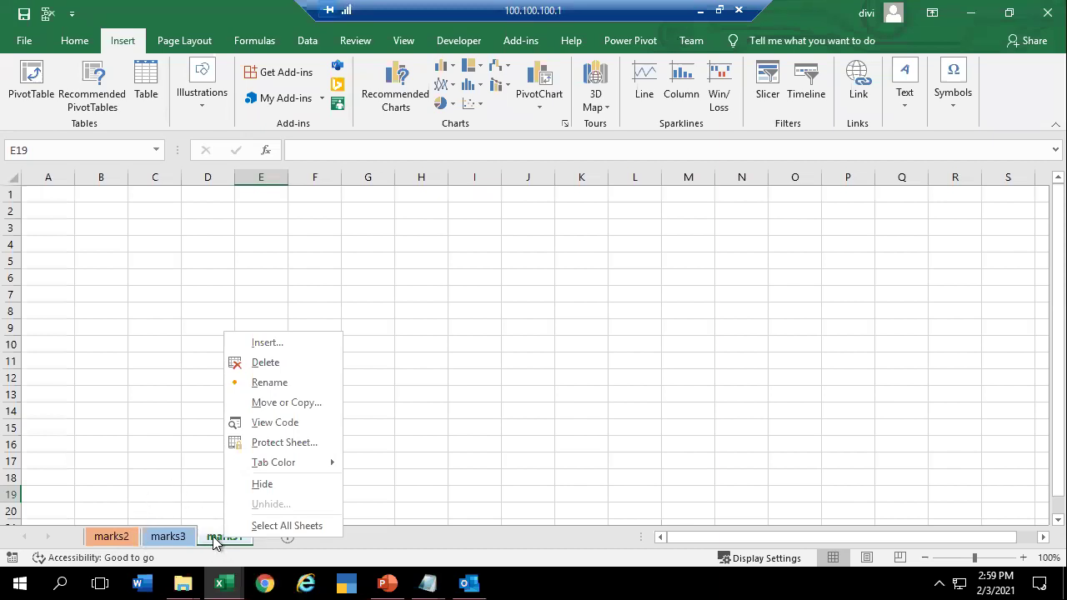
pyautogui.click(214, 540)
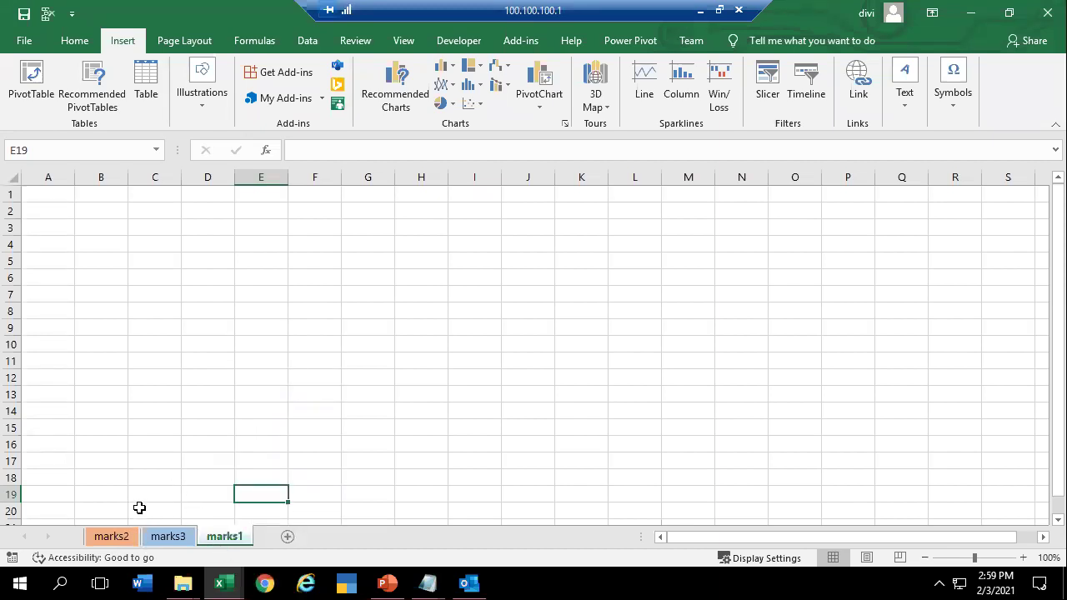
pyautogui.rightClick(215, 538)
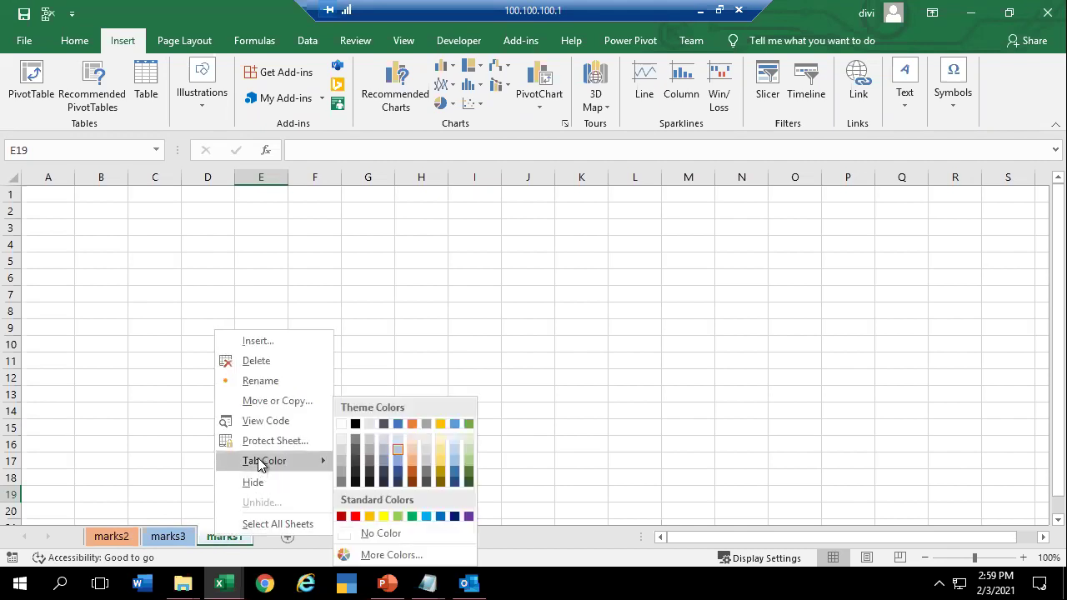
pyautogui.click(264, 408)
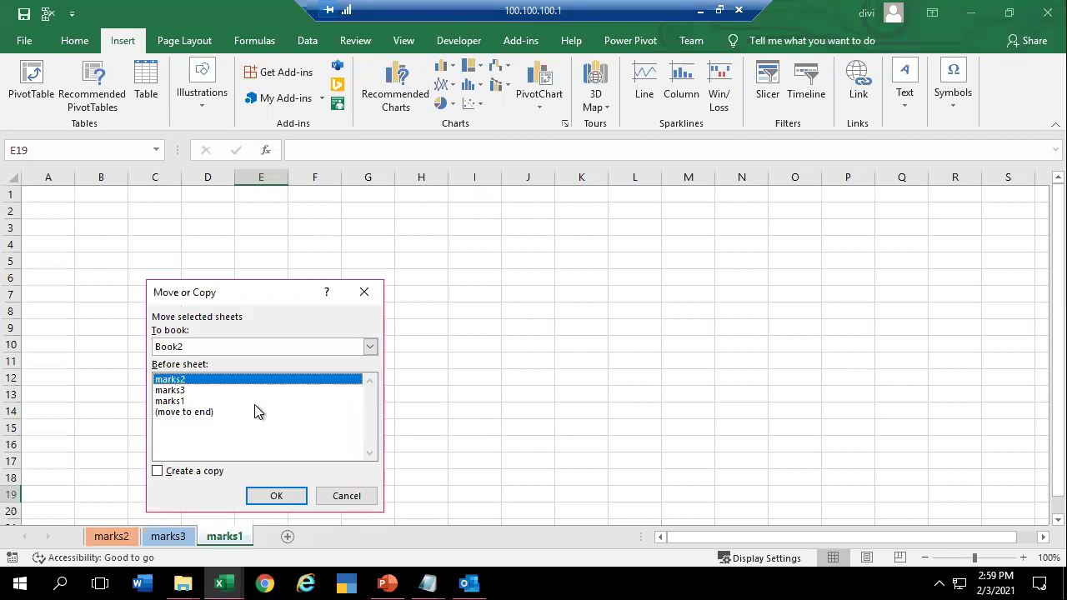
pyautogui.click(173, 401)
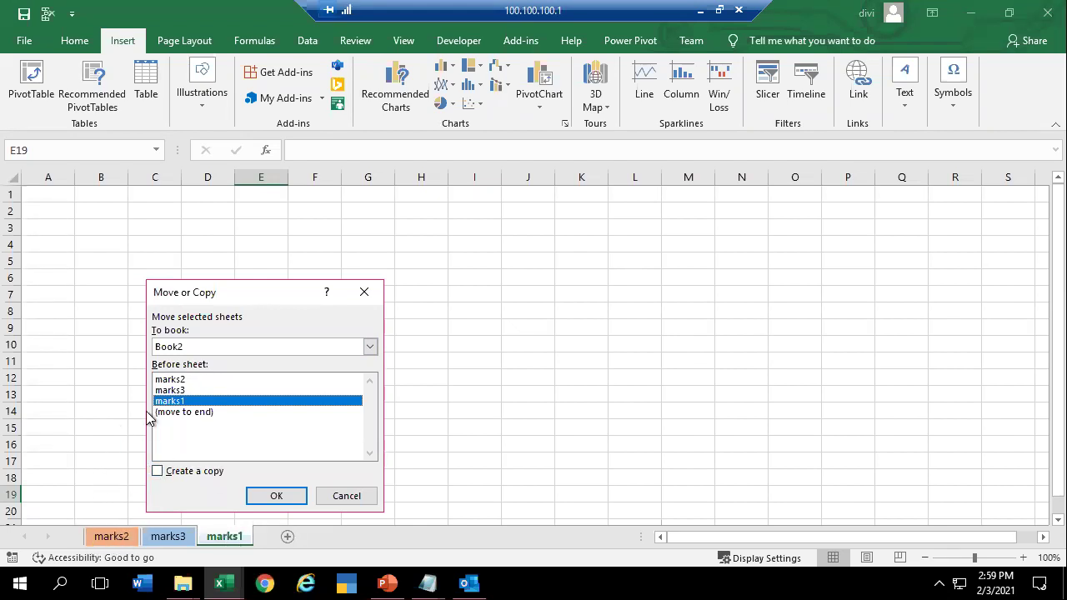
pyautogui.click(169, 382)
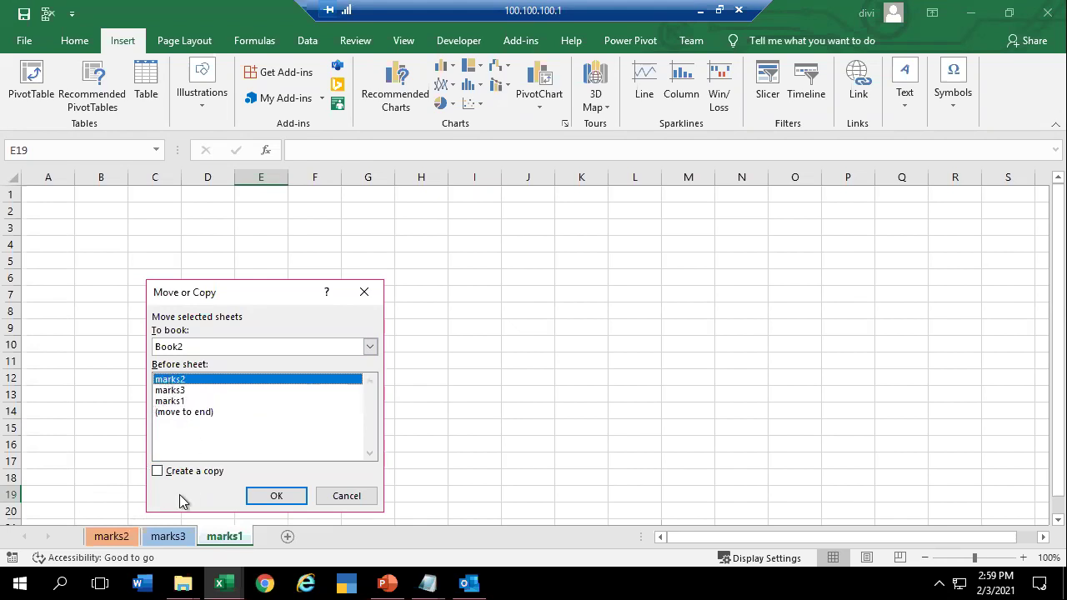
pyautogui.click(157, 472)
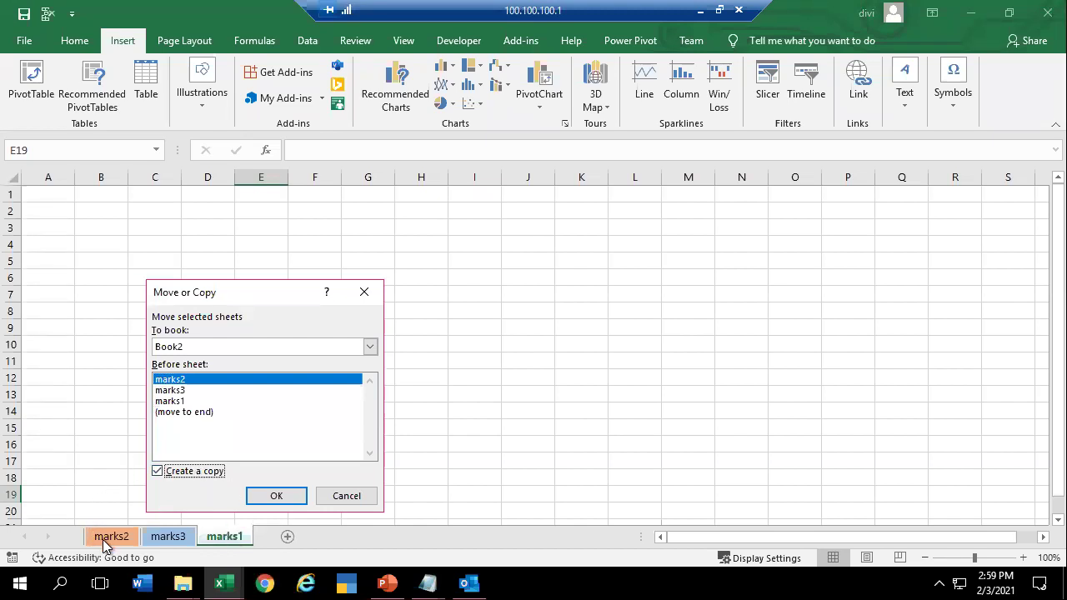
pyautogui.click(254, 495)
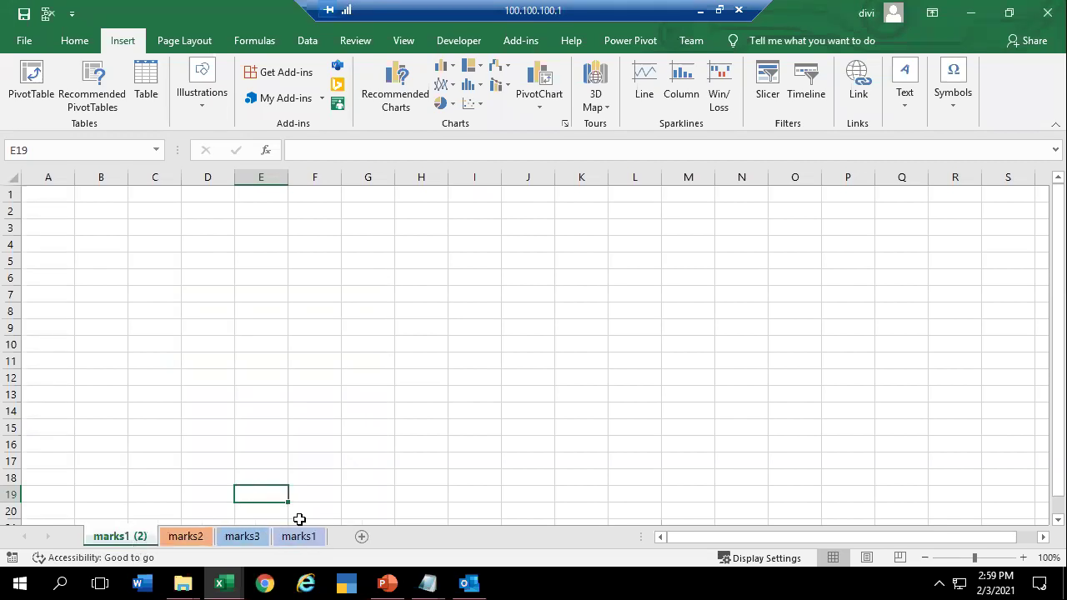
# Group marks1 (2), marks2 and marks3 by tab clicks, then ungroup onto marks3
pyautogui.rightClick(277, 539)
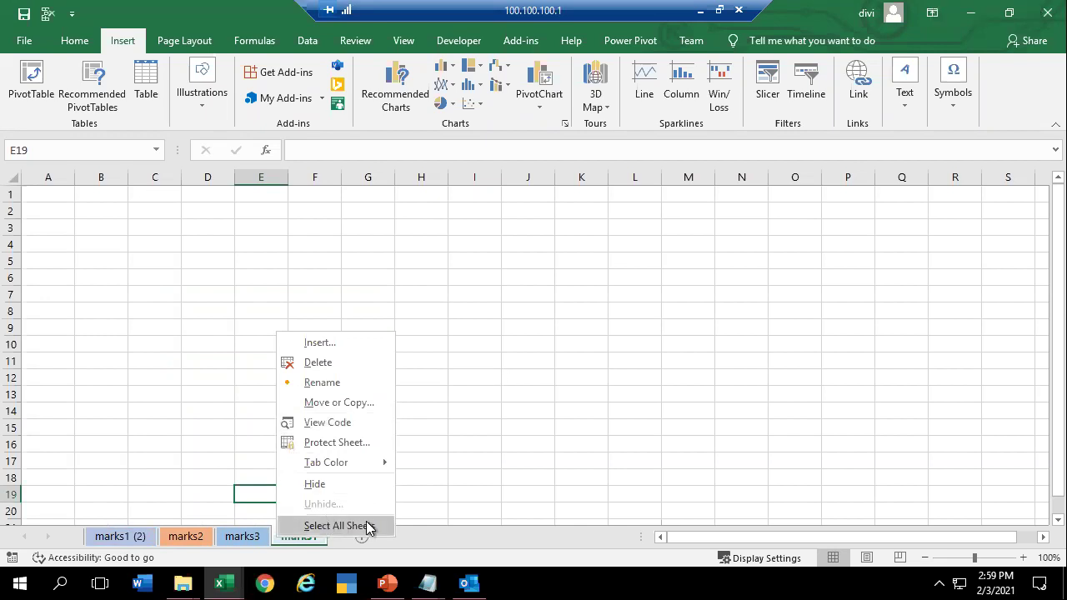
pyautogui.press('Escape')
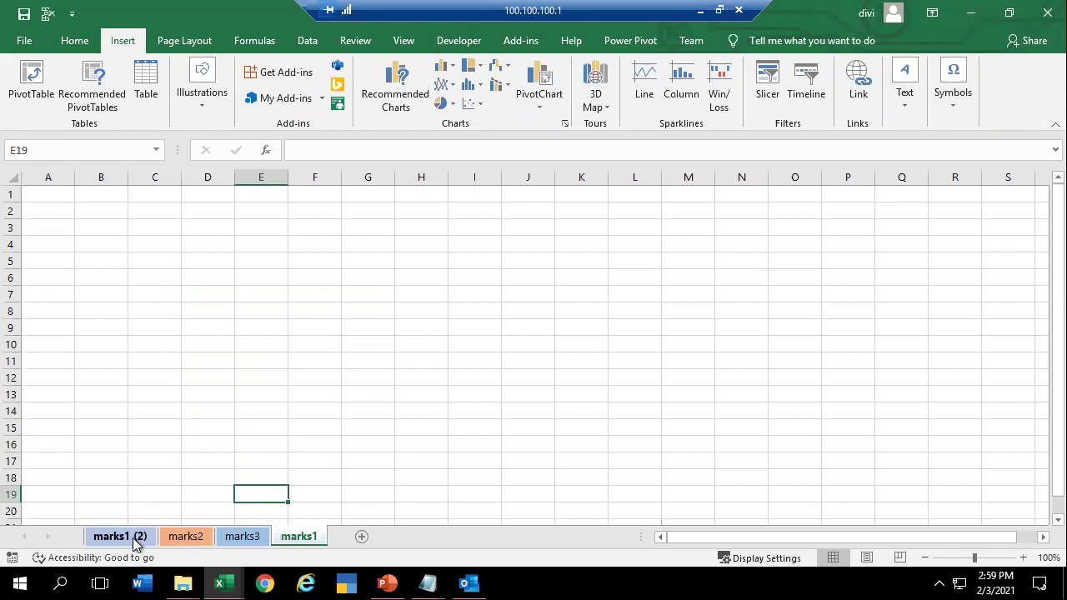
pyautogui.keyDown('ctrl'); pyautogui.click(136, 539); pyautogui.keyUp('ctrl')
pyautogui.keyDown('ctrl'); pyautogui.click(198, 538); pyautogui.keyUp('ctrl')
pyautogui.keyDown('ctrl'); pyautogui.click(264, 538); pyautogui.keyUp('ctrl')
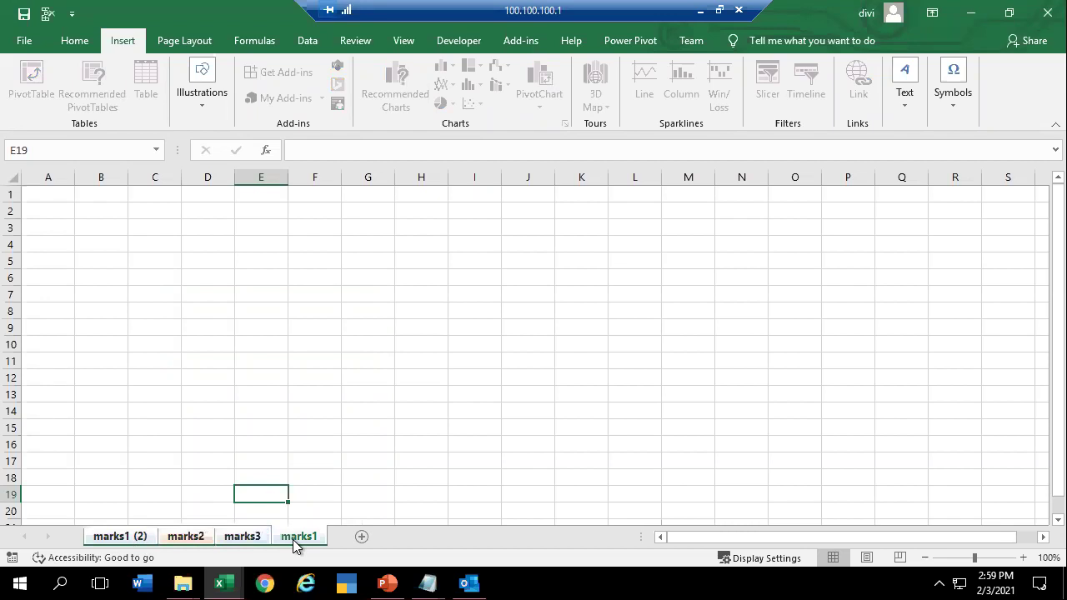
pyautogui.click(254, 538)
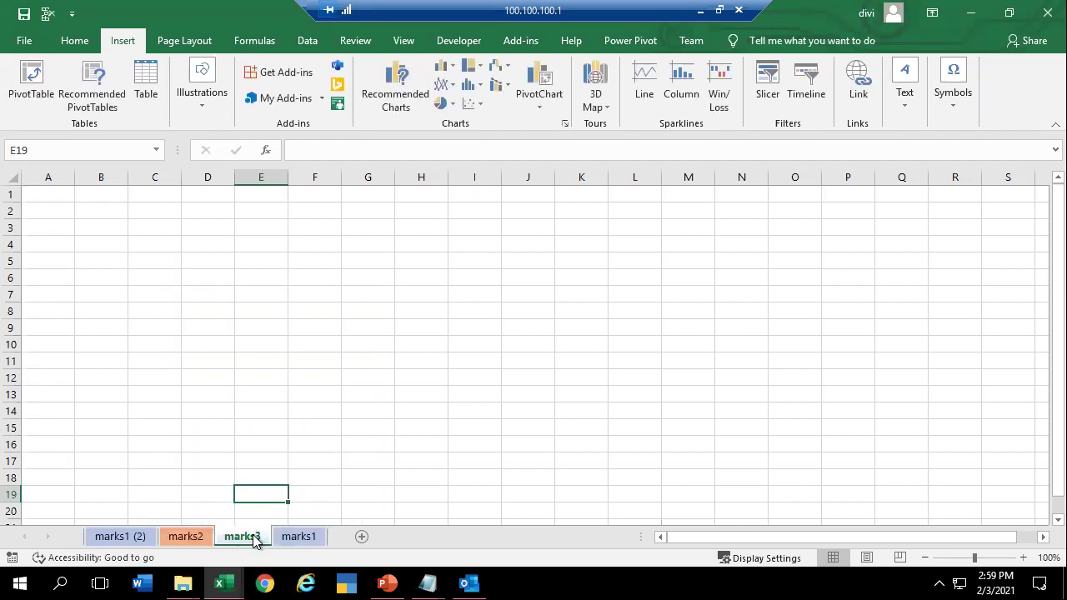
# Use Select All Sheets to group all four sheets, ending grouped from marks1 (2)
pyautogui.rightClick(255, 540)
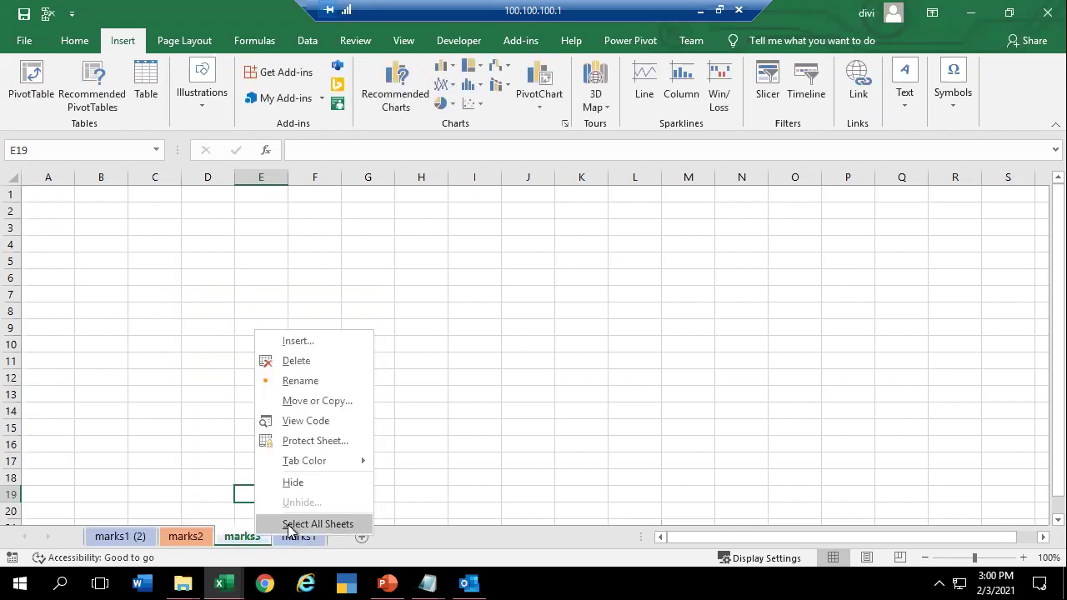
pyautogui.click(287, 523)
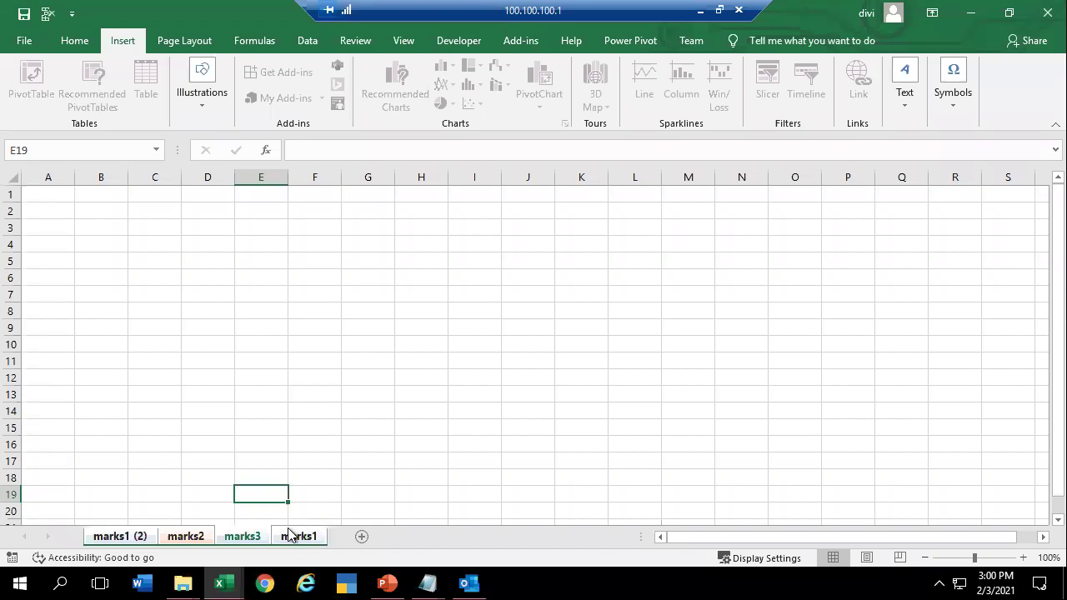
pyautogui.click(26, 195)
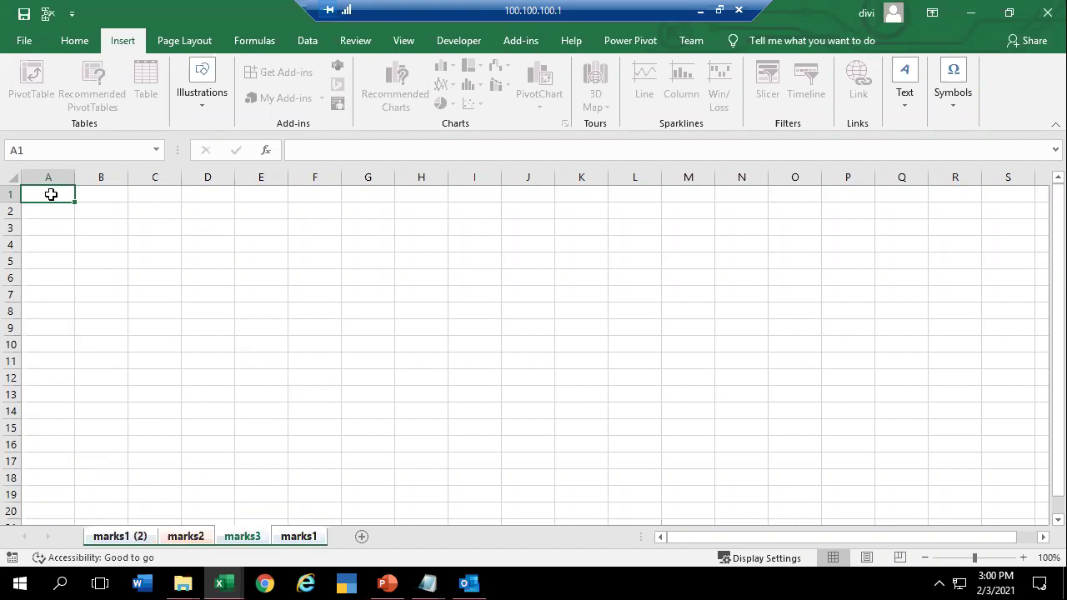
pyautogui.click(265, 411)
pyautogui.keyDown('shift'); pyautogui.click(200, 537); pyautogui.keyUp('shift')
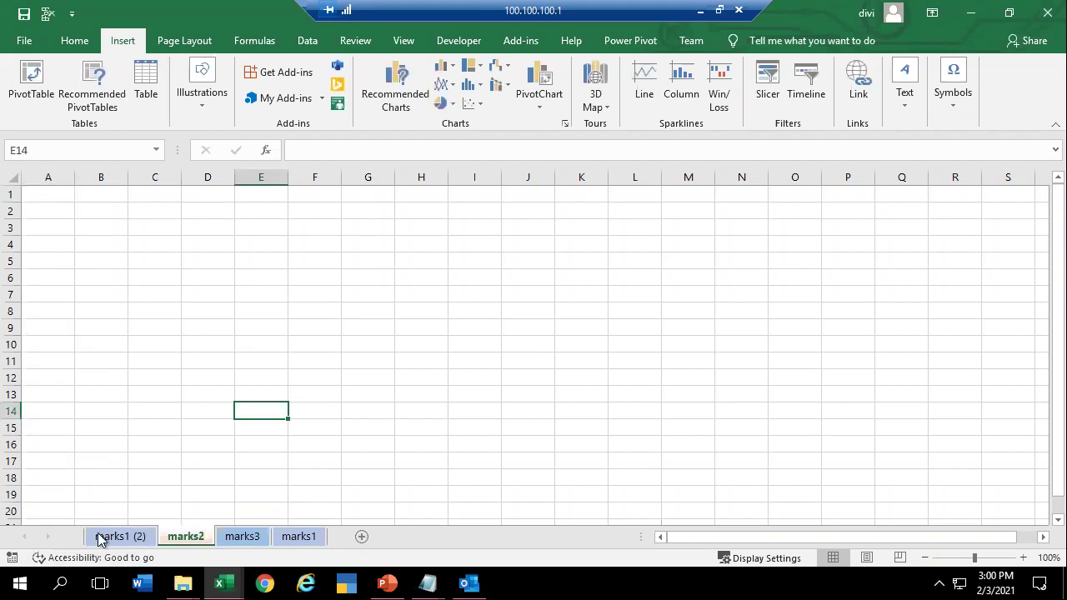
pyautogui.rightClick(130, 543)
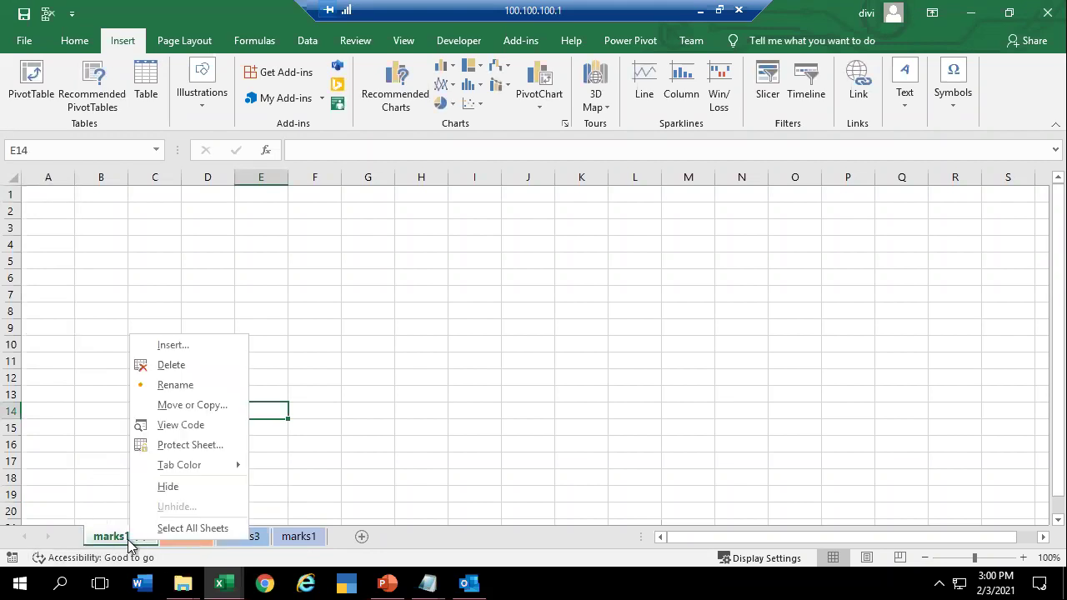
pyautogui.click(171, 533)
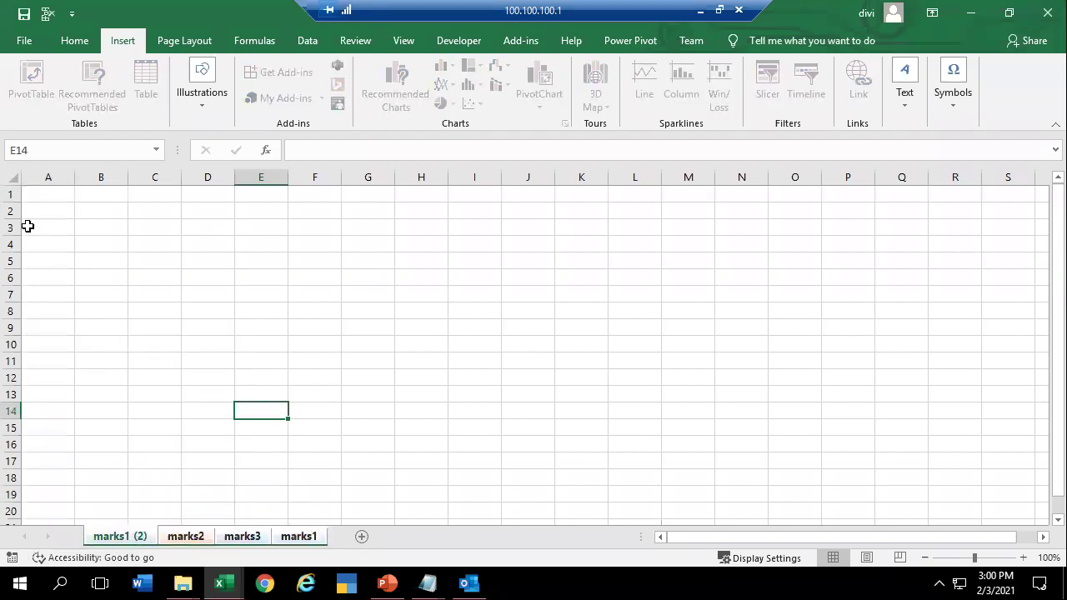
# Enter headers name of employee, salary, hr, pf and pt across A1:E1
pyautogui.click(39, 200)
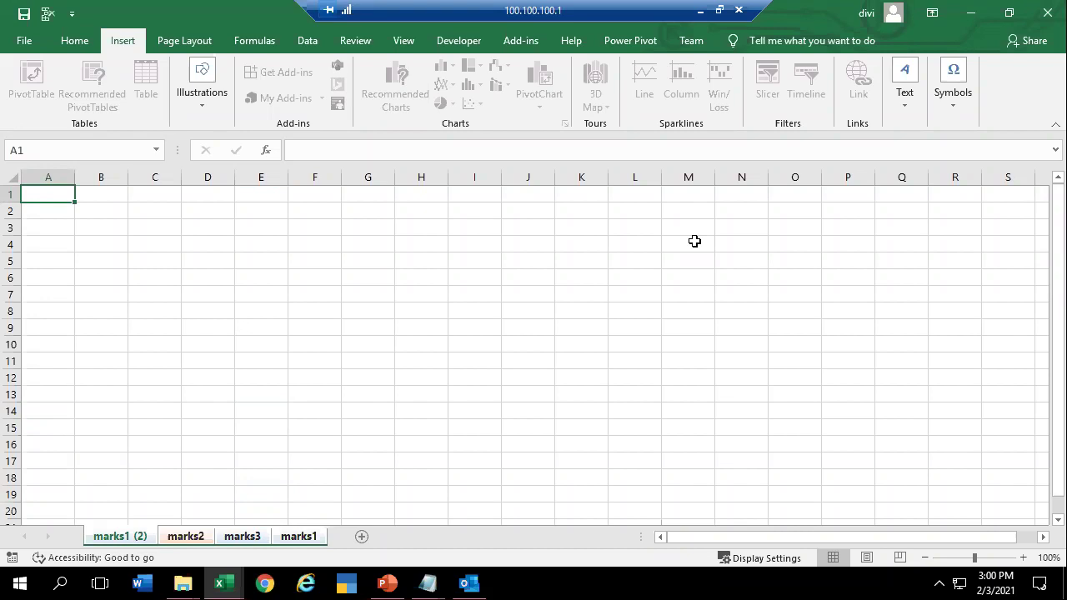
pyautogui.write('name of employee')
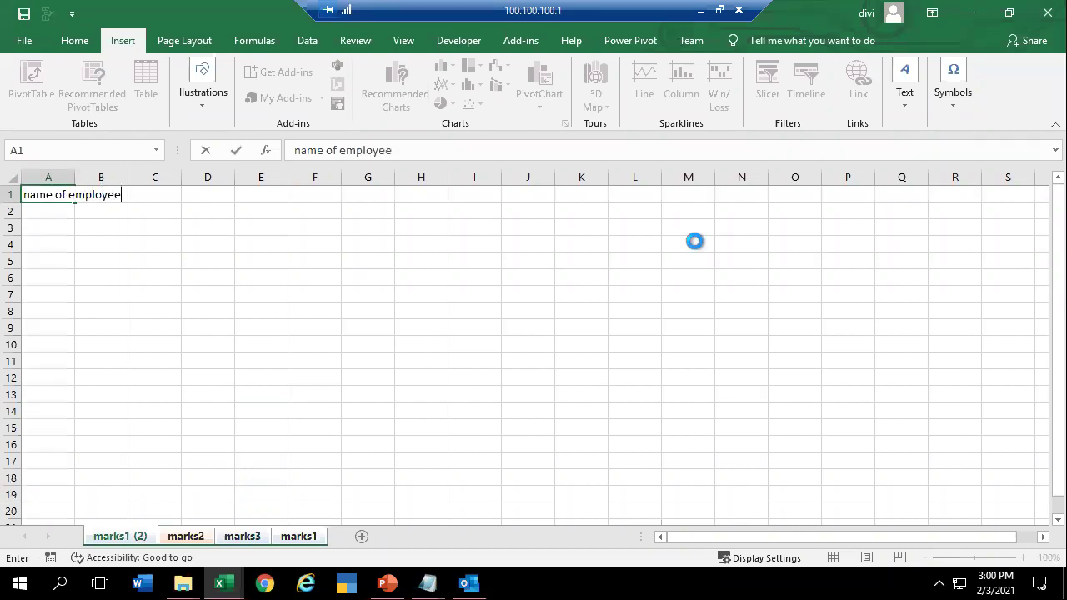
pyautogui.press('Tab')
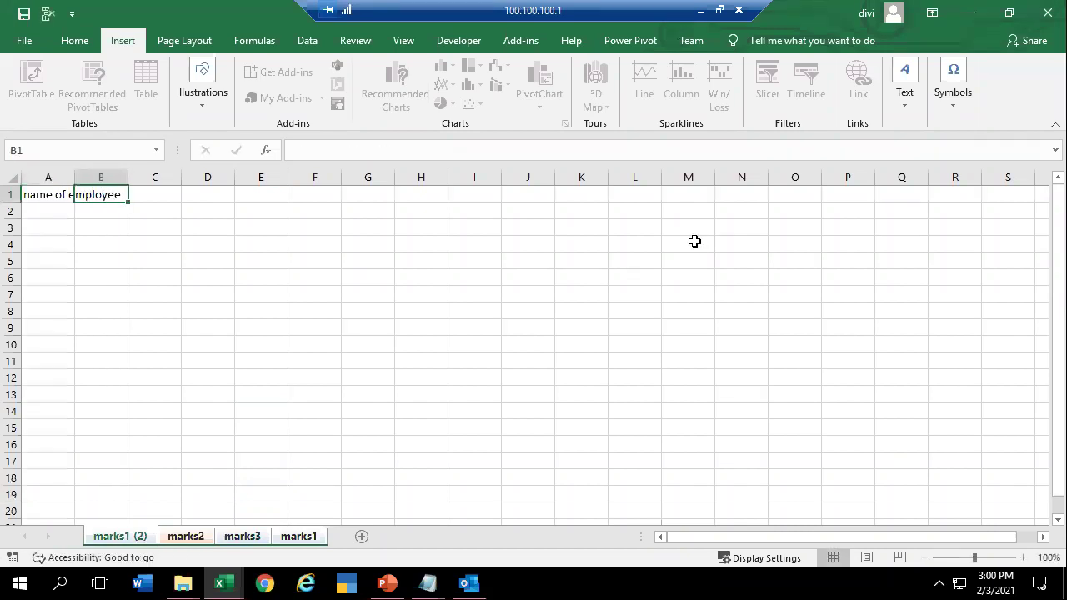
pyautogui.write('salary')
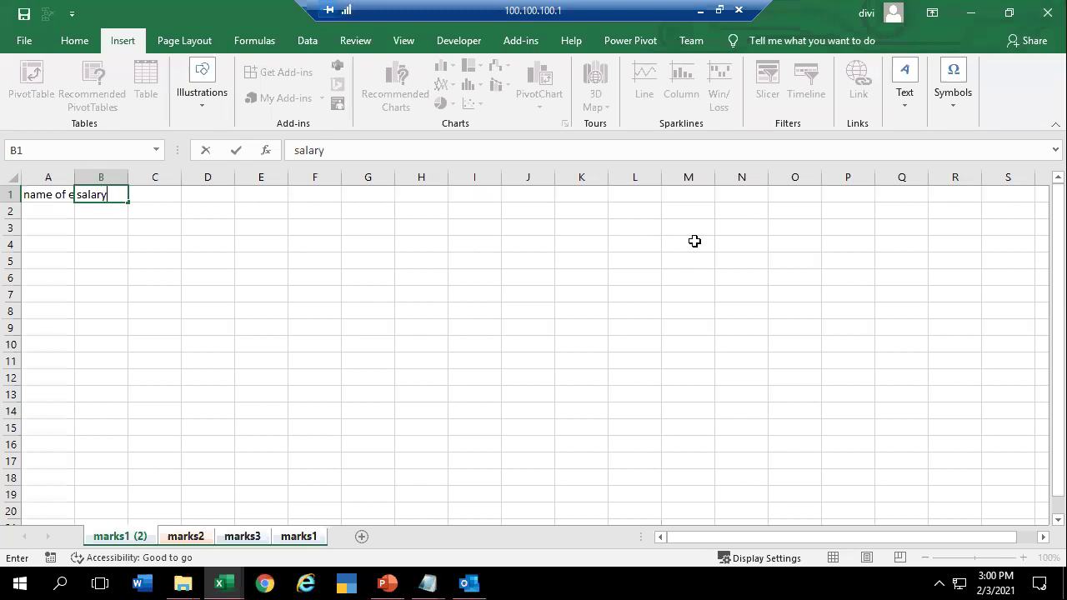
pyautogui.press('Tab')
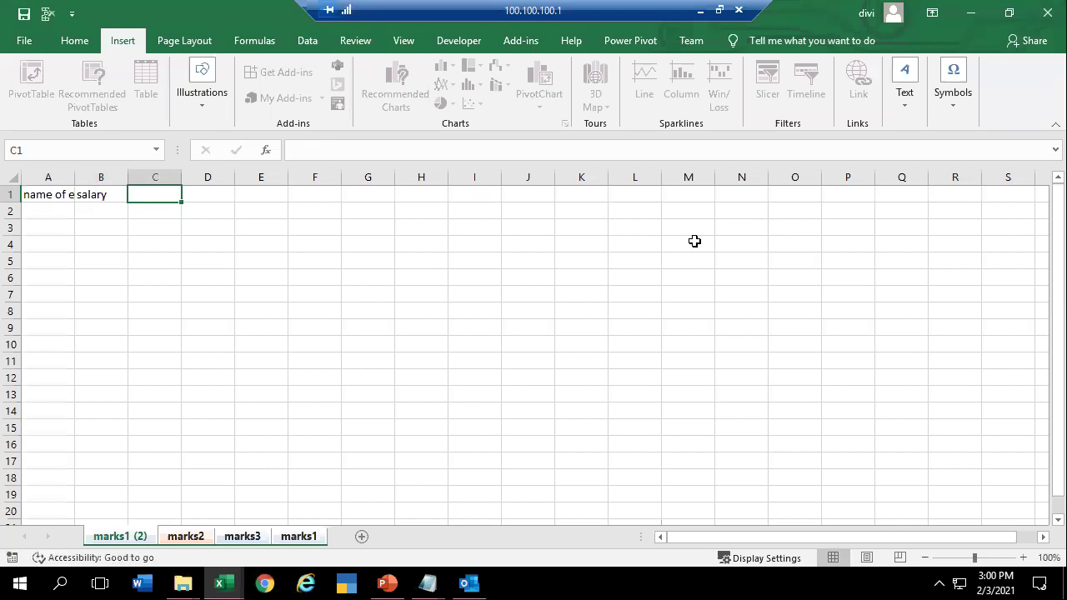
pyautogui.write('hr')
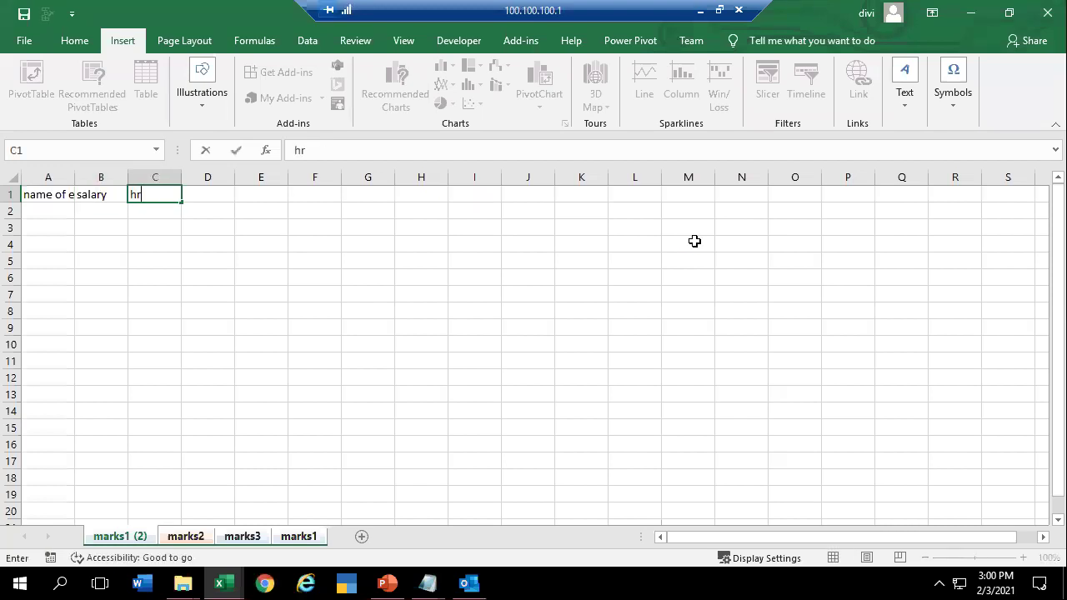
pyautogui.press('Tab')
pyautogui.write('p')
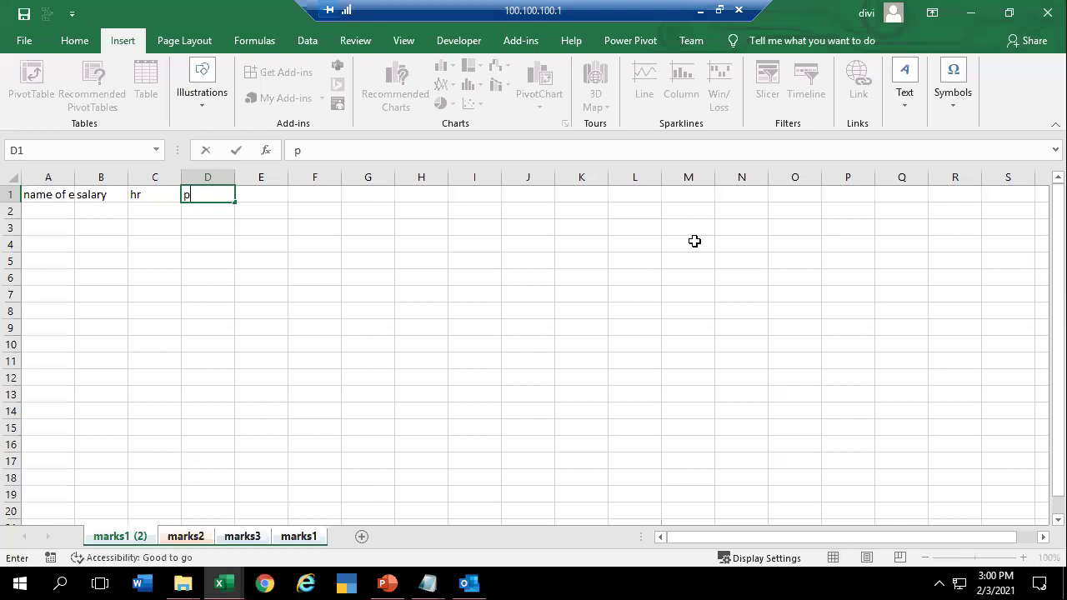
pyautogui.press('Tab')
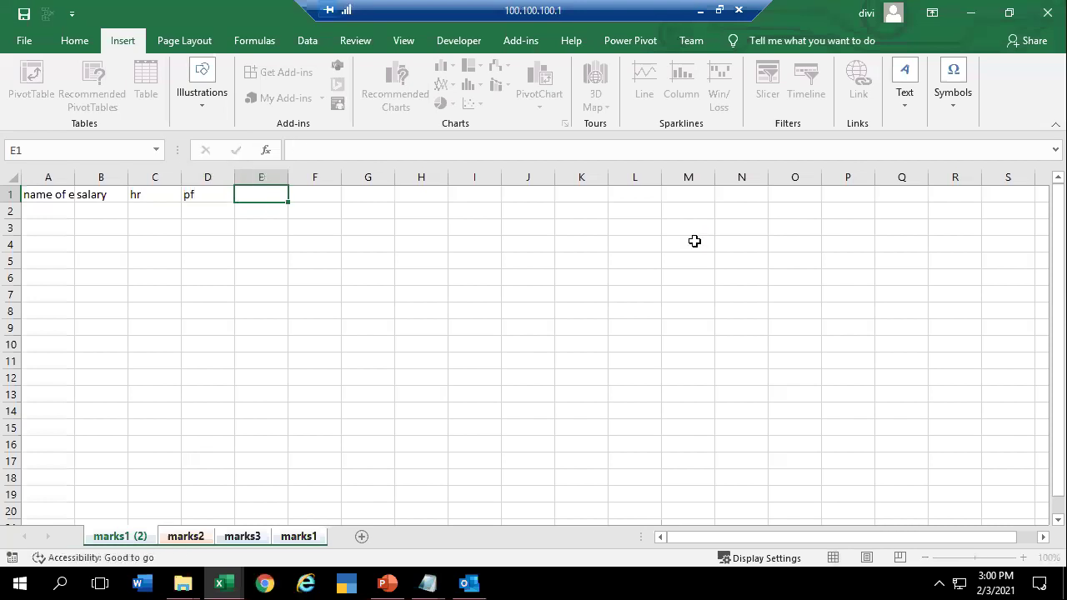
pyautogui.write('pt')
pyautogui.moveTo(152, 264); pyautogui.dragTo(154, 278)
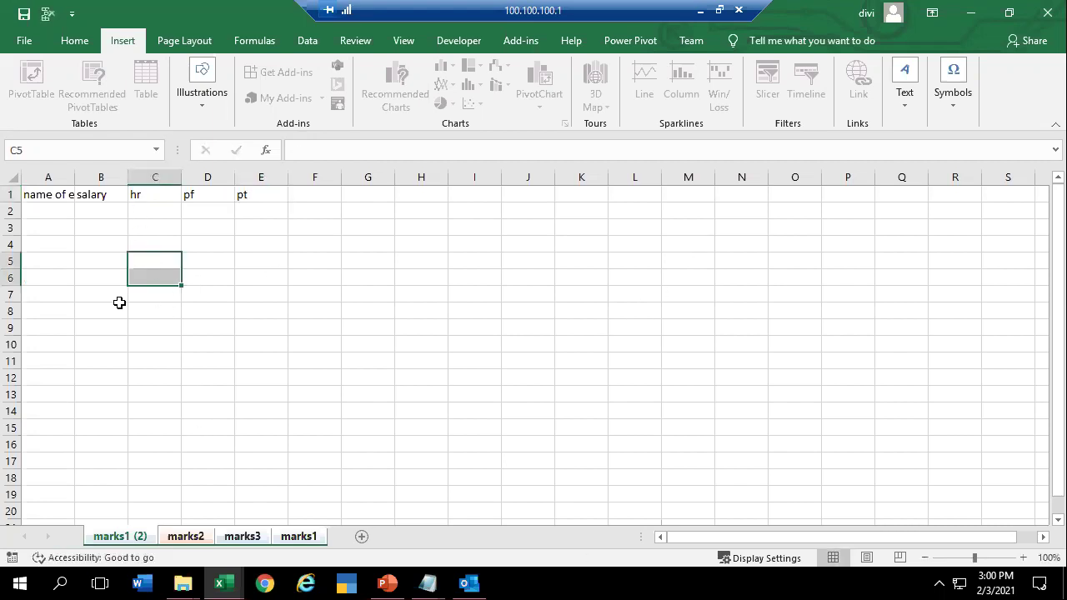
pyautogui.moveTo(38, 196); pyautogui.dragTo(209, 196)
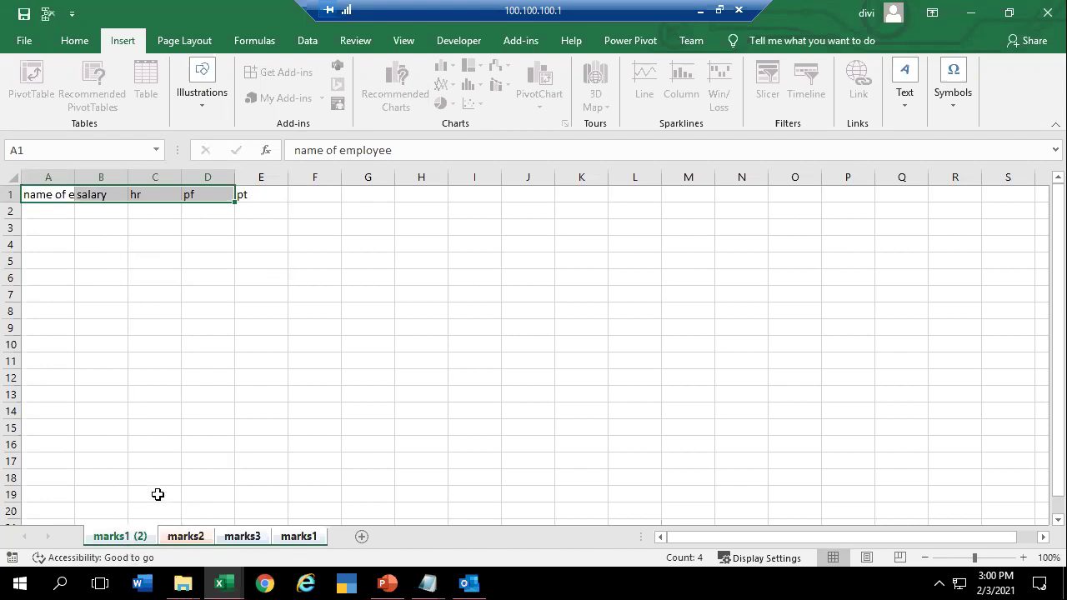
# Check that the headers appear on the marks2, marks3 and marks1 sheets
pyautogui.click(184, 538)
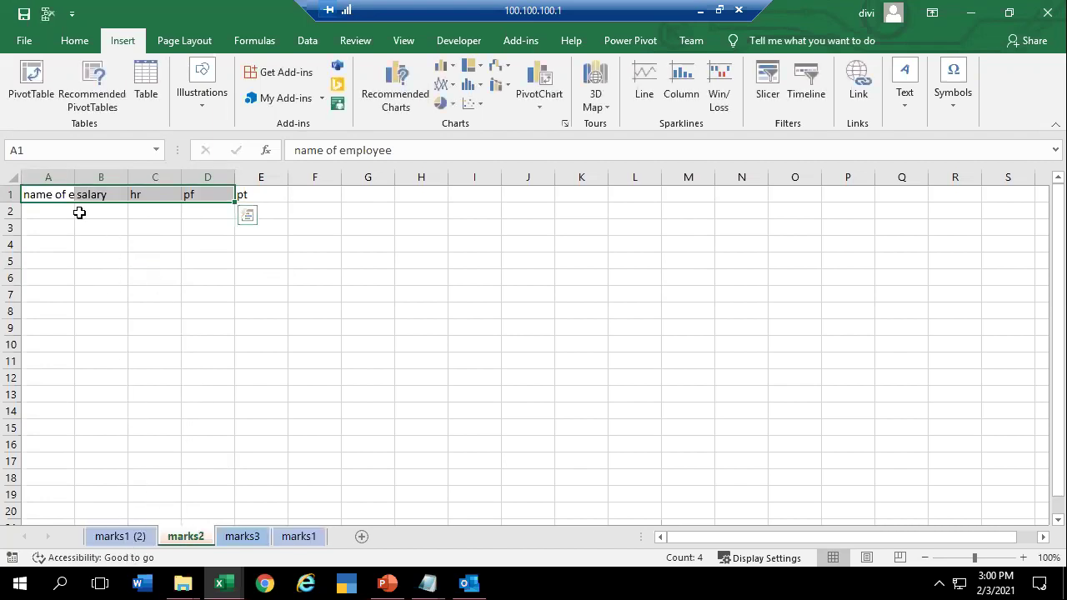
pyautogui.moveTo(42, 210); pyautogui.dragTo(259, 214)
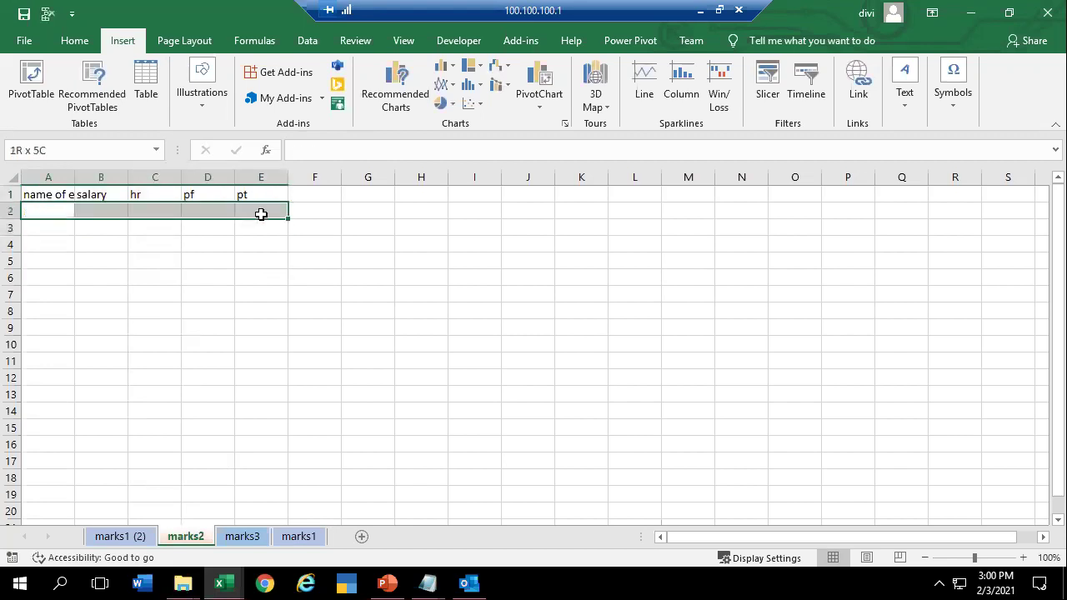
pyautogui.click(247, 537)
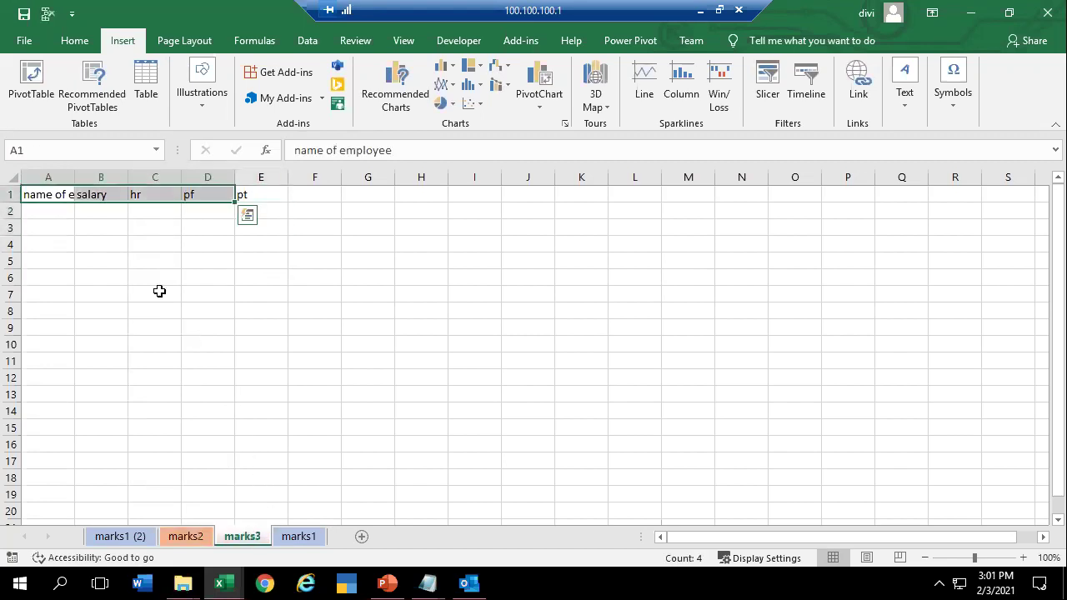
pyautogui.click(297, 538)
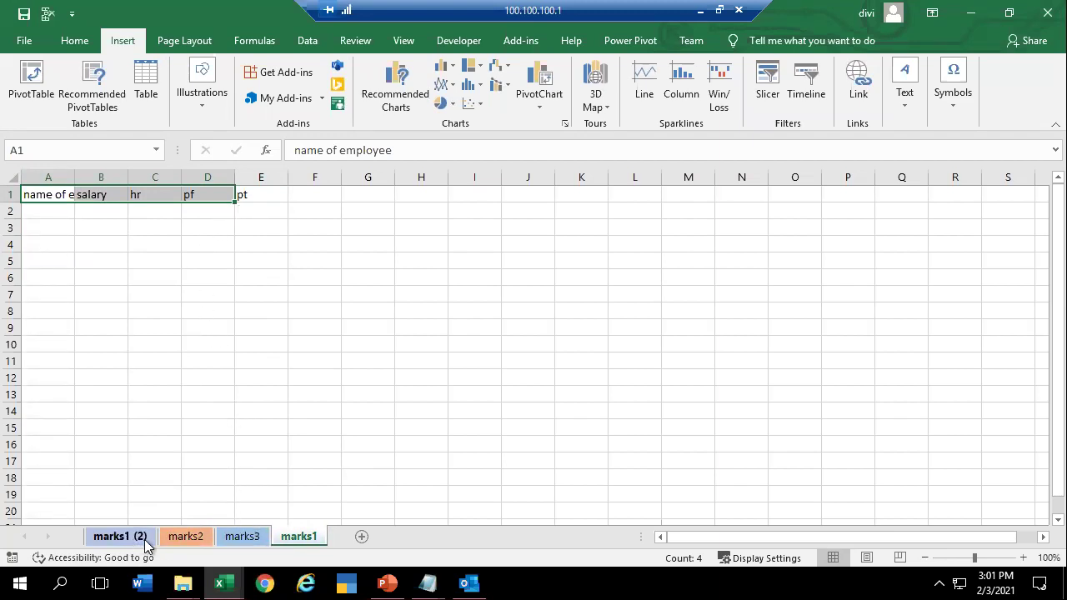
pyautogui.click(277, 459)
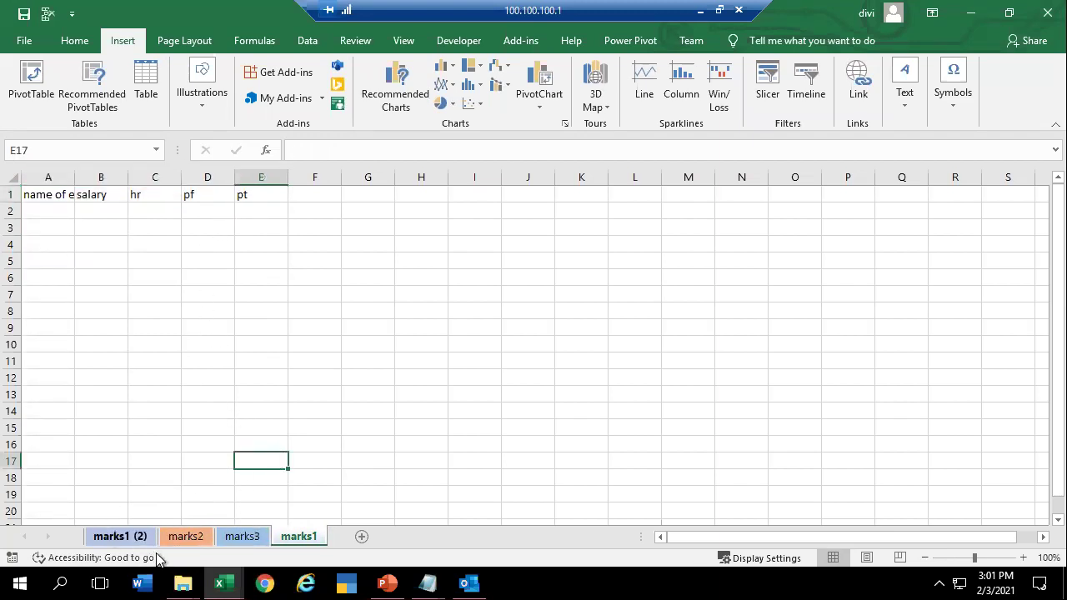
# Regroup all sheets and enter three employee names in A2:A4
pyautogui.rightClick(109, 535)
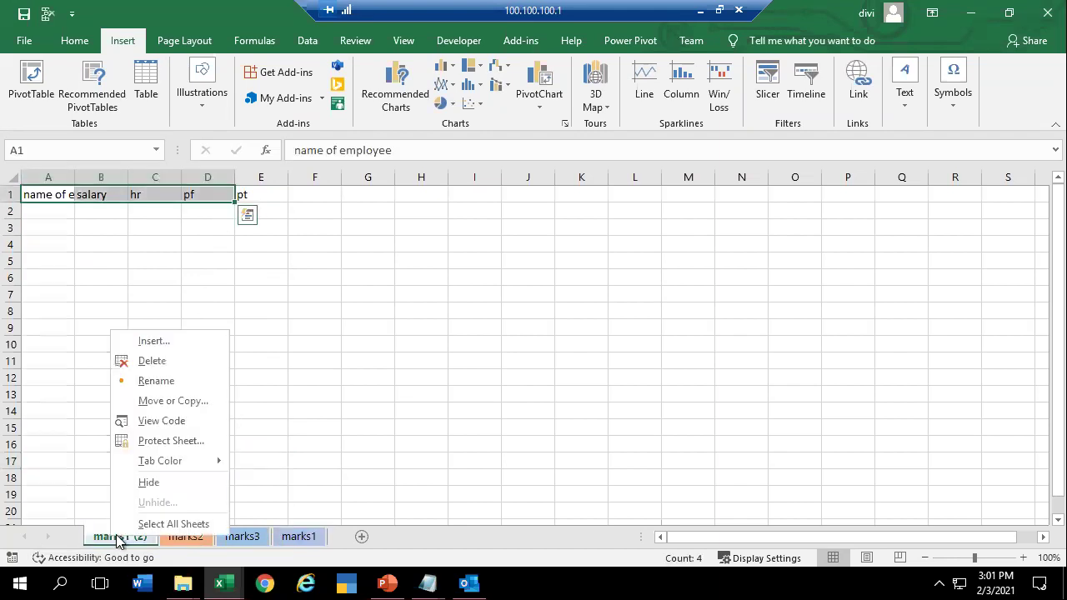
pyautogui.click(163, 527)
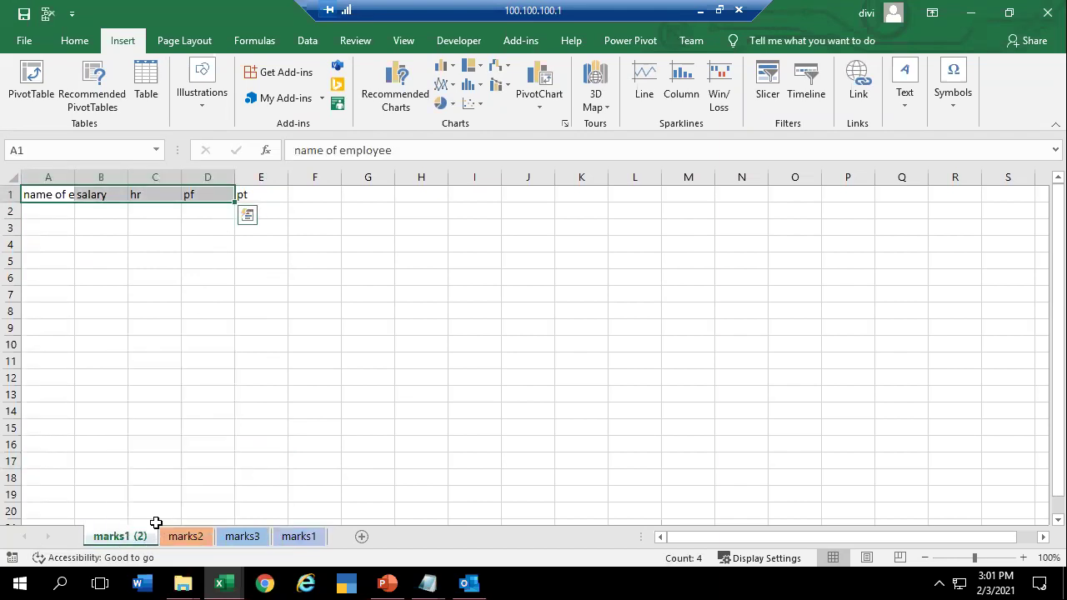
pyautogui.click(46, 215)
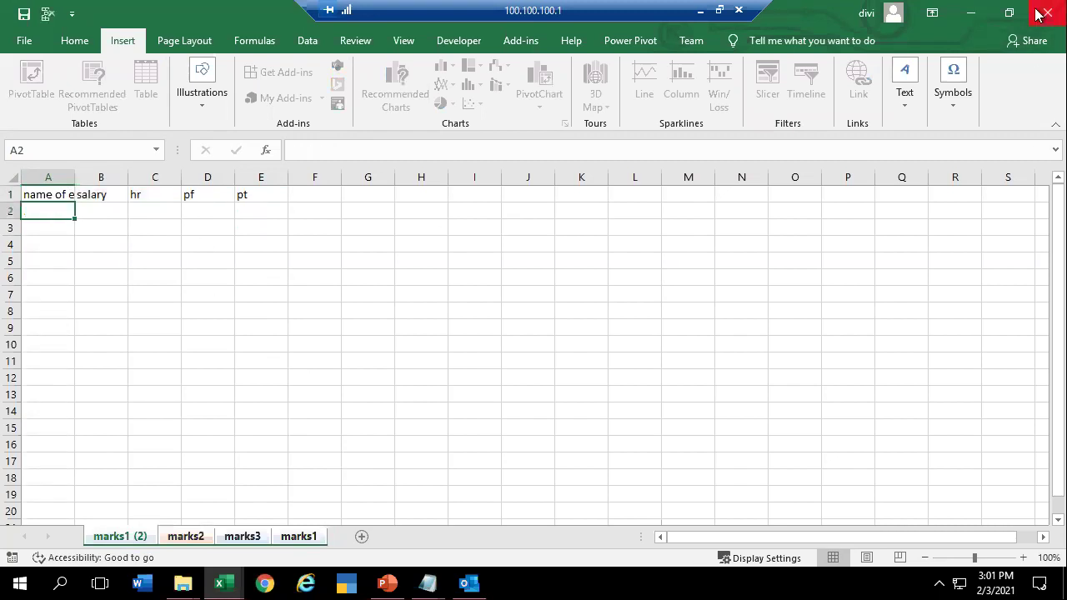
pyautogui.write('anu')
pyautogui.press('Return')
pyautogui.write('hema')
pyautogui.write('j')
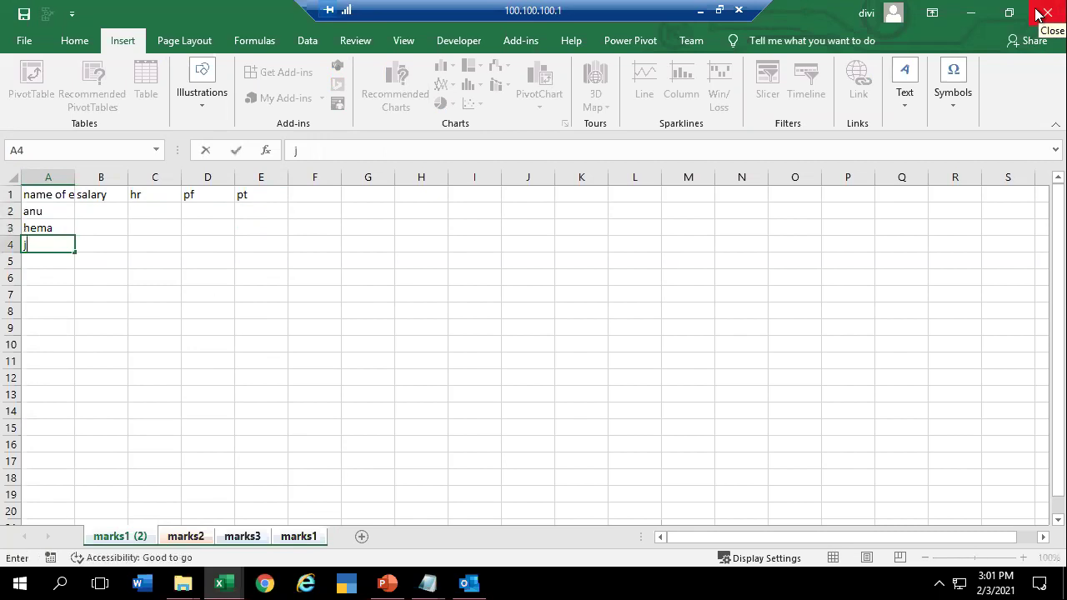
pyautogui.write('anu')
pyautogui.click(80, 197)
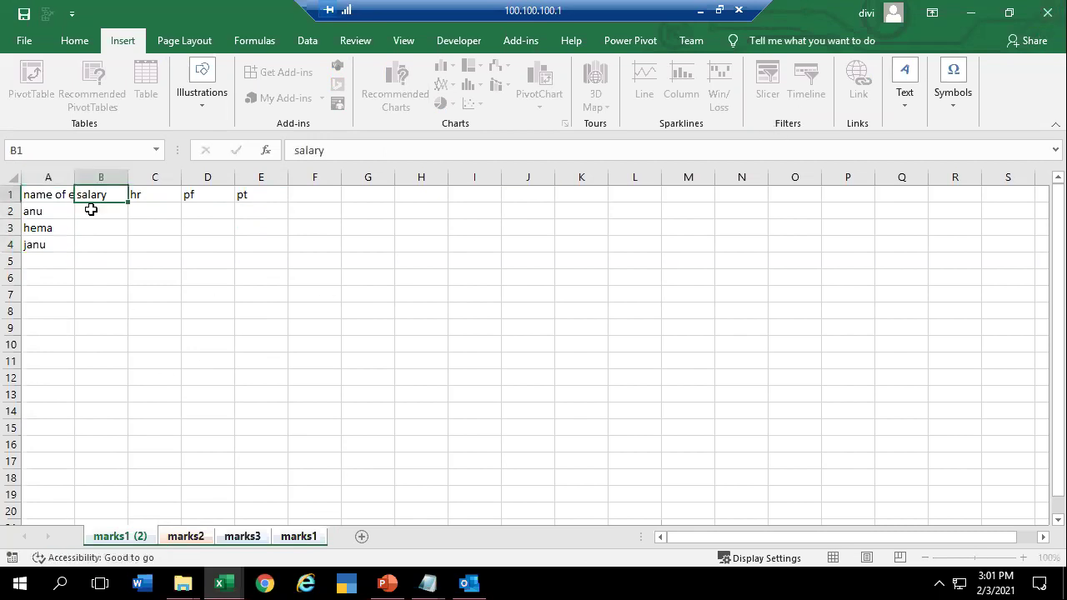
# Enter salaries 5000 and 6000 in B2:B3
pyautogui.click(98, 212)
pyautogui.write('5000')
pyautogui.press('Return')
pyautogui.write('6000')
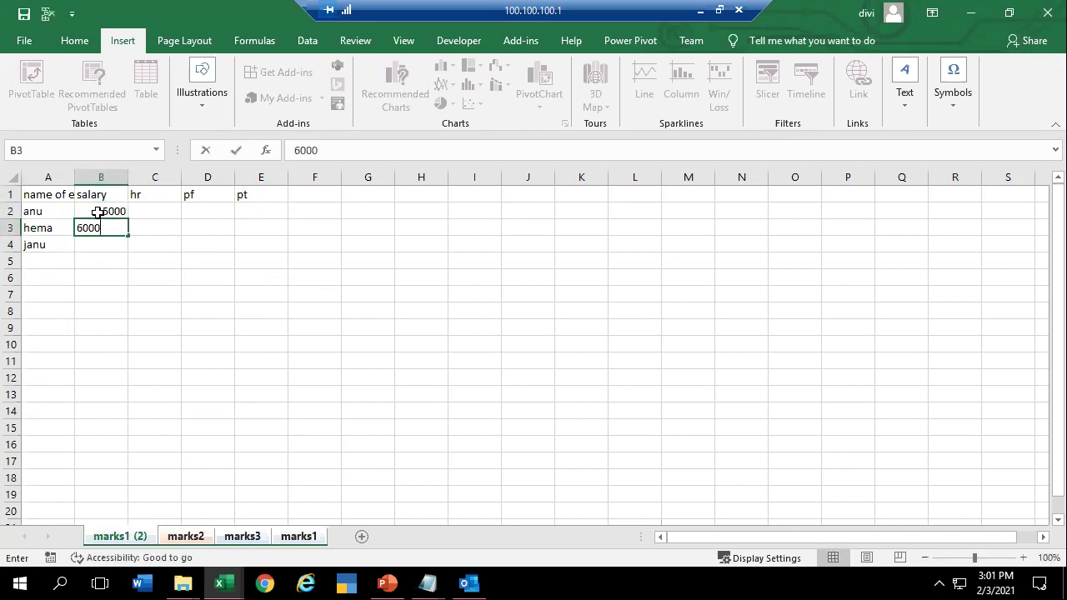
pyautogui.press('Return')
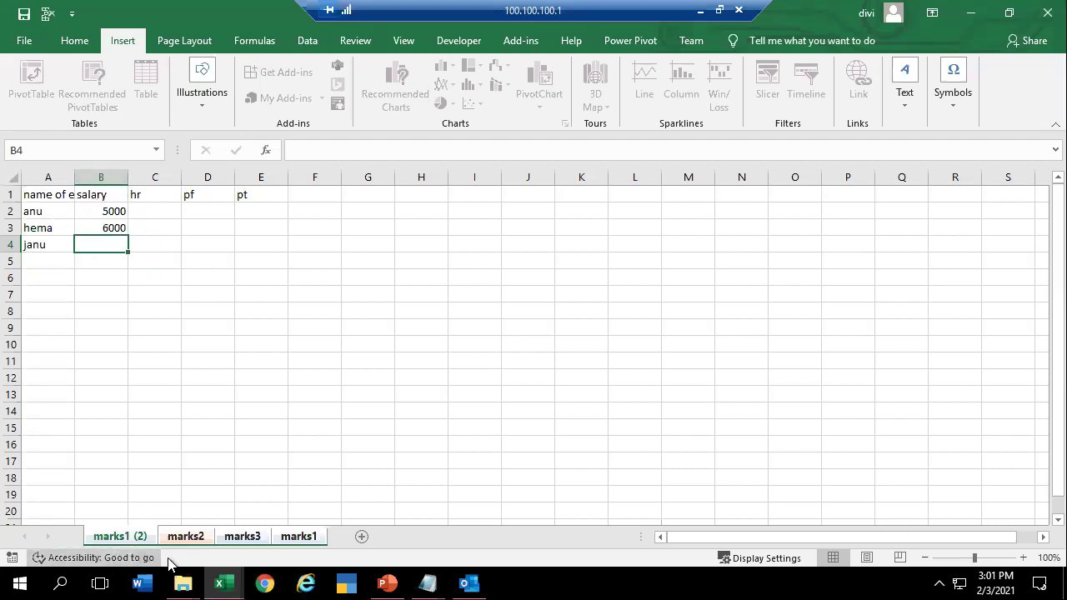
# Switch through marks2, marks3 and marks1 to confirm the data appears on each
pyautogui.click(194, 538)
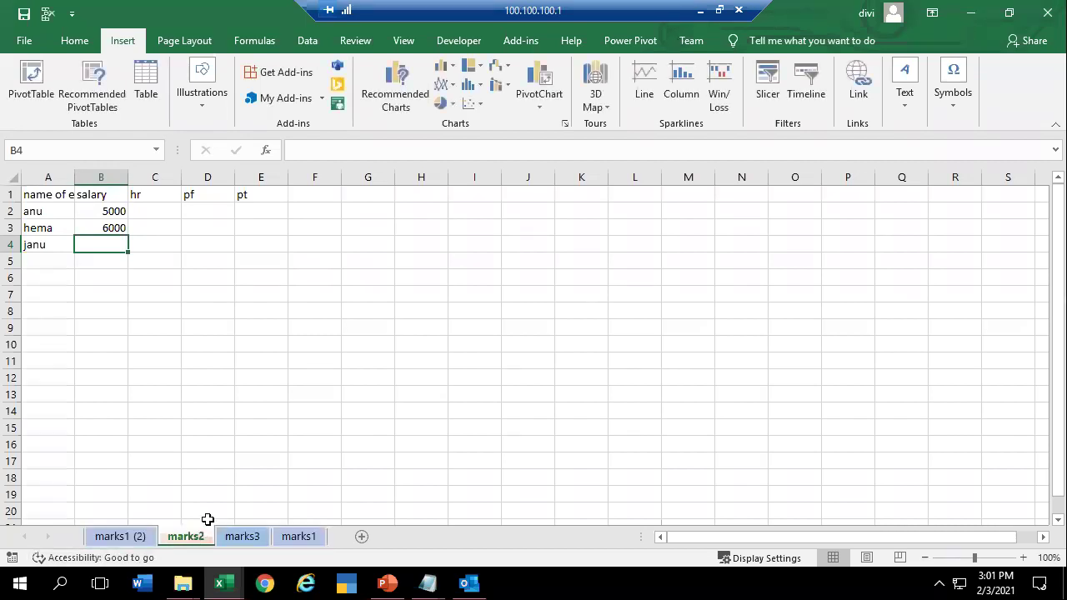
pyautogui.click(252, 538)
pyautogui.click(305, 541)
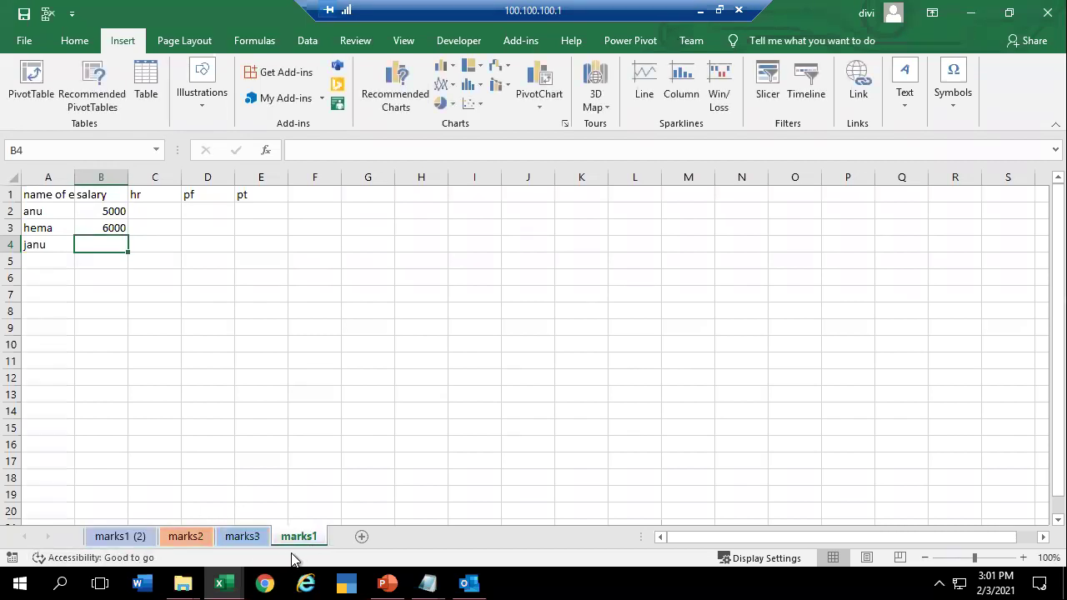
pyautogui.click(235, 539)
# On marks1 (2), select A1:E6 and delete the headers, names and salaries
pyautogui.click(188, 539)
pyautogui.rightClick(133, 540)
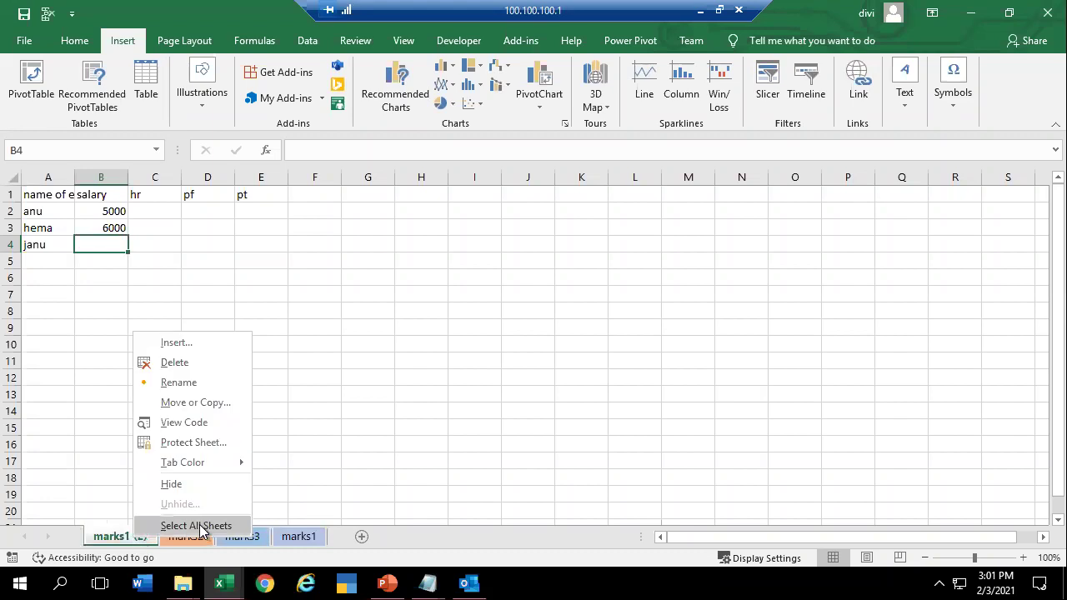
pyautogui.click(364, 438)
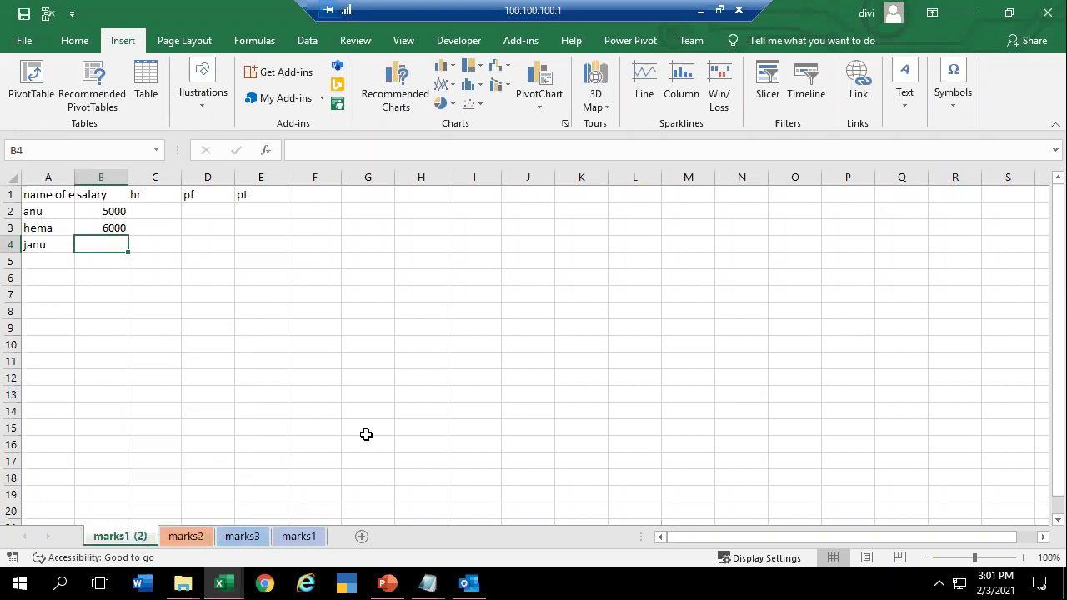
pyautogui.click(383, 415)
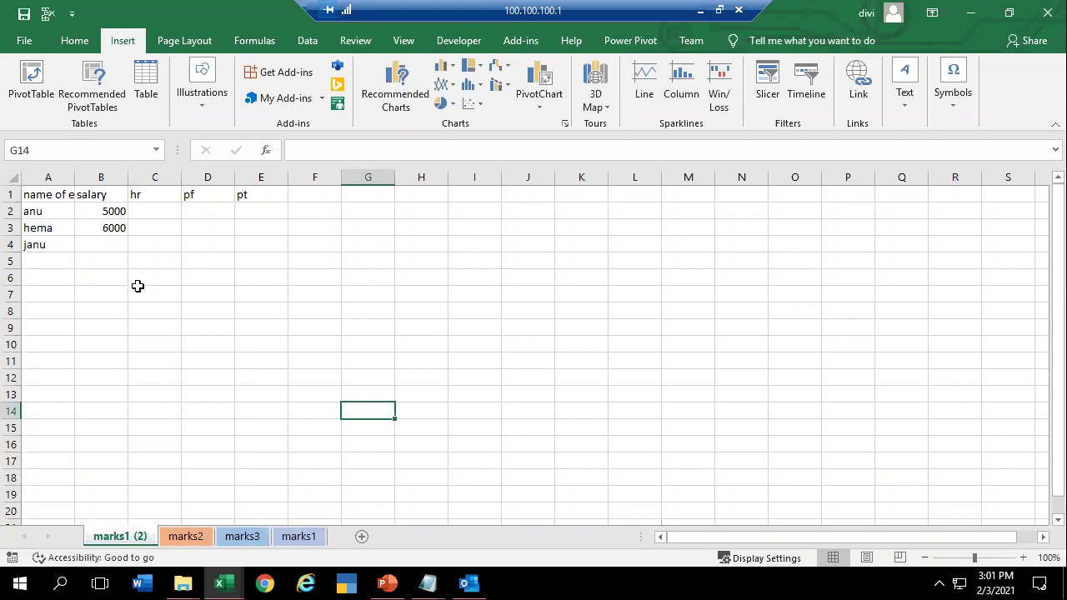
pyautogui.click(109, 279)
pyautogui.moveTo(24, 191); pyautogui.dragTo(109, 245)
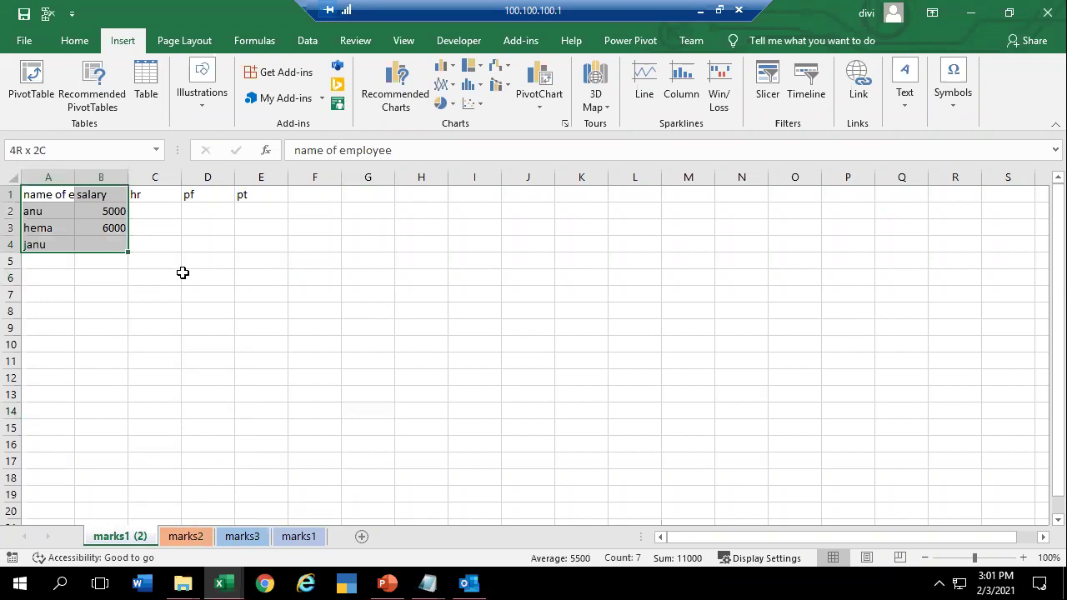
pyautogui.moveTo(182, 273); pyautogui.dragTo(257, 271)
pyautogui.press('Delete')
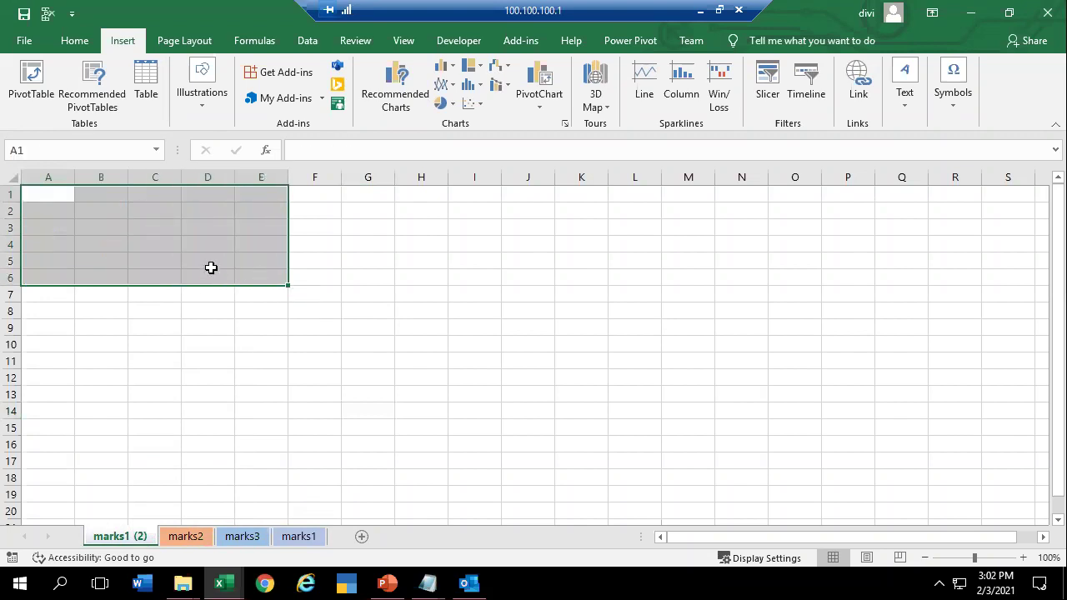
pyautogui.moveTo(19, 193); pyautogui.dragTo(52, 208)
pyautogui.click(50, 192)
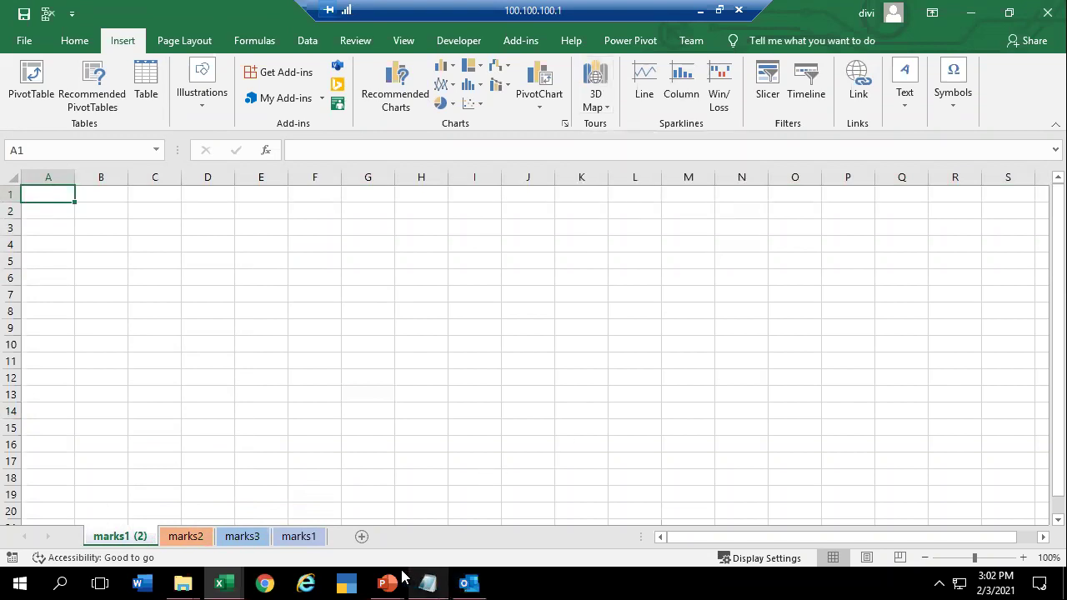
# Set the Notepad shortcut notes font size to 24
pyautogui.click(427, 584)
pyautogui.click(429, 499)
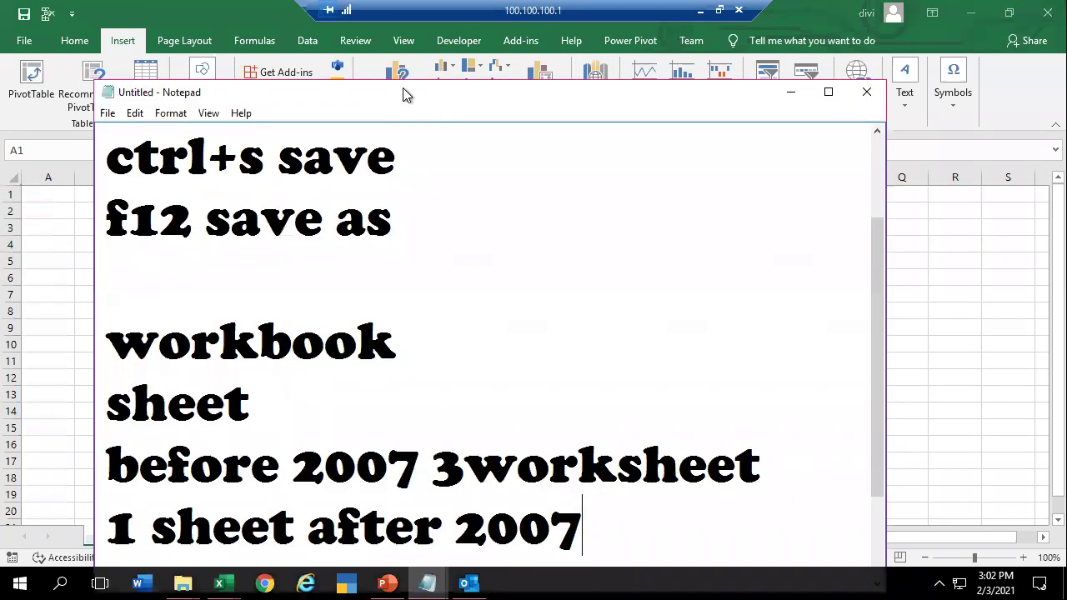
pyautogui.click(170, 114)
pyautogui.click(194, 151)
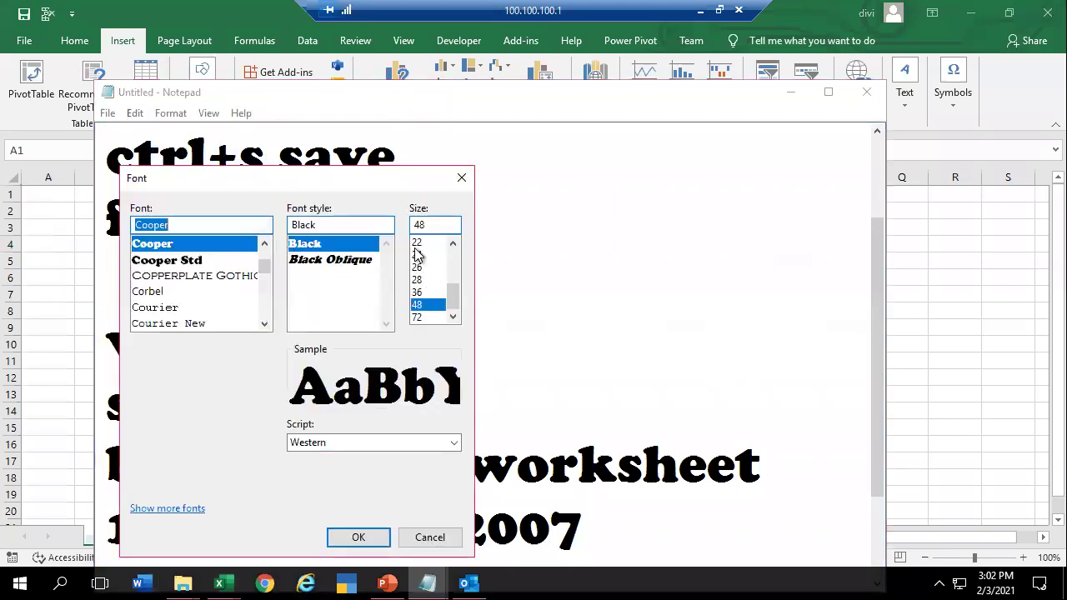
pyautogui.click(418, 254)
pyautogui.click(357, 536)
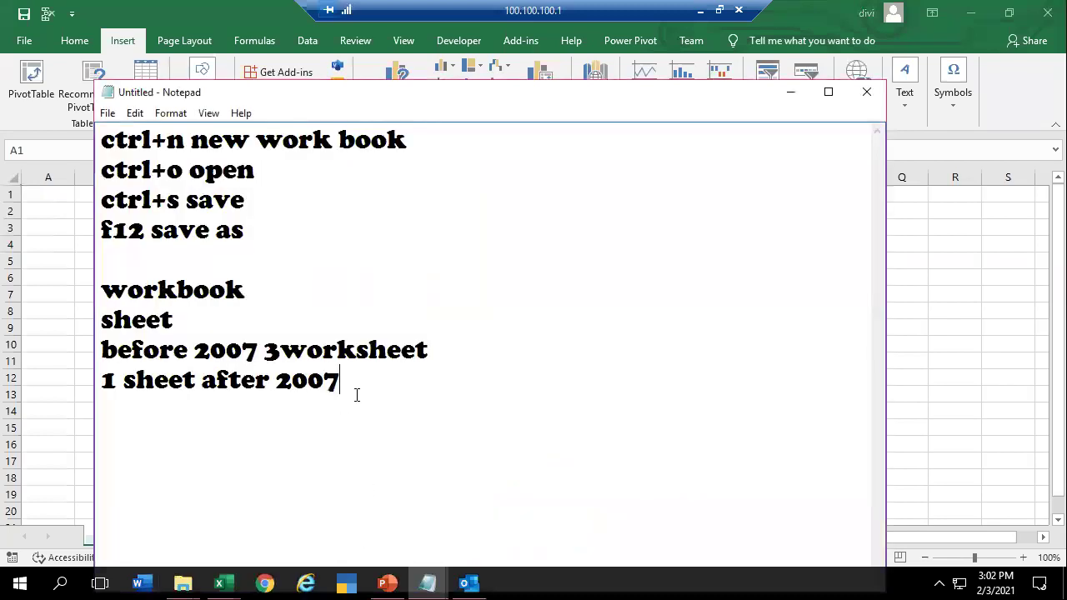
# Add notes 'date ctrl+:' and 'time ctrl+shift+:', then return to Excel cell A2
pyautogui.press('Return')
pyautogui.press('Return')
pyautogui.write('da')
pyautogui.write('te ctrl')
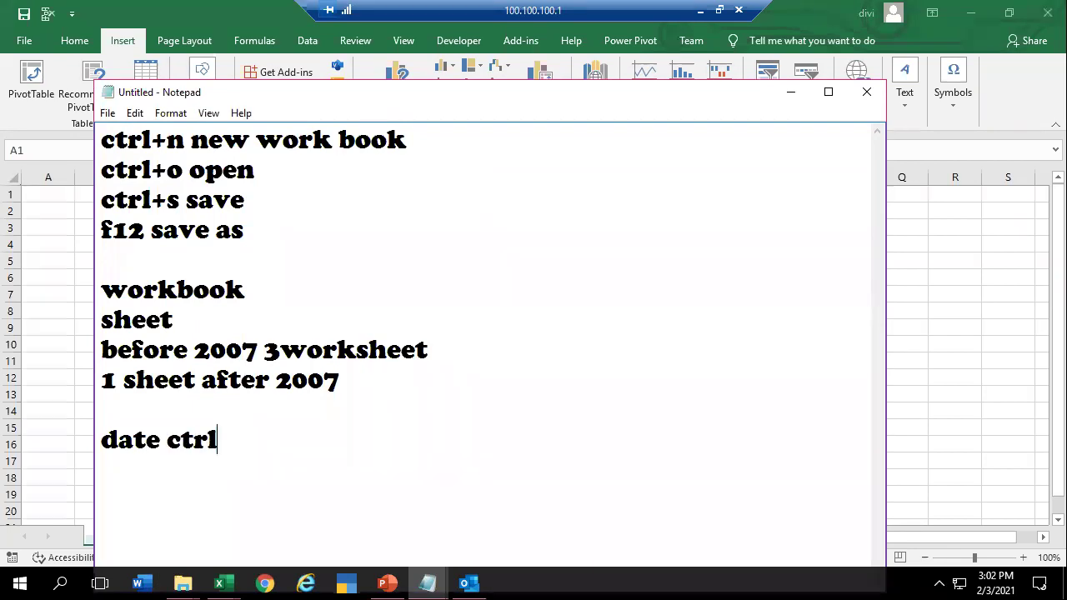
pyautogui.write('+')
pyautogui.write(':')
pyautogui.press('Return')
pyautogui.write('t')
pyautogui.write('ime')
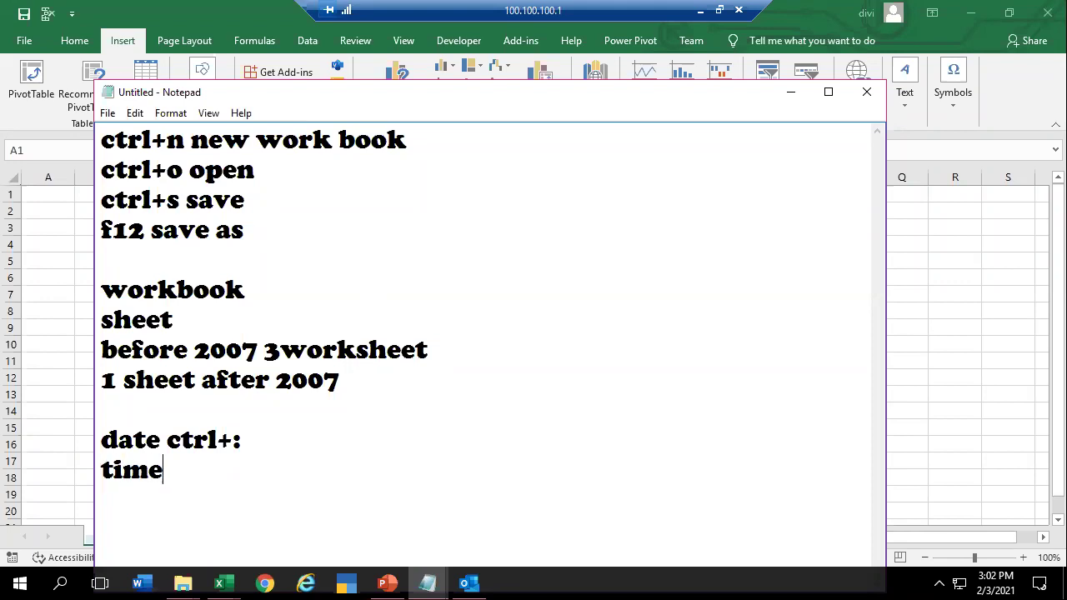
pyautogui.write(' ctrl+s')
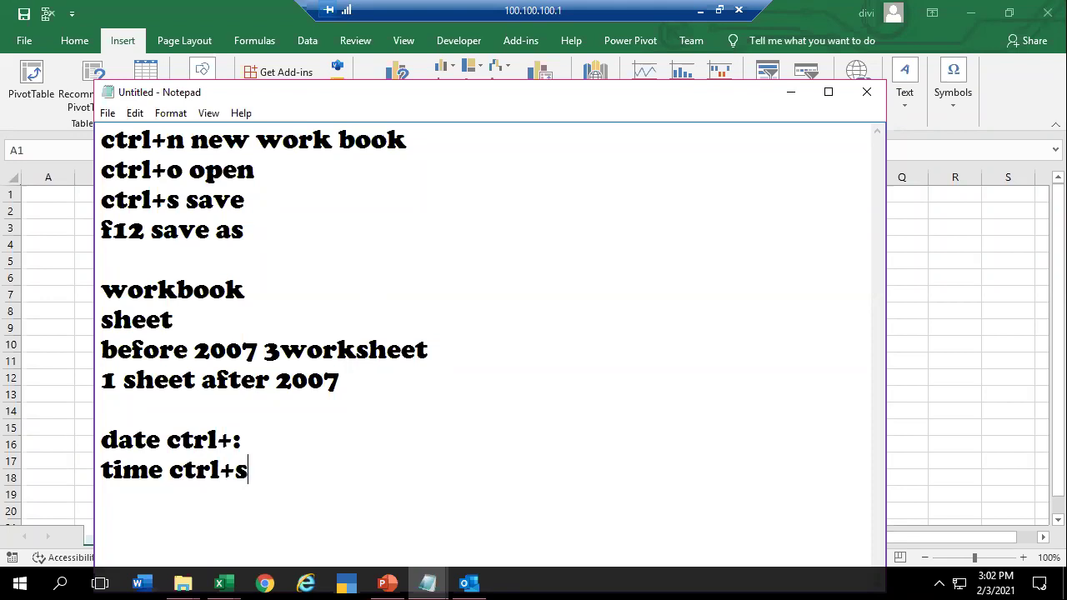
pyautogui.write('hi')
pyautogui.write('ft+:')
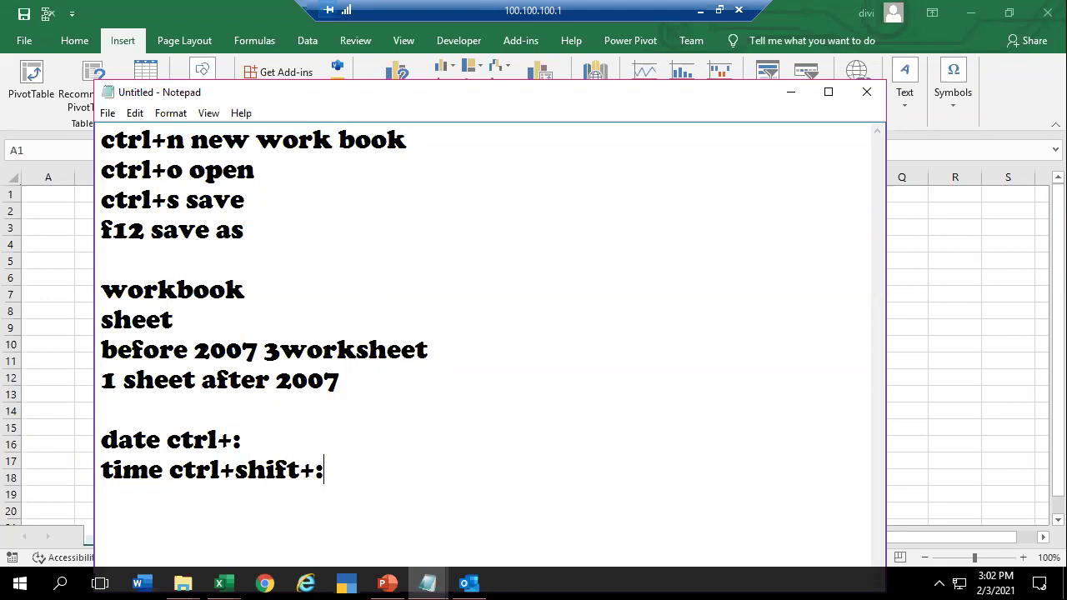
pyautogui.click(791, 93)
pyautogui.click(53, 210)
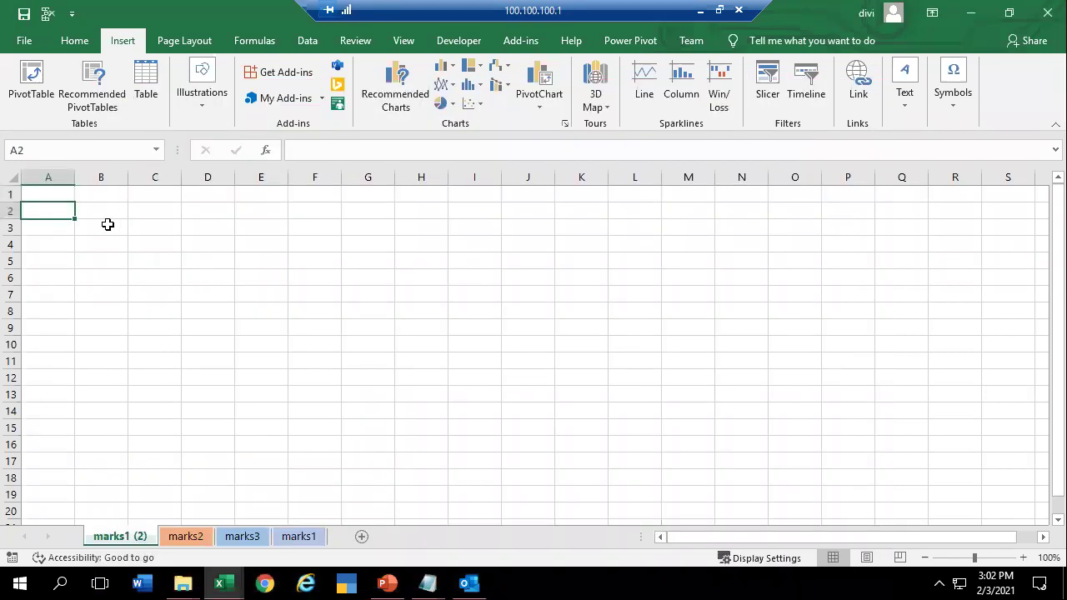
# Enter today's date in A2 (Ctrl+;), current time in A3 (Ctrl+Shift+;), and =now() in A4
pyautogui.hotkey('ctrl', ';')
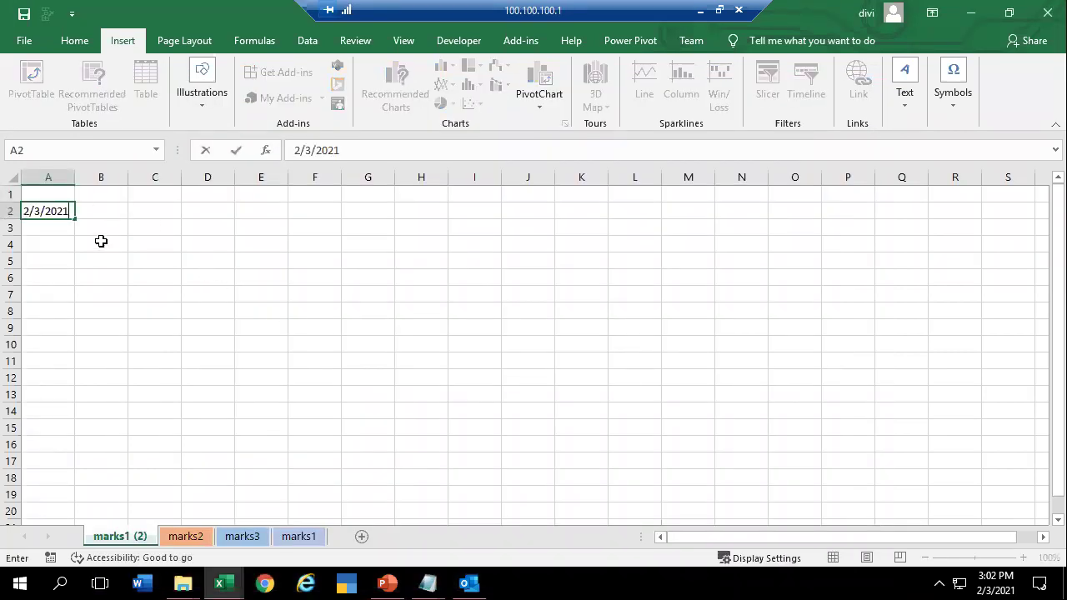
pyautogui.press('Return')
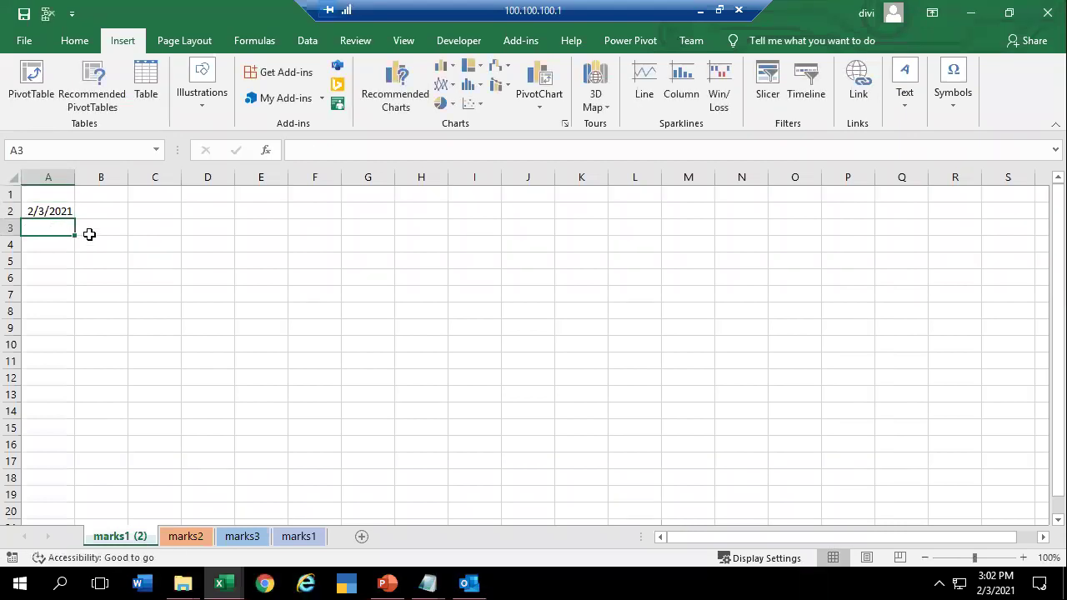
pyautogui.hotkey('ctrl', 'shift', ';')
pyautogui.press('Return')
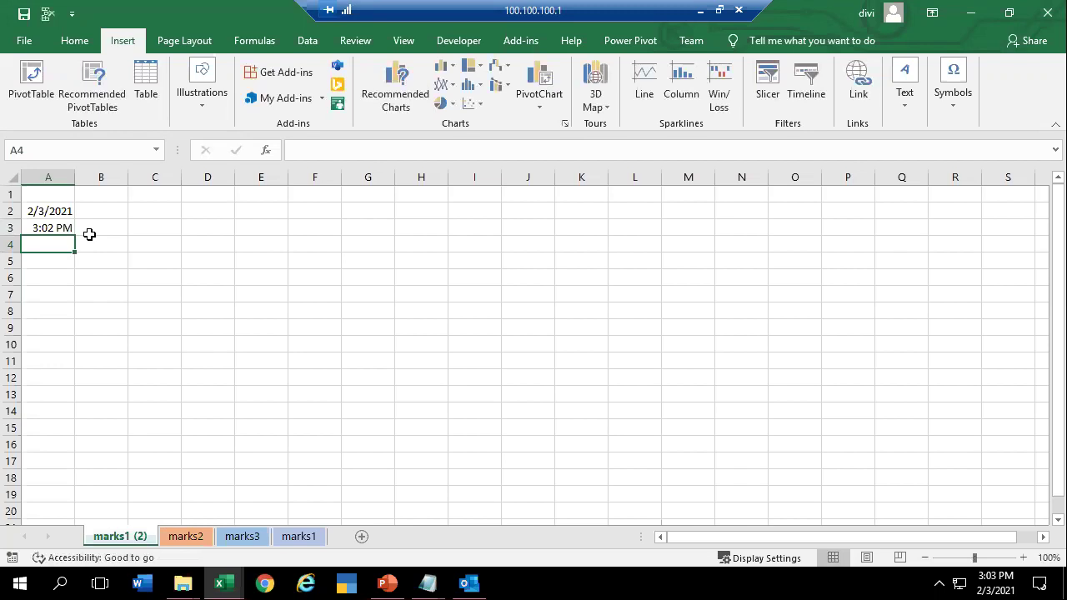
pyautogui.write('=now')
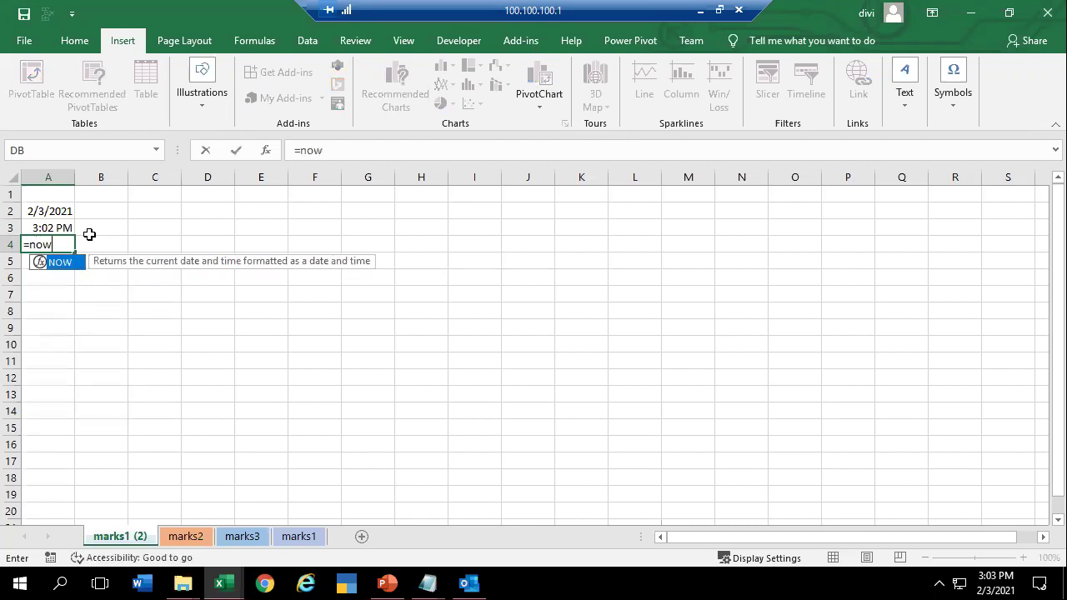
pyautogui.write('()')
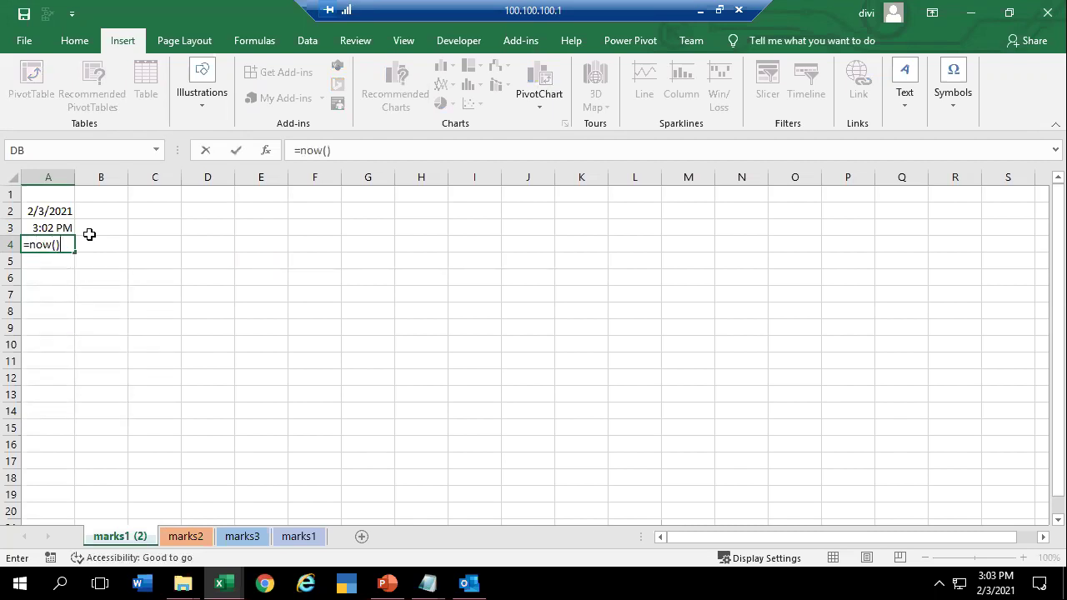
pyautogui.press('Return')
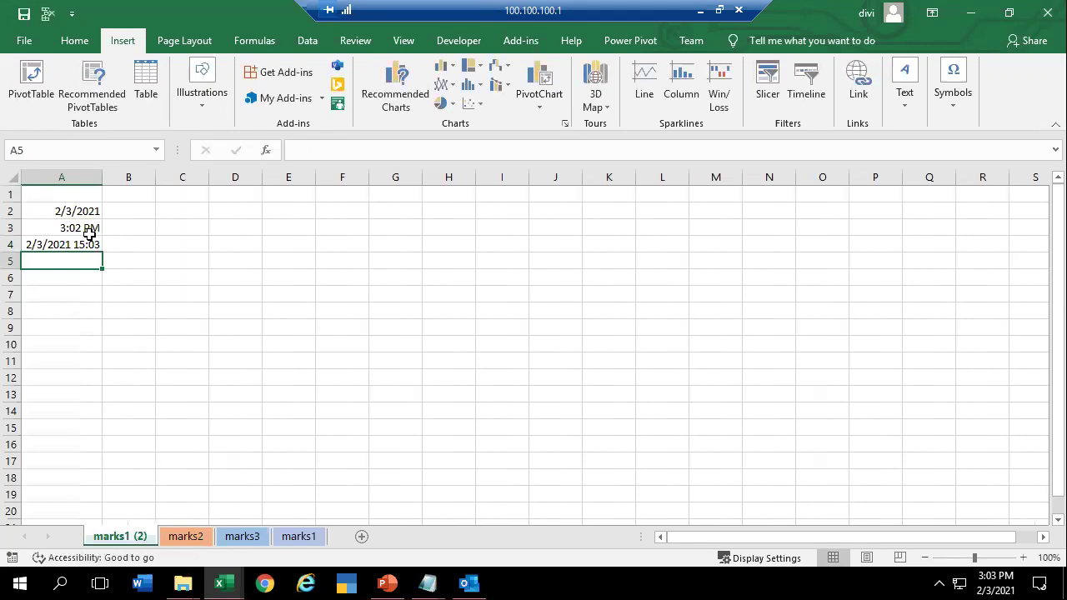
pyautogui.click(49, 246)
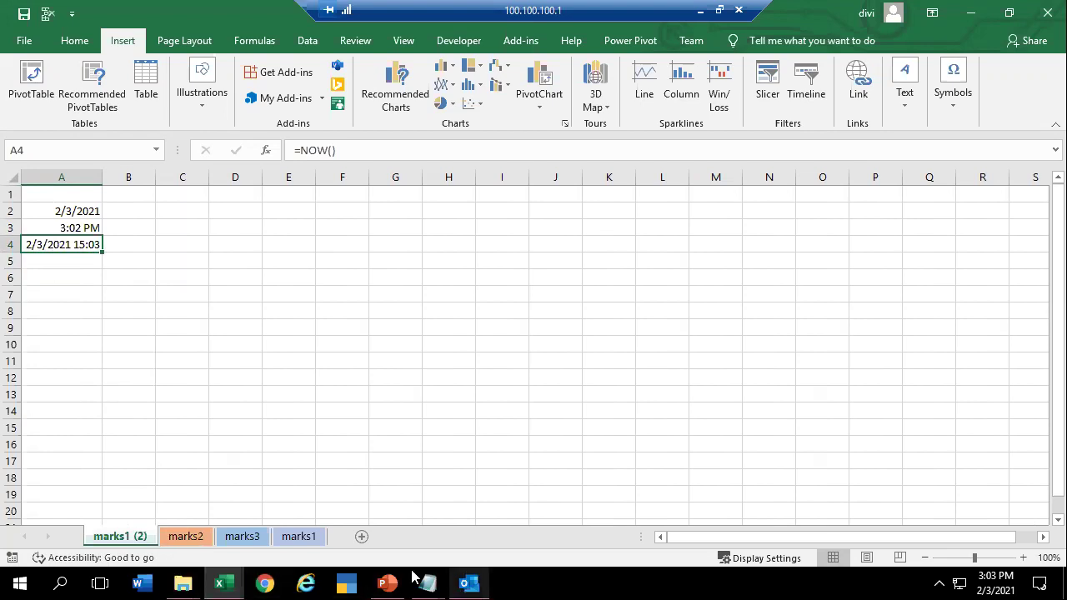
# Add the note 'both time and date =now()' in Notepad, then return to Excel cell A6
pyautogui.moveTo(436, 575)
pyautogui.click(479, 515)
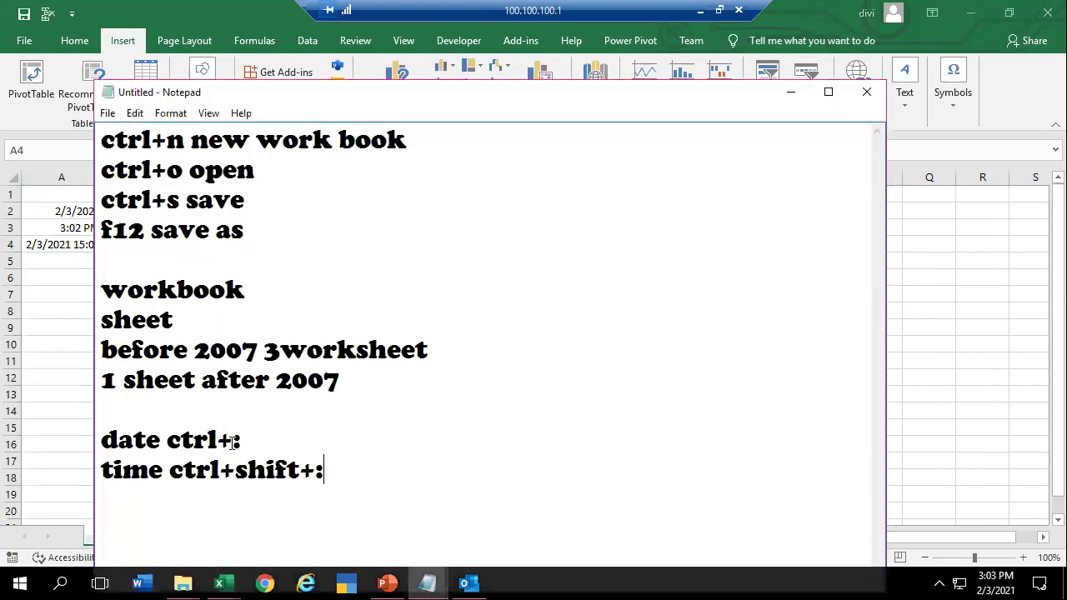
pyautogui.press('Return')
pyautogui.write('both ti')
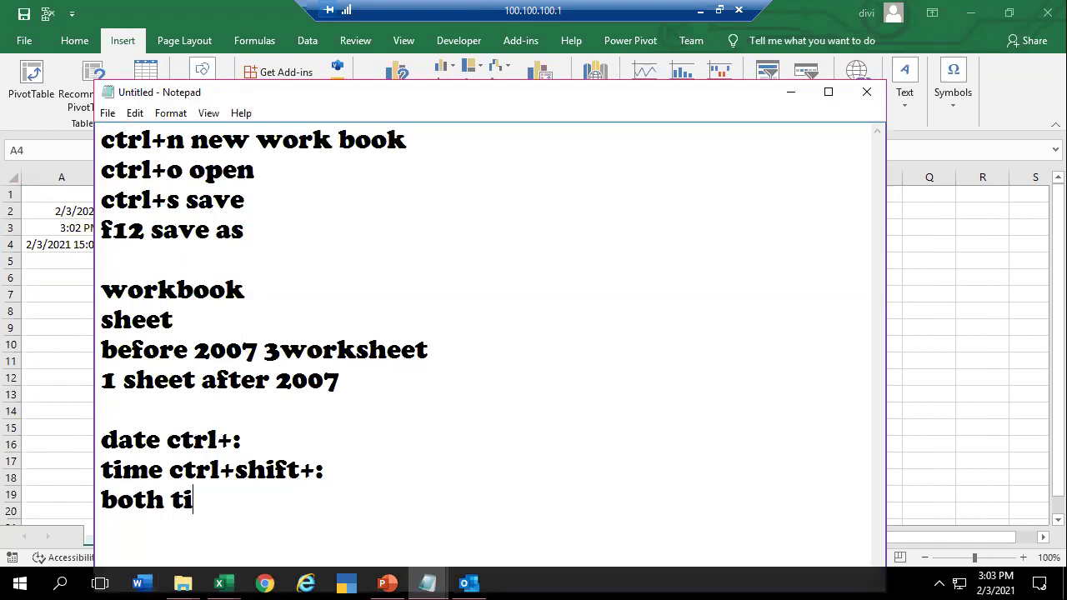
pyautogui.write('me and ')
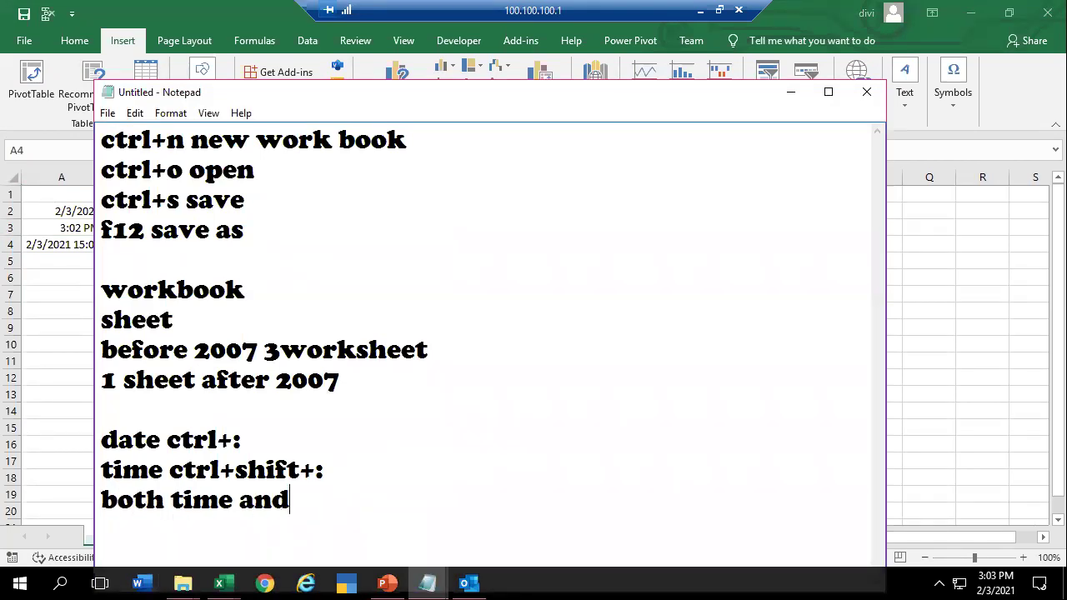
pyautogui.write('date =')
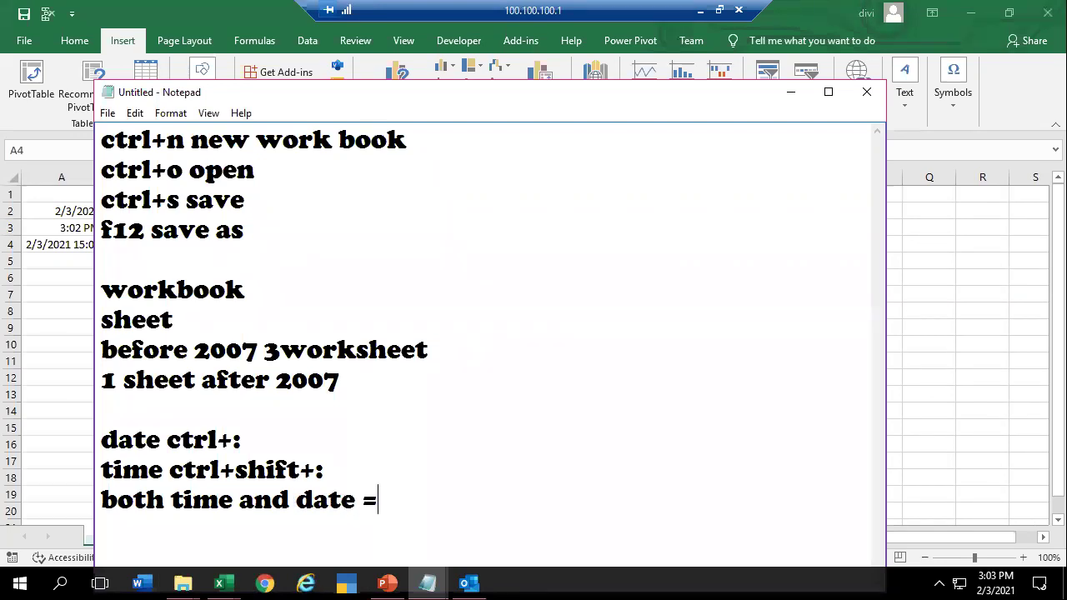
pyautogui.write('now()')
pyautogui.press('Return')
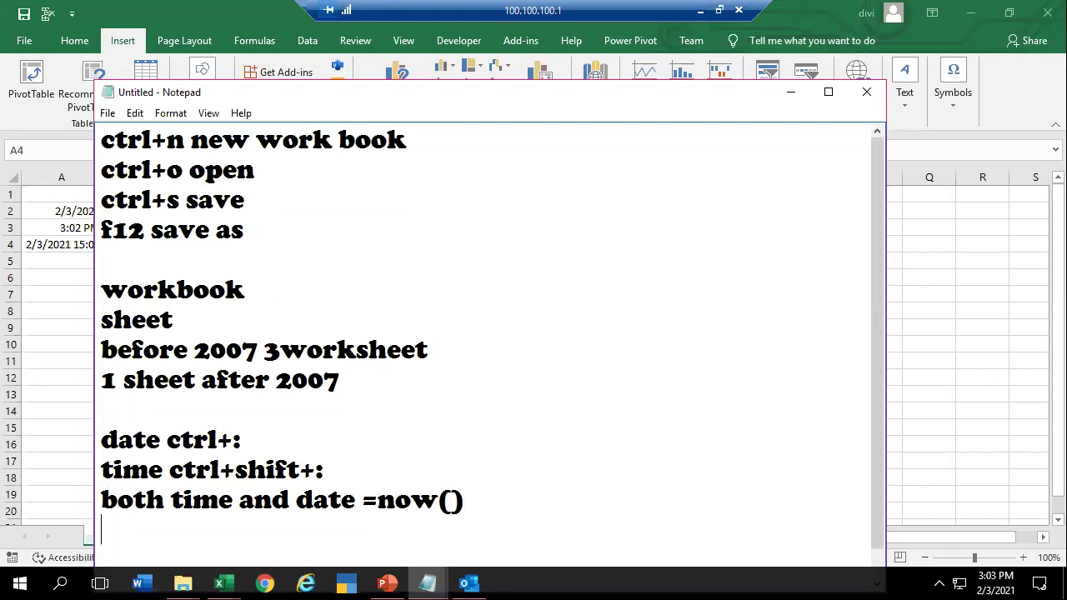
pyautogui.click(790, 92)
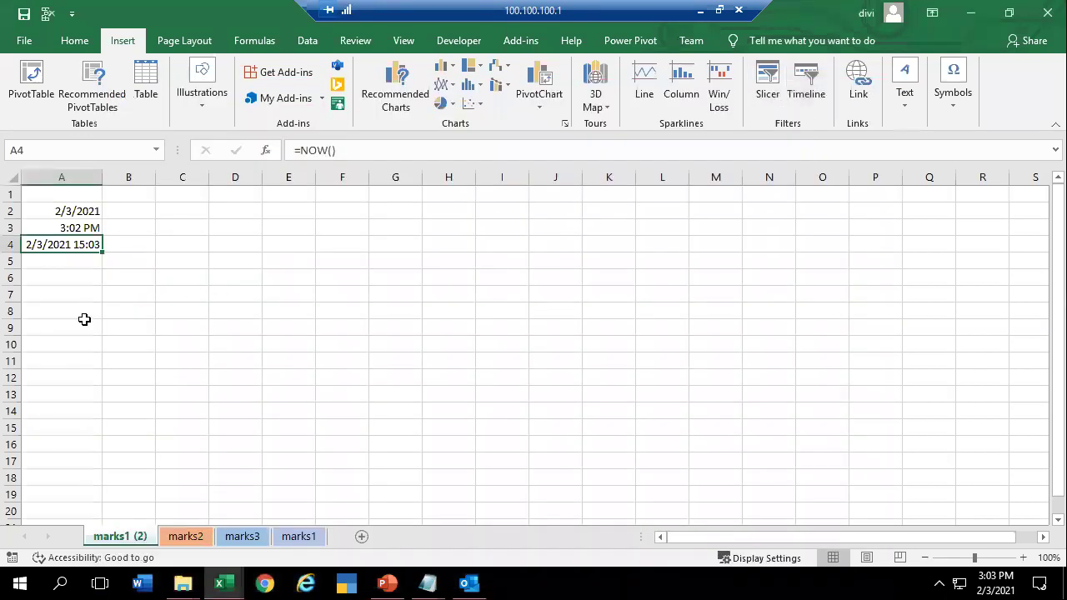
pyautogui.click(70, 260)
pyautogui.click(64, 279)
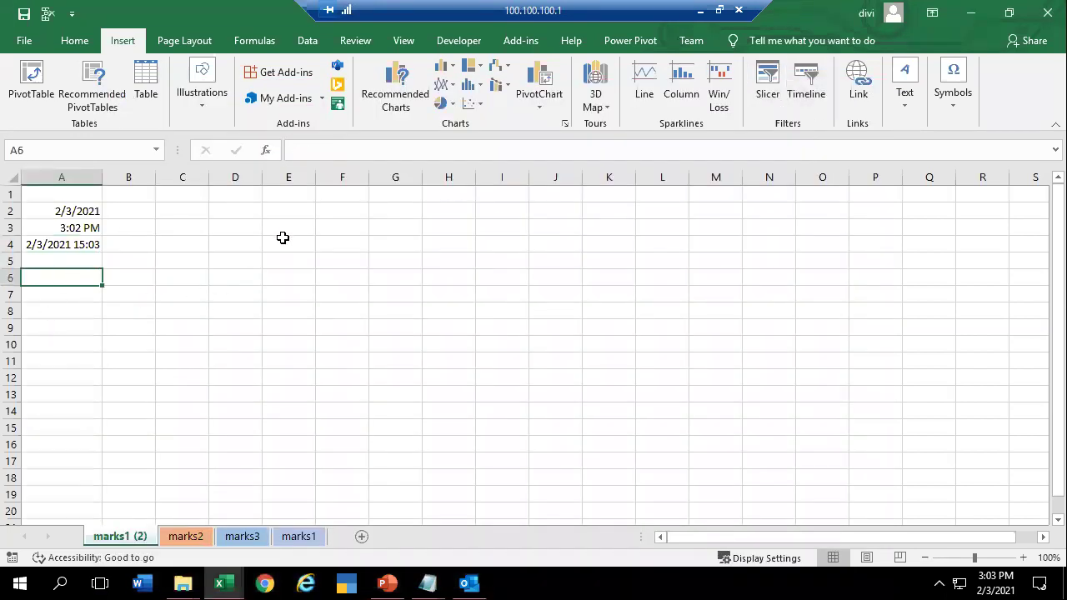
# Autofit column A, then enter today's date in A6, the current time in A7 and =now() in A8
pyautogui.scroll(3, 200, 322)
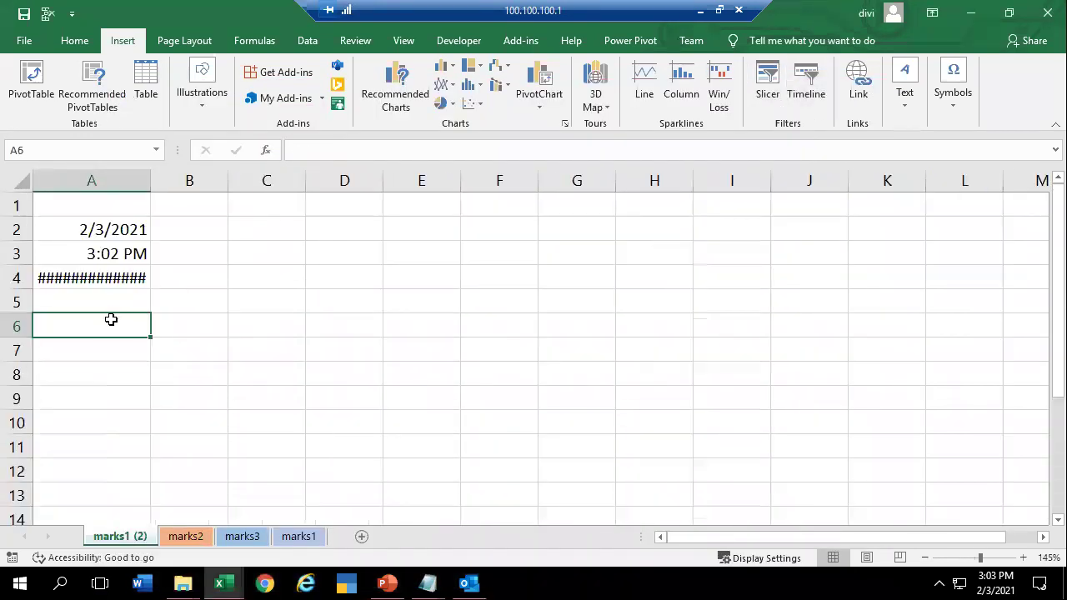
pyautogui.doubleClick(150, 180)
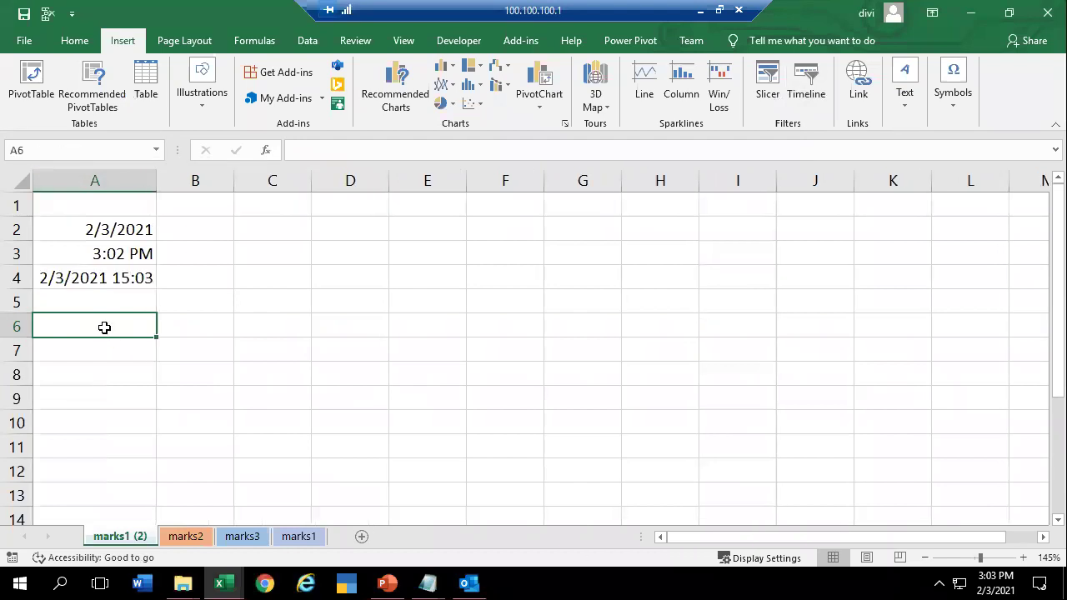
pyautogui.hotkey('ctrl', ';')
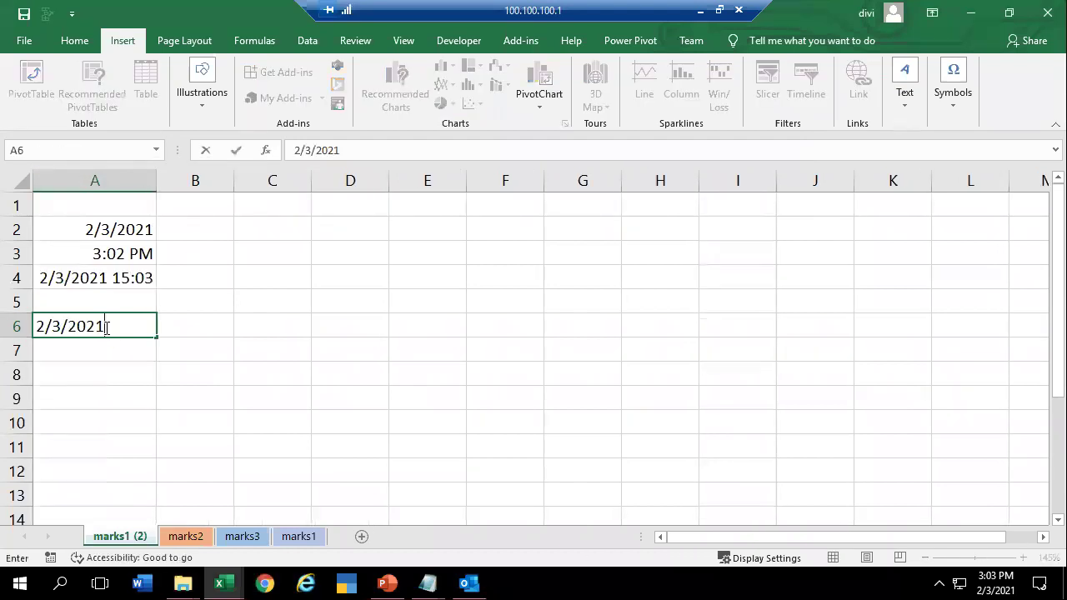
pyautogui.press('Return')
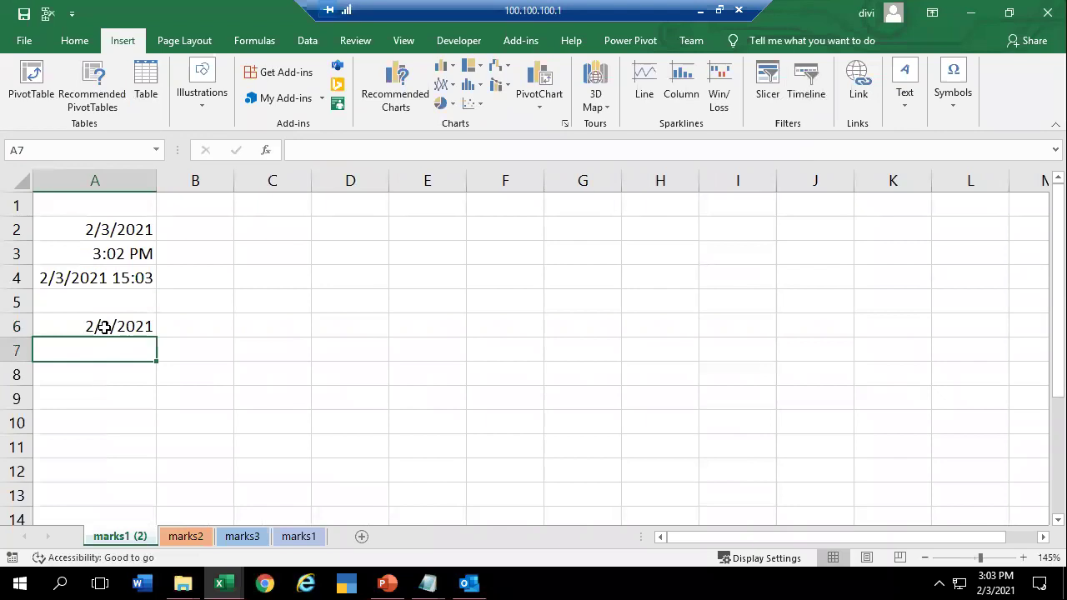
pyautogui.hotkey('ctrl', 'shift', ';')
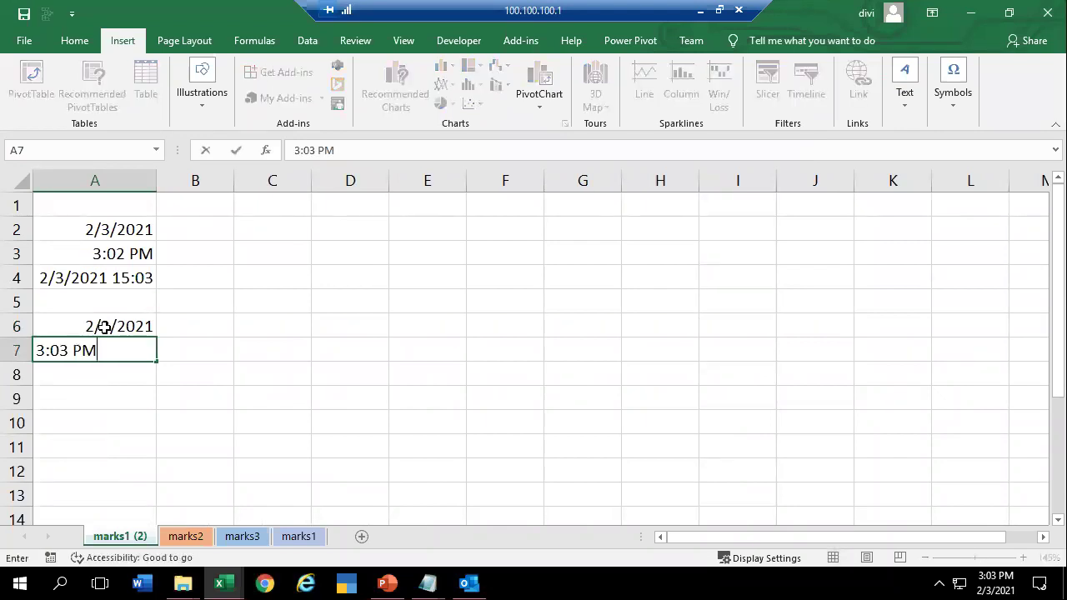
pyautogui.press('Return')
pyautogui.write('=n')
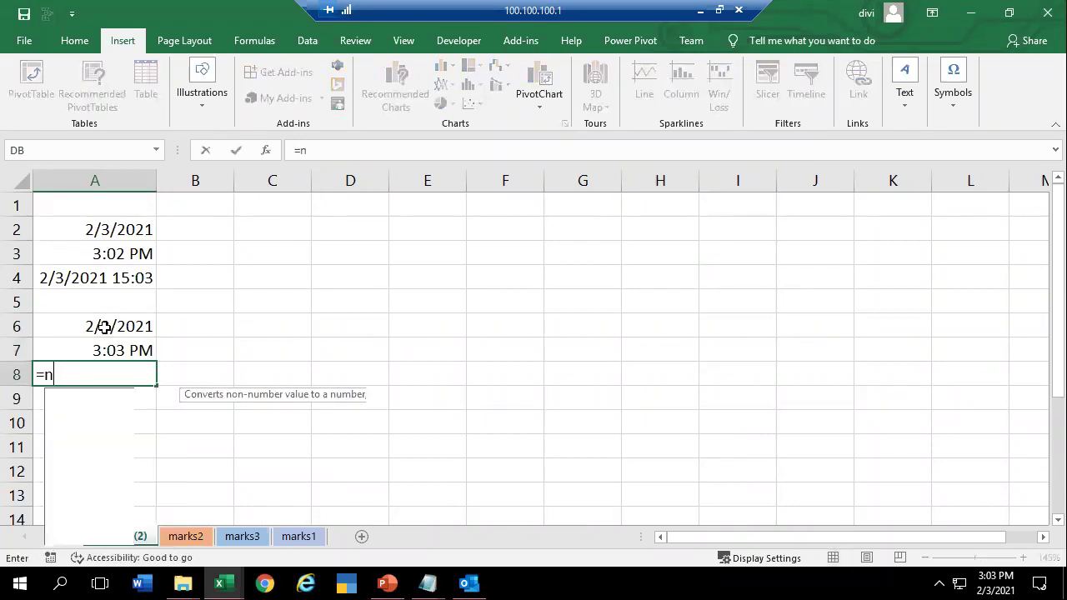
pyautogui.write('ow()')
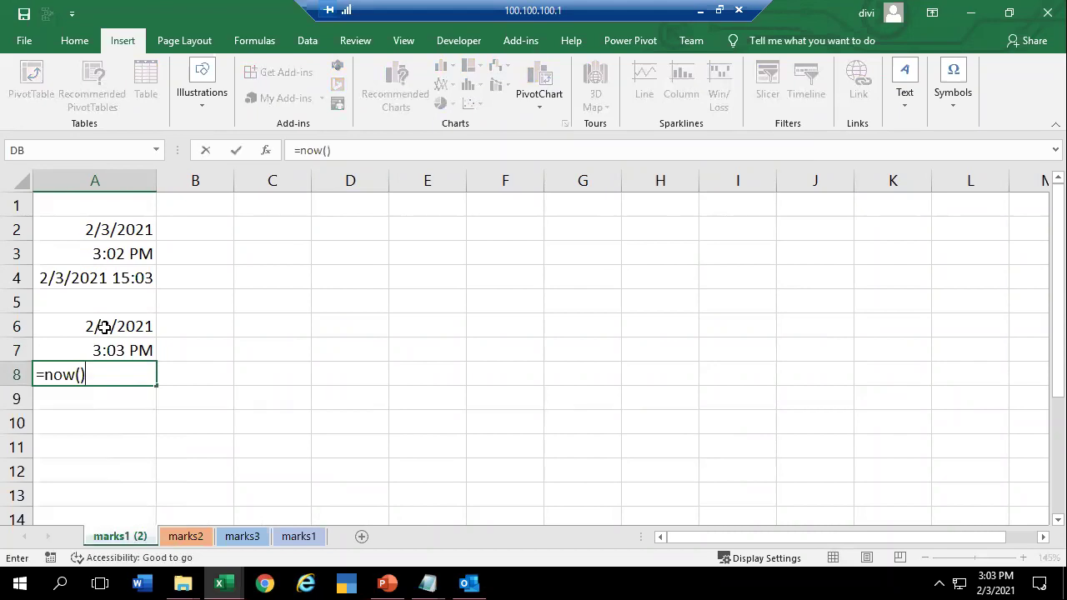
pyautogui.press('Return')
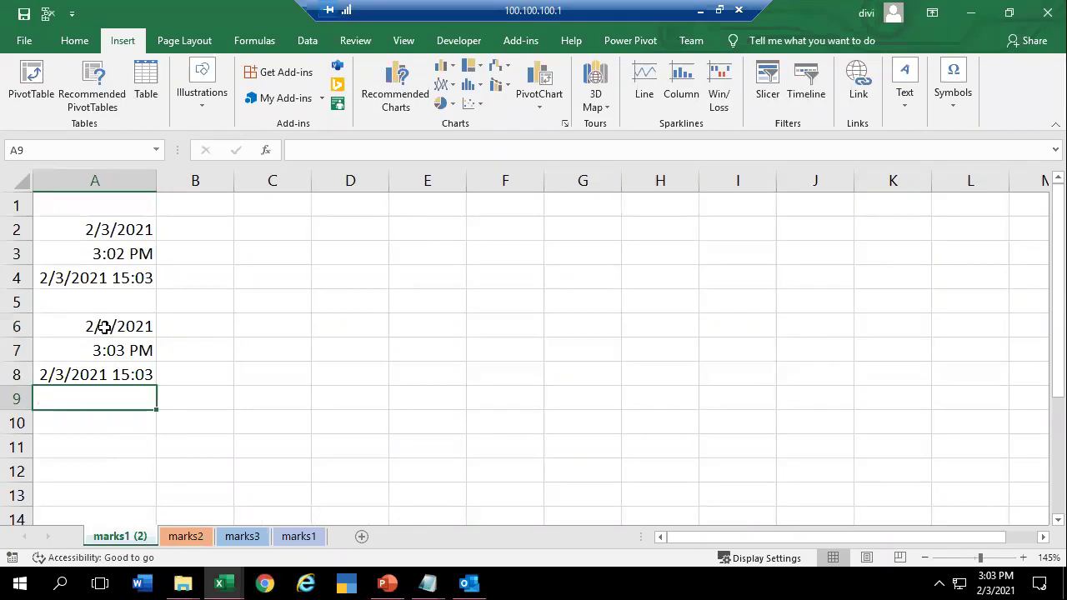
# Recalculate with F9 so the NOW results in A4 and A8 update to 15:04
pyautogui.moveTo(116, 230); pyautogui.dragTo(100, 413)
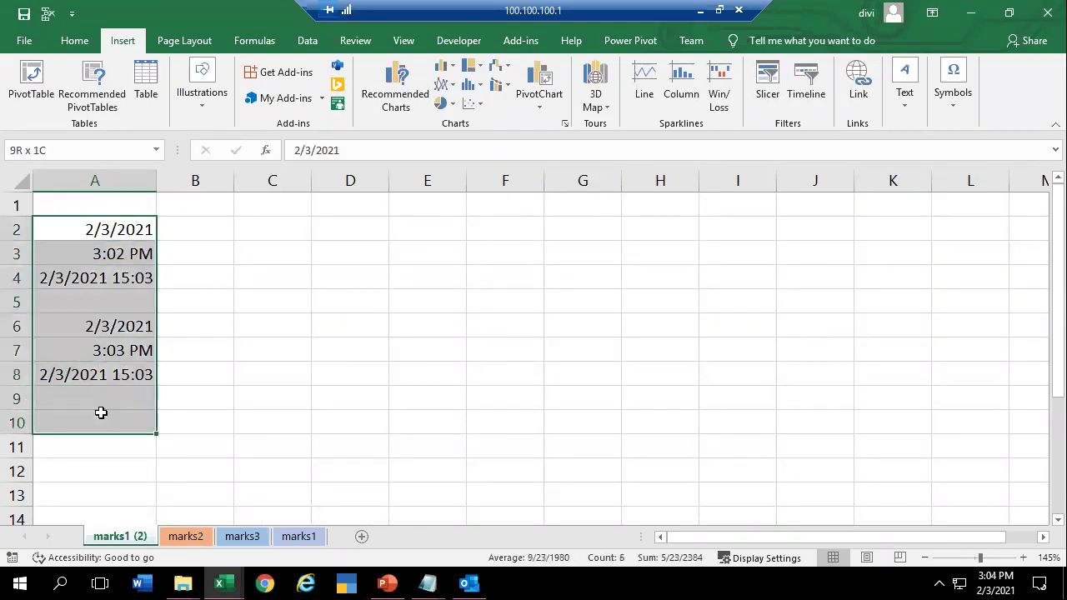
pyautogui.click(209, 350)
pyautogui.click(95, 210)
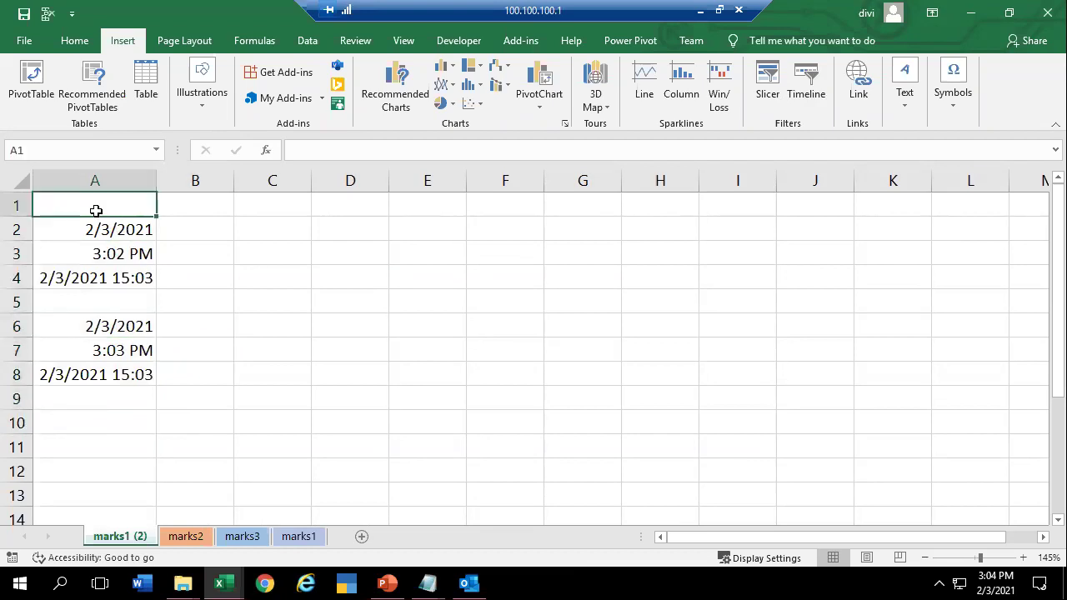
pyautogui.click(205, 255)
pyautogui.click(48, 203)
pyautogui.press('F9')
# Clear the date from cell A2
pyautogui.click(16, 229)
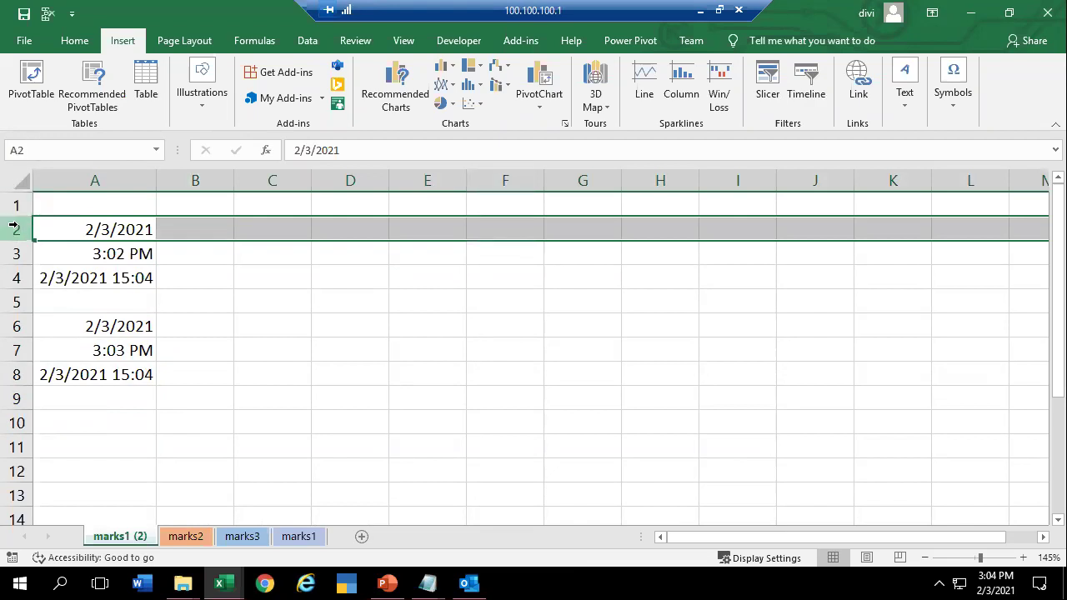
pyautogui.click(170, 289)
pyautogui.click(49, 238)
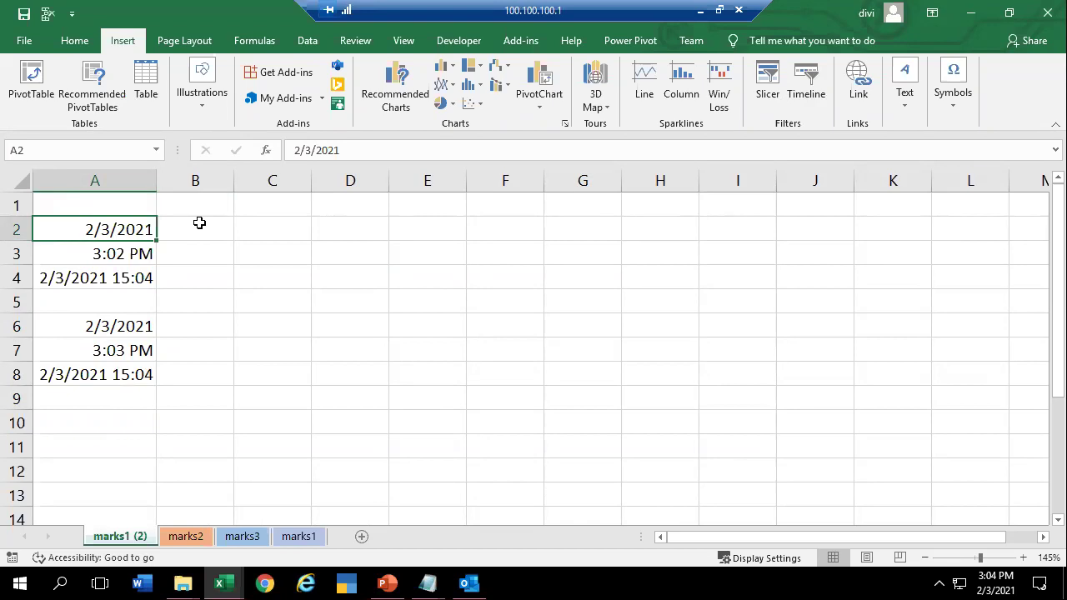
pyautogui.press('BackSpace')
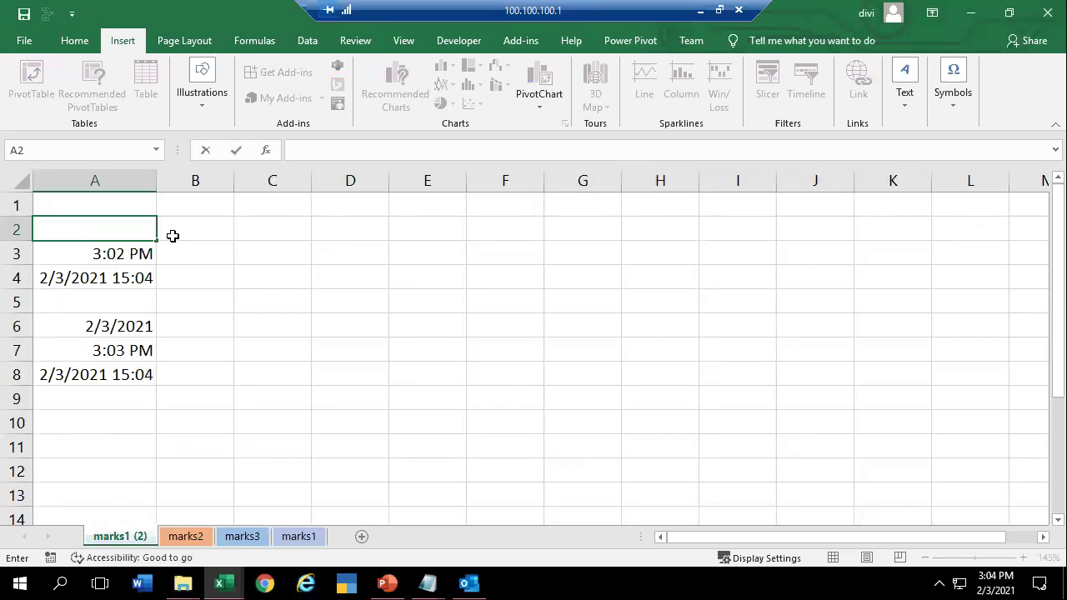
pyautogui.click(172, 231)
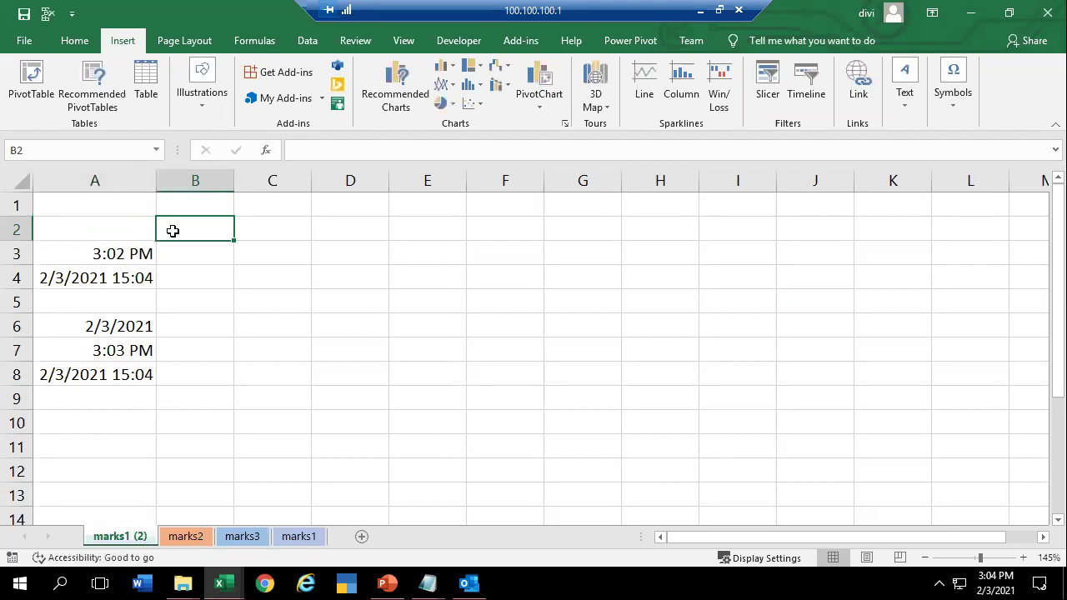
# Demonstrate selecting column B with Ctrl+Space and row 2 with Shift+Space
pyautogui.hotkey('ctrl', 'space')
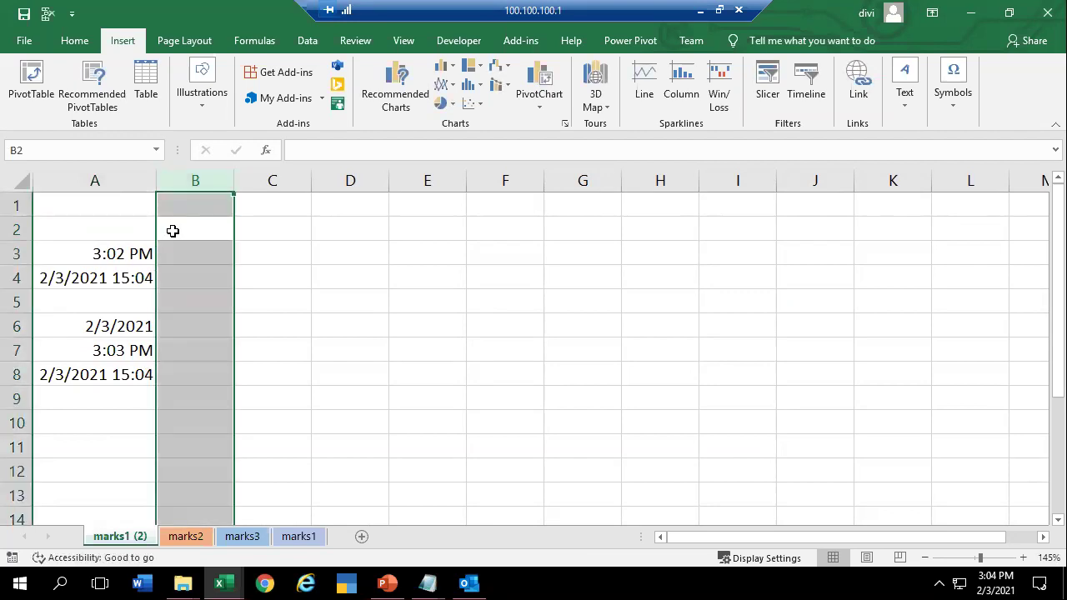
pyautogui.click(184, 204)
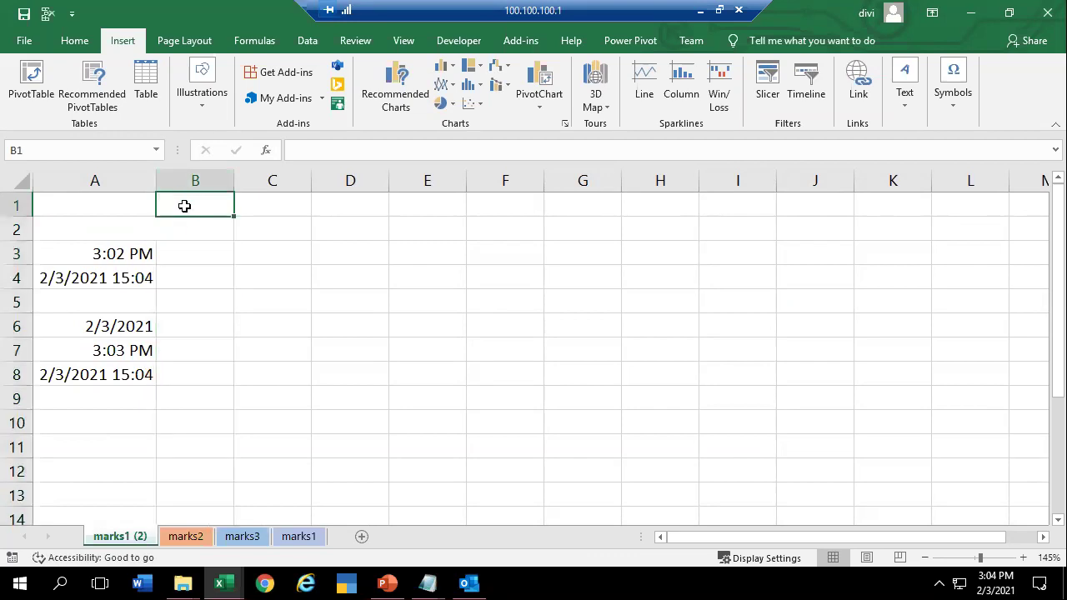
pyautogui.hotkey('ctrl', 'space')
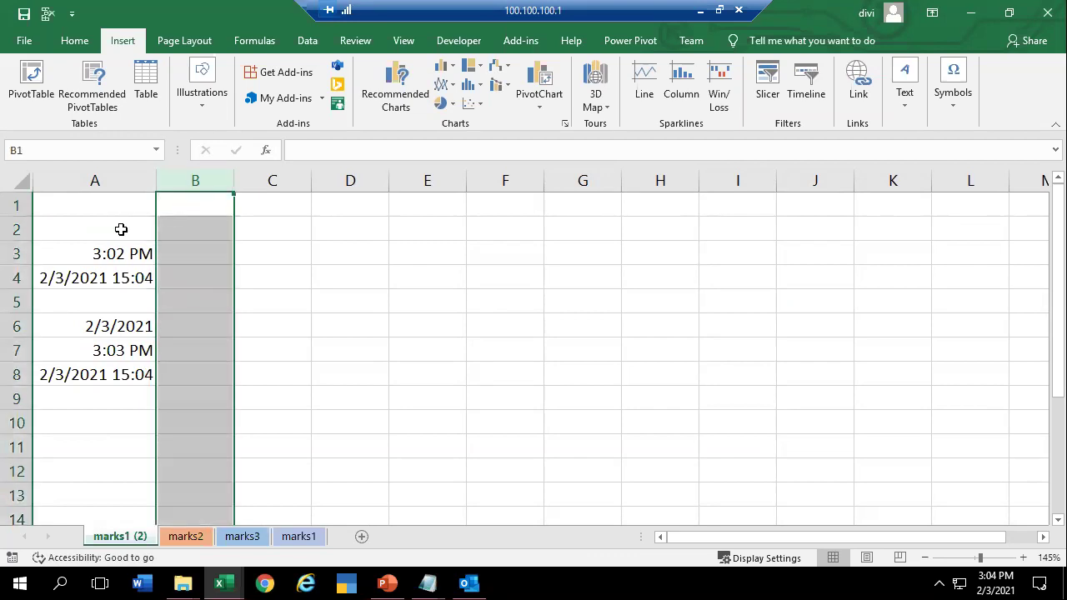
pyautogui.click(121, 230)
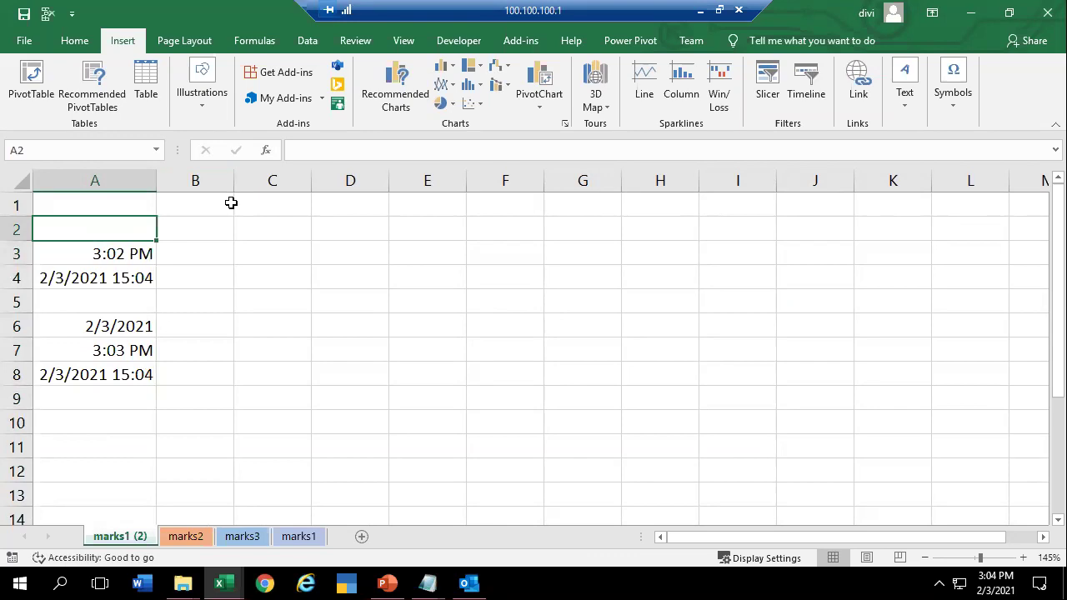
pyautogui.hotkey('shift', 'space')
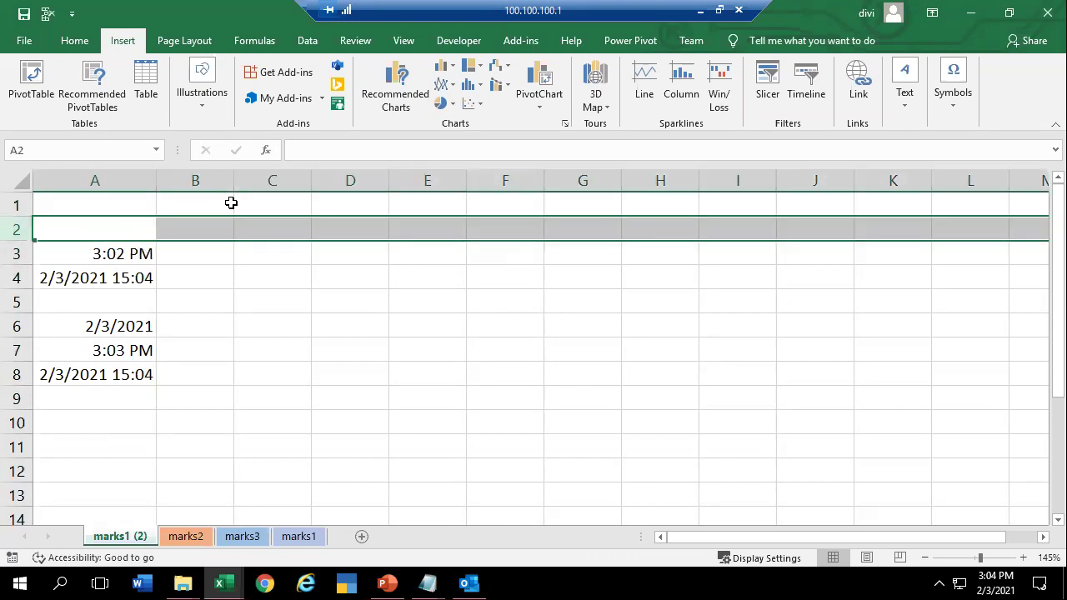
pyautogui.click(428, 583)
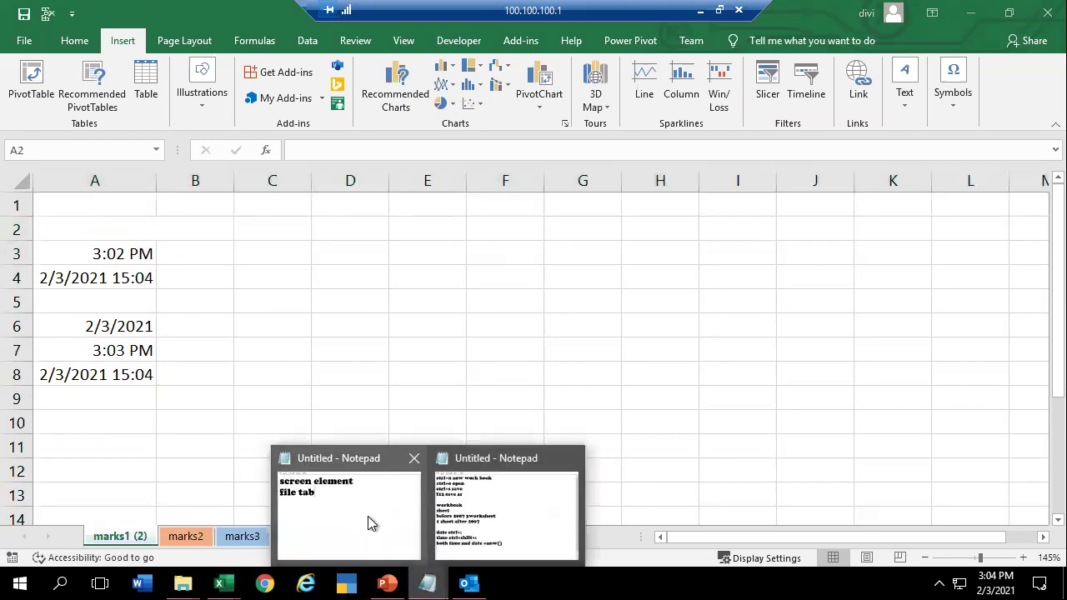
# Add the note line 'particual row shift+spacebar' below the NOW note
pyautogui.click(460, 500)
pyautogui.press('Return')
pyautogui.write('particual ')
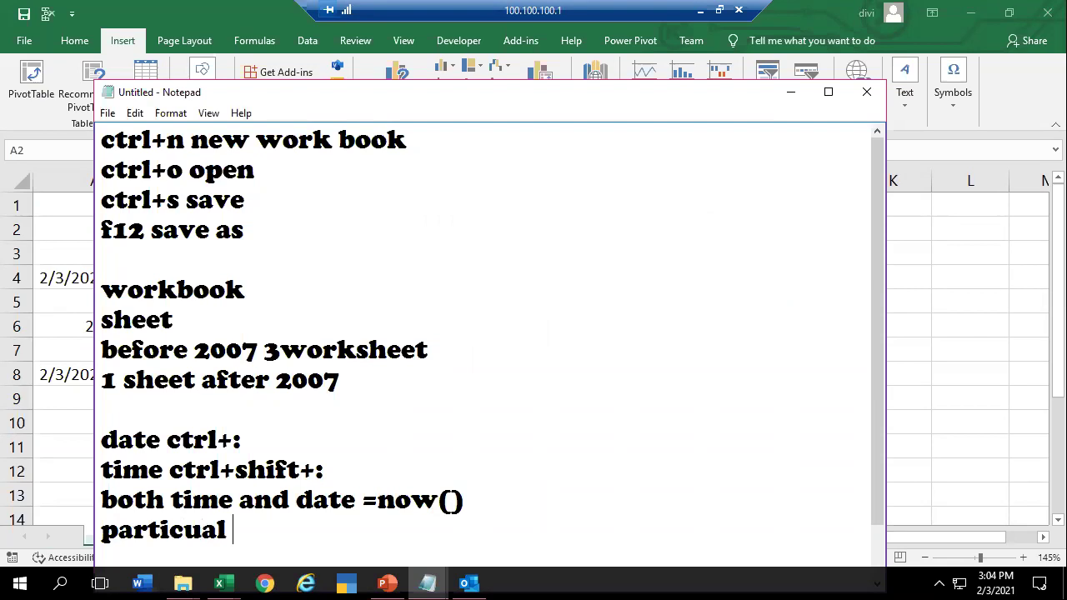
pyautogui.write('c')
pyautogui.press('BackSpace')
pyautogui.write('row')
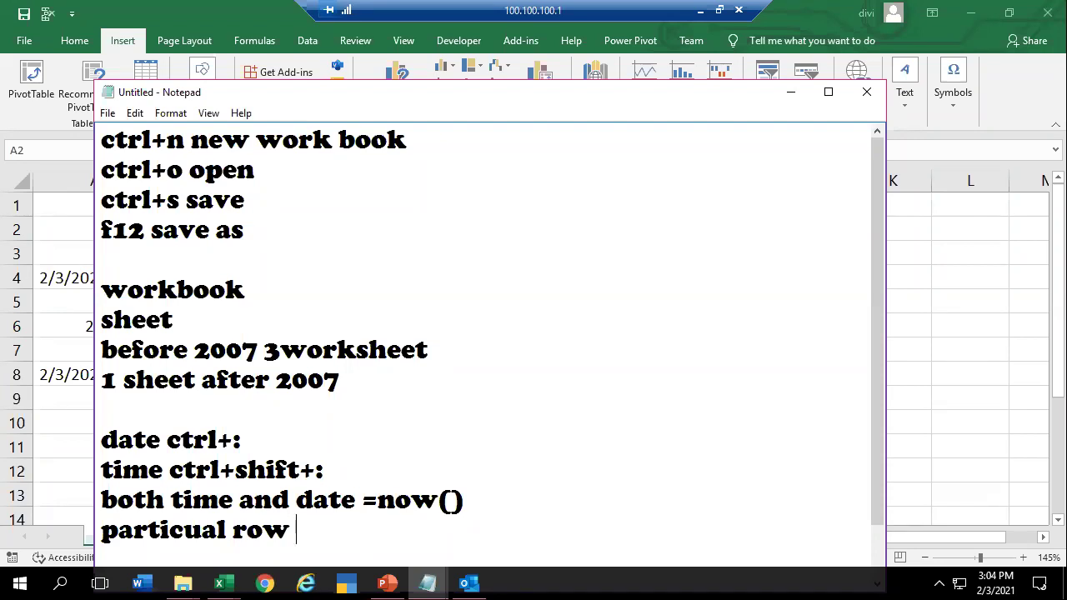
pyautogui.write('c')
pyautogui.press('BackSpace')
pyautogui.write('shift')
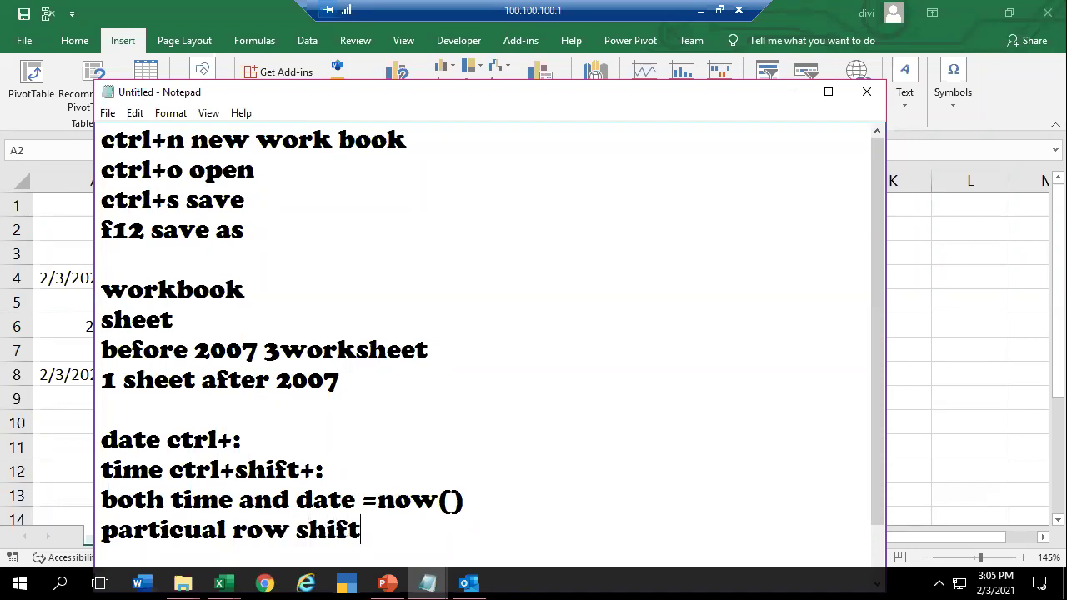
pyautogui.write('+')
pyautogui.write('spacebar')
# Add the note line 'particual co ctrl+spacebar' on the next line
pyautogui.press('Return')
pyautogui.write('particual co ')
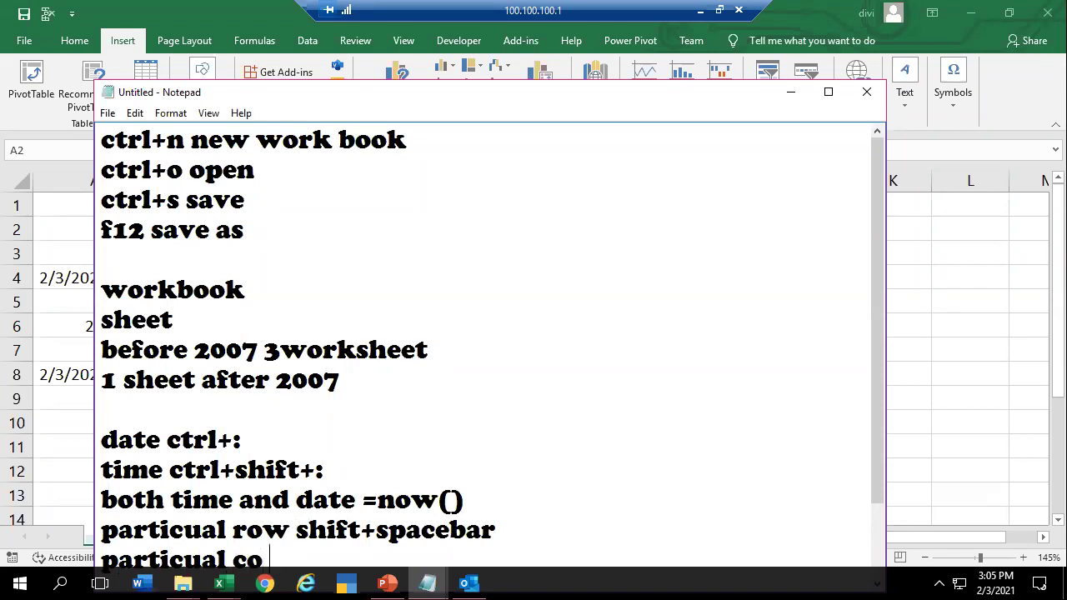
pyautogui.write('ctrl+')
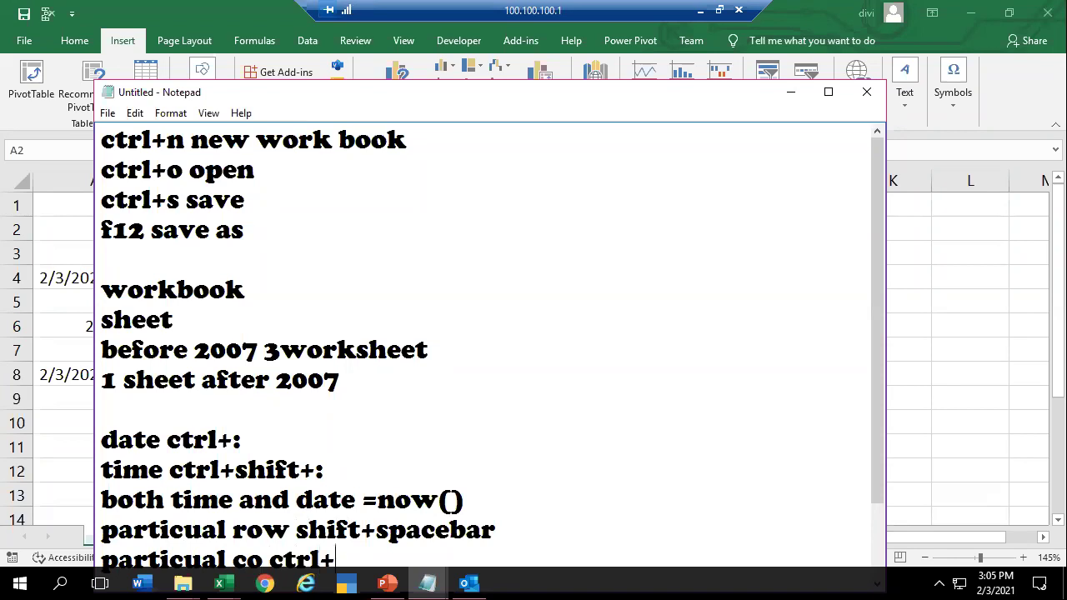
pyautogui.write('spacebar')
pyautogui.scroll(-1, 467, 540)
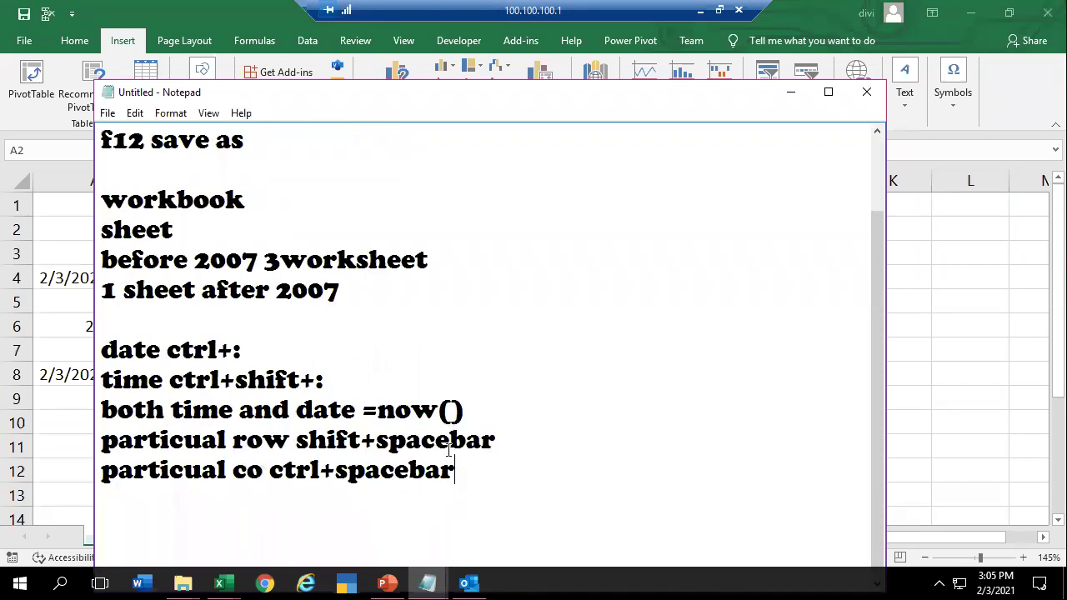
pyautogui.moveTo(465, 474); pyautogui.dragTo(101, 350)
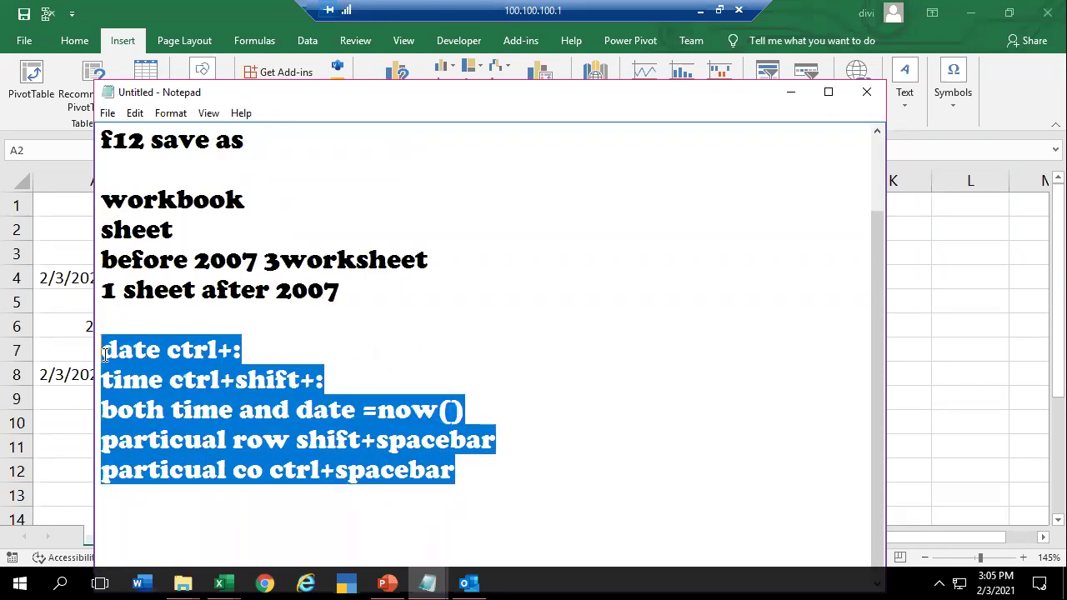
pyautogui.click(442, 500)
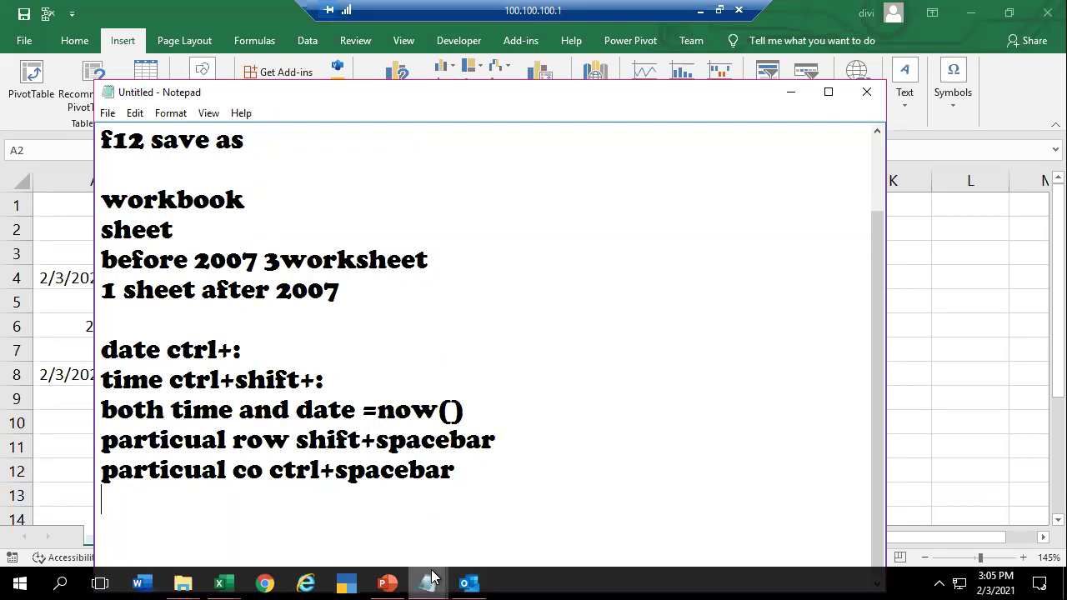
pyautogui.hotkey('alt', 'Tab')
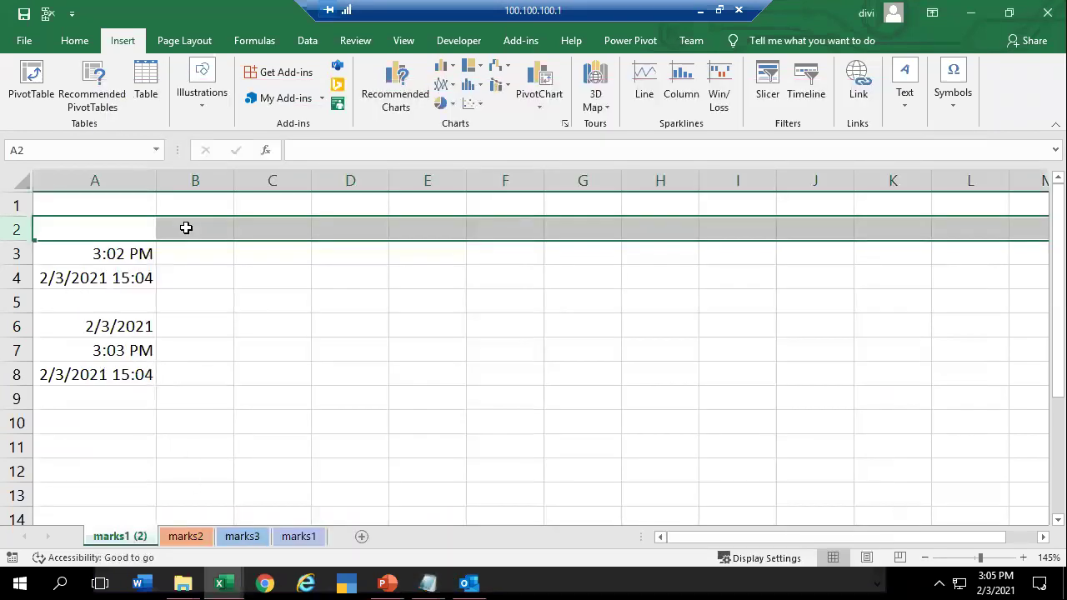
# Back in the date sheet, select column B with Ctrl+Space and row 2 with Shift+Space
pyautogui.click(186, 227)
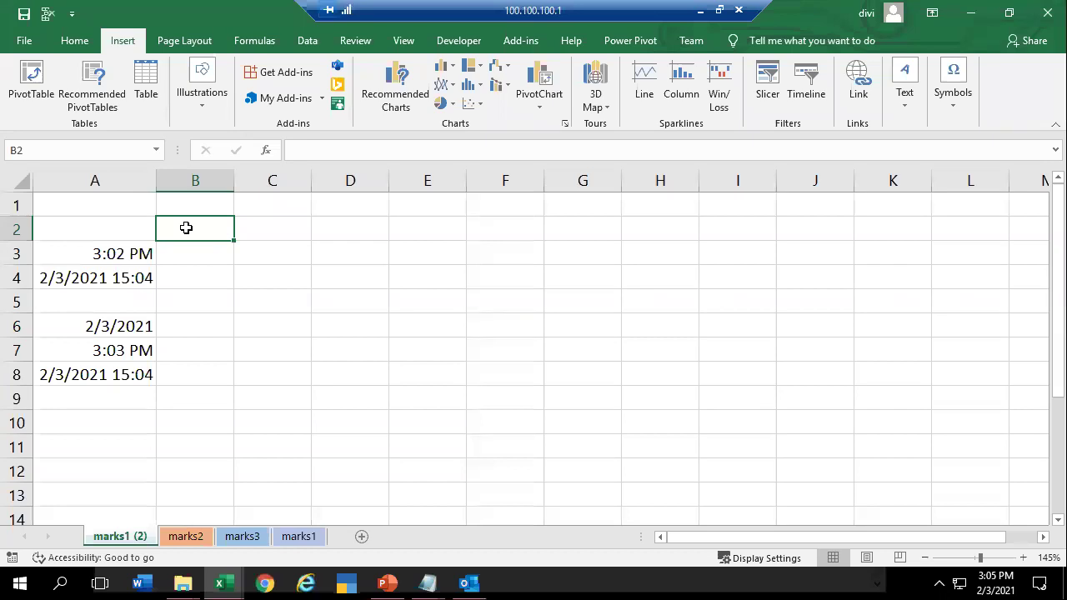
pyautogui.hotkey('ctrl', 'space')
pyautogui.click(184, 231)
pyautogui.hotkey('shift', 'space')
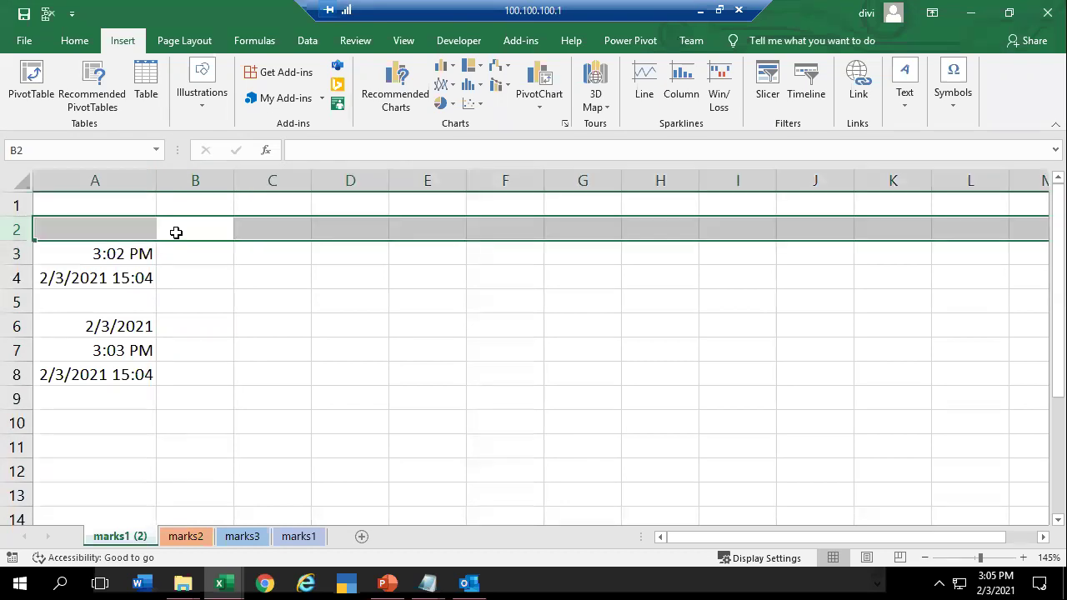
pyautogui.click(172, 252)
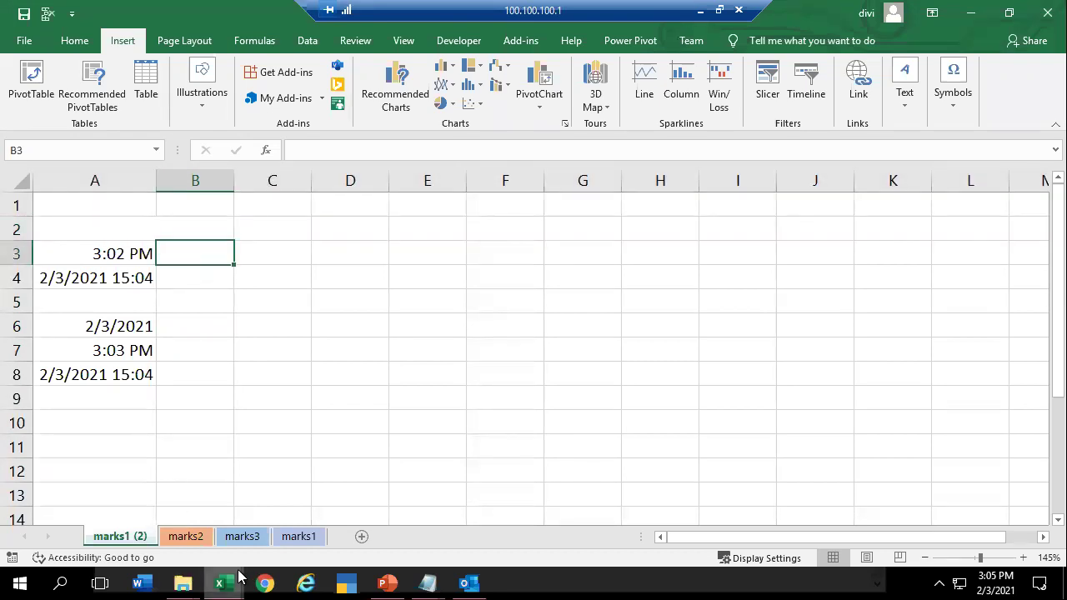
# Switch to the student marks workbook and select the marks table from name to total
pyautogui.moveTo(230, 577)
pyautogui.click(375, 529)
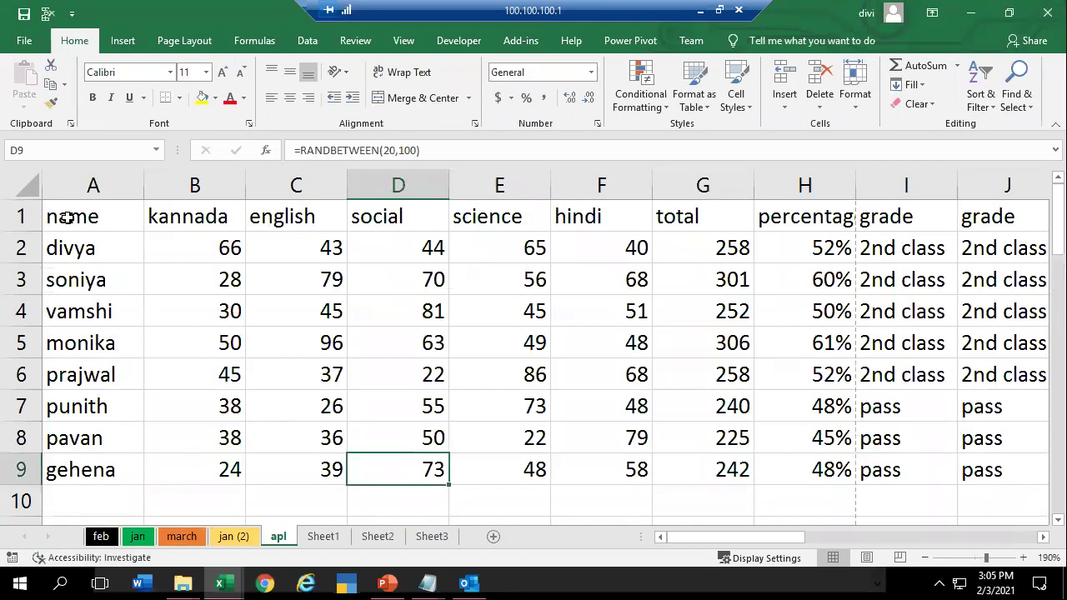
pyautogui.moveTo(68, 213); pyautogui.dragTo(209, 283)
pyautogui.moveTo(396, 316); pyautogui.dragTo(691, 419)
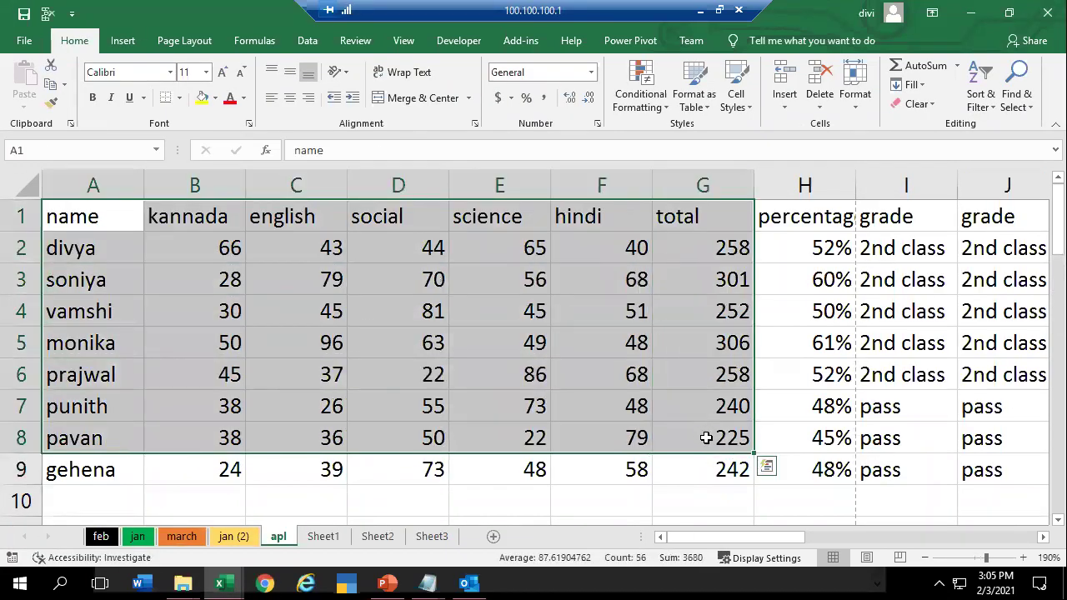
pyautogui.scroll(-3, 708, 439)
# Copy the percentage-grade lookup table K4:L9 and paste it at M11
pyautogui.moveTo(840, 283); pyautogui.dragTo(936, 392)
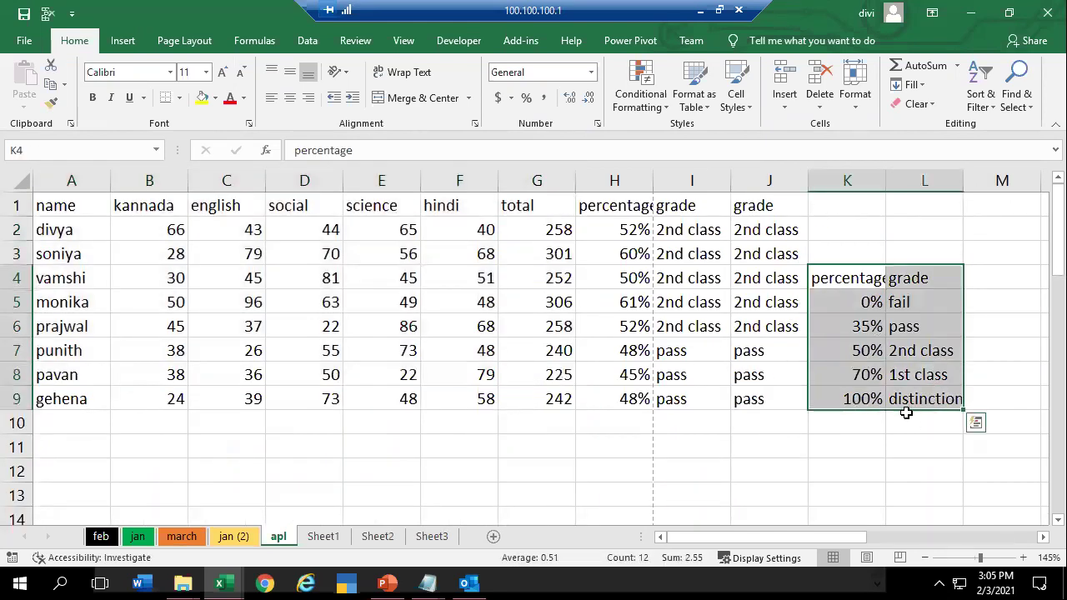
pyautogui.hotkey('ctrl', 'c')
pyautogui.click(1002, 446)
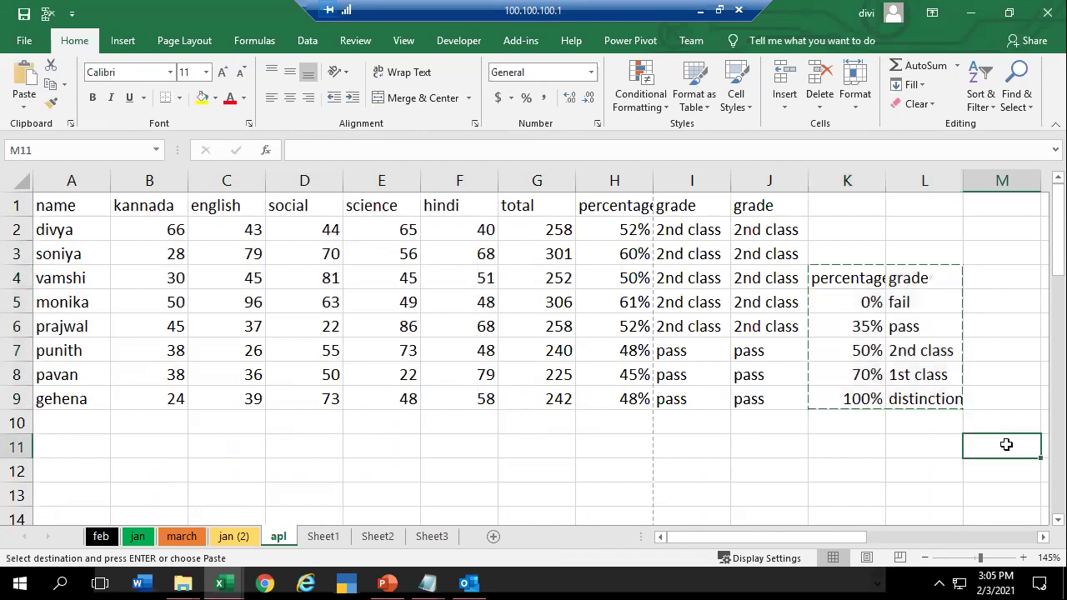
pyautogui.hotkey('ctrl', 'v')
# Delete the original lookup table from K4:L9
pyautogui.moveTo(838, 282); pyautogui.dragTo(925, 397)
pyautogui.press('Delete')
pyautogui.click(866, 445)
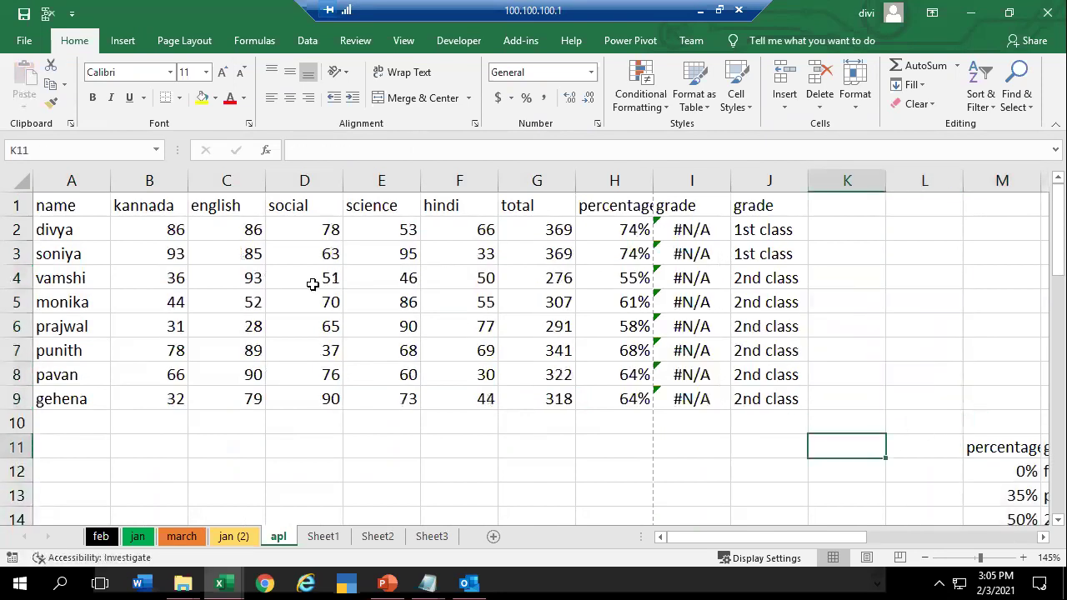
pyautogui.click(49, 211)
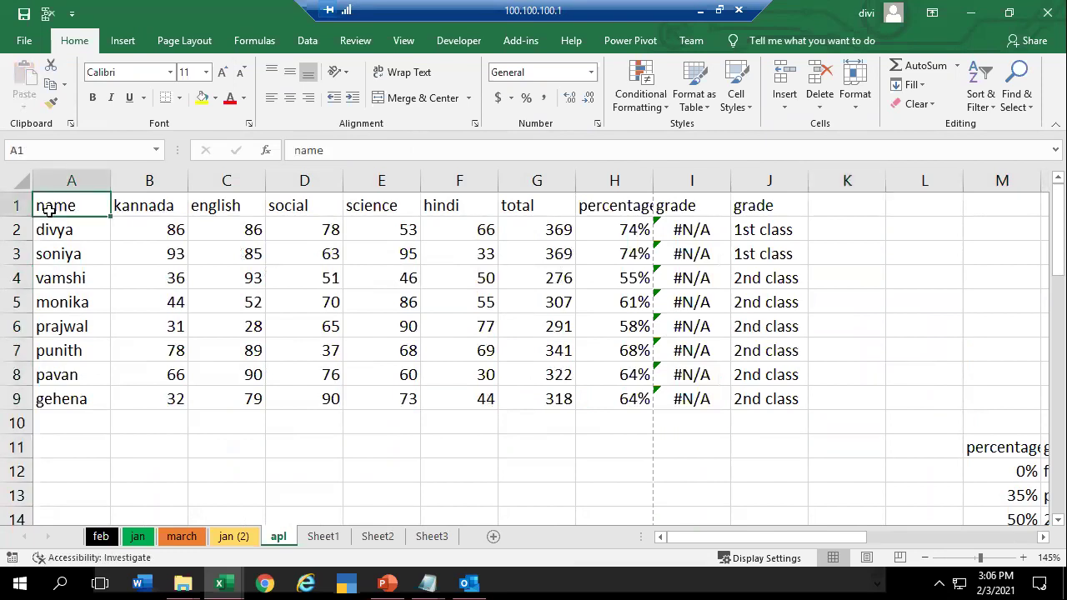
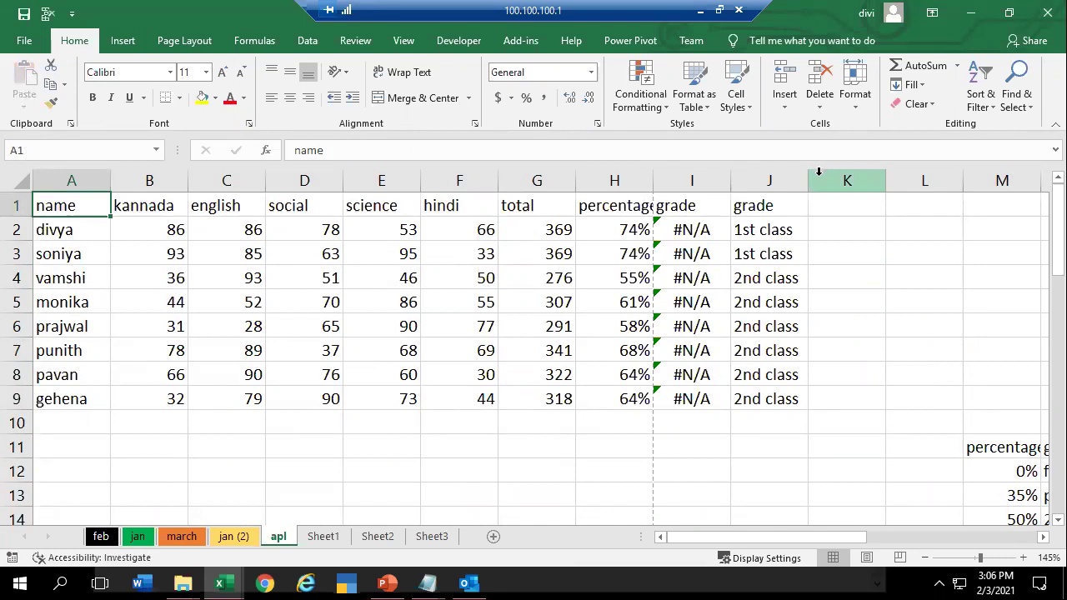
# Practise keyboard selection of the header row and full student table using Shift and Ctrl+Shift arrows
pyautogui.hotkey('ctrl', 'Right')
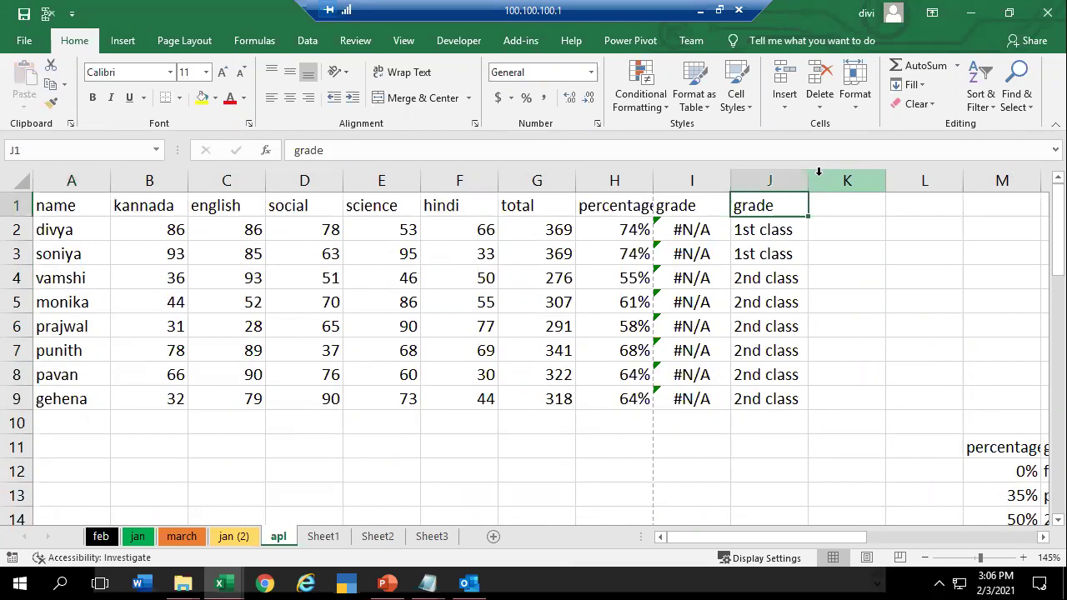
pyautogui.press('Left')
pyautogui.press('Left')
pyautogui.press('Left')
pyautogui.press('Left')
pyautogui.press('Left')
pyautogui.press('Left')
pyautogui.press('Left')
pyautogui.press('Left')
pyautogui.press('Left')
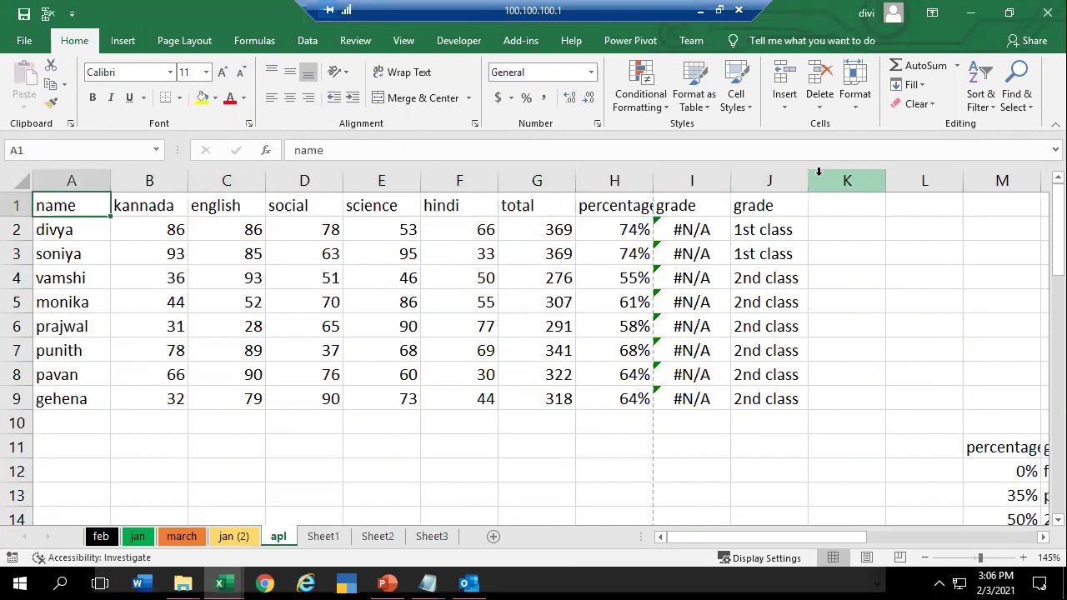
pyautogui.hotkey('shift', 'Right')
pyautogui.hotkey('shift', 'Right')
pyautogui.hotkey('shift', 'Right')
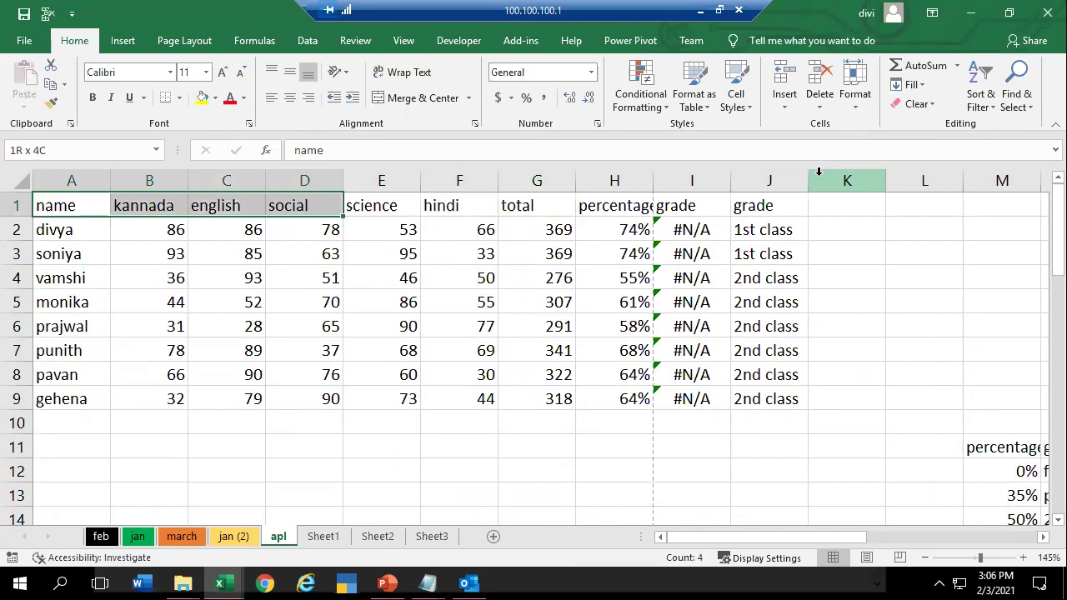
pyautogui.hotkey('shift', 'Right')
pyautogui.hotkey('shift', 'Right')
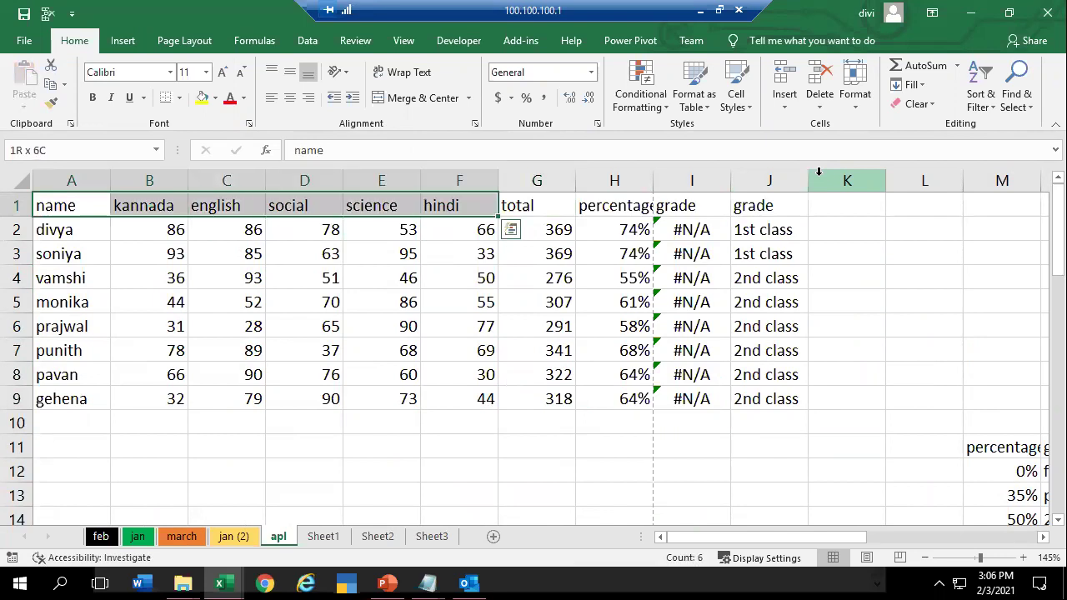
pyautogui.hotkey('shift', 'Right')
pyautogui.hotkey('shift', 'Right')
pyautogui.hotkey('shift', 'Right')
pyautogui.hotkey('shift', 'Right')
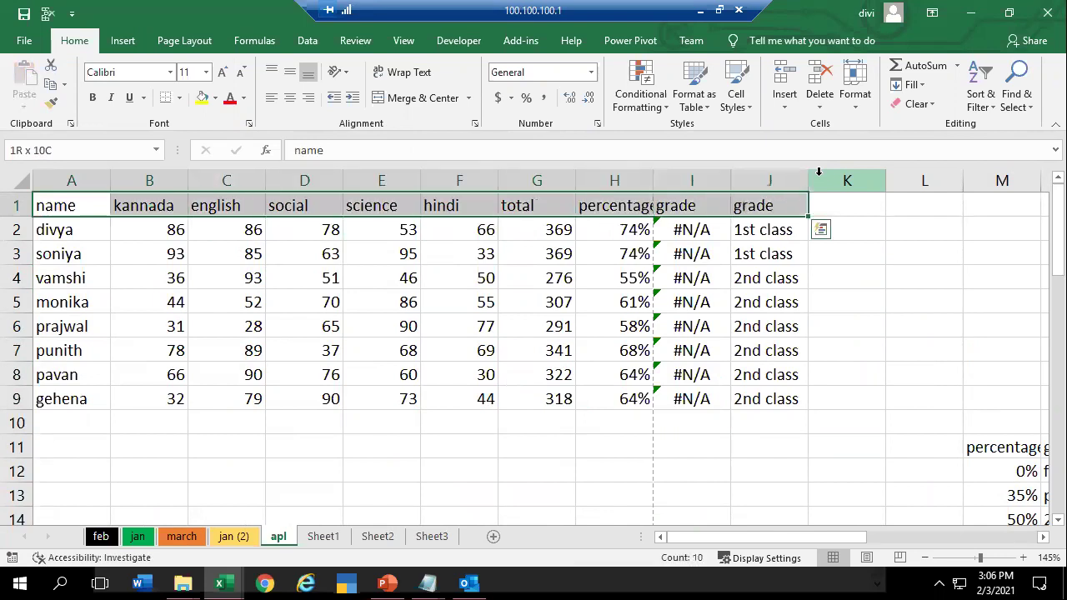
pyautogui.hotkey('shift', 'Down')
pyautogui.hotkey('shift', 'Down')
pyautogui.hotkey('shift', 'Down')
pyautogui.hotkey('shift', 'Down')
pyautogui.hotkey('shift', 'Down')
pyautogui.hotkey('shift', 'Down')
pyautogui.hotkey('shift', 'Down')
pyautogui.hotkey('shift', 'Down')
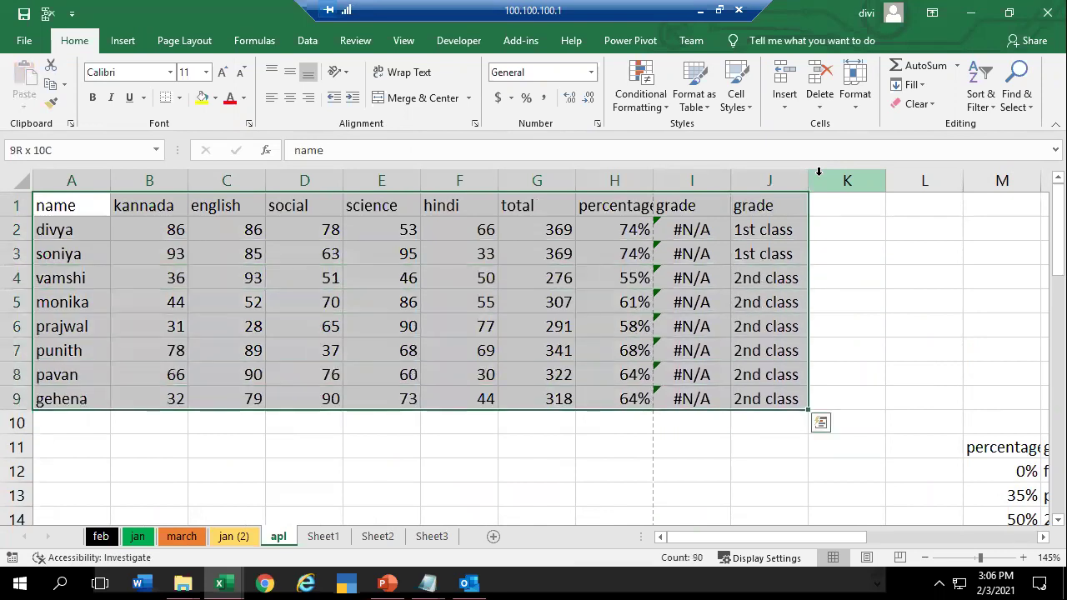
pyautogui.hotkey('shift', 'Up')
pyautogui.hotkey('shift', 'Up')
pyautogui.hotkey('shift', 'Up')
pyautogui.hotkey('shift', 'Up')
pyautogui.hotkey('shift', 'Up')
pyautogui.hotkey('shift', 'Up')
pyautogui.hotkey('shift', 'Up')
pyautogui.hotkey('shift', 'Up')
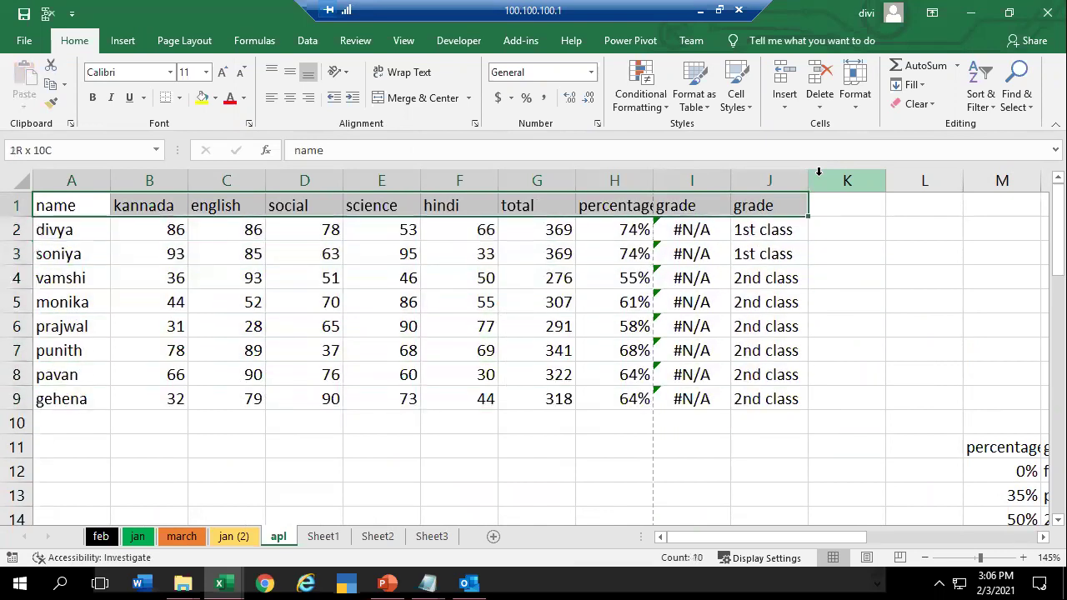
pyautogui.hotkey('shift', 'Left')
pyautogui.hotkey('shift', 'Left')
pyautogui.hotkey('shift', 'Left')
pyautogui.hotkey('shift', 'Left')
pyautogui.hotkey('shift', 'Left')
pyautogui.hotkey('shift', 'Left')
pyautogui.hotkey('shift', 'Left')
pyautogui.hotkey('shift', 'Left')
pyautogui.hotkey('shift', 'Left')
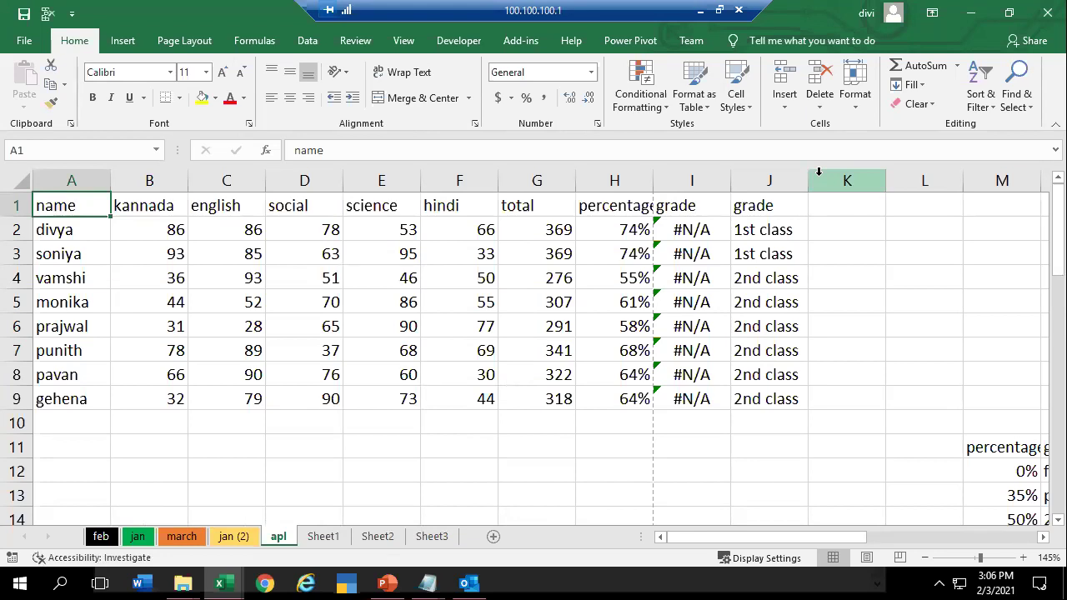
pyautogui.hotkey('ctrl', 'shift', 'Right')
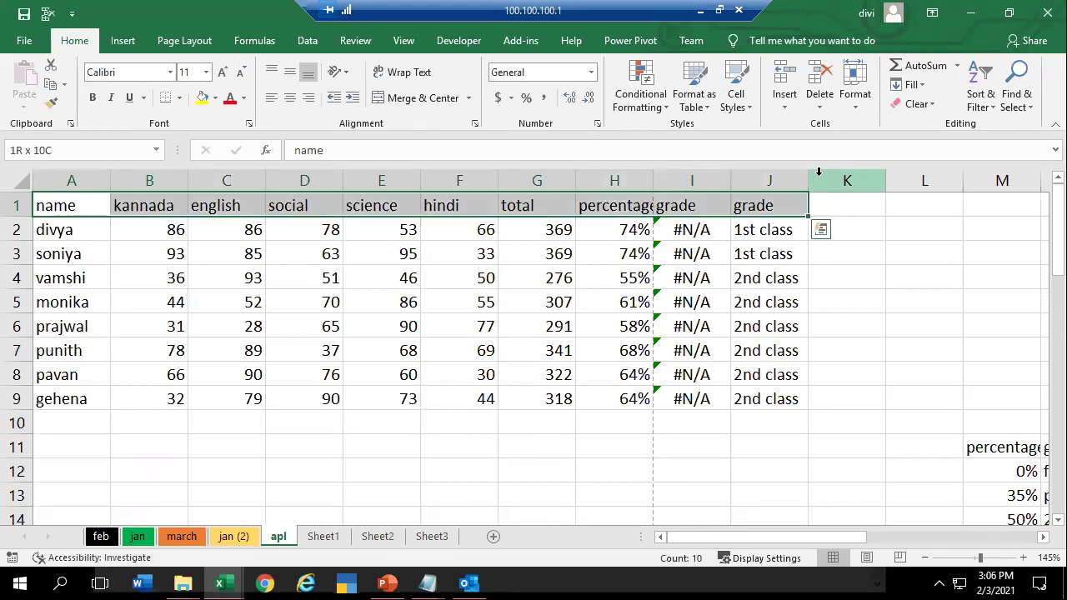
pyautogui.hotkey('ctrl', 'shift', 'Down')
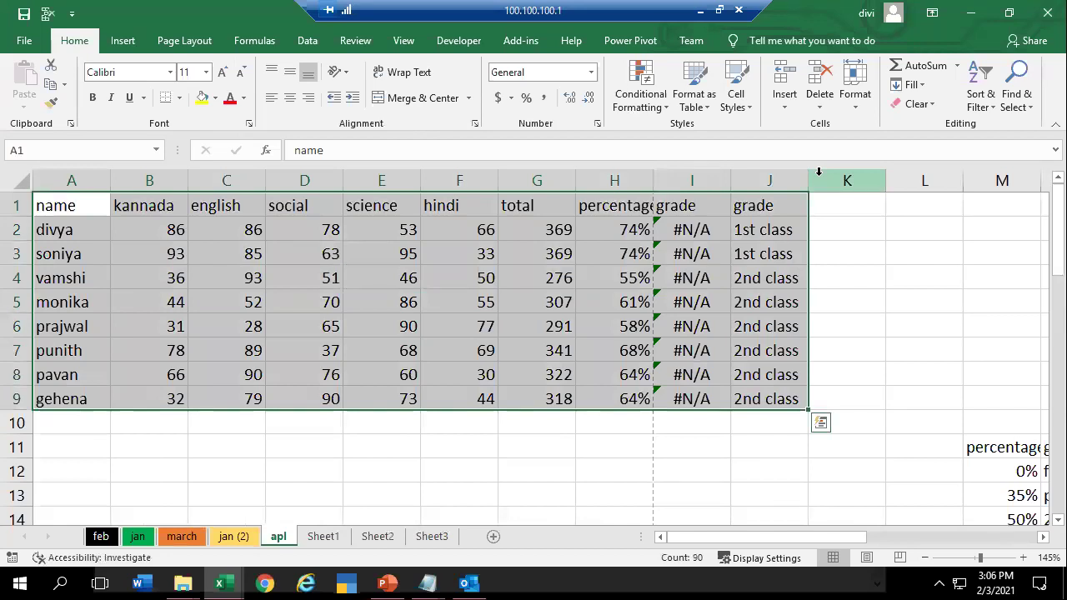
pyautogui.click(81, 226)
pyautogui.click(69, 205)
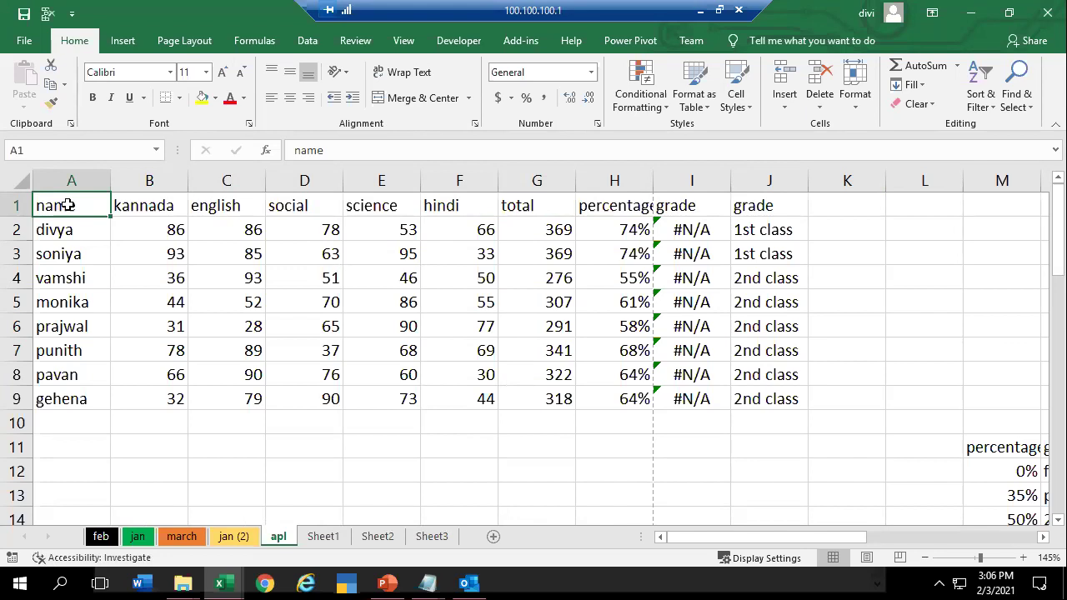
# Select the table again step by step, then jump to the full range A1:J9 with Ctrl+Shift arrows
pyautogui.hotkey('shift', 'Right')
pyautogui.hotkey('shift', 'Right')
pyautogui.hotkey('shift', 'Right')
pyautogui.hotkey('shift', 'Right')
pyautogui.hotkey('shift', 'Right')
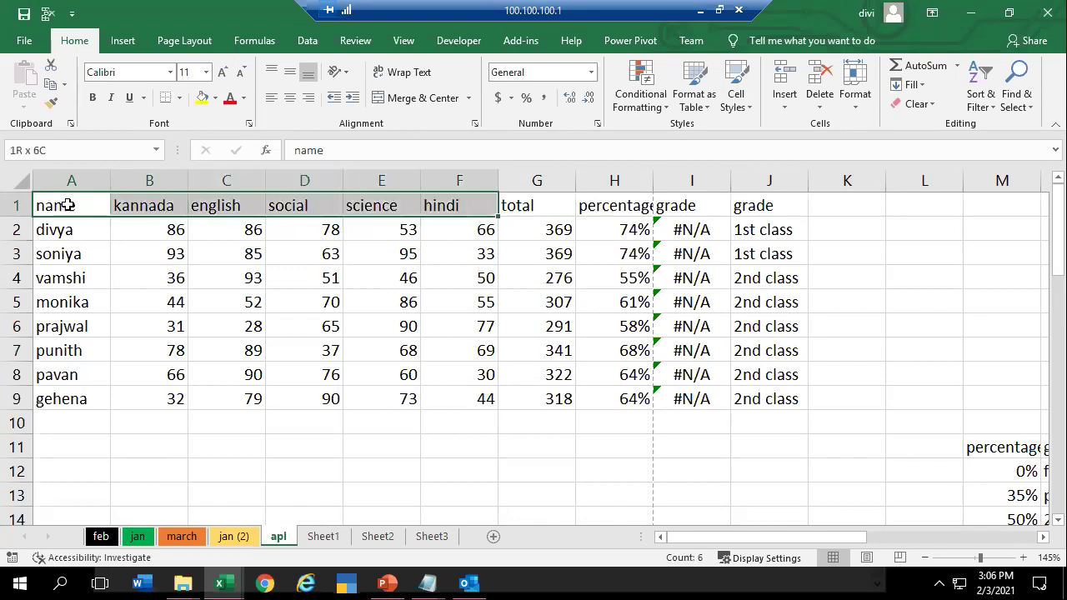
pyautogui.hotkey('shift', 'Right')
pyautogui.hotkey('shift', 'Right')
pyautogui.hotkey('shift', 'Right')
pyautogui.hotkey('shift', 'Down')
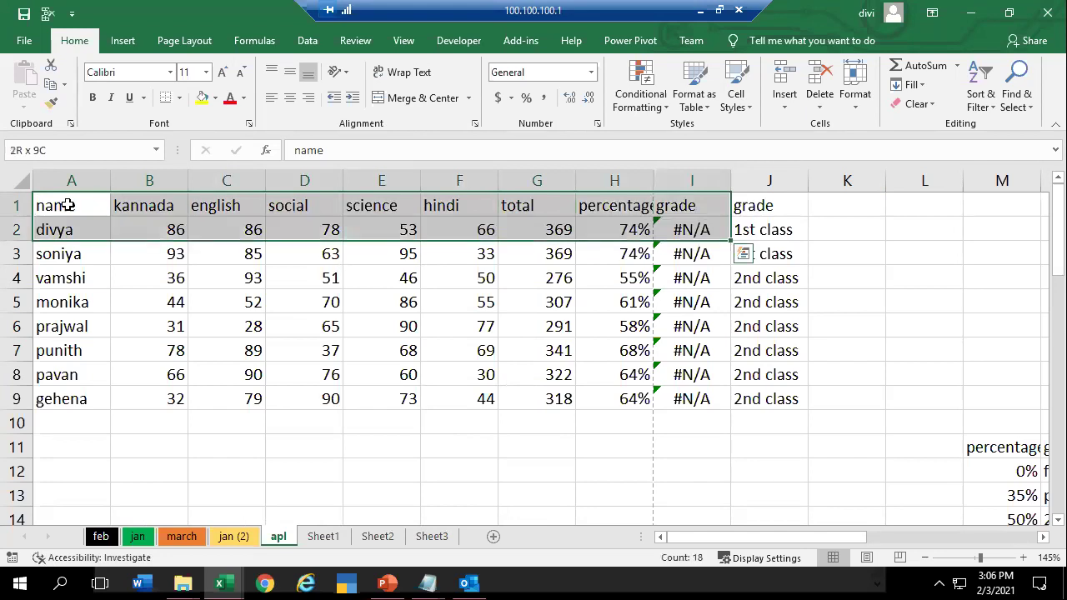
pyautogui.hotkey('shift', 'Down')
pyautogui.hotkey('shift', 'Down')
pyautogui.hotkey('shift', 'Down')
pyautogui.hotkey('shift', 'Down')
pyautogui.hotkey('shift', 'Down')
pyautogui.hotkey('shift', 'Down')
pyautogui.hotkey('shift', 'Down')
pyautogui.hotkey('shift', 'Down')
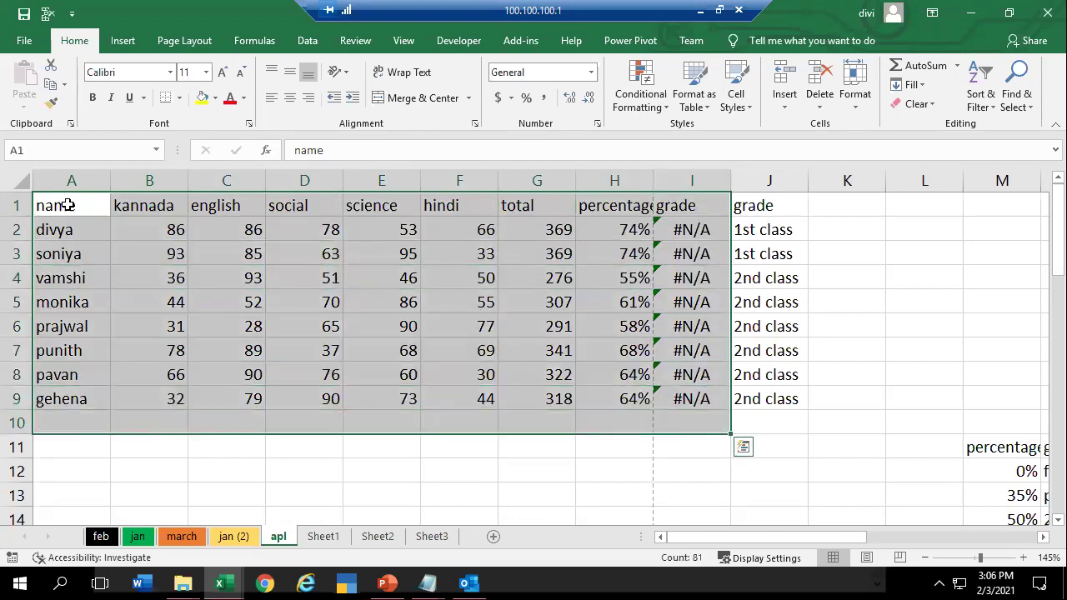
pyautogui.click(54, 232)
pyautogui.click(67, 205)
pyautogui.hotkey('shift', 'Right')
pyautogui.hotkey('shift', 'Right')
pyautogui.hotkey('shift', 'Down')
pyautogui.hotkey('shift', 'Down')
pyautogui.hotkey('shift', 'Down')
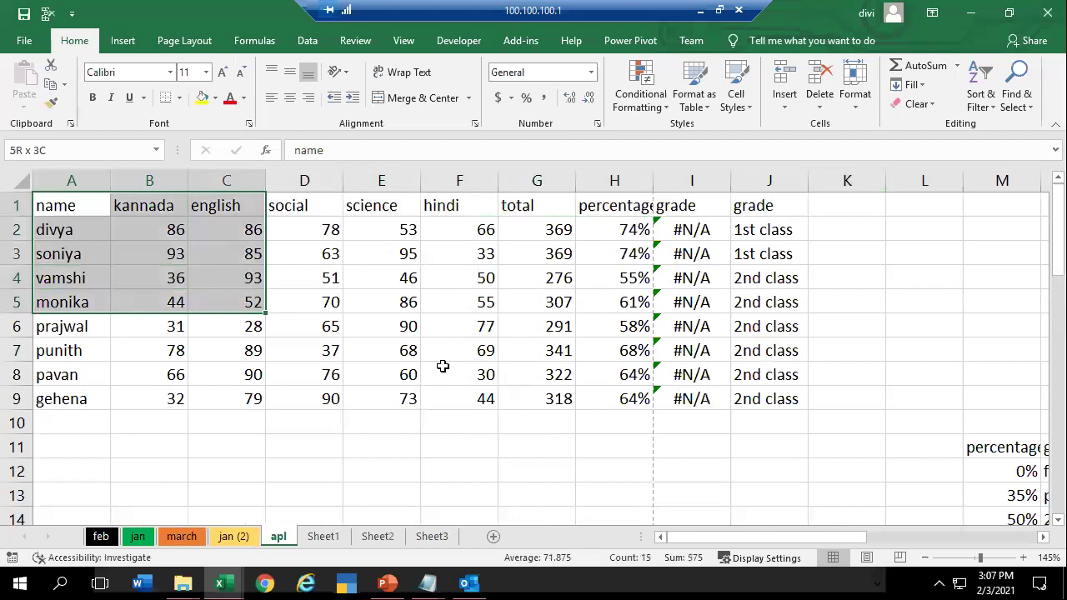
pyautogui.keyDown('shift'); pyautogui.click(655, 369); pyautogui.keyUp('shift')
pyautogui.click(60, 196)
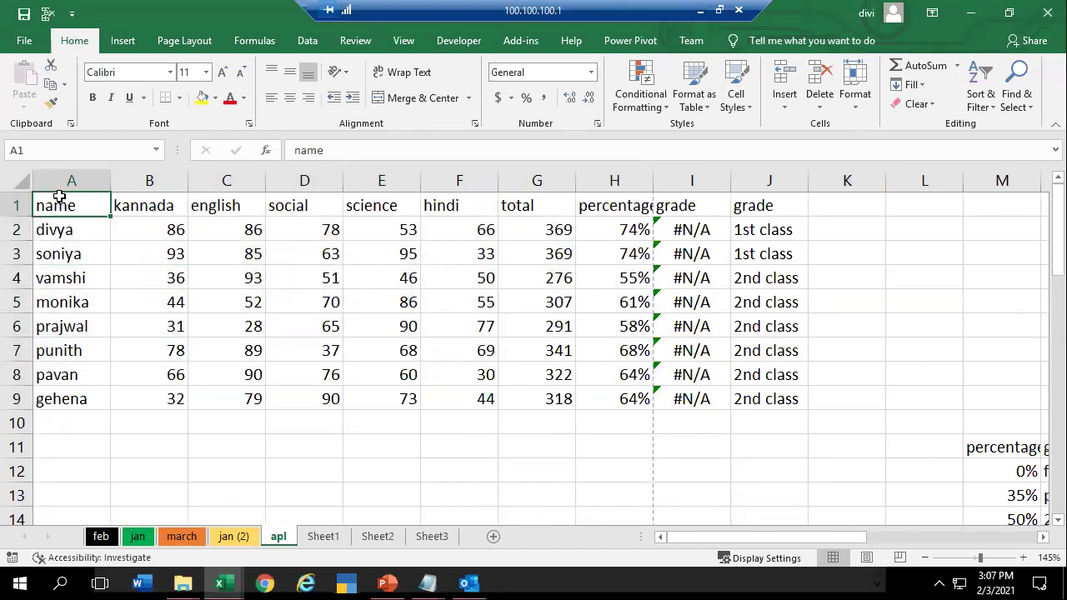
pyautogui.hotkey('ctrl', 'shift', 'Right')
pyautogui.hotkey('ctrl', 'shift', 'Down')
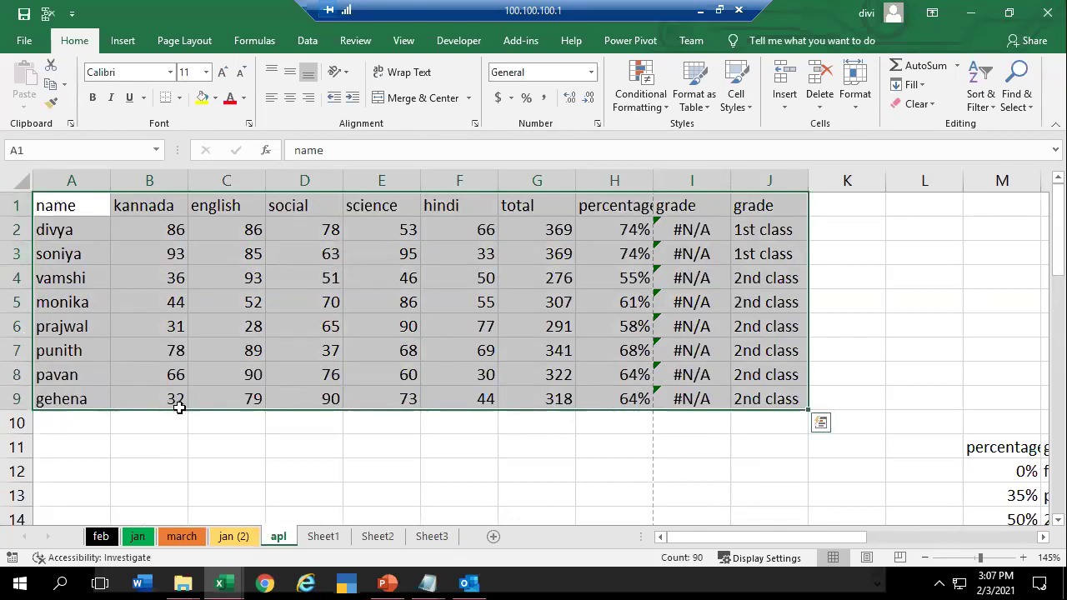
pyautogui.click(168, 447)
# Drag-select the student table A1:J9, checking the H8 percentage formula along the way
pyautogui.moveTo(57, 203); pyautogui.dragTo(760, 393)
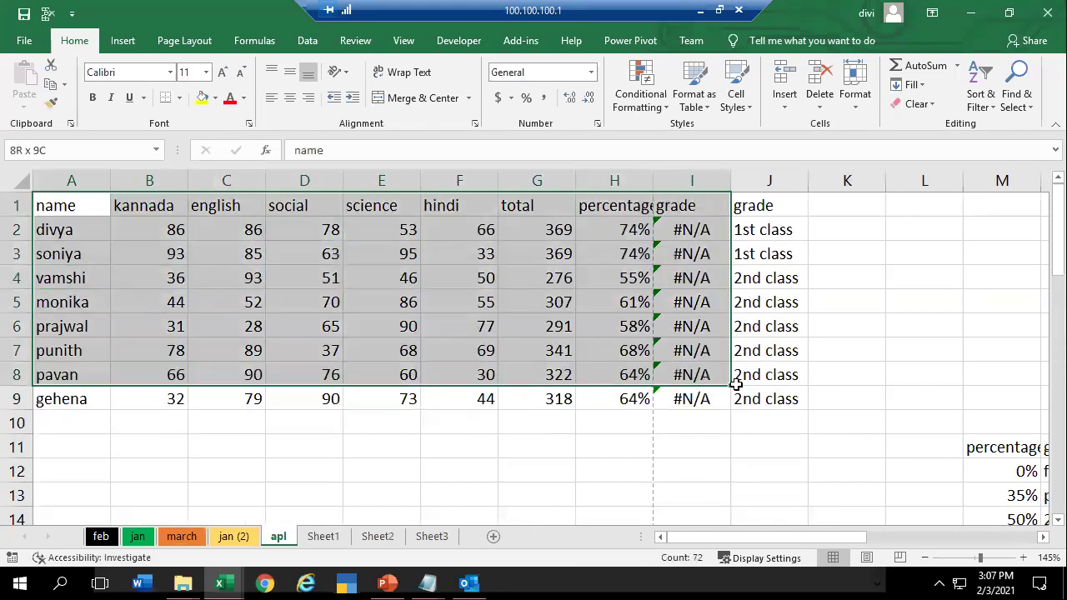
pyautogui.click(844, 316)
pyautogui.click(494, 474)
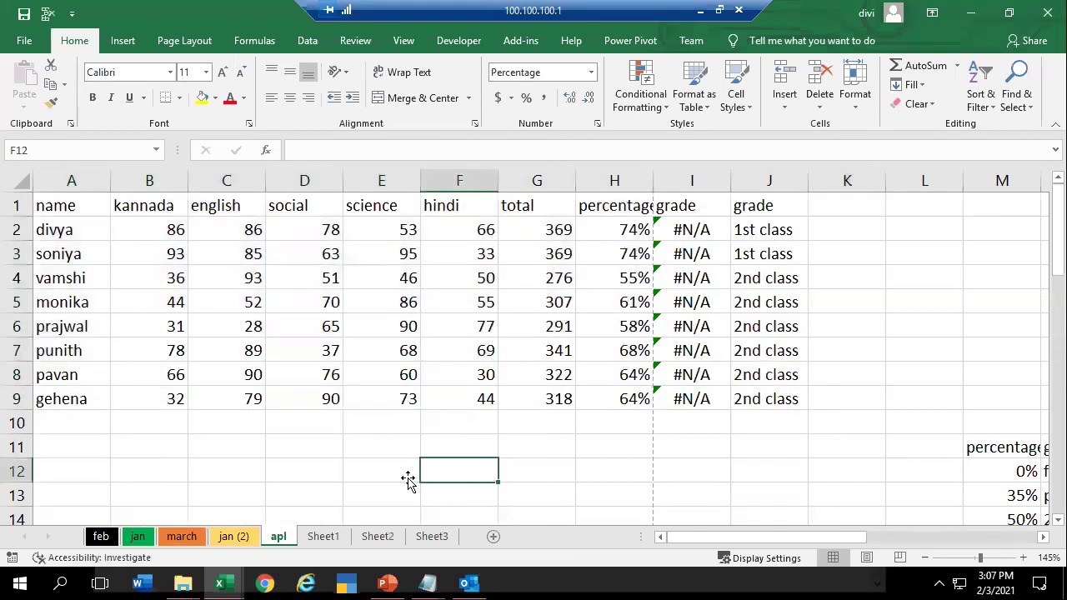
pyautogui.scroll(-1, 377, 451)
pyautogui.click(326, 369)
pyautogui.scroll(1, 334, 375)
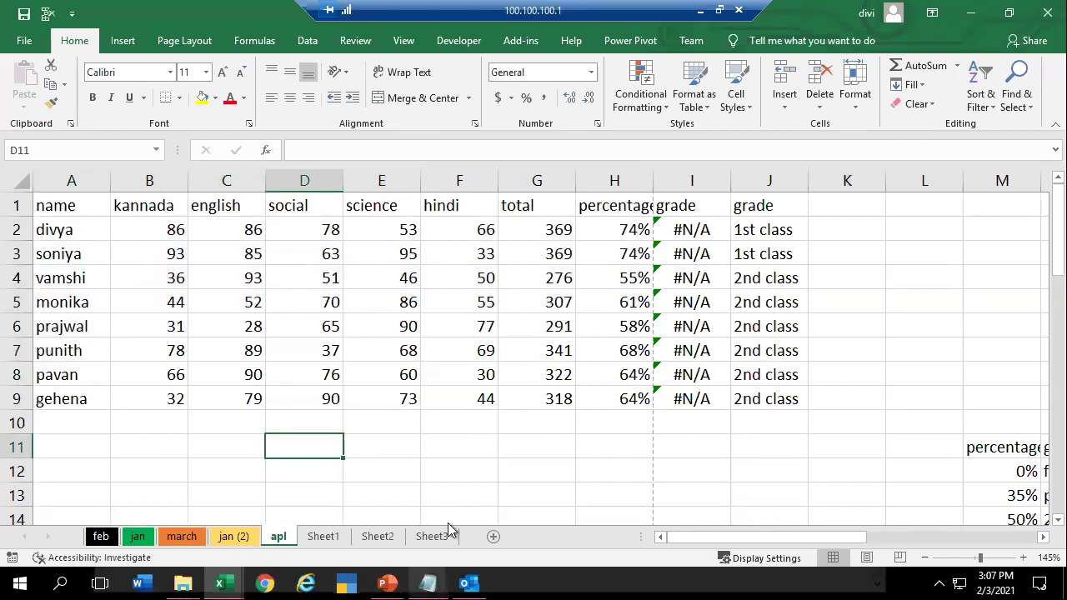
pyautogui.click(467, 443)
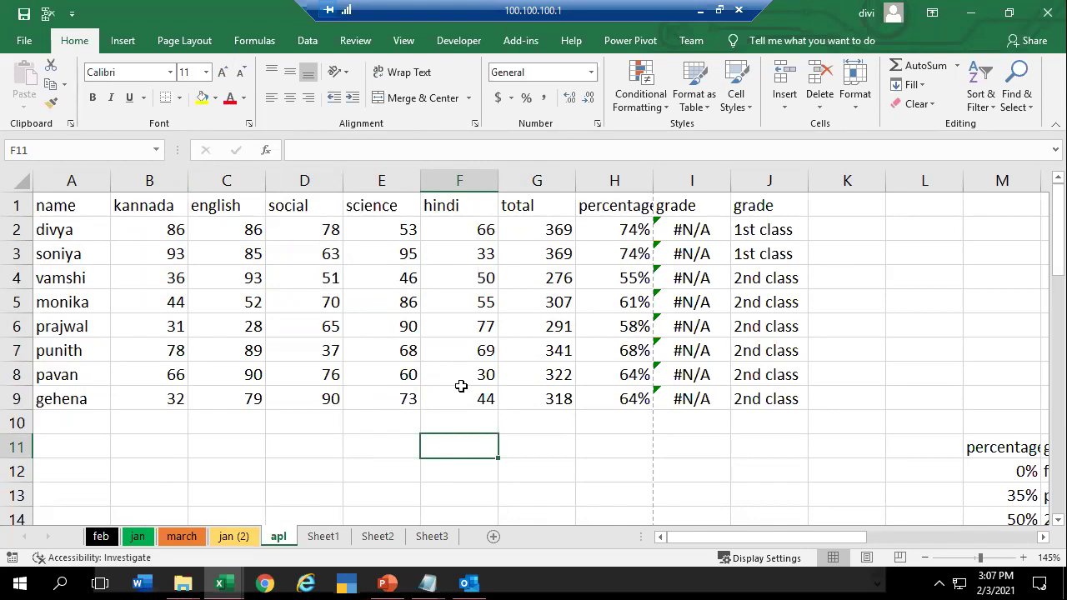
pyautogui.click(640, 369)
pyautogui.scroll(-1, 354, 330)
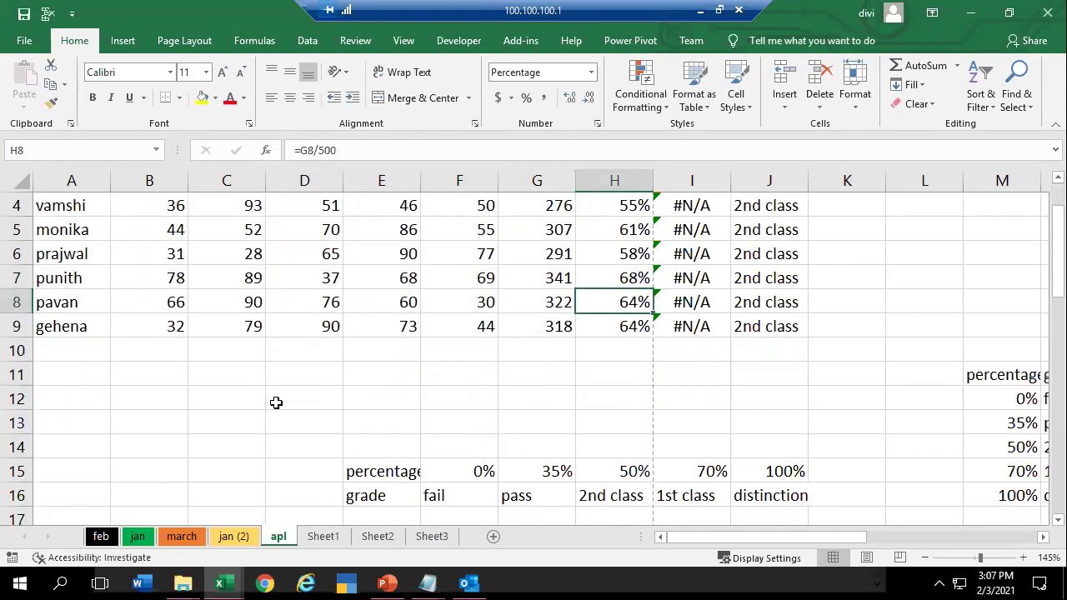
pyautogui.scroll(1, 276, 403)
pyautogui.click(357, 464)
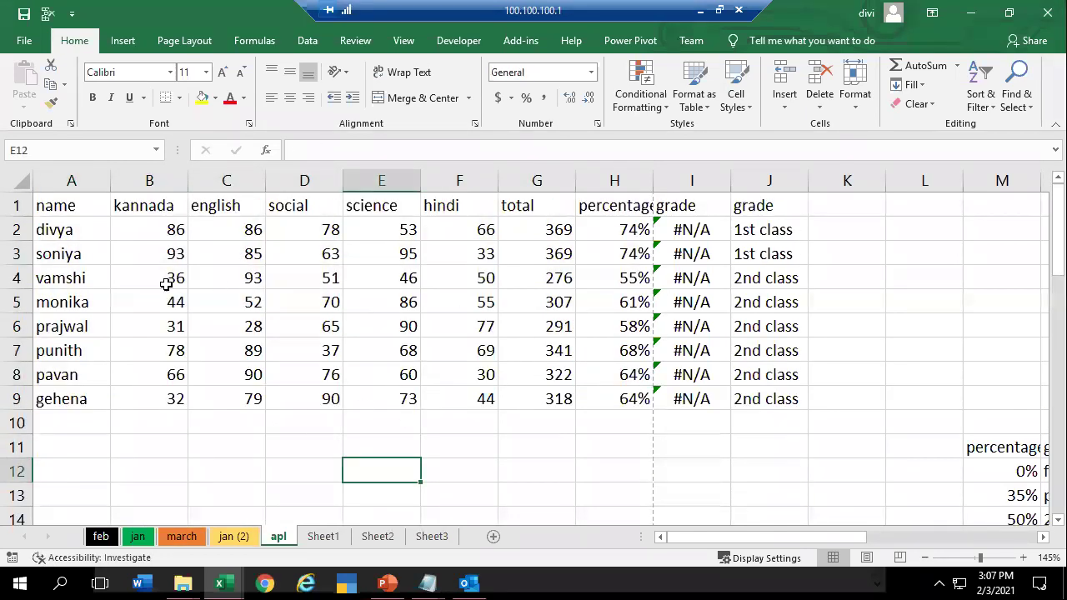
pyautogui.moveTo(83, 207)
pyautogui.mouseDown()
pyautogui.moveTo(784, 413)
pyautogui.moveTo(786, 401)
pyautogui.mouseUp()
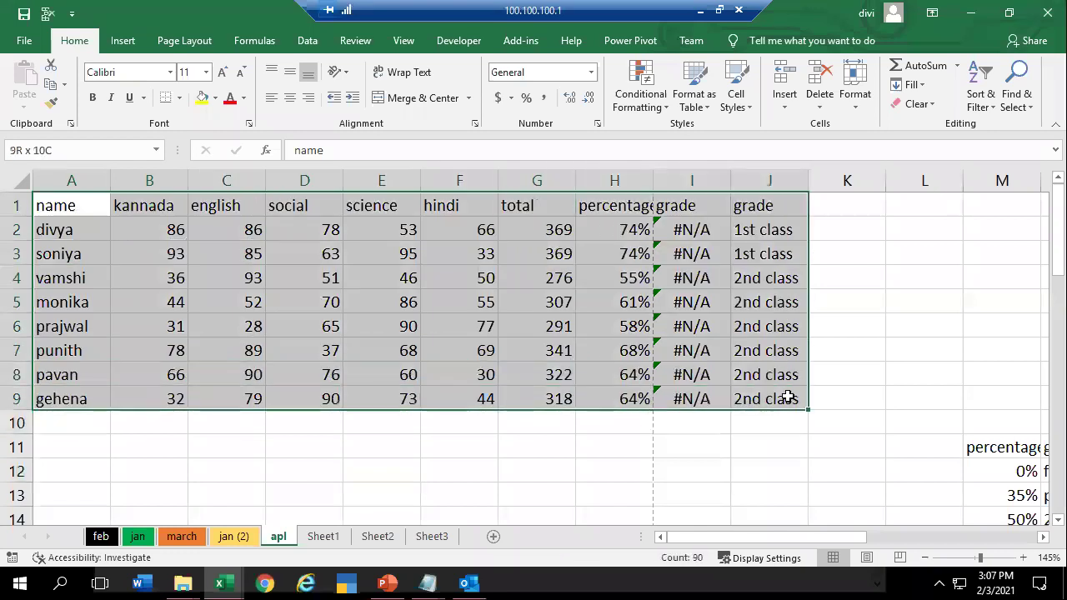
pyautogui.scroll(-2, 373, 383)
pyautogui.click(282, 318)
pyautogui.scroll(-4, 275, 324)
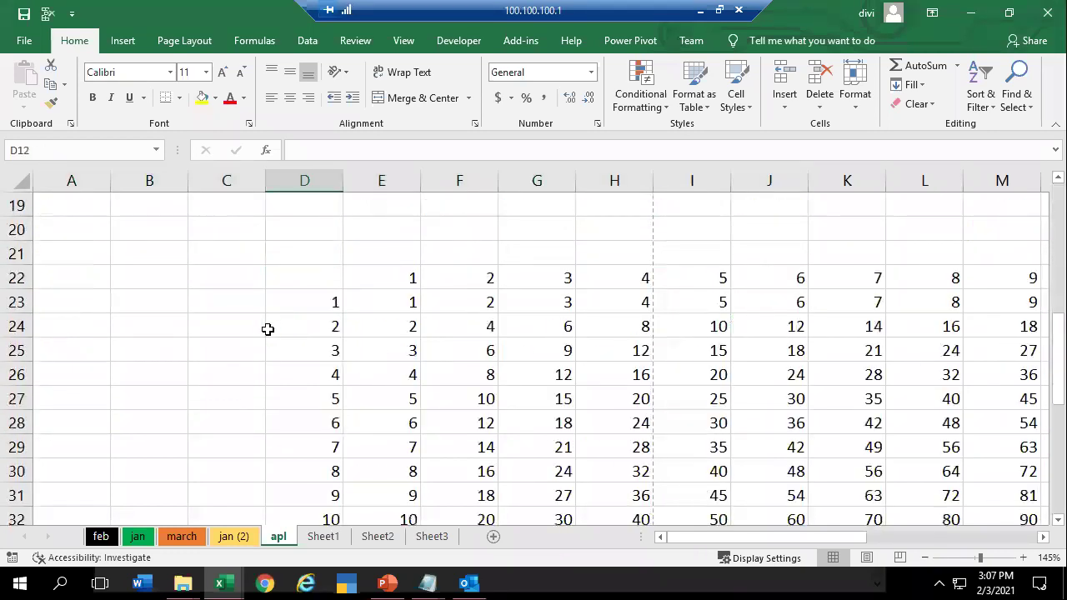
pyautogui.click(225, 285)
pyautogui.scroll(6, 225, 285)
pyautogui.moveTo(71, 205); pyautogui.dragTo(739, 393)
pyautogui.hotkey('ctrl', 'c')
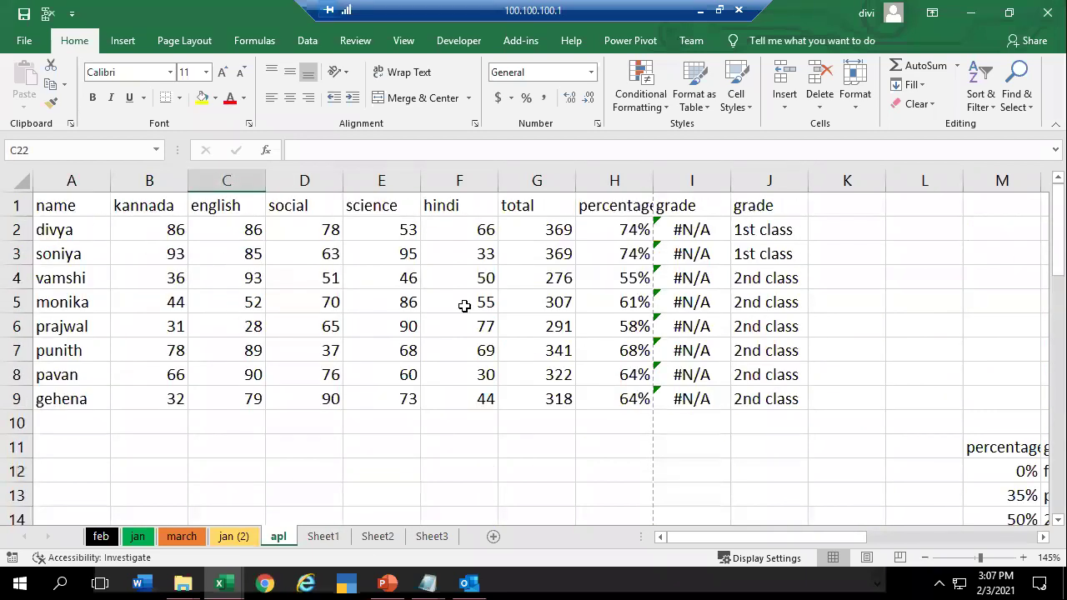
# Clear A1:J9, then paste the student table back starting at A1
pyautogui.press('Delete')
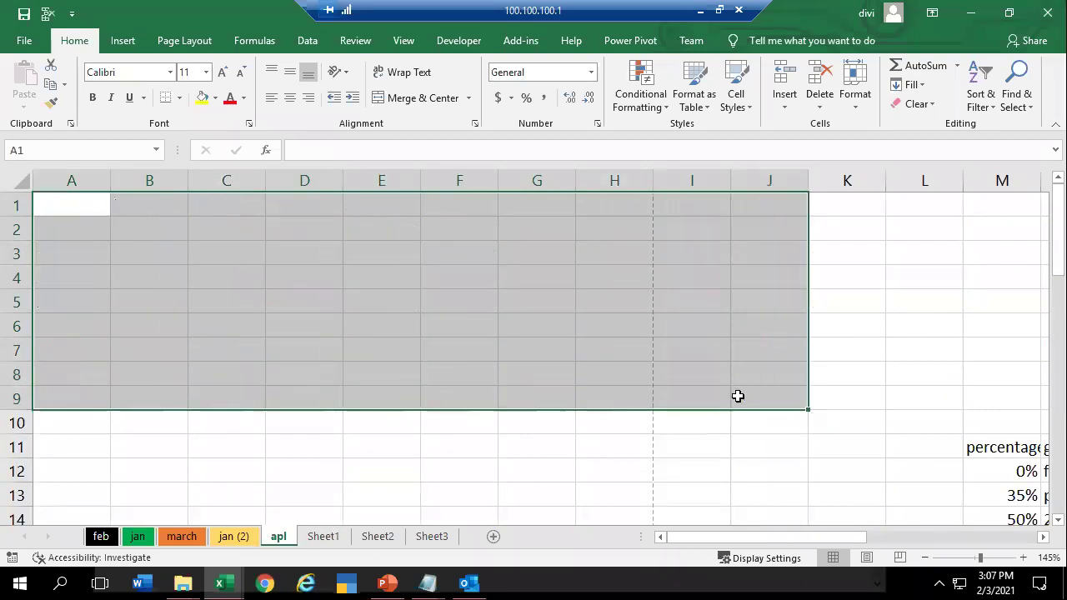
pyautogui.click(691, 451)
pyautogui.rightClick(293, 537)
pyautogui.press('Escape')
pyautogui.click(66, 204)
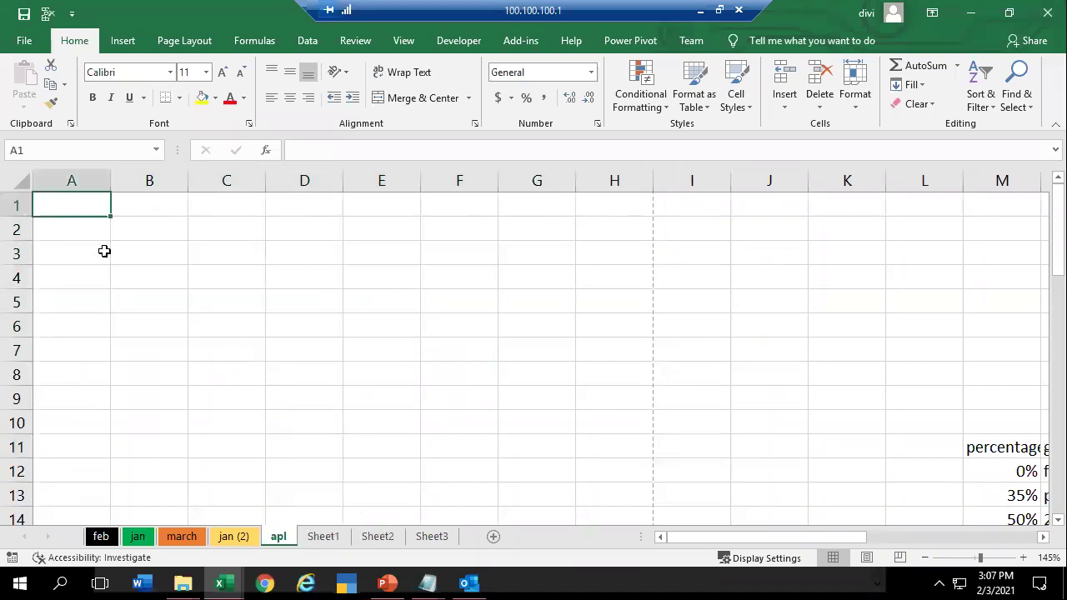
pyautogui.hotkey('ctrl', 'v')
pyautogui.click(761, 374)
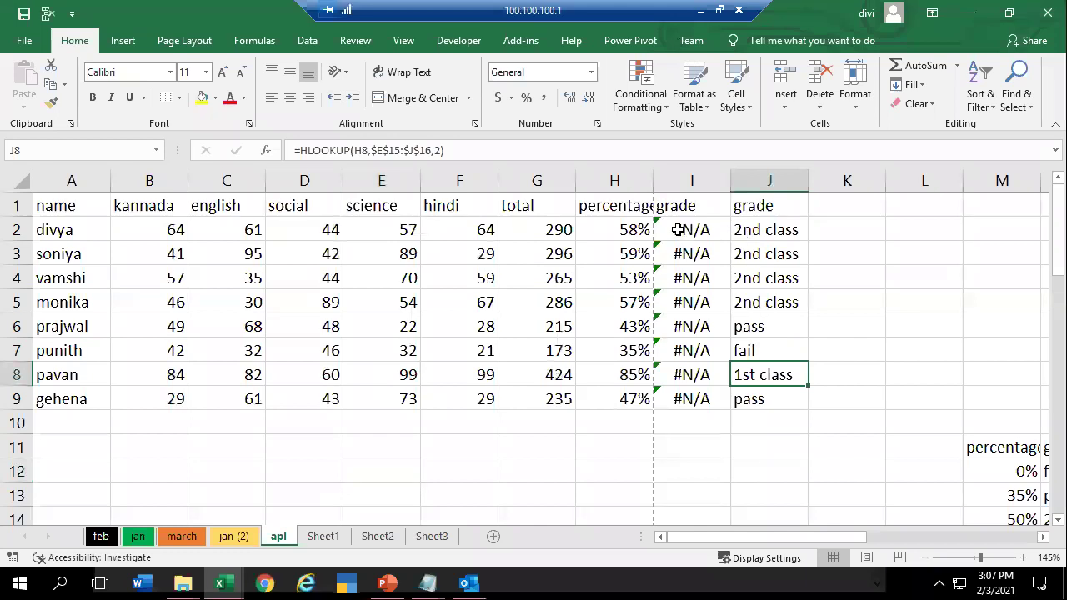
# Clear the grade cells I2:K9 and select the now-empty I2:I9
pyautogui.moveTo(678, 229); pyautogui.dragTo(812, 409)
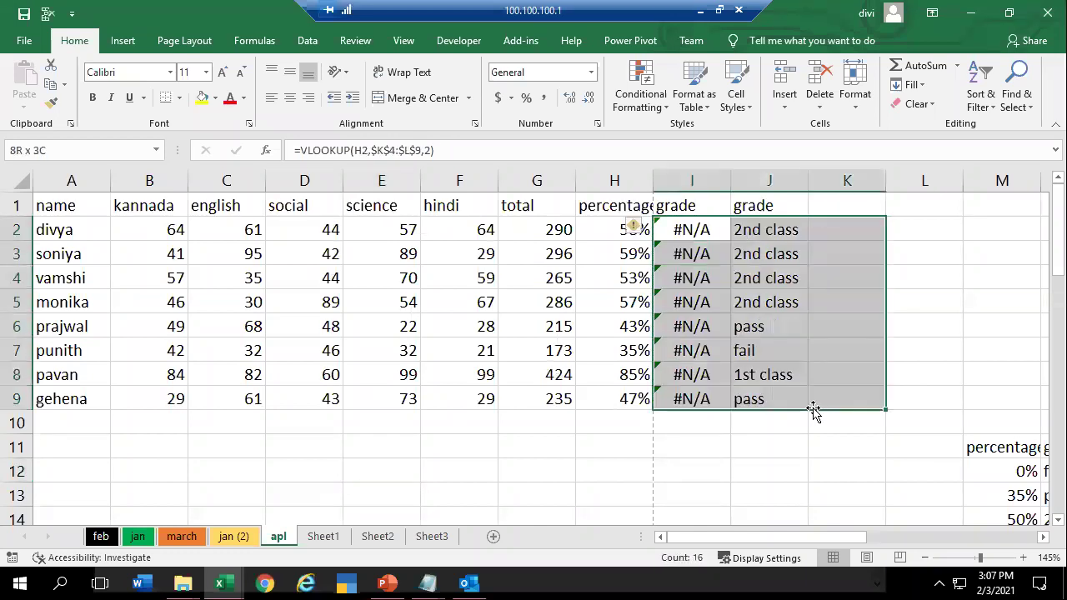
pyautogui.press('Delete')
pyautogui.click(784, 440)
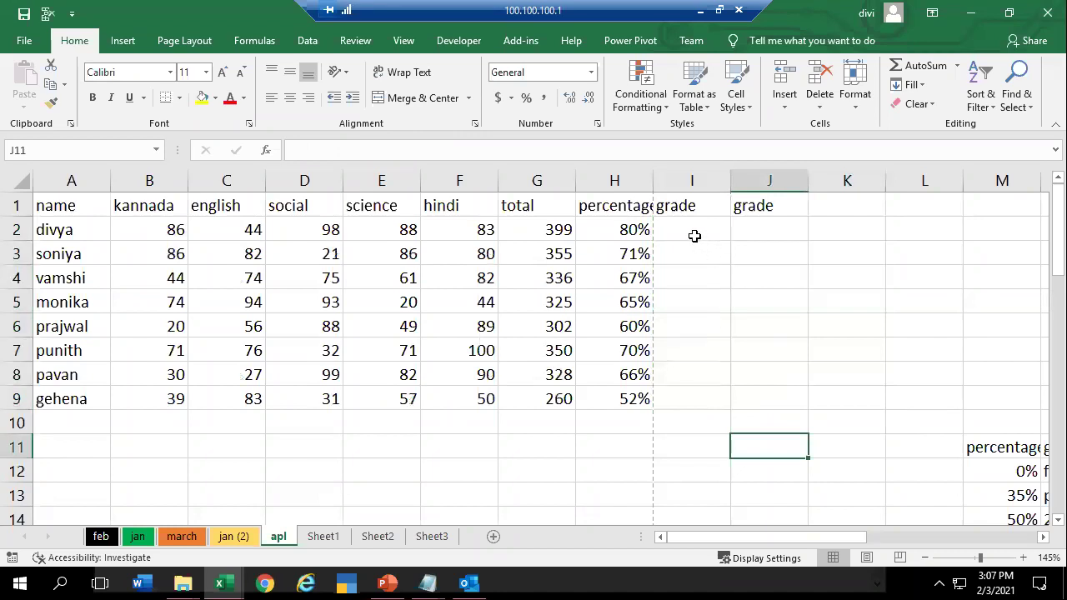
pyautogui.moveTo(693, 234); pyautogui.dragTo(693, 408)
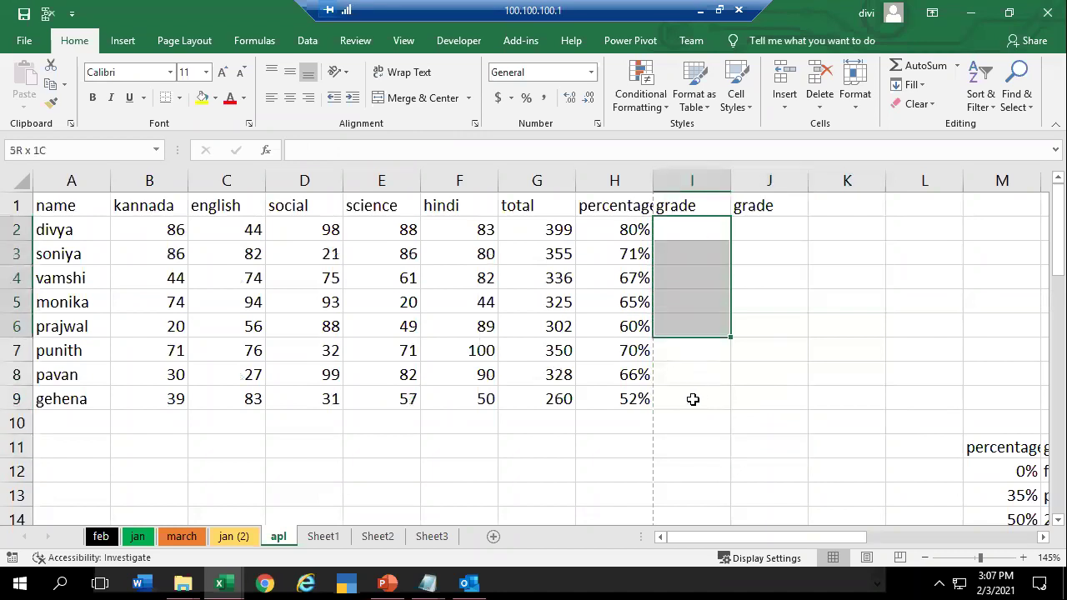
pyautogui.click(680, 236)
pyautogui.moveTo(679, 236); pyautogui.dragTo(684, 395)
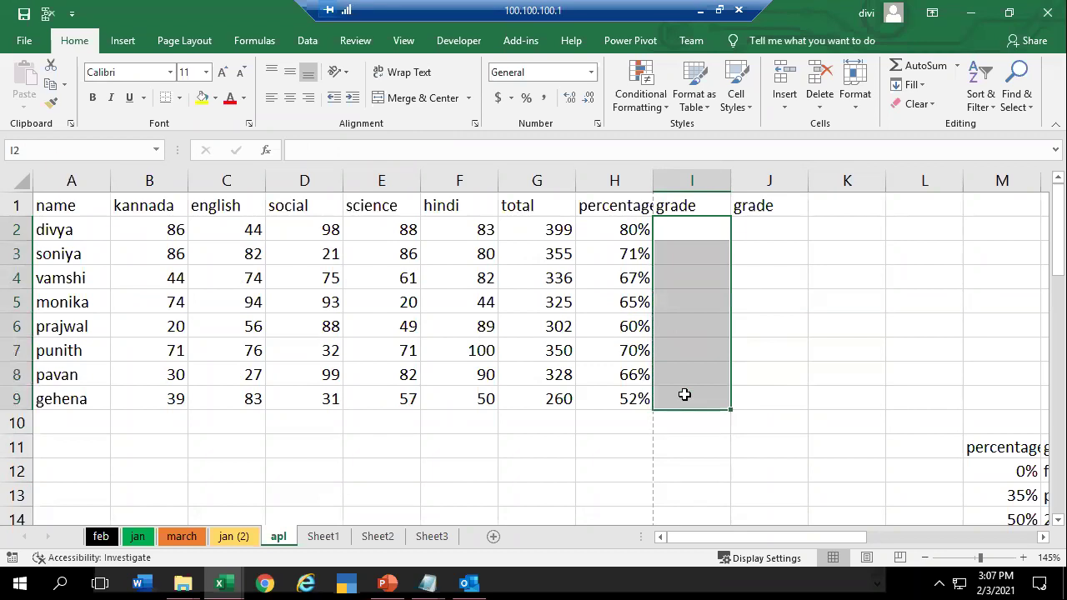
pyautogui.moveTo(692, 229); pyautogui.dragTo(680, 413)
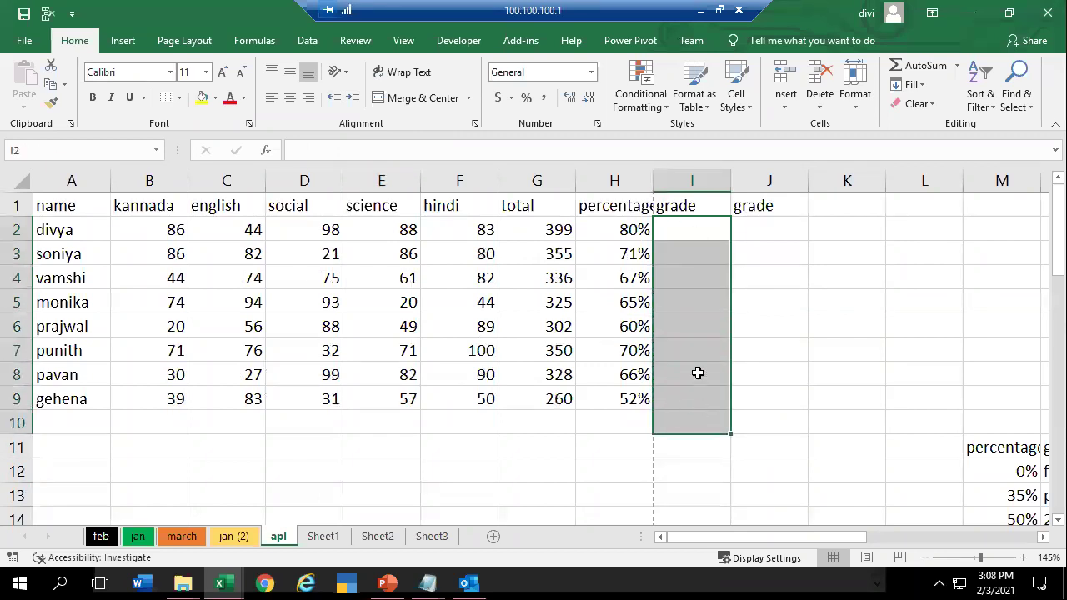
pyautogui.moveTo(617, 227)
pyautogui.mouseDown()
pyautogui.moveTo(646, 345)
pyautogui.moveTo(627, 397)
pyautogui.mouseUp()
pyautogui.click(634, 422)
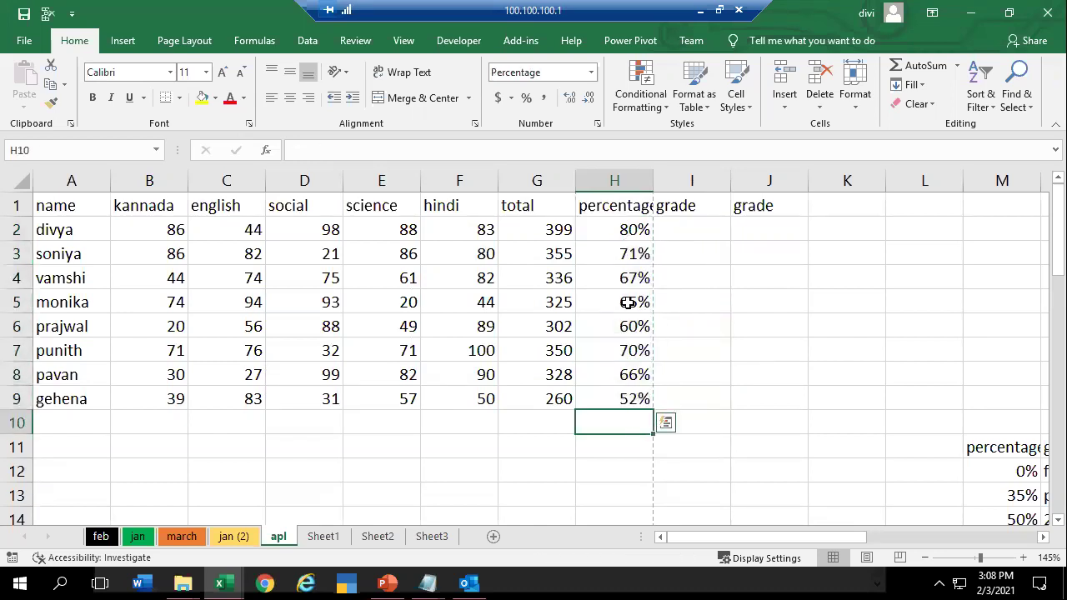
pyautogui.moveTo(623, 228); pyautogui.dragTo(615, 400)
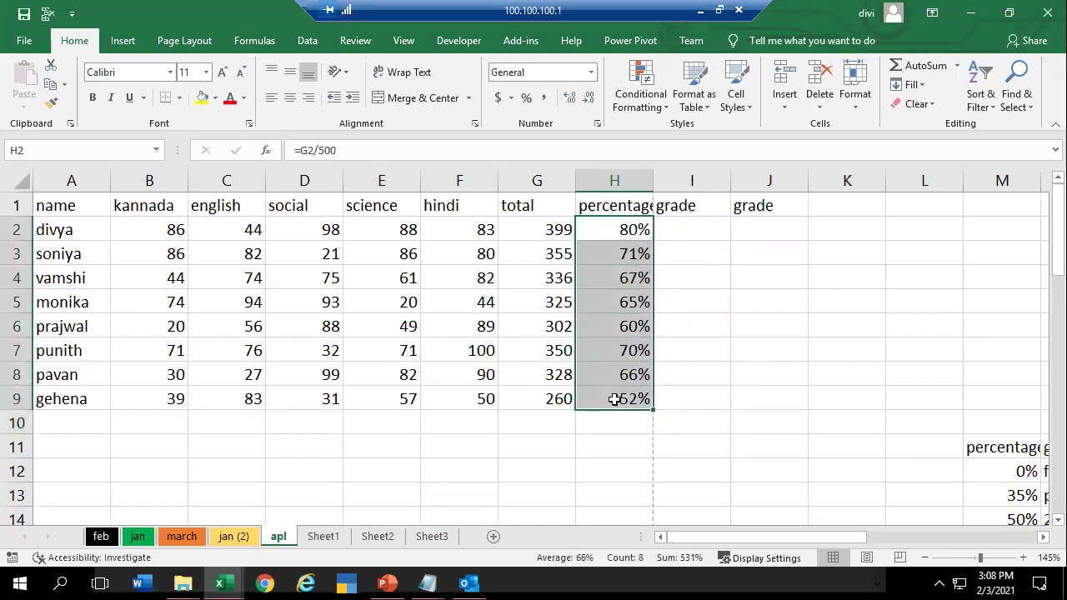
pyautogui.click(673, 289)
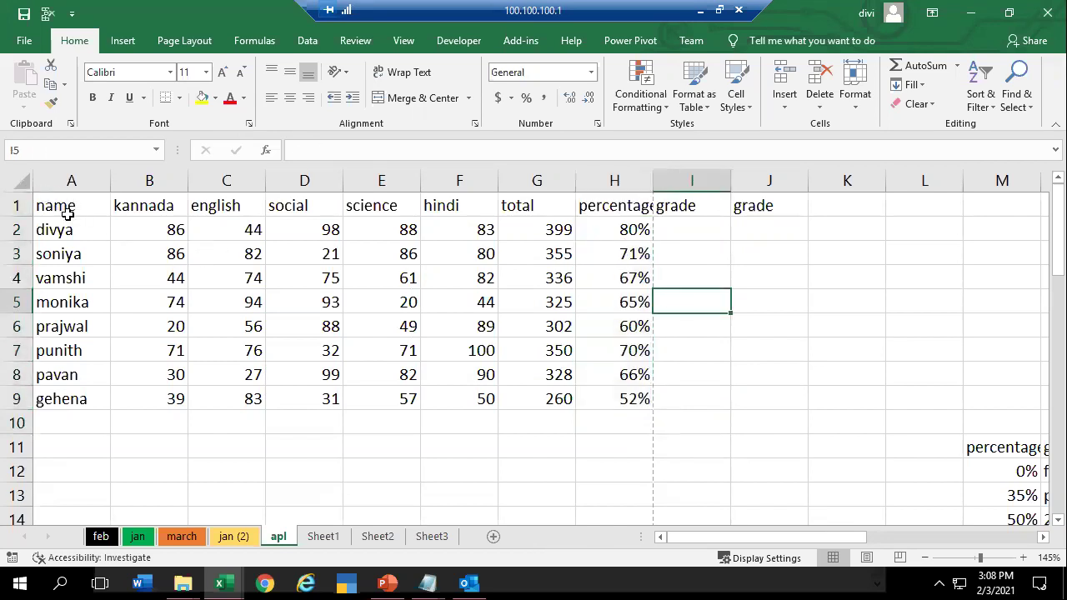
pyautogui.moveTo(627, 234); pyautogui.dragTo(624, 416)
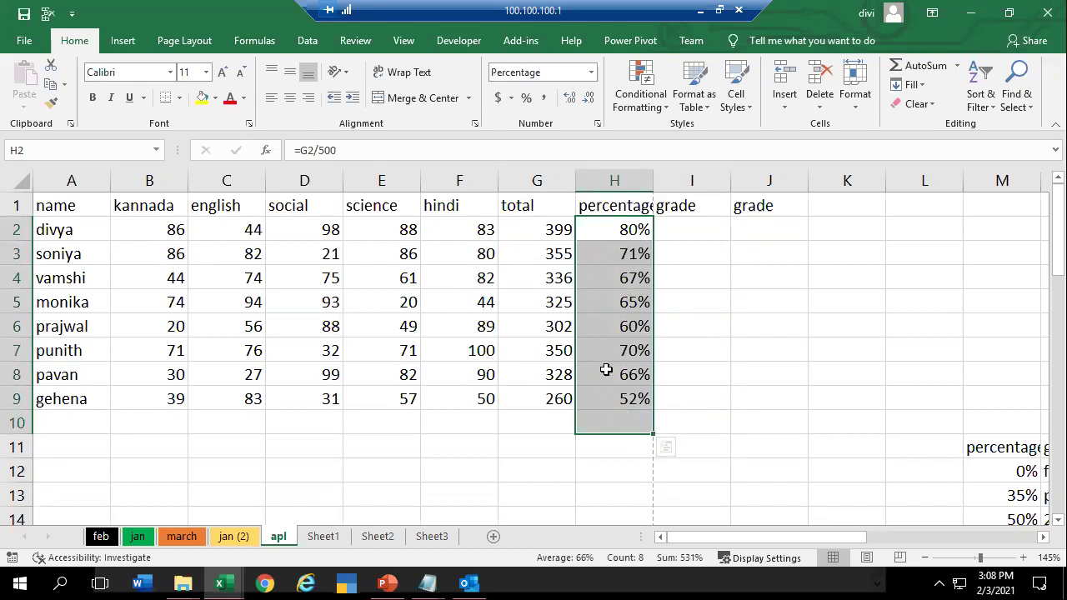
pyautogui.click(821, 329)
pyautogui.click(624, 230)
pyautogui.click(666, 241)
pyautogui.click(621, 228)
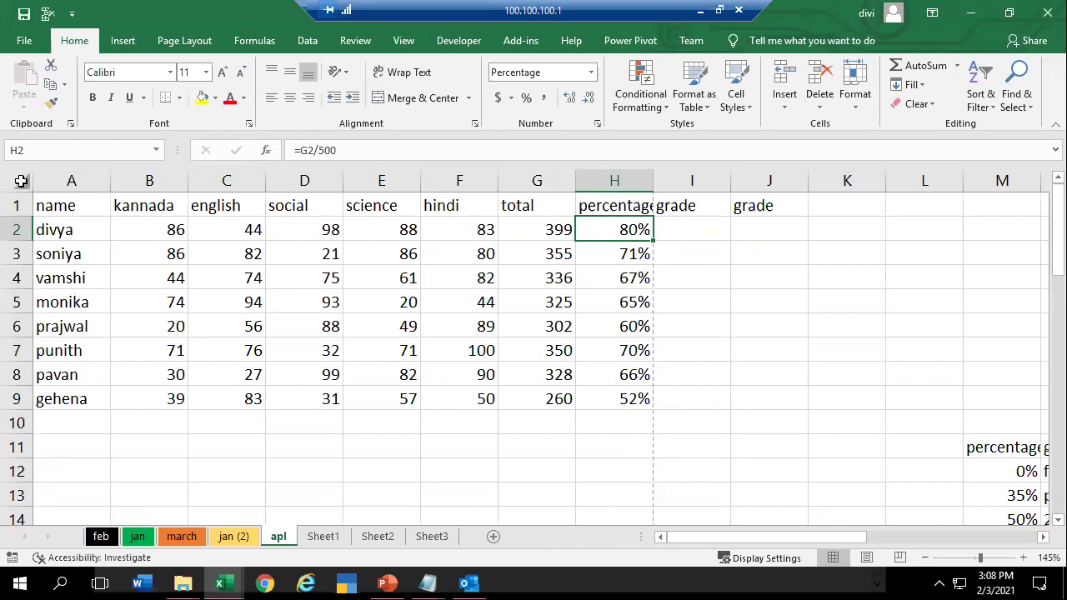
pyautogui.click(20, 181)
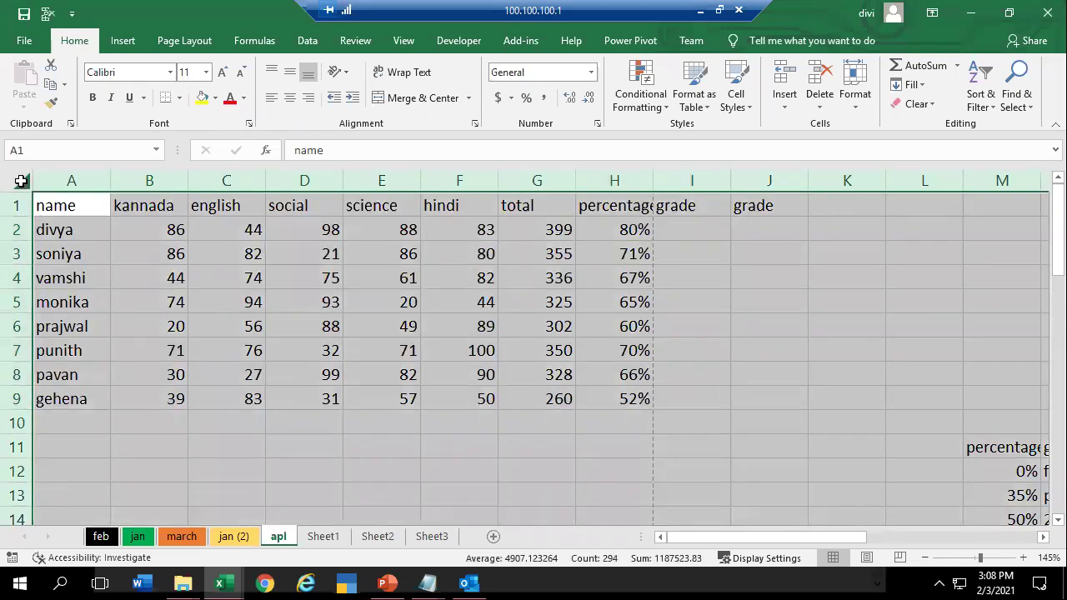
pyautogui.click(405, 322)
pyautogui.hotkey('ctrl', 'a')
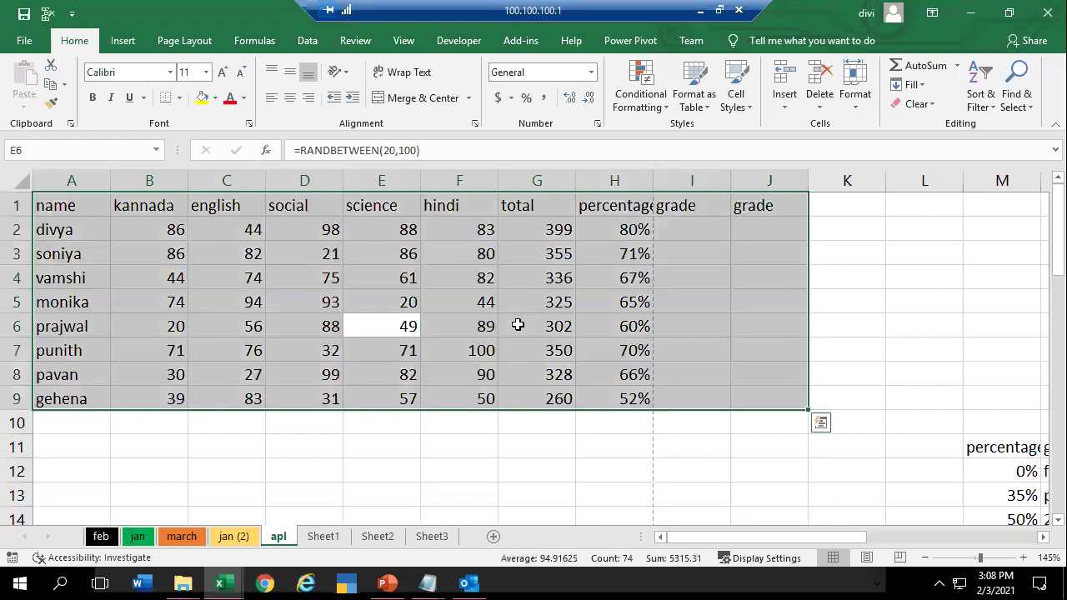
pyautogui.click(541, 425)
pyautogui.click(815, 300)
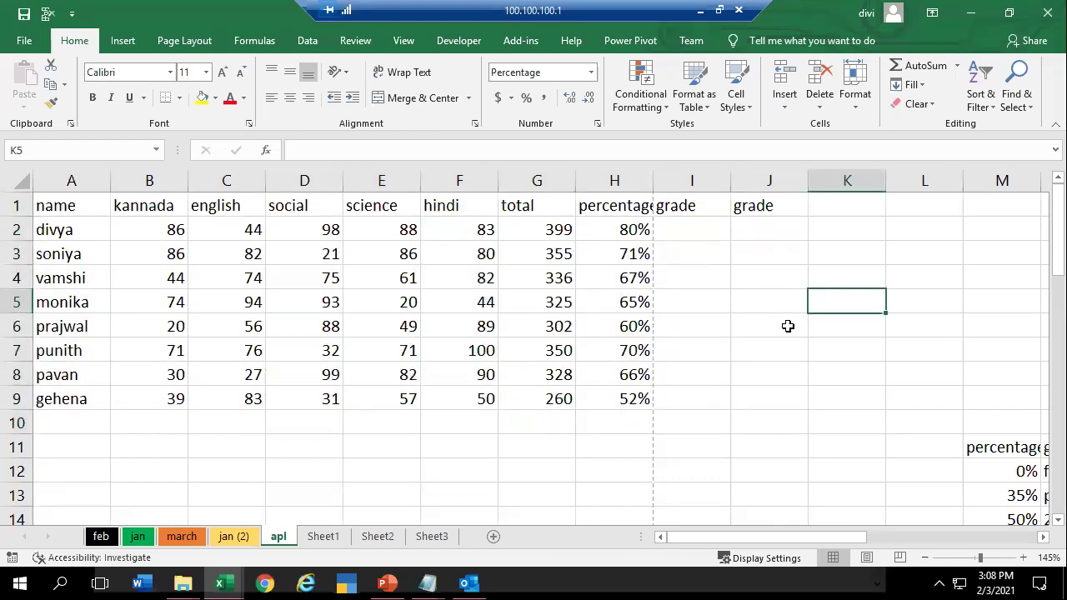
# Select the whole apl sheet and untick Locked under Format Cells > Protection
pyautogui.hotkey('ctrl', 'a')
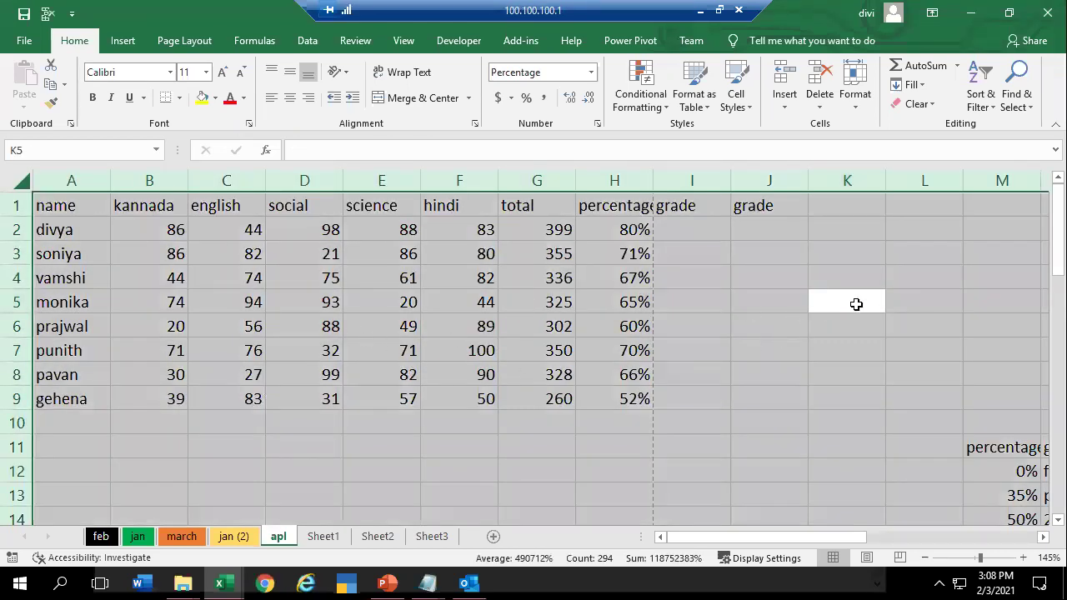
pyautogui.rightClick(850, 298)
pyautogui.click(909, 475)
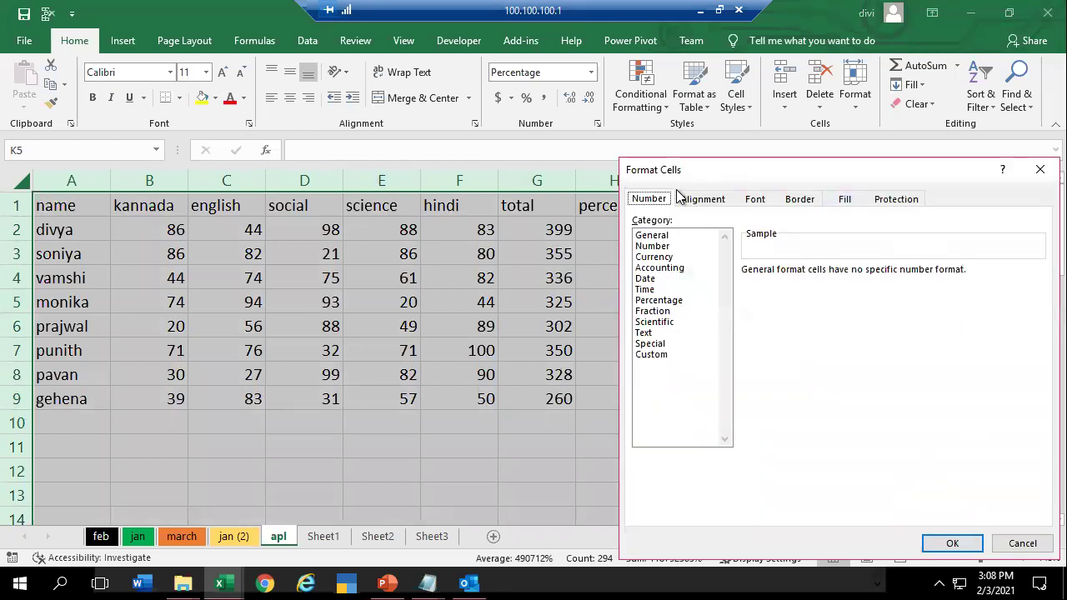
pyautogui.click(897, 201)
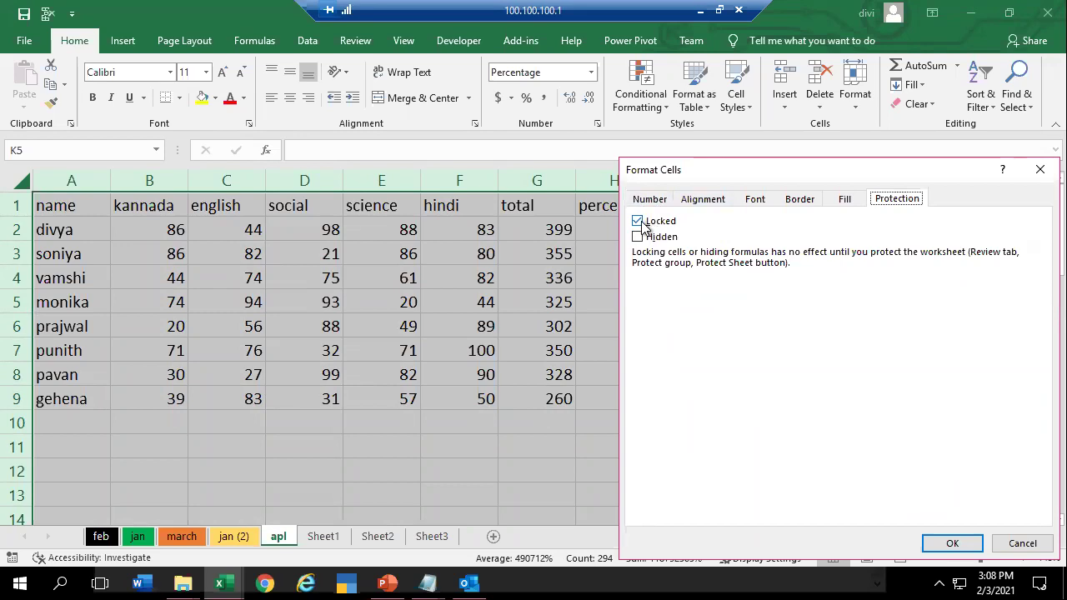
pyautogui.click(637, 221)
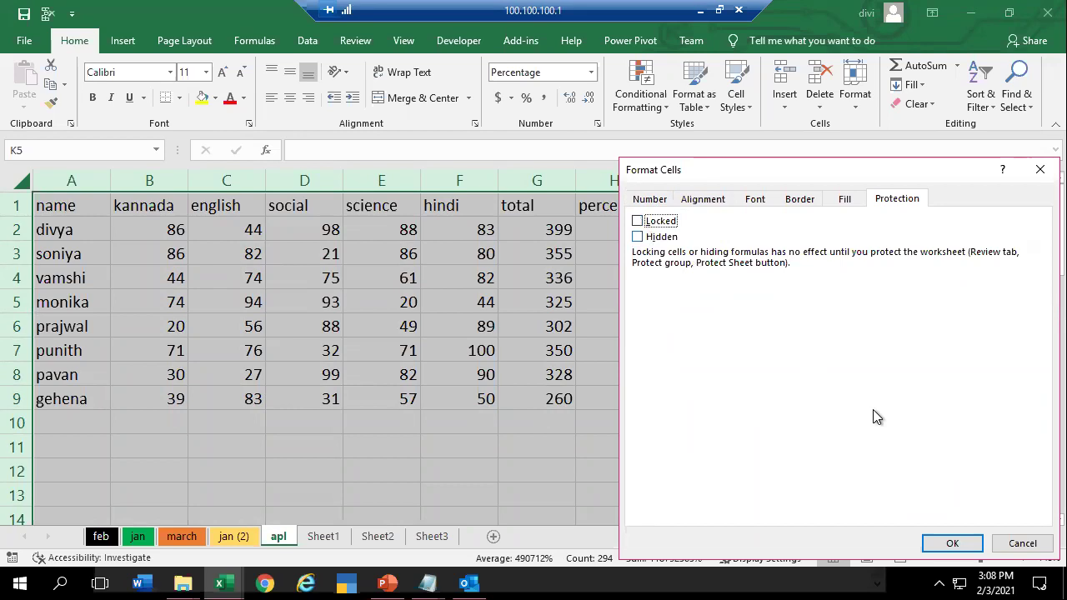
pyautogui.click(948, 543)
pyautogui.moveTo(623, 230); pyautogui.dragTo(624, 399)
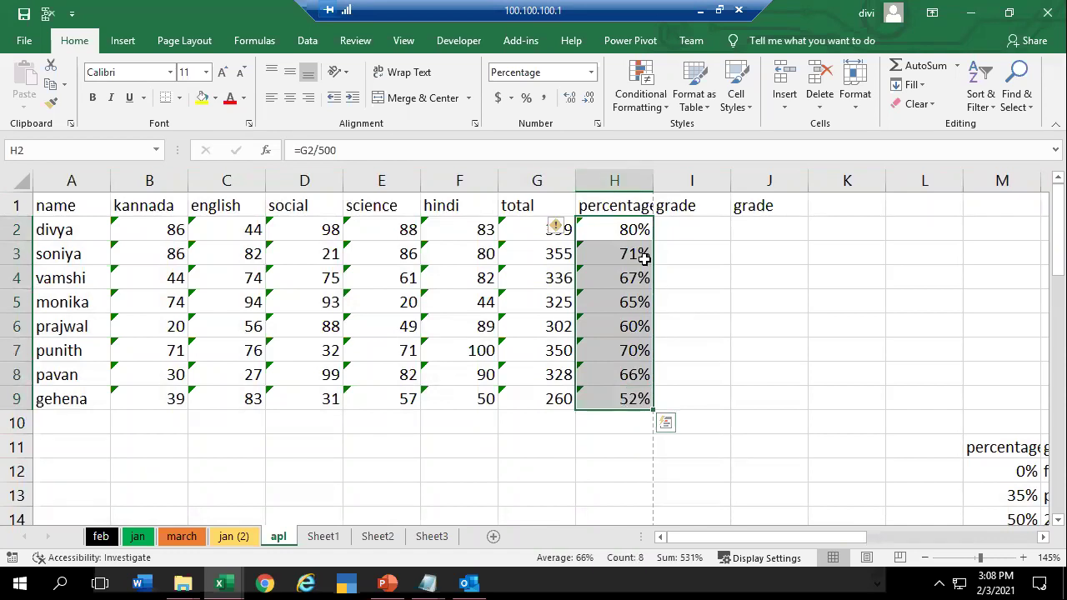
# Mark the percentage cells H2:H9 as Locked in Format Cells > Protection
pyautogui.moveTo(618, 229); pyautogui.dragTo(639, 398)
pyautogui.rightClick(617, 300)
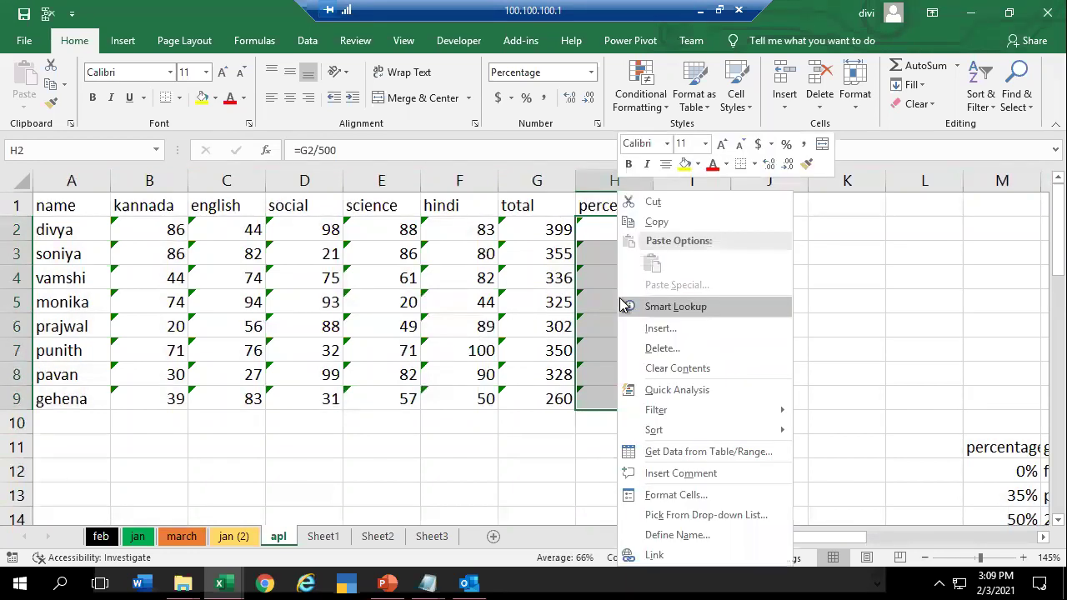
pyautogui.click(674, 495)
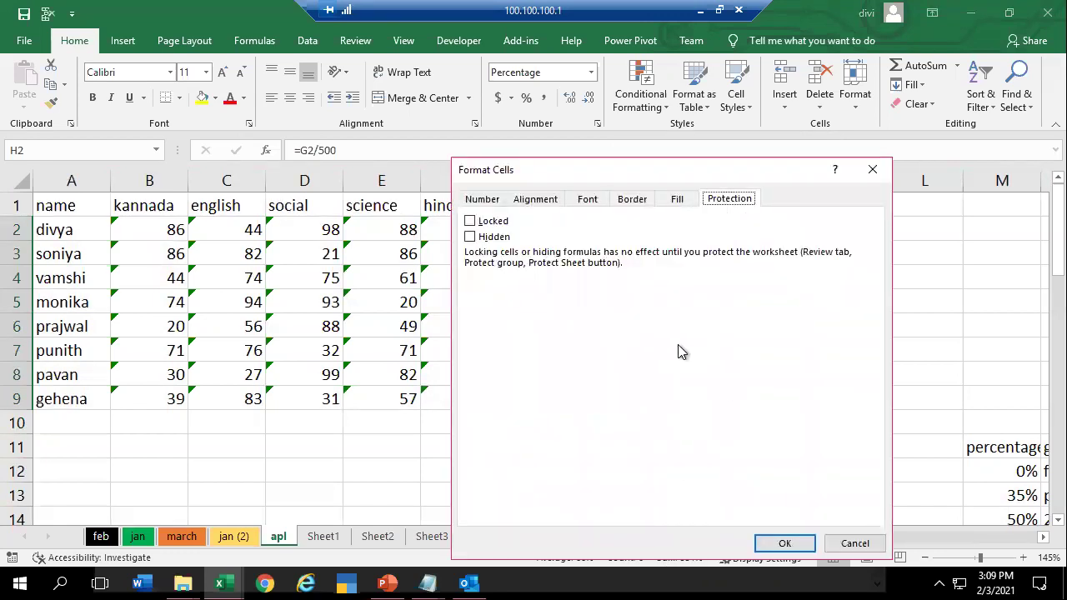
pyautogui.click(477, 221)
pyautogui.click(798, 544)
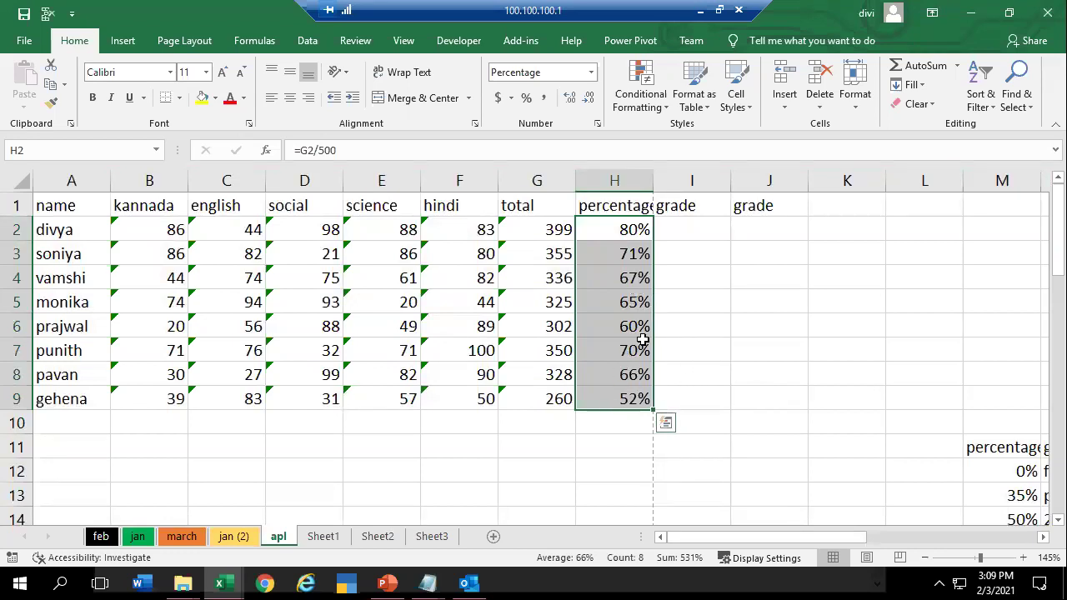
# Protect the apl sheet with a password, entered and confirmed
pyautogui.rightClick(276, 542)
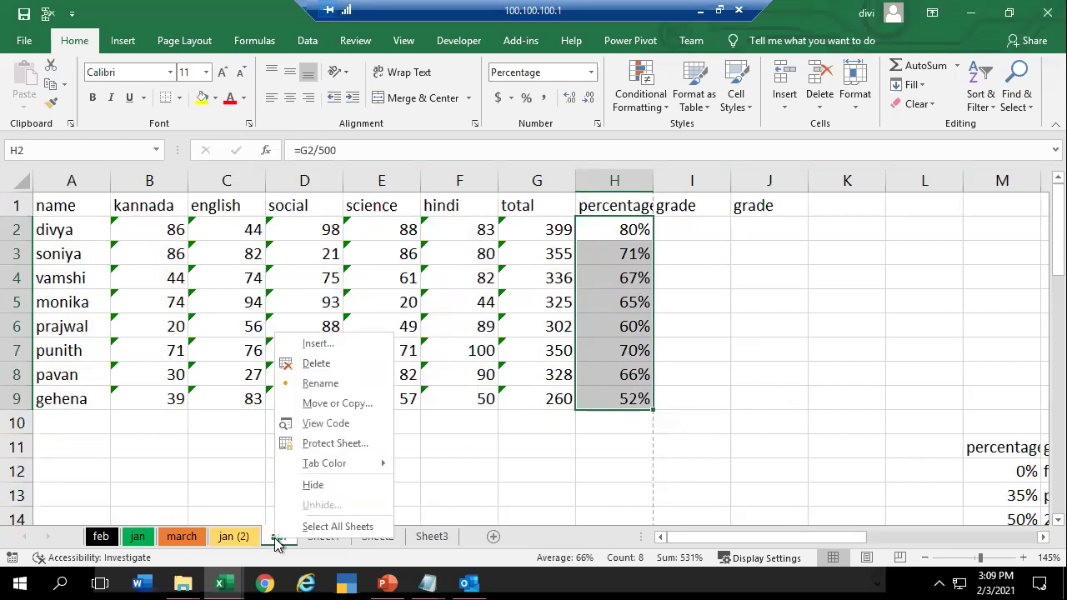
pyautogui.click(302, 445)
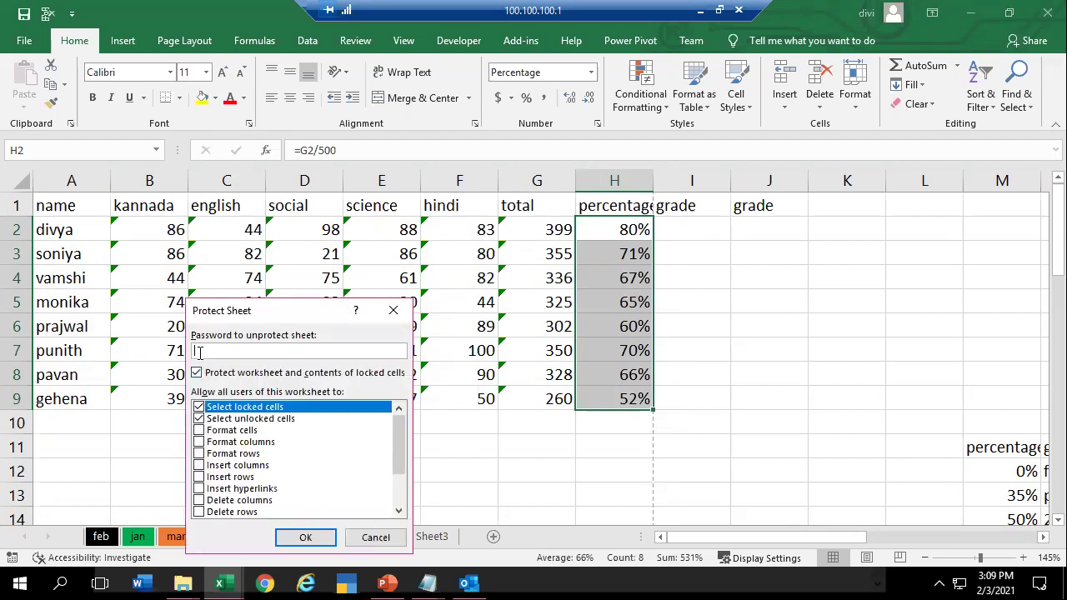
pyautogui.press('Return')
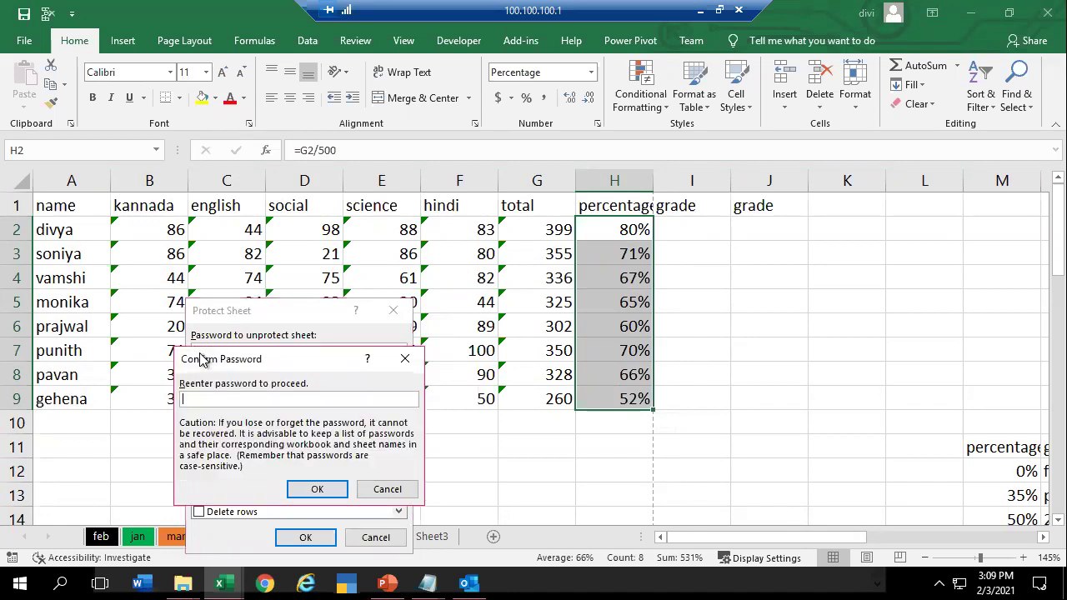
pyautogui.press('Return')
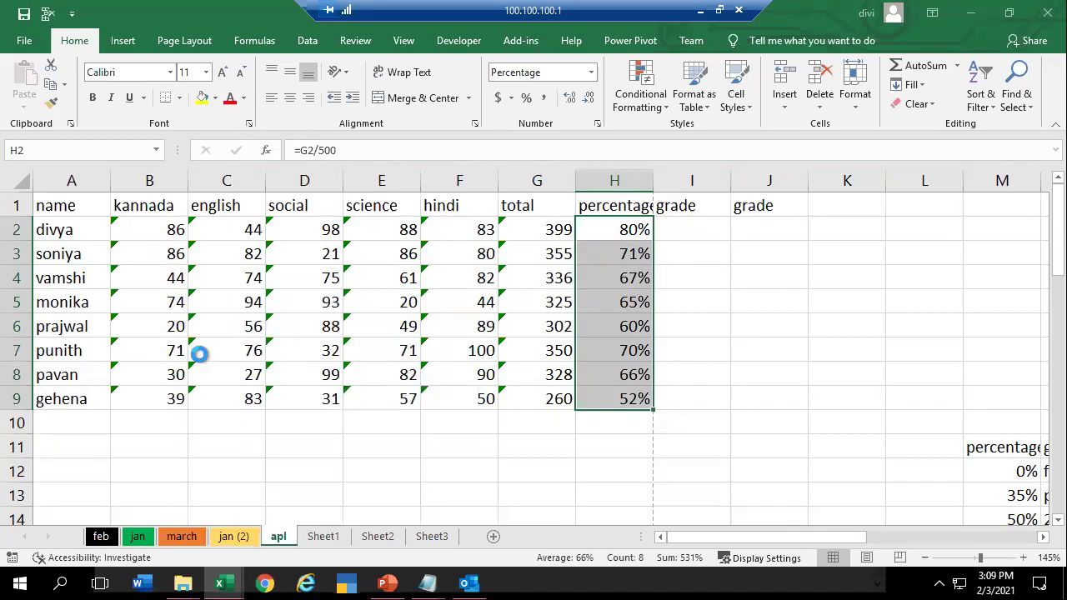
pyautogui.click(665, 440)
# Test editing unlocked cells: enter 'yry' in I7, 'yrey' in H11, and 50 in G8
pyautogui.click(679, 345)
pyautogui.write('yry')
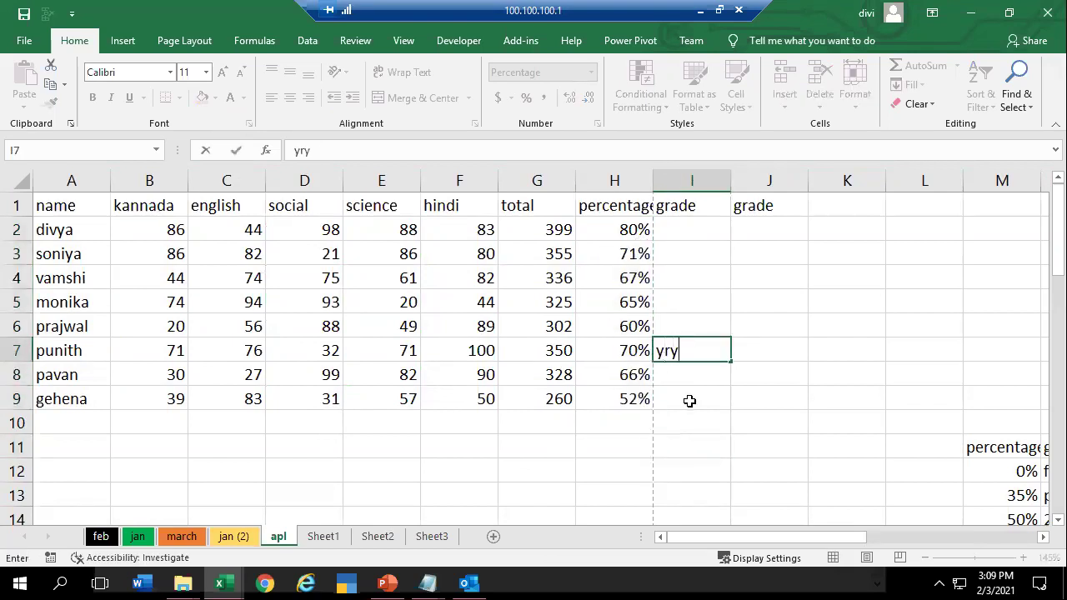
pyautogui.click(688, 401)
pyautogui.click(607, 444)
pyautogui.write('yrey')
pyautogui.click(557, 373)
pyautogui.press('F9')
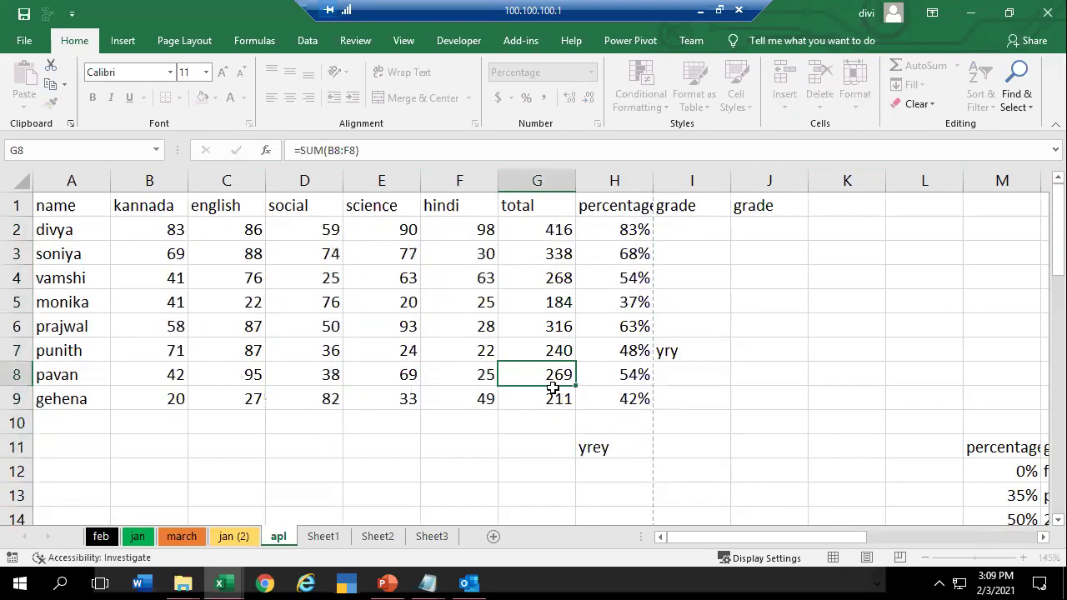
pyautogui.write('ryeyery')
pyautogui.click(567, 442)
pyautogui.click(639, 329)
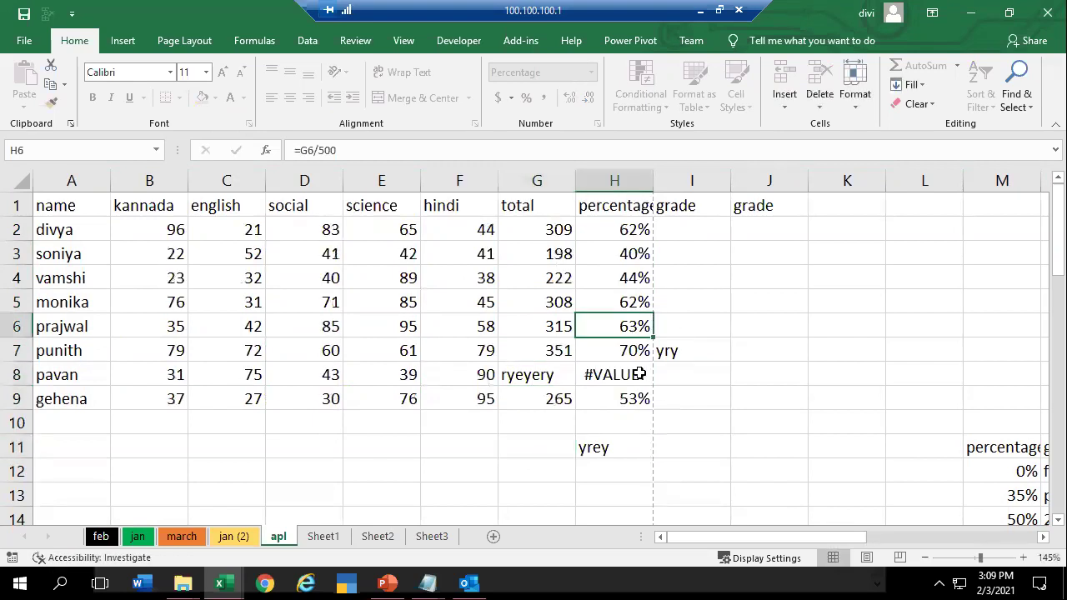
pyautogui.click(545, 336)
pyautogui.click(536, 374)
pyautogui.write('52')
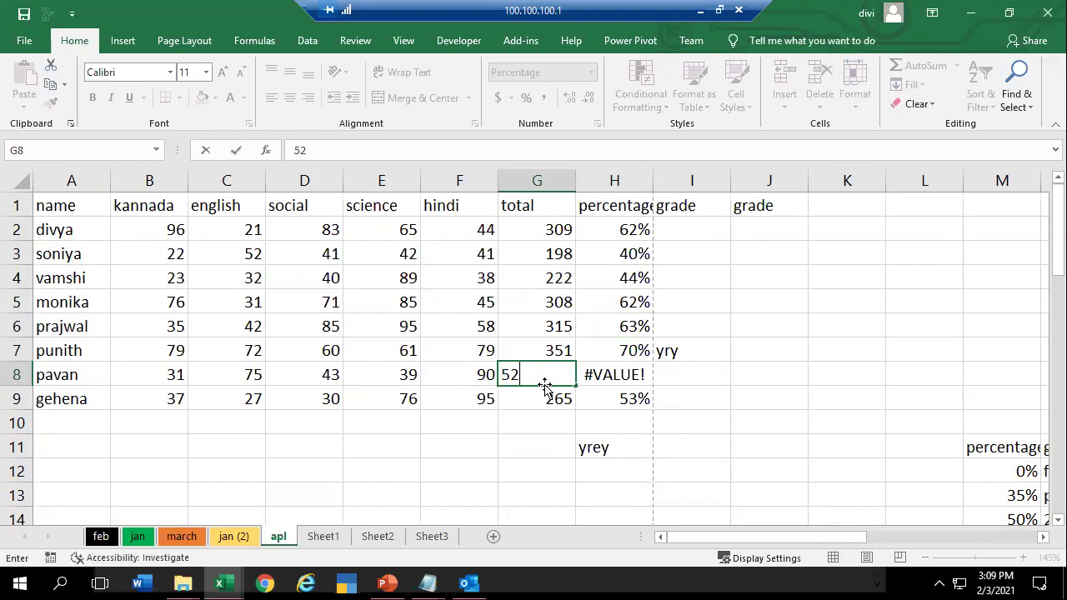
pyautogui.write('0')
pyautogui.click(589, 424)
# Confirm the locked percentage cell H4 rejects edits with the protected-sheet warning
pyautogui.click(618, 283)
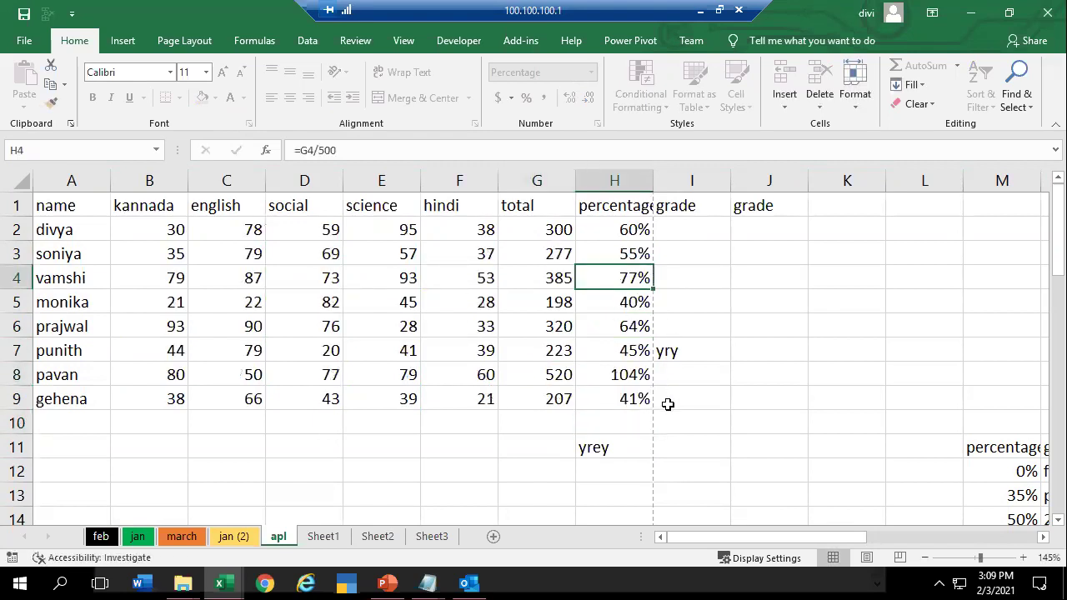
pyautogui.press('y')
pyautogui.click(539, 337)
pyautogui.press('y')
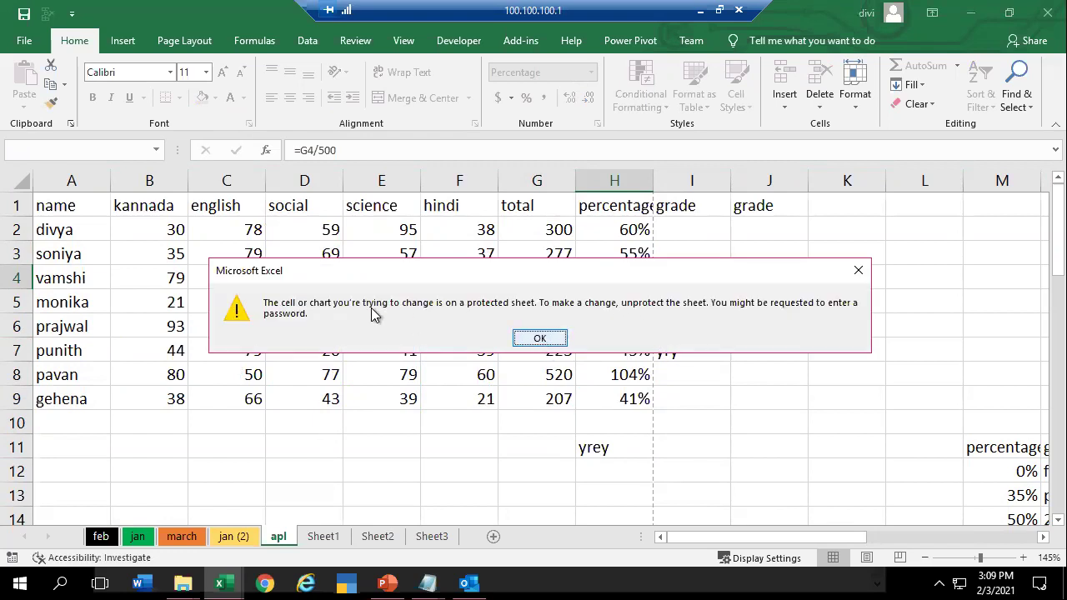
pyautogui.click(539, 338)
pyautogui.moveTo(631, 229); pyautogui.dragTo(642, 404)
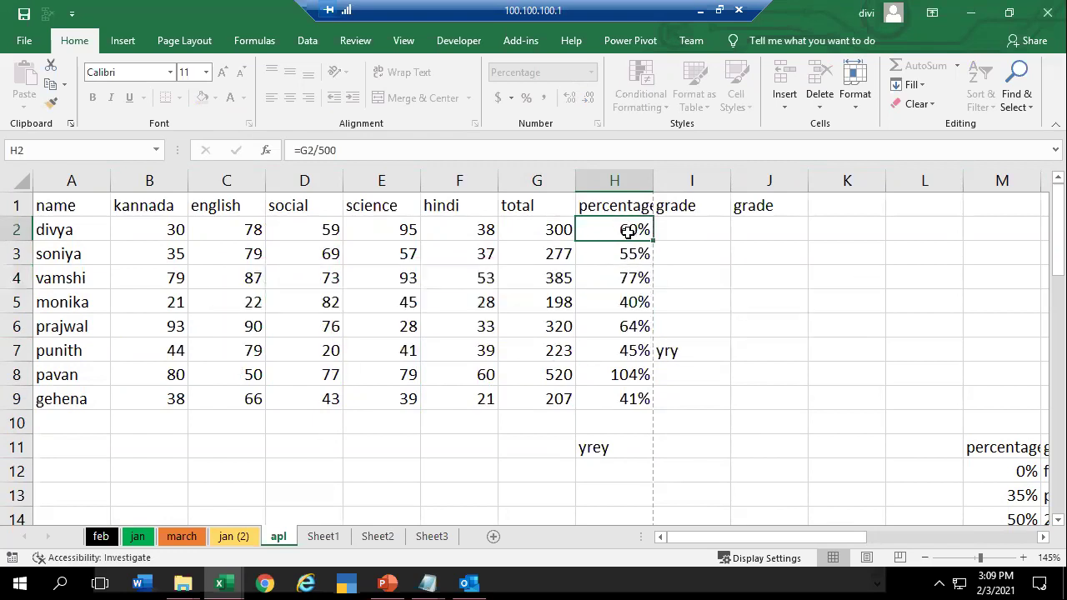
pyautogui.click(767, 281)
pyautogui.click(618, 425)
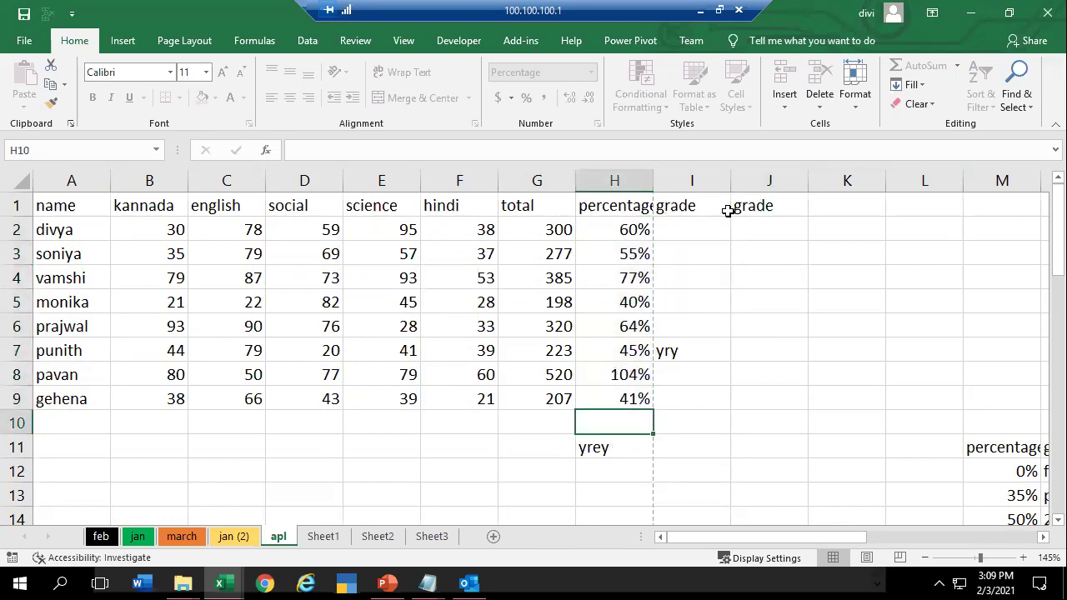
pyautogui.click(676, 229)
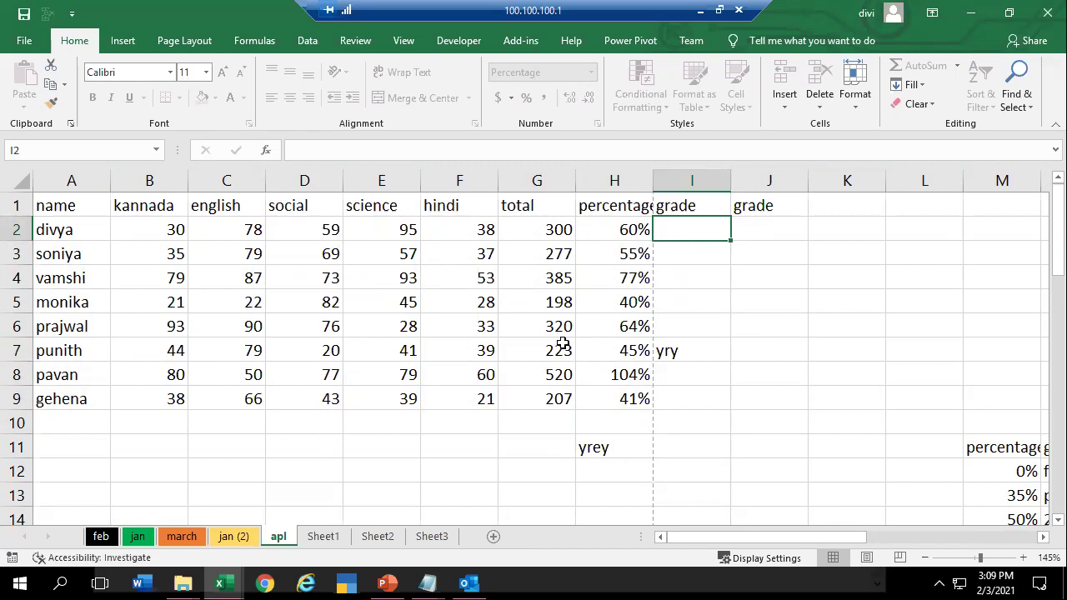
# Compare status-bar sums of G2:G9 and G3:G9, then recalculate with F9
pyautogui.moveTo(537, 234); pyautogui.dragTo(538, 404)
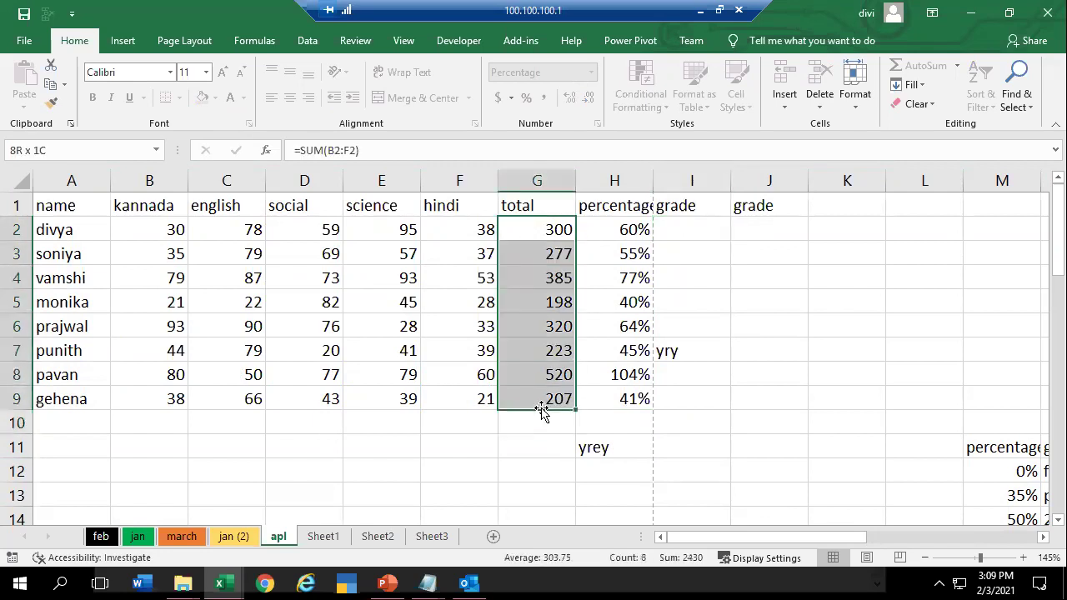
pyautogui.click(543, 422)
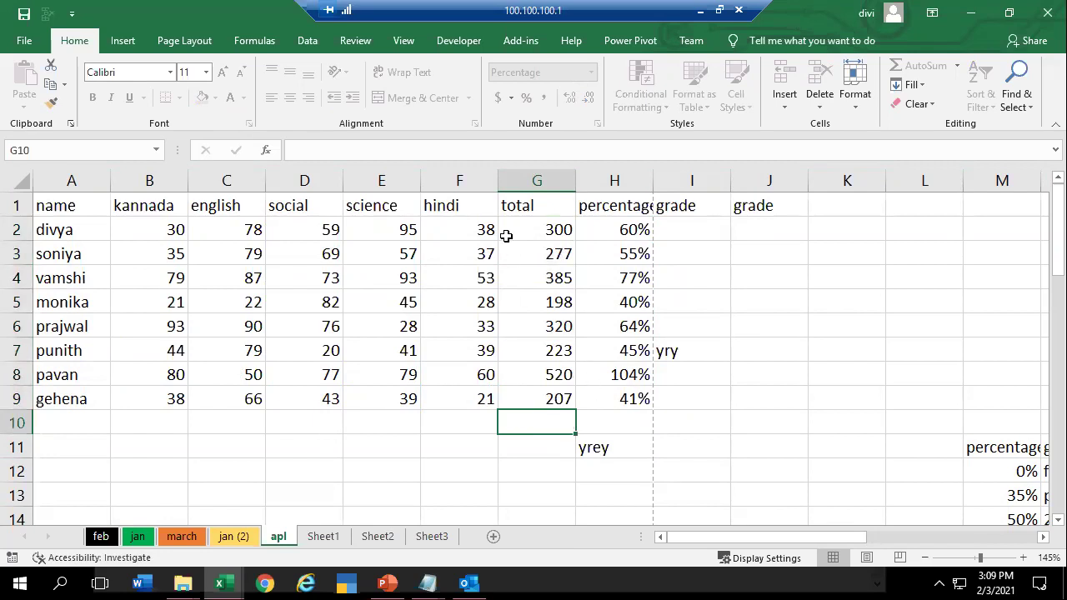
pyautogui.moveTo(521, 250); pyautogui.dragTo(543, 414)
pyautogui.click(543, 421)
pyautogui.press('F9')
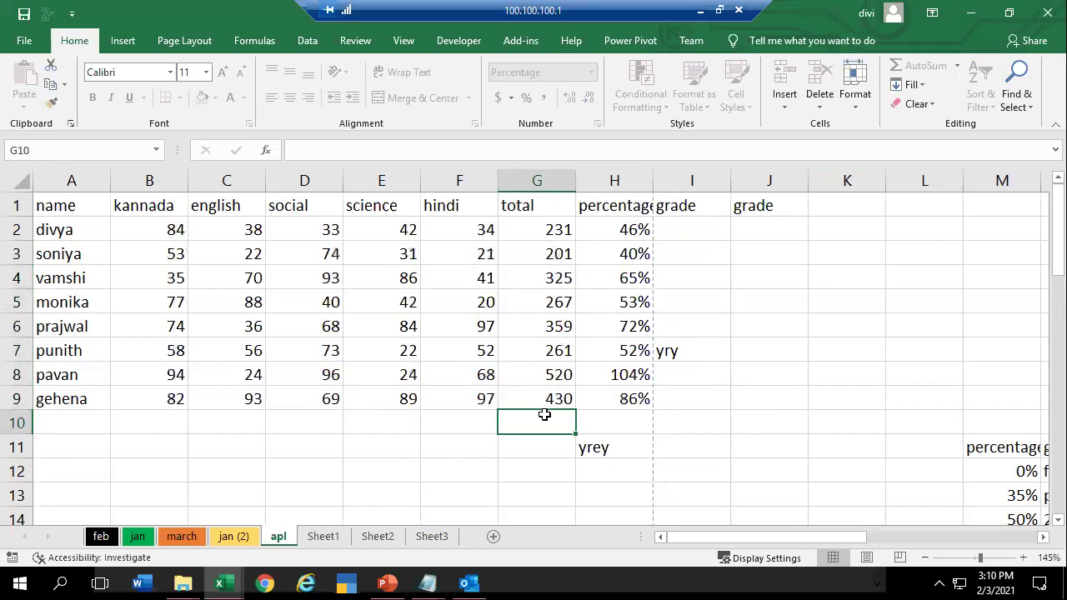
# Unprotect the apl sheet with its password and start =SUM(G2:G9) in G10 via Alt+=
pyautogui.rightClick(283, 535)
pyautogui.click(338, 439)
pyautogui.press('Return')
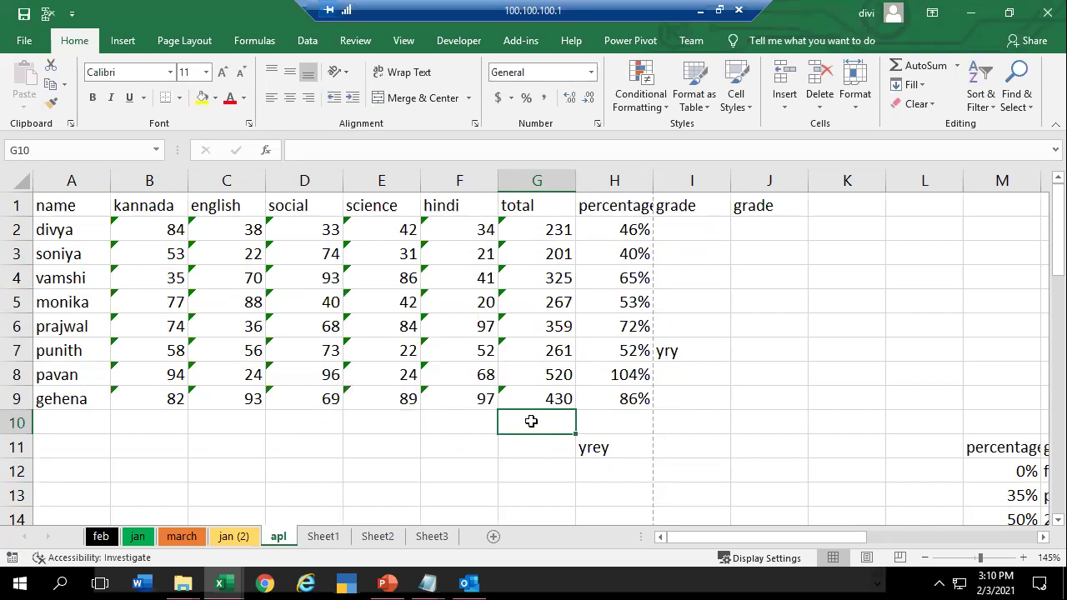
pyautogui.hotkey('alt', '=')
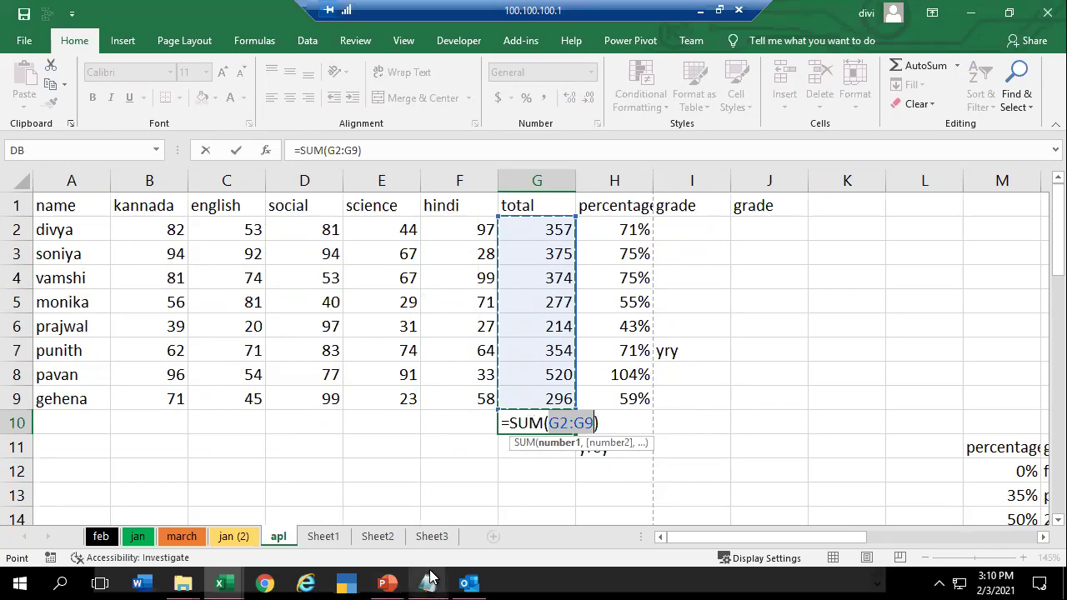
# Add an 'atl+= autosum' line to the Notepad shortcut notes, then switch back to Book1 in Excel
pyautogui.moveTo(427, 583)
pyautogui.click(564, 512)
pyautogui.write('atl')
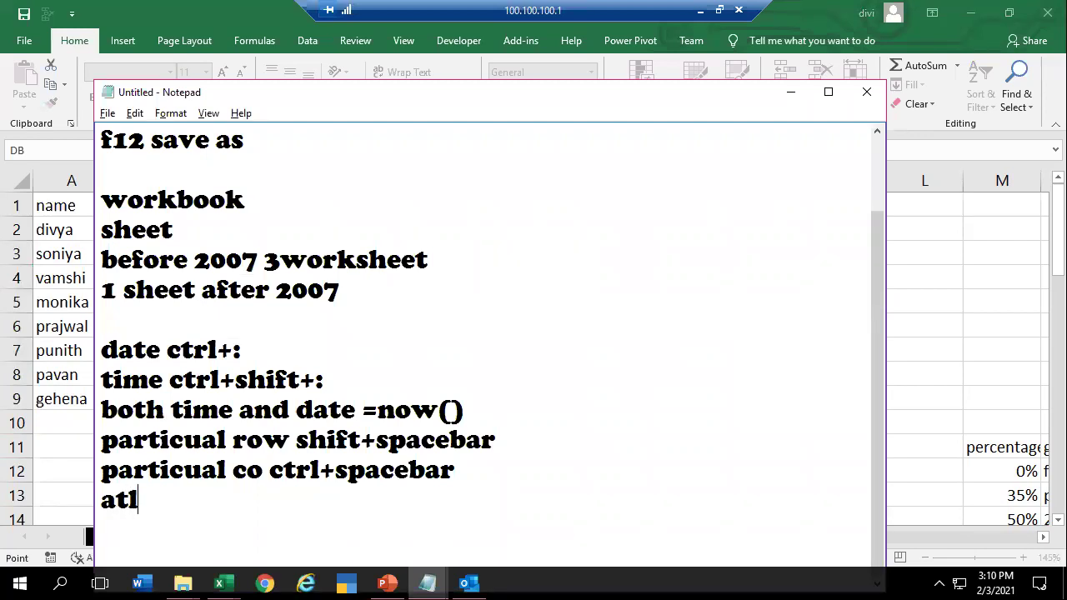
pyautogui.write('+=')
pyautogui.write('at')
pyautogui.press('BackSpace')
pyautogui.write('uto sum')
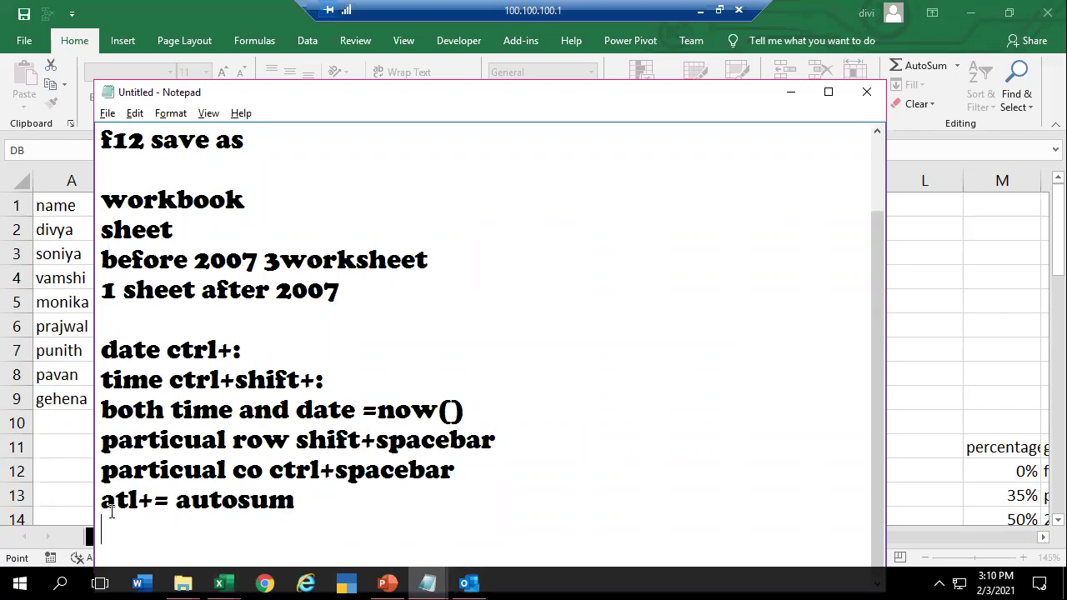
pyautogui.moveTo(101, 500); pyautogui.dragTo(285, 508)
pyautogui.click(291, 530)
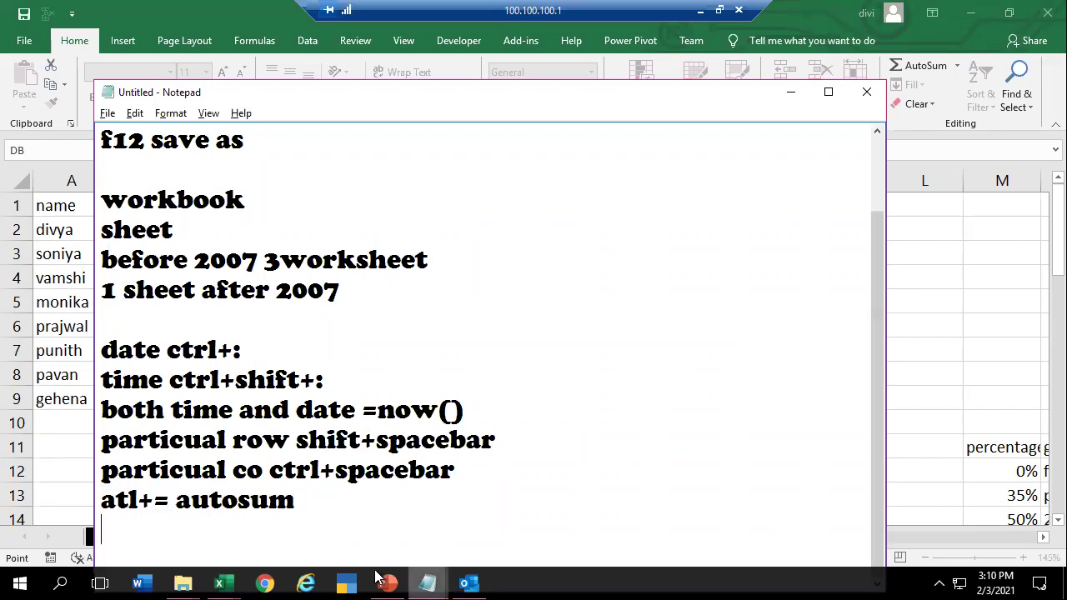
pyautogui.click(220, 583)
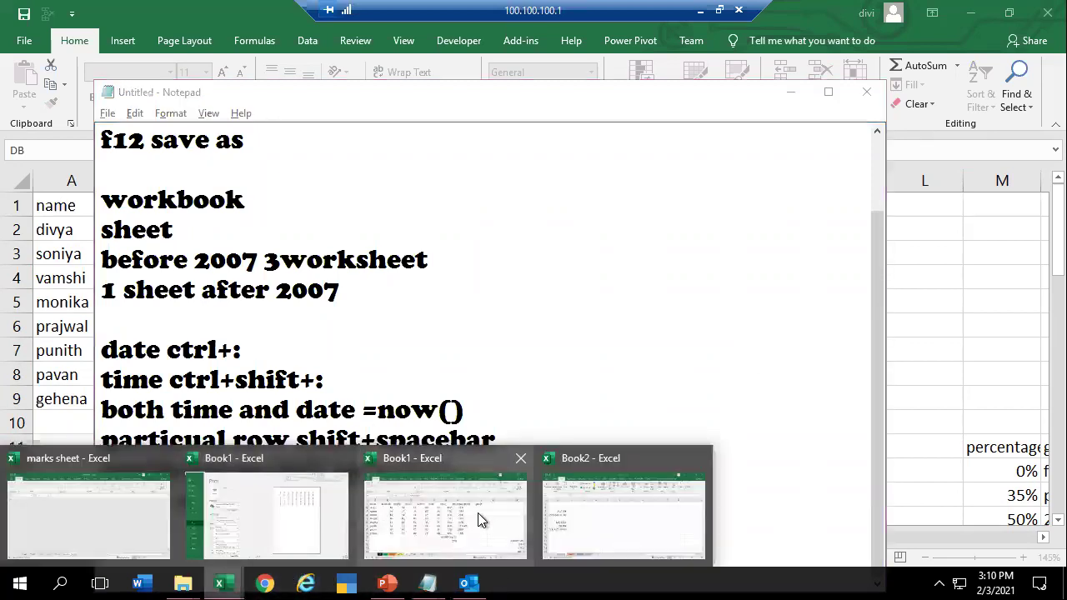
pyautogui.click(476, 429)
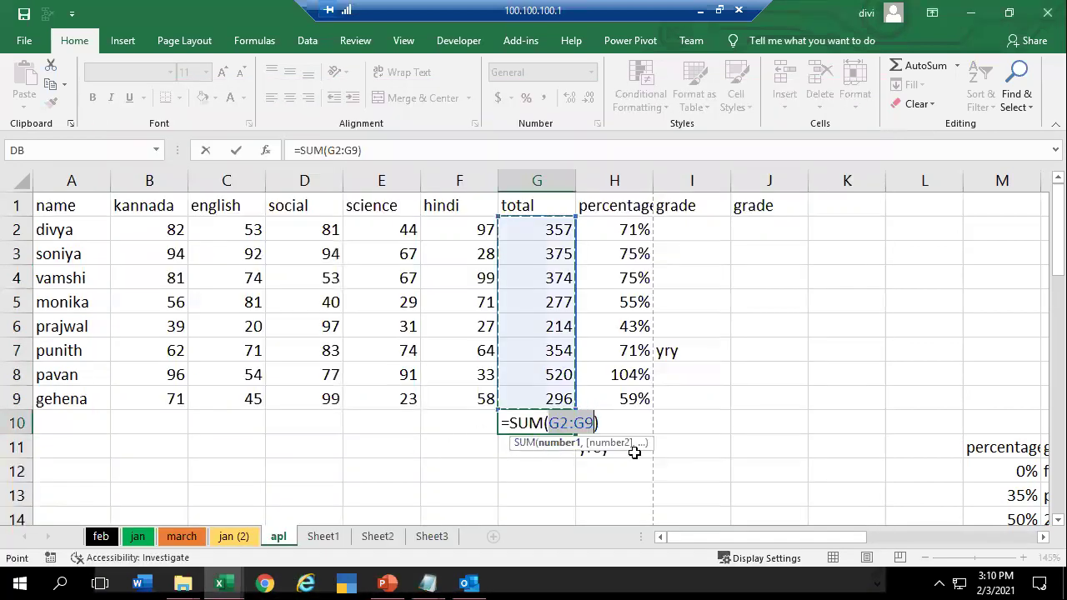
# Commit =SUM(G2:G9) in G10 for a grand total of 2648, then select G2:G10
pyautogui.press('Return')
pyautogui.click(539, 421)
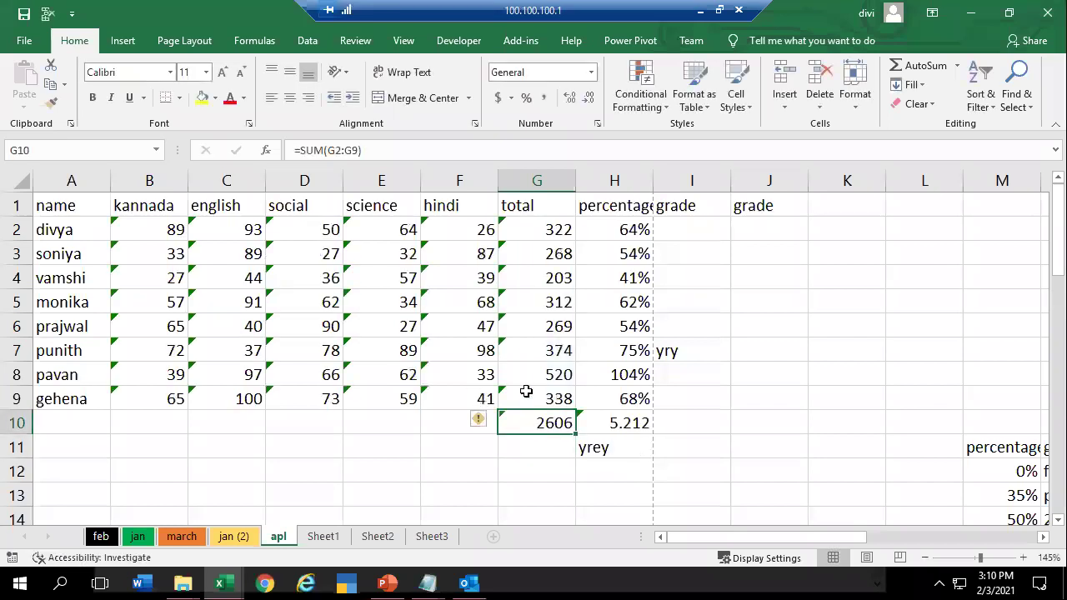
pyautogui.moveTo(295, 150)
pyautogui.mouseDown()
pyautogui.moveTo(364, 150)
pyautogui.moveTo(299, 150)
pyautogui.mouseUp()
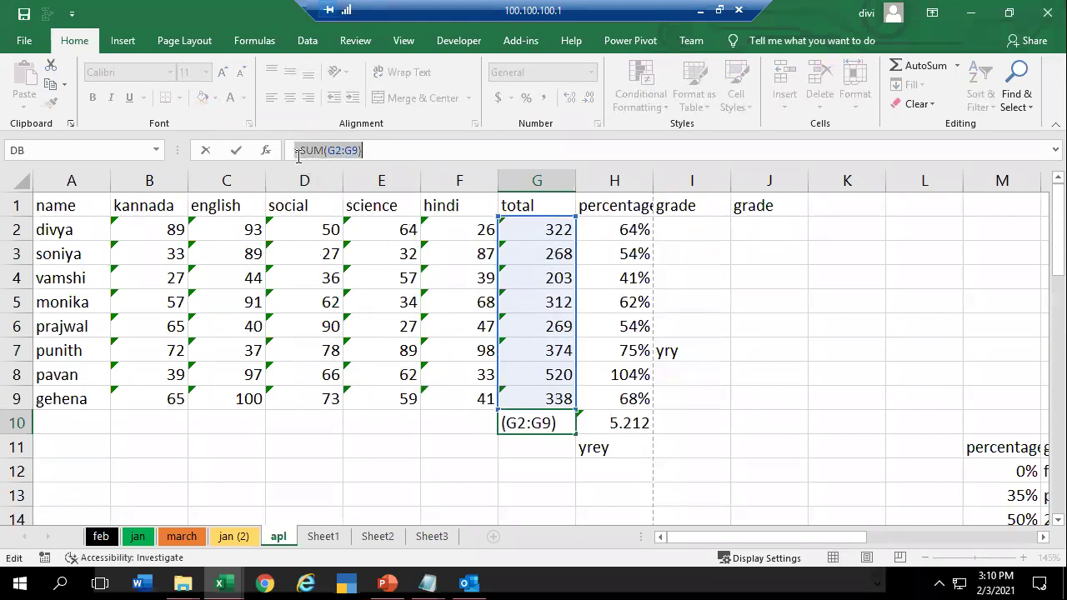
pyautogui.press('Return')
pyautogui.click(533, 433)
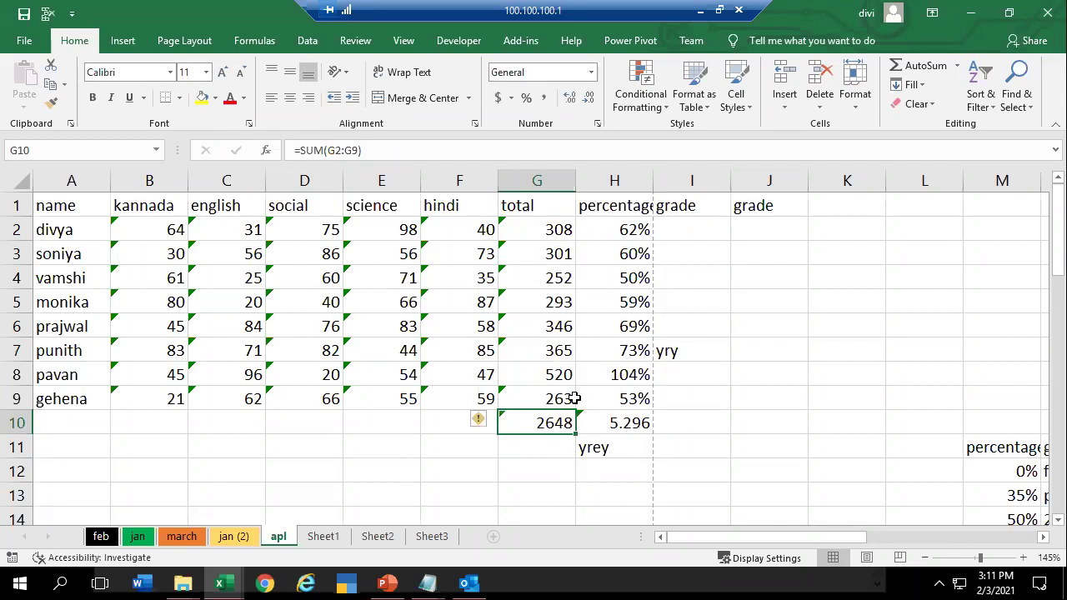
pyautogui.moveTo(523, 225); pyautogui.dragTo(545, 426)
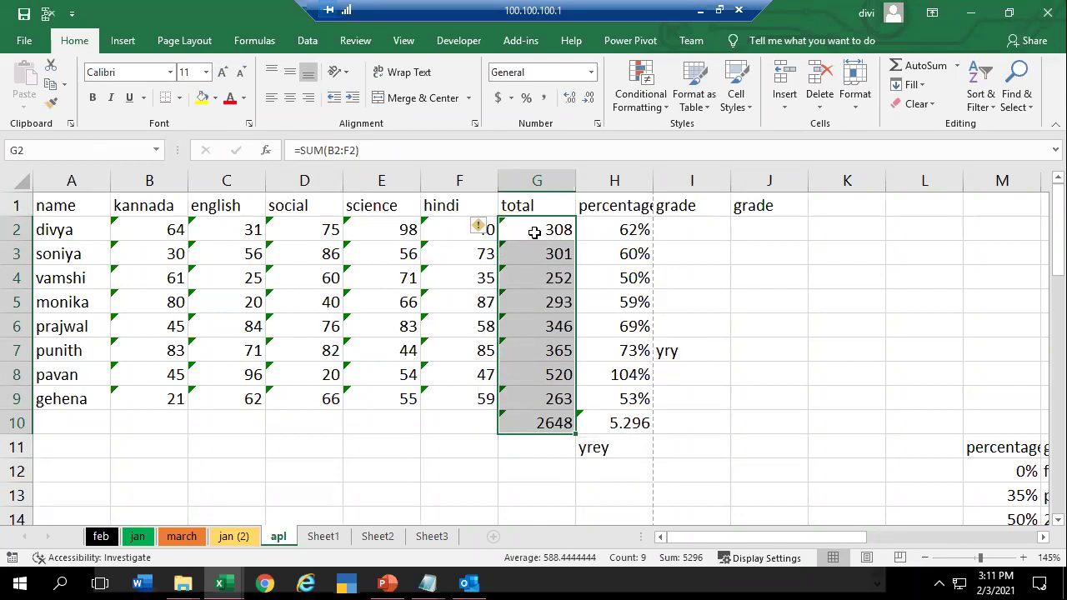
# Tick Locked for the totals G2:G10 in Format Cells > Protection
pyautogui.rightClick(534, 233)
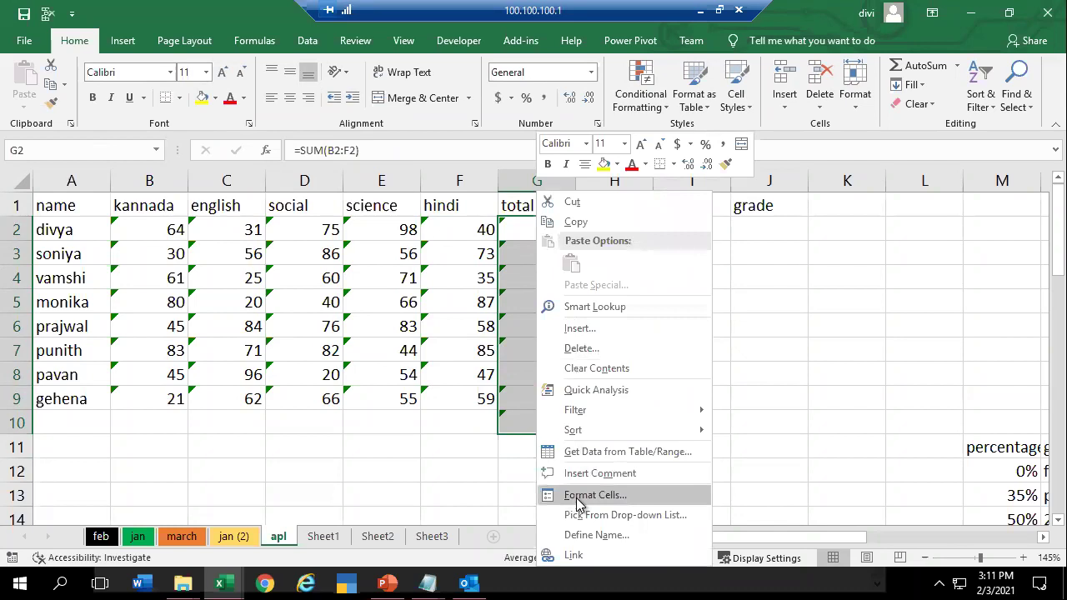
pyautogui.click(576, 496)
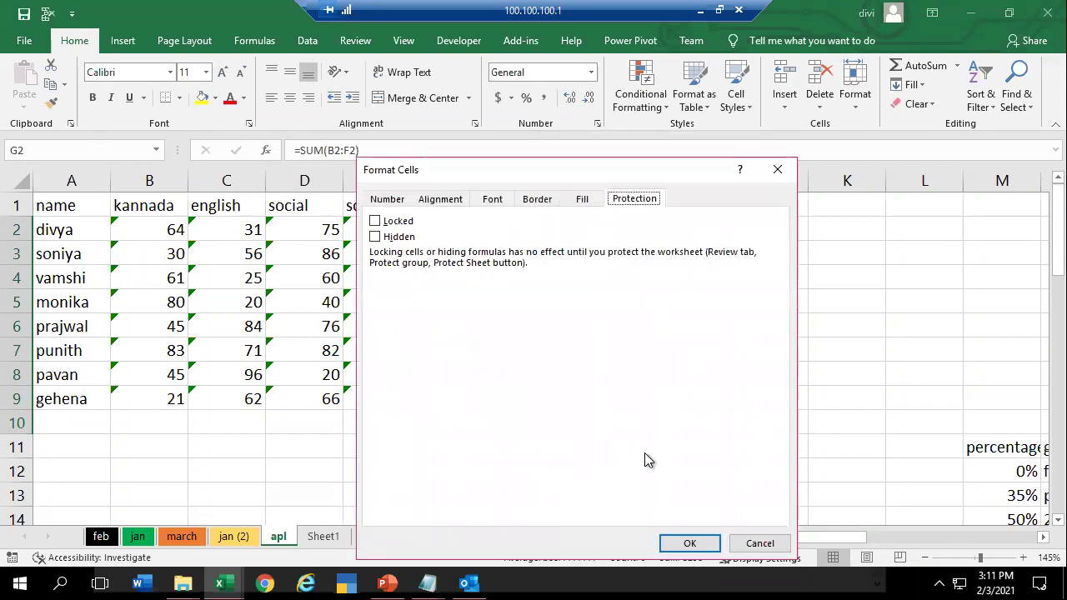
pyautogui.click(375, 220)
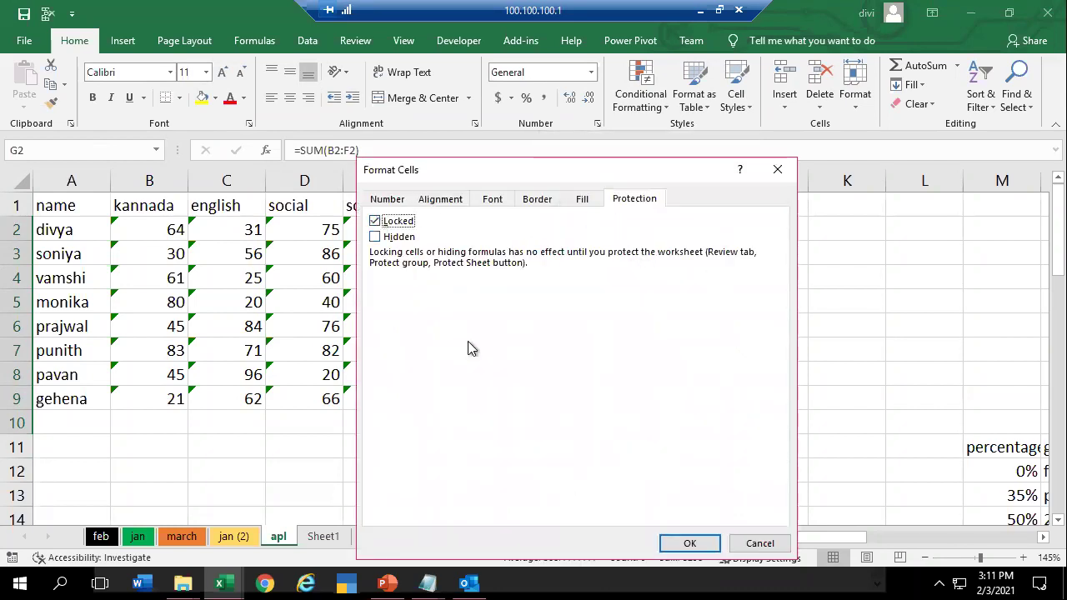
pyautogui.click(687, 544)
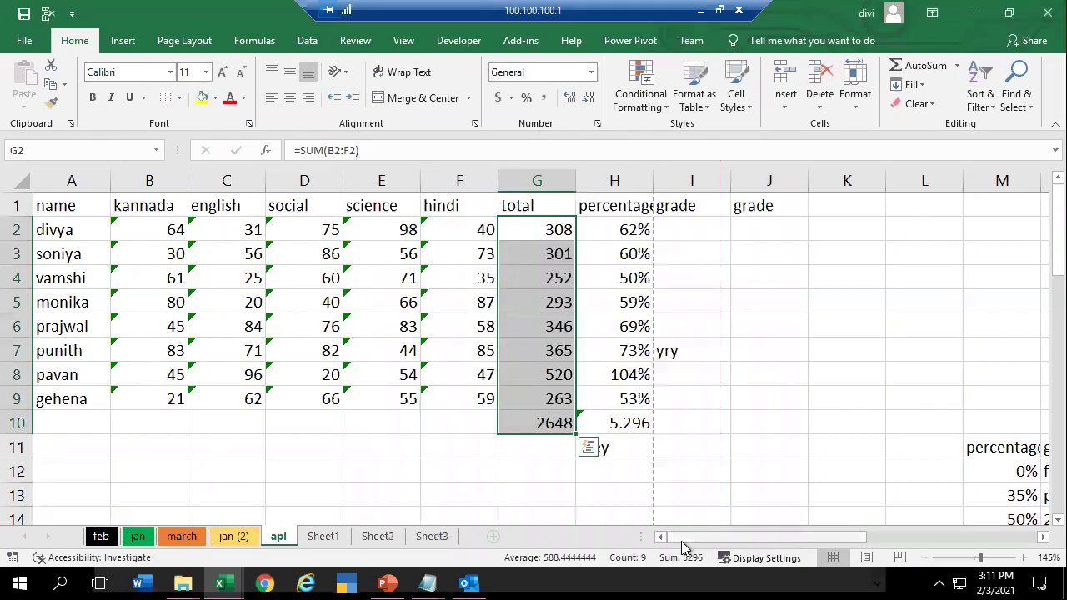
# Tick Hidden for the grand-total formula cell G10
pyautogui.click(544, 427)
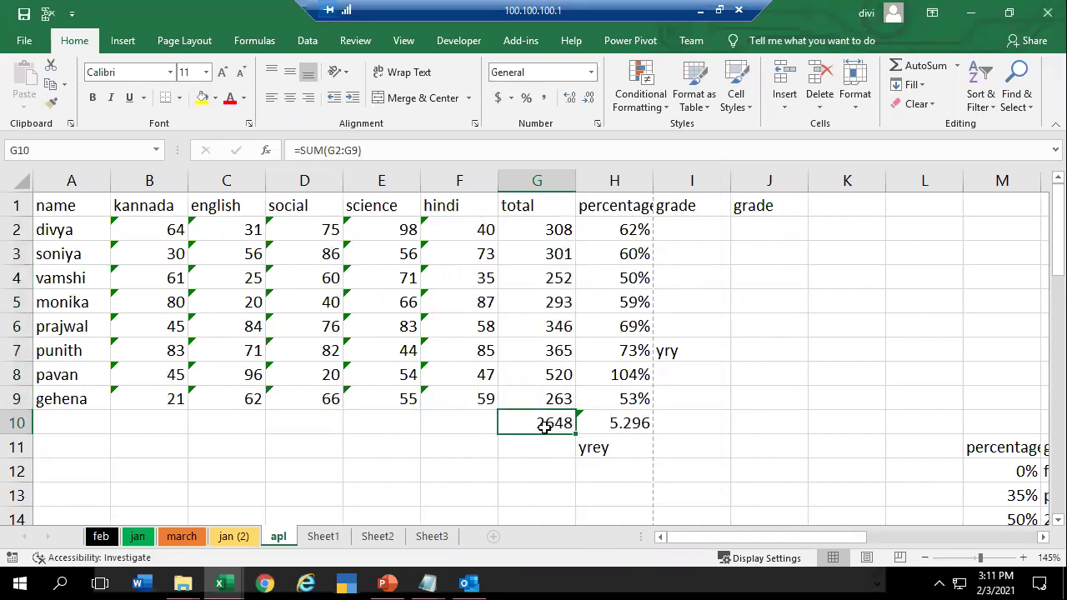
pyautogui.rightClick(544, 428)
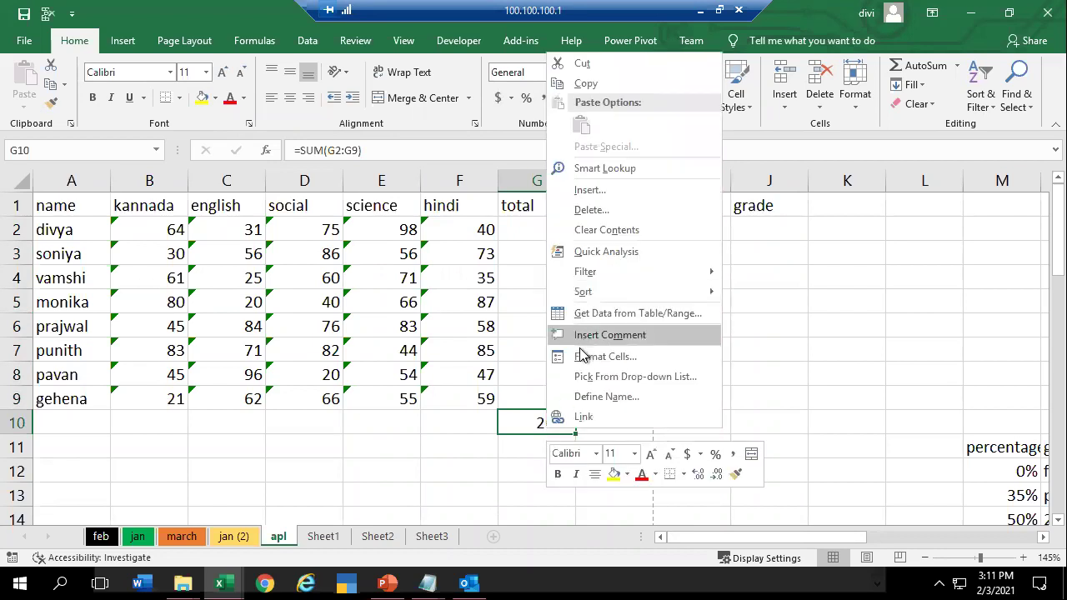
pyautogui.click(593, 356)
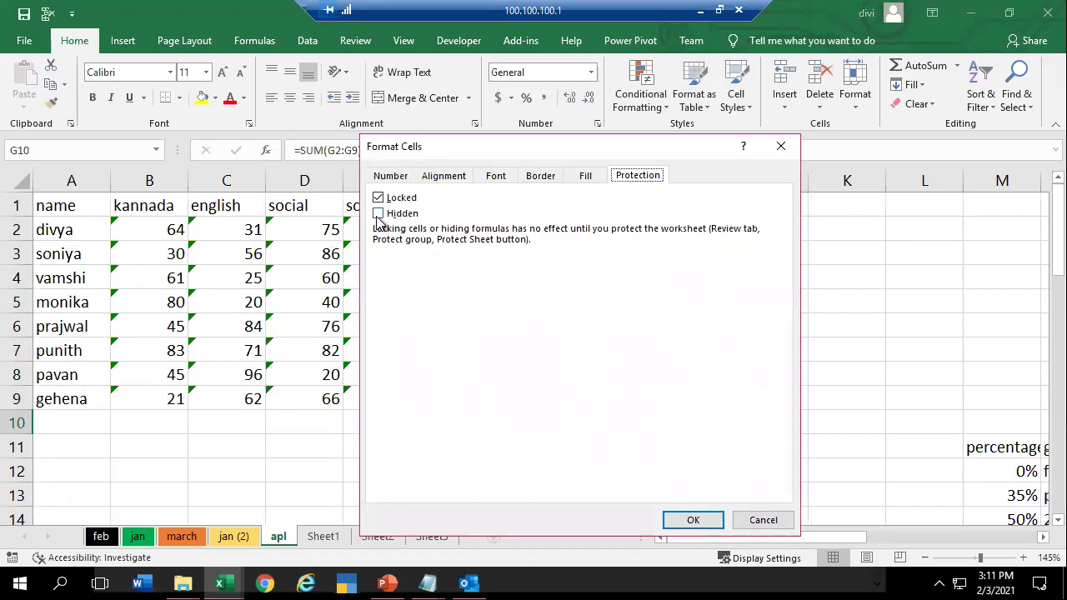
pyautogui.click(377, 213)
pyautogui.click(692, 519)
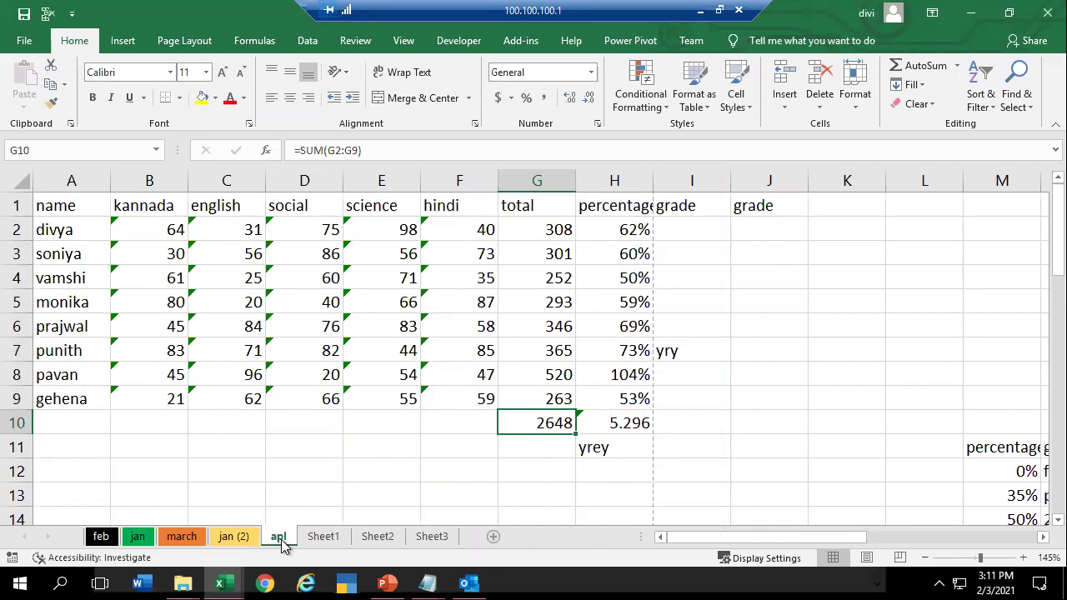
pyautogui.rightClick(281, 540)
# Re-protect the apl sheet with a confirmed password so G10's formula stays hidden
pyautogui.click(330, 449)
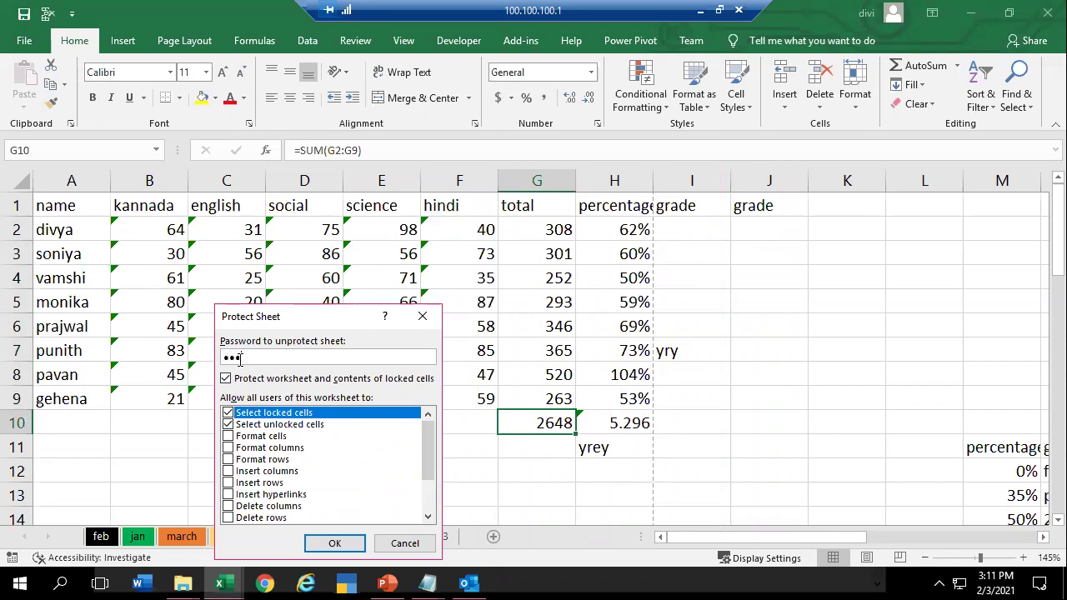
pyautogui.click(342, 544)
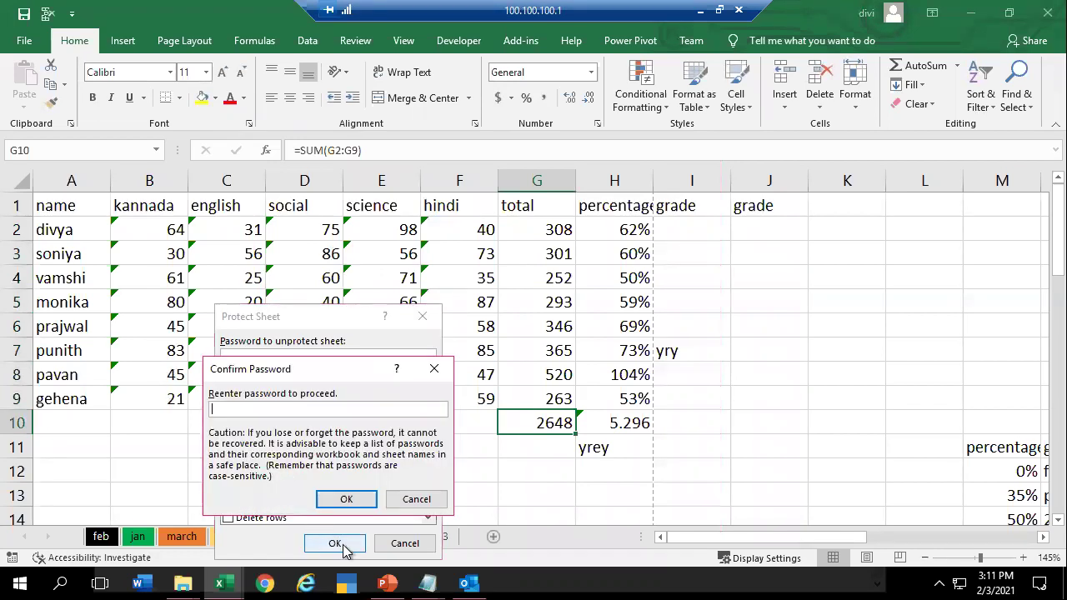
pyautogui.press('Return')
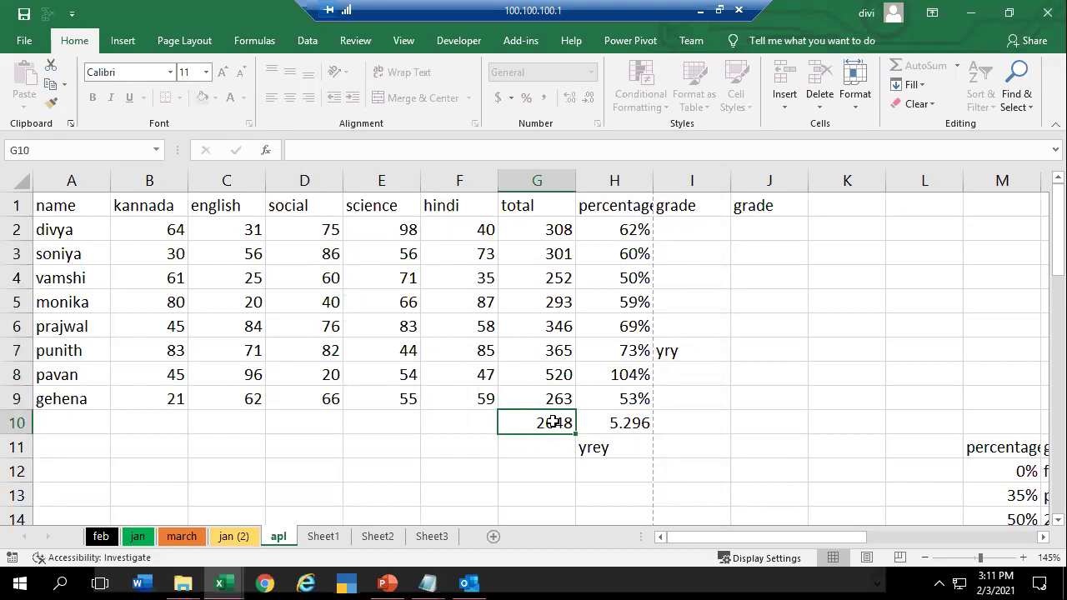
pyautogui.click(562, 463)
pyautogui.click(528, 293)
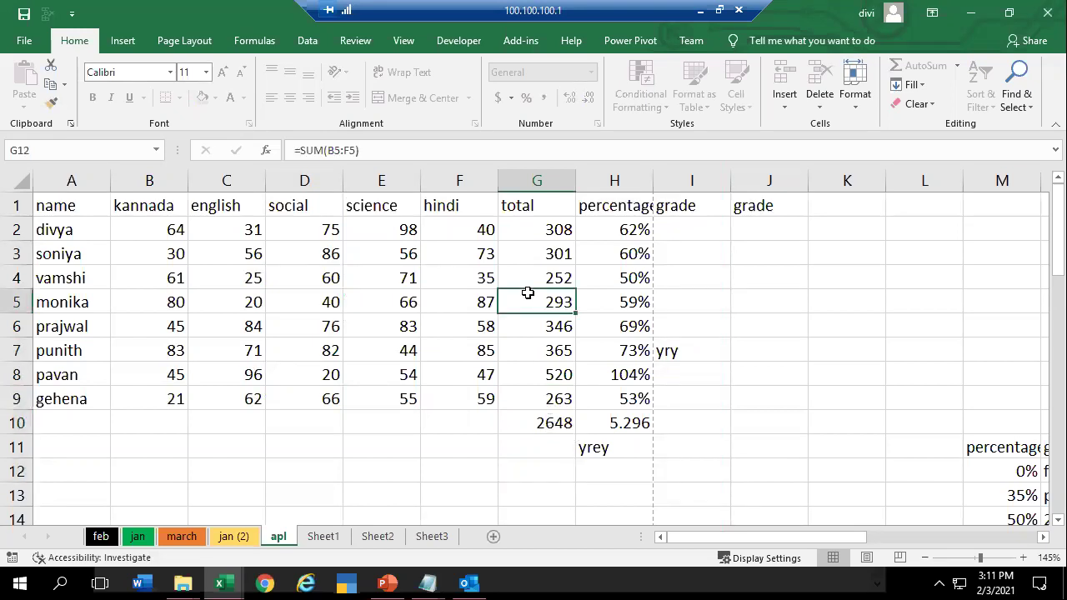
pyautogui.doubleClick(529, 297)
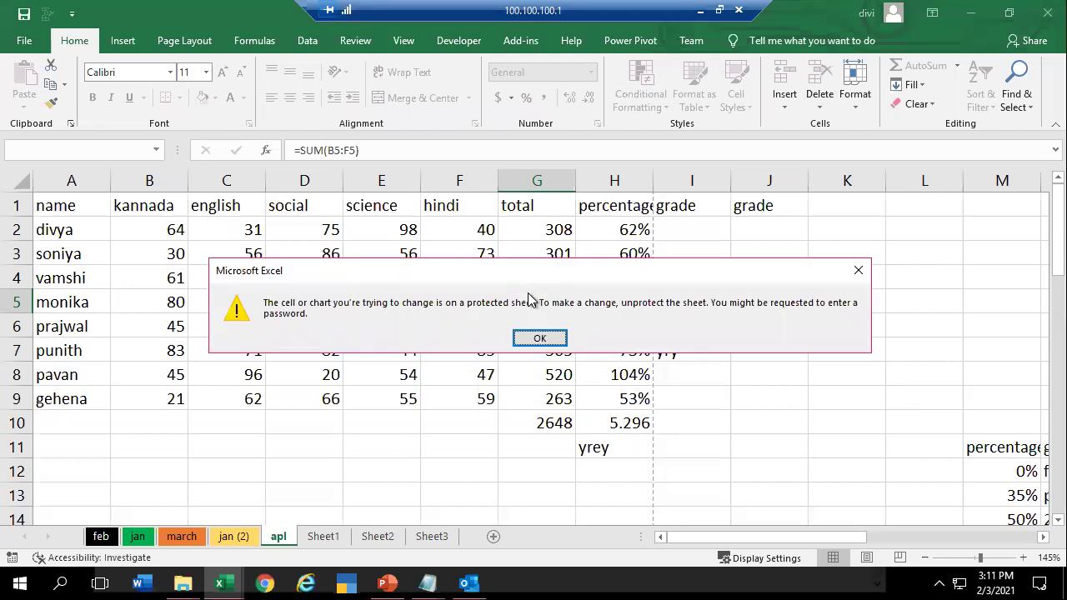
pyautogui.click(539, 338)
pyautogui.click(474, 342)
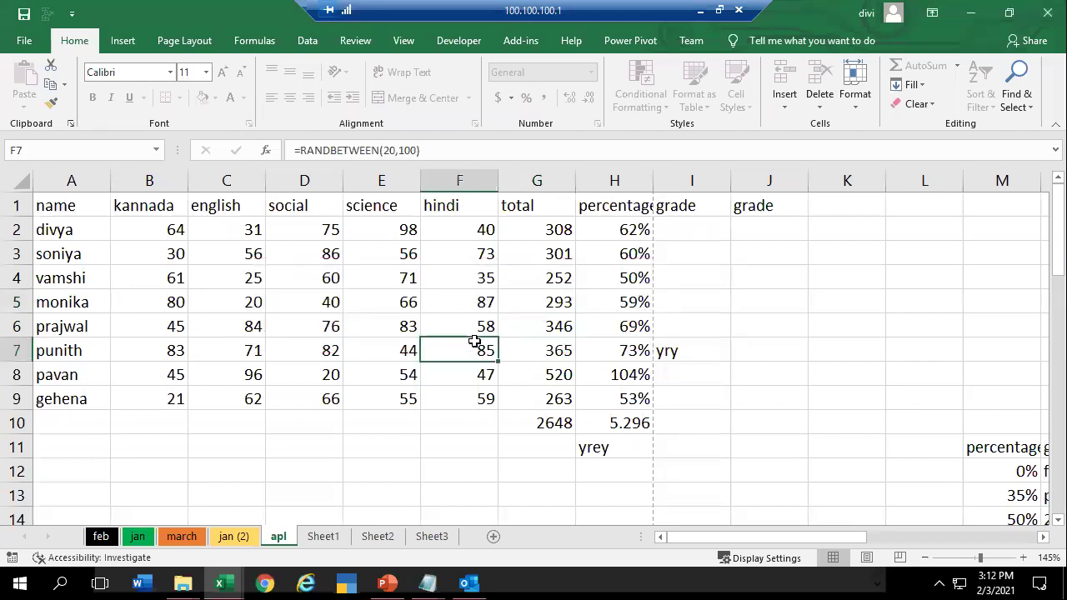
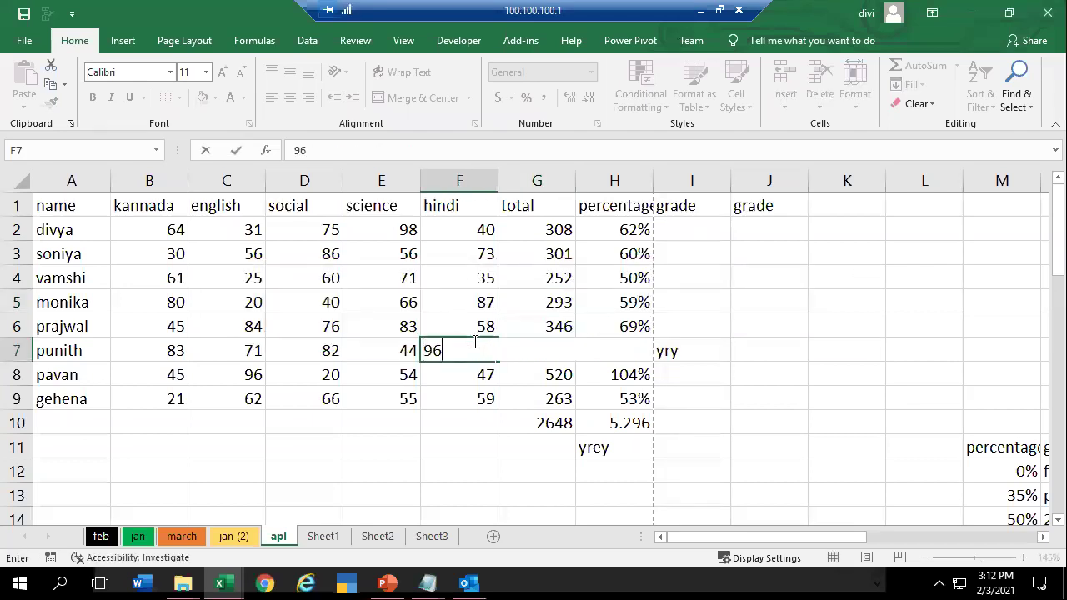
pyautogui.press('Return')
pyautogui.click(539, 405)
pyautogui.click(535, 427)
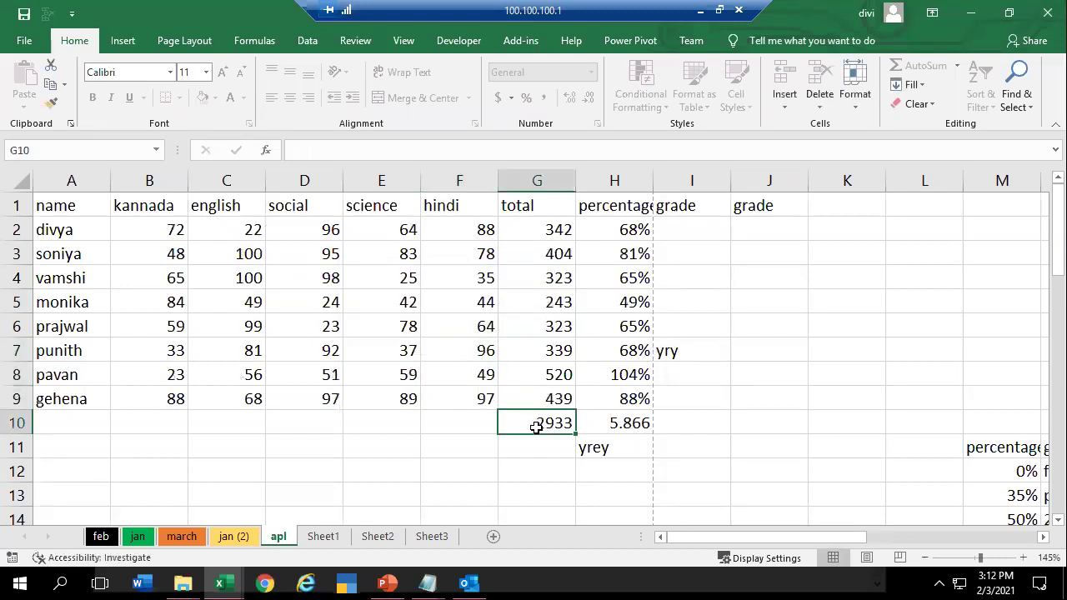
pyautogui.doubleClick(536, 427)
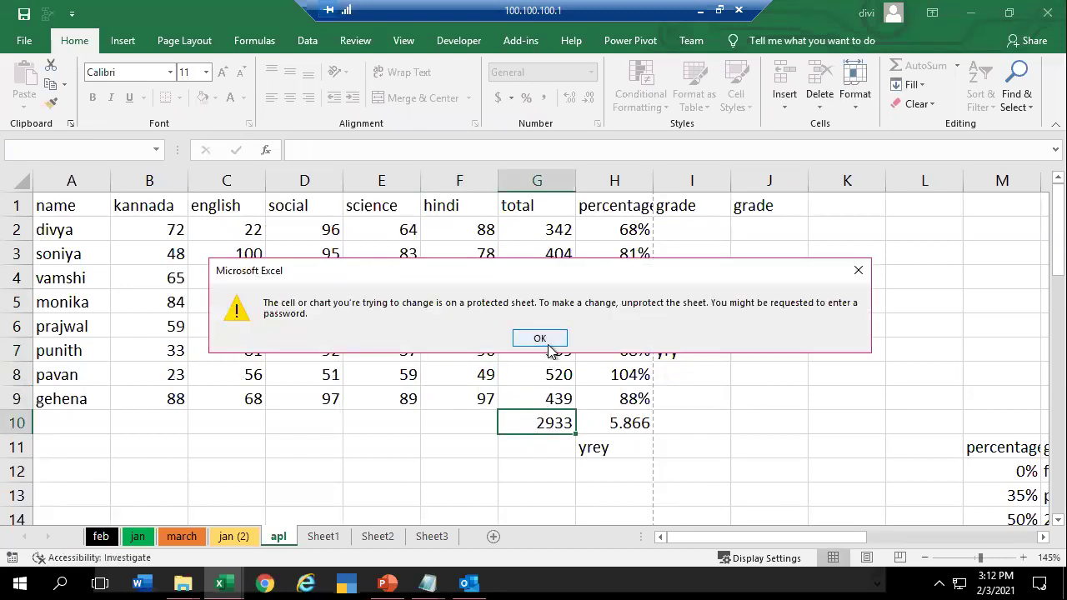
pyautogui.click(541, 338)
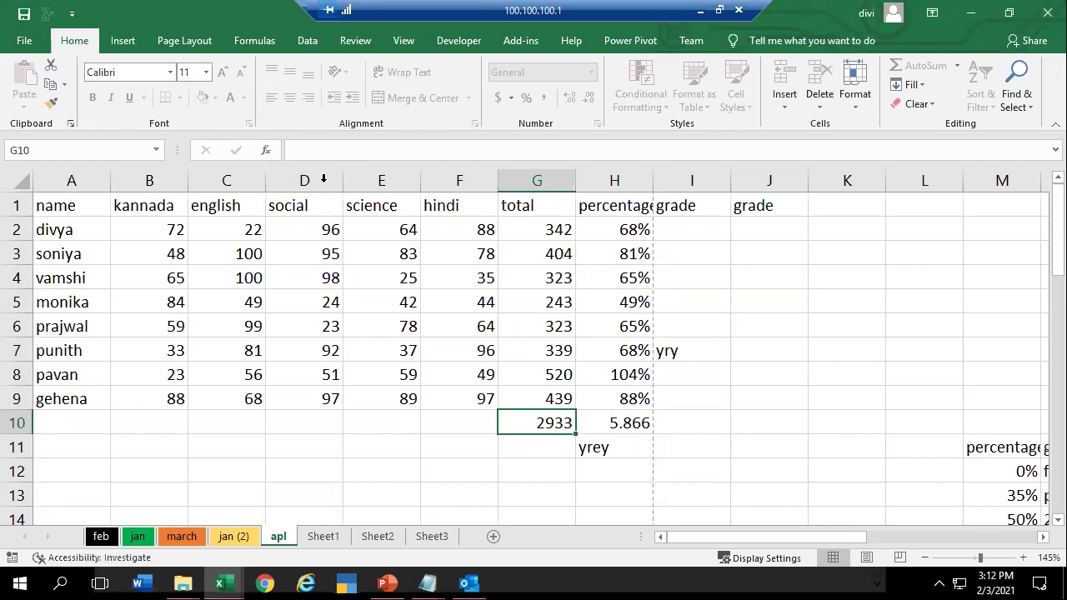
pyautogui.click(943, 202)
pyautogui.click(422, 468)
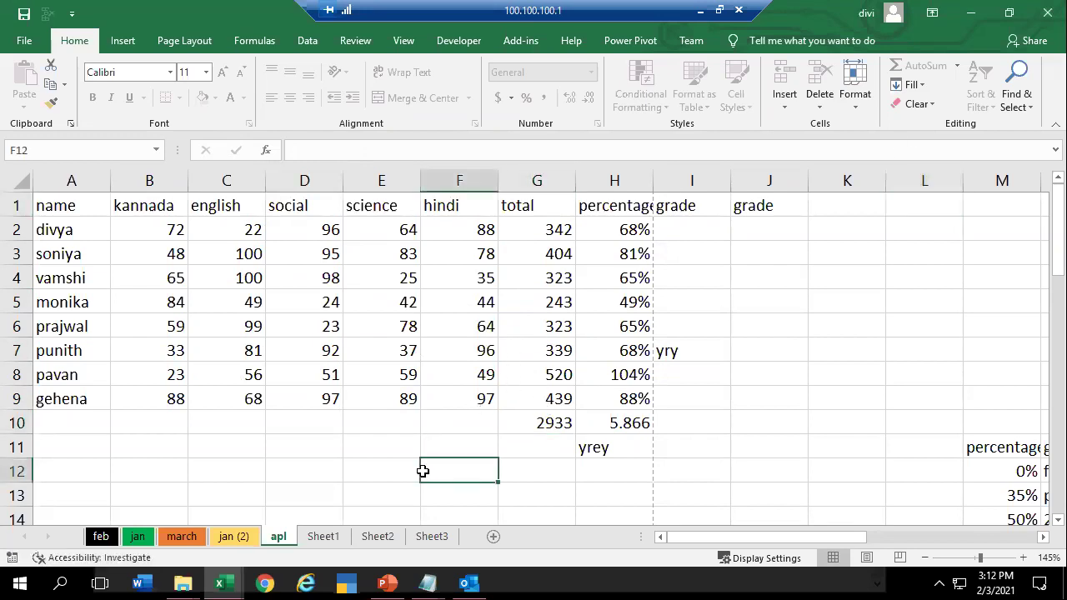
pyautogui.click(760, 254)
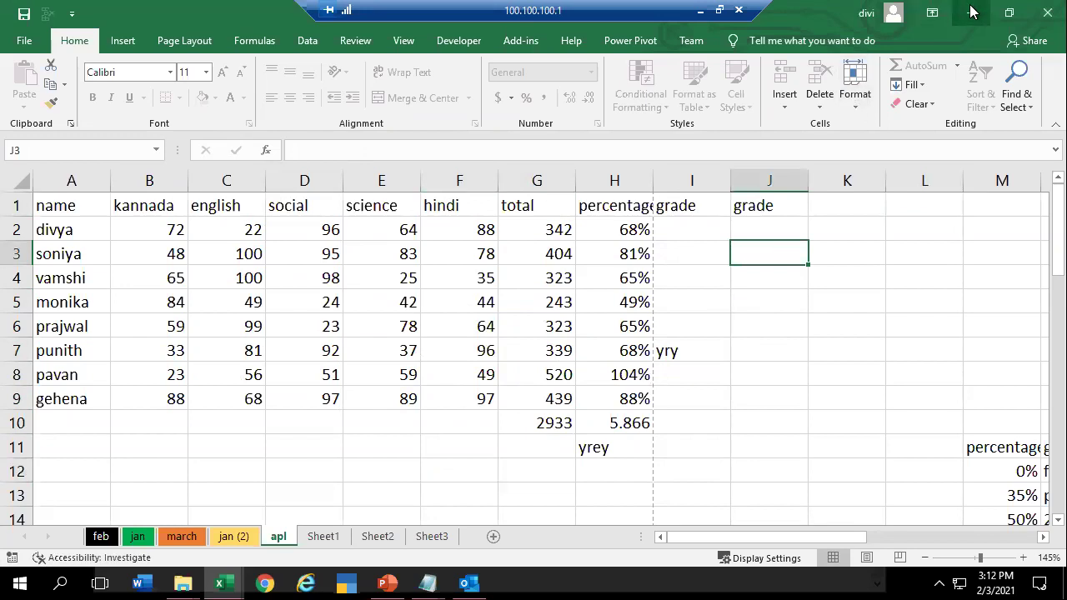
# Minimize Excel and Notepad, then open Assignment.1 from the DNS clg desktop folder
pyautogui.click(970, 12)
pyautogui.click(790, 101)
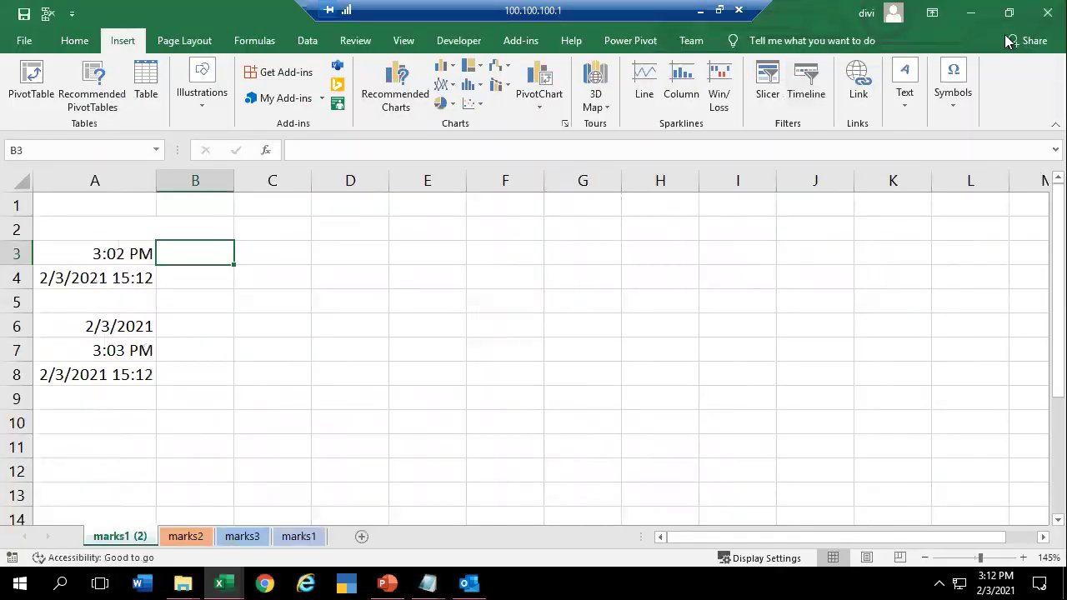
pyautogui.click(969, 12)
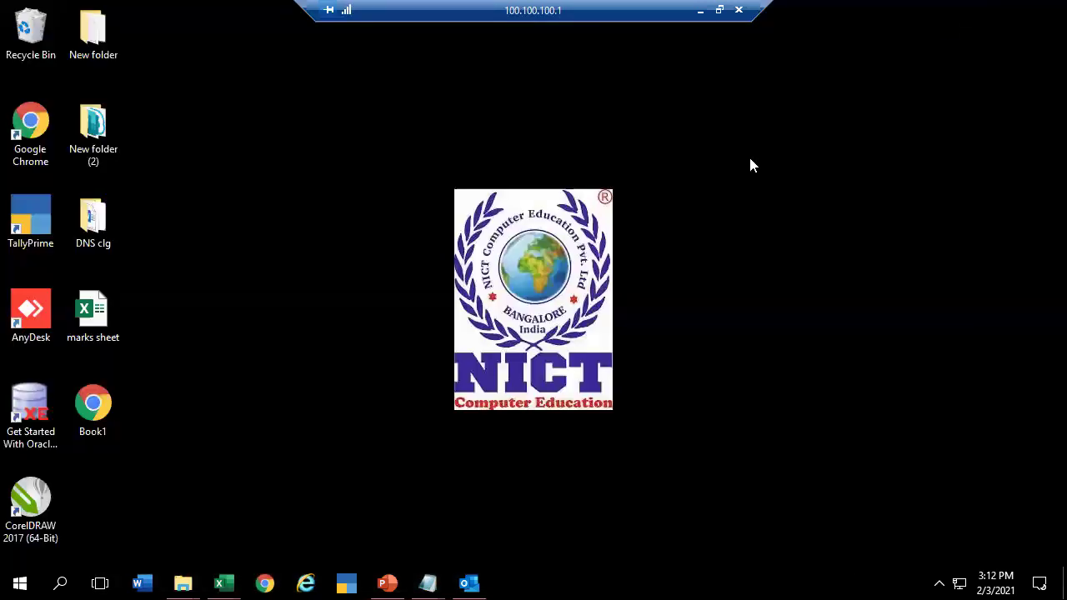
pyautogui.doubleClick(93, 221)
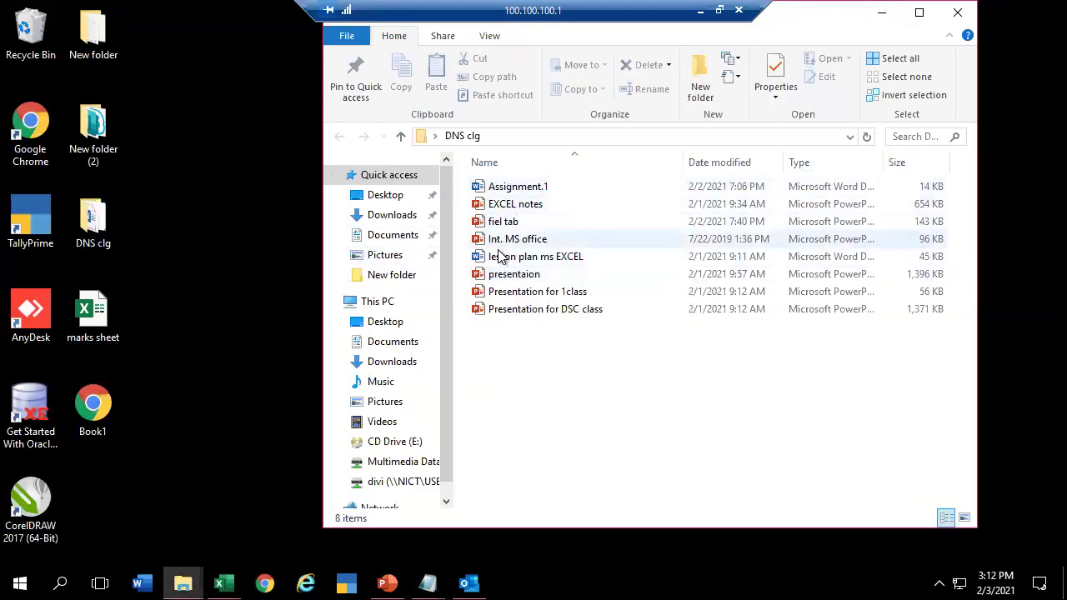
pyautogui.doubleClick(506, 188)
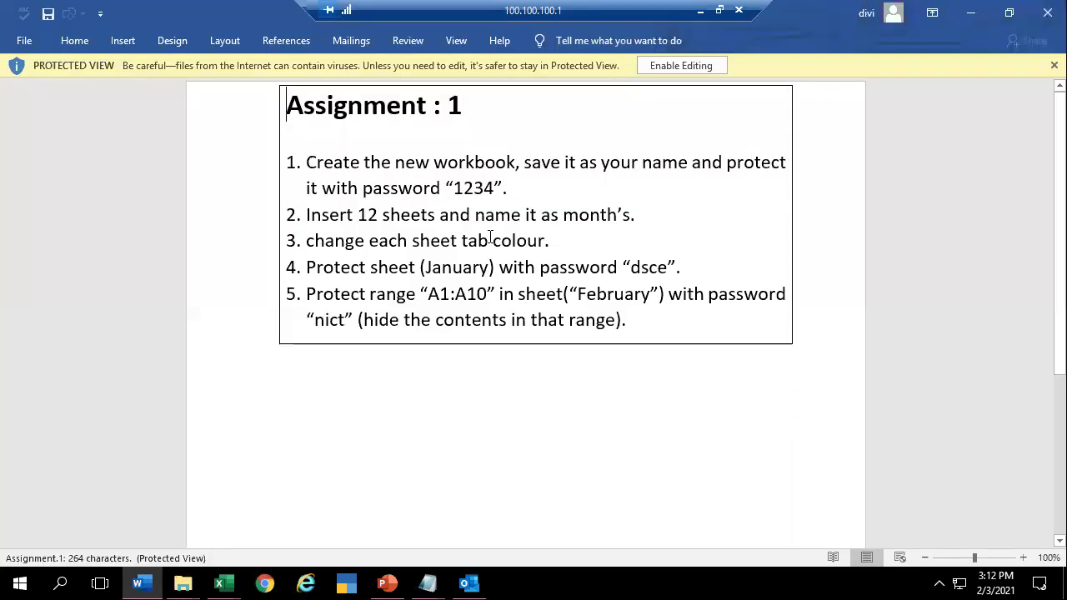
# Enable editing on Assignment.1, then select and deselect its task text
pyautogui.click(679, 70)
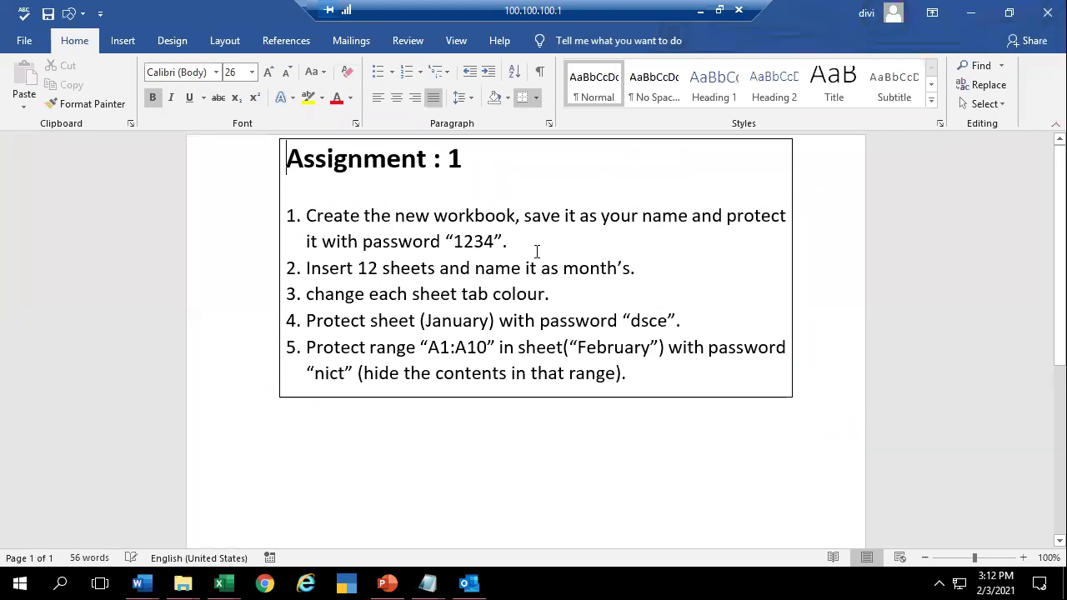
pyautogui.moveTo(286, 158); pyautogui.dragTo(645, 381)
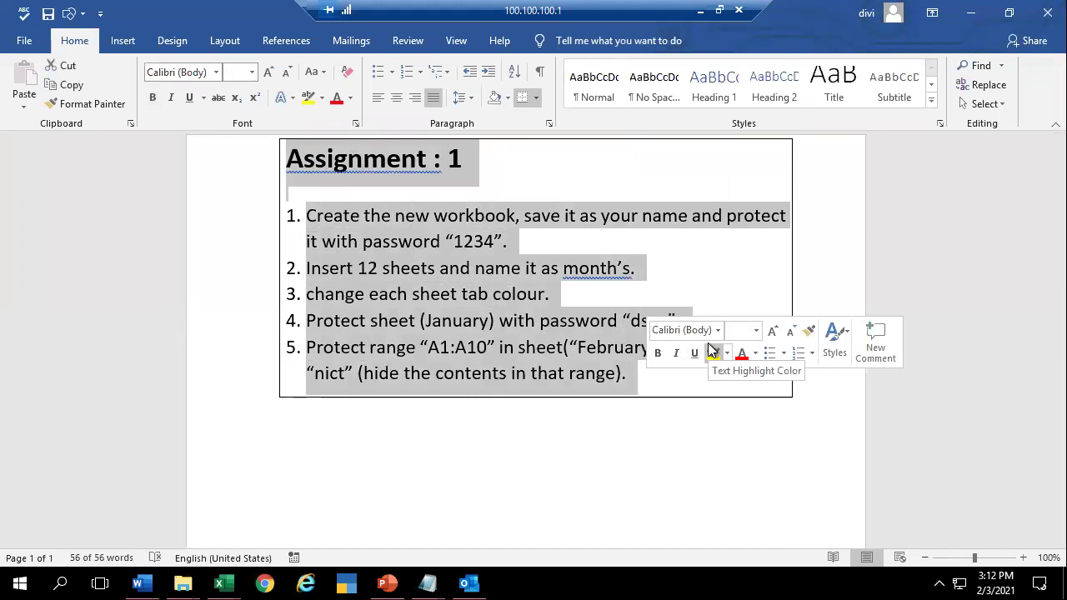
pyautogui.click(658, 388)
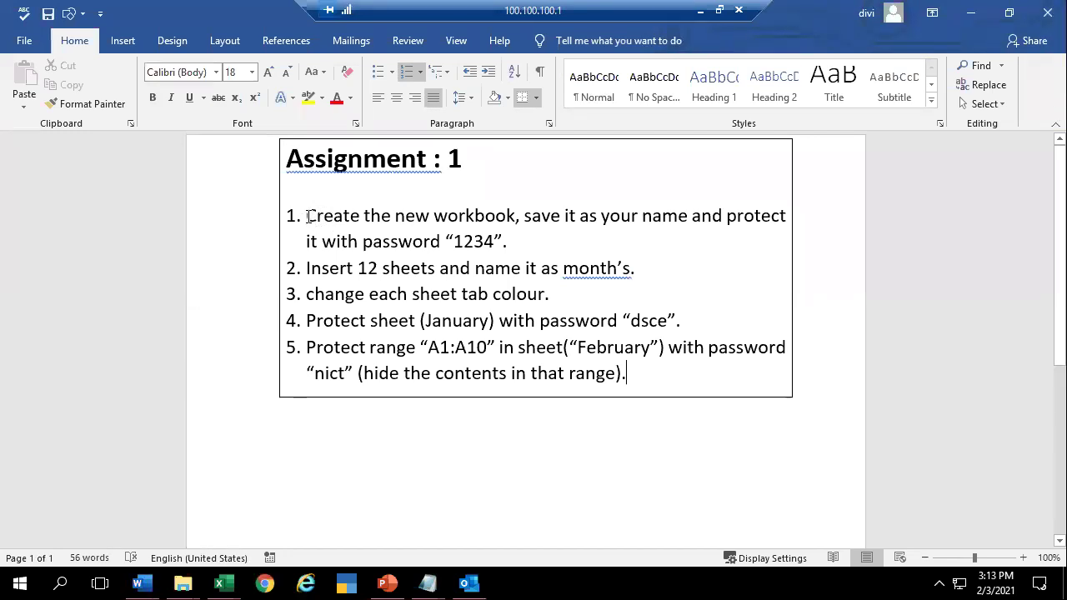
# Highlight task 1 on the workbook password and task 2 on inserting 12 month-named sheets
pyautogui.moveTo(309, 215); pyautogui.dragTo(503, 240)
pyautogui.click(445, 240)
pyautogui.moveTo(456, 242); pyautogui.dragTo(500, 242)
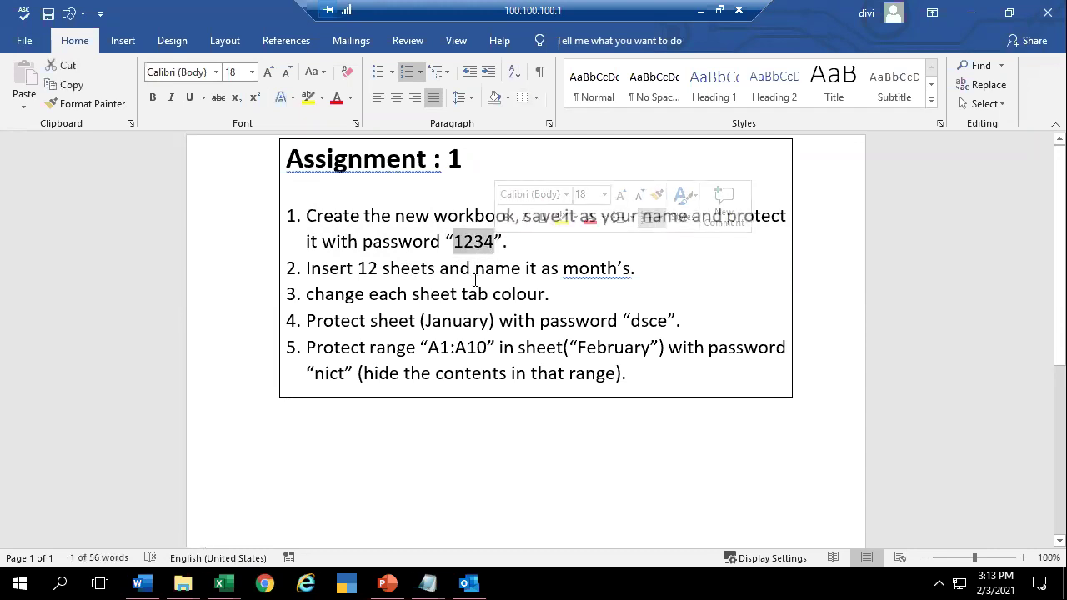
pyautogui.click(474, 267)
pyautogui.moveTo(318, 272); pyautogui.dragTo(390, 275)
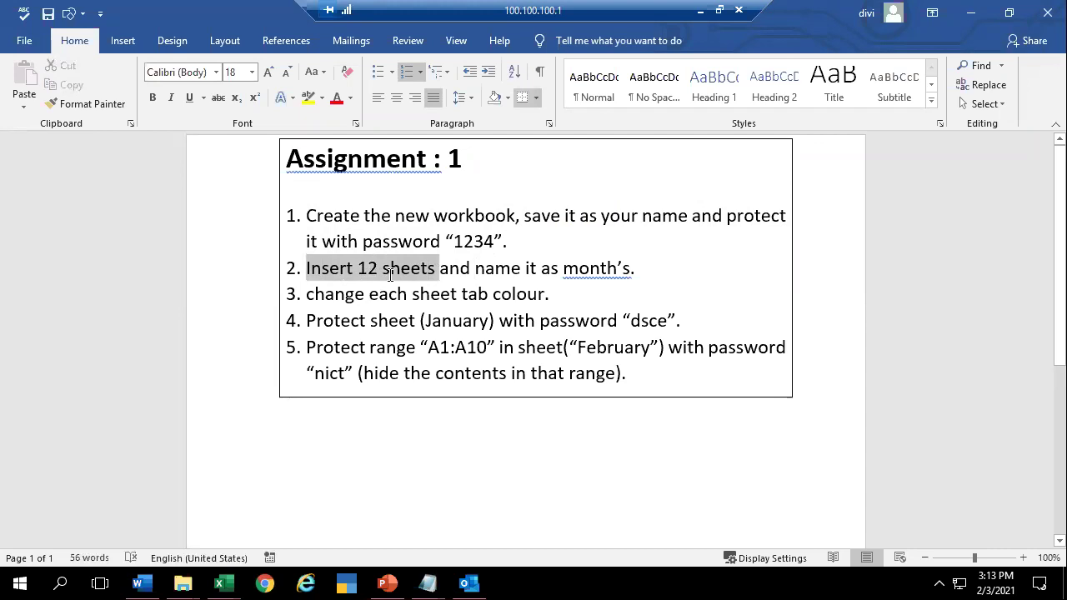
pyautogui.click(539, 268)
pyautogui.moveTo(563, 268); pyautogui.dragTo(618, 281)
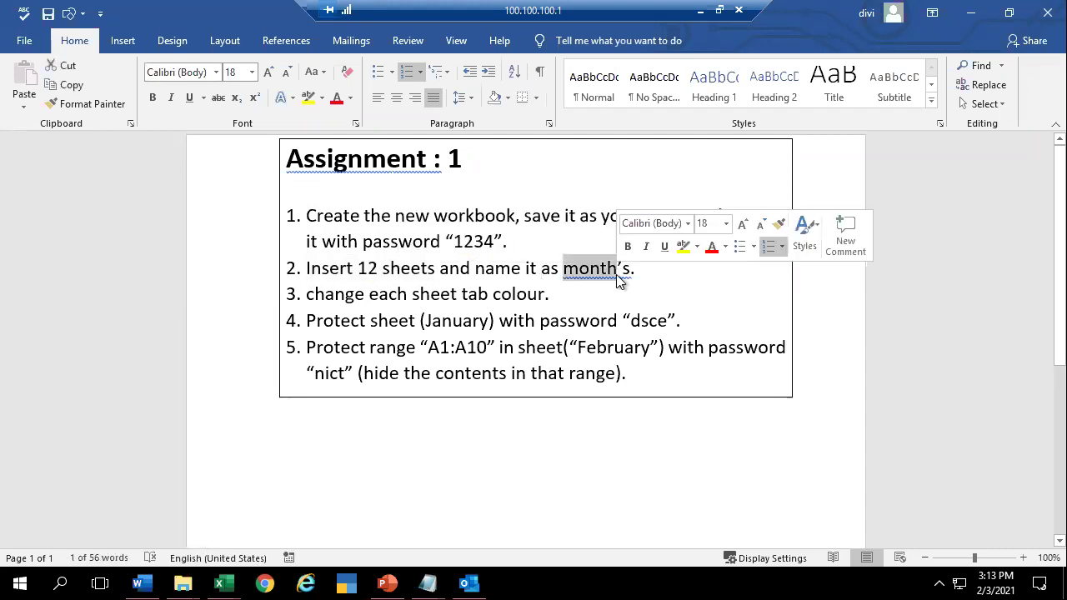
# Highlight task 3 on sheet tab colours, task 4 on protecting the January sheet, and task 1 again
pyautogui.moveTo(338, 302); pyautogui.dragTo(547, 298)
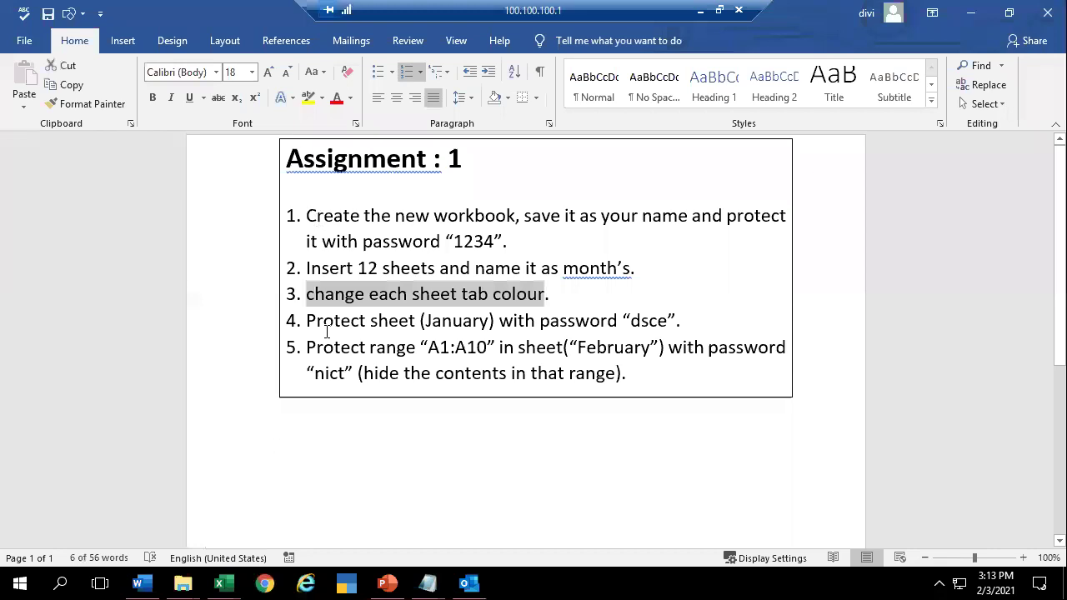
pyautogui.moveTo(323, 325); pyautogui.dragTo(372, 323)
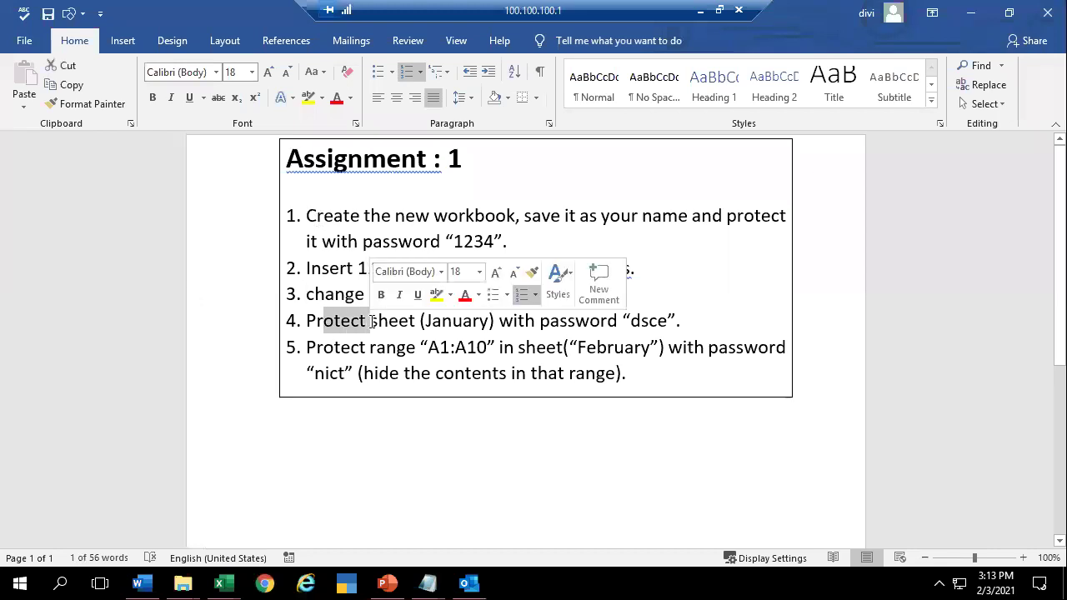
pyautogui.click(340, 322)
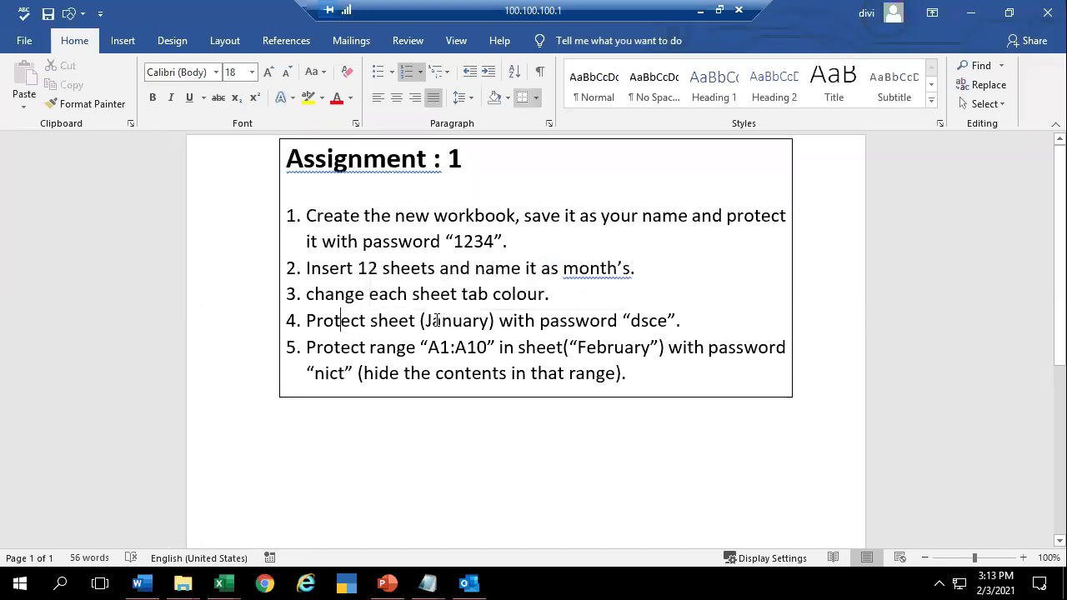
pyautogui.moveTo(412, 320); pyautogui.dragTo(671, 322)
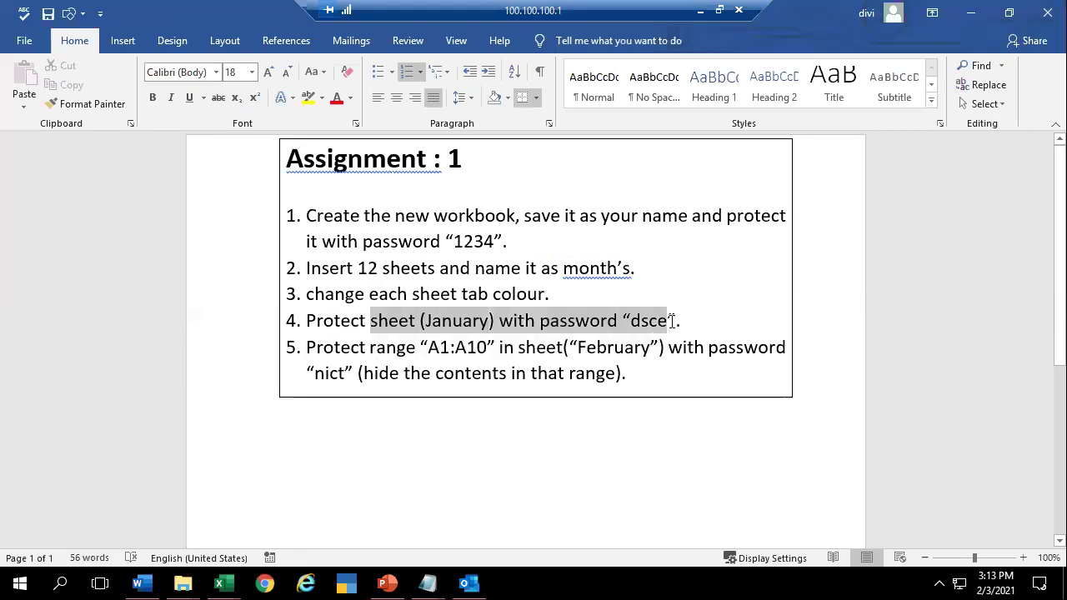
pyautogui.click(622, 321)
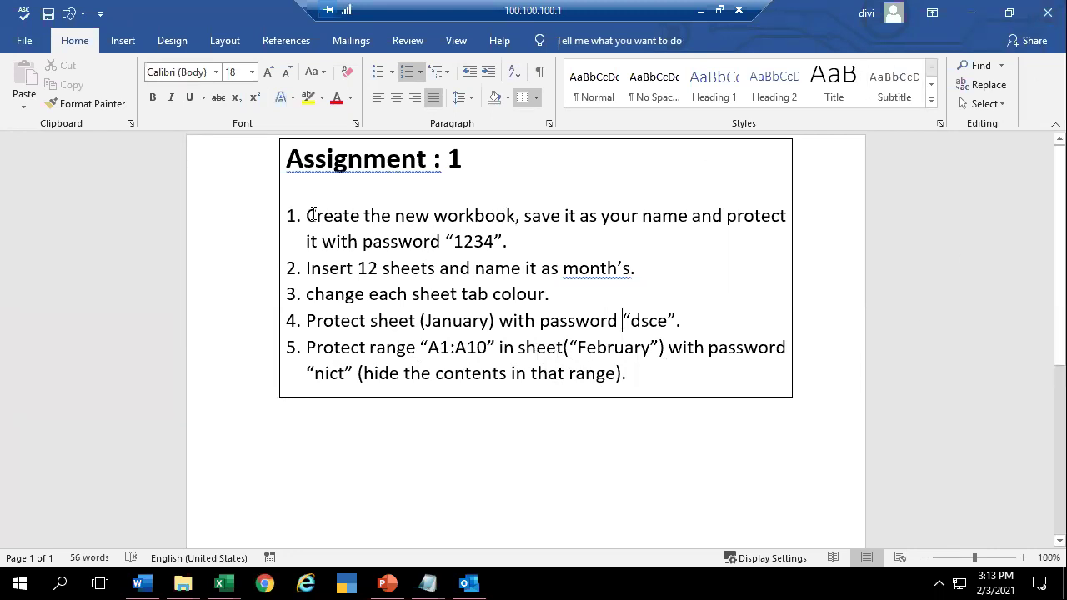
pyautogui.moveTo(308, 215); pyautogui.dragTo(506, 241)
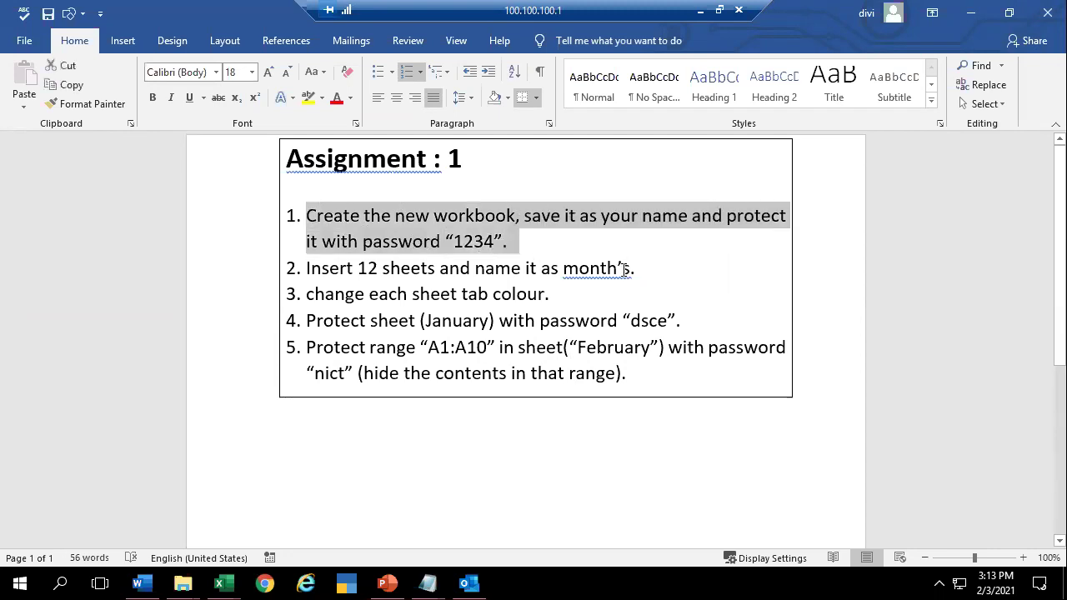
pyautogui.click(507, 241)
# Launch Excel from the Windows Run prompt to get a new blank workbook
pyautogui.click(673, 434)
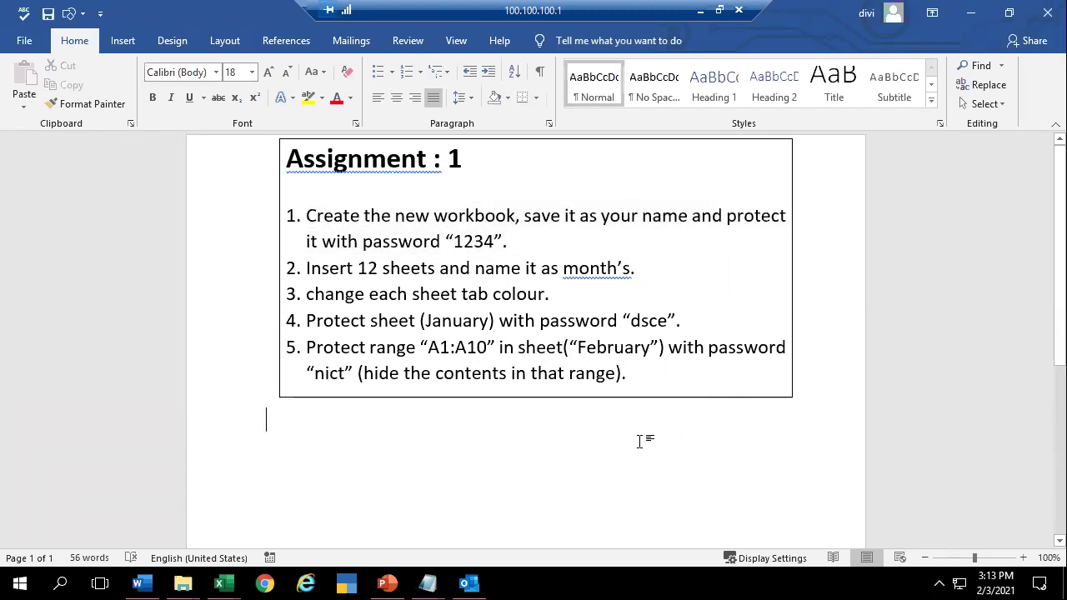
pyautogui.press('super+r')
pyautogui.click(131, 533)
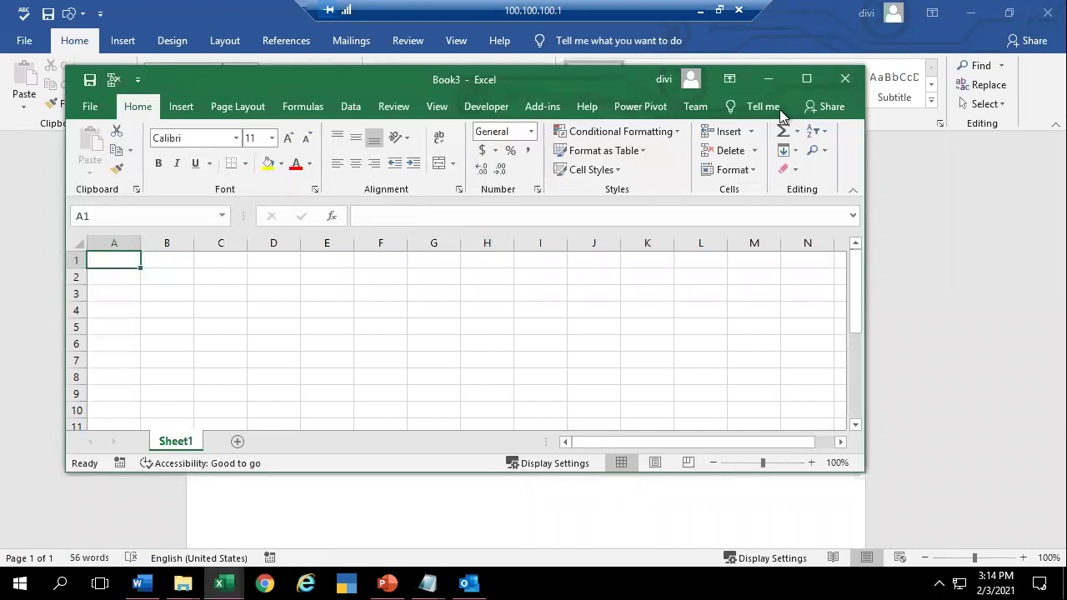
# Maximize the new Excel workbook, glance at the Word task list, and select a few grid cells
pyautogui.click(806, 78)
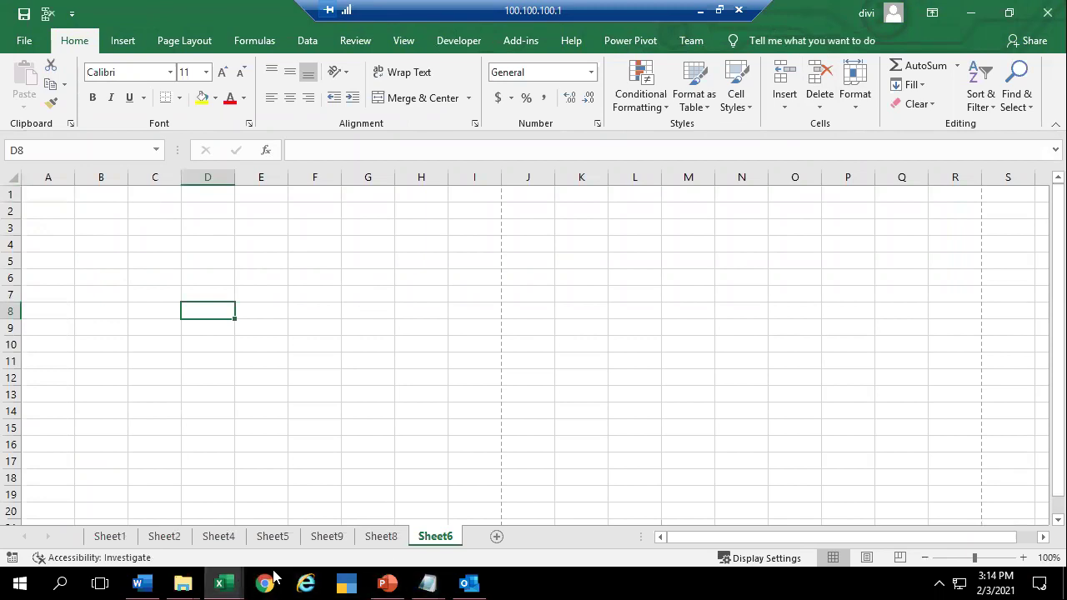
pyautogui.click(138, 584)
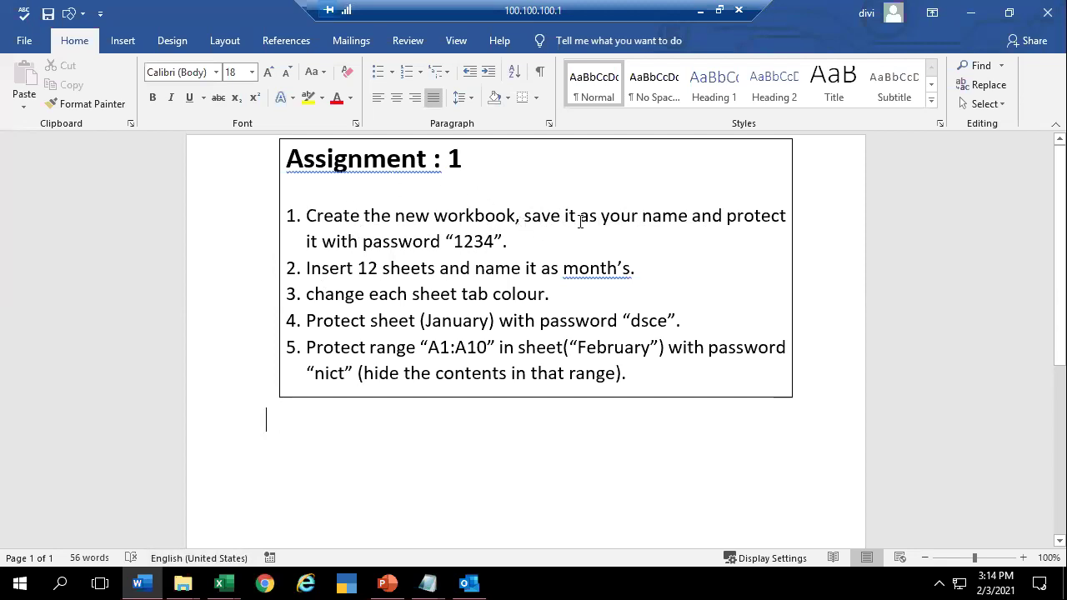
pyautogui.click(155, 577)
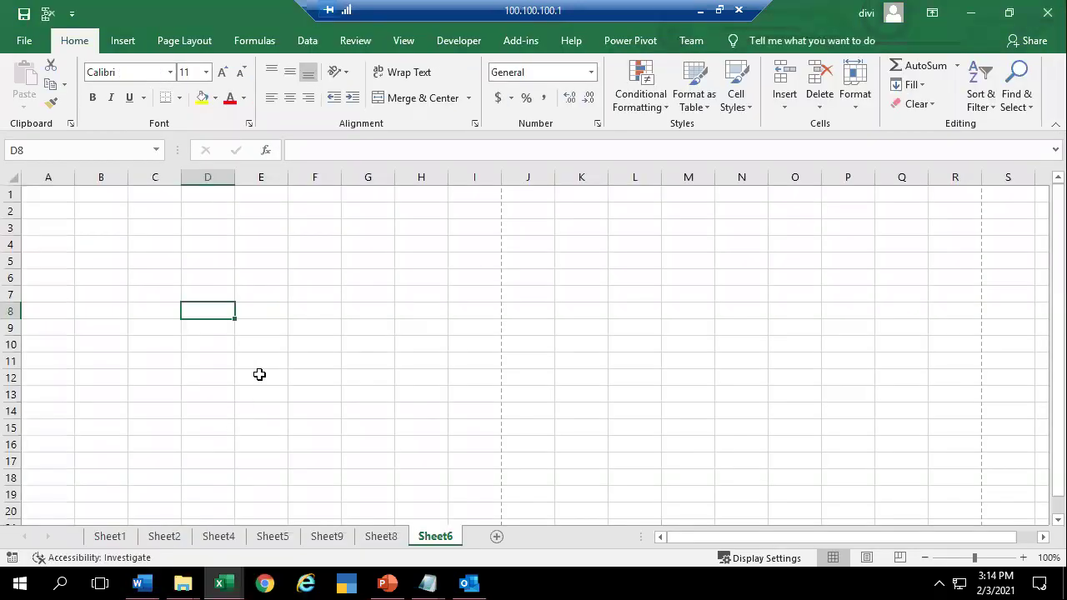
pyautogui.click(25, 40)
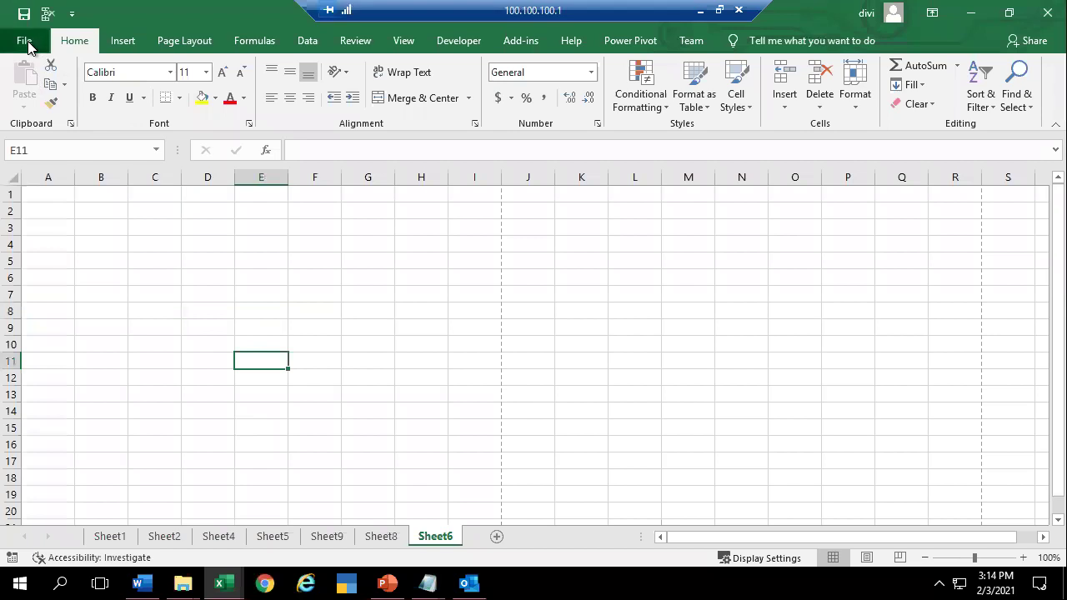
pyautogui.click(37, 233)
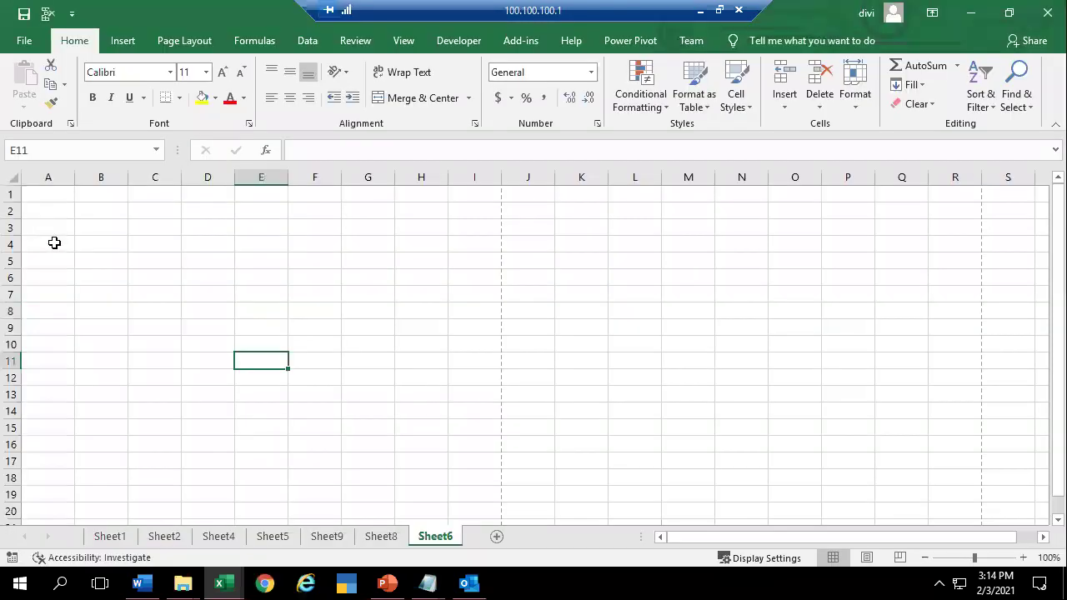
pyautogui.click(243, 315)
pyautogui.moveTo(793, 217); pyautogui.dragTo(740, 245)
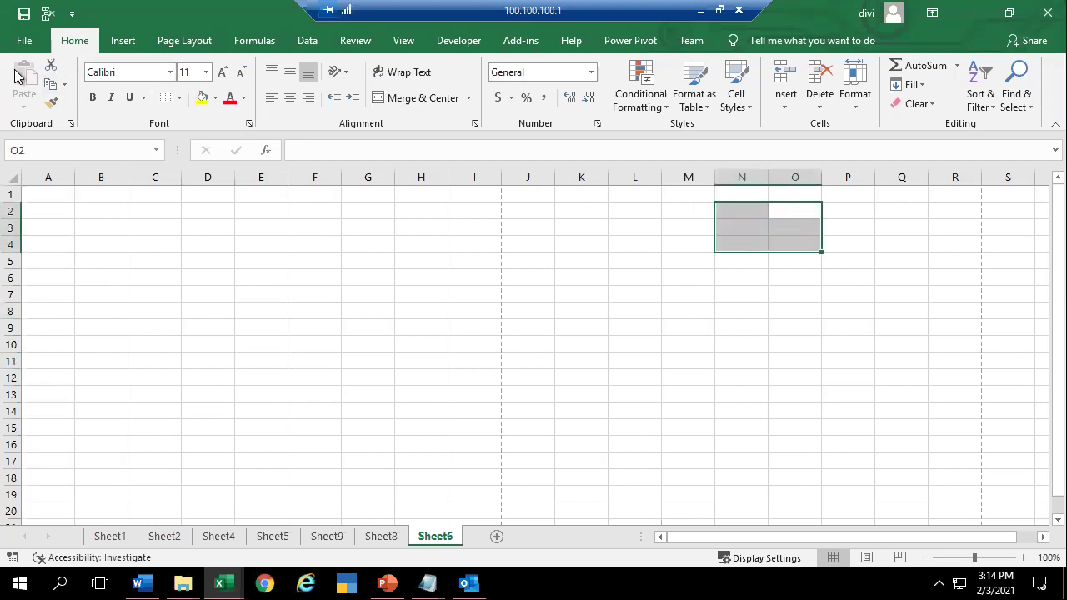
# Save the workbook as an Excel Workbook on the Desktop, named with the student's name
pyautogui.click(25, 41)
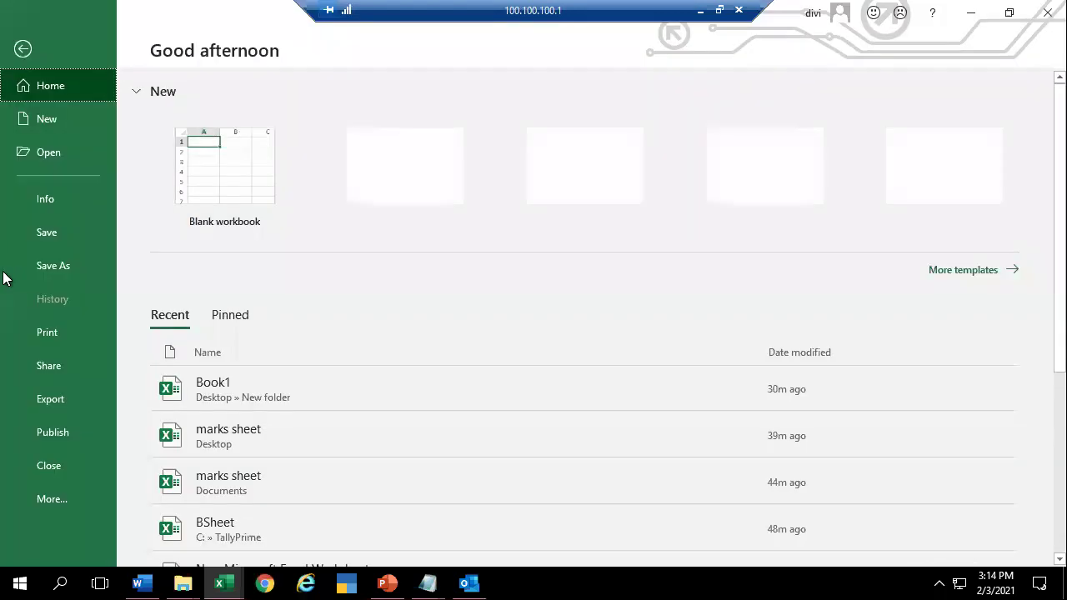
pyautogui.click(46, 262)
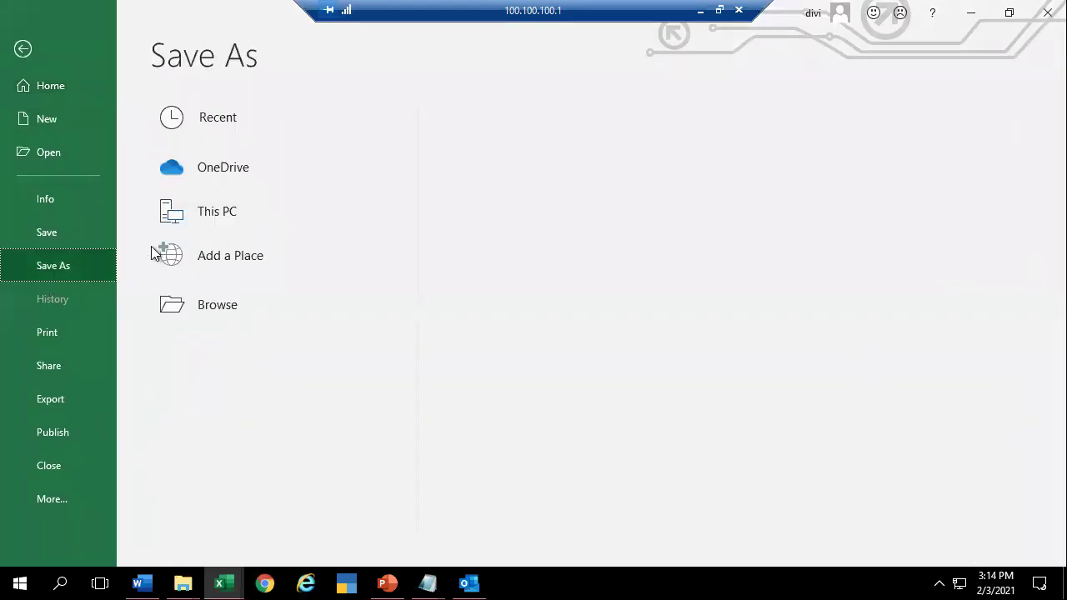
pyautogui.click(188, 312)
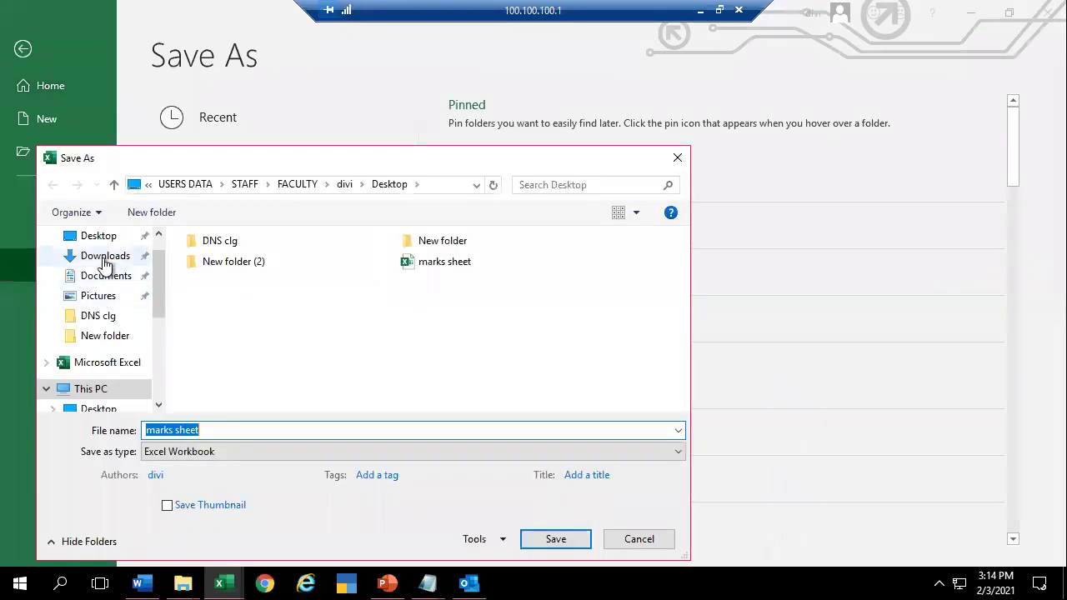
pyautogui.click(103, 256)
pyautogui.click(105, 275)
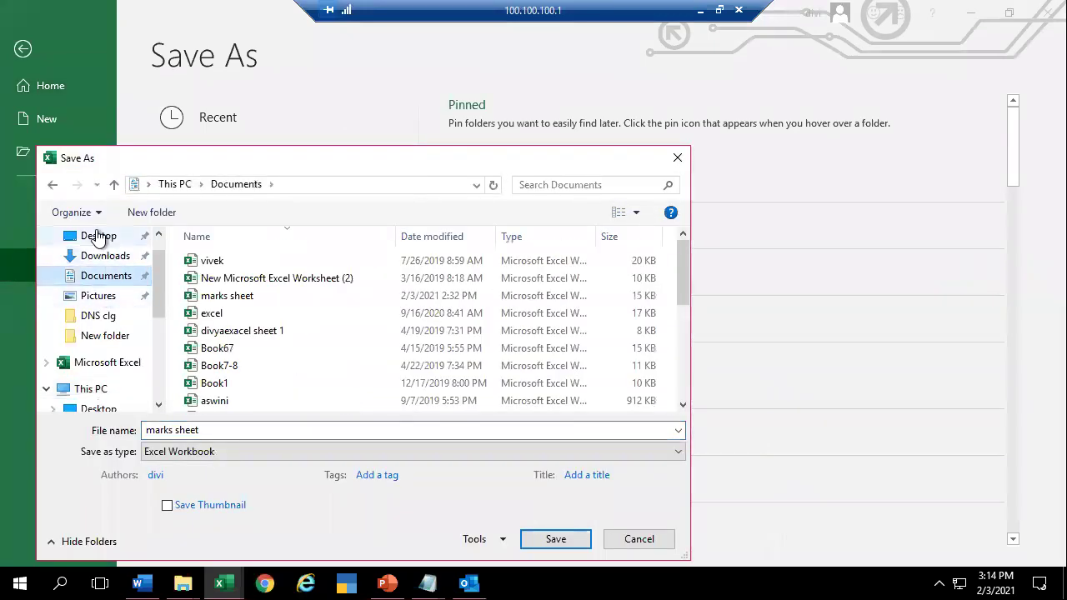
pyautogui.click(98, 235)
pyautogui.click(205, 431)
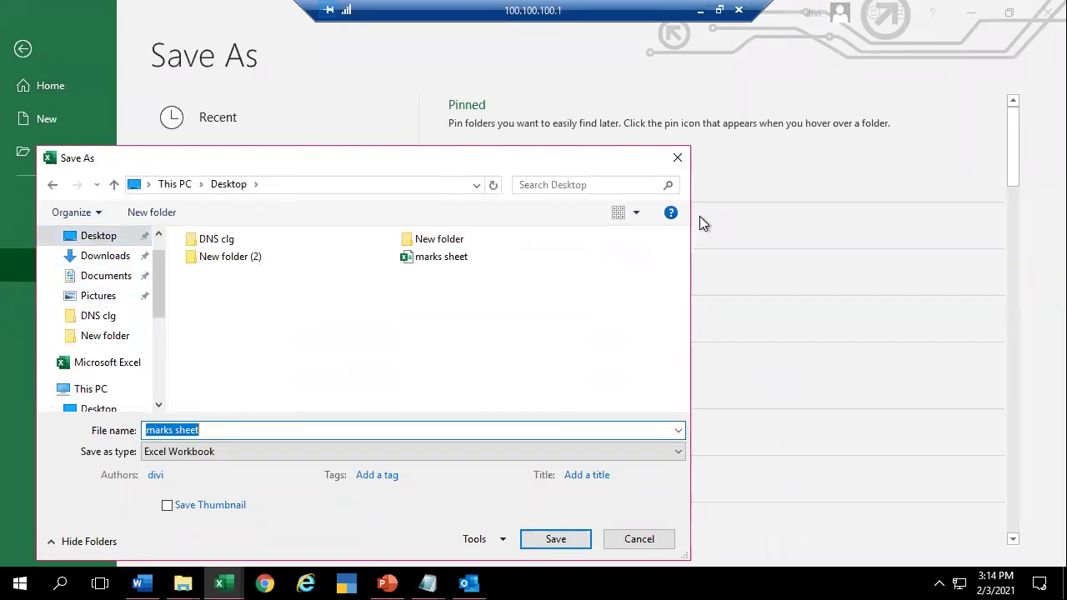
pyautogui.write('divya')
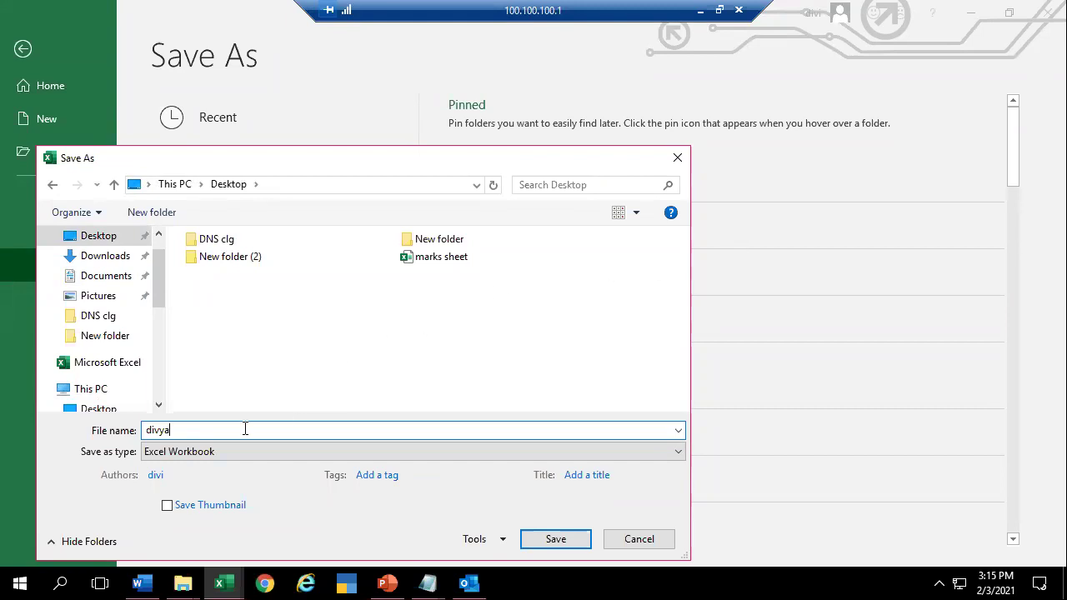
pyautogui.click(552, 540)
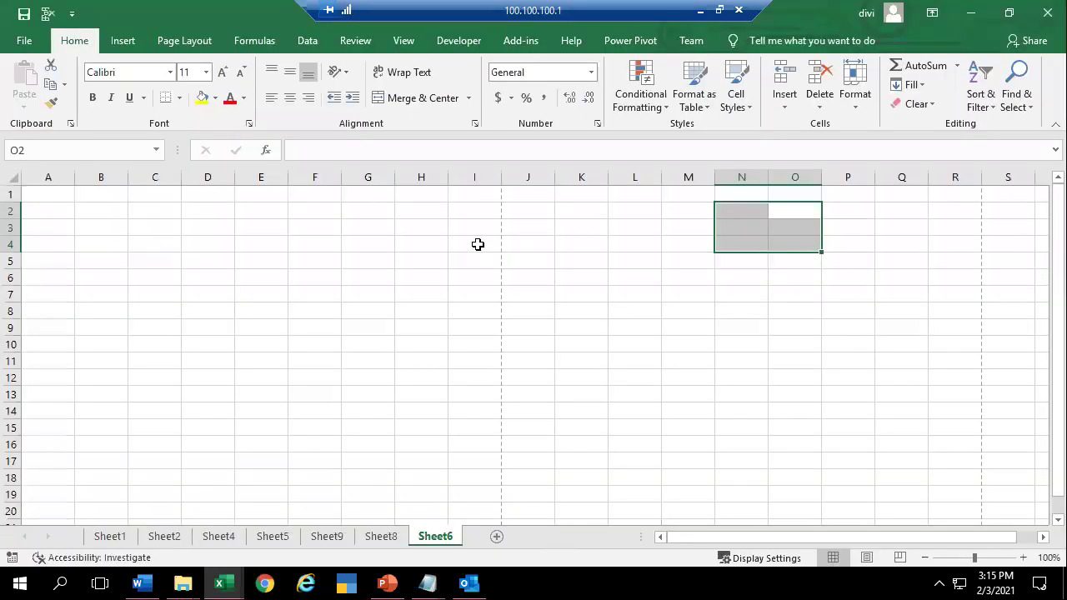
# Return to cell A1 and check the task list in Word
pyautogui.click(476, 244)
pyautogui.click(65, 225)
pyautogui.click(33, 193)
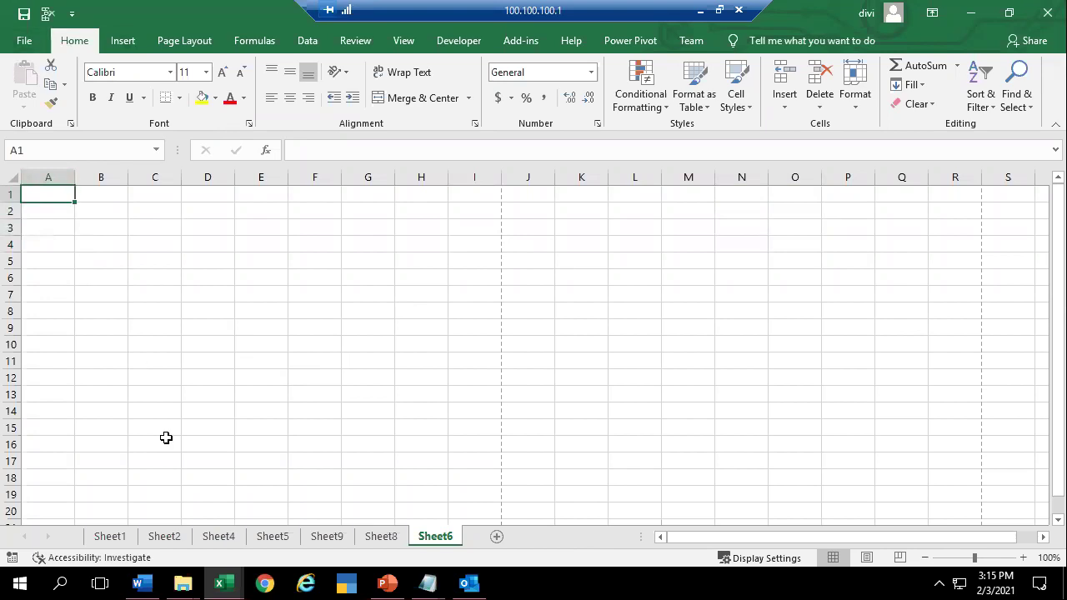
pyautogui.click(140, 582)
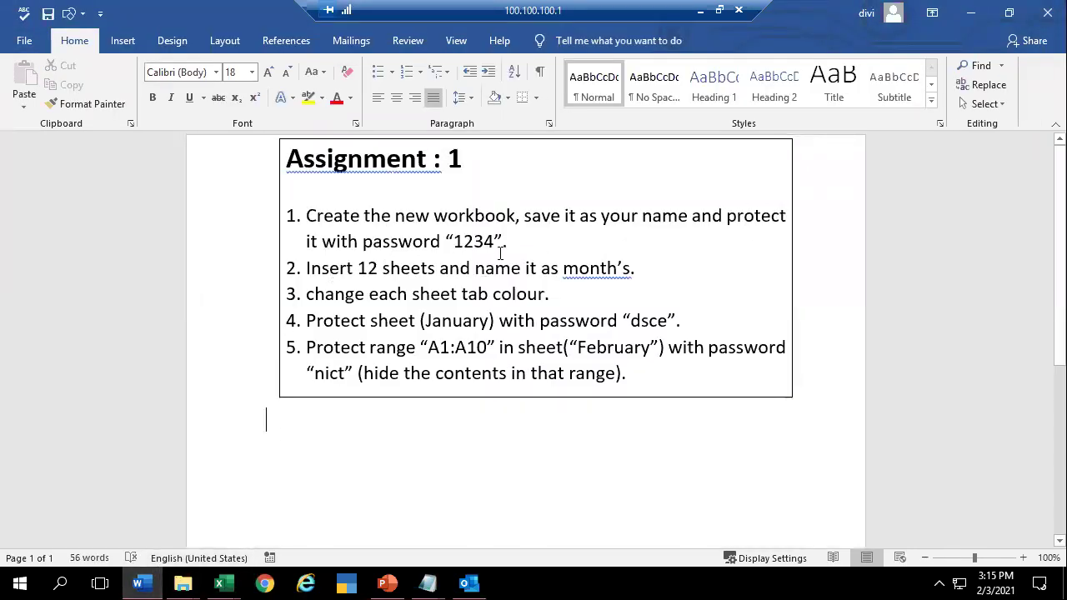
pyautogui.click(213, 579)
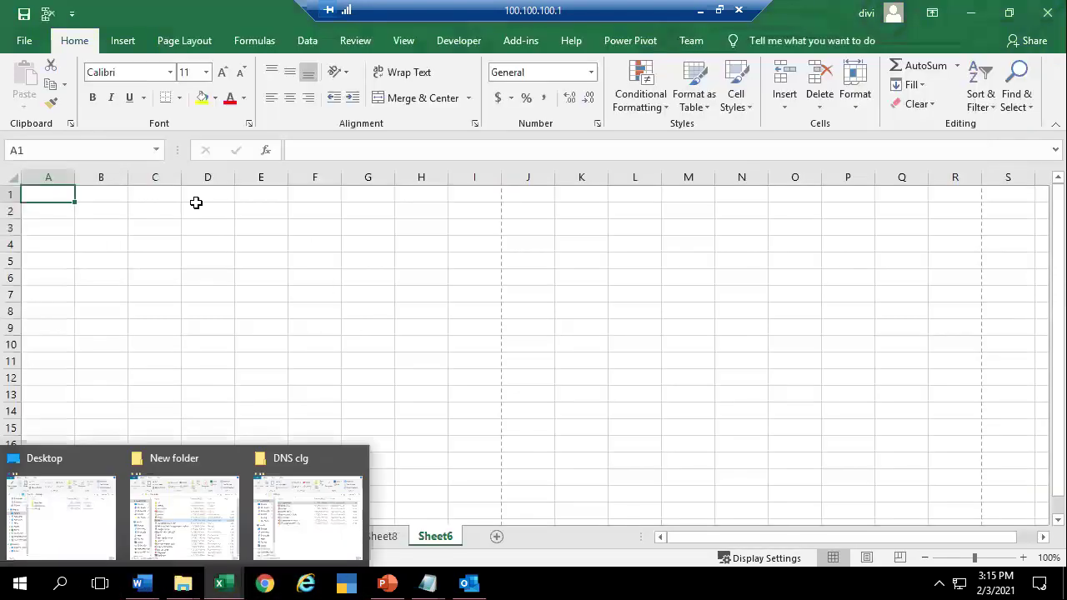
# Open the Protect Workbook options and cancel a Protect Sheet prompt started by mistake
pyautogui.click(14, 43)
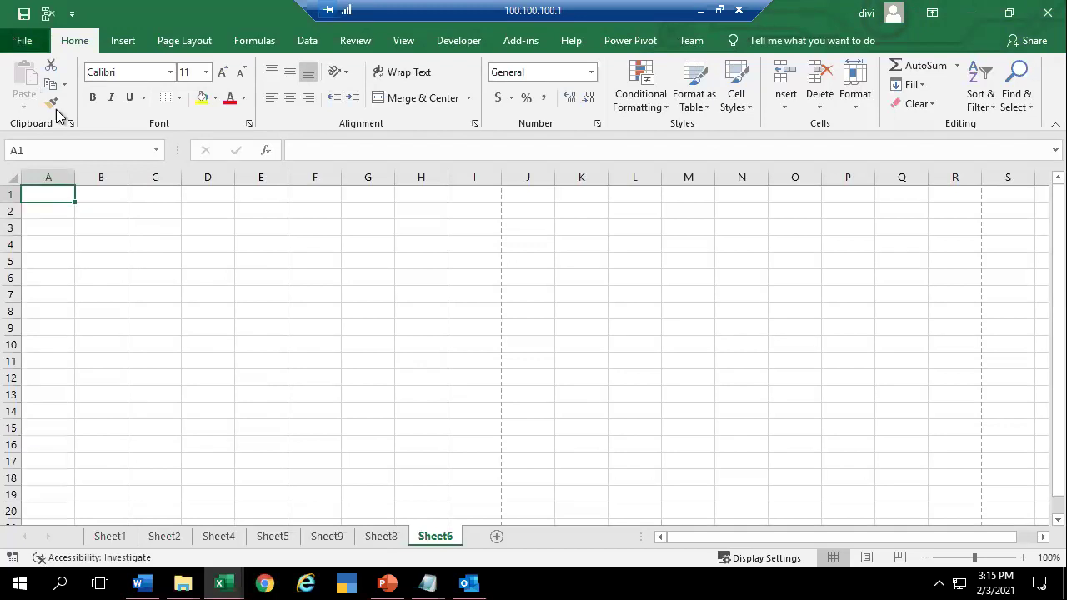
pyautogui.click(49, 207)
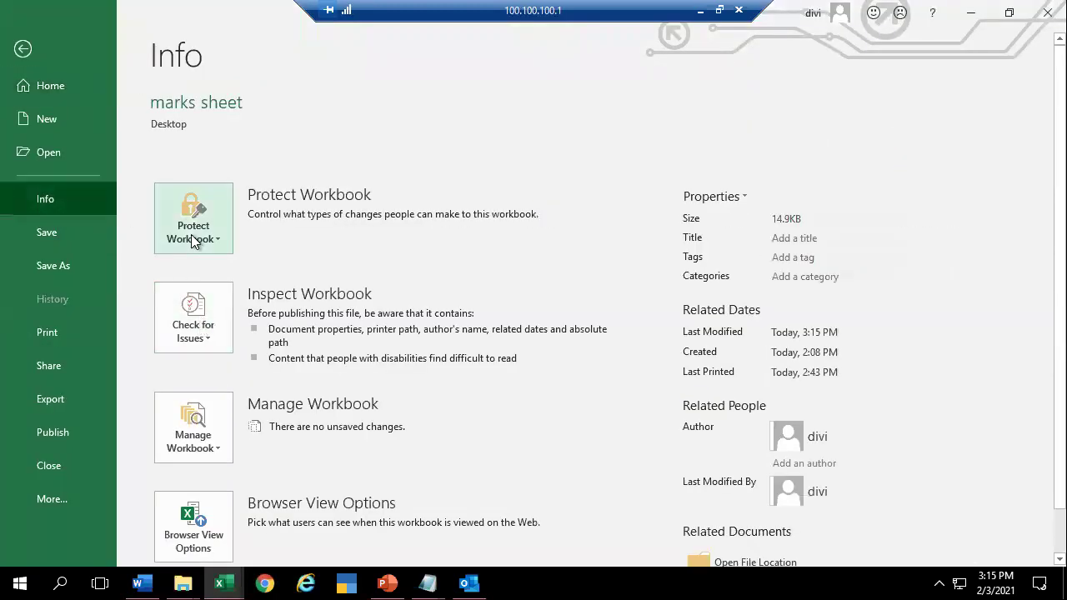
pyautogui.click(197, 240)
pyautogui.click(231, 391)
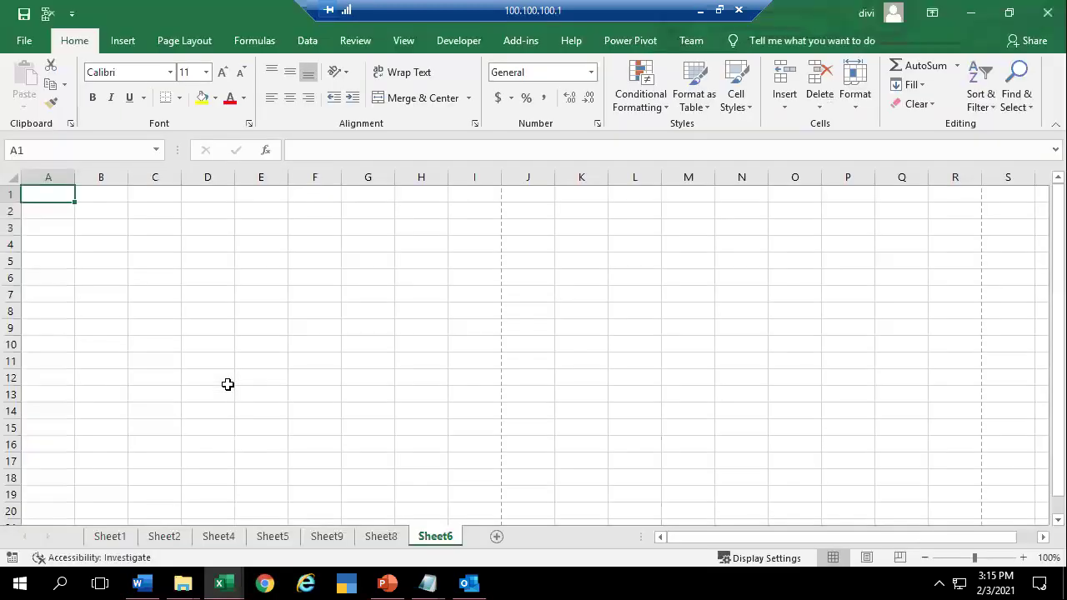
pyautogui.press('Escape')
# Encrypt the workbook with a password, entering and confirming it, then return to the grid
pyautogui.click(17, 43)
pyautogui.click(39, 196)
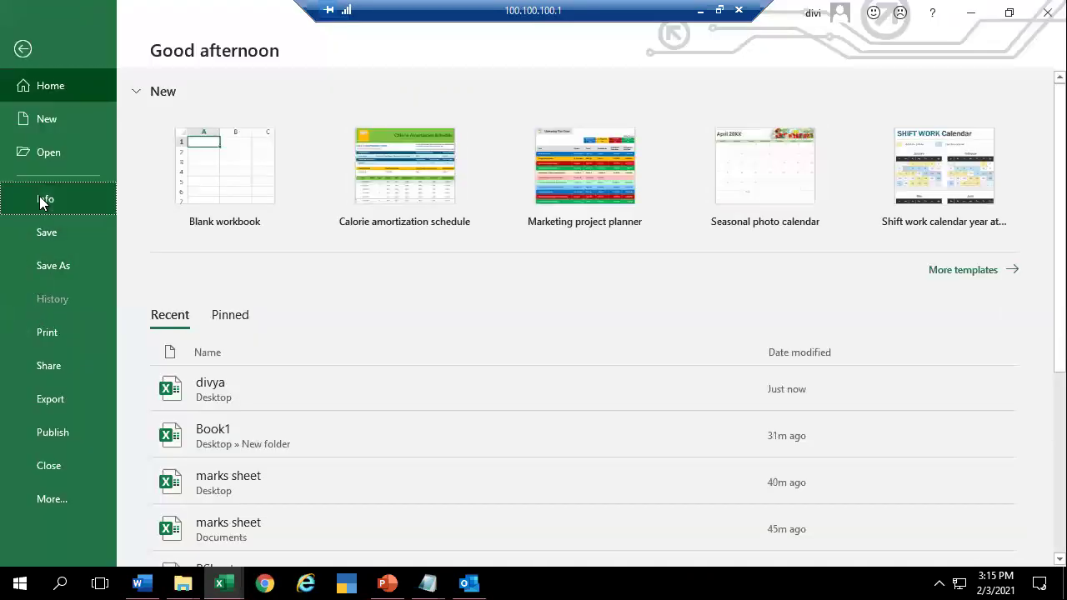
pyautogui.click(176, 229)
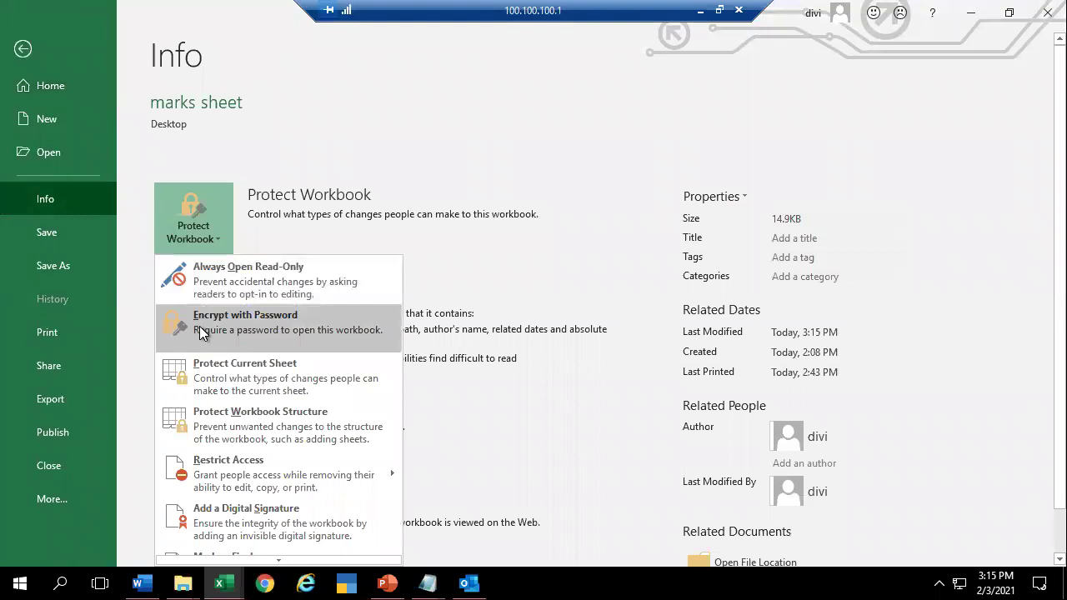
pyautogui.click(201, 334)
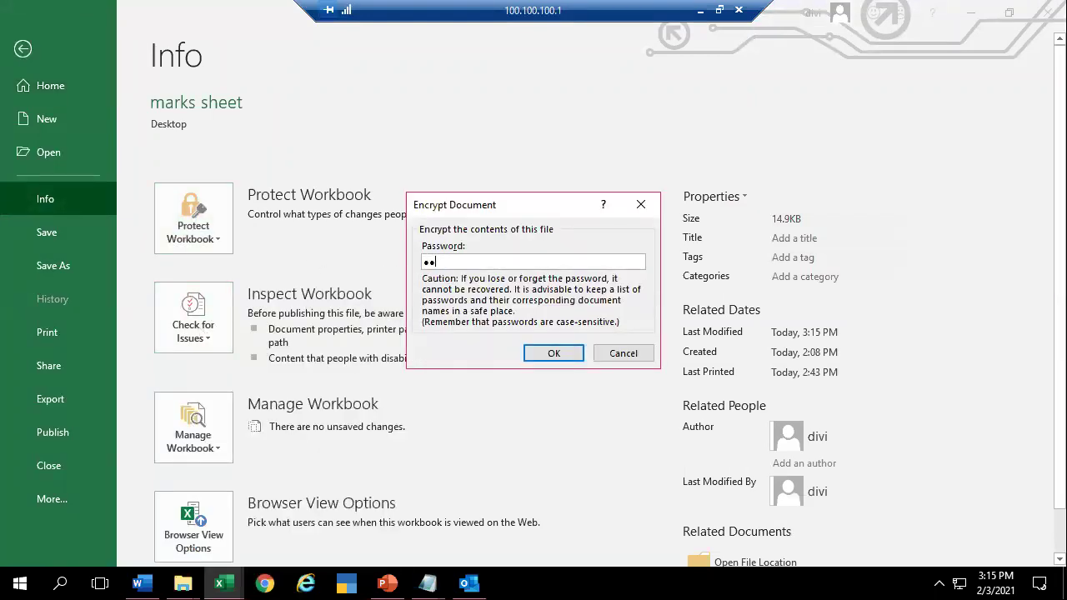
pyautogui.click(557, 355)
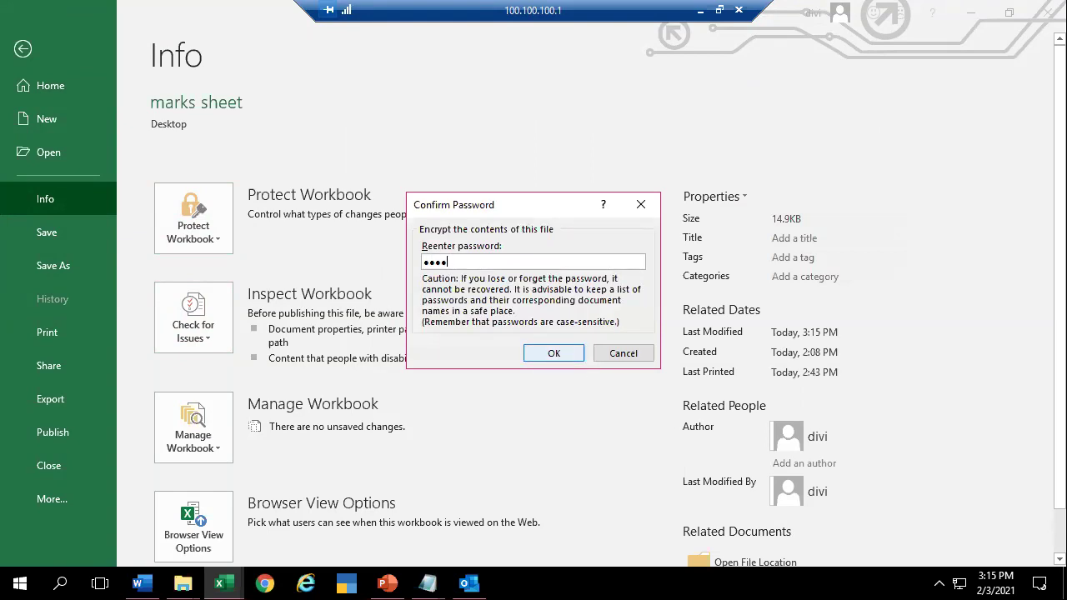
pyautogui.click(555, 353)
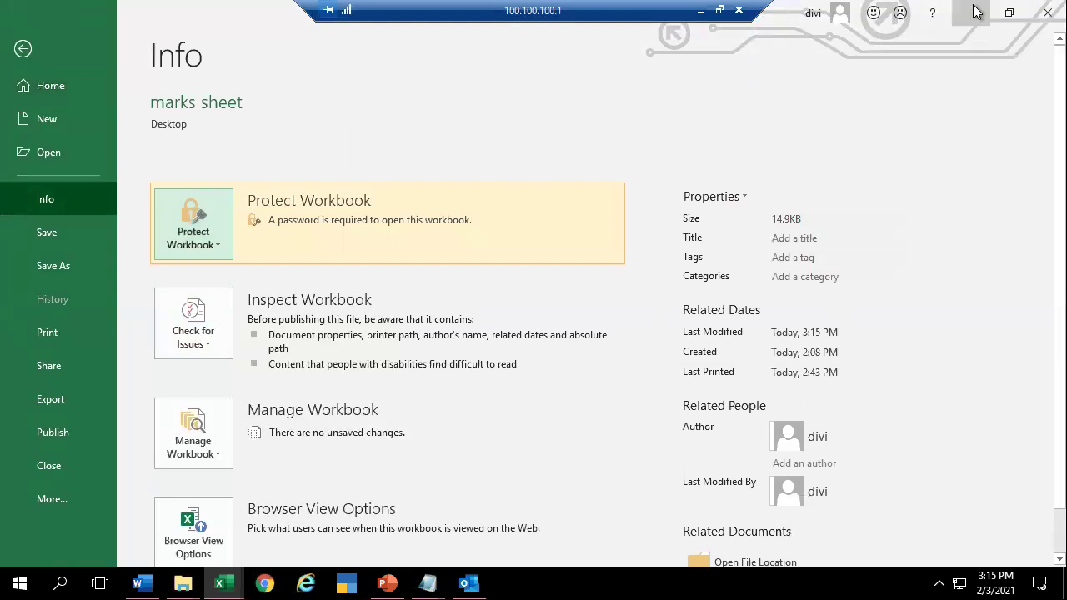
pyautogui.click(55, 232)
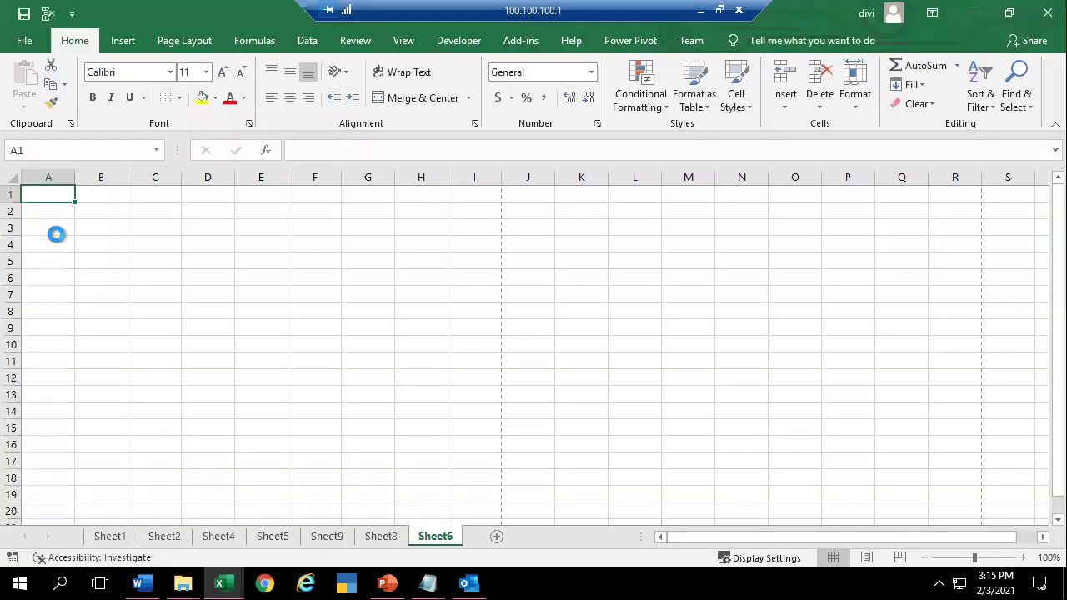
# Re-read the workbook password and insert-12-sheets tasks in Word
pyautogui.click(139, 583)
pyautogui.moveTo(308, 217); pyautogui.dragTo(518, 241)
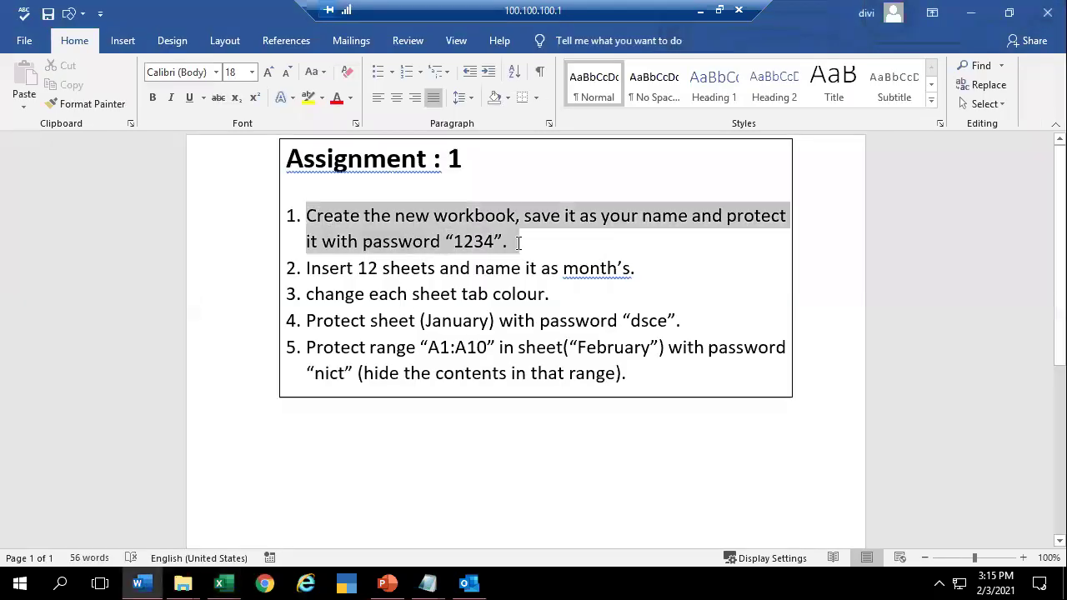
pyautogui.moveTo(305, 267); pyautogui.dragTo(620, 288)
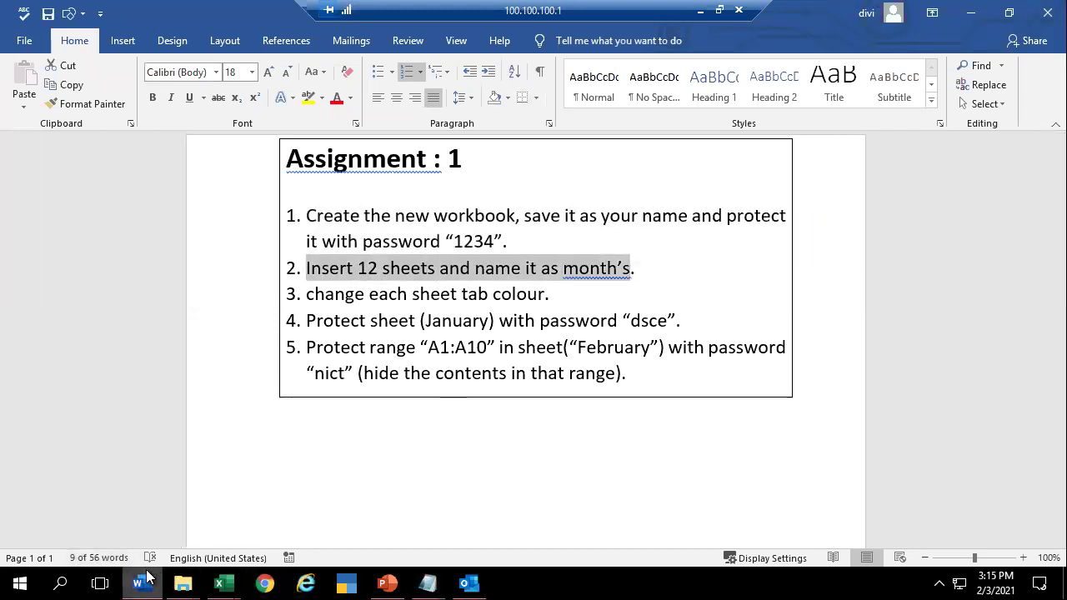
pyautogui.hotkey('alt', 'Tab')
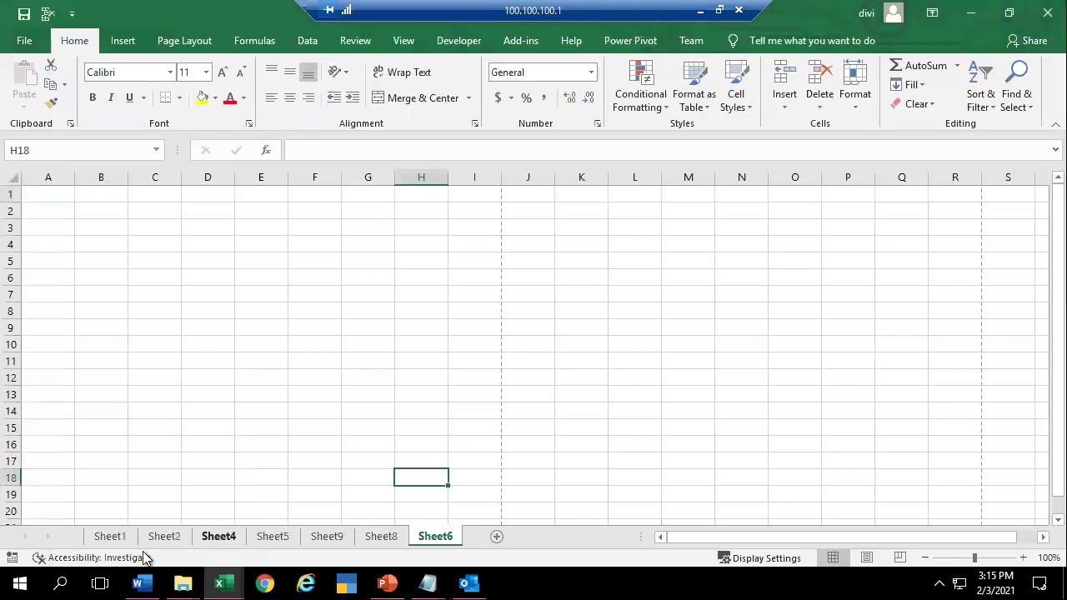
# Add three new sheets, including Sheet10 and Sheet11, after Sheet6
pyautogui.click(497, 536)
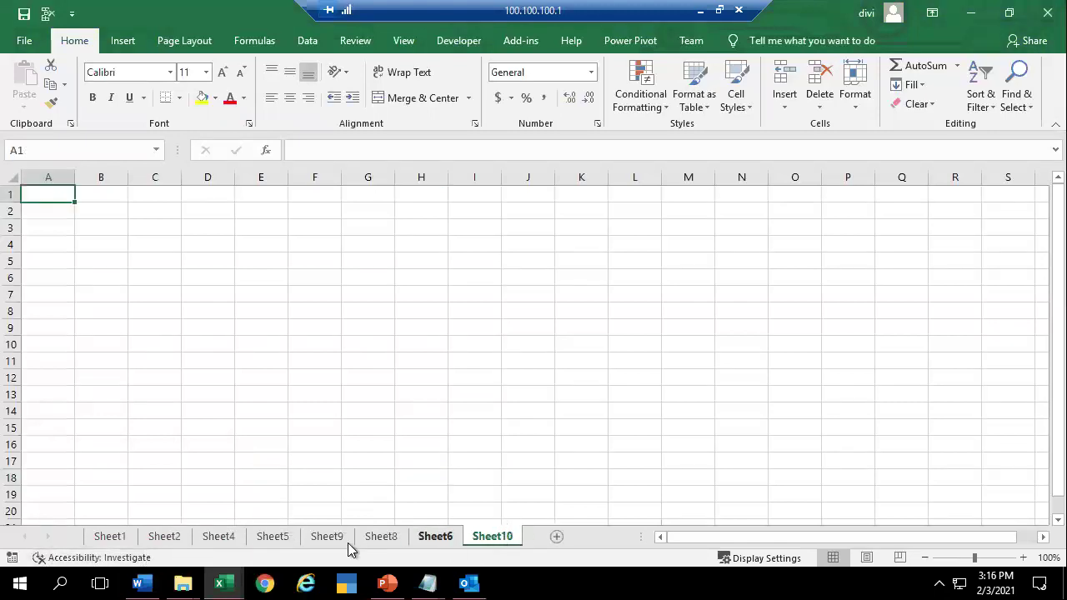
pyautogui.click(556, 536)
pyautogui.click(614, 539)
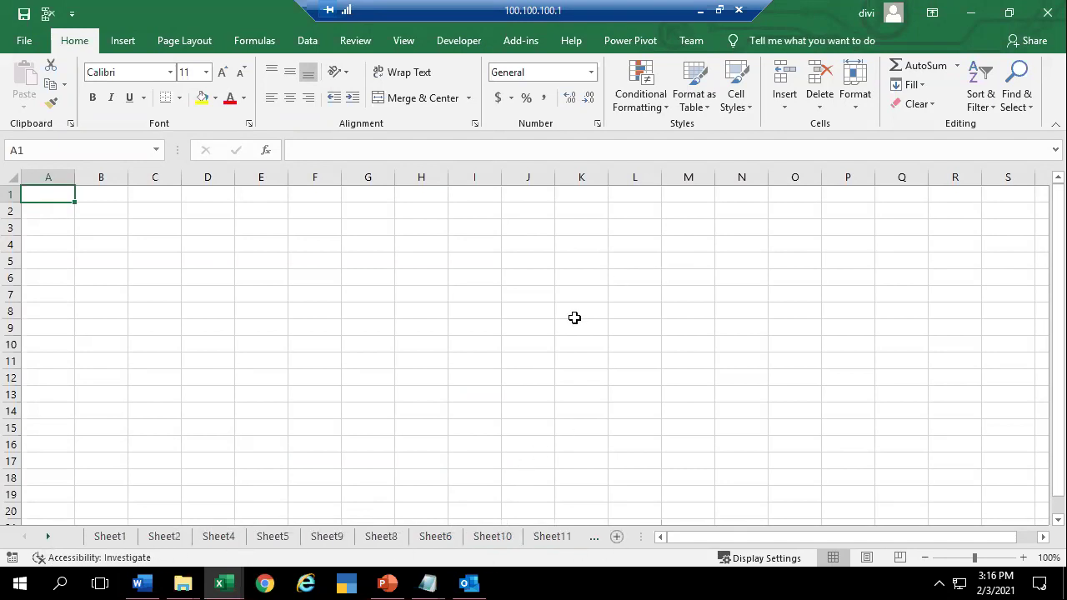
pyautogui.click(138, 583)
pyautogui.click(518, 292)
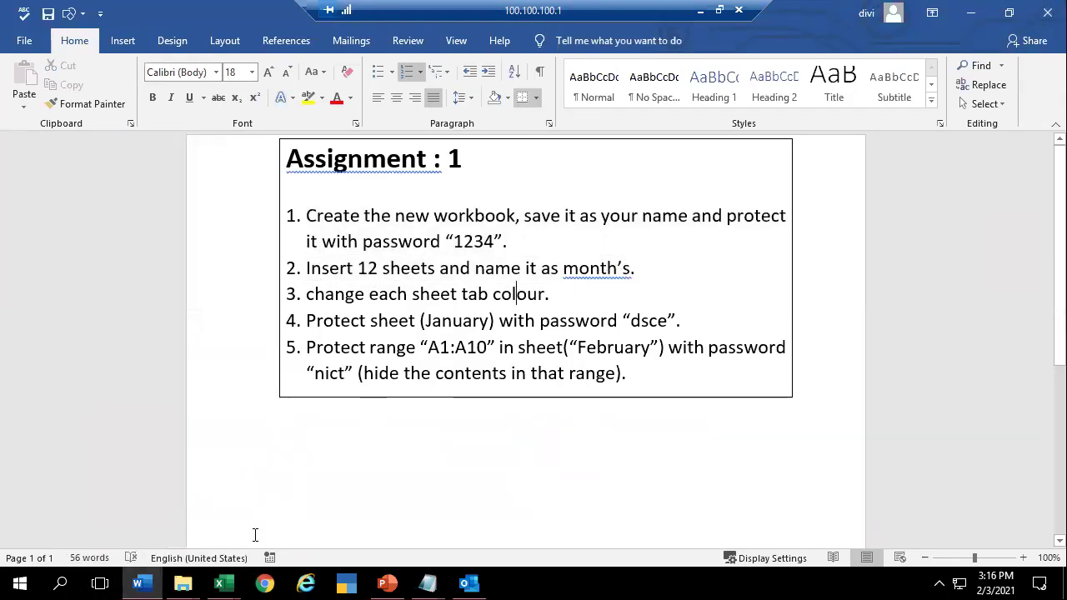
pyautogui.click(151, 573)
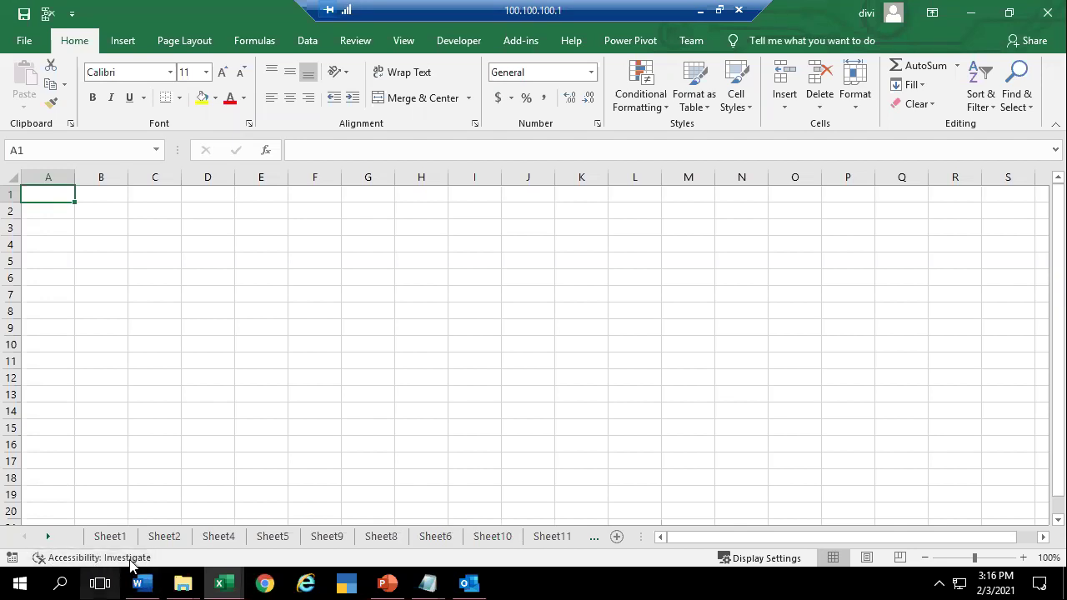
# Rename Sheet1, Sheet2 and Sheet4 to jan, feb and mar, then bring up the Word task list
pyautogui.click(109, 536)
pyautogui.write('jan')
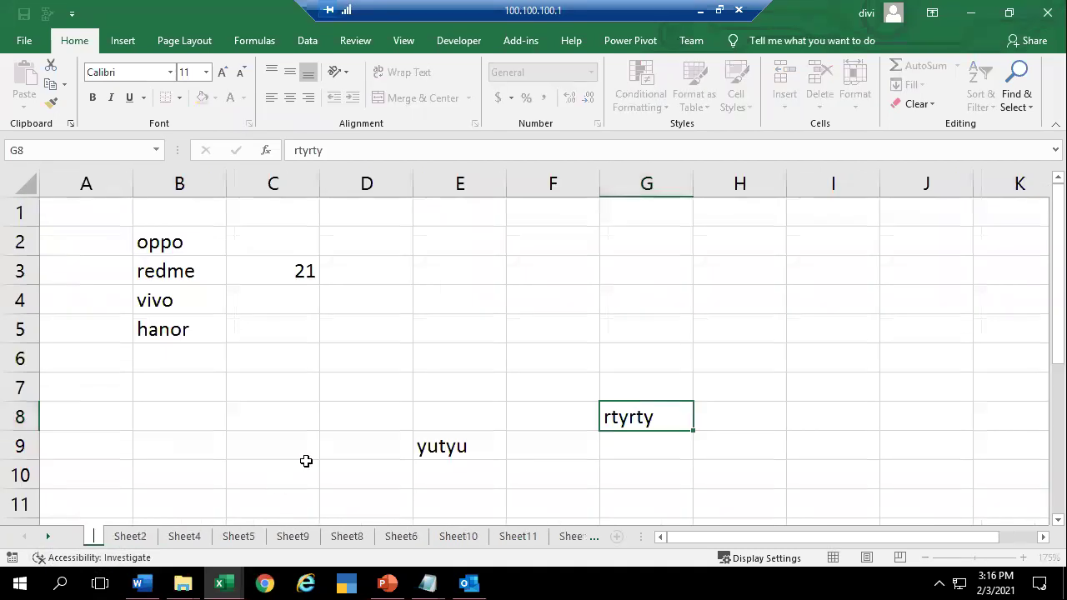
pyautogui.doubleClick(156, 532)
pyautogui.press('BackSpace')
pyautogui.write('feb')
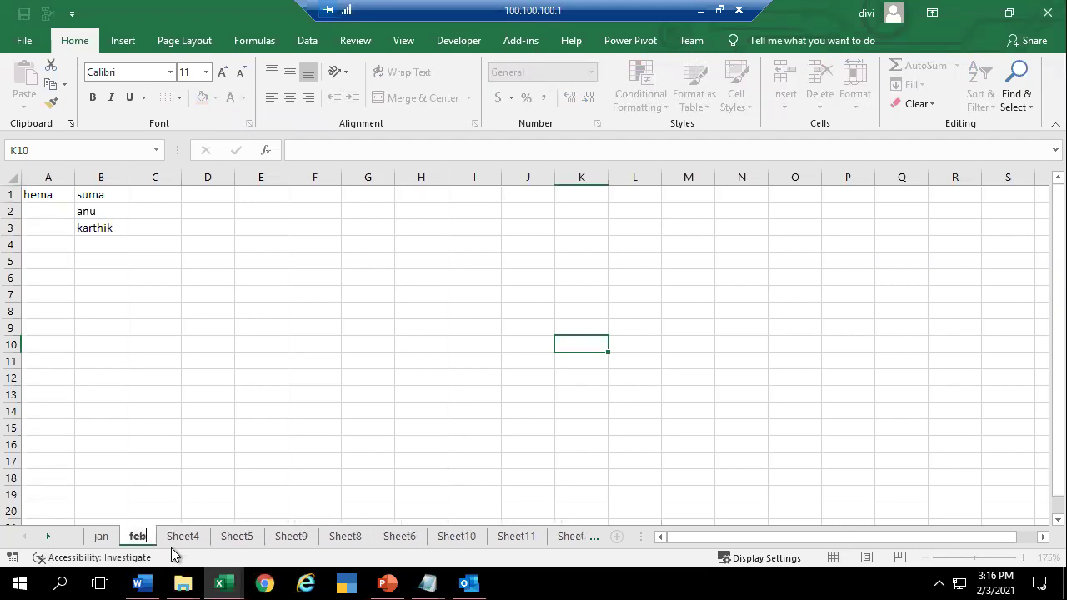
pyautogui.doubleClick(182, 536)
pyautogui.write('ma')
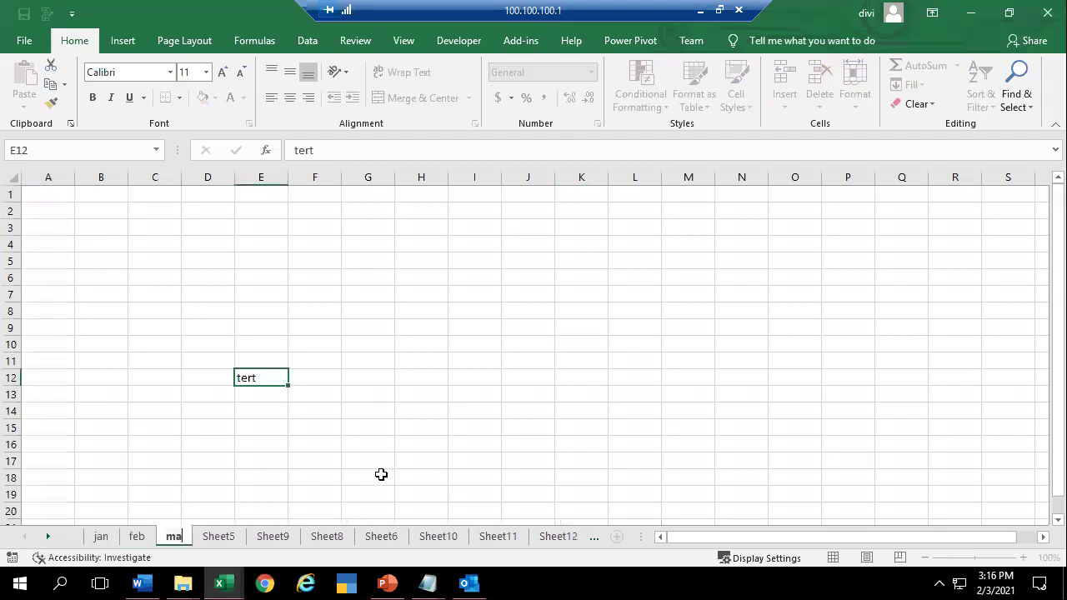
pyautogui.write('r')
pyautogui.click(312, 463)
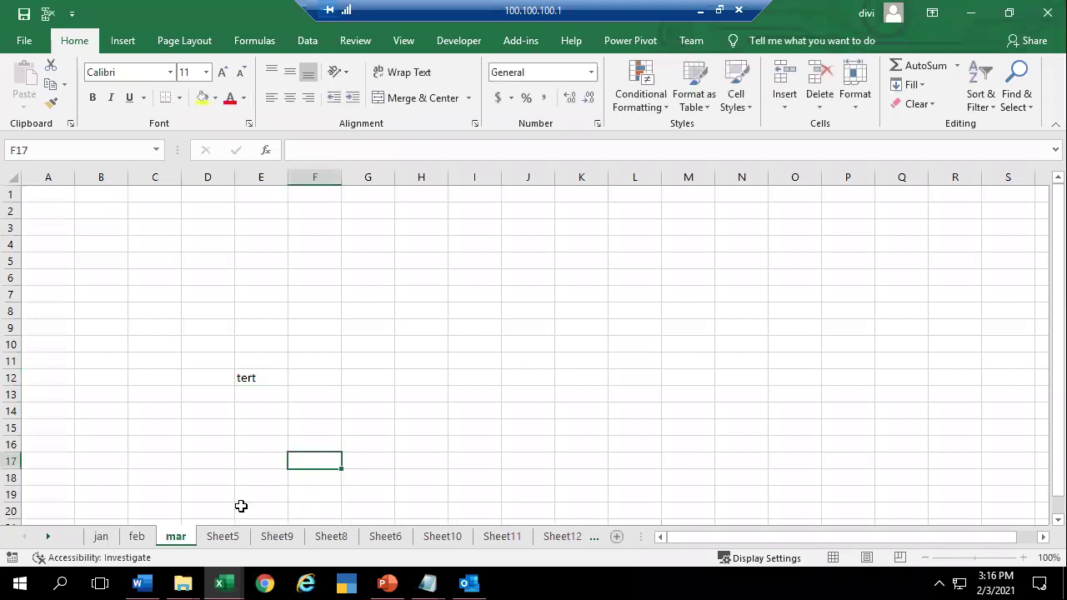
pyautogui.click(231, 577)
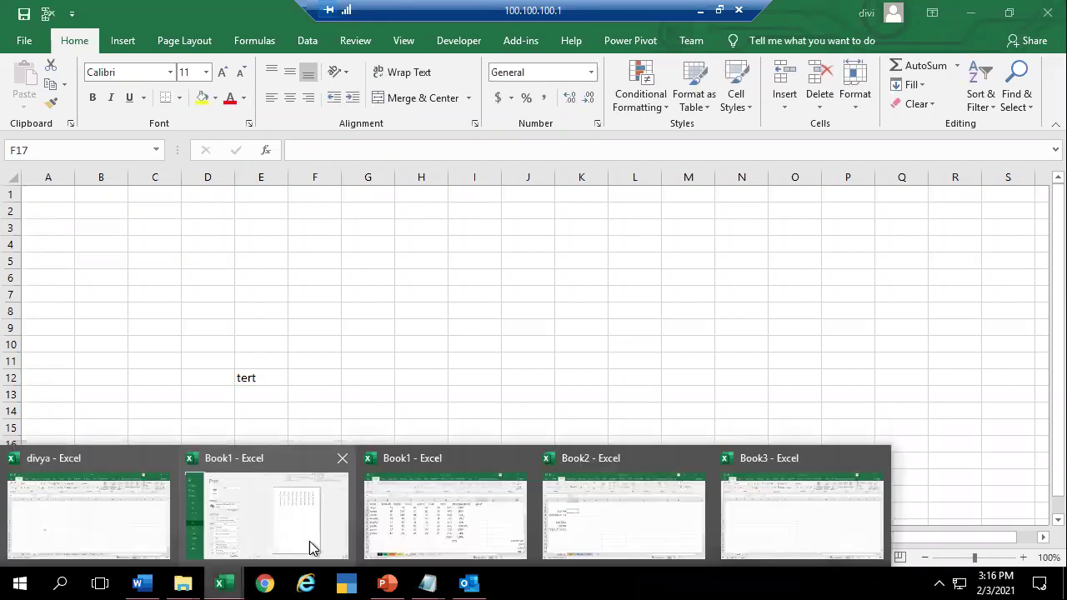
pyautogui.click(141, 583)
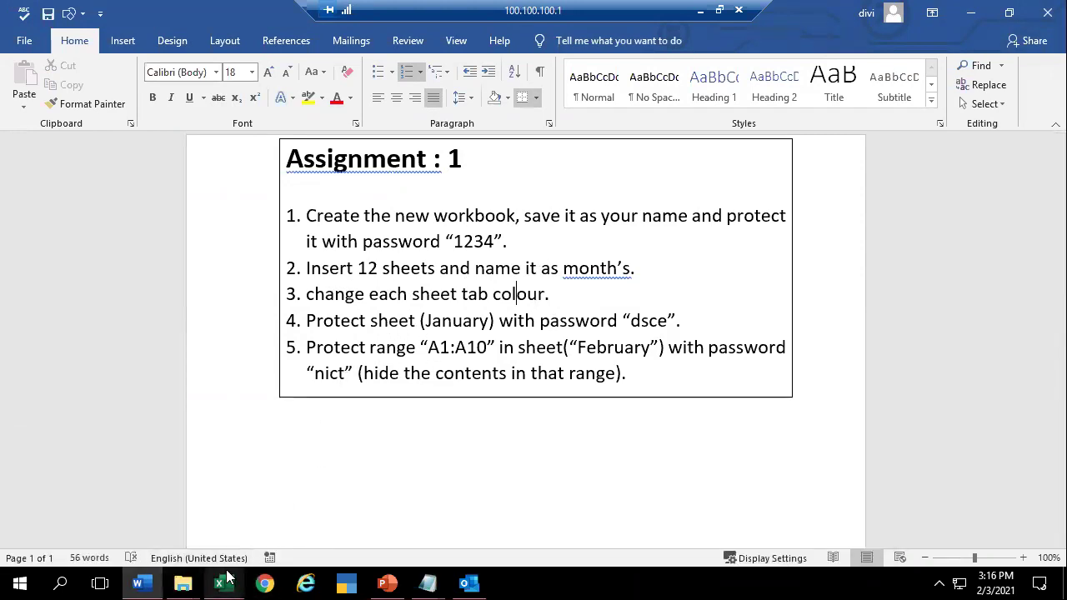
# Colour the jan sheet tab light orange and the feb tab green
pyautogui.moveTo(224, 578)
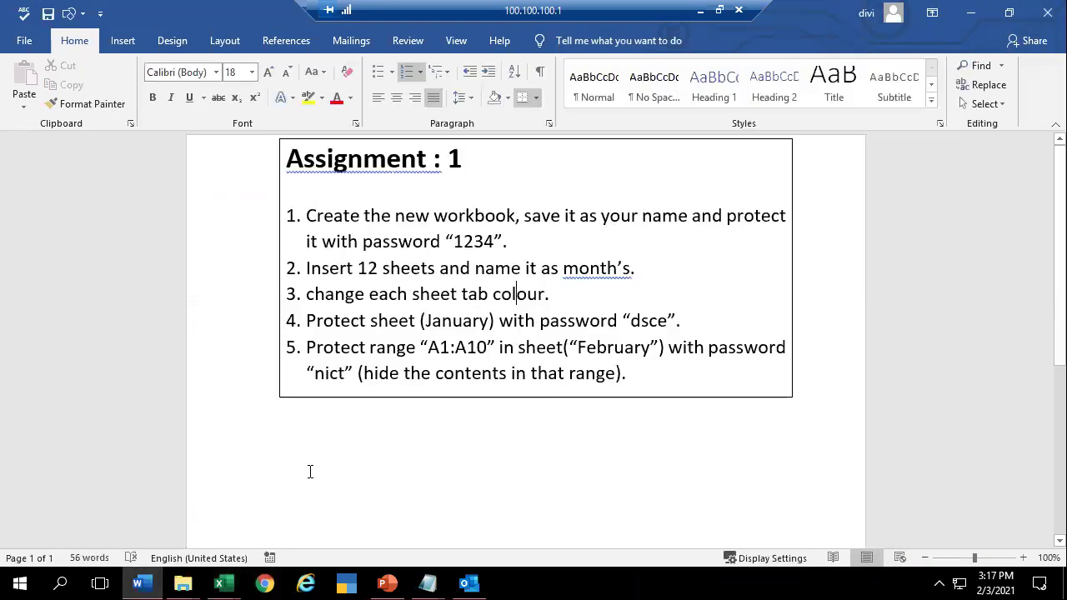
pyautogui.hotkey('alt', 'Tab')
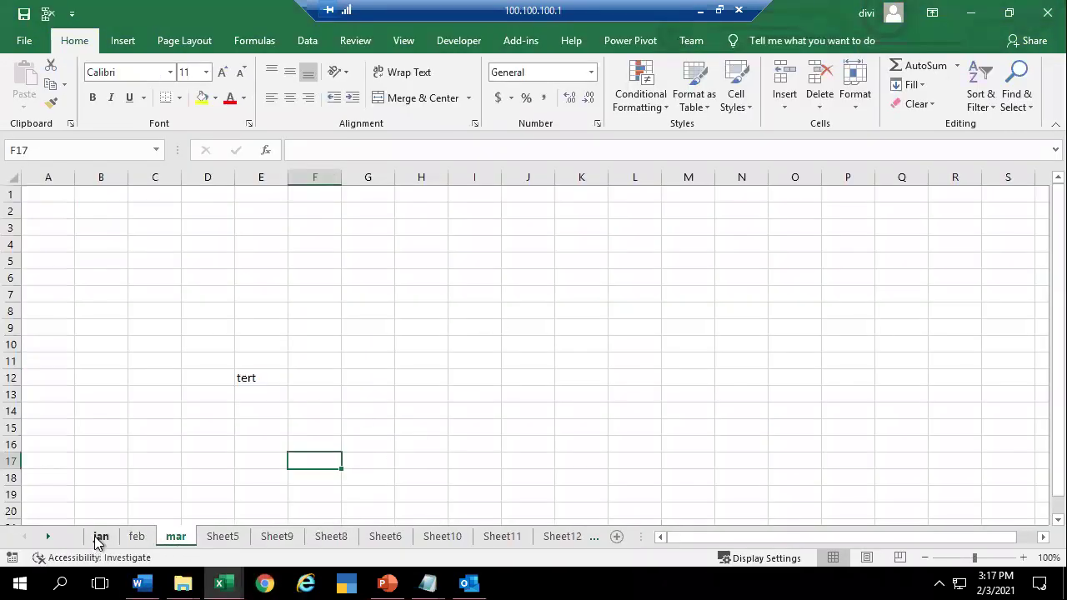
pyautogui.rightClick(100, 538)
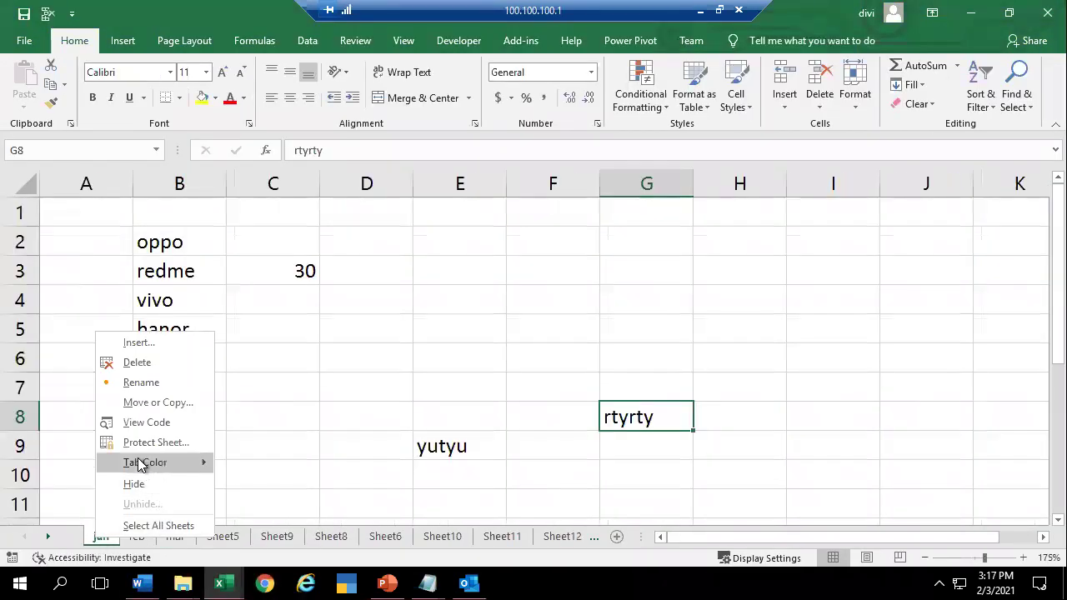
pyautogui.moveTo(143, 462)
pyautogui.click(289, 452)
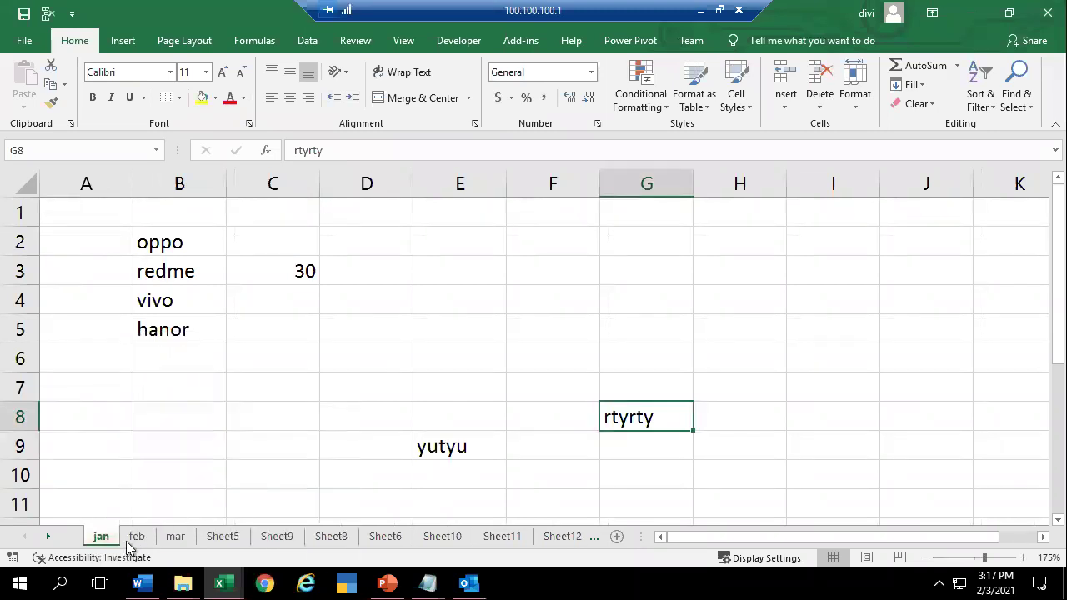
pyautogui.rightClick(137, 536)
pyautogui.moveTo(184, 462)
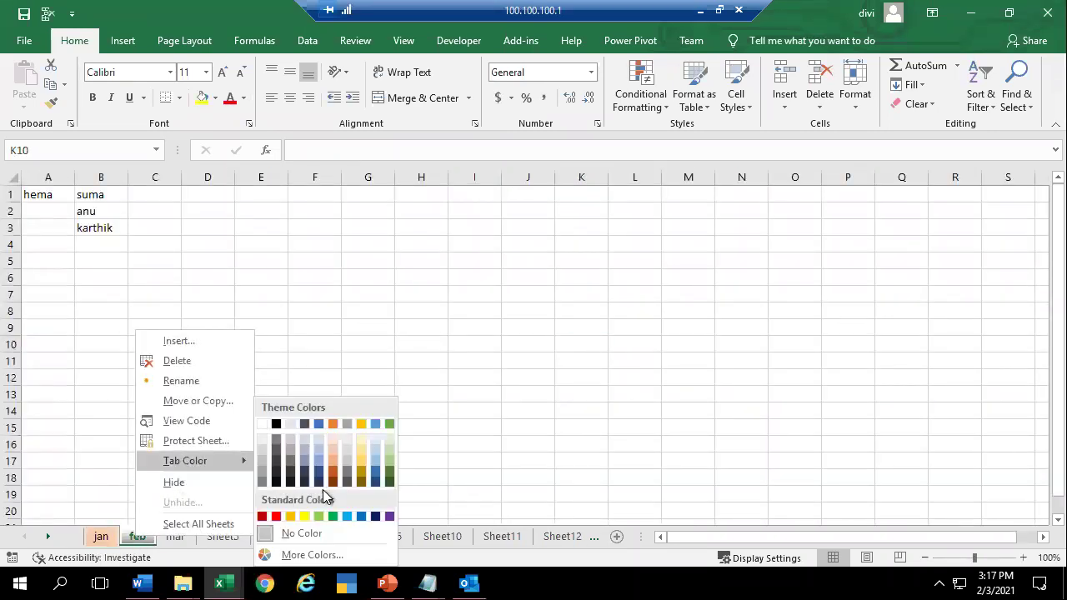
pyautogui.click(393, 463)
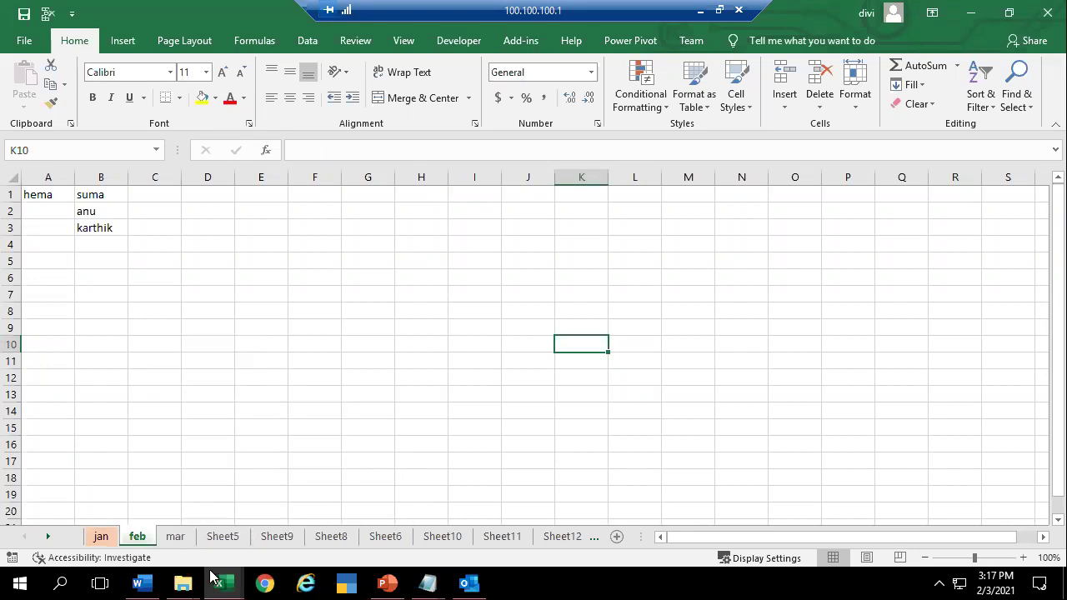
# Colour the mar tab gold, Sheet5 black and Sheet9 yellow, then view Sheet5
pyautogui.rightClick(175, 536)
pyautogui.moveTo(229, 465)
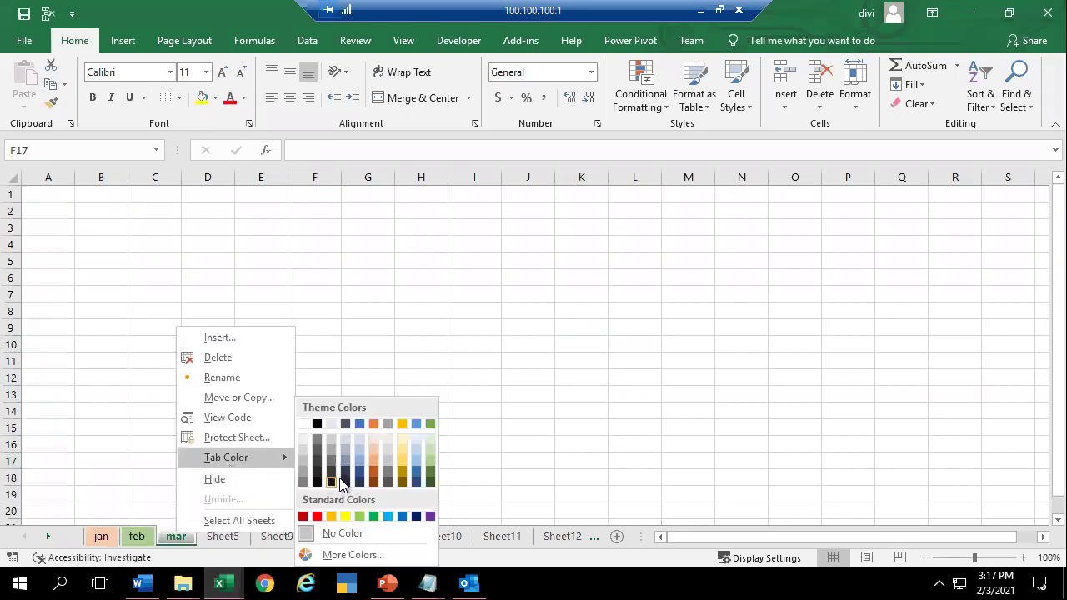
pyautogui.click(405, 459)
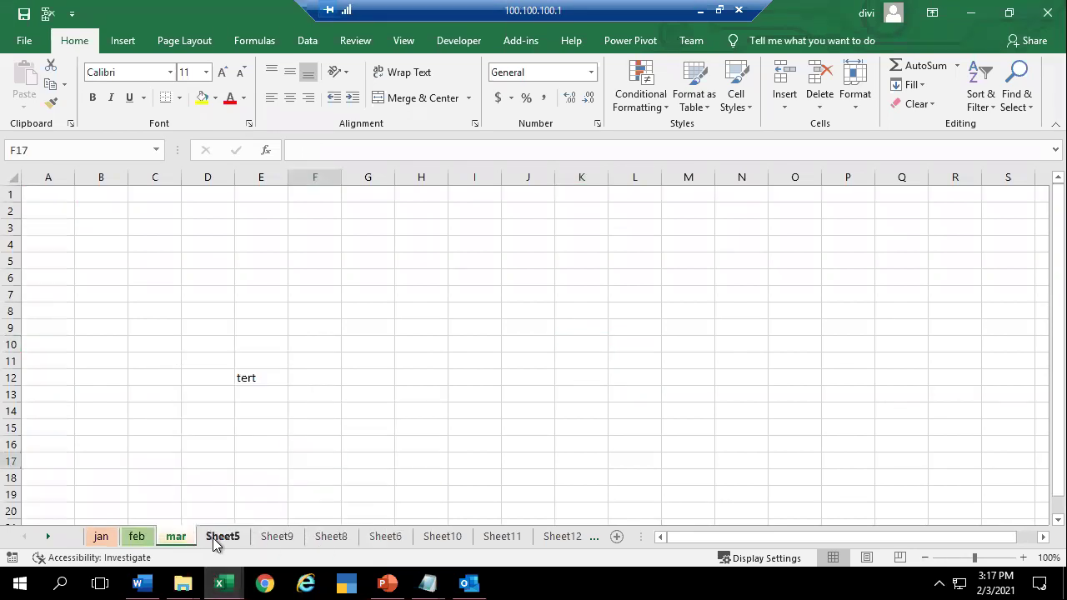
pyautogui.rightClick(213, 538)
pyautogui.moveTo(281, 473)
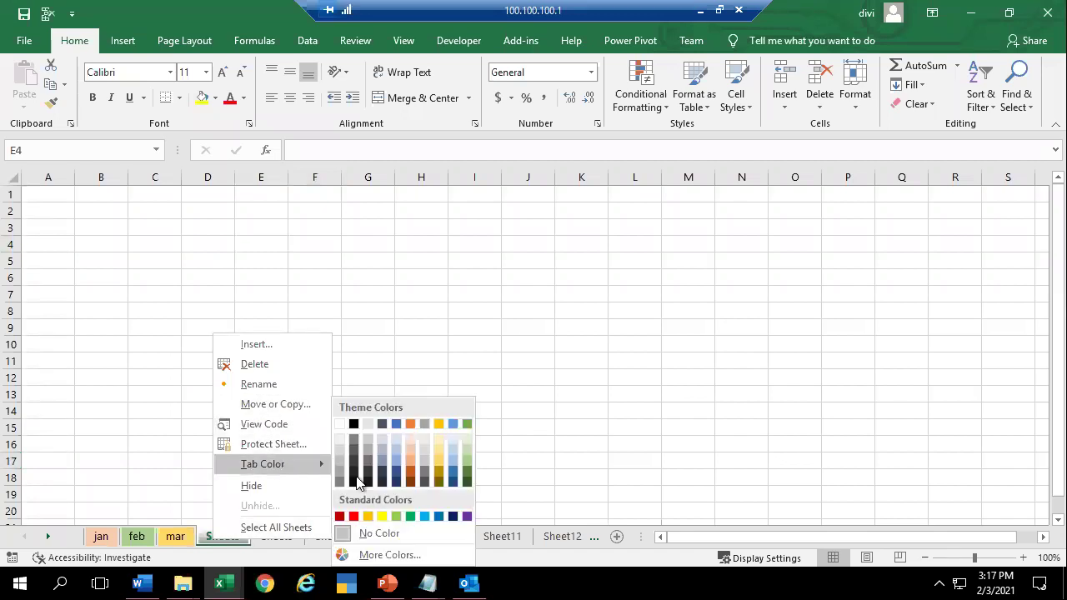
pyautogui.click(354, 424)
pyautogui.click(268, 538)
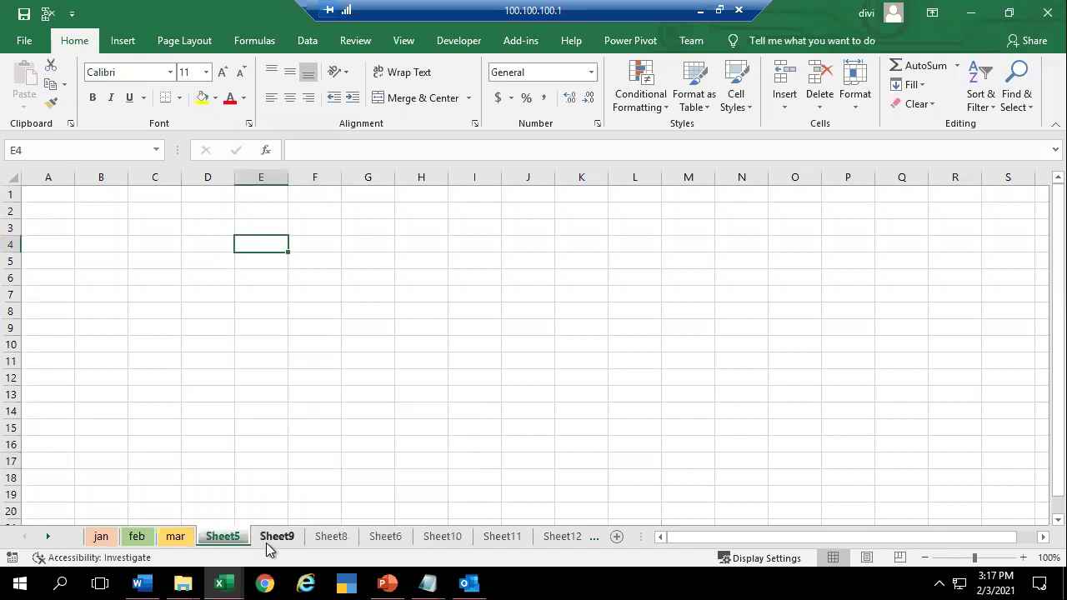
pyautogui.rightClick(280, 536)
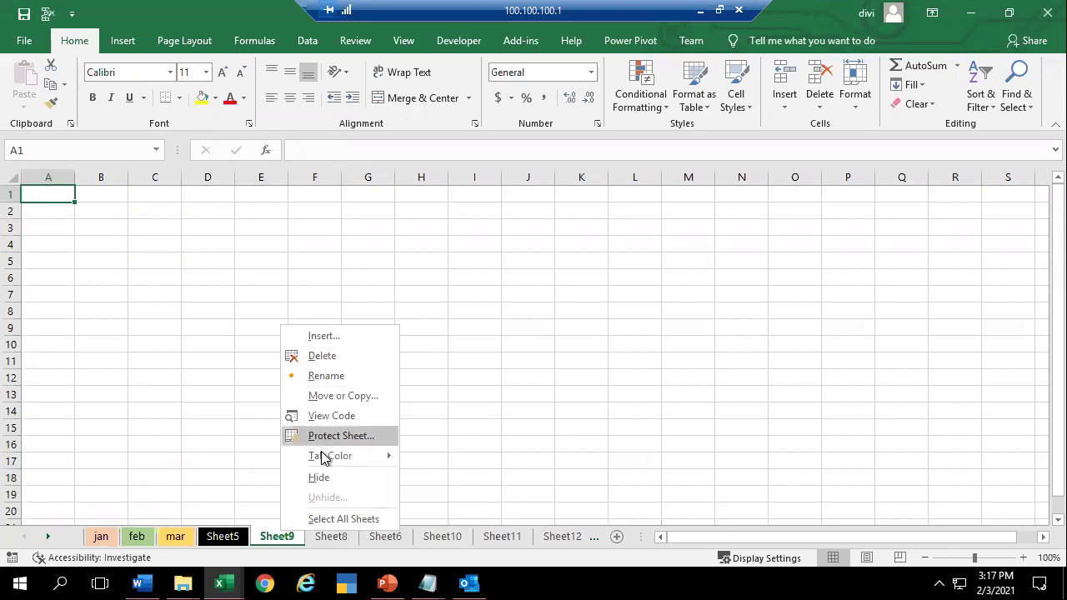
pyautogui.moveTo(322, 455)
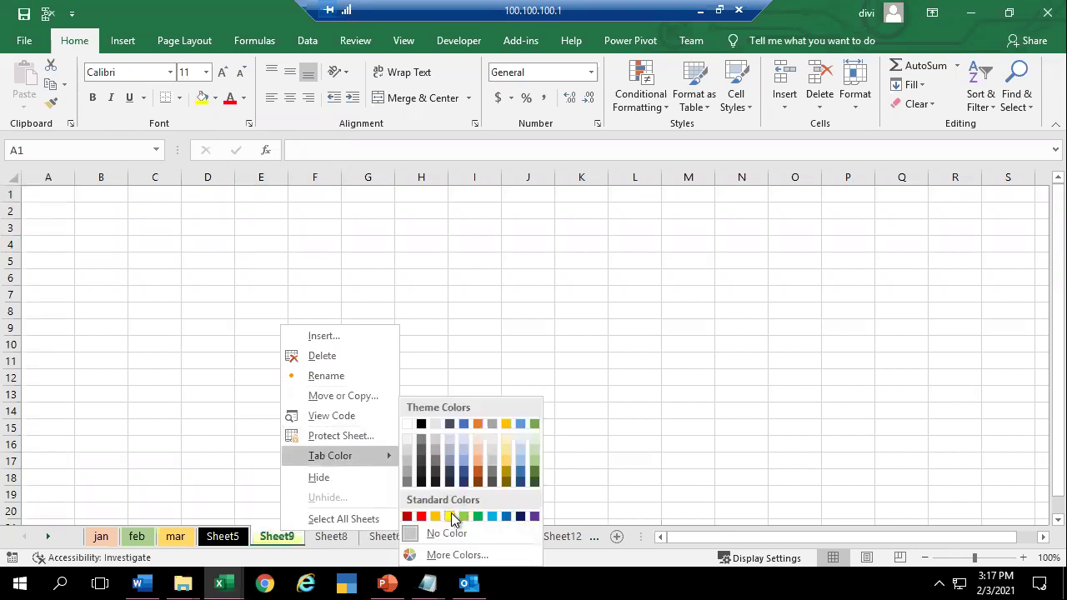
pyautogui.click(450, 516)
pyautogui.click(227, 537)
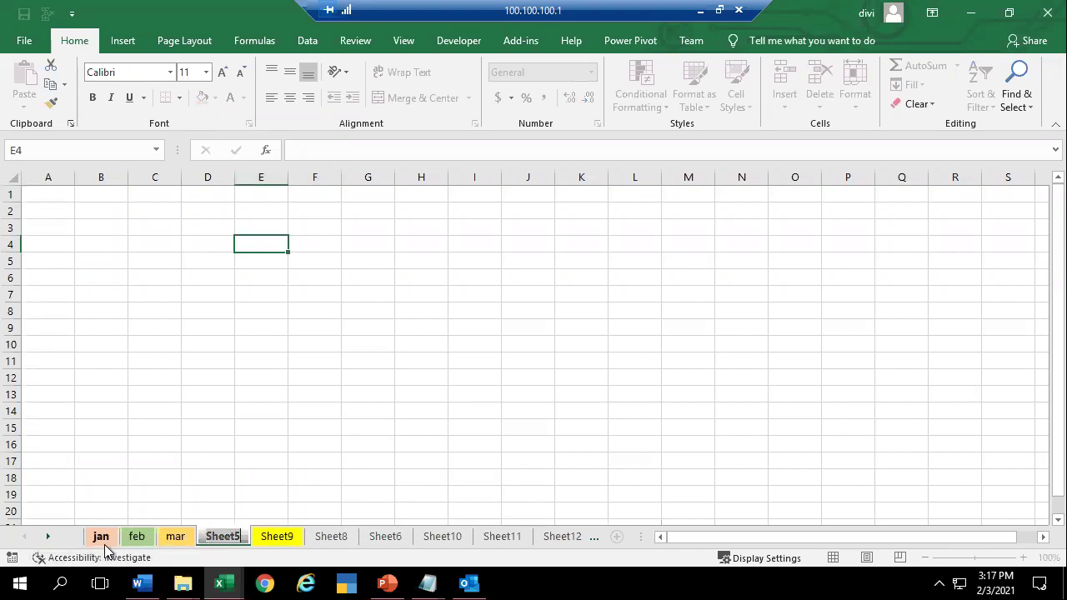
pyautogui.click(477, 448)
pyautogui.moveTo(235, 578)
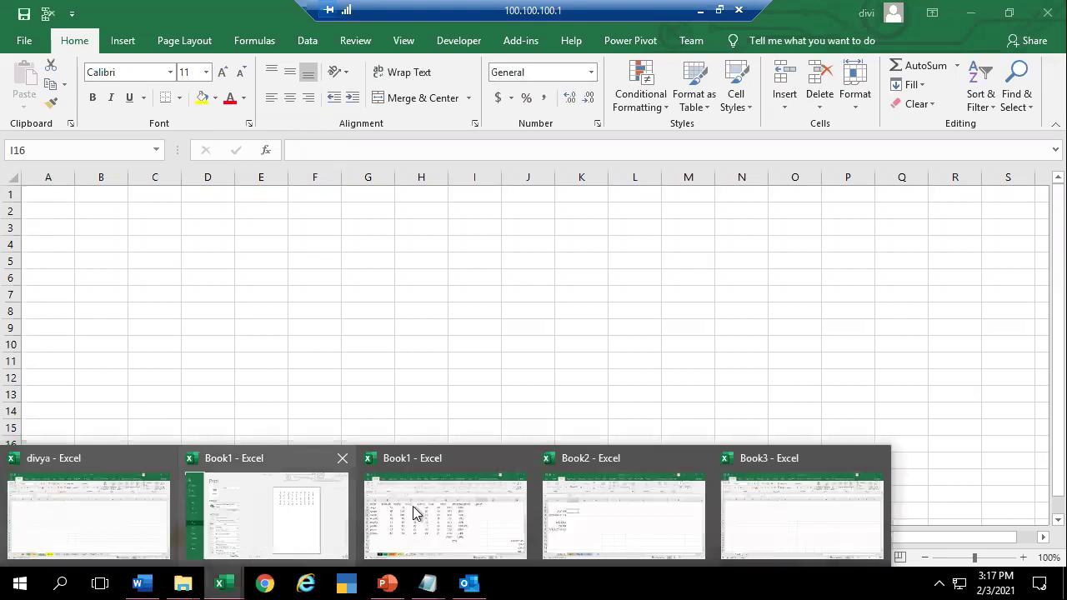
# Check Word, look through Sheet9 and Sheet8, then return to the jan sheet's data
pyautogui.click(168, 502)
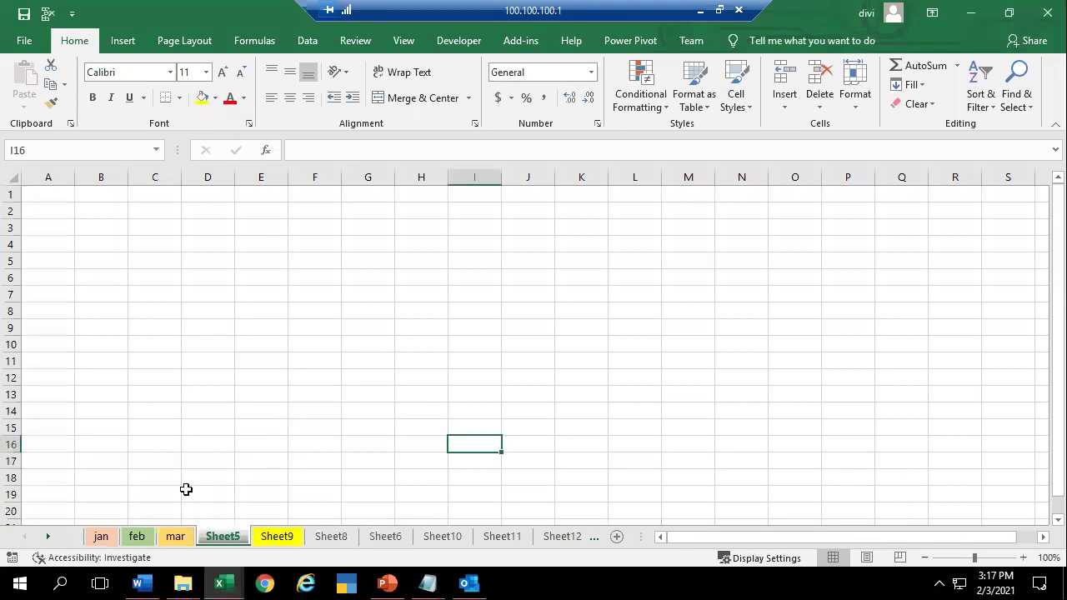
pyautogui.hotkey('alt', 'Tab')
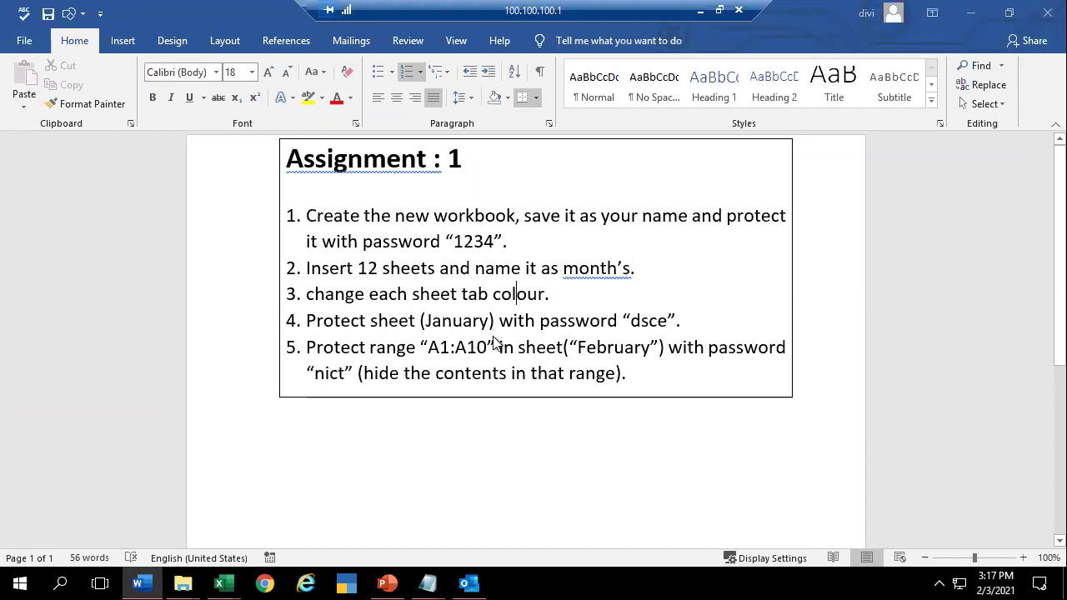
pyautogui.hotkey('alt', 'Tab')
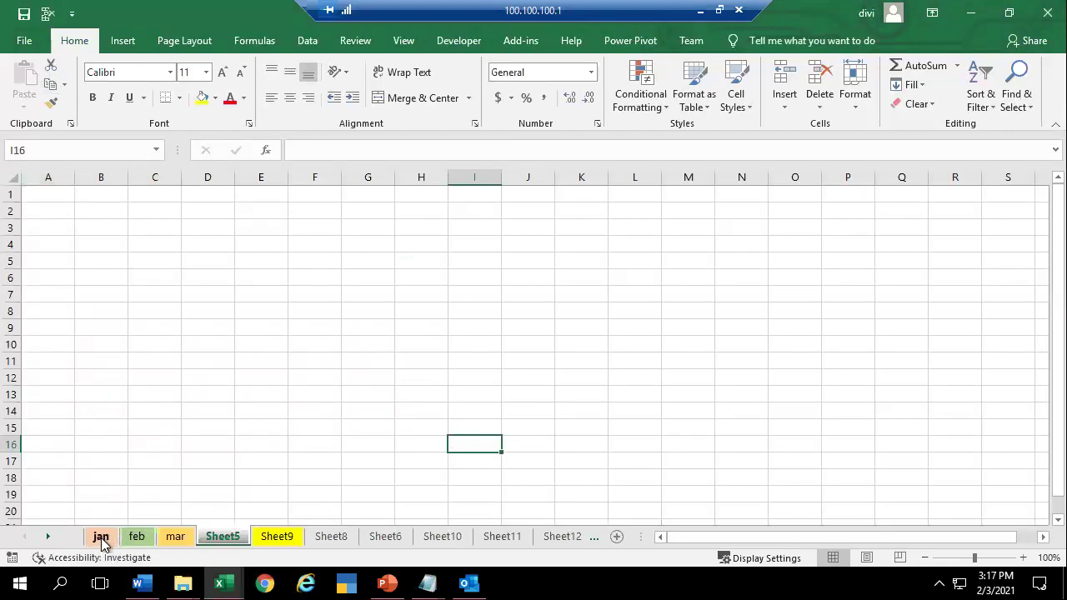
pyautogui.click(101, 540)
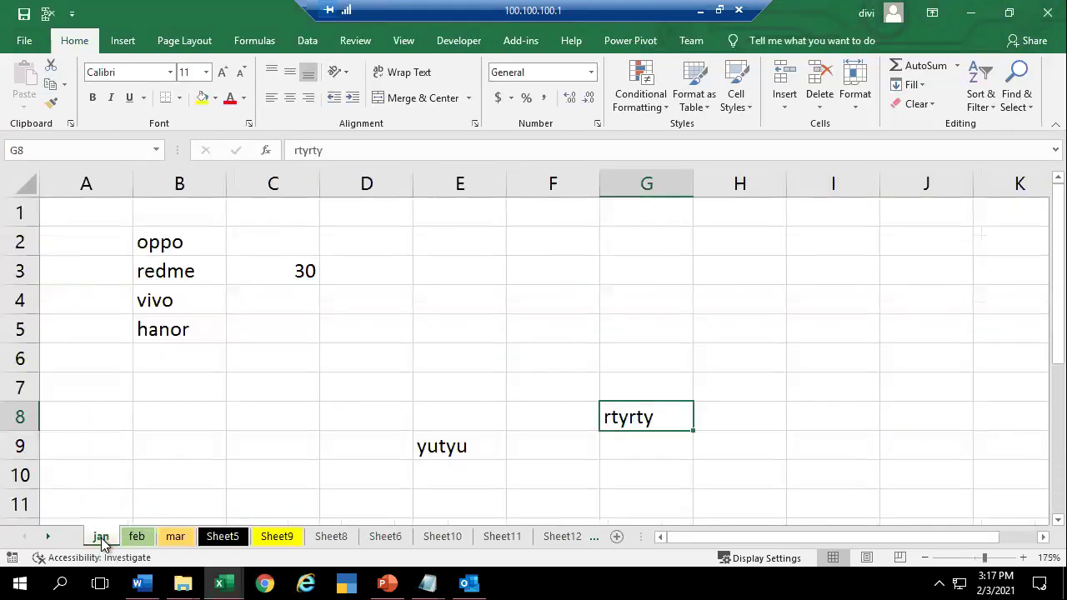
pyautogui.click(284, 539)
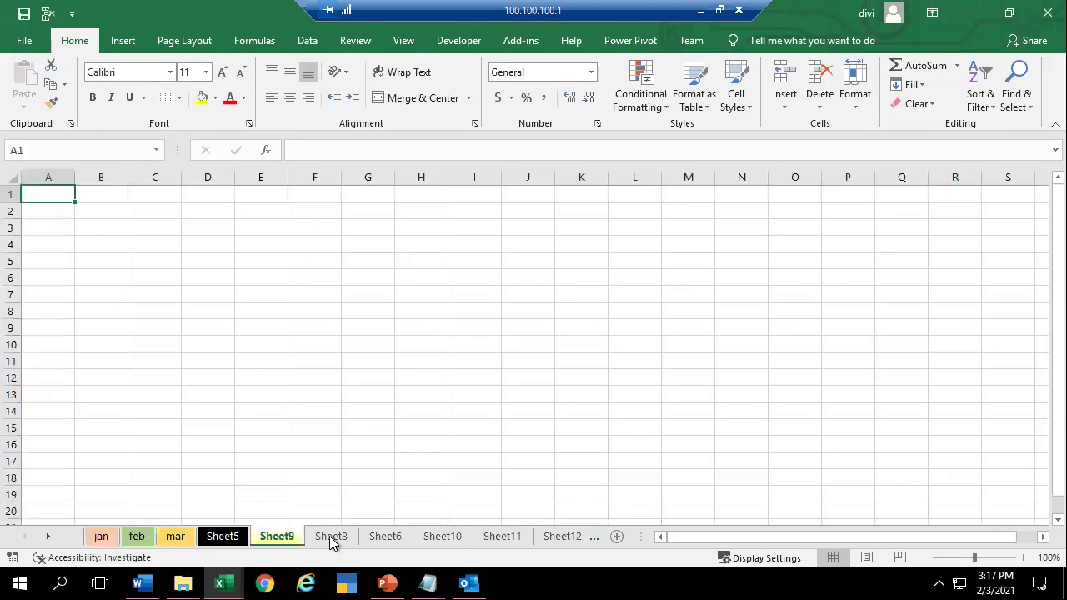
pyautogui.click(328, 539)
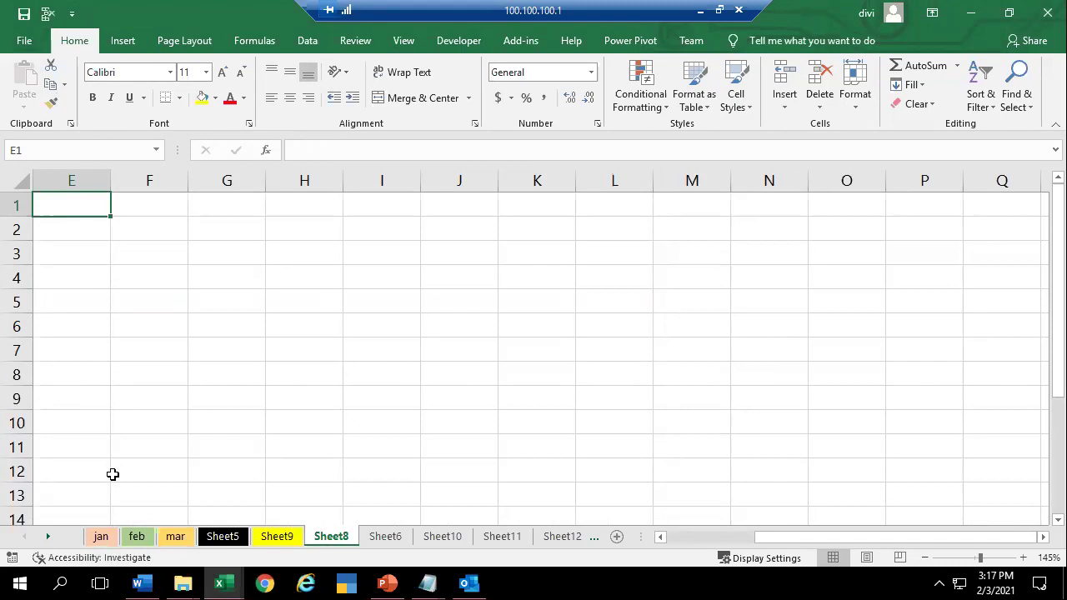
pyautogui.click(98, 539)
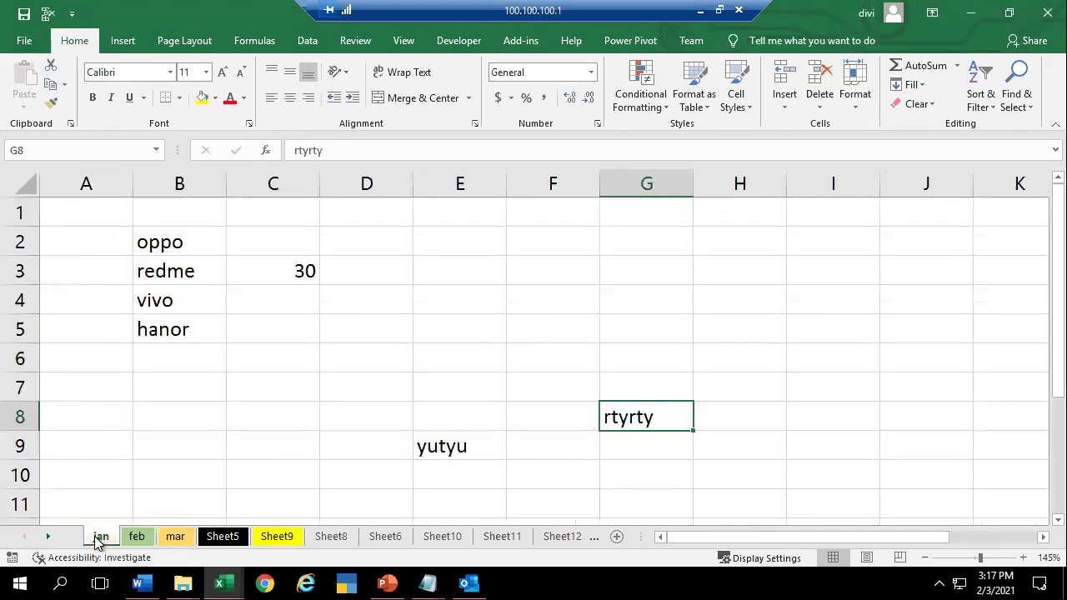
# Protect the jan sheet via Protect Workbook > Protect Current Sheet, entering and confirming a password
pyautogui.click(23, 42)
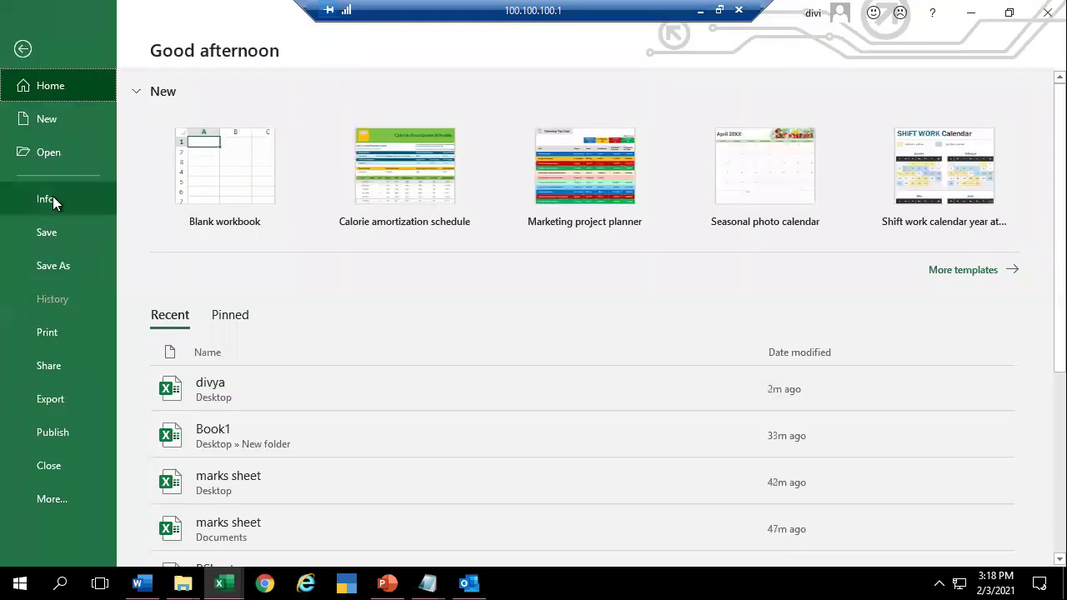
pyautogui.click(50, 198)
pyautogui.click(193, 241)
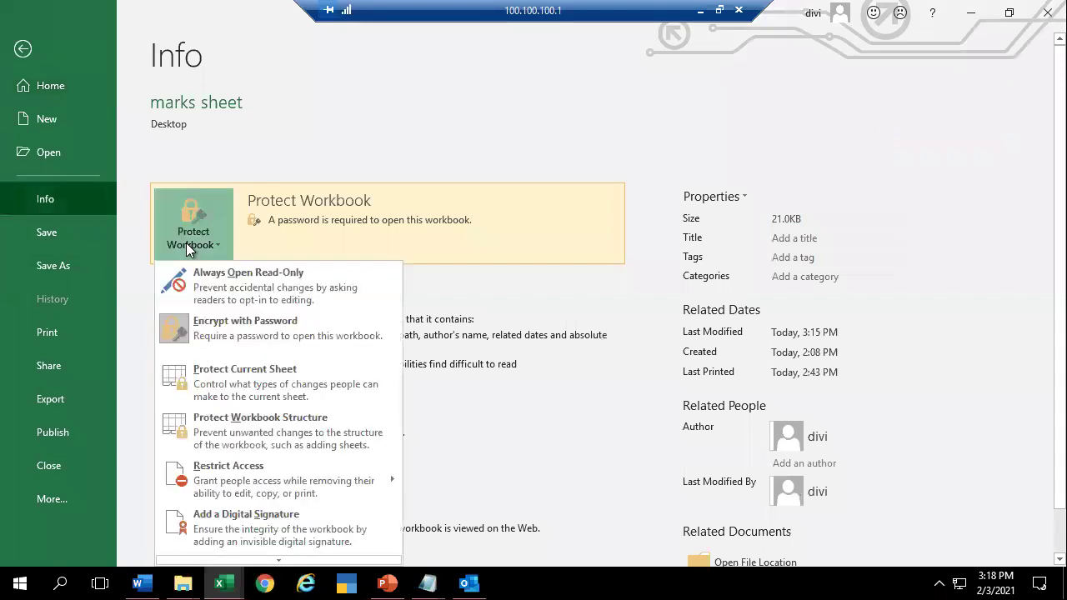
pyautogui.click(245, 386)
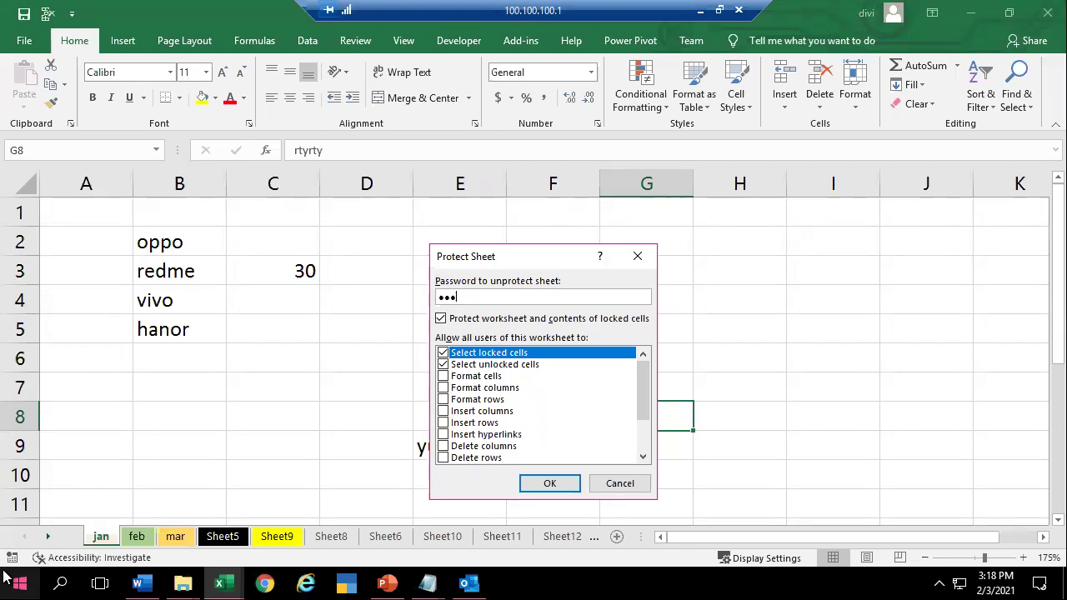
pyautogui.click(574, 484)
pyautogui.click(564, 442)
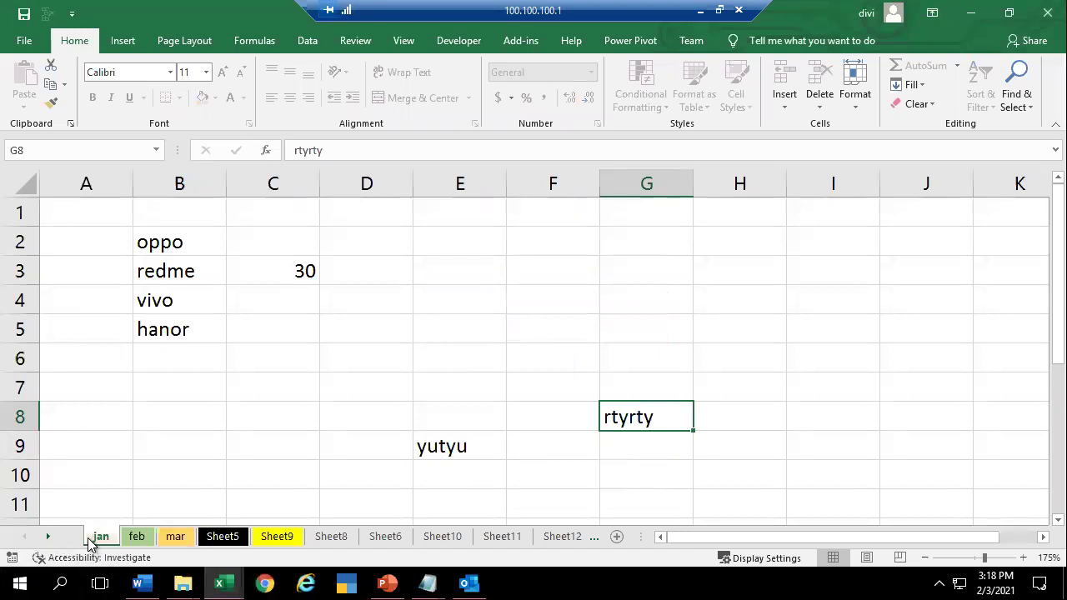
pyautogui.hotkey('alt', 'Tab')
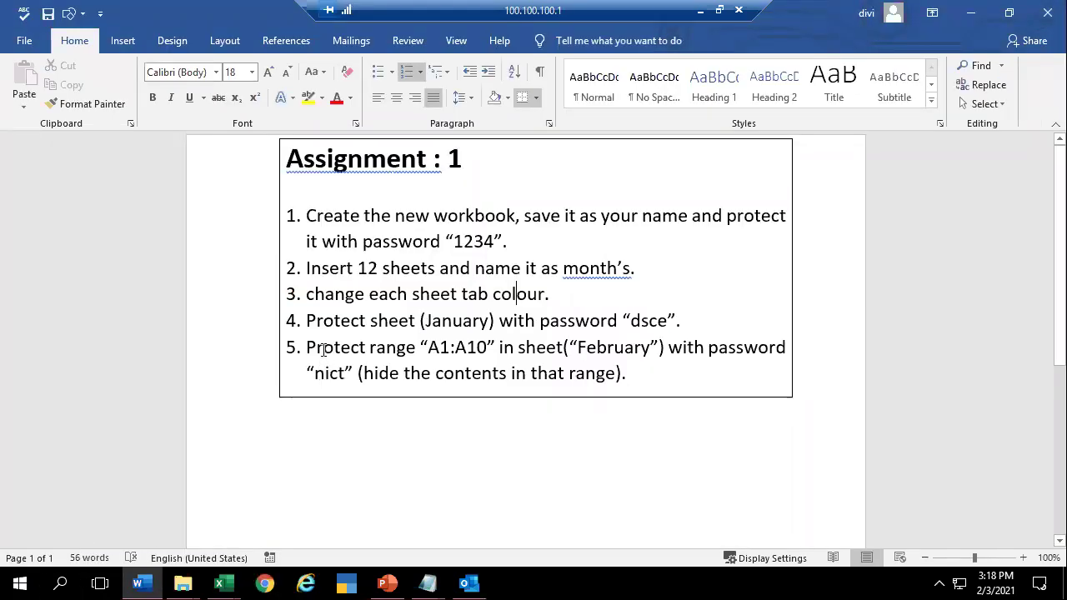
pyautogui.moveTo(318, 350); pyautogui.dragTo(464, 333)
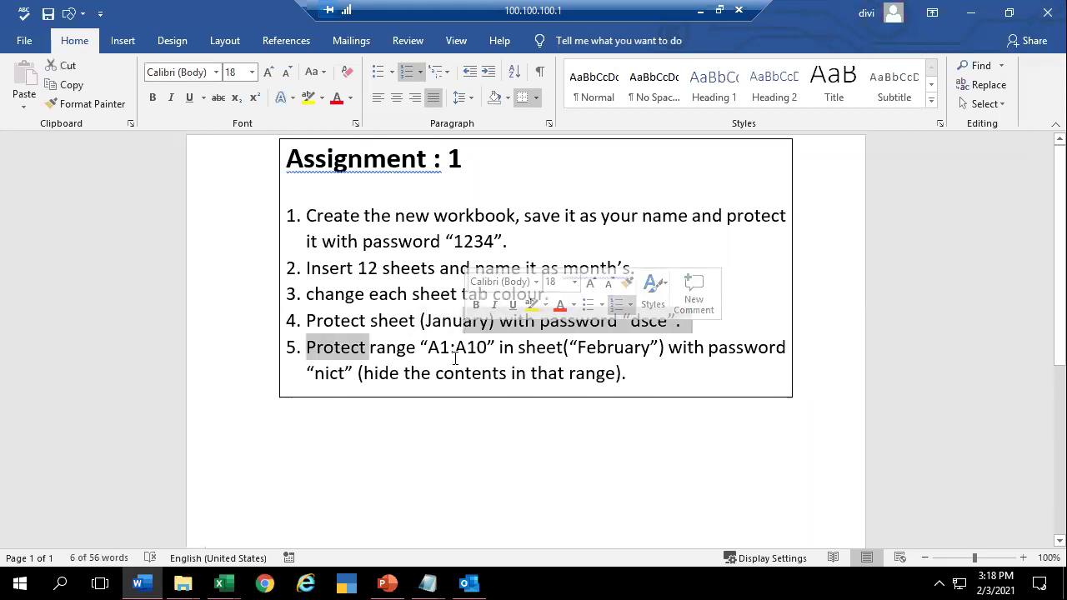
pyautogui.moveTo(422, 349); pyautogui.dragTo(482, 355)
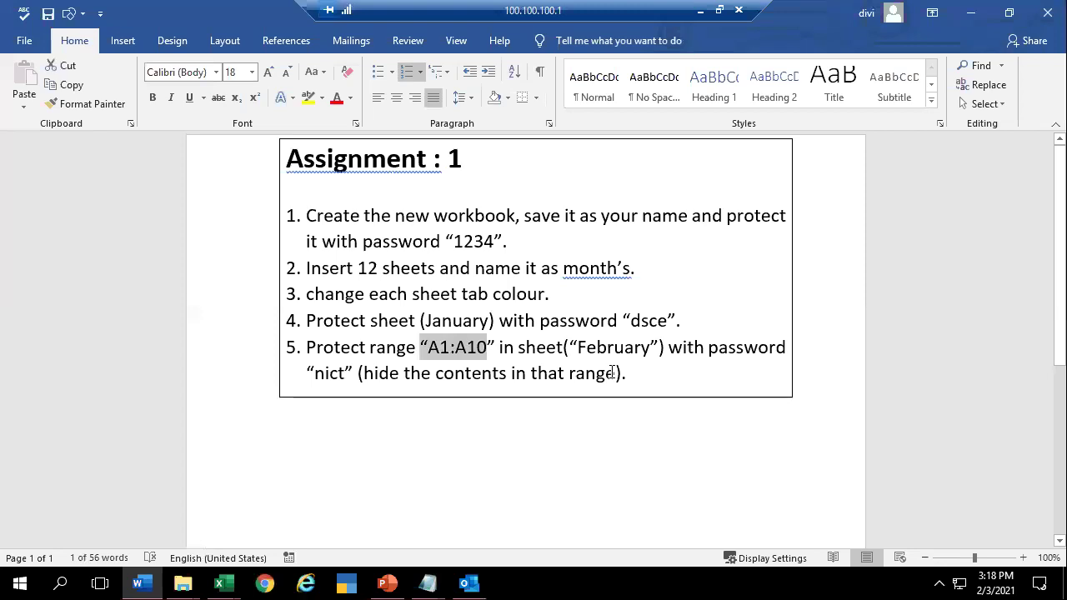
pyautogui.click(341, 373)
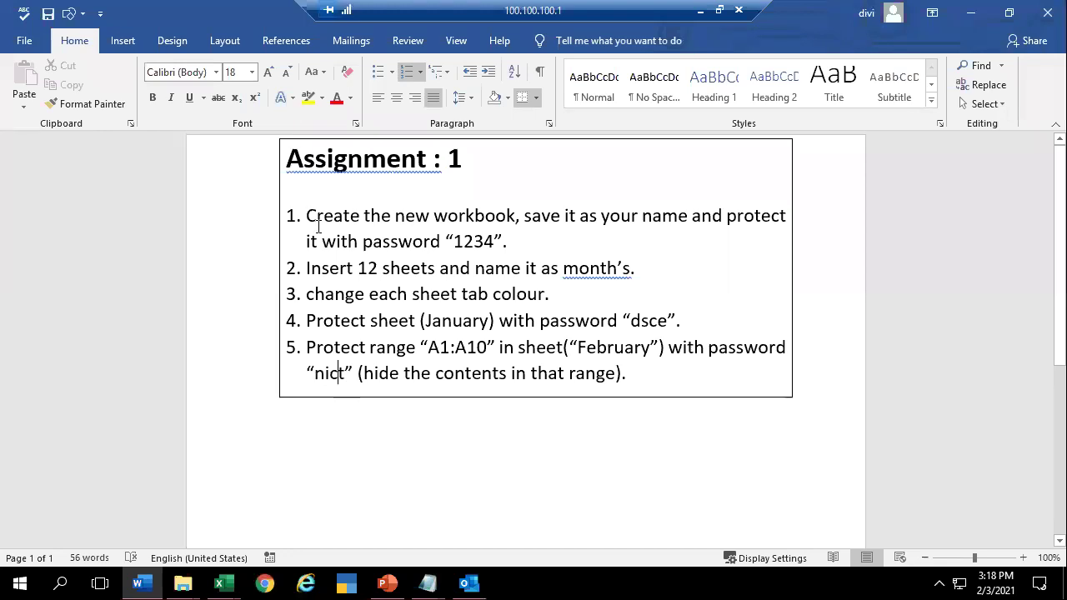
pyautogui.moveTo(309, 215); pyautogui.dragTo(455, 243)
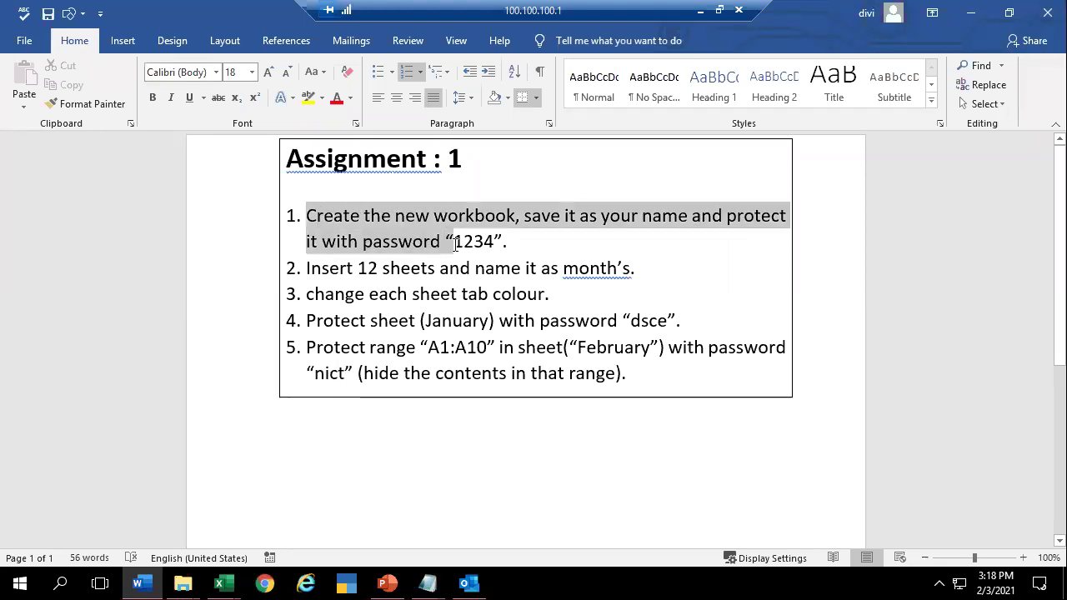
pyautogui.doubleClick(475, 242)
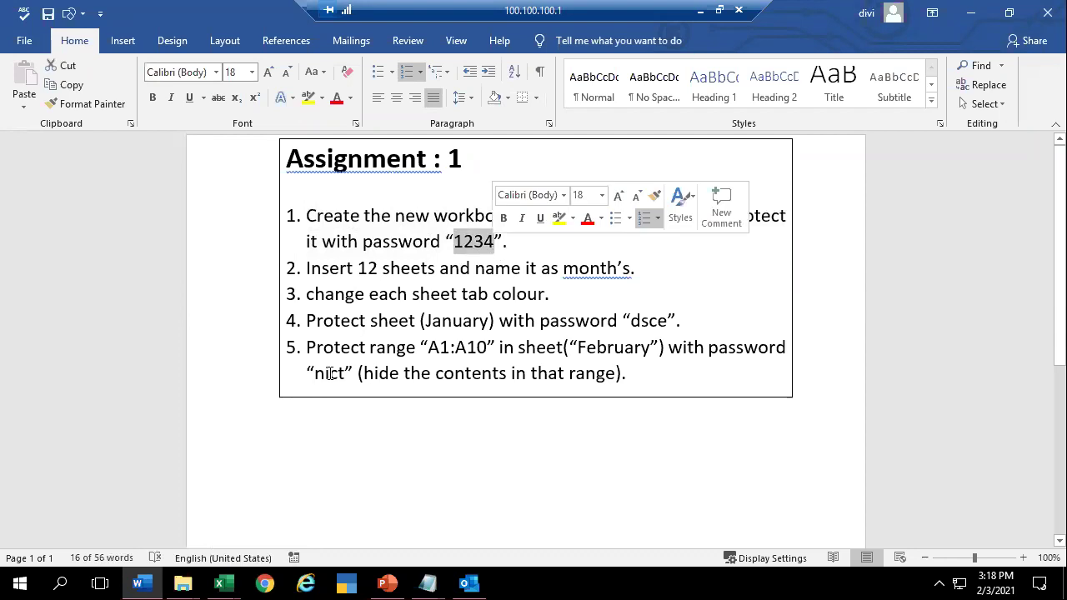
pyautogui.moveTo(307, 320); pyautogui.dragTo(416, 322)
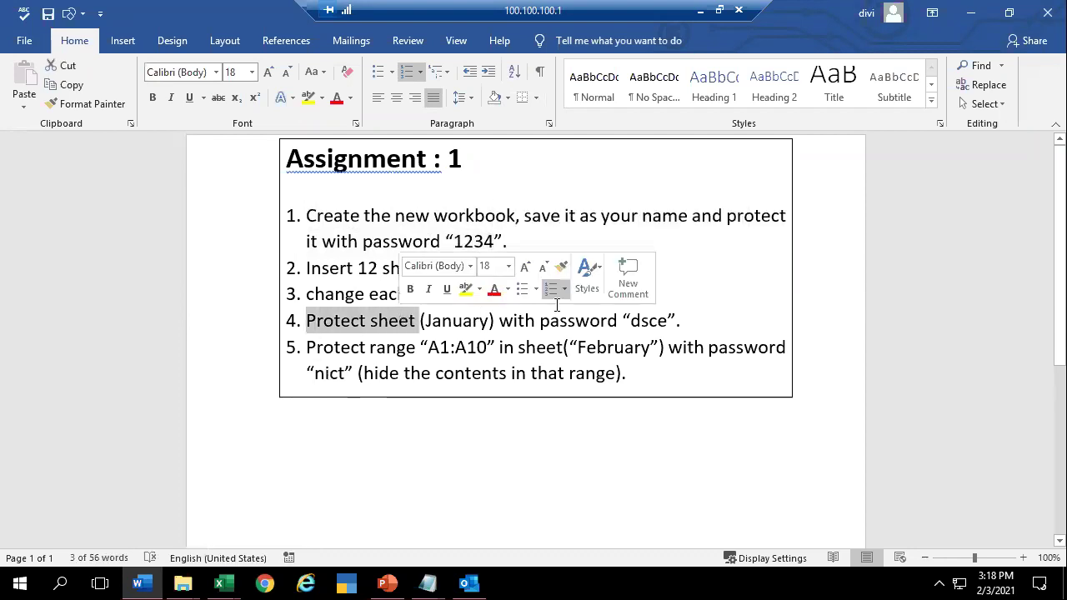
pyautogui.moveTo(640, 320); pyautogui.dragTo(658, 321)
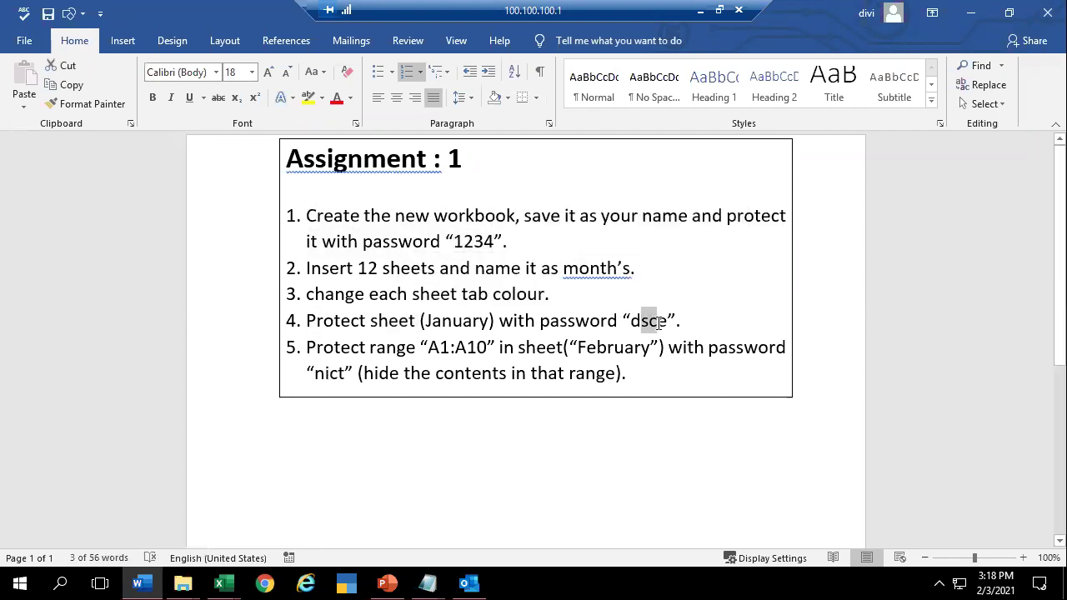
pyautogui.click(298, 354)
pyautogui.press('Tab')
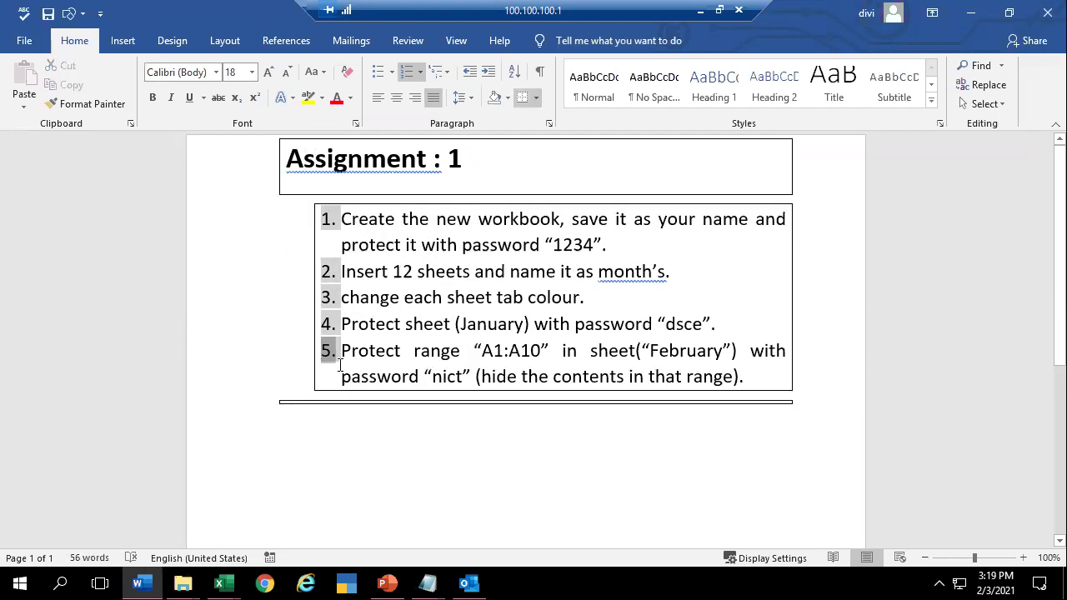
pyautogui.hotkey('ctrl', 'z')
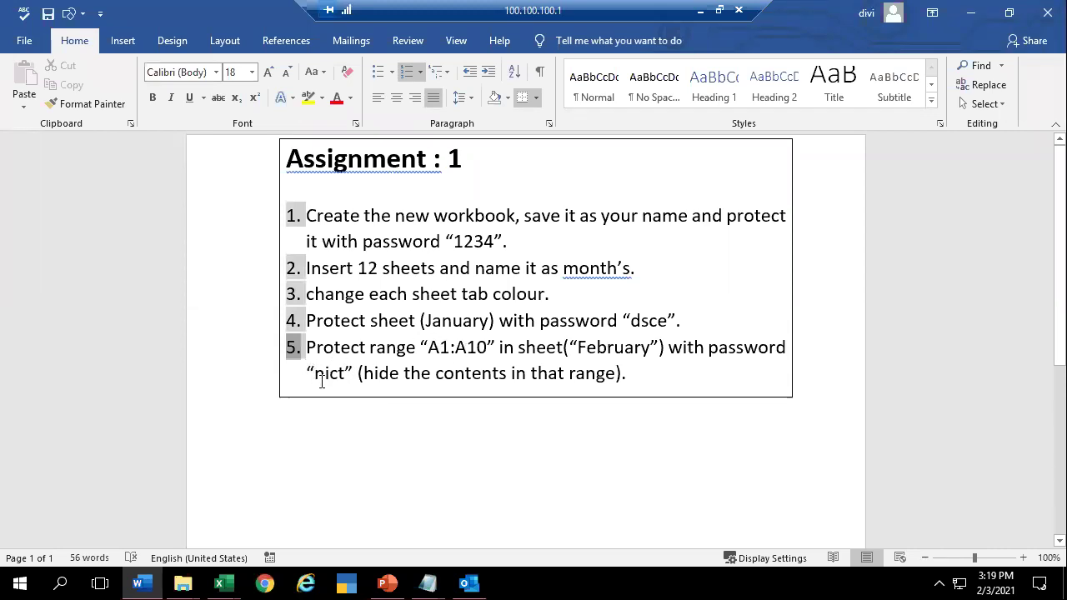
pyautogui.moveTo(314, 377); pyautogui.dragTo(348, 386)
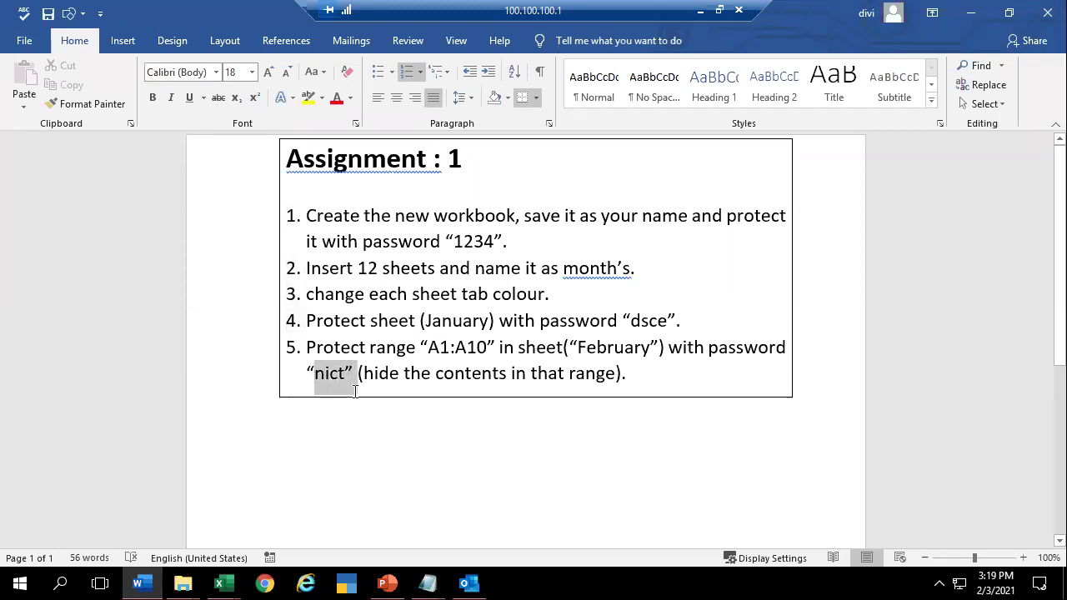
pyautogui.click(352, 445)
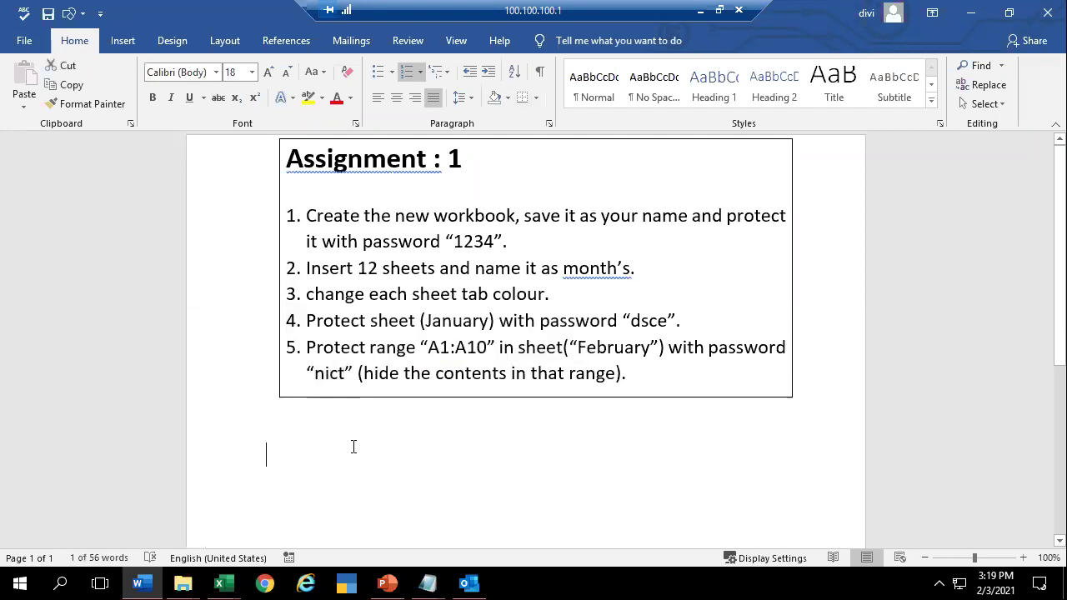
pyautogui.hotkey('alt', 'Tab')
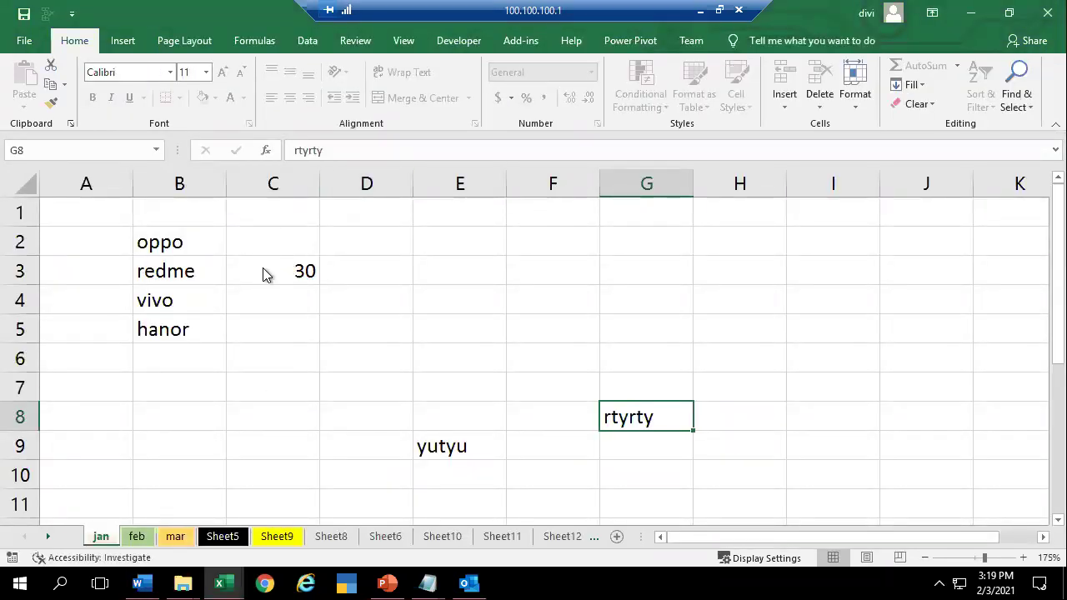
# Return to the Excel workbook, show the feb sheet and select the names in B1:B3
pyautogui.hotkey('alt', 'Tab')
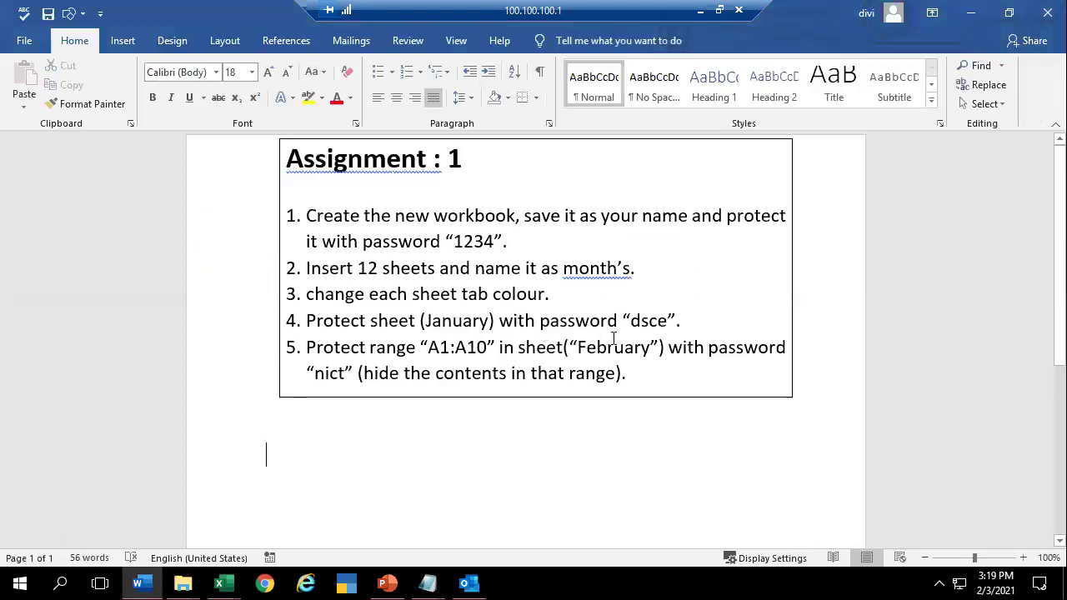
pyautogui.hotkey('alt', 'Tab')
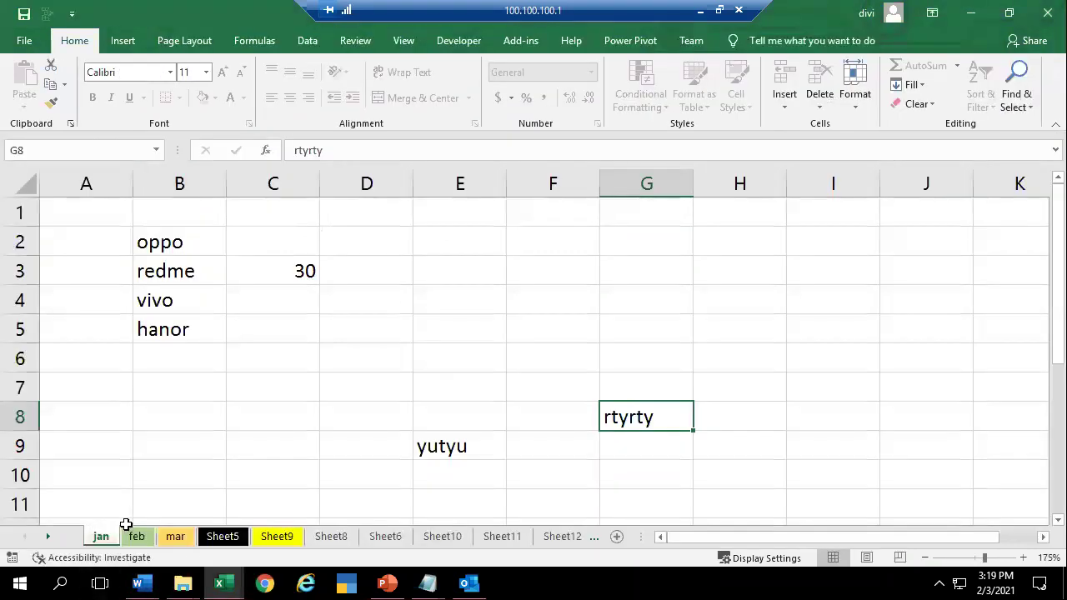
pyautogui.click(137, 539)
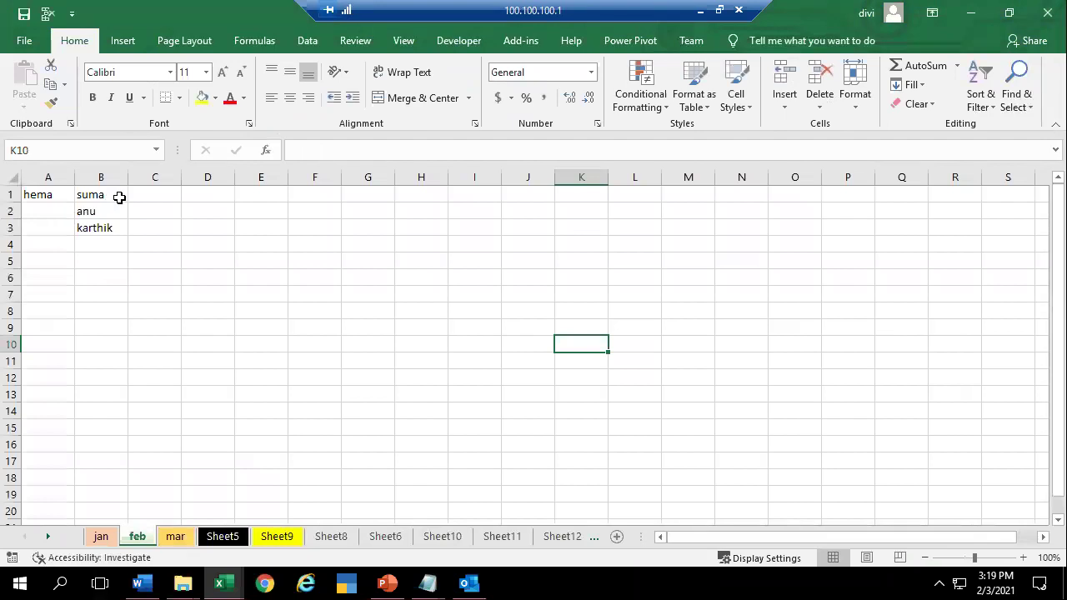
pyautogui.moveTo(100, 200); pyautogui.dragTo(108, 224)
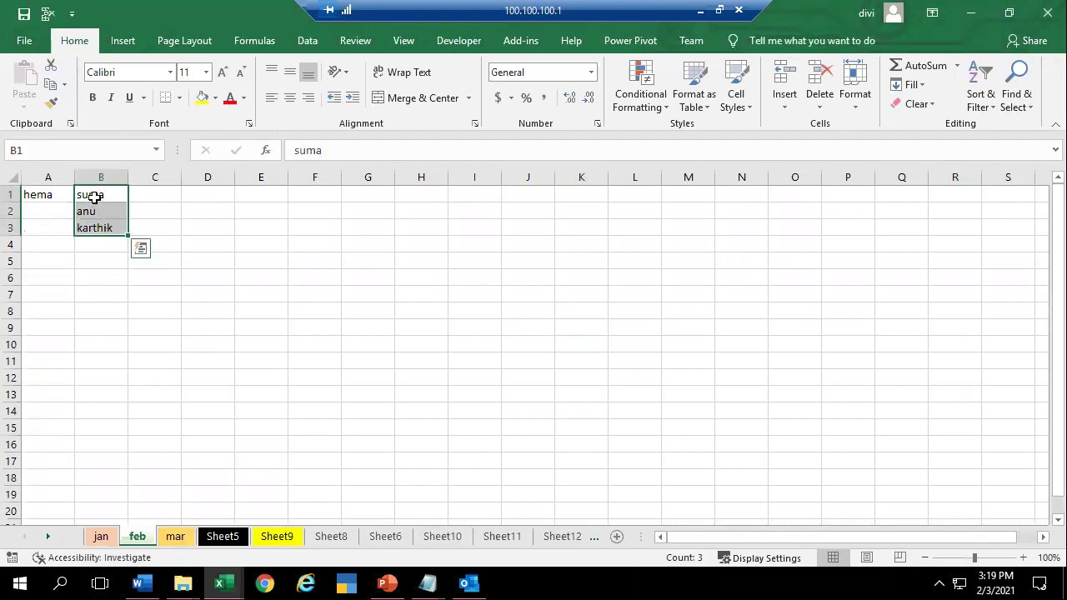
pyautogui.click(92, 196)
pyautogui.moveTo(96, 218); pyautogui.dragTo(99, 225)
pyautogui.click(187, 208)
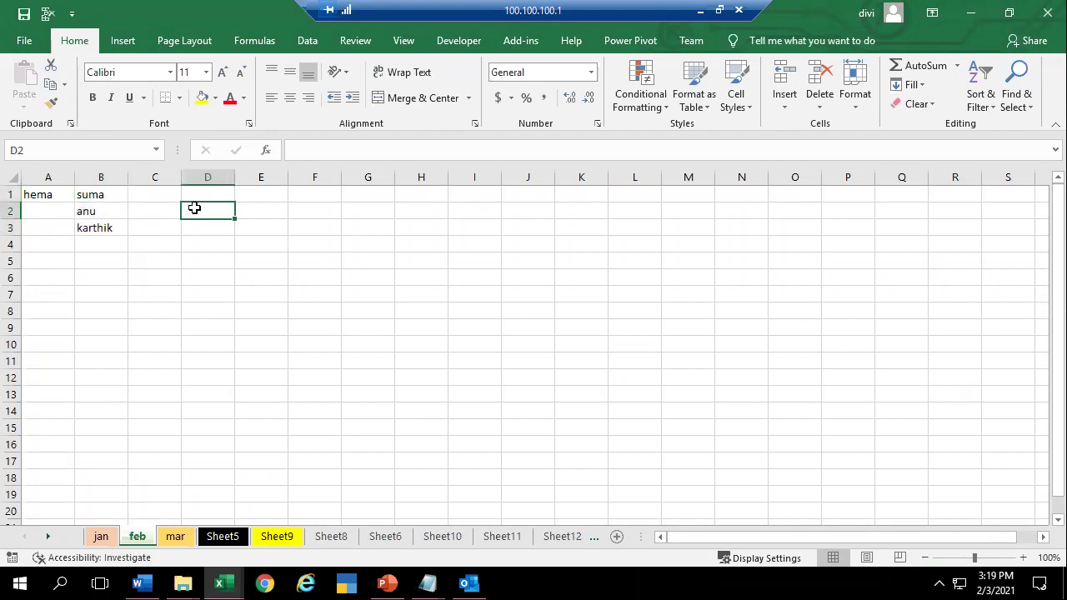
# Select B1:B5 and open its cell options, then dismiss the value list and clear the selection
pyautogui.click(252, 202)
pyautogui.click(205, 219)
pyautogui.click(89, 197)
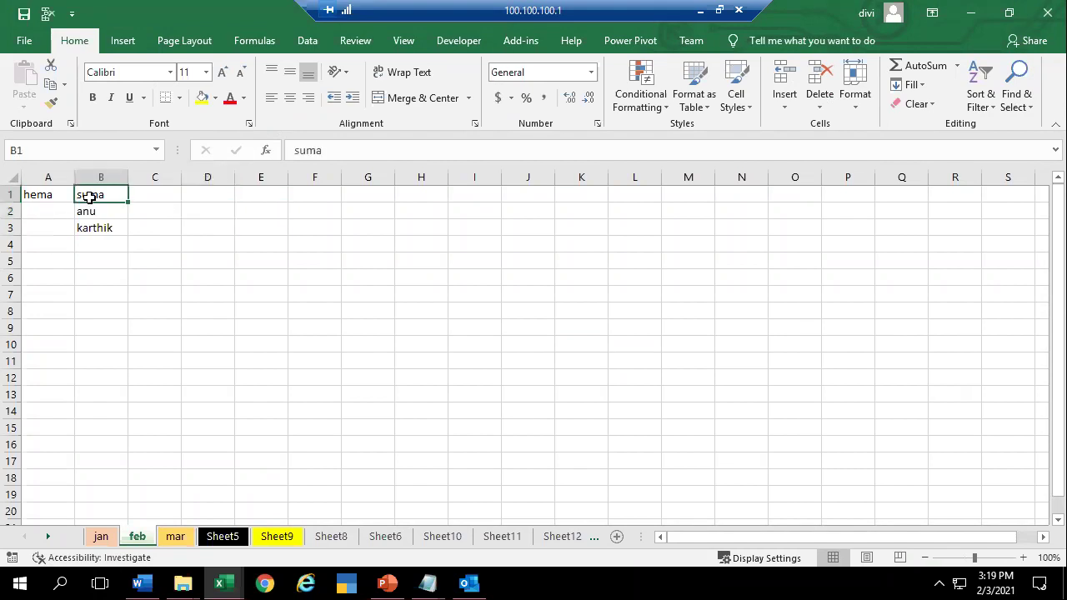
pyautogui.moveTo(89, 196); pyautogui.dragTo(106, 256)
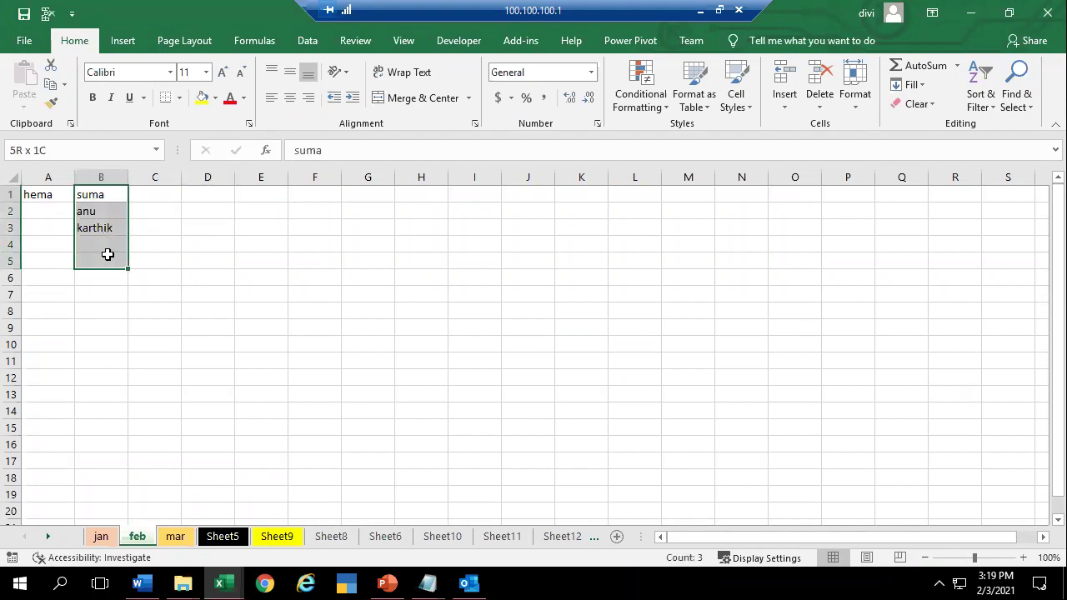
pyautogui.moveTo(106, 256); pyautogui.dragTo(106, 255)
pyautogui.rightClick(106, 256)
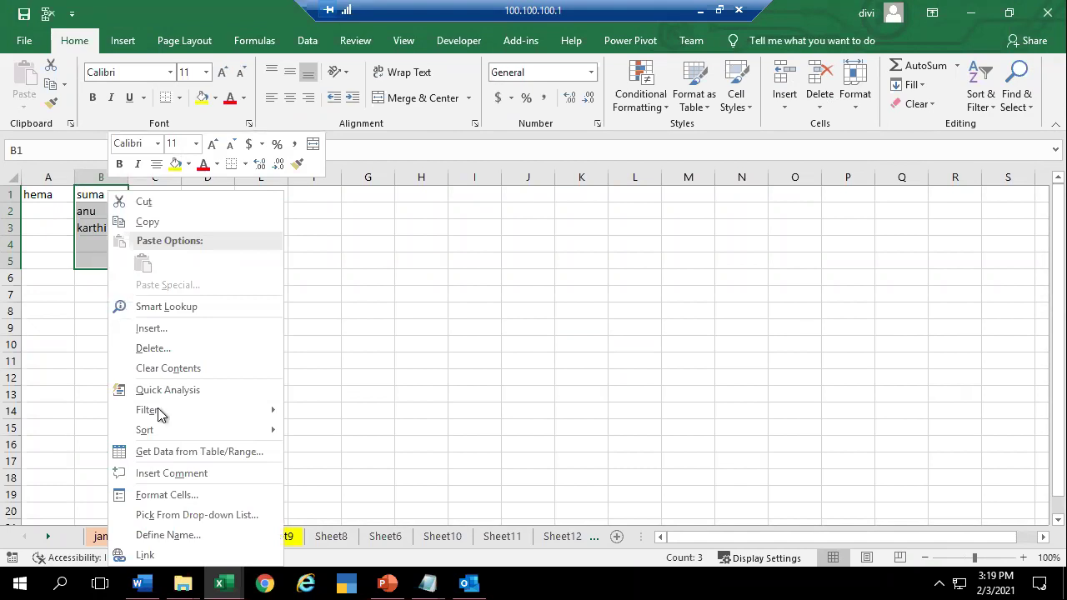
pyautogui.moveTo(163, 430)
pyautogui.click(169, 513)
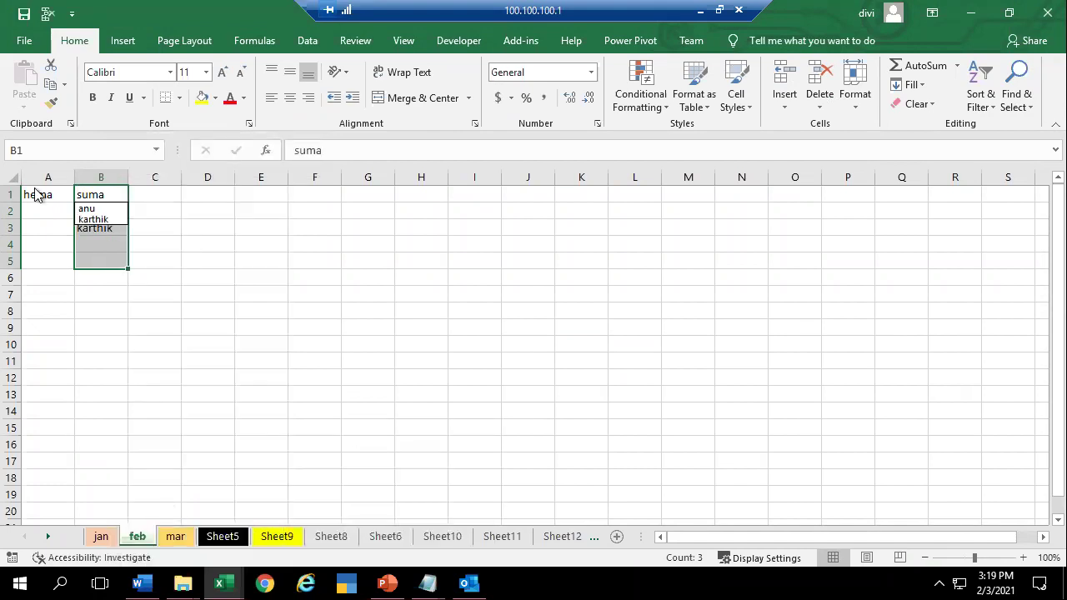
pyautogui.press('Escape')
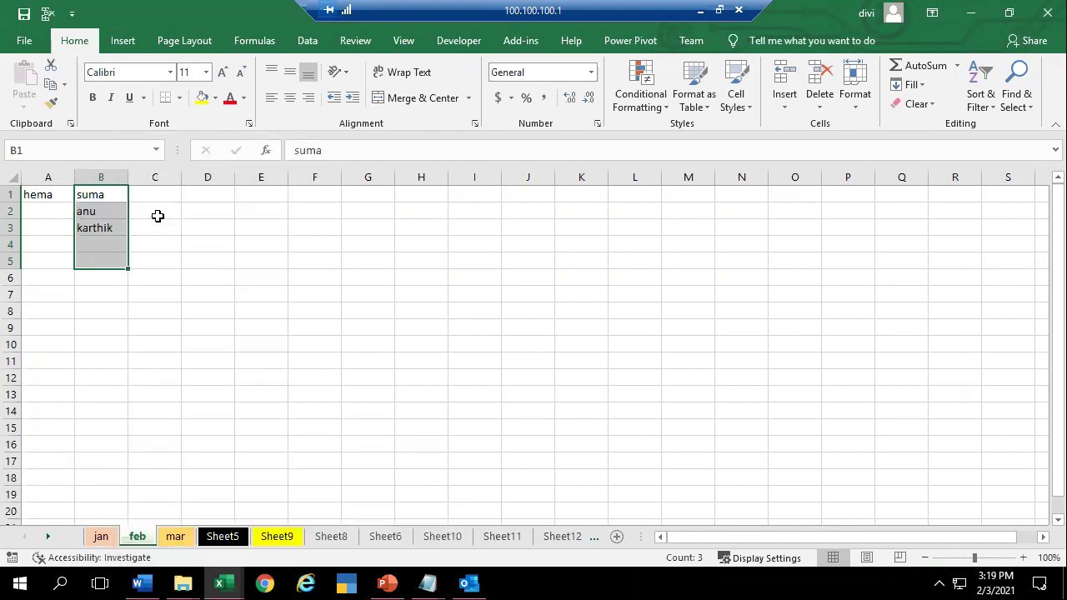
pyautogui.click(257, 254)
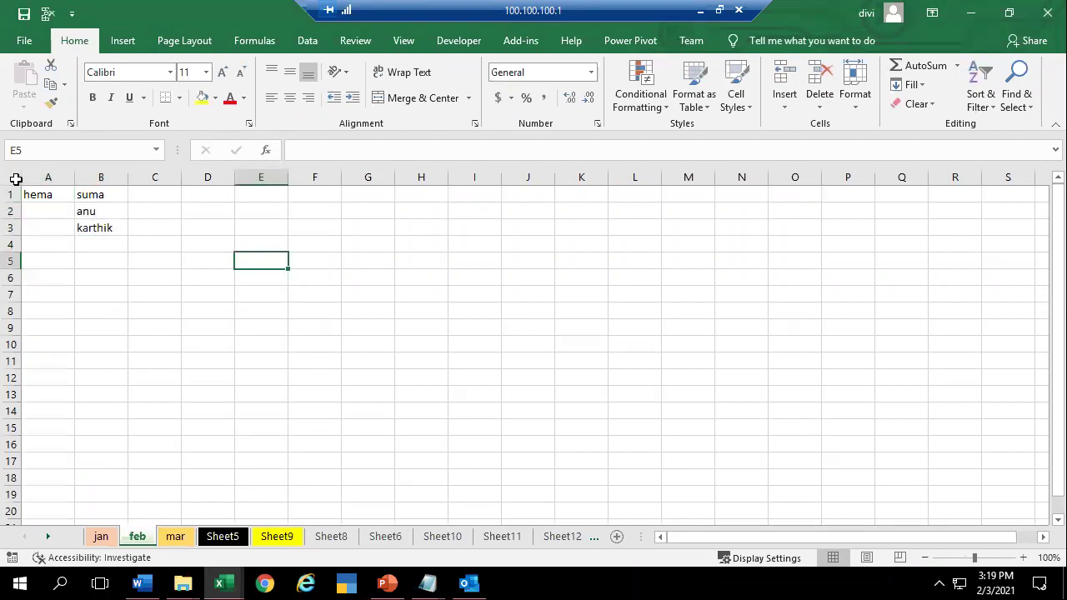
# Unlock every cell on the feb sheet in Format Cells > Protection
pyautogui.click(15, 179)
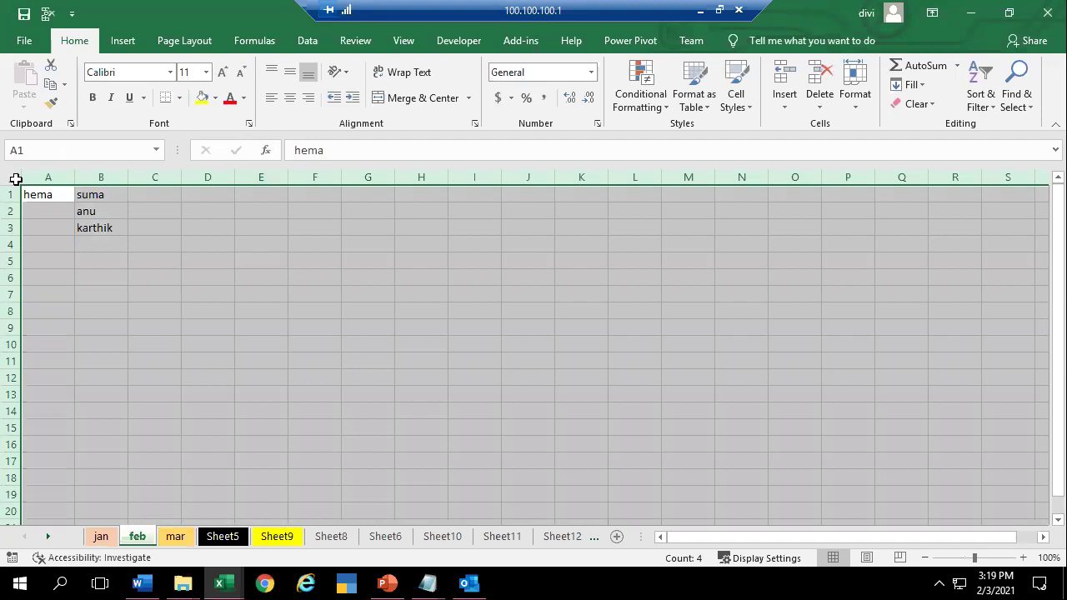
pyautogui.rightClick(15, 179)
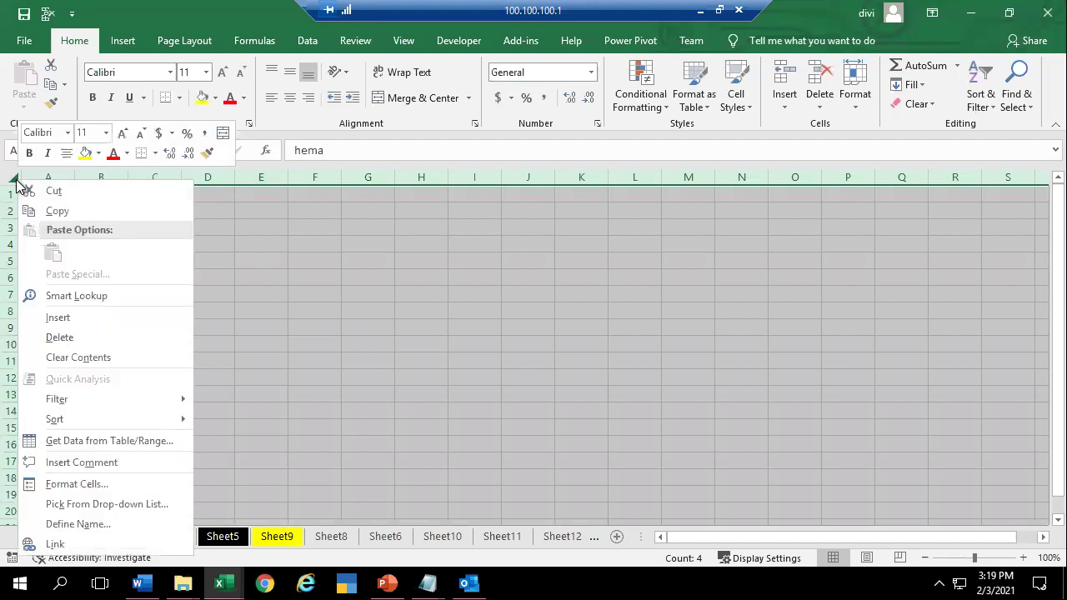
pyautogui.click(75, 485)
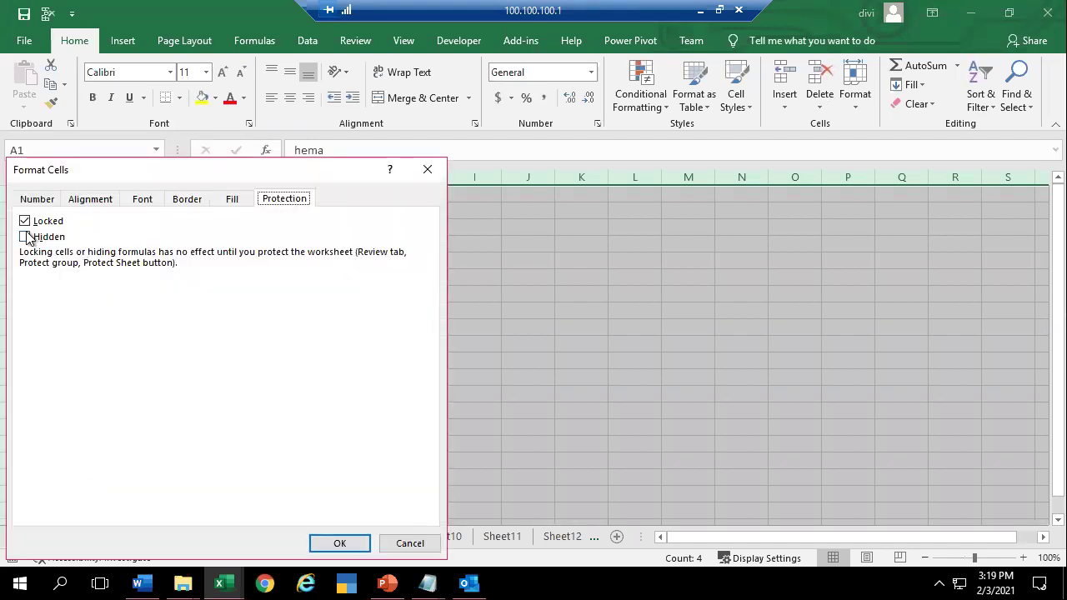
pyautogui.click(25, 222)
pyautogui.click(338, 542)
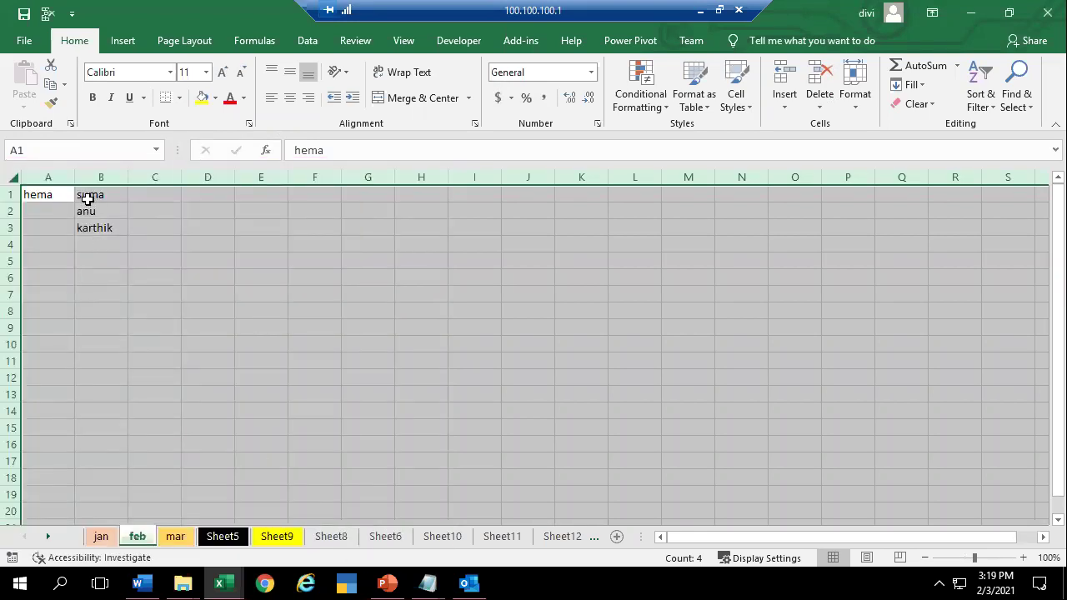
# Set cells B1:B4 to both Locked and Hidden
pyautogui.moveTo(88, 194); pyautogui.dragTo(97, 244)
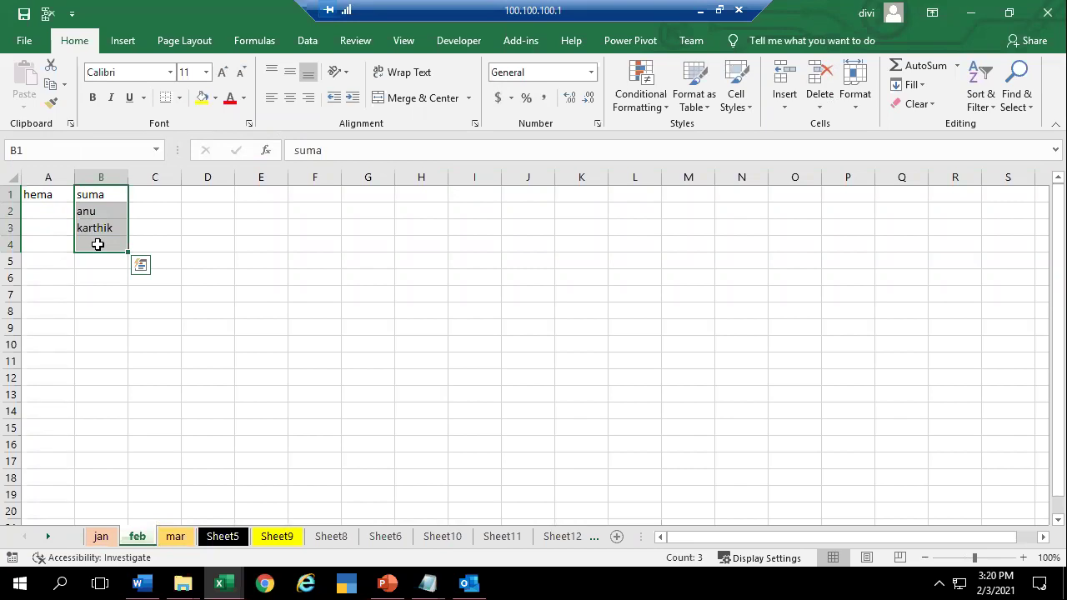
pyautogui.rightClick(98, 244)
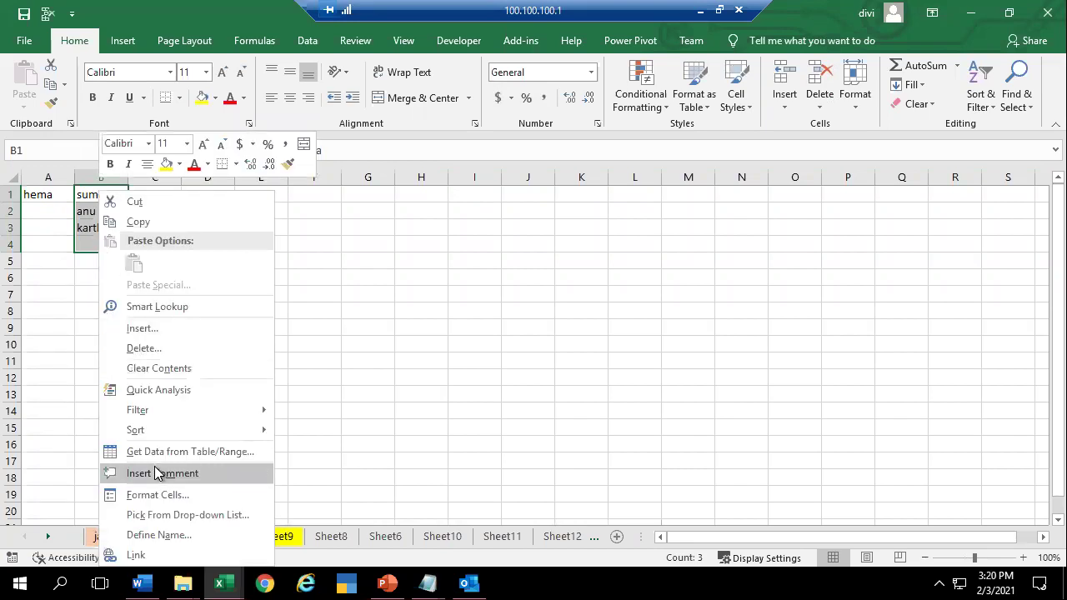
pyautogui.click(158, 494)
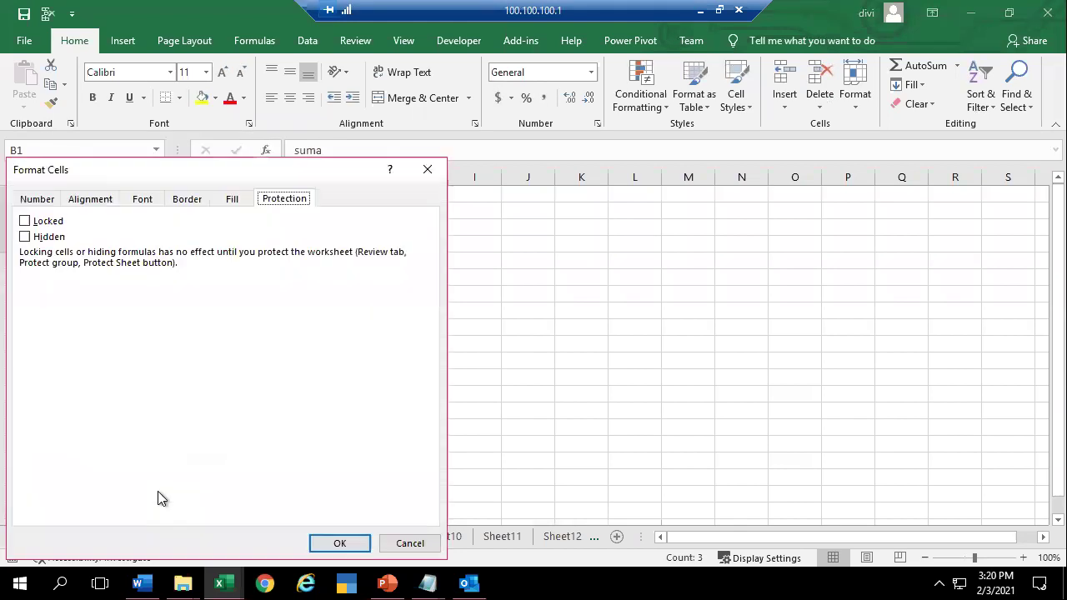
pyautogui.click(25, 221)
pyautogui.click(326, 543)
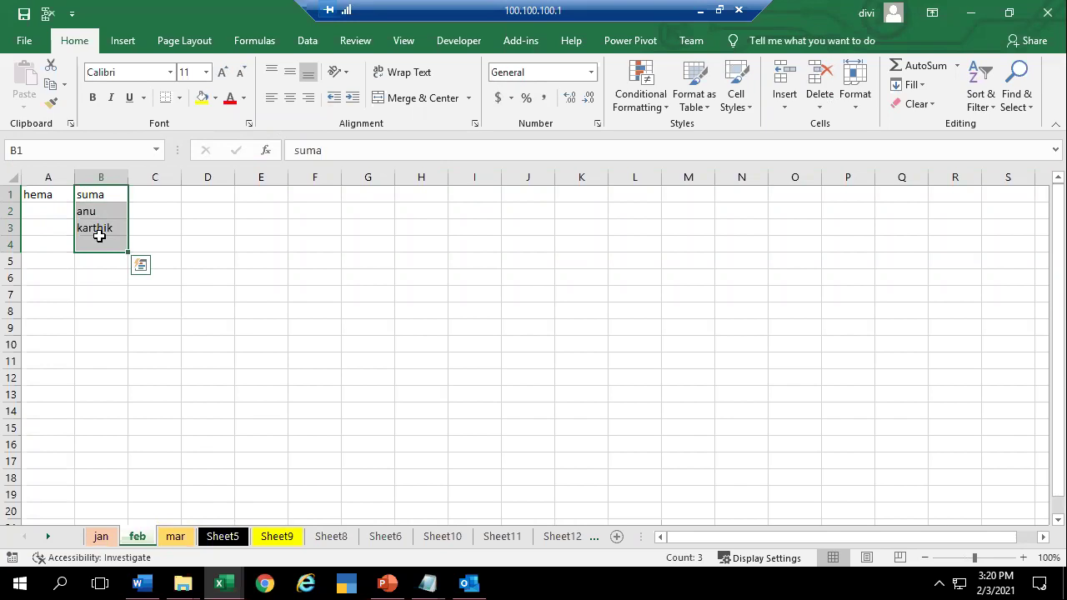
pyautogui.rightClick(99, 235)
pyautogui.click(197, 494)
pyautogui.click(24, 237)
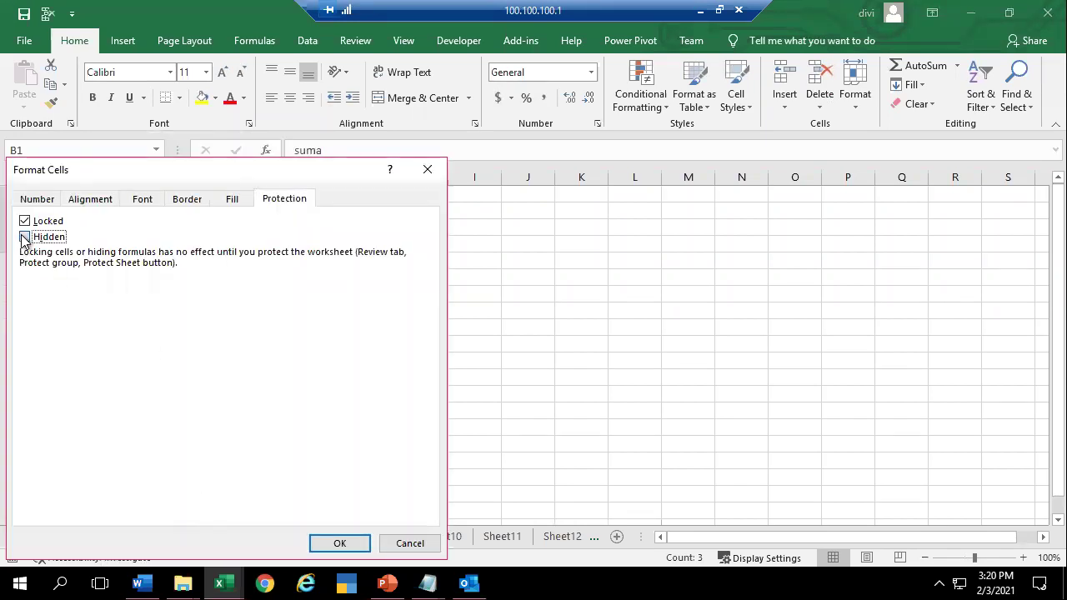
pyautogui.click(313, 543)
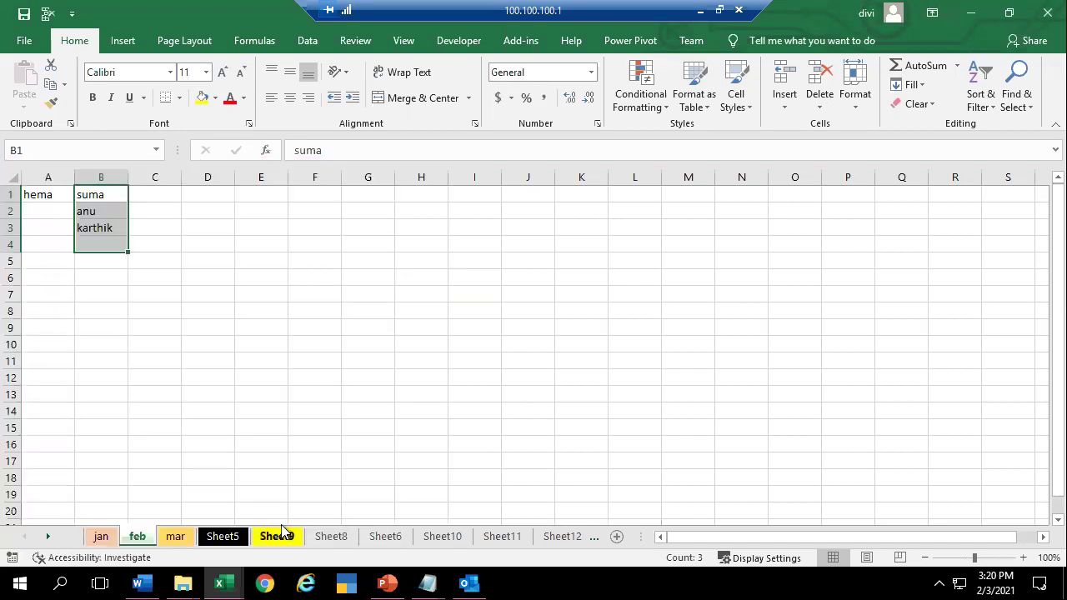
# Protect the feb sheet from its tab menu with a confirmed password, then select cell B12
pyautogui.rightClick(140, 540)
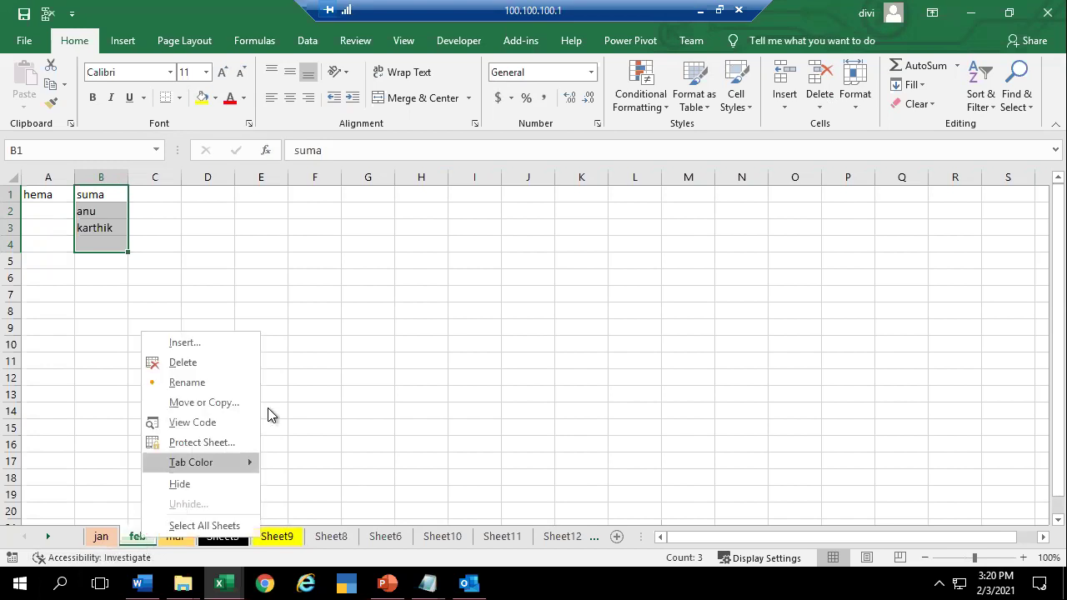
pyautogui.click(214, 446)
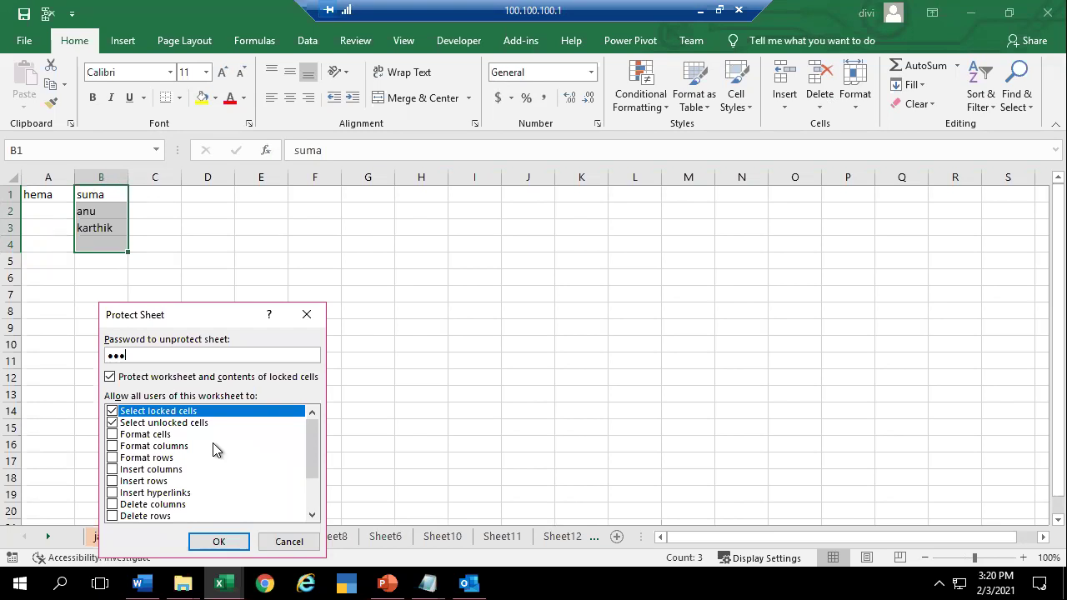
pyautogui.press('Return')
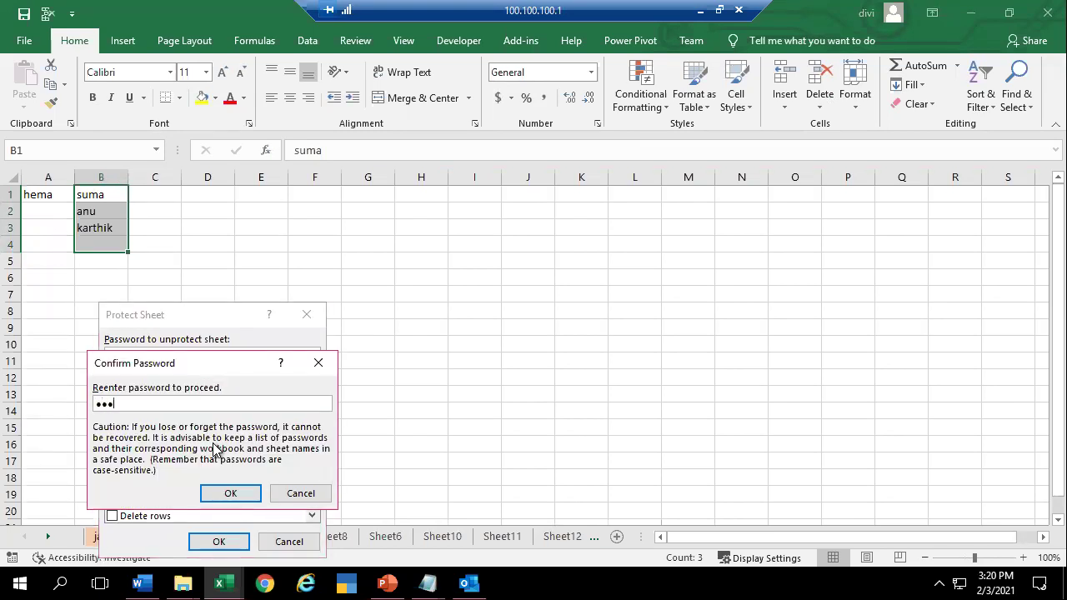
pyautogui.press('Return')
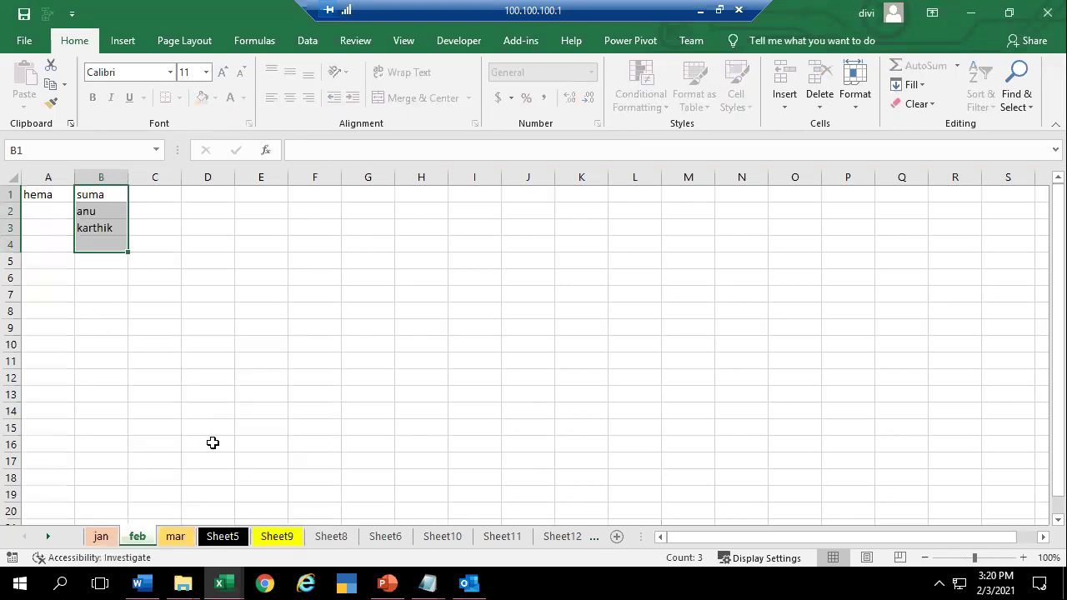
pyautogui.click(102, 377)
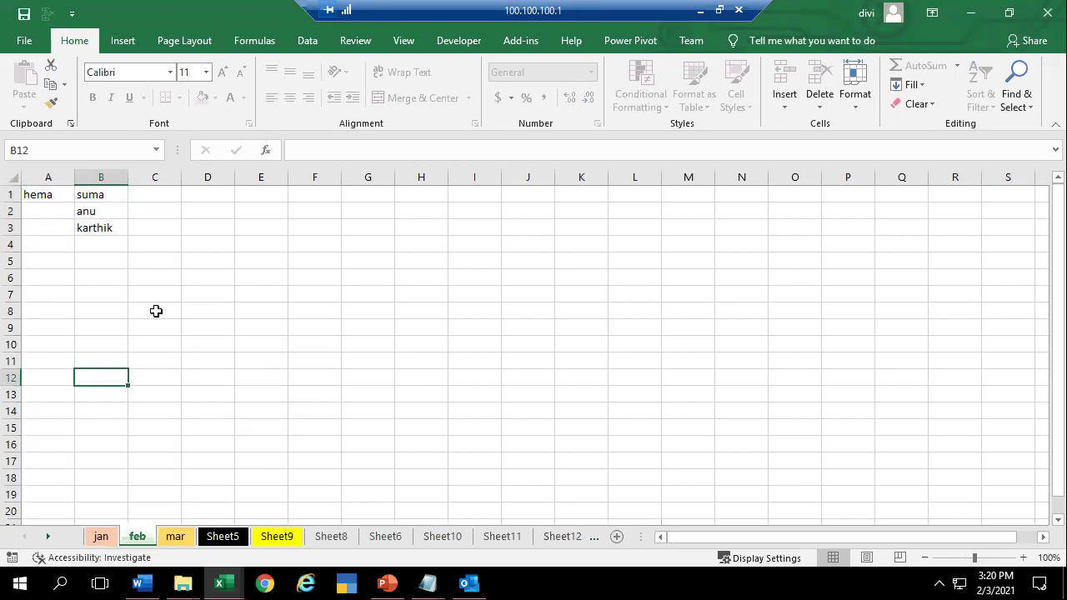
# Type a row of periods in B12, discard the entry, and minimize Excel
pyautogui.write('..............................................')
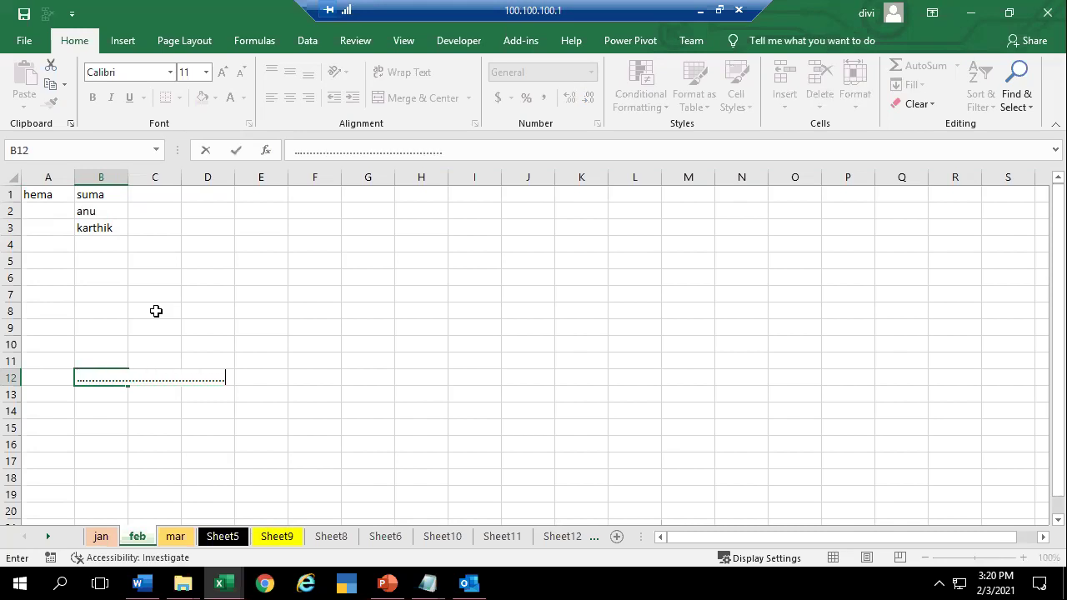
pyautogui.press('BackSpace')
pyautogui.press('BackSpace')
pyautogui.press('BackSpace')
pyautogui.press('BackSpace')
pyautogui.press('BackSpace')
pyautogui.press('BackSpace')
pyautogui.press('Escape')
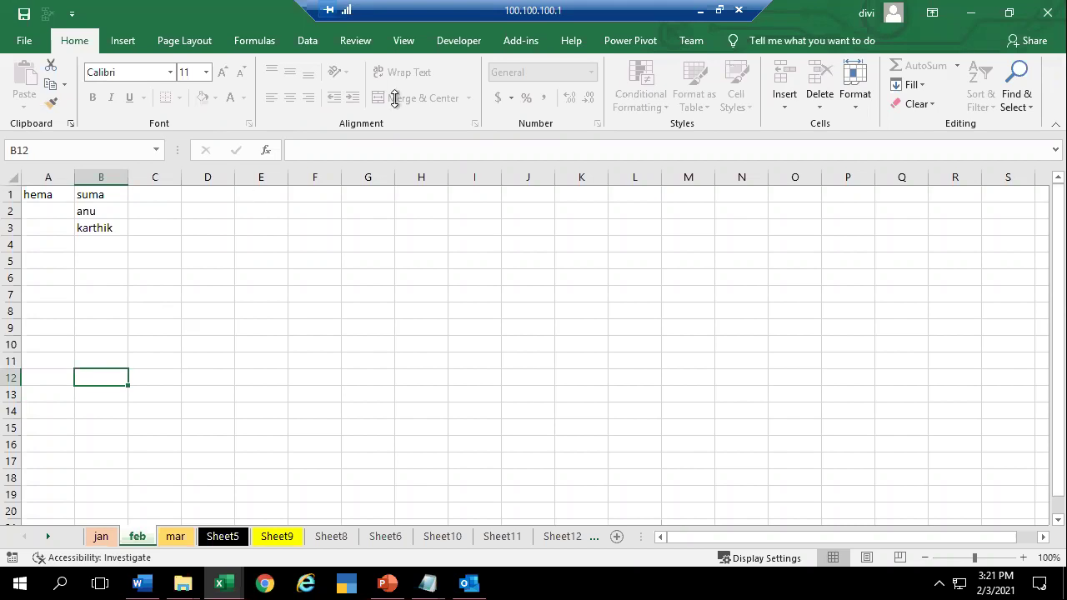
pyautogui.click(971, 13)
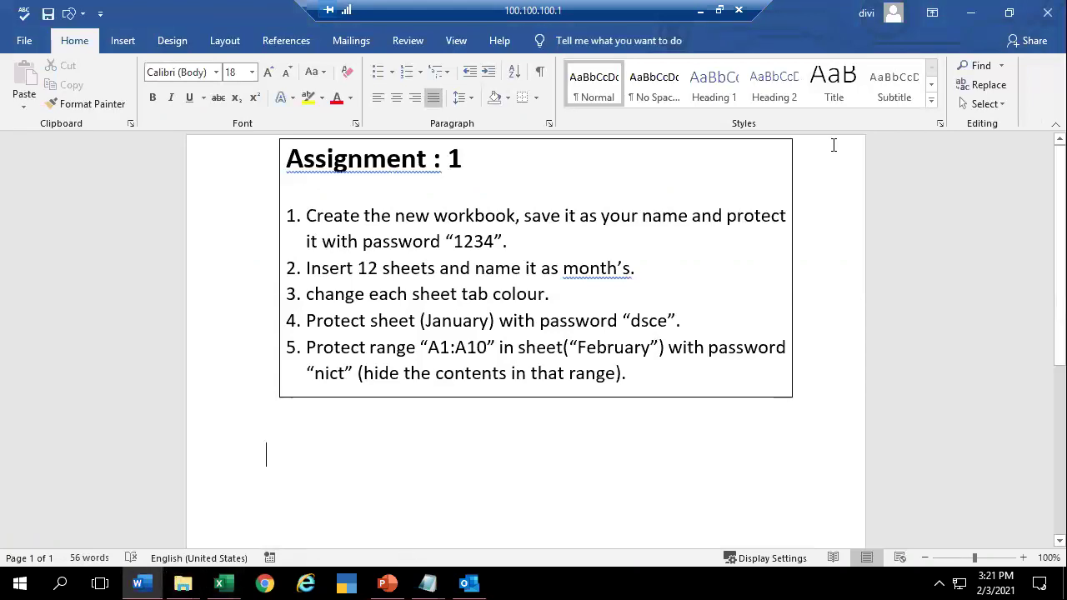
# Minimize the Word assignment and the blank Excel workbook to reveal File Explorer
pyautogui.click(971, 13)
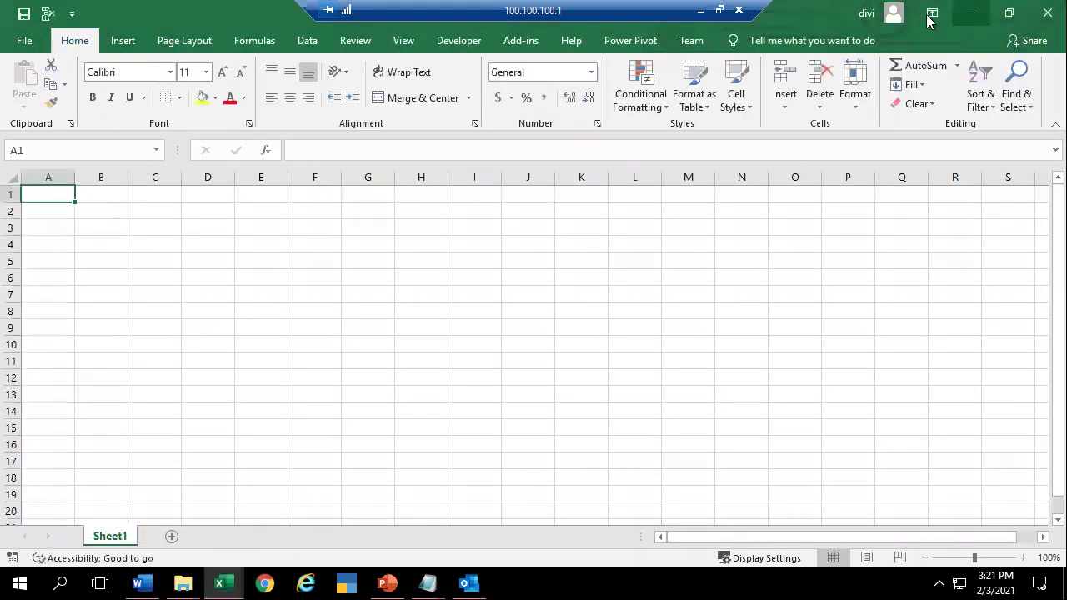
pyautogui.click(976, 11)
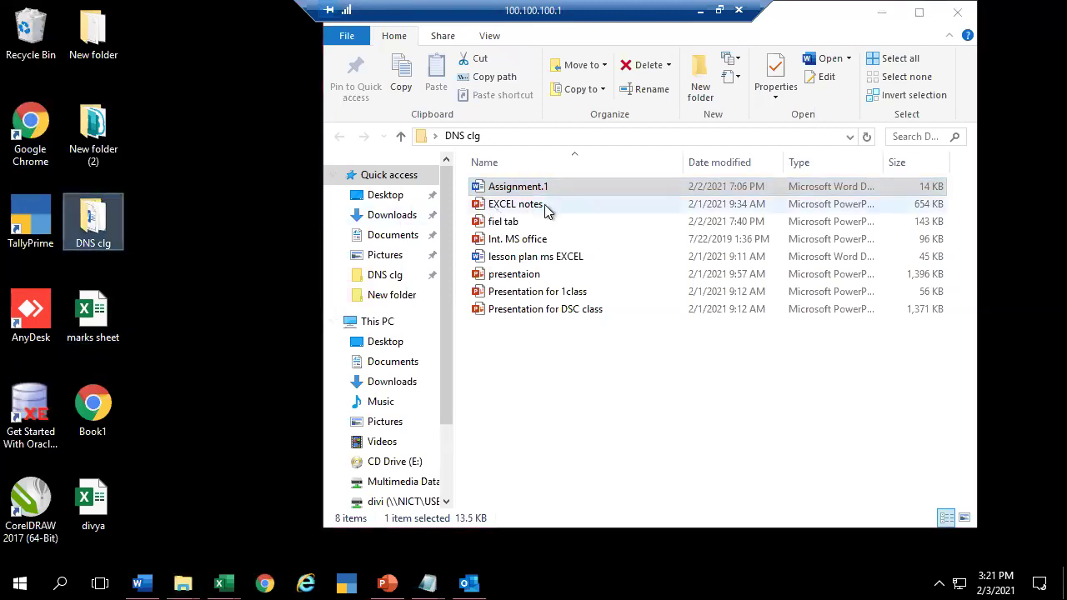
# Open the fiel tab presentation and start the slide show from slide 4, Ways of editing cell
pyautogui.doubleClick(506, 222)
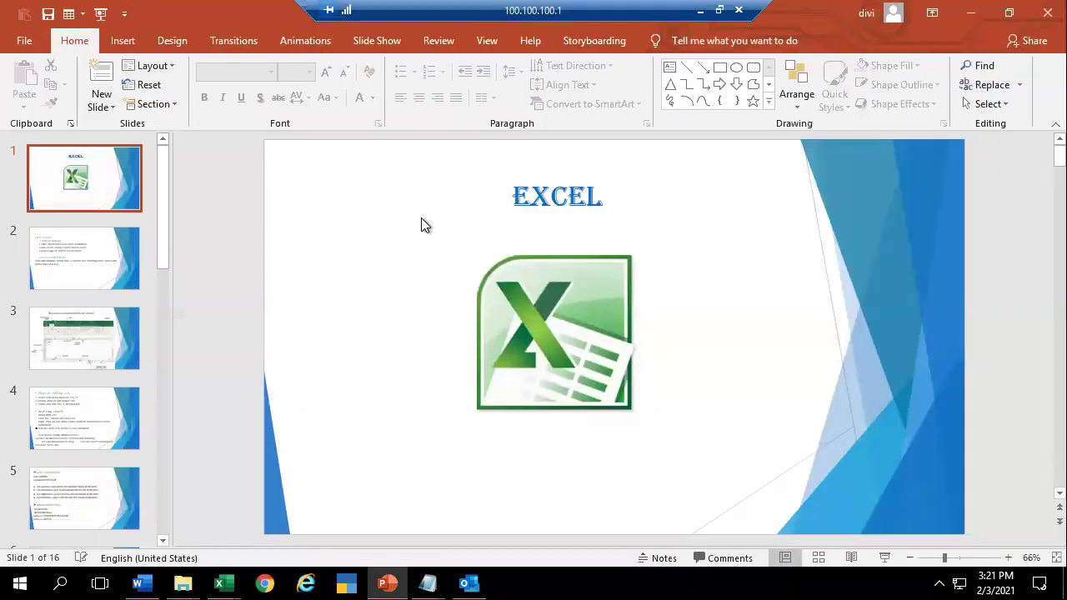
pyautogui.click(74, 262)
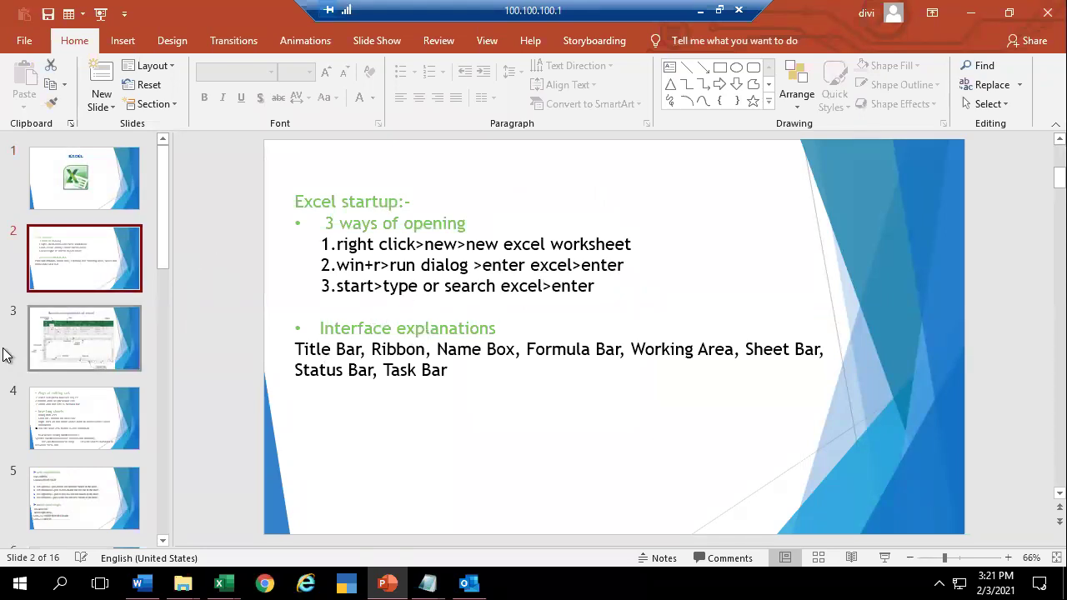
pyautogui.click(117, 332)
pyautogui.click(104, 416)
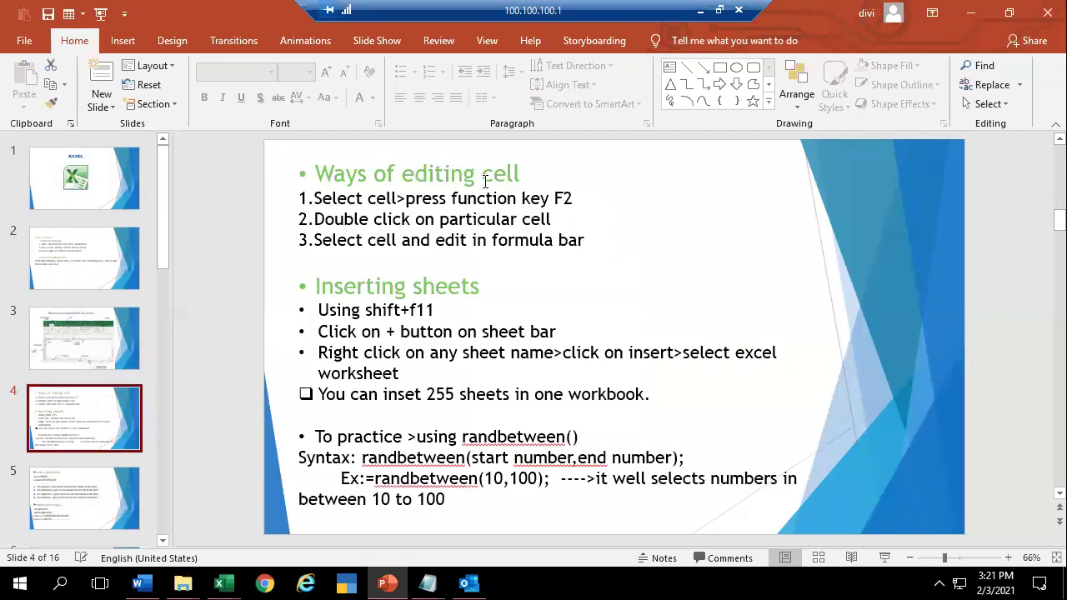
pyautogui.moveTo(337, 180); pyautogui.dragTo(422, 260)
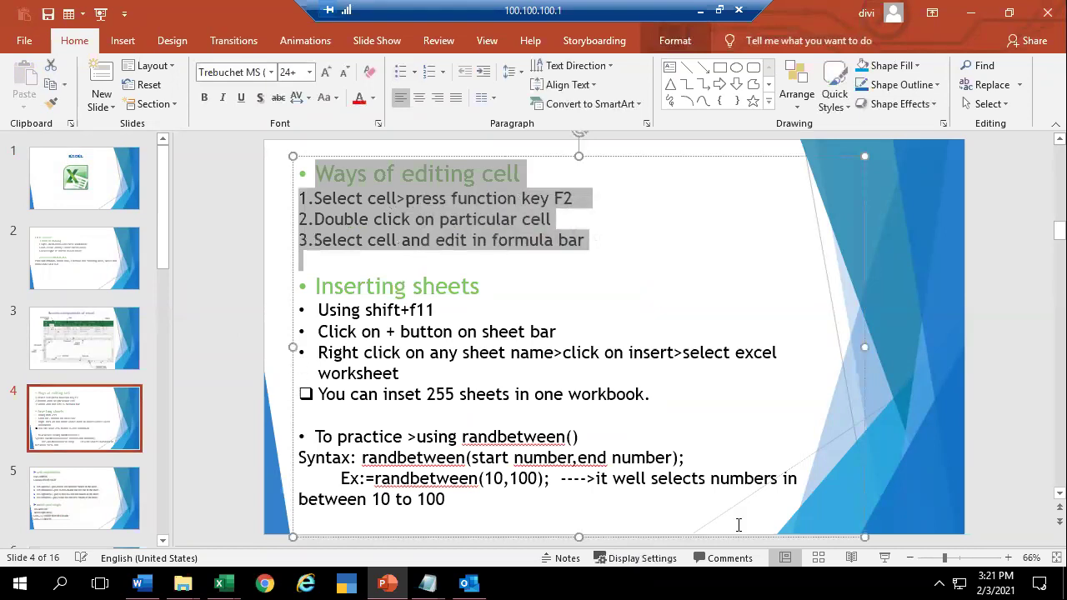
pyautogui.hotkey('shift', 'F5')
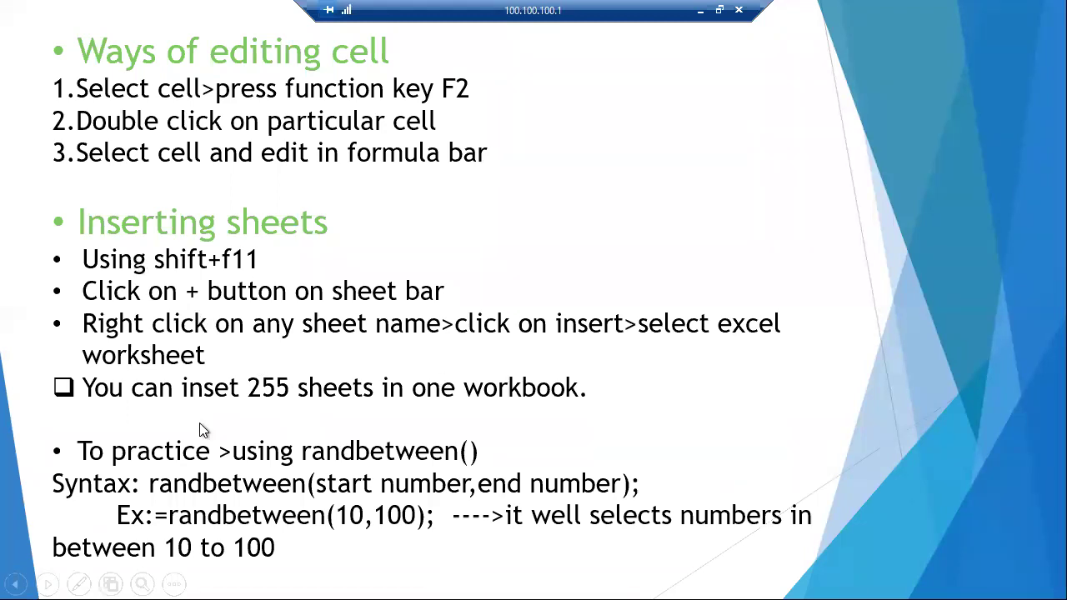
# Advance through the cells, selection, File tab, encryption and protection slides to the show's end
pyautogui.click(339, 379)
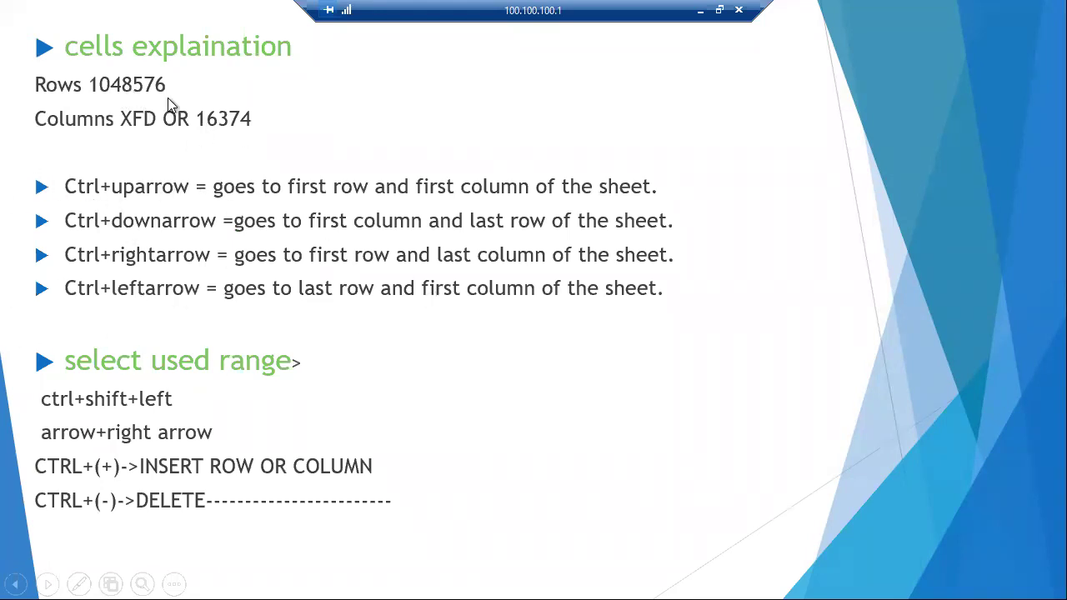
pyautogui.click(232, 296)
pyautogui.click(230, 292)
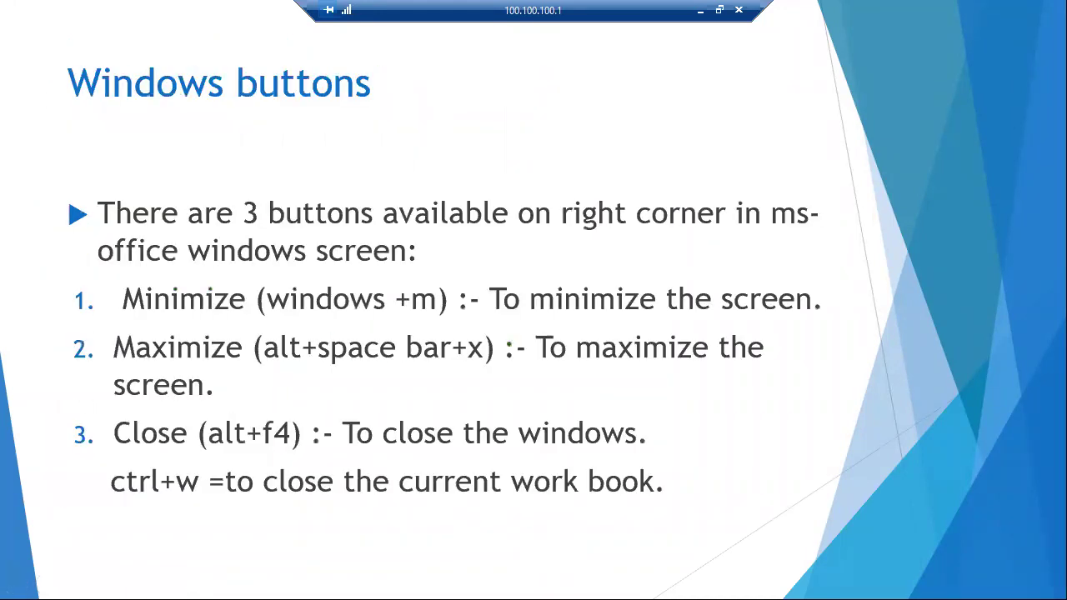
pyautogui.press('Right')
pyautogui.press('Left')
pyautogui.press('Right')
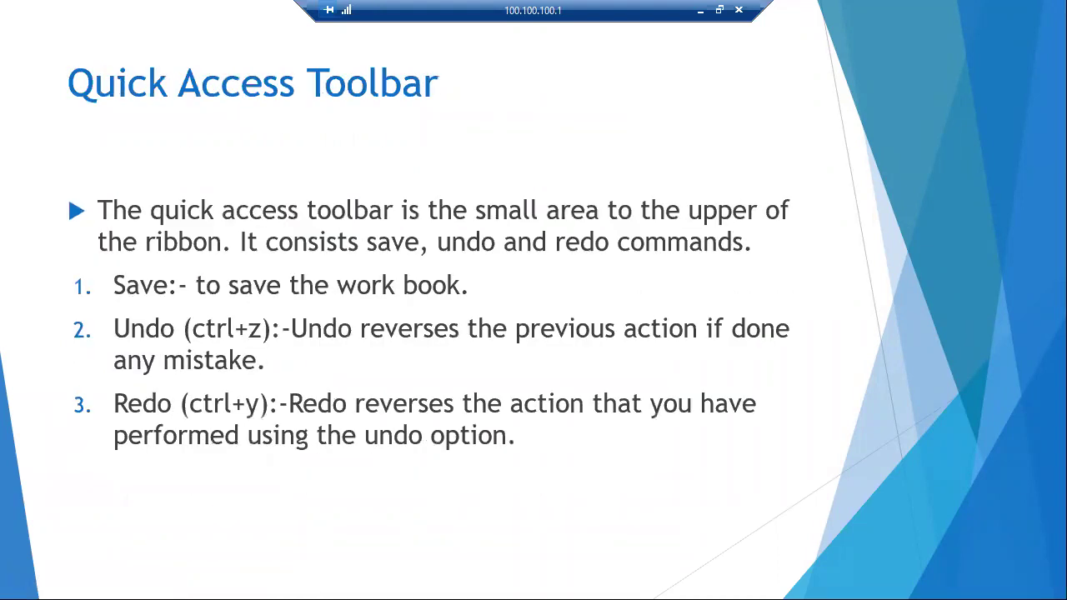
pyautogui.press('Right')
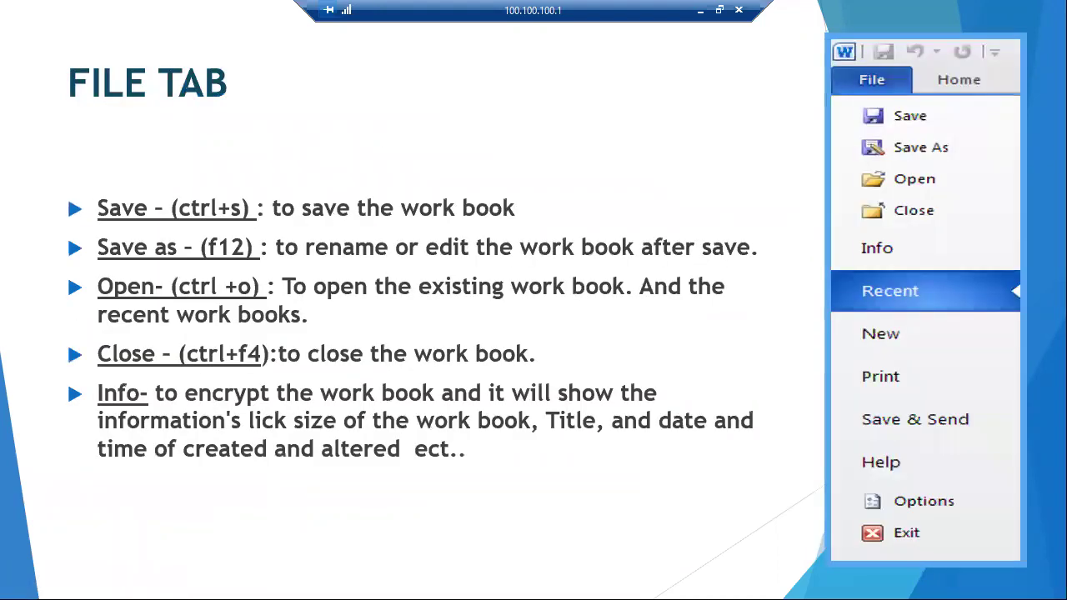
pyautogui.press('Right')
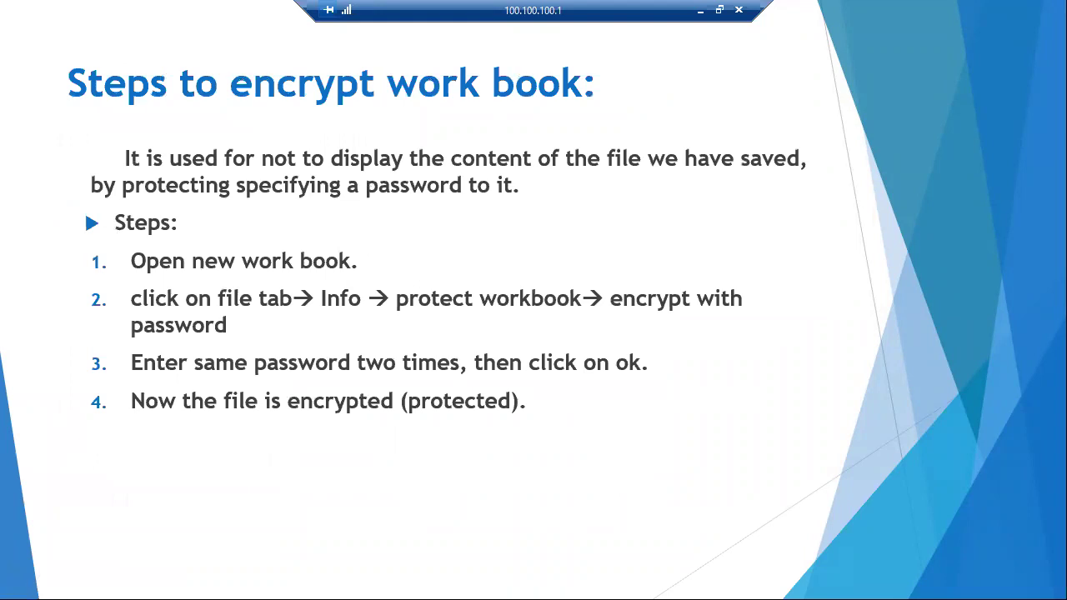
pyautogui.press('Right')
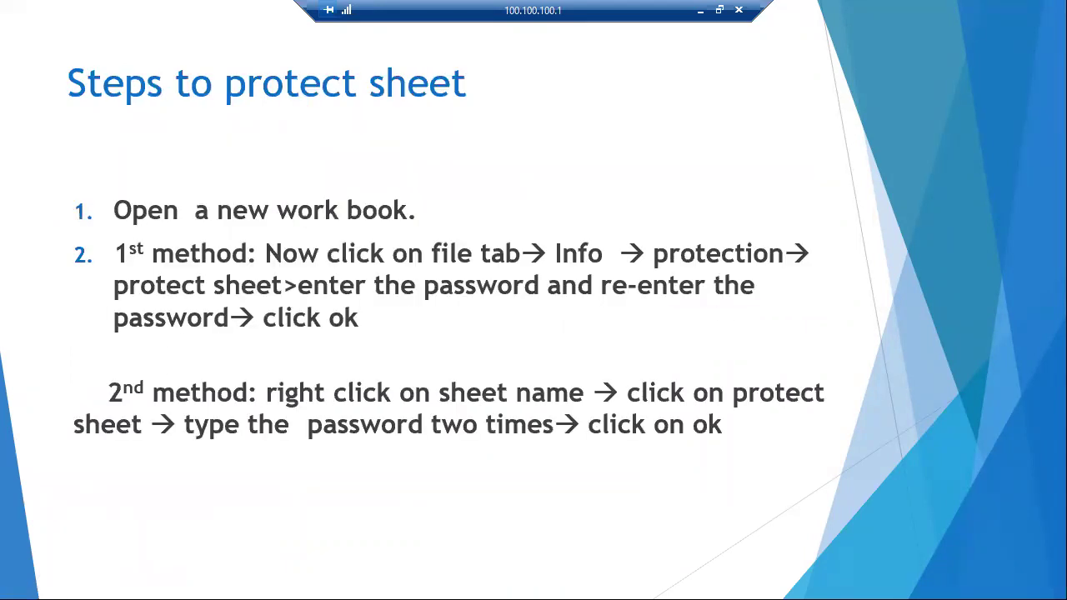
pyautogui.press('Right')
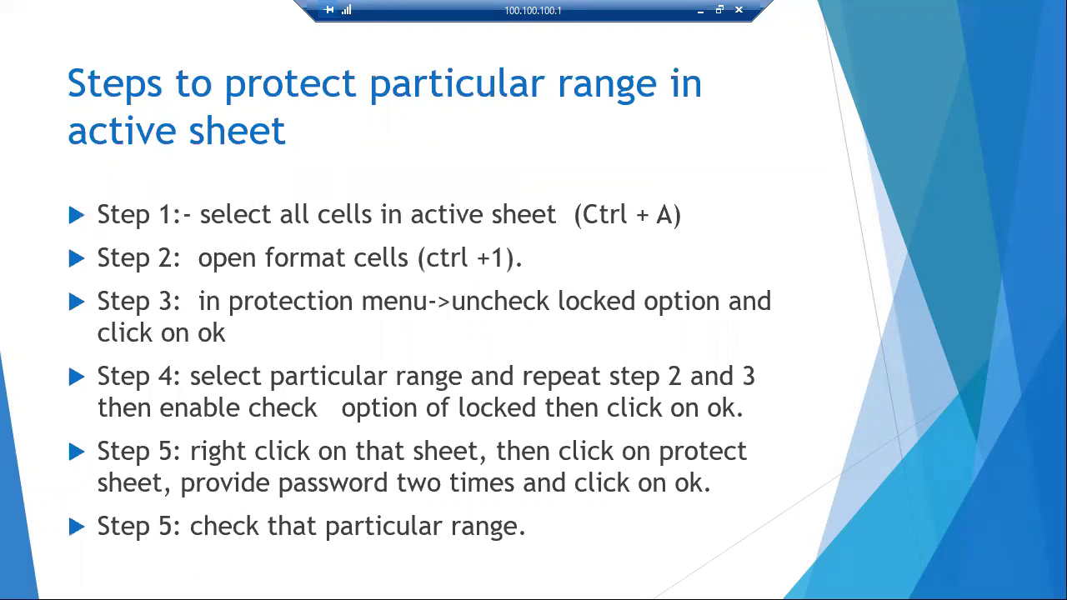
pyautogui.press('Right')
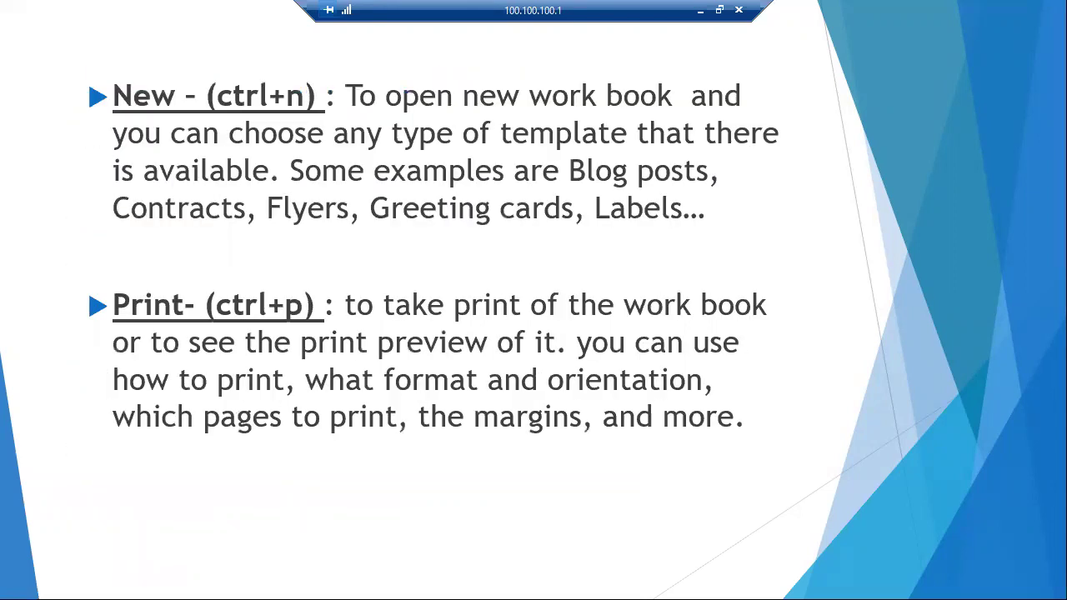
pyautogui.press('Right')
pyautogui.press('Right')
pyautogui.press('Right')
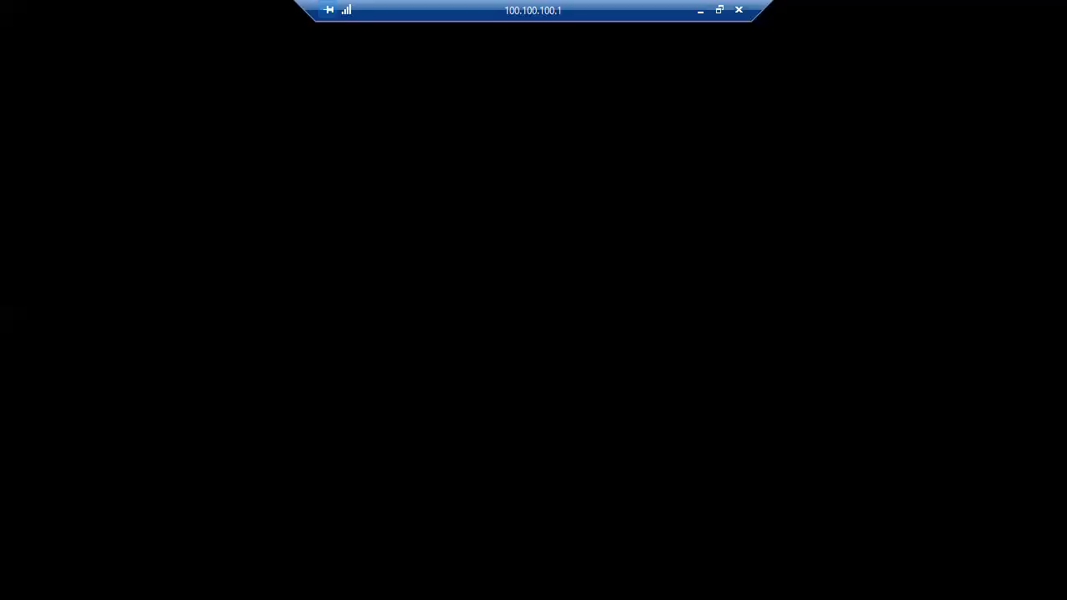
pyautogui.press('Right')
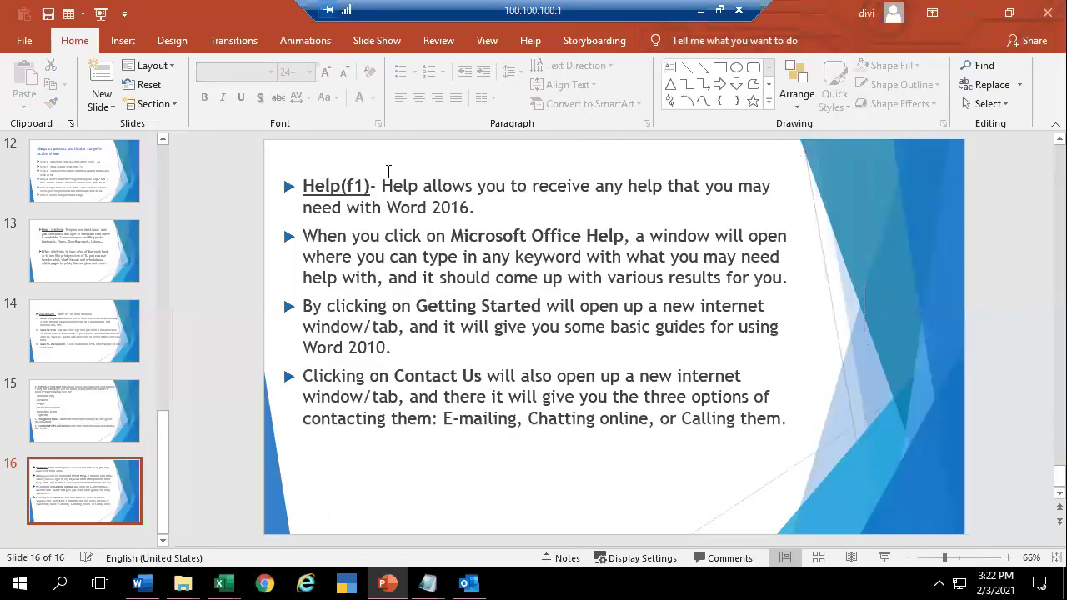
# Minimize PowerPoint, bring forward the Excel workbook with the apl marks sheet, and select cell I6
pyautogui.click(979, 11)
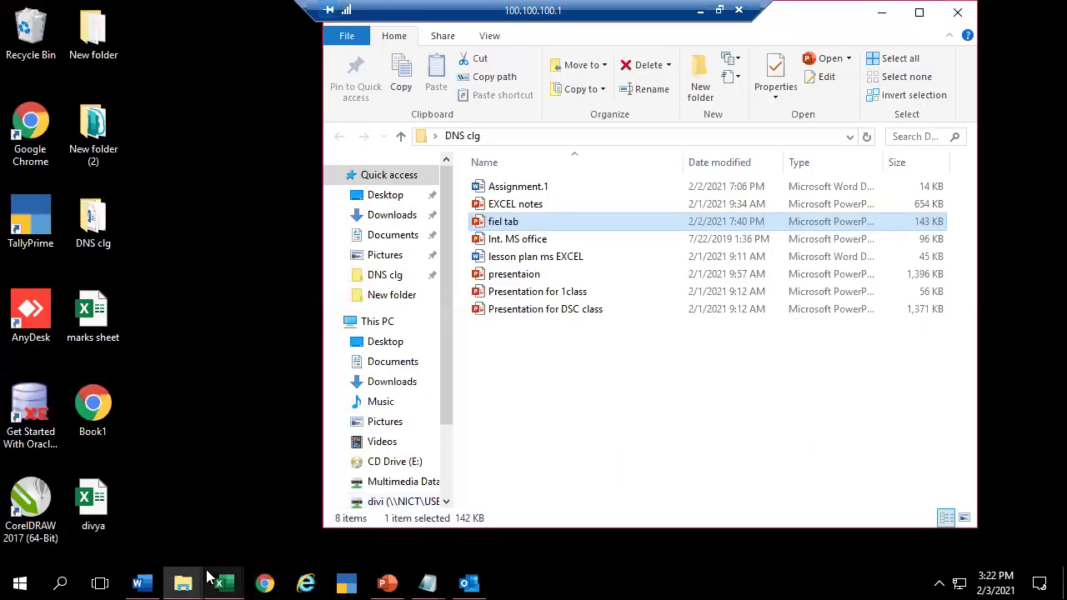
pyautogui.moveTo(225, 576)
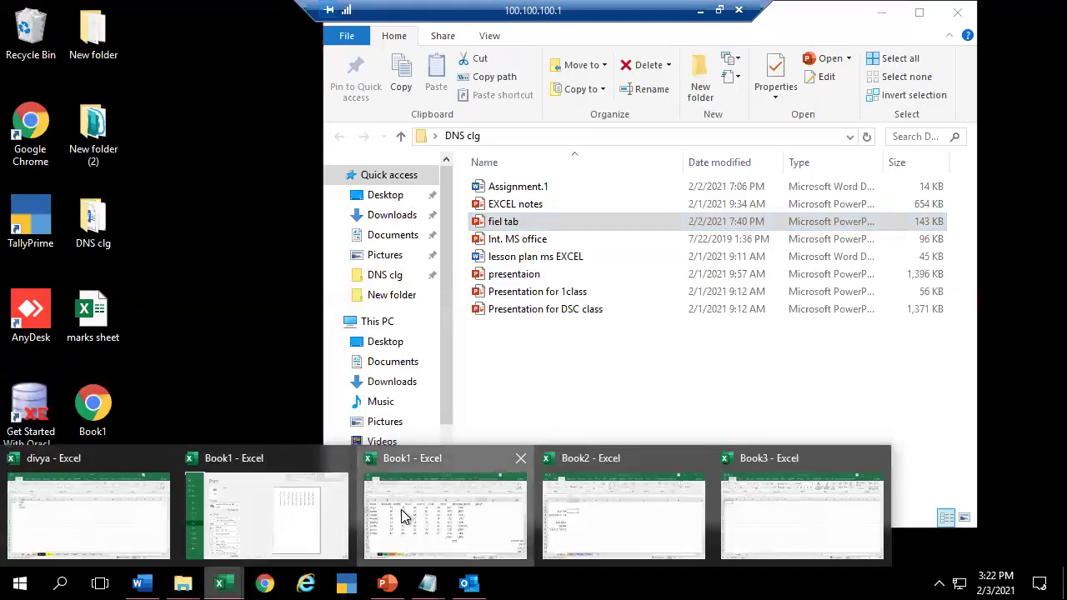
pyautogui.click(404, 508)
pyautogui.click(721, 323)
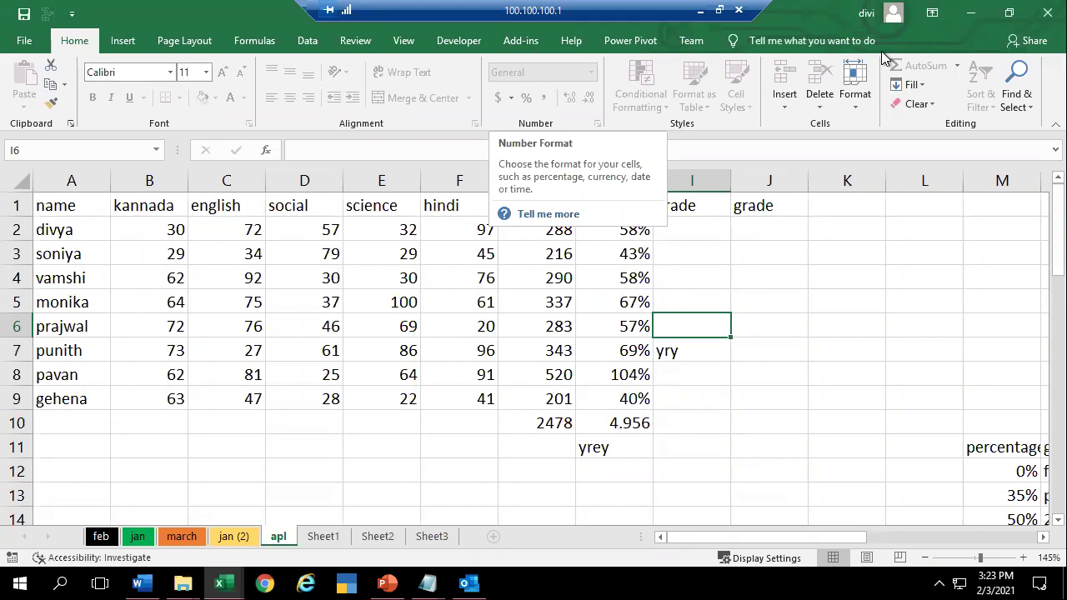
pyautogui.click(727, 447)
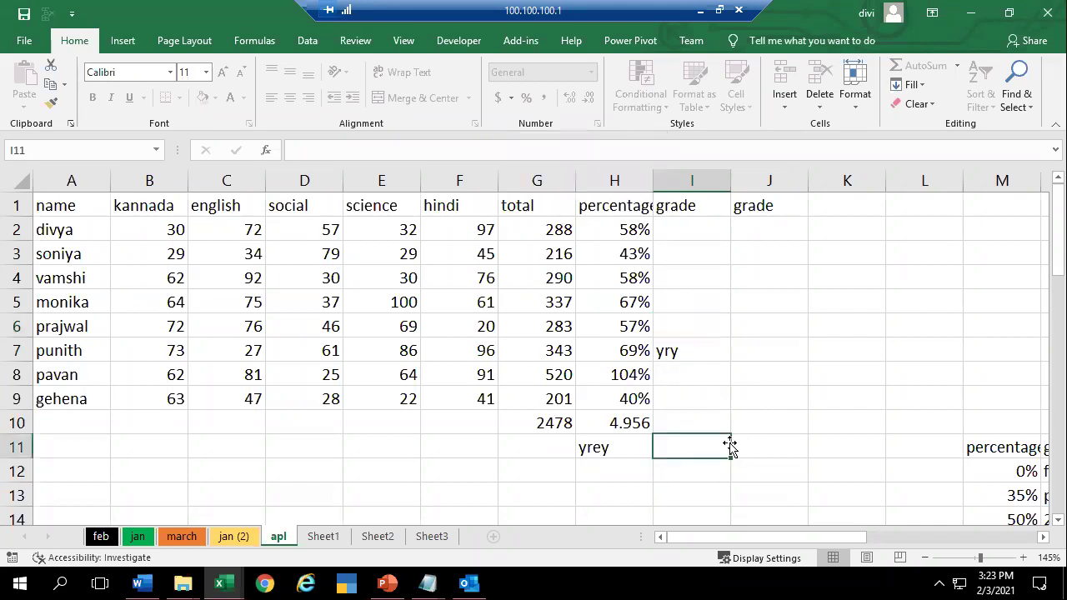
pyautogui.click(681, 308)
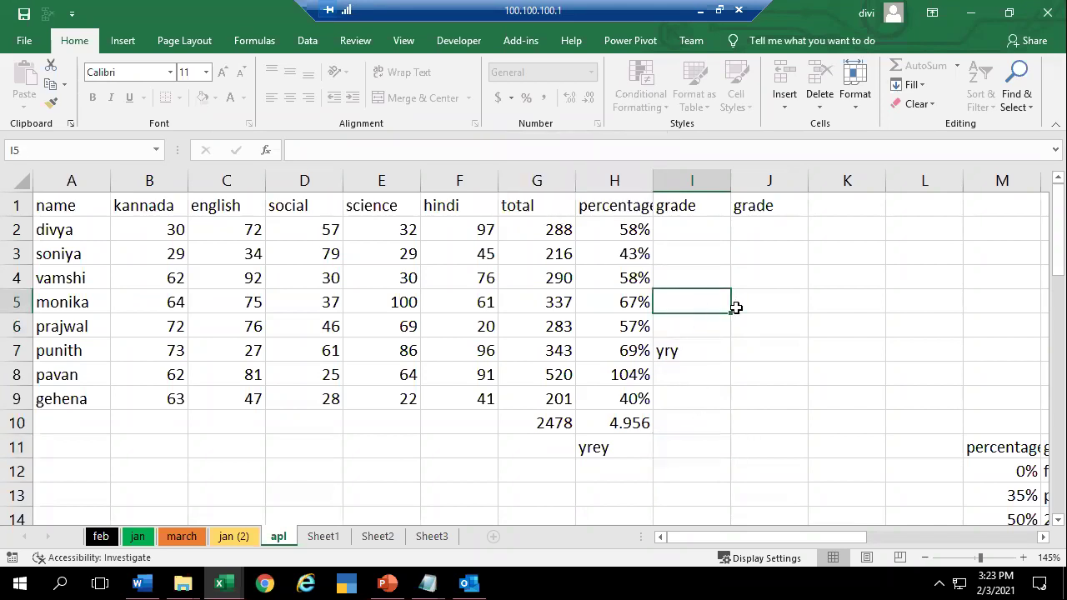
pyautogui.click(674, 247)
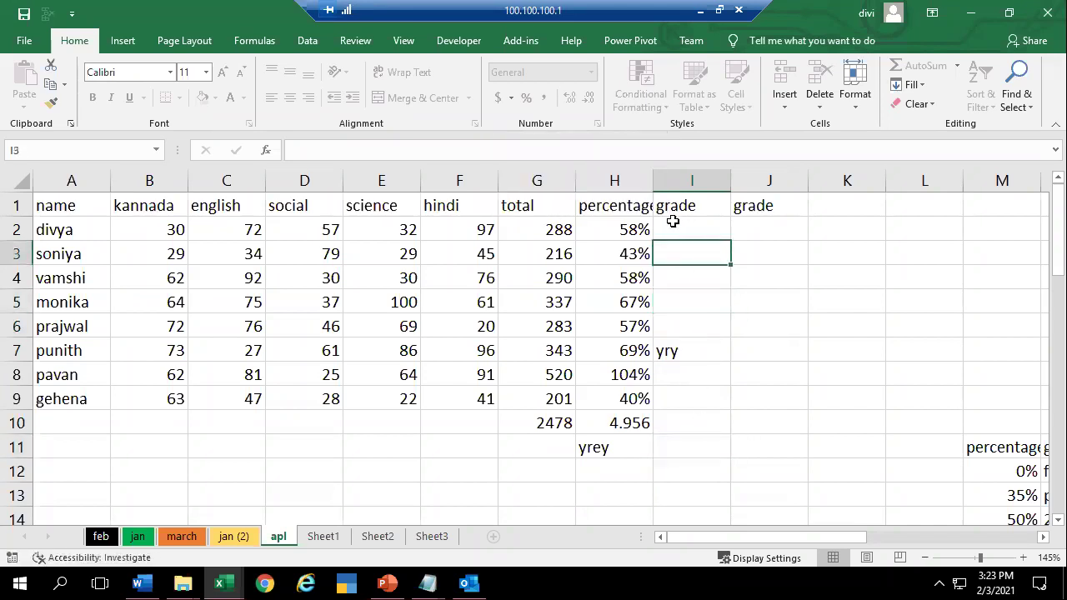
pyautogui.click(673, 221)
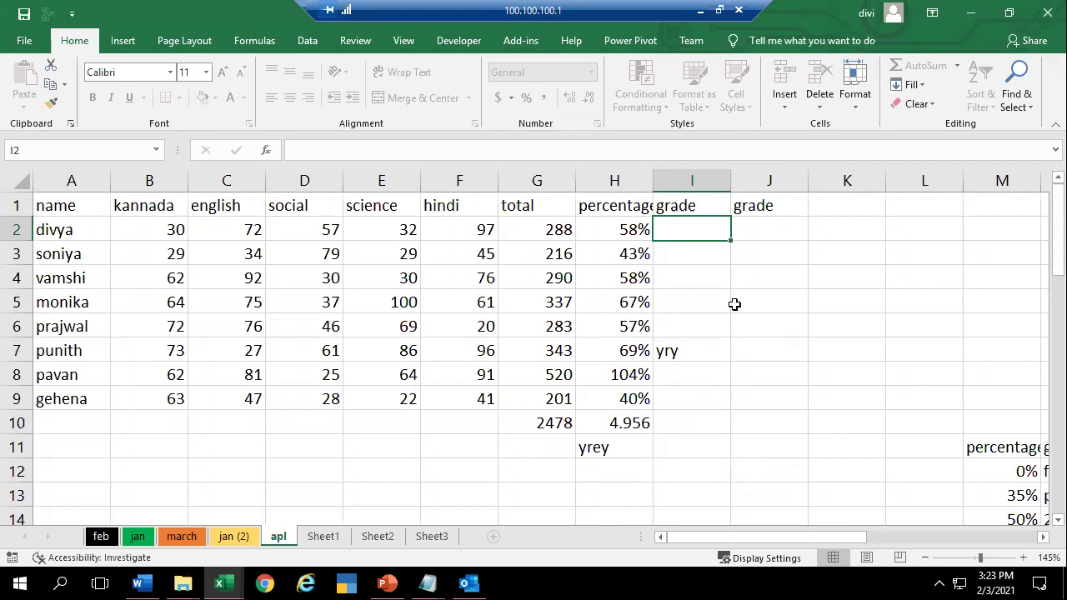
pyautogui.click(715, 367)
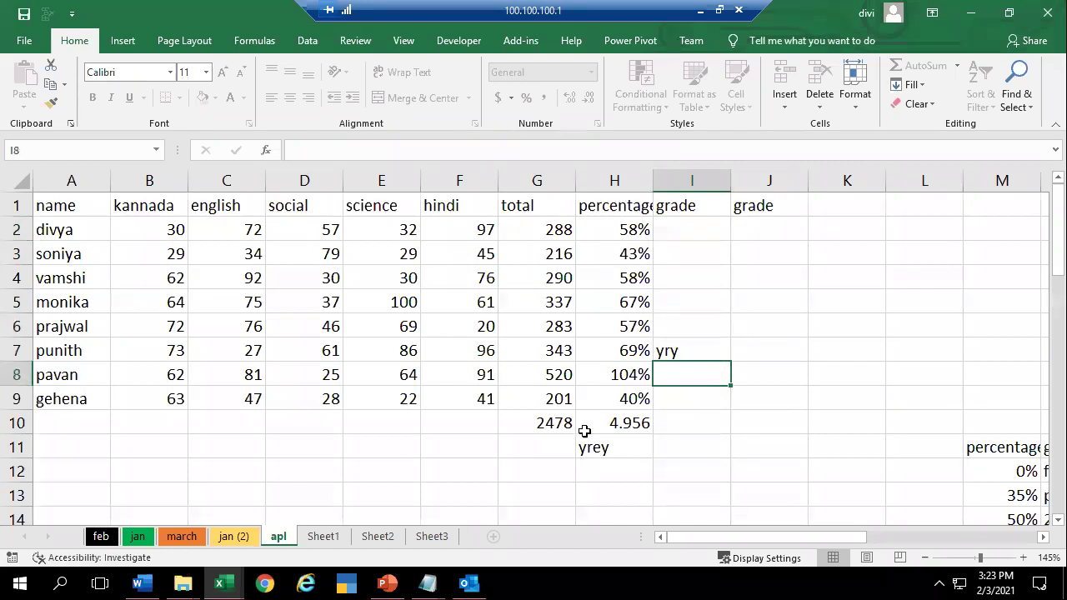
pyautogui.click(511, 446)
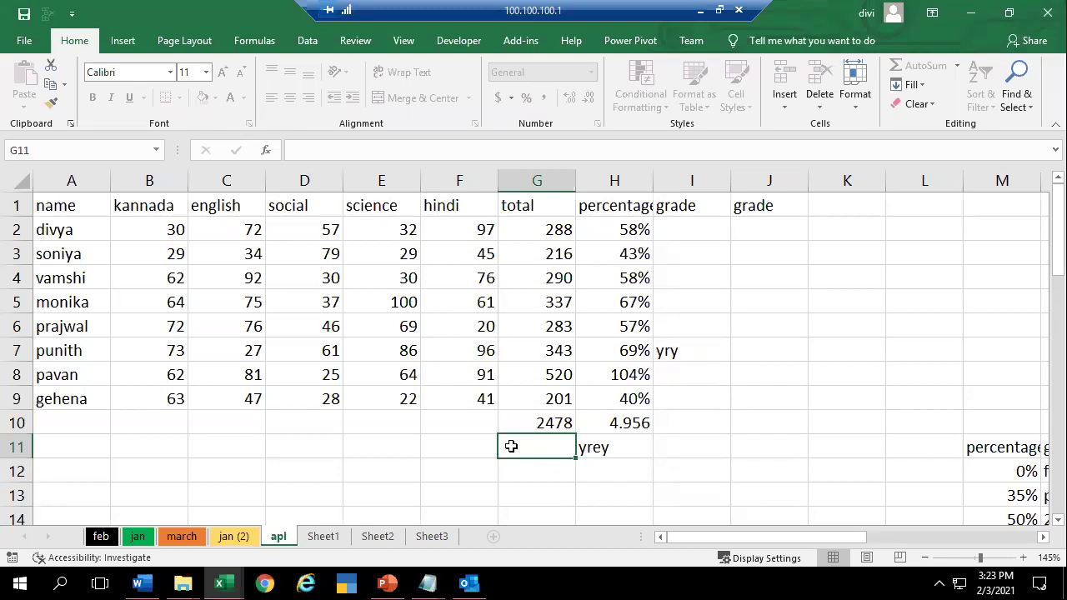
# Show Book1's File > Info page and expand the Protect Workbook options
pyautogui.click(20, 33)
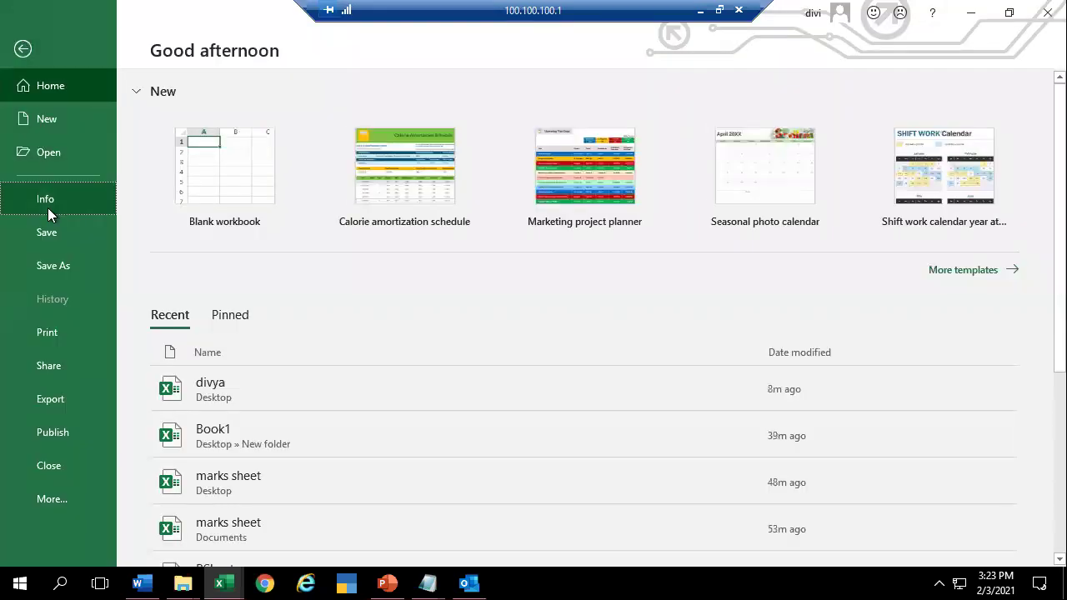
pyautogui.click(48, 206)
pyautogui.click(193, 240)
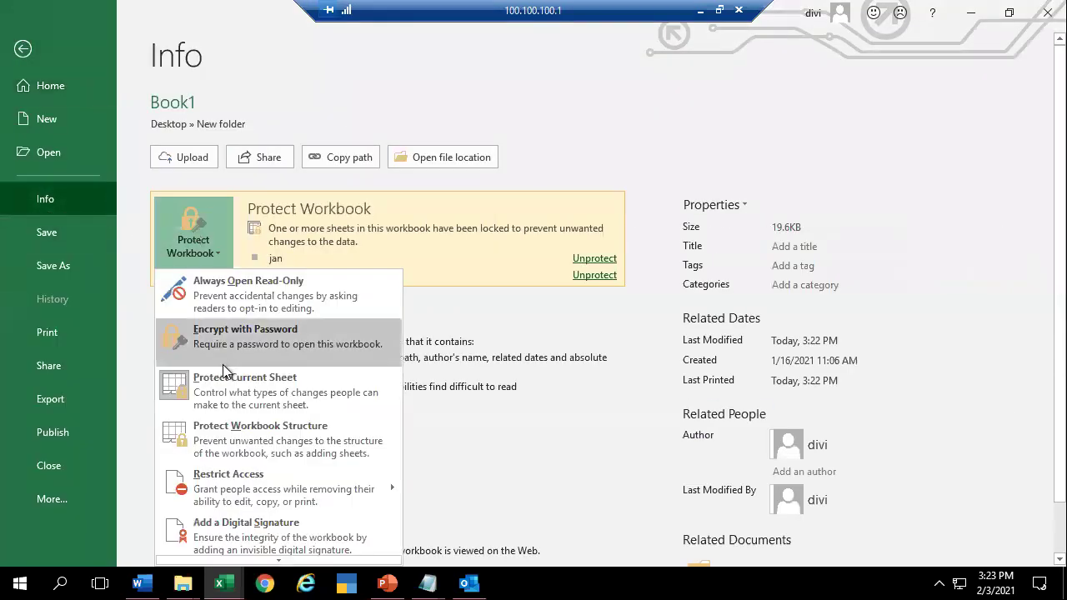
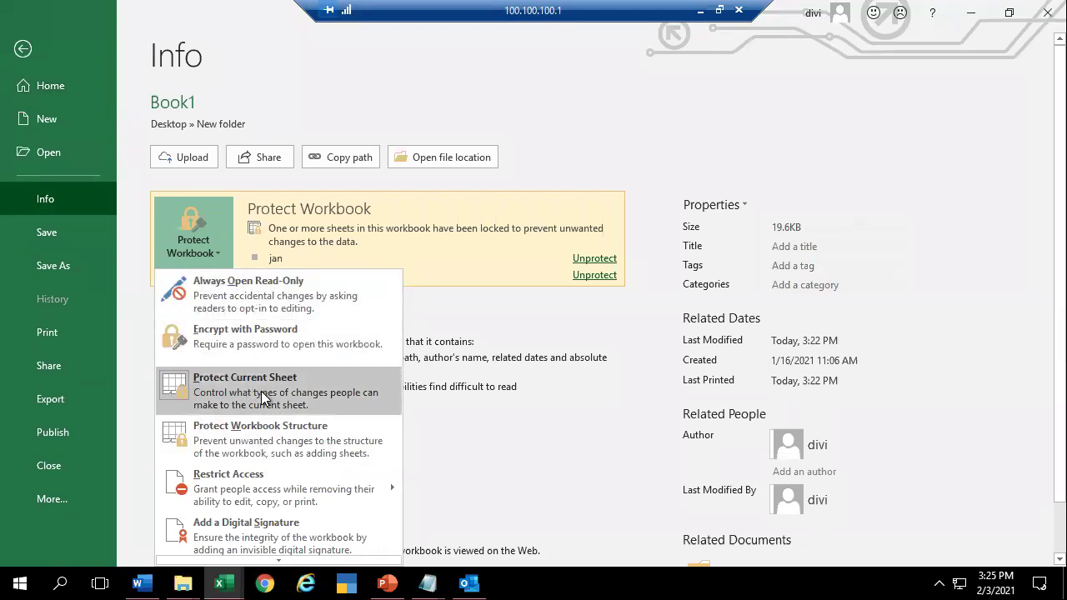
# Encrypt the workbook with an opening password, entered and confirmed
pyautogui.click(548, 472)
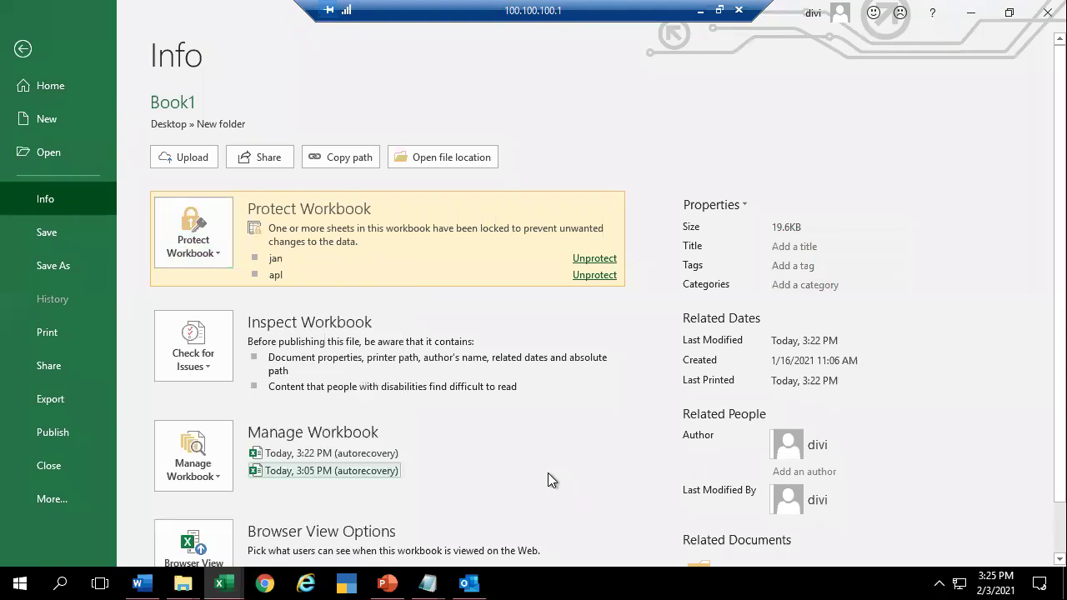
pyautogui.click(20, 200)
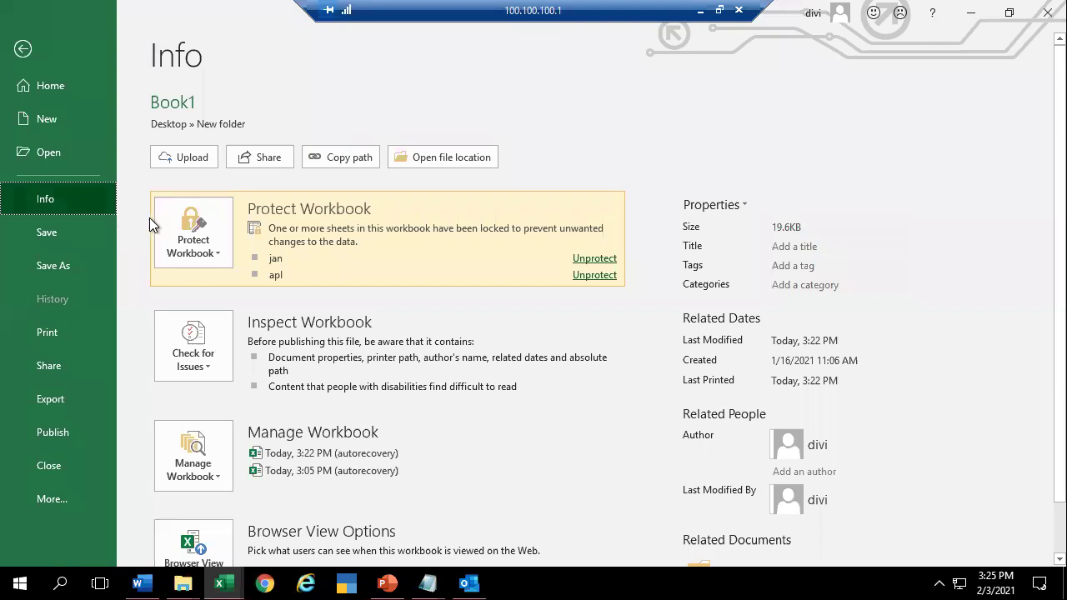
pyautogui.click(175, 227)
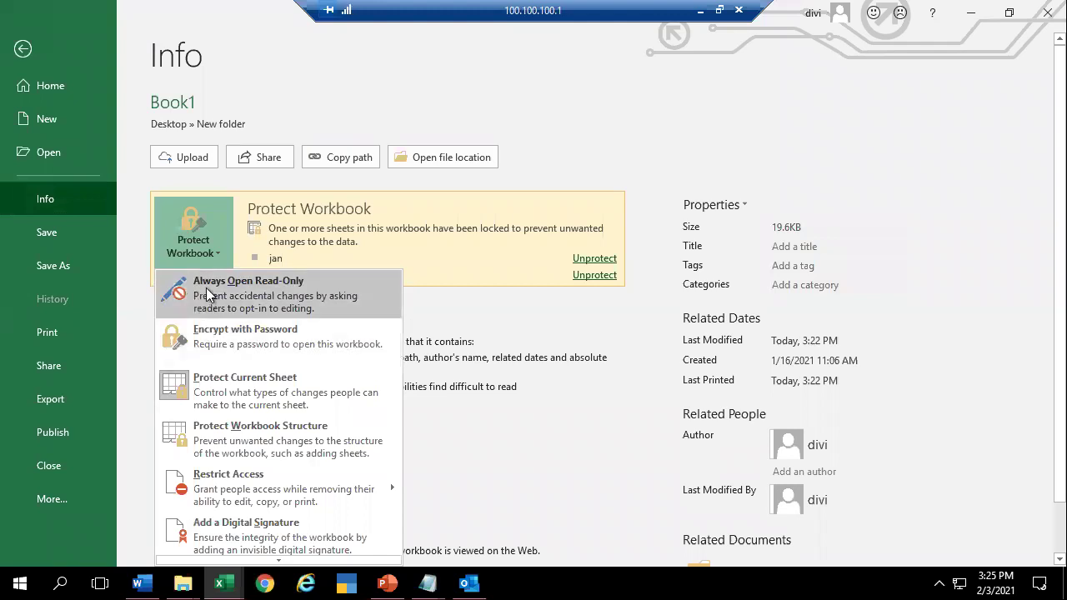
pyautogui.click(211, 336)
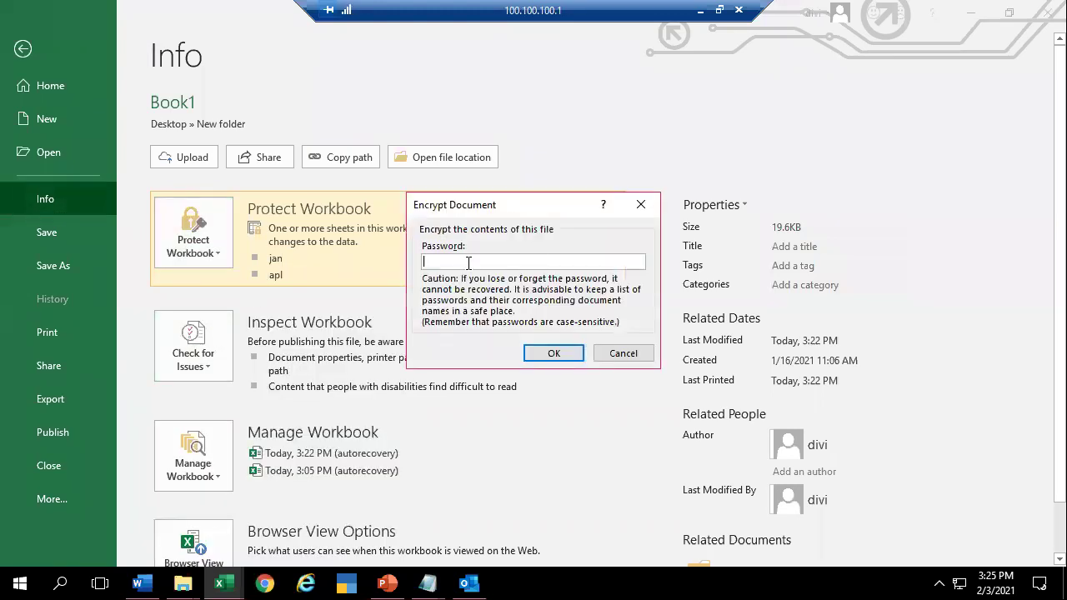
pyautogui.press('Return')
pyautogui.press('Return')
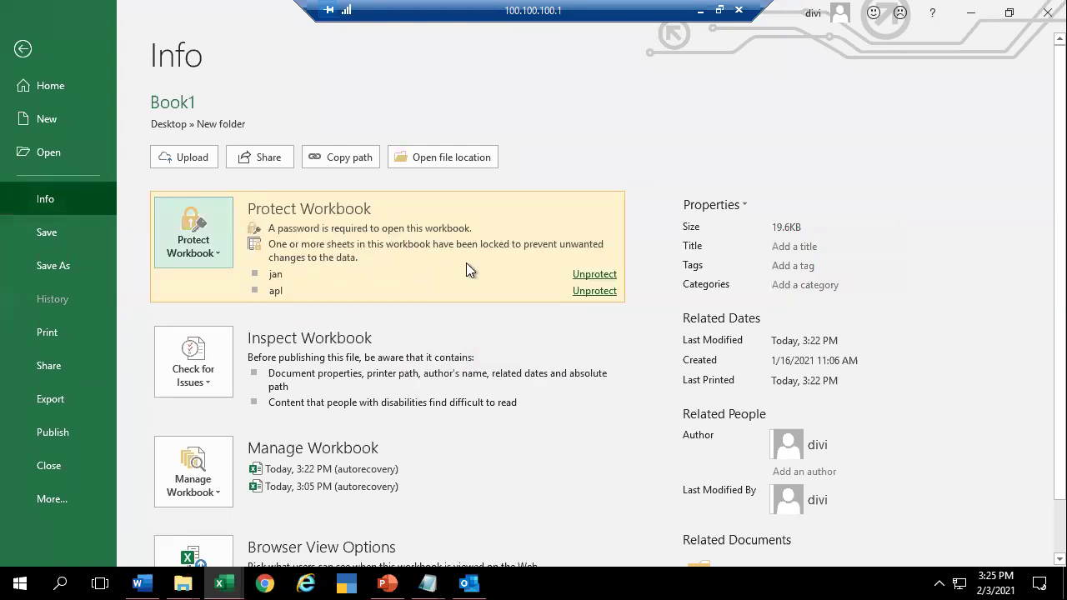
# Remove the opening password again and start unprotecting the apl sheet
pyautogui.click(216, 252)
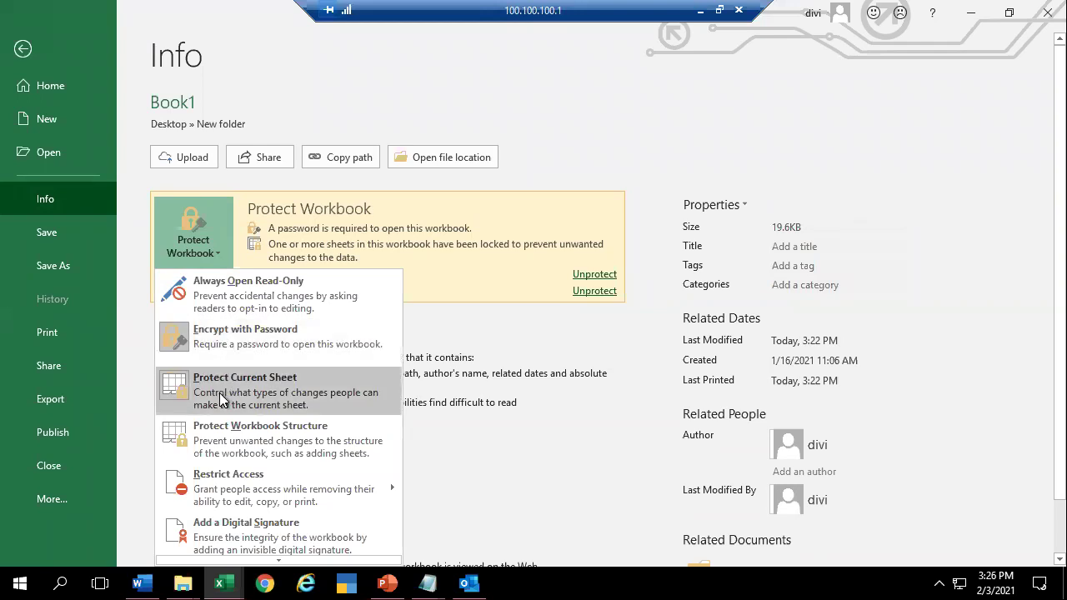
pyautogui.click(227, 336)
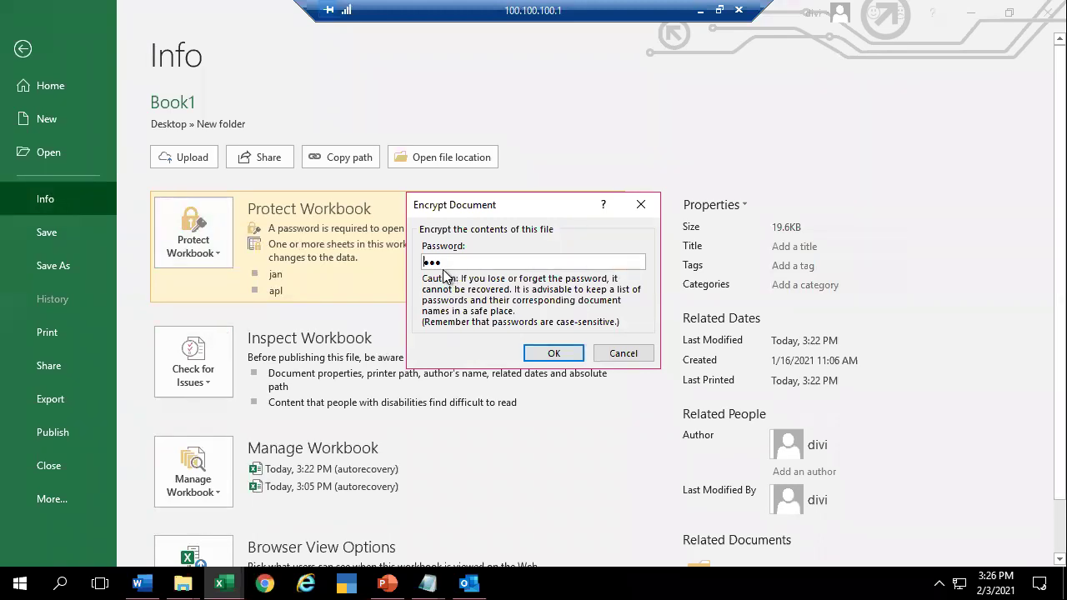
pyautogui.hotkey('ctrl', 'a')
pyautogui.press('BackSpace')
pyautogui.click(542, 353)
pyautogui.click(200, 247)
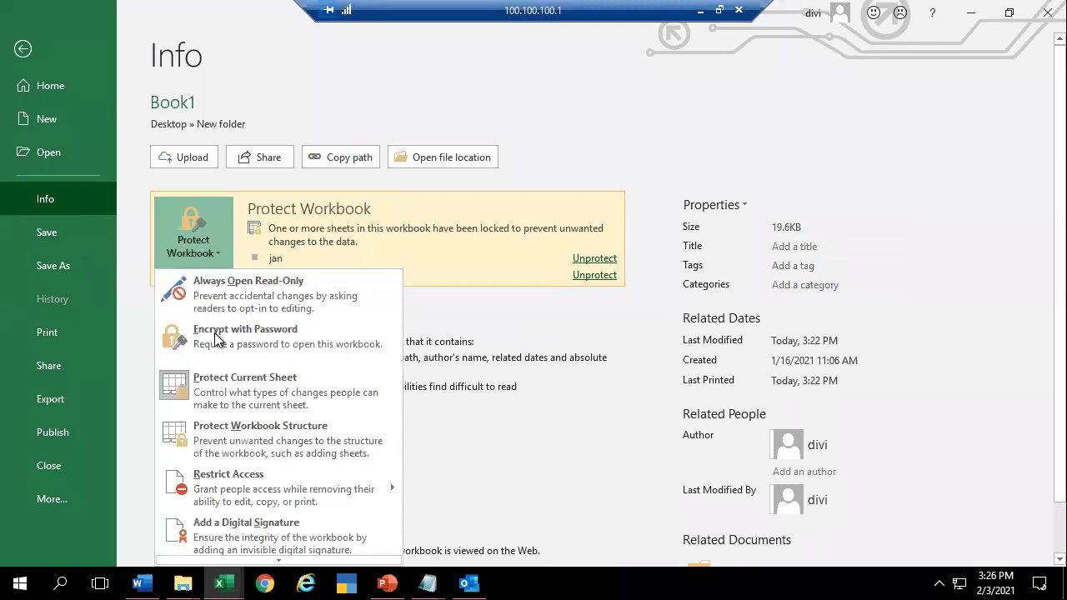
pyautogui.click(255, 409)
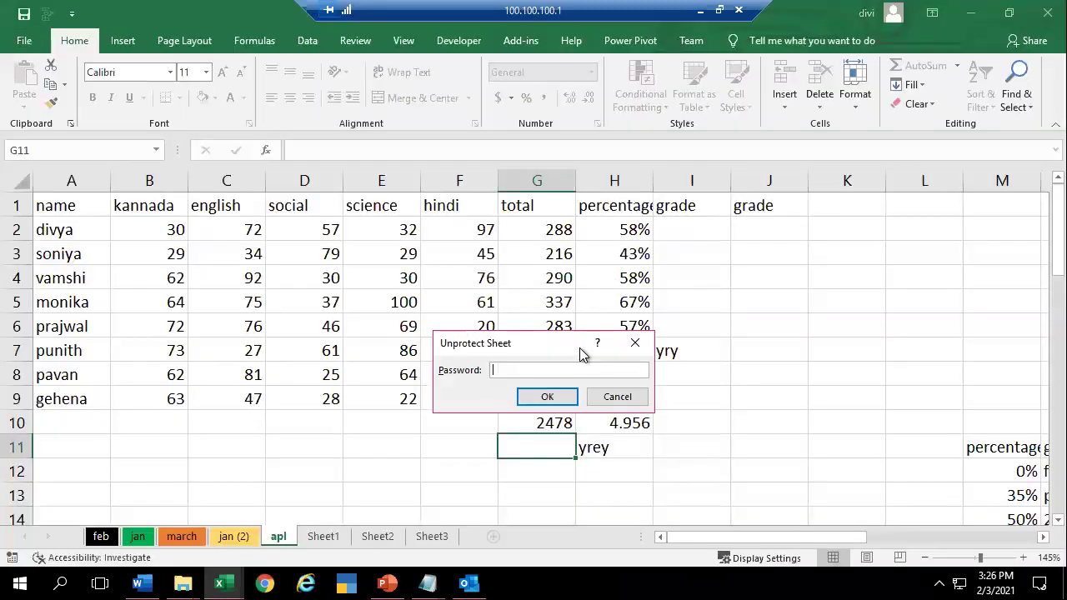
# Enter the sheet password to lift protection from the apl sheet
pyautogui.press('Return')
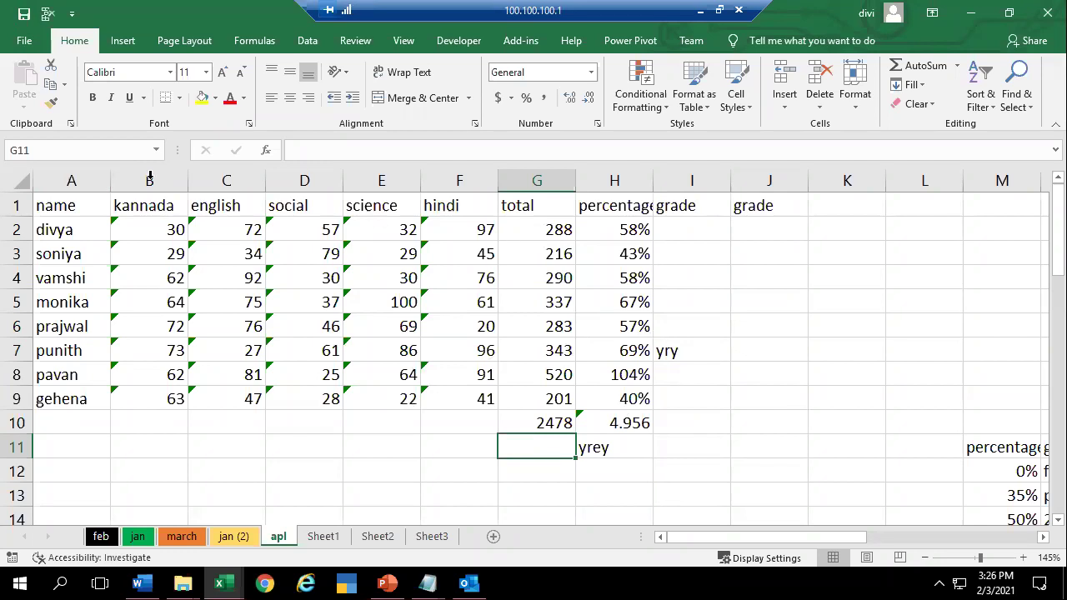
# Add a blank Sheet4 and permanently delete Sheet1
pyautogui.click(493, 538)
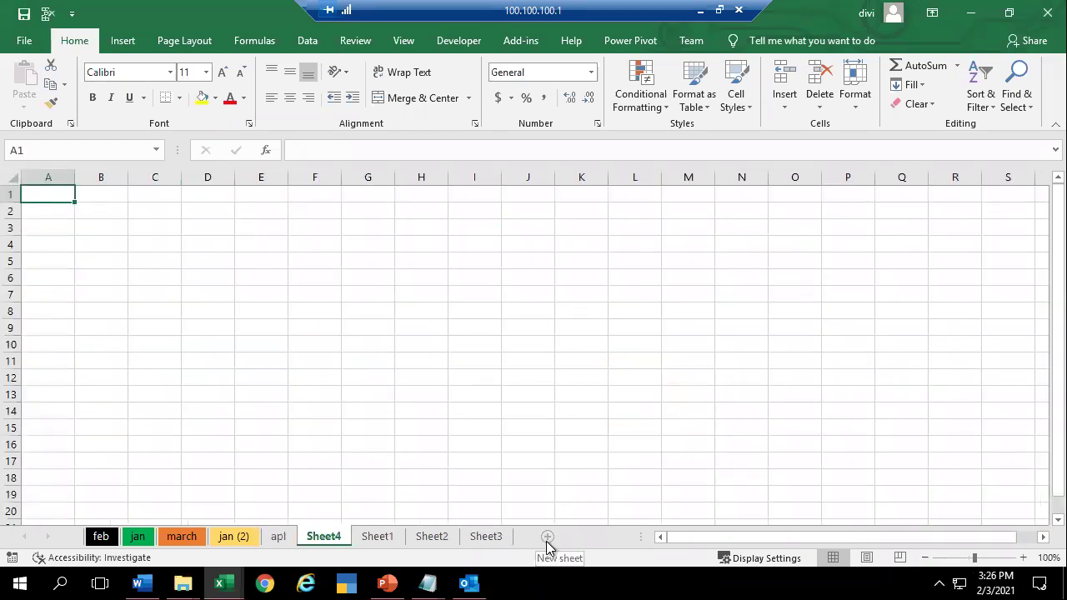
pyautogui.click(359, 544)
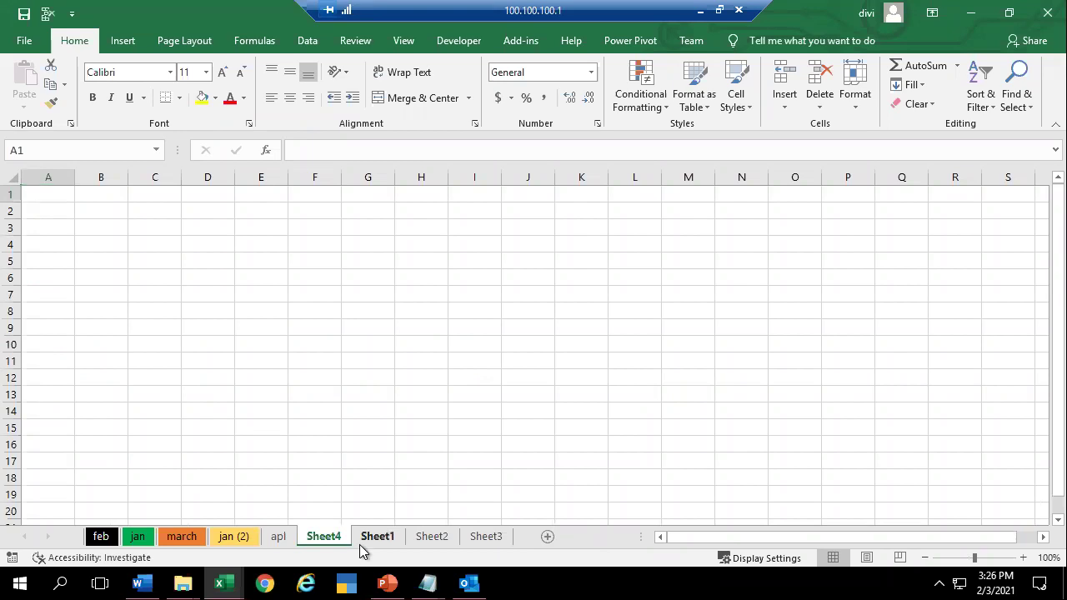
pyautogui.rightClick(359, 544)
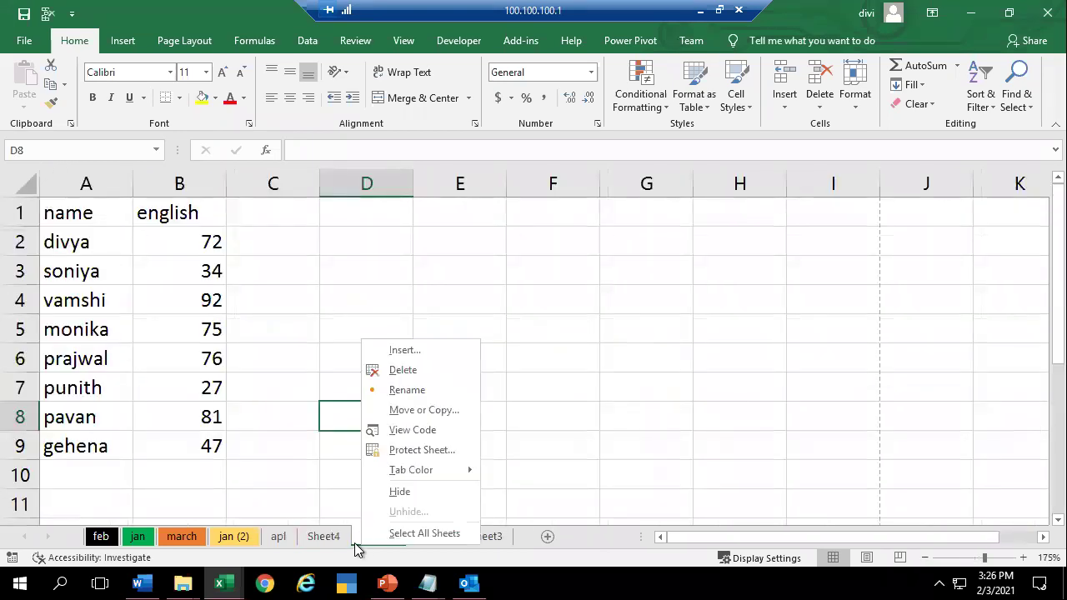
pyautogui.click(396, 372)
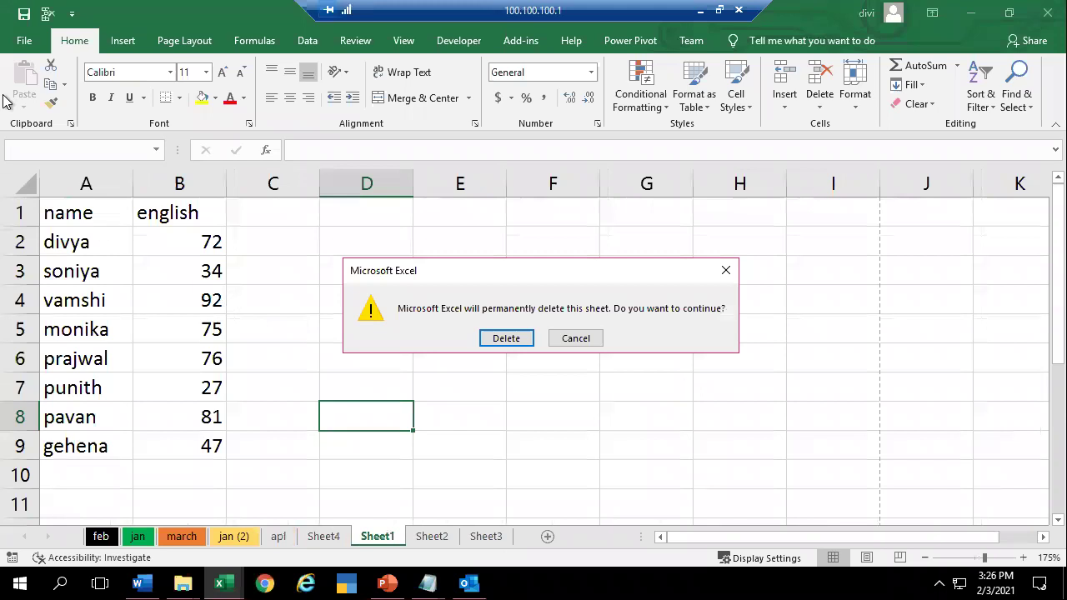
pyautogui.click(510, 346)
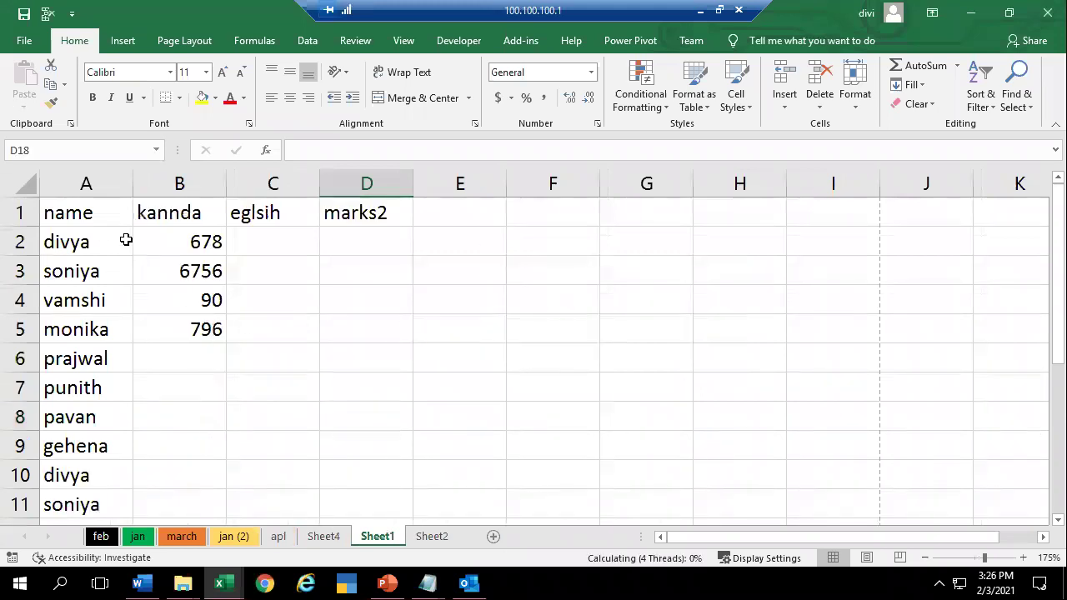
pyautogui.click(21, 40)
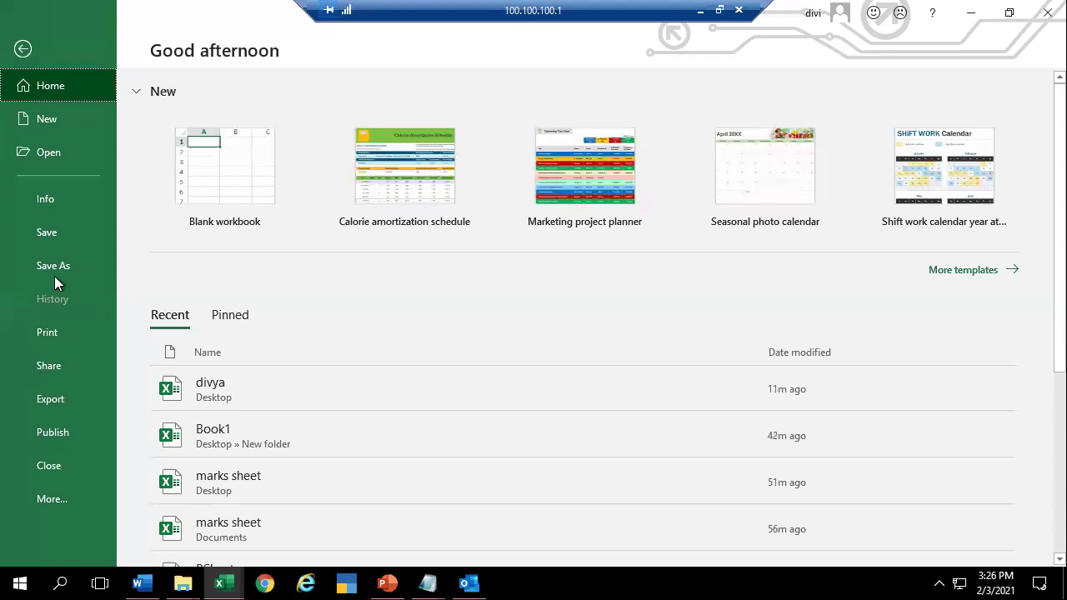
# Protect the workbook structure with a password, entered and confirmed
pyautogui.click(39, 204)
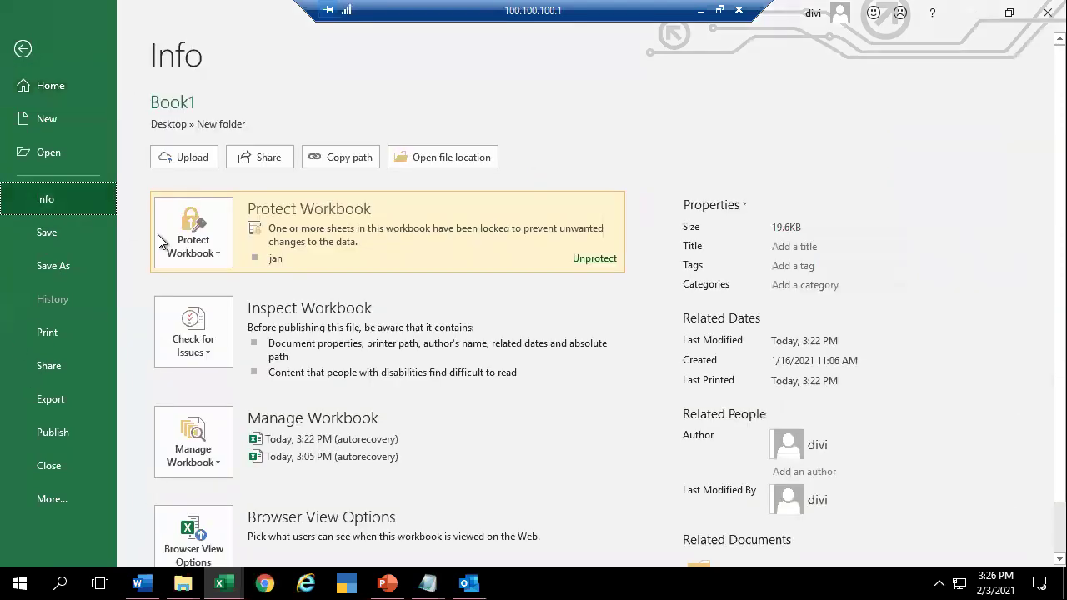
pyautogui.click(191, 237)
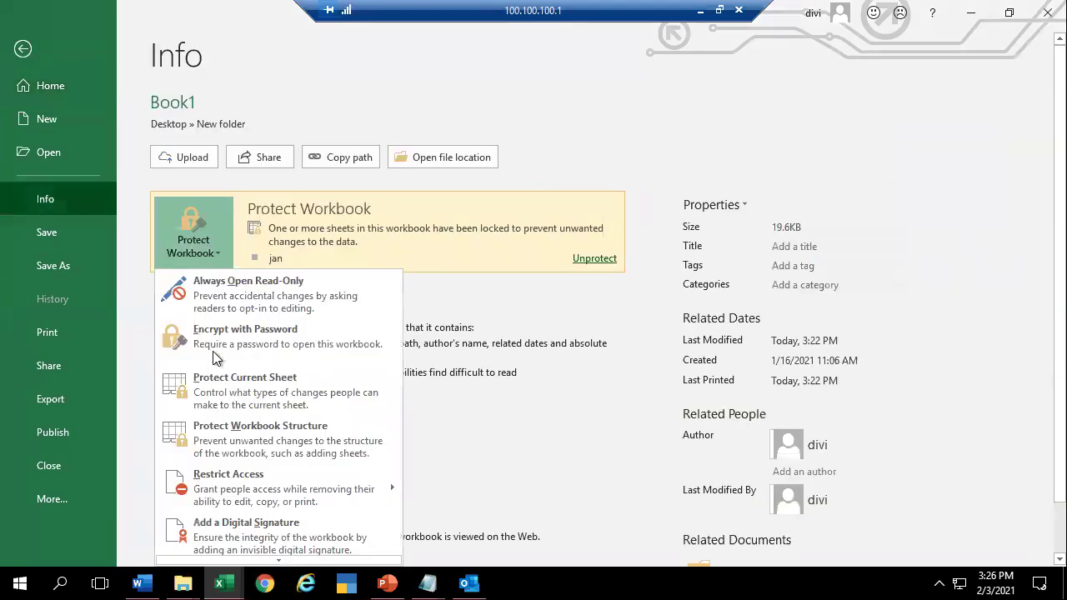
pyautogui.click(221, 440)
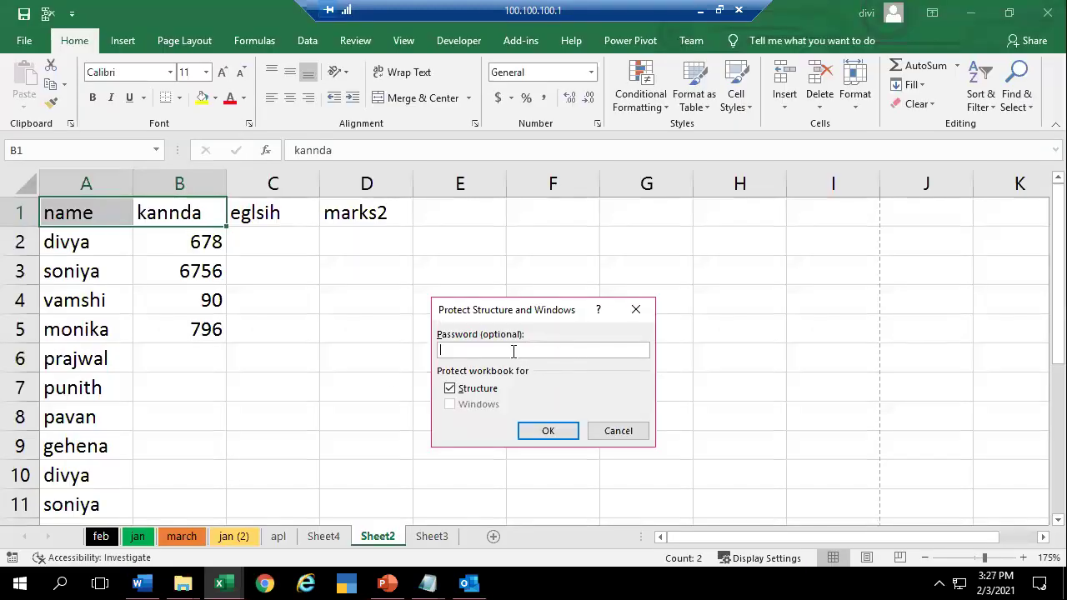
pyautogui.press('Return')
pyautogui.press('Return')
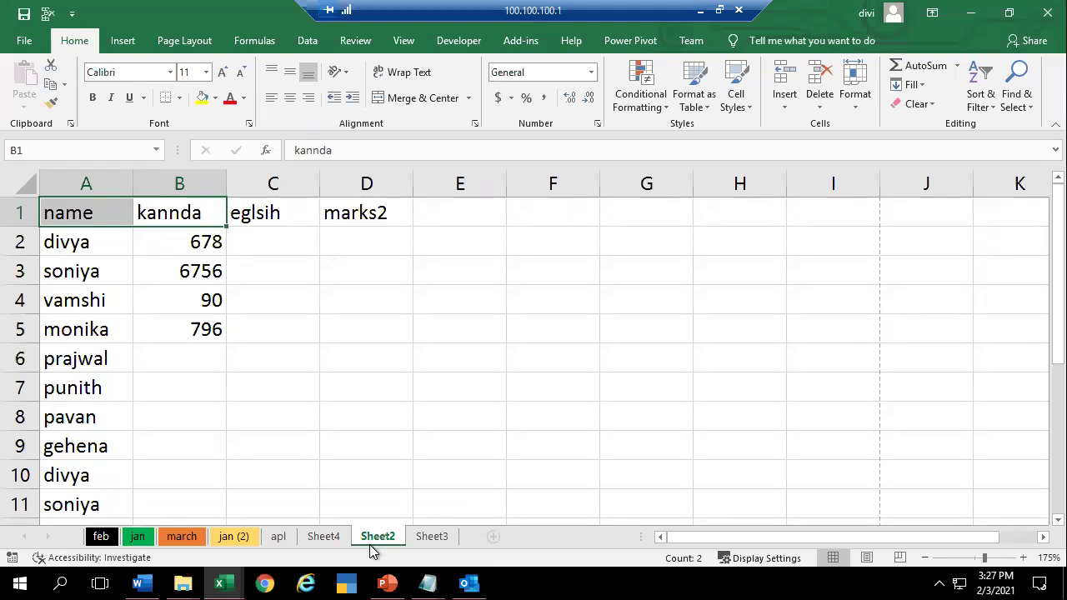
# Verify the structure lock via Sheet2's tab menu and the workbook Info page
pyautogui.rightClick(372, 551)
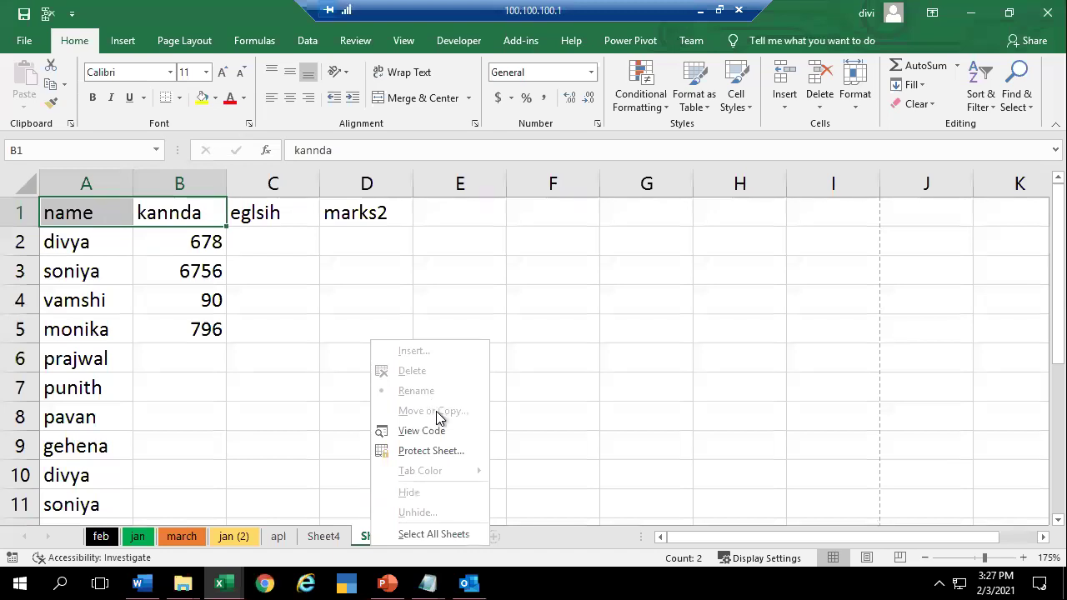
pyautogui.click(499, 324)
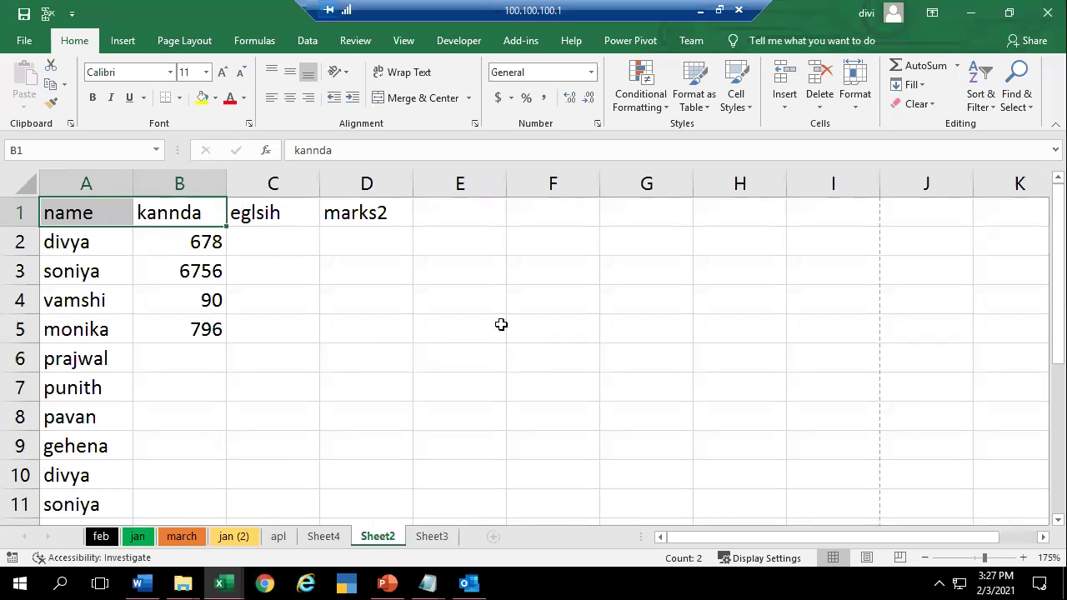
pyautogui.click(17, 41)
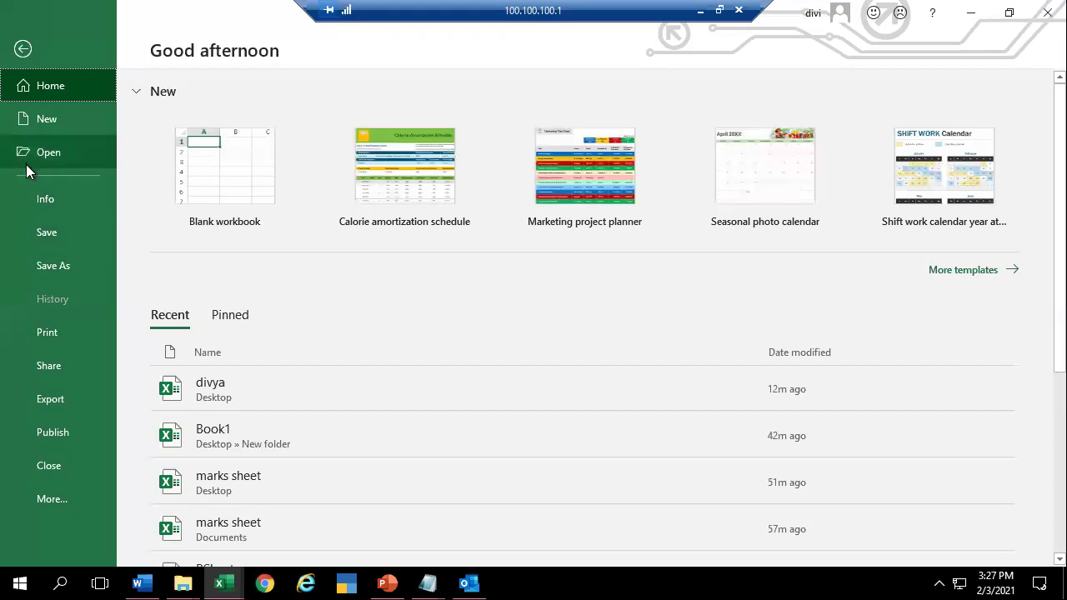
pyautogui.click(46, 199)
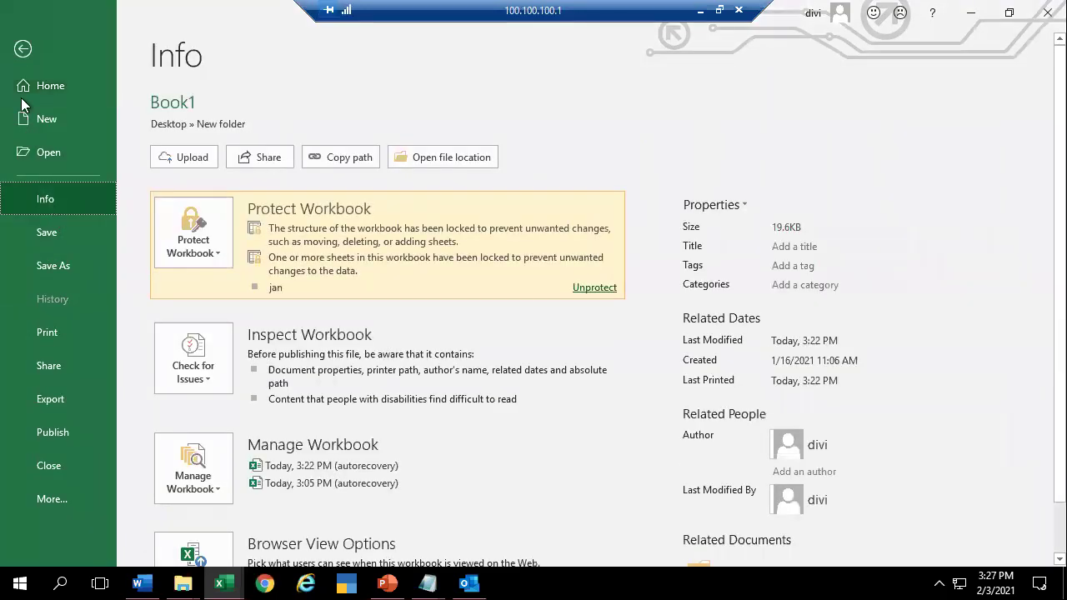
pyautogui.click(22, 48)
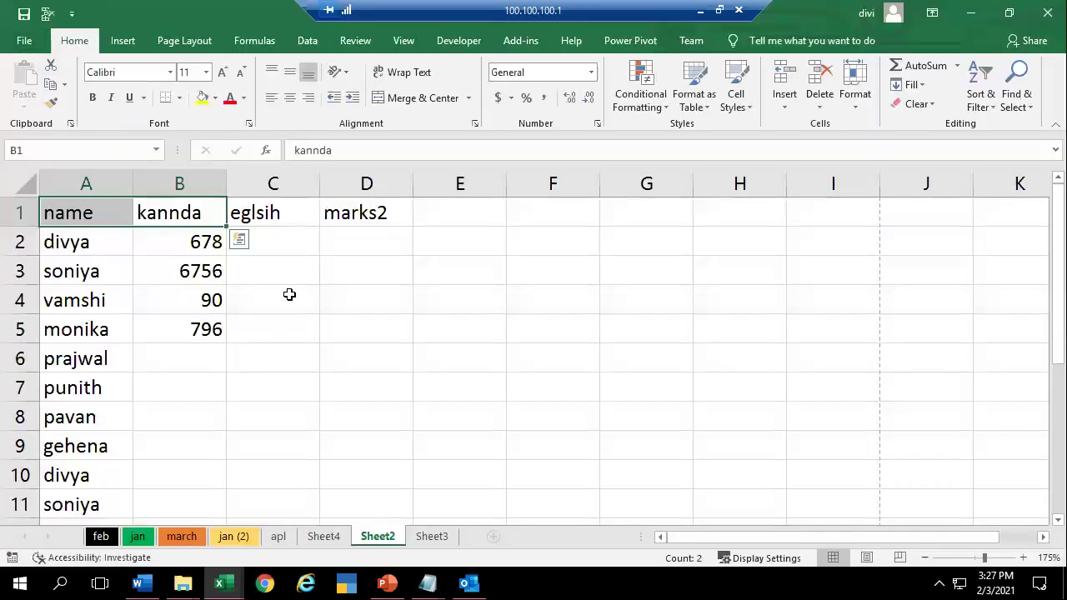
# Total the kannda marks B2:B5 with AutoSum in B6 and check the formula
pyautogui.moveTo(276, 236); pyautogui.dragTo(292, 358)
pyautogui.moveTo(164, 229); pyautogui.dragTo(190, 317)
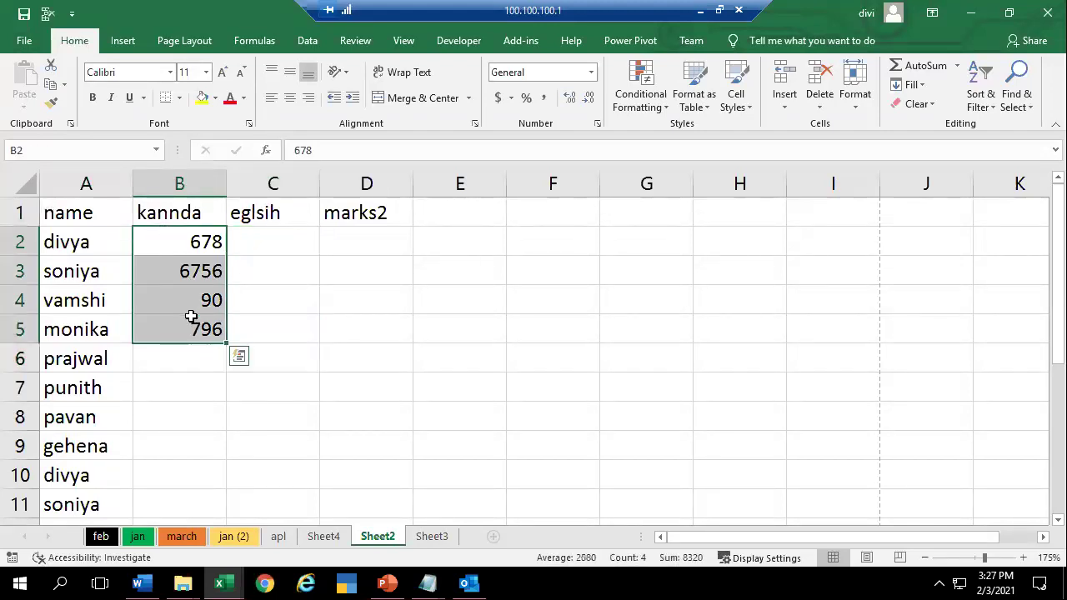
pyautogui.click(178, 370)
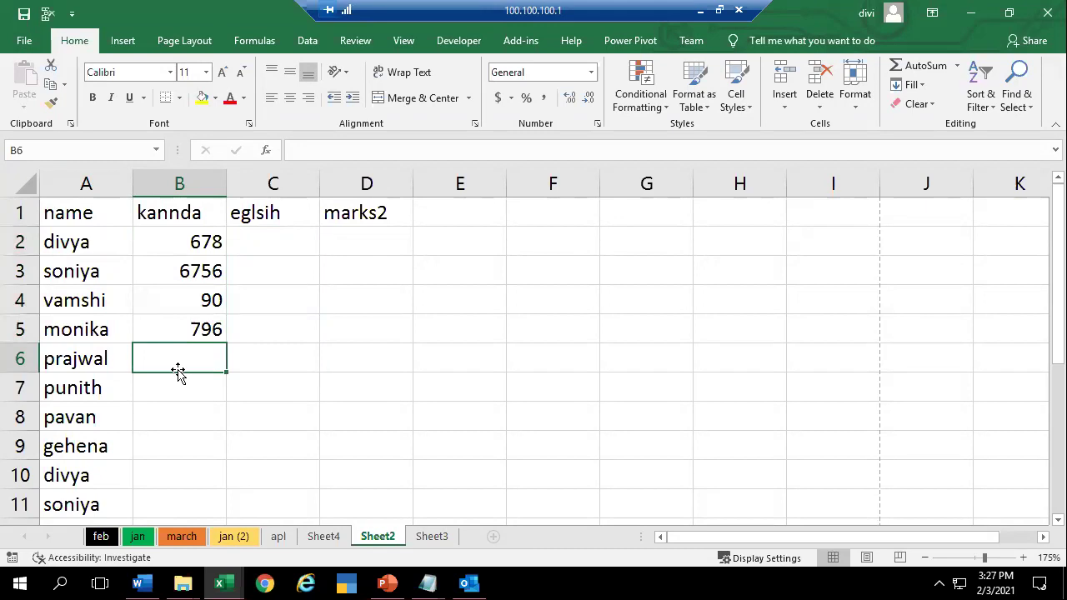
pyautogui.hotkey('alt', '=')
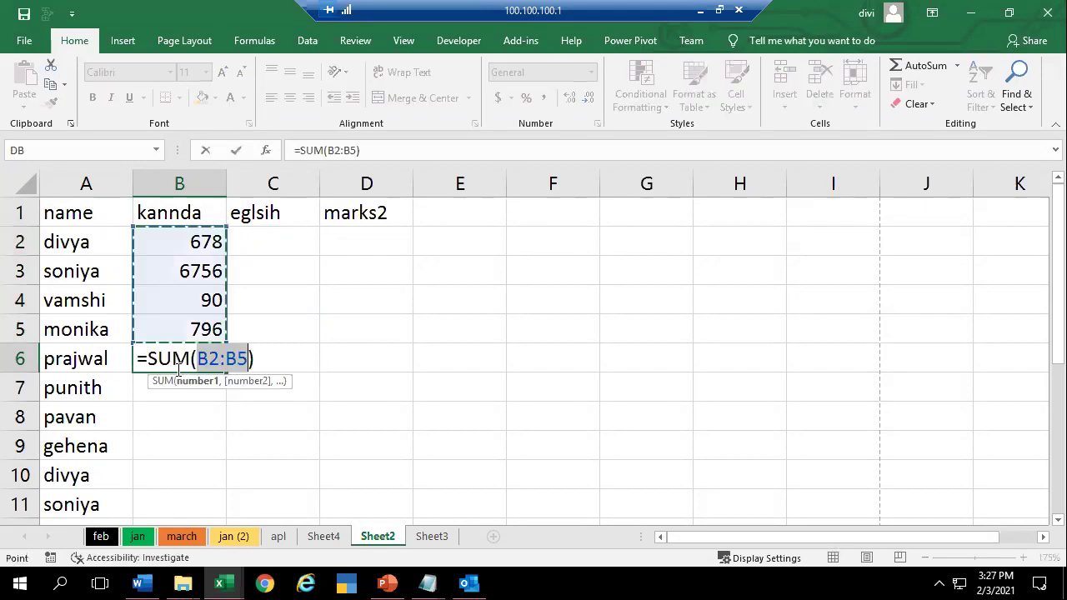
pyautogui.press('Return')
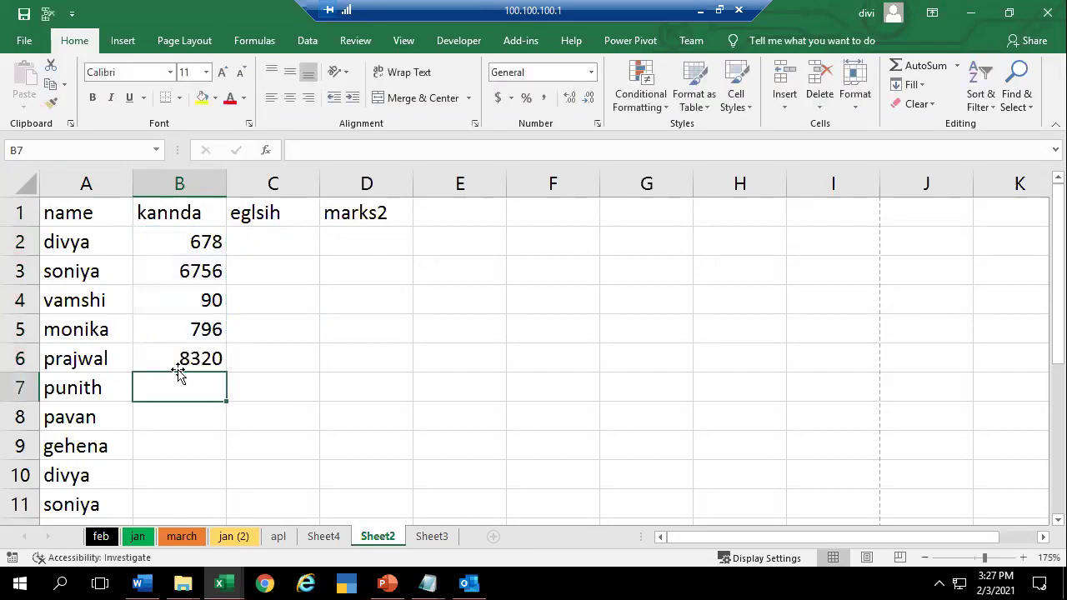
pyautogui.click(177, 338)
pyautogui.click(188, 363)
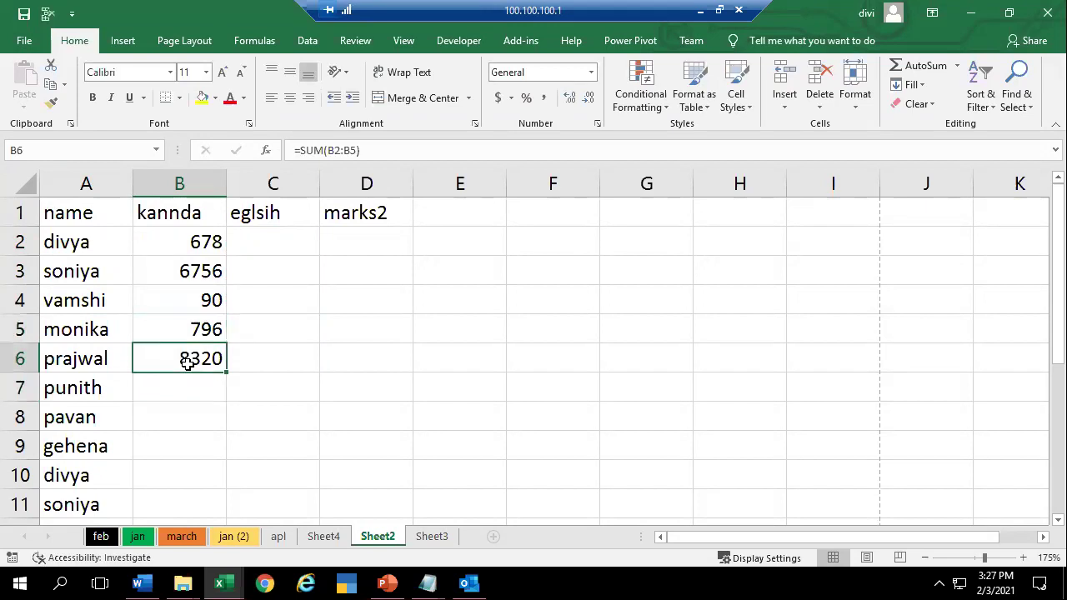
# Enter 'nict' in cell C3
pyautogui.click(273, 360)
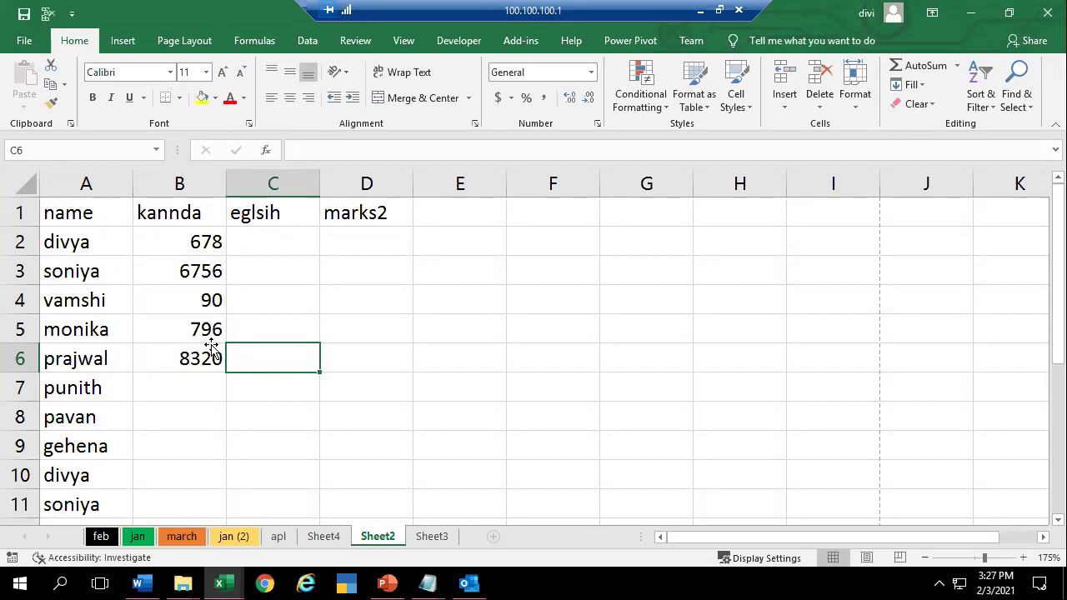
pyautogui.moveTo(168, 239); pyautogui.dragTo(190, 328)
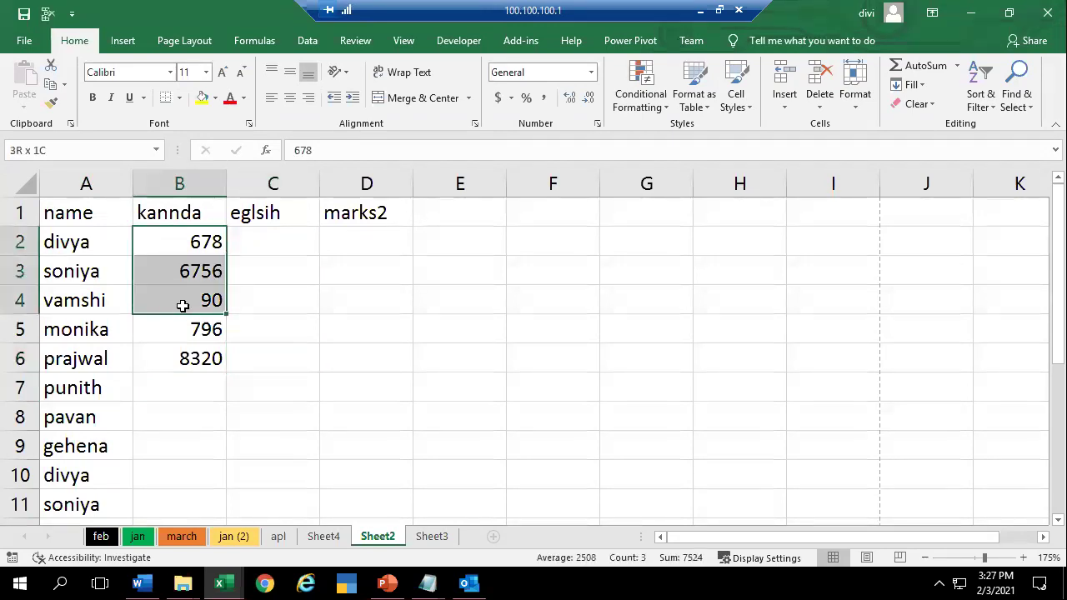
pyautogui.click(323, 359)
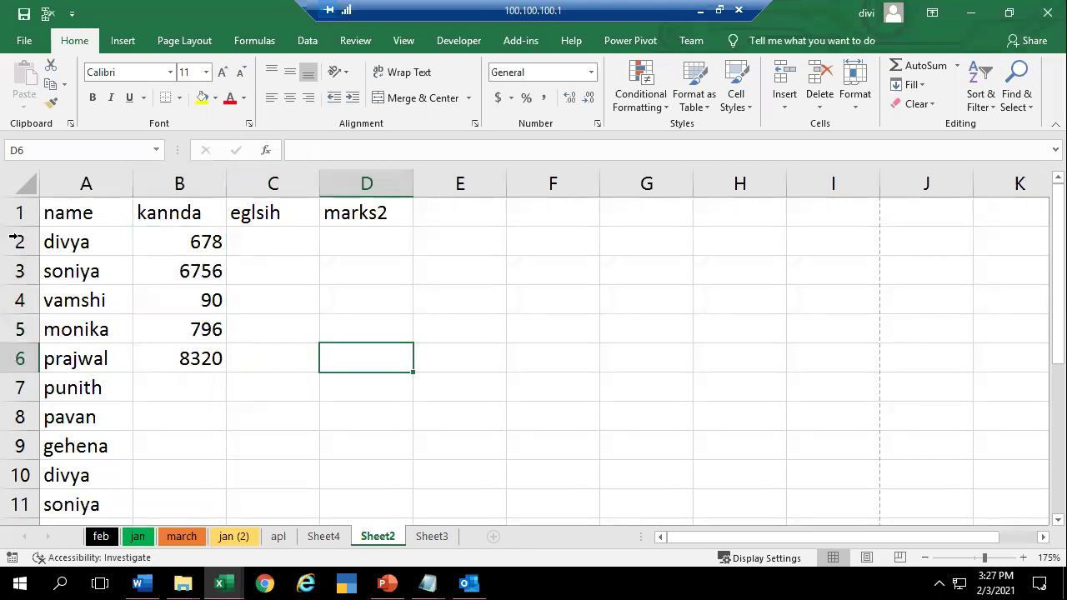
pyautogui.click(444, 282)
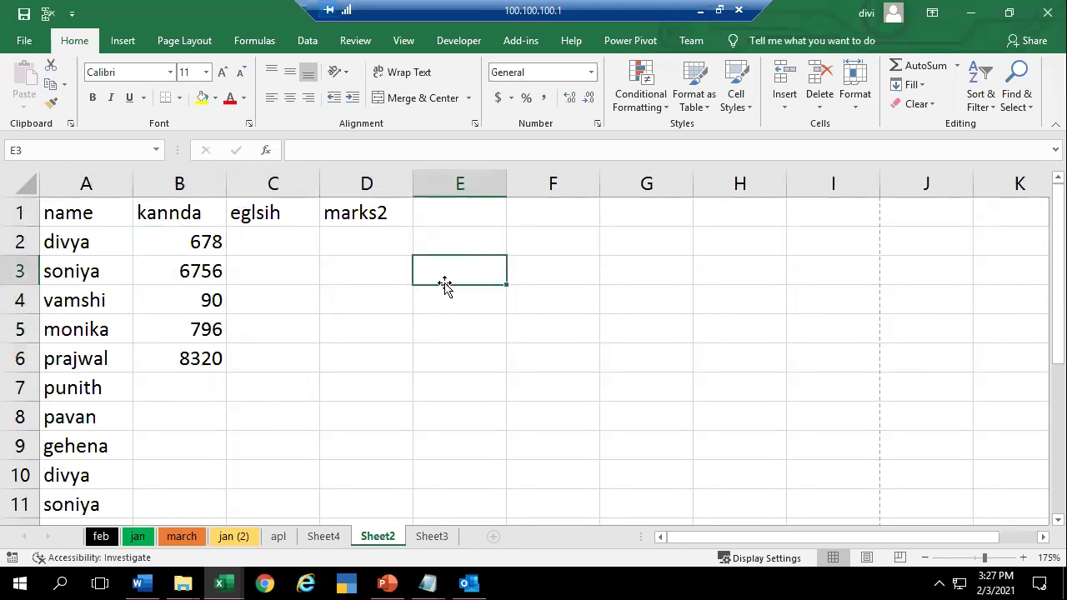
pyautogui.click(327, 338)
pyautogui.click(277, 317)
pyautogui.click(270, 297)
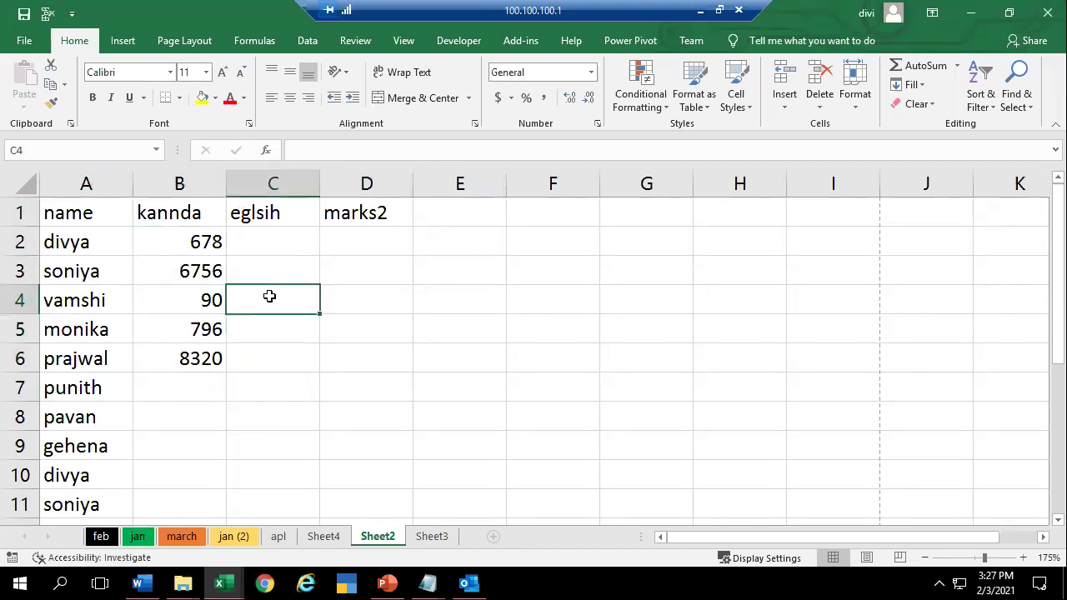
pyautogui.click(258, 270)
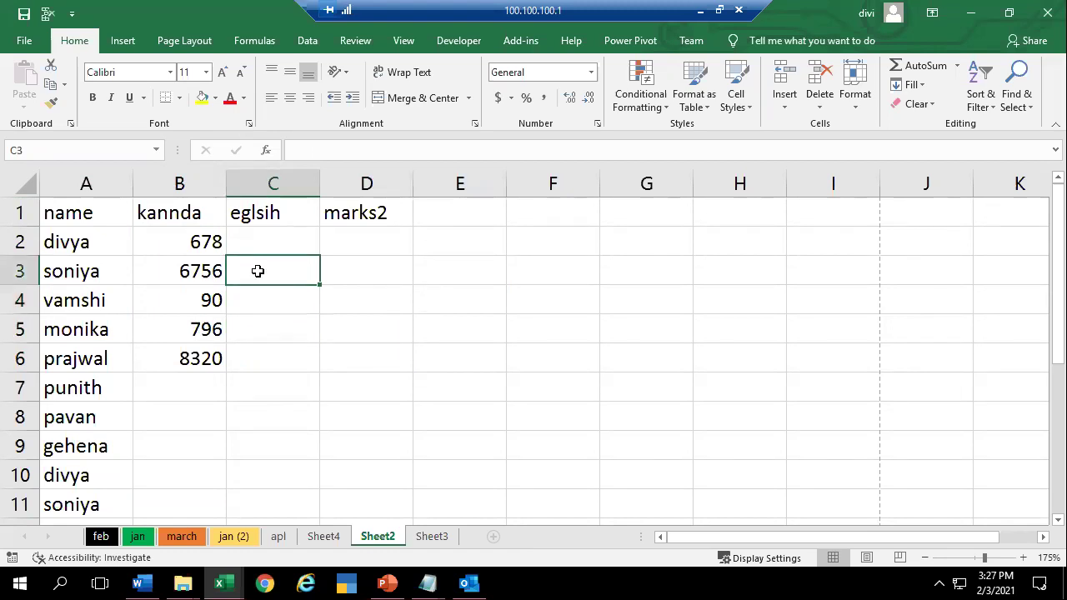
pyautogui.write('f')
pyautogui.press('BackSpace')
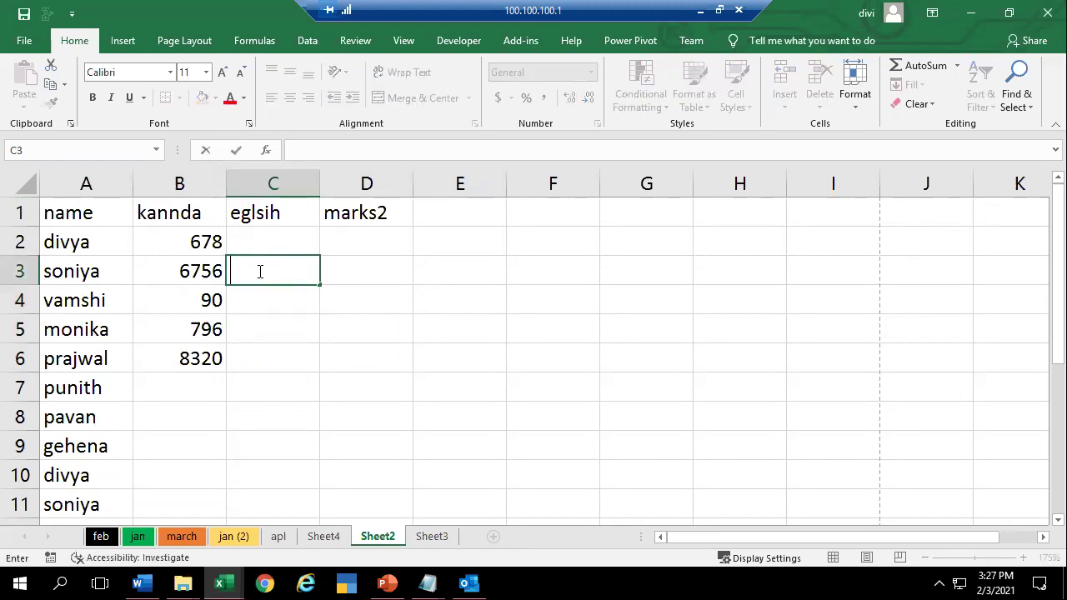
pyautogui.write('nict')
pyautogui.press('Return')
# Replace C3's entry with 'education'
pyautogui.press('Right')
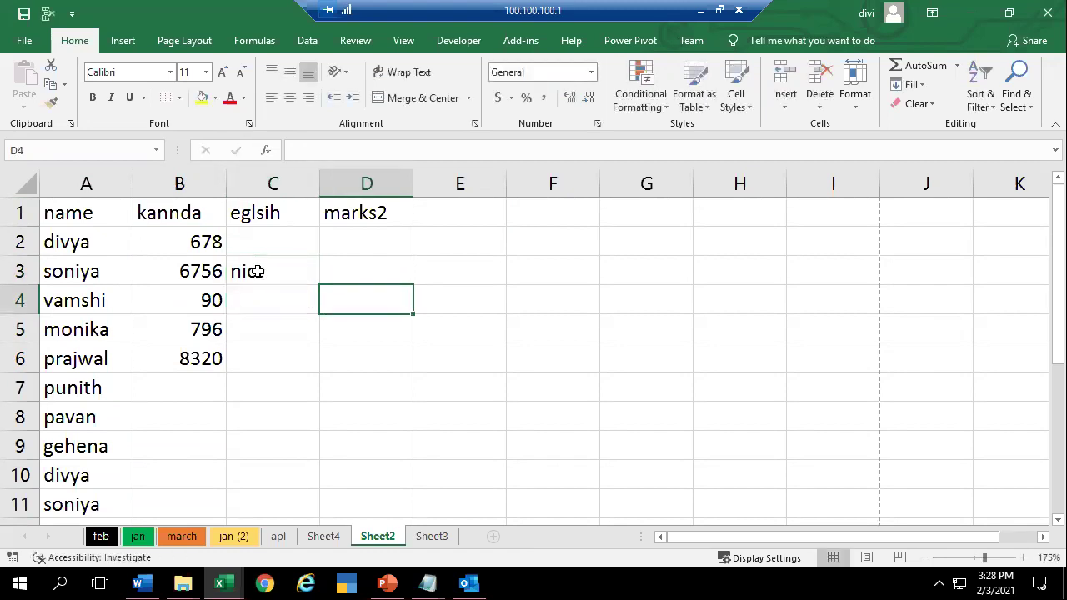
pyautogui.press('Up')
pyautogui.press('Left')
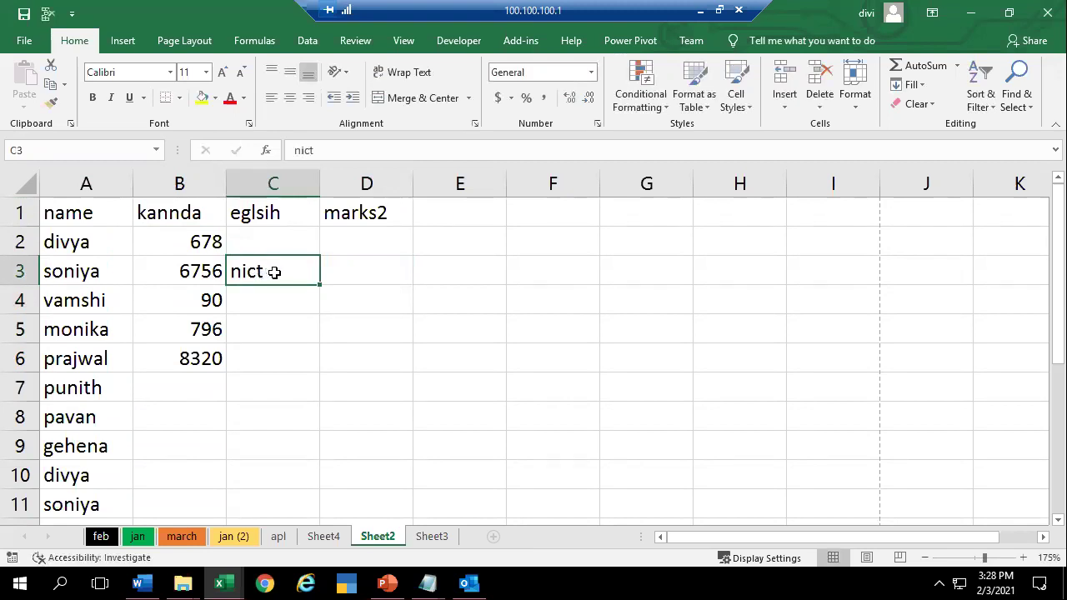
pyautogui.write('education')
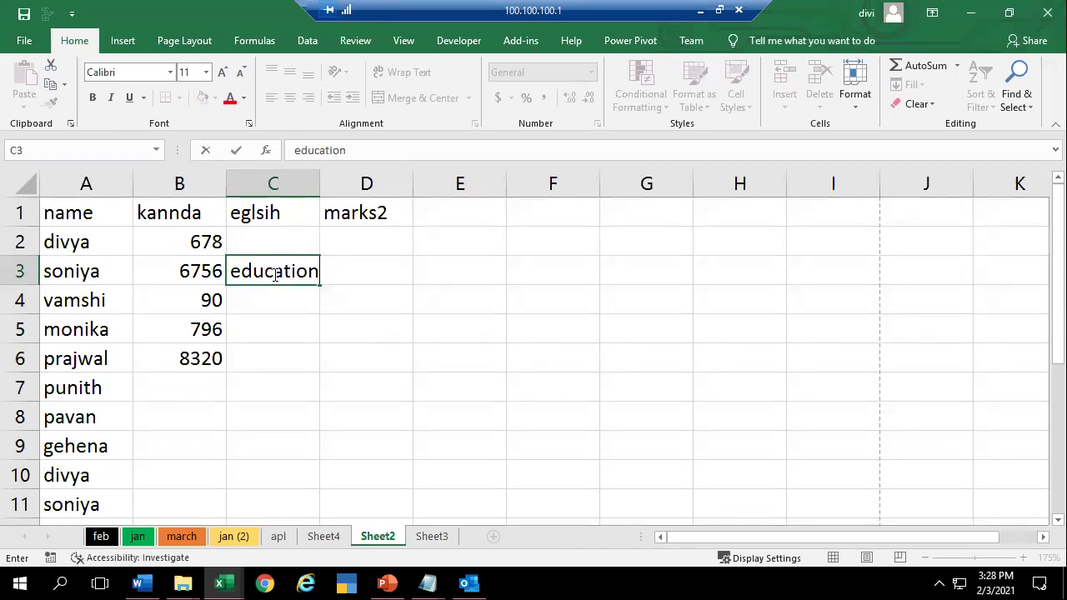
pyautogui.press('Return')
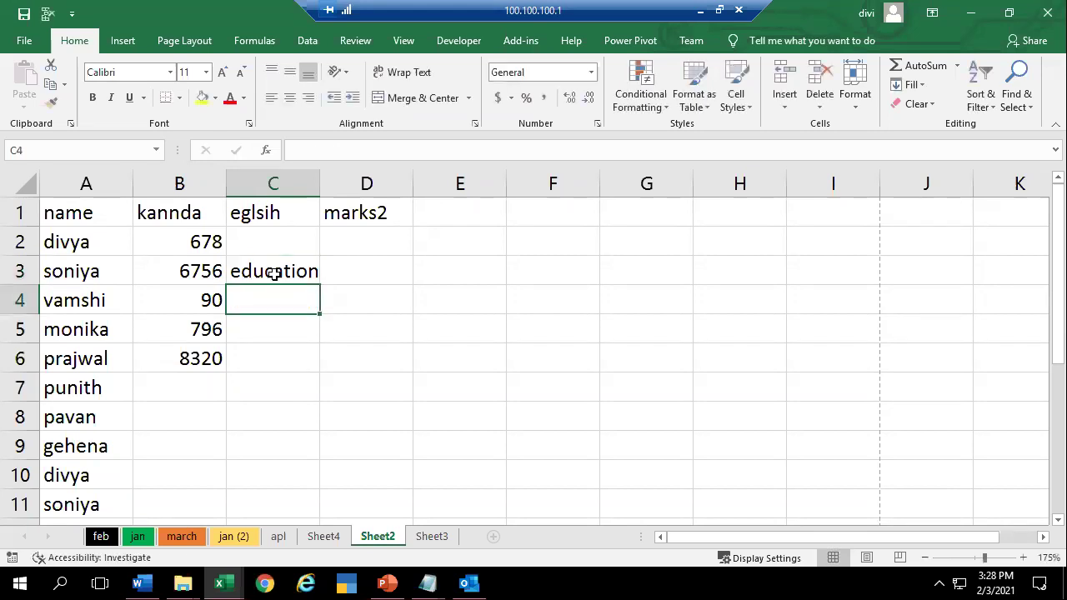
# Recheck C3's 'education' entry and inspect empty cell C6
pyautogui.click(274, 274)
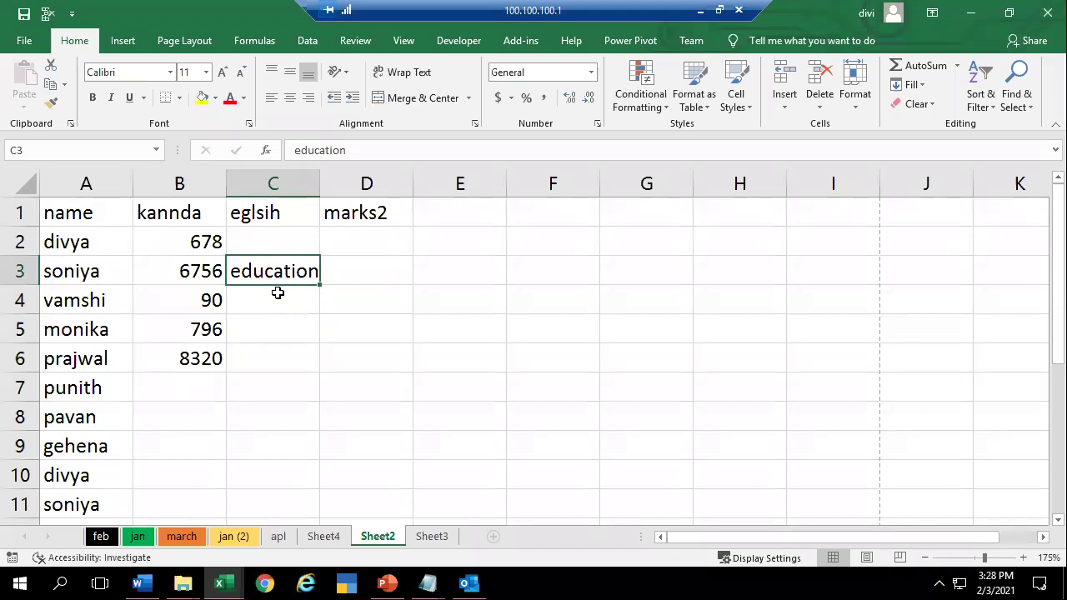
pyautogui.click(278, 293)
pyautogui.click(257, 265)
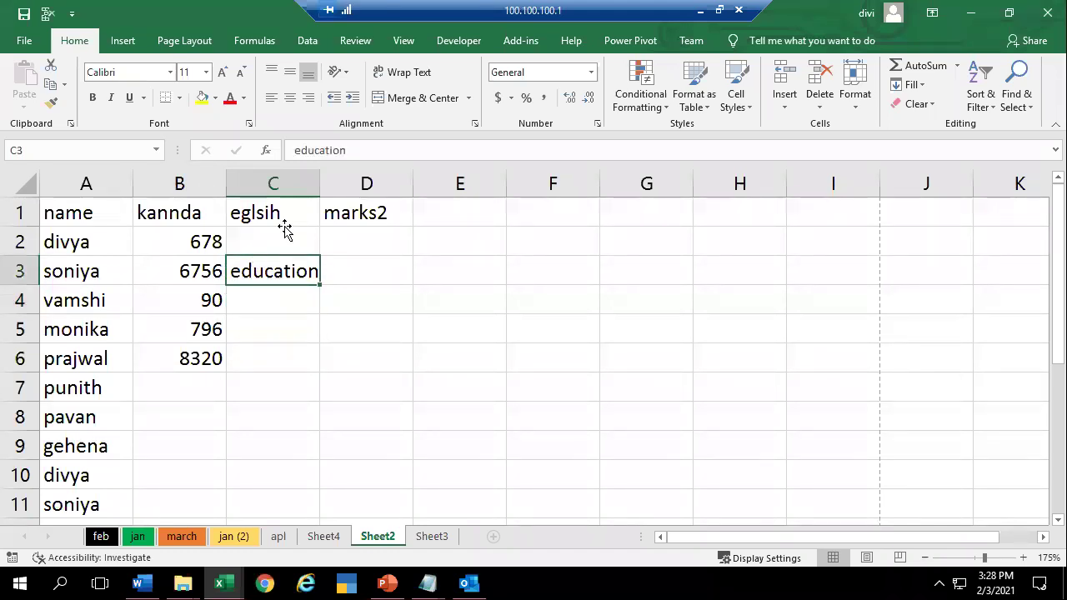
pyautogui.doubleClick(278, 358)
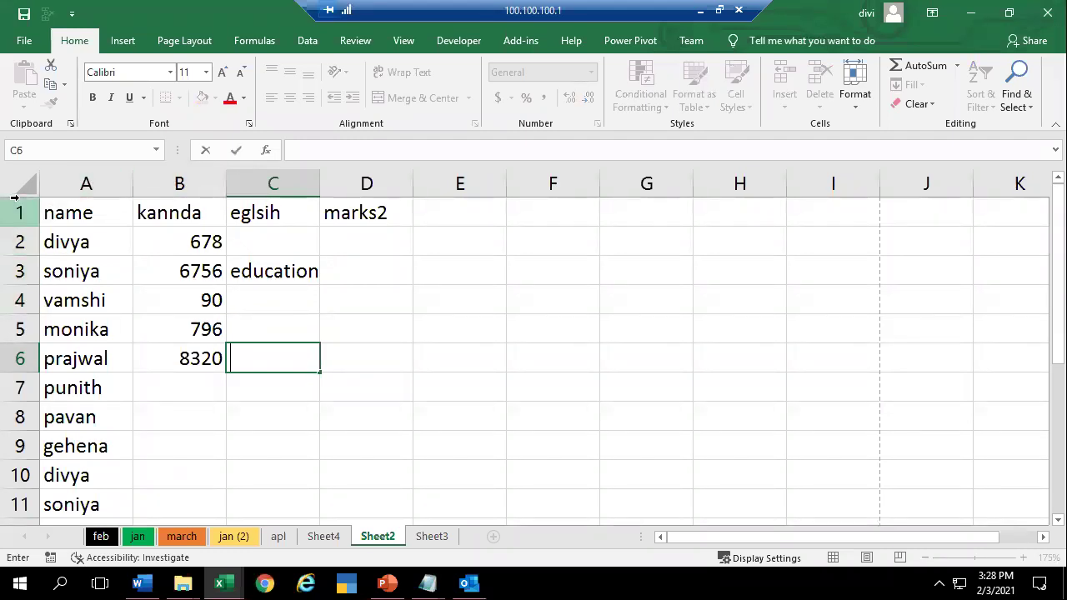
pyautogui.click(18, 183)
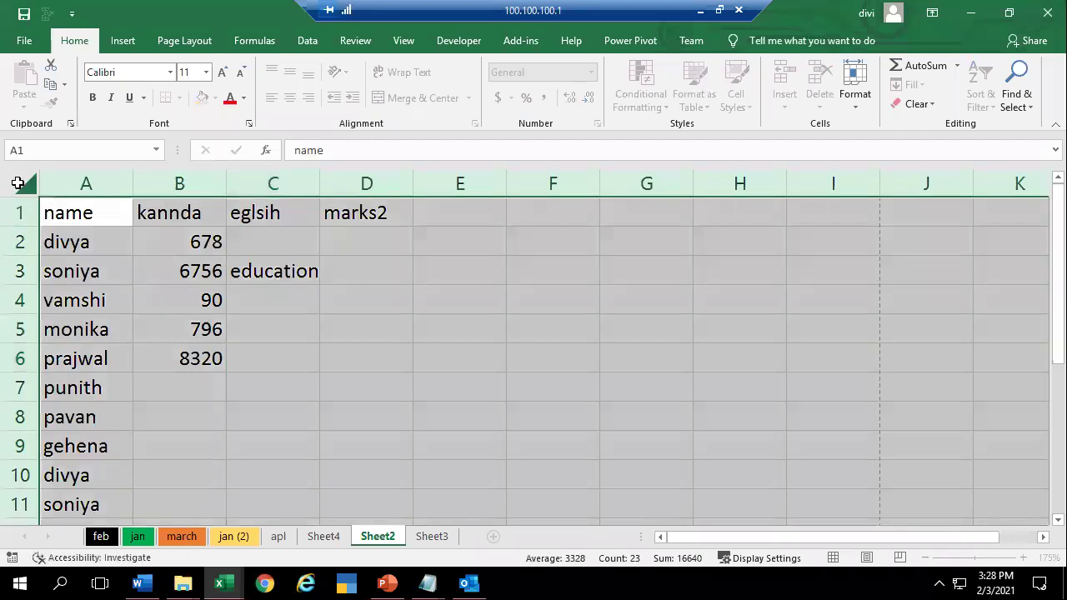
# Select all cells on Sheet2 and clear their Locked setting in Format Cells
pyautogui.click(220, 281)
pyautogui.click(323, 326)
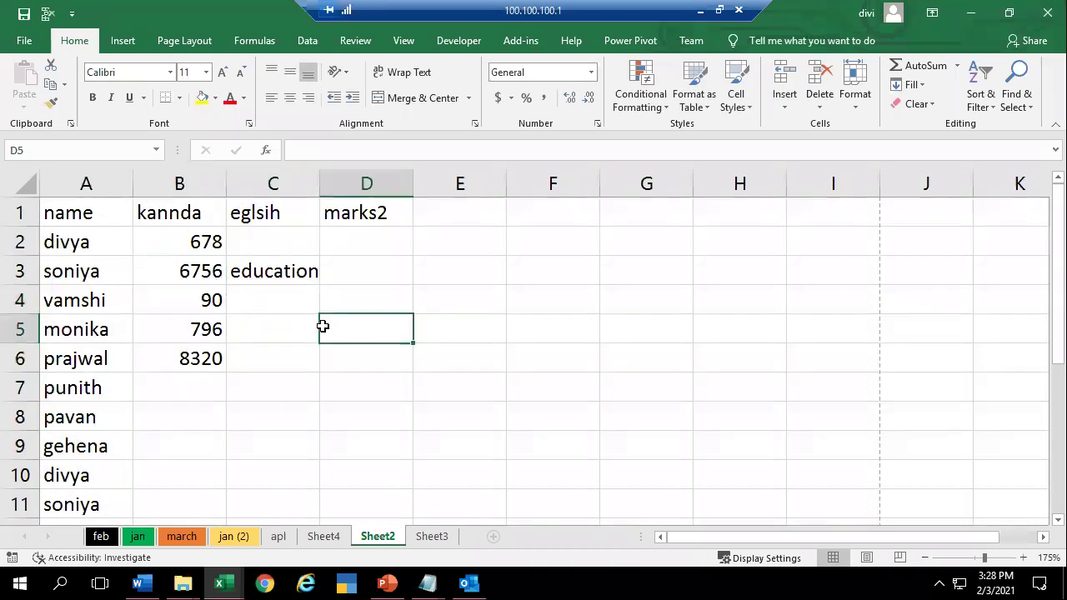
pyautogui.hotkey('ctrl', 'a')
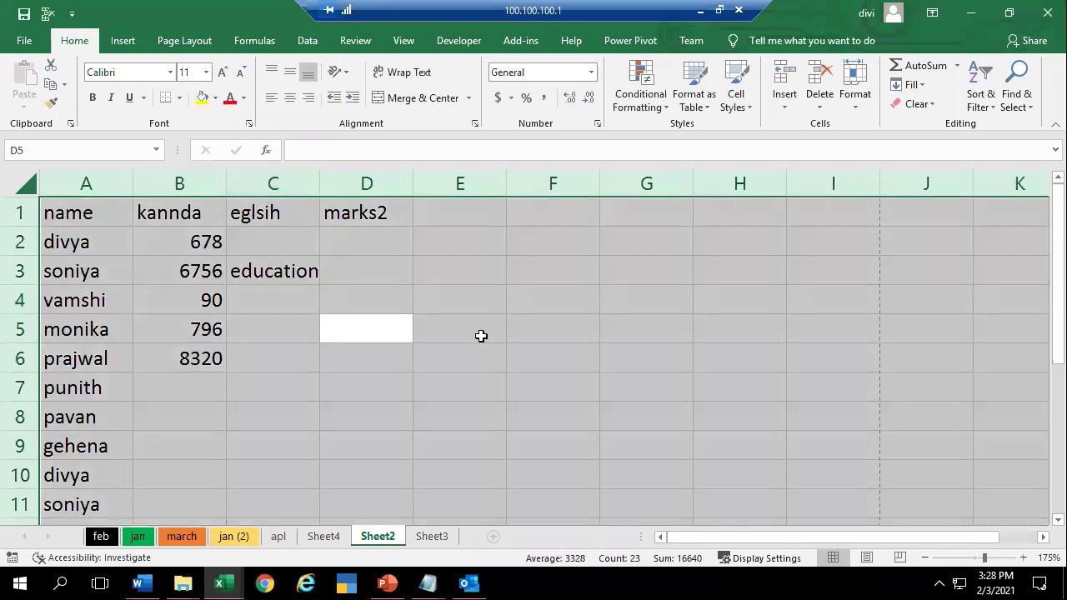
pyautogui.click(481, 333)
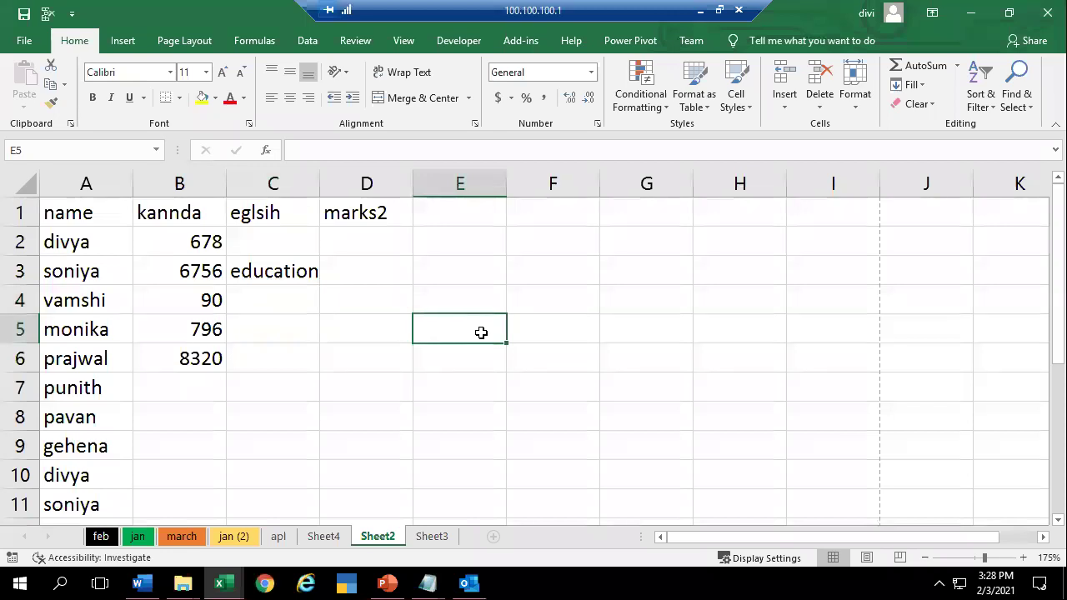
pyautogui.hotkey('ctrl', 'a')
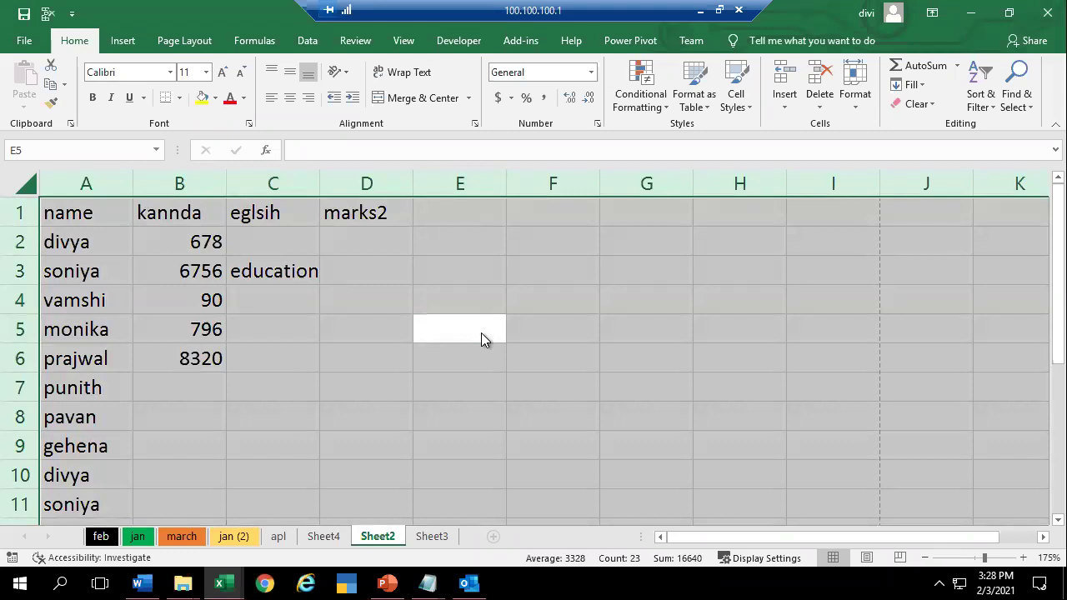
pyautogui.rightClick(482, 338)
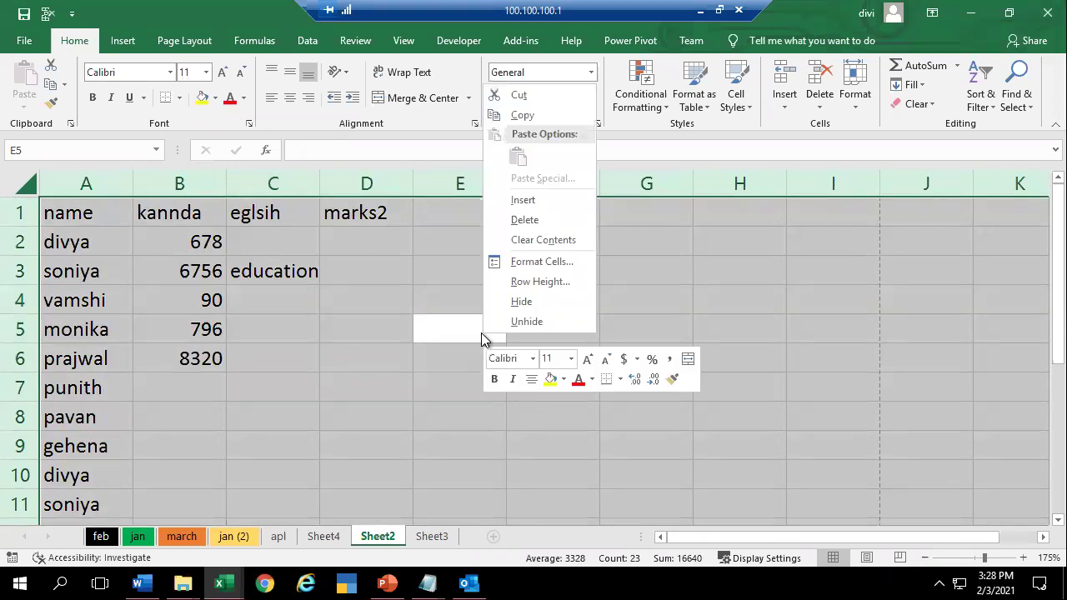
pyautogui.click(557, 261)
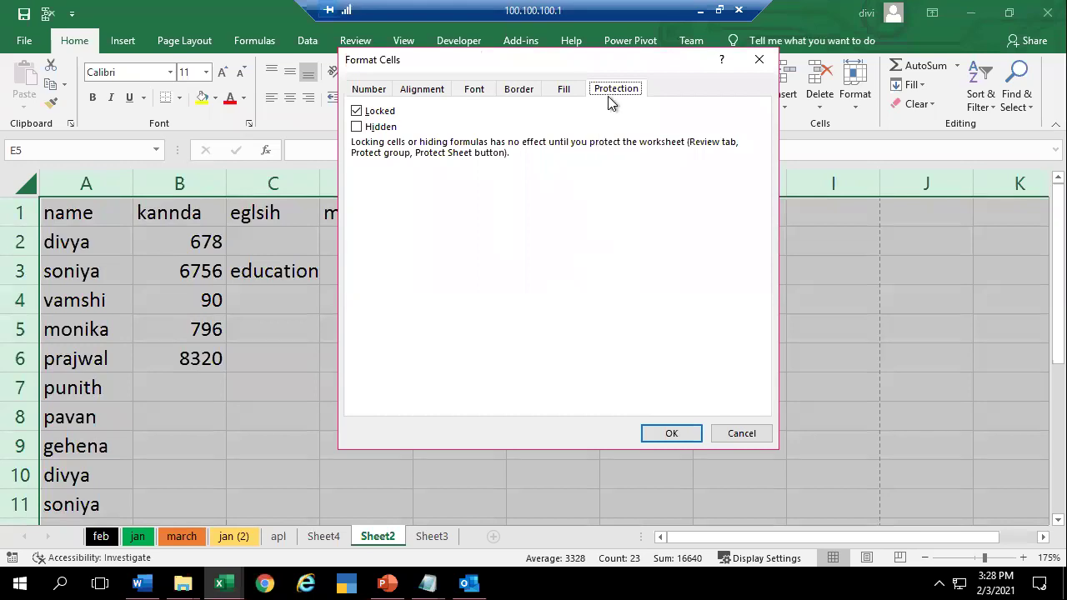
pyautogui.click(357, 111)
pyautogui.click(670, 435)
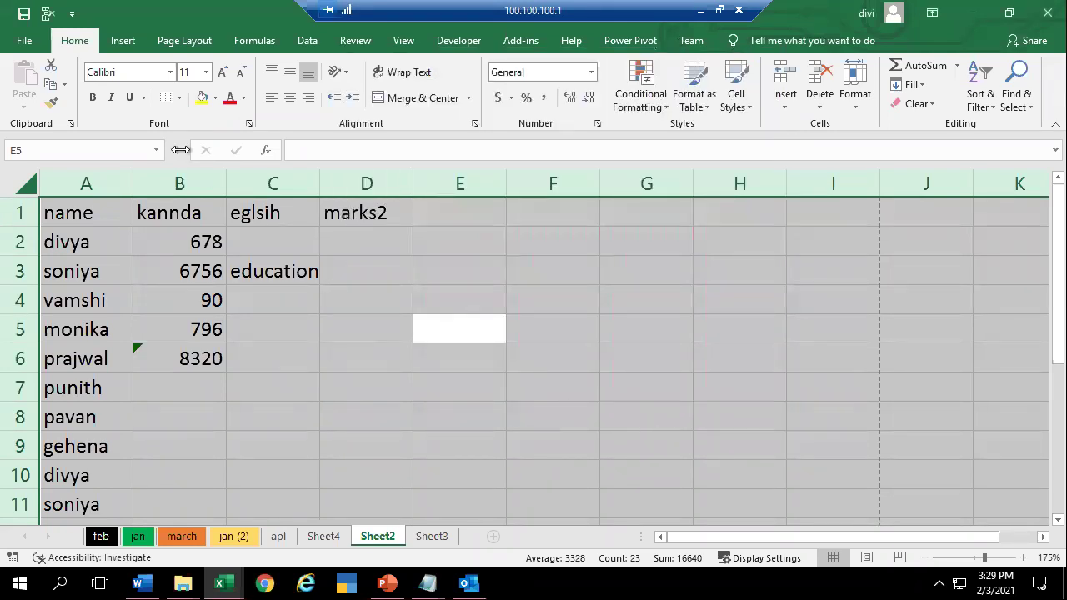
# Mark the kannda marks B2:B6 as Locked and Hidden
pyautogui.moveTo(190, 246)
pyautogui.mouseDown()
pyautogui.moveTo(194, 411)
pyautogui.moveTo(184, 359)
pyautogui.mouseUp()
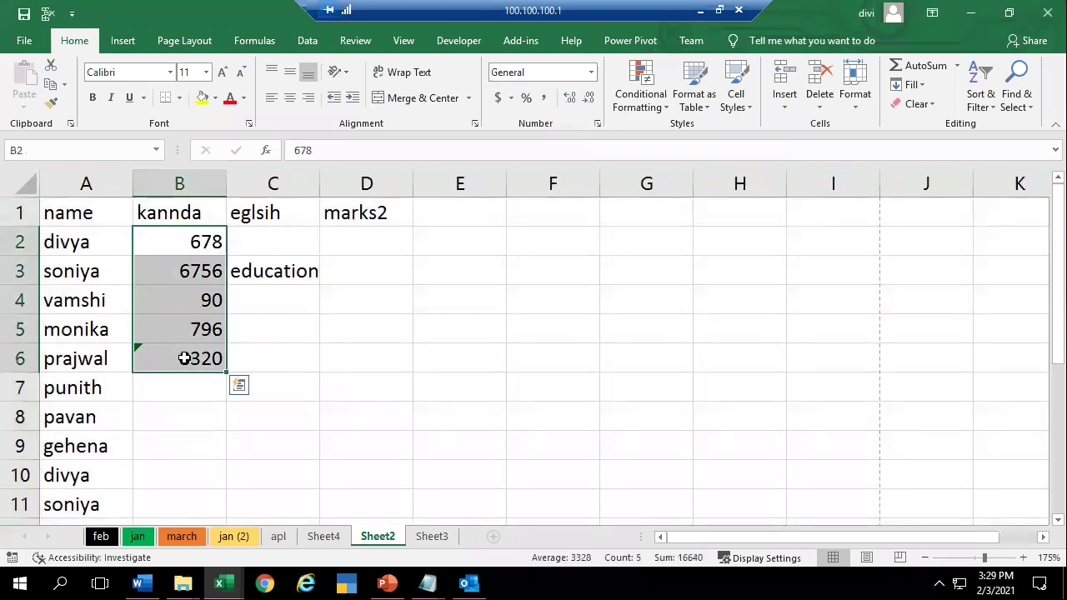
pyautogui.rightClick(184, 359)
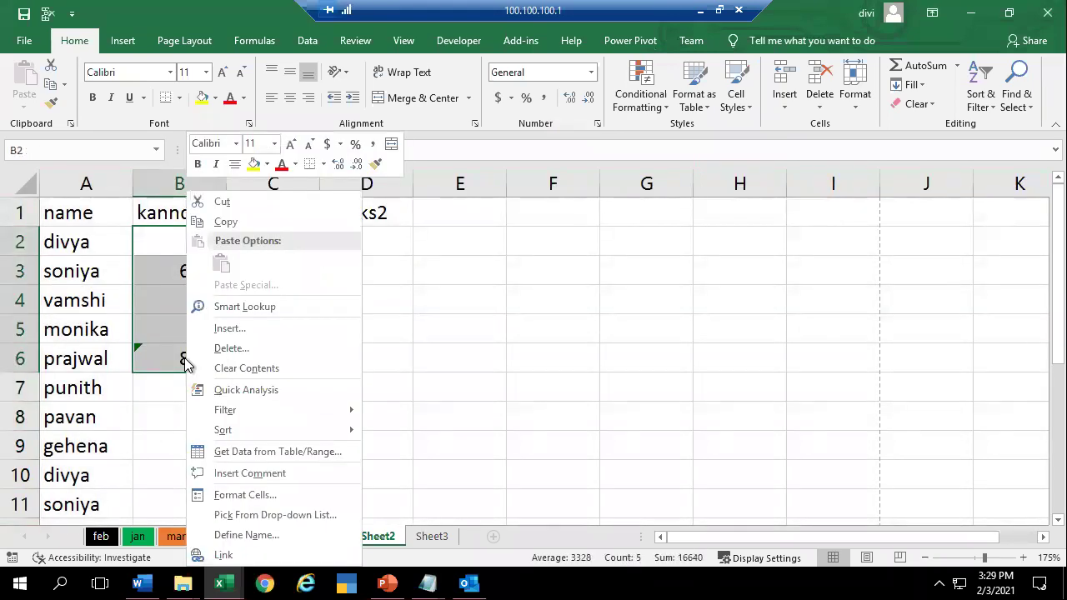
pyautogui.click(241, 500)
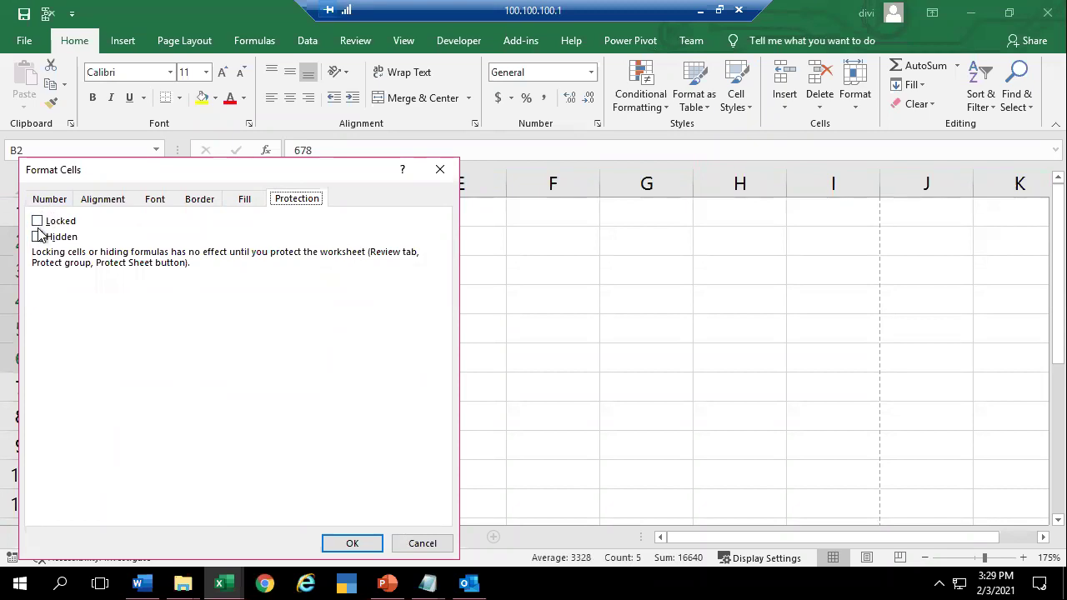
pyautogui.click(37, 221)
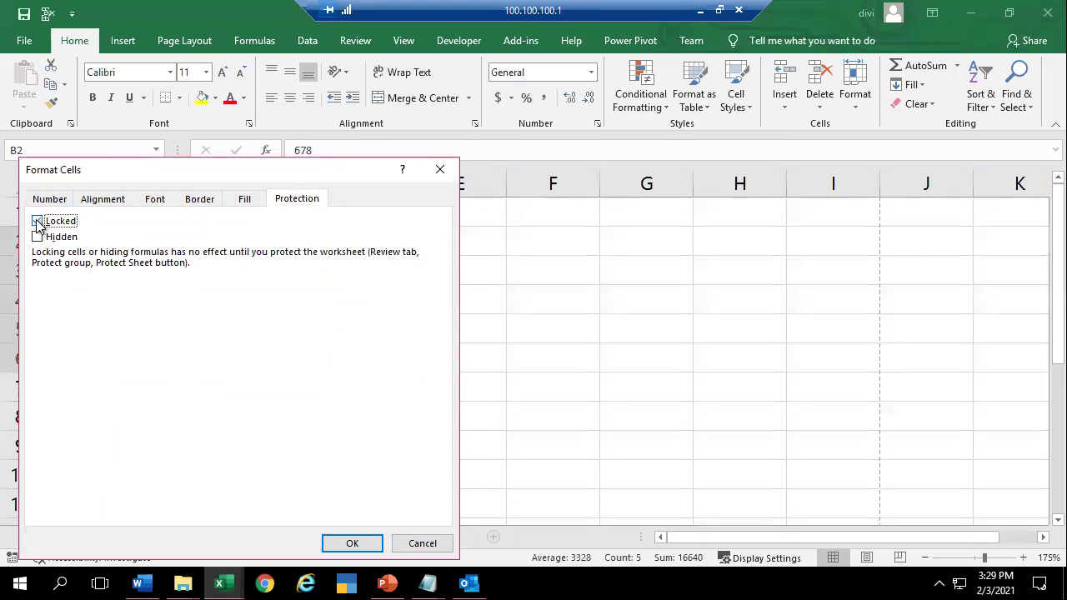
pyautogui.click(37, 238)
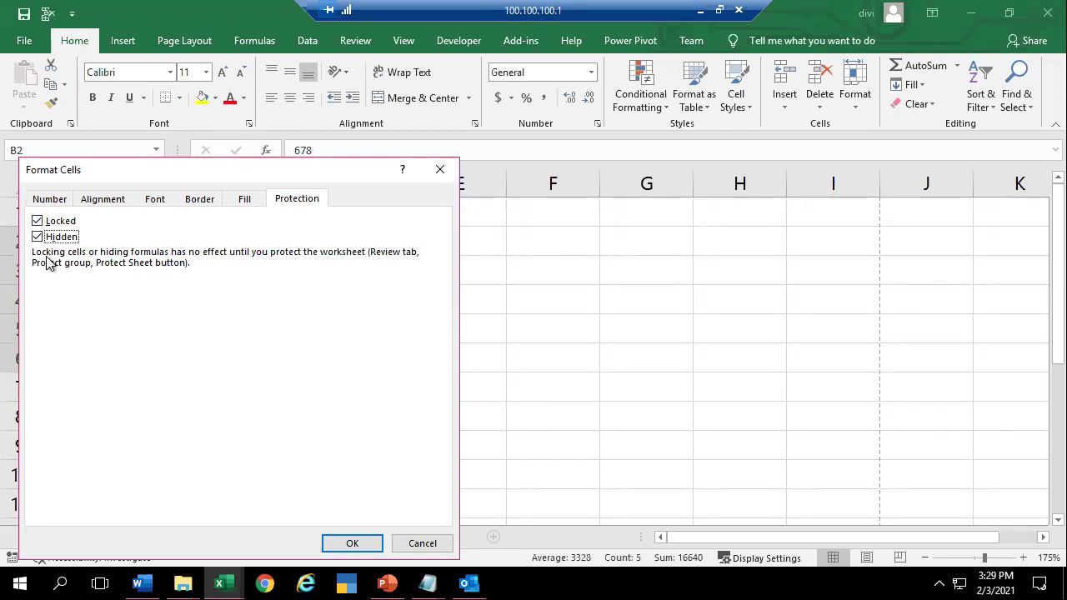
pyautogui.click(333, 542)
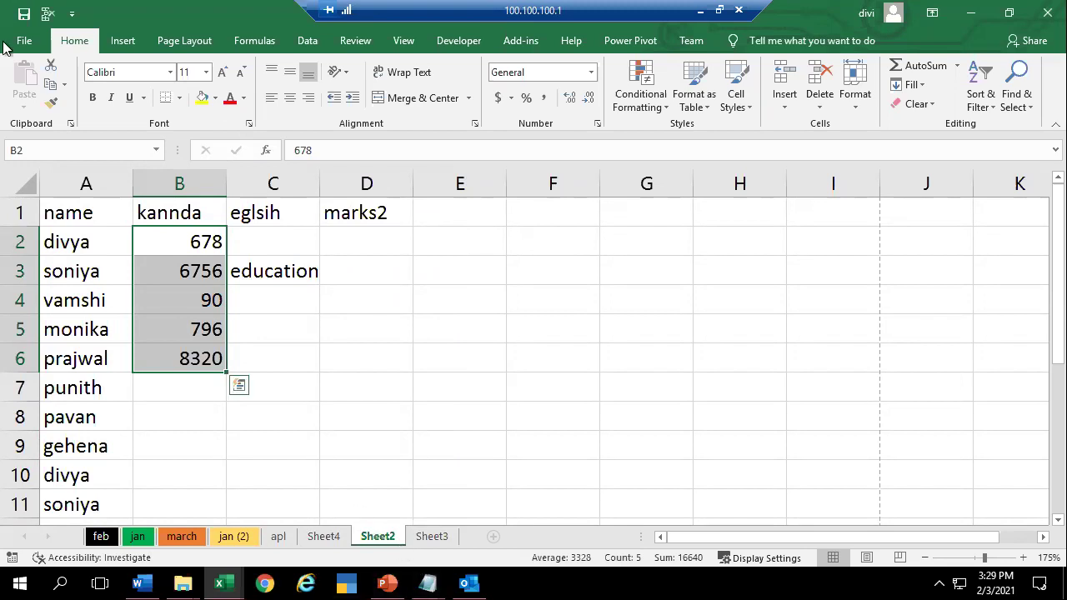
# Protect Sheet2 with a password, entered and confirmed
pyautogui.rightClick(372, 543)
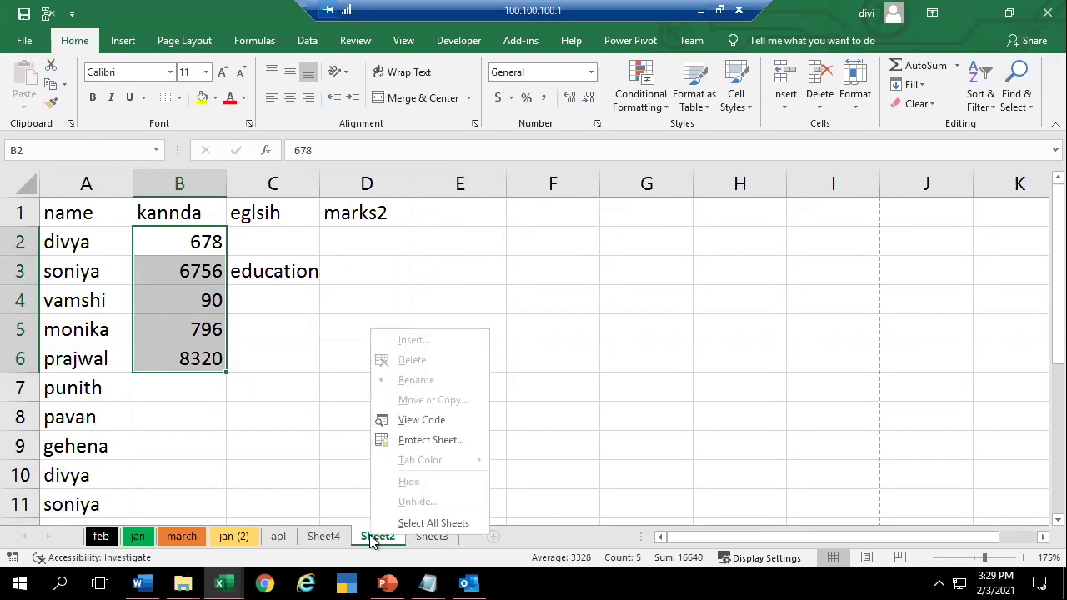
pyautogui.click(444, 439)
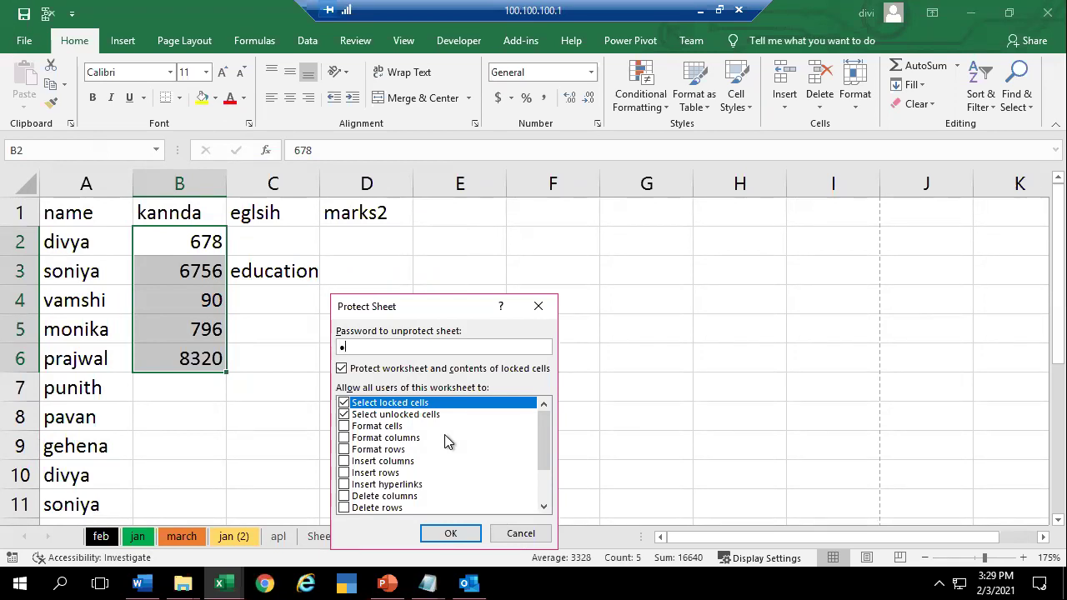
pyautogui.press('Return')
pyautogui.press('Return')
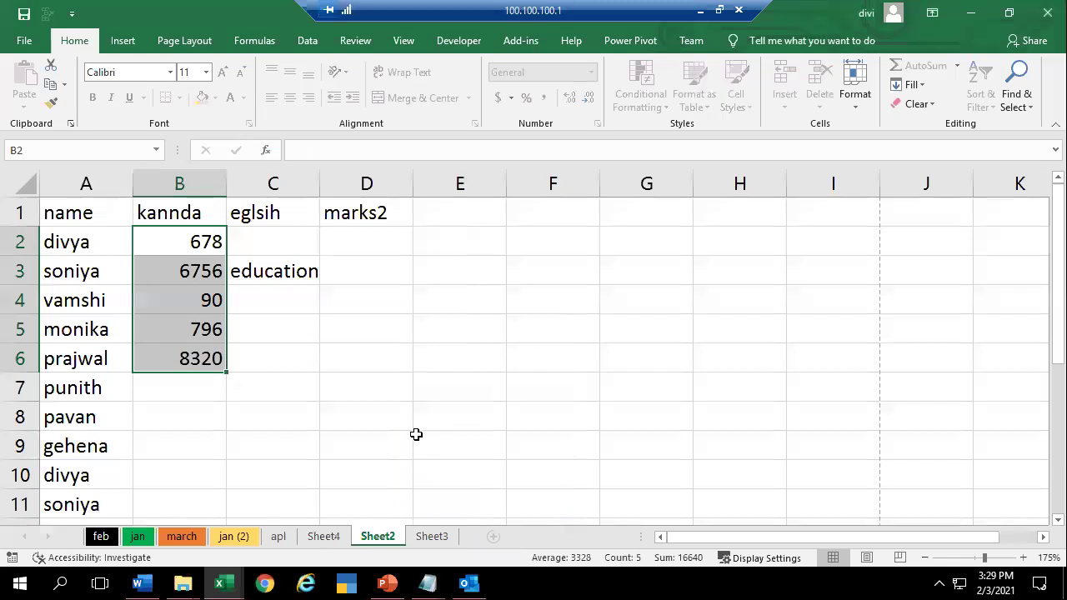
# Test the protected marks cells B3–B6 and C3 on Sheet2
pyautogui.click(203, 358)
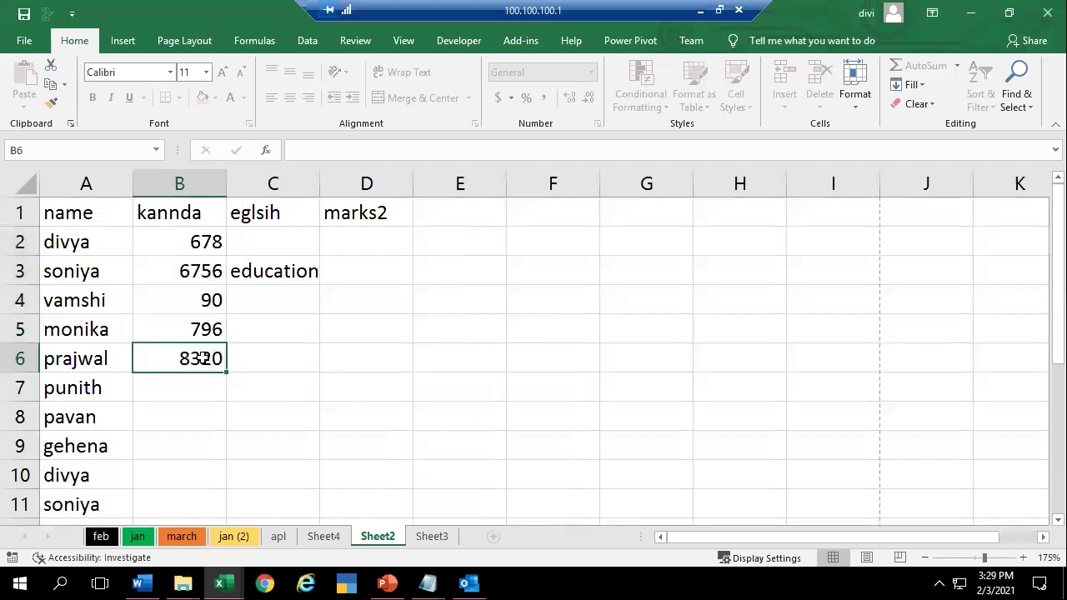
pyautogui.click(200, 332)
pyautogui.click(194, 296)
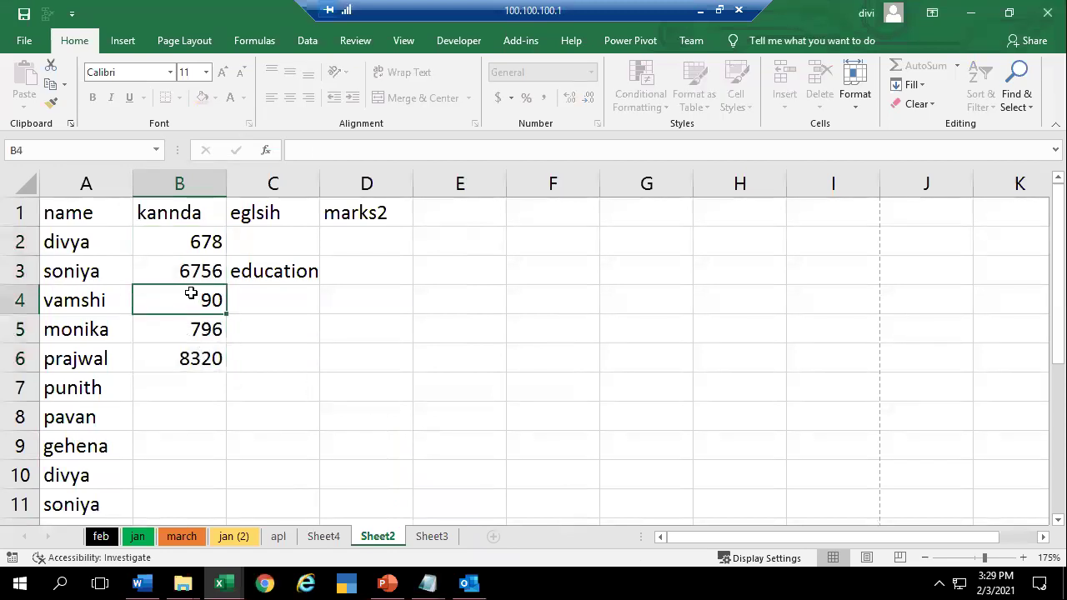
pyautogui.click(191, 360)
pyautogui.click(193, 334)
pyautogui.click(199, 303)
pyautogui.click(194, 272)
pyautogui.click(270, 267)
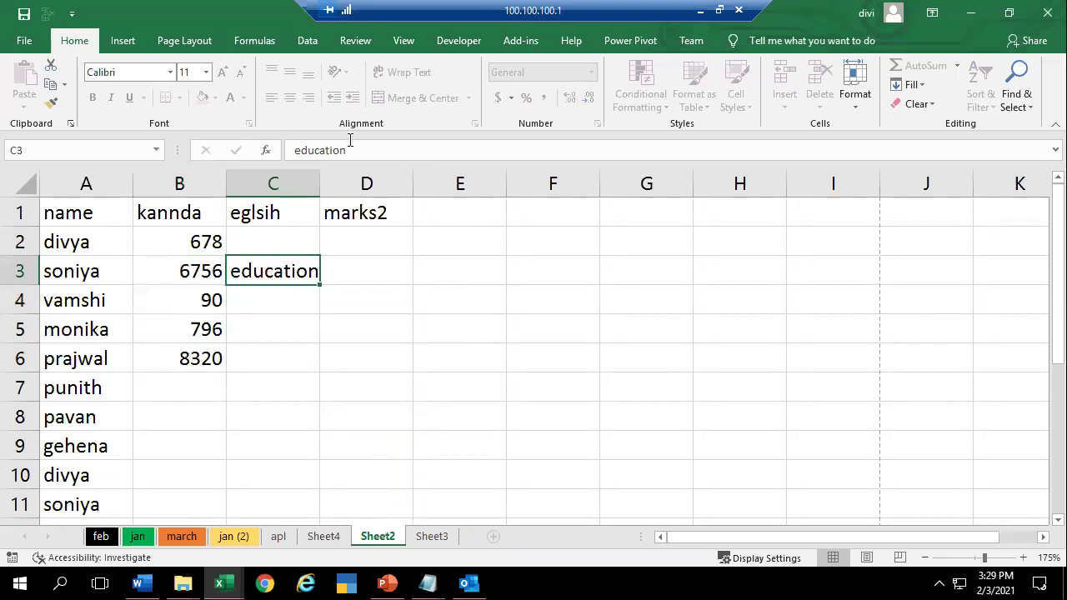
pyautogui.click(210, 356)
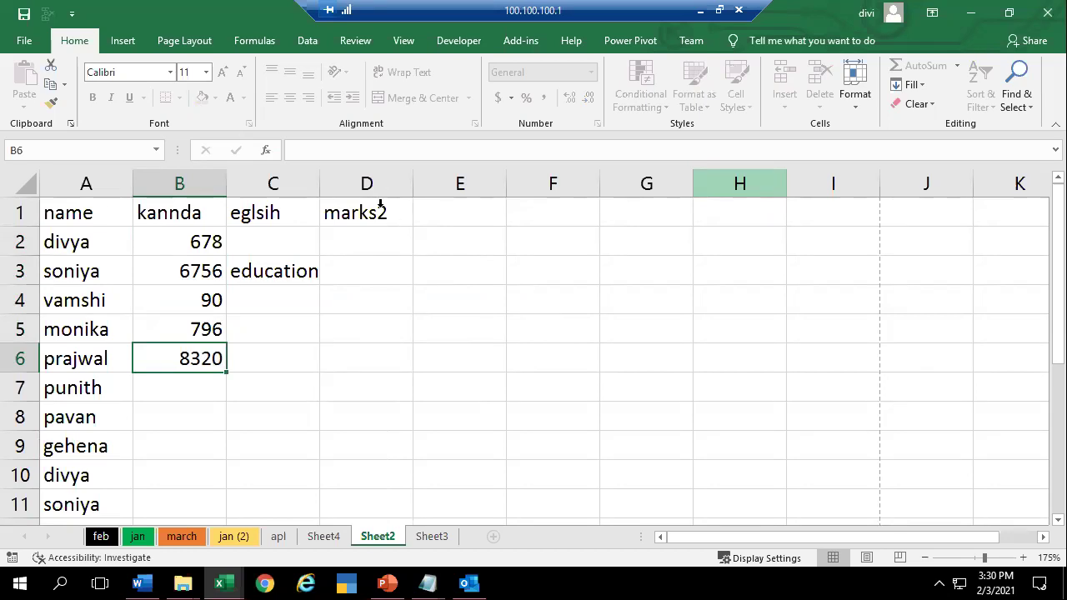
# Select unlocked cells across columns C to H, including C2:C6
pyautogui.click(388, 318)
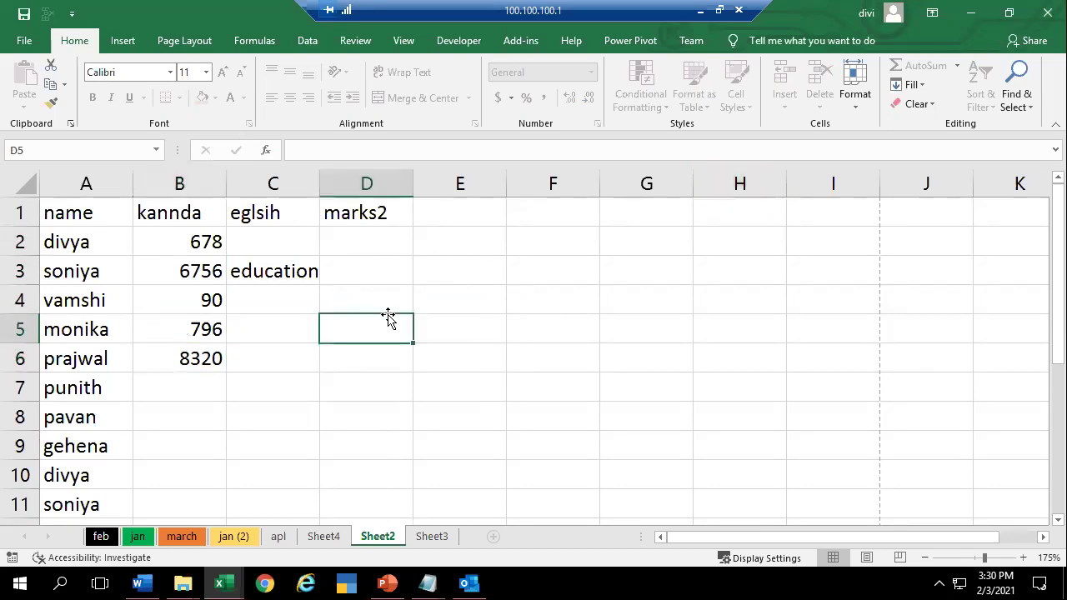
pyautogui.moveTo(245, 246); pyautogui.dragTo(320, 365)
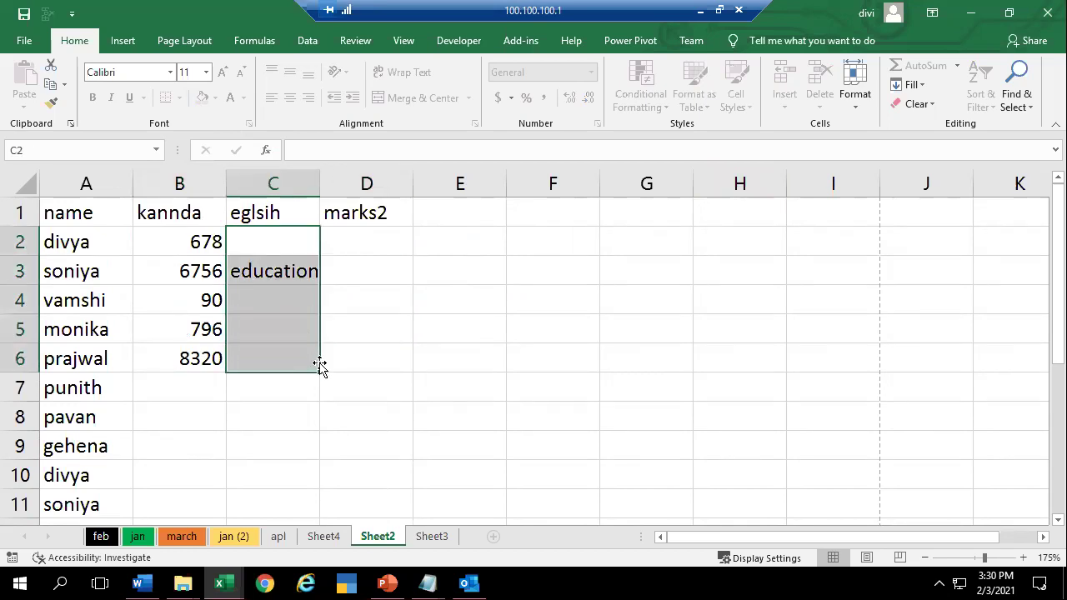
pyautogui.click(392, 358)
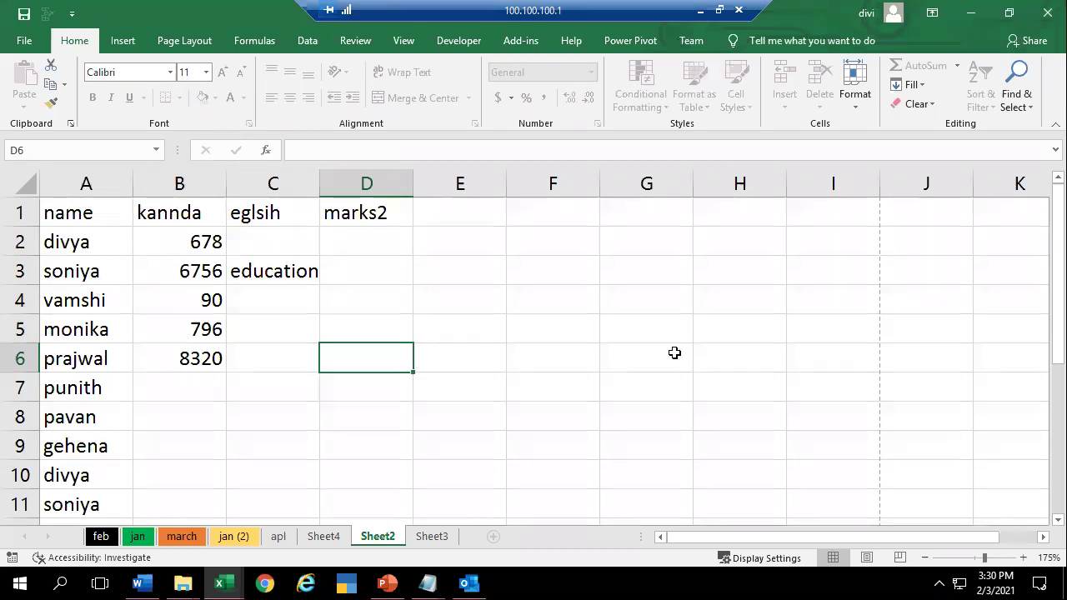
pyautogui.click(608, 299)
pyautogui.click(382, 309)
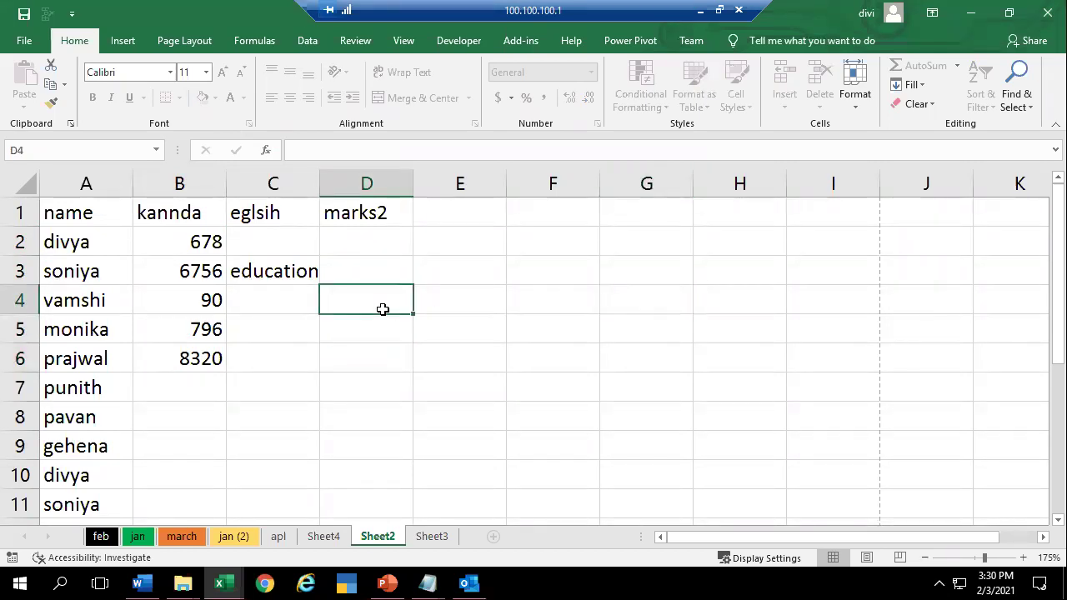
pyautogui.click(713, 338)
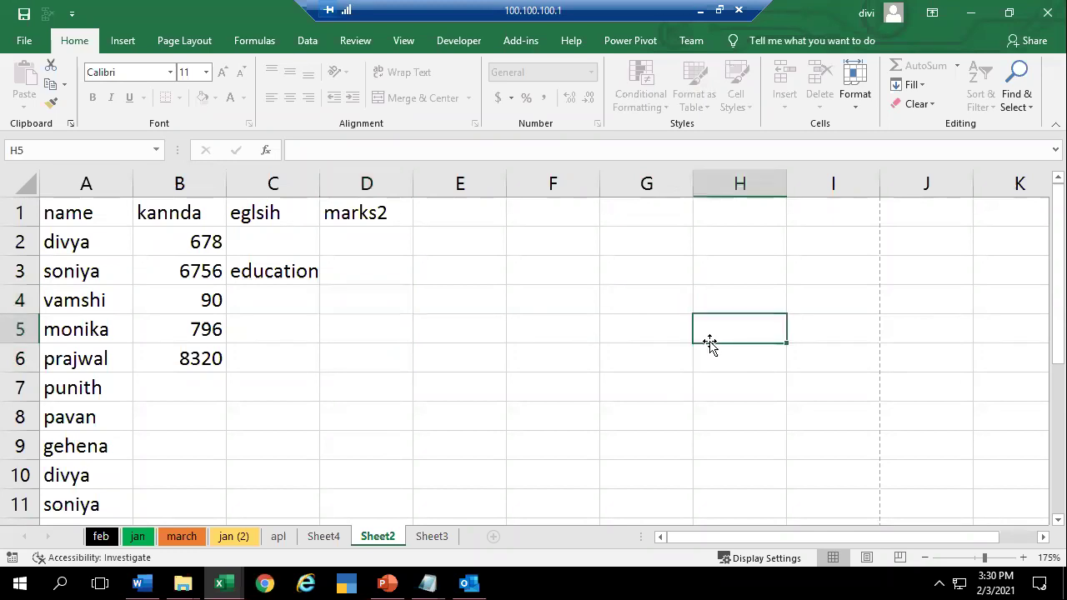
pyautogui.click(500, 348)
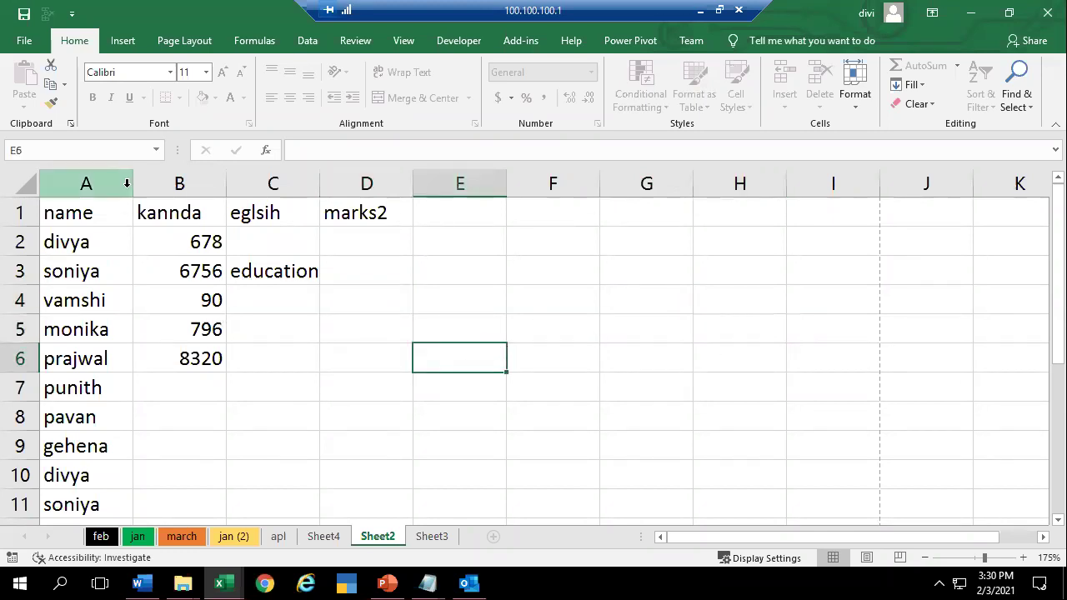
# Select A1 down to row 14, clear A1's name header, then bring up Word
pyautogui.moveTo(86, 218); pyautogui.dragTo(407, 455)
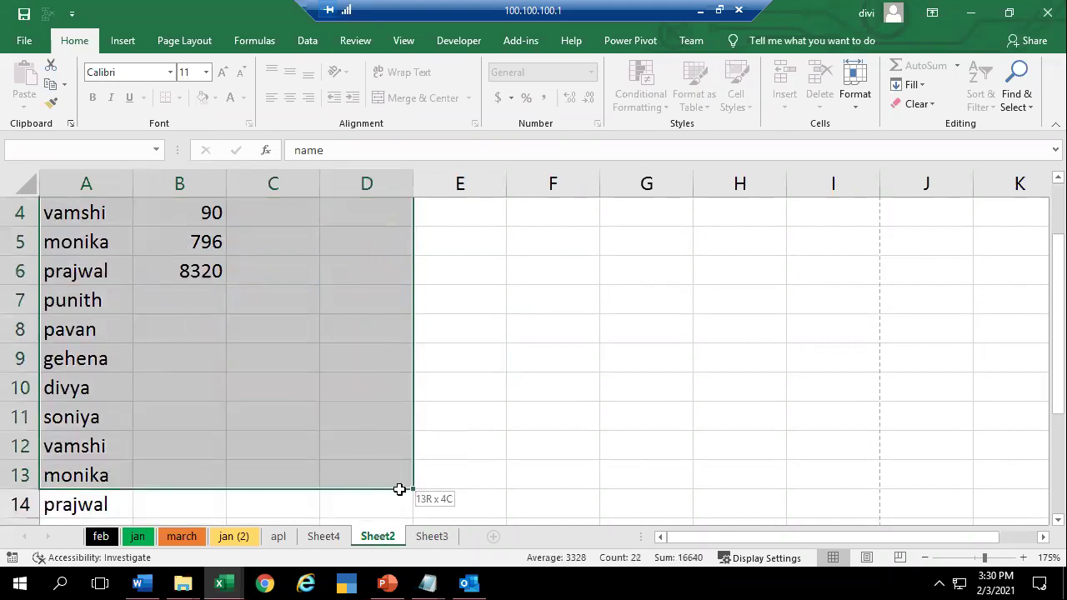
pyautogui.moveTo(407, 455); pyautogui.dragTo(403, 504)
pyautogui.press('BackSpace')
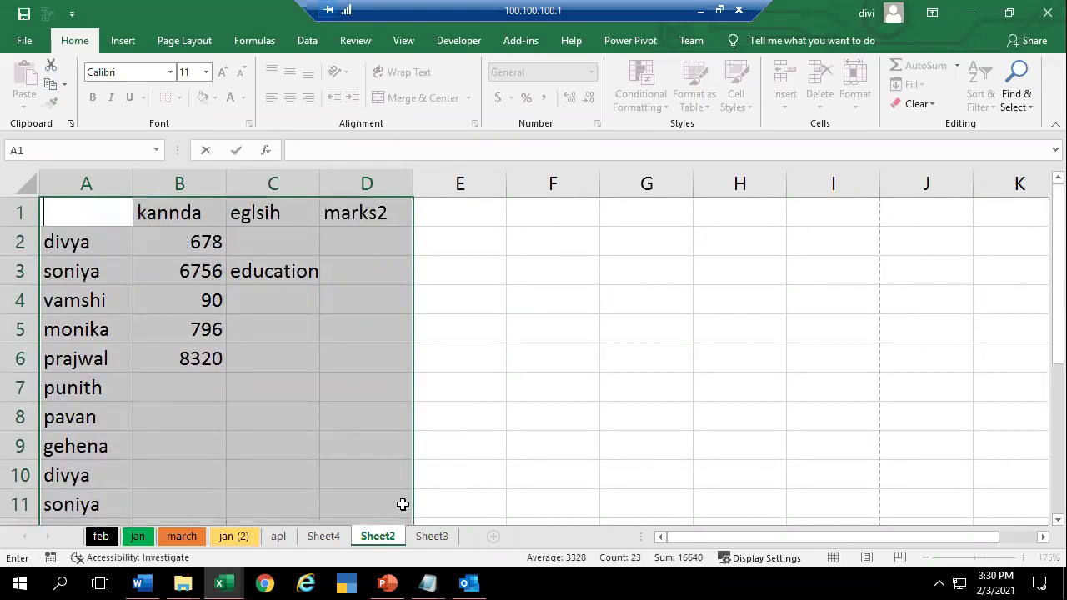
pyautogui.click(140, 583)
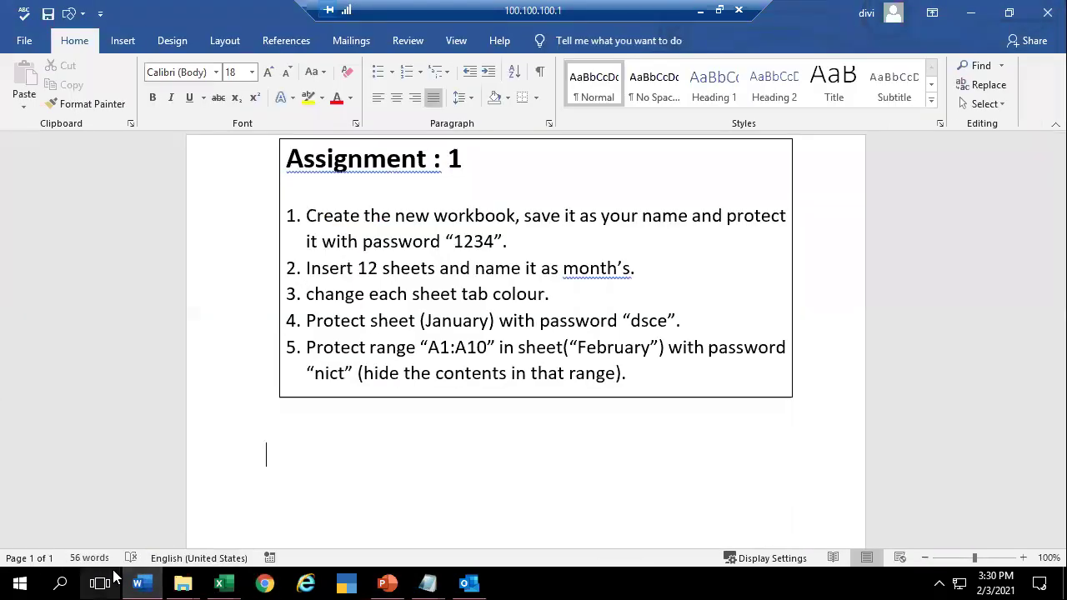
# Close Assignment.1 in Word without saving and minimize Excel to show DNS clg
pyautogui.click(1040, 10)
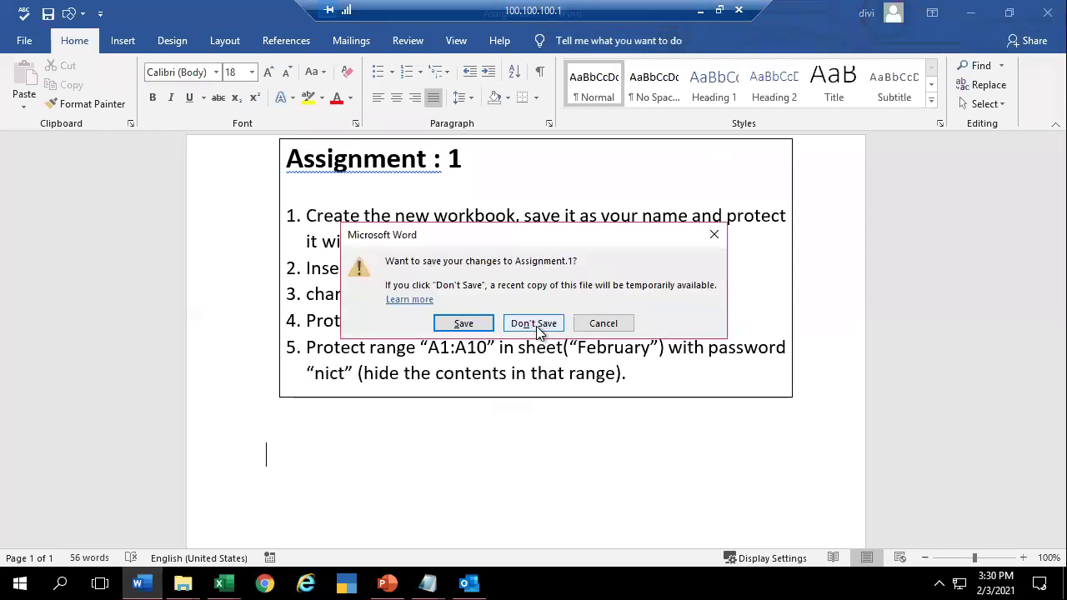
pyautogui.click(542, 323)
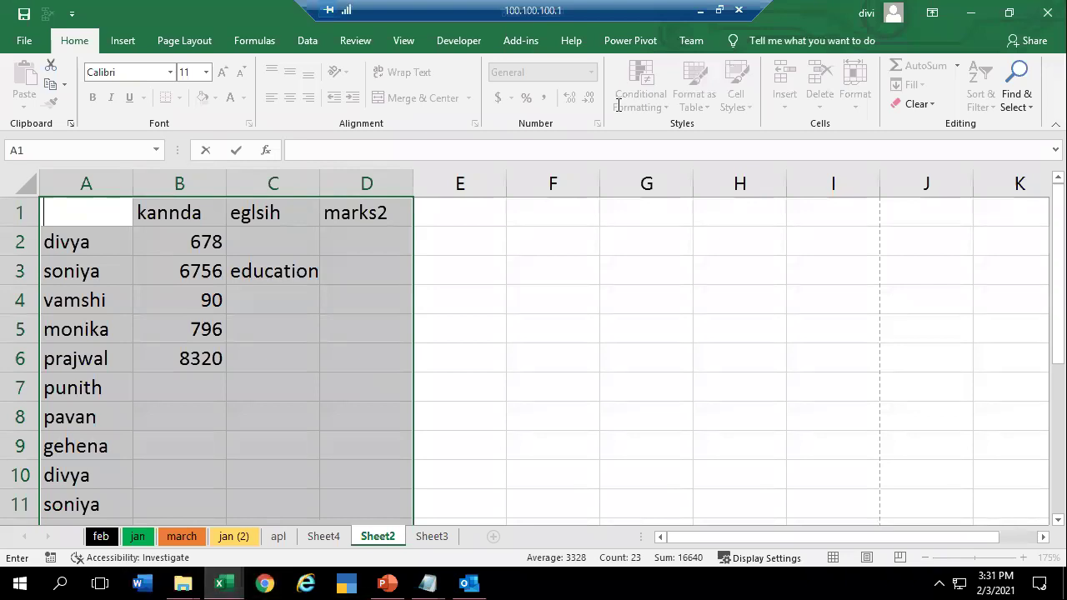
pyautogui.click(970, 13)
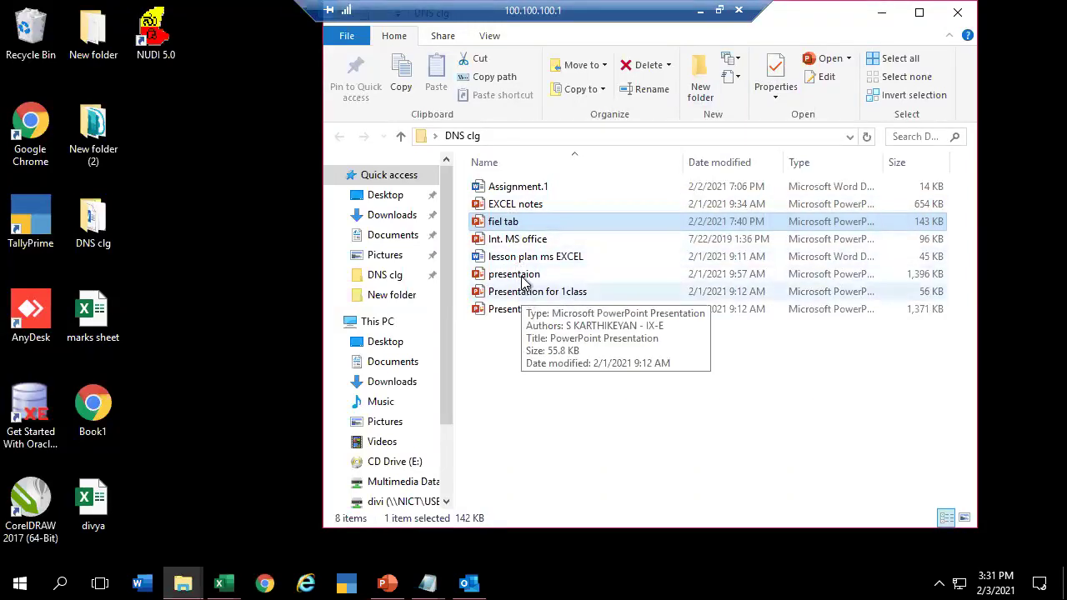
# Open the 'fiel tab' PowerPoint file from the DNS clg folder
pyautogui.doubleClick(504, 223)
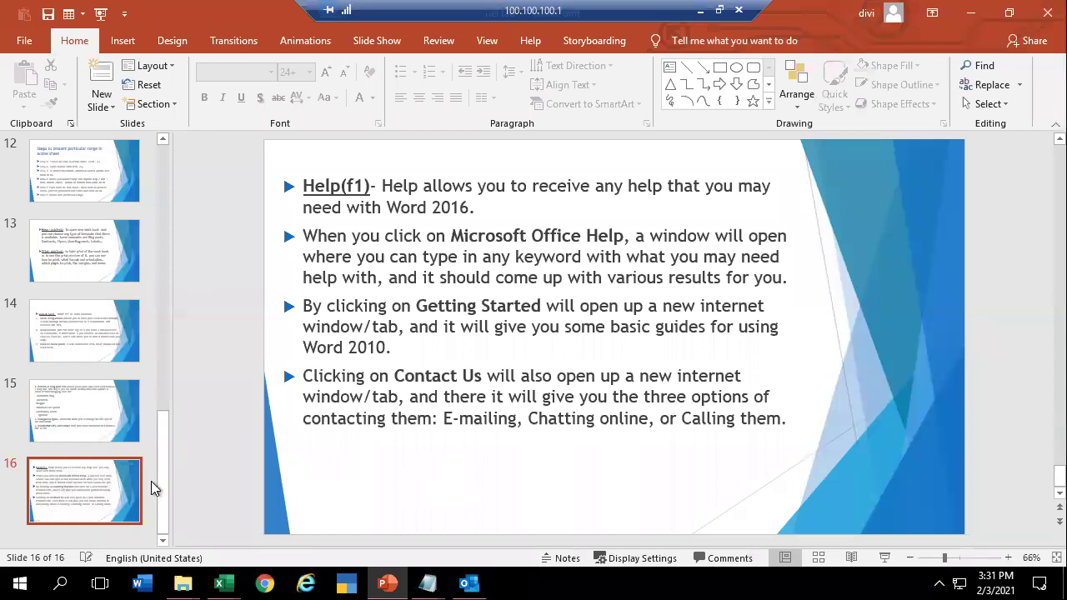
# Scroll the slide thumbnails up and move from slide 2 to slide 4 on editing cells
pyautogui.moveTo(158, 481); pyautogui.dragTo(142, 186)
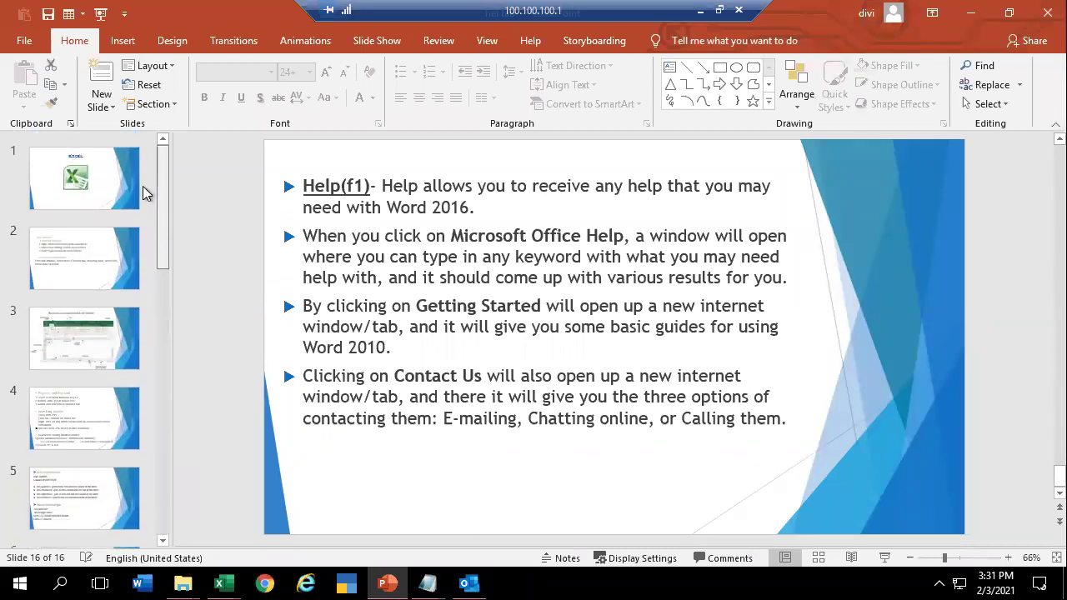
pyautogui.click(79, 338)
pyautogui.click(71, 275)
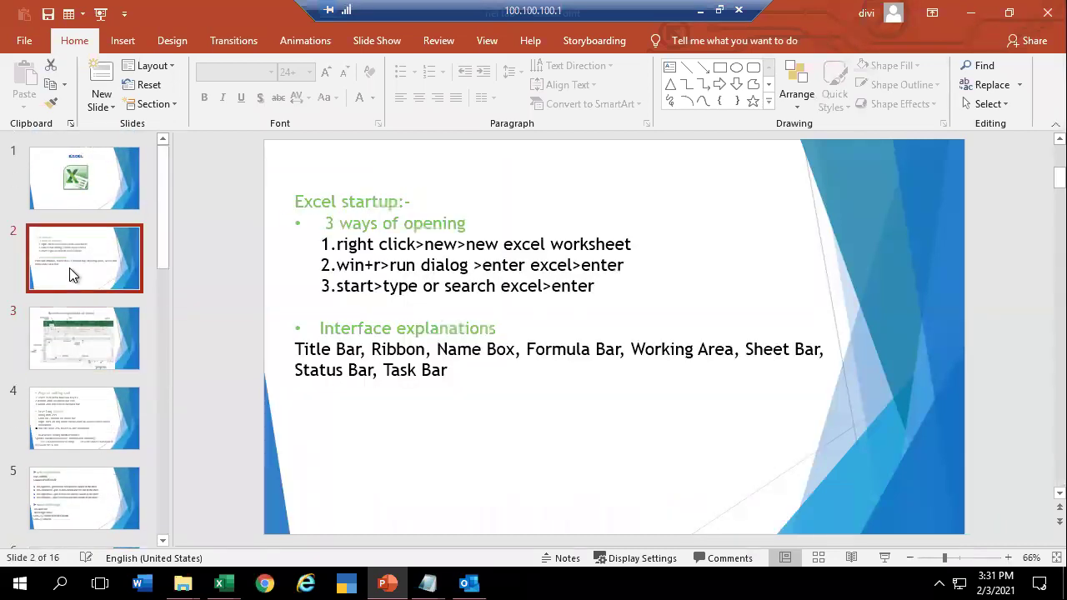
pyautogui.click(86, 432)
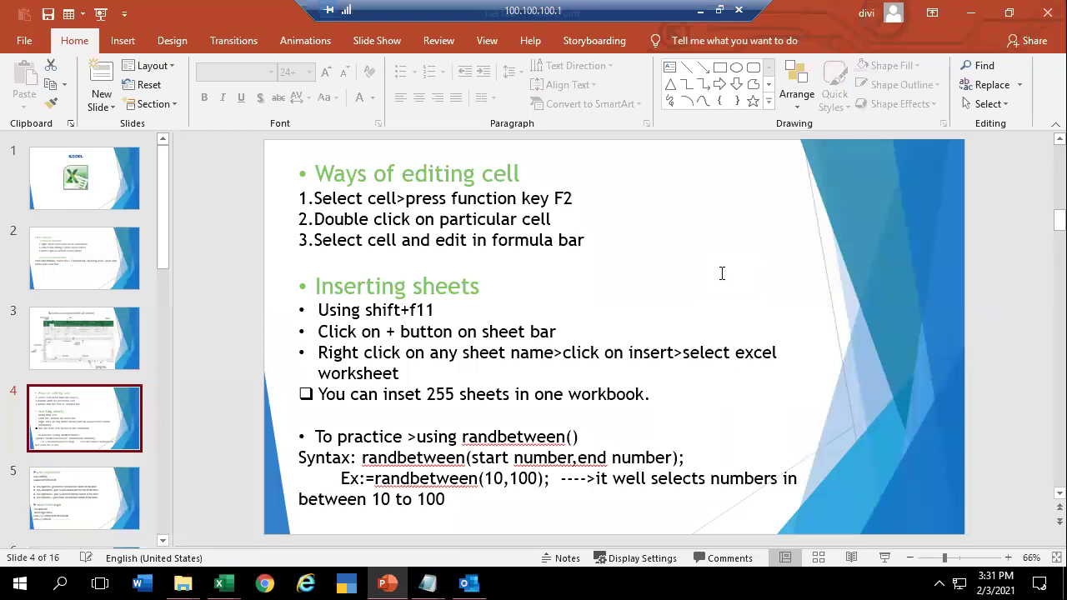
# Preview slide 4 full screen twice, then bring the DNS clg folder to the front
pyautogui.click(554, 481)
pyautogui.hotkey('shift', 'F5')
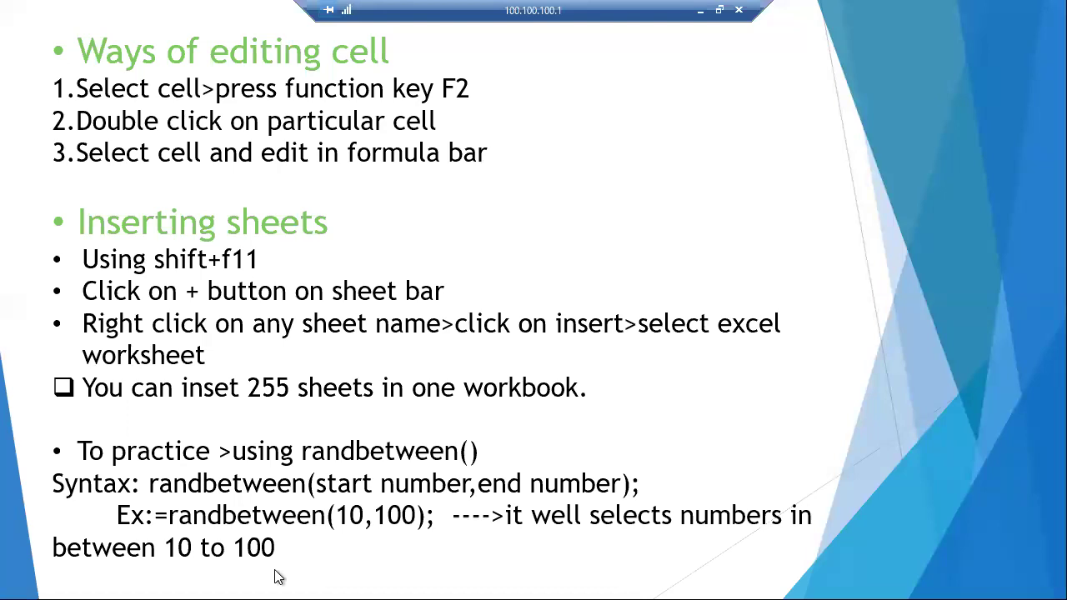
pyautogui.press('Escape')
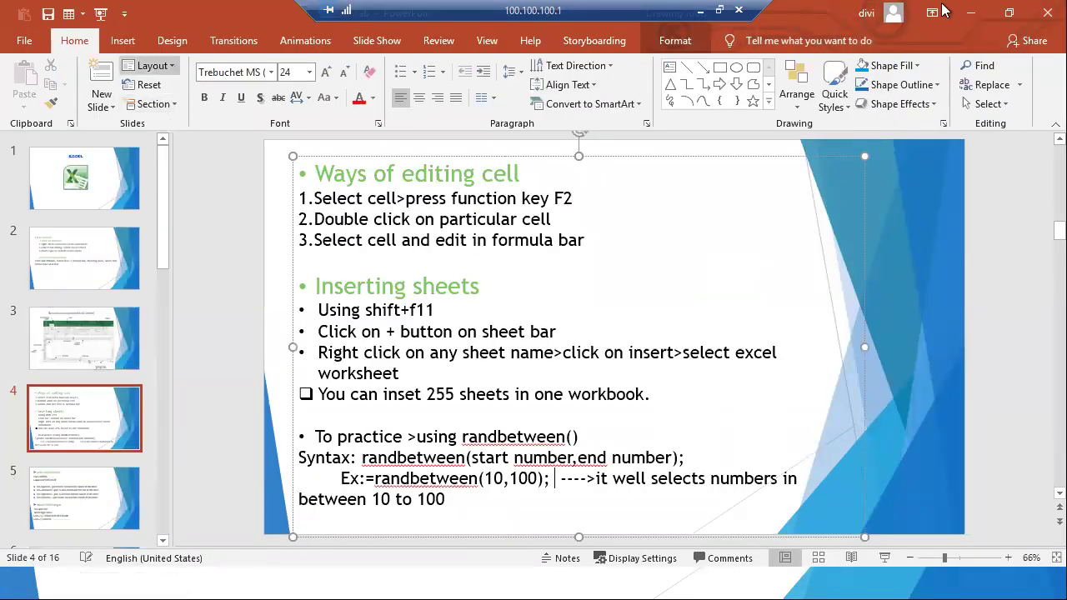
pyautogui.hotkey('shift', 'F5')
pyautogui.press('Escape')
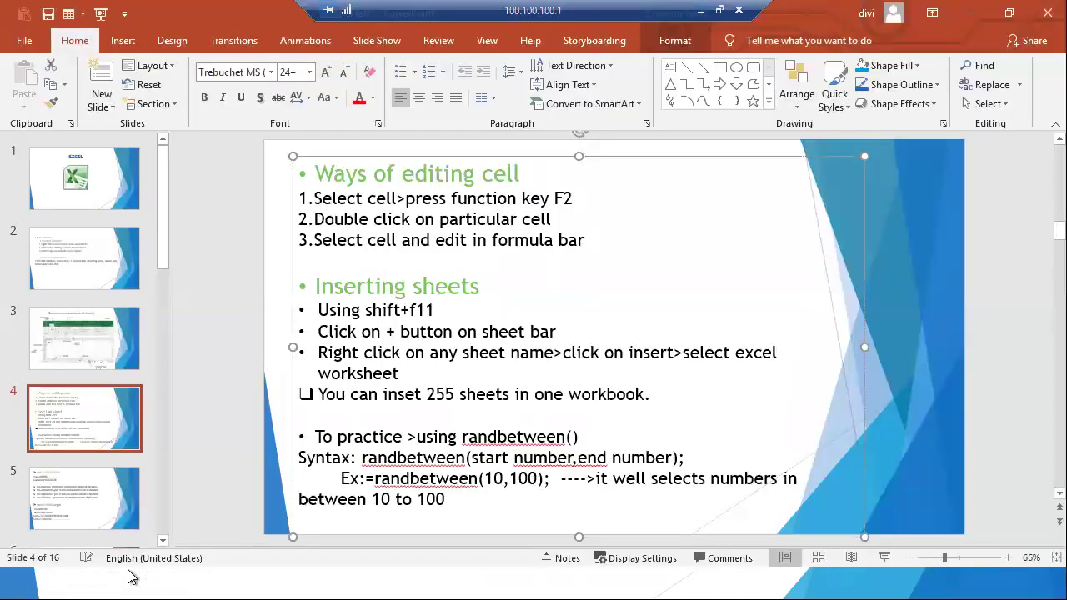
pyautogui.press('Escape')
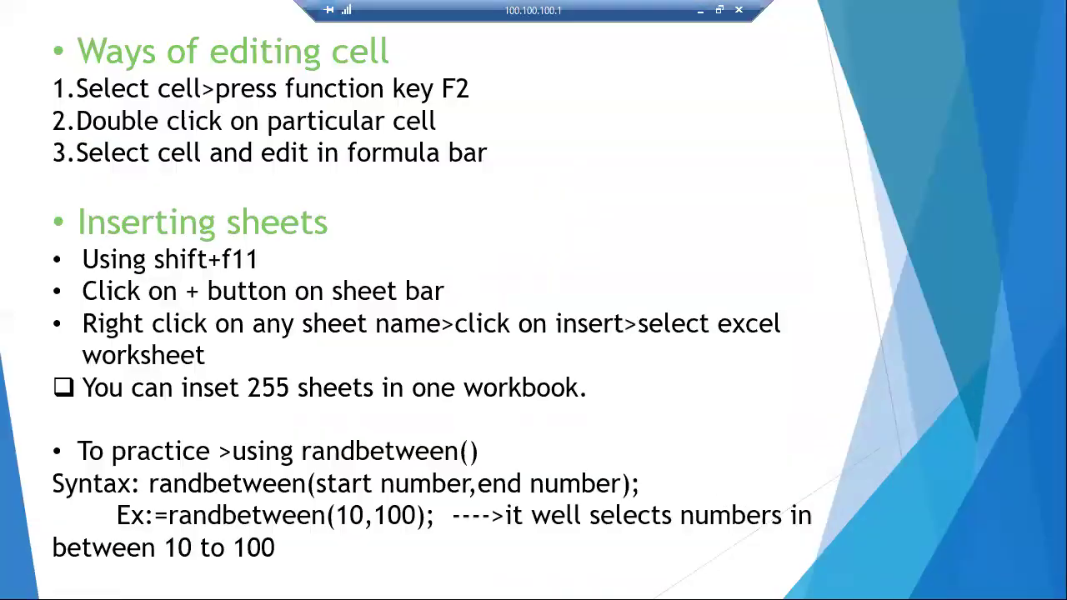
pyautogui.moveTo(5, 575)
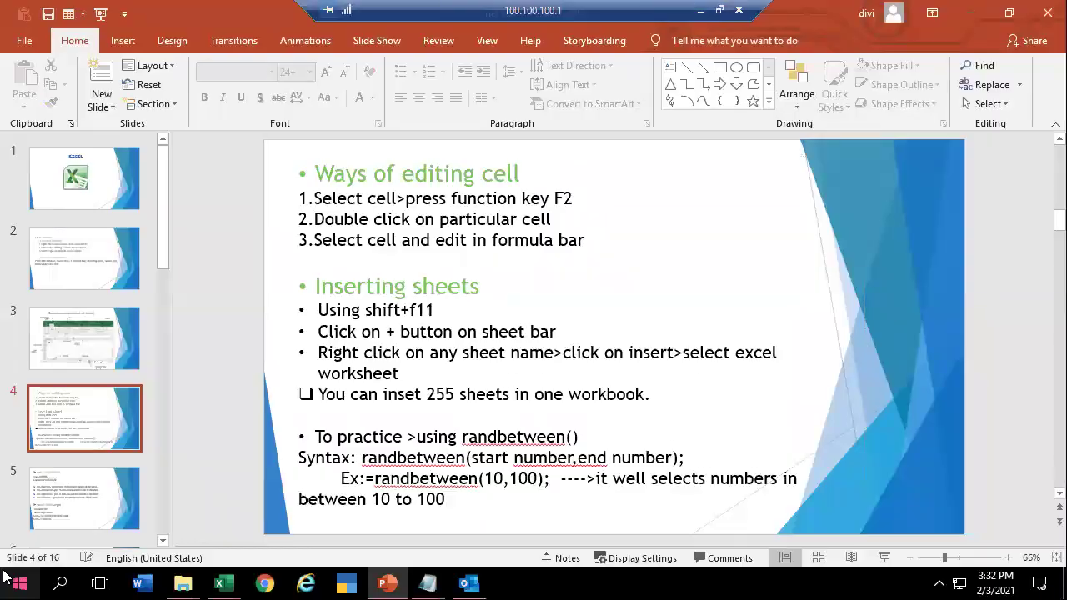
pyautogui.hotkey('alt', 'Tab')
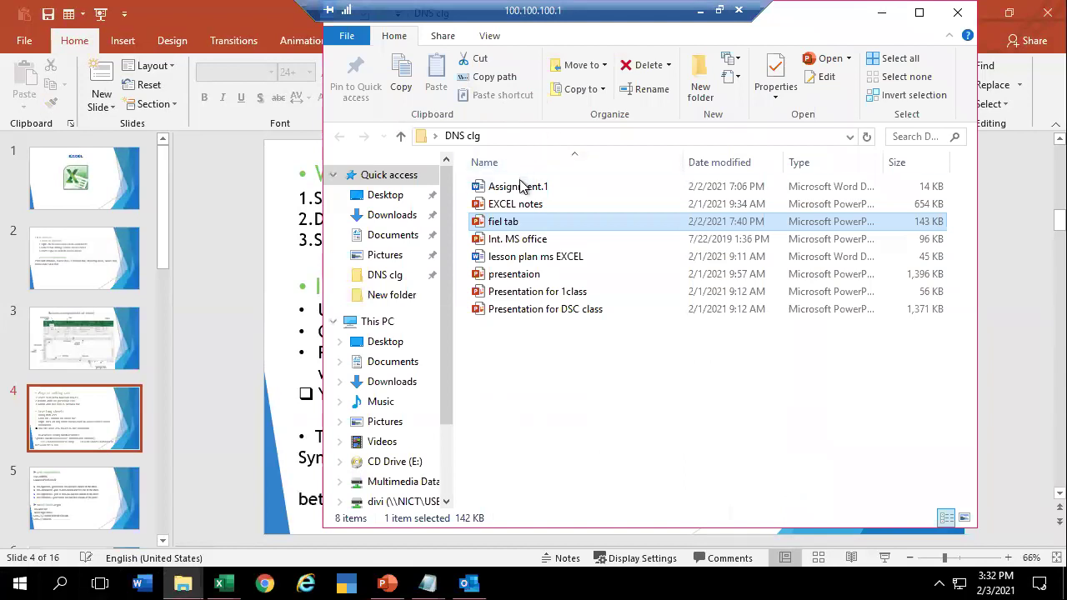
# Open the Assignment.1 Word document and highlight phrases of its task list, then deselect
pyautogui.doubleClick(520, 186)
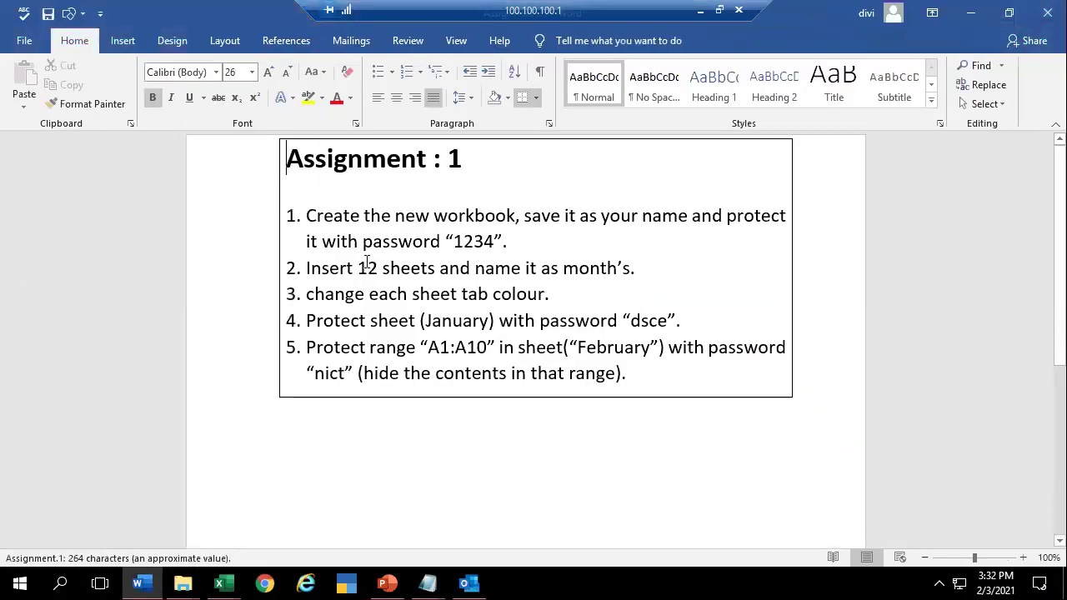
pyautogui.click(358, 268)
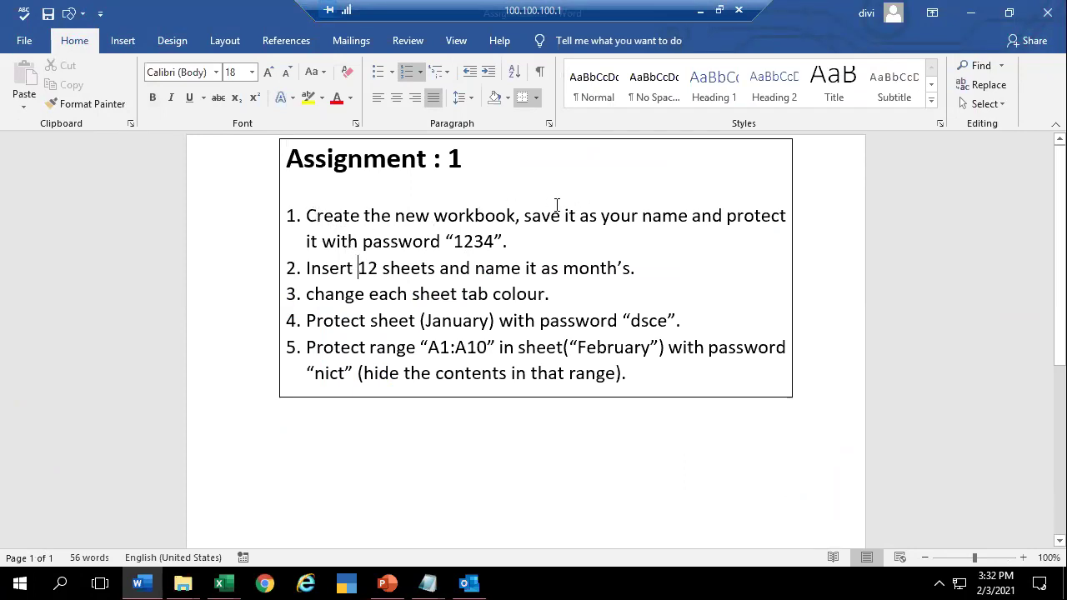
pyautogui.moveTo(524, 216); pyautogui.dragTo(669, 217)
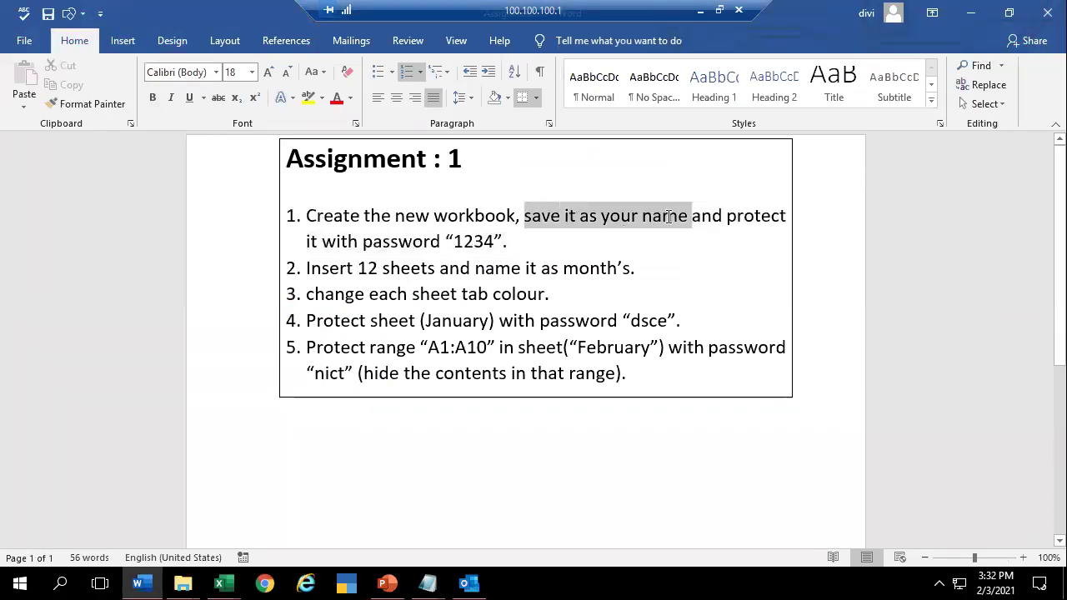
pyautogui.moveTo(685, 218); pyautogui.dragTo(683, 216)
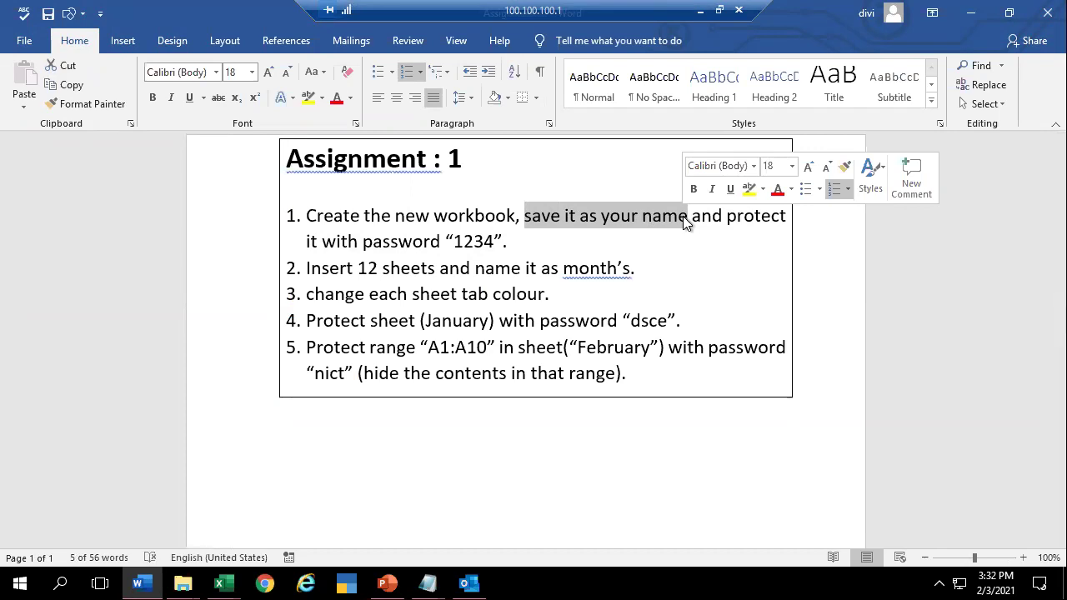
pyautogui.click(651, 297)
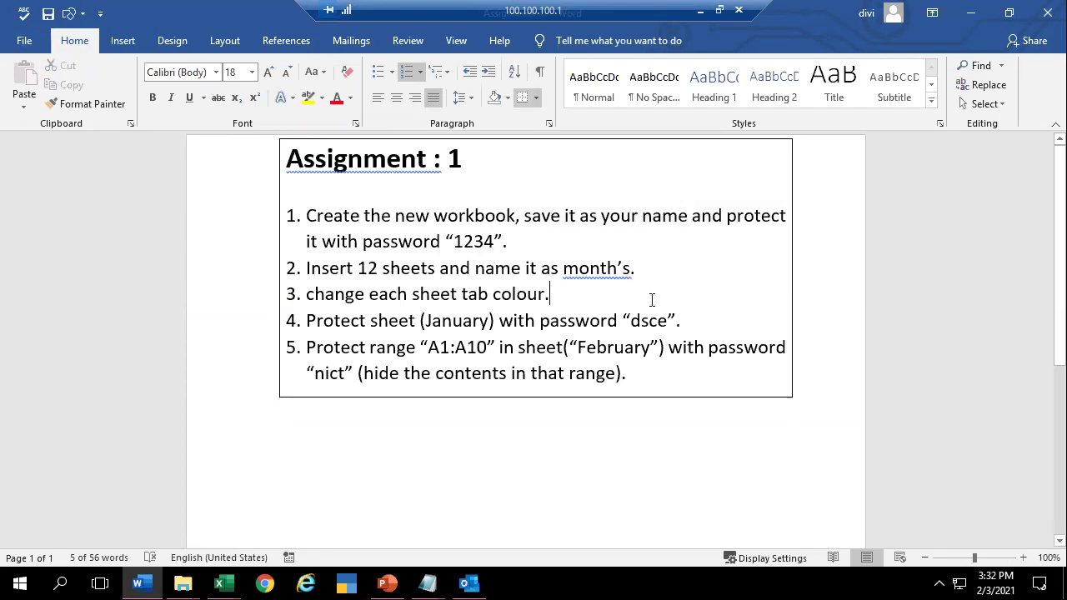
pyautogui.moveTo(305, 217); pyautogui.dragTo(642, 380)
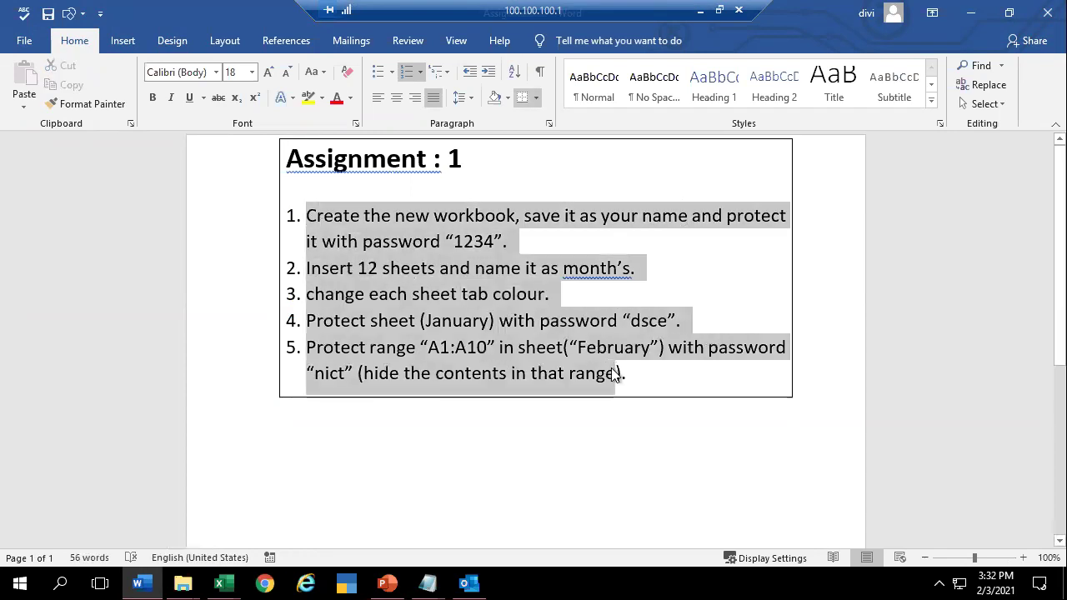
pyautogui.click(642, 380)
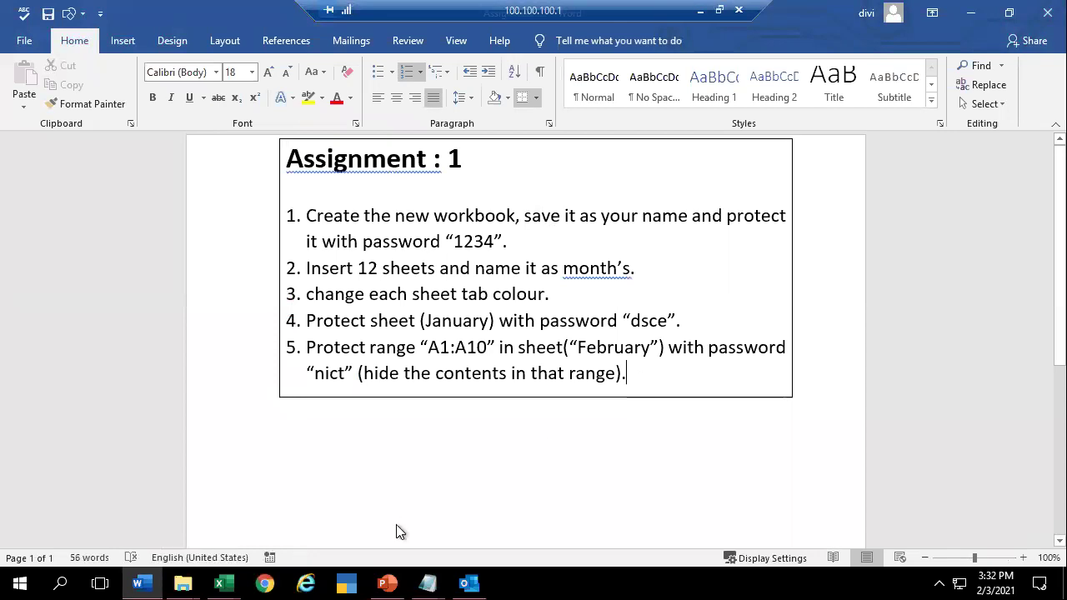
# Minimize the Word document so PowerPoint's slide 4 shows again
pyautogui.hotkey('alt', 'Tab')
pyautogui.click(882, 12)
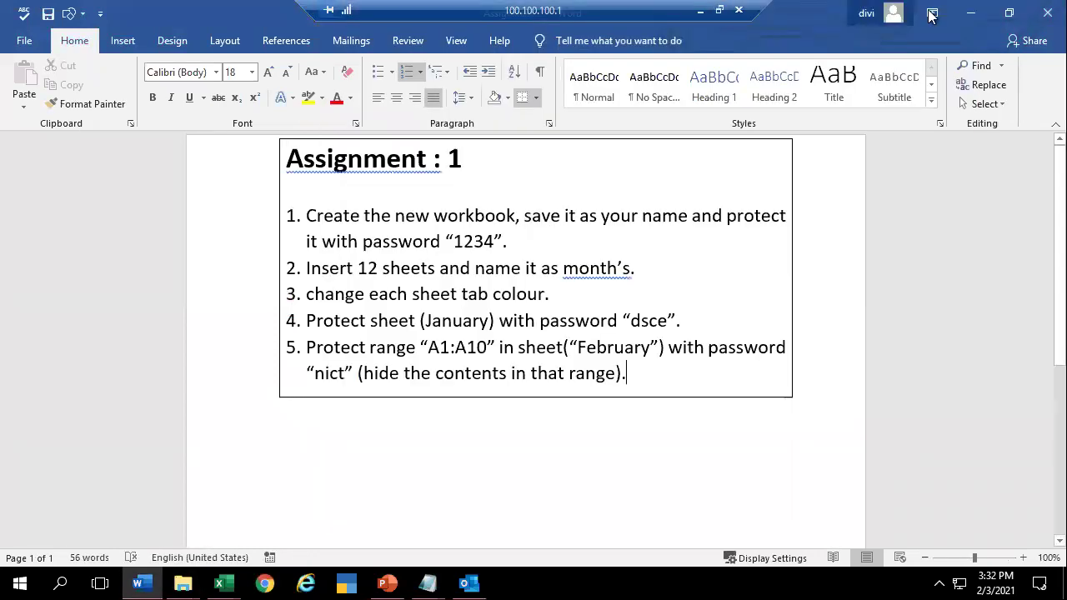
pyautogui.click(970, 13)
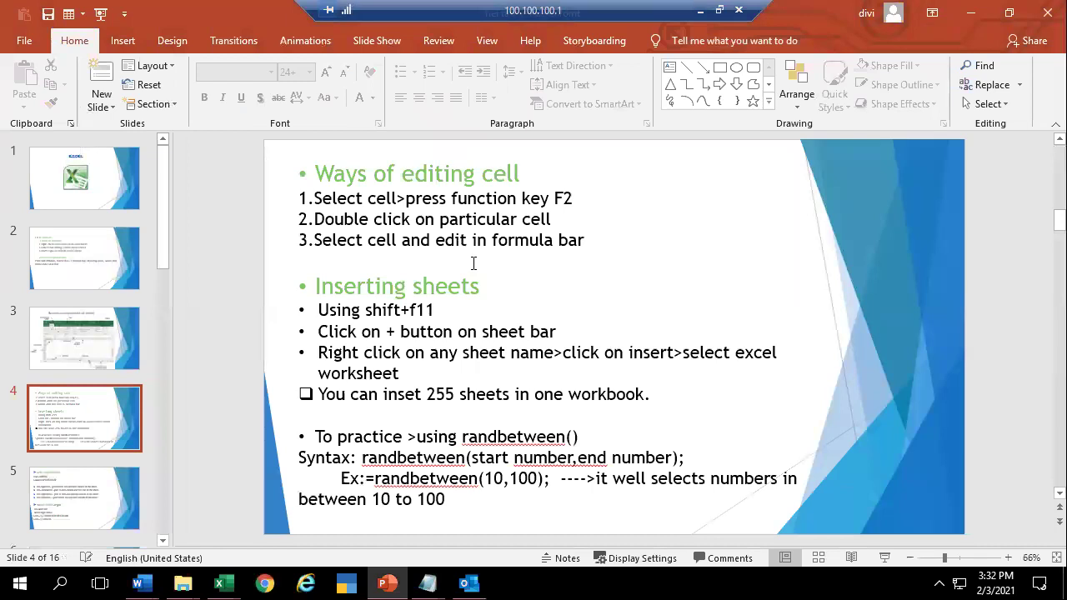
# Run the slide show from slide 1, stepping forward to the editing-cell slide and back, then exit
pyautogui.press('F5')
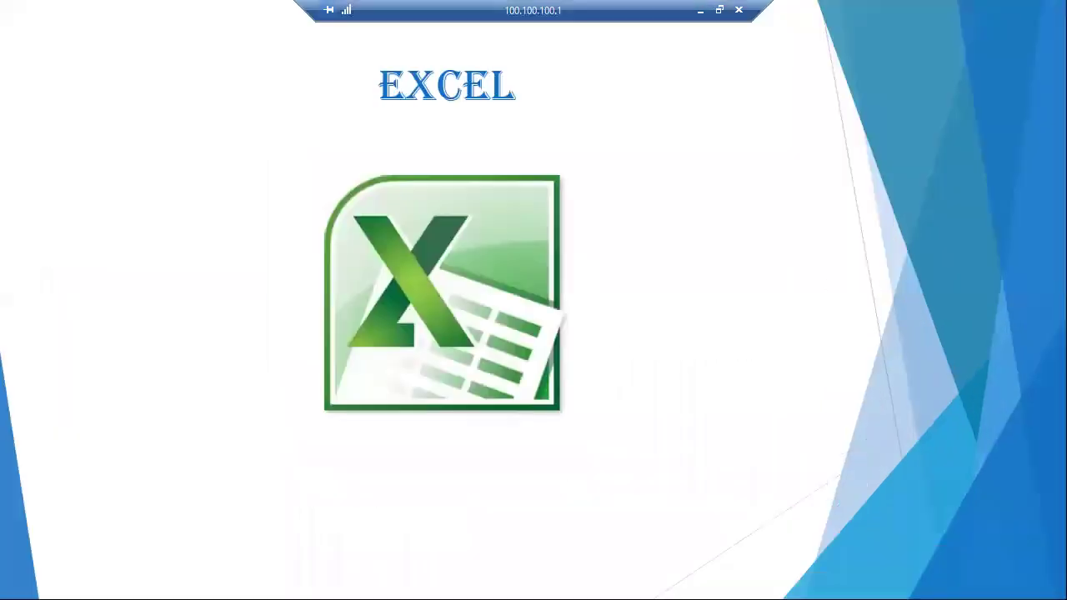
pyautogui.press('Right')
pyautogui.press('Right')
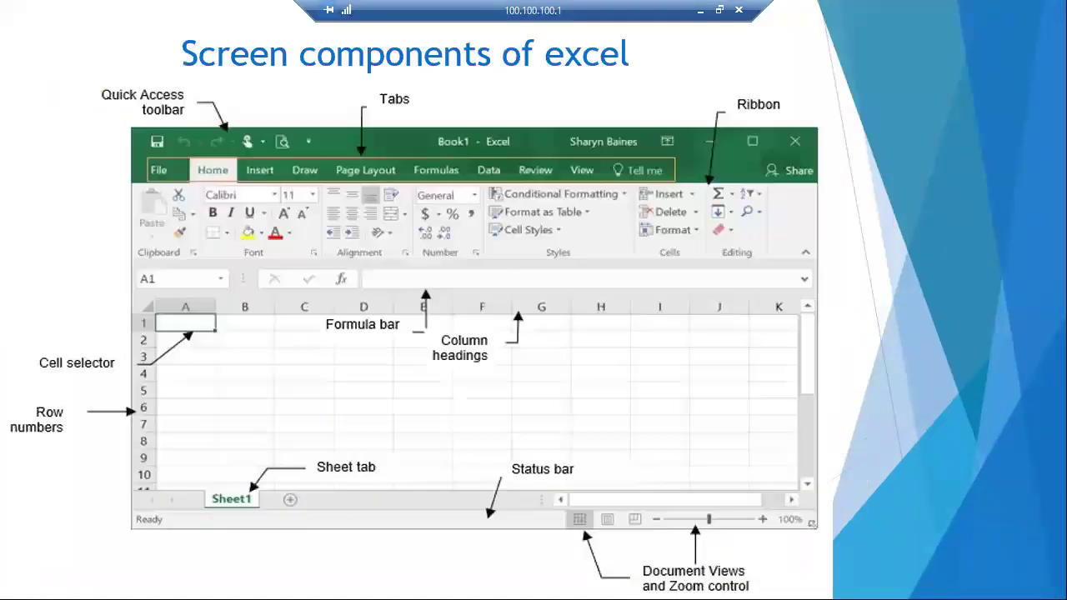
pyautogui.press('Right')
pyautogui.press('Left')
pyautogui.press('Right')
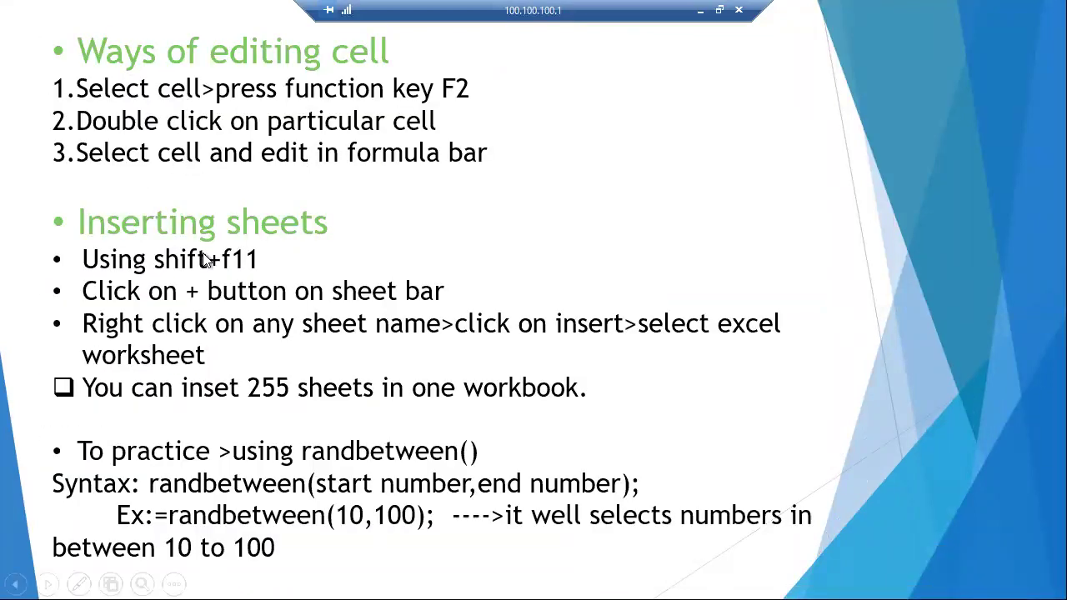
pyautogui.press('Left')
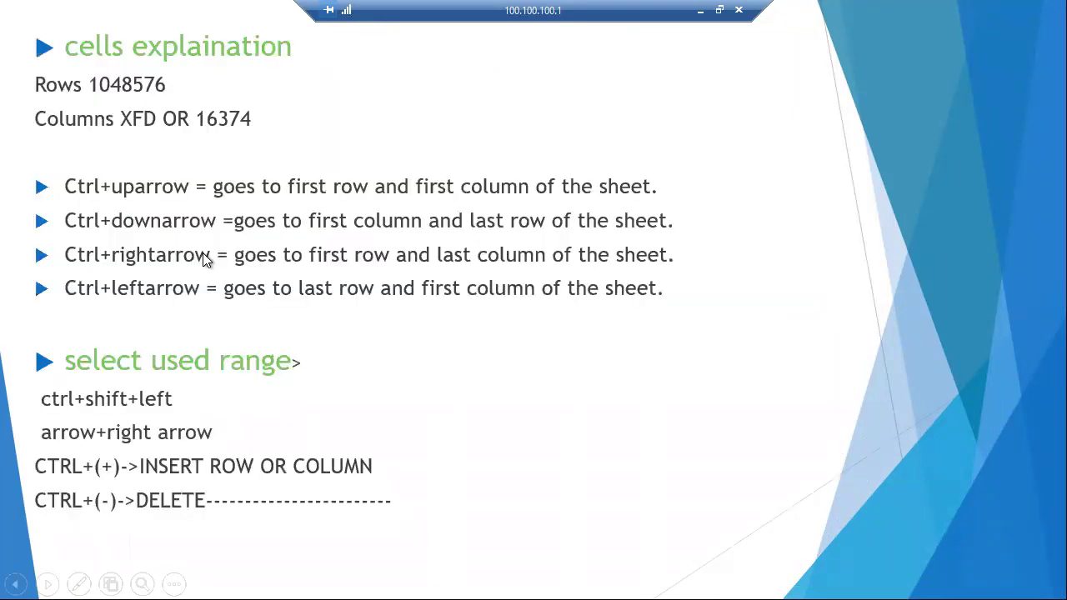
pyautogui.press('Escape')
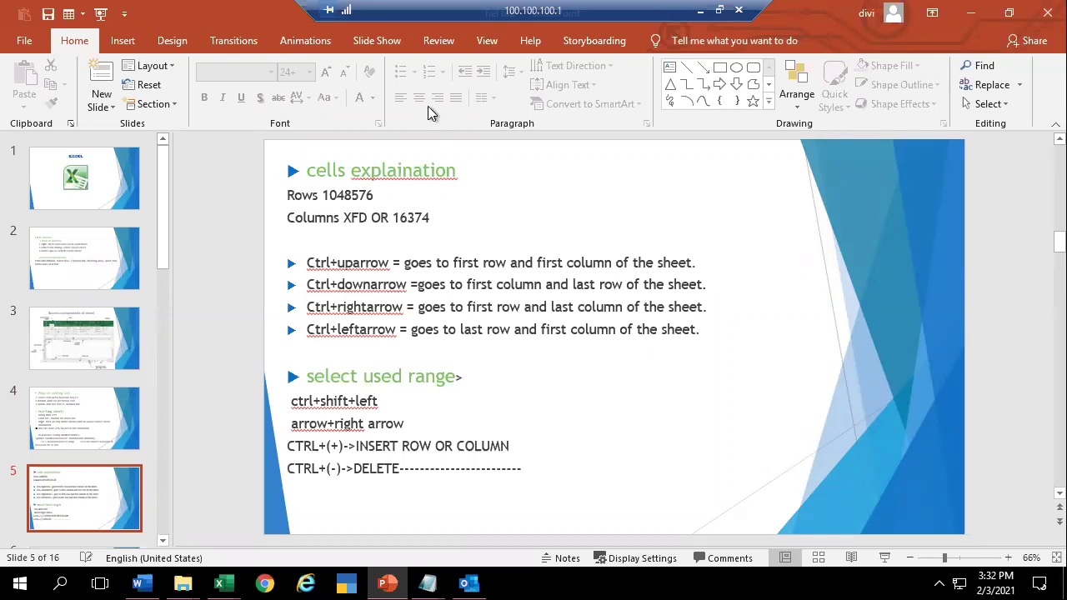
# Browse the thumbnails from the title slide to slide 5, then bring the Word assignment forward
pyautogui.click(105, 458)
pyautogui.click(79, 409)
pyautogui.click(73, 346)
pyautogui.click(90, 246)
pyautogui.click(72, 205)
pyautogui.click(74, 252)
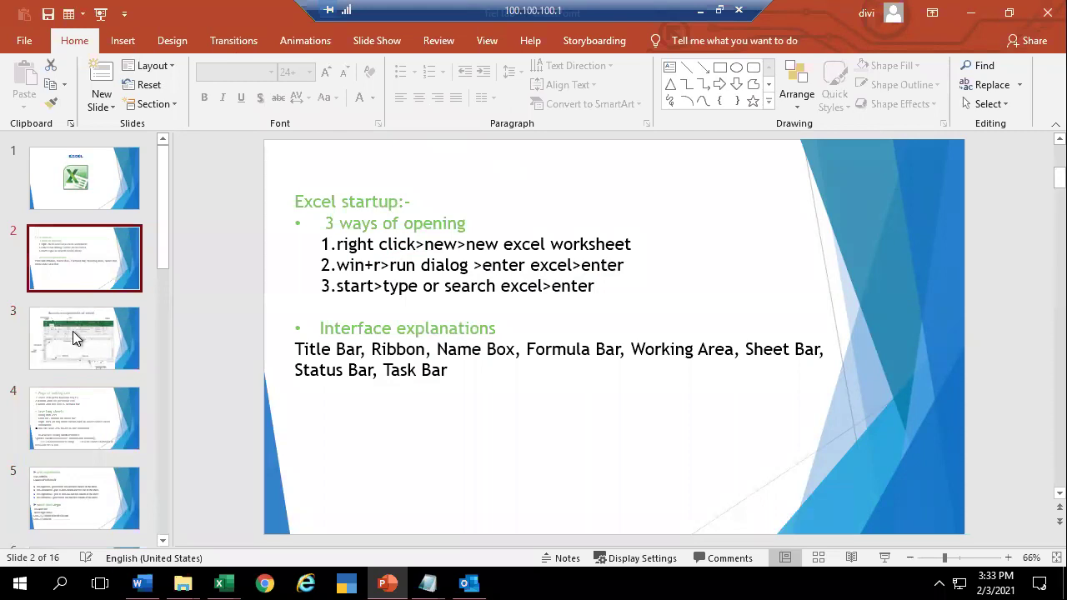
pyautogui.click(69, 452)
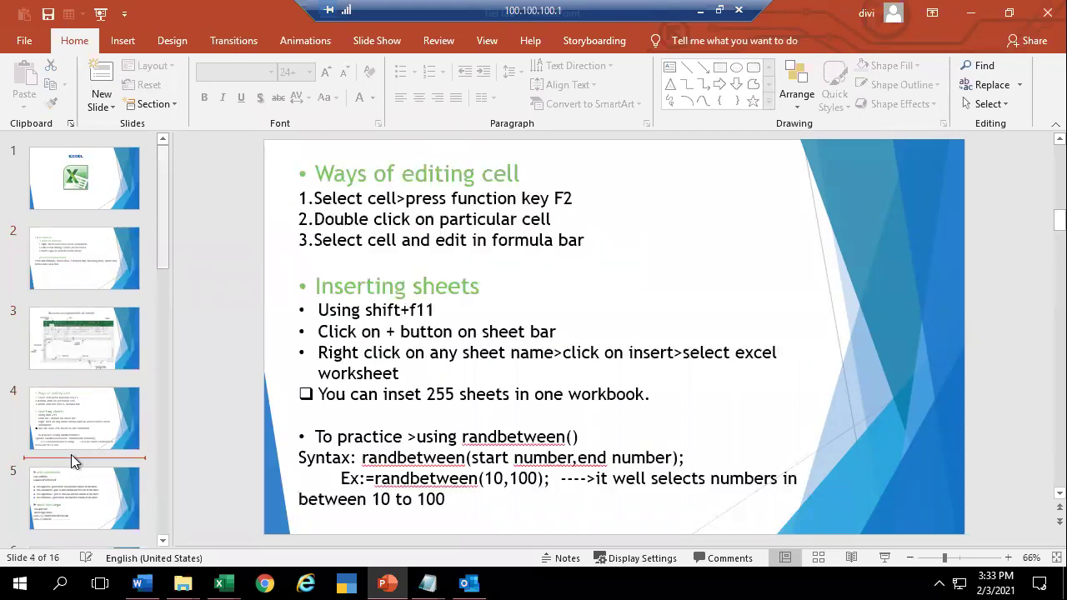
pyautogui.click(82, 520)
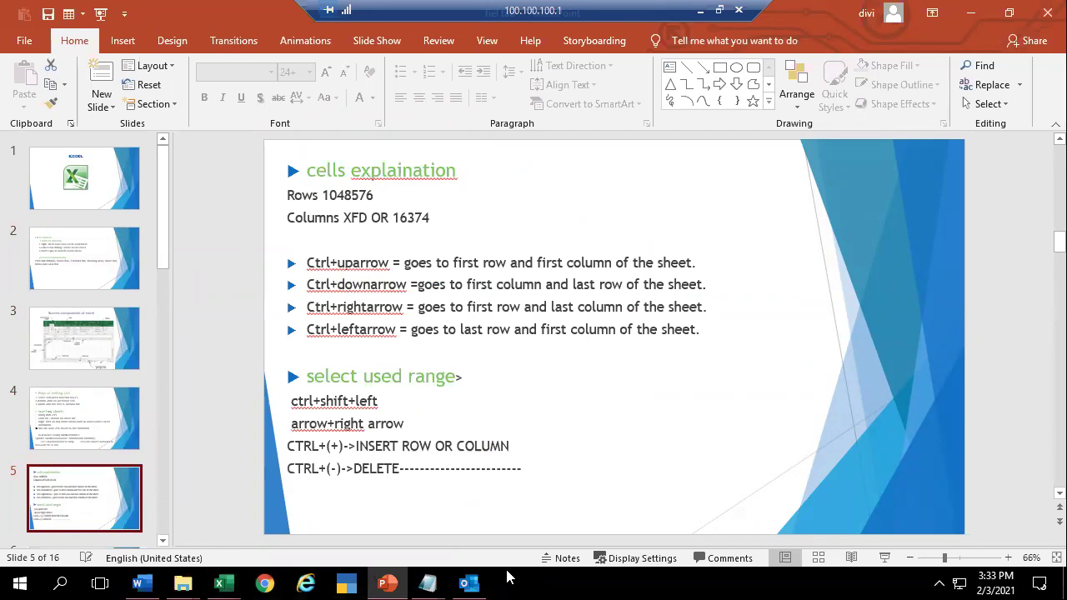
pyautogui.click(139, 584)
# Minimize Word, revisit slides 4, 3 and 4, then minimize PowerPoint to show the desktop
pyautogui.click(516, 438)
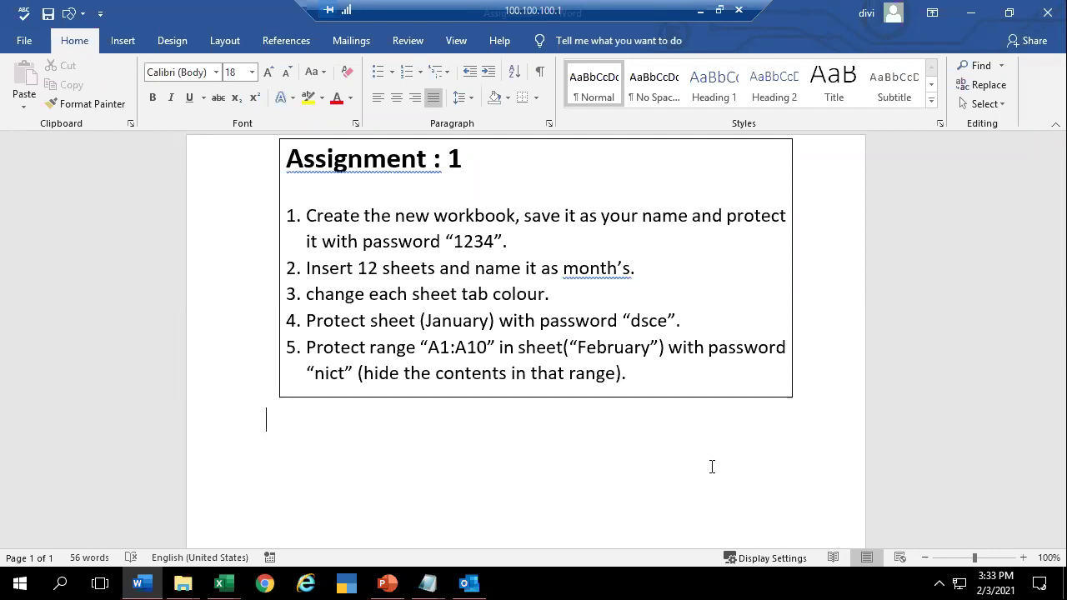
pyautogui.click(969, 13)
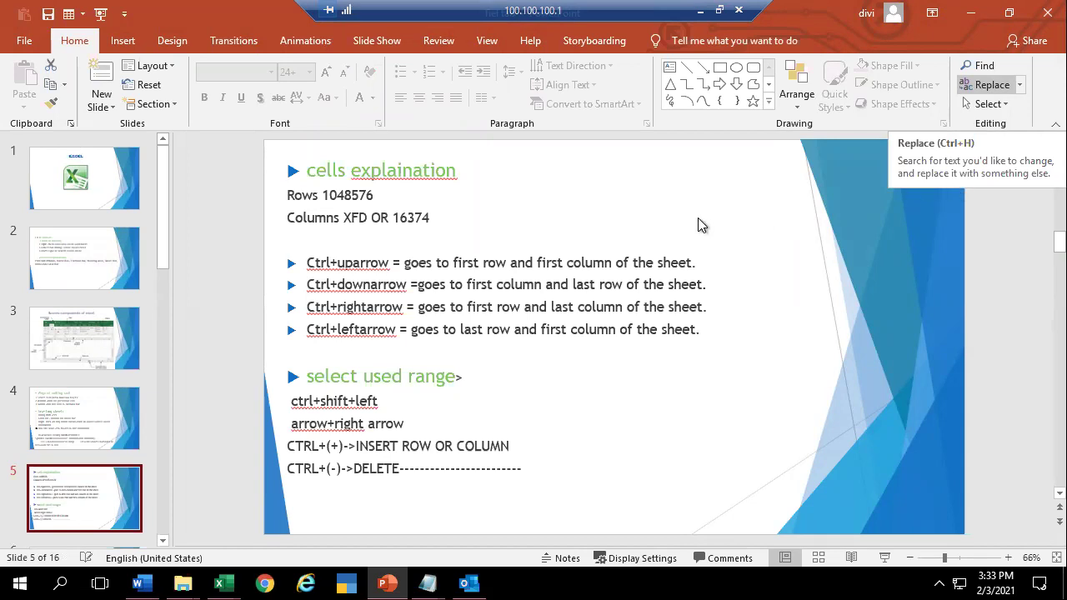
pyautogui.click(133, 437)
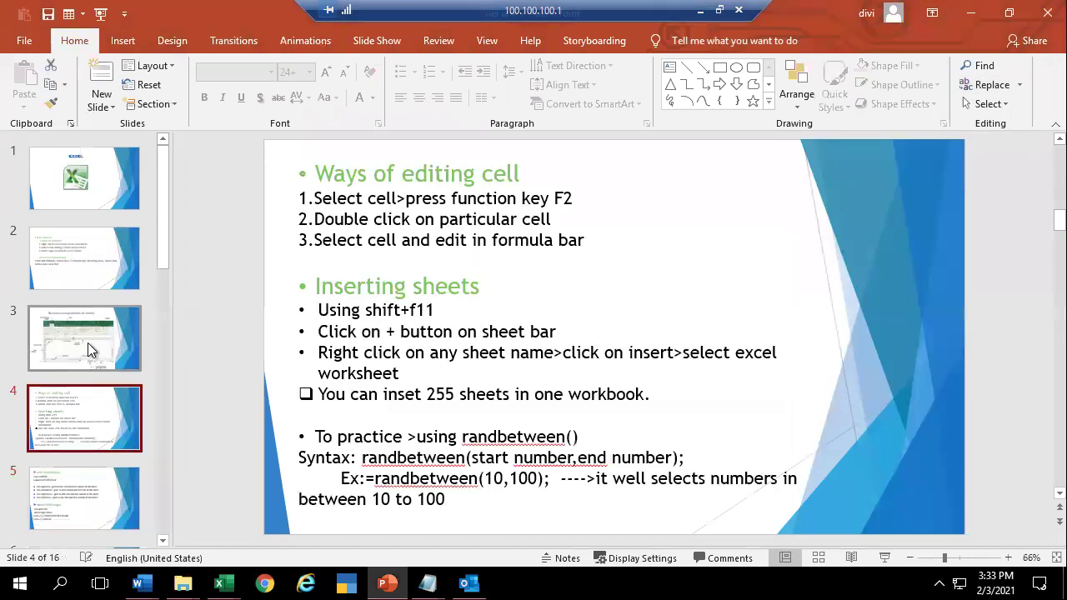
pyautogui.click(88, 343)
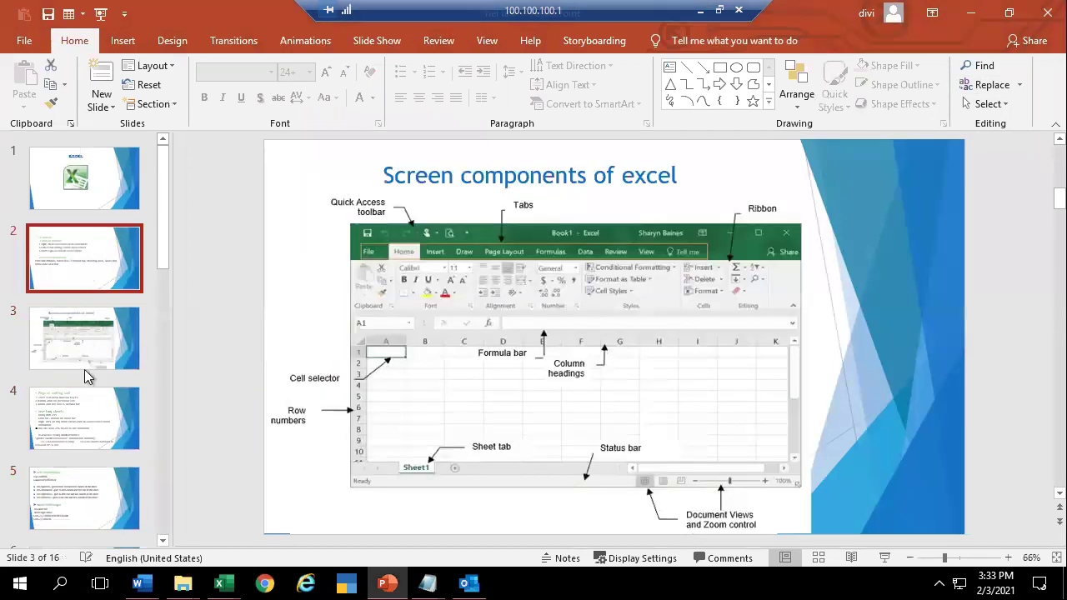
pyautogui.click(87, 385)
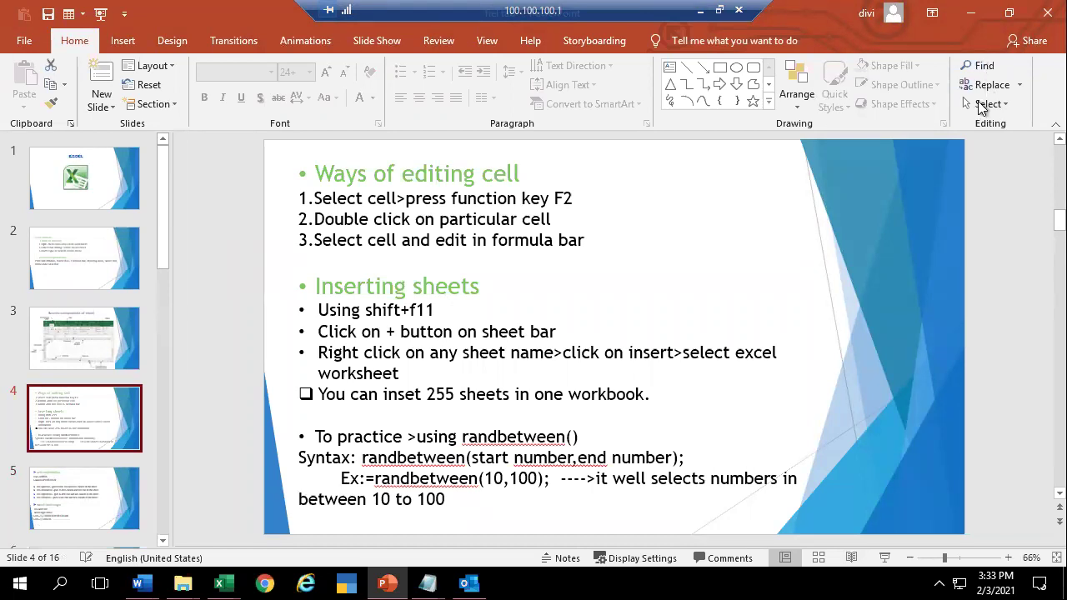
pyautogui.click(972, 11)
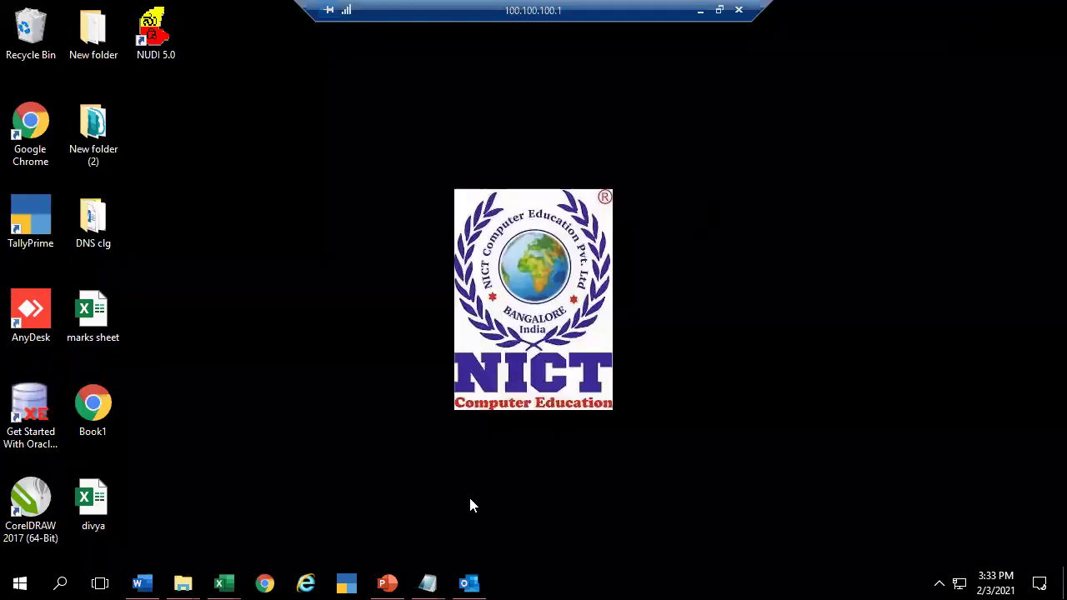
# Leave Excel's Print preview, check ribbon display and Quick Access options, then open the File start page
pyautogui.moveTo(223, 582)
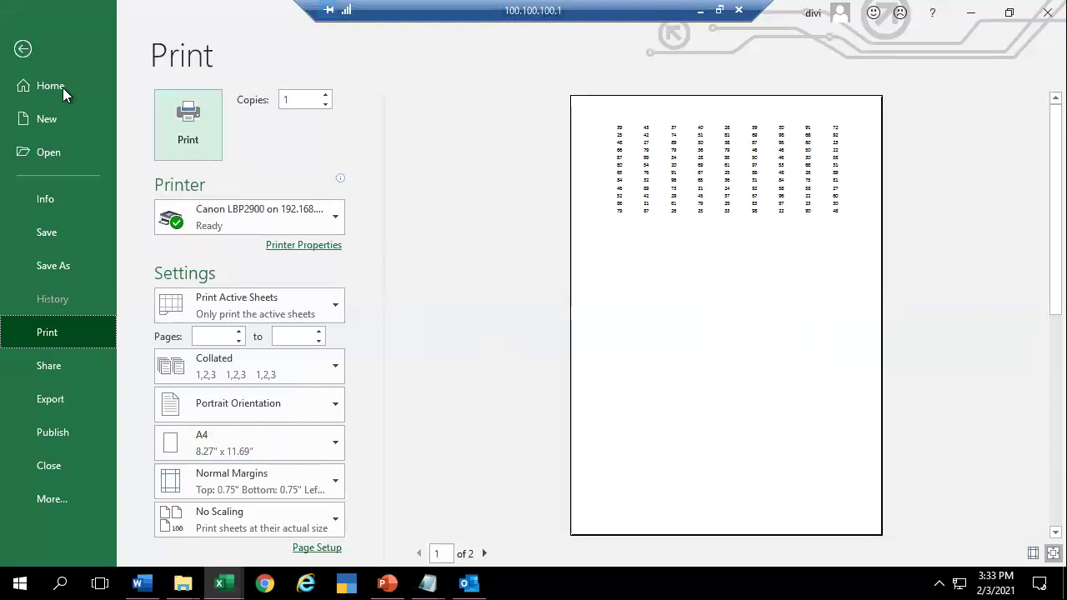
pyautogui.click(20, 52)
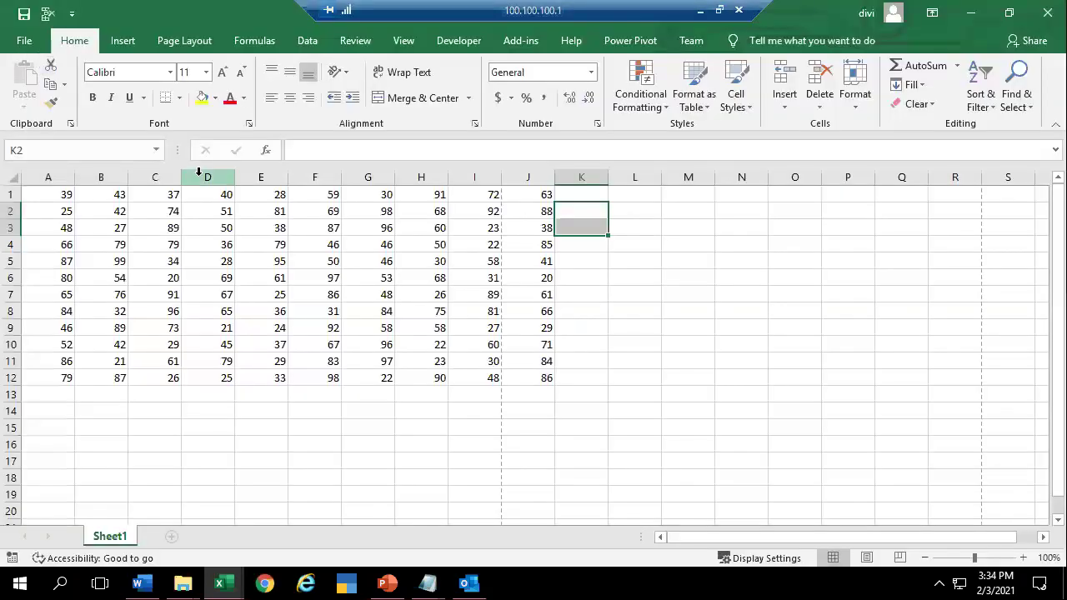
pyautogui.moveTo(291, 231); pyautogui.dragTo(490, 361)
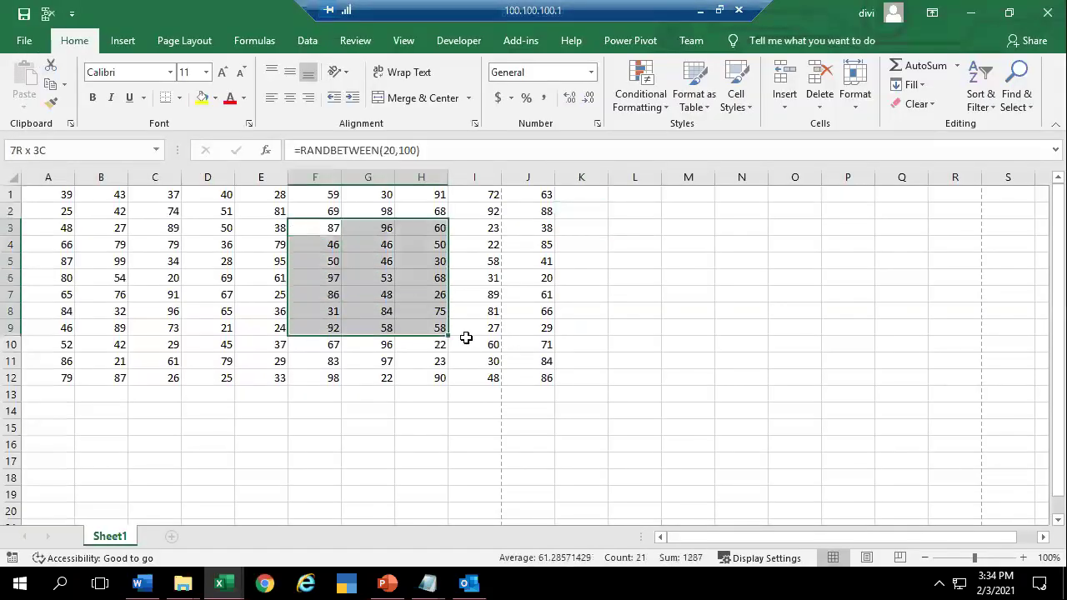
pyautogui.click(719, 379)
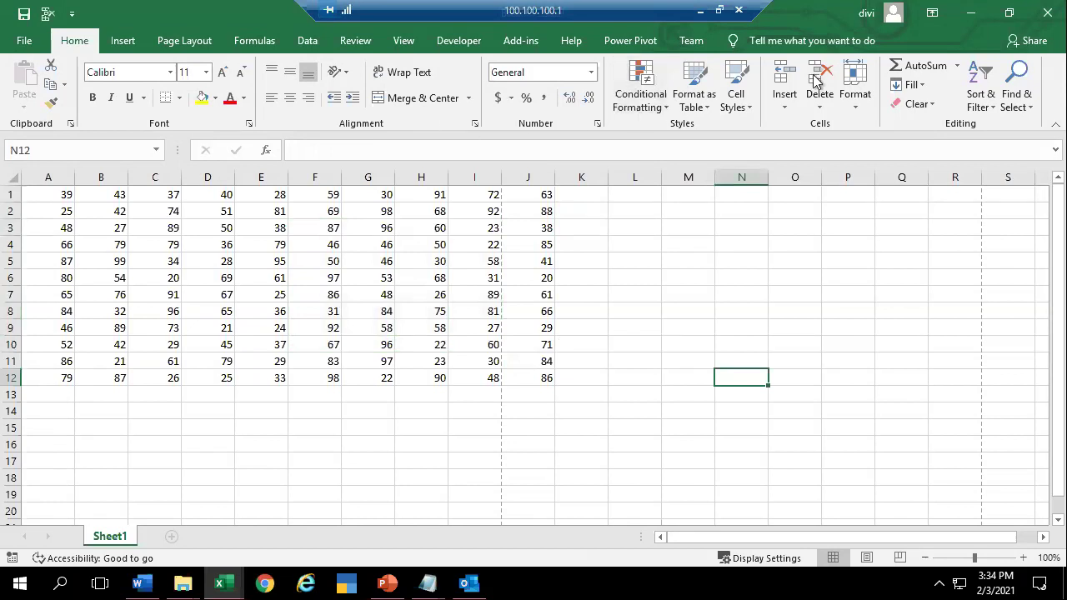
pyautogui.click(930, 15)
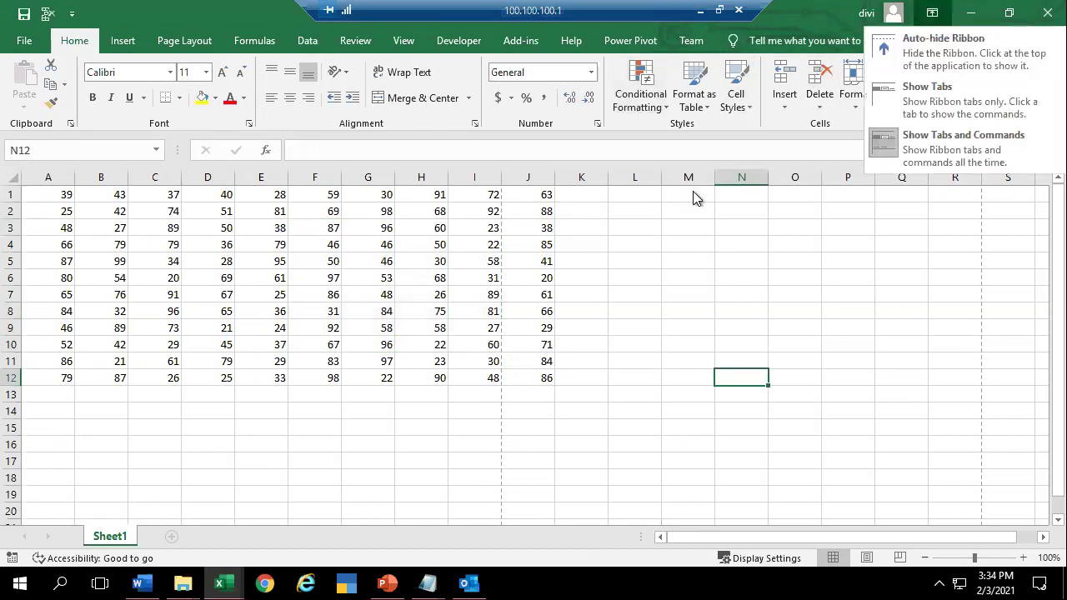
pyautogui.click(80, 13)
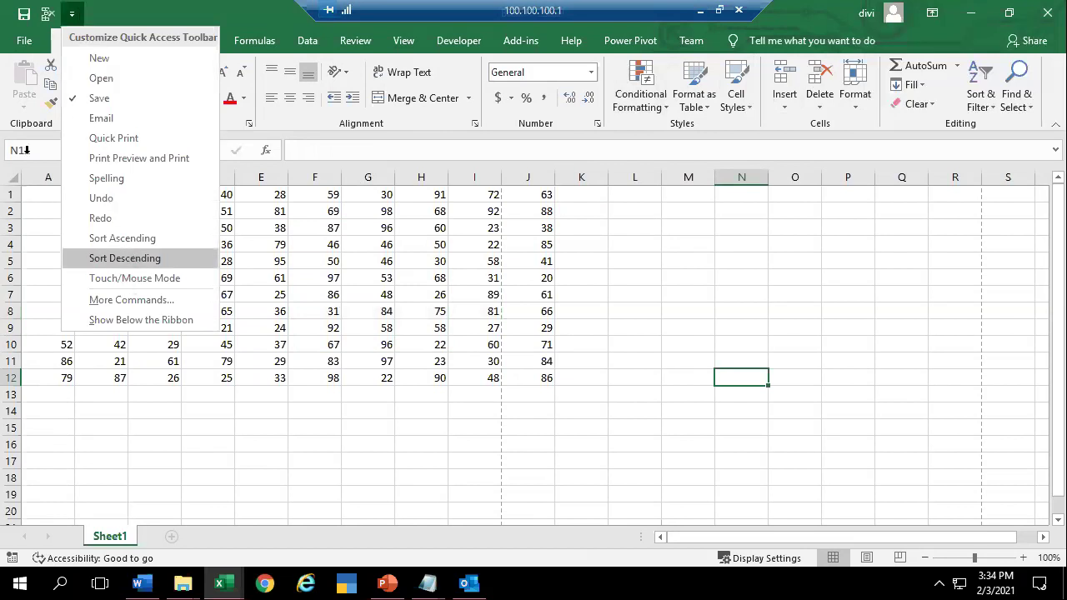
pyautogui.click(24, 40)
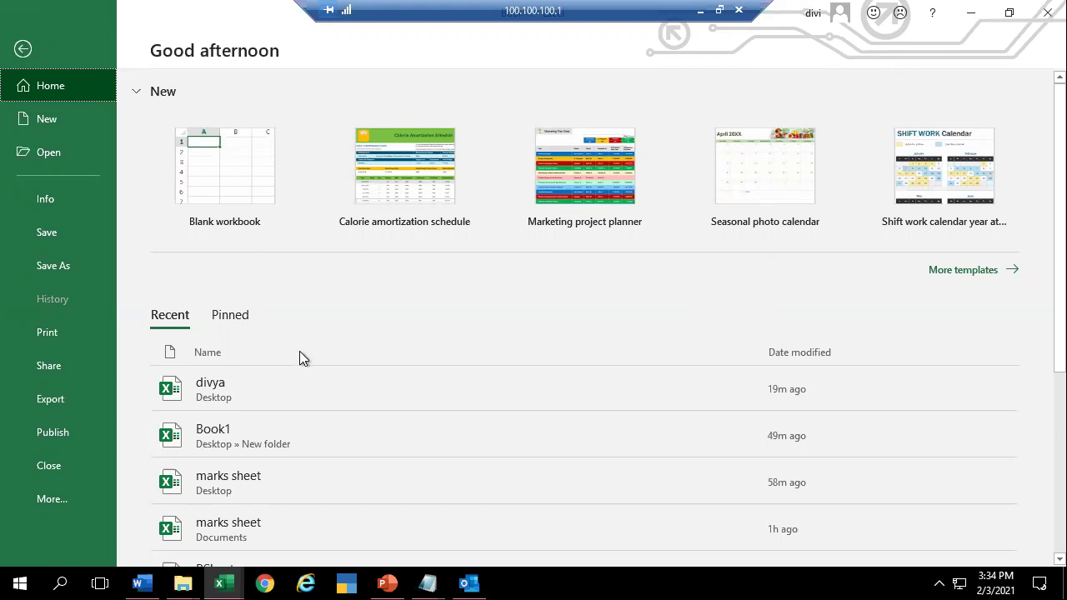
# Return to Sheet1, dismiss its tab menu, and add Sheet2, Sheet3 and Sheet4 with the + button
pyautogui.click(23, 52)
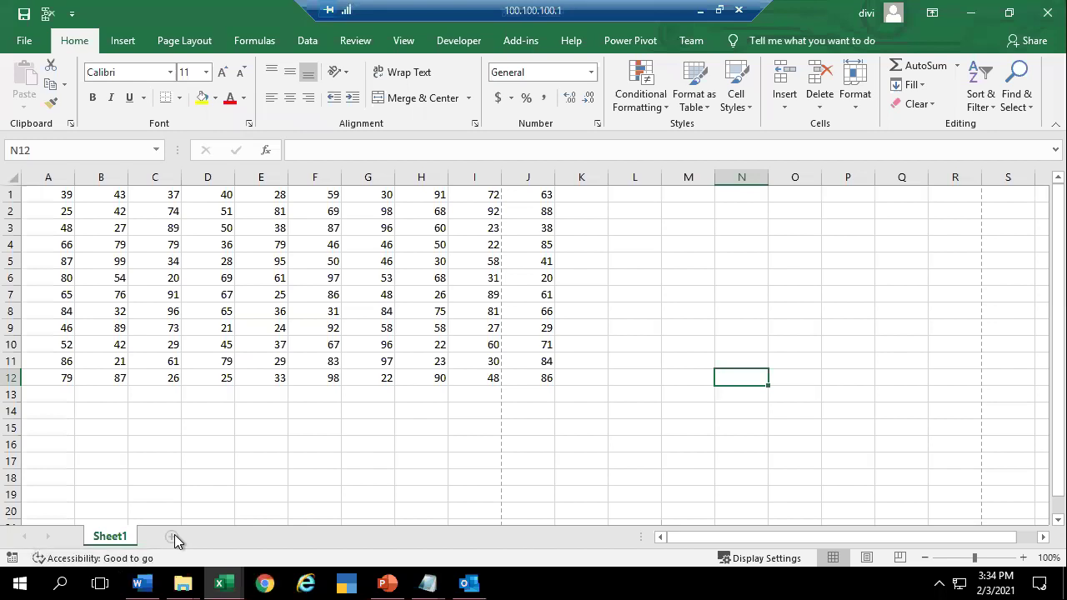
pyautogui.rightClick(125, 538)
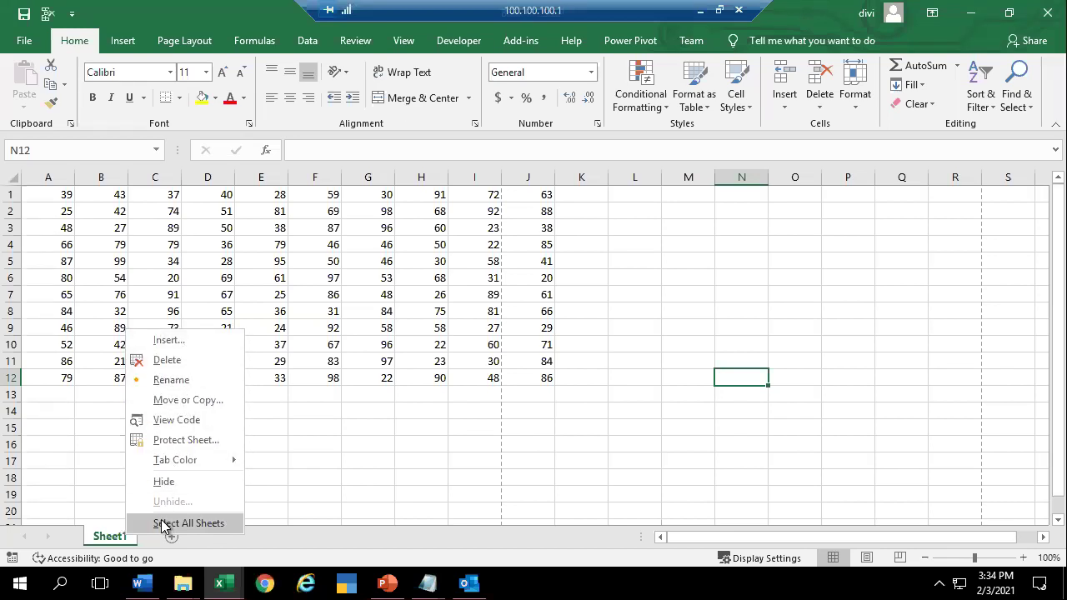
pyautogui.moveTo(161, 465)
pyautogui.click(218, 524)
pyautogui.click(175, 543)
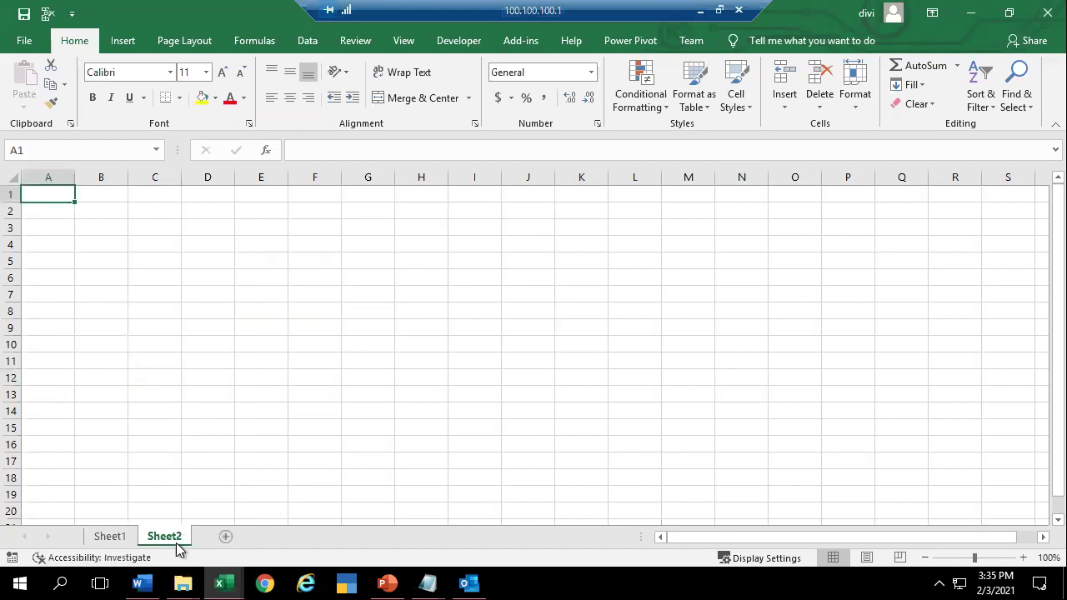
pyautogui.click(229, 537)
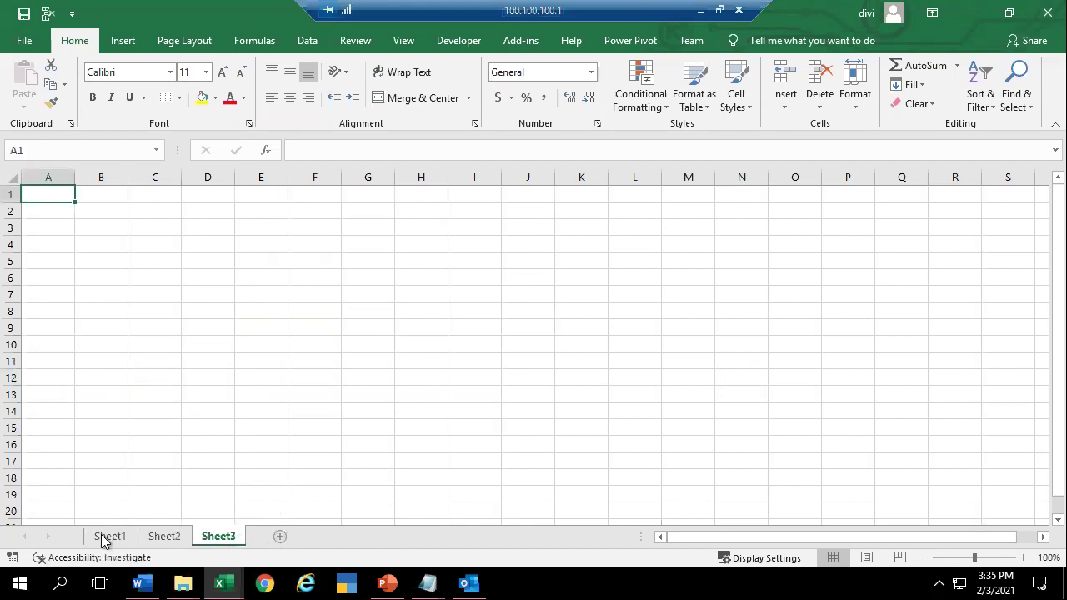
pyautogui.click(333, 537)
pyautogui.click(253, 409)
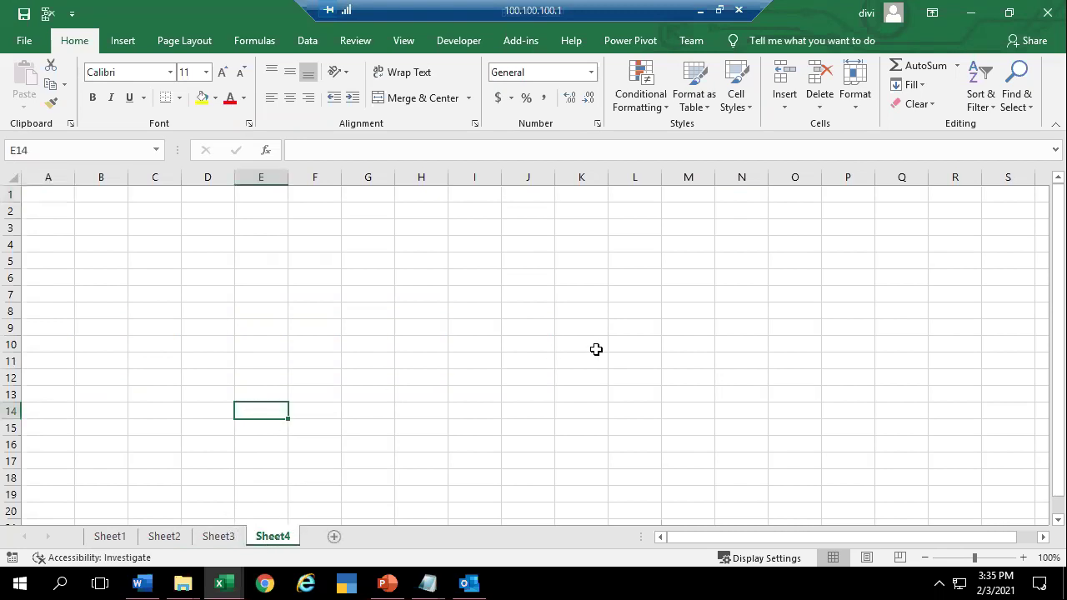
pyautogui.click(663, 344)
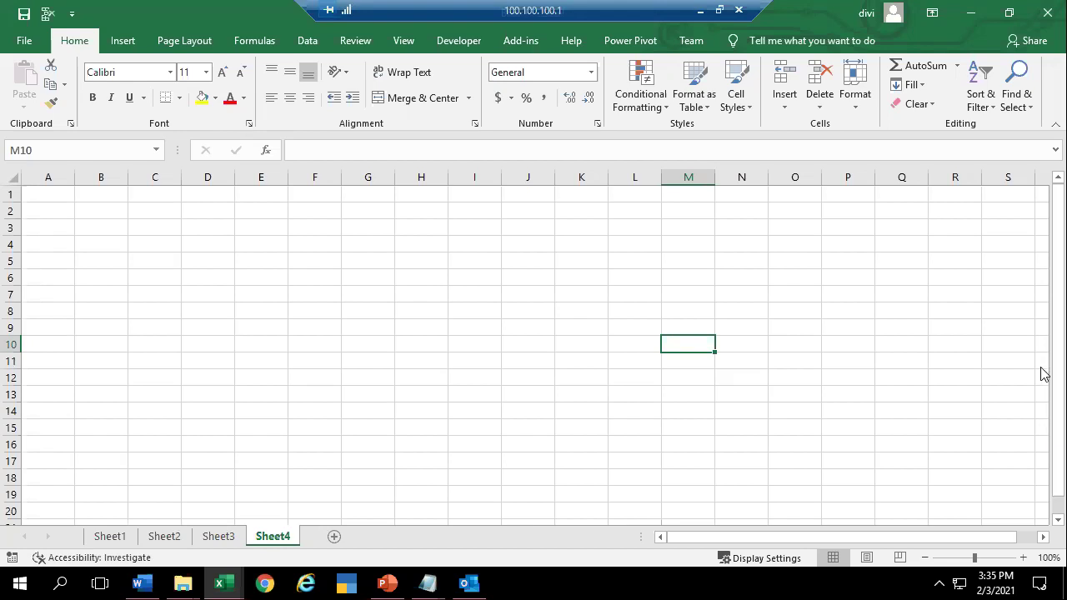
pyautogui.click(589, 381)
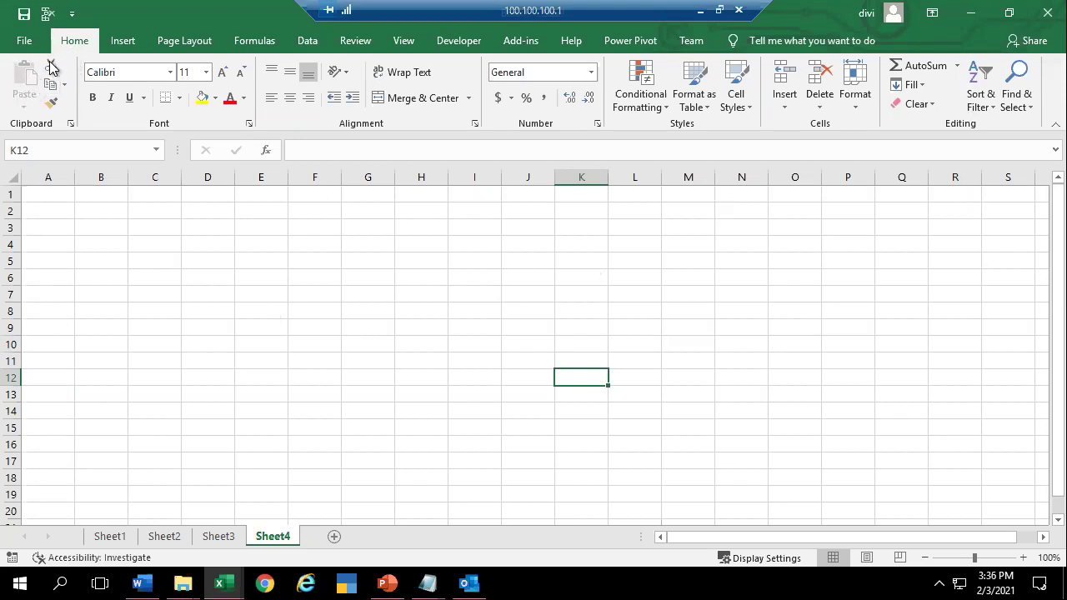
pyautogui.click(49, 104)
pyautogui.rightClick(34, 46)
pyautogui.click(32, 43)
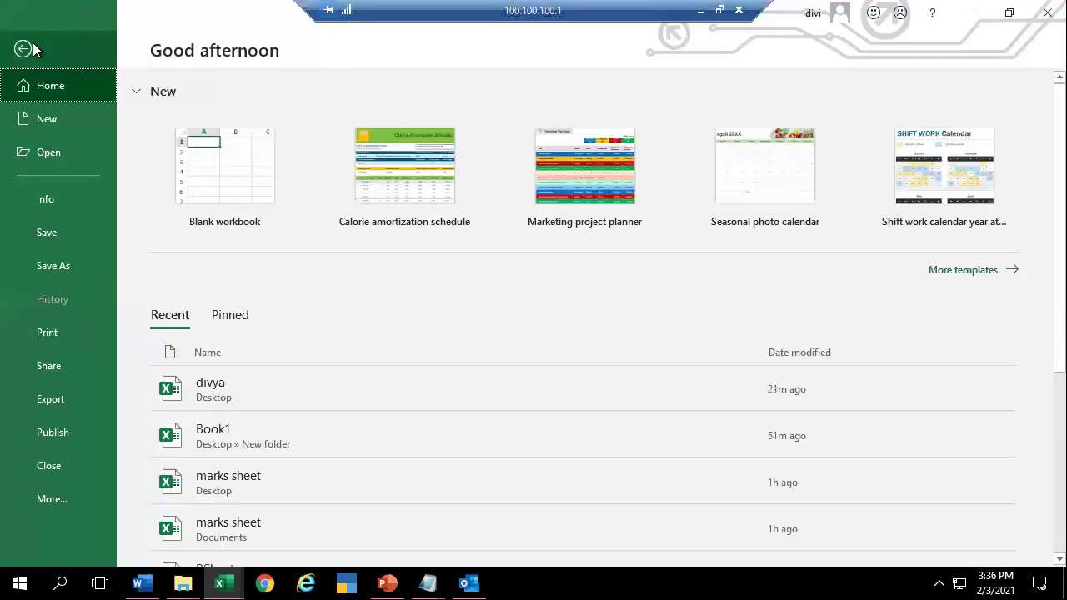
pyautogui.click(32, 43)
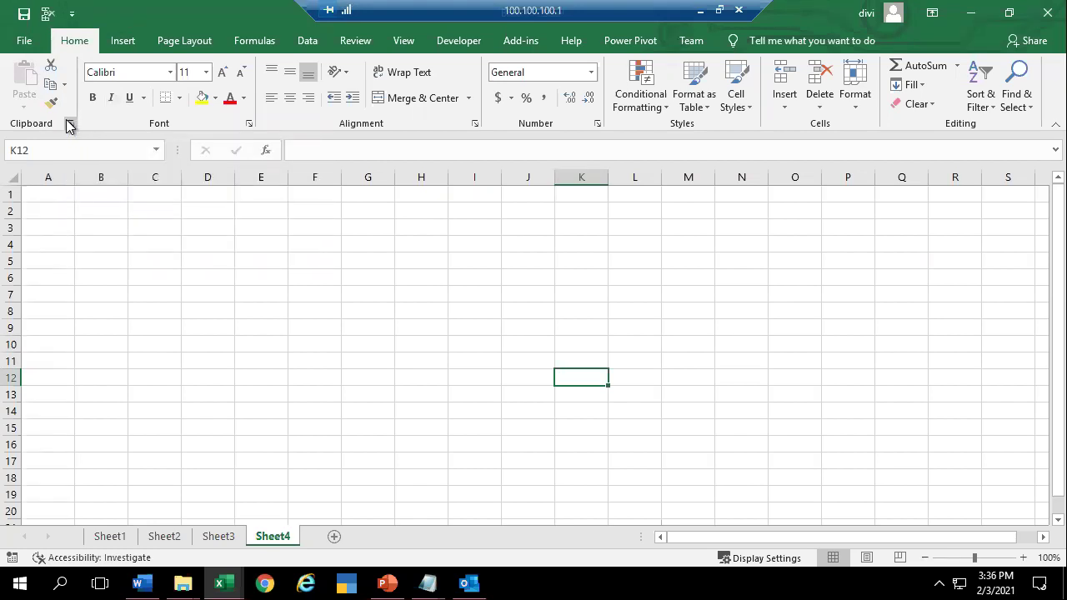
pyautogui.click(248, 124)
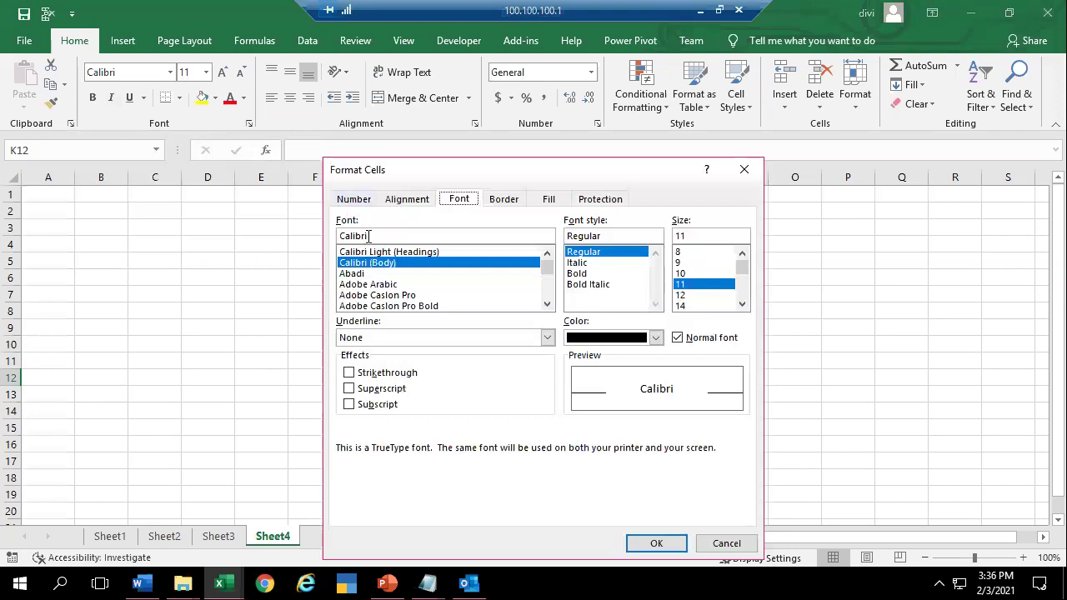
pyautogui.click(744, 171)
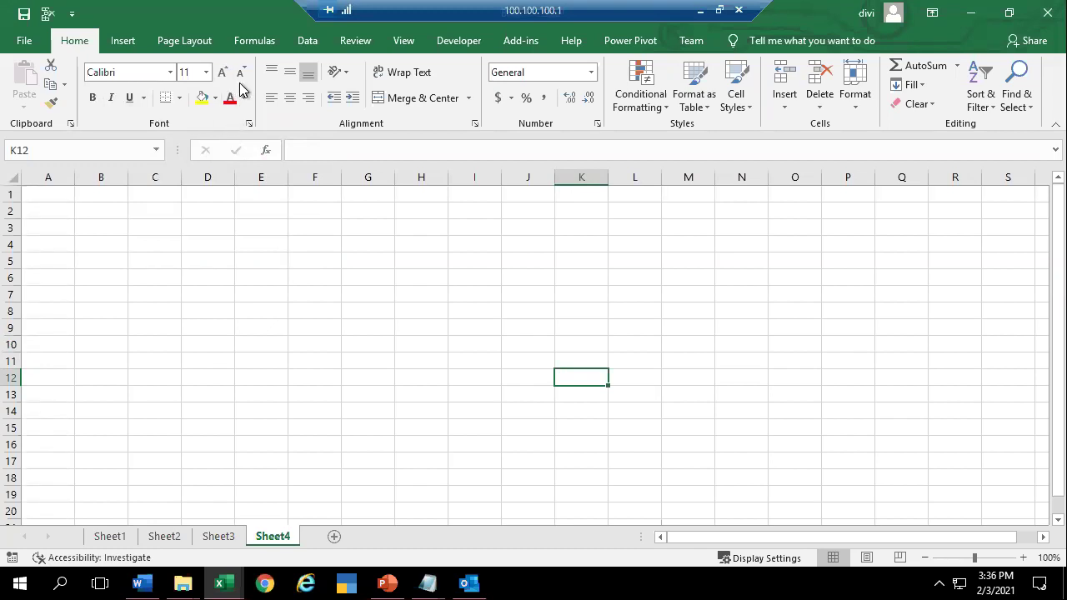
pyautogui.click(248, 124)
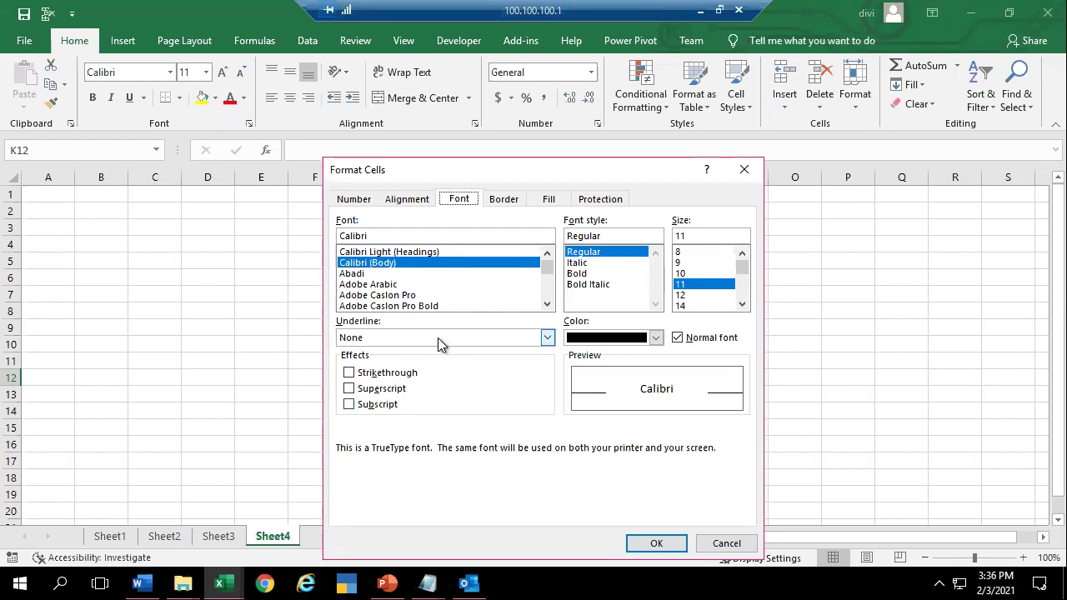
pyautogui.click(546, 342)
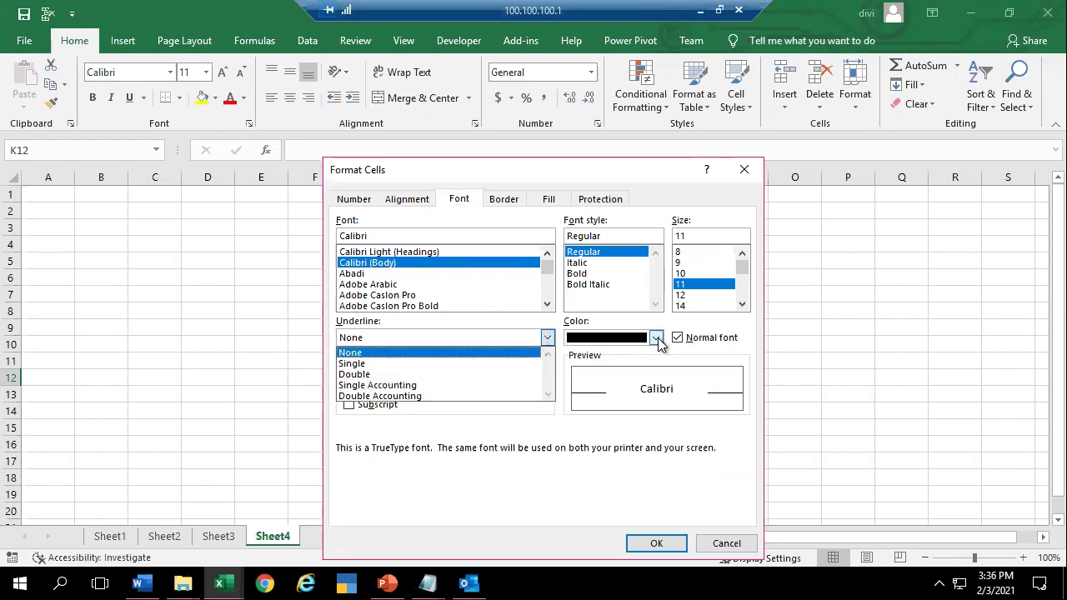
pyautogui.click(658, 342)
pyautogui.click(660, 342)
pyautogui.click(498, 385)
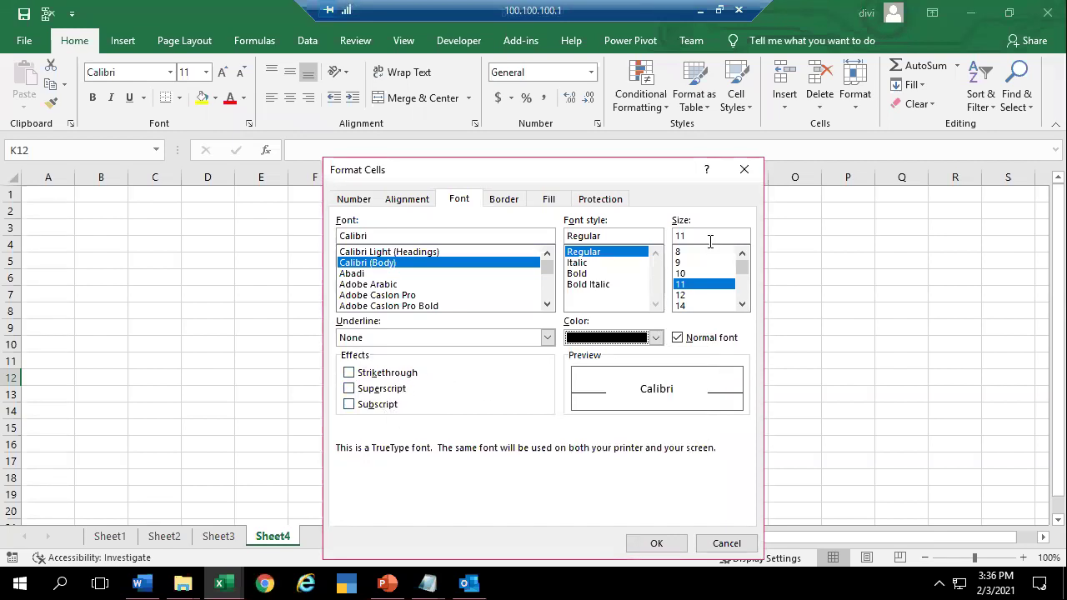
pyautogui.click(744, 169)
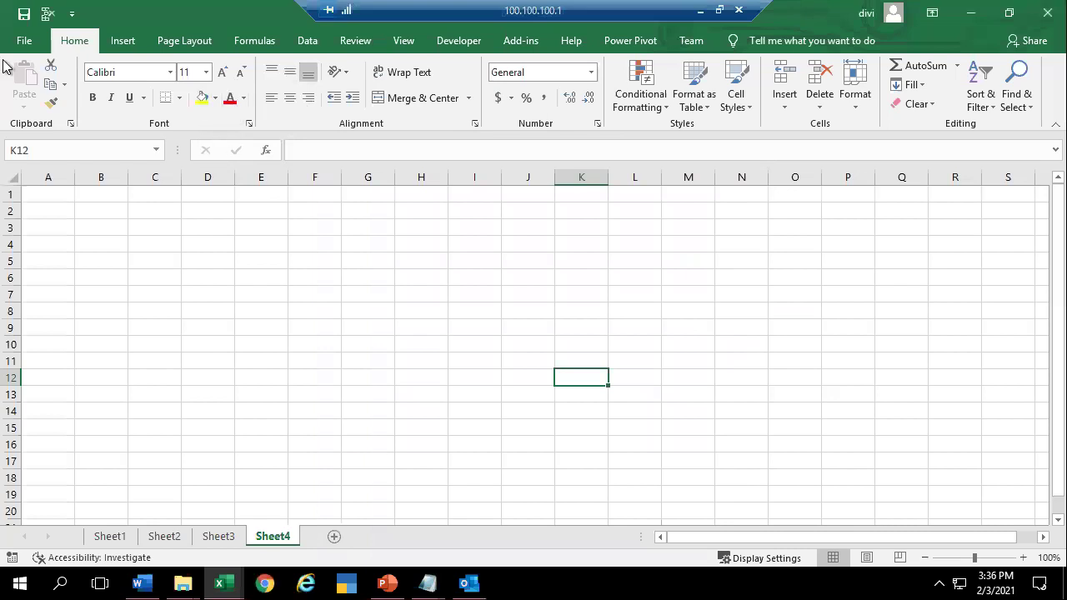
pyautogui.click(70, 123)
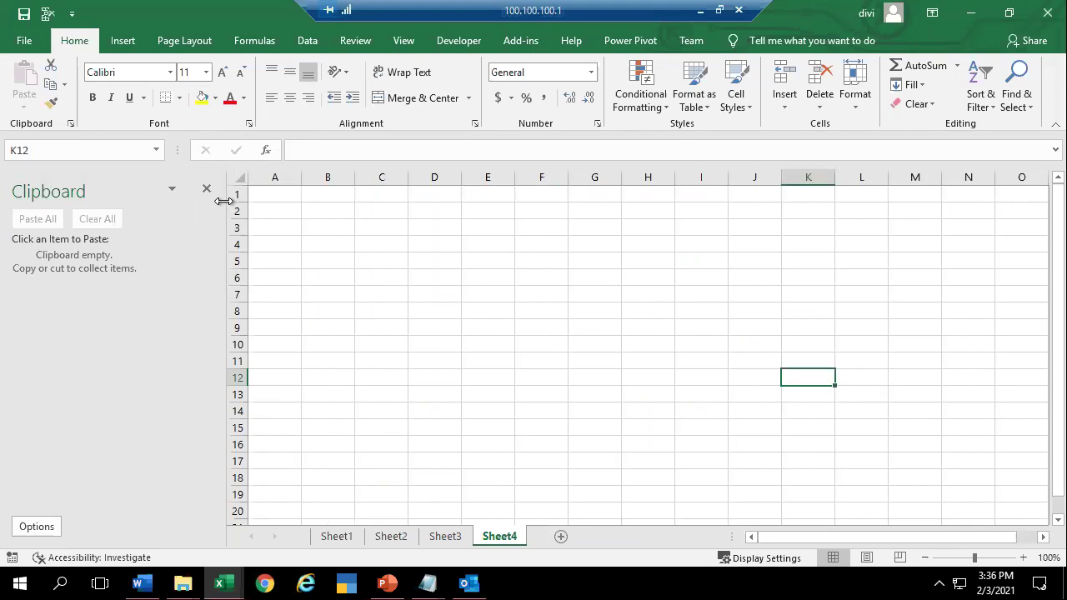
pyautogui.click(33, 526)
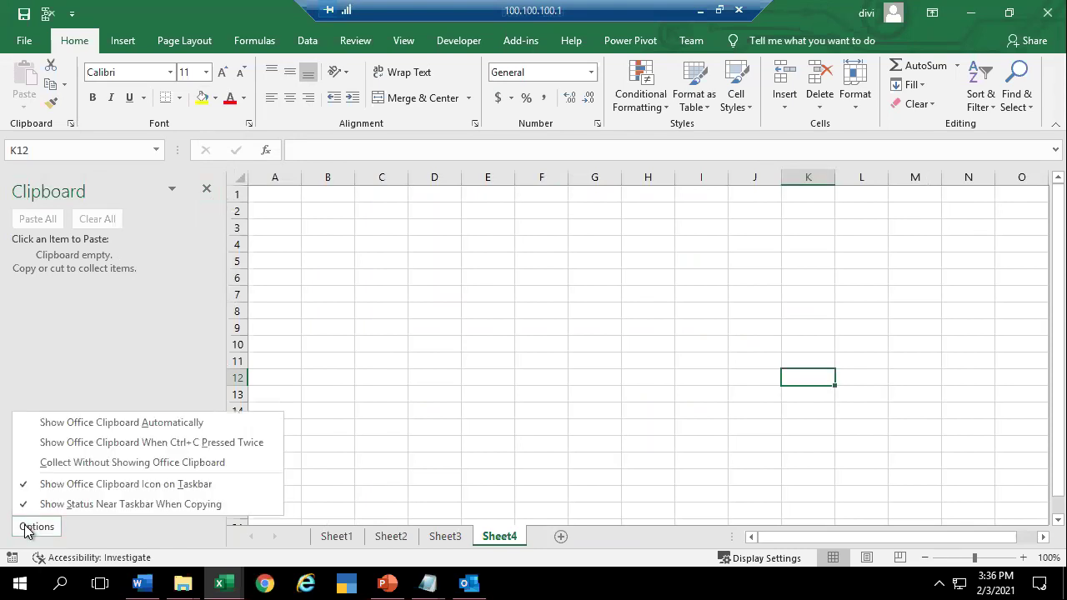
pyautogui.click(205, 189)
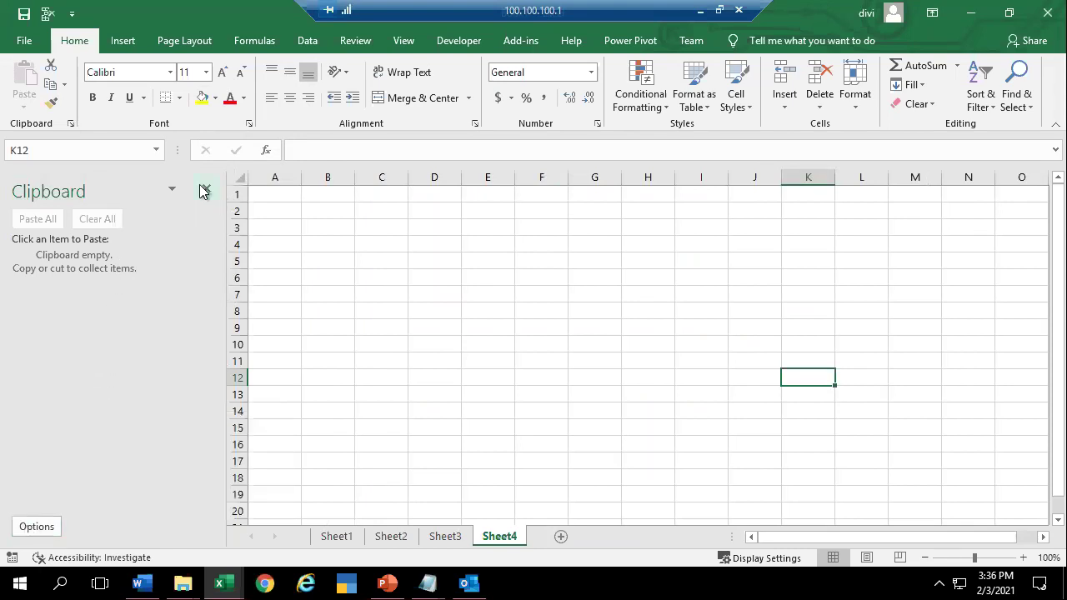
pyautogui.click(205, 189)
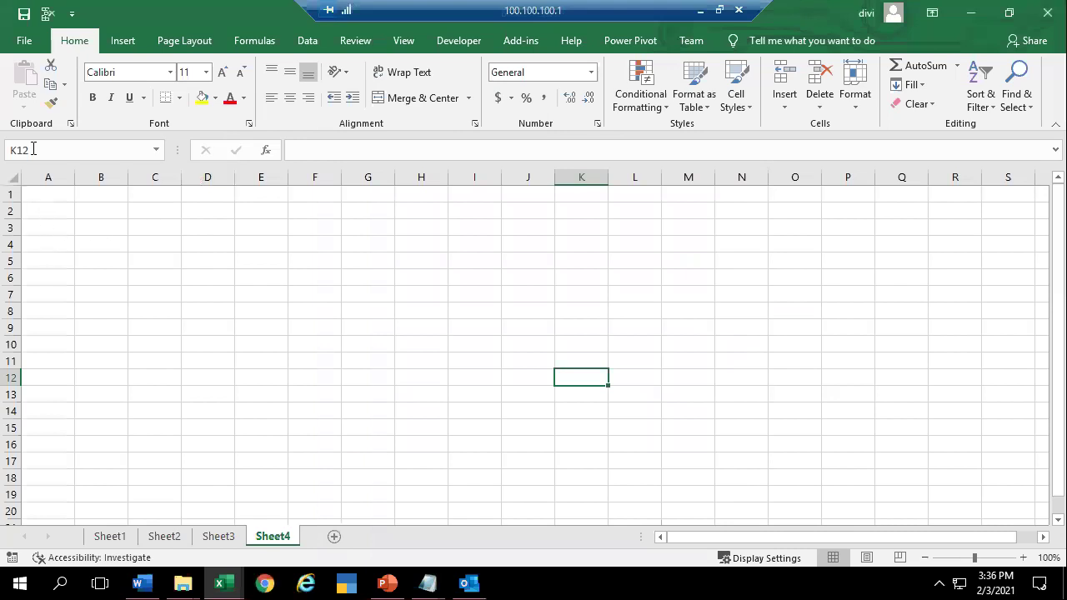
pyautogui.click(44, 188)
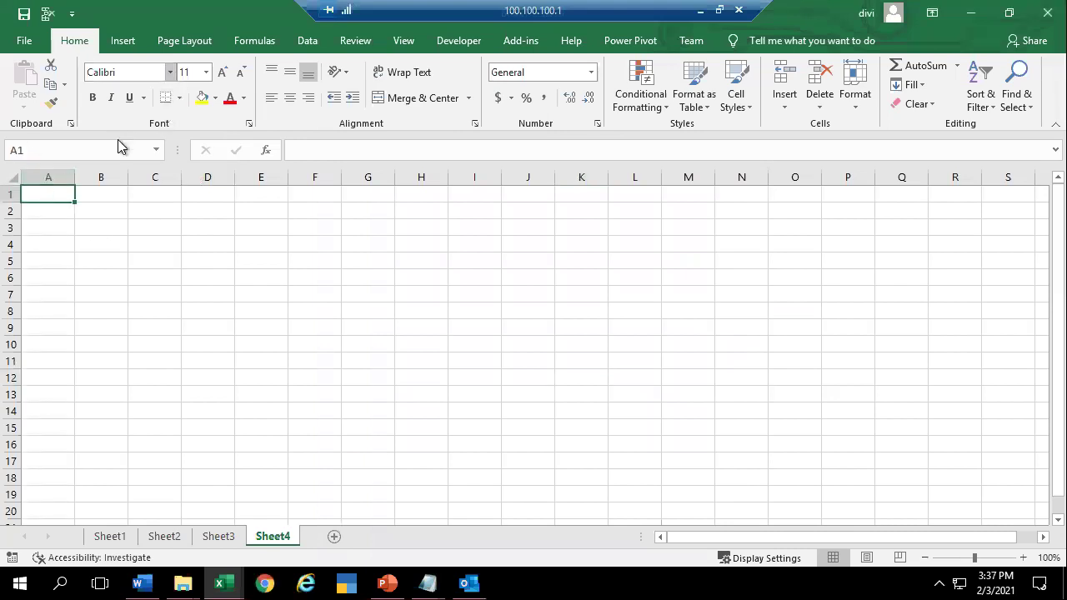
# Enter the column headers 'name' in A1 and 'salary' in B1
pyautogui.click(100, 221)
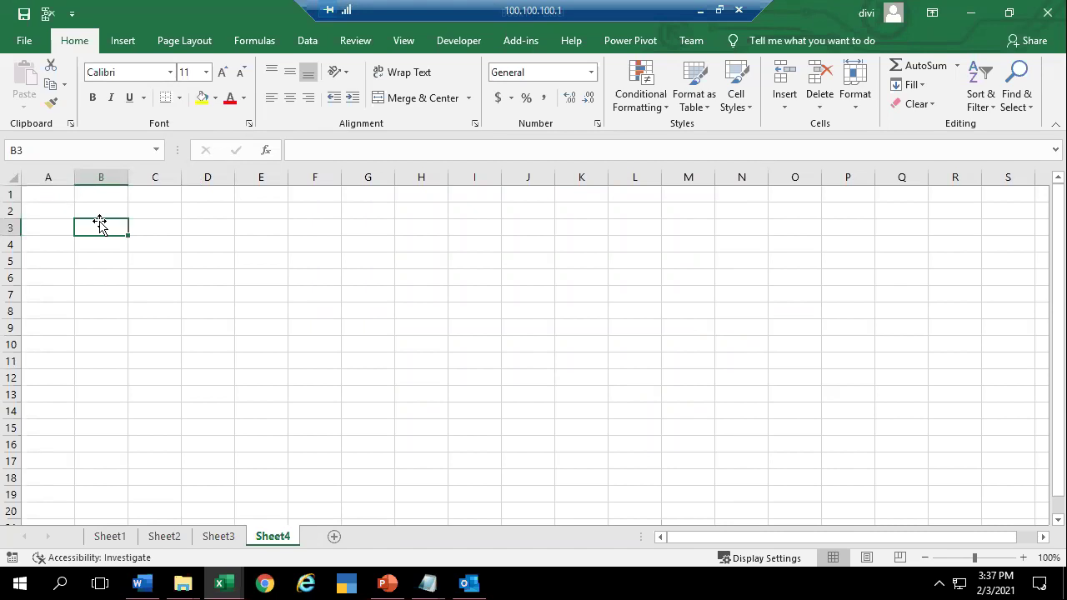
pyautogui.press('Return')
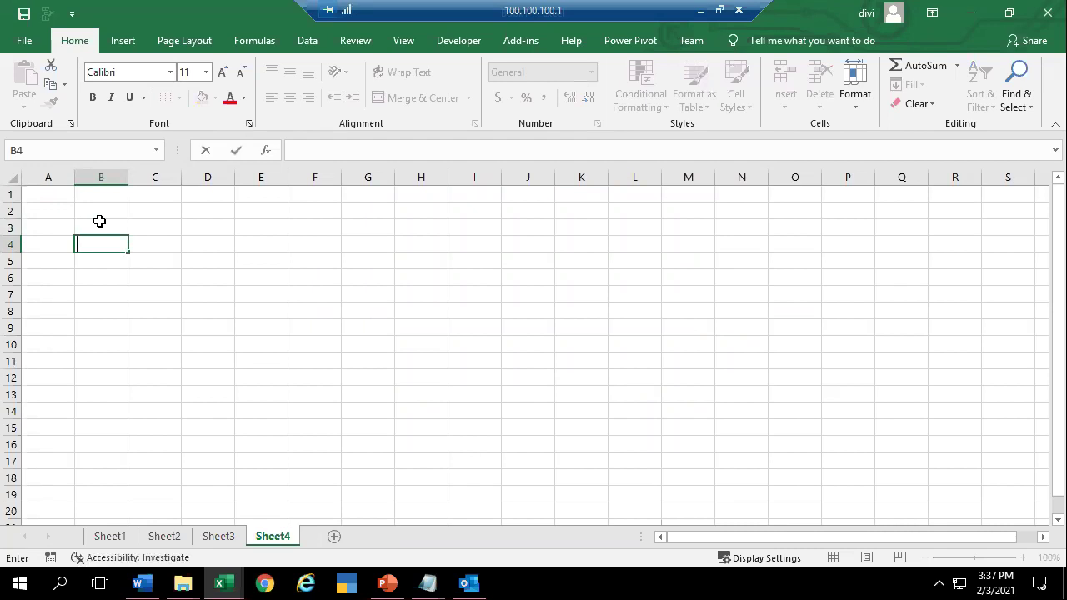
pyautogui.press('Up')
pyautogui.press('Up')
pyautogui.press('Up')
pyautogui.press('Left')
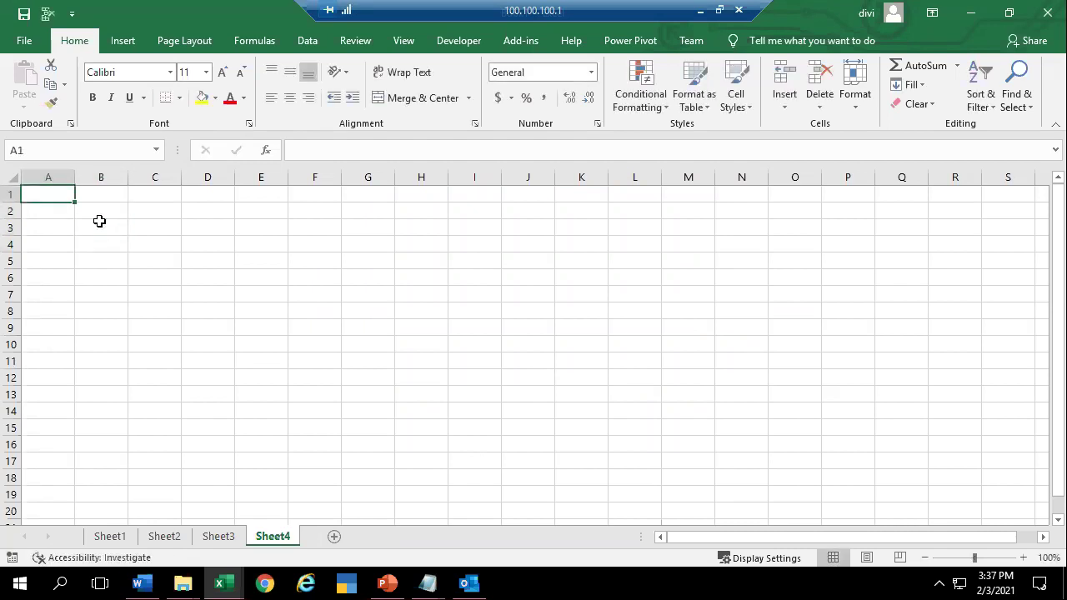
pyautogui.write('n')
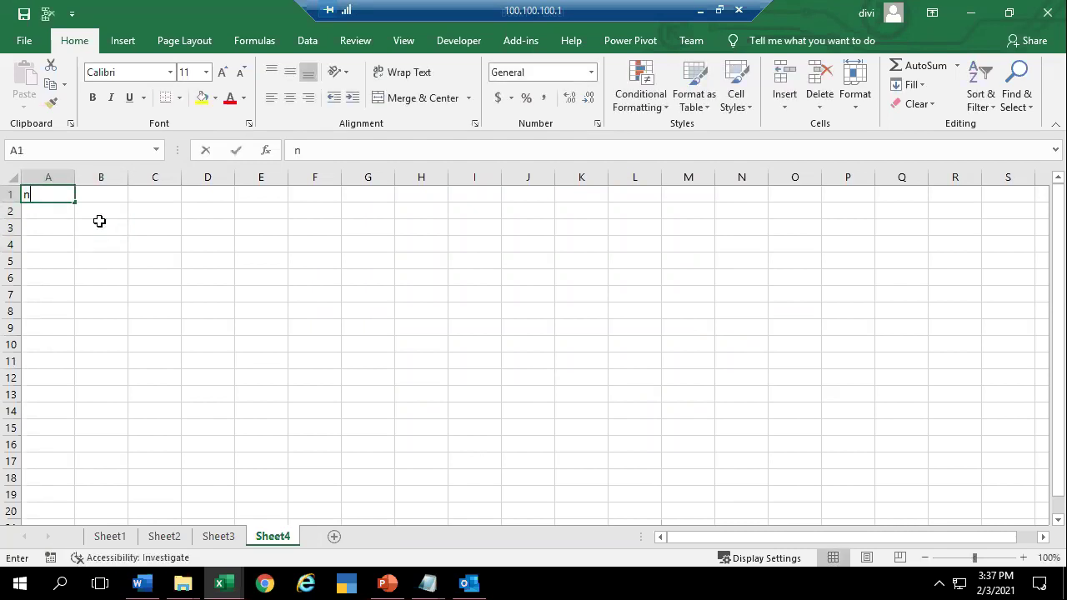
pyautogui.write('ame')
pyautogui.press('Return')
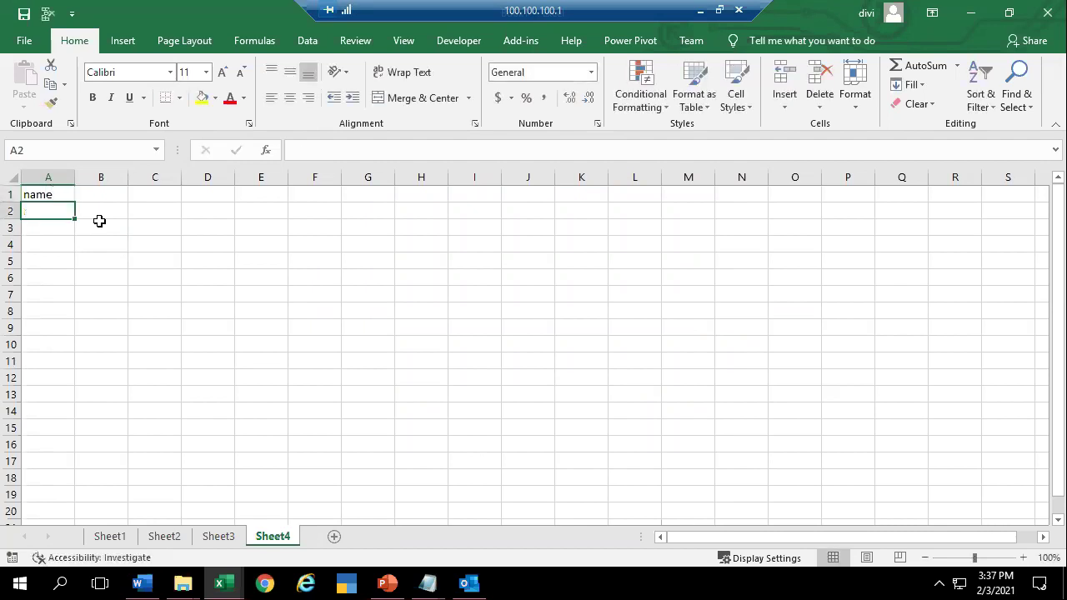
pyautogui.write('mar')
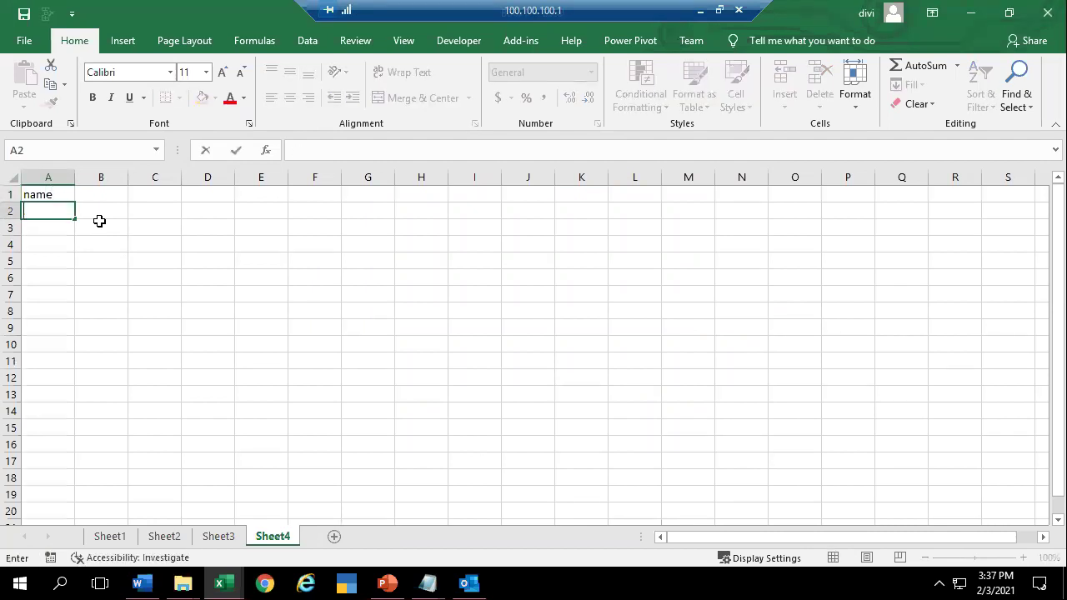
pyautogui.write('ks')
pyautogui.press('BackSpace')
pyautogui.press('BackSpace')
pyautogui.press('BackSpace')
pyautogui.press('Up')
pyautogui.press('Right')
pyautogui.write('salar')
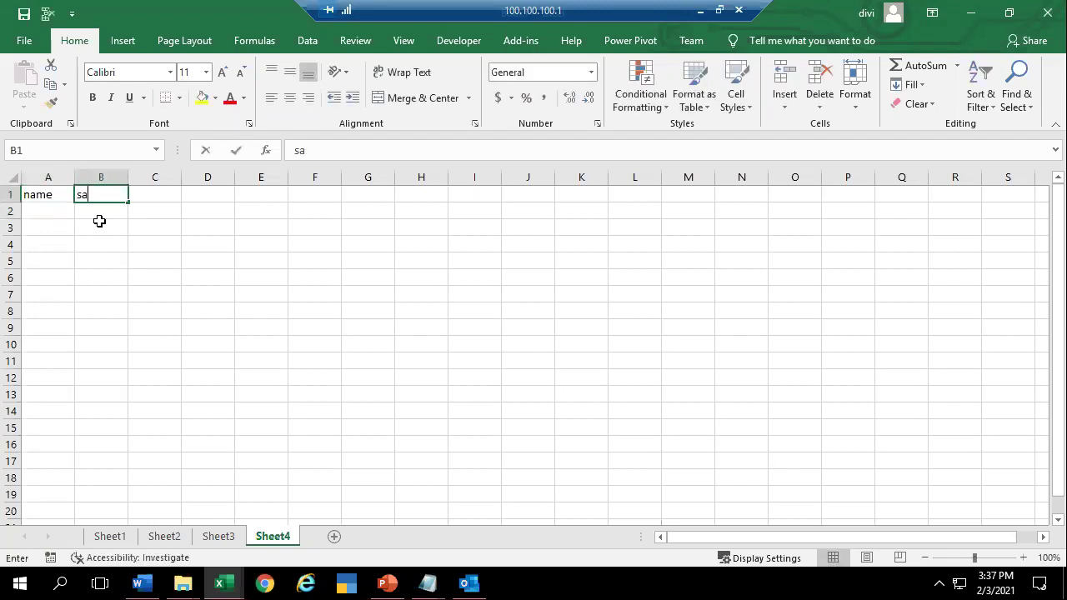
pyautogui.write('ya')
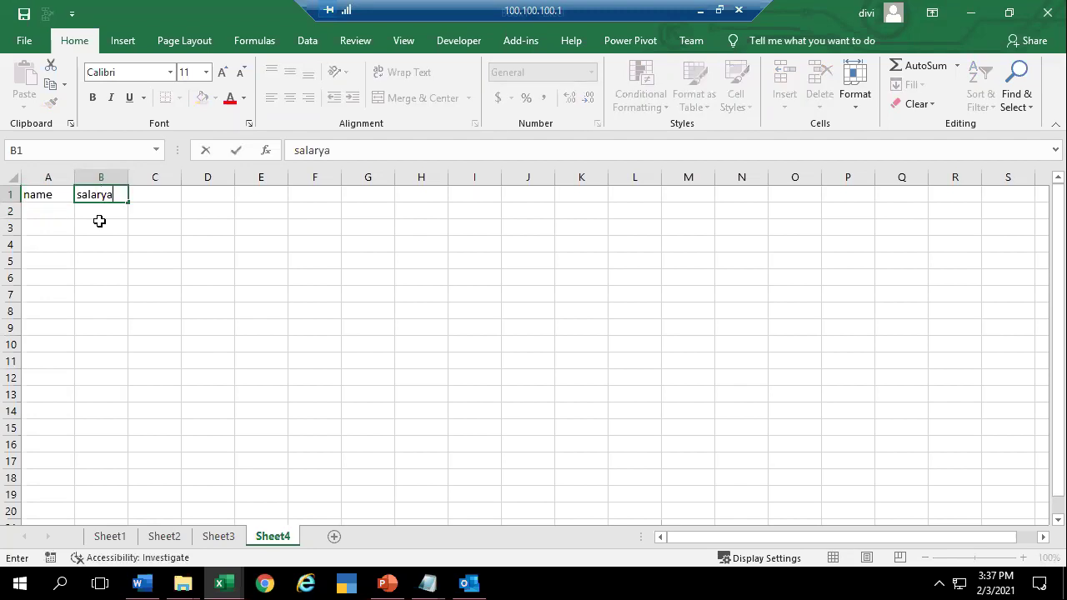
pyautogui.press('Return')
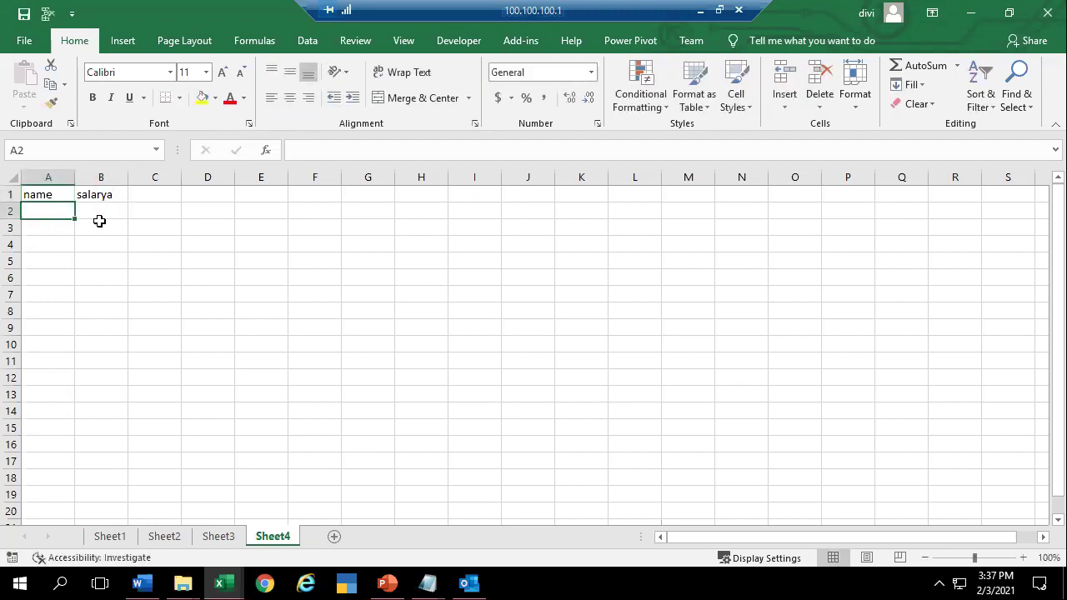
# Enter 'divya' in A2 and fill the names down column A
pyautogui.write('divya')
pyautogui.press('Return')
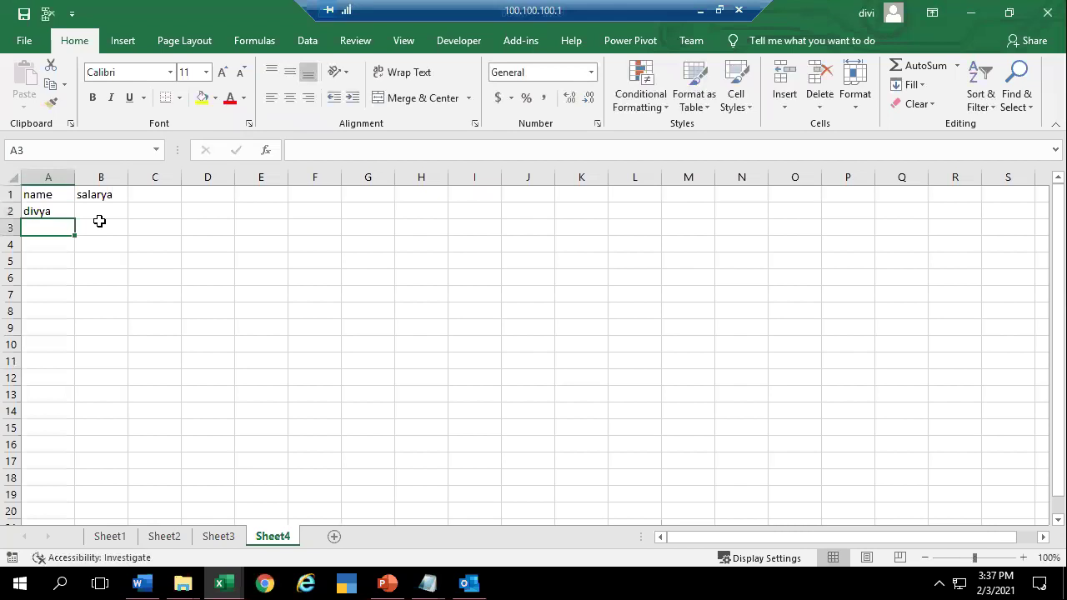
pyautogui.click(99, 221)
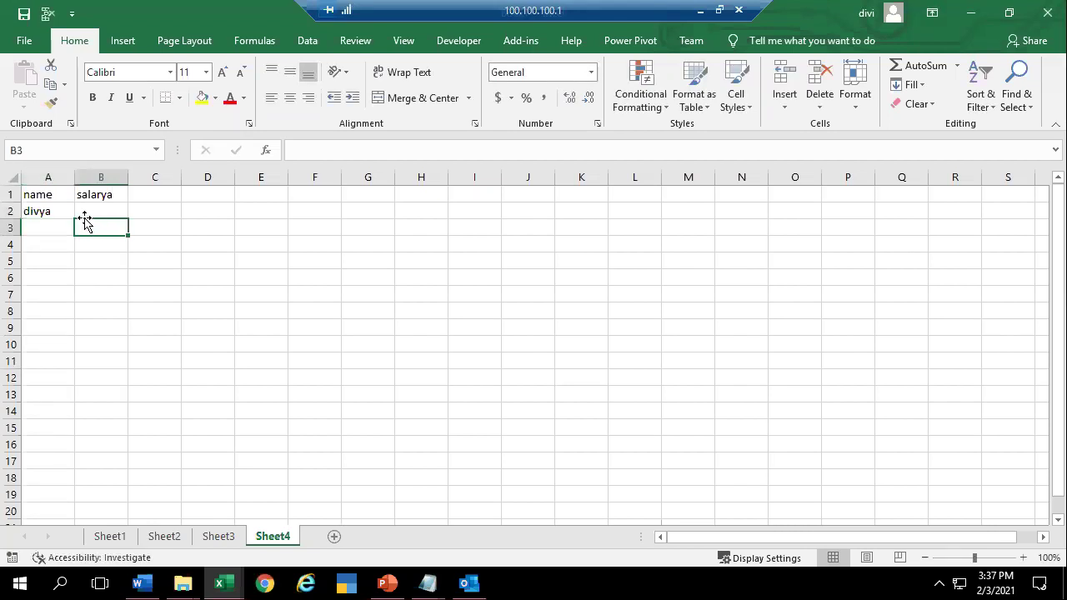
pyautogui.click(48, 213)
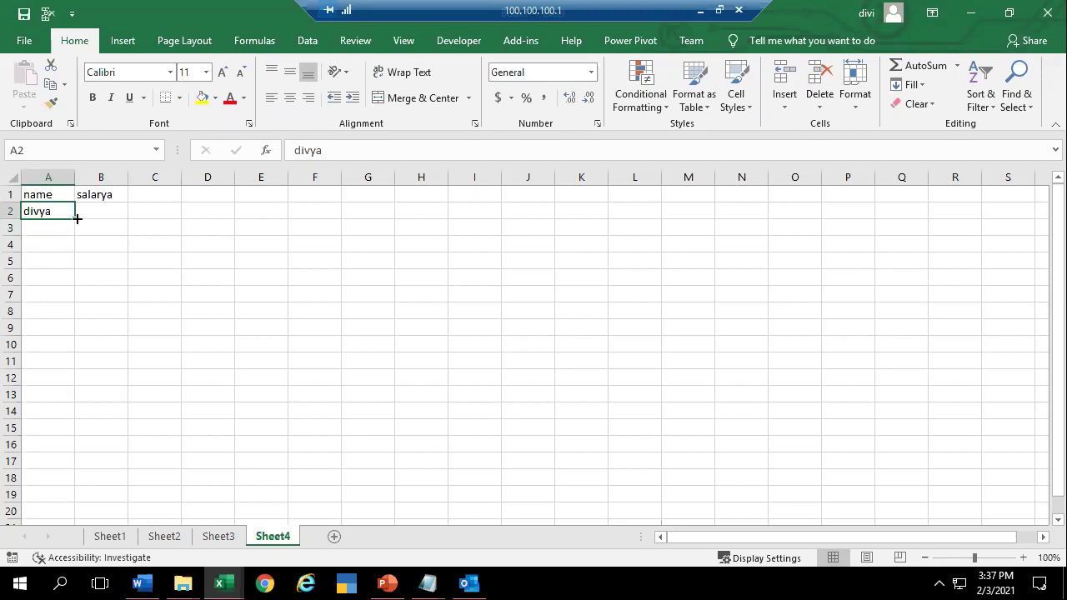
pyautogui.moveTo(73, 222); pyautogui.dragTo(75, 355)
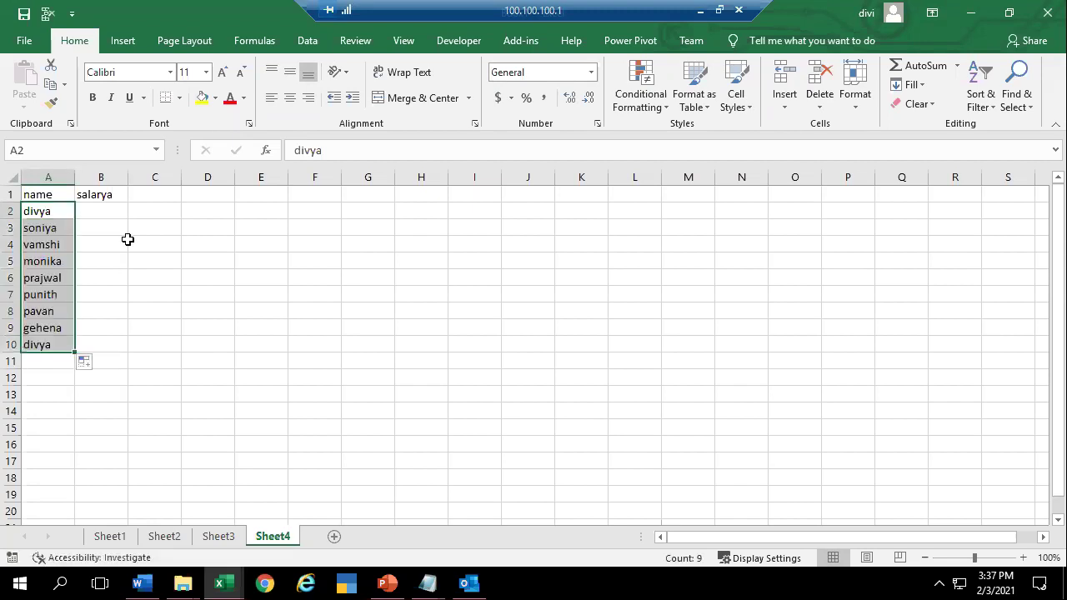
pyautogui.click(97, 209)
pyautogui.moveTo(41, 214); pyautogui.dragTo(61, 328)
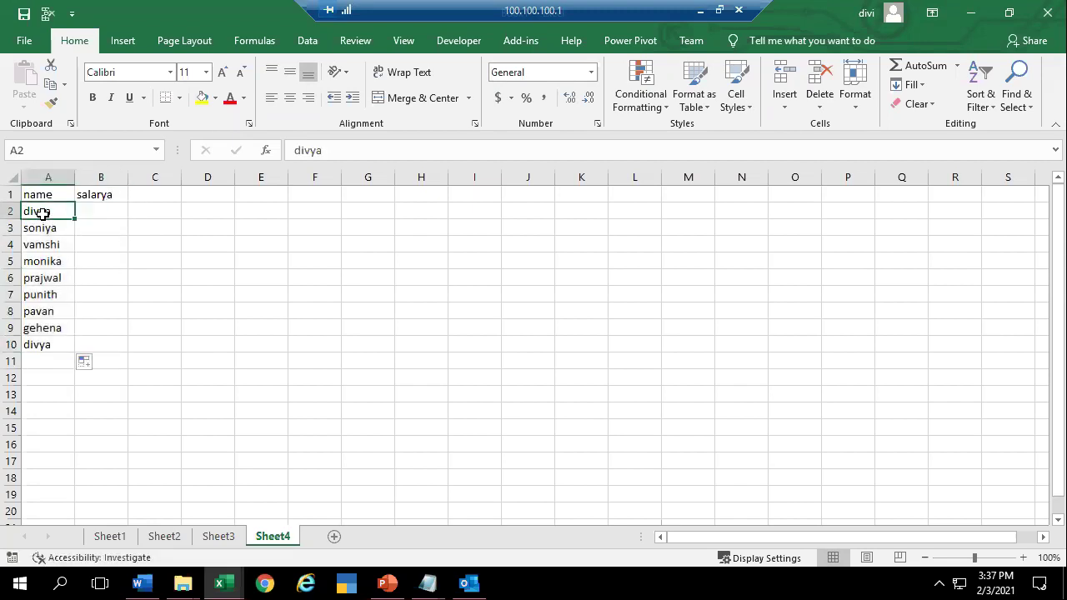
# Enter salaries 8500, 6300, 3000, 5200 and 4100 into B2 through B6
pyautogui.click(86, 212)
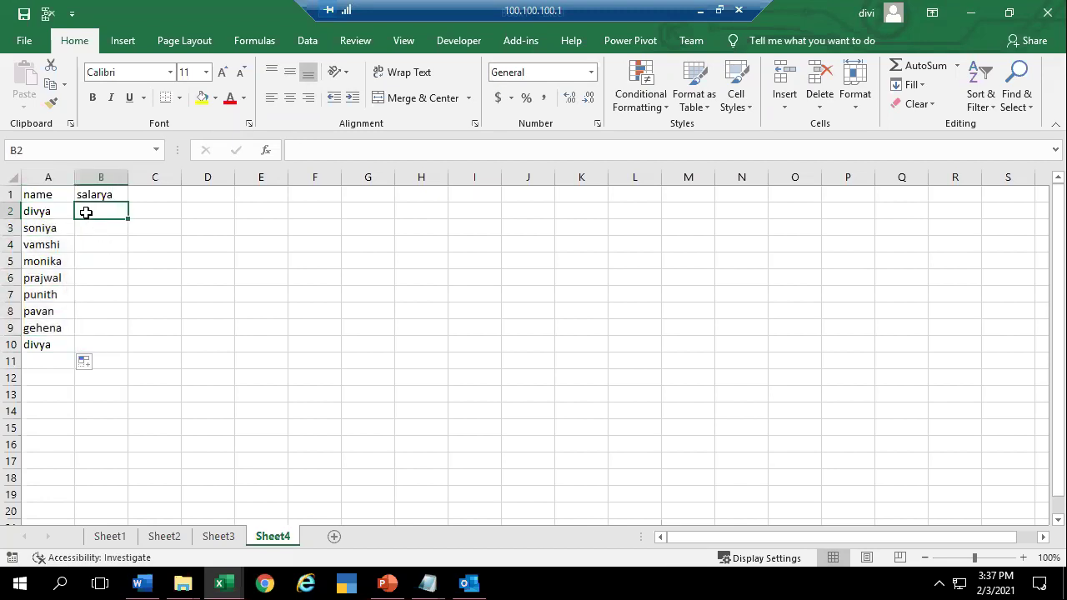
pyautogui.write('8500')
pyautogui.press('Return')
pyautogui.write('63')
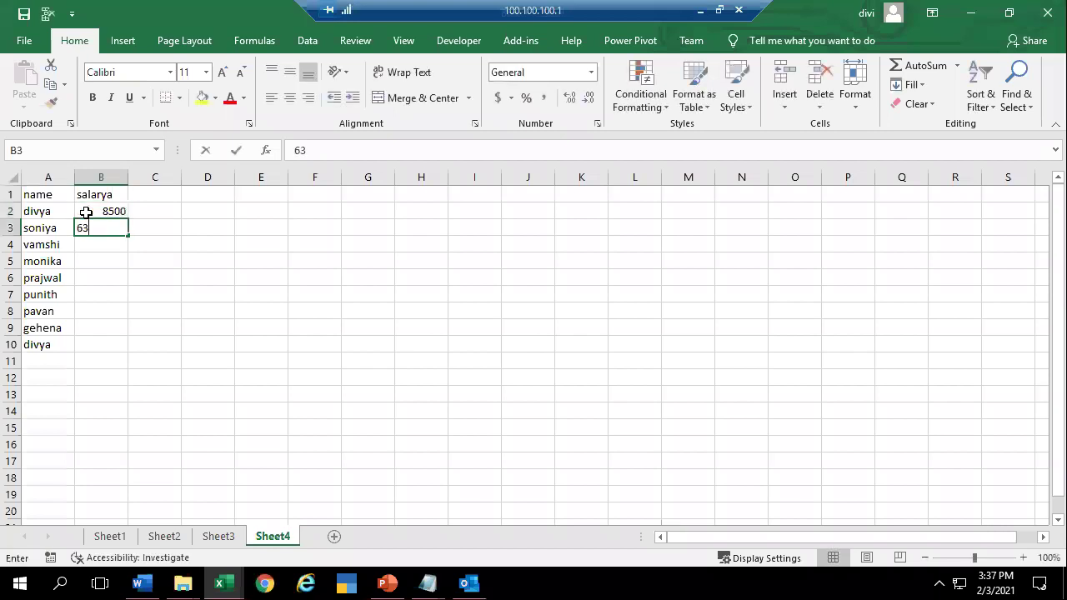
pyautogui.write('00')
pyautogui.press('Return')
pyautogui.write('3000')
pyautogui.press('Return')
pyautogui.write('5200')
pyautogui.press('Return')
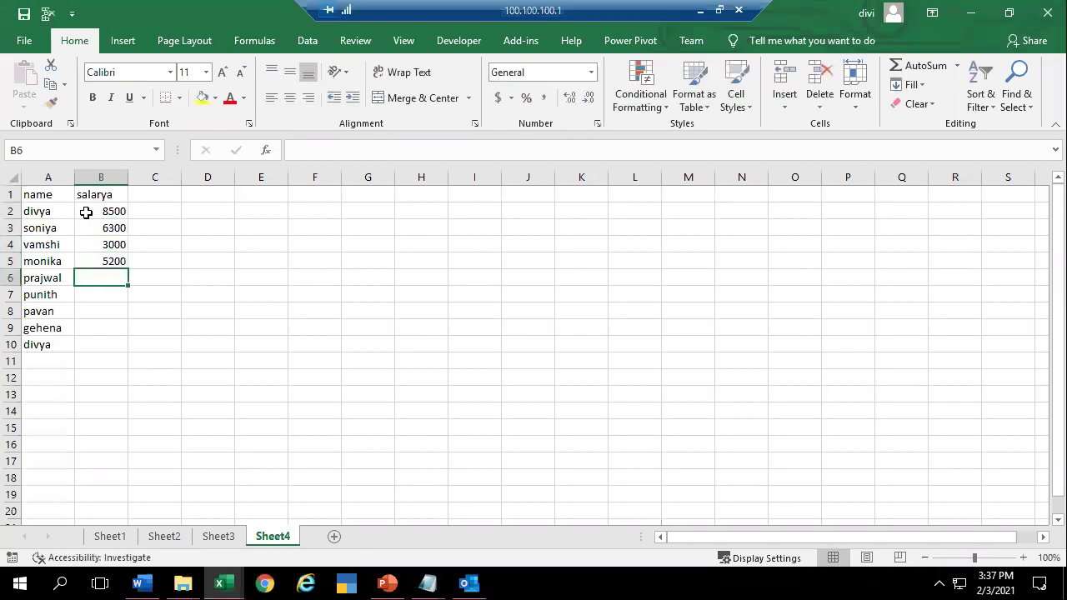
pyautogui.write('4100')
pyautogui.press('Return')
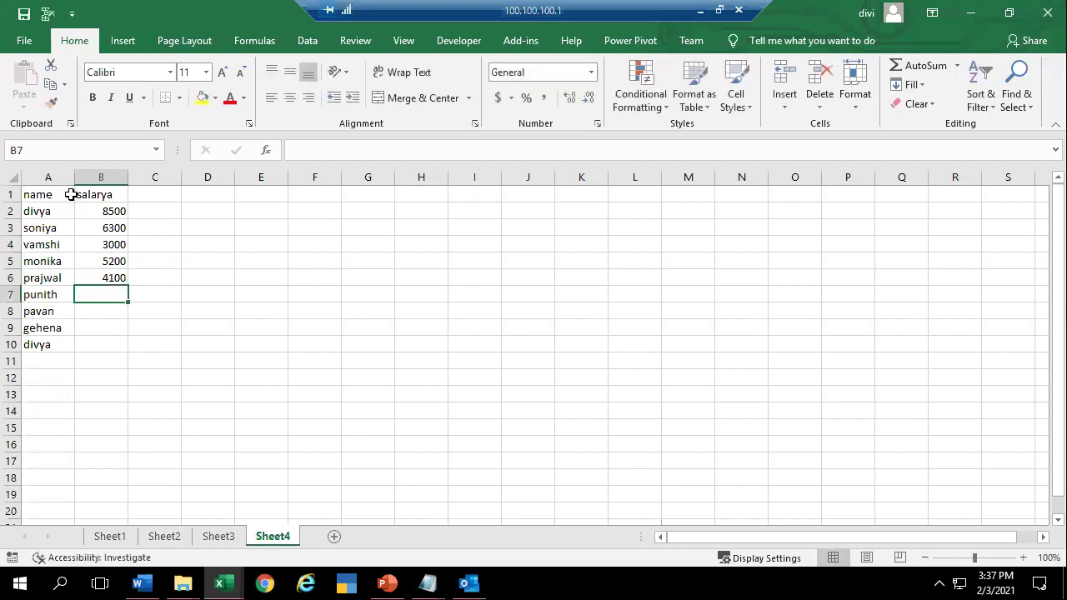
# Give the A1:B1 headers a yellow fill and dark font colour, then select A1:B6
pyautogui.moveTo(44, 197); pyautogui.dragTo(82, 199)
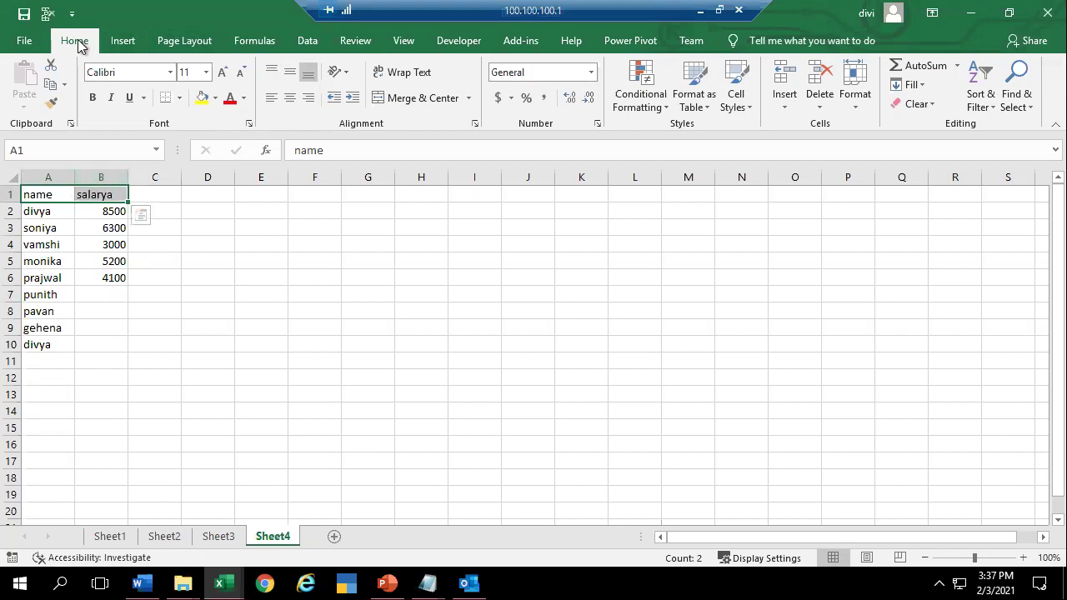
pyautogui.click(200, 100)
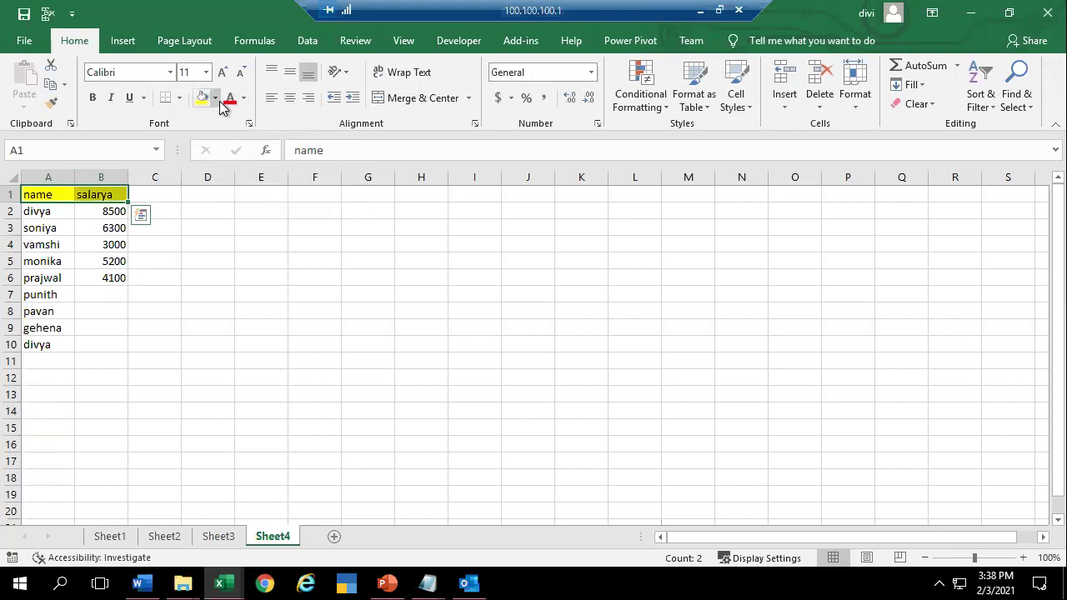
pyautogui.click(215, 99)
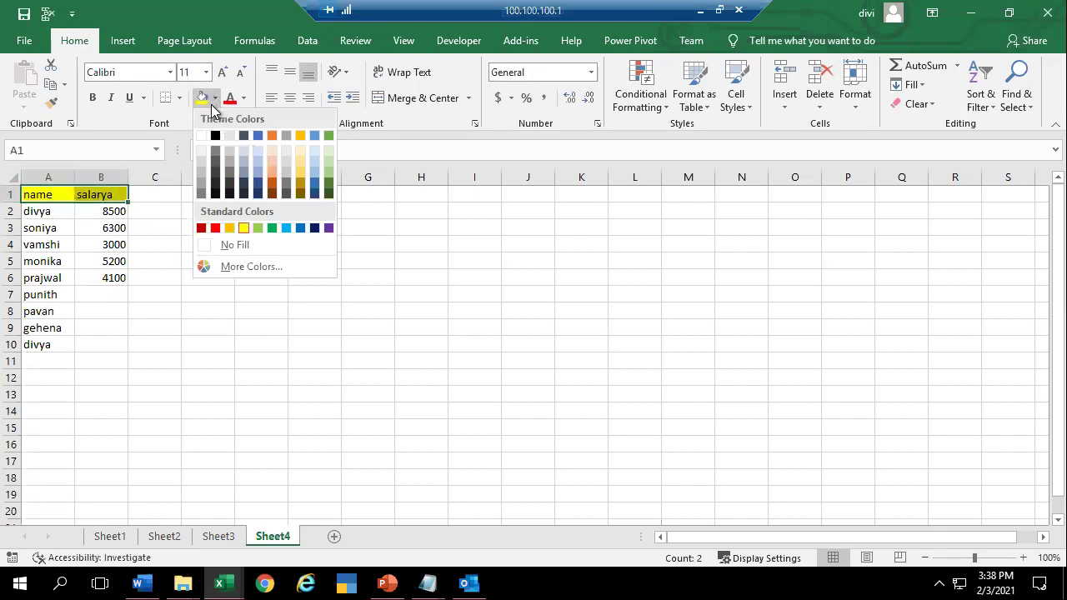
pyautogui.click(243, 98)
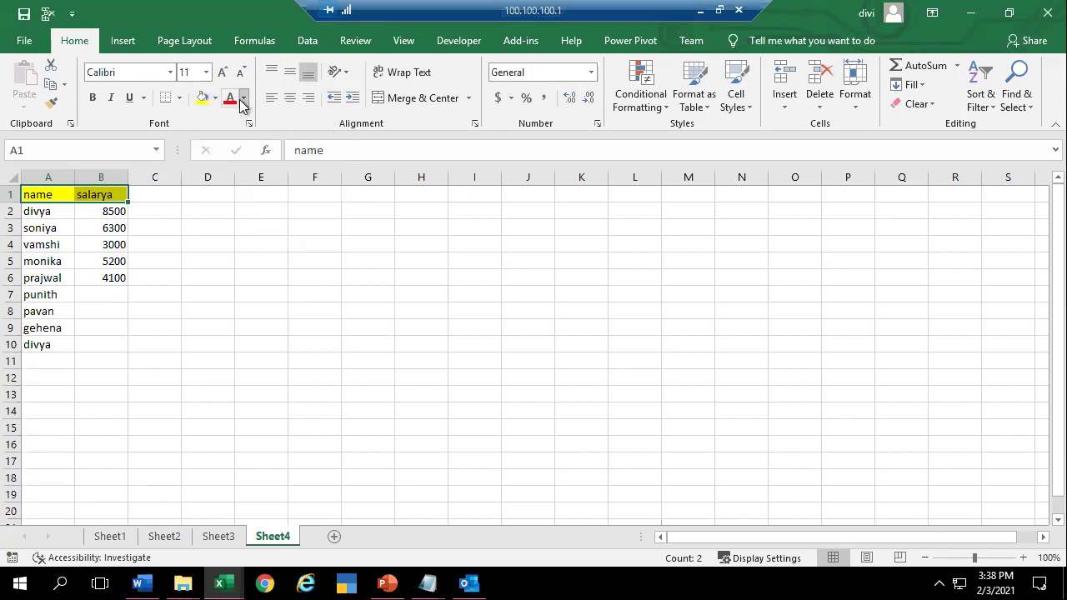
pyautogui.click(244, 97)
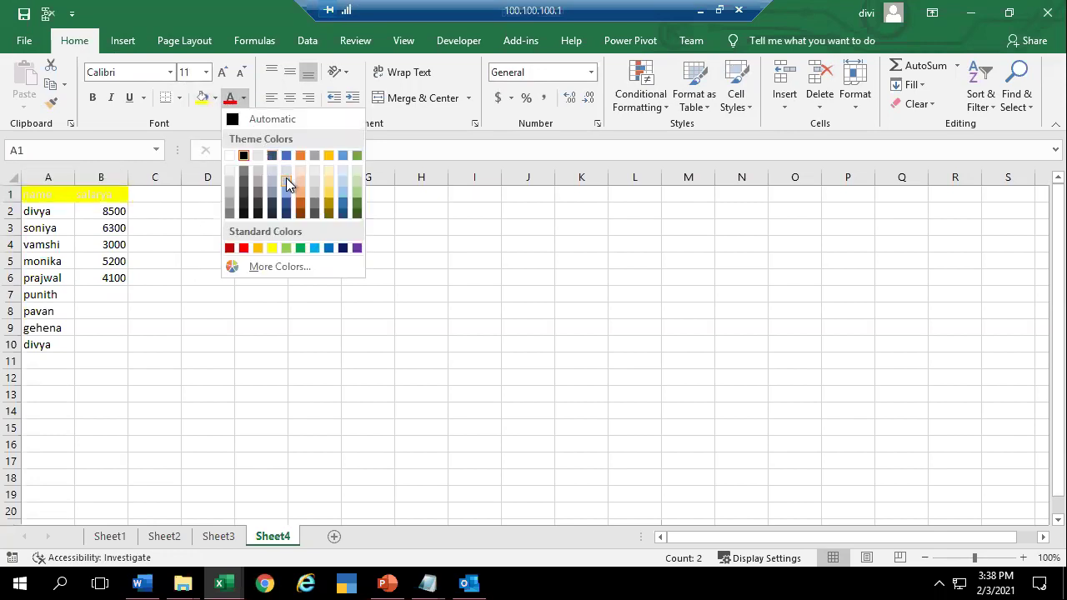
pyautogui.click(287, 211)
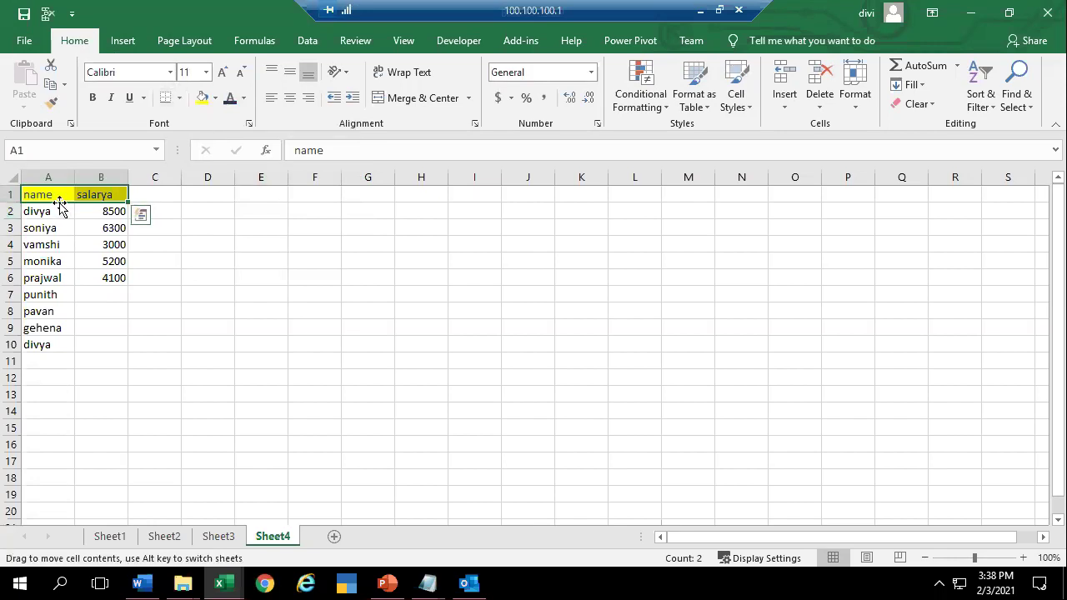
pyautogui.click(83, 242)
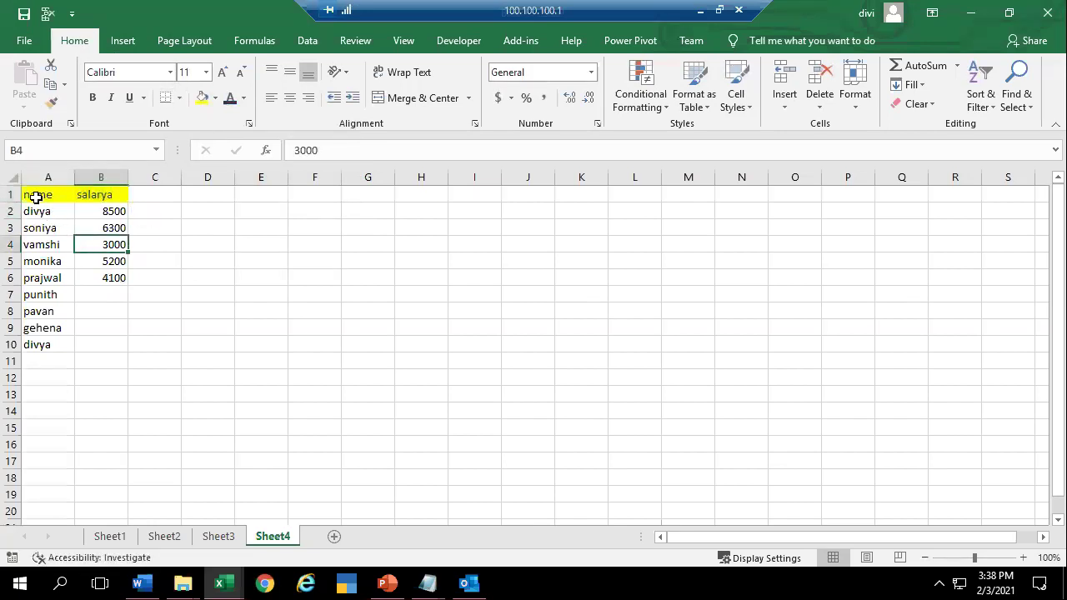
pyautogui.moveTo(36, 196); pyautogui.dragTo(109, 272)
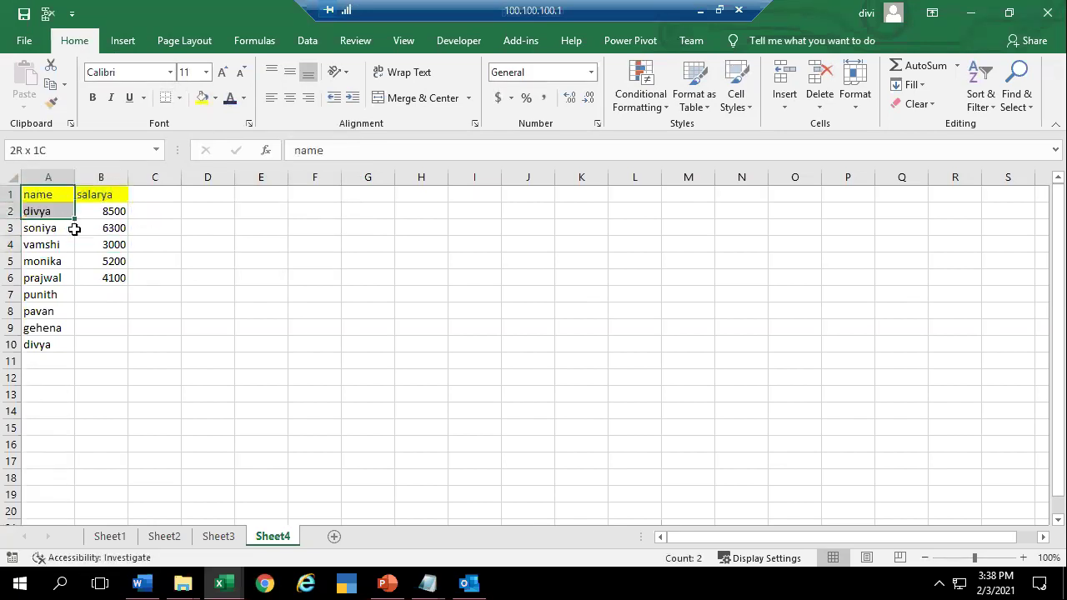
# Try All, Thick Outside and No Borders on A1:B6, finally applying All Borders plus Outside Borders
pyautogui.click(178, 98)
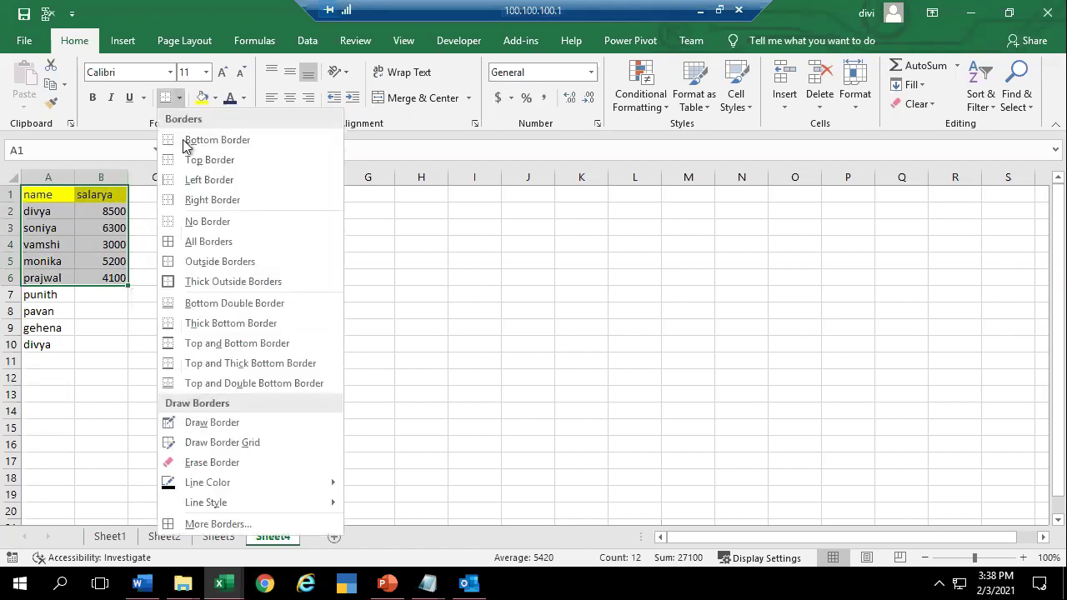
pyautogui.click(178, 241)
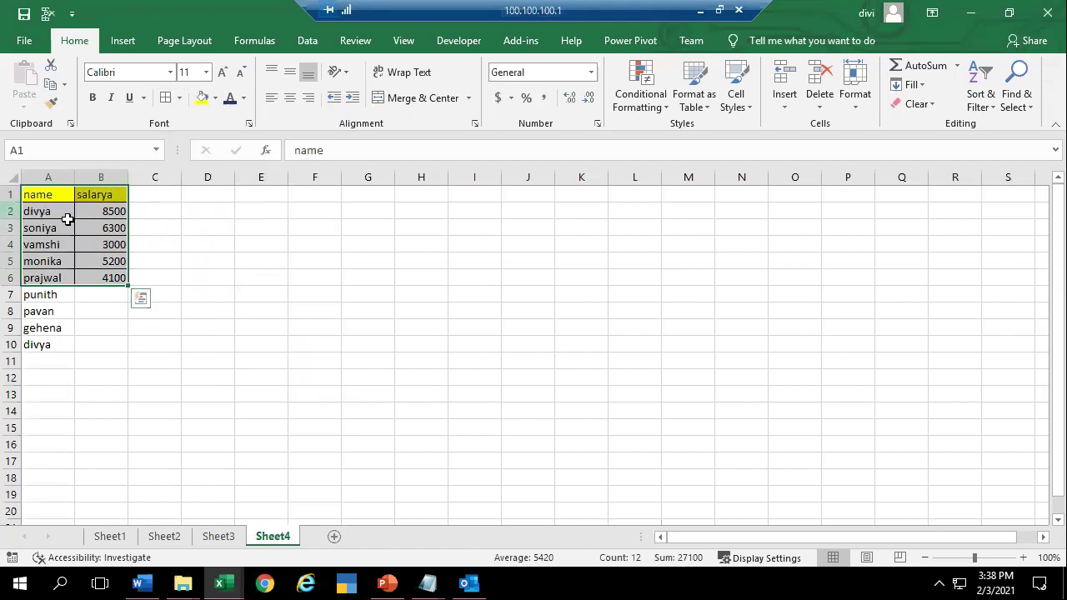
pyautogui.click(178, 98)
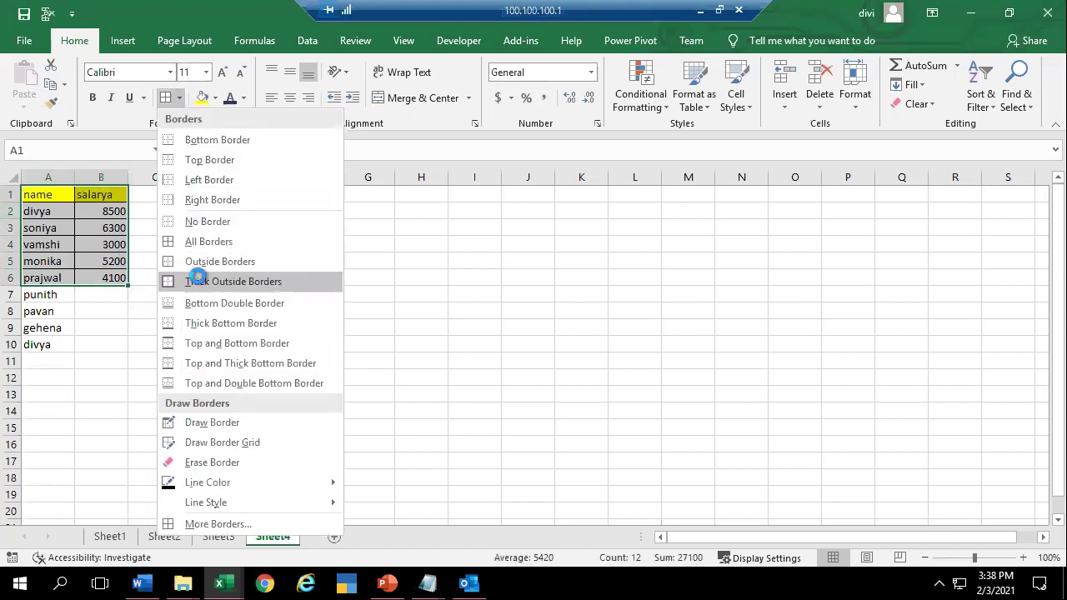
pyautogui.click(197, 279)
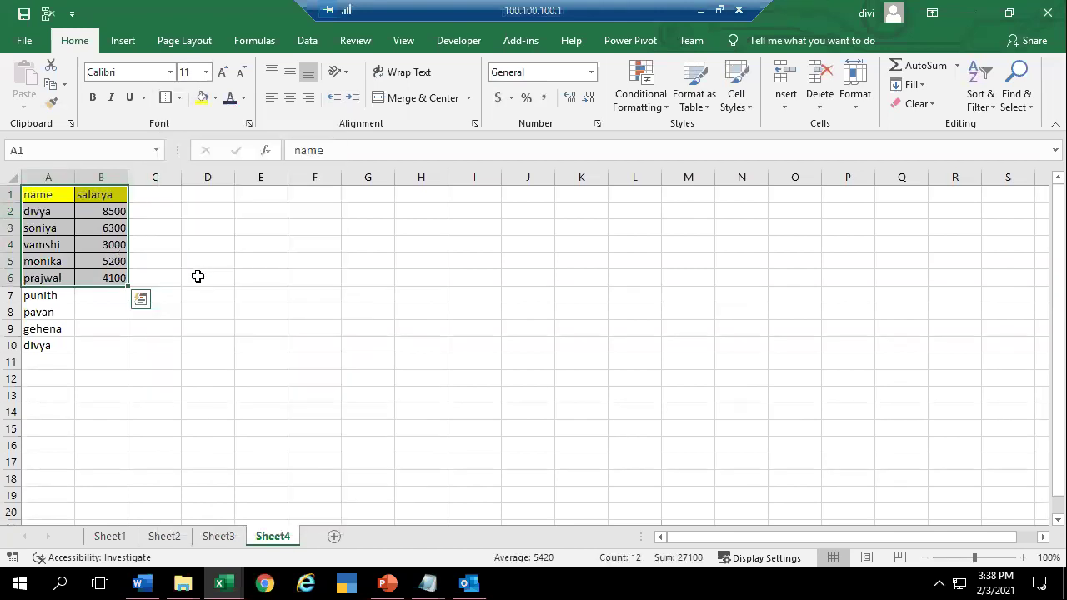
pyautogui.click(179, 99)
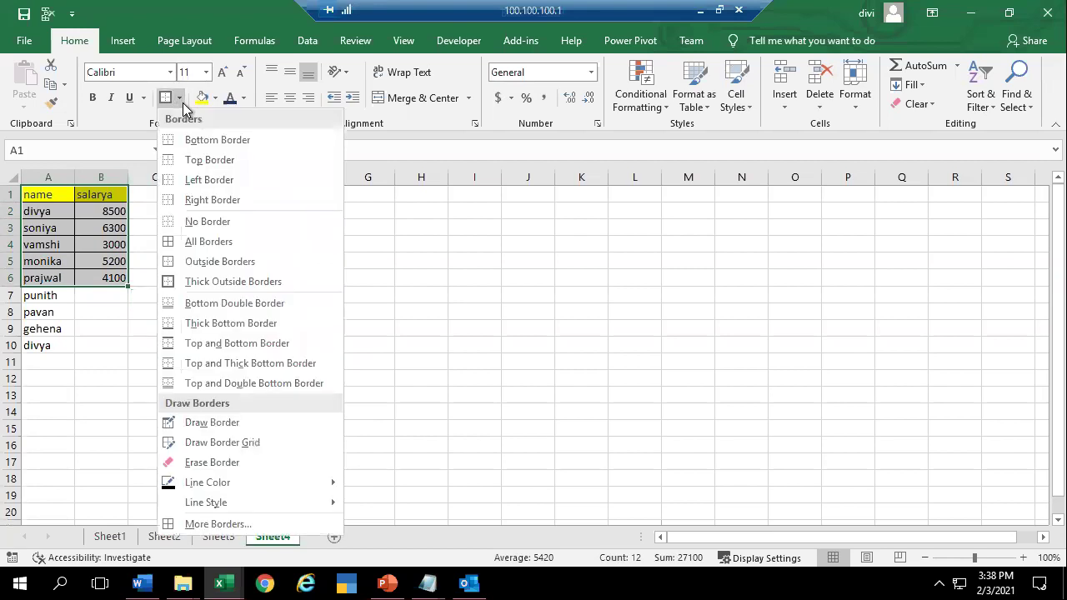
pyautogui.click(194, 222)
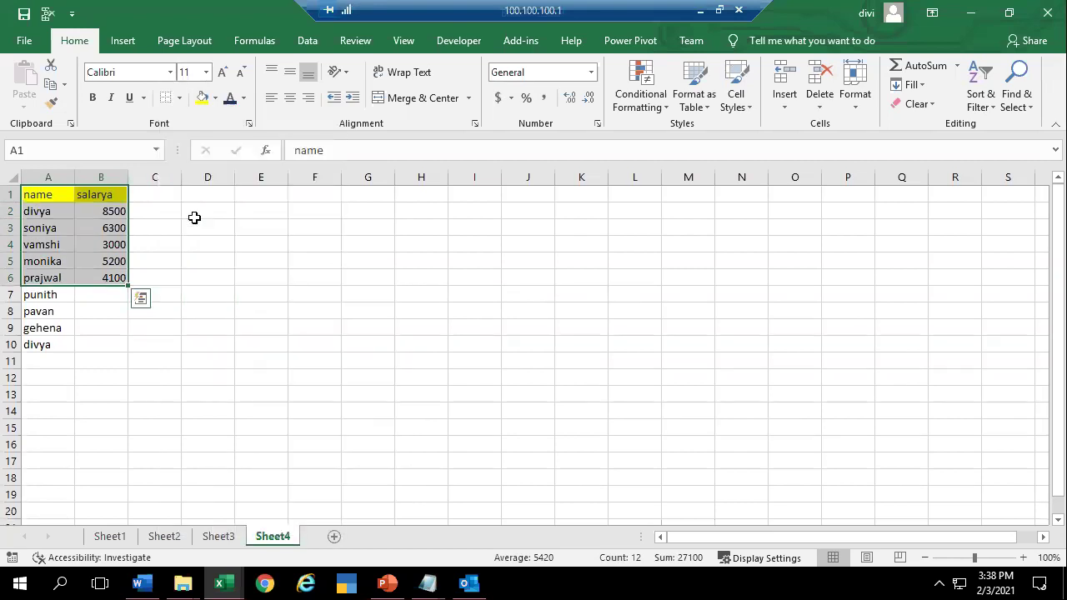
pyautogui.click(179, 97)
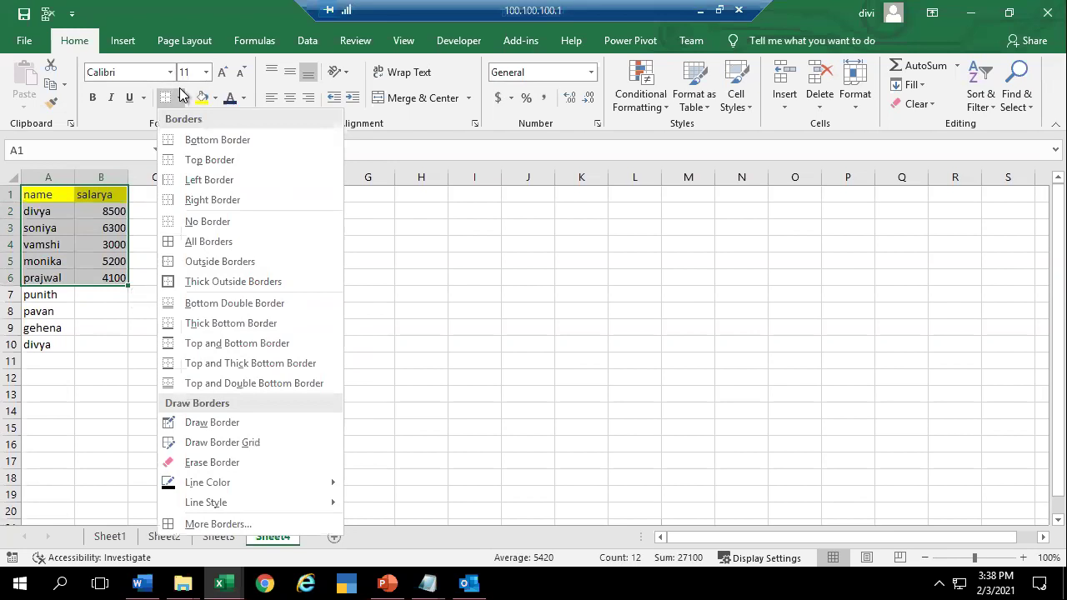
pyautogui.click(196, 242)
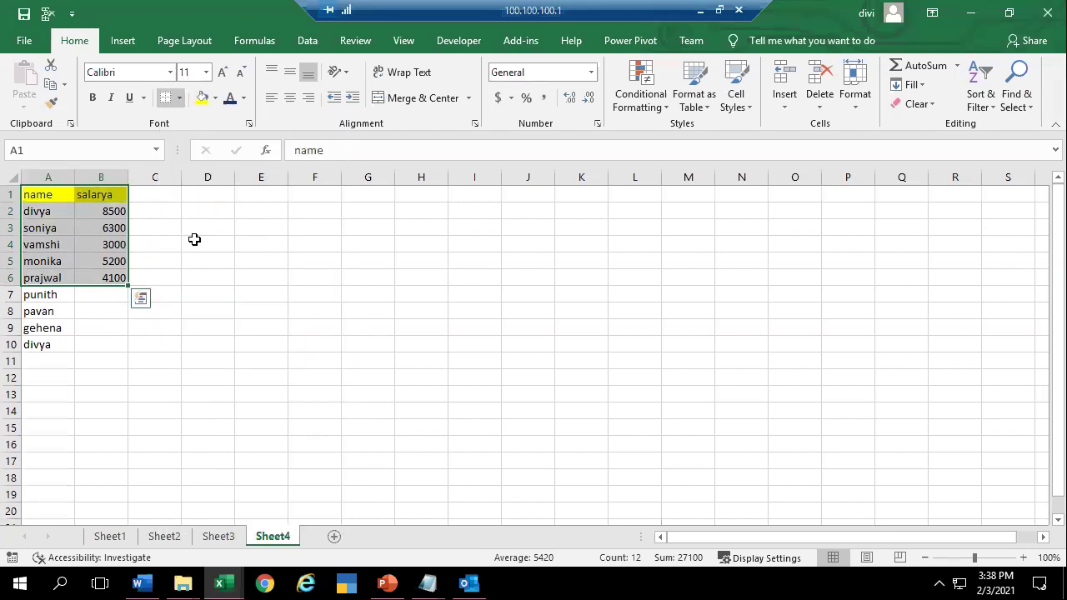
pyautogui.click(177, 99)
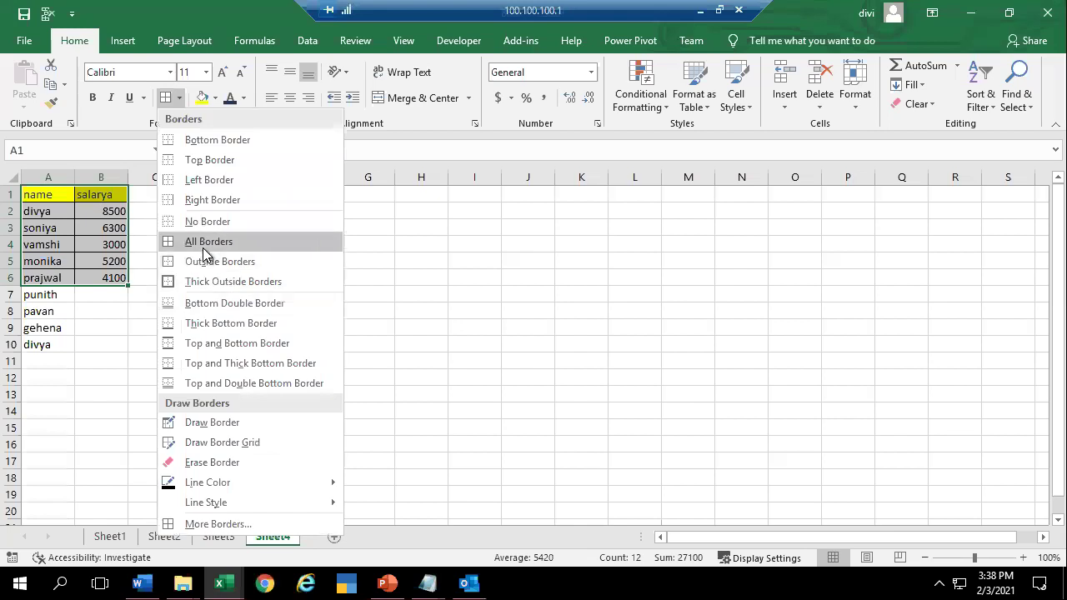
pyautogui.click(201, 261)
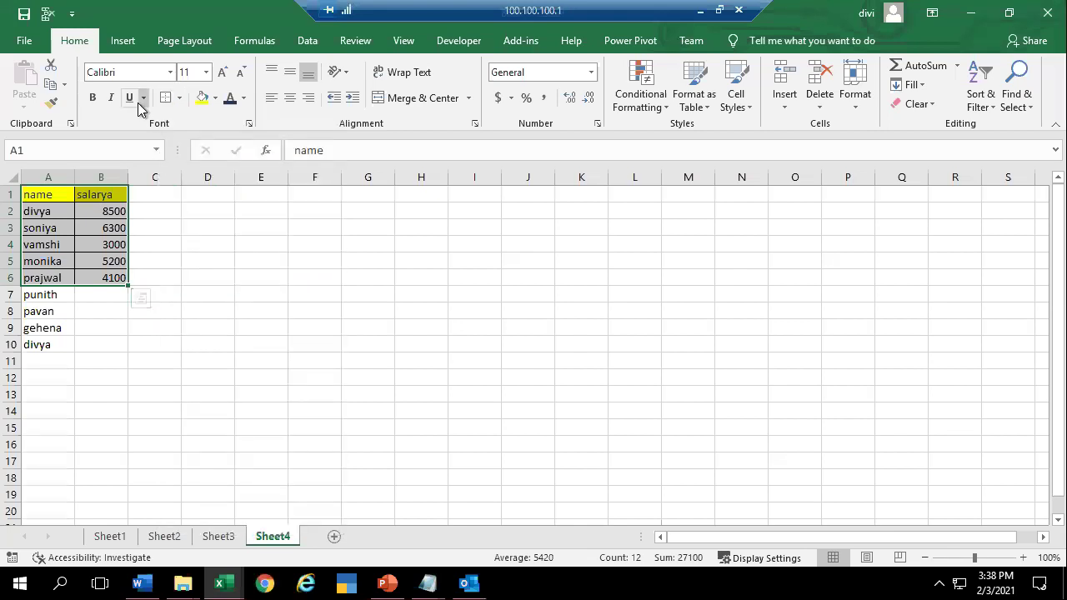
pyautogui.click(94, 100)
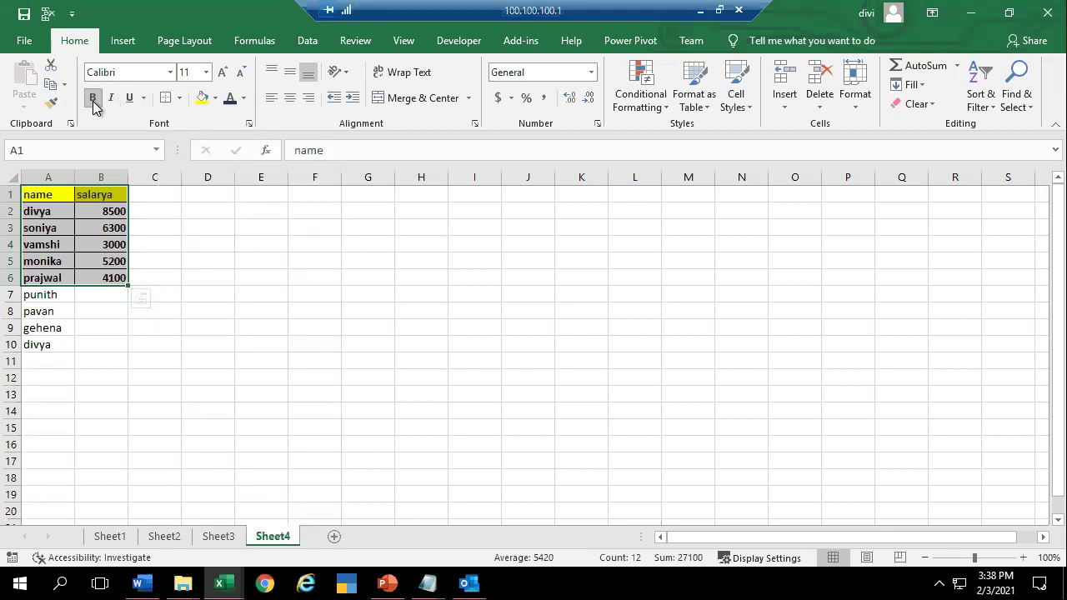
pyautogui.click(116, 100)
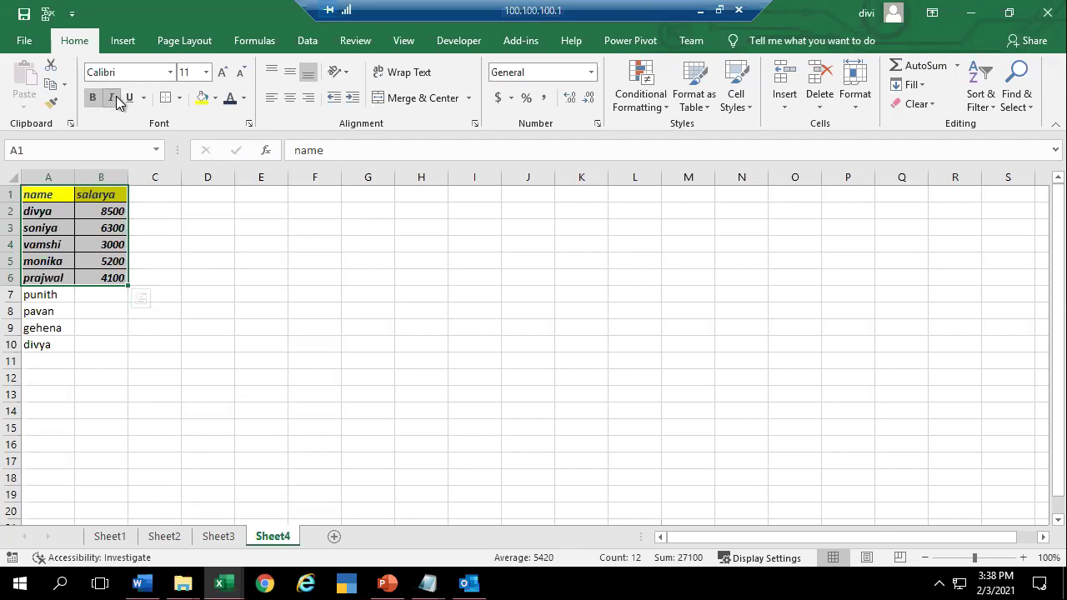
pyautogui.click(127, 98)
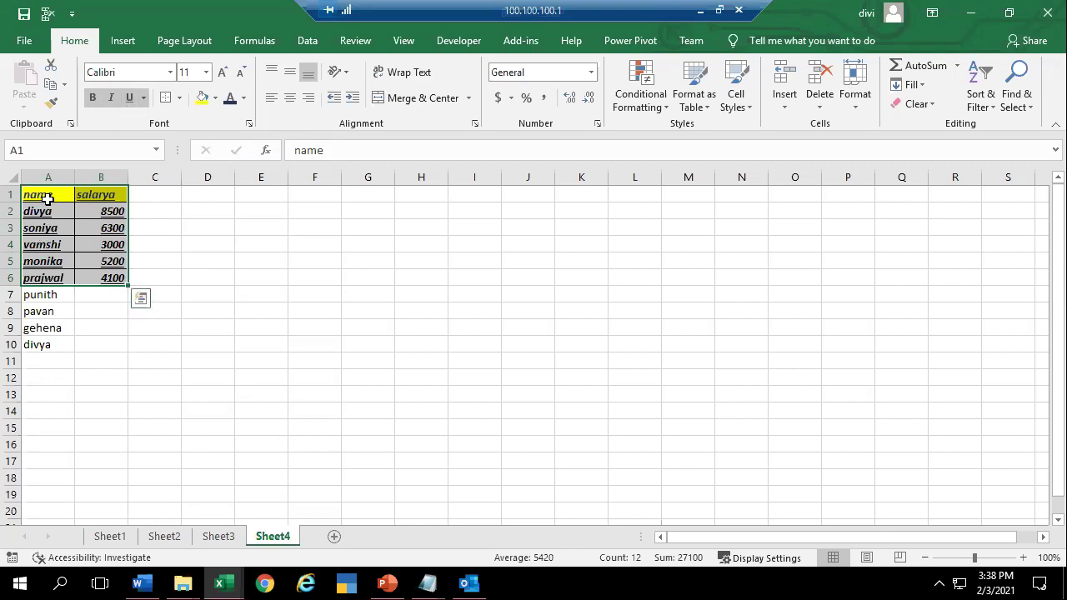
pyautogui.click(127, 98)
pyautogui.click(108, 99)
pyautogui.click(92, 98)
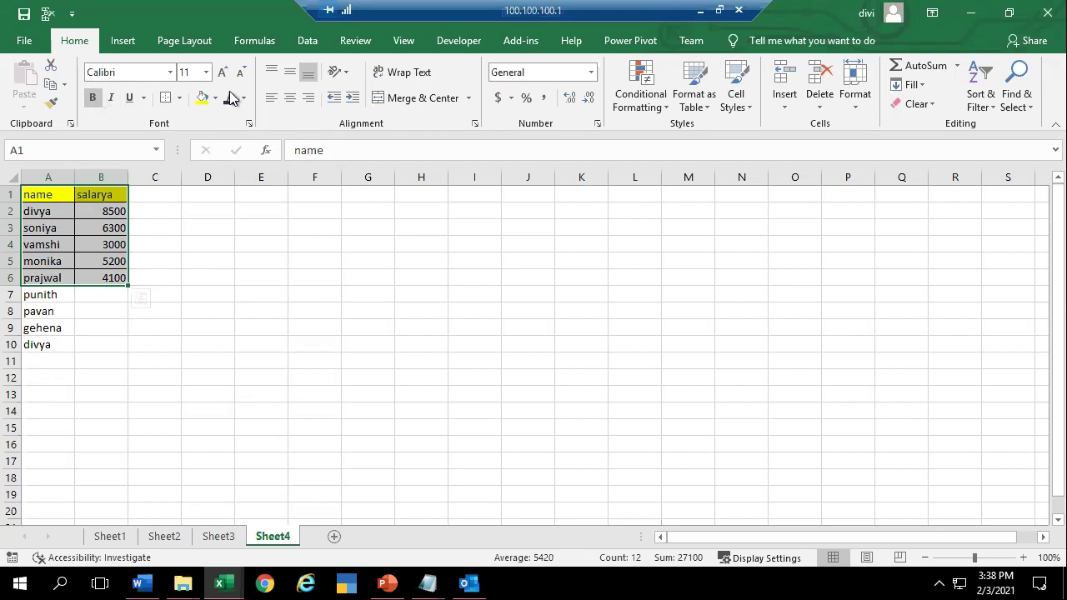
pyautogui.click(246, 213)
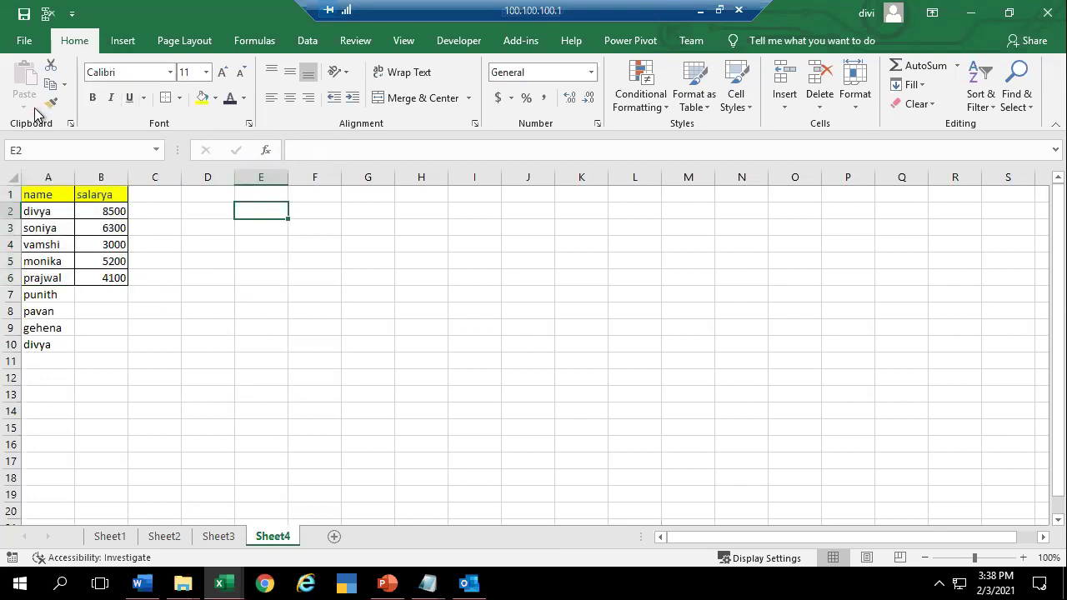
# Select A7:A10, delete 'punith' from A7, then bring up the Notepad shortcut notes
pyautogui.click(478, 263)
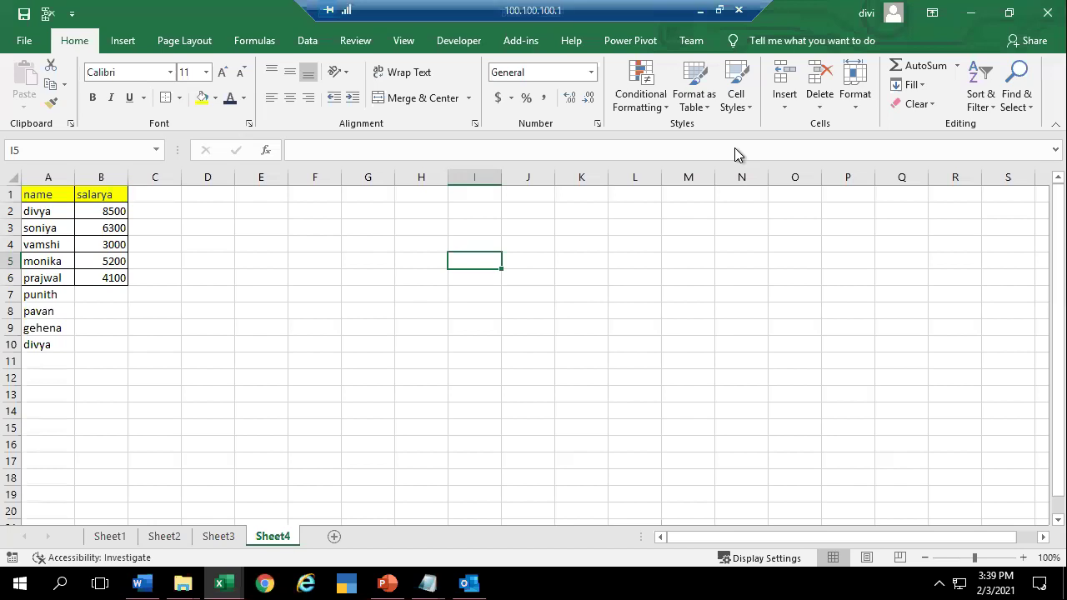
pyautogui.click(703, 258)
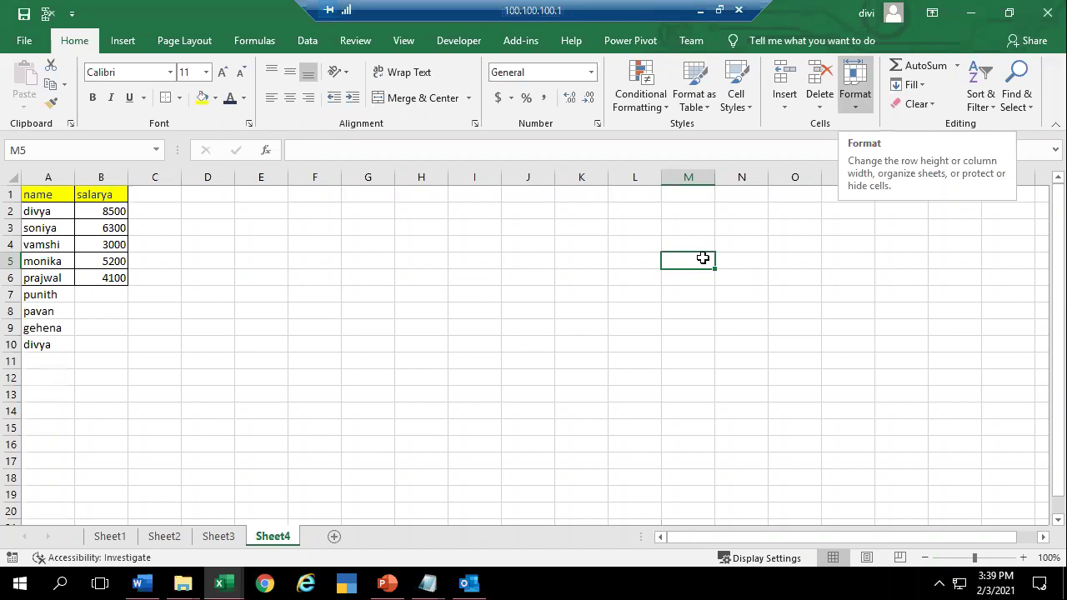
pyautogui.click(598, 294)
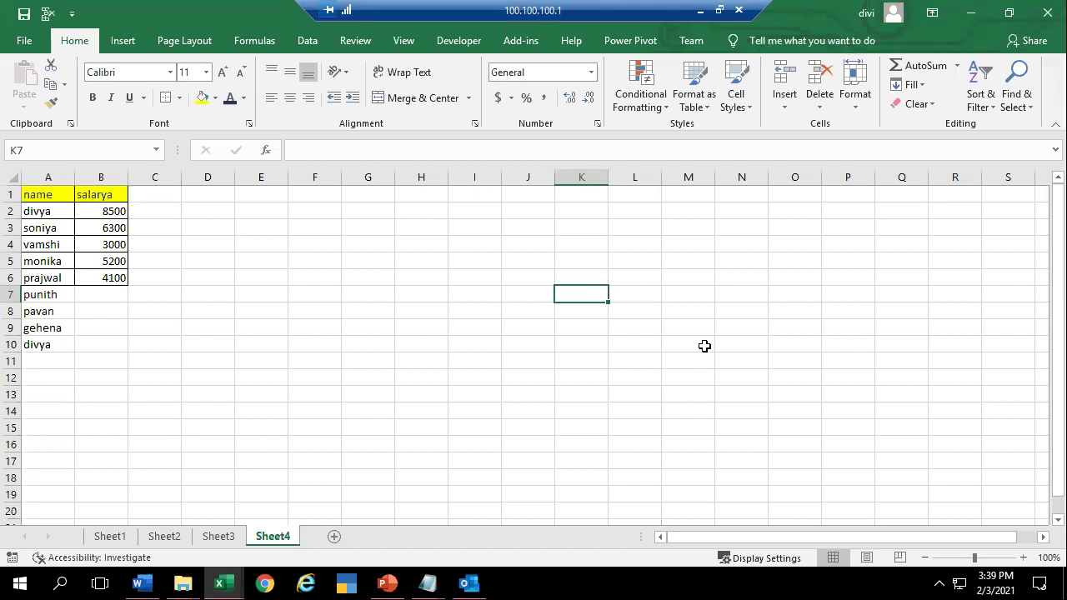
pyautogui.click(633, 227)
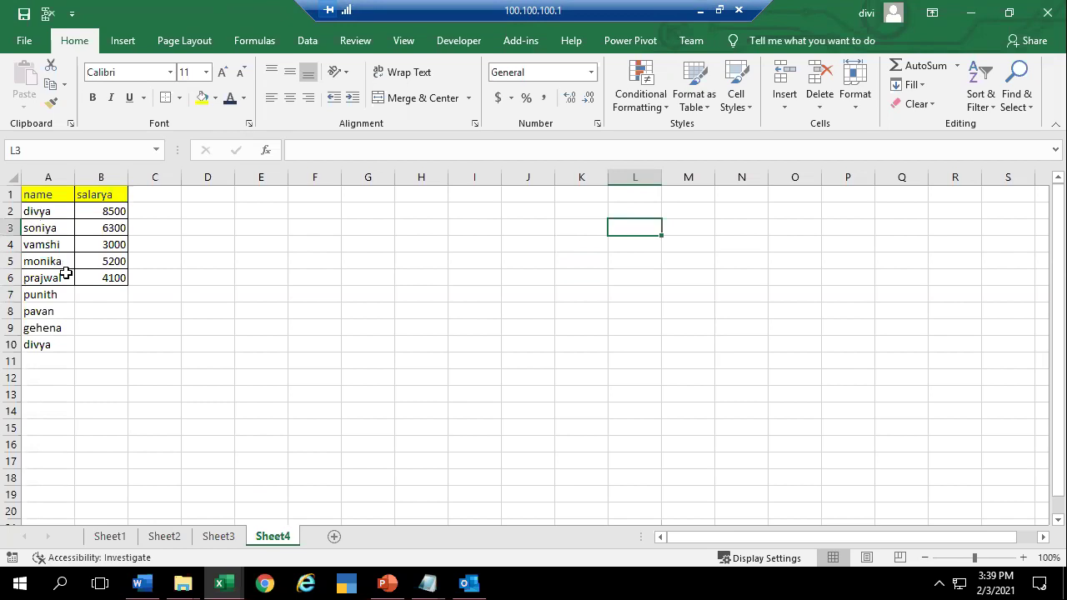
pyautogui.moveTo(47, 295); pyautogui.dragTo(63, 345)
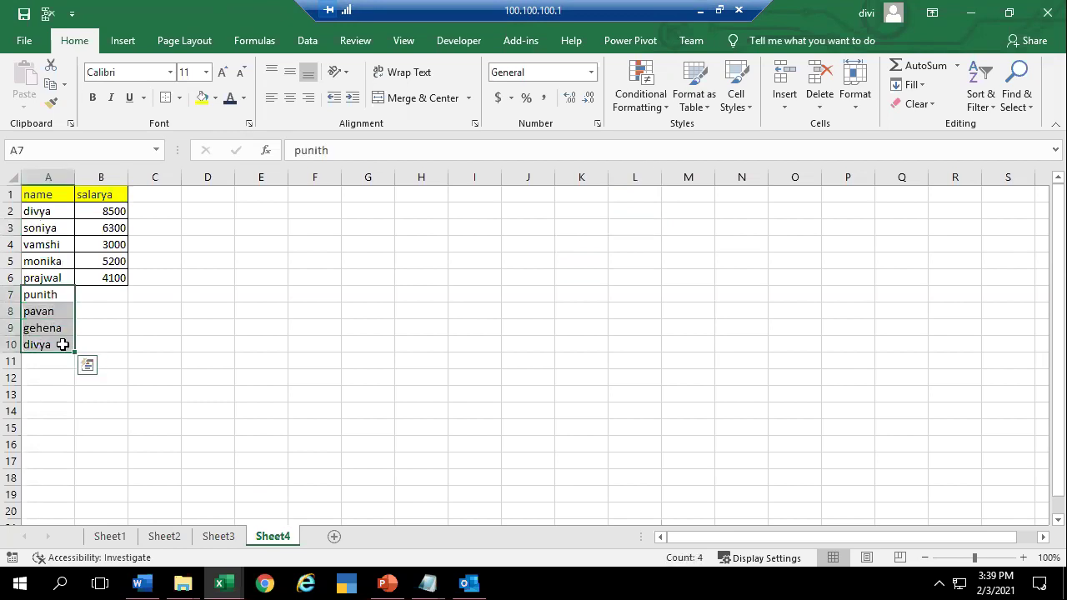
pyautogui.press('BackSpace')
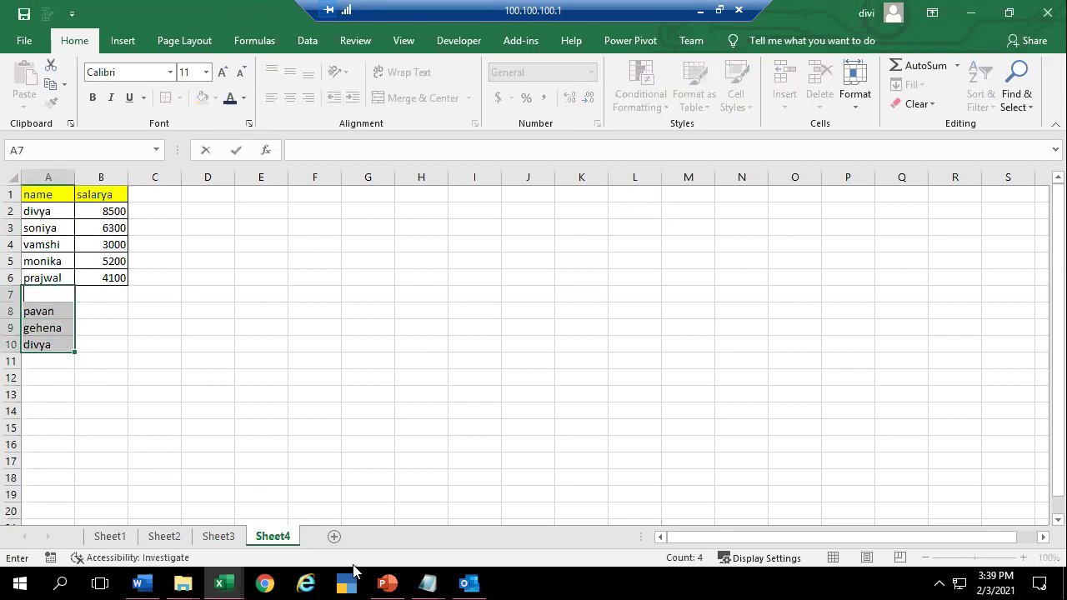
pyautogui.click(427, 583)
# Bring the Notepad shortcut notes in front of Excel, go to the top, and maximize the window
pyautogui.click(458, 540)
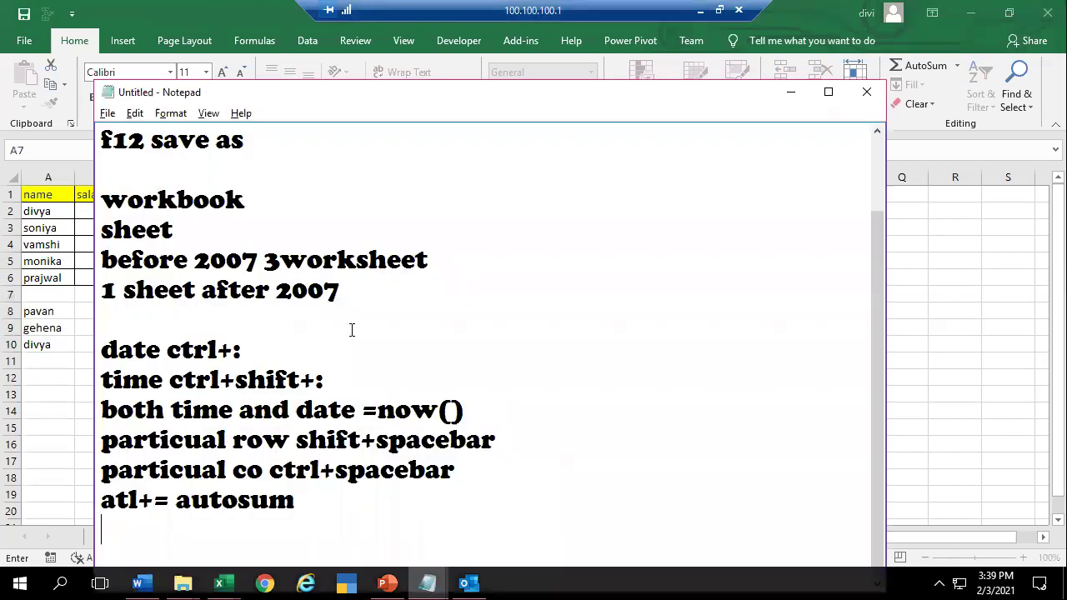
pyautogui.click(300, 245)
pyautogui.press('Up')
pyautogui.press('Up')
pyautogui.press('Up')
pyautogui.press('Up')
pyautogui.press('Up')
pyautogui.press('Up')
pyautogui.press('Up')
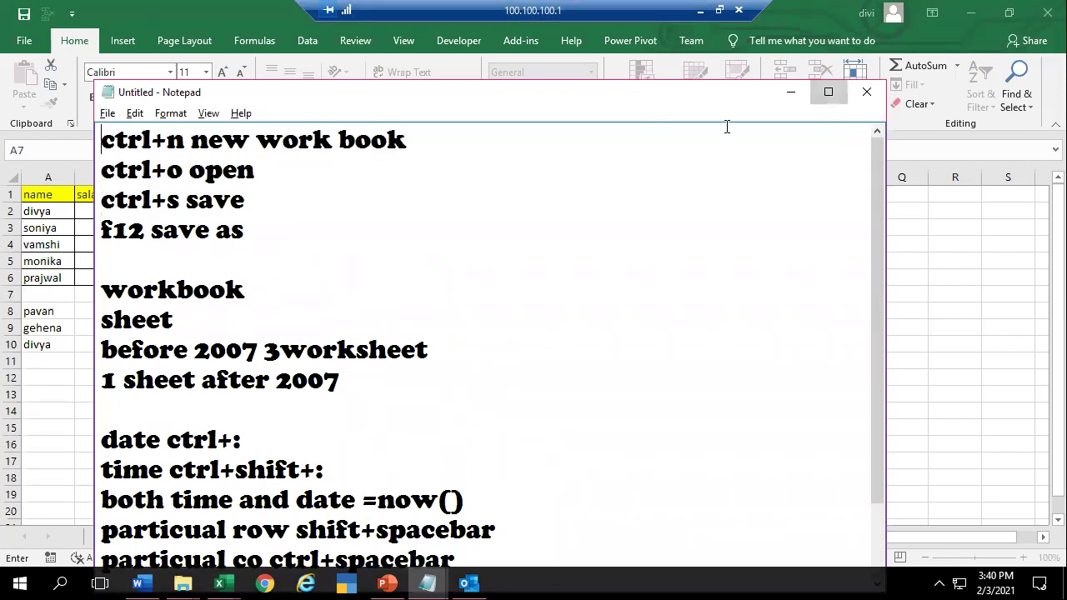
pyautogui.press('super+Up')
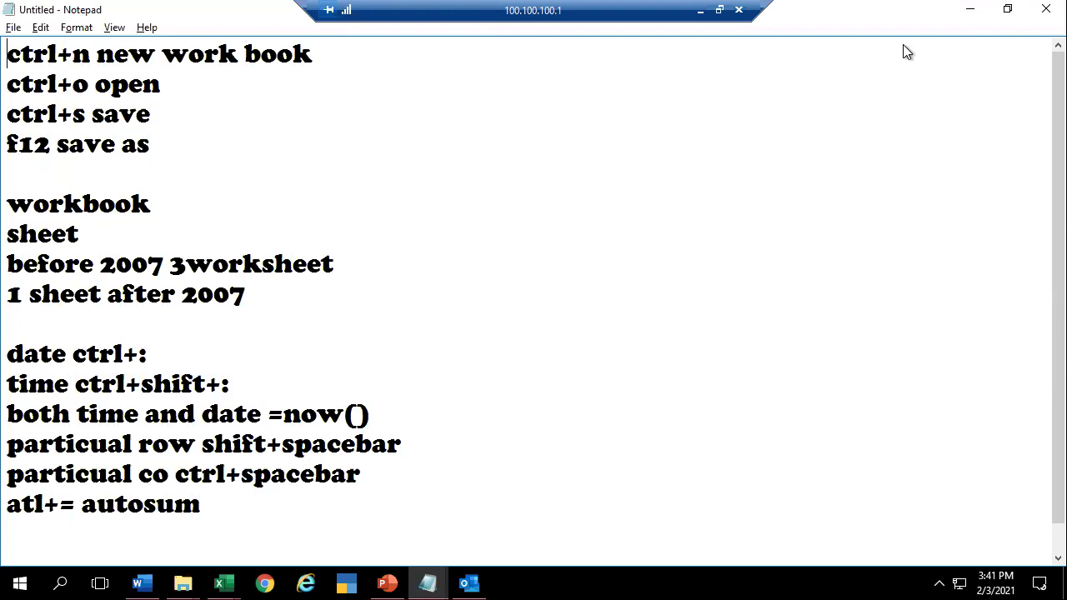
# Move the caret down past the save-as line to the sheet line, then bring up the open Excel windows
pyautogui.press('Down')
pyautogui.press('Down')
pyautogui.press('Down')
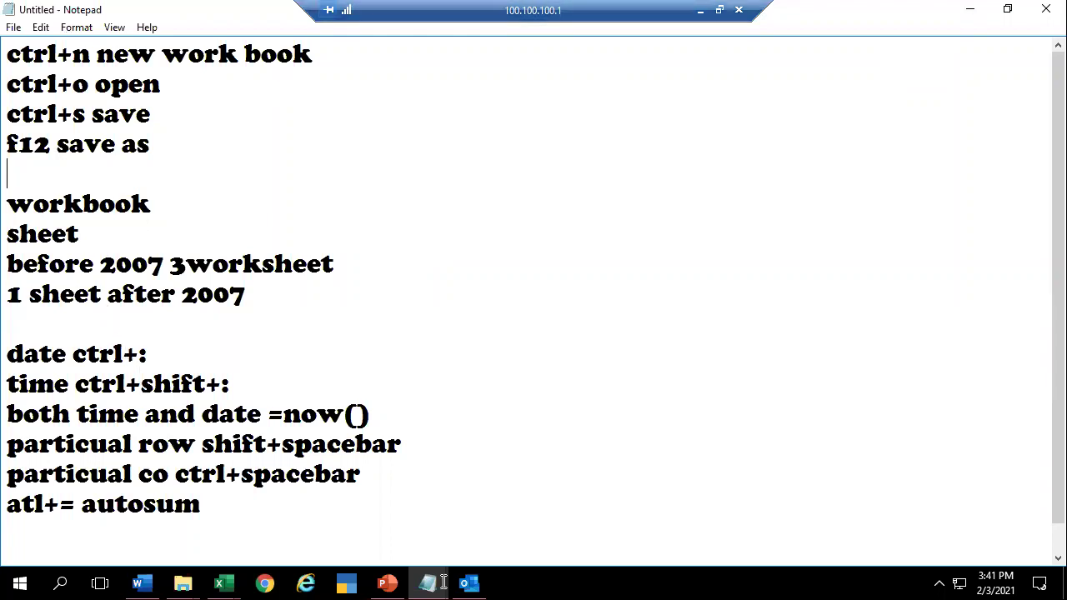
pyautogui.press('Down')
pyautogui.press('Down')
pyautogui.press('End')
pyautogui.click(221, 577)
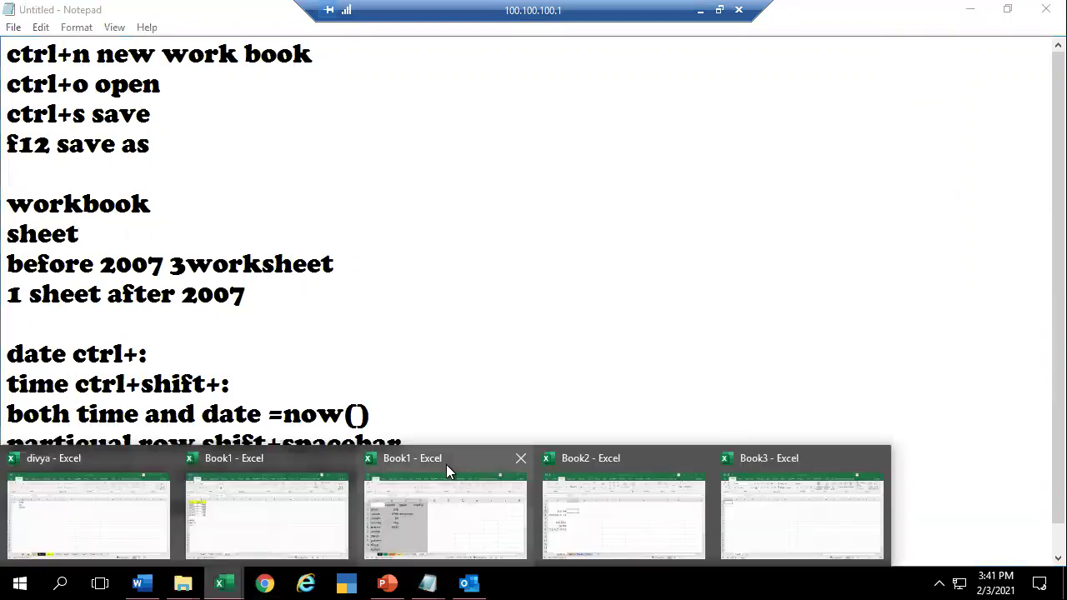
# Return to the Sheet4 workbook, select the name header in A1, and zoom in on the table
pyautogui.click(451, 534)
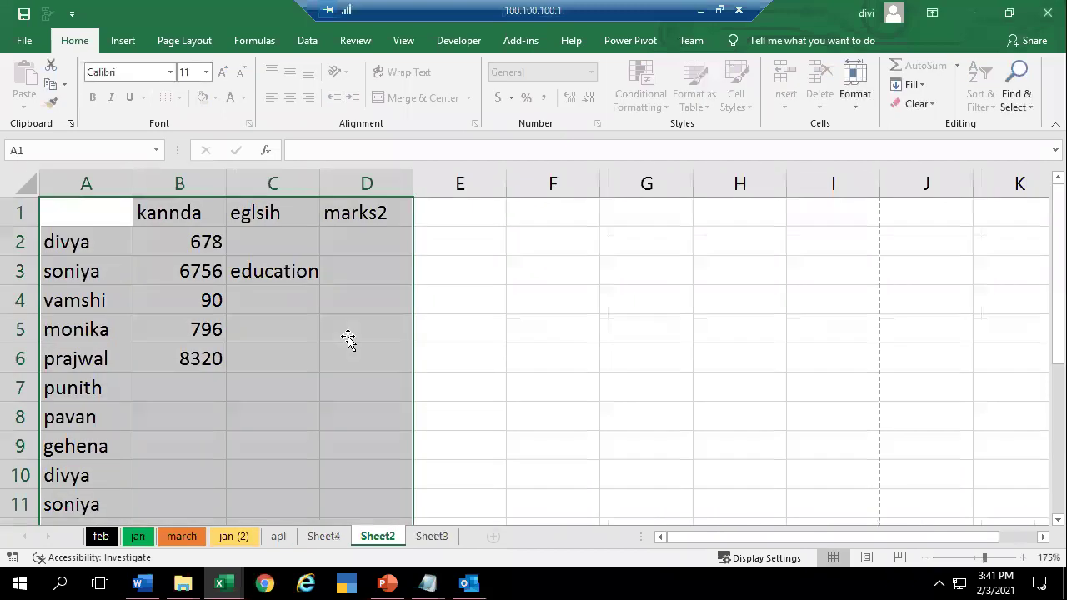
pyautogui.click(348, 338)
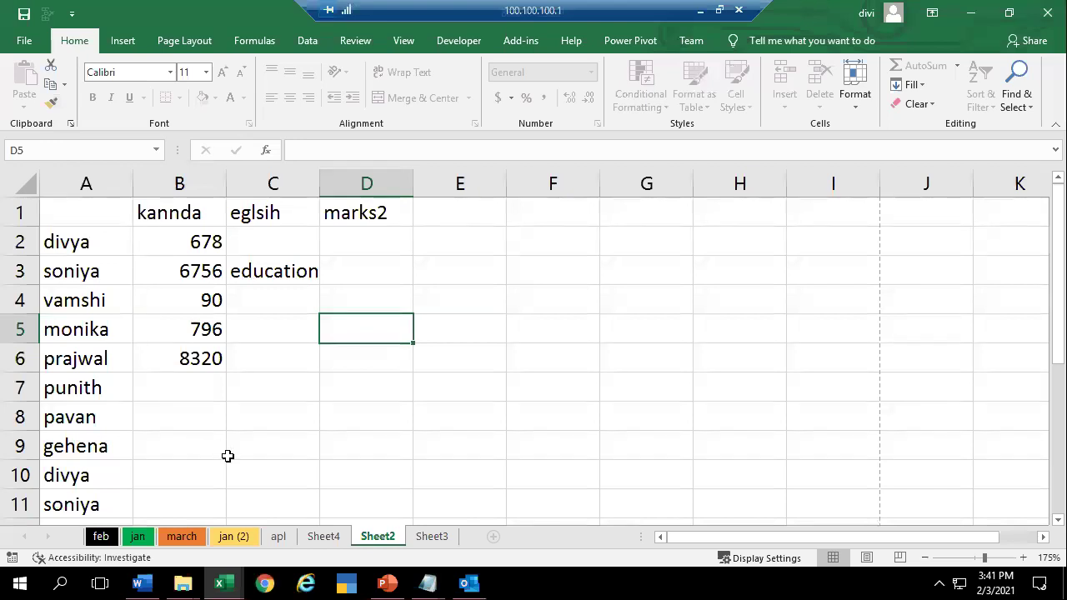
pyautogui.hotkey('ctrl', 'Tab')
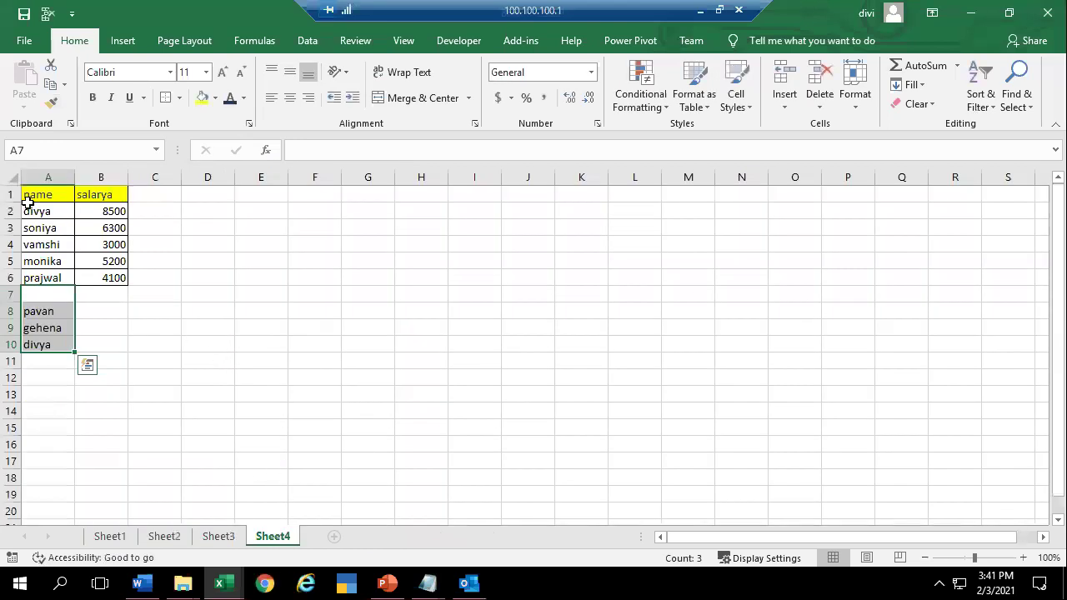
pyautogui.click(27, 205)
pyautogui.click(32, 192)
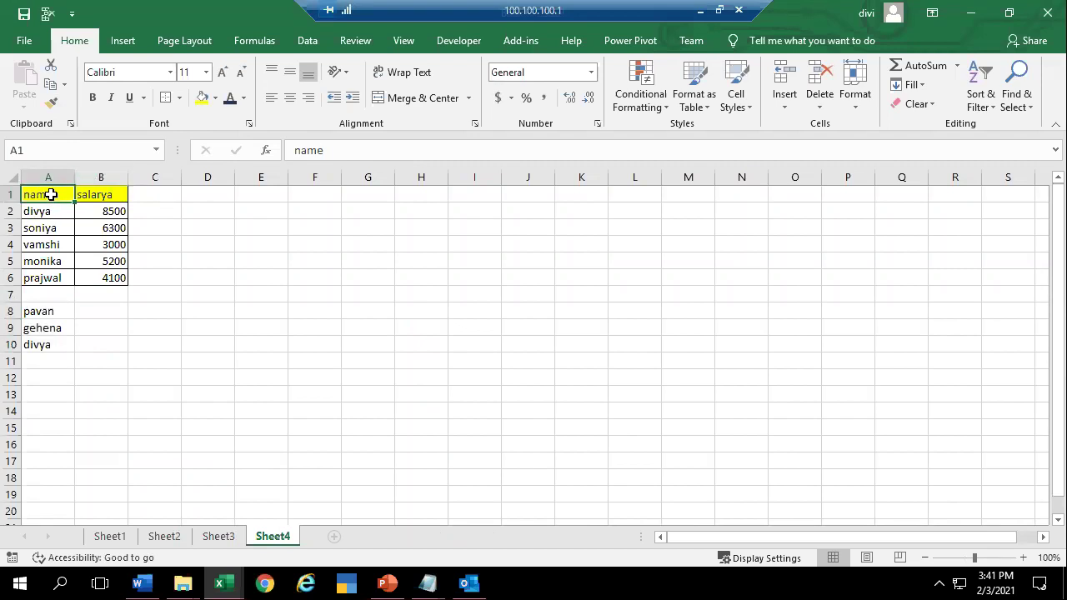
pyautogui.click(957, 558)
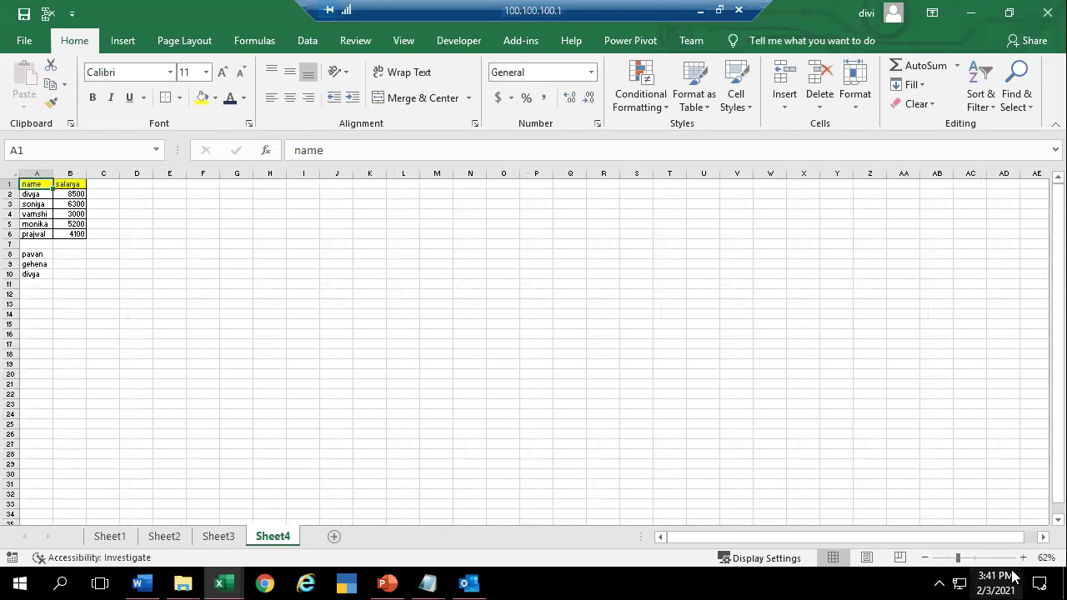
pyautogui.click(988, 557)
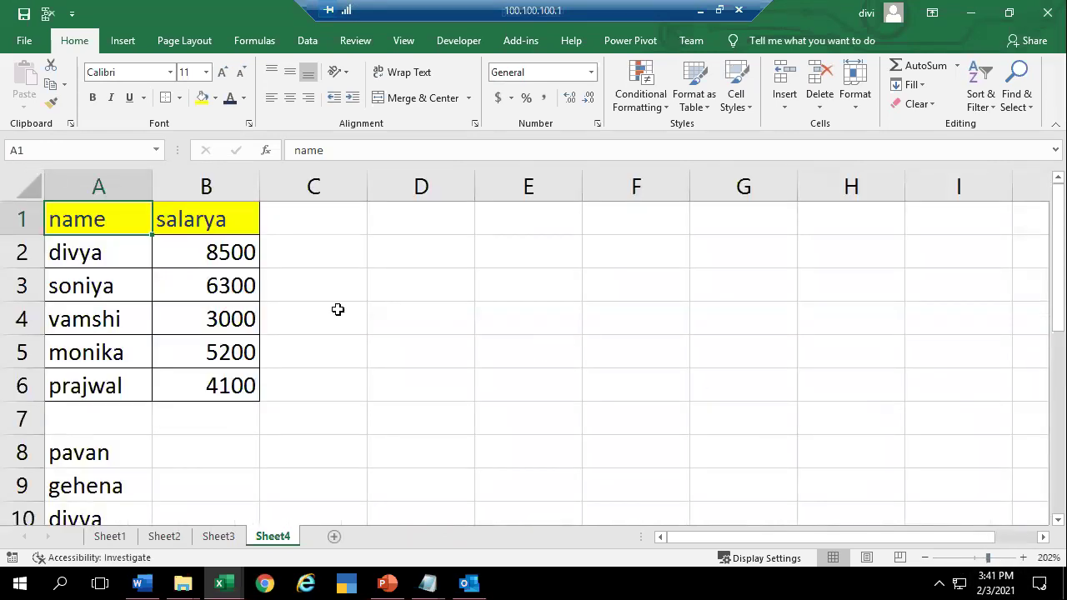
# Make the name header in A1 italic, underlined and set in a new font
pyautogui.click(243, 97)
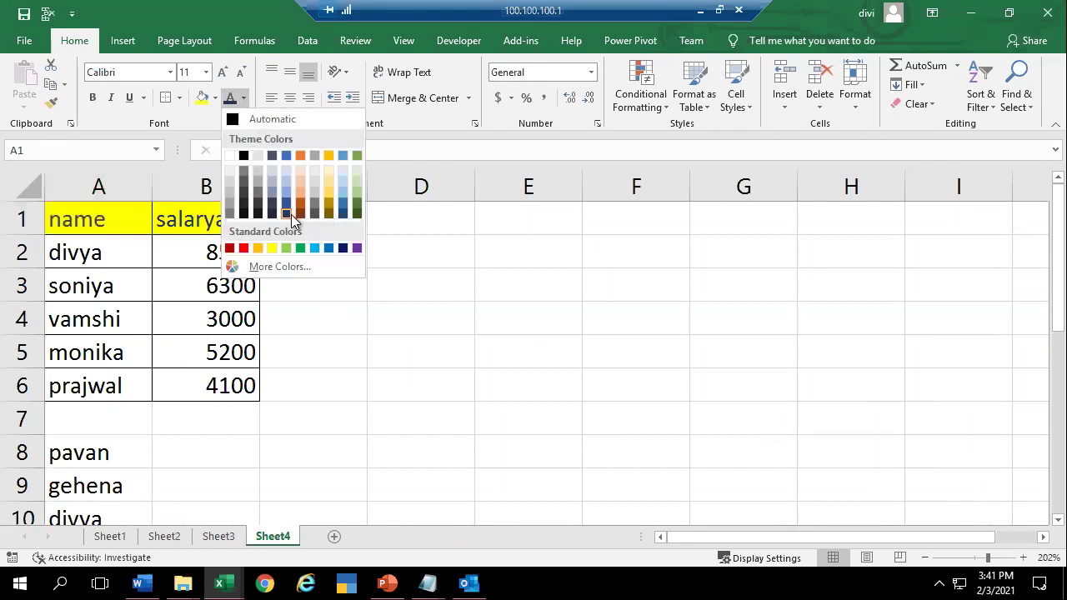
pyautogui.press('Escape')
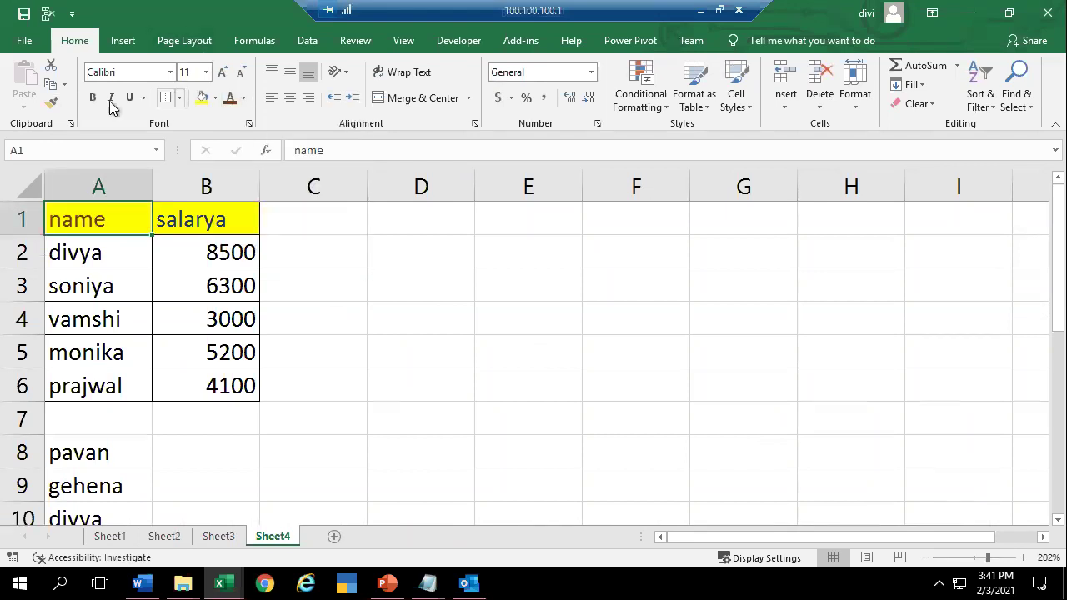
pyautogui.click(111, 97)
pyautogui.click(142, 98)
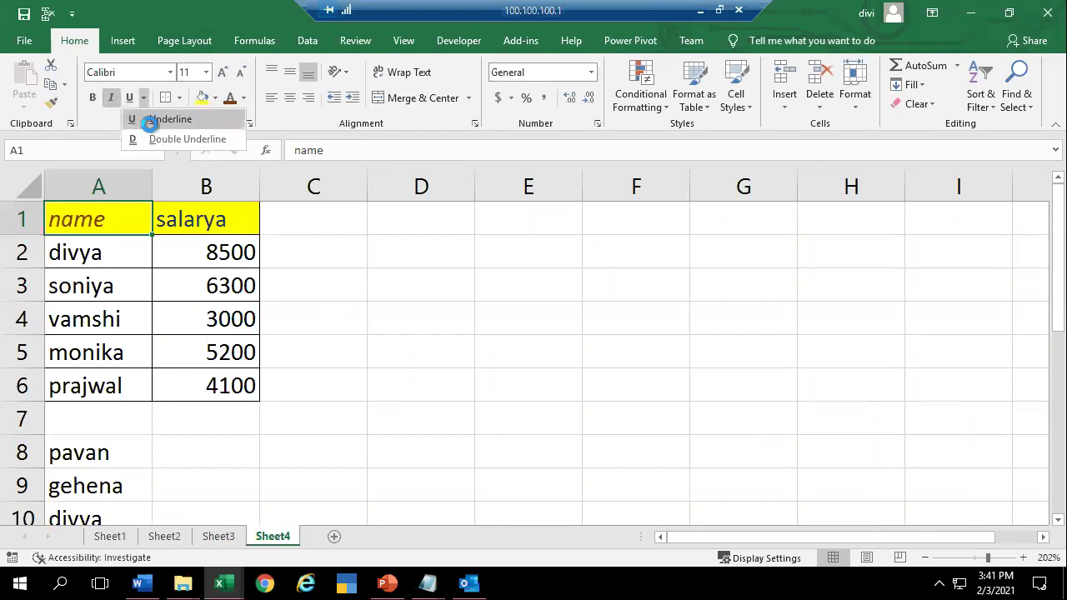
pyautogui.click(145, 118)
pyautogui.click(171, 73)
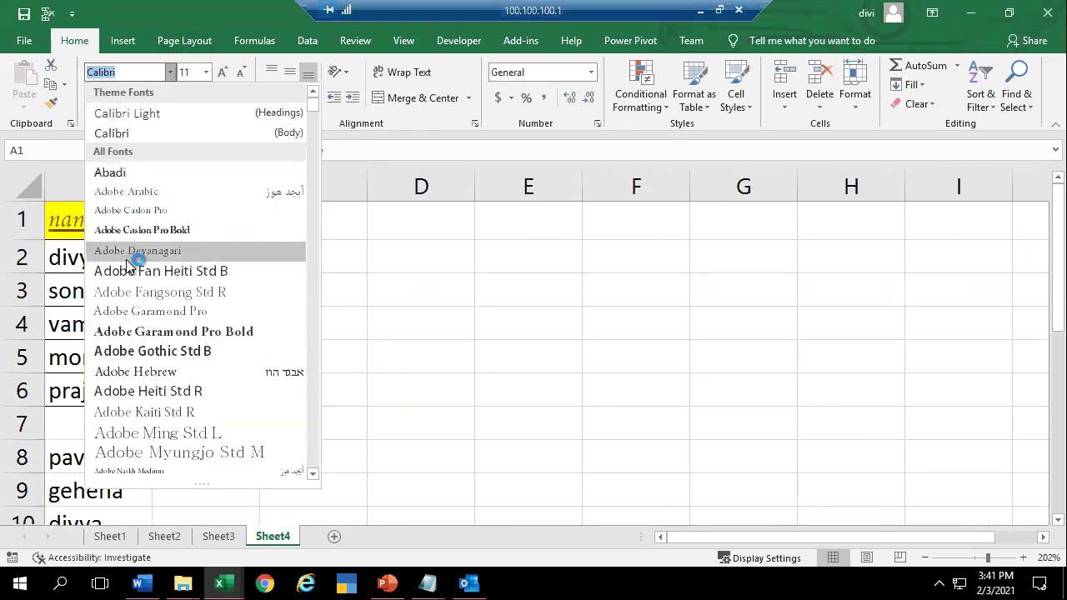
pyautogui.click(127, 269)
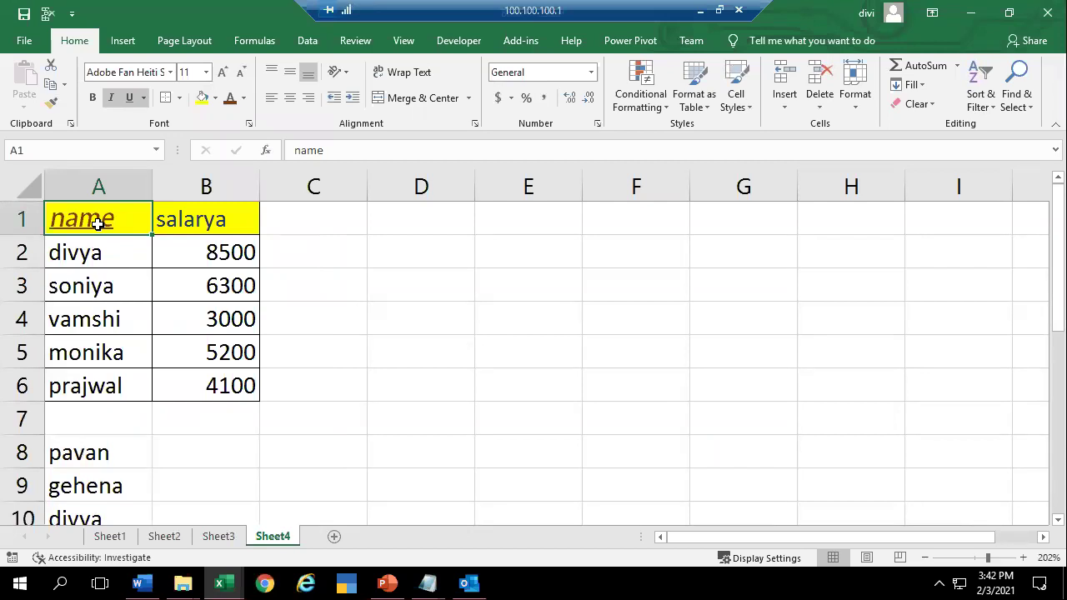
# Copy A1's style with Format Painter to the salarya header in B1 and soniya in A3
pyautogui.click(178, 223)
pyautogui.click(114, 225)
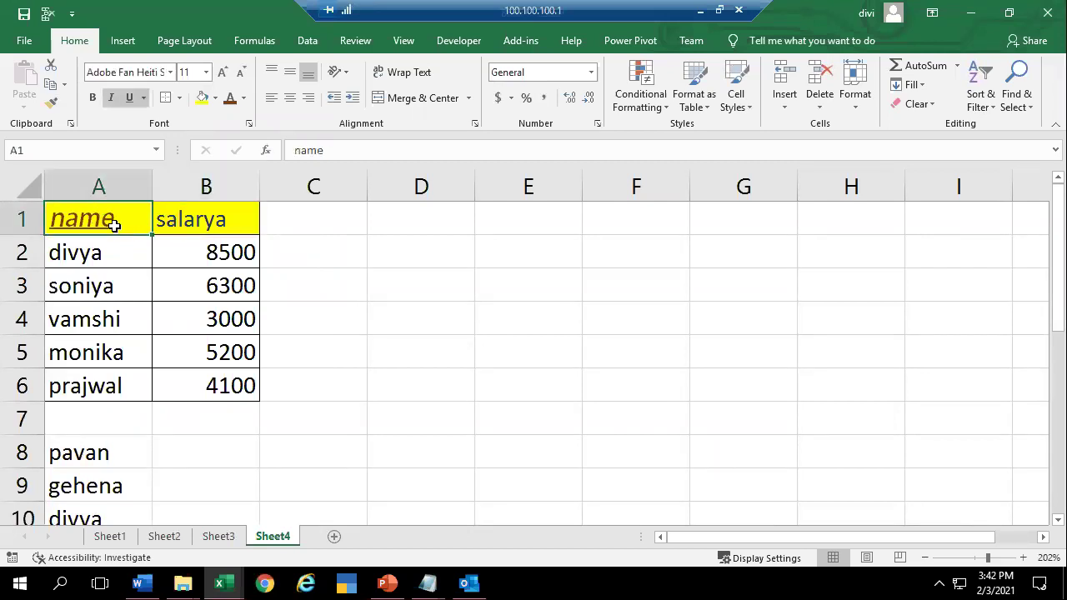
pyautogui.click(51, 108)
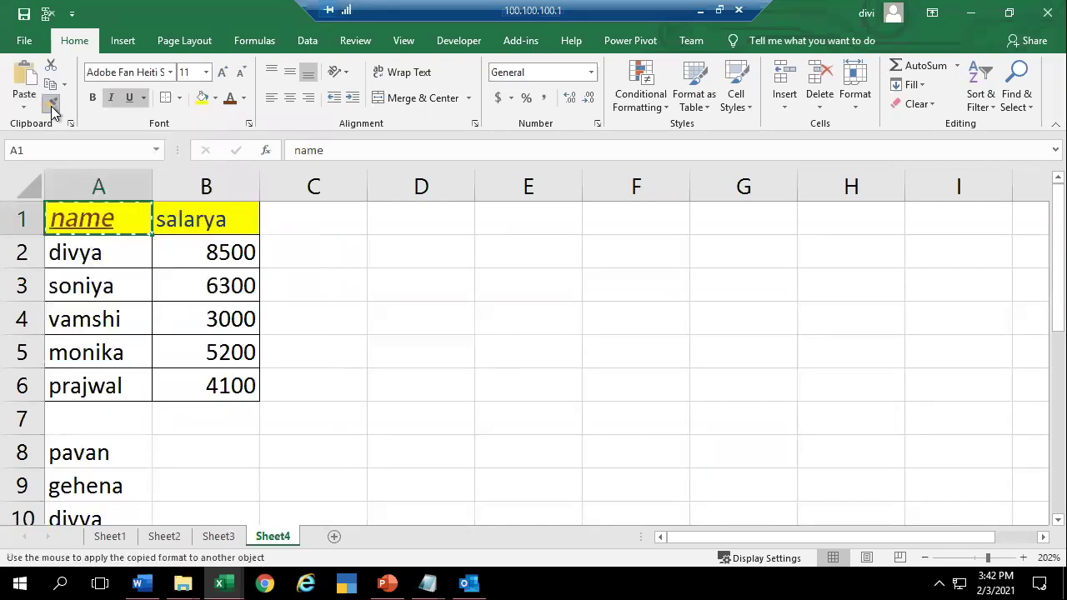
pyautogui.click(180, 215)
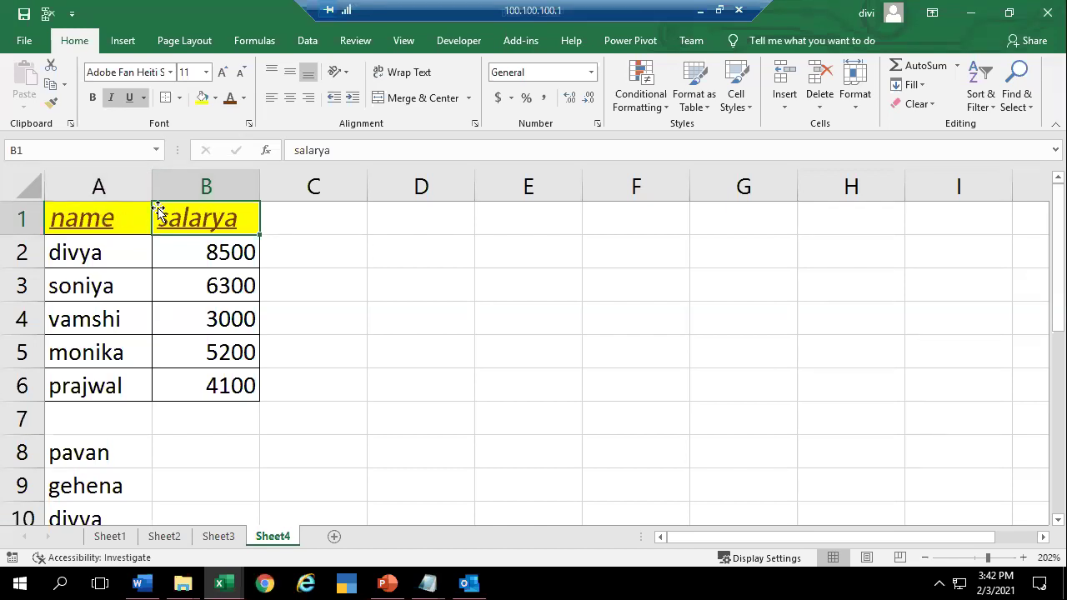
pyautogui.click(111, 219)
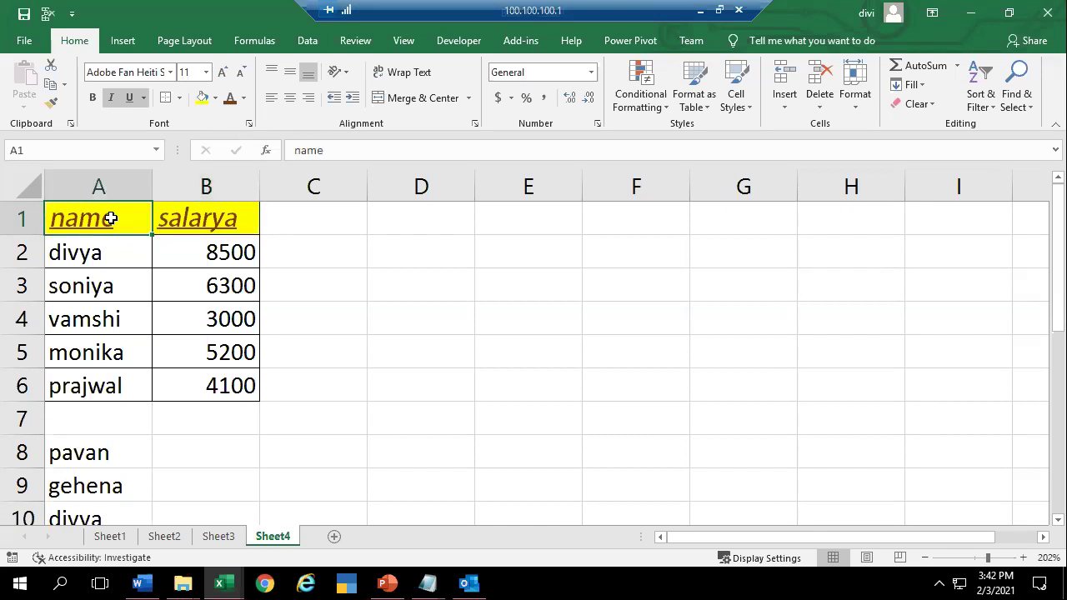
pyautogui.click(51, 103)
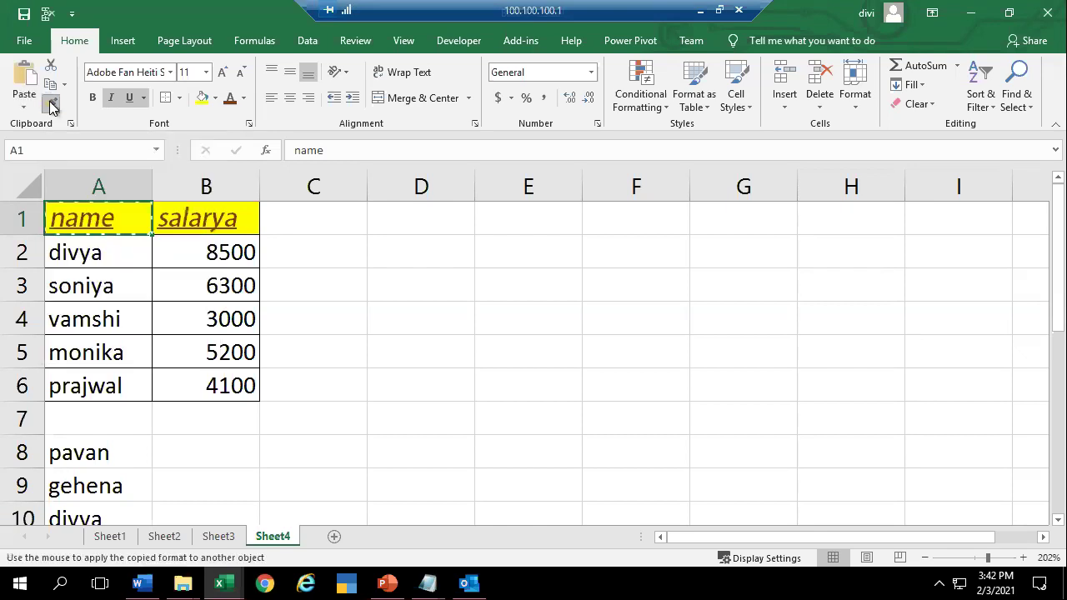
pyautogui.click(74, 287)
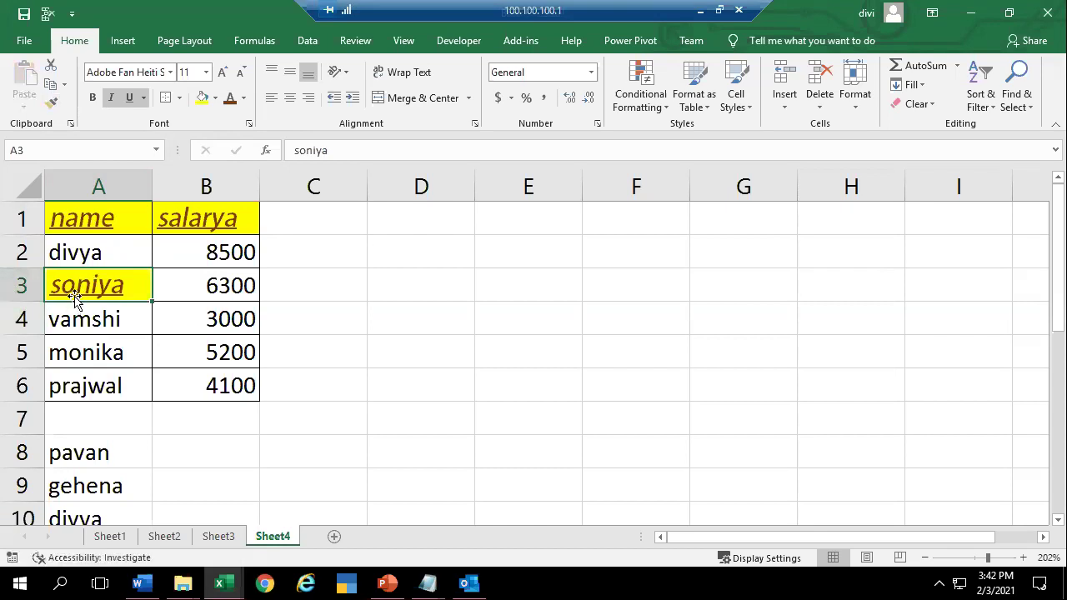
# Copy soniya's formatting to monika in A5, then pick it up again for several cells
pyautogui.click(52, 102)
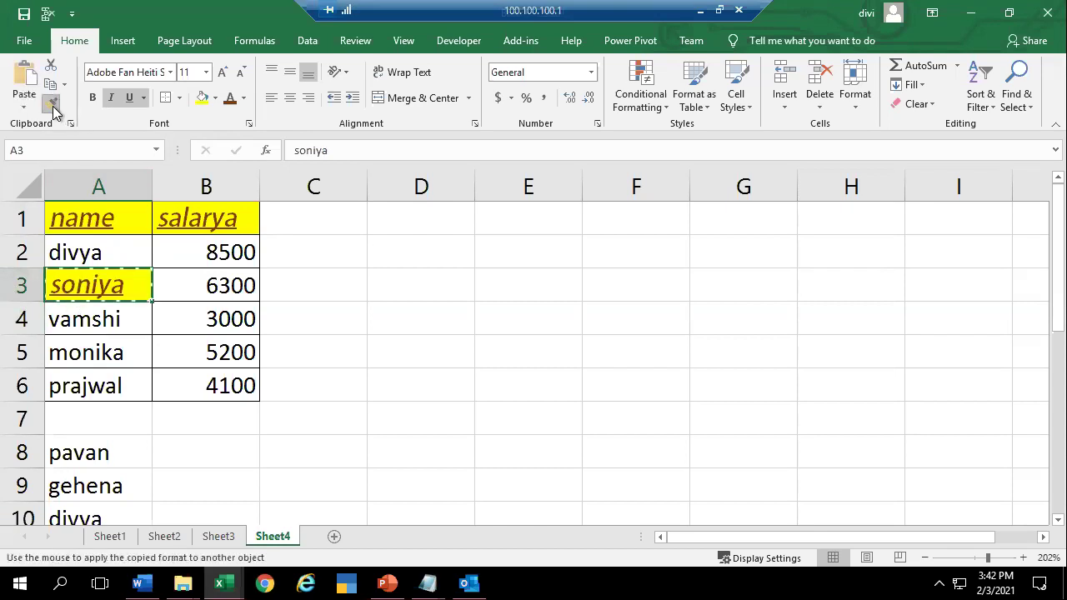
pyautogui.click(76, 343)
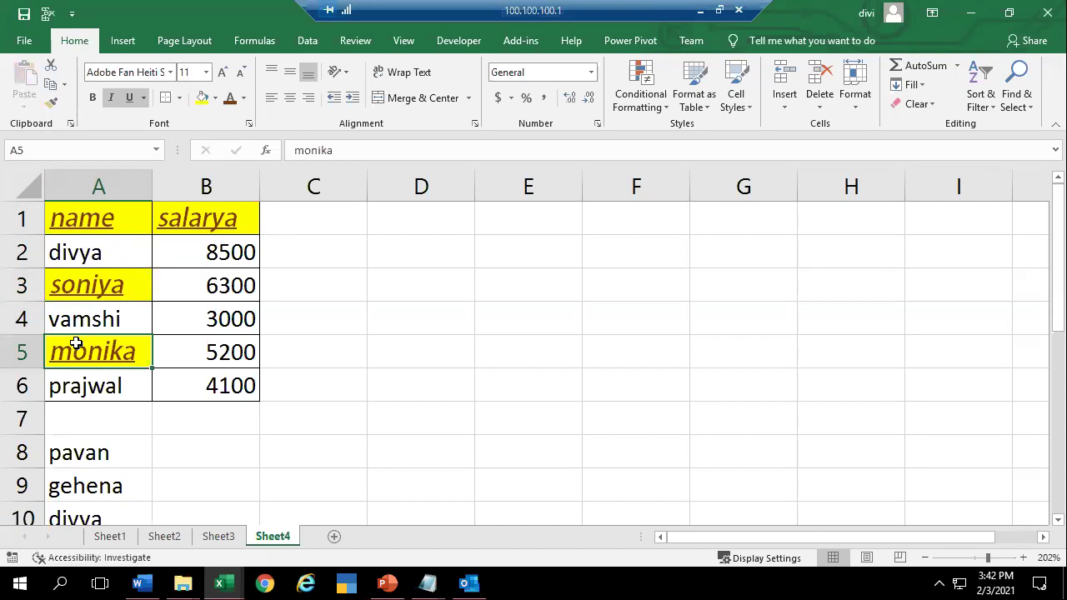
pyautogui.click(66, 300)
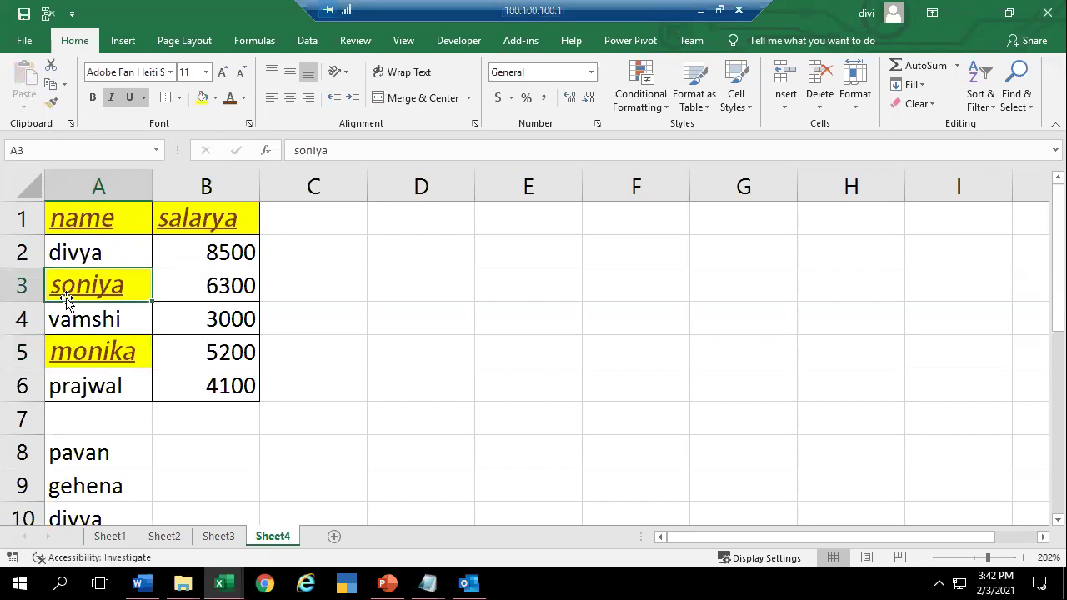
pyautogui.click(51, 107)
pyautogui.click(52, 107)
pyautogui.click(52, 103)
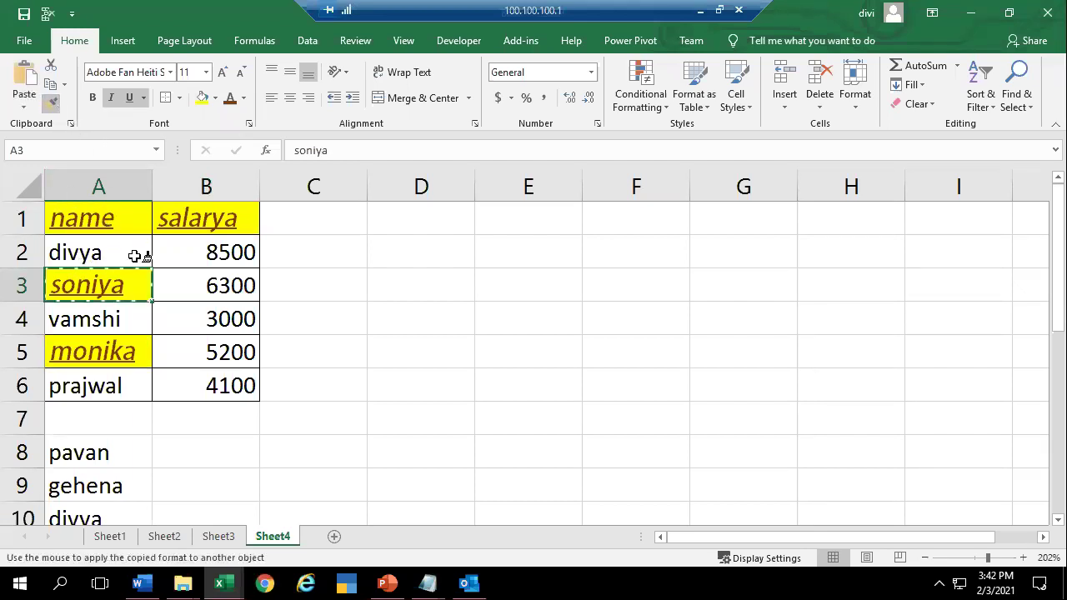
# Paint the header style onto divya, vamshi, prajwal, pavan and gehena in column A
pyautogui.click(77, 252)
pyautogui.click(72, 322)
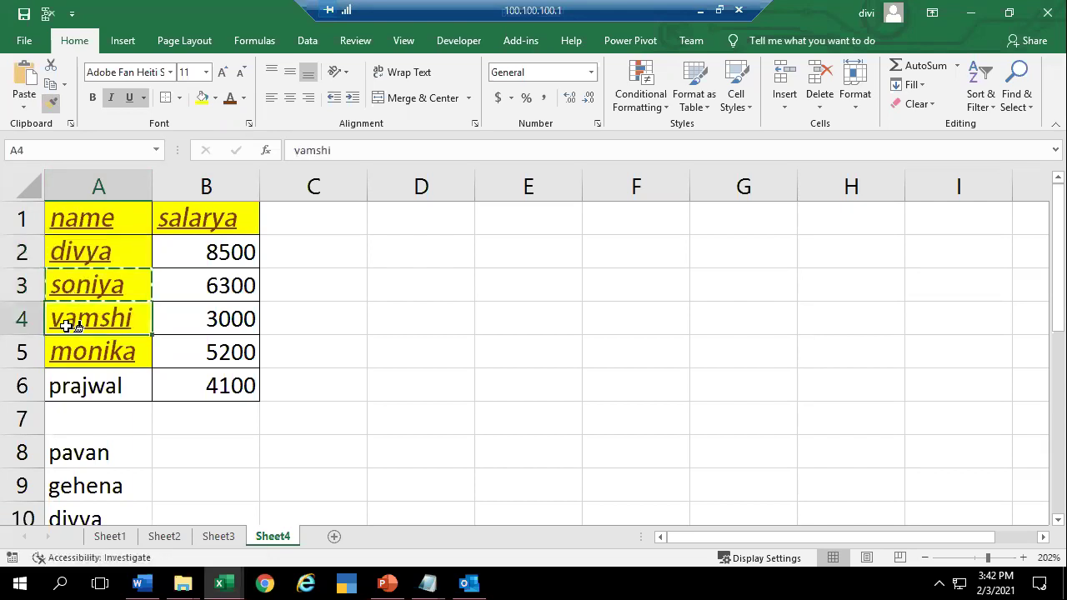
pyautogui.click(78, 384)
pyautogui.click(55, 454)
pyautogui.click(63, 479)
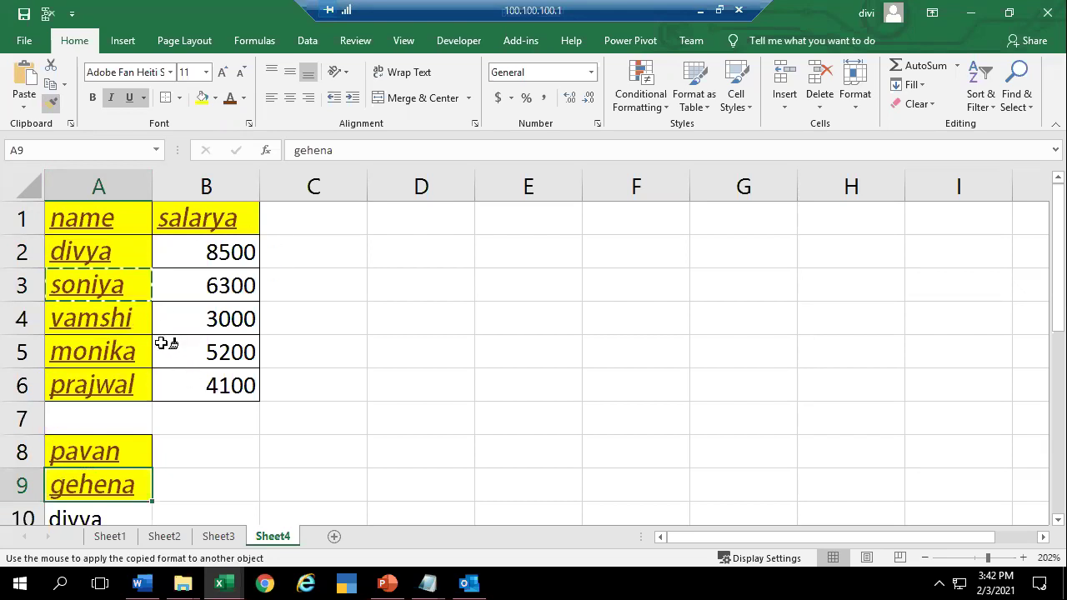
pyautogui.click(52, 101)
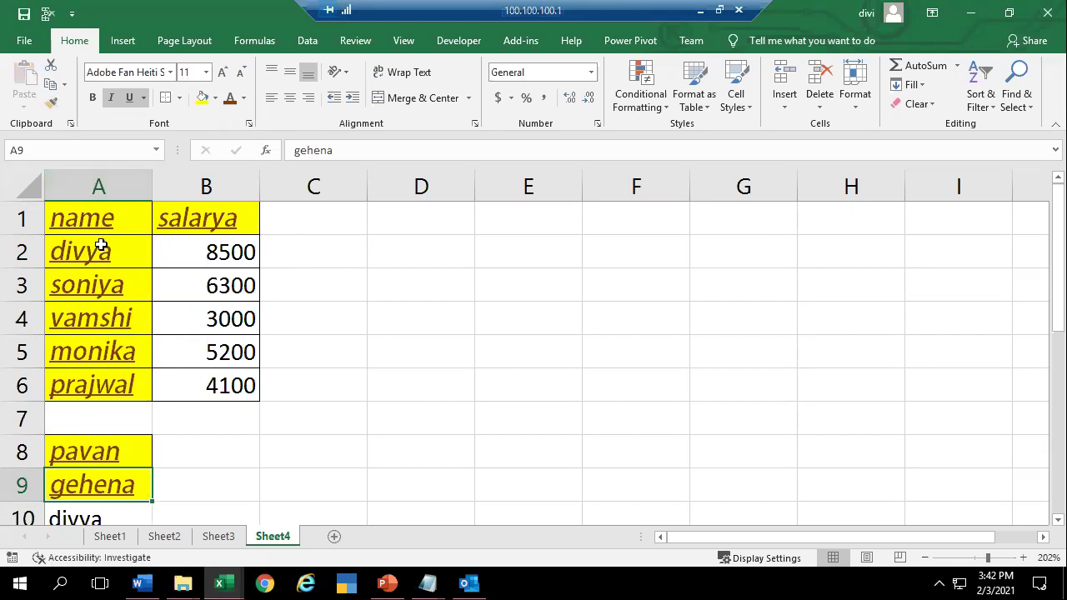
# Check cells A2, B2, B3 and B1, then copy the name header in A1
pyautogui.click(74, 257)
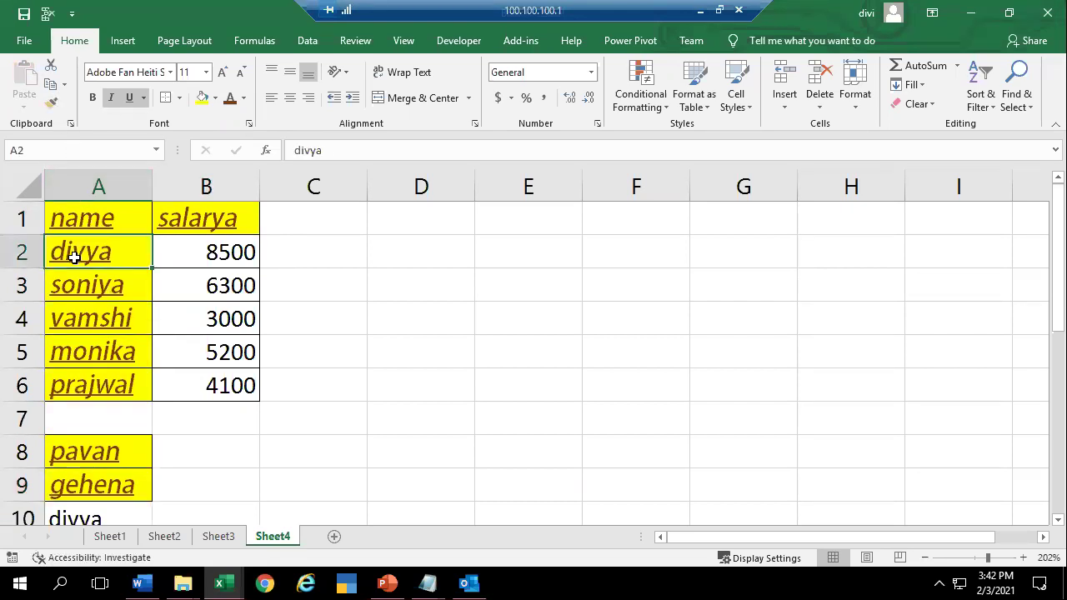
pyautogui.click(218, 279)
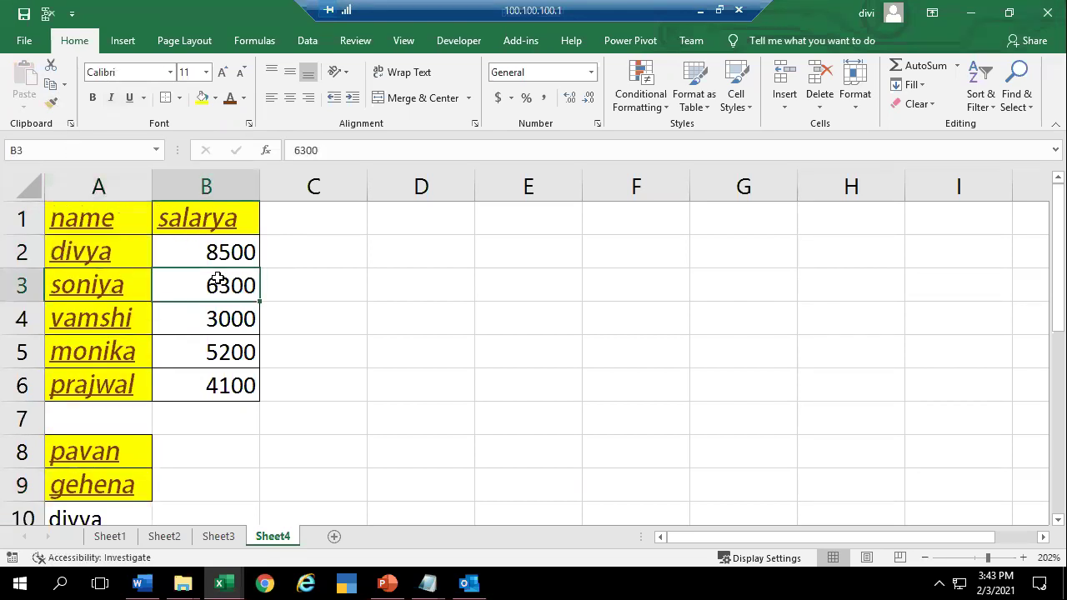
pyautogui.click(63, 254)
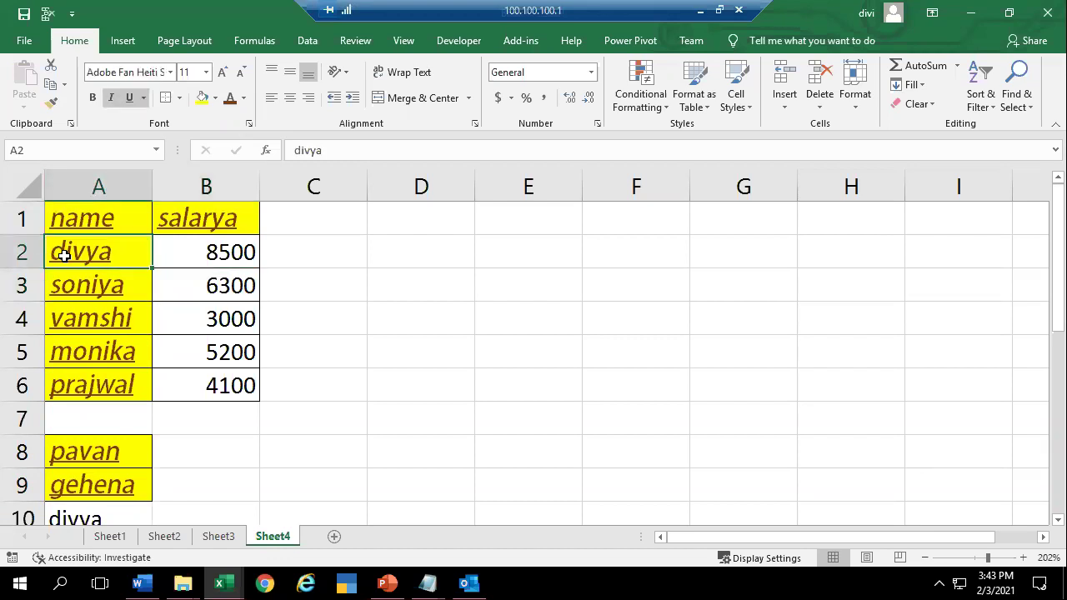
pyautogui.click(175, 248)
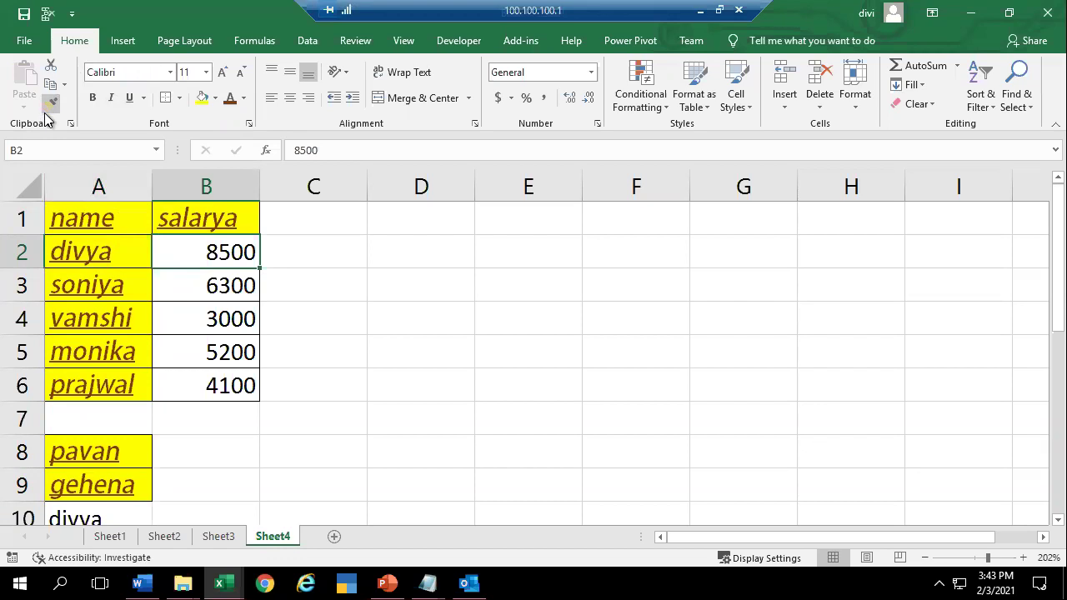
pyautogui.click(87, 225)
pyautogui.click(185, 221)
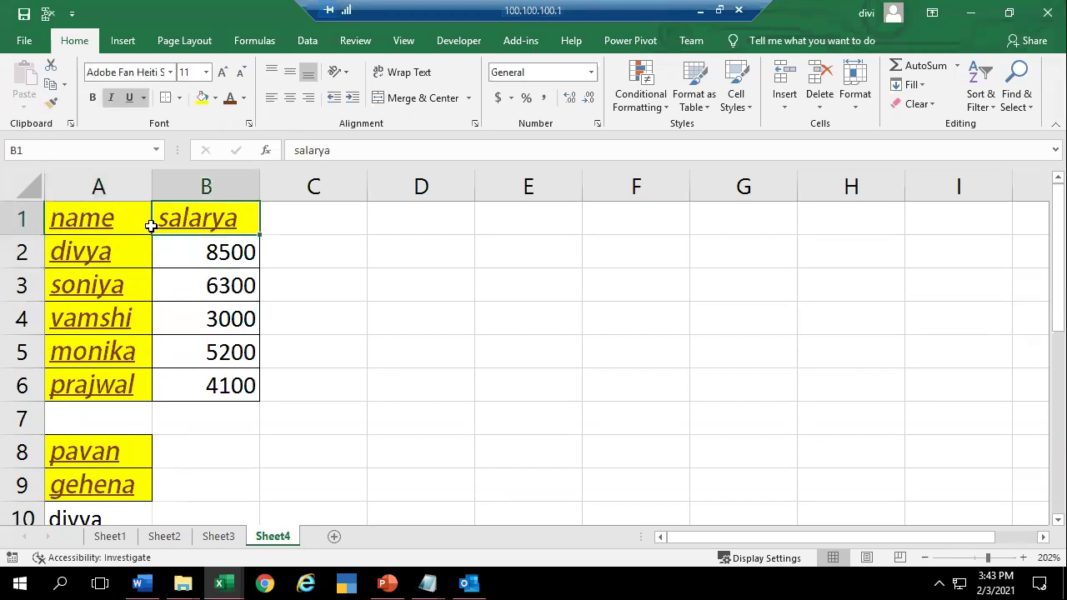
pyautogui.click(104, 221)
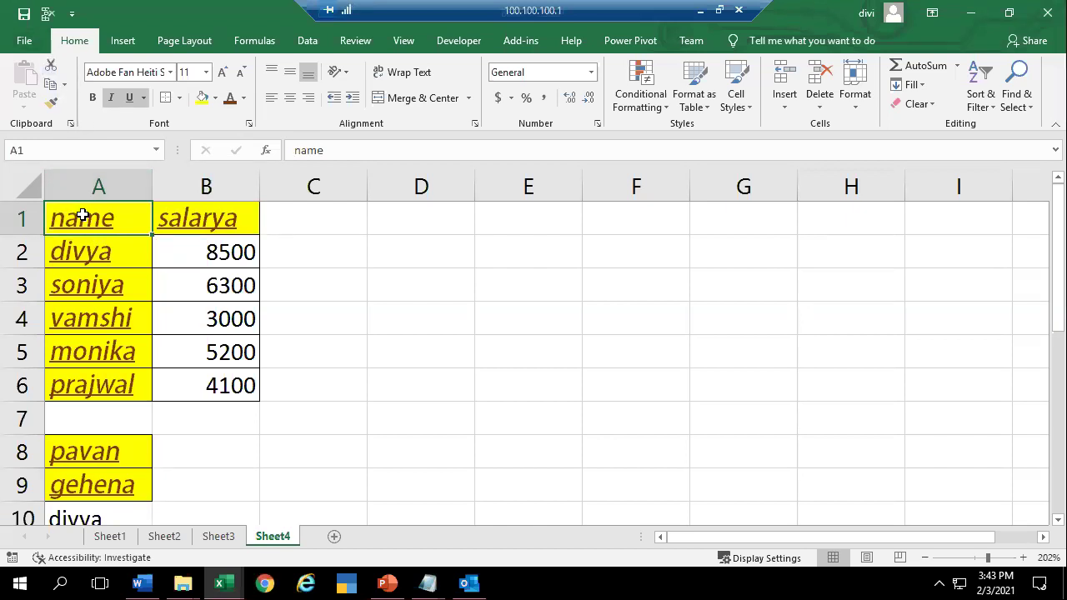
pyautogui.click(114, 209)
pyautogui.click(51, 84)
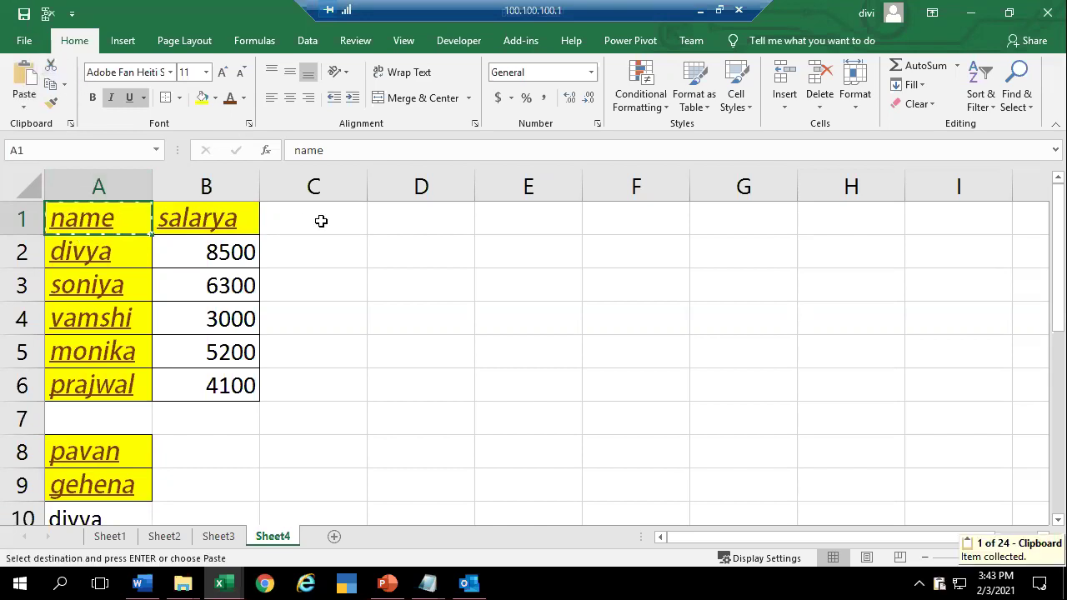
# Paste the name header into D2, undo that paste, and reselect A1
pyautogui.click(388, 241)
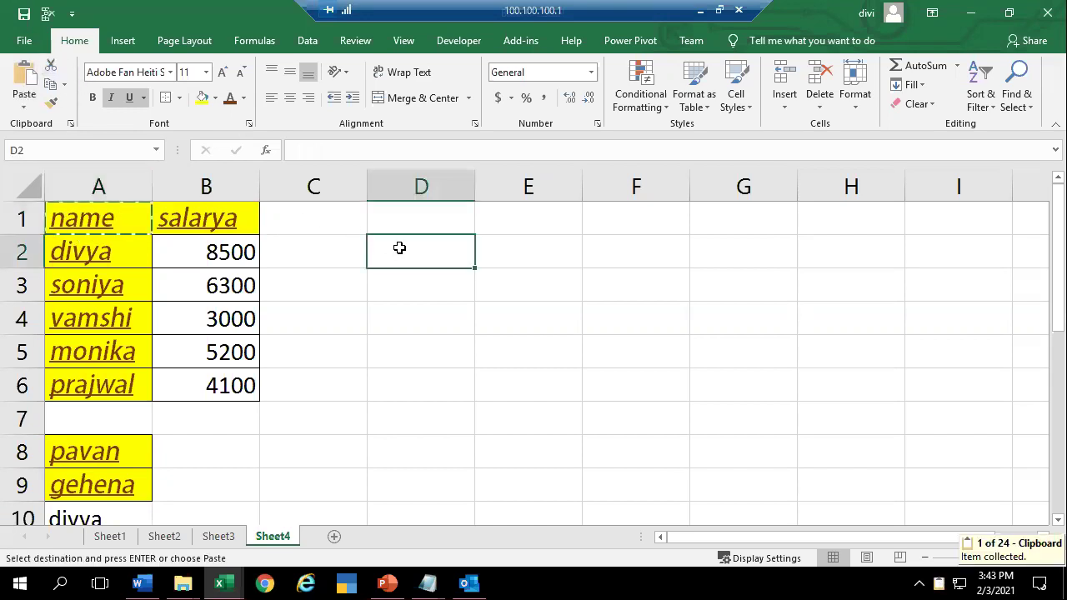
pyautogui.click(27, 83)
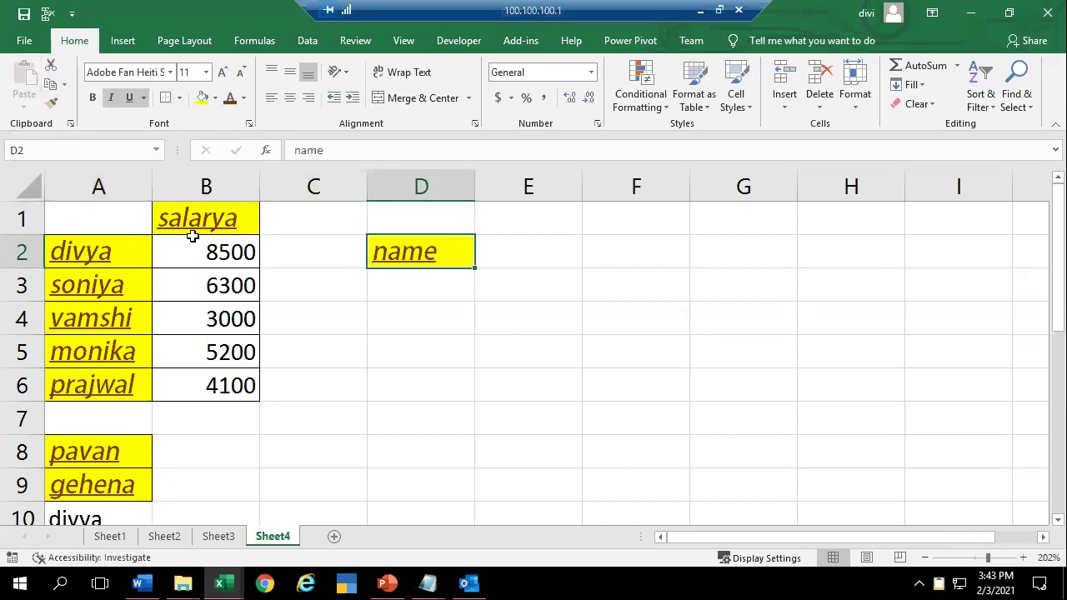
pyautogui.hotkey('ctrl', 'z')
pyautogui.click(71, 217)
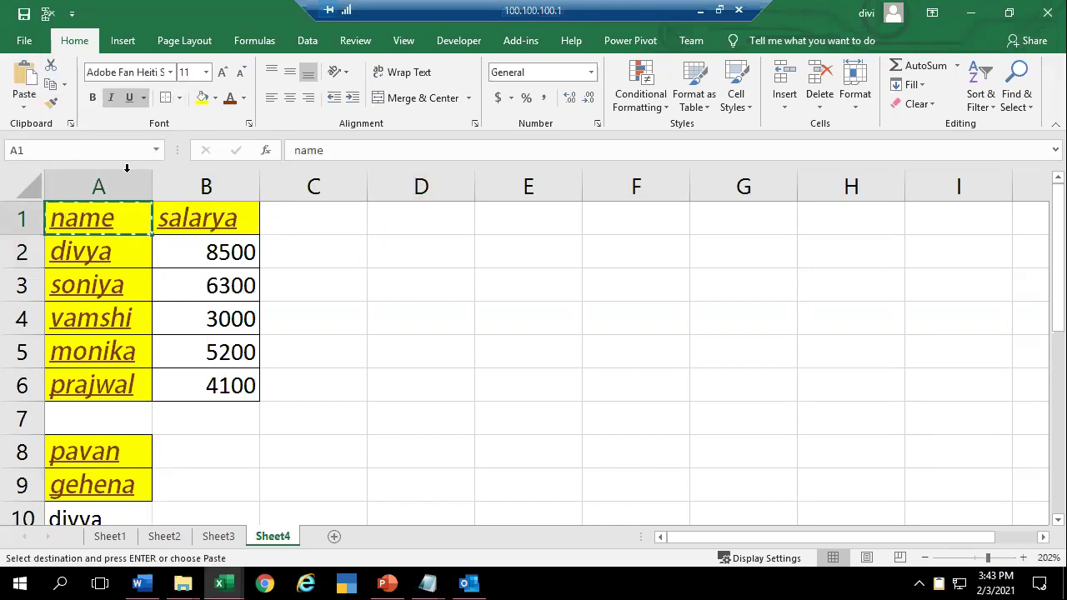
pyautogui.click(371, 229)
pyautogui.click(83, 210)
# Copy the name header in A1 and paste it into cell C3
pyautogui.click(51, 84)
pyautogui.click(352, 300)
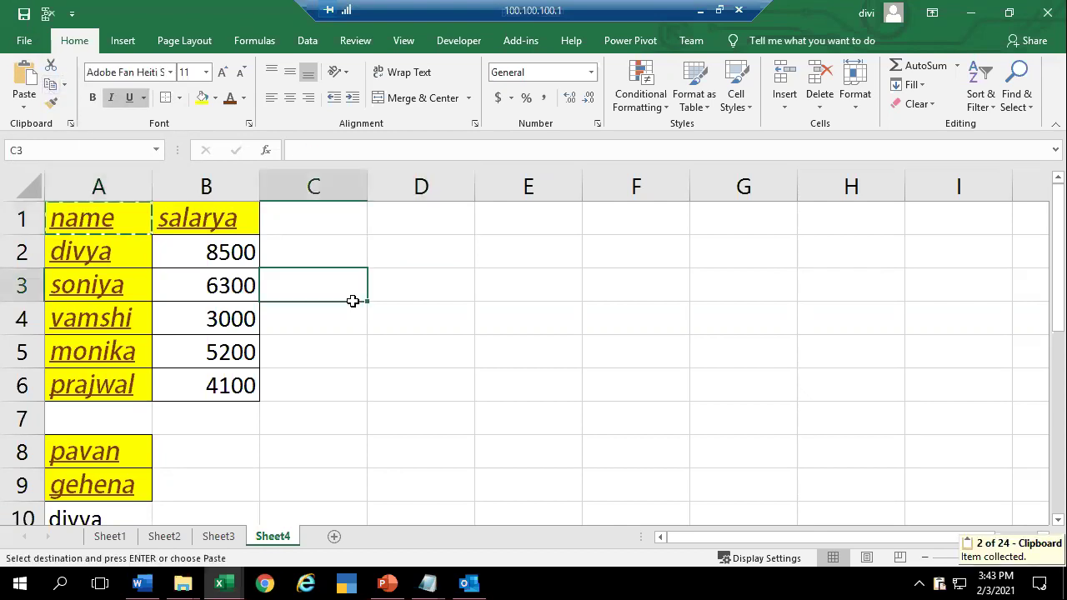
pyautogui.click(23, 106)
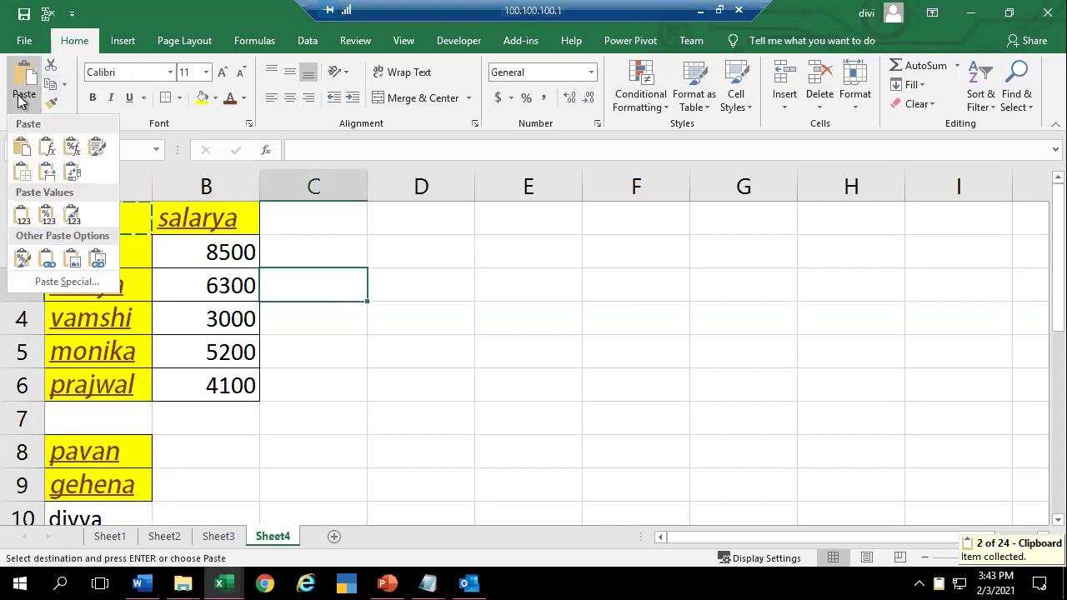
pyautogui.click(22, 145)
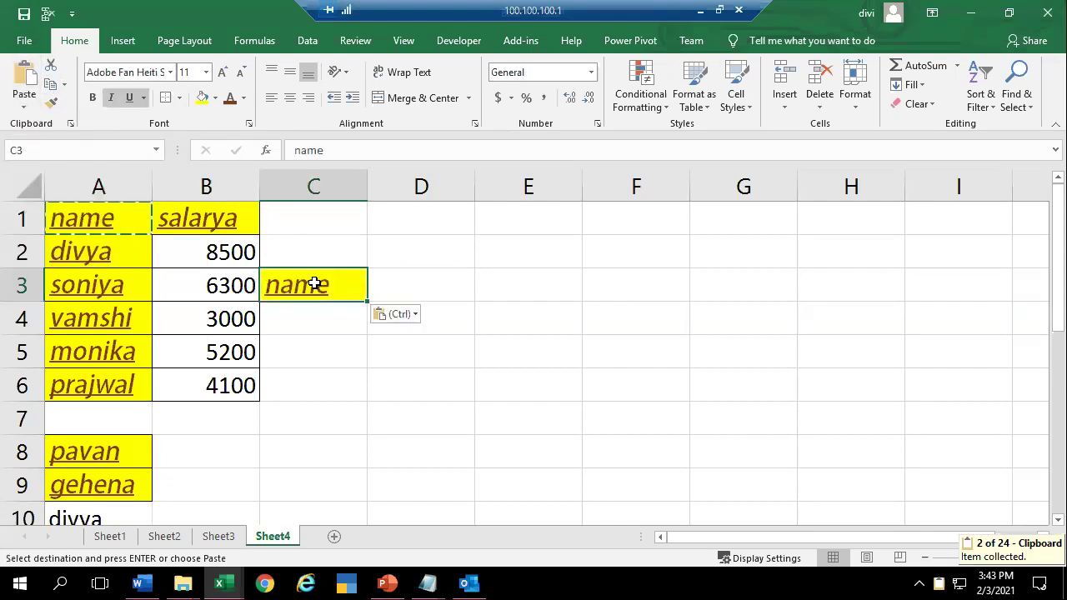
pyautogui.click(106, 228)
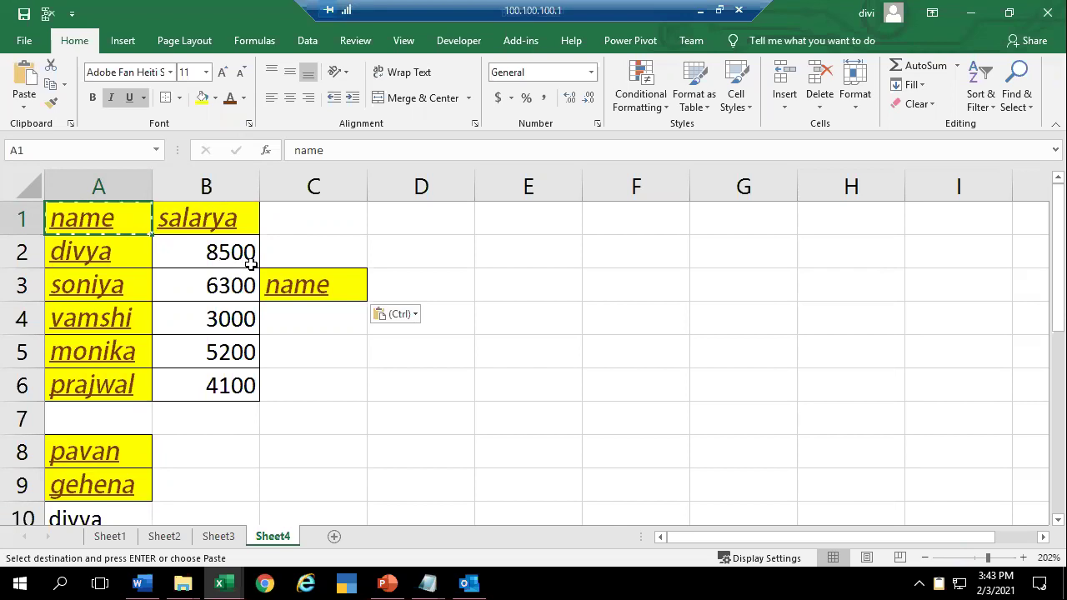
pyautogui.click(418, 258)
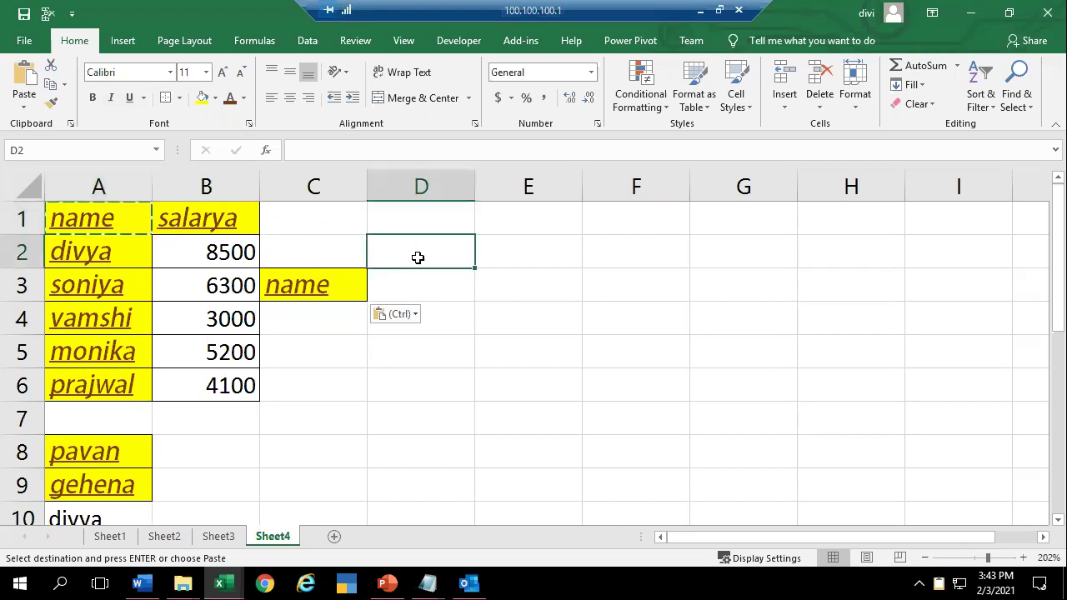
pyautogui.click(24, 98)
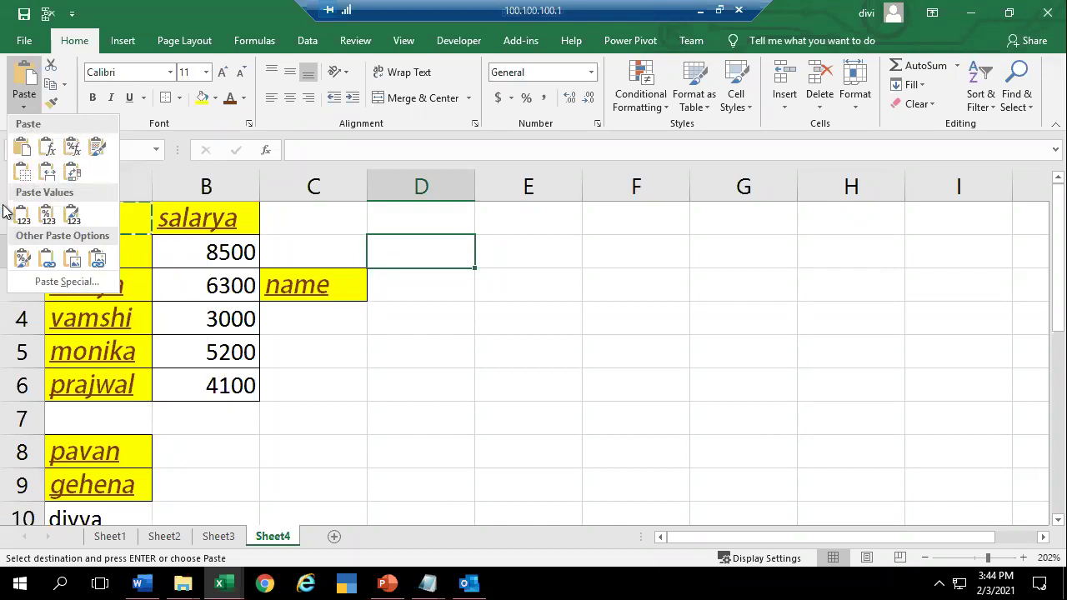
pyautogui.click(303, 354)
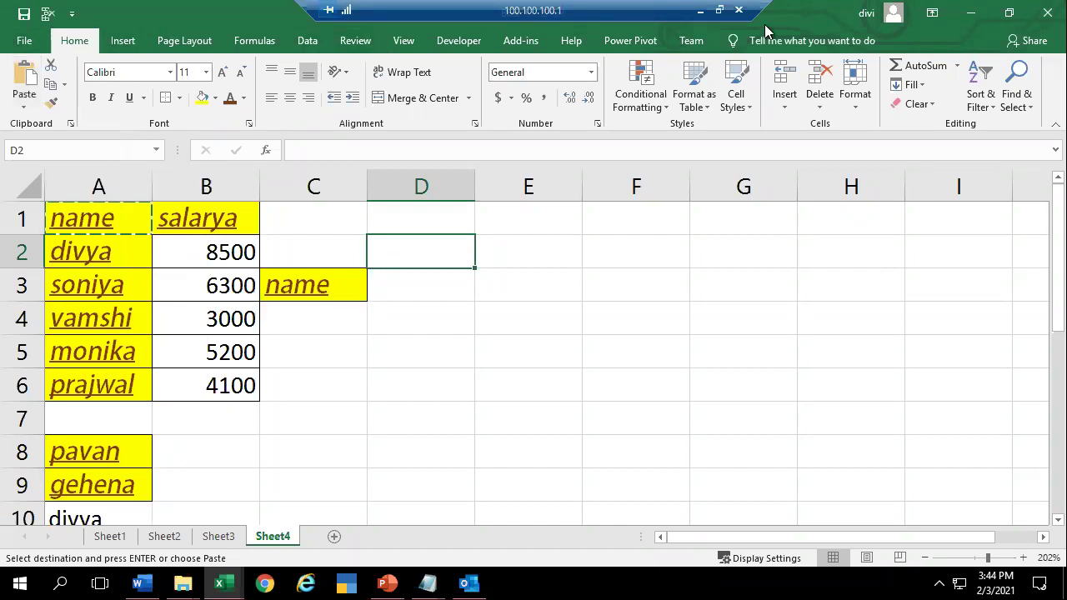
pyautogui.click(604, 270)
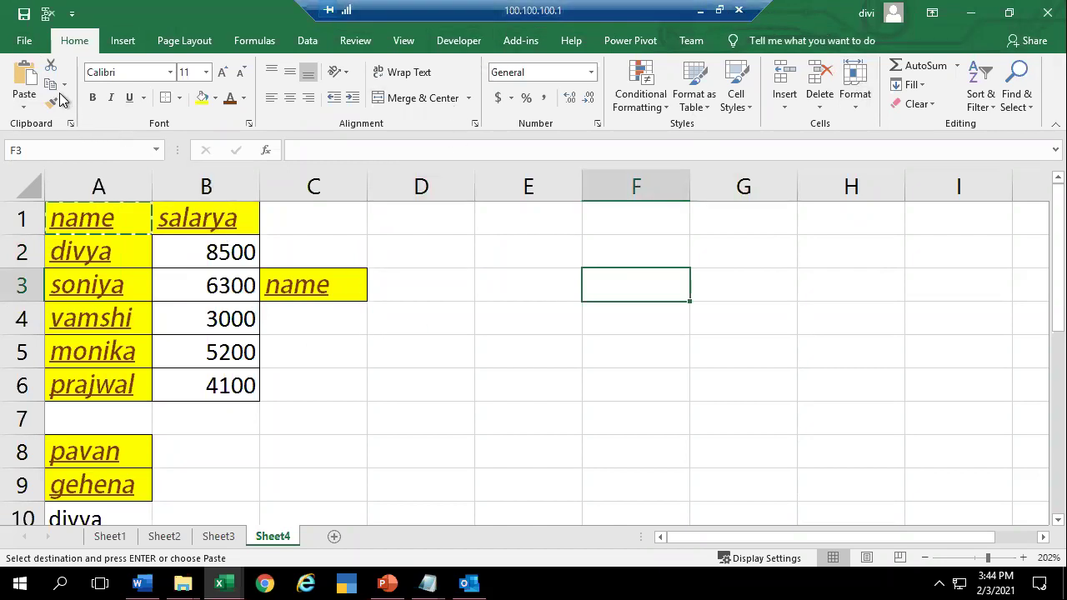
# Open and close the File screen, then go from Sheet1 to the empty Sheet2
pyautogui.click(24, 40)
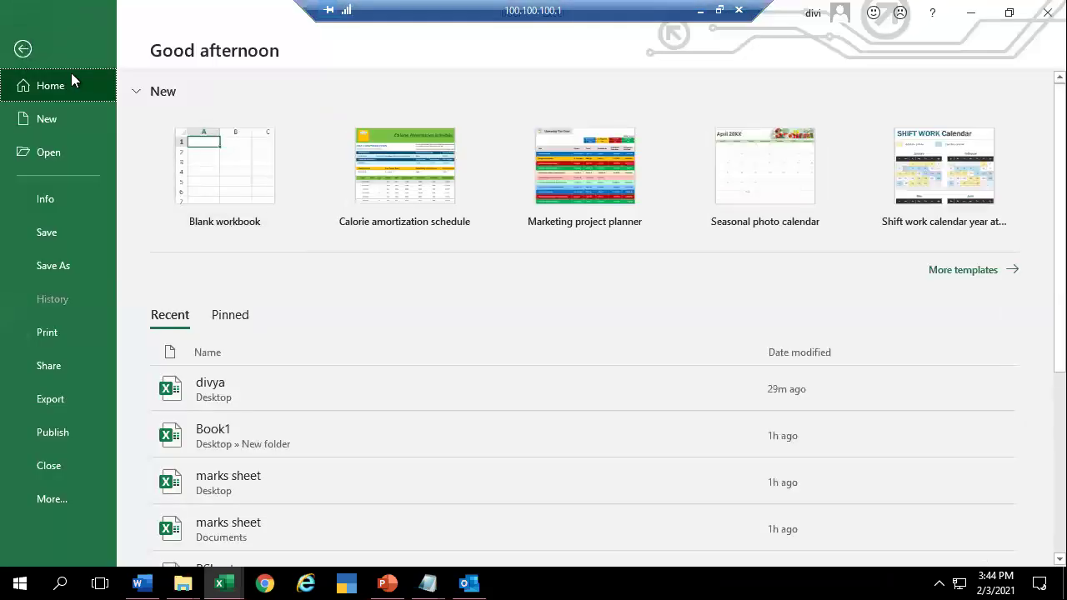
pyautogui.click(22, 48)
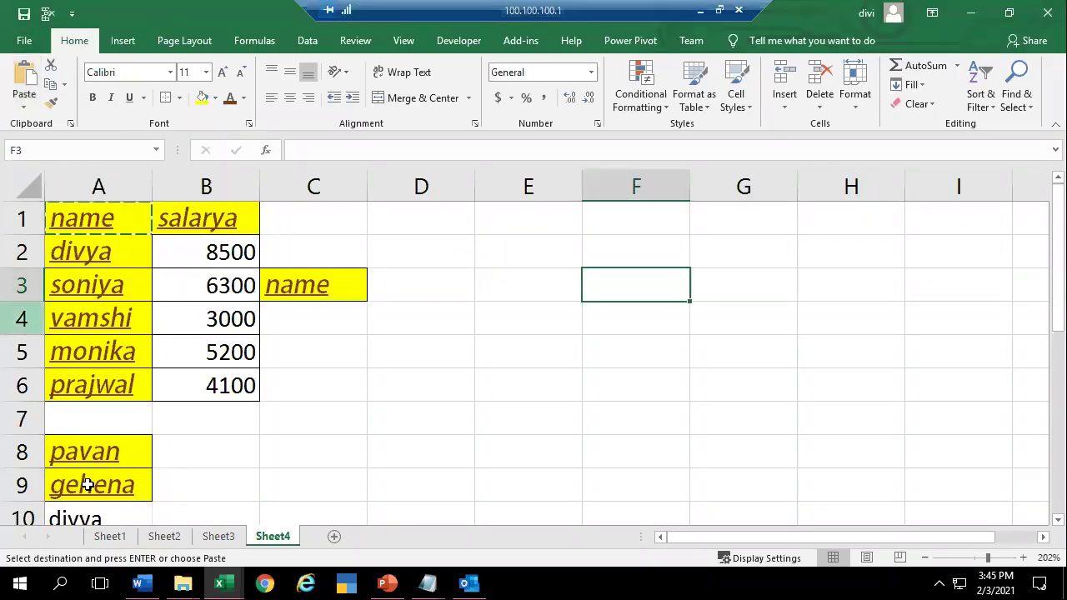
pyautogui.click(110, 537)
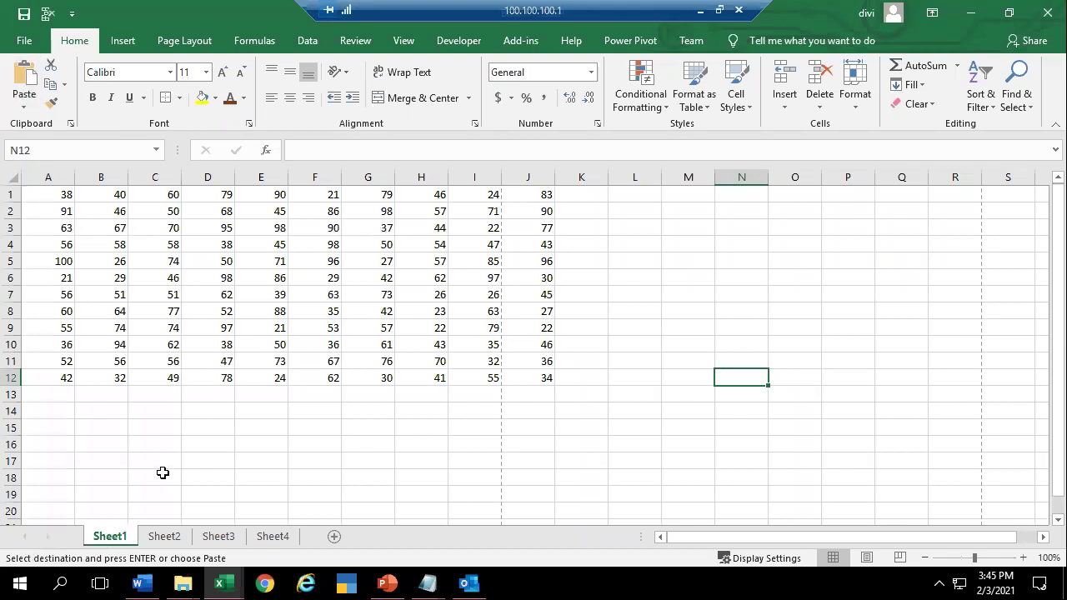
pyautogui.keyDown('ctrl'); pyautogui.click(171, 535); pyautogui.keyUp('ctrl')
pyautogui.click(165, 537)
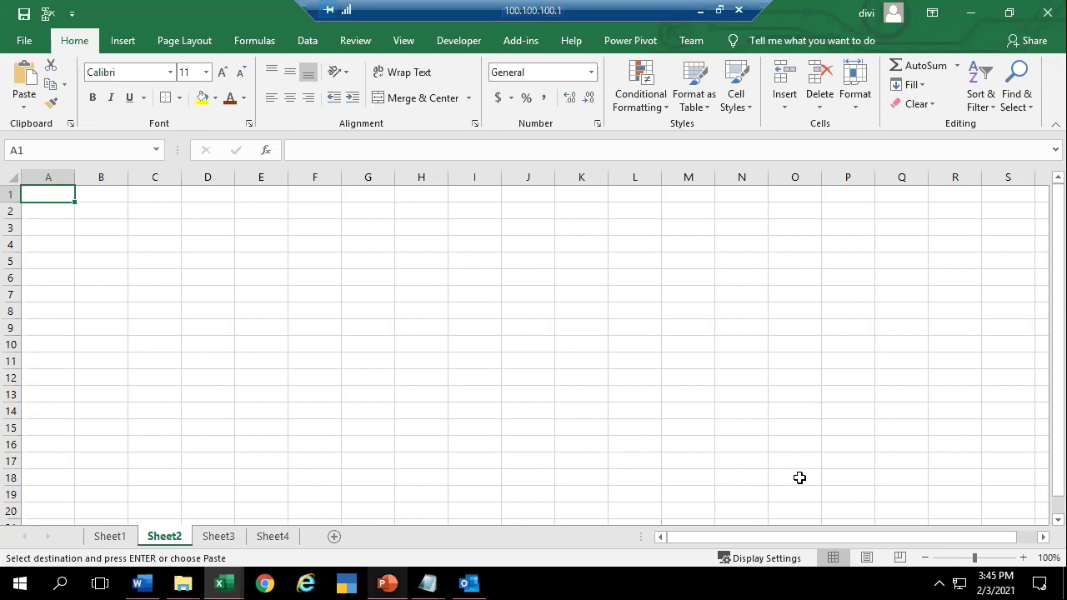
pyautogui.click(381, 241)
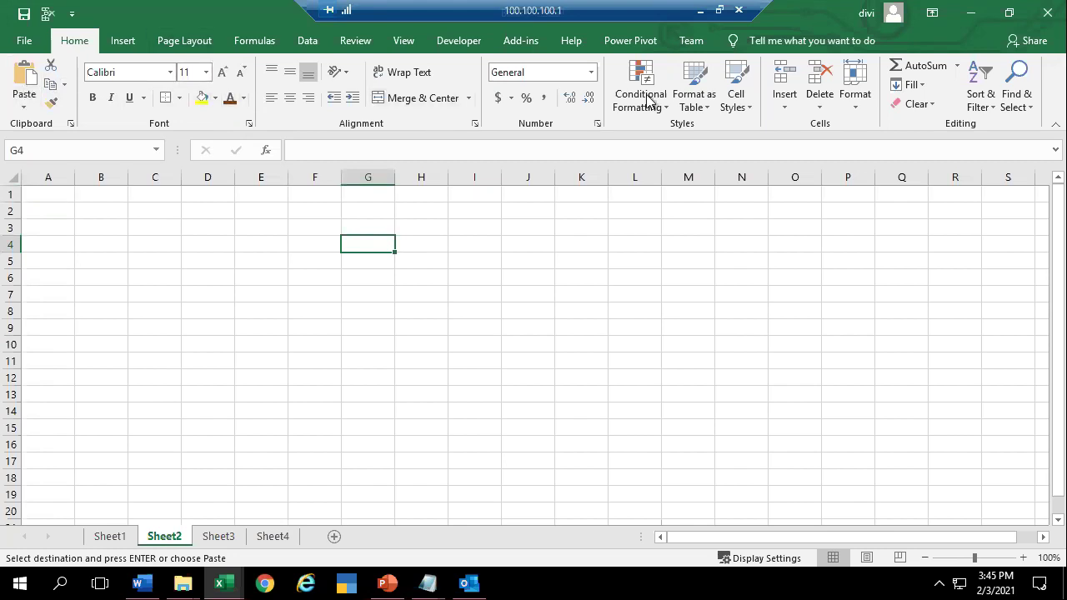
pyautogui.click(605, 290)
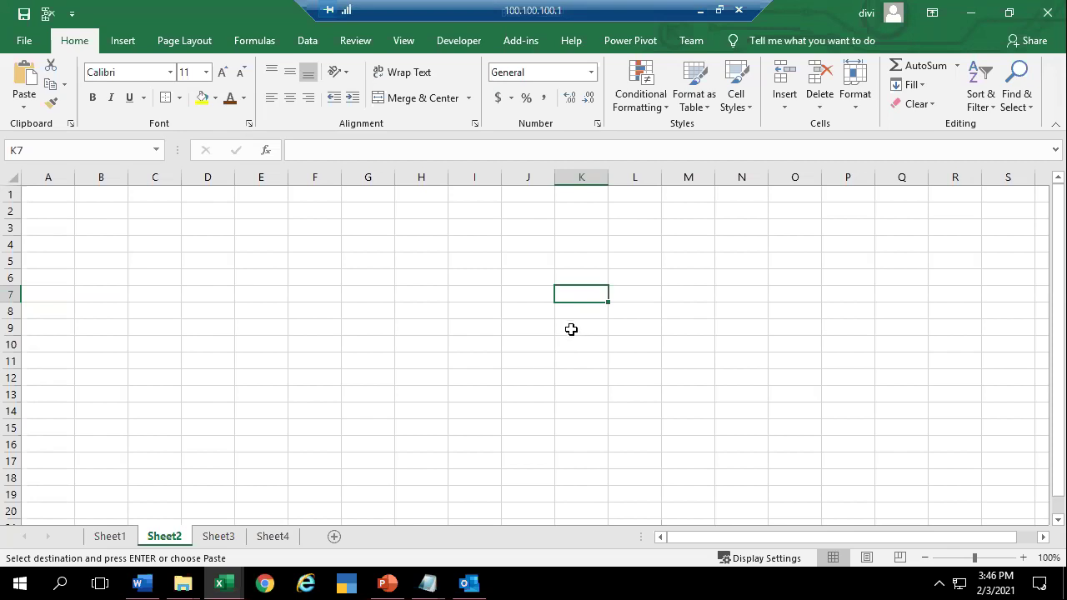
pyautogui.click(467, 360)
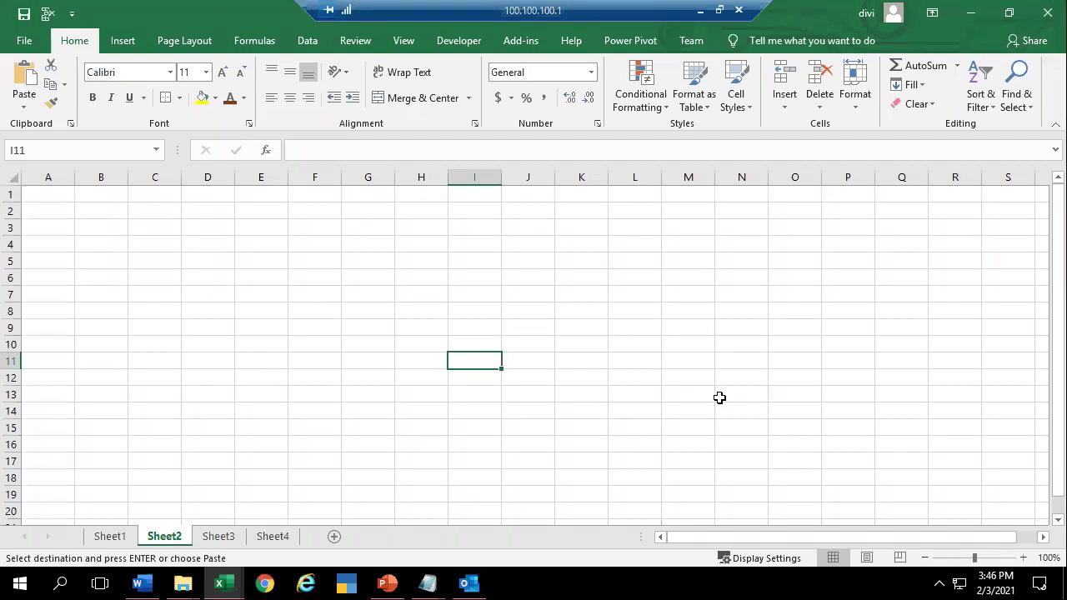
pyautogui.click(601, 326)
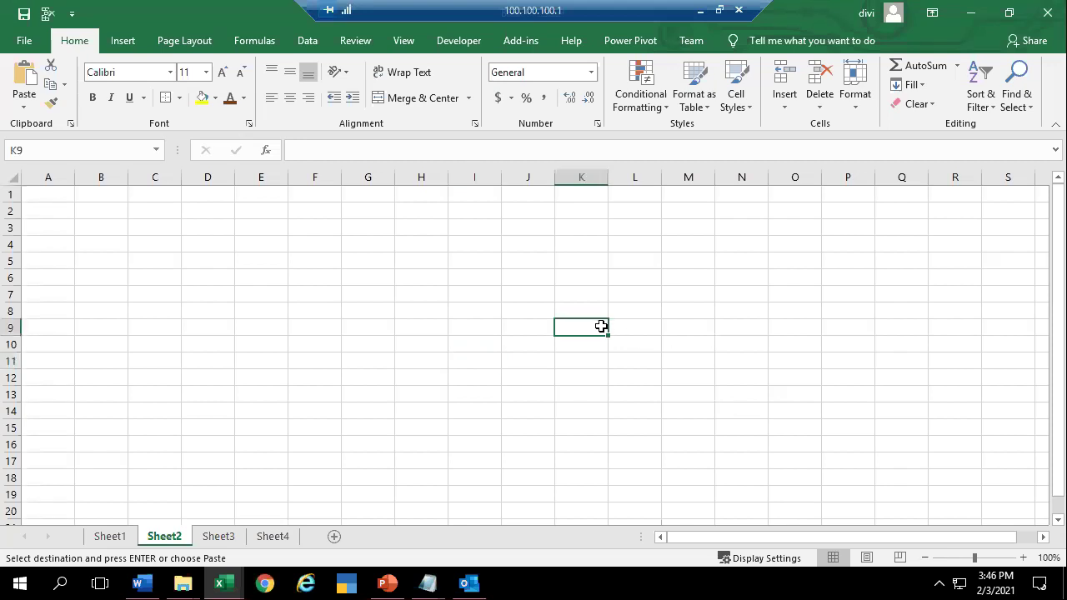
pyautogui.click(454, 224)
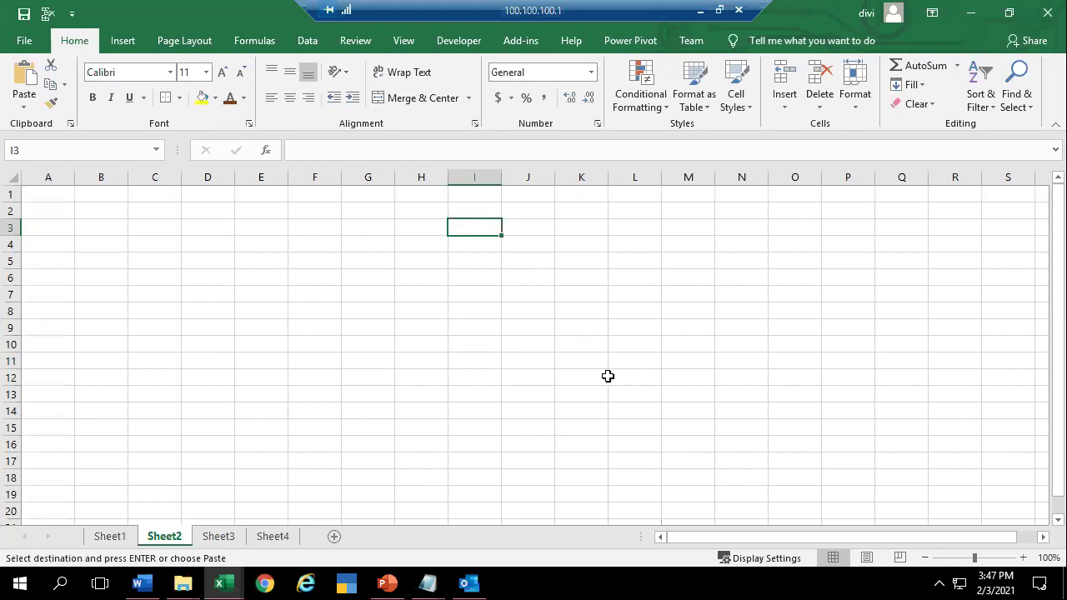
pyautogui.click(593, 391)
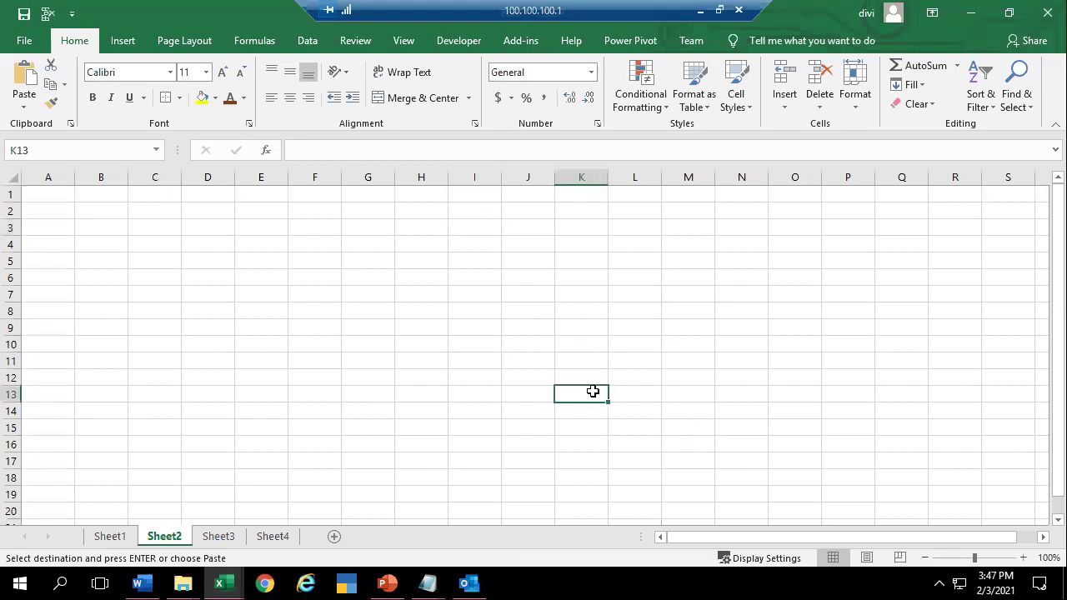